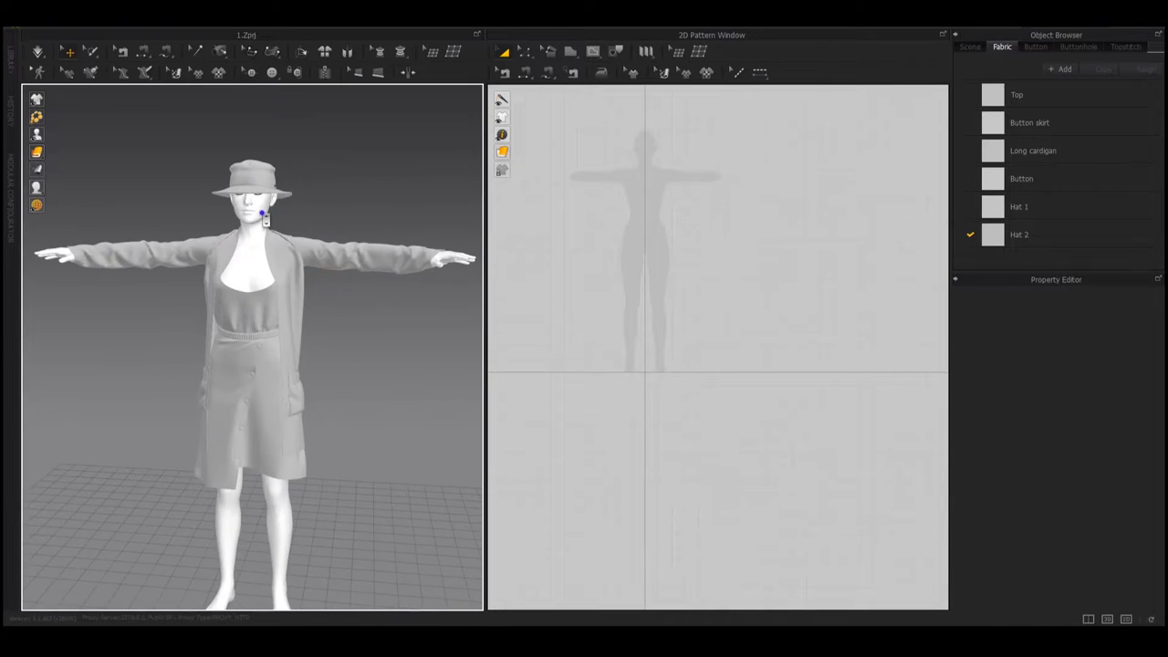
Step: Zoom in on the chest and select the Top fabric, confirming its colour
scroll(263, 218, "up", 3)
middle_click_drag(301, 216, 325, 234)
scroll(326, 234, "up", 3)
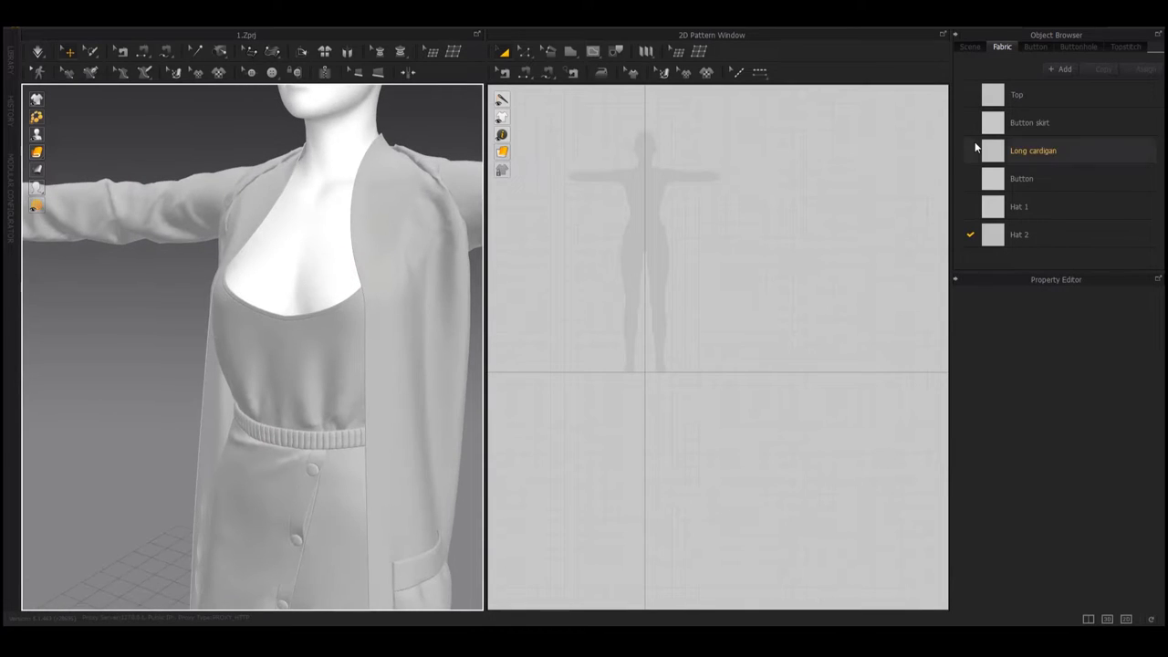
left_click(1077, 96)
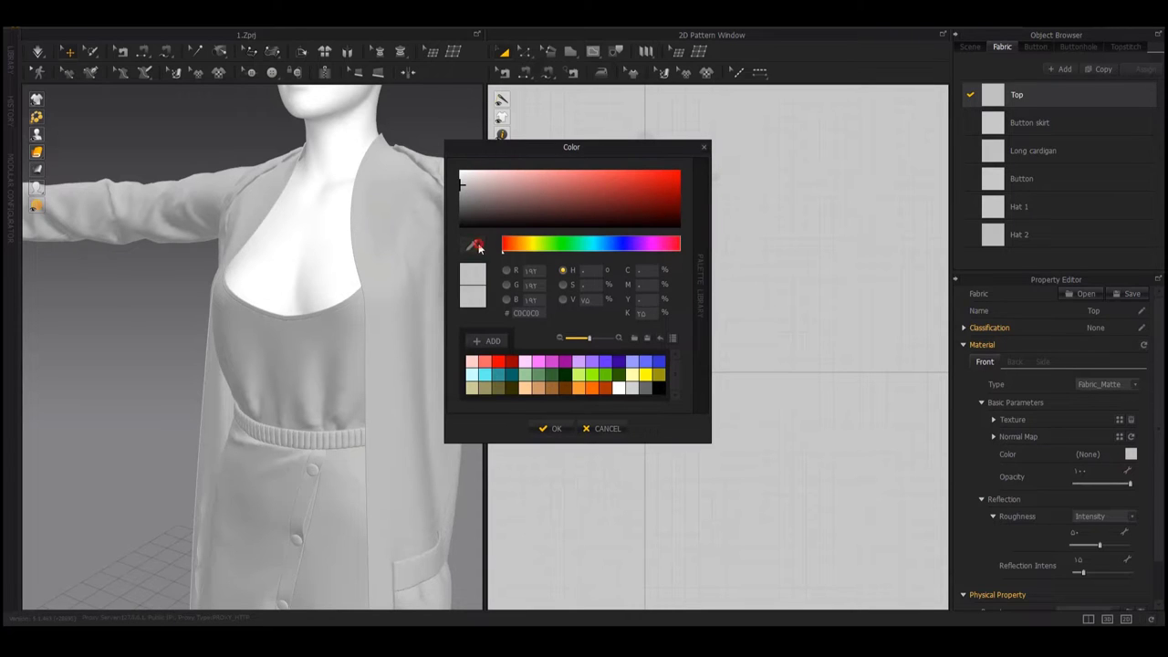
left_click(549, 428)
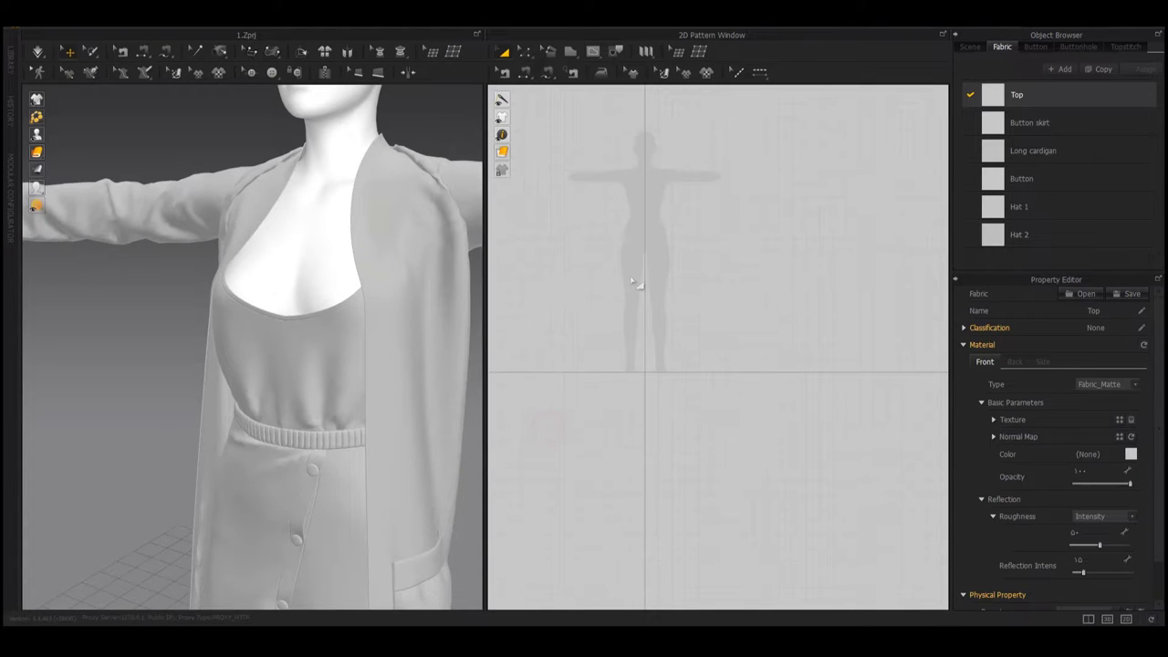
Step: Orbit to a three-quarter front view of the outfit and show the workspace mode list
right_click_drag(377, 268, 411, 270)
scroll(365, 260, "down", 5)
mouse_move(318, 253)
right_mouse_down()
mouse_move(589, 240)
mouse_move(317, 255)
right_mouse_up()
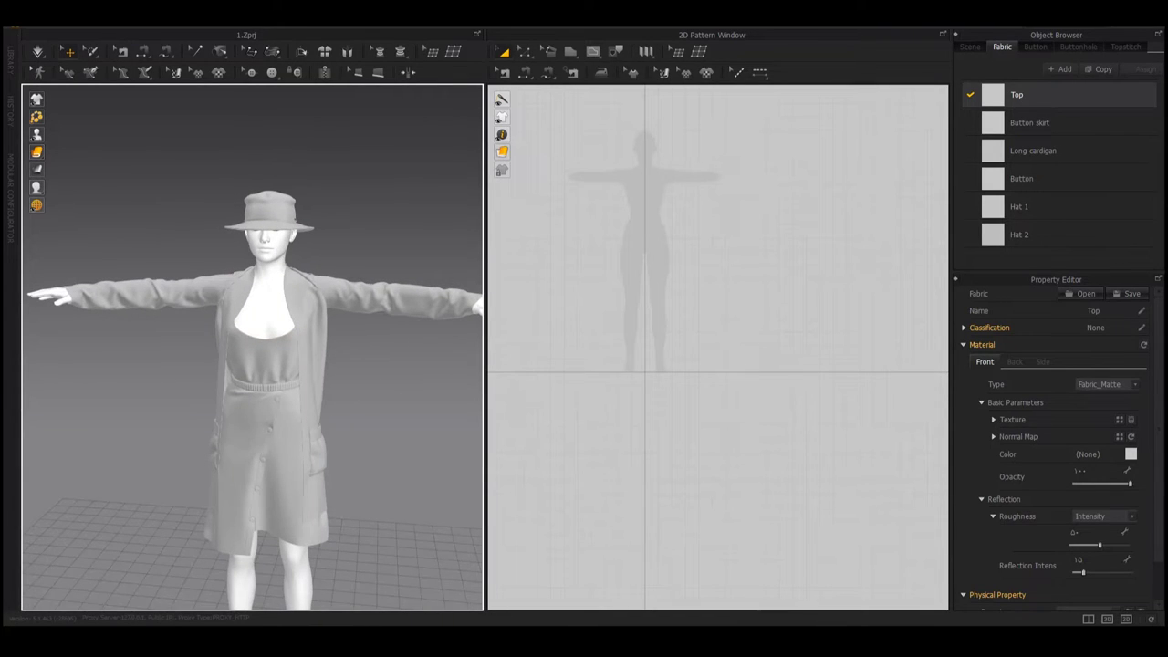
left_click(1079, 28)
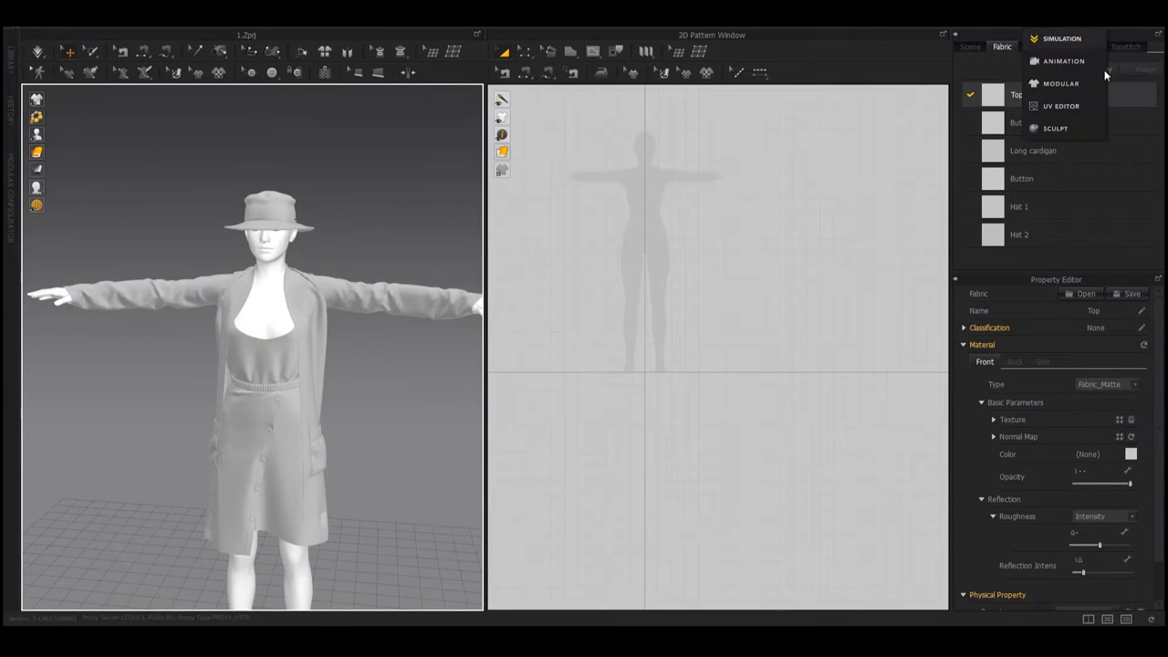
Step: Switch to UV Editor mode, spread the pattern pieces across the grid, and select the hat's pieces
left_click(1059, 107)
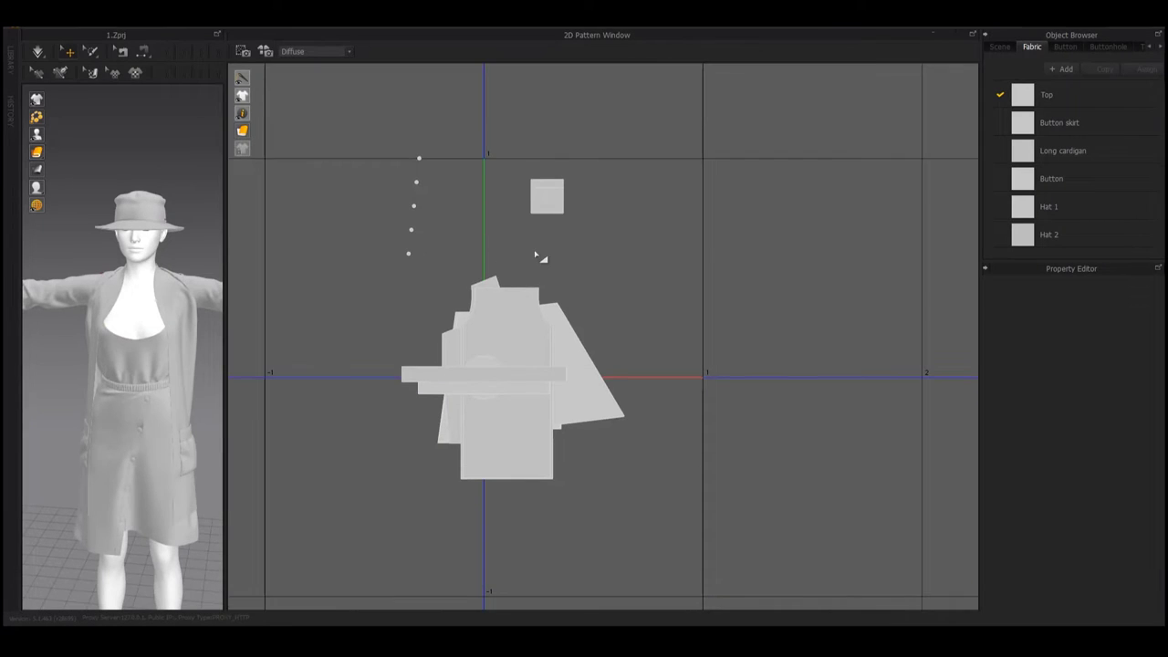
right_click(648, 221)
left_click(682, 247)
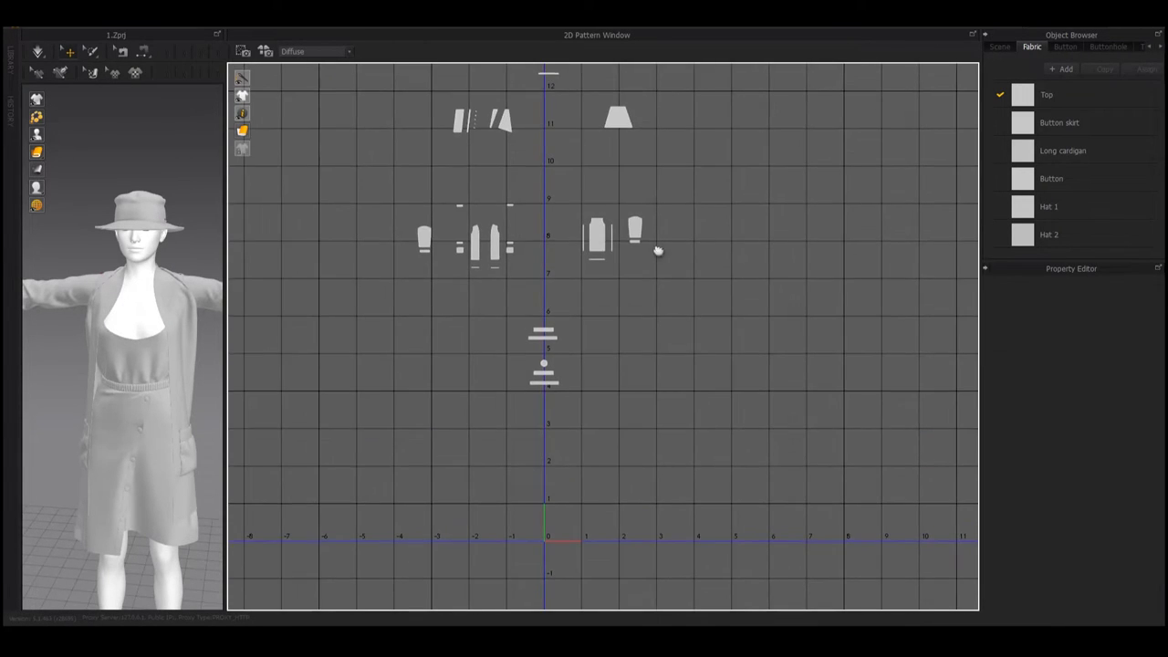
scroll(672, 273, "up", 3)
scroll(675, 240, "down", 3)
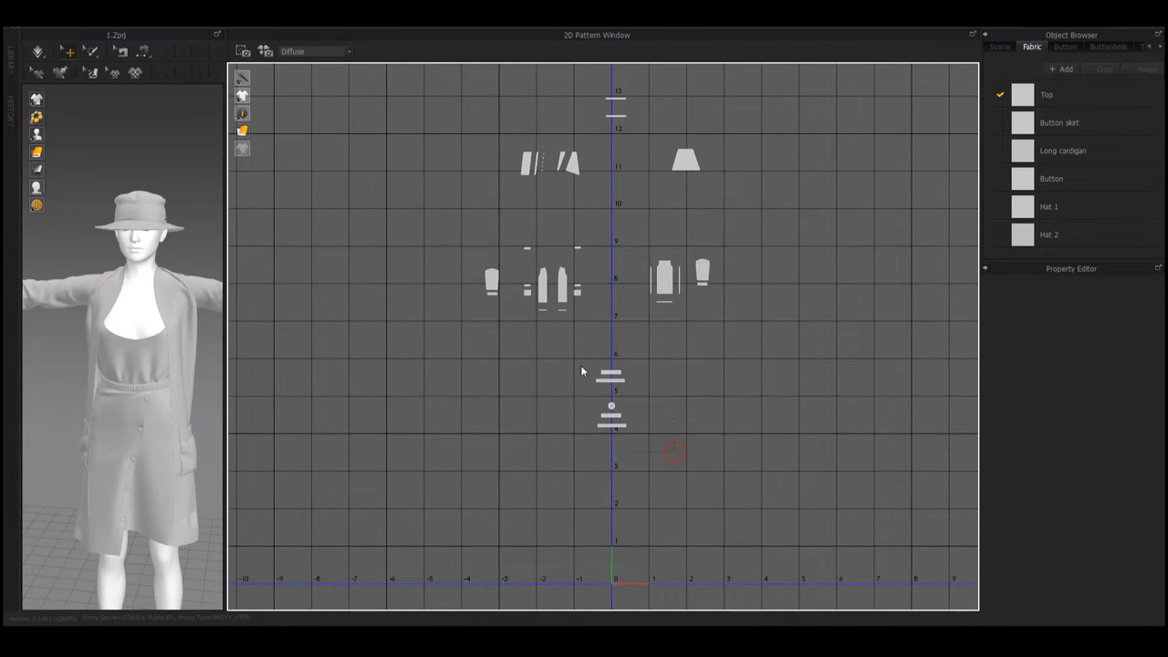
left_click(606, 383)
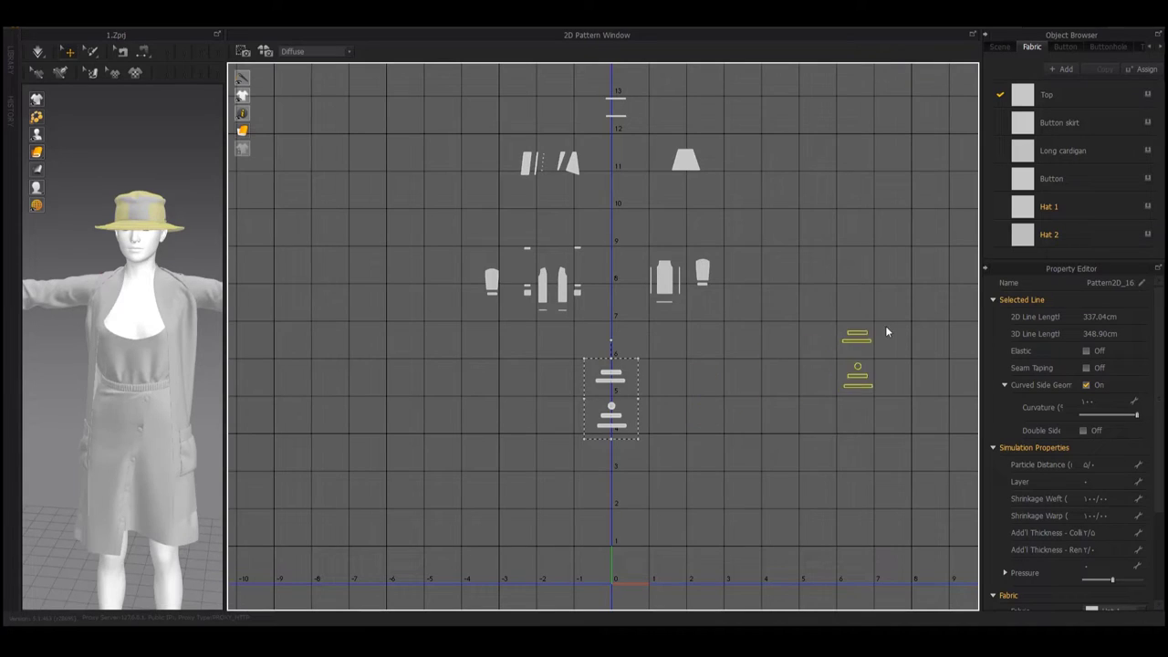
left_click_drag(885, 332, 920, 319)
left_click(743, 346)
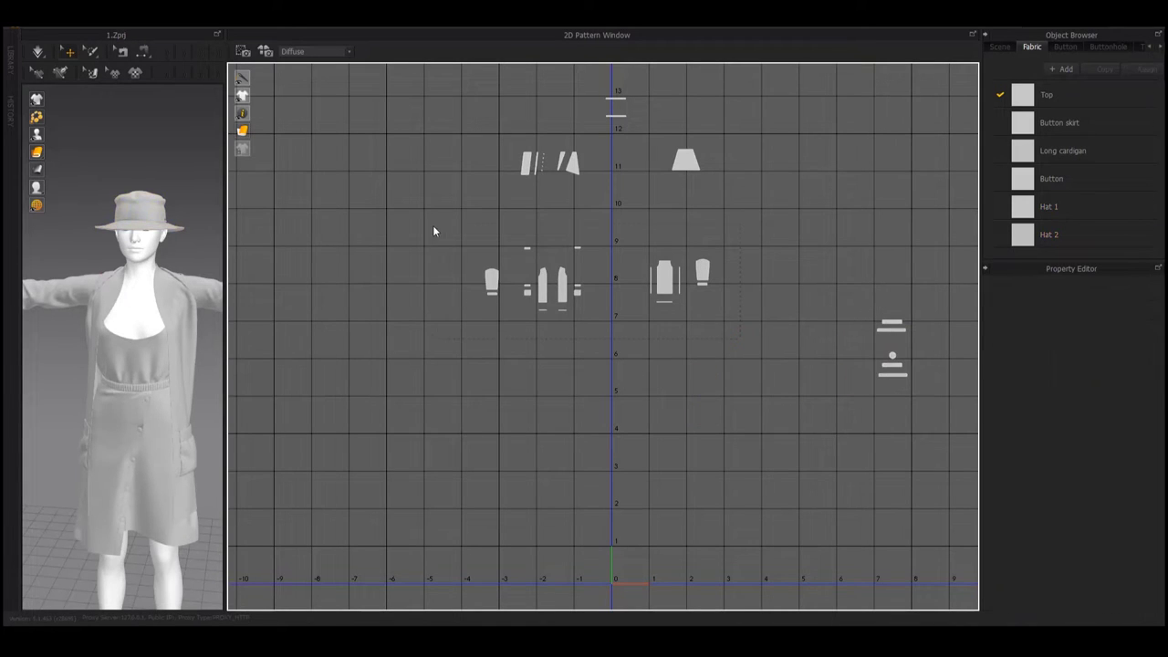
left_click(491, 279)
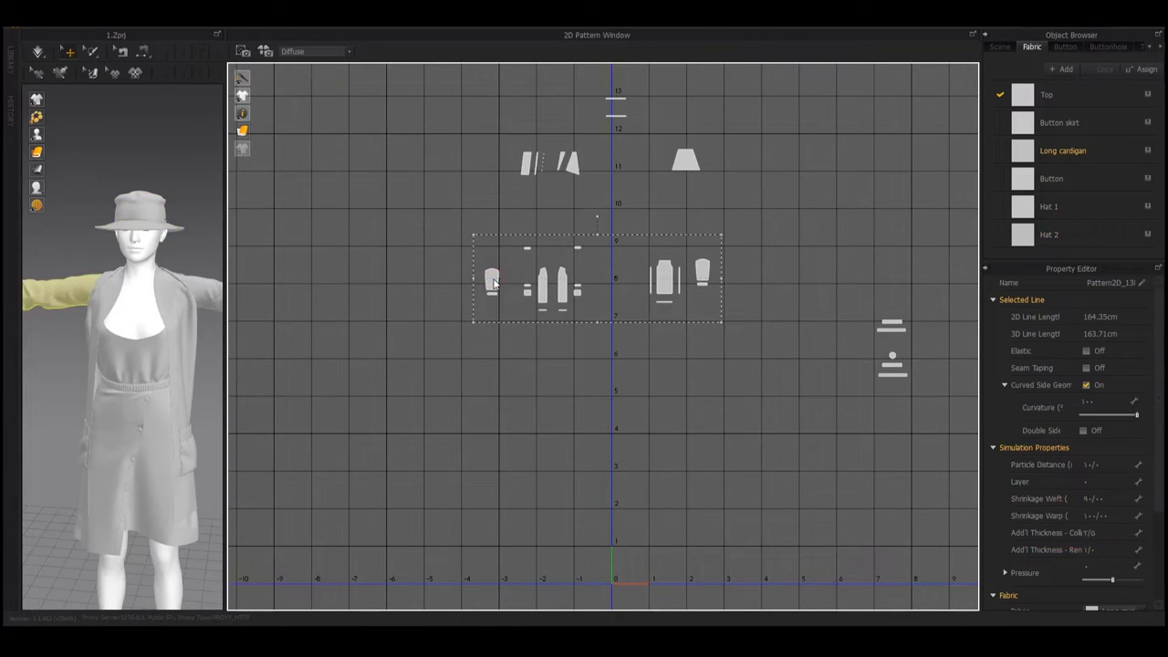
left_click(560, 288)
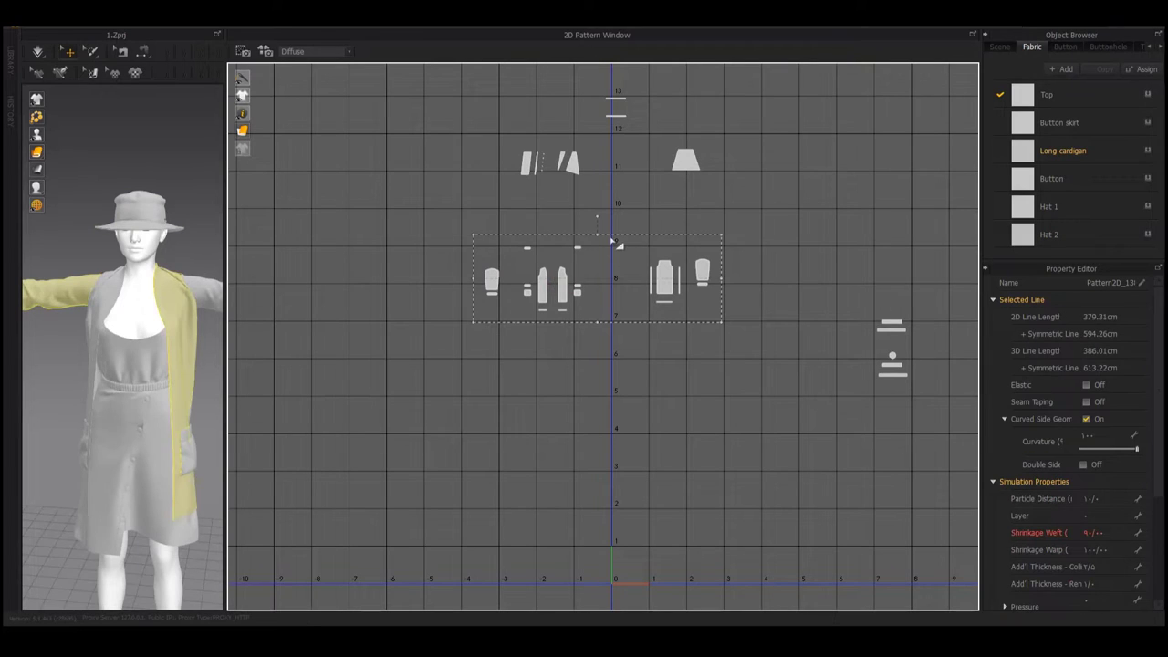
middle_click_drag(616, 233, 618, 315)
left_click_drag(756, 202, 597, 267)
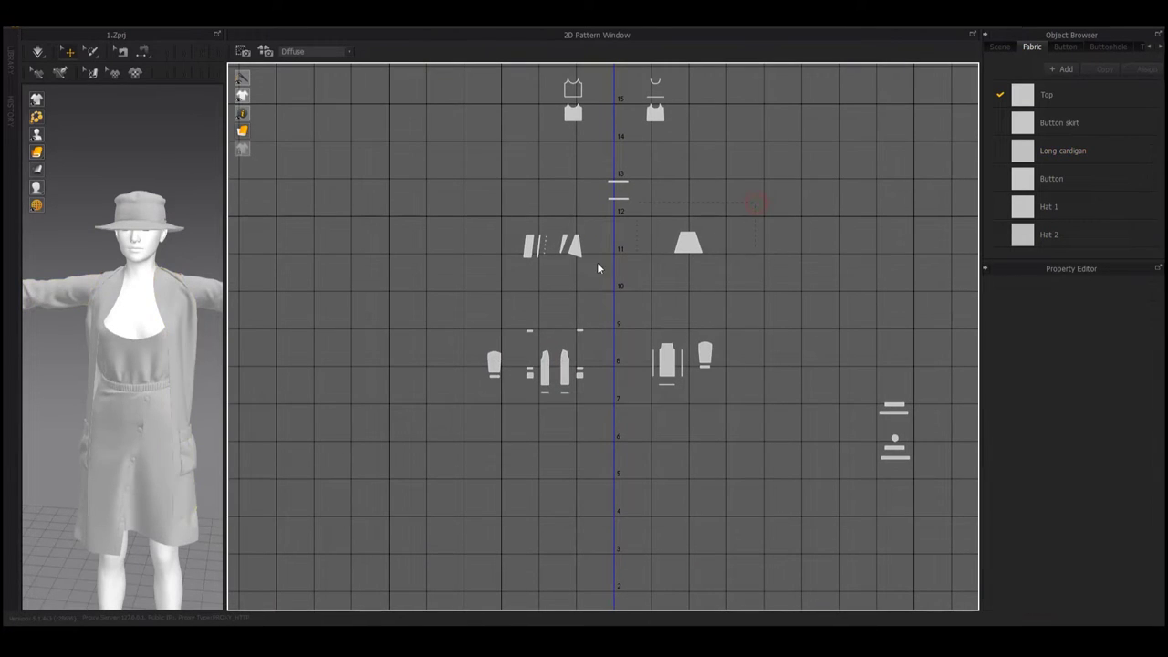
left_click_drag(491, 276, 492, 274)
left_click(533, 248)
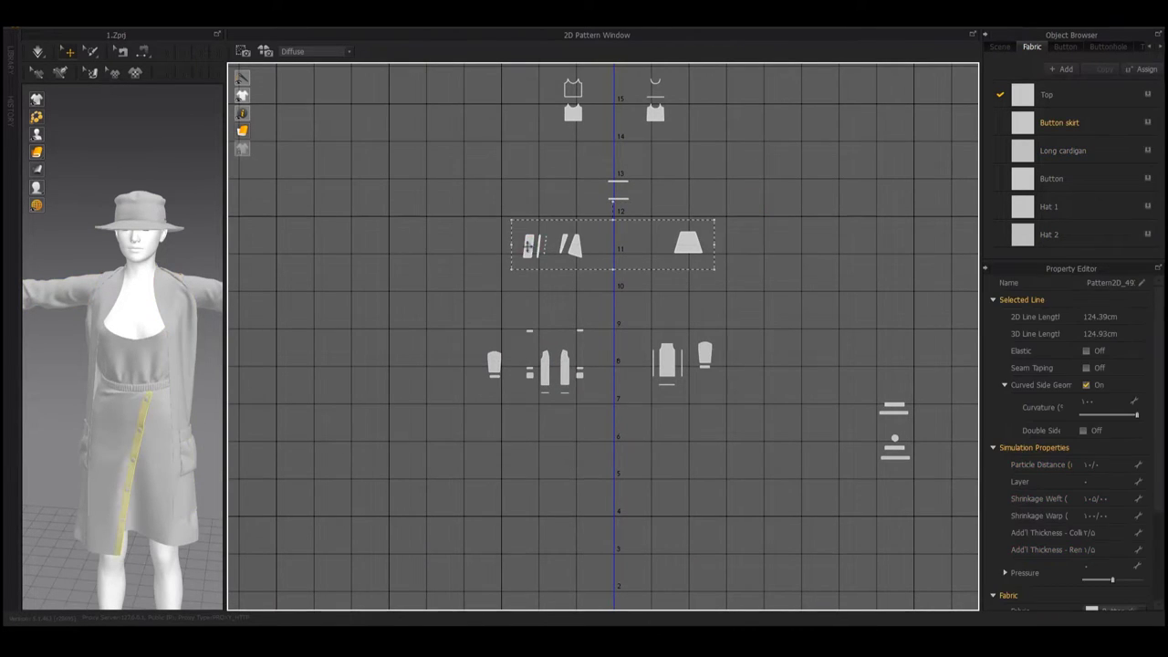
left_click(595, 204)
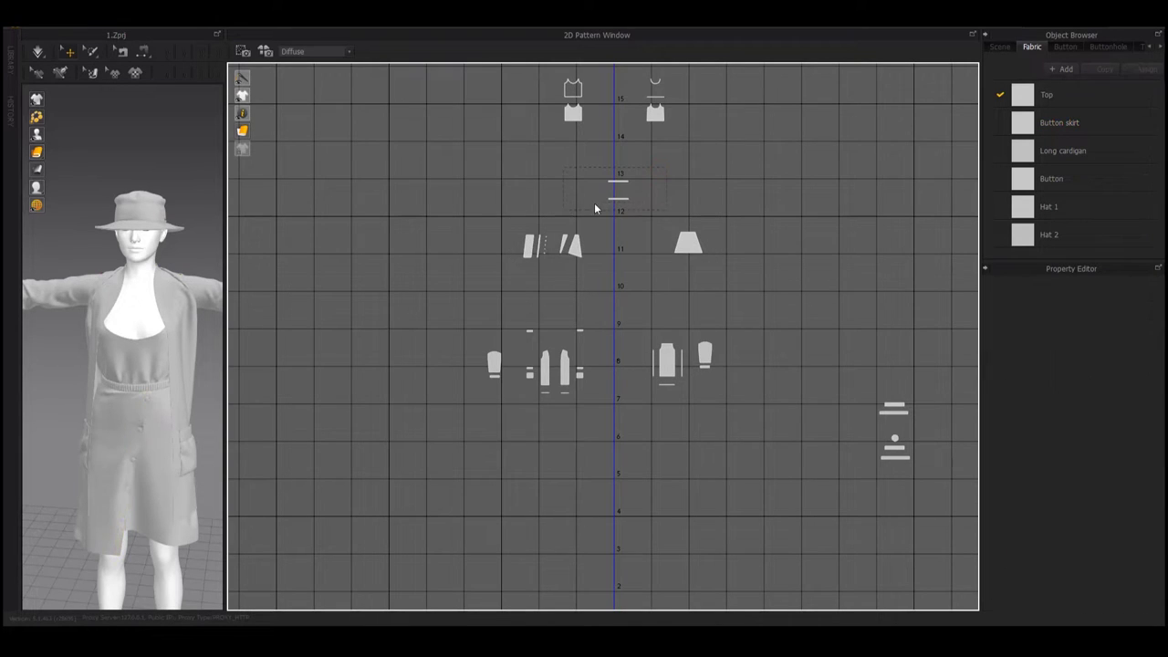
left_click(619, 189)
scroll(566, 242, "up", 5)
mouse_move(738, 331)
middle_mouse_down()
mouse_move(525, 475)
mouse_move(541, 438)
middle_mouse_up()
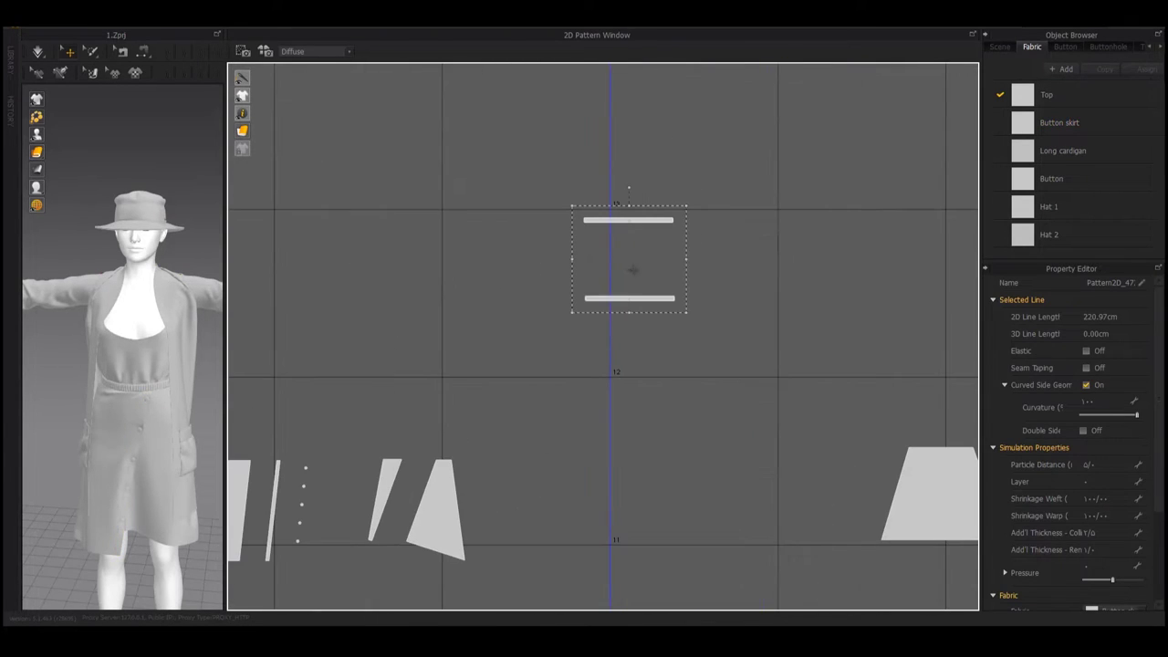
left_click(635, 220)
scroll(625, 396, "down", 4)
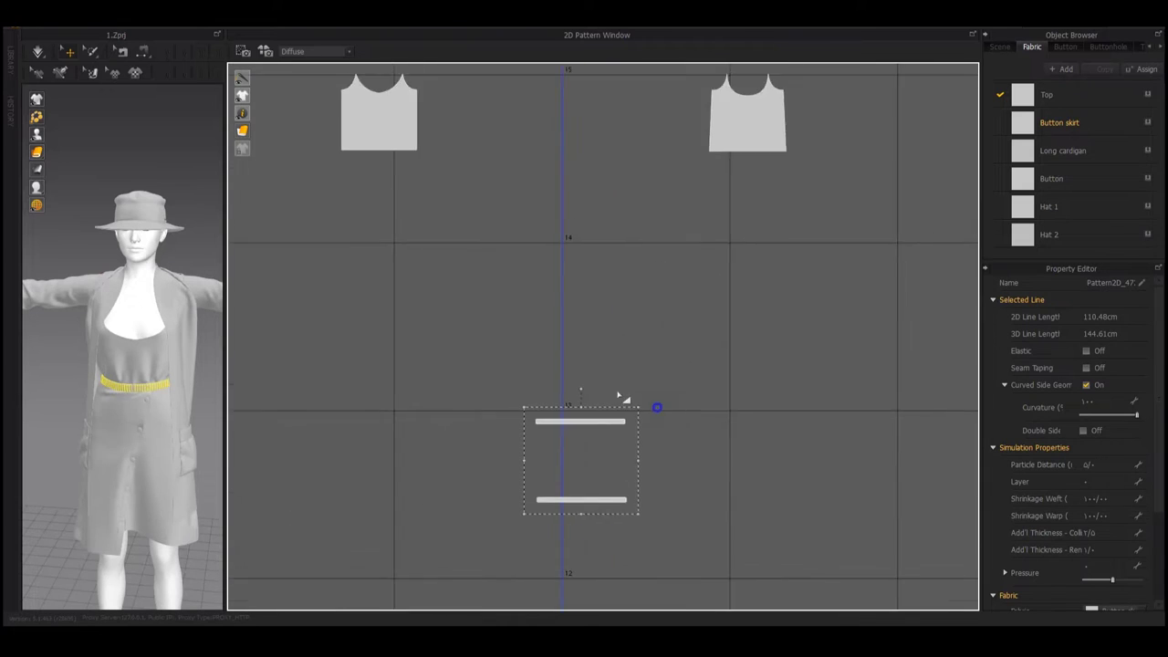
scroll(608, 362, "down", 2)
Step: Select the Top's pattern pieces and drag them down near the UV origin
left_click(739, 188)
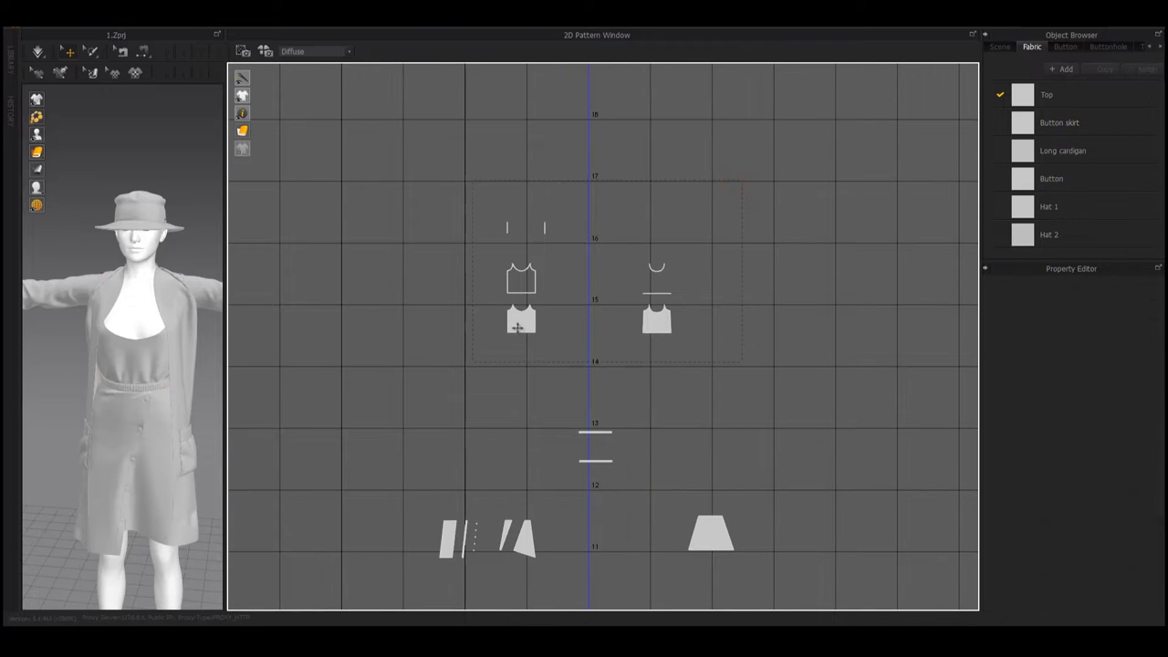
left_click(516, 326)
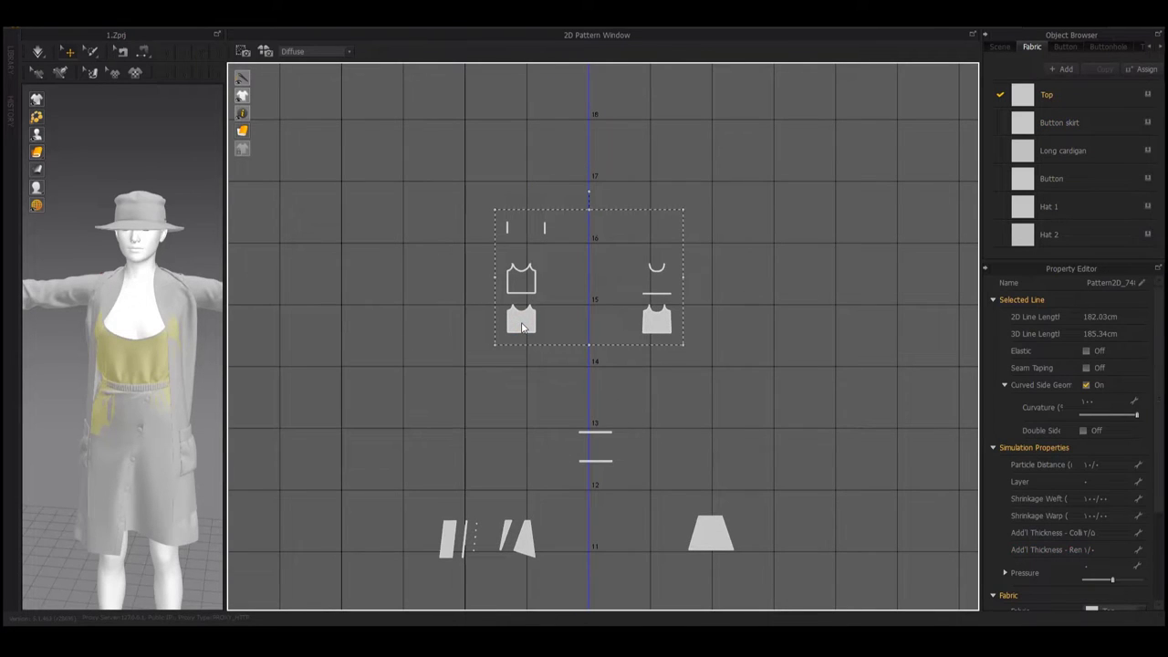
scroll(594, 329, "down", 2)
scroll(571, 268, "down", 1)
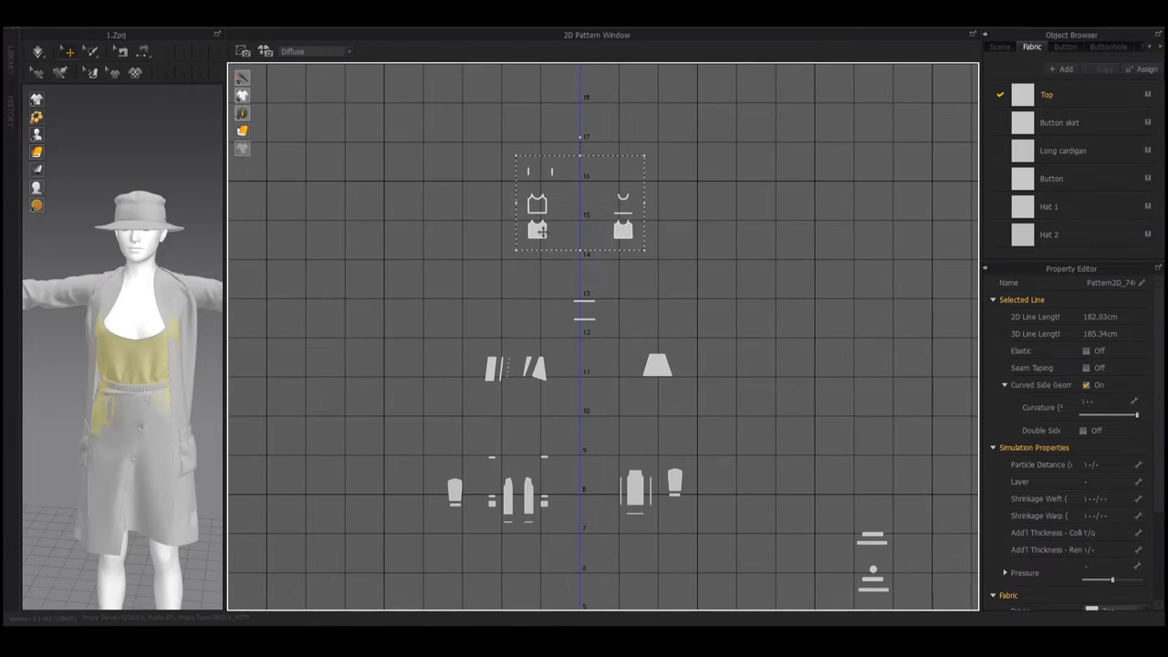
left_click_drag(334, 450, 311, 487)
middle_click_drag(361, 425, 399, 242)
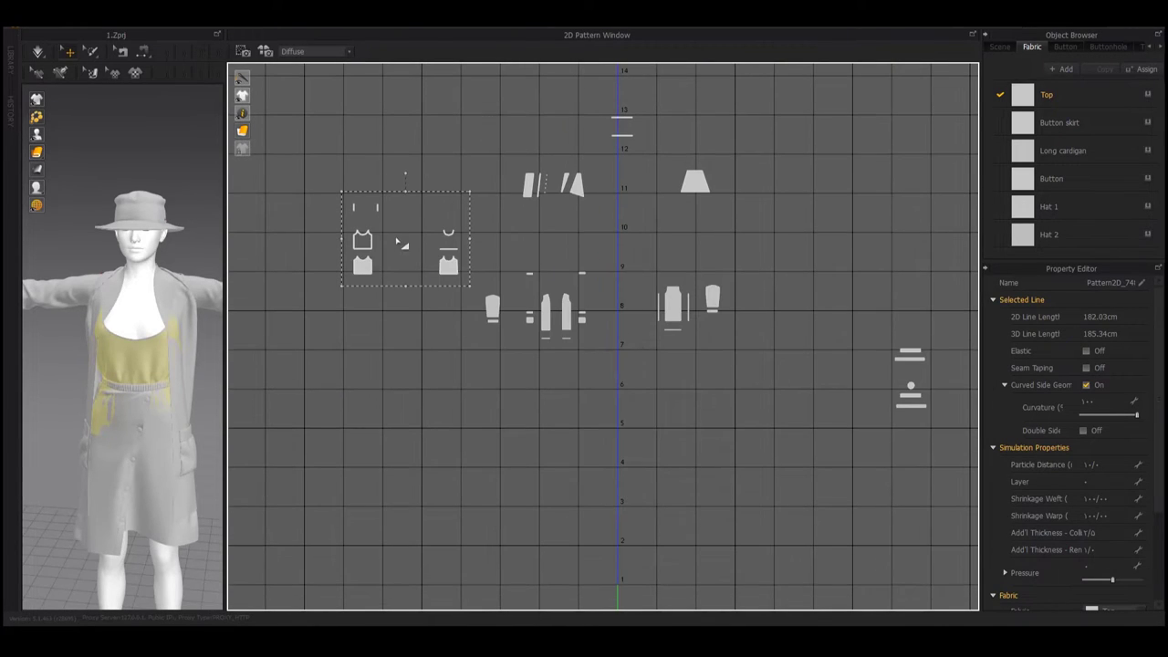
left_click(647, 440)
mouse_move(647, 439)
middle_mouse_down()
mouse_move(571, 252)
mouse_move(526, 210)
middle_mouse_up()
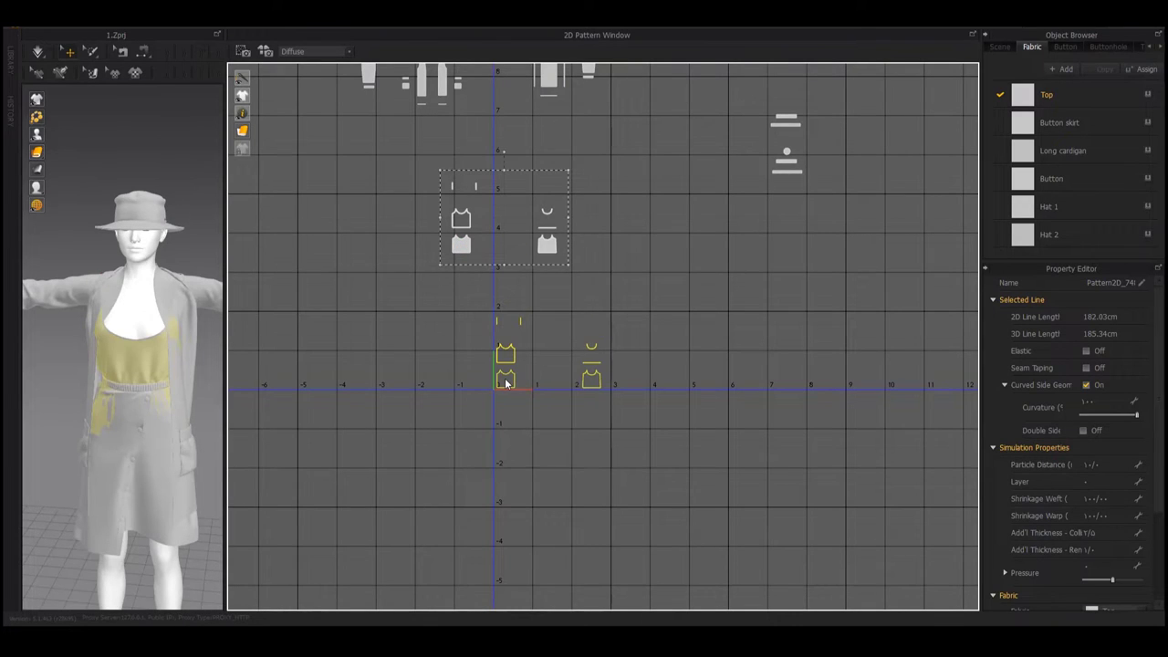
left_click(504, 383)
Step: Zoom in on the front Top piece's corner and snap it onto the origin
scroll(530, 380, "up", 1)
scroll(530, 379, "up", 2)
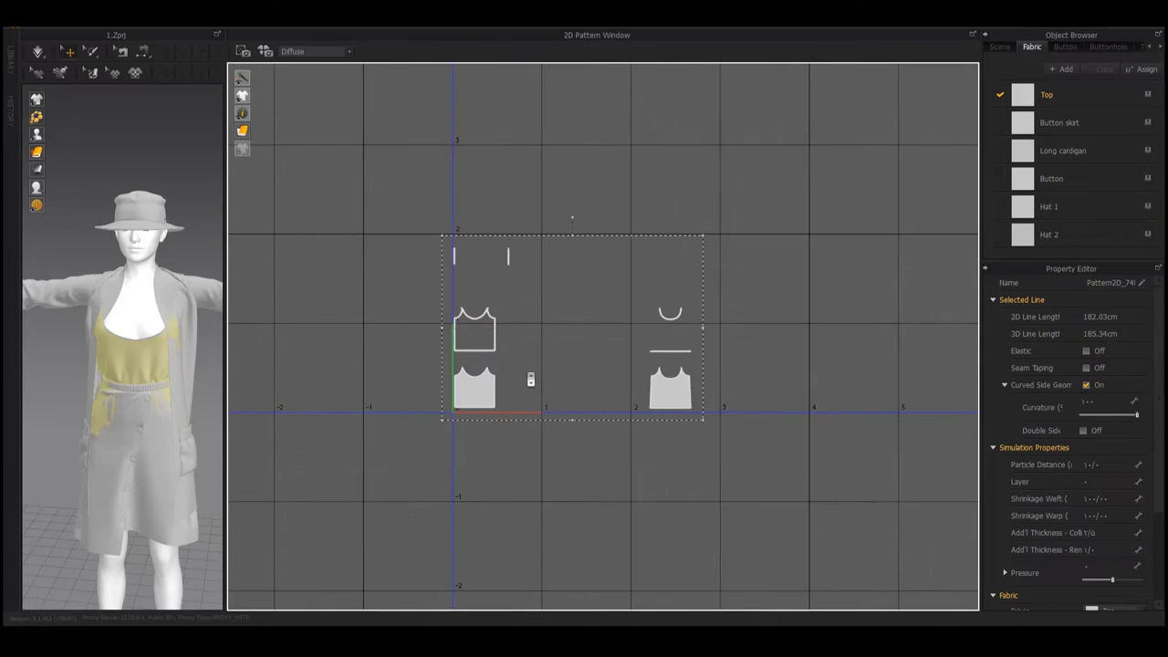
scroll(471, 364, "up", 2)
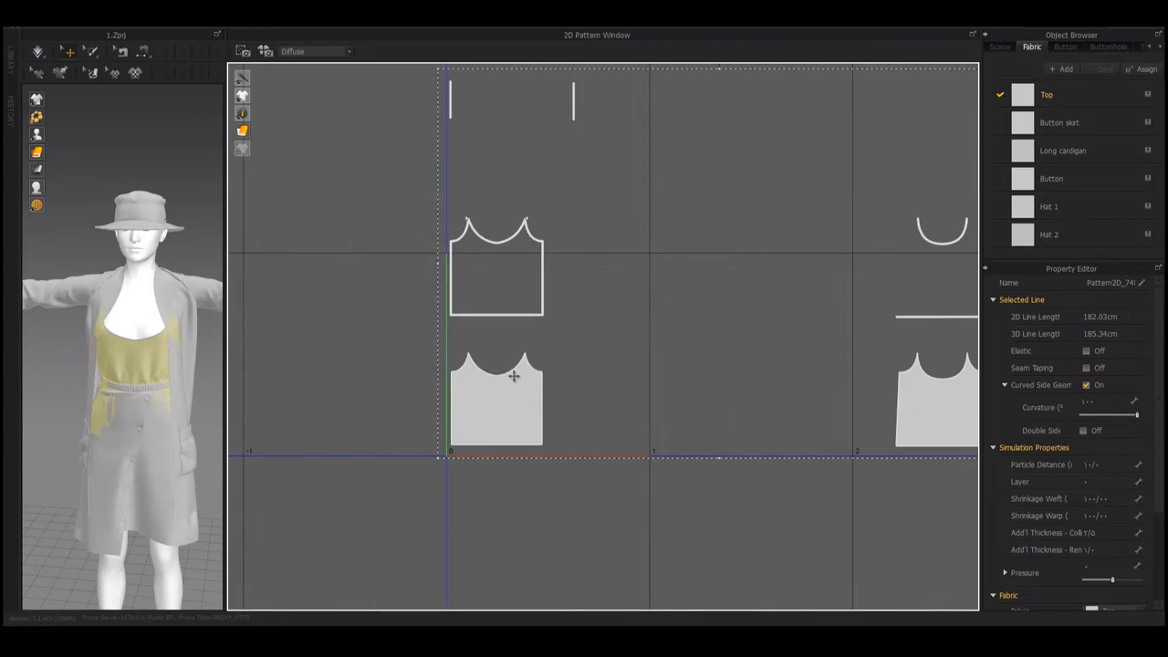
middle_click_drag(513, 373, 534, 295)
scroll(528, 301, "up", 3)
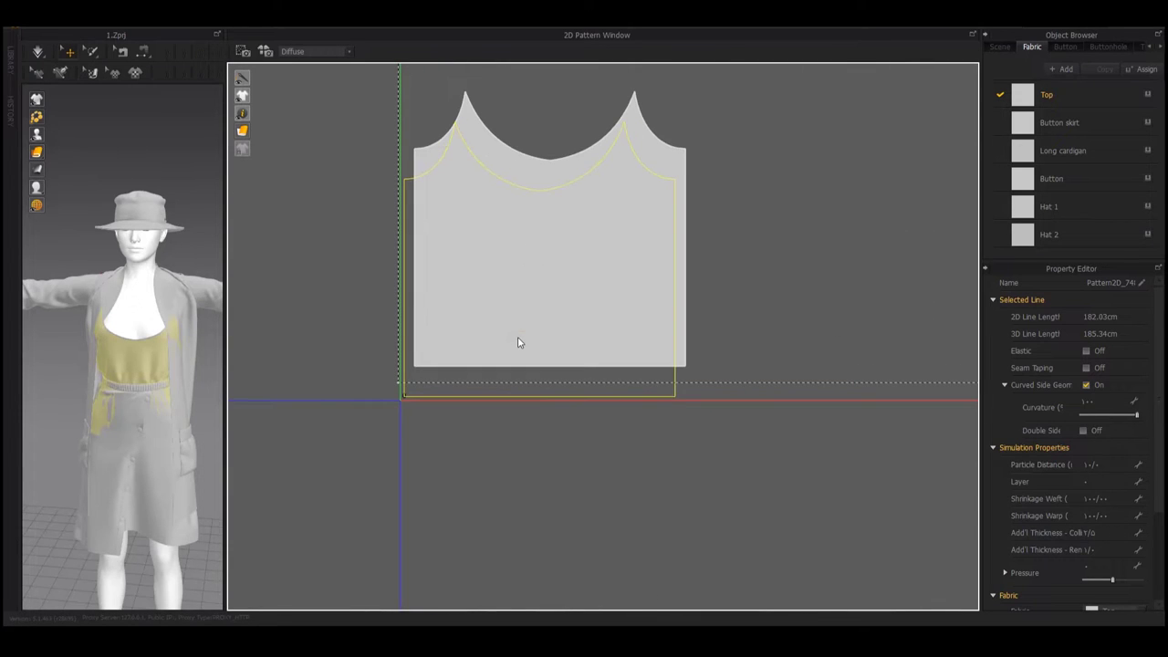
left_click(519, 340)
scroll(518, 341, "down", 2)
scroll(520, 346, "down", 2)
scroll(520, 346, "down", 3)
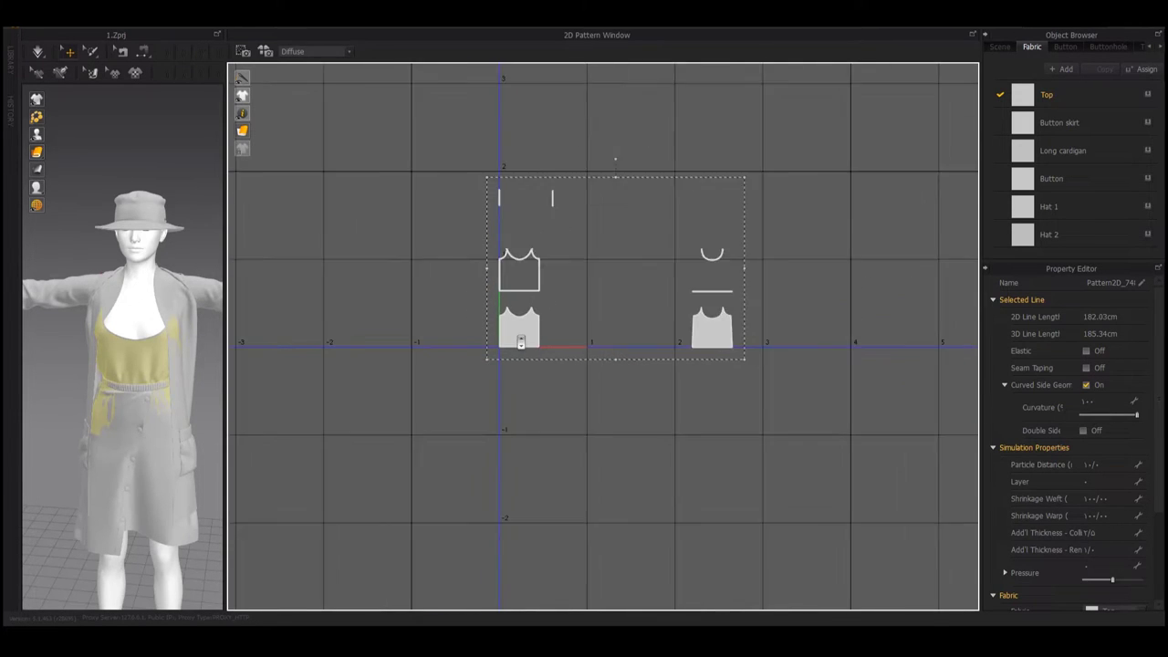
scroll(520, 342, "down", 1)
Step: Copy and paste the back Top piece, placing it beside the front piece
left_click(650, 330)
left_click(683, 331)
key("ctrl+c")
key("ctrl+v")
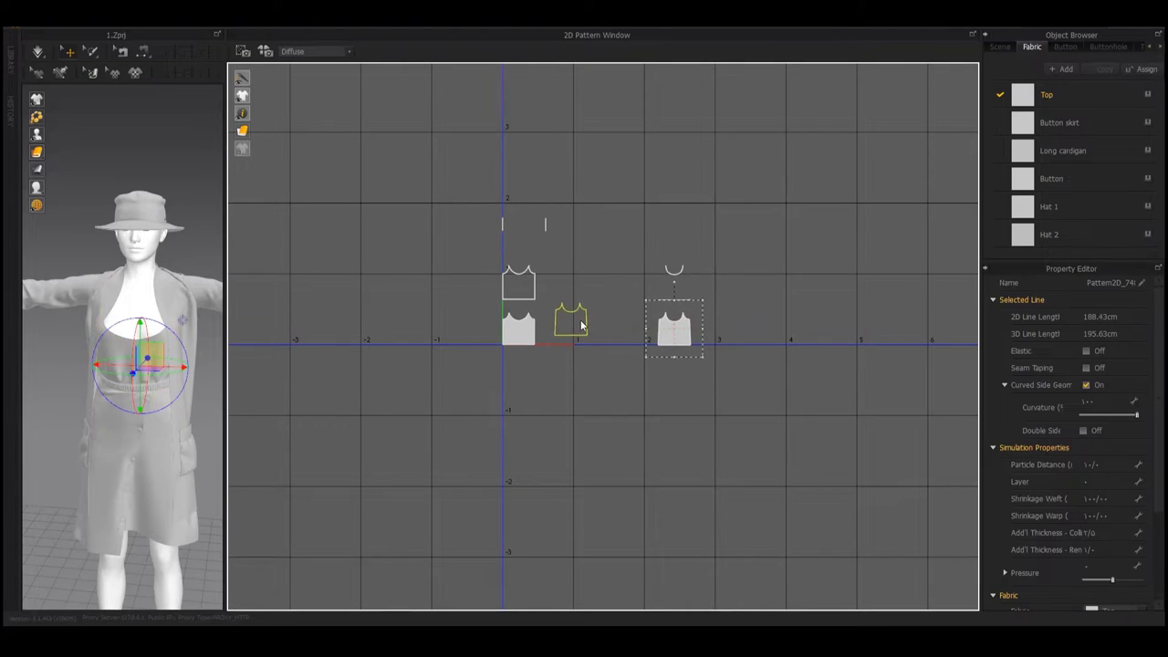
left_click(567, 333)
scroll(538, 346, "up", 3)
scroll(566, 338, "up", 3)
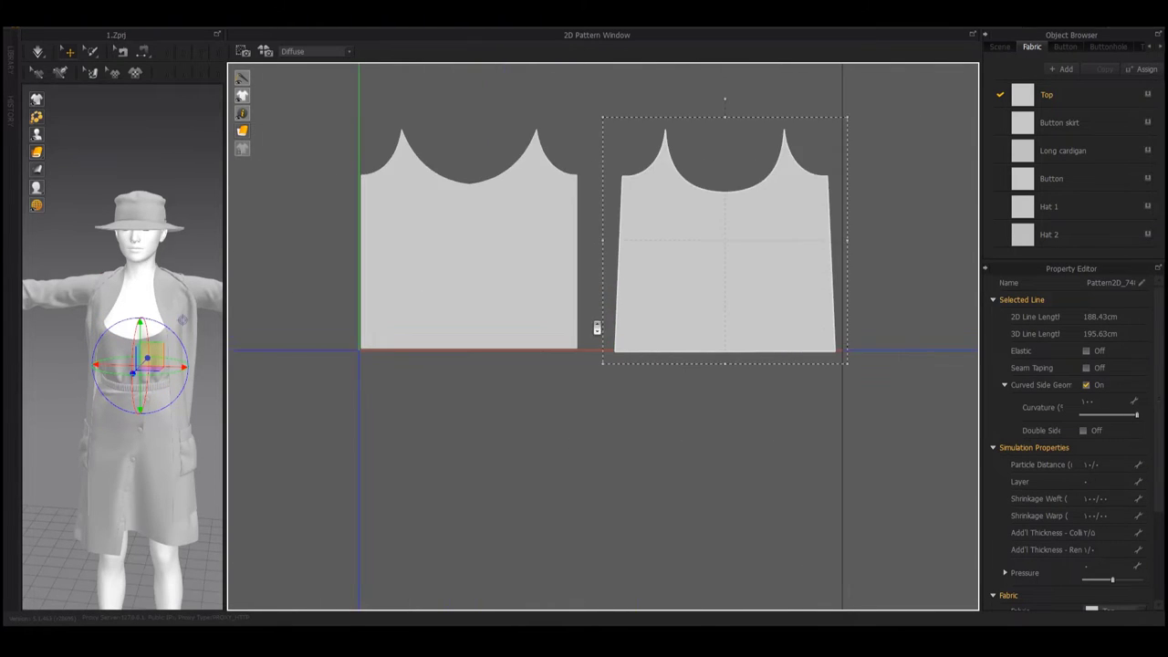
scroll(639, 329, "up", 3)
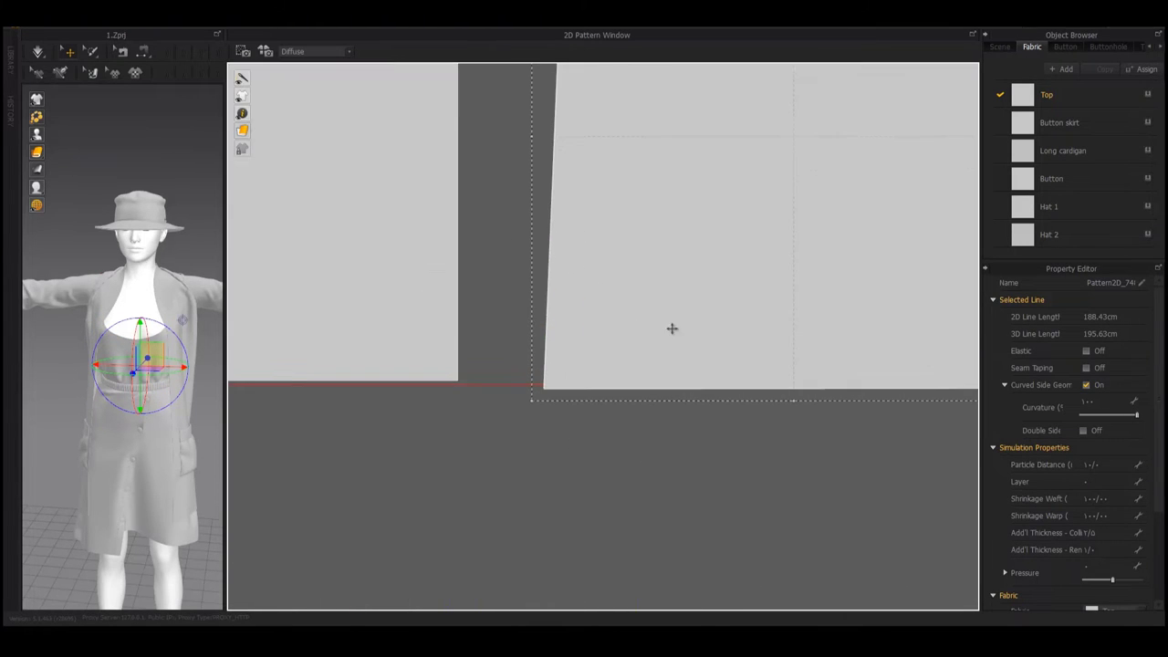
left_click(588, 325)
Step: Move the bodice outline down so it sits directly above the skirt pieces
scroll(587, 323, "down", 2)
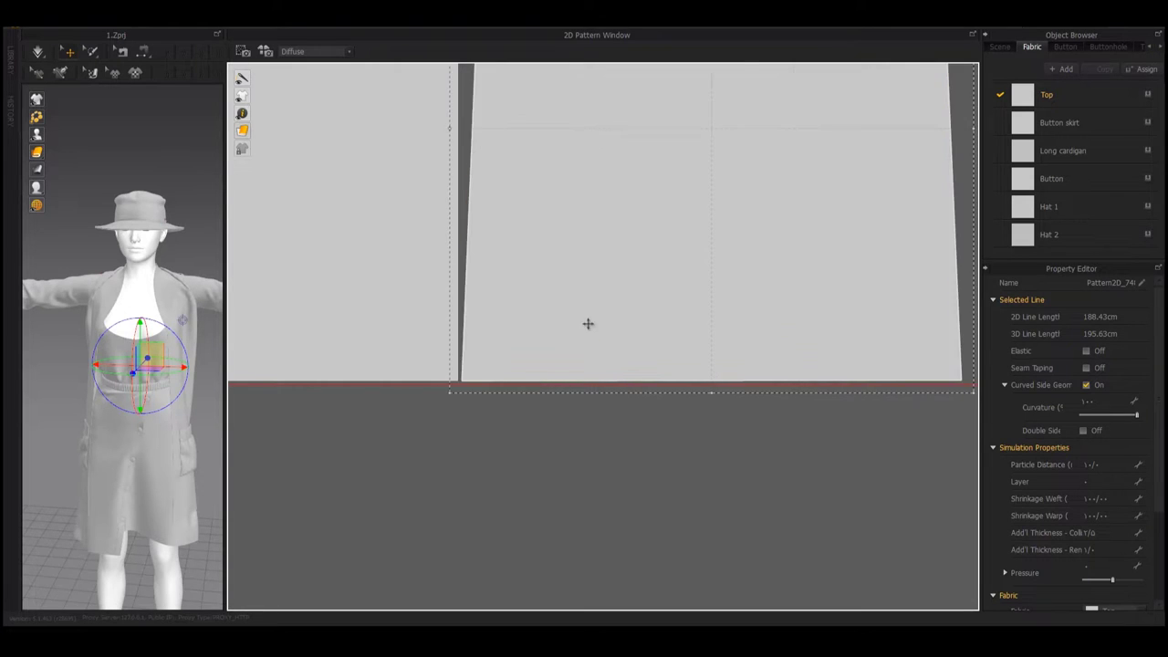
scroll(586, 323, "down", 5)
scroll(647, 378, "down", 2)
scroll(738, 305, "up", 2)
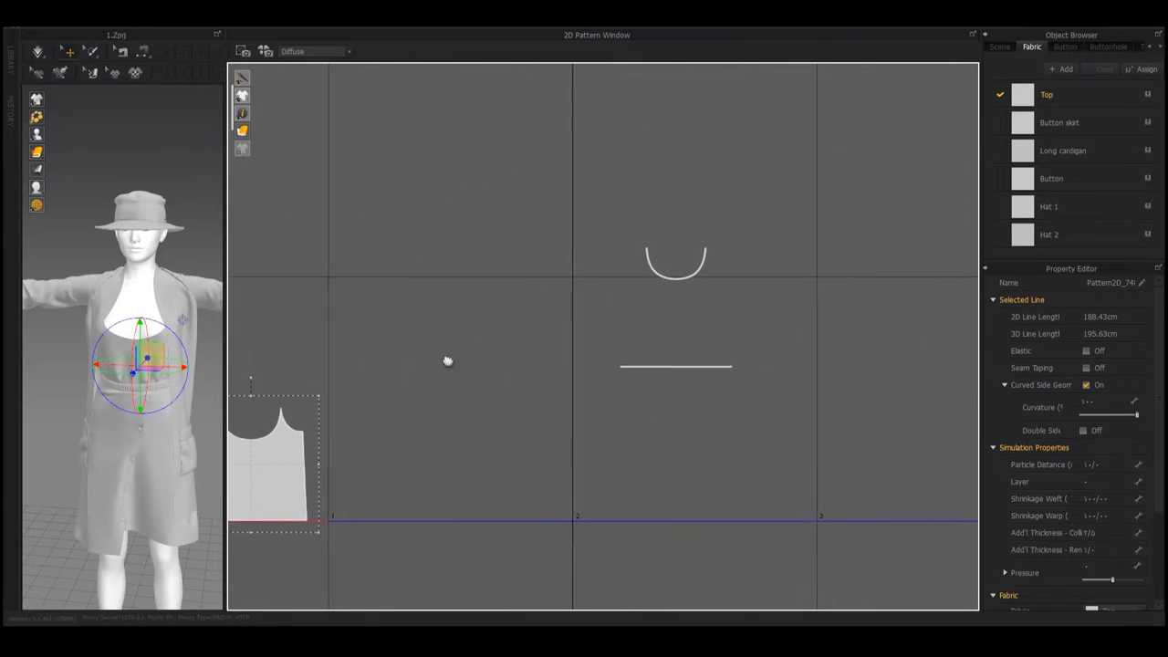
left_click(684, 347)
scroll(685, 338, "down", 2)
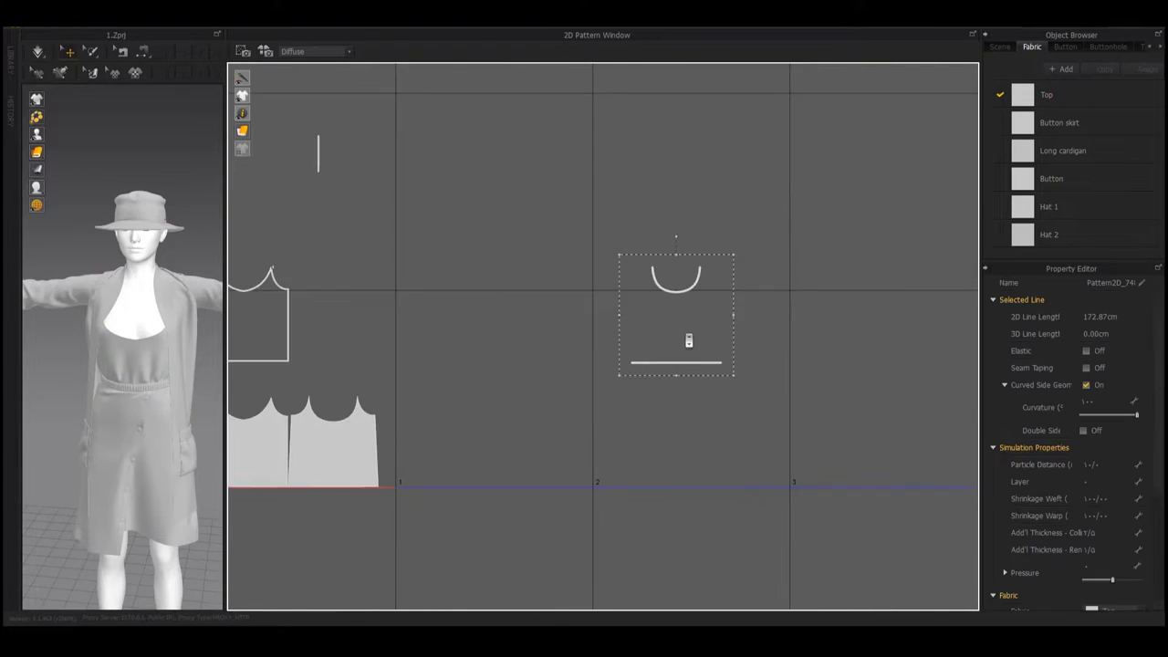
scroll(782, 287, "down", 2)
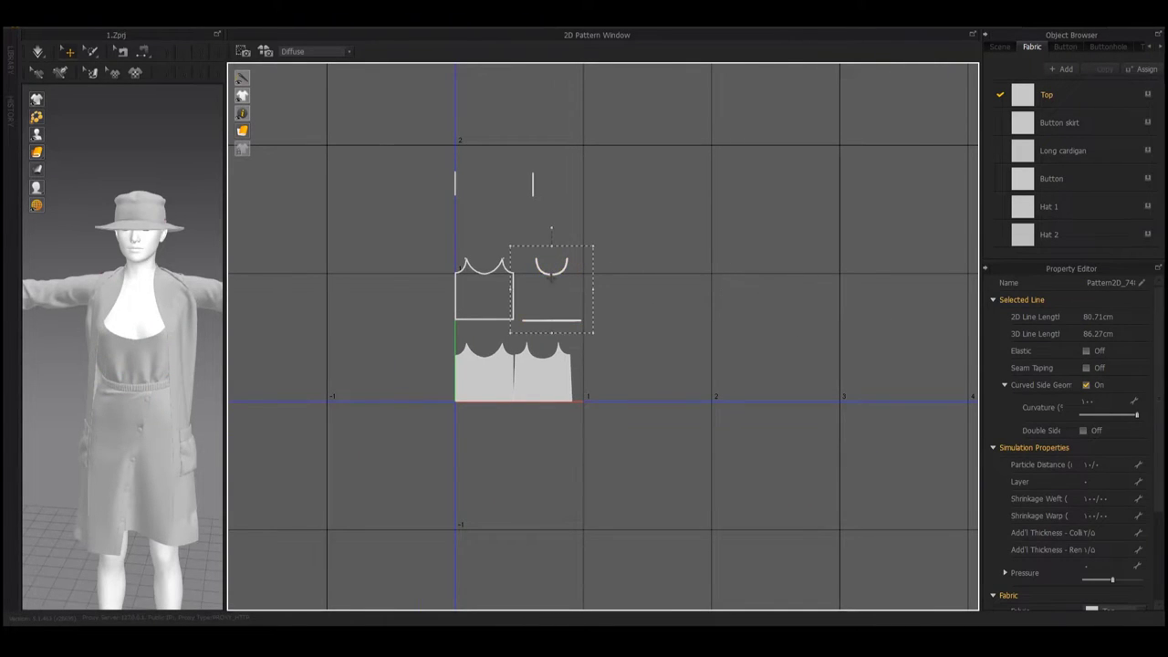
scroll(503, 292, "up", 2)
scroll(502, 293, "up", 3)
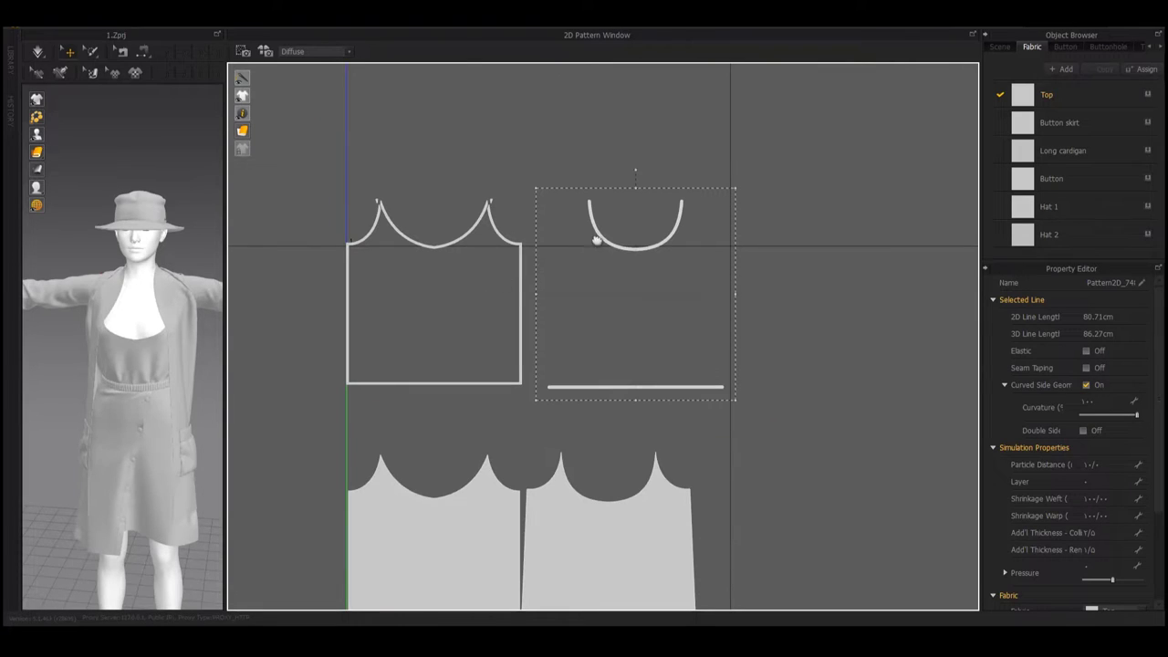
middle_click_drag(595, 240, 780, 156)
left_click_drag(474, 97, 702, 326)
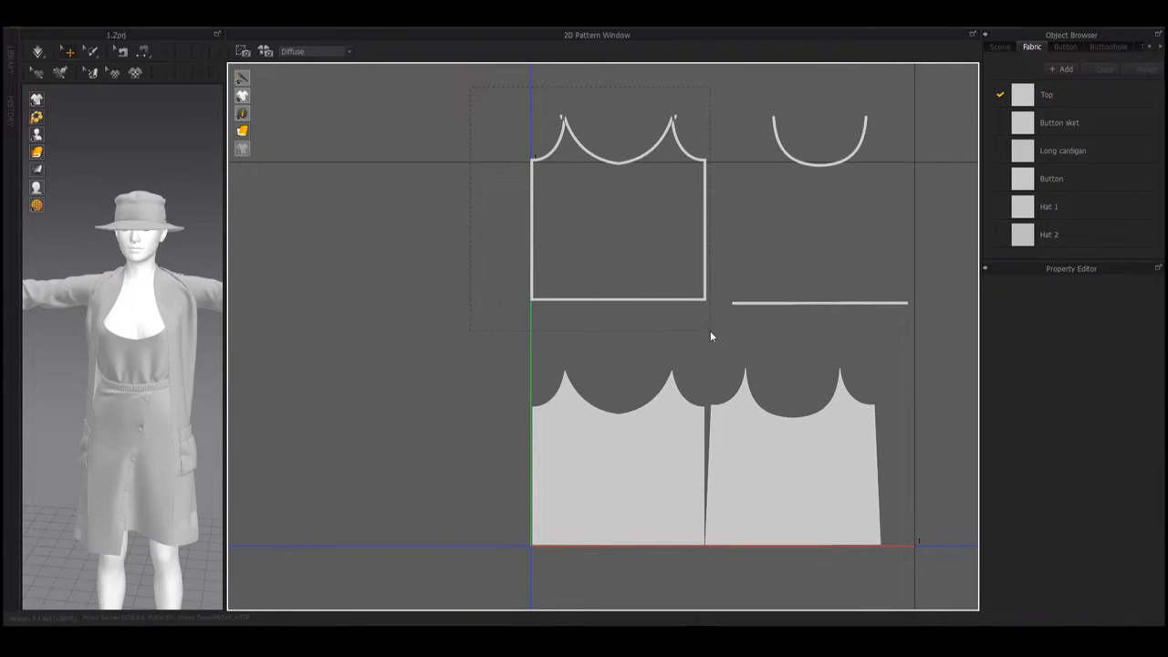
left_click_drag(627, 294, 621, 364)
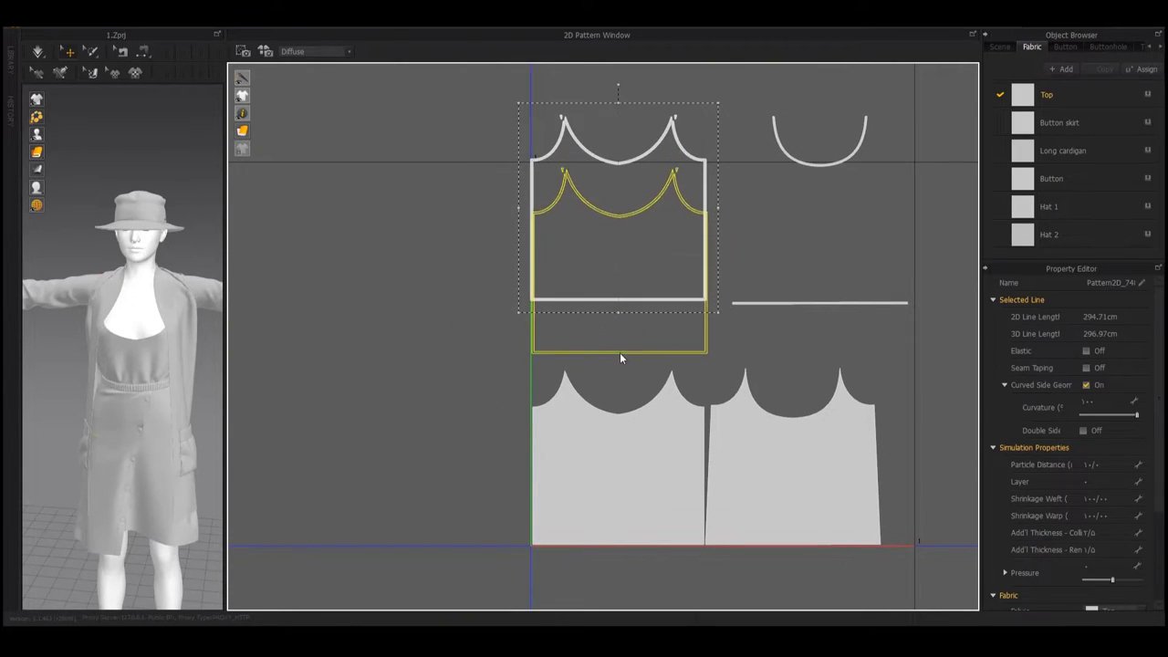
left_click_drag(620, 364, 621, 362)
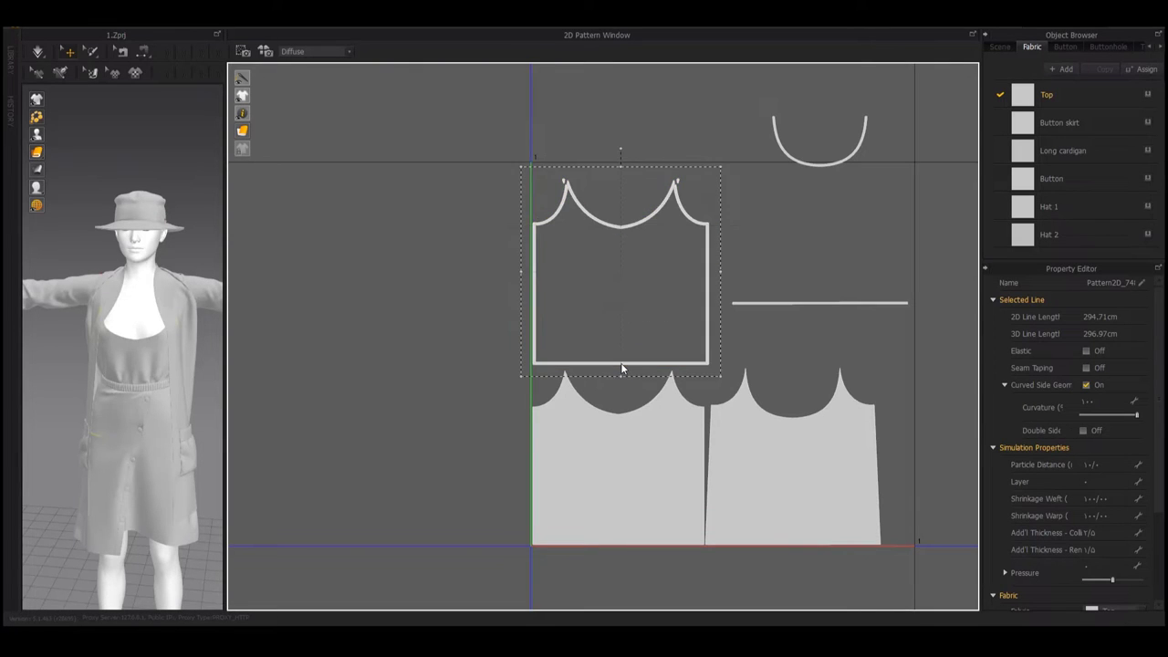
Step: Move the U-shaped piece inside the bodice and the horizontal strip onto its bottom edge
scroll(544, 268, "up", 3)
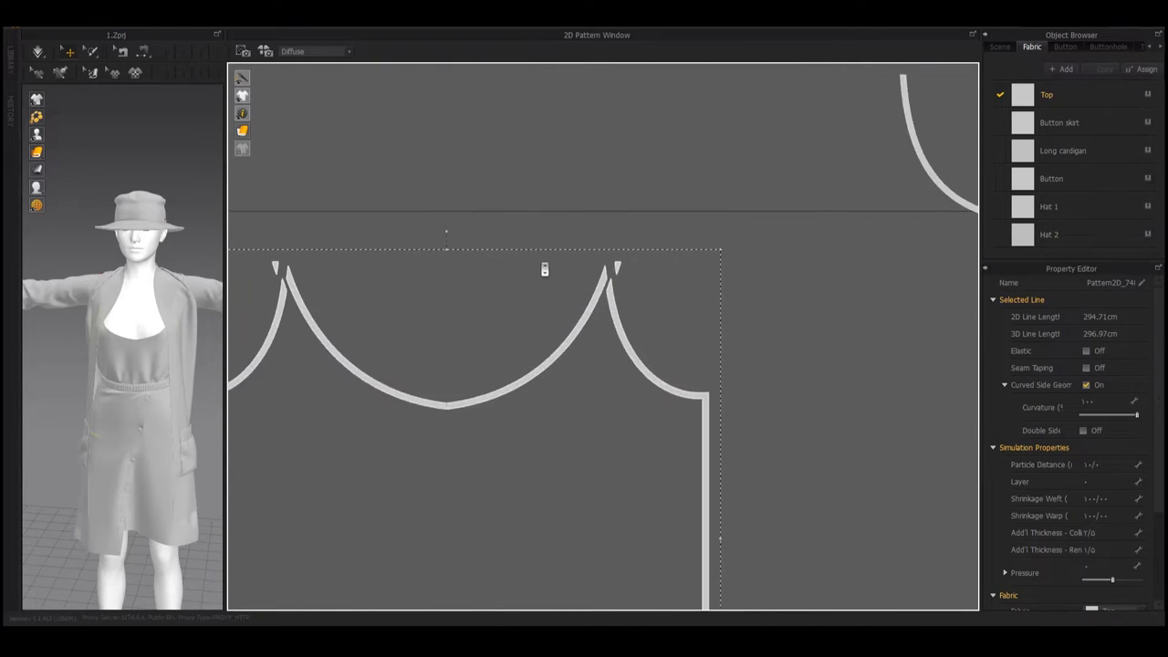
scroll(716, 262, "down", 3)
mouse_move(720, 247)
left_mouse_down()
mouse_move(700, 308)
mouse_move(638, 301)
mouse_move(538, 356)
mouse_move(523, 349)
left_mouse_up()
mouse_move(668, 388)
left_mouse_down()
mouse_move(474, 394)
mouse_move(471, 464)
mouse_move(464, 456)
left_mouse_up()
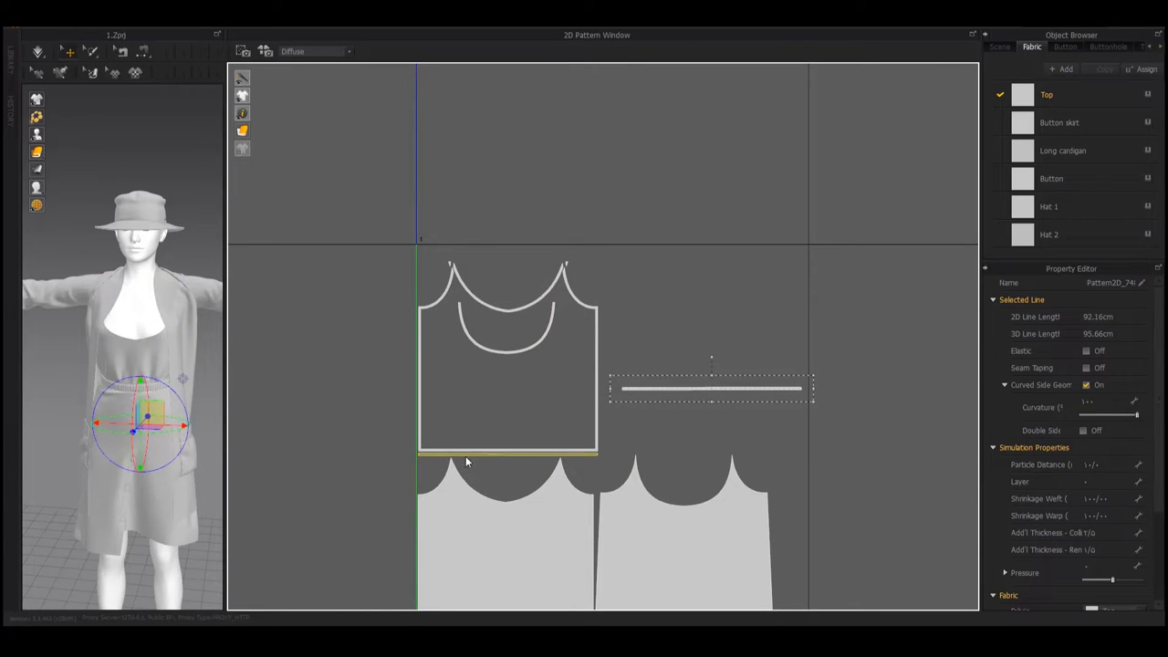
Step: Copy the two vertical strips and place the pasted copies beside the bodice
scroll(464, 465, "up", 3)
scroll(474, 461, "down", 5)
scroll(474, 462, "down", 2)
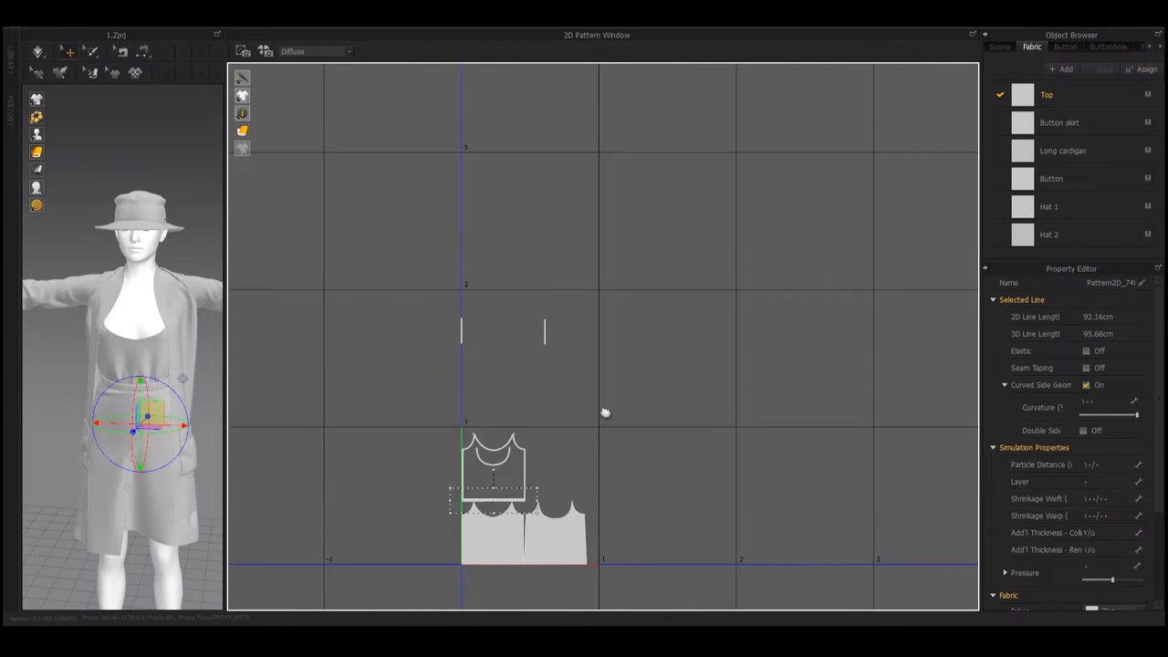
left_click(410, 314)
left_click(471, 358)
key("ctrl+c")
key("ctrl+v")
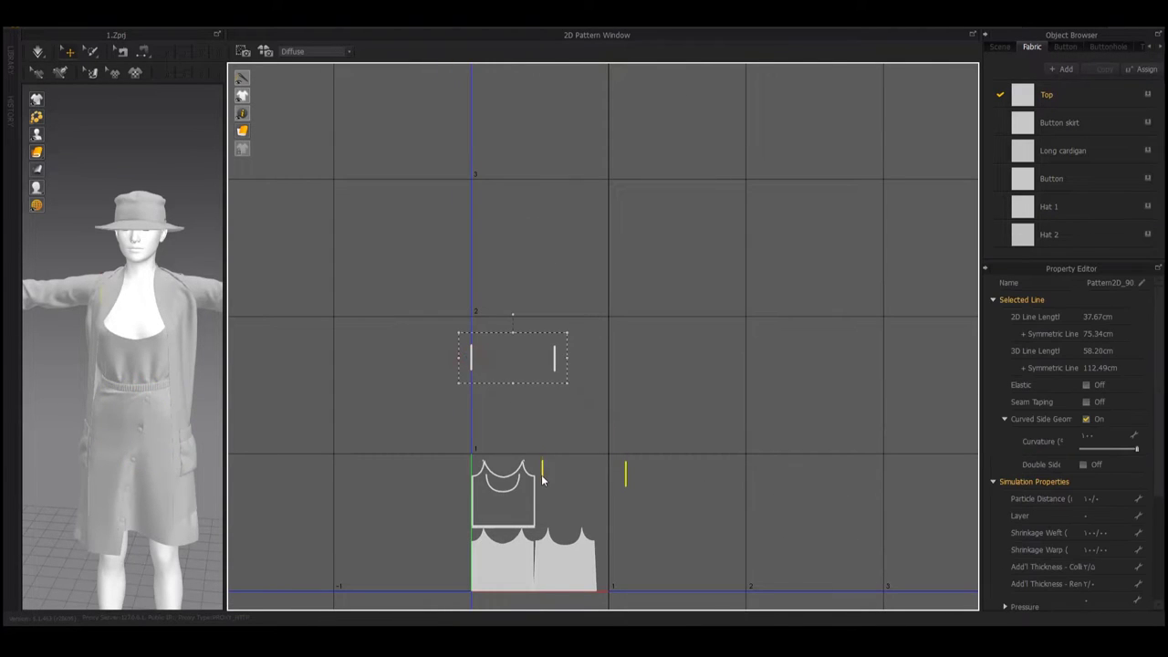
middle_click_drag(567, 442, 584, 260)
scroll(587, 257, "up", 3)
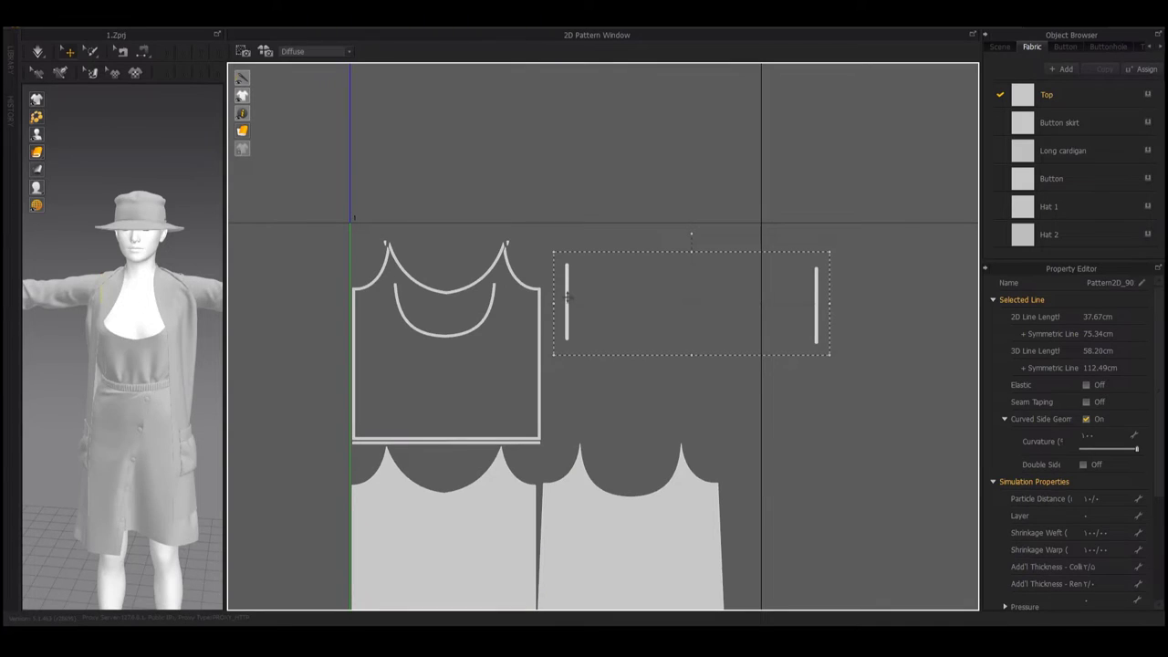
left_click(577, 296)
Step: Paste two copies of a single vertical strip along the bodice's left edge, then select all pieces
left_click(566, 301)
key("ctrl+c")
key("ctrl+v")
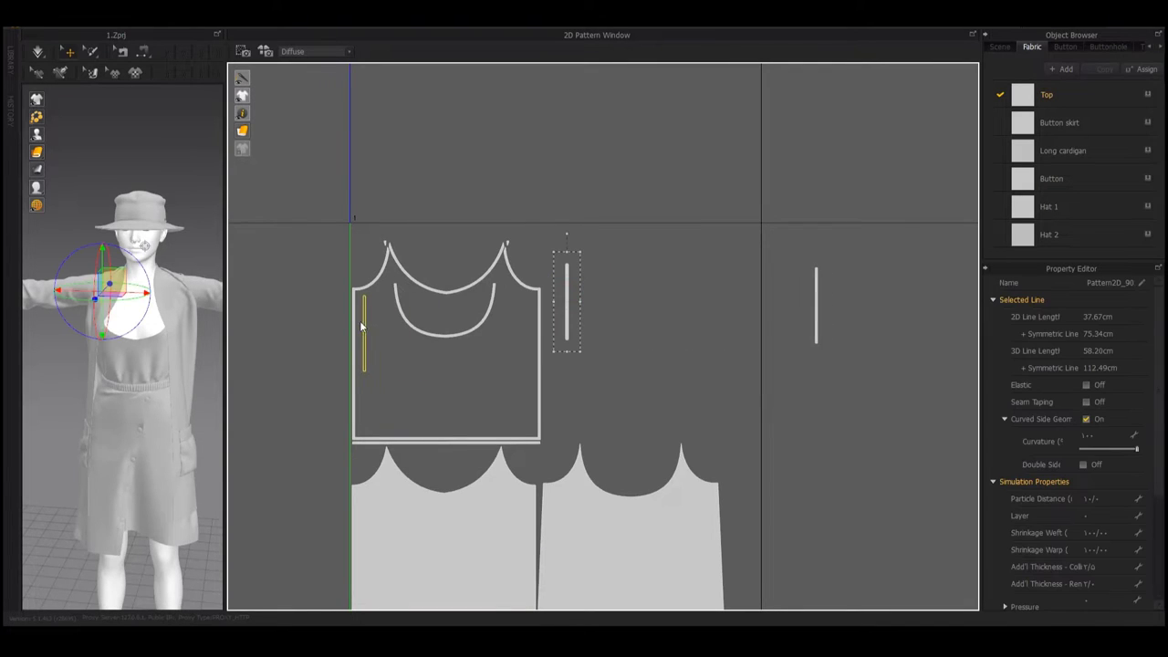
left_click(816, 306)
key("ctrl+v")
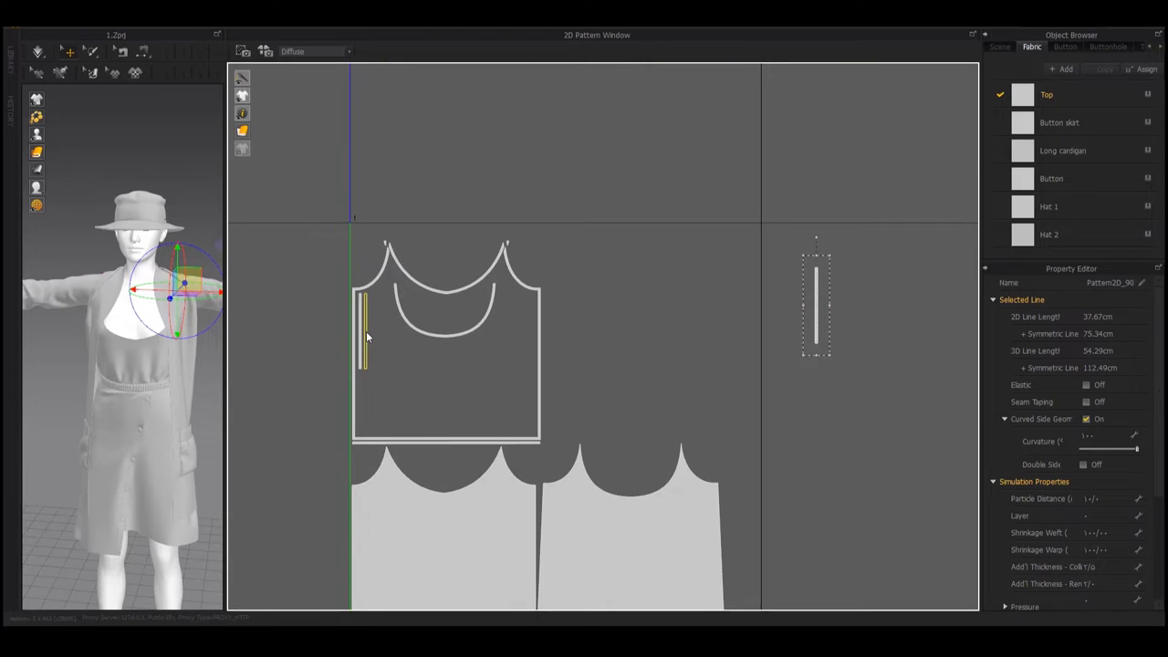
left_click(366, 333)
scroll(366, 333, "down", 4)
left_click_drag(359, 253, 630, 508)
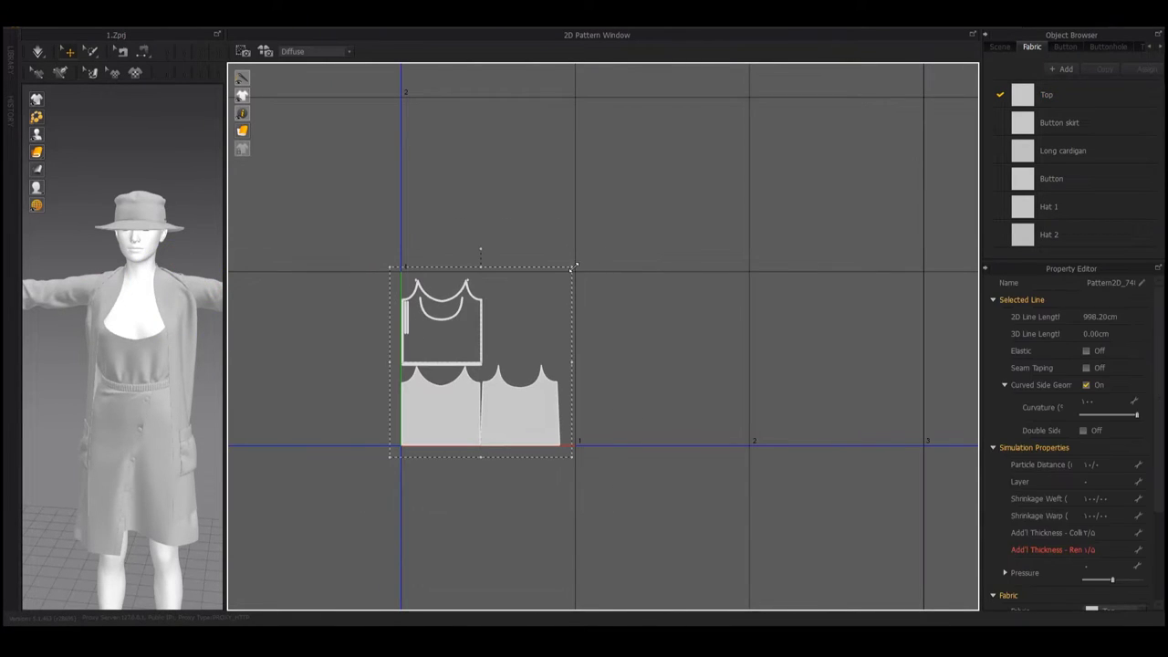
Step: Try enlarging the selected pattern pieces, then clear the selection
left_click_drag(573, 266, 598, 253)
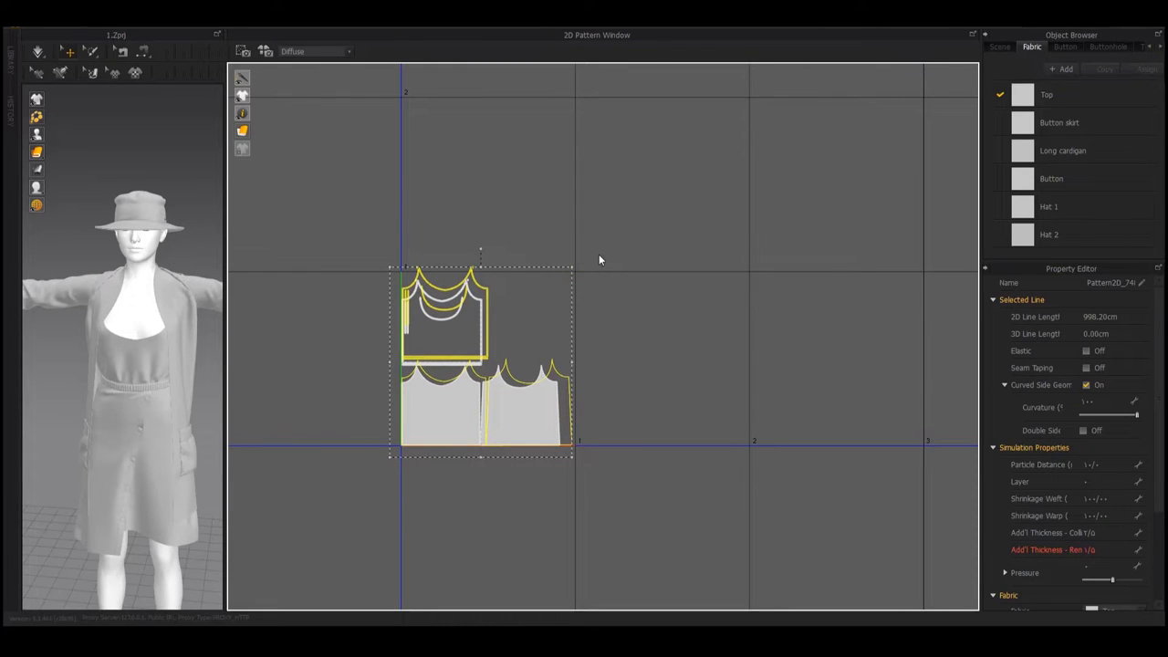
scroll(500, 356, "up", 2)
scroll(500, 356, "up", 3)
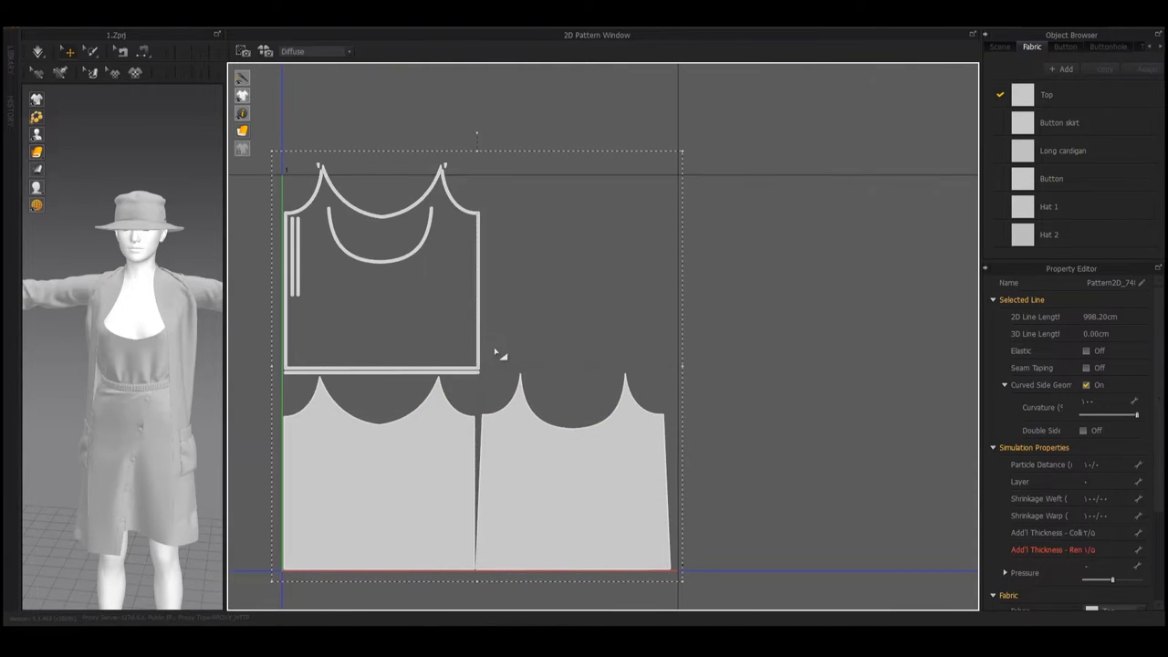
scroll(492, 319, "down", 1)
left_click(543, 274)
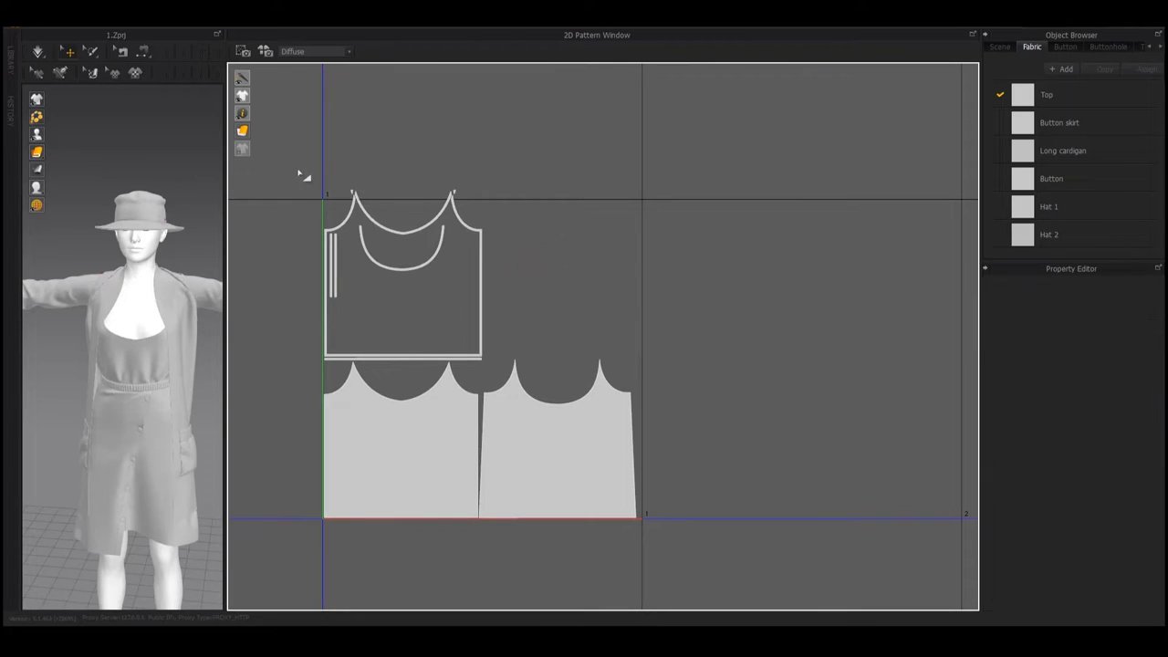
Step: Rotate the bodice outline 180 degrees and move it right over the skirt pieces
left_click(393, 160)
left_click_drag(402, 160, 401, 398)
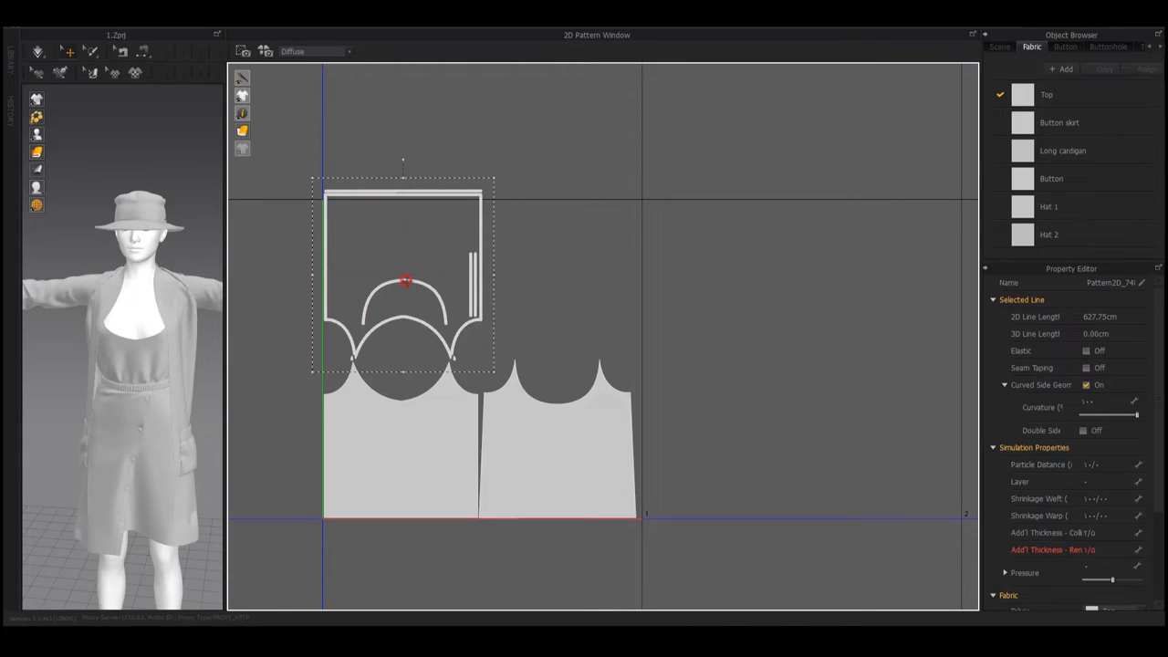
left_click_drag(405, 281, 534, 299)
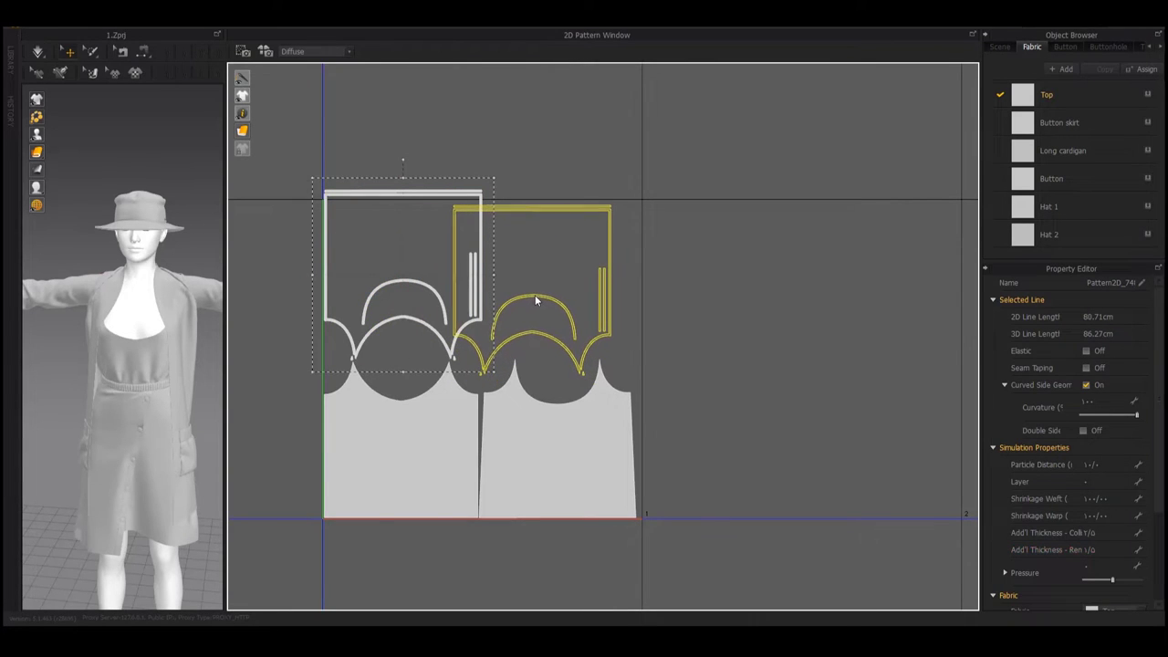
left_click_drag(534, 295, 532, 292)
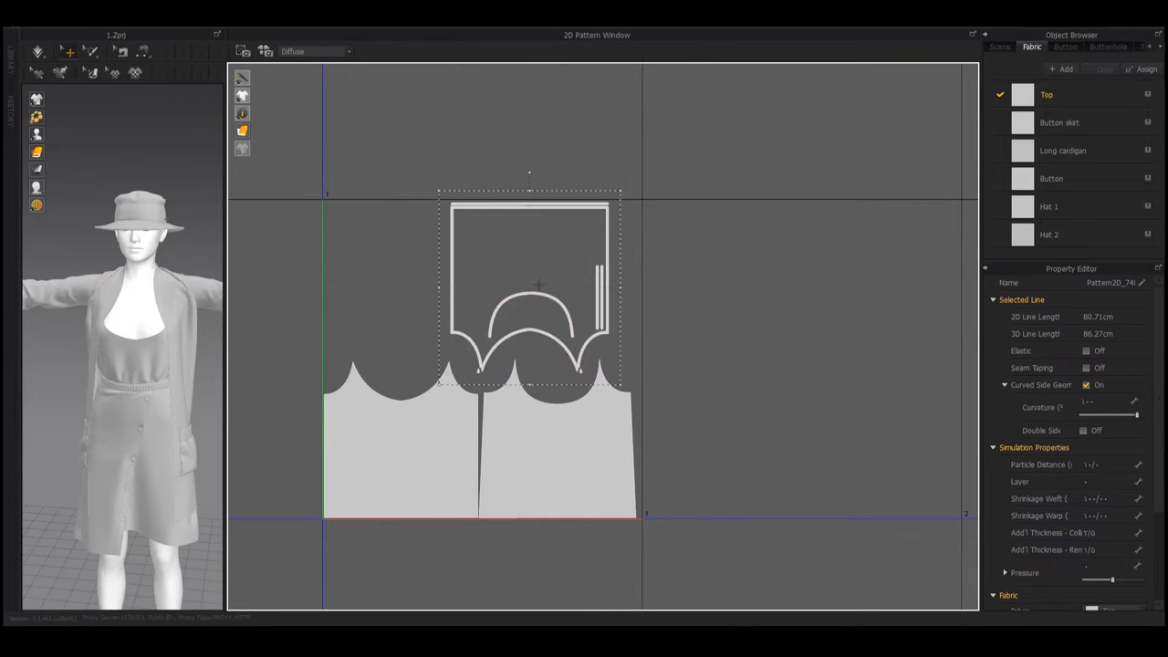
scroll(583, 235, "up", 3)
scroll(582, 229, "down", 4)
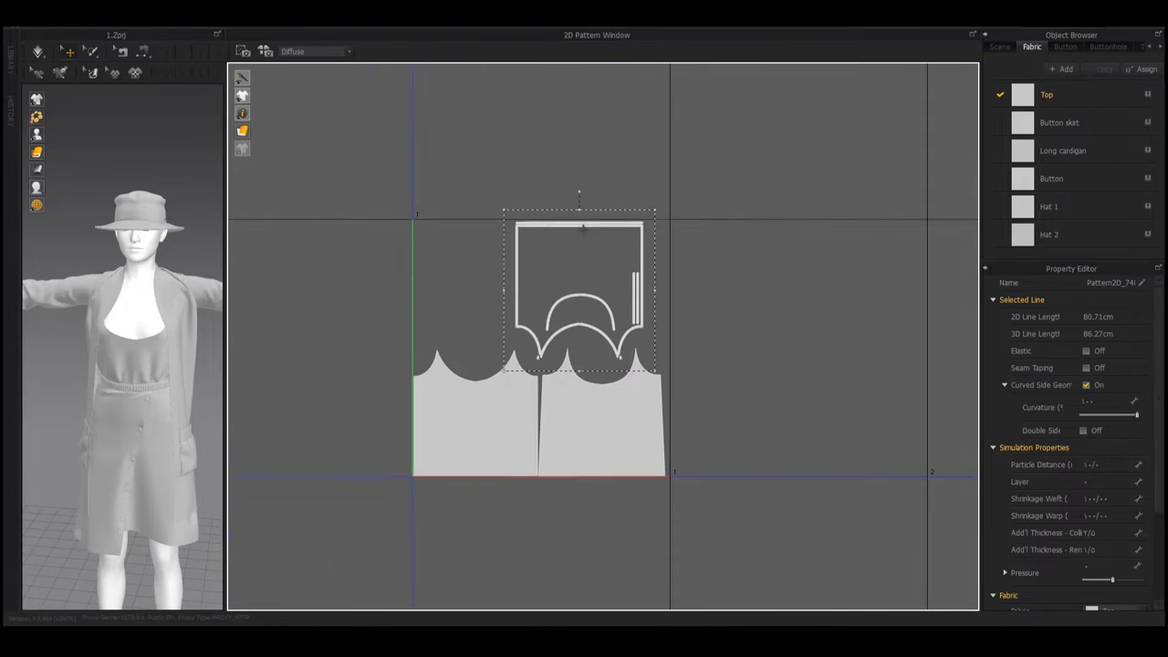
left_click(761, 302)
scroll(730, 342, "down", 3)
scroll(721, 345, "down", 2)
Step: Zoom out to show all pattern pieces and select the skirt group at the top
right_click_drag(772, 310, 523, 345)
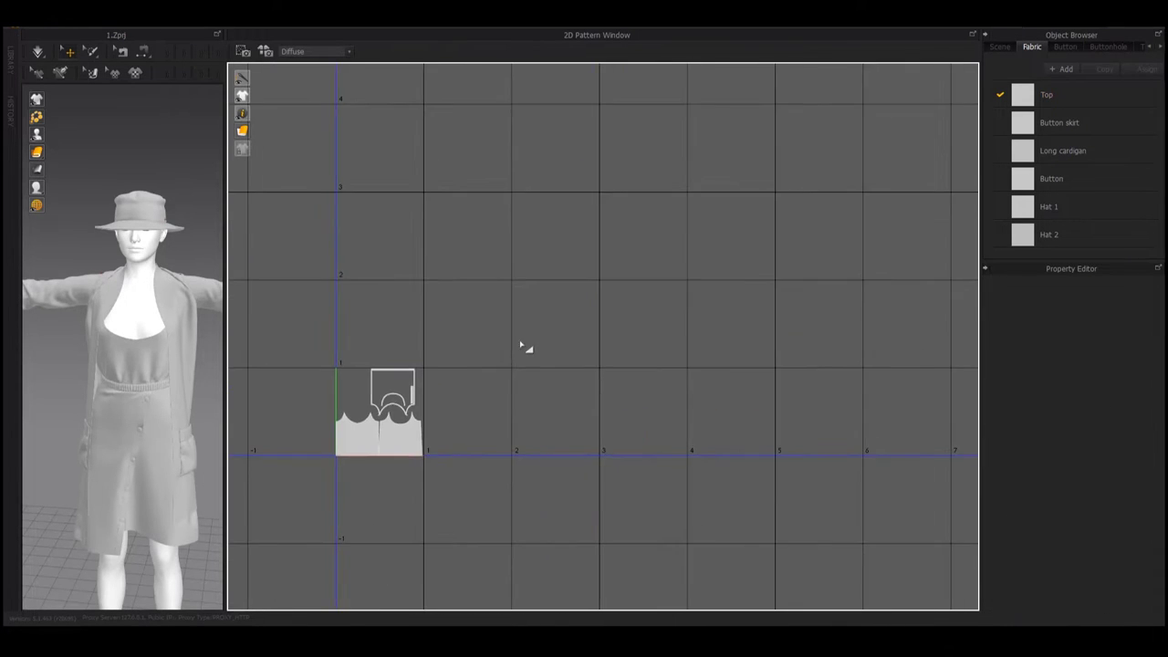
scroll(525, 345, "down", 3)
right_click_drag(717, 320, 803, 448)
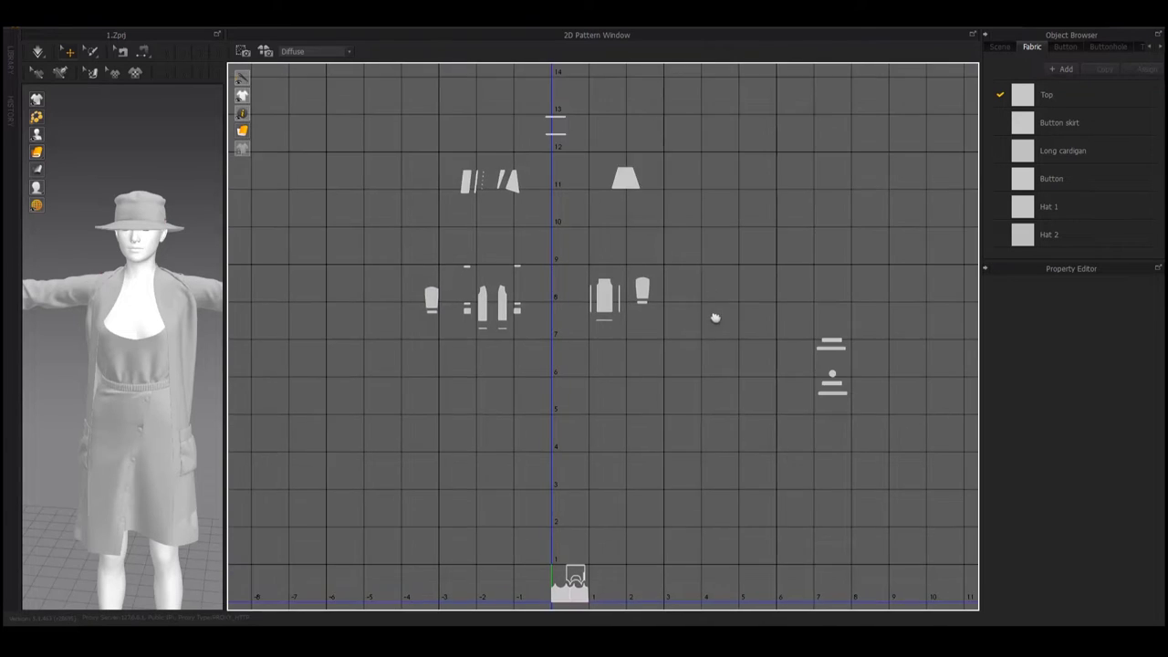
mouse_move(716, 317)
right_mouse_down()
mouse_move(691, 339)
mouse_move(612, 229)
mouse_move(706, 185)
mouse_move(667, 258)
right_mouse_up()
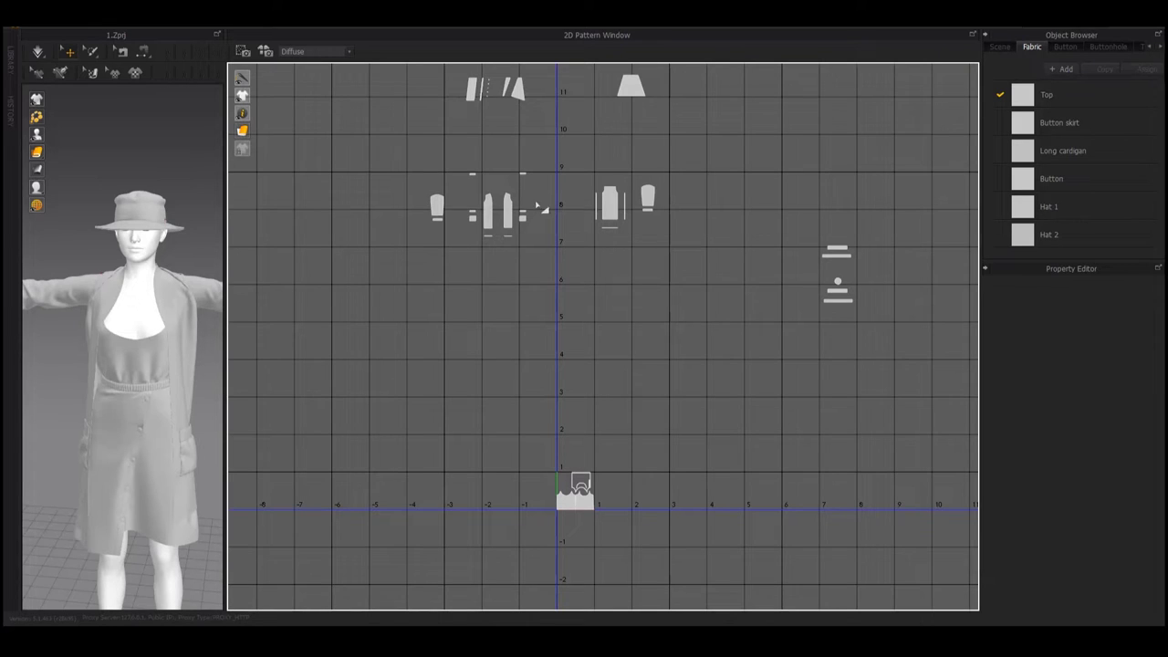
middle_click_drag(635, 393, 635, 397)
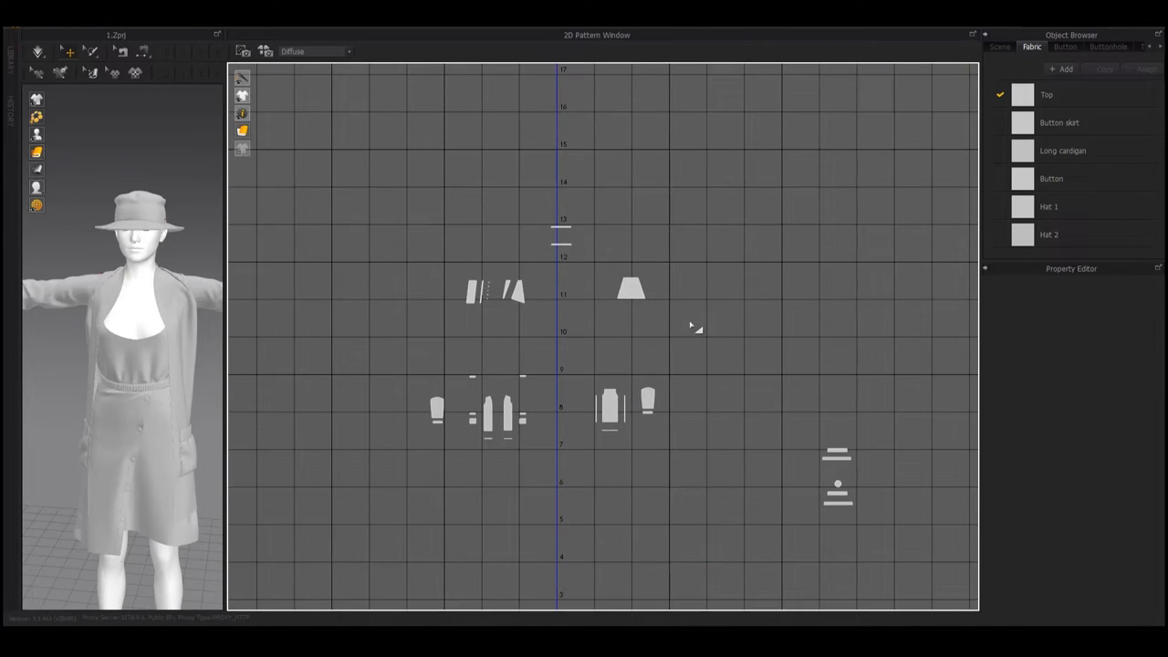
left_click(470, 290)
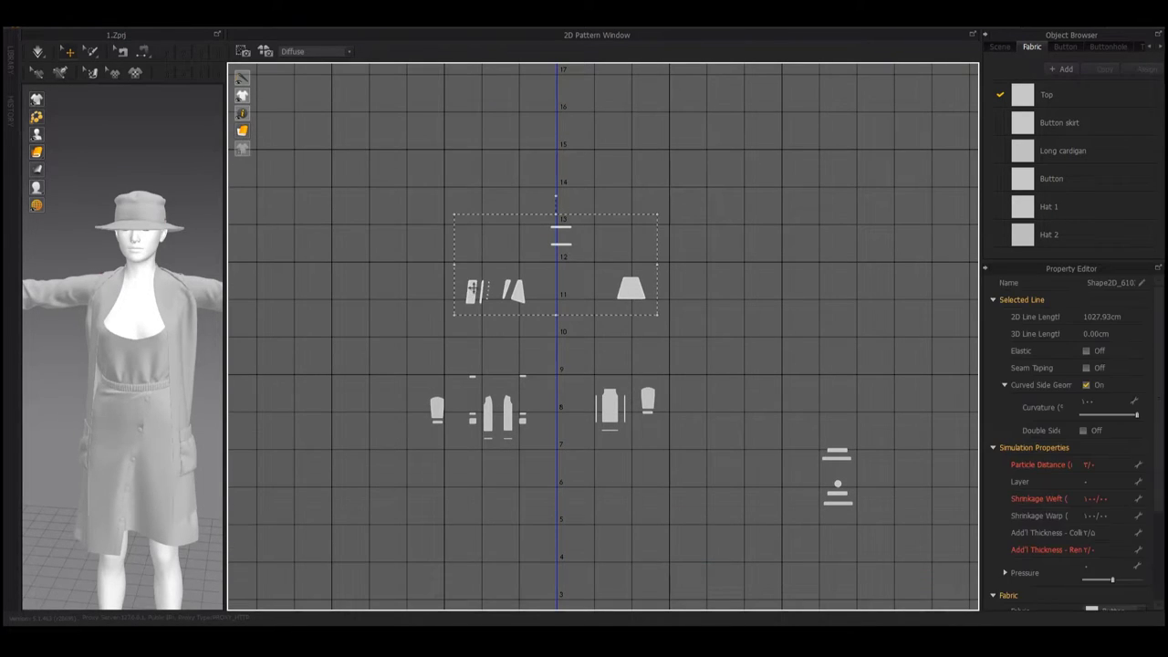
Step: Drag the skirt pieces down to the origin, right beside the top's patterns
middle_click_drag(644, 393, 609, 173)
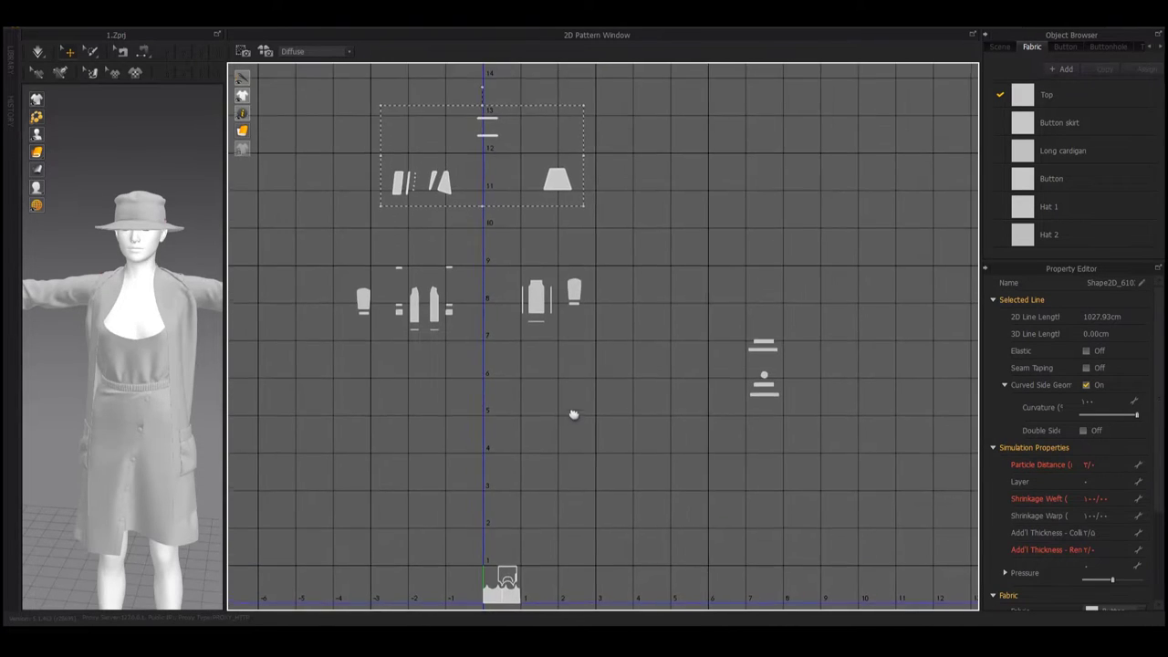
middle_click_drag(598, 358, 619, 292)
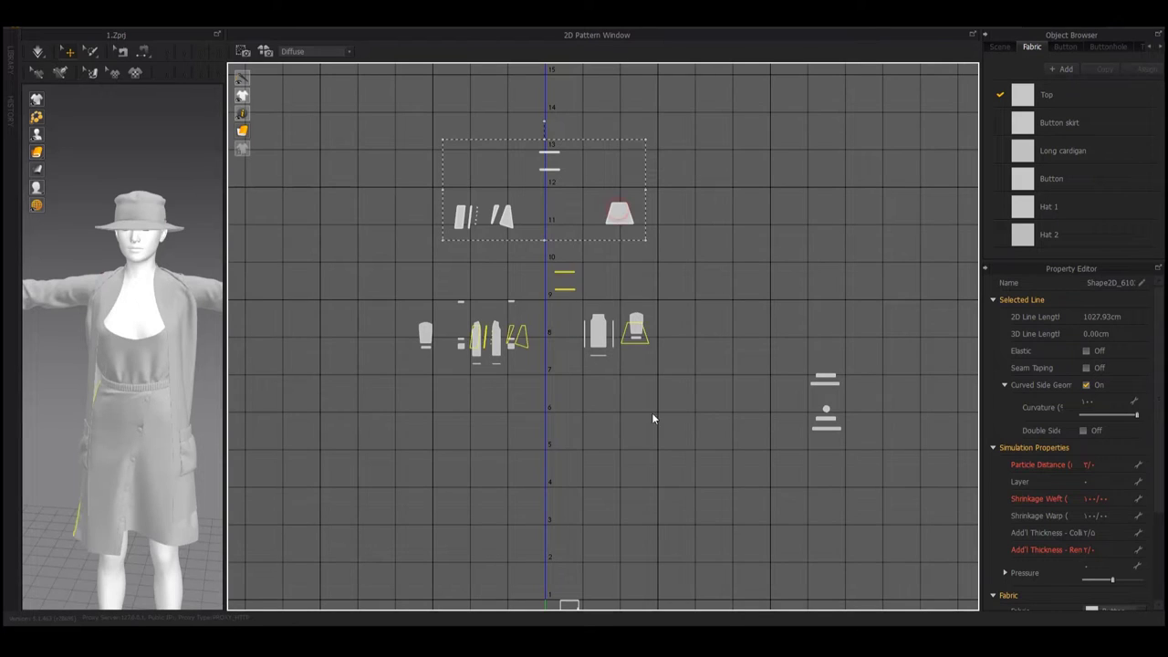
left_click_drag(603, 189, 693, 478)
middle_click_drag(693, 478, 573, 299)
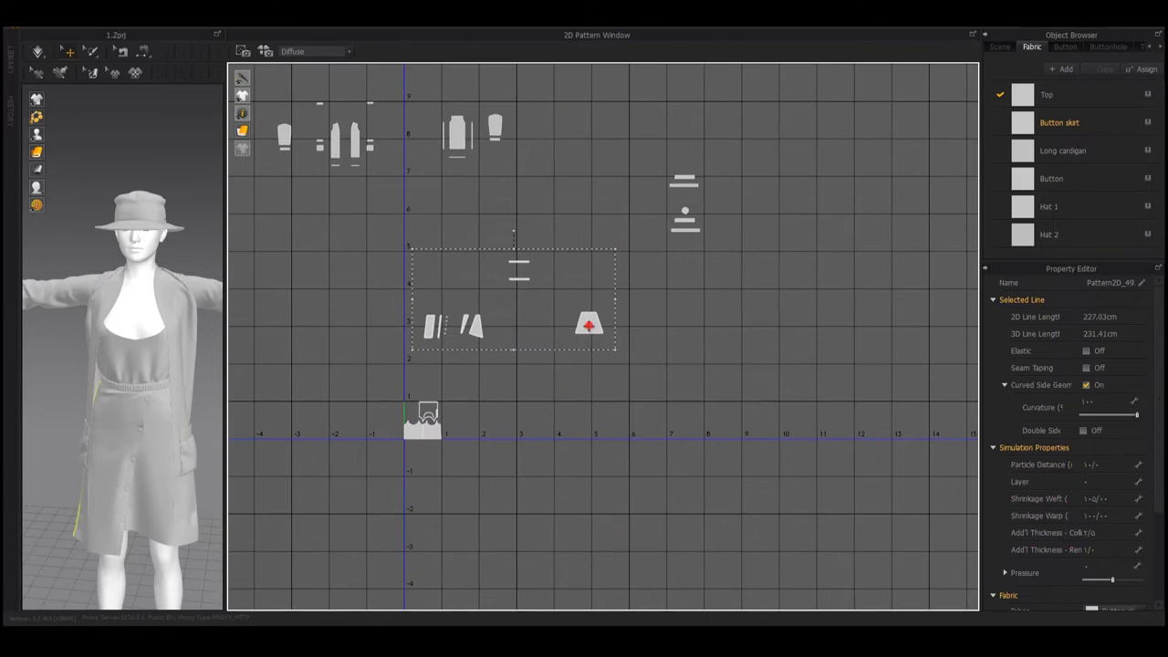
scroll(636, 394, "up", 2)
mouse_move(533, 215)
middle_mouse_down()
mouse_move(636, 394)
mouse_move(672, 535)
mouse_move(672, 300)
mouse_move(614, 179)
mouse_move(656, 202)
mouse_move(656, 136)
middle_mouse_up()
mouse_move(592, 347)
left_mouse_down()
mouse_move(672, 432)
mouse_move(655, 457)
left_mouse_up()
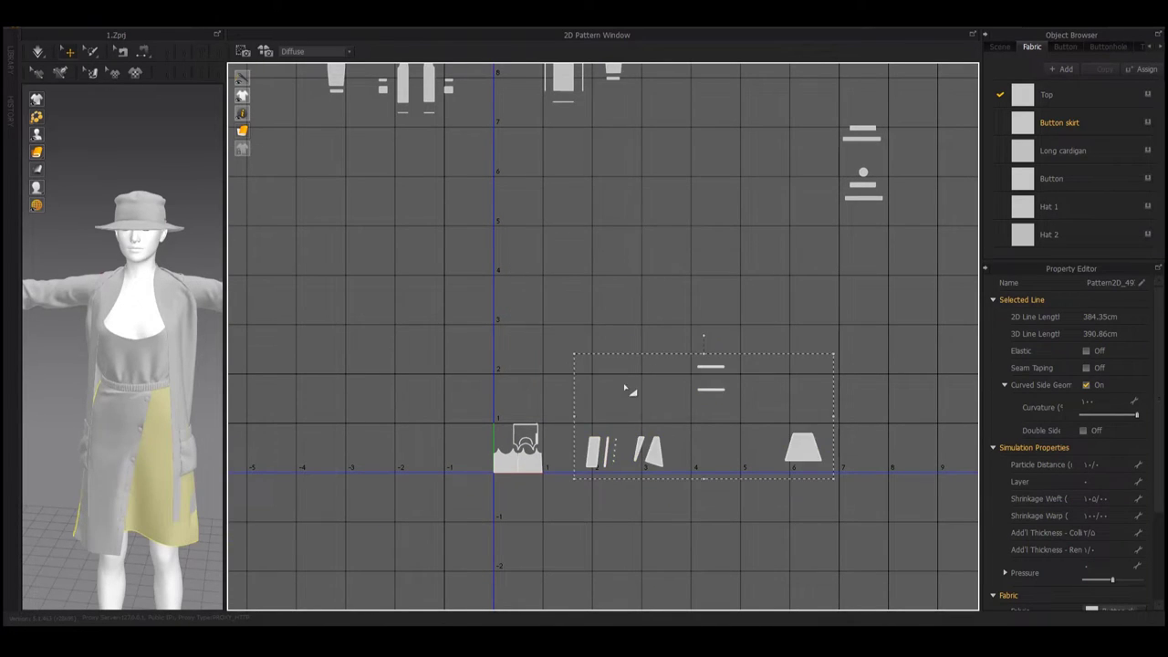
middle_click_drag(655, 457, 527, 289)
scroll(527, 289, "up", 5)
mouse_move(479, 252)
middle_mouse_down()
mouse_move(555, 325)
mouse_move(462, 286)
mouse_move(513, 285)
middle_mouse_up()
Step: Move the skirt trapezoid left beside the top's pattern and the thin strip beside the wide panel
left_click(507, 219)
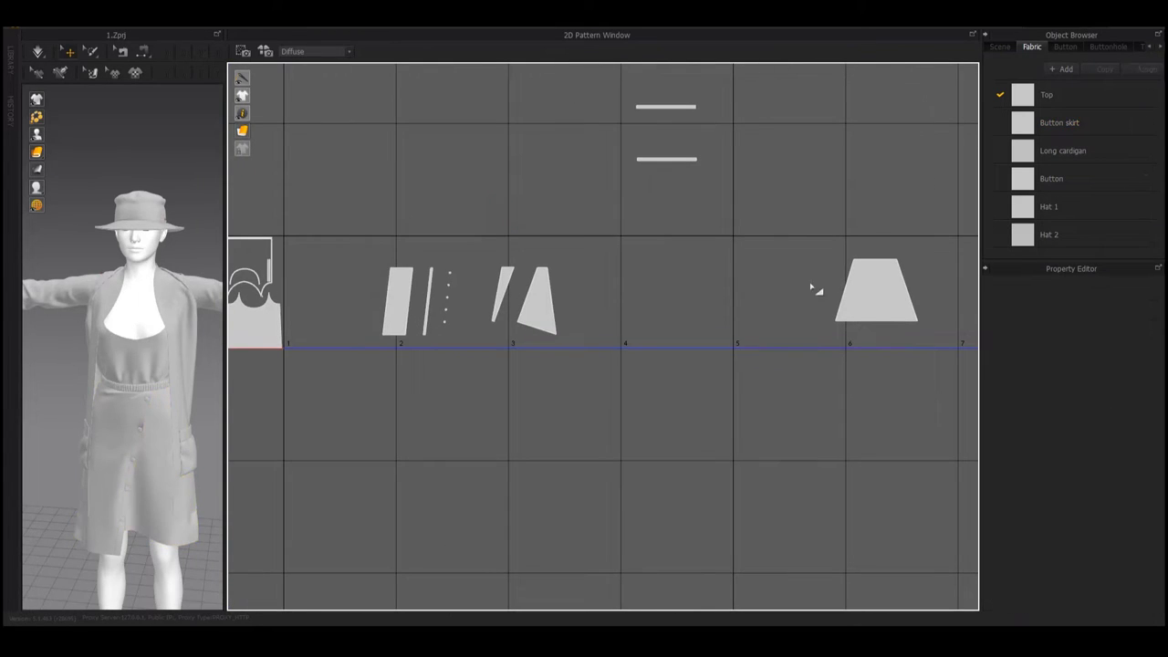
mouse_move(874, 290)
left_mouse_down()
mouse_move(346, 286)
mouse_move(322, 312)
left_mouse_up()
scroll(295, 338, "up", 3)
scroll(295, 338, "up", 3)
scroll(490, 290, "down", 2)
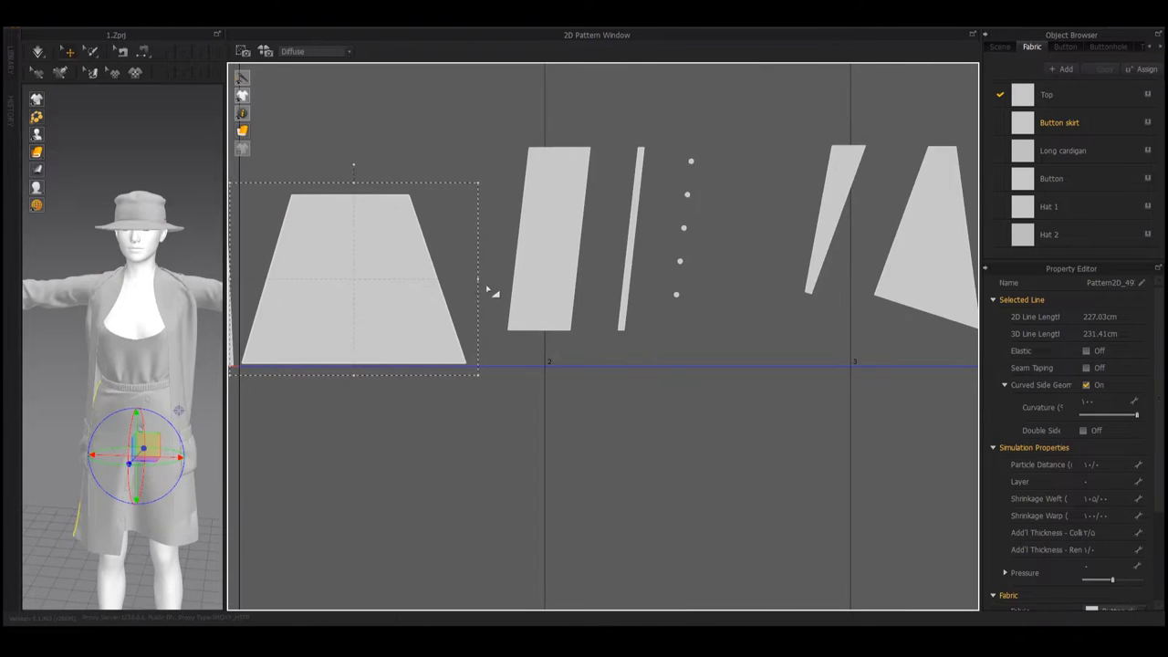
scroll(483, 290, "down", 1)
scroll(536, 276, "up", 3)
left_click_drag(557, 260, 480, 260)
Step: Nest the wedge piece onto the thin strip and place both beside the buttons
scroll(507, 256, "down", 3)
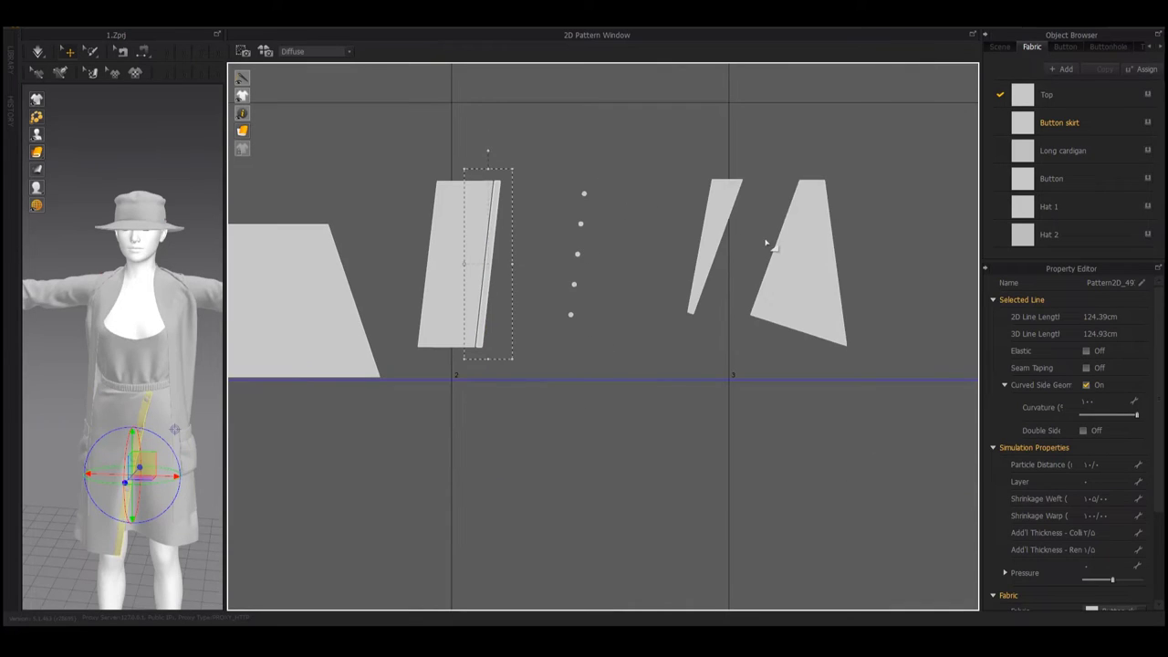
left_click_drag(789, 248, 735, 244)
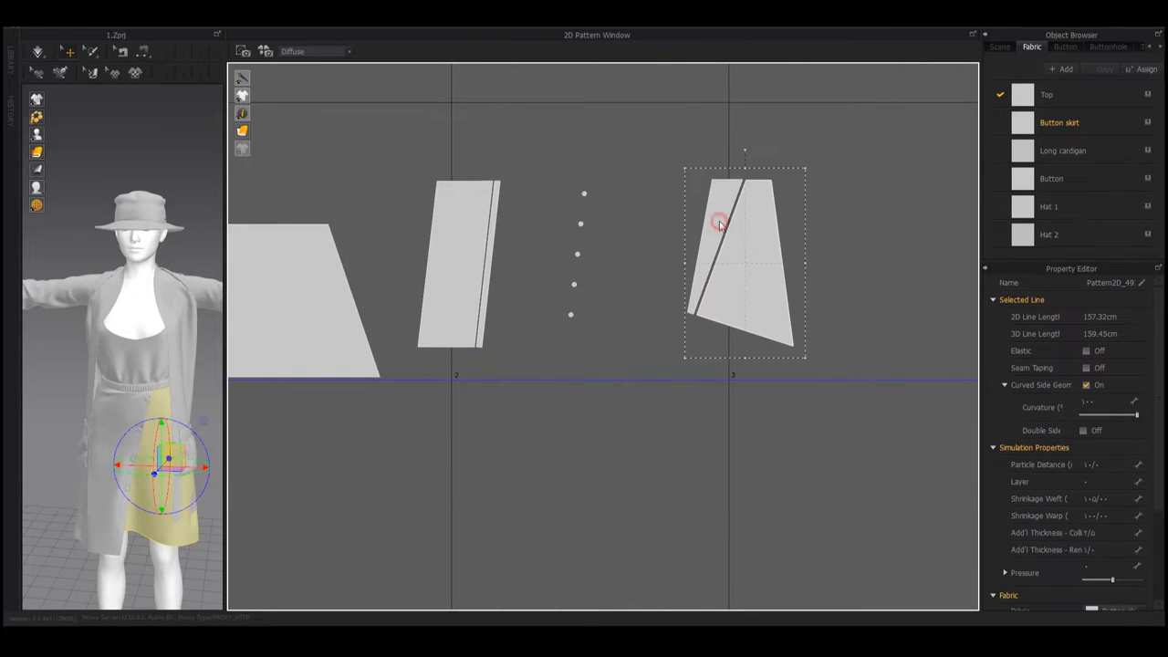
left_click_drag(719, 223, 617, 256)
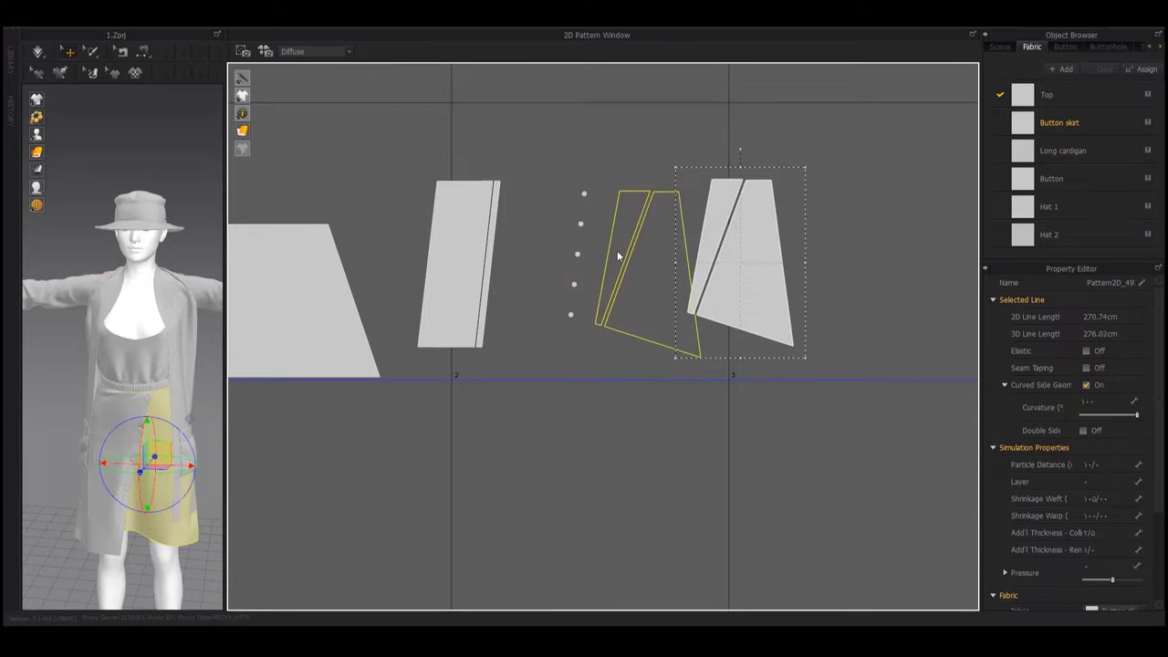
left_click_drag(618, 256, 595, 235)
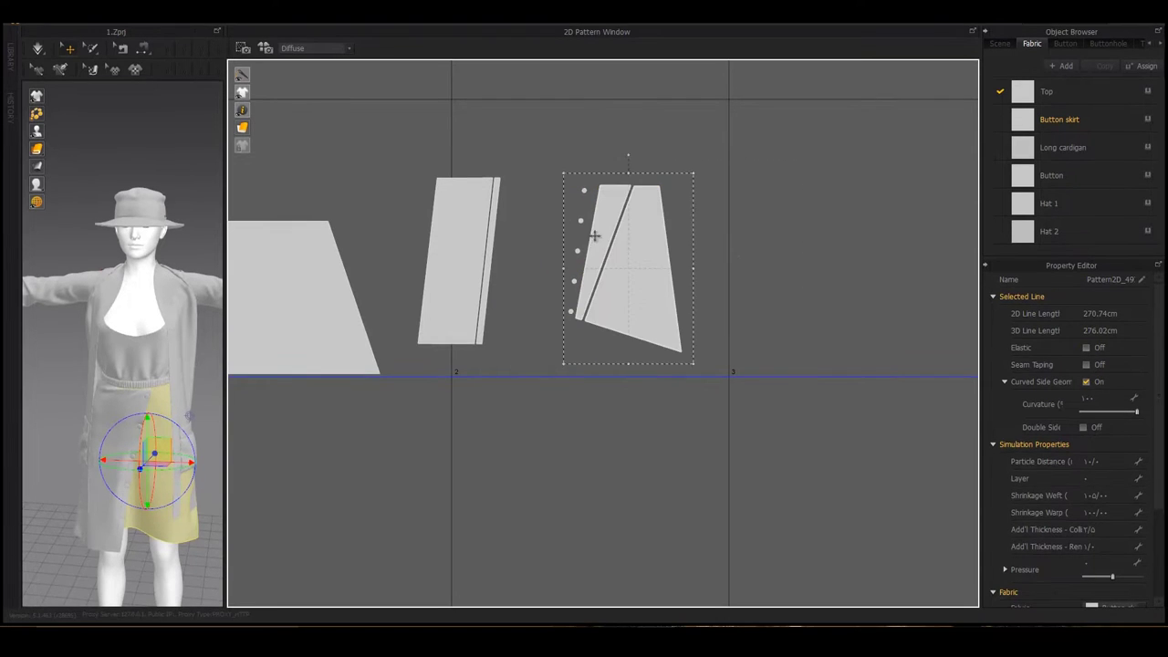
scroll(595, 235, "down", 3)
Step: Move the two long skirt strips left and lay them side by side
scroll(629, 256, "down", 3)
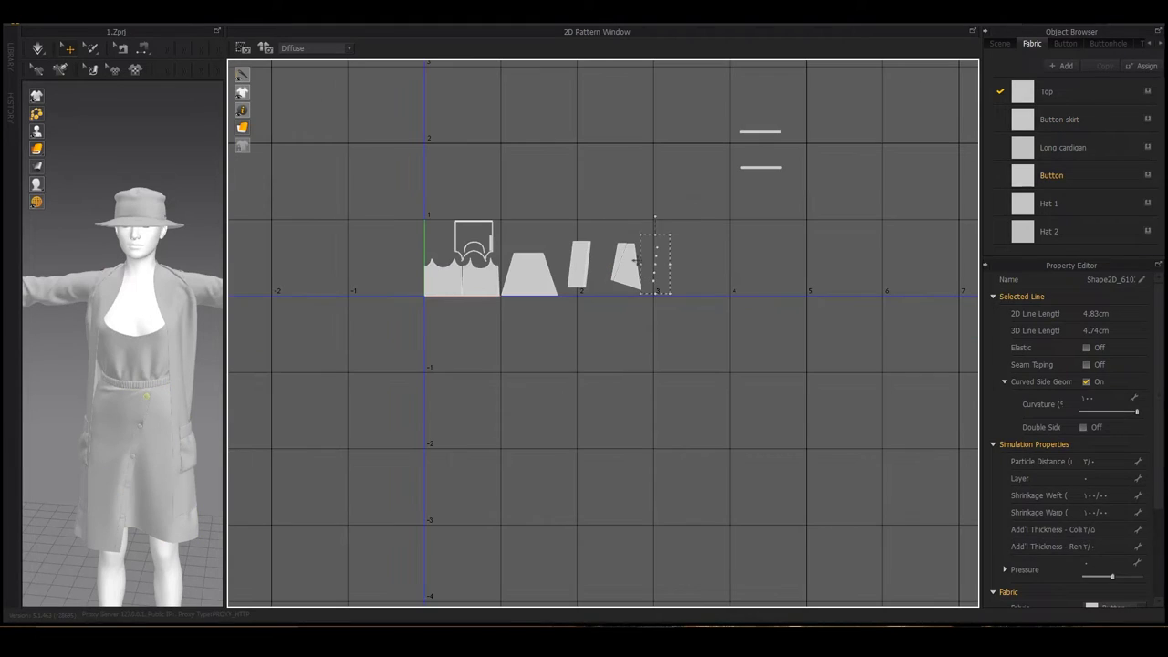
left_click_drag(753, 137, 537, 195)
scroll(518, 192, "up", 3)
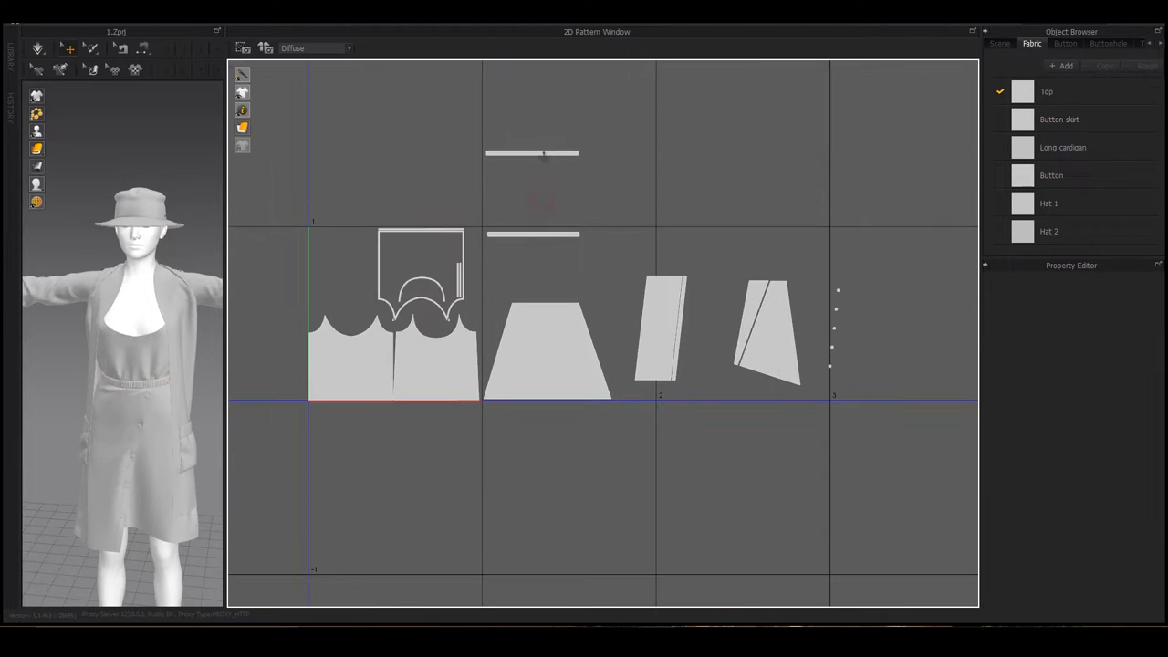
left_click_drag(532, 154, 544, 243)
left_click(628, 264)
Step: Pack the narrow panel, wedge trapezoid and narrow triangle beside the long strips
left_click_drag(675, 336, 634, 274)
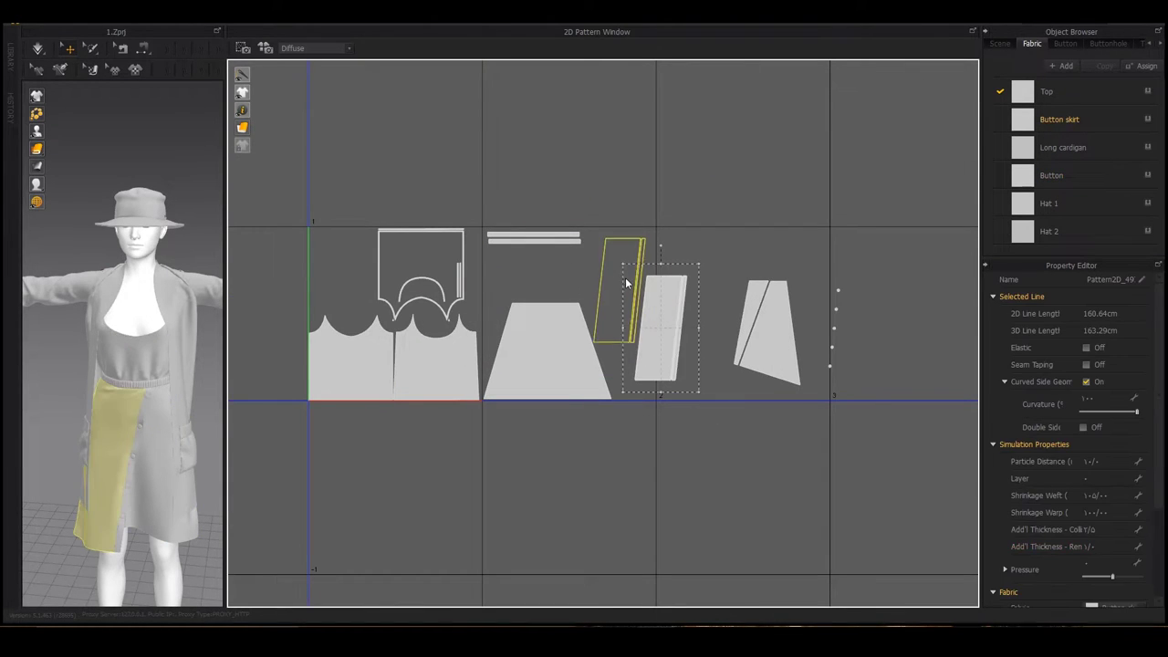
left_click_drag(779, 326, 589, 279)
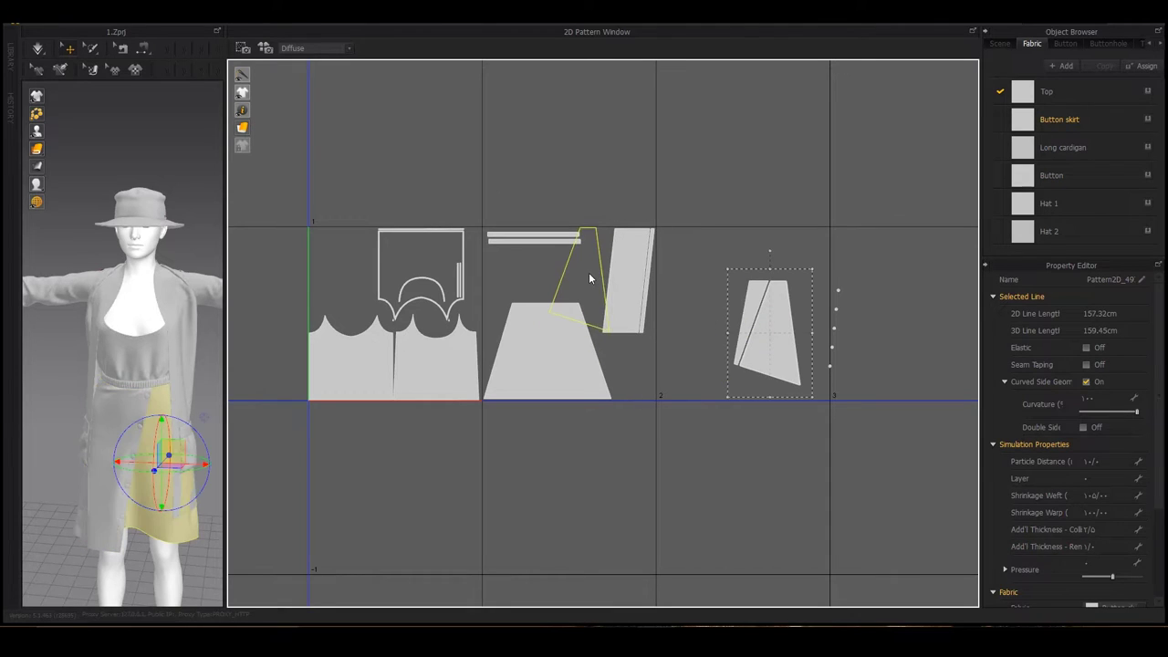
mouse_move(691, 264)
left_mouse_down()
mouse_move(778, 173)
mouse_move(635, 289)
left_mouse_up()
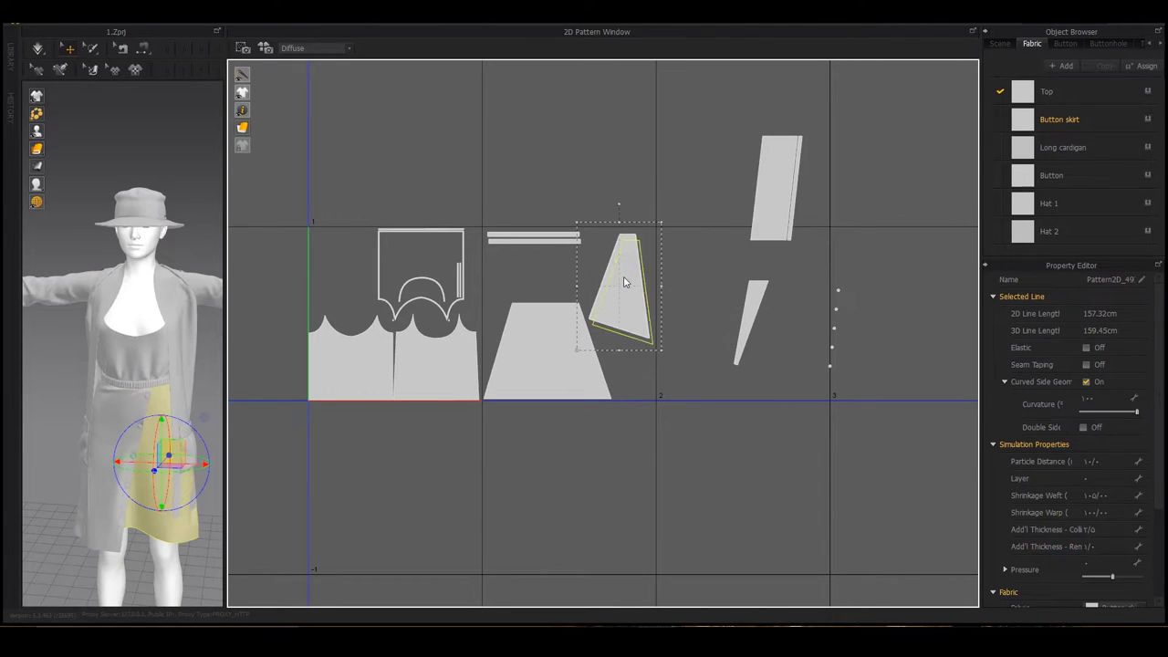
left_click(742, 234)
mouse_move(767, 201)
left_mouse_down()
mouse_move(588, 260)
mouse_move(670, 350)
mouse_move(689, 321)
left_mouse_up()
left_click(755, 307)
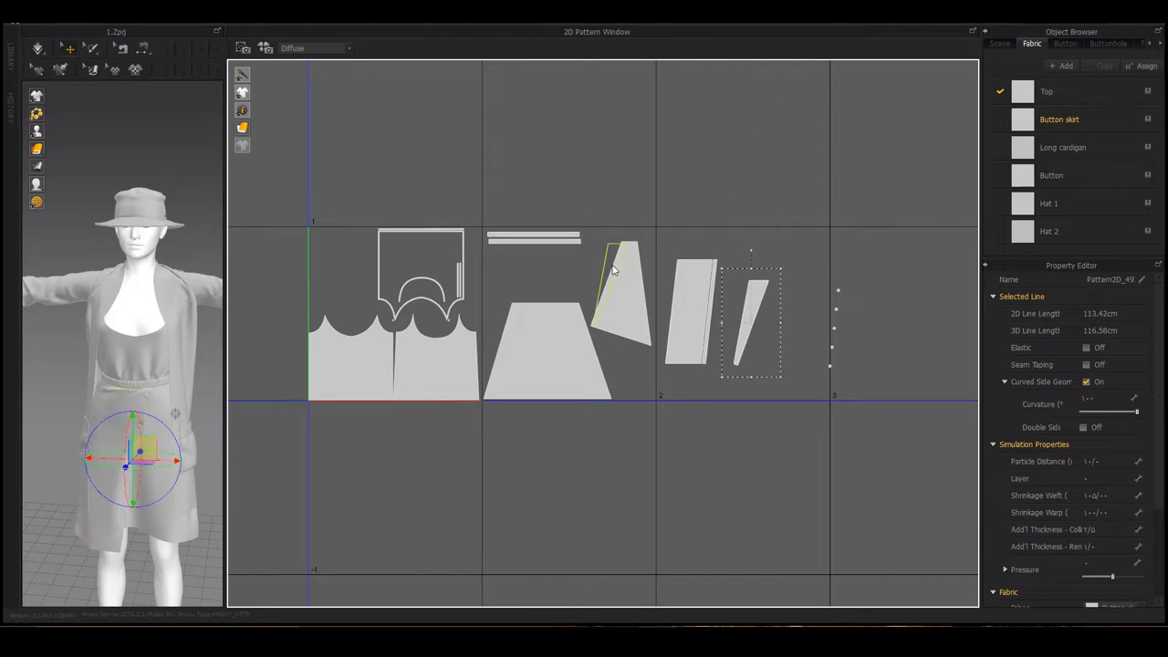
left_click_drag(610, 264, 611, 265)
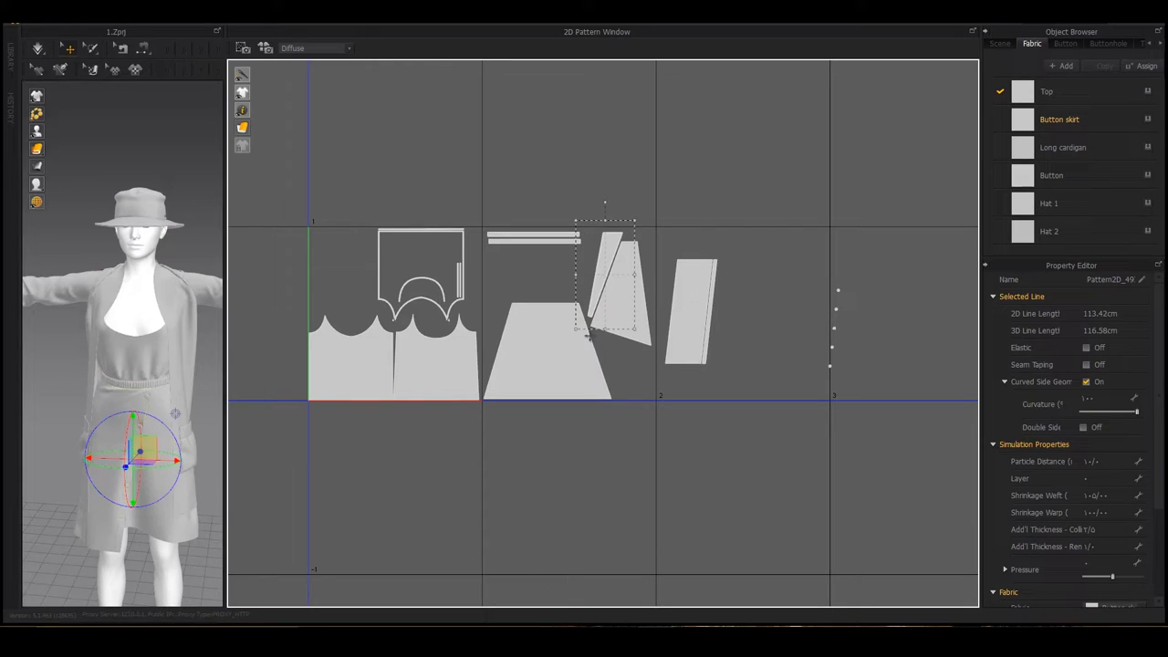
Step: Set the tall rectangle piece above the skirt trapezoid
left_click(693, 307)
mouse_move(694, 308)
left_mouse_down()
mouse_move(544, 246)
mouse_move(563, 274)
left_mouse_up()
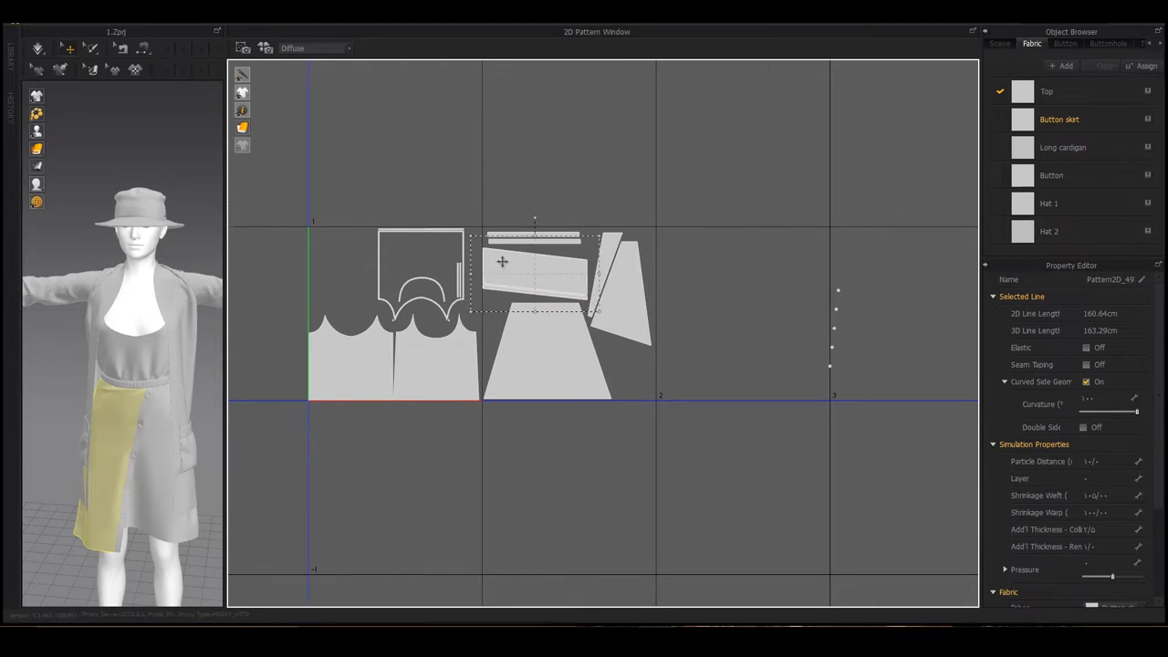
scroll(502, 263, "up", 5)
scroll(502, 263, "down", 3)
scroll(586, 282, "down", 2)
scroll(605, 286, "up", 5)
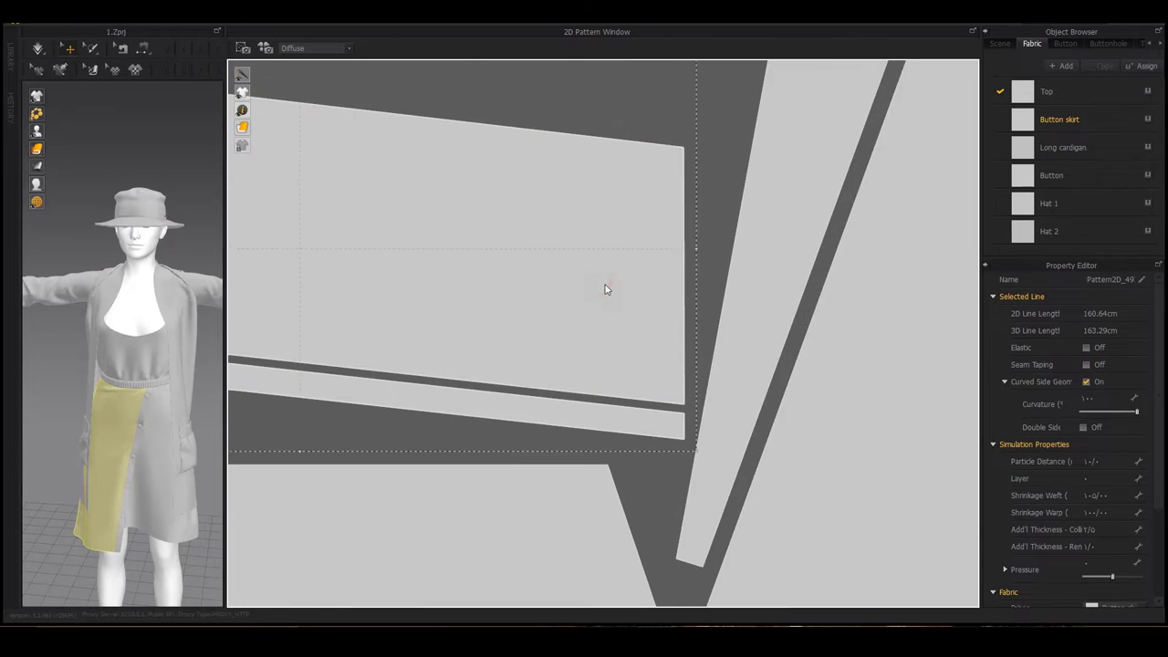
scroll(601, 292, "down", 5)
scroll(553, 370, "up", 3)
scroll(552, 370, "down", 5)
Step: Gather the five buttons beside the skirt pieces
left_click(764, 365)
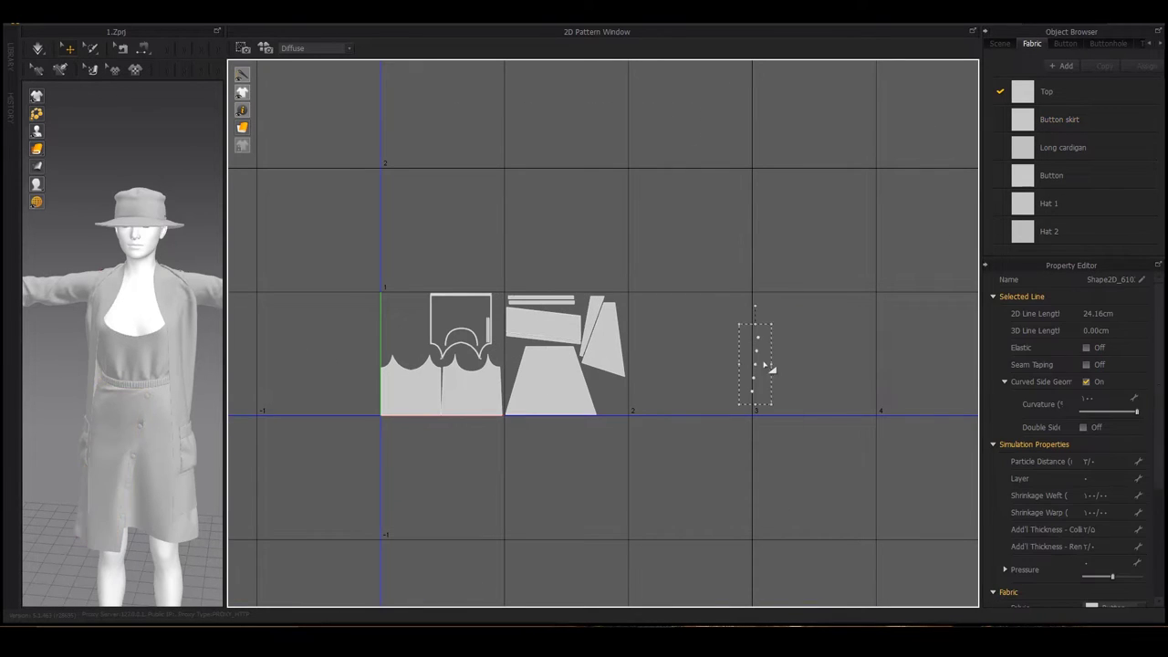
scroll(791, 293, "up", 2)
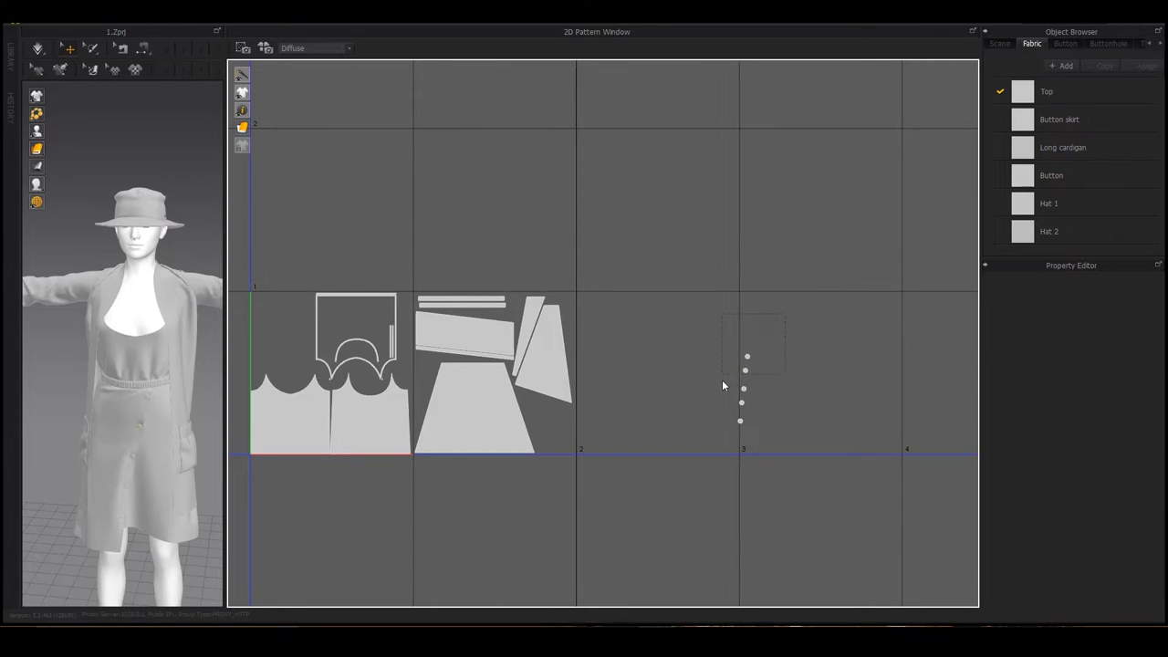
left_click(750, 378)
key("ctrl+a")
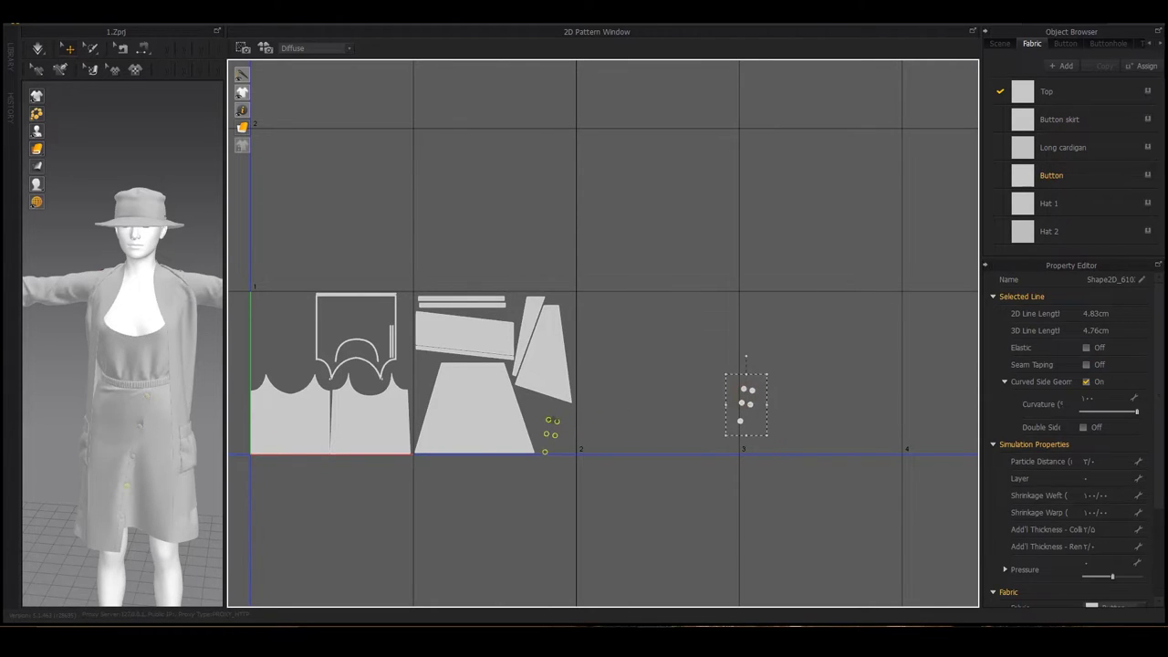
scroll(557, 425, "up", 3)
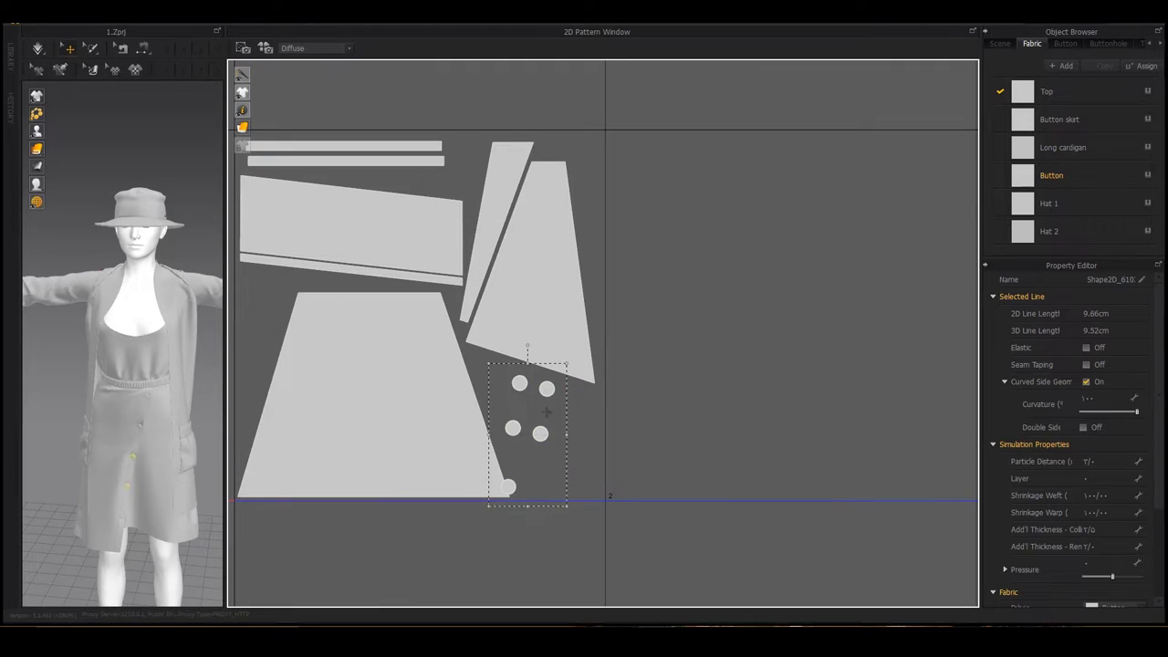
scroll(566, 415, "down", 3)
scroll(547, 415, "up", 1)
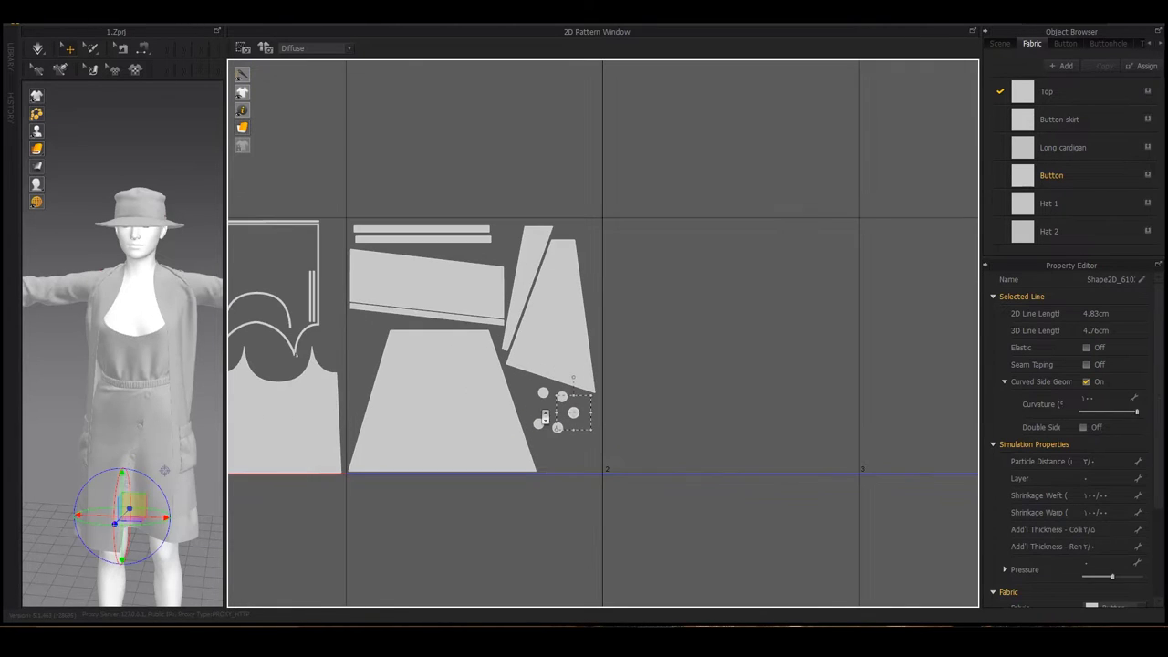
left_click_drag(347, 549, 618, 213)
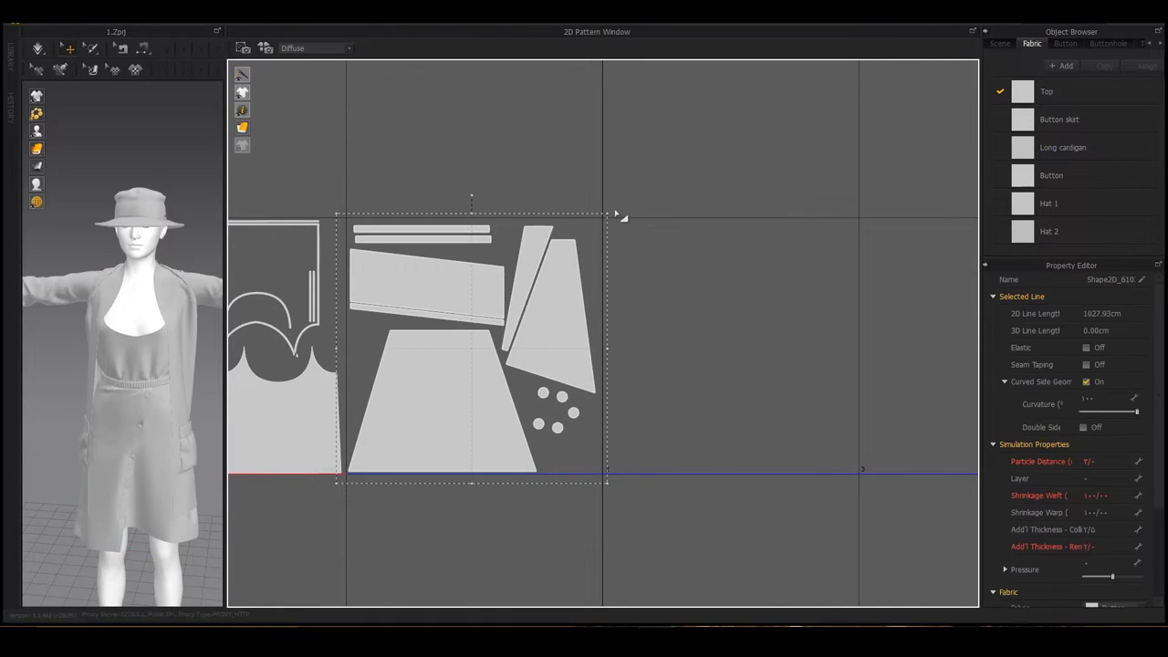
left_click(622, 205)
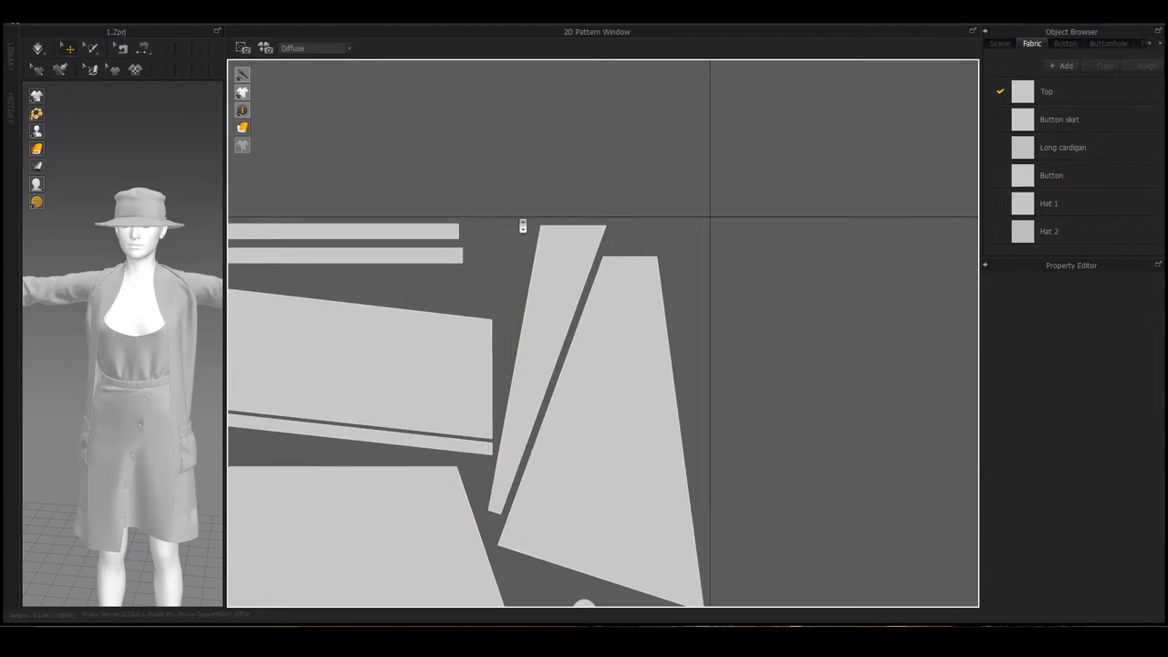
Step: Cut, paste and rotate the wedge trapezoid, placing it beside the other pieces
scroll(525, 278, "up", 2)
scroll(526, 278, "down", 1)
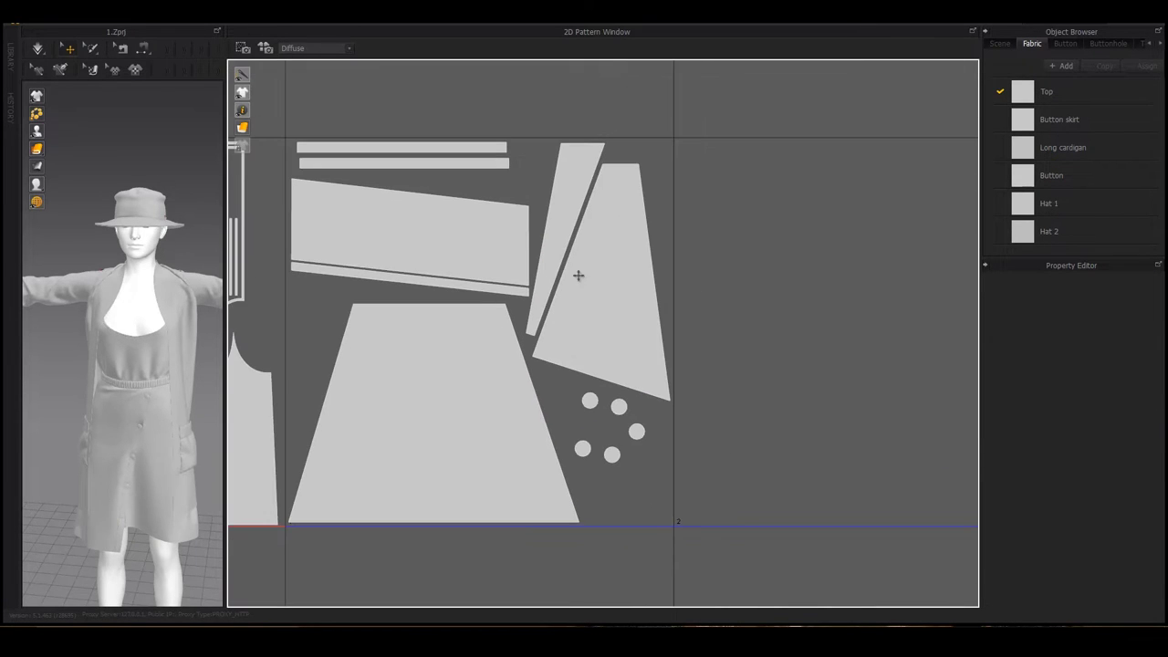
left_click(578, 273)
key("ctrl+c")
key("ctrl+v")
left_click(714, 356)
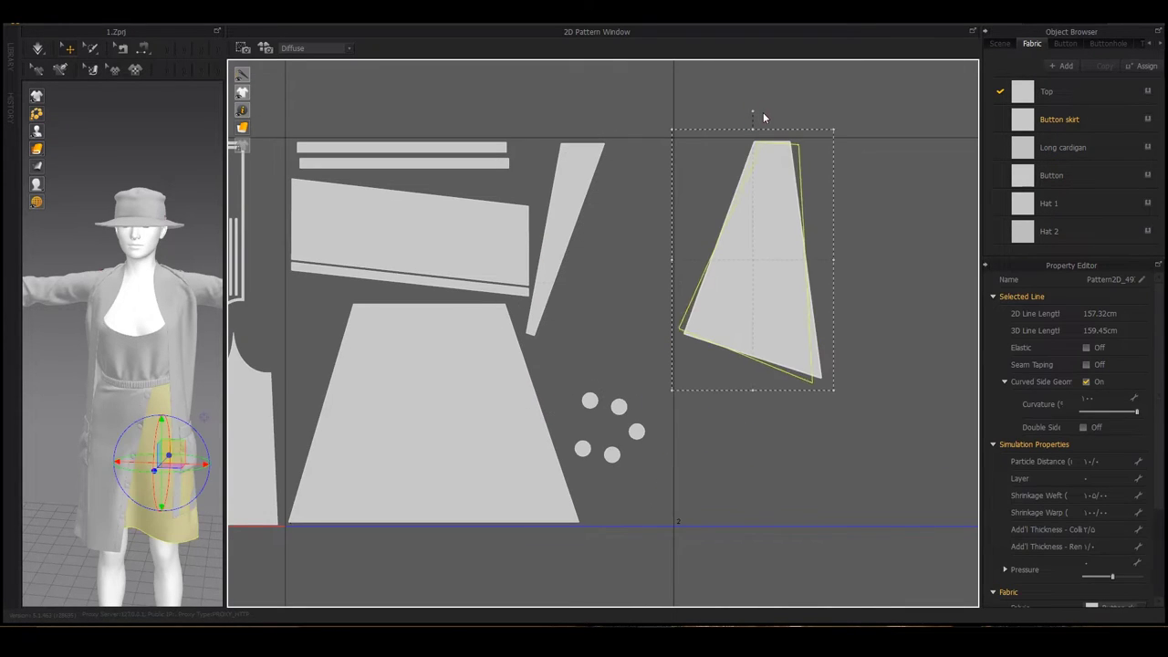
left_click_drag(764, 117, 768, 112)
key("ctrl+v")
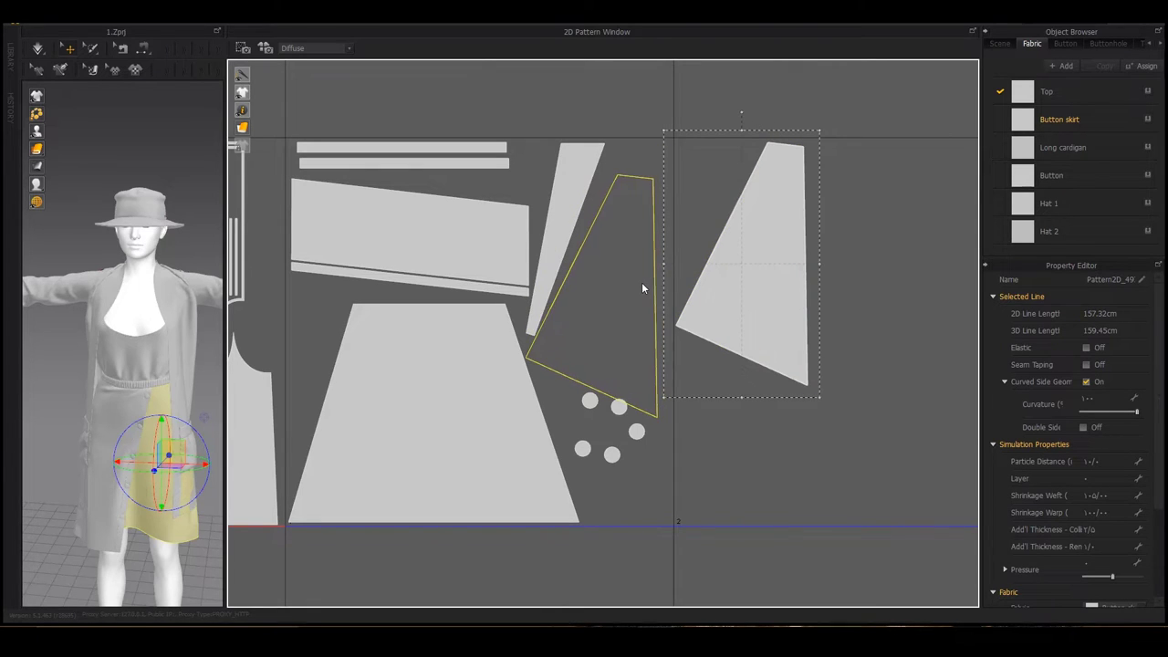
left_click(641, 288)
Step: Rotate the thin triangle clockwise and adjust the right-hand group of pieces
left_click(551, 292)
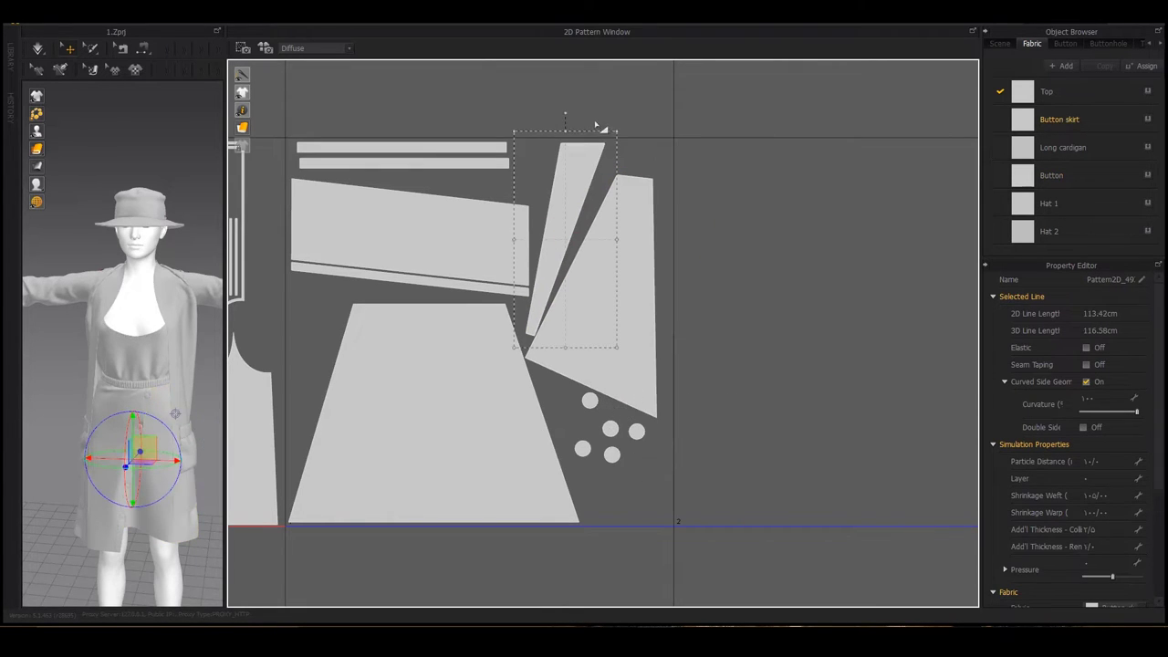
left_click_drag(570, 119, 625, 186)
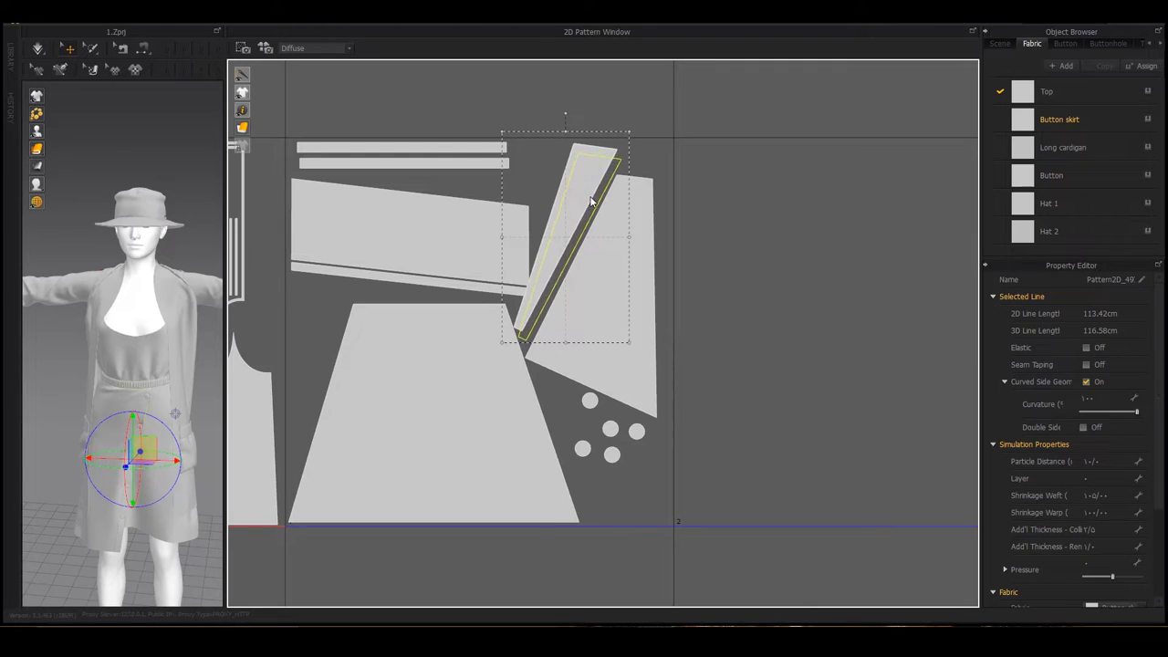
scroll(625, 185, "down", 3)
left_click_drag(441, 366, 663, 142)
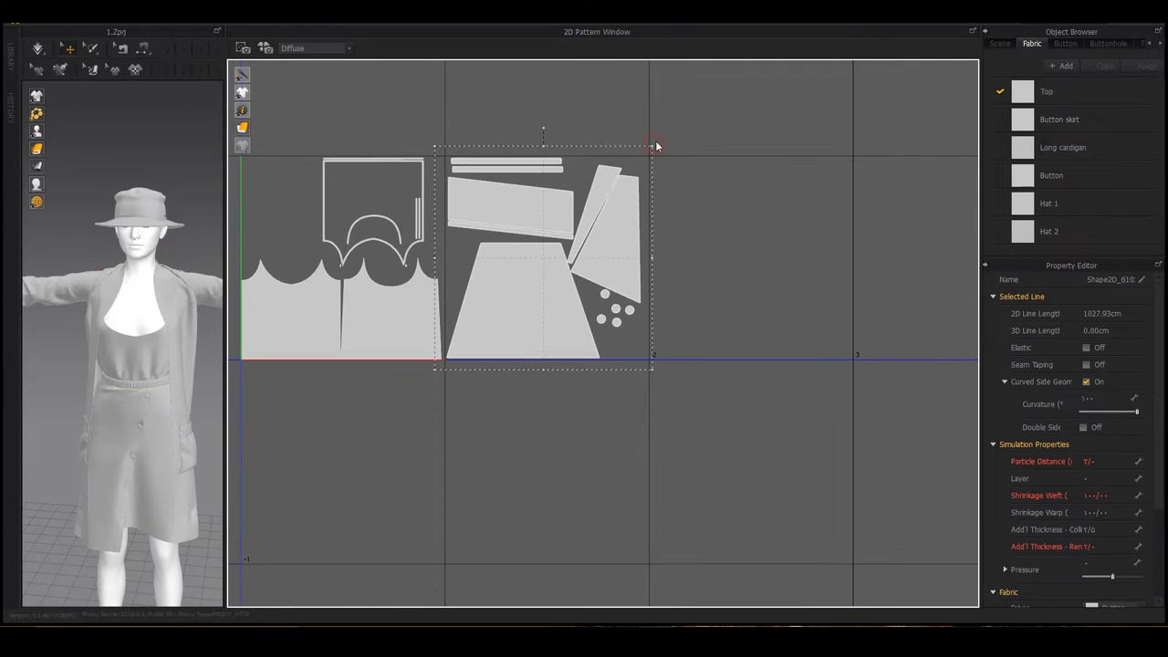
scroll(654, 216, "up", 3)
scroll(654, 120, "down", 1)
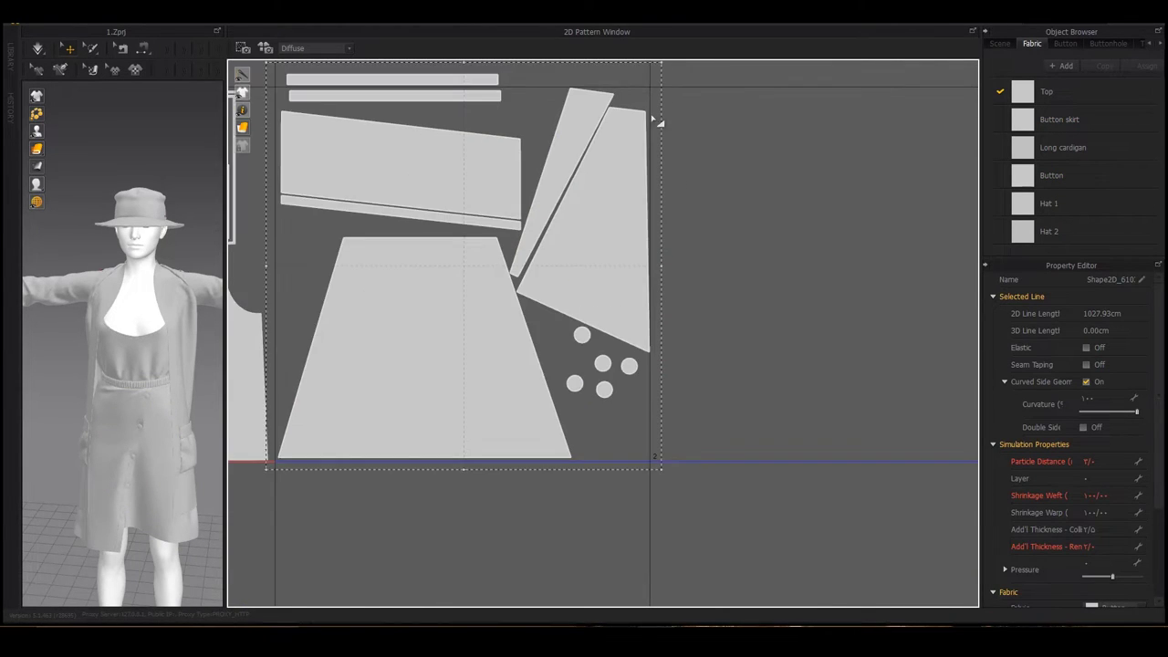
left_click_drag(657, 111, 655, 85)
scroll(465, 114, "up", 3)
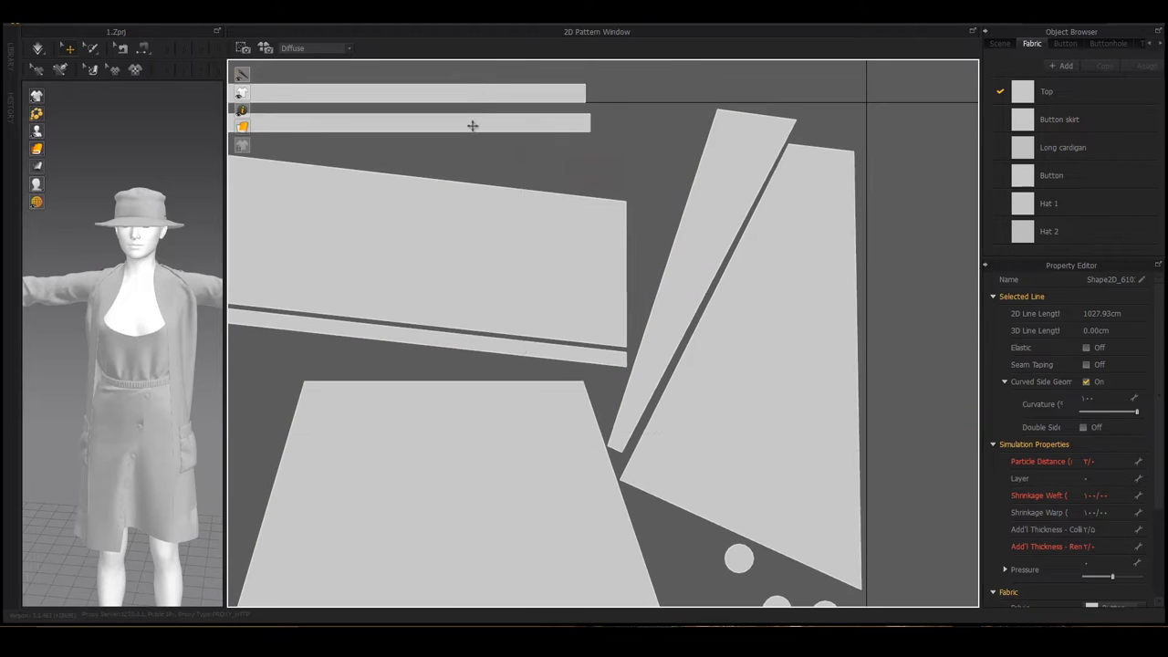
Step: Move the upper long strip down beside the other strip
left_click(470, 93)
left_click_drag(617, 157, 581, 153)
scroll(581, 152, "down", 3)
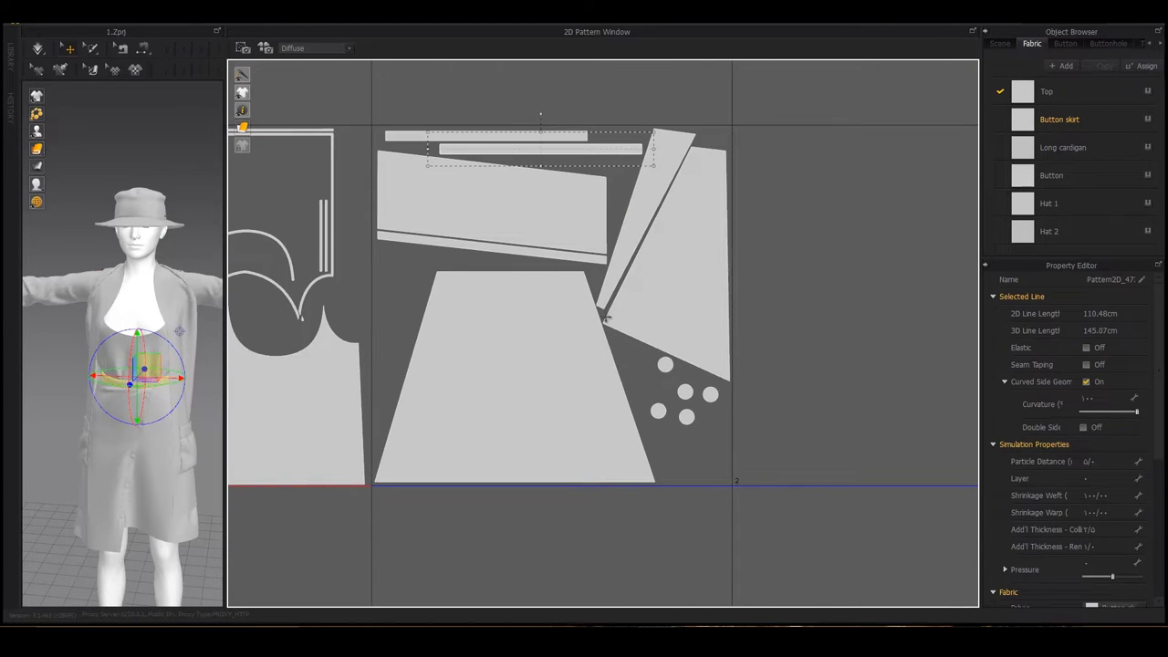
scroll(604, 317, "up", 2)
scroll(604, 318, "down", 5)
scroll(720, 206, "down", 2)
Step: Box-select the cardigan pattern pieces and move them down beside the bottom pieces
middle_click_drag(693, 81, 771, 328)
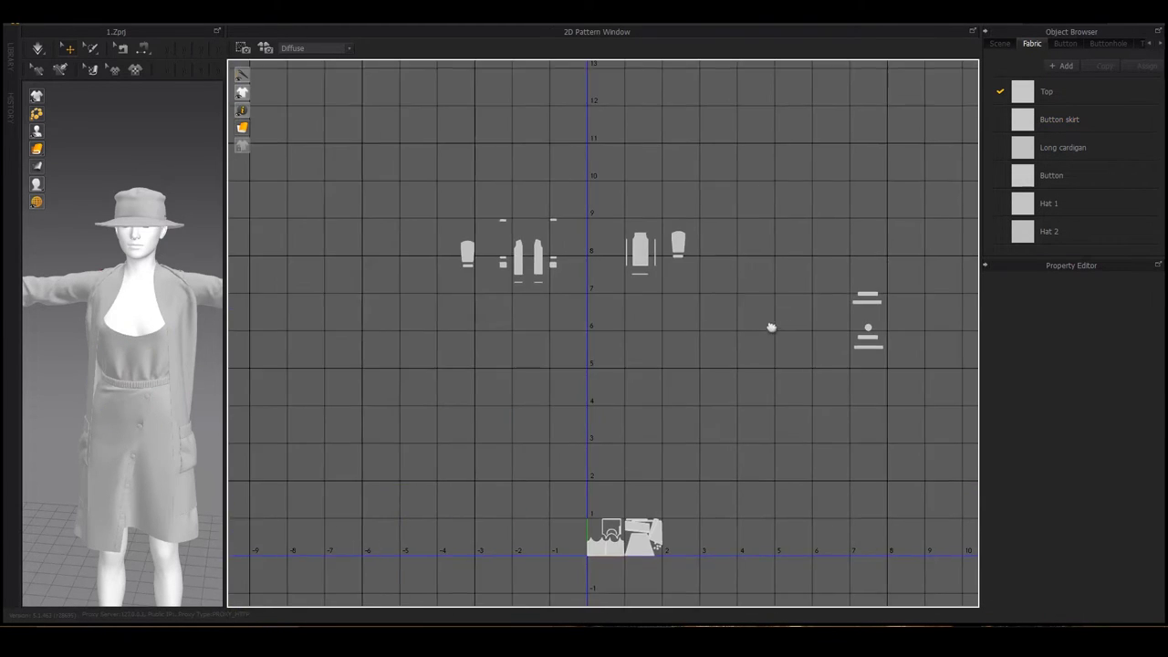
left_click_drag(522, 260, 784, 520)
middle_click_drag(784, 520, 619, 319)
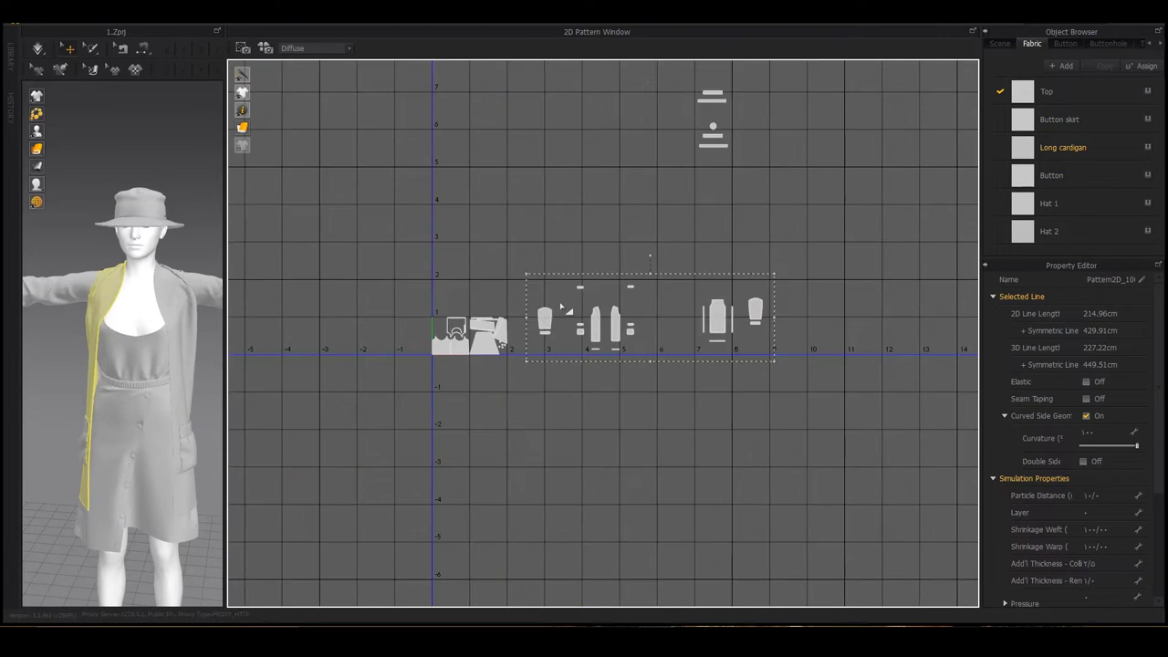
scroll(508, 248, "up", 3)
scroll(508, 249, "up", 2)
scroll(508, 248, "down", 3)
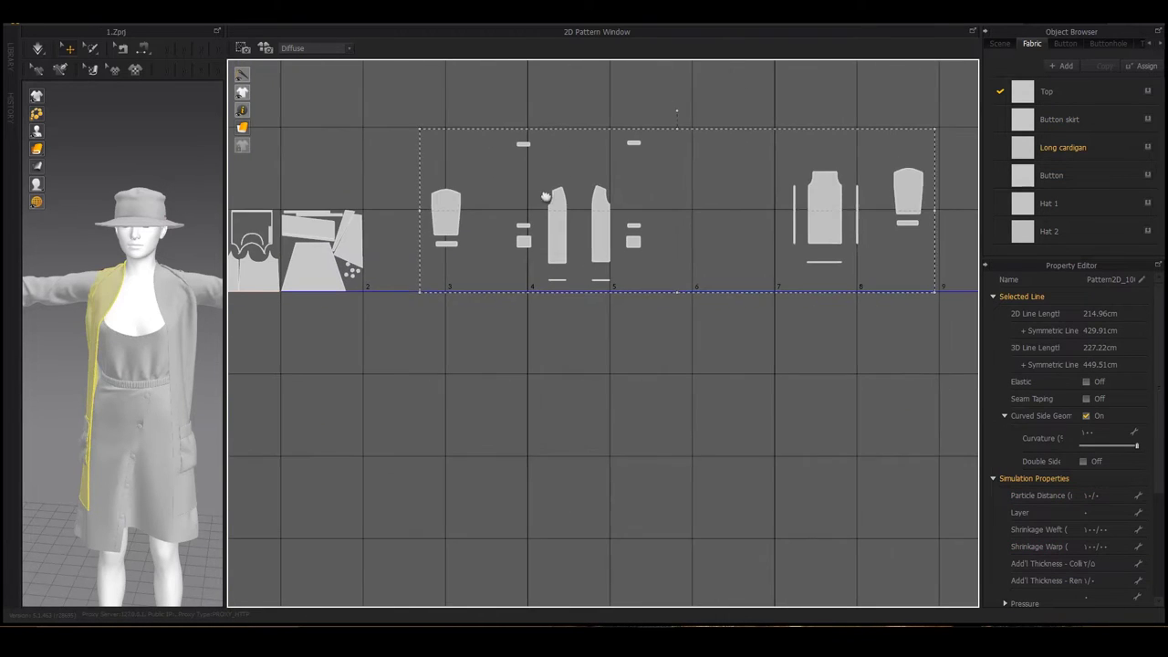
Step: Move the small strip pieces up and select the thin strips around the large piece
left_click(525, 215)
left_click_drag(524, 242, 523, 167)
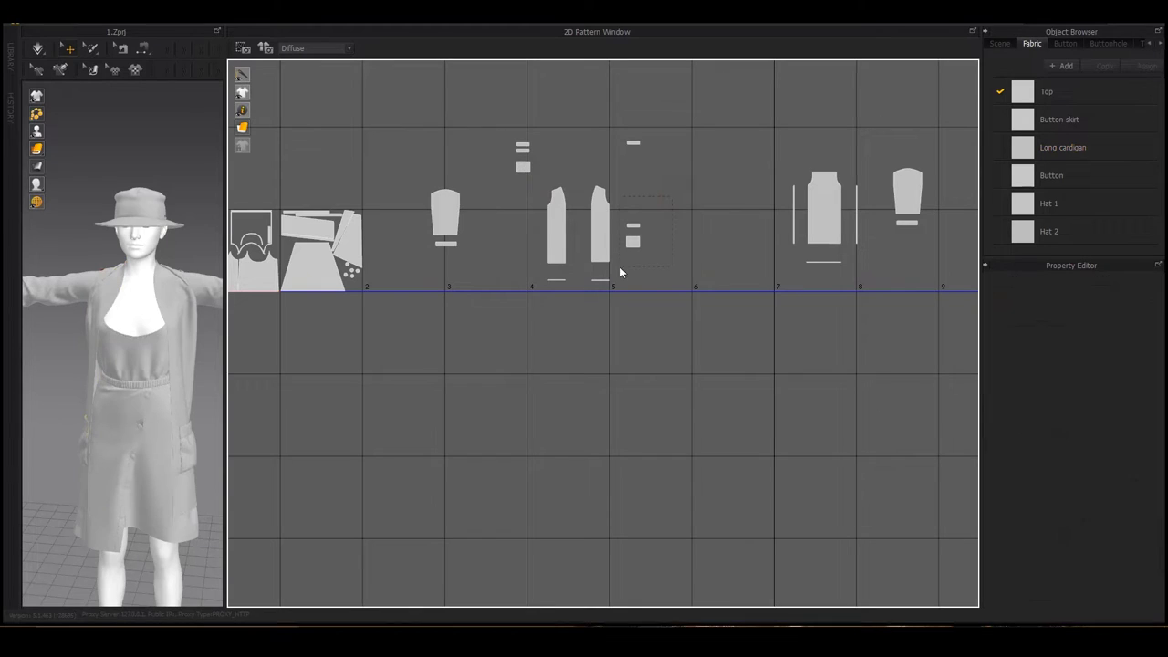
left_click_drag(633, 239, 634, 179)
left_click_drag(619, 300, 575, 278)
scroll(575, 277, "up", 5)
left_click(561, 205)
scroll(561, 205, "up", 2)
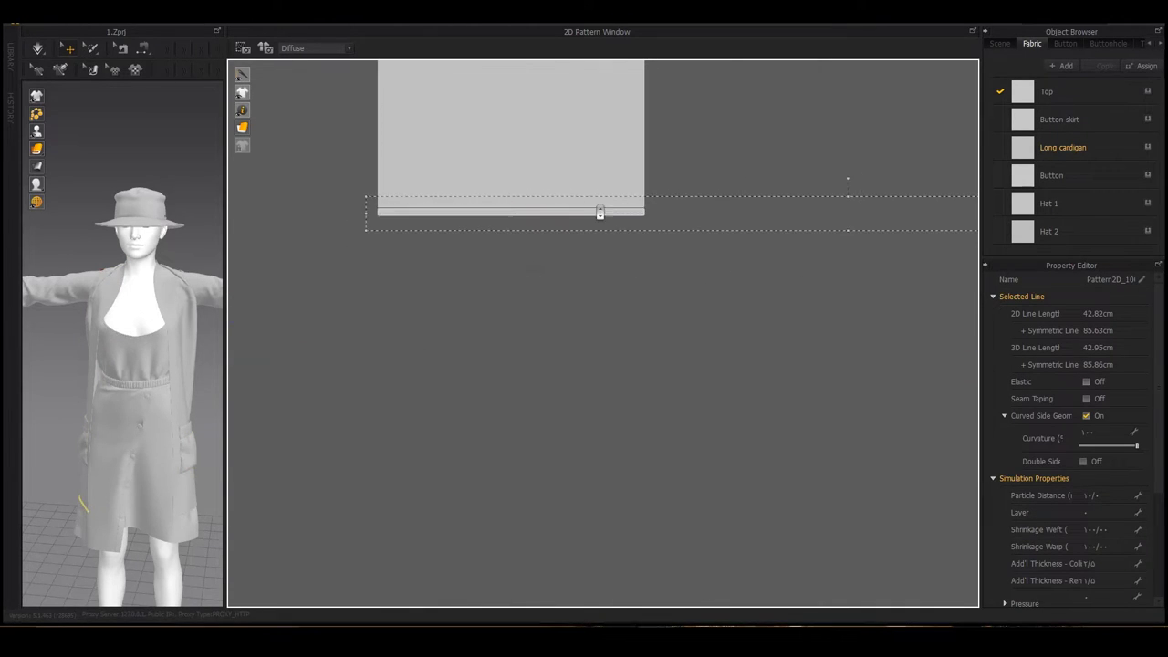
scroll(599, 213, "up", 1)
scroll(615, 216, "down", 2)
scroll(725, 183, "up", 1)
left_click(599, 263)
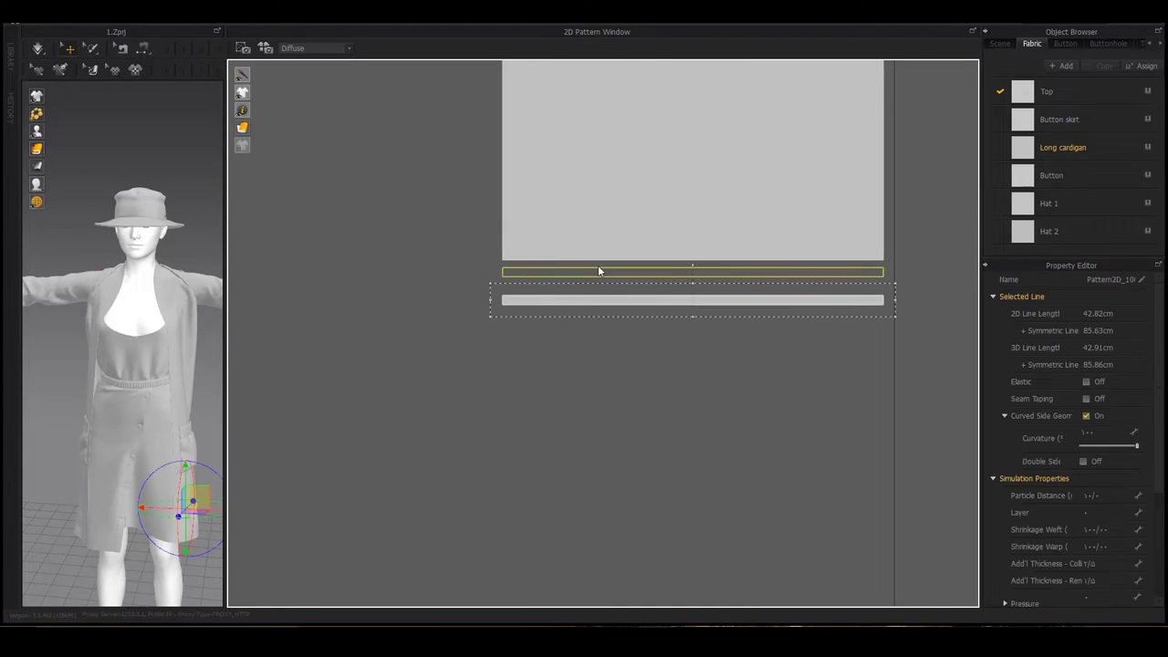
scroll(599, 268, "down", 4)
Step: Bring the cardigan's left front half against the other front half
left_click(594, 169)
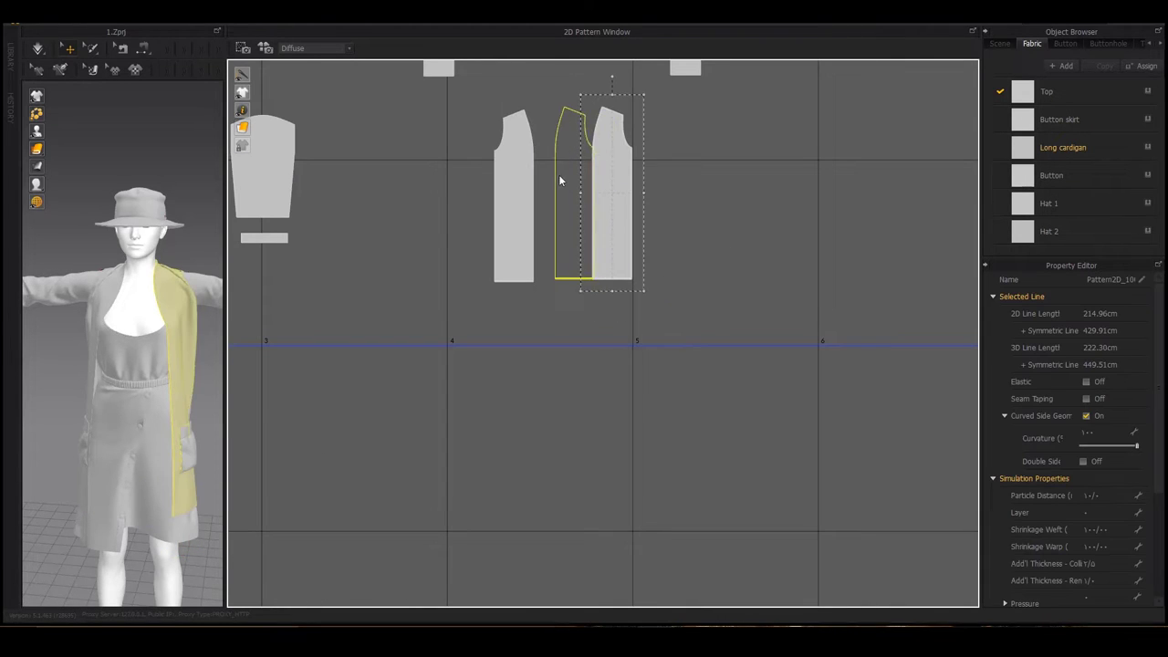
scroll(558, 174, "up", 4)
scroll(565, 292, "up", 2)
scroll(545, 337, "down", 5)
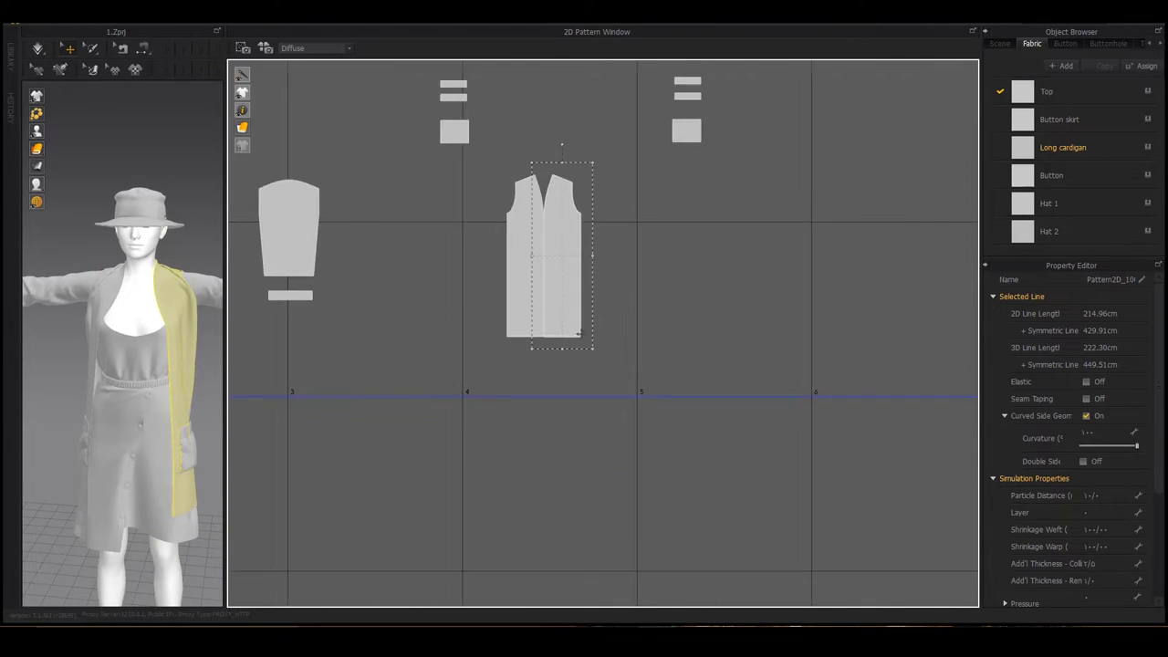
scroll(502, 346, "up", 5)
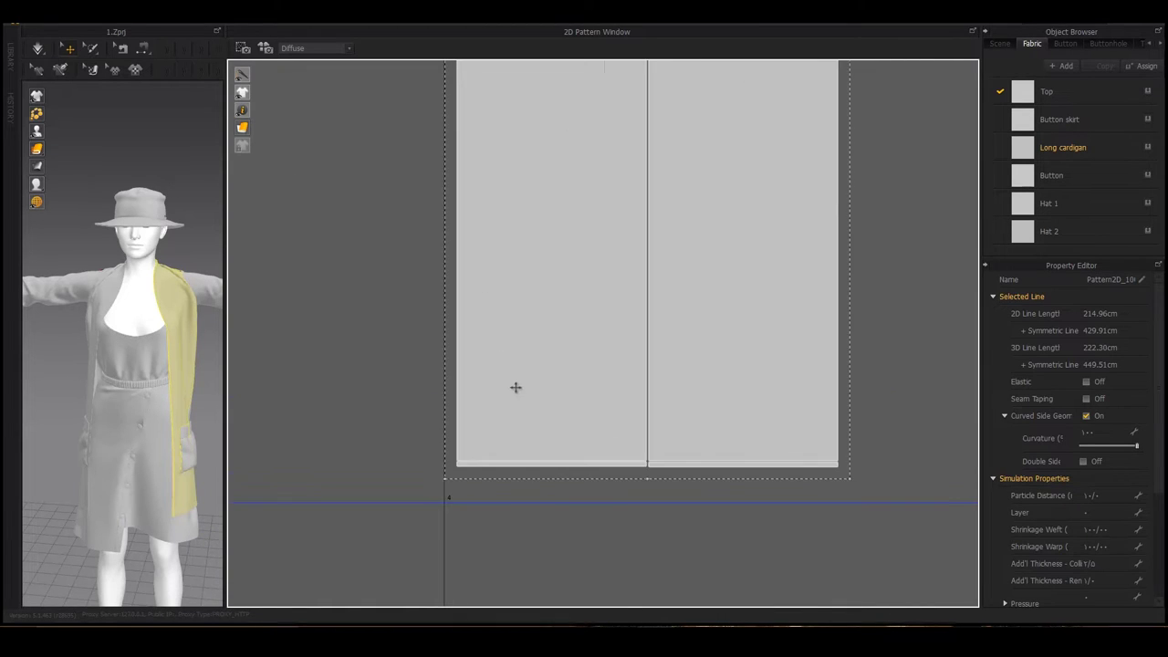
scroll(503, 410, "up", 2)
scroll(504, 411, "down", 4)
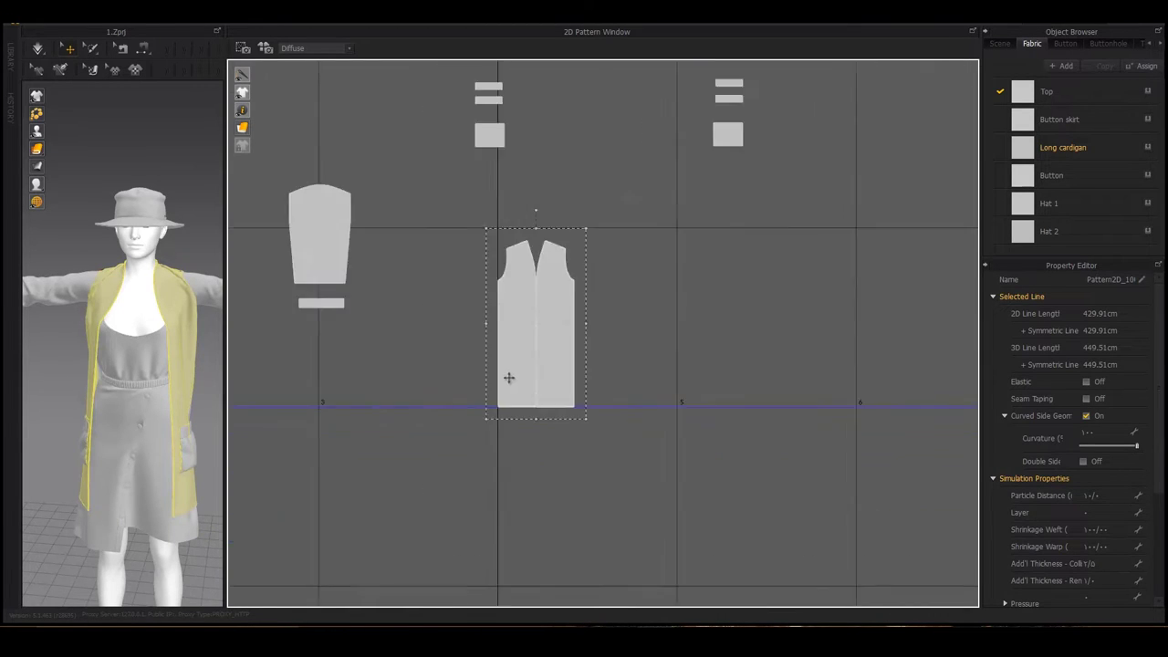
scroll(508, 377, "down", 2)
scroll(639, 292, "down", 1)
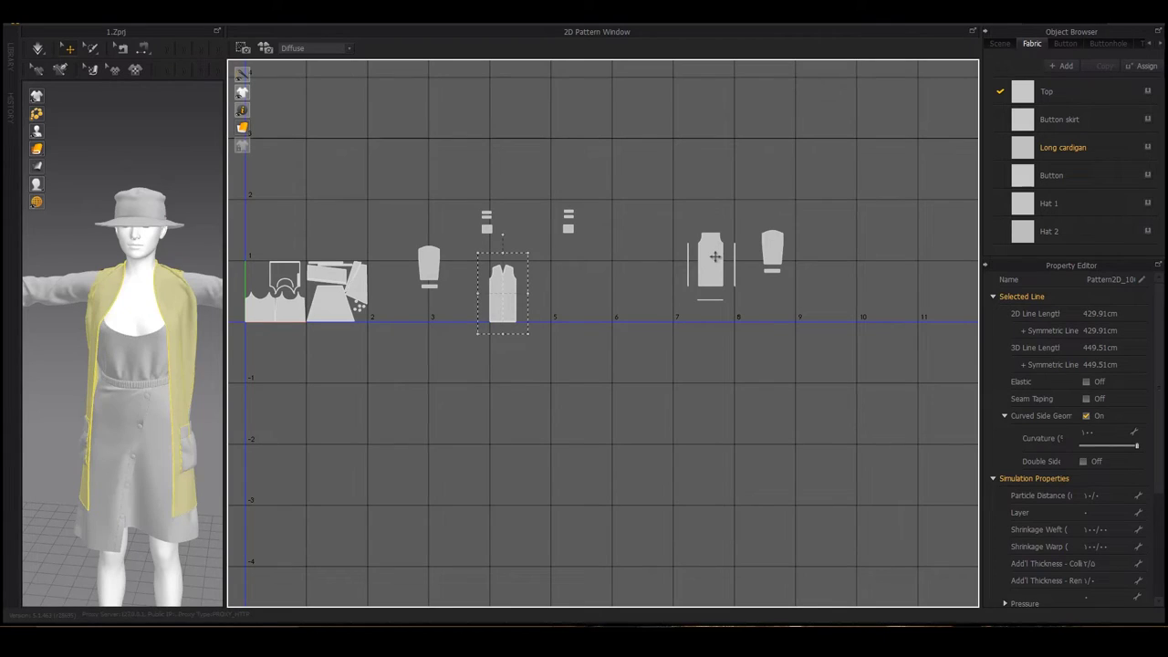
Step: Fit the two thin side strips against the cardigan back piece
left_click(714, 257)
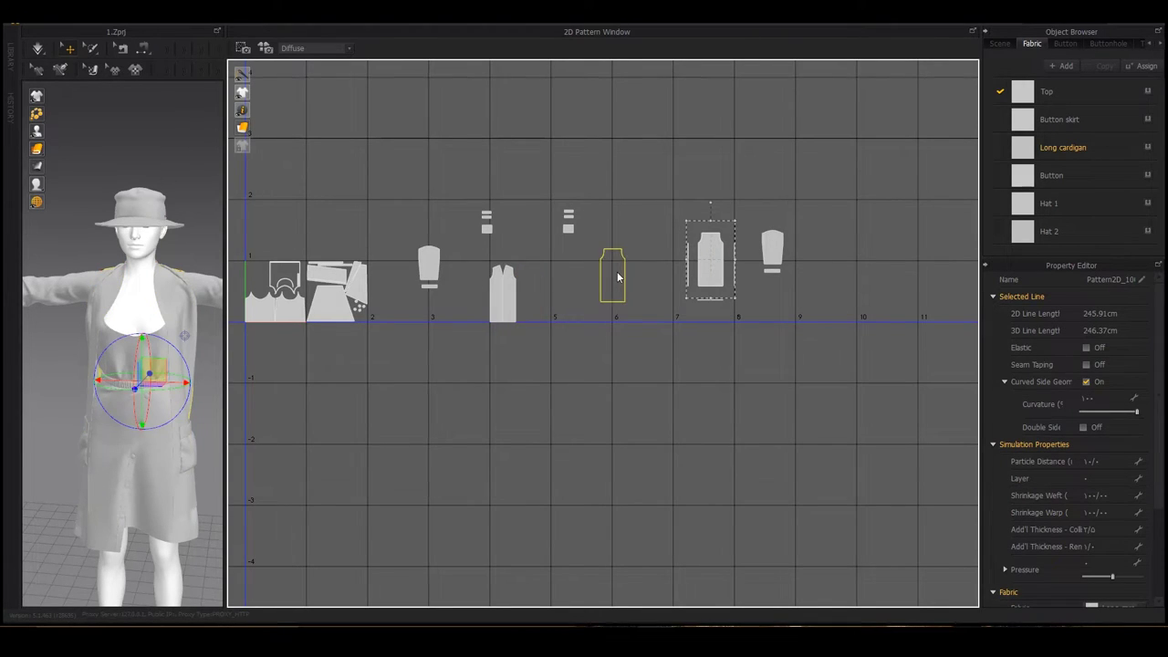
scroll(709, 245, "up", 5)
left_click_drag(680, 245, 586, 243)
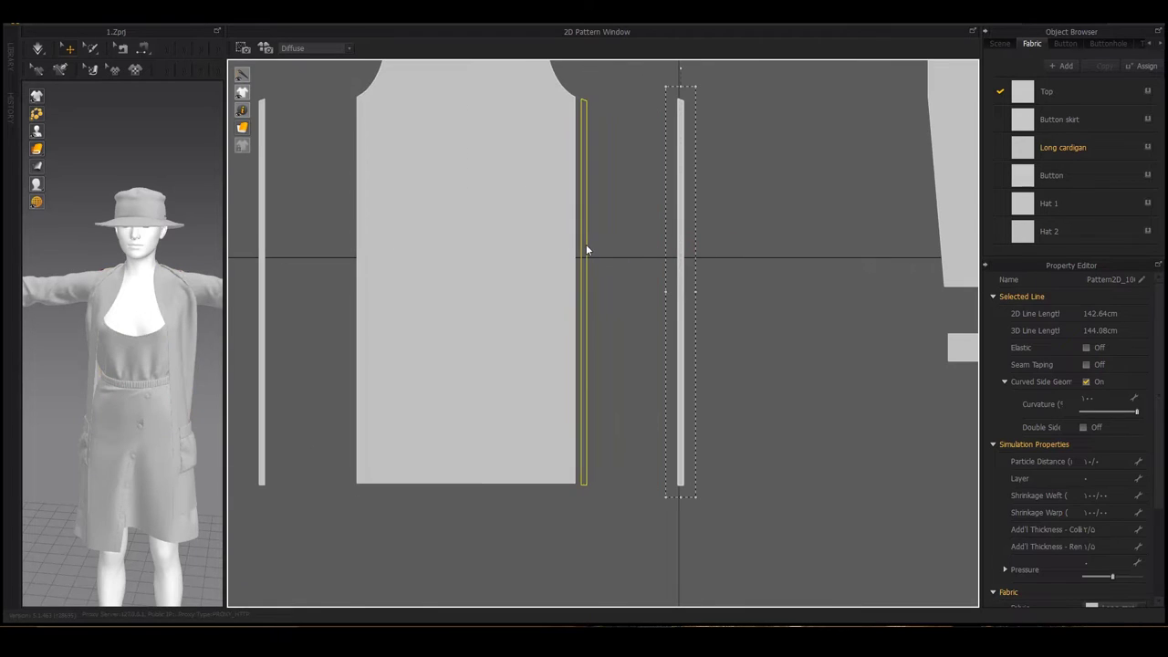
left_click_drag(261, 208, 354, 221)
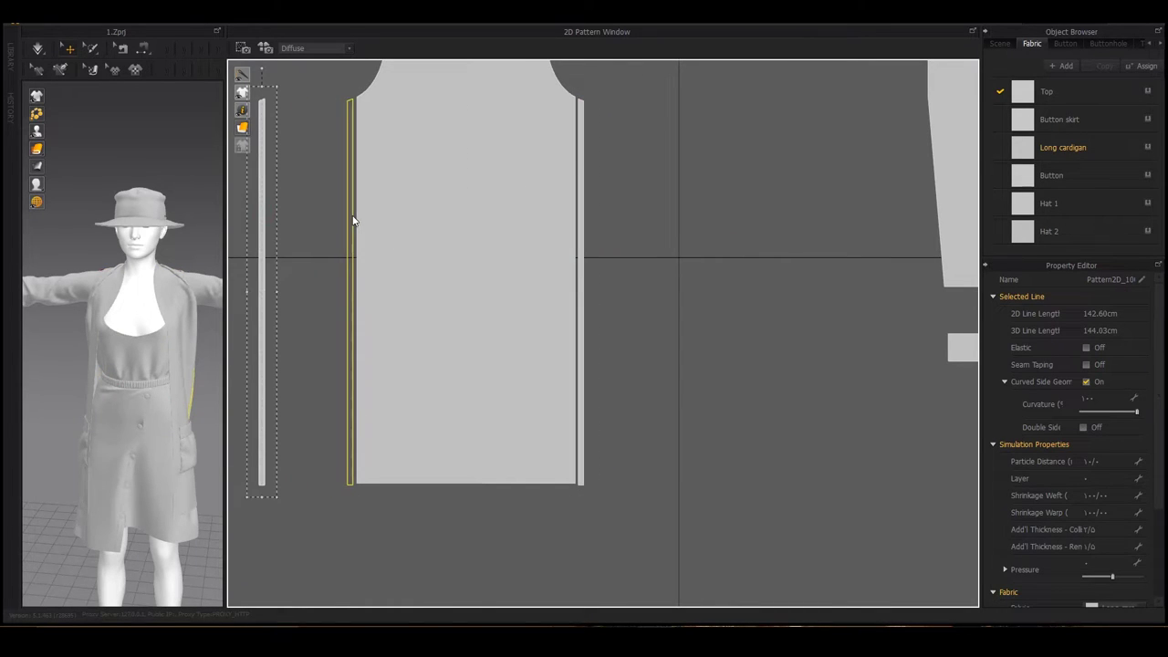
scroll(503, 323, "down", 5)
scroll(574, 312, "up", 3)
Step: Move the hem strip onto the back piece's bottom edge
left_click(577, 261)
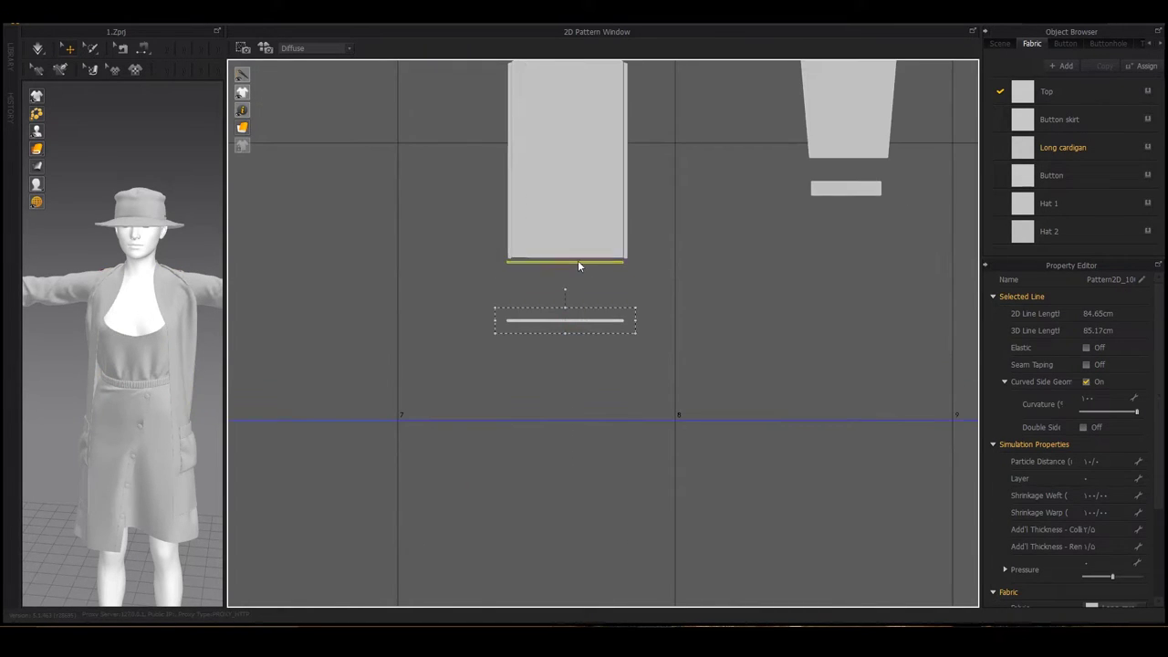
left_click_drag(574, 321, 581, 265)
scroll(581, 265, "up", 3)
scroll(581, 264, "up", 2)
scroll(592, 265, "down", 5)
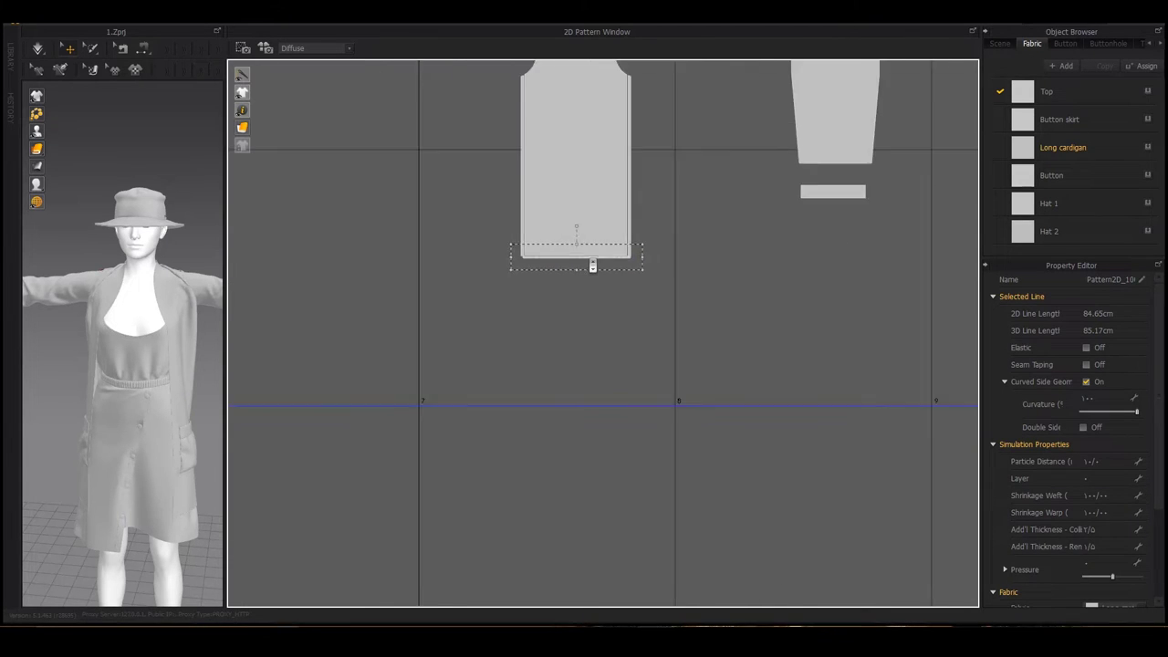
scroll(592, 265, "down", 5)
scroll(529, 120, "down", 2)
Step: Move a sleeve piece next to the cardigan pieces
left_click(388, 239)
scroll(364, 274, "up", 4)
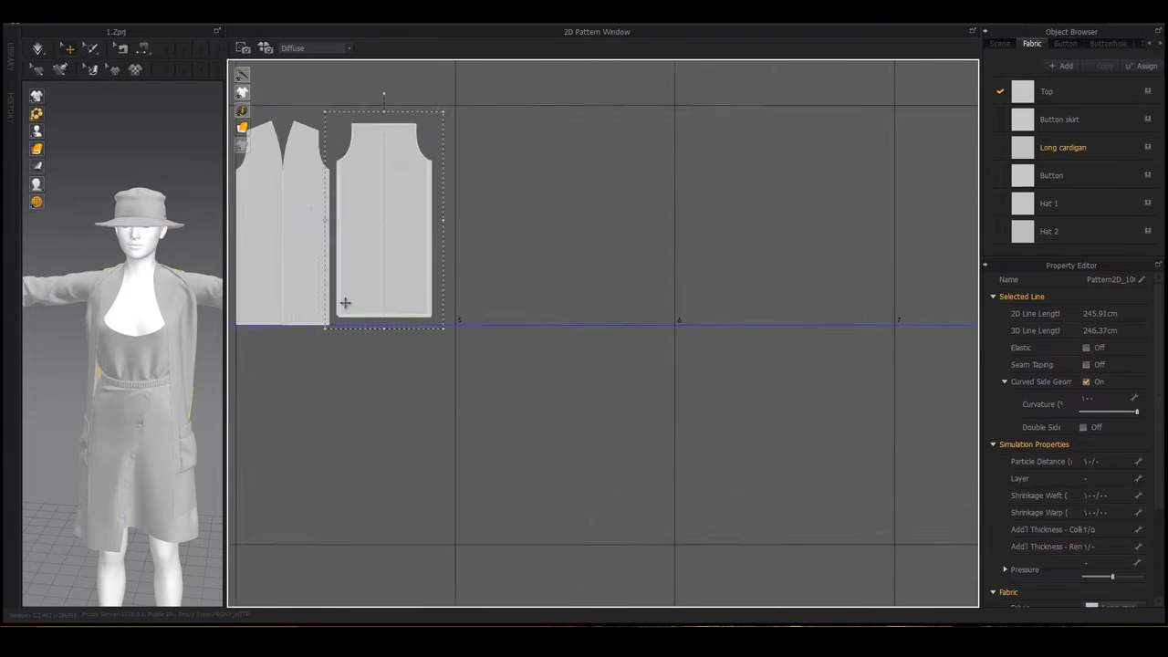
scroll(345, 303, "up", 5)
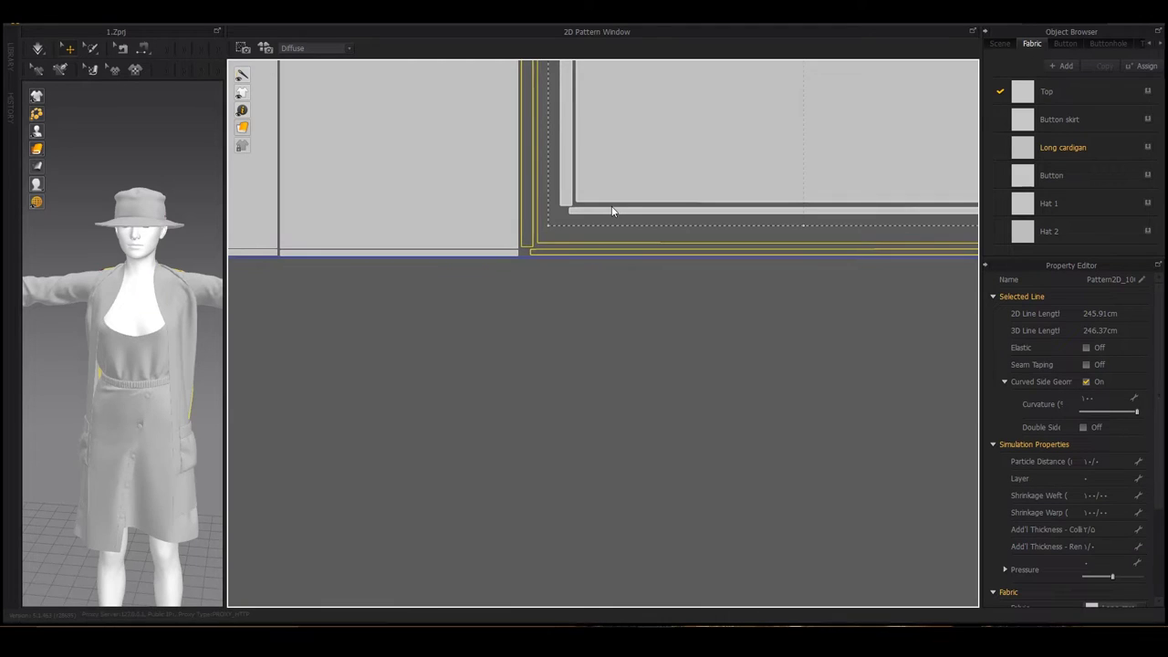
scroll(611, 208, "down", 1)
scroll(611, 207, "down", 2)
scroll(609, 197, "down", 2)
scroll(607, 187, "down", 1)
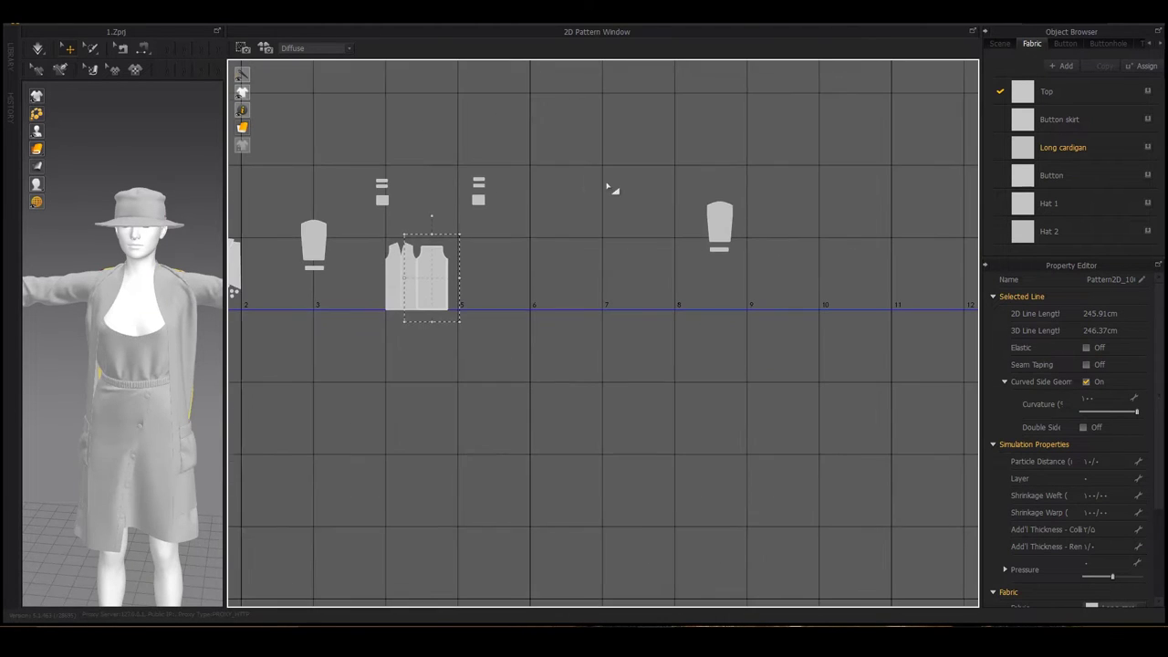
left_click_drag(719, 223, 483, 260)
Step: Place the left sleeve piece beside the other sleeve
scroll(579, 221, "down", 2)
scroll(475, 251, "up", 4)
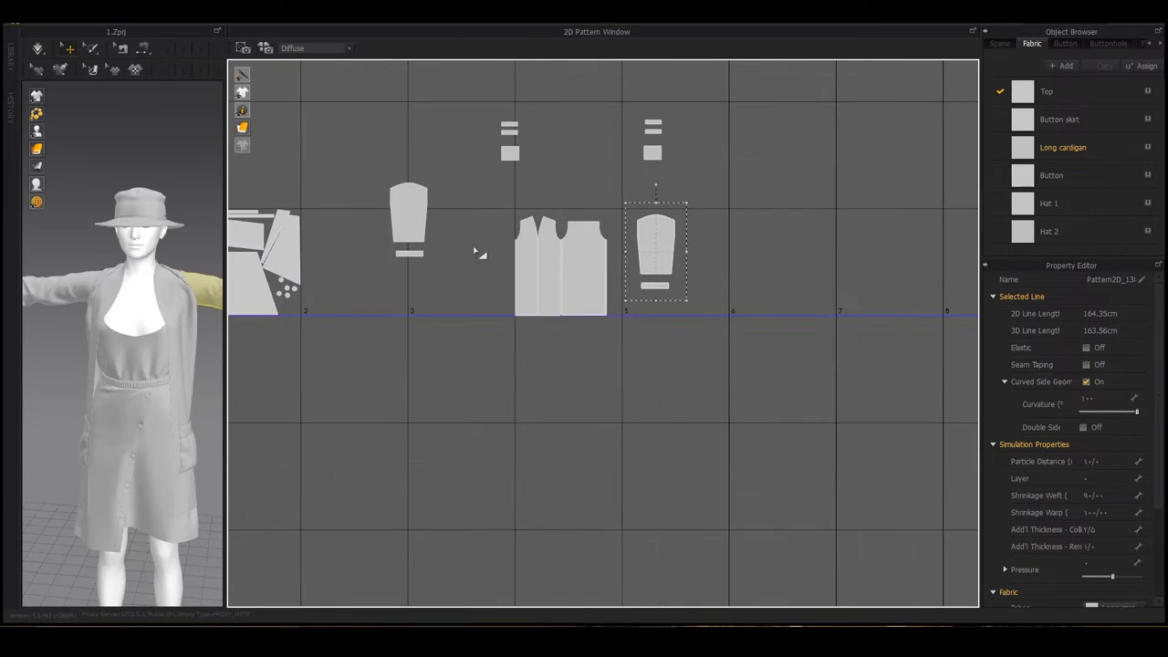
scroll(472, 239, "down", 2)
scroll(435, 233, "up", 1)
scroll(433, 235, "up", 3)
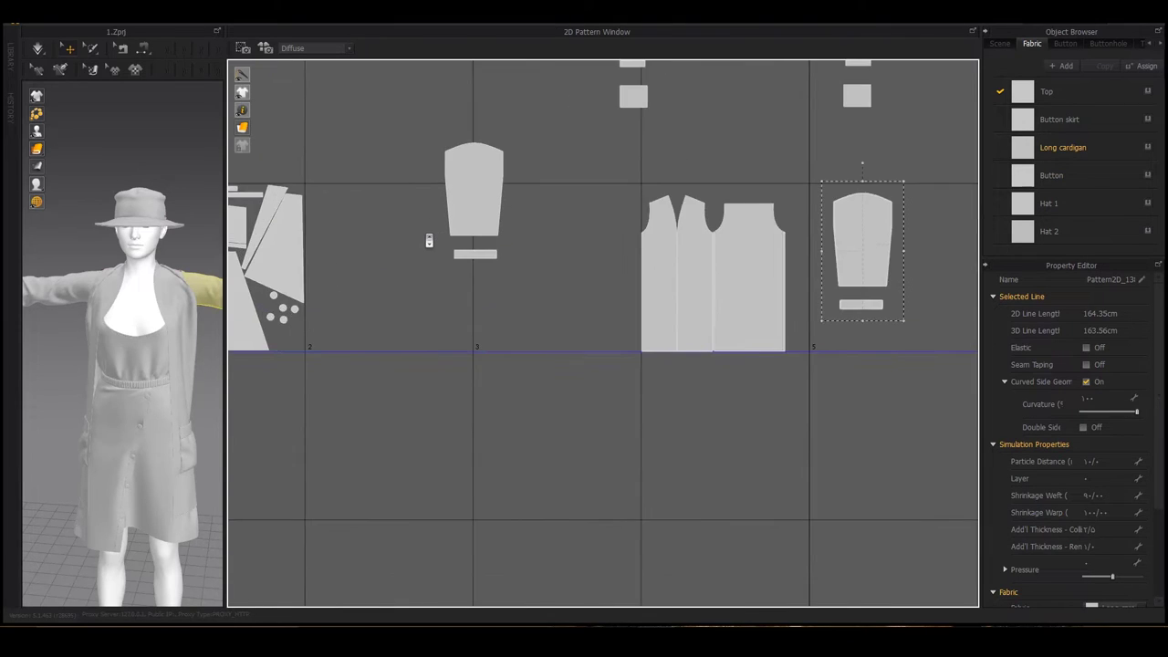
scroll(429, 239, "down", 4)
scroll(461, 237, "up", 1)
scroll(500, 234, "up", 1)
left_click(320, 138)
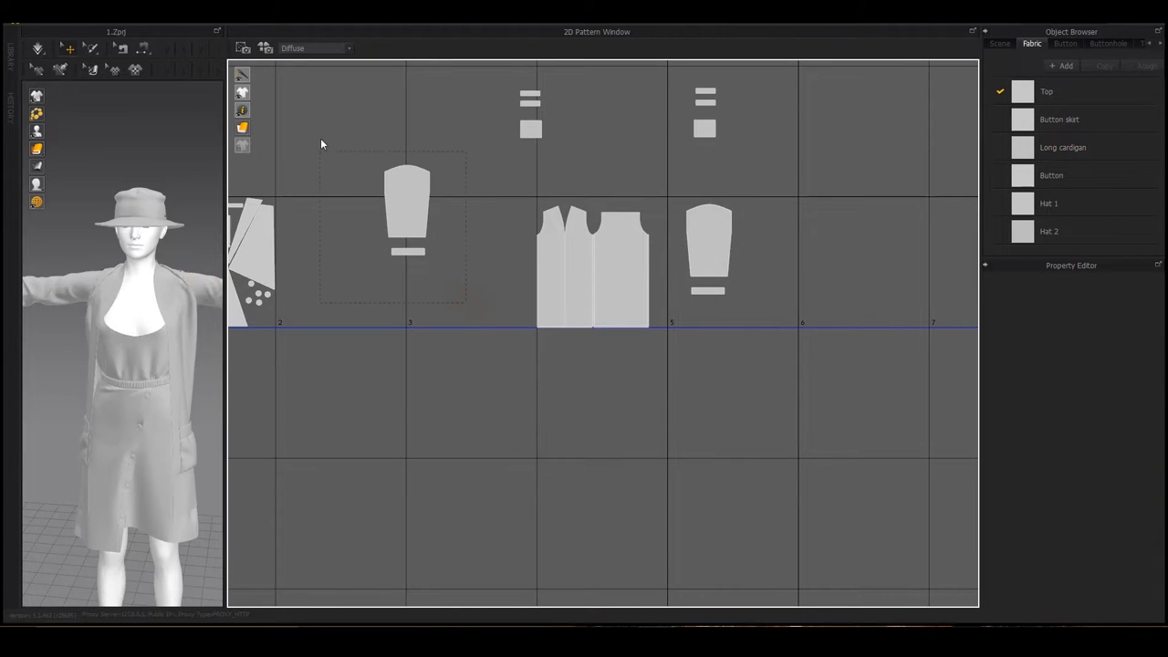
left_click(417, 195)
left_click(775, 241)
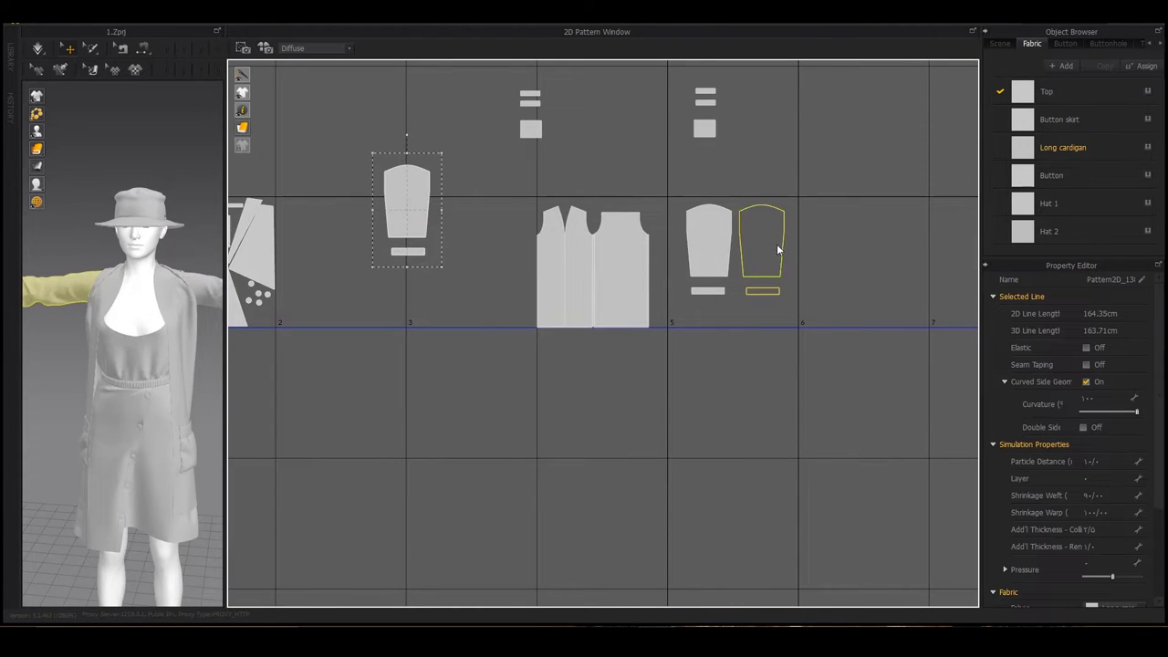
left_click(471, 182)
Step: Pack the cardigan front pieces left against the skirt pieces
left_click_drag(607, 282, 348, 283)
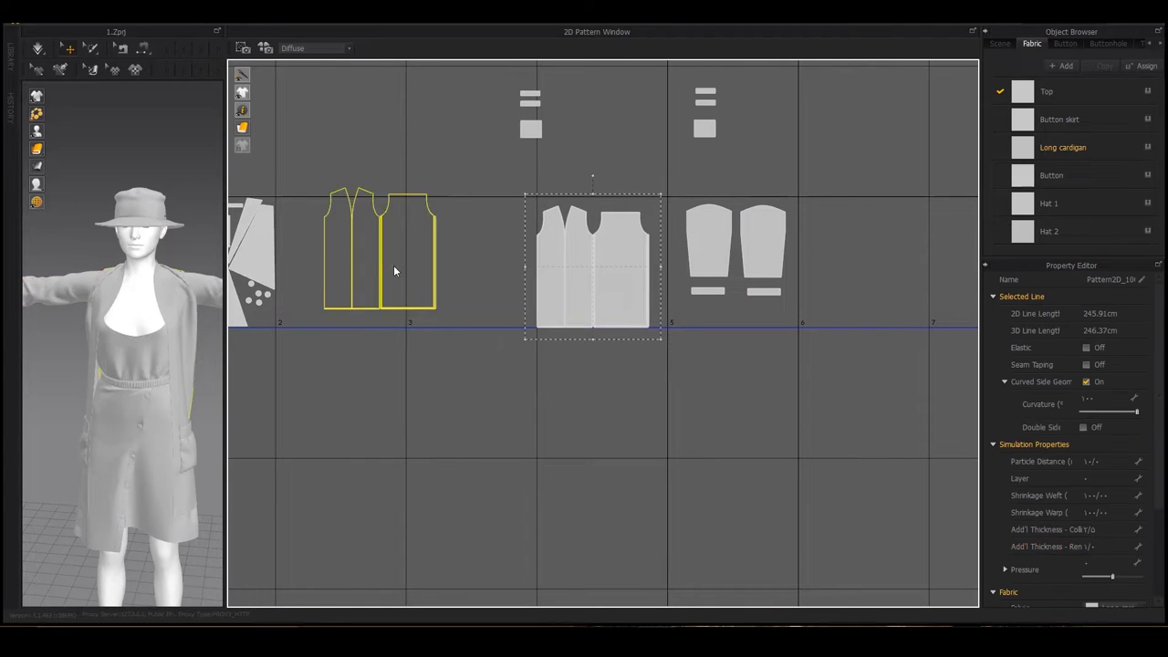
scroll(324, 286, "up", 3)
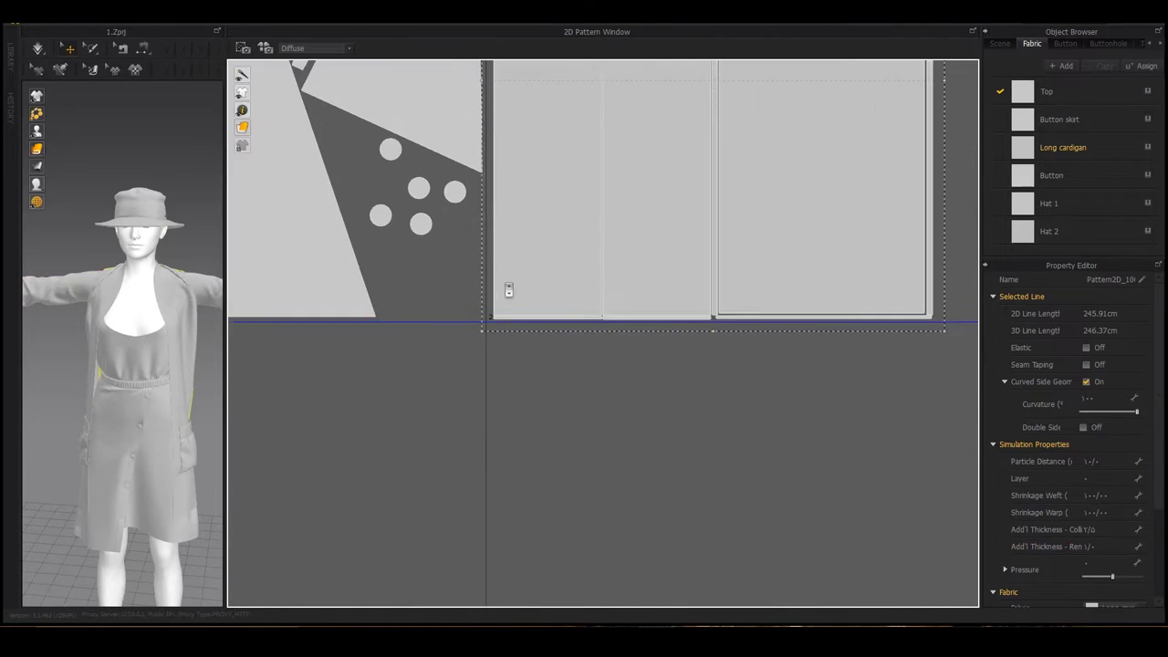
scroll(506, 287, "up", 2)
left_click(529, 264)
scroll(522, 305, "down", 4)
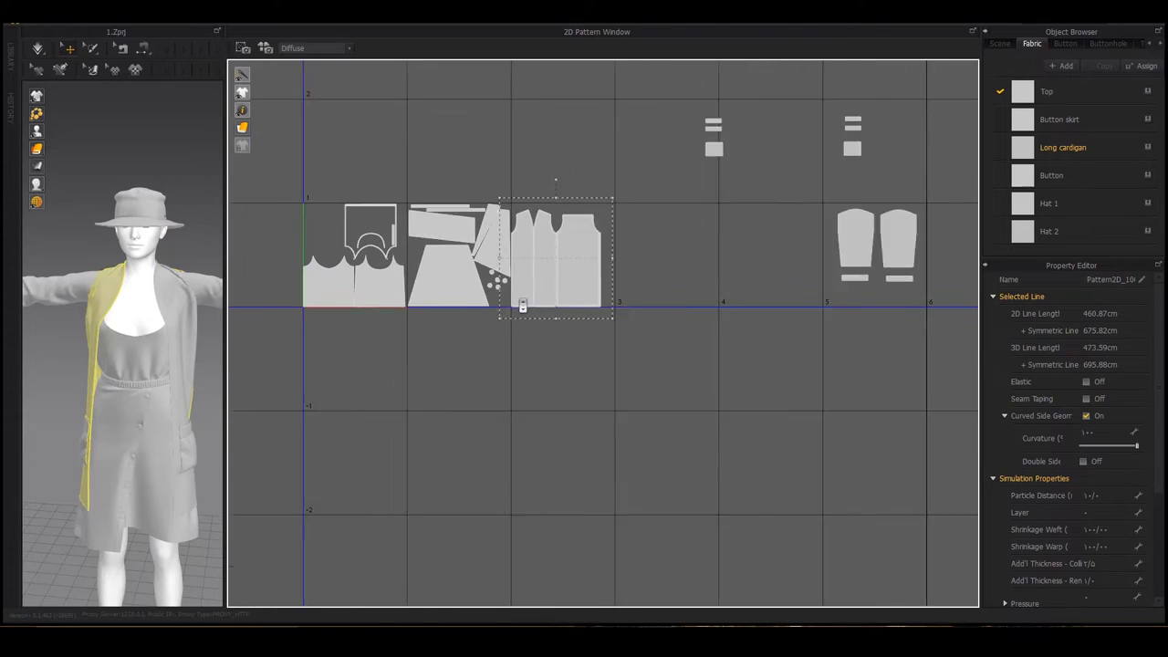
scroll(516, 302, "down", 2)
Step: Drop a small pocket piece into the open spot beside the cardigan panels
left_click(676, 166)
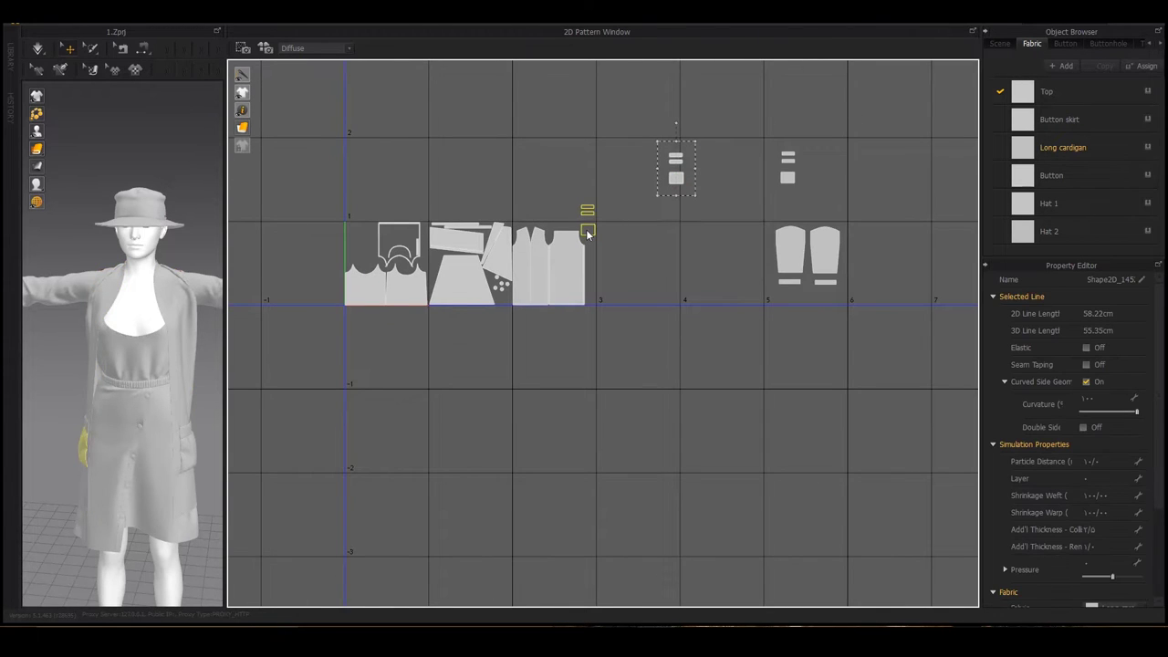
scroll(675, 174, "up", 5)
scroll(599, 221, "up", 1)
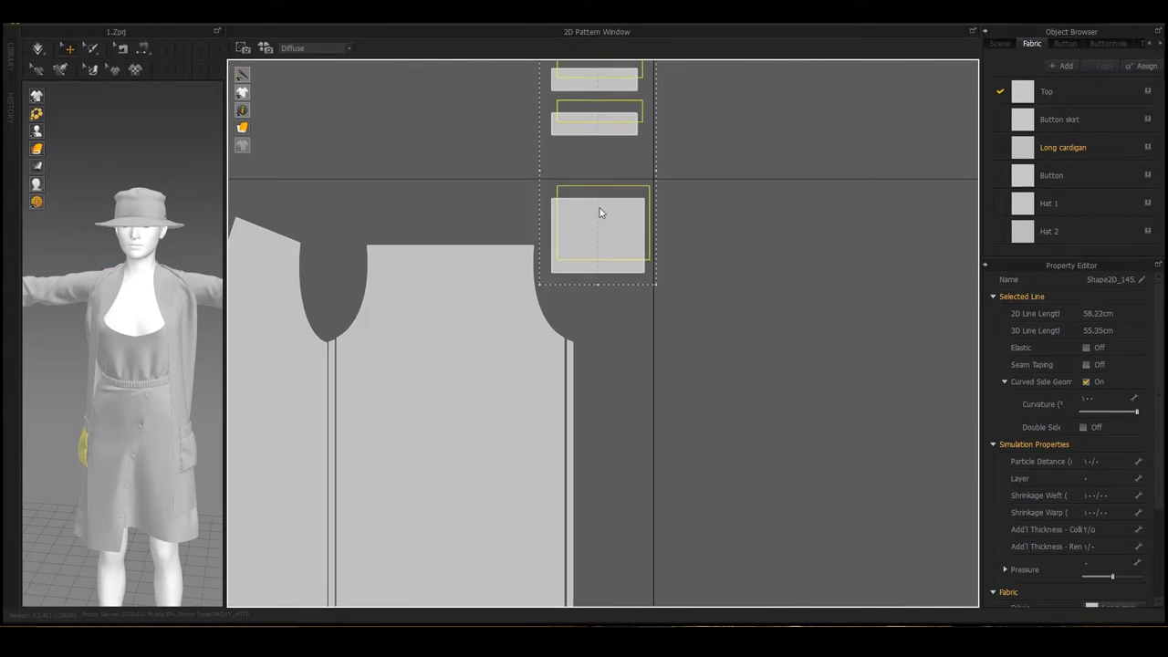
scroll(602, 216, "down", 5)
left_click(900, 134)
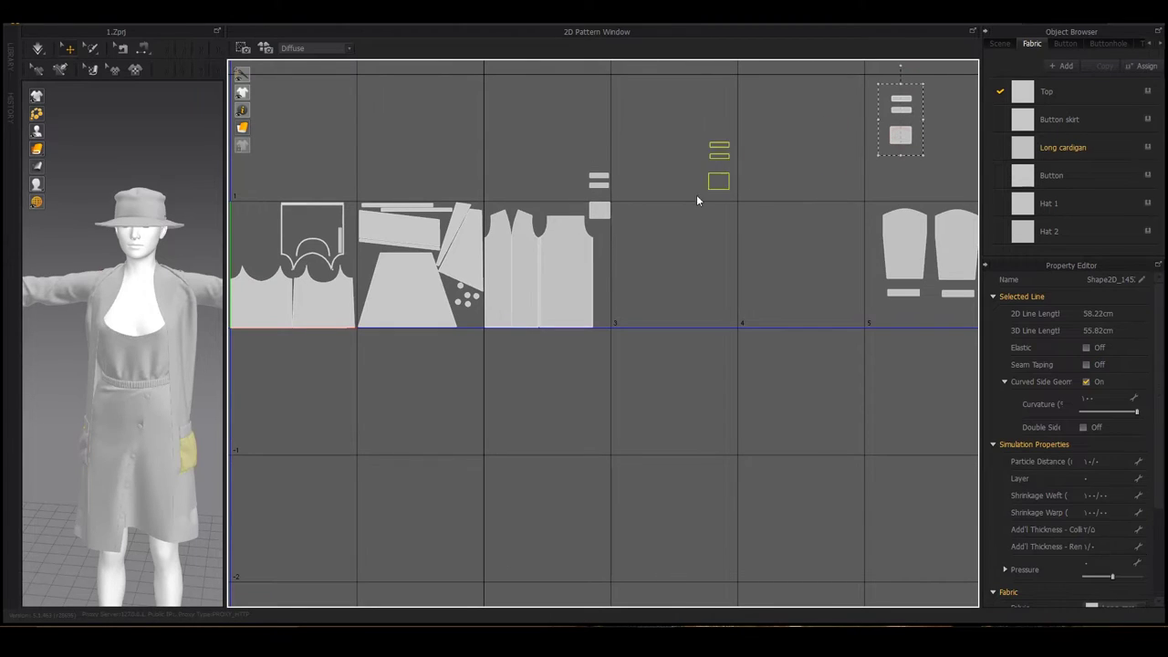
left_click(629, 212)
scroll(629, 217, "up", 5)
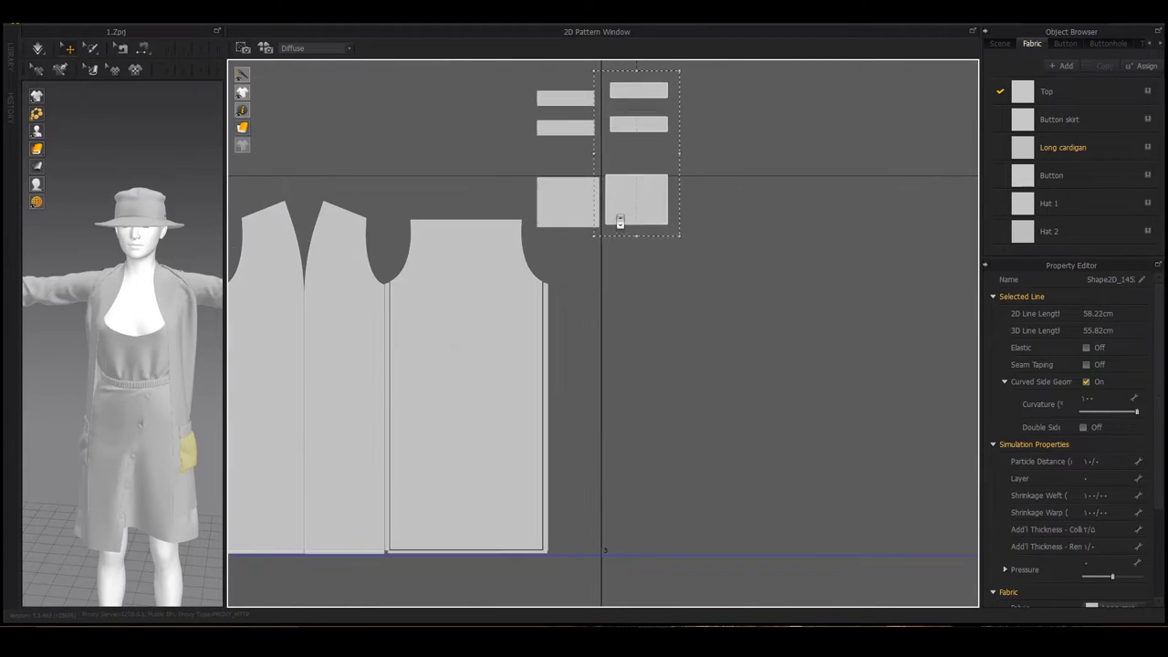
left_click(580, 250)
Step: Select the small pocket strip pieces to tuck them in
scroll(527, 272, "up", 2)
scroll(529, 278, "up", 2)
scroll(617, 221, "down", 6)
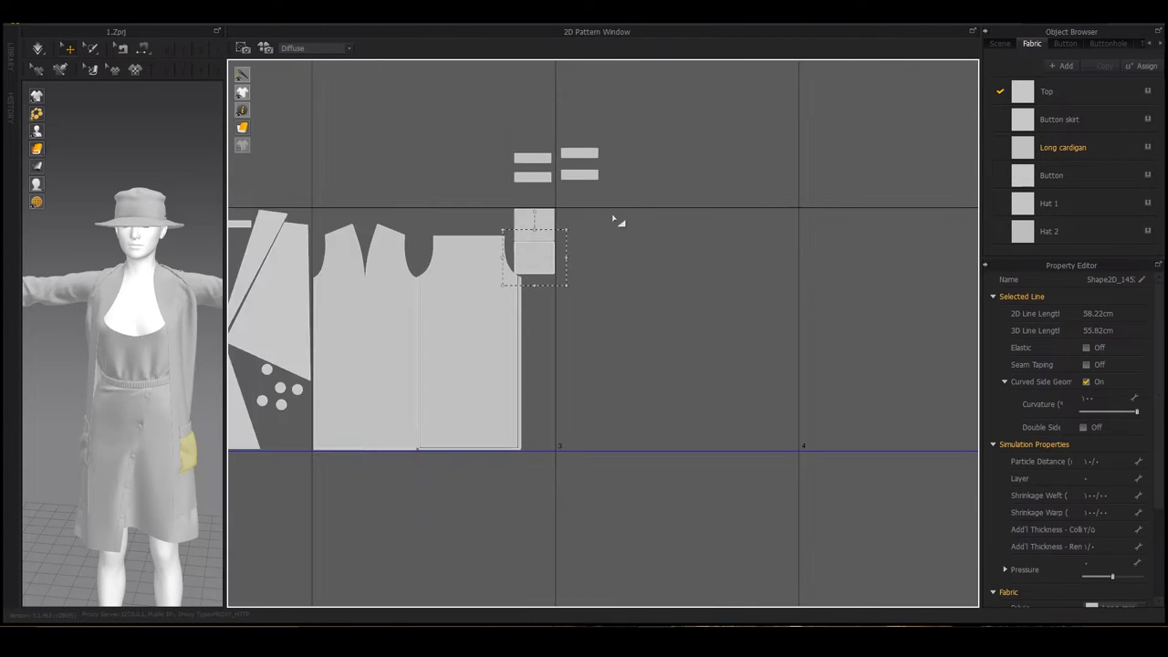
left_click(559, 138)
left_click(561, 146)
Step: Move the pocket strips next to the cardigan and the pocket pair into the left gap
left_click_drag(480, 183, 435, 227)
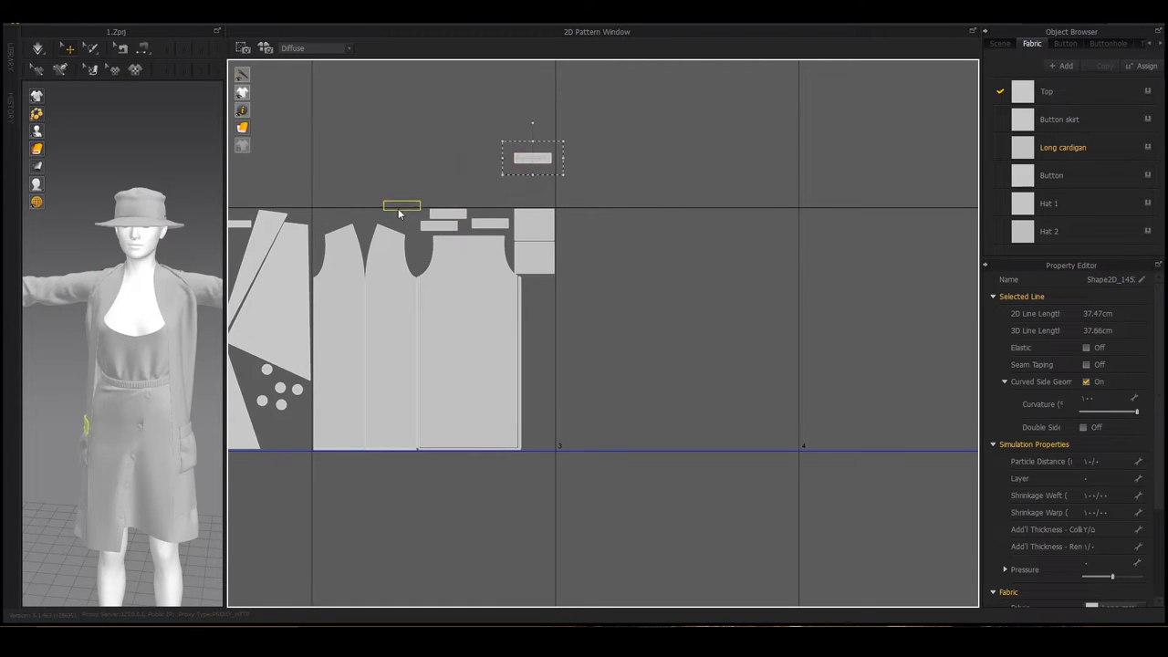
scroll(398, 213, "down", 3)
scroll(605, 203, "down", 3)
left_click(567, 228)
mouse_move(568, 228)
left_mouse_down()
mouse_move(448, 232)
mouse_move(515, 180)
left_mouse_up()
scroll(456, 233, "up", 3)
scroll(493, 219, "up", 2)
Step: Slot the small strips into the gaps above and move both sleeves into place together
mouse_move(768, 229)
left_mouse_down()
mouse_move(768, 176)
mouse_move(707, 192)
mouse_move(706, 209)
left_mouse_up()
scroll(803, 219, "down", 3)
scroll(821, 228, "down", 1)
scroll(714, 136, "up", 2)
scroll(730, 183, "up", 3)
scroll(638, 273, "down", 3)
mouse_move(624, 327)
left_mouse_down()
mouse_move(652, 222)
mouse_move(676, 256)
mouse_move(706, 256)
mouse_move(636, 261)
left_mouse_up()
scroll(635, 259, "up", 3)
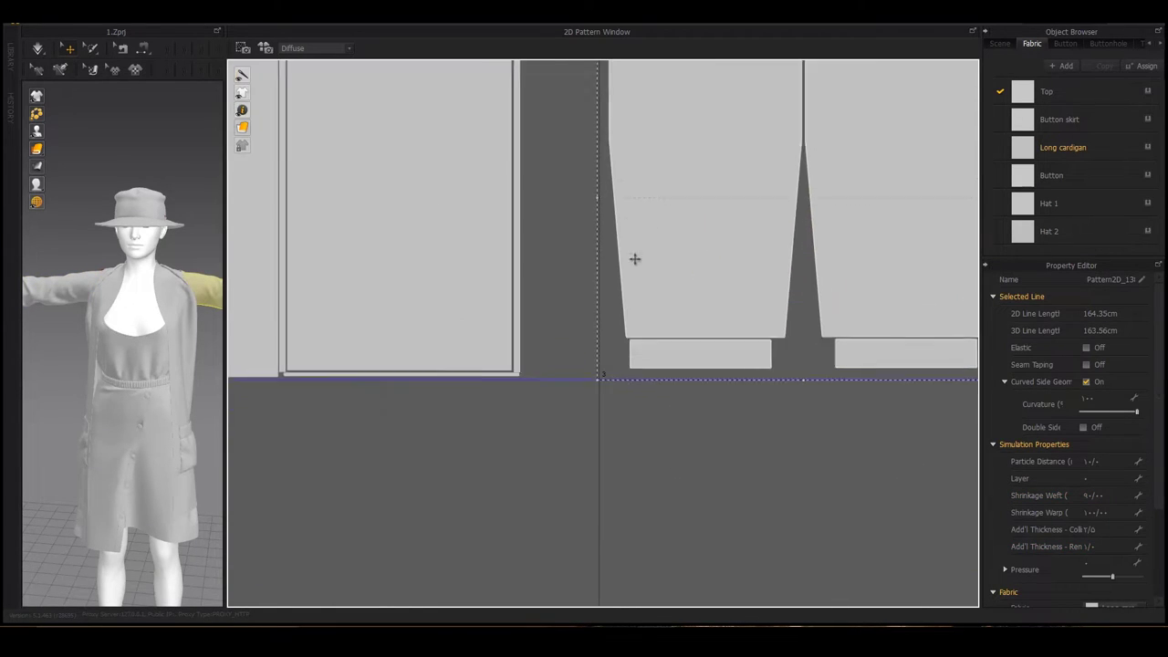
scroll(639, 264, "up", 3)
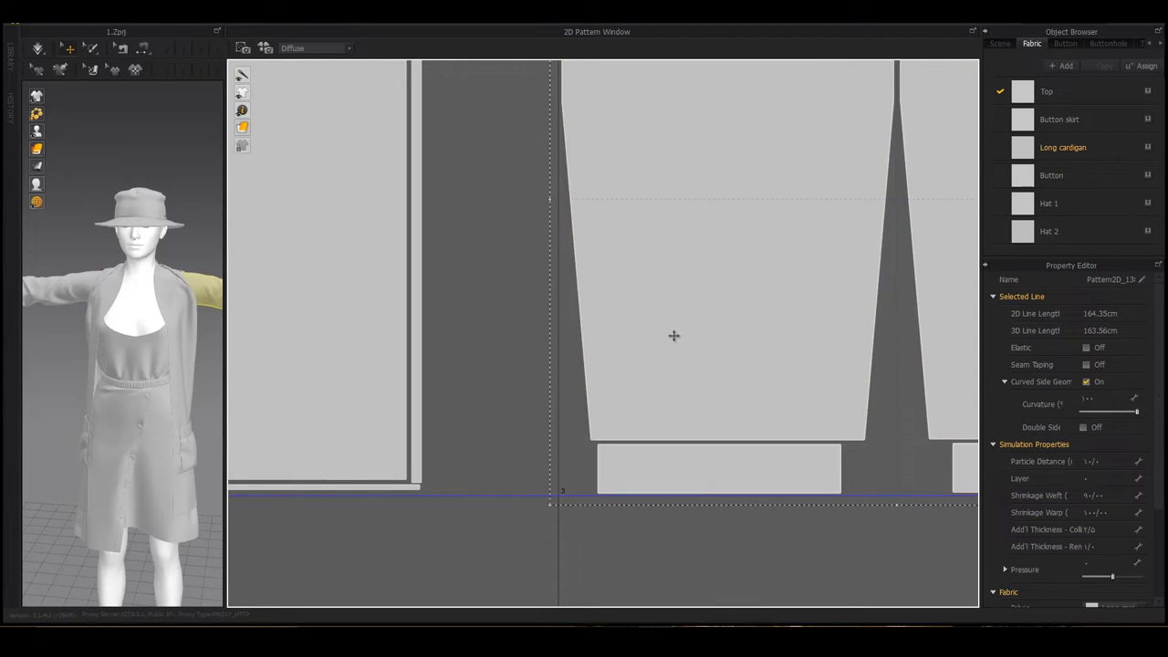
Step: Select the hat pieces and cut-paste the first hat bar beside the sleeves
scroll(639, 324, "down", 2)
scroll(711, 287, "down", 3)
scroll(748, 279, "down", 2)
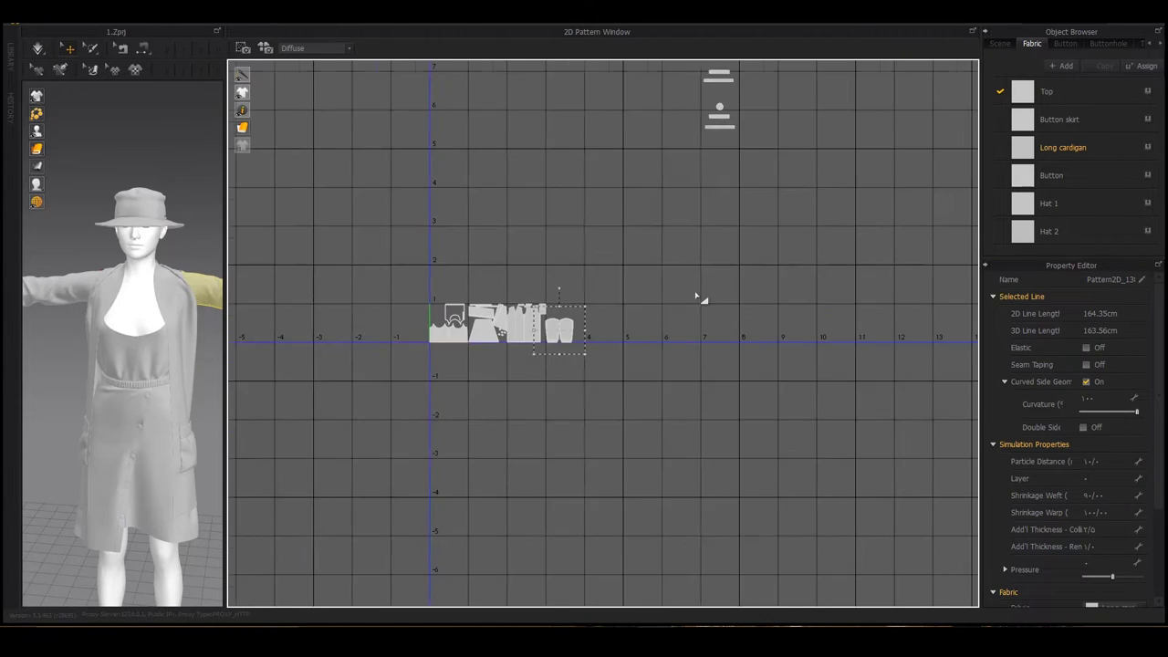
middle_click_drag(696, 296, 623, 412)
left_click(649, 226)
scroll(643, 226, "up", 2)
scroll(635, 226, "up", 2)
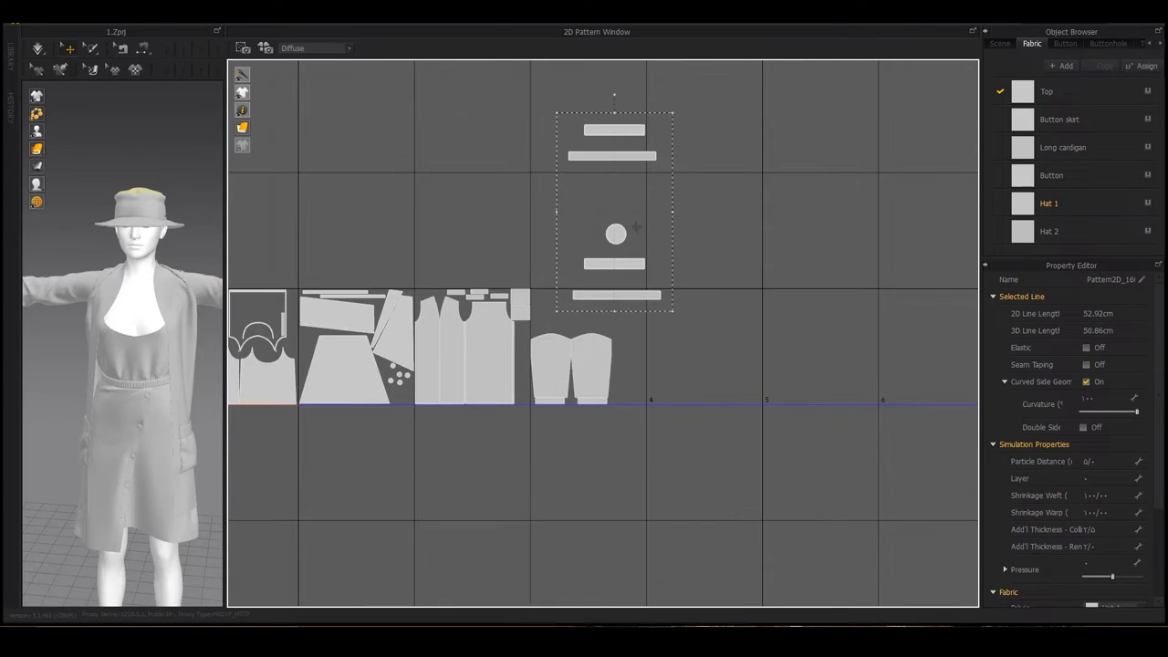
scroll(636, 227, "up", 2)
left_click(627, 271)
key("ctrl+c")
key("ctrl+v")
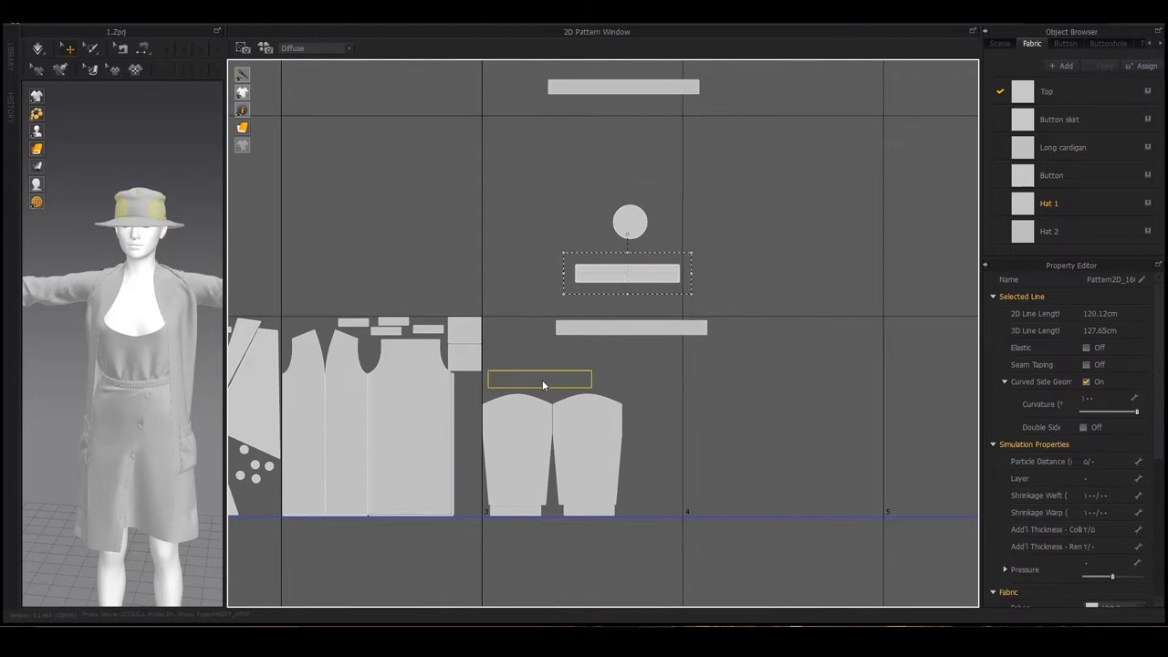
left_click(542, 379)
Step: Reposition the long hat bar below the first bar, and place the small bar among them
left_click(597, 327)
key("ctrl+c")
key("ctrl+v")
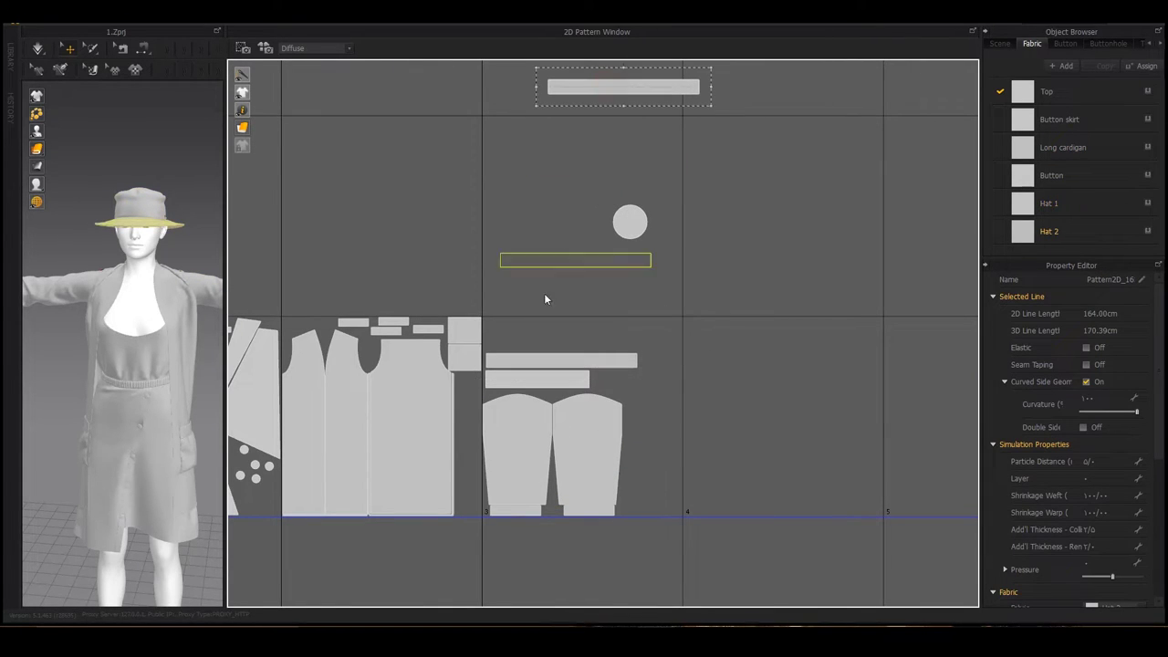
left_click(545, 343)
scroll(628, 221, "down", 3)
left_click(636, 141)
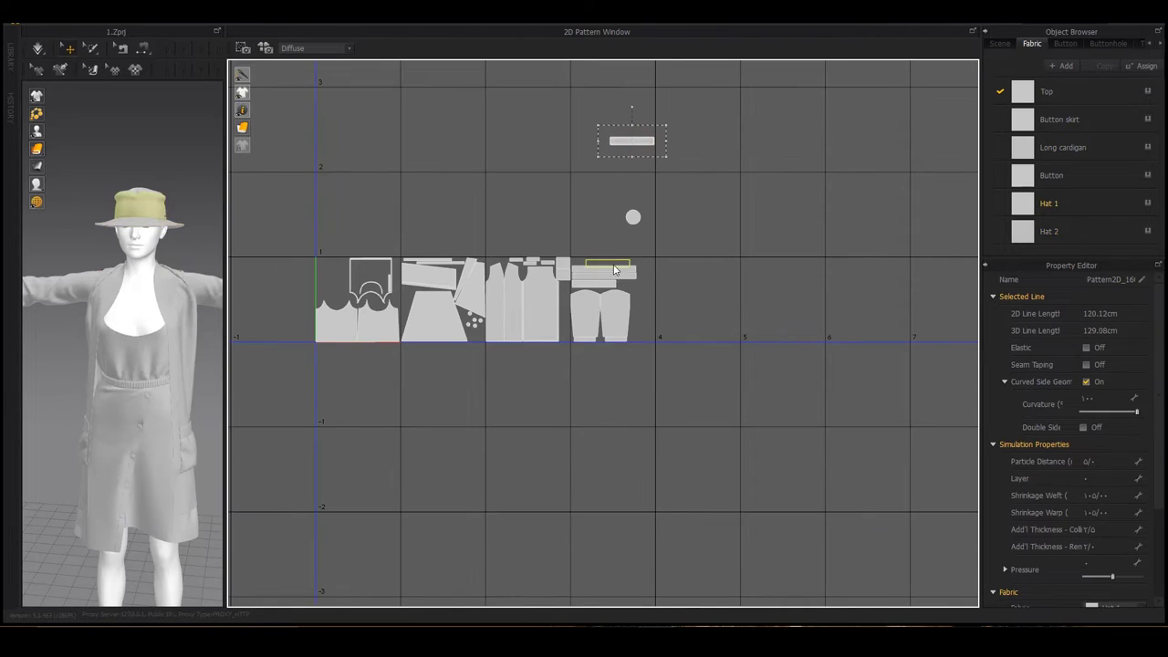
left_click(600, 265)
Step: Move the hat's circle crown piece beside the bars and down next to the sleeves
scroll(597, 265, "up", 3)
scroll(592, 262, "up", 3)
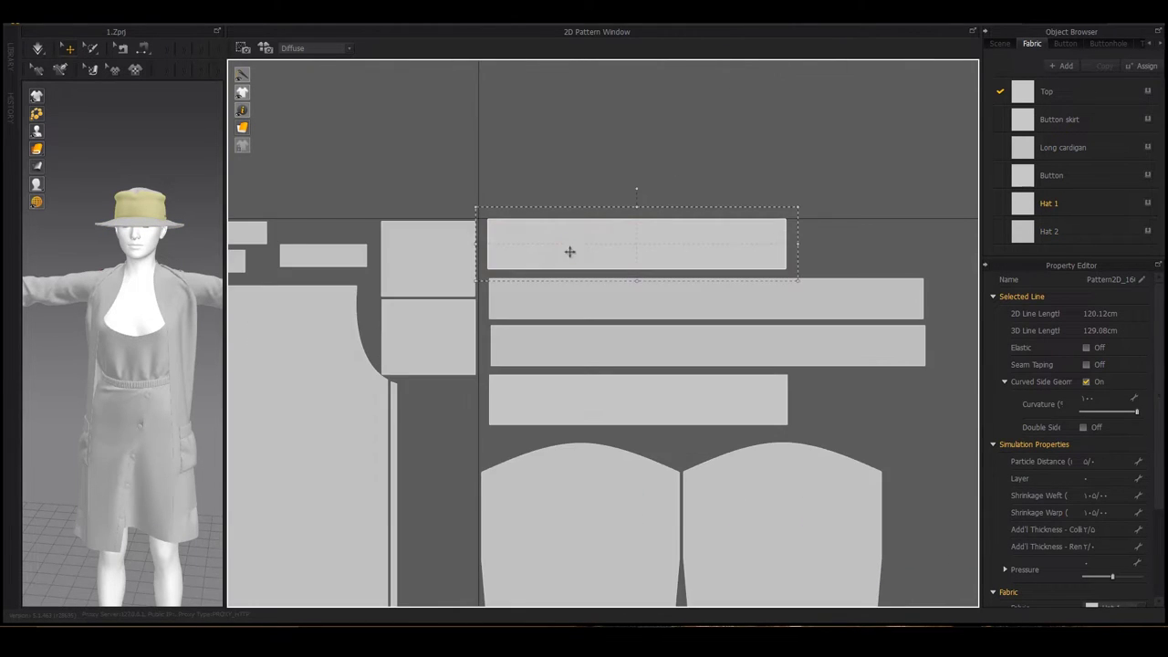
scroll(573, 261, "down", 3)
scroll(574, 261, "down", 2)
left_click_drag(711, 122, 745, 274)
scroll(744, 274, "down", 2)
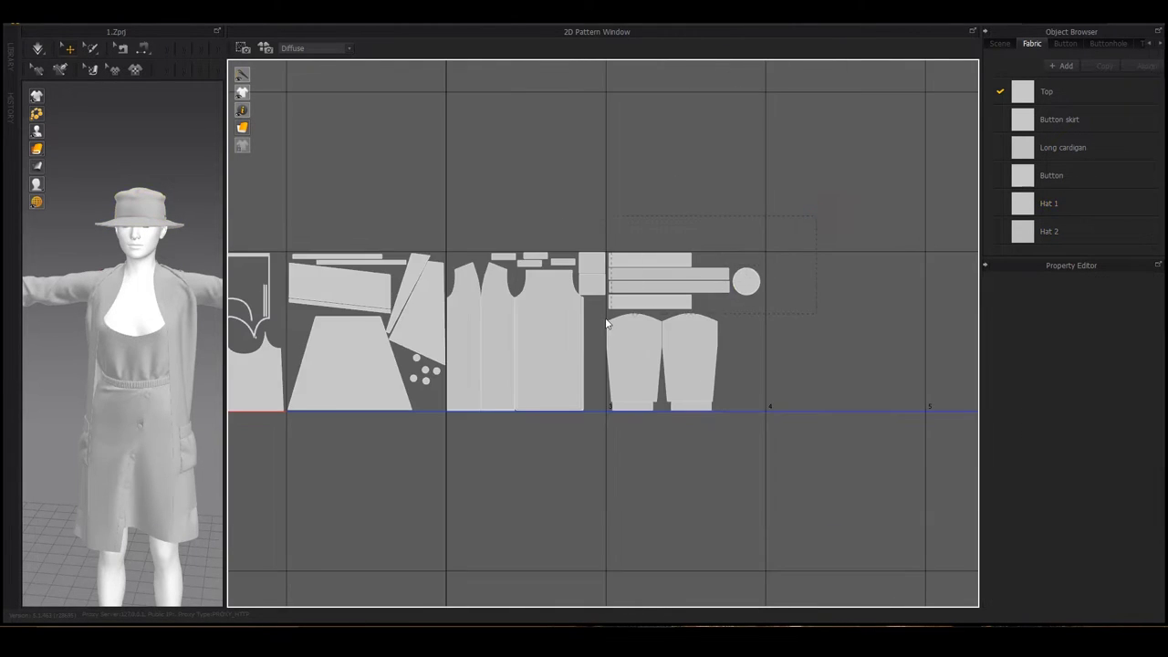
left_click_drag(794, 229, 816, 225)
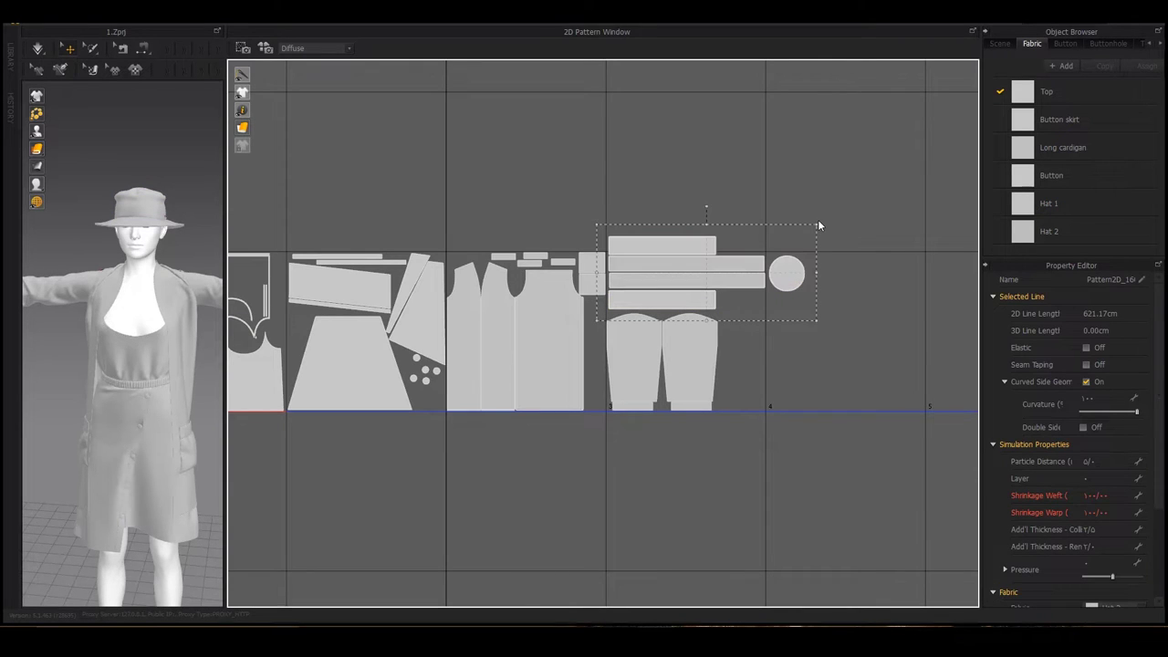
scroll(705, 255, "up", 2)
scroll(707, 262, "down", 2)
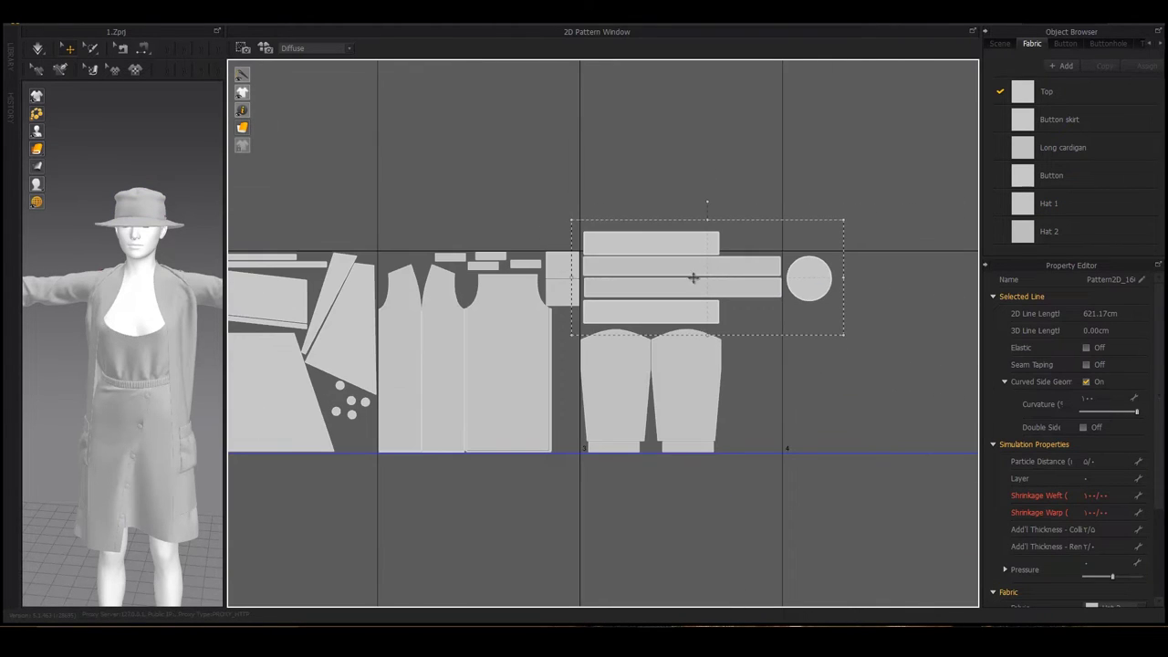
left_click_drag(809, 279, 748, 326)
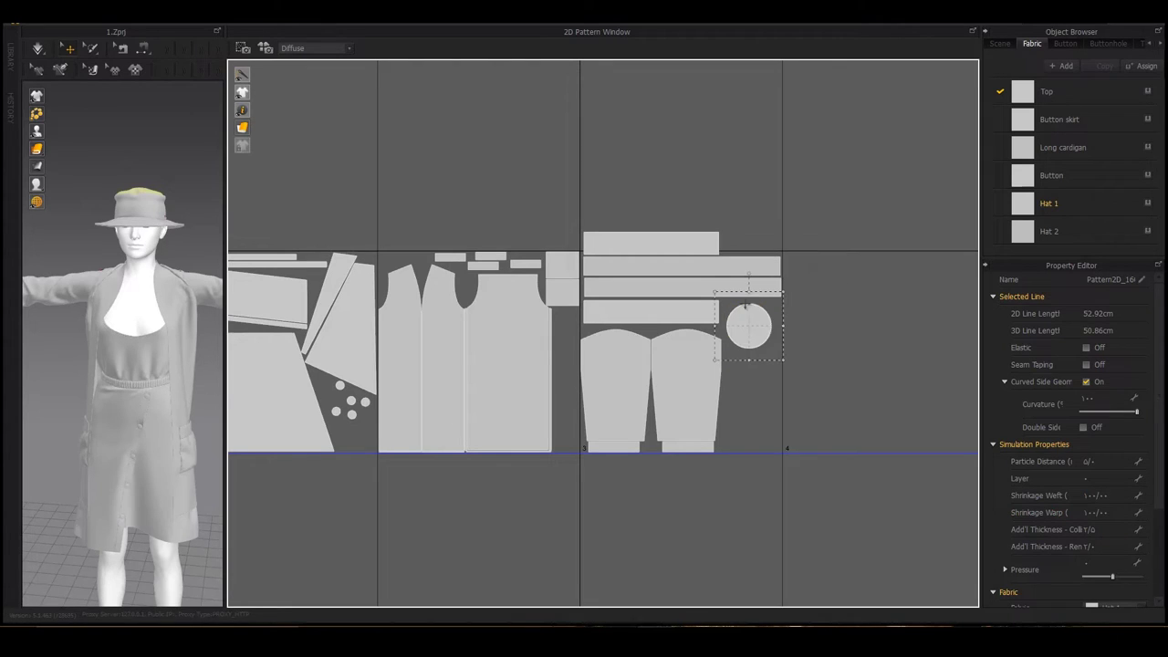
Step: Move the rectangle piece up and drop the hat band rectangle into the layout
left_click_drag(694, 245, 797, 330)
left_click_drag(700, 321, 700, 178)
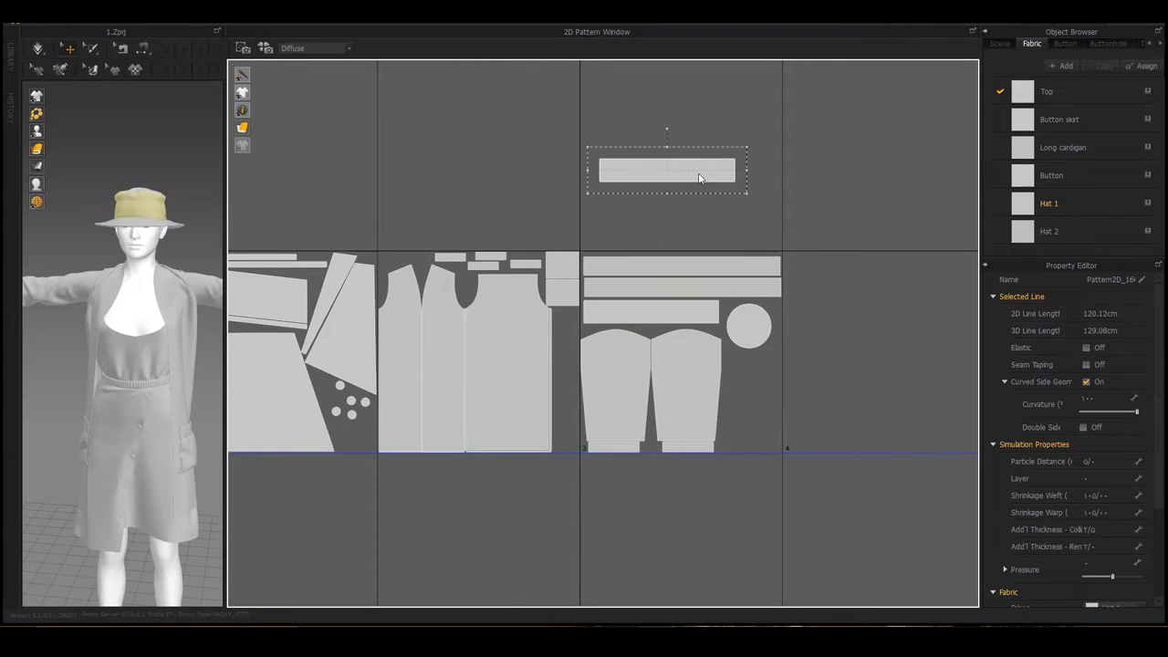
left_click(665, 312)
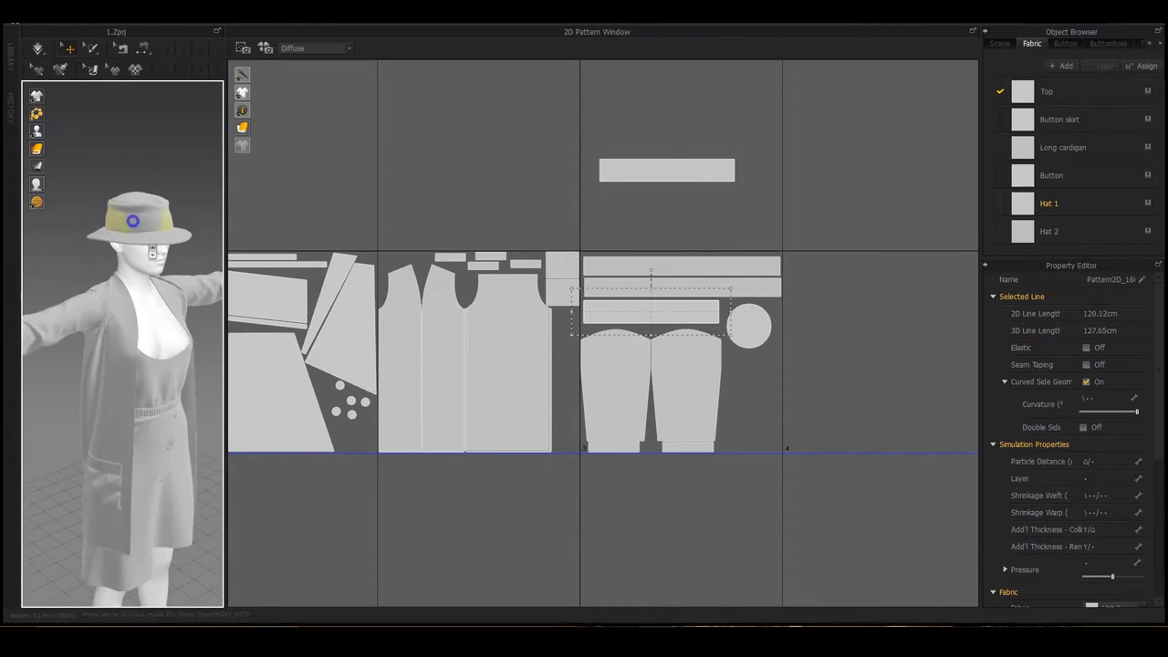
scroll(113, 340, "up", 5)
scroll(114, 340, "down", 5)
left_click(636, 171)
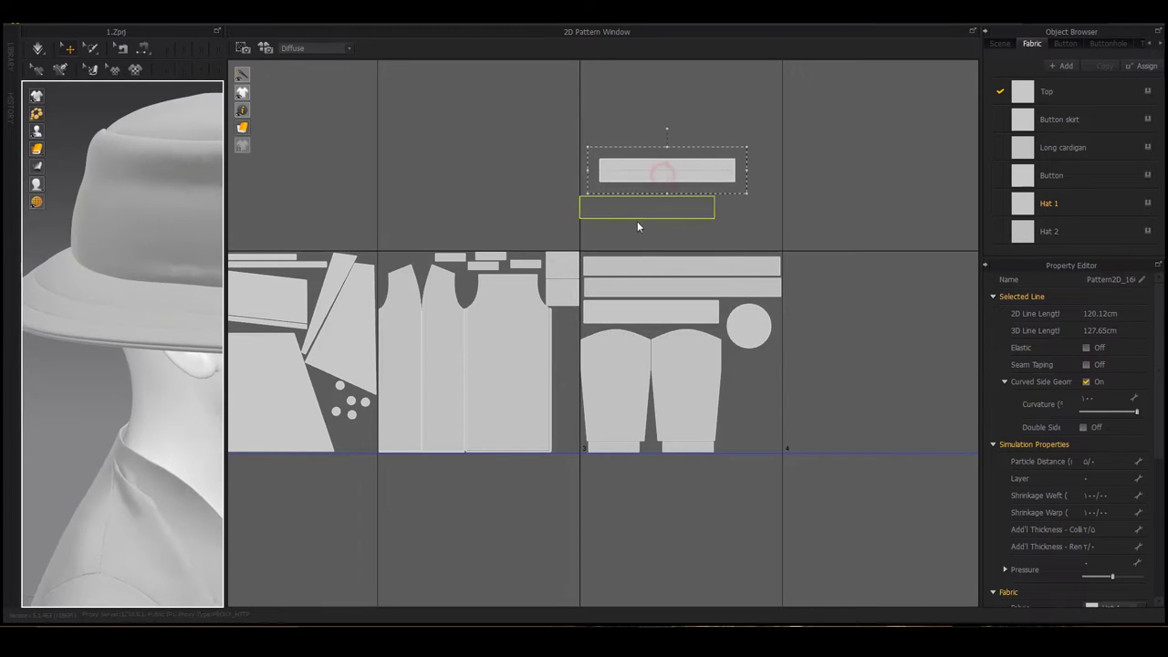
scroll(643, 319, "up", 3)
scroll(621, 307, "up", 3)
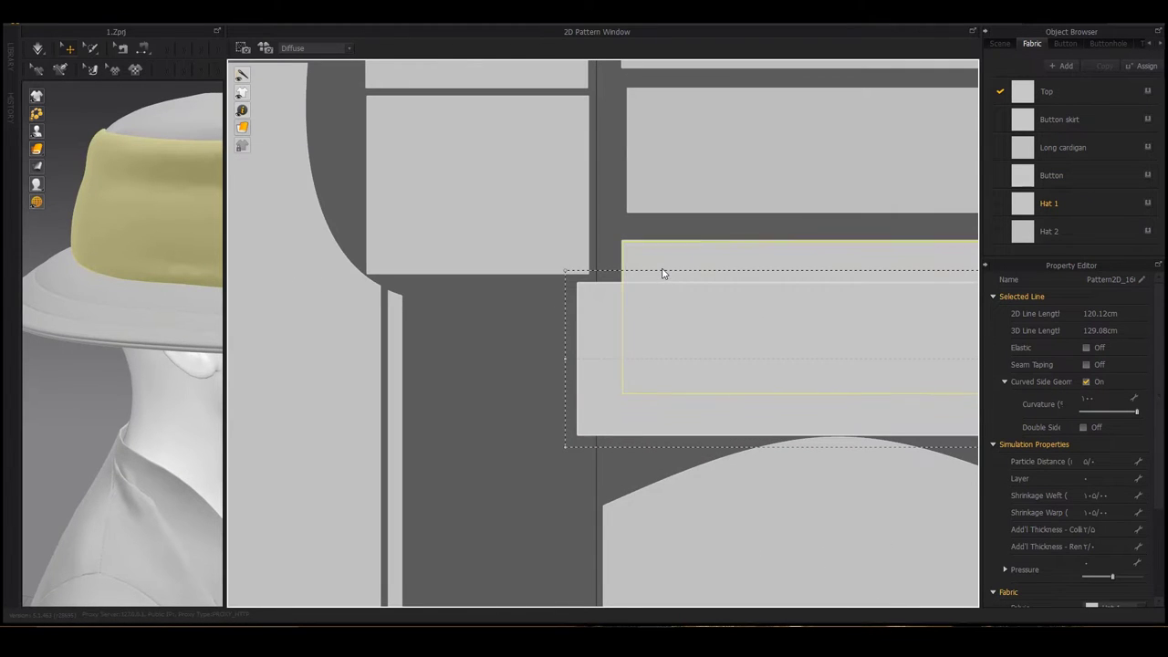
scroll(662, 272, "down", 3)
scroll(808, 280, "down", 3)
scroll(776, 273, "down", 2)
left_click(753, 272)
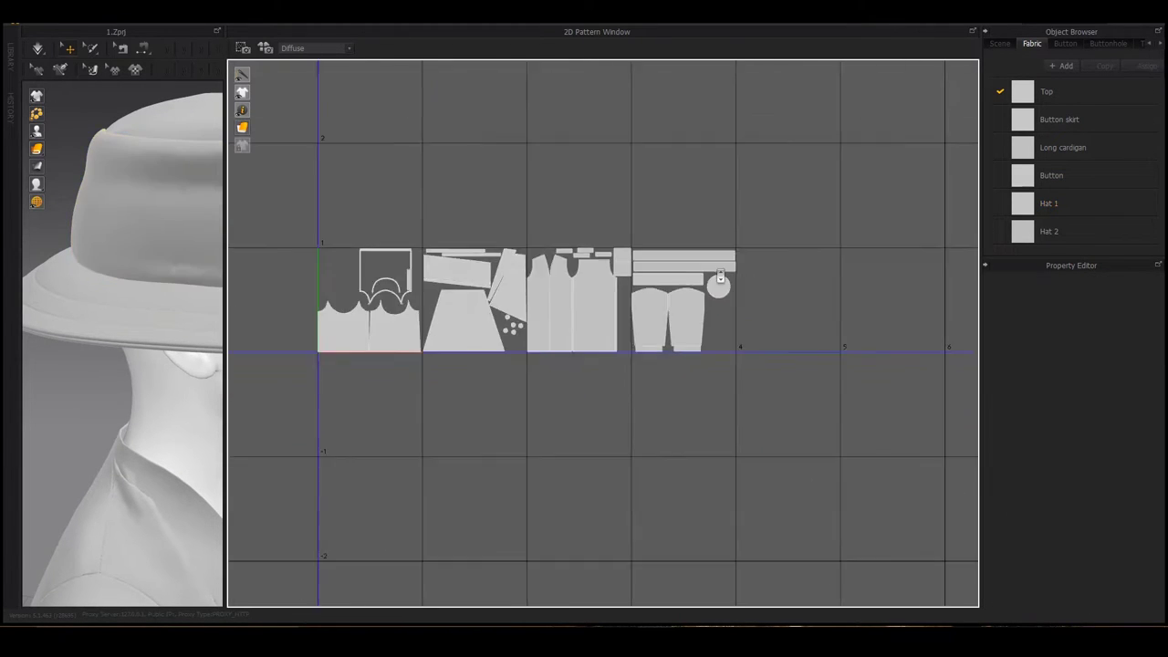
scroll(752, 271, "up", 5)
scroll(753, 272, "down", 5)
scroll(662, 297, "down", 1)
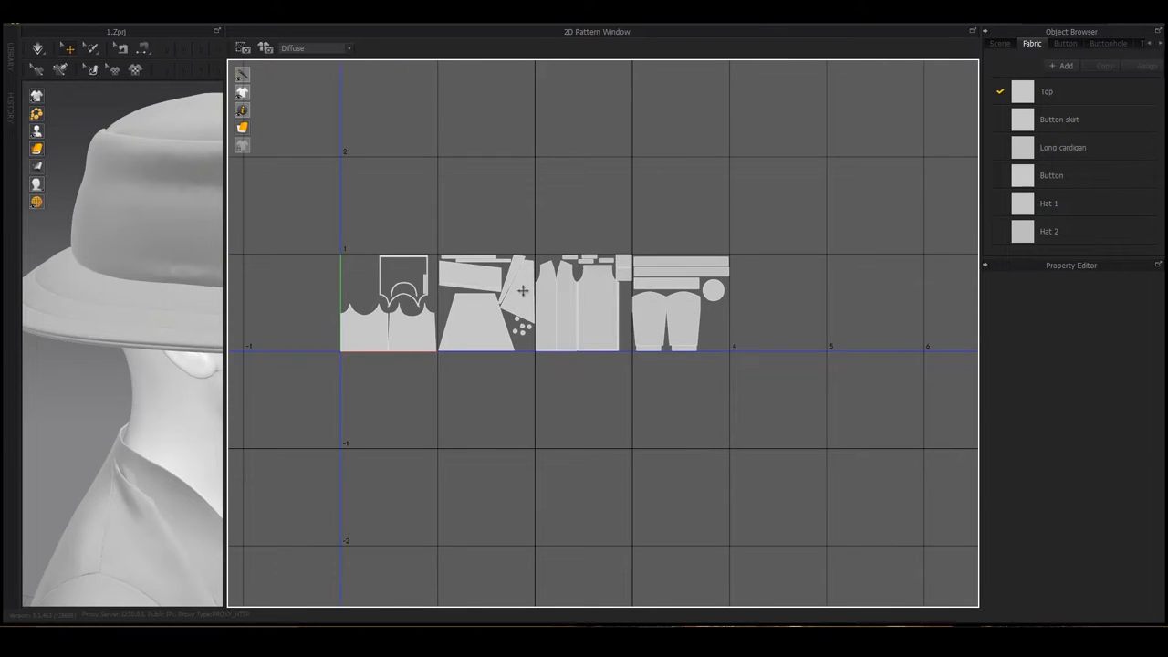
scroll(370, 290, "up", 4)
scroll(369, 290, "up", 2)
Step: Rotate the Top piece neckline-up, move its outline left, and pull the neckline binding away
left_click(379, 371)
scroll(379, 371, "down", 3)
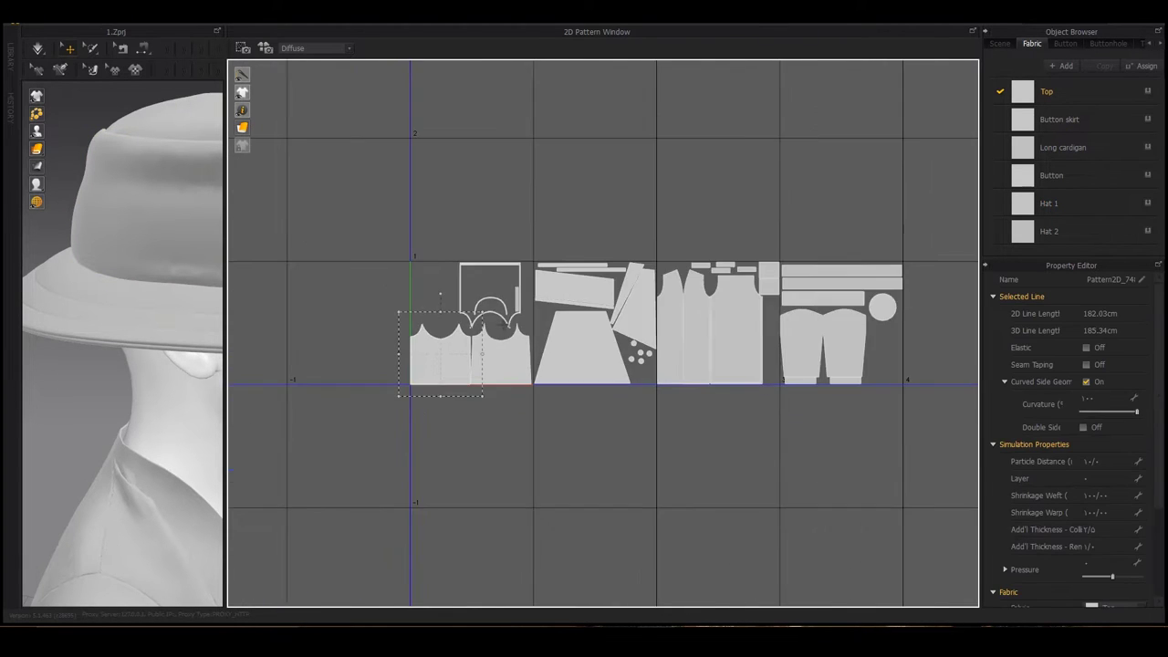
scroll(146, 327, "up", 3)
scroll(618, 131, "up", 4)
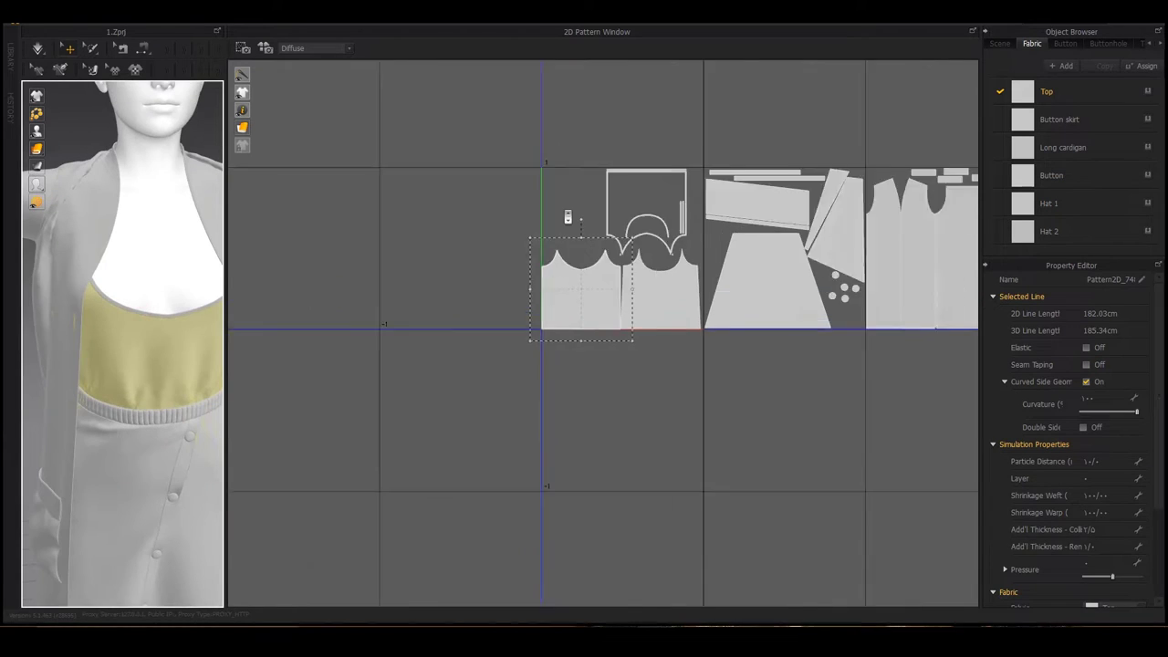
scroll(618, 131, "up", 3)
left_click(770, 286)
left_click(729, 167)
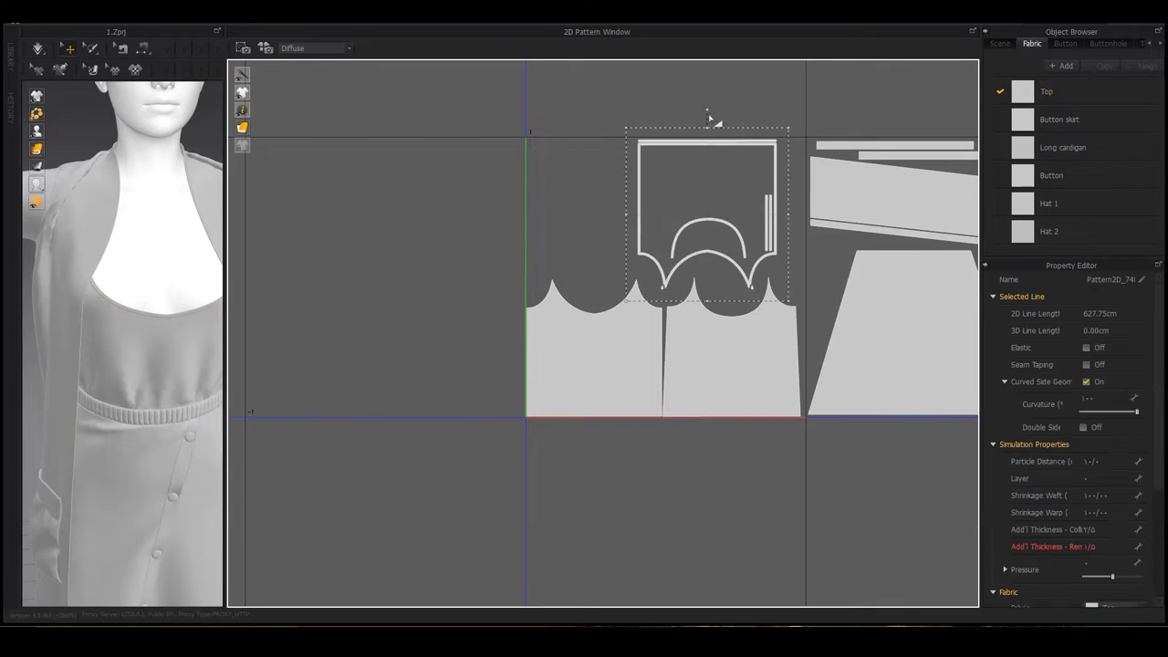
left_click_drag(708, 114, 716, 343)
left_click_drag(716, 210, 416, 265)
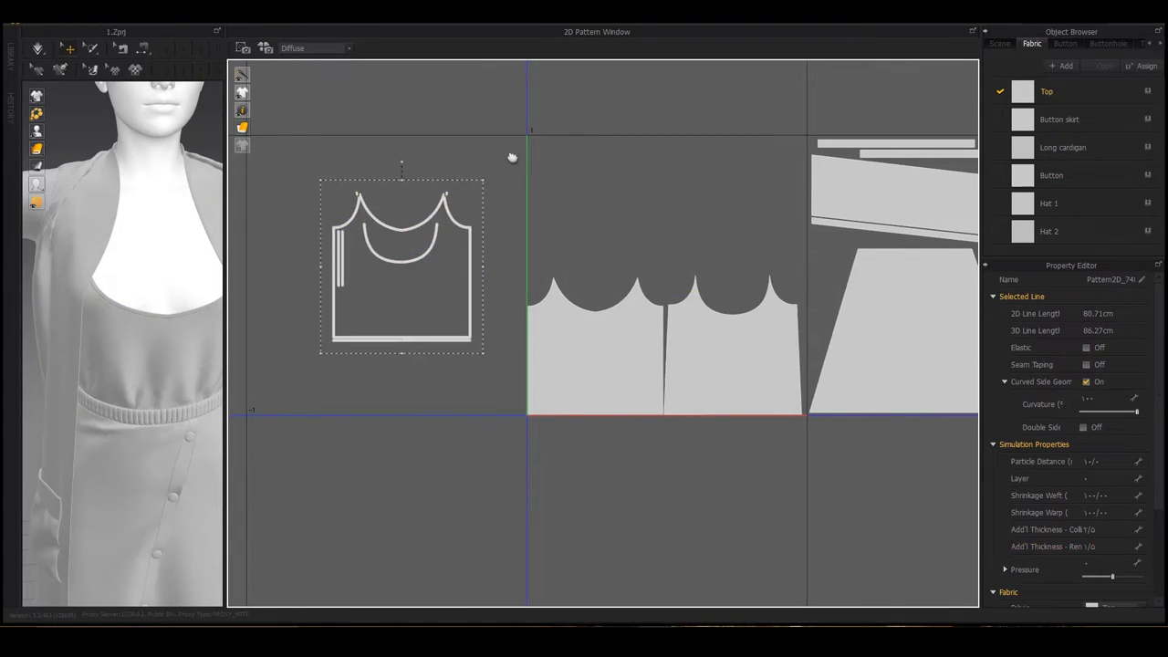
right_click_drag(417, 281, 540, 323)
left_click_drag(539, 301, 592, 219)
Step: Move the small vertical strip left of the Top and place the hem binding above it
left_click(431, 269)
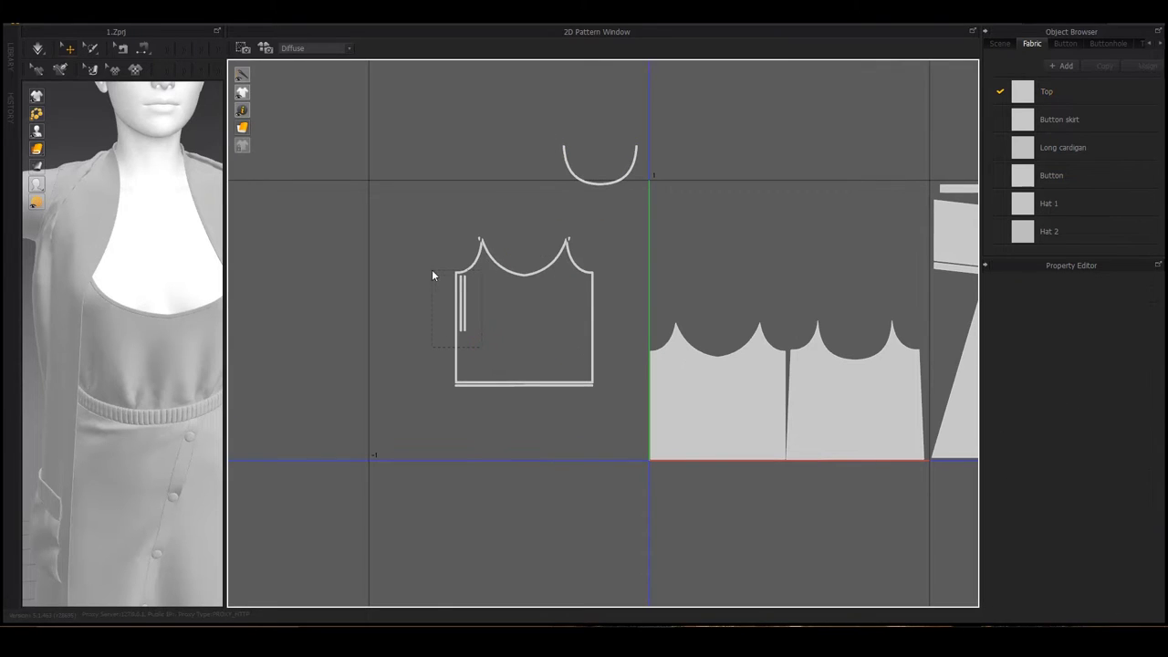
left_click_drag(463, 301, 413, 266)
left_click(516, 384)
key("ctrl+c")
key("ctrl+v")
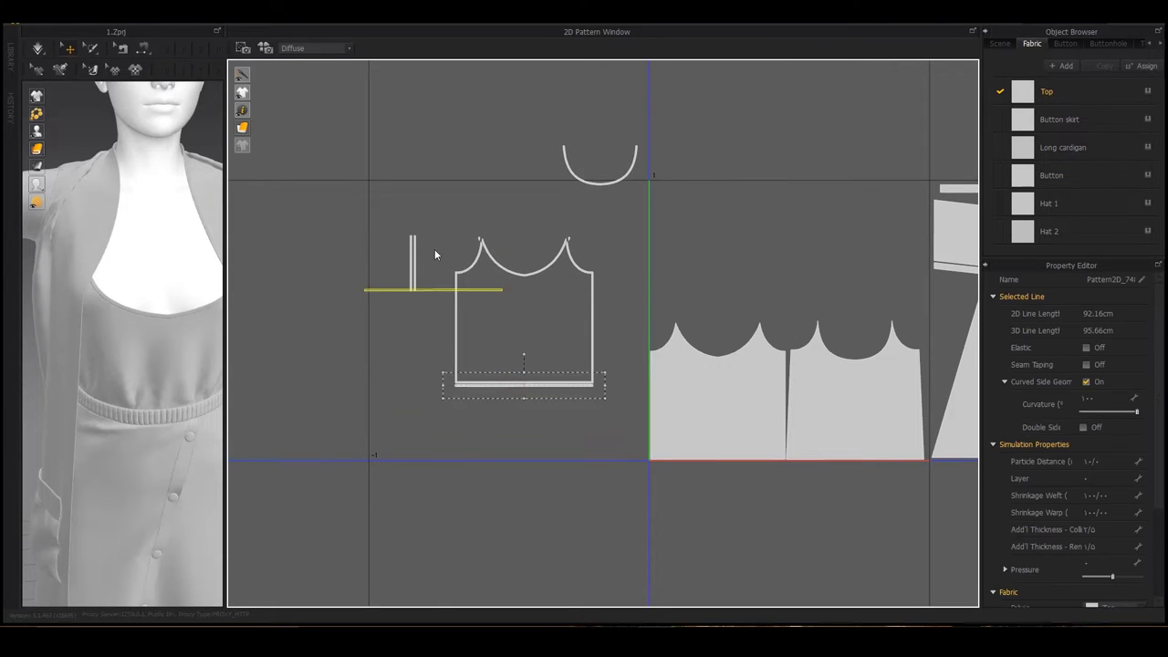
left_click(449, 155)
Step: Carry the solid Top piece to the lower left and paste it at the layout origin
mouse_move(718, 397)
left_mouse_down()
mouse_move(523, 319)
mouse_move(334, 456)
left_mouse_up()
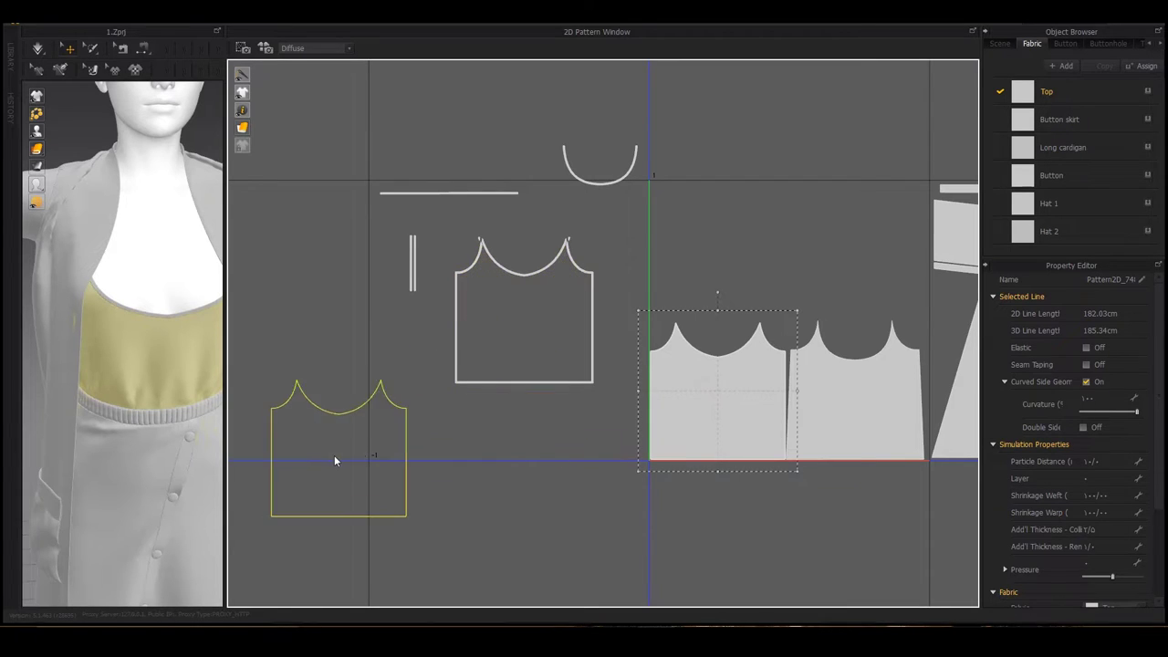
left_click(482, 288)
left_click_drag(606, 226, 611, 218)
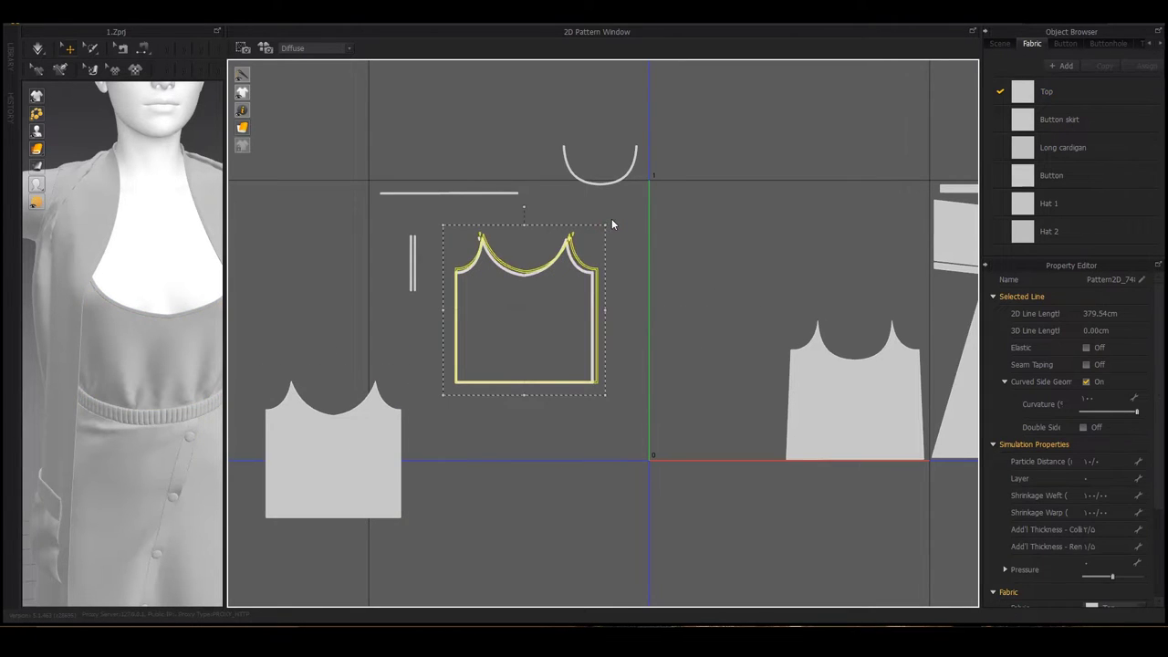
left_click(356, 453)
left_click(551, 319)
scroll(565, 274, "up", 5)
scroll(593, 292, "up", 2)
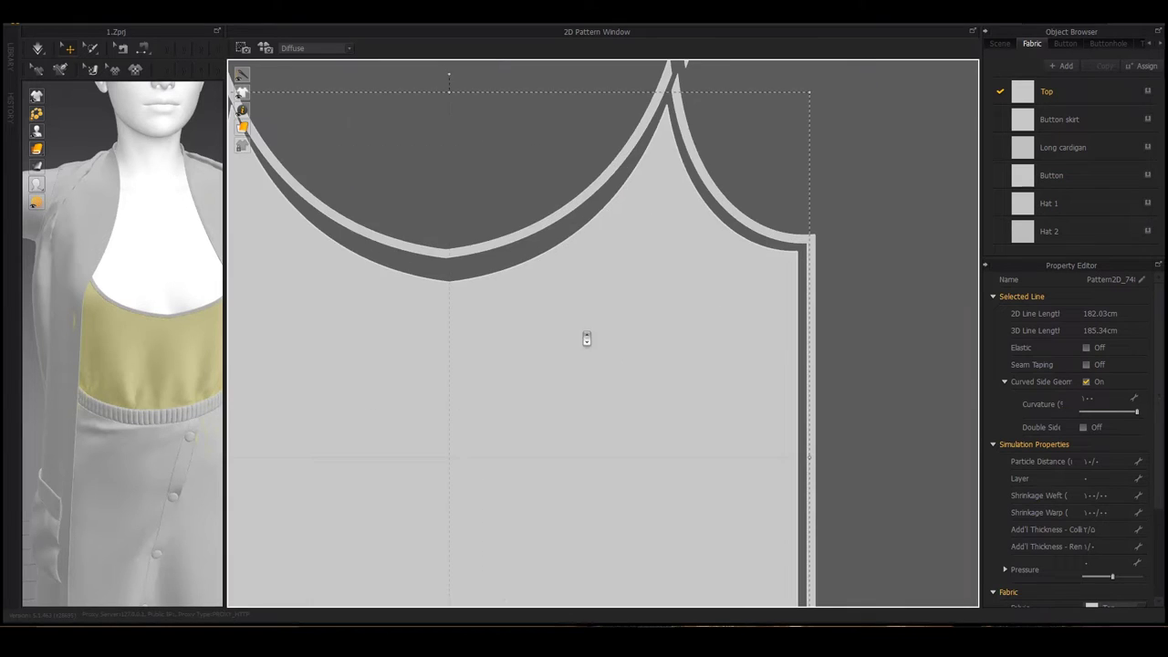
scroll(594, 323, "down", 3)
scroll(597, 326, "down", 5)
middle_click_drag(657, 301, 576, 313)
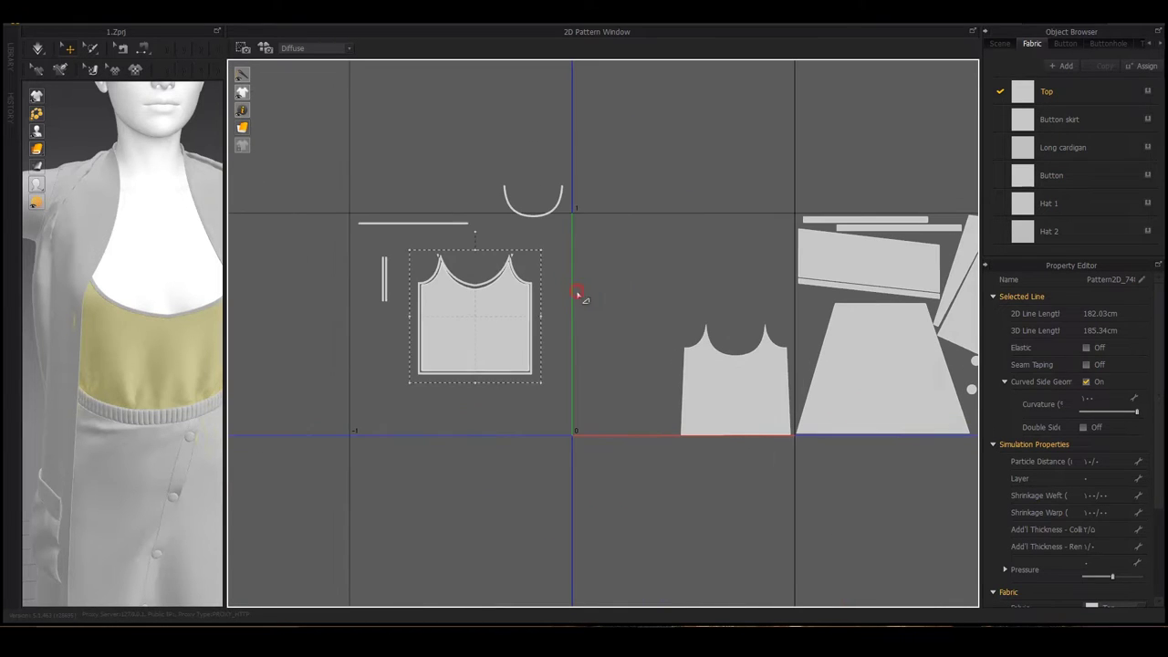
key("ctrl+v")
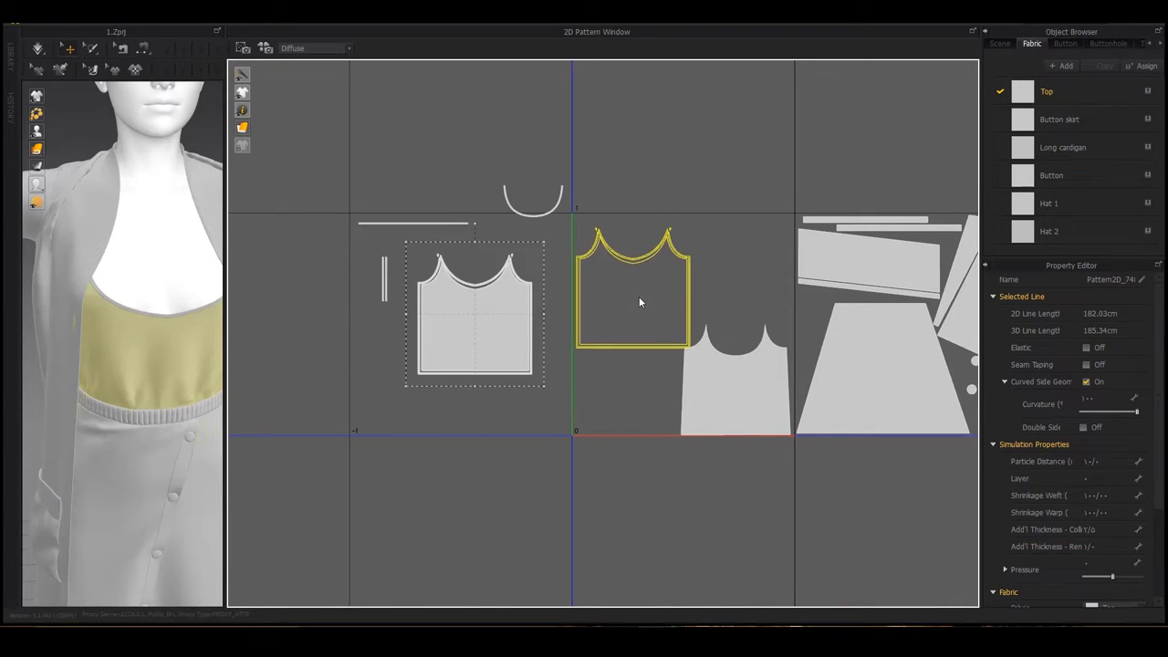
left_click(638, 290)
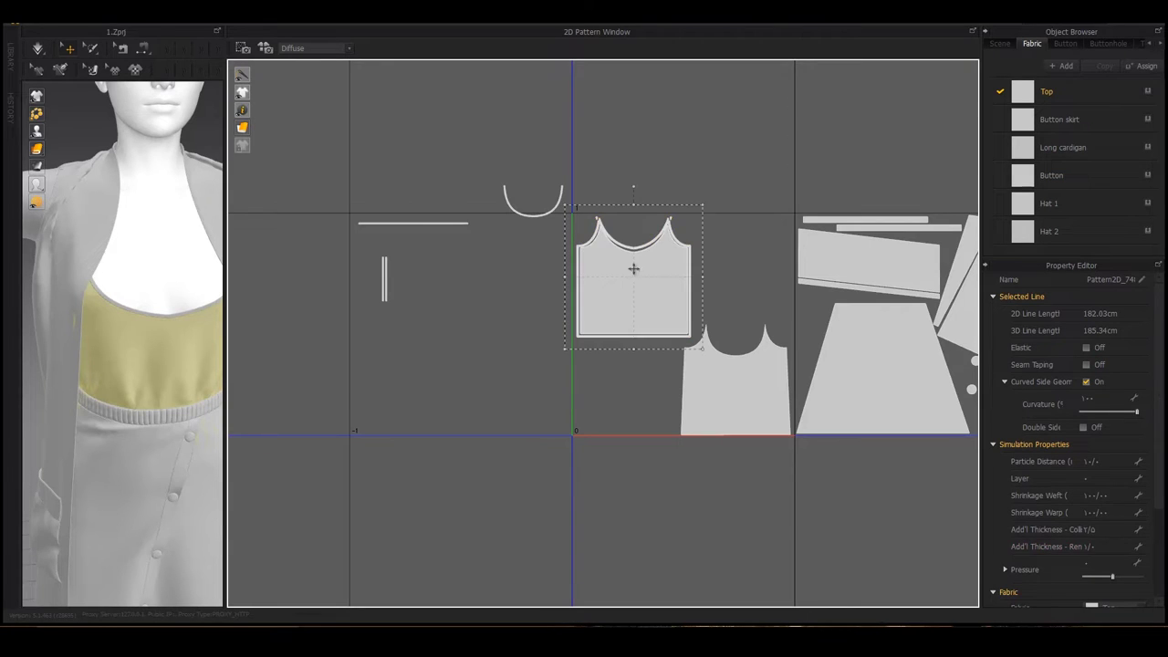
Step: Copy the neckline curve and short vertical strip and place the copies beside the small top
scroll(630, 255, "up", 5)
scroll(593, 242, "down", 2)
scroll(573, 235, "down", 3)
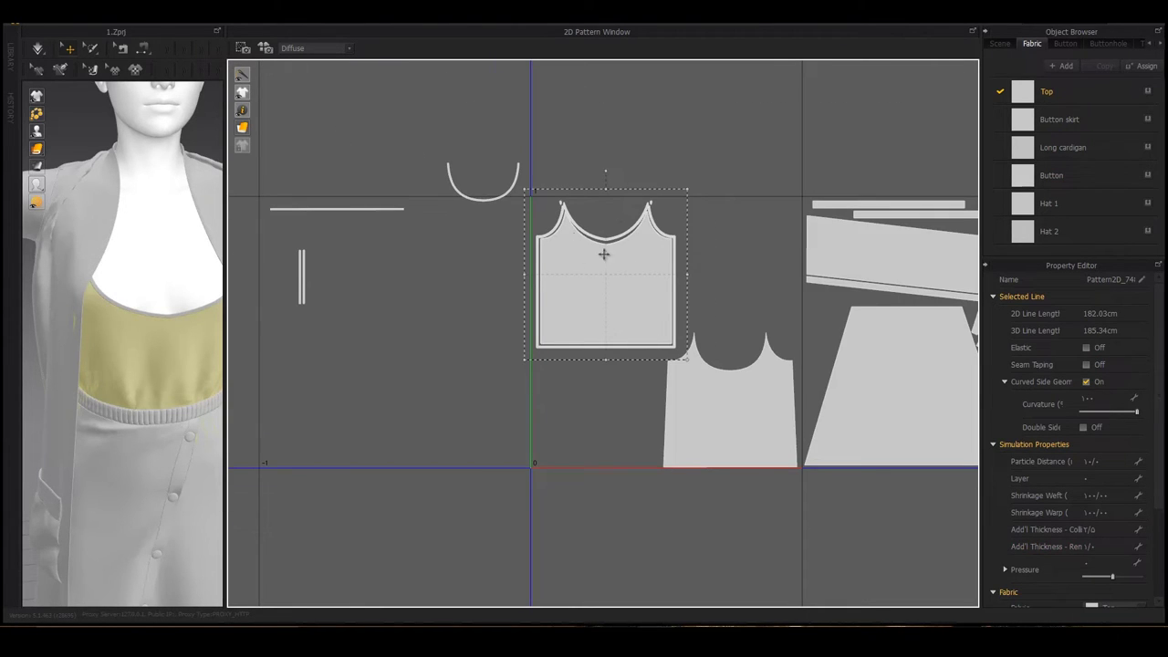
middle_click_drag(627, 211, 780, 239)
left_click(504, 239)
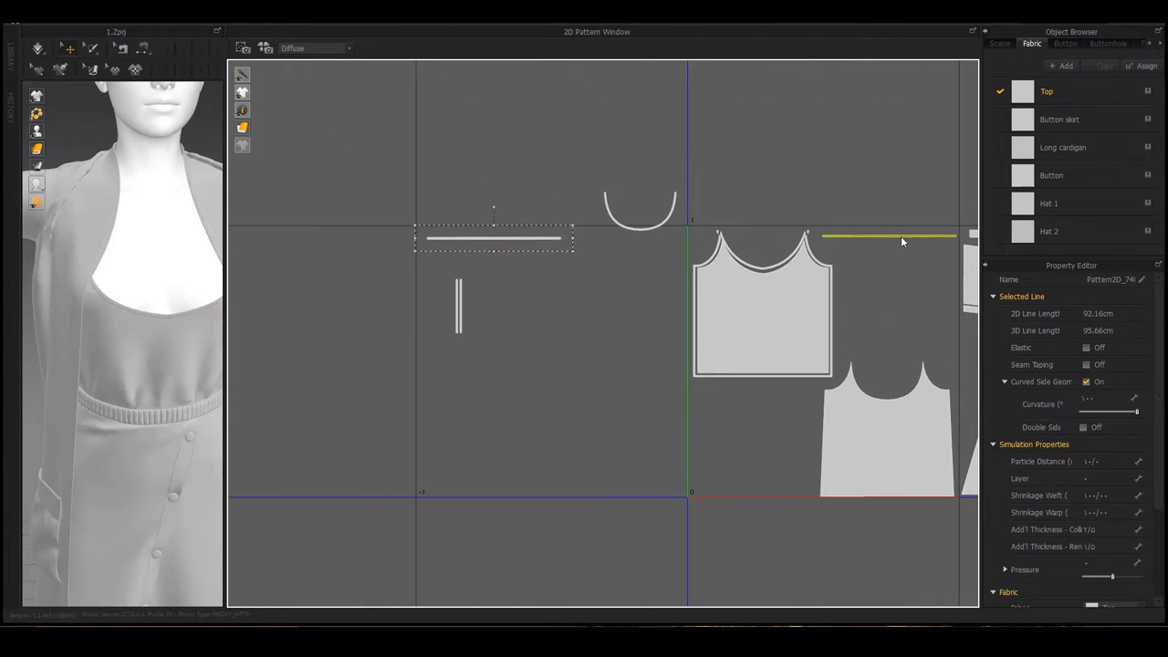
left_click(639, 225)
key("ctrl+c")
key("ctrl+v")
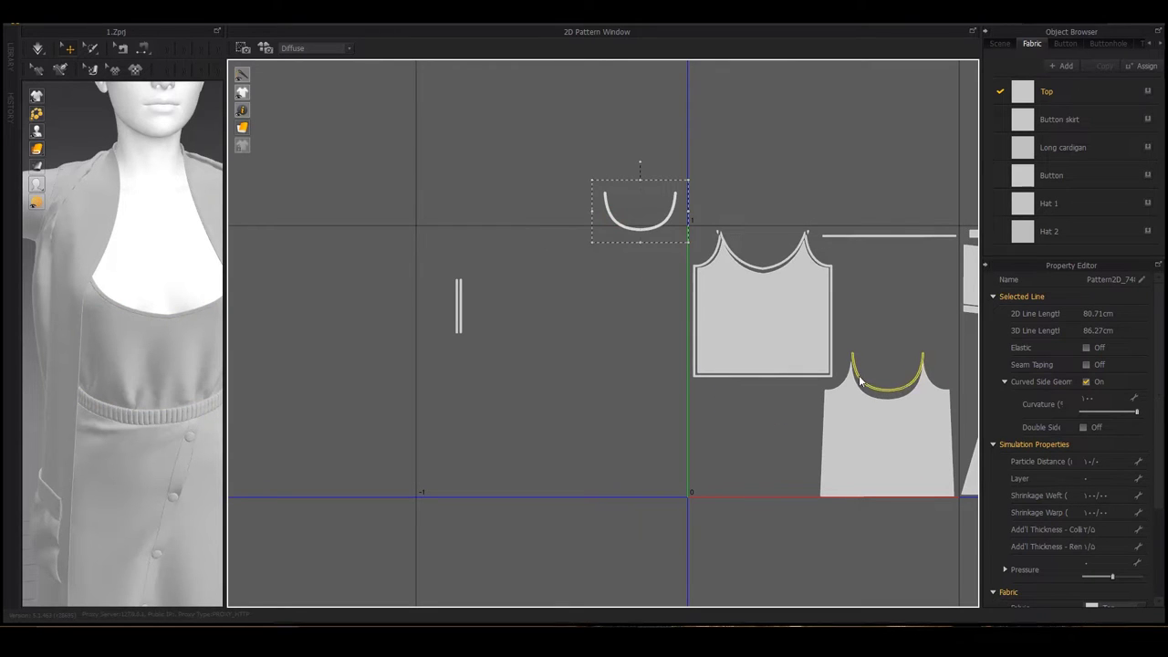
left_click(459, 319)
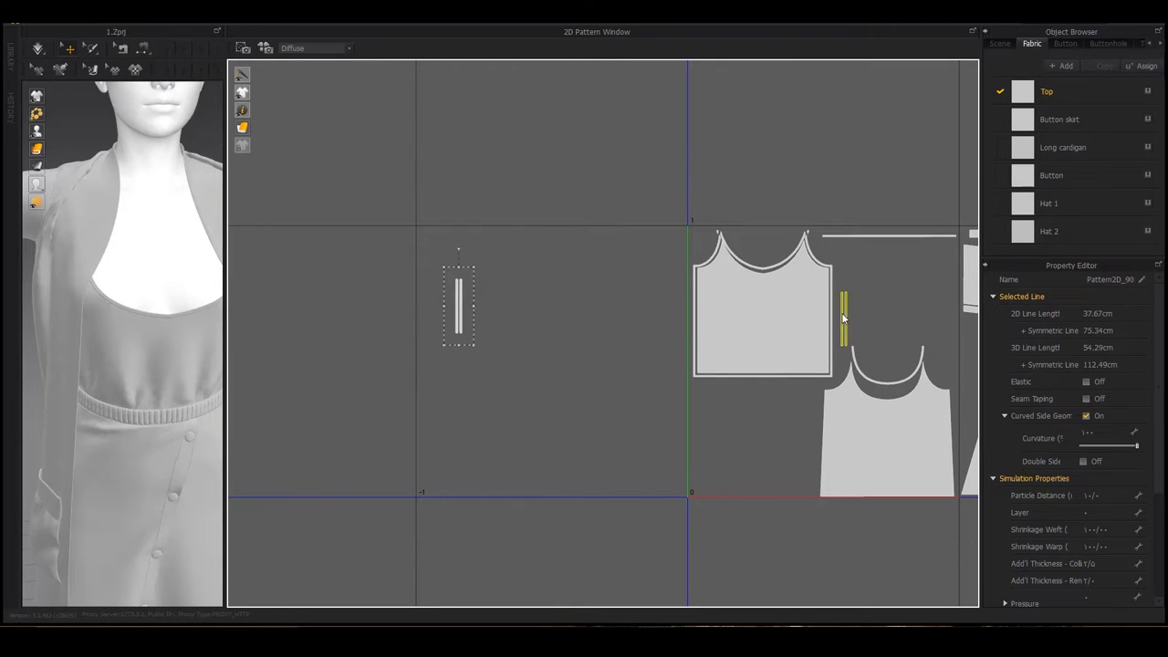
left_click(843, 319)
middle_click_drag(801, 361, 530, 348)
Step: Try enlarging the lower tank-top piece, then undo it back to its small size
left_click(606, 456)
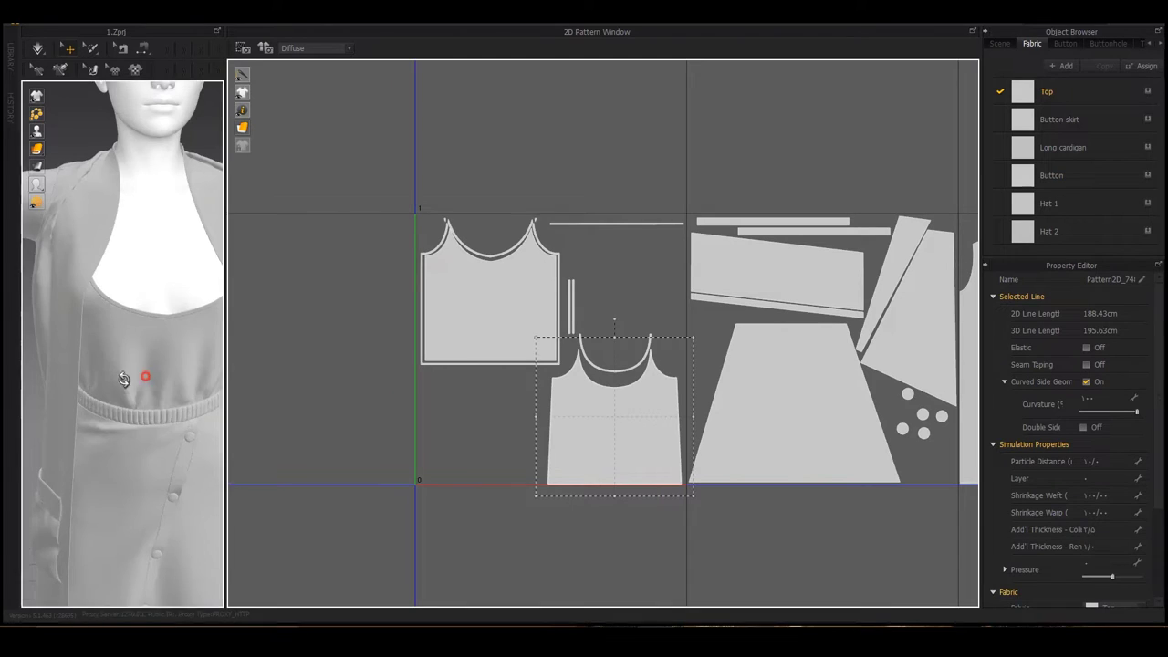
scroll(146, 380, "down", 5)
mouse_move(146, 381)
right_mouse_down()
mouse_move(39, 366)
mouse_move(97, 364)
right_mouse_up()
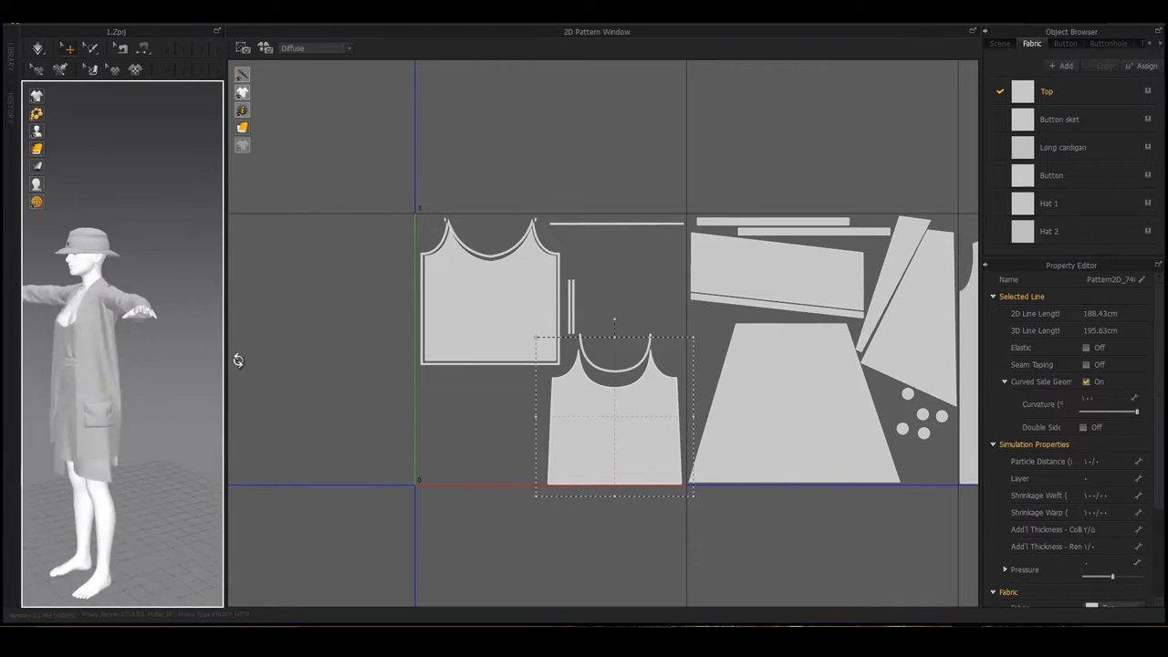
scroll(122, 347, "up", 3)
mouse_move(607, 424)
left_mouse_down()
mouse_move(514, 346)
mouse_move(622, 434)
left_mouse_up()
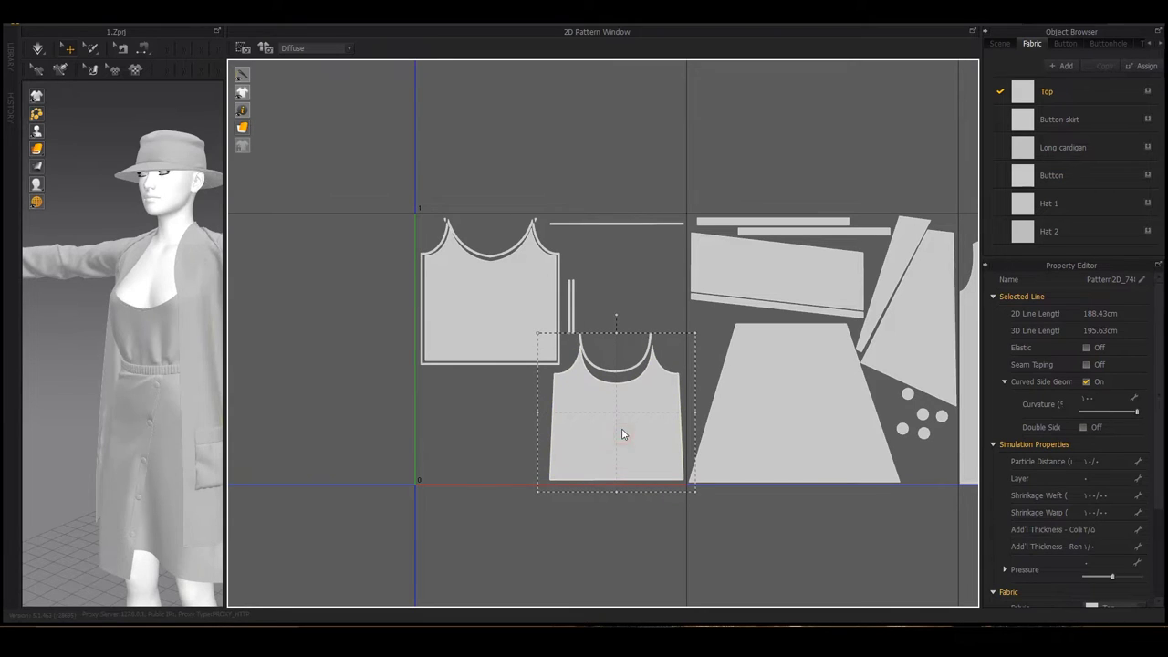
key("ctrl+z")
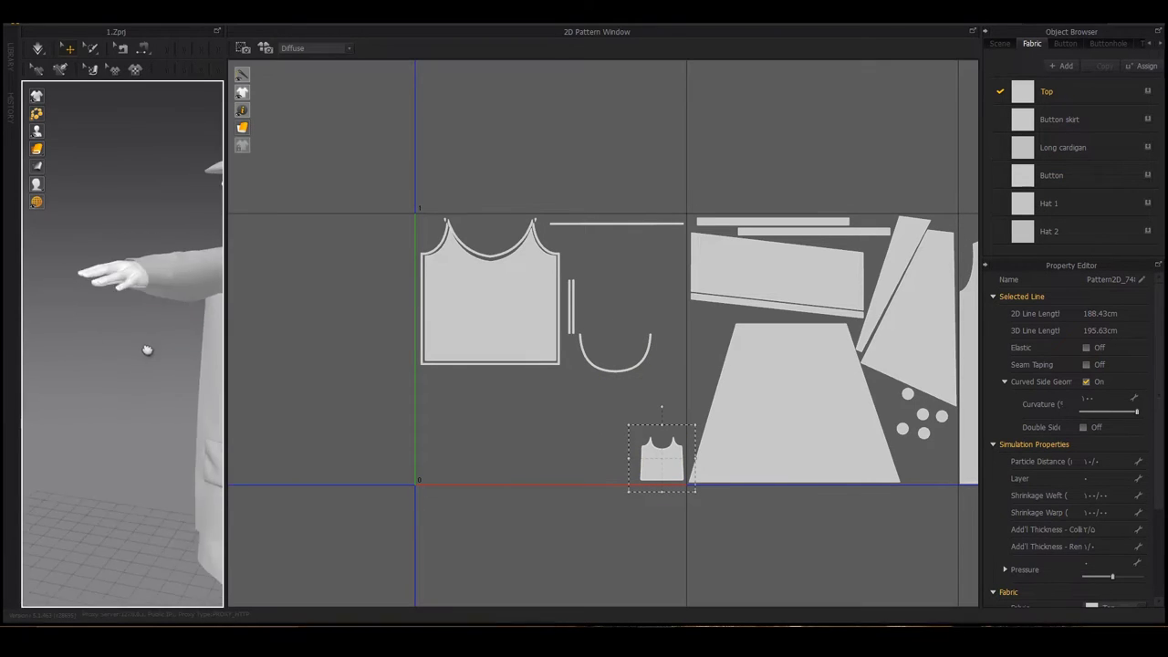
mouse_move(149, 344)
right_mouse_down()
mouse_move(119, 347)
mouse_move(137, 329)
right_mouse_up()
Step: Duplicate the U-shaped neck binding, the long strip and the small vertical strip around the top
left_click(593, 364)
scroll(170, 326, "down", 2)
left_click_drag(604, 355, 627, 402)
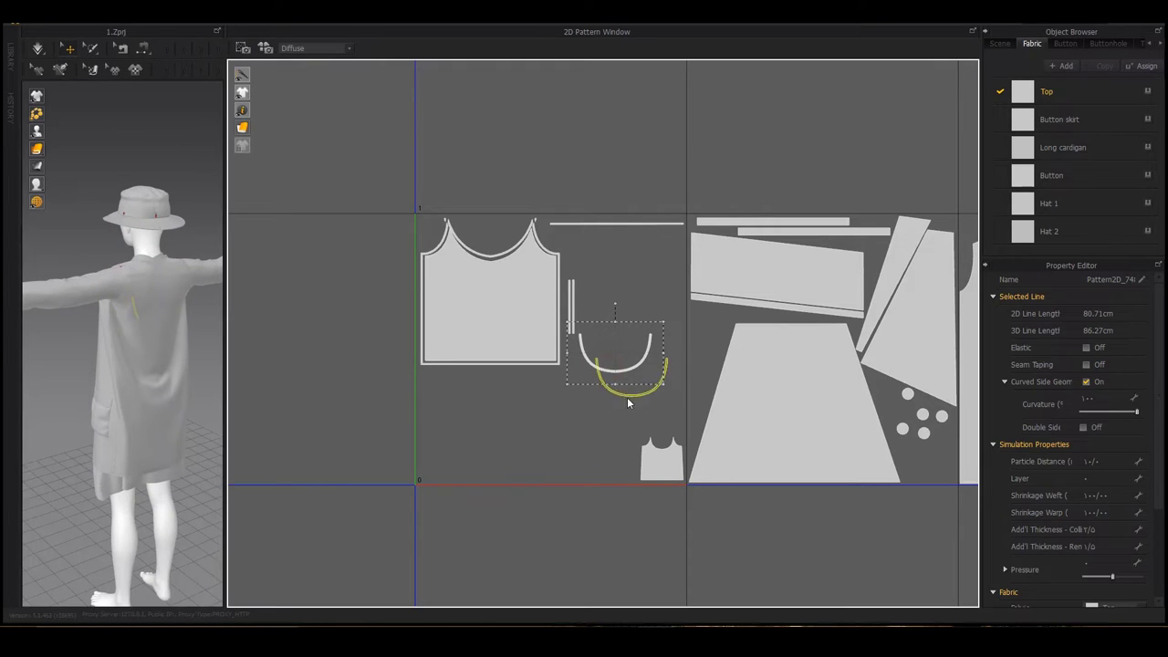
left_click(497, 189)
left_click(615, 222)
key("ctrl+c")
key("ctrl+v")
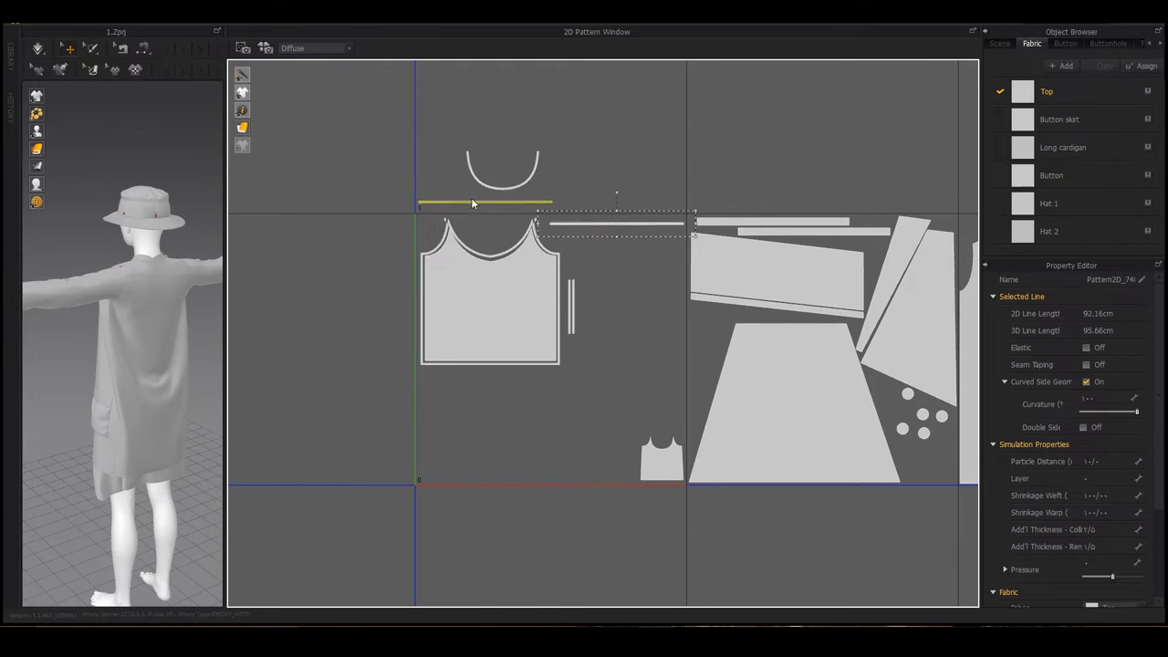
left_click(480, 374)
left_click(570, 305)
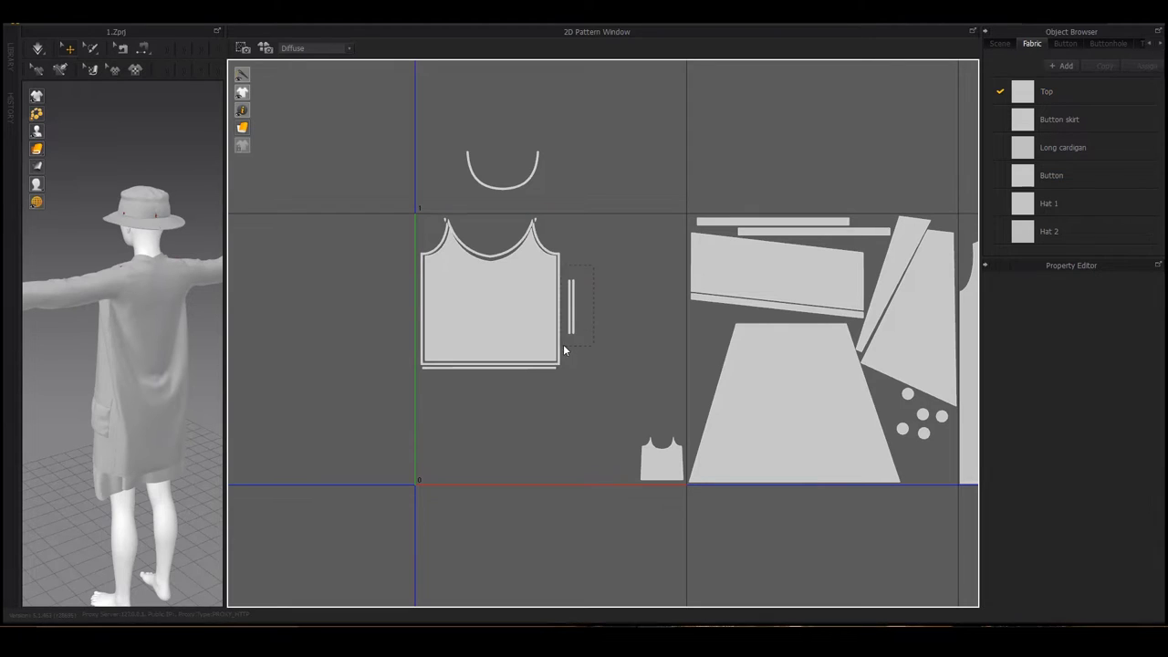
key("ctrl+c")
key("ctrl+v")
Step: Copy the top piece together with its binding pieces and drop the pasted set into the layout
left_click_drag(518, 181, 501, 217)
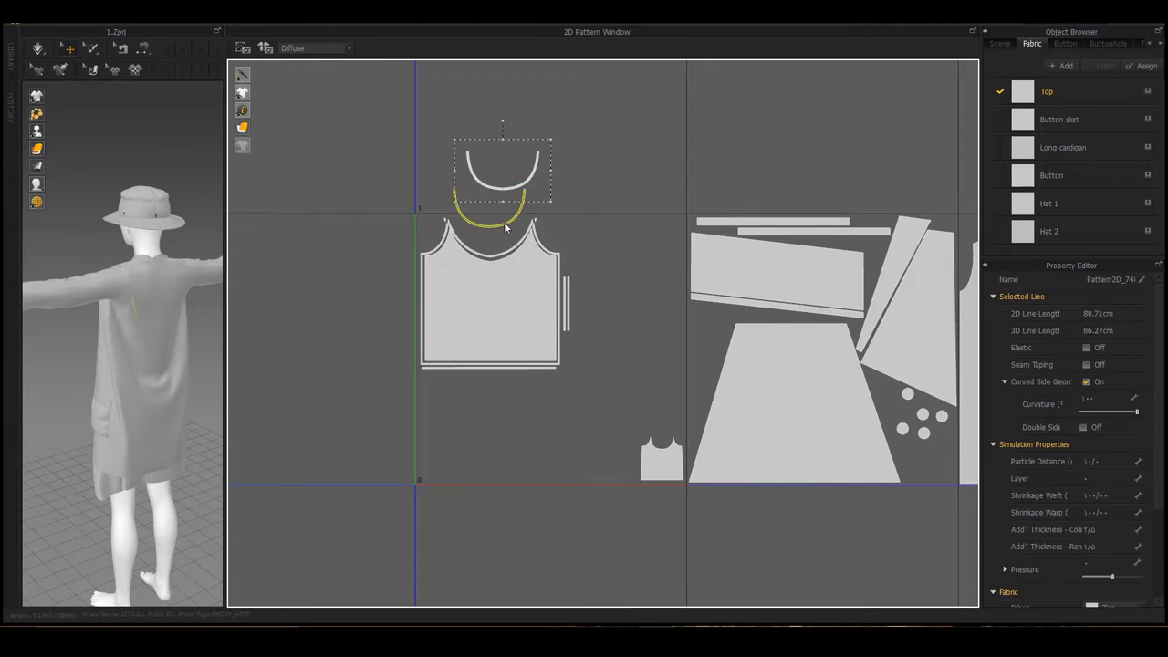
left_click_drag(401, 173, 591, 396)
key("ctrl+c")
key("ctrl+v")
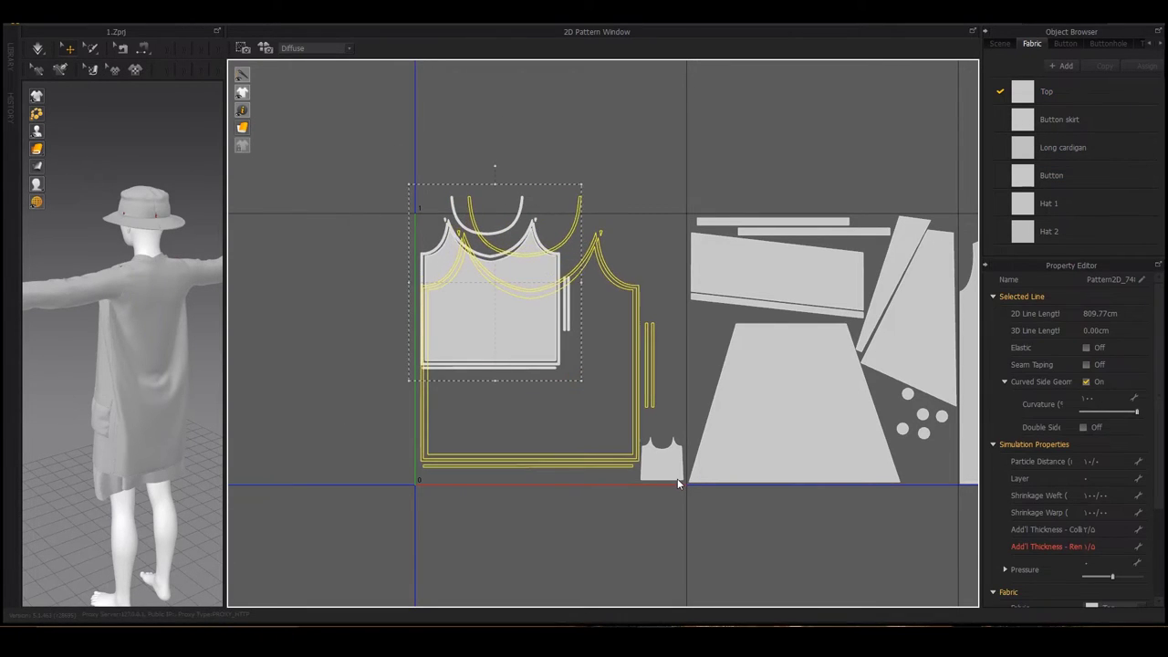
left_click(677, 478)
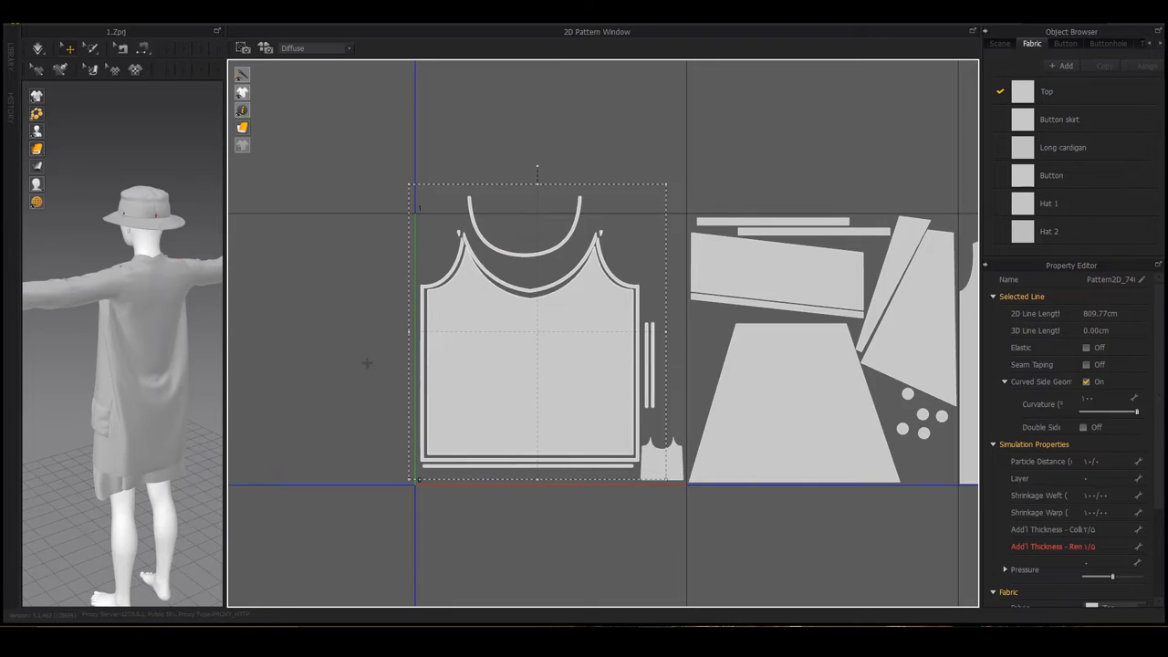
Step: Select the small tank-top piece and nudge its neck binding down slightly
mouse_move(214, 319)
right_mouse_down()
mouse_move(26, 320)
mouse_move(182, 295)
right_mouse_up()
left_click(676, 467)
scroll(182, 295, "up", 5)
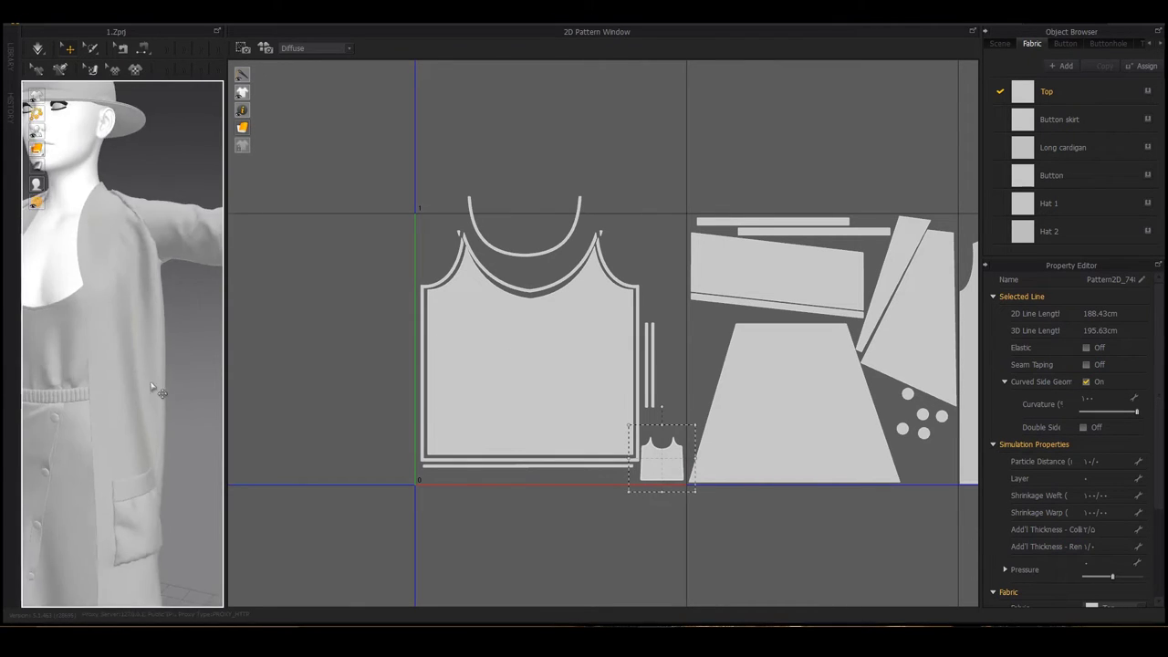
scroll(94, 334, "up", 5)
left_click_drag(524, 257, 526, 274)
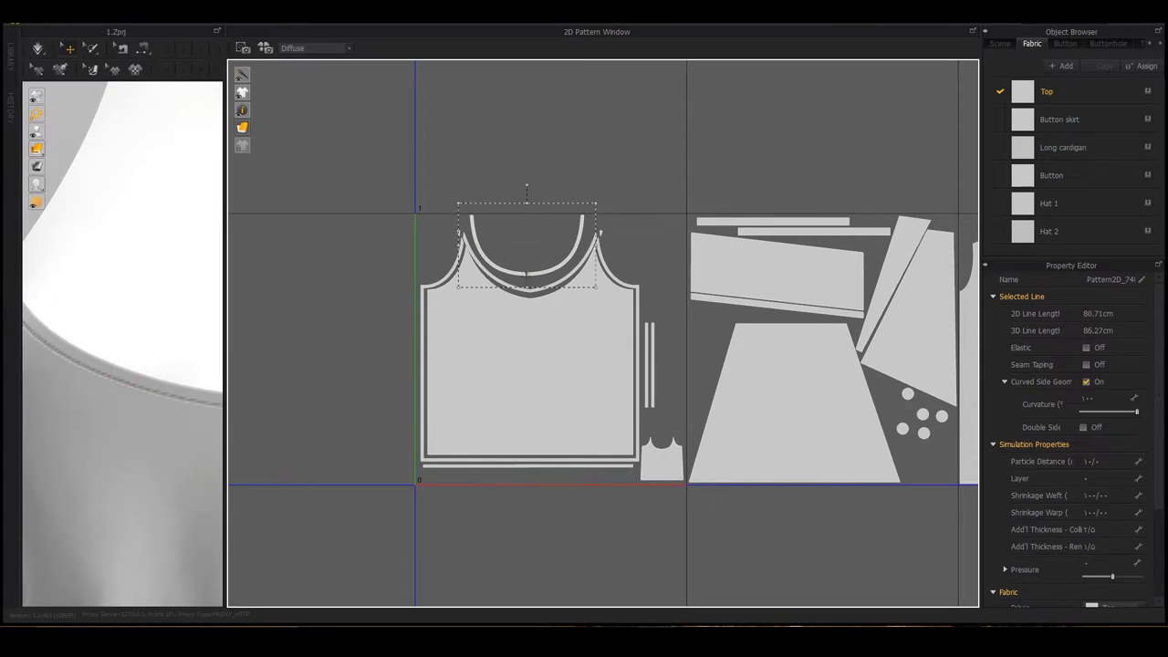
Step: Zoom in and move the small shoulder triangle right onto the strap tip, then zoom out
scroll(529, 278, "up", 3)
scroll(579, 239, "down", 5)
scroll(547, 228, "up", 6)
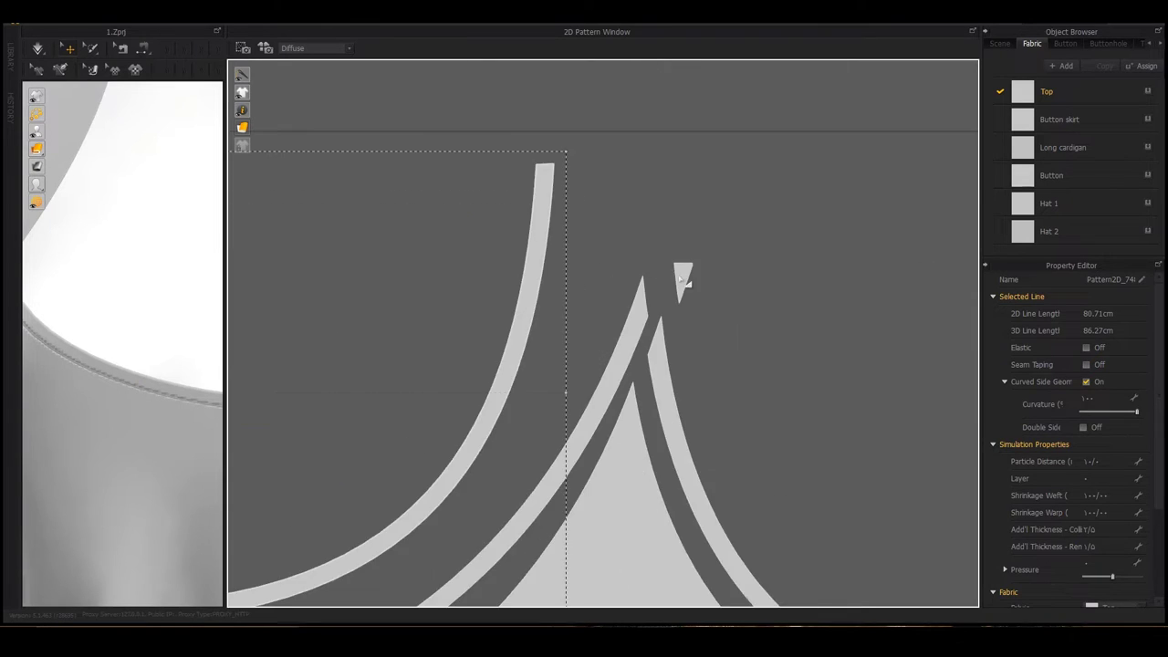
scroll(556, 273, "down", 4)
scroll(425, 295, "up", 5)
left_click_drag(422, 296, 463, 315)
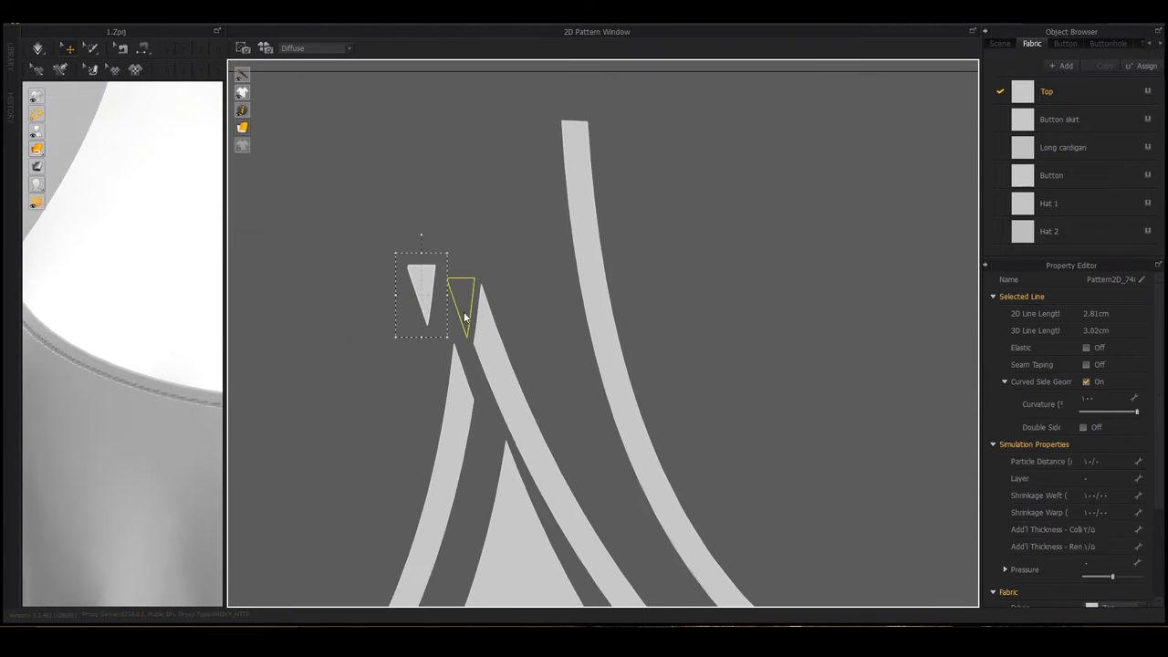
scroll(464, 316, "down", 5)
scroll(590, 318, "up", 5)
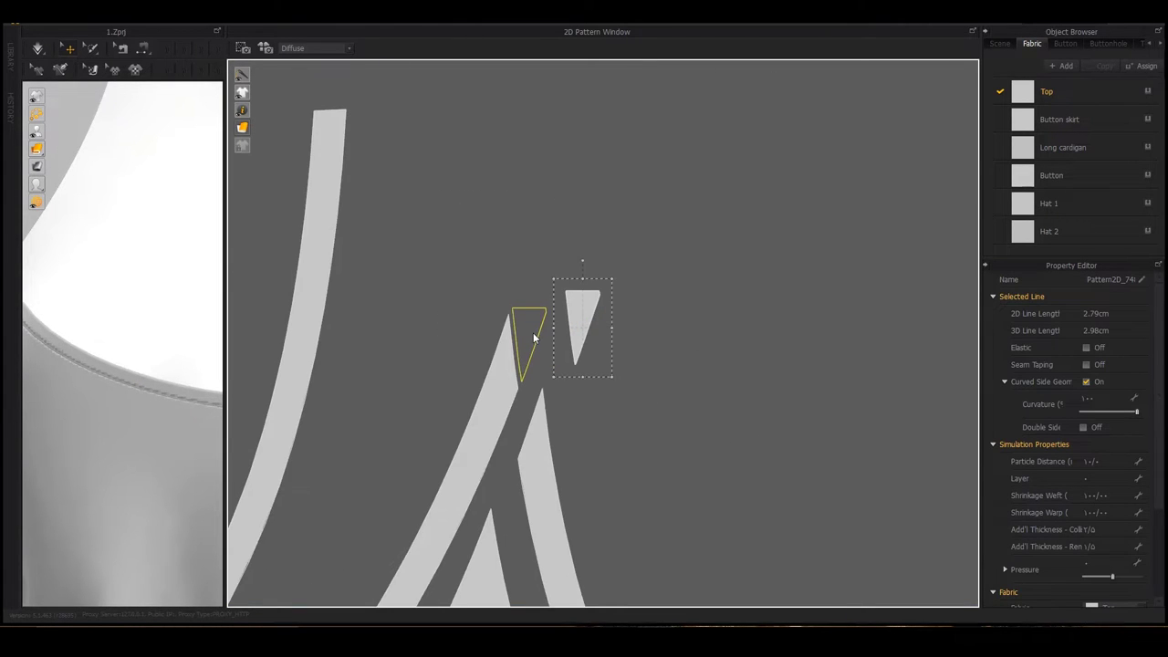
left_click_drag(533, 334, 533, 335)
scroll(532, 333, "down", 5)
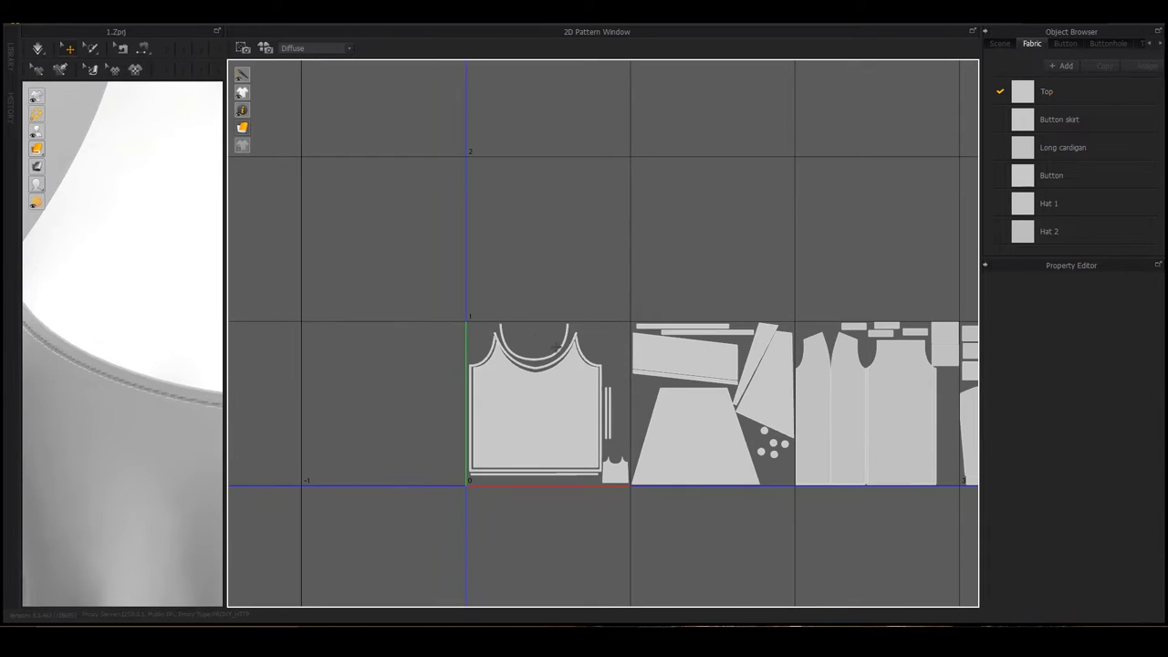
scroll(410, 408, "down", 3)
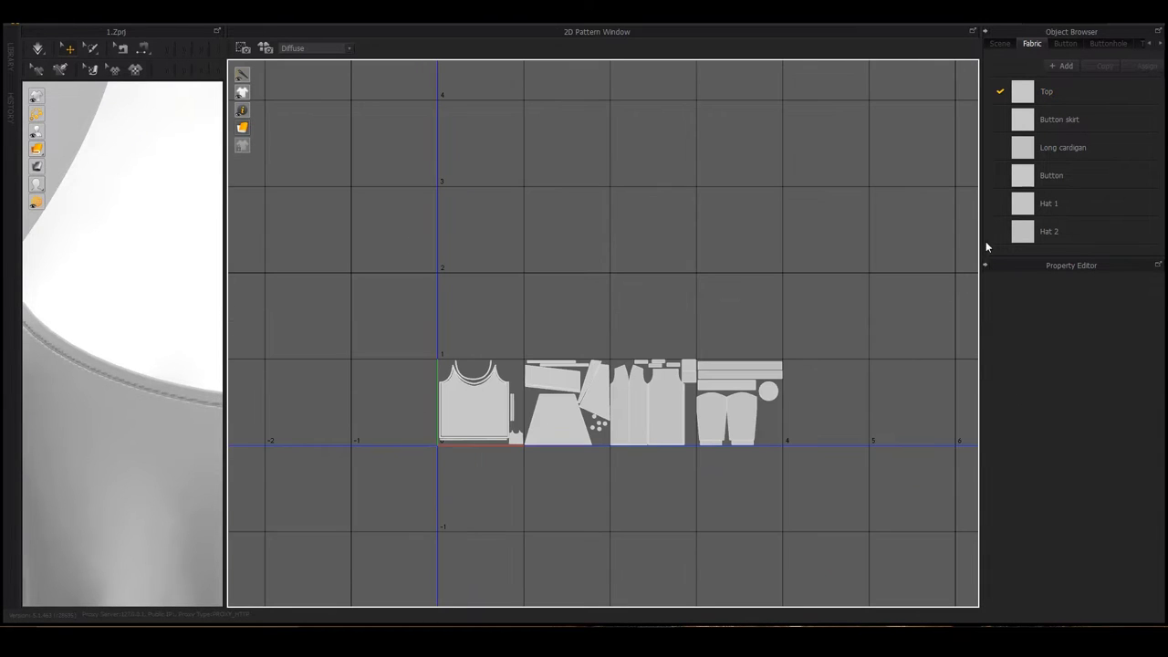
left_click(1064, 33)
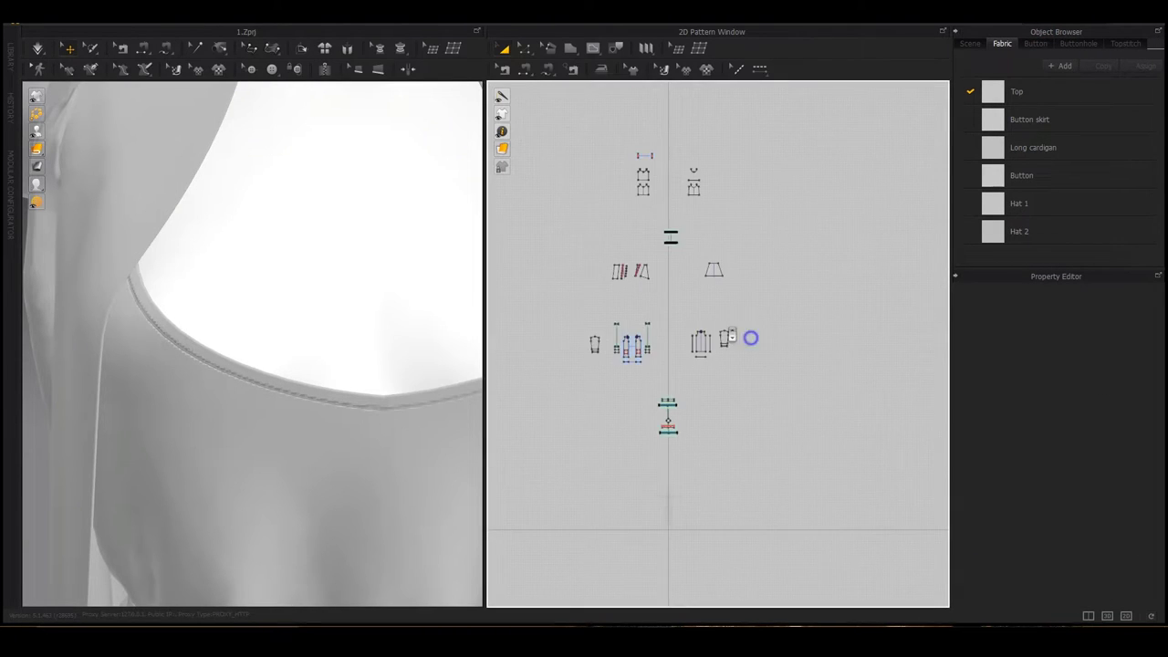
Step: Use File > Save As > Project to save the project as unwarped.Zprj
left_click(37, 48)
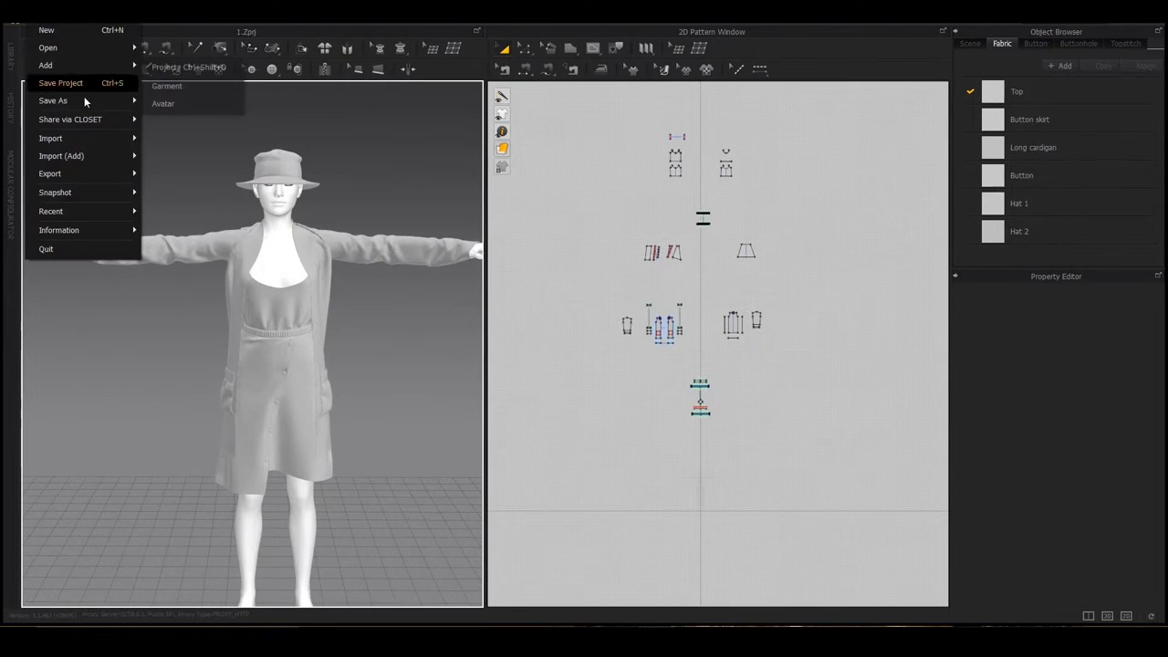
left_click(192, 104)
type("unwarped")
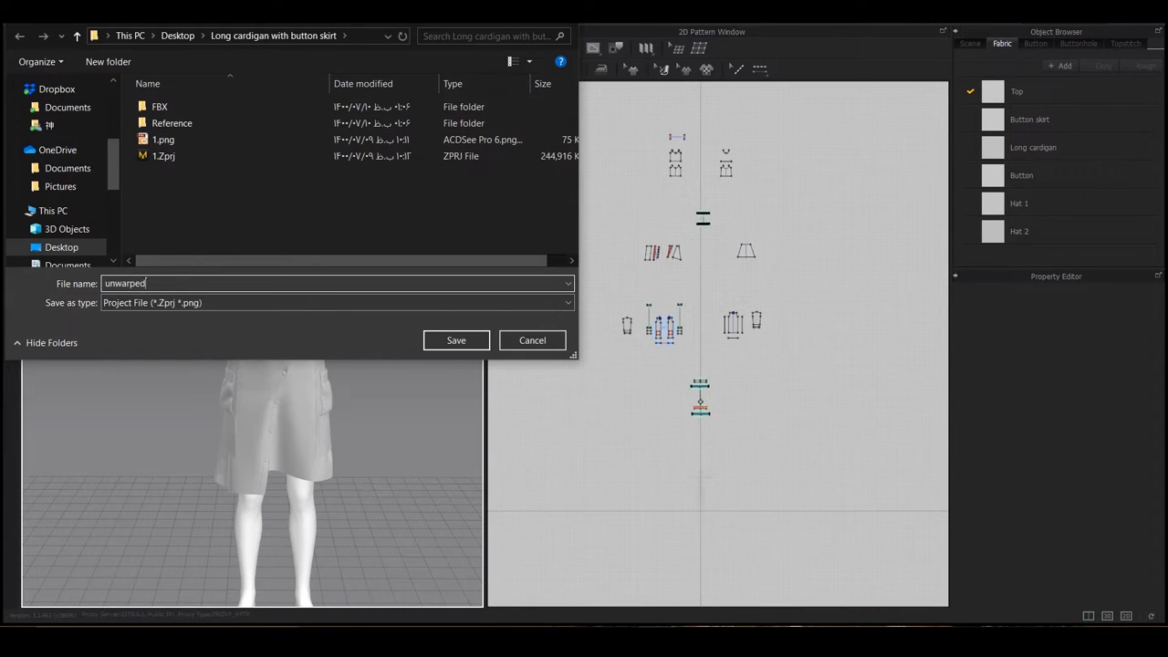
key("Return")
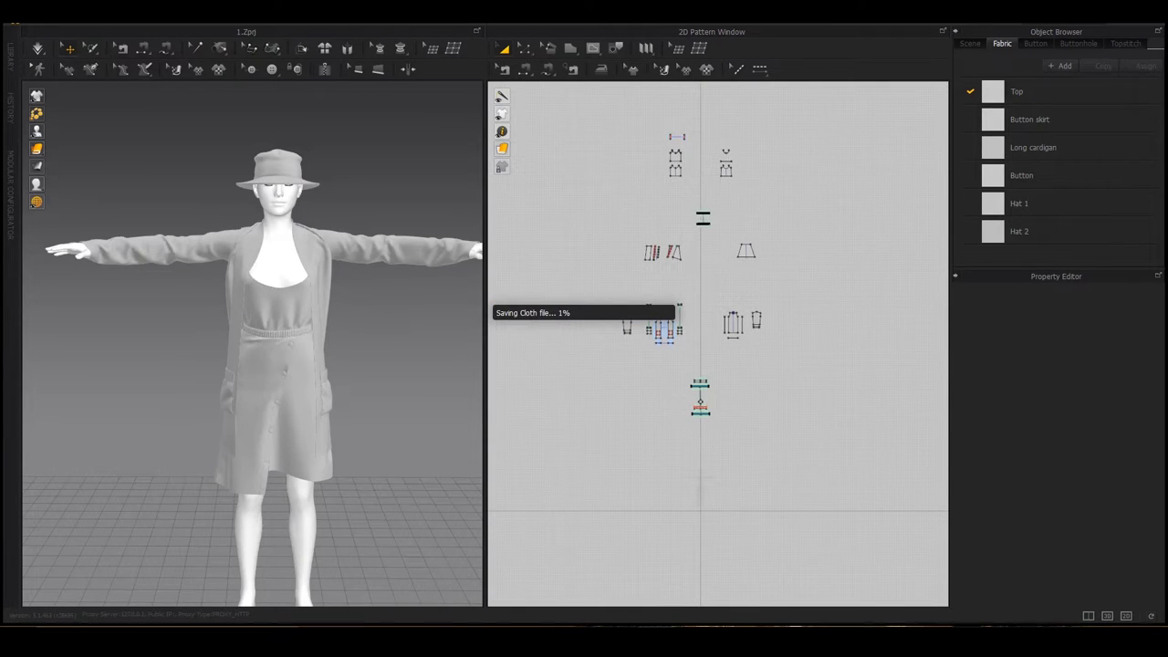
right_click_drag(331, 276, 306, 264)
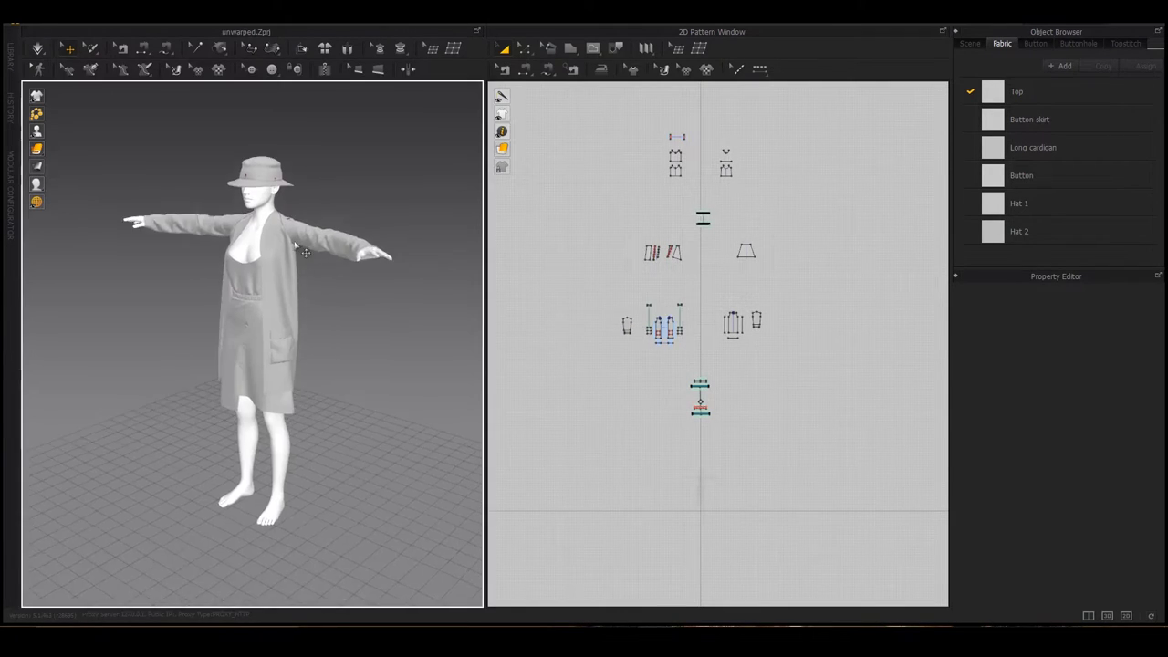
middle_click_drag(306, 264, 317, 274)
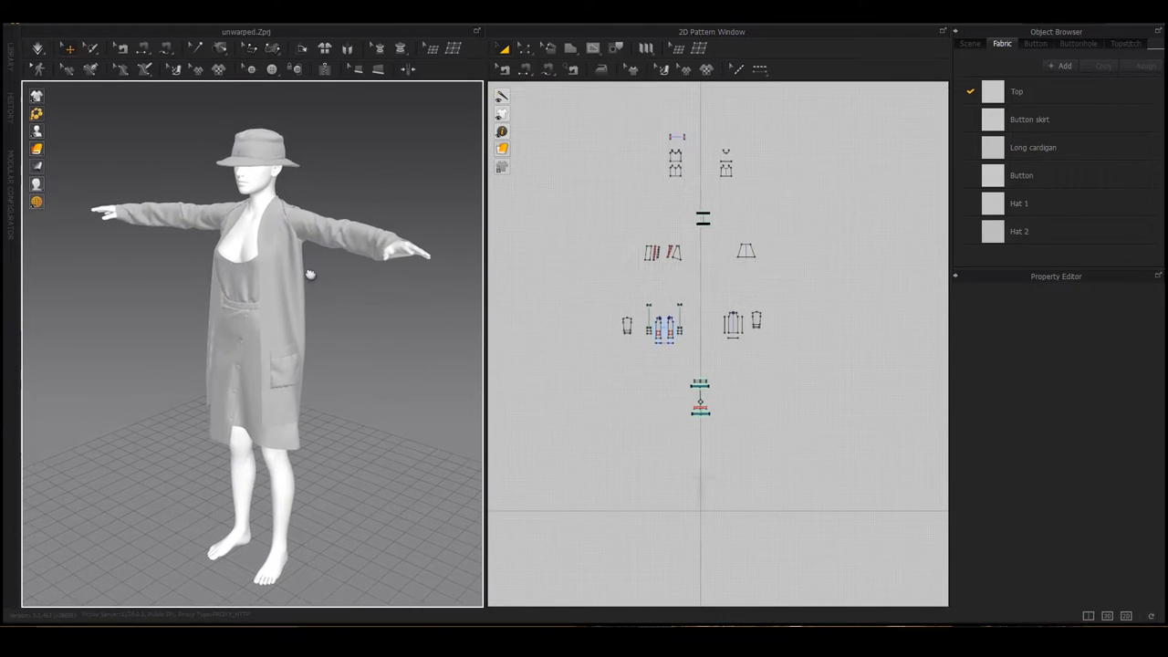
scroll(317, 257, "up", 3)
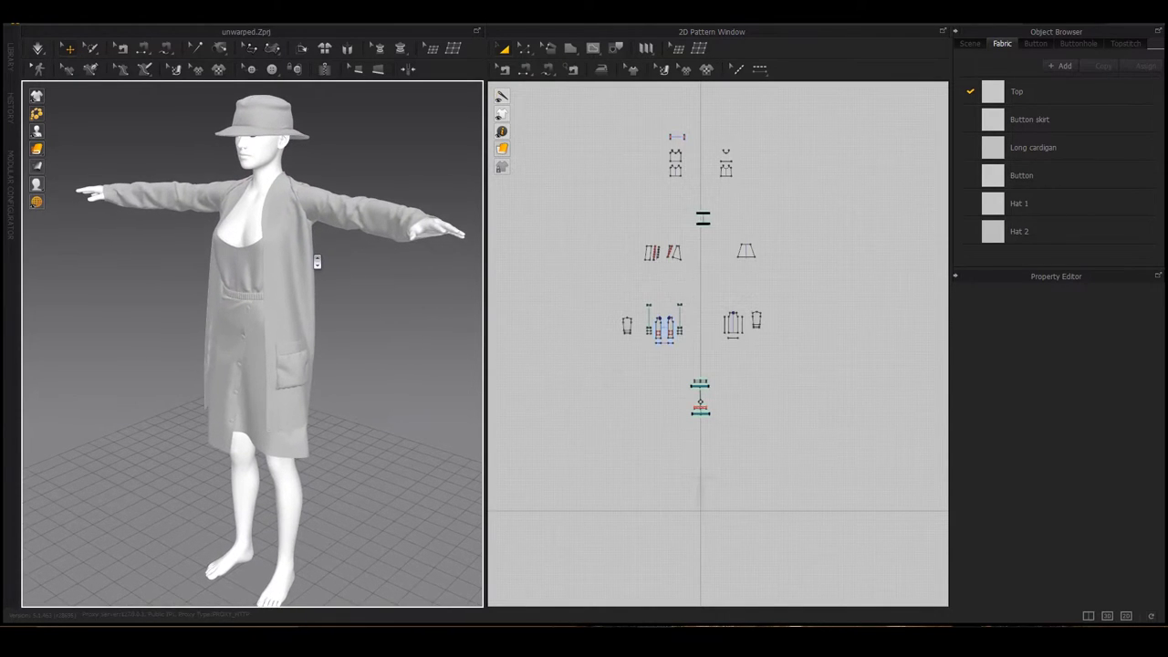
Step: Select all pattern pieces and export the selected garments as OBJ
left_click_drag(580, 98, 743, 401)
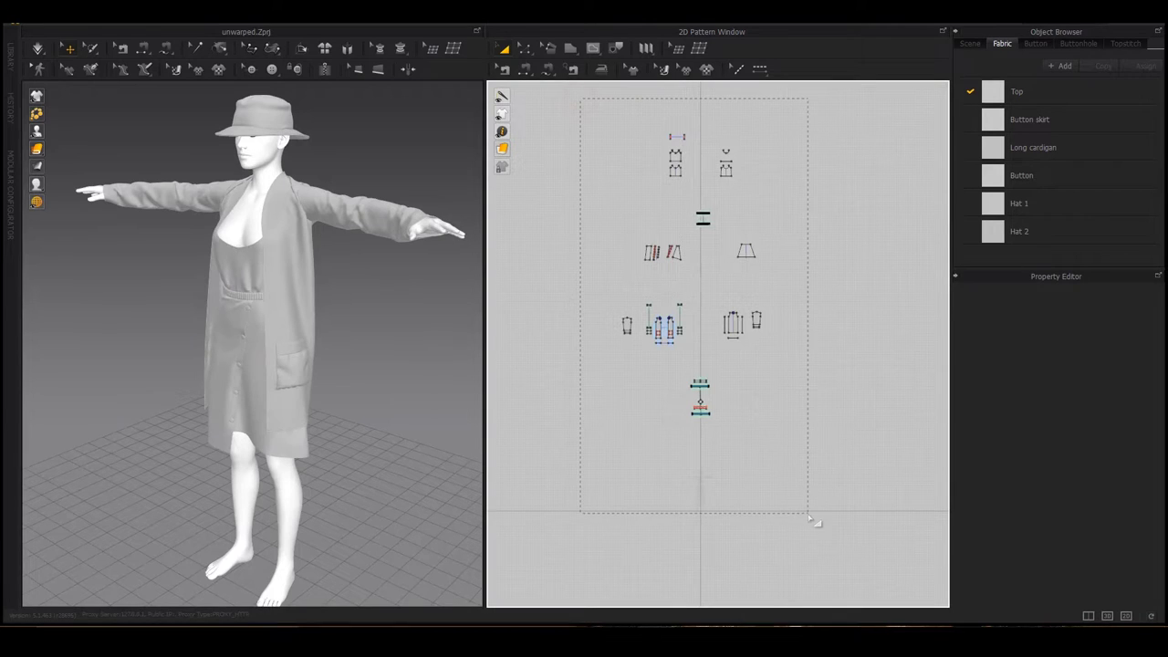
left_click_drag(808, 513, 814, 523)
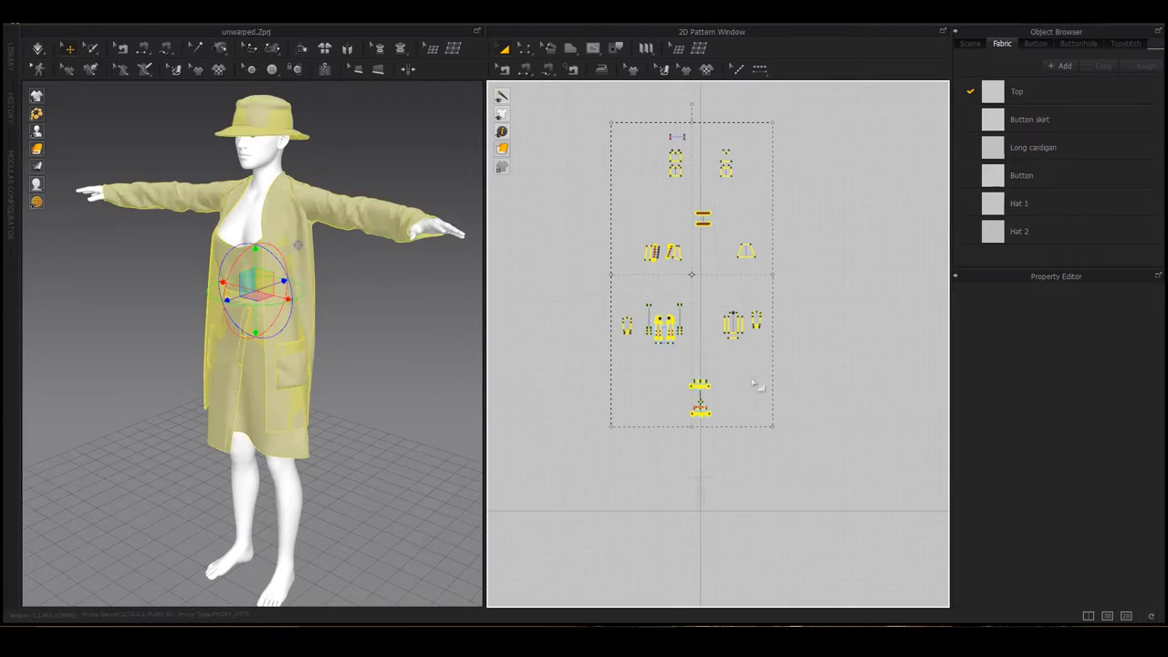
left_click(60, 25)
mouse_move(50, 173)
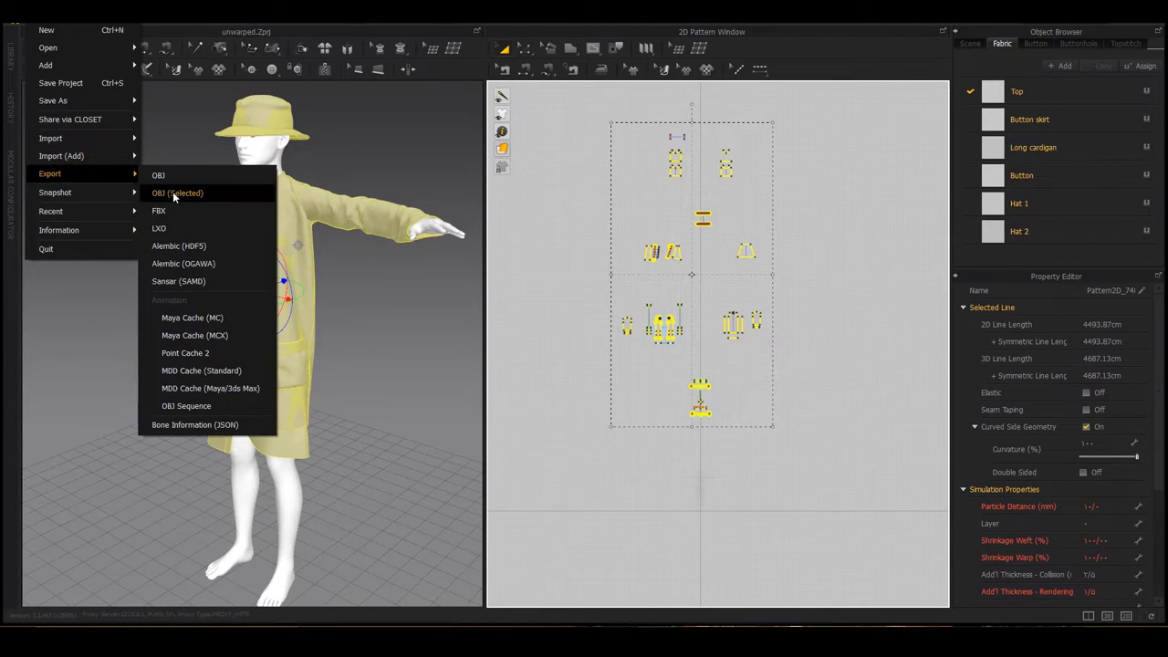
left_click(172, 195)
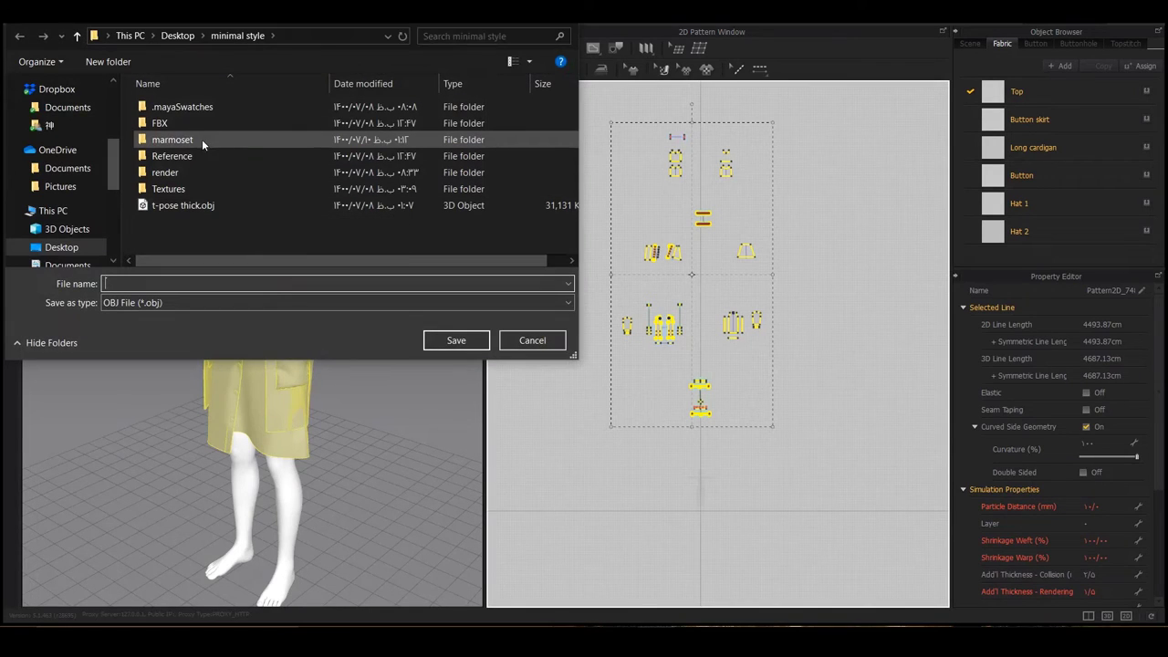
Step: Save the OBJ as 't-pose thick' in Desktop > Long cardigan with button skirt and confirm the export
left_click(179, 34)
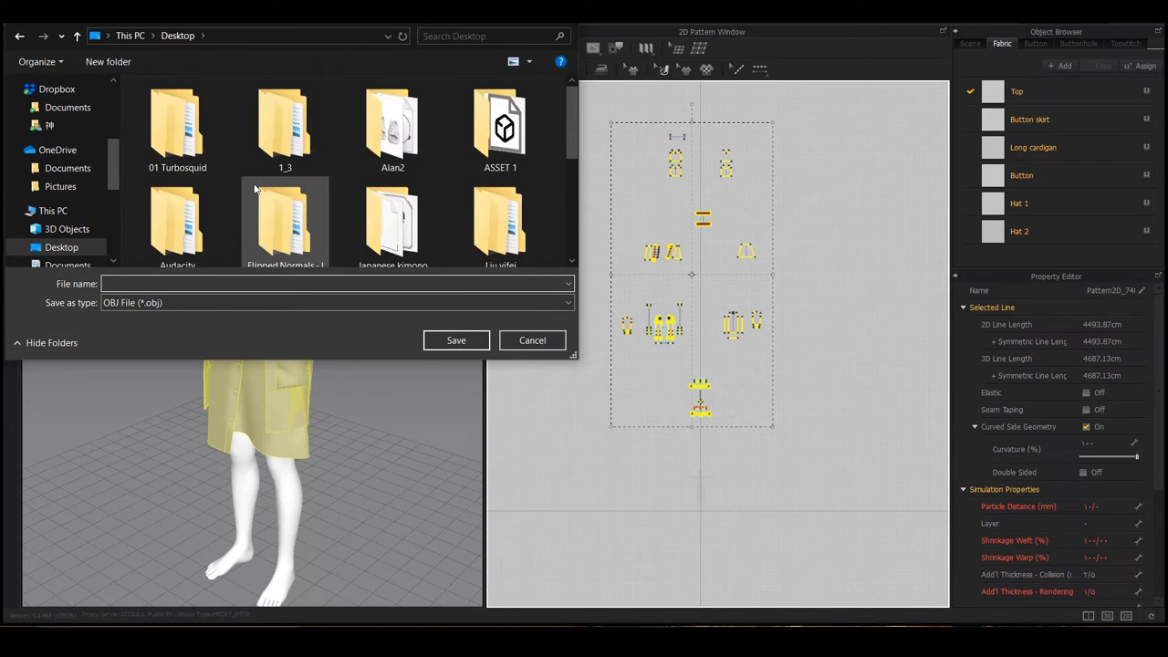
scroll(256, 187, "down", 1)
scroll(229, 196, "down", 2)
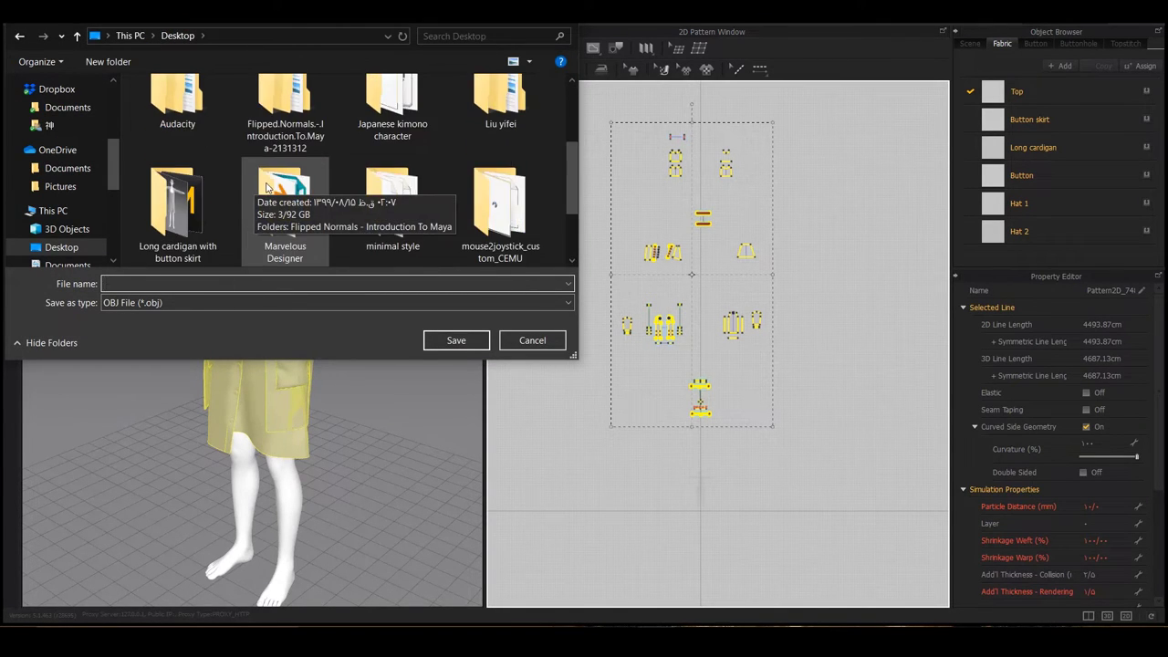
double_click(168, 210)
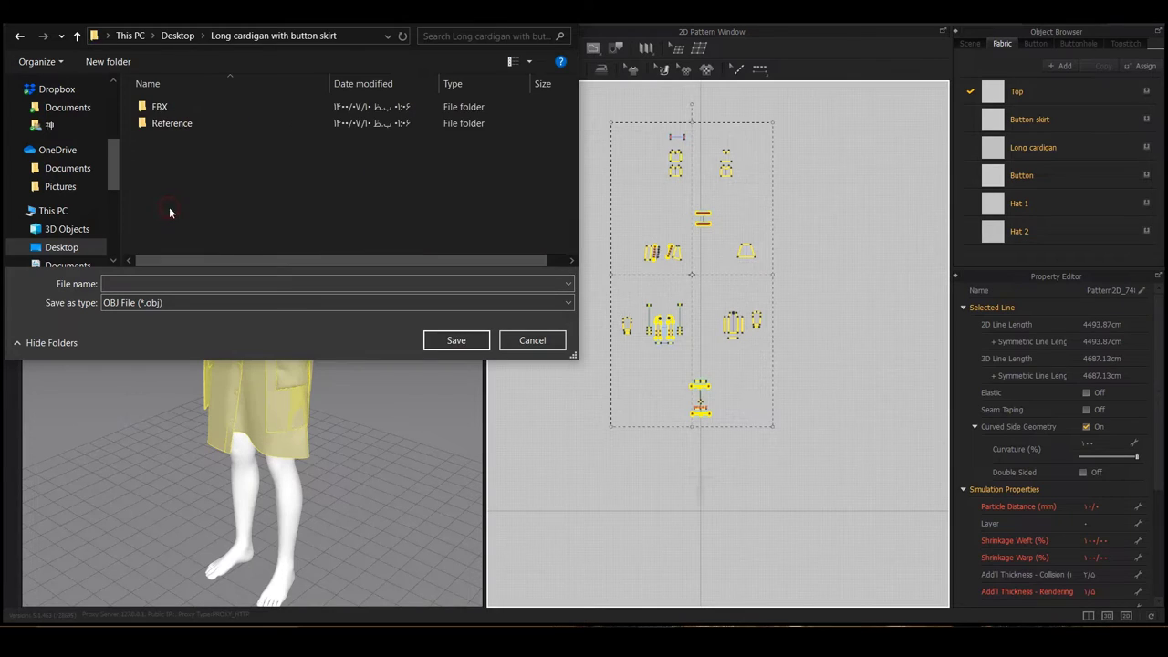
left_click(183, 283)
type("t-pose thick")
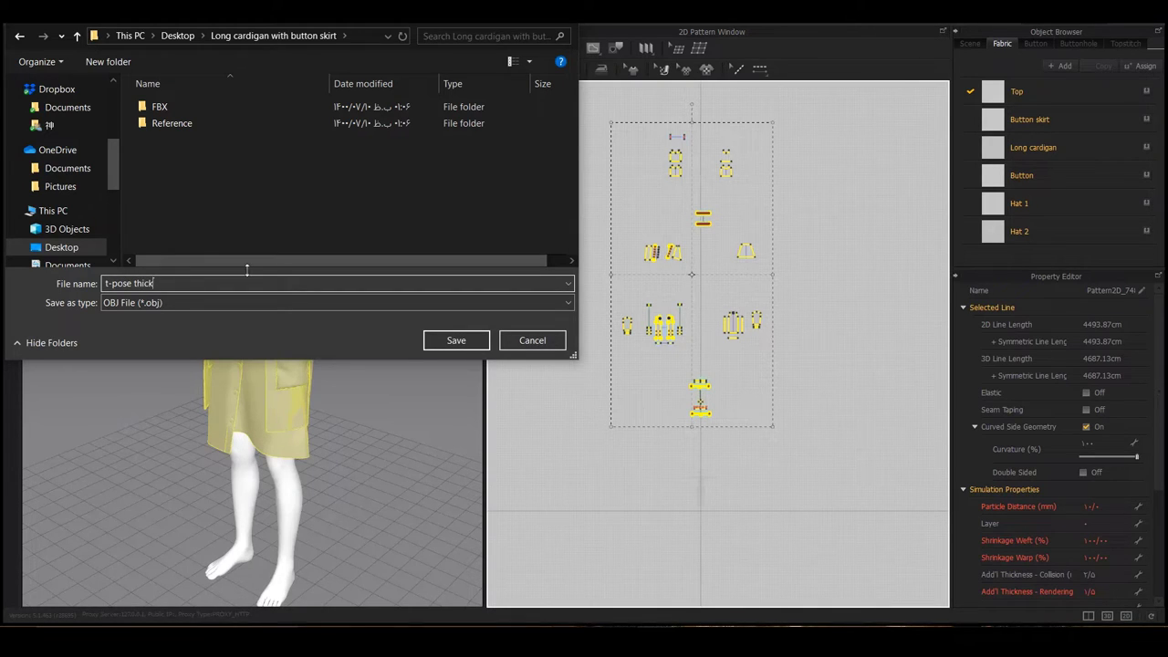
left_click(441, 334)
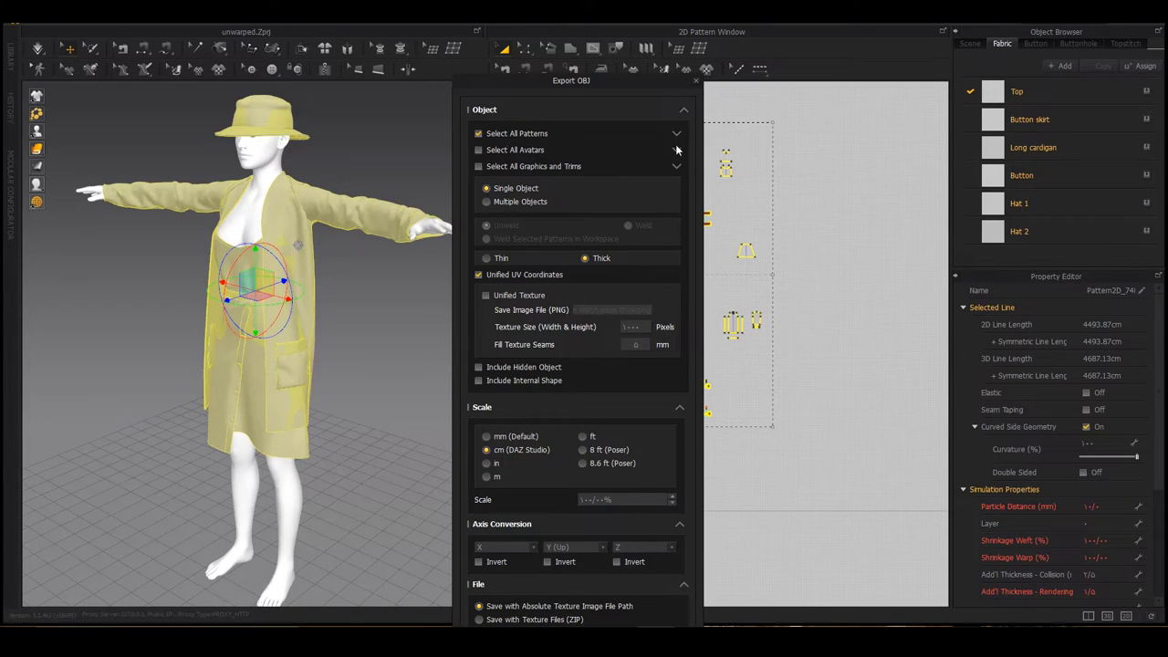
left_click(684, 109)
left_click(612, 421)
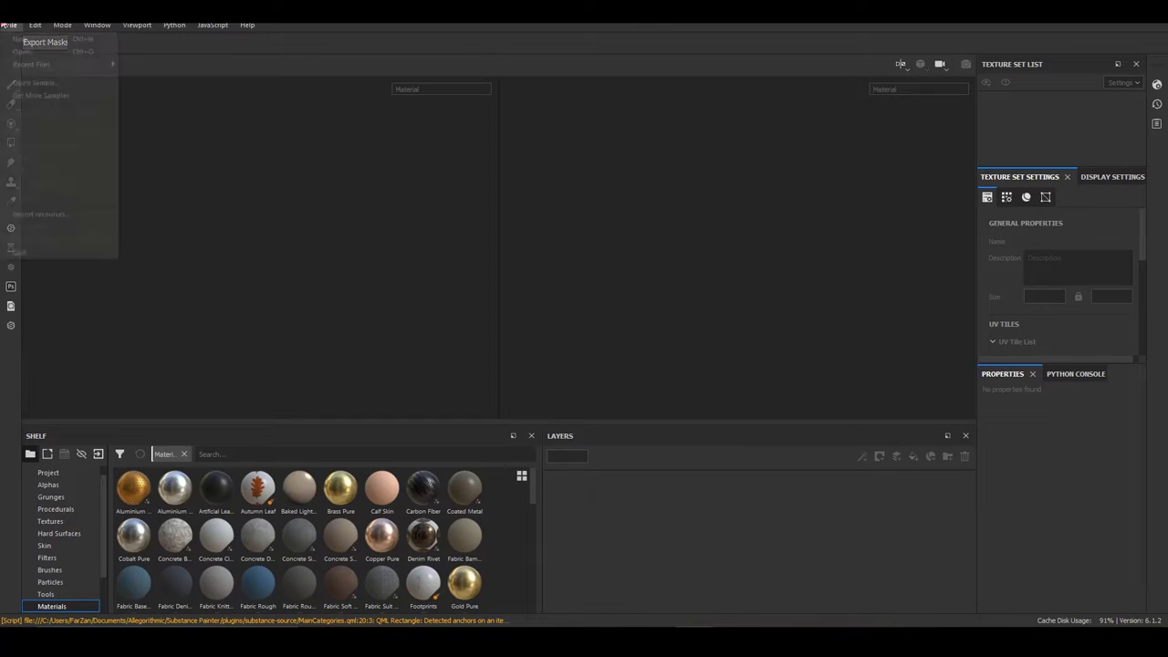
key("ctrl+n")
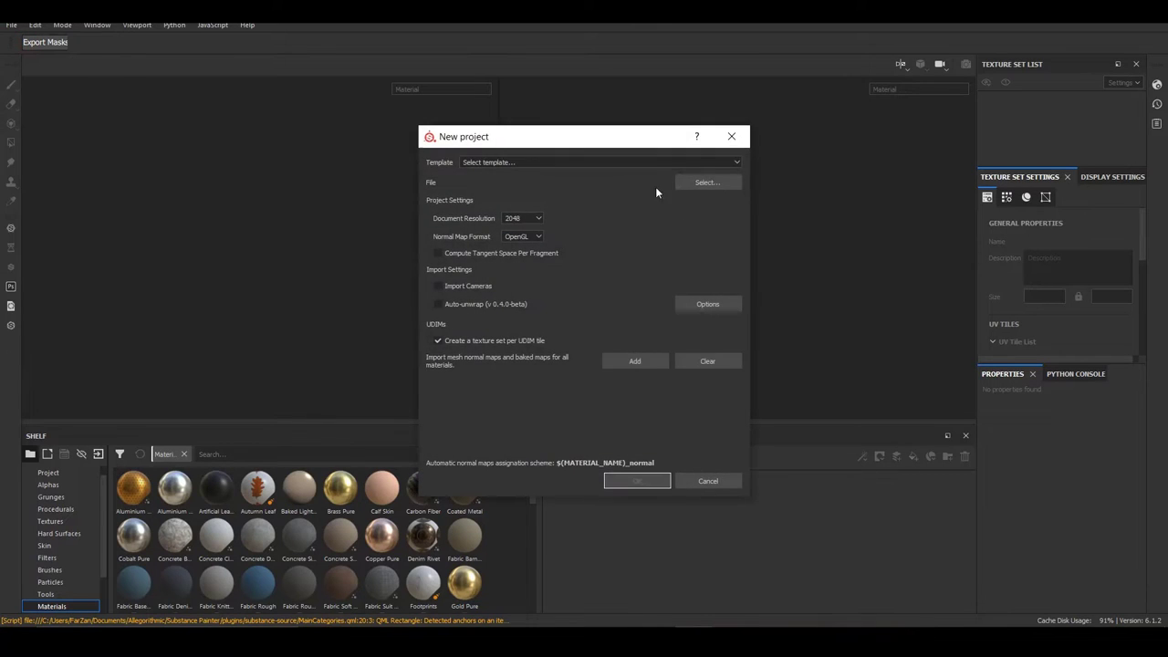
Step: Create a new project with t-pose thick.obj as the mesh, checking the document resolution choices
left_click(702, 182)
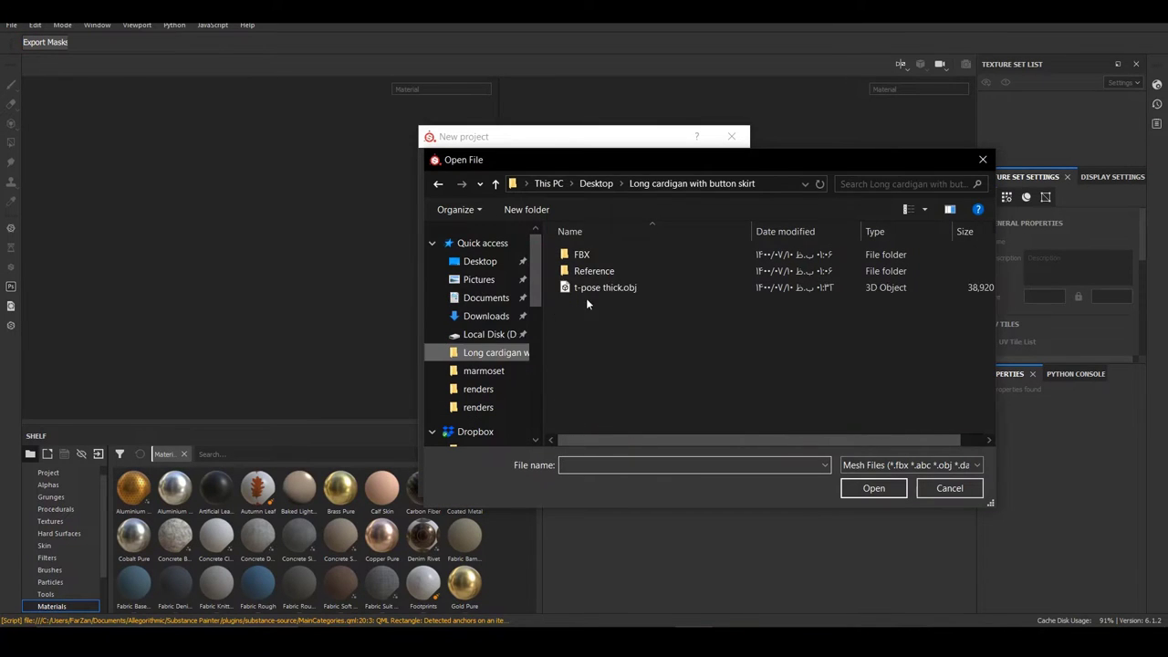
double_click(597, 288)
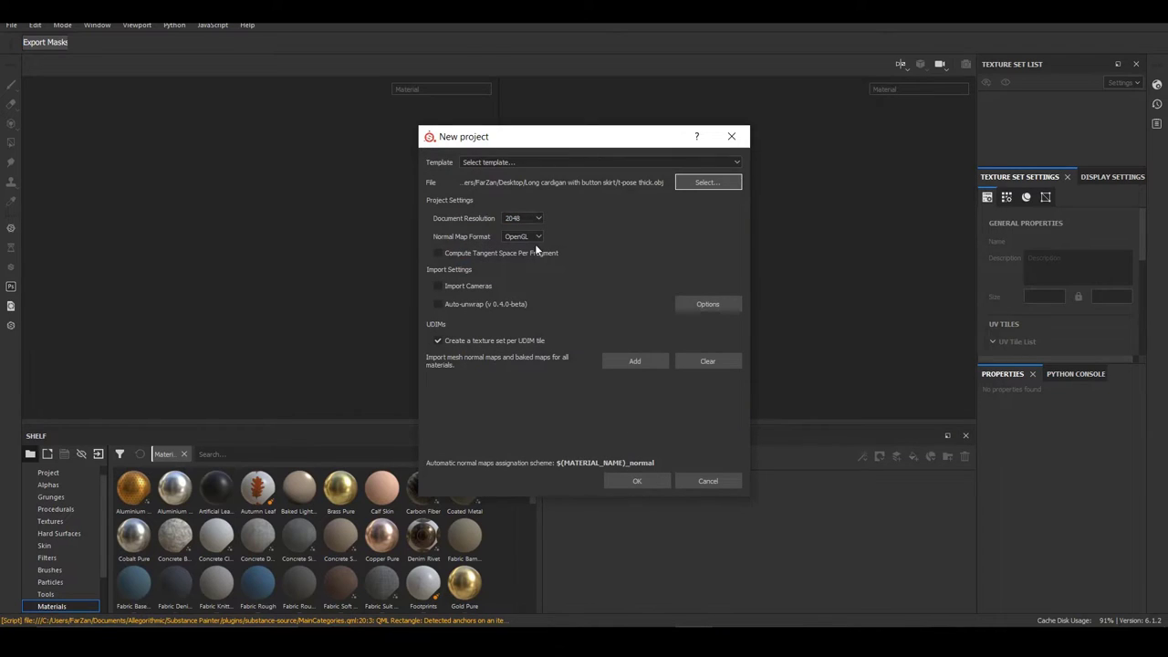
left_click(522, 218)
left_click(637, 482)
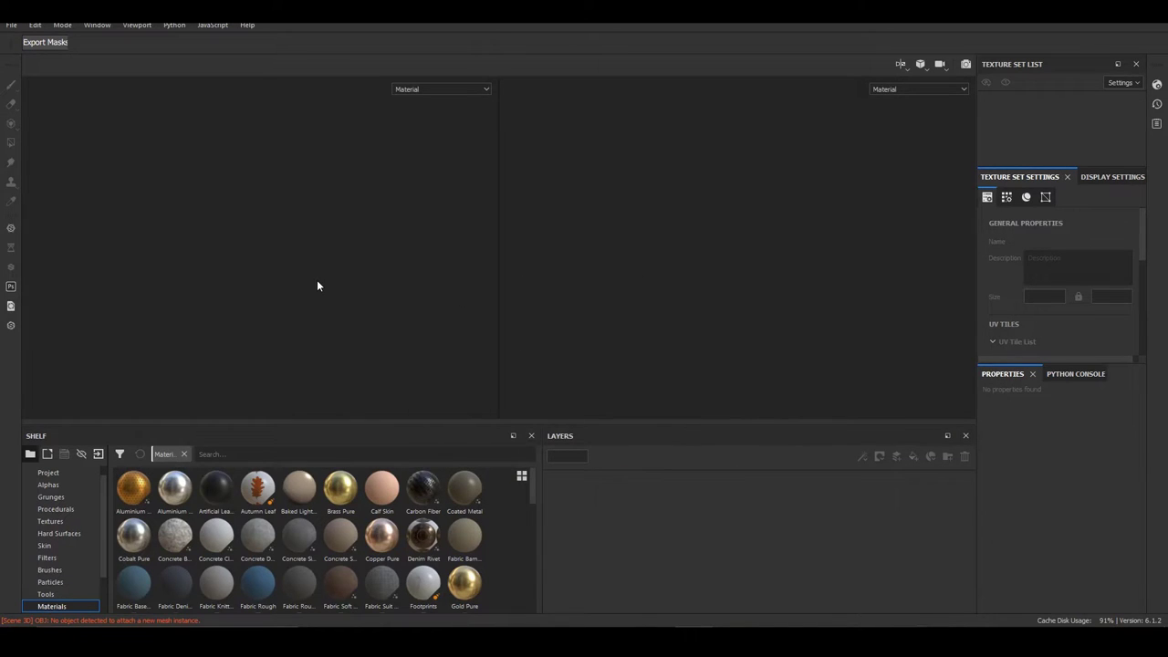
Step: Hide all texture sets, then reveal 1001 top, 1002 skirt, 1004 sleeves and the jacket set in turn
left_click_drag(356, 253, 177, 253, "alt")
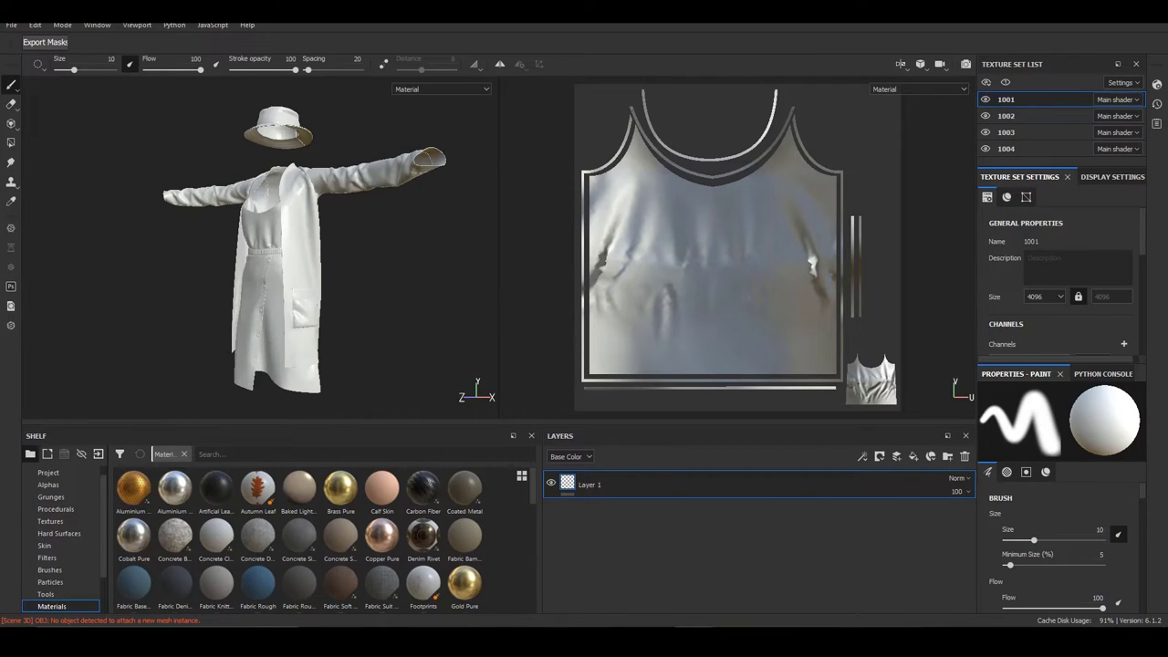
left_click_drag(985, 100, 984, 150)
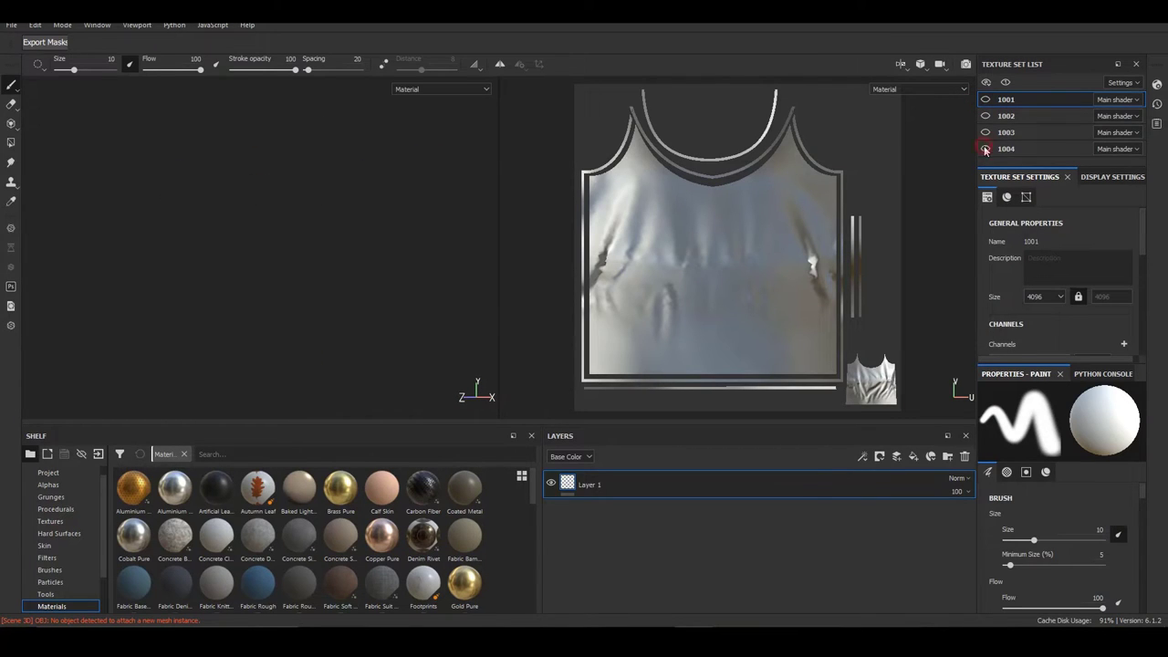
right_click_drag(541, 243, 282, 313, "alt")
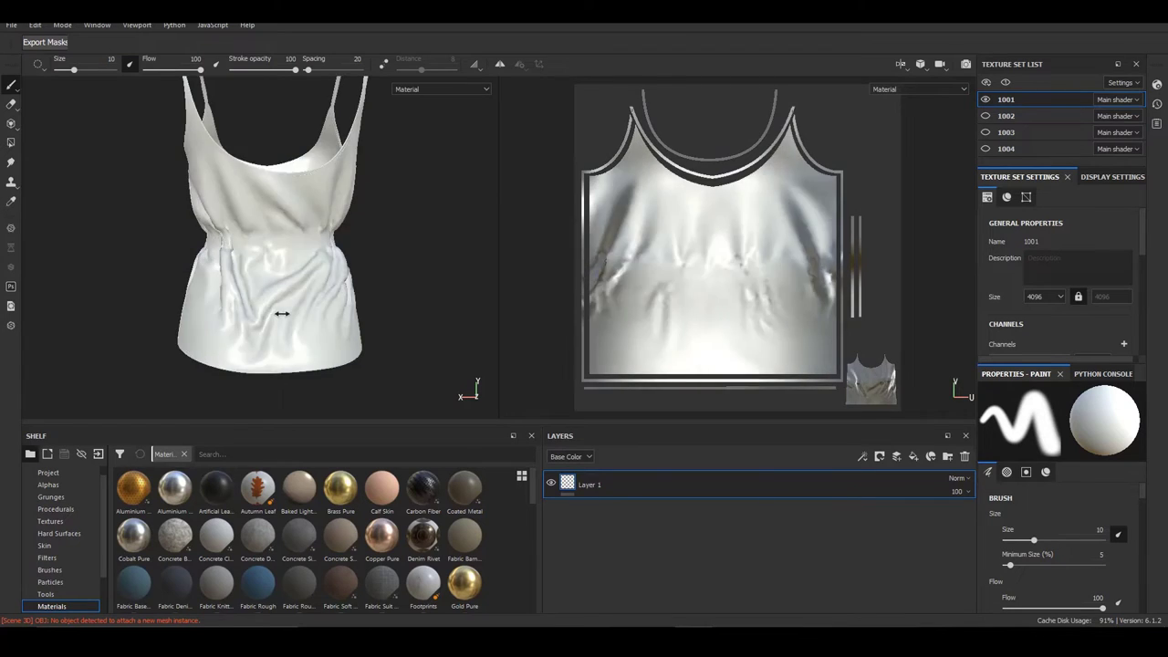
left_click_drag(282, 312, 331, 279, "alt")
right_click_drag(331, 279, 907, 113, "shift")
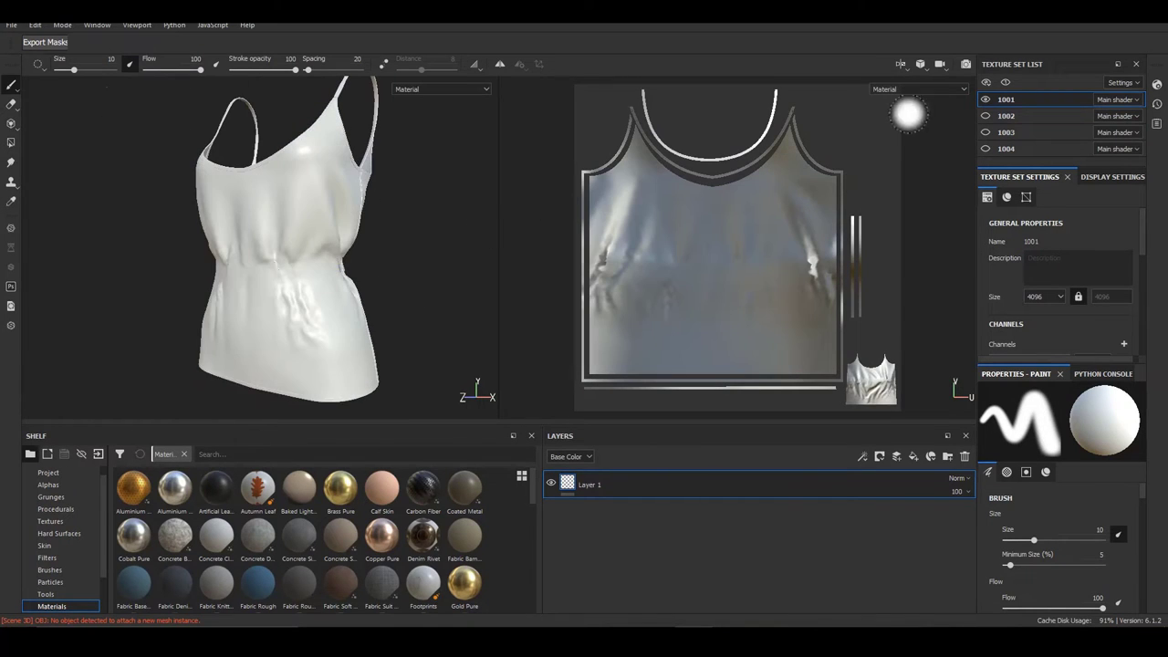
left_click(985, 116)
scroll(290, 295, "up", 5)
middle_click_drag(289, 295, 468, 246)
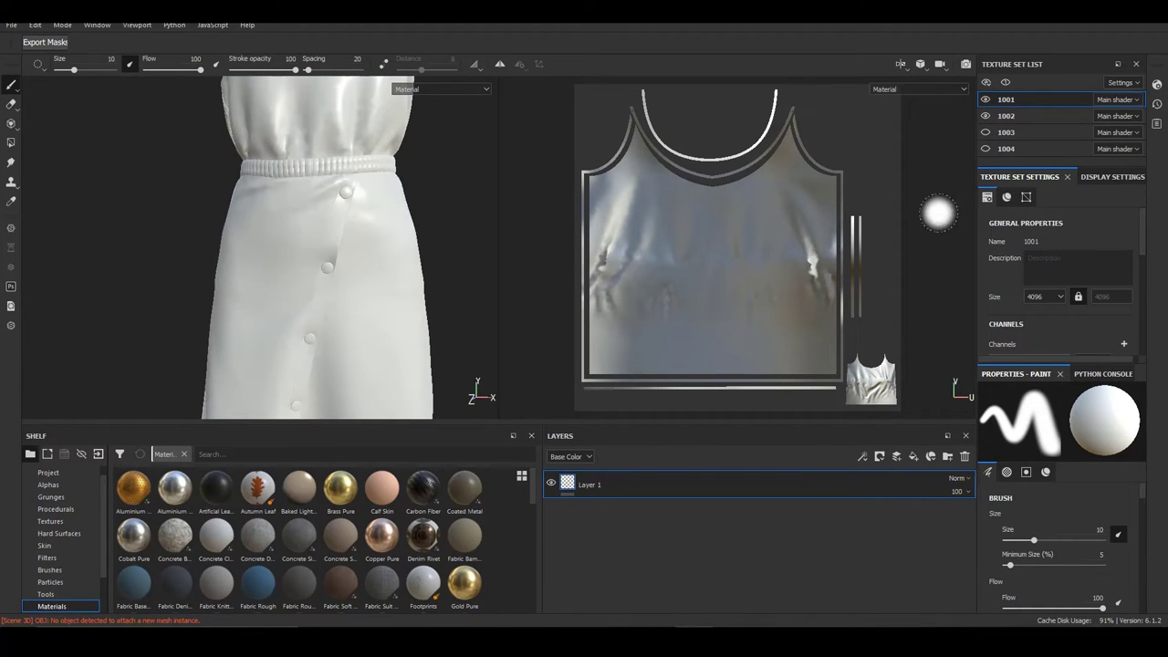
left_click_drag(352, 204, 345, 287, "alt")
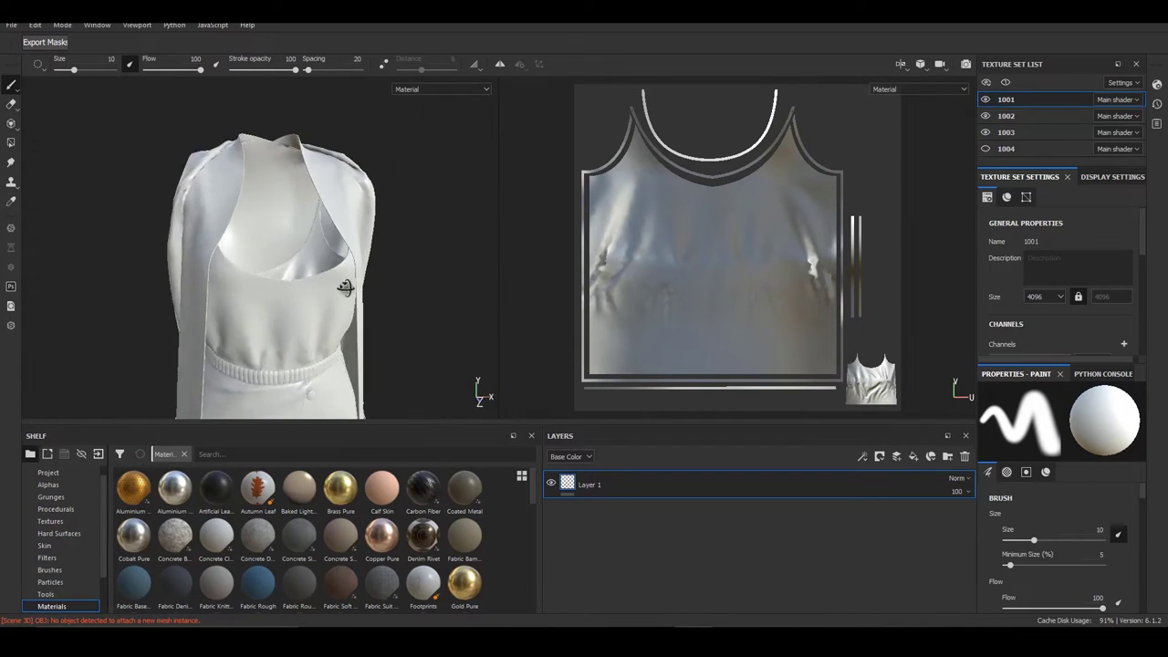
left_click(985, 149)
mouse_move(279, 221)
left_mouse_down("alt")
mouse_move(310, 149)
mouse_move(273, 169)
left_mouse_up("alt")
scroll(310, 148, "down", 3)
left_click(1043, 116)
left_click(1014, 100)
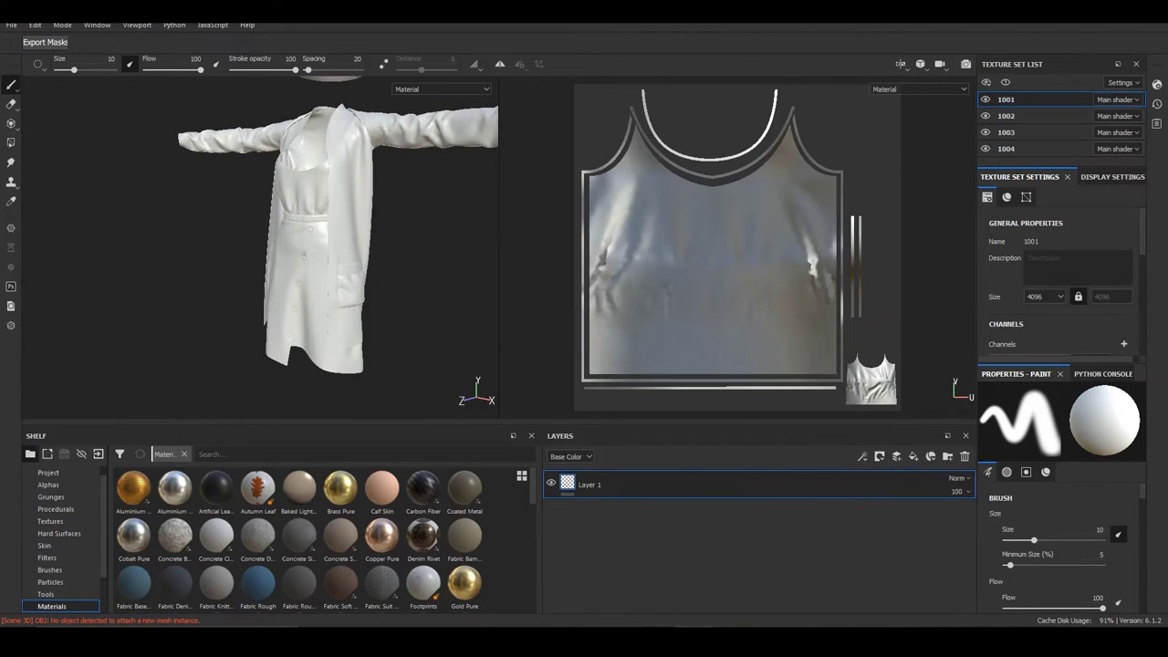
Step: Glance at the outfit reference photo, close it, and return to a front view
key("alt+Tab")
scroll(931, 163, "down", 3)
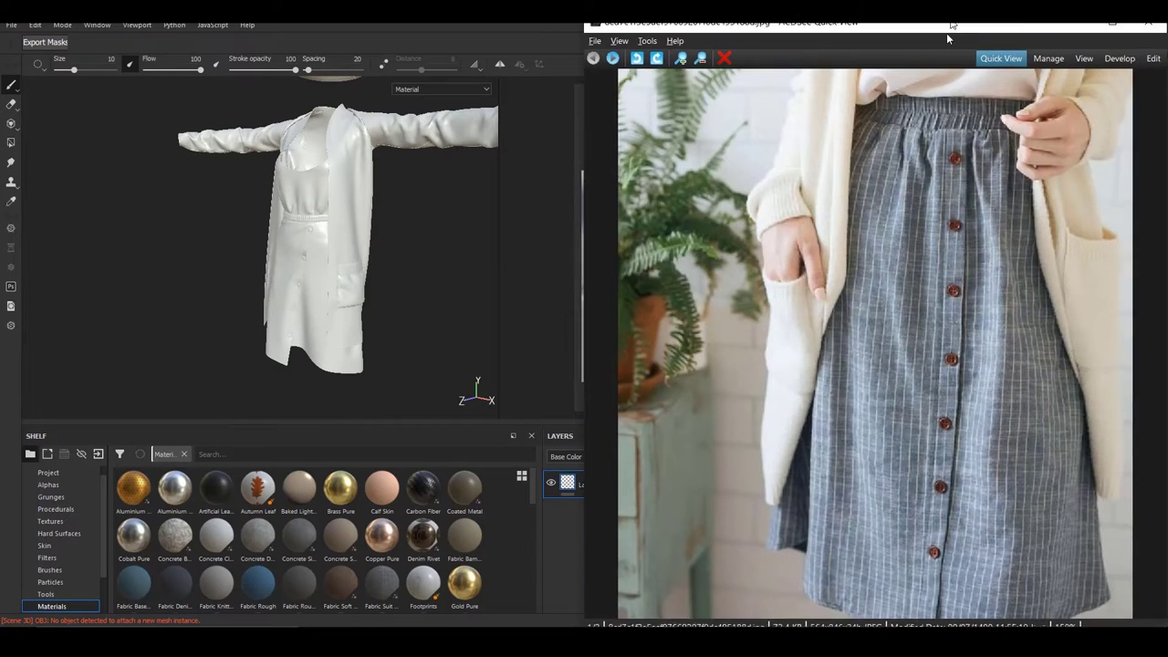
left_click_drag(946, 33, 949, 64)
left_click(957, 62)
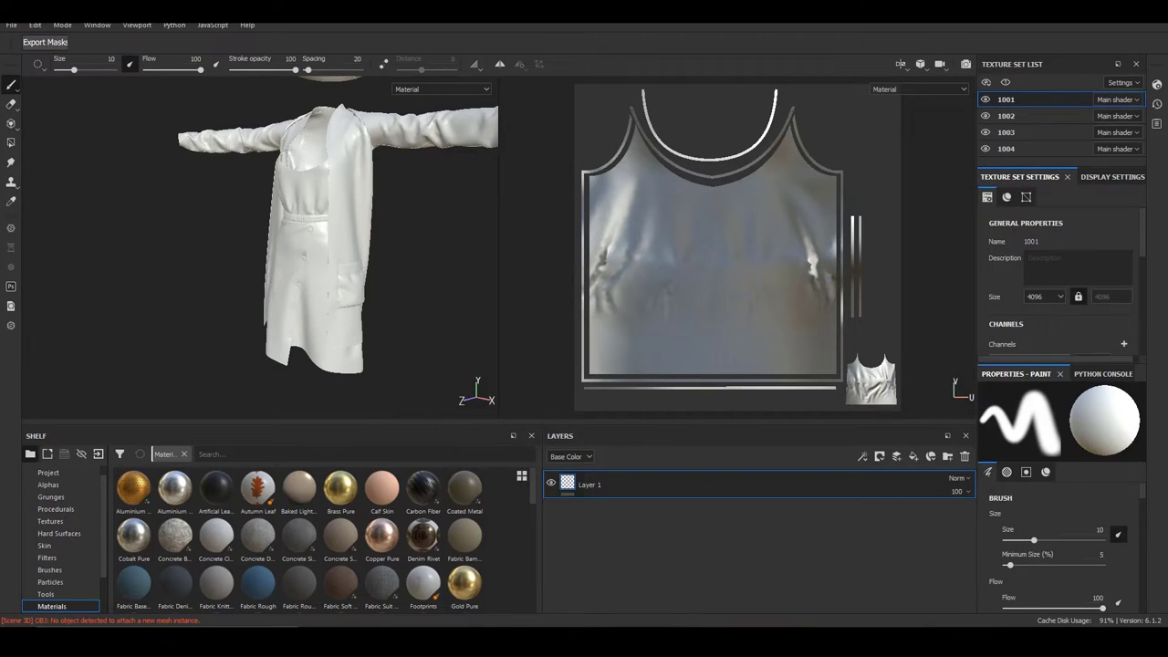
left_click_drag(326, 219, 338, 240, "alt")
scroll(338, 240, "up", 5)
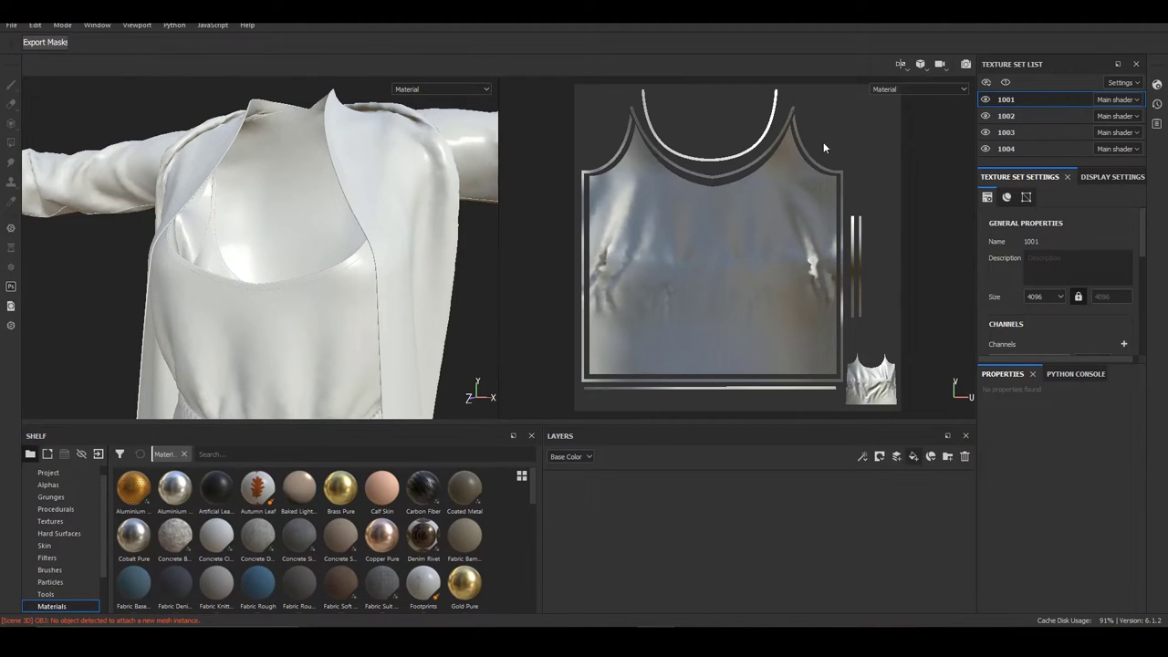
Step: Hide the skirt, jacket and sleeve texture sets so only the top 1001 shows
left_click(985, 132)
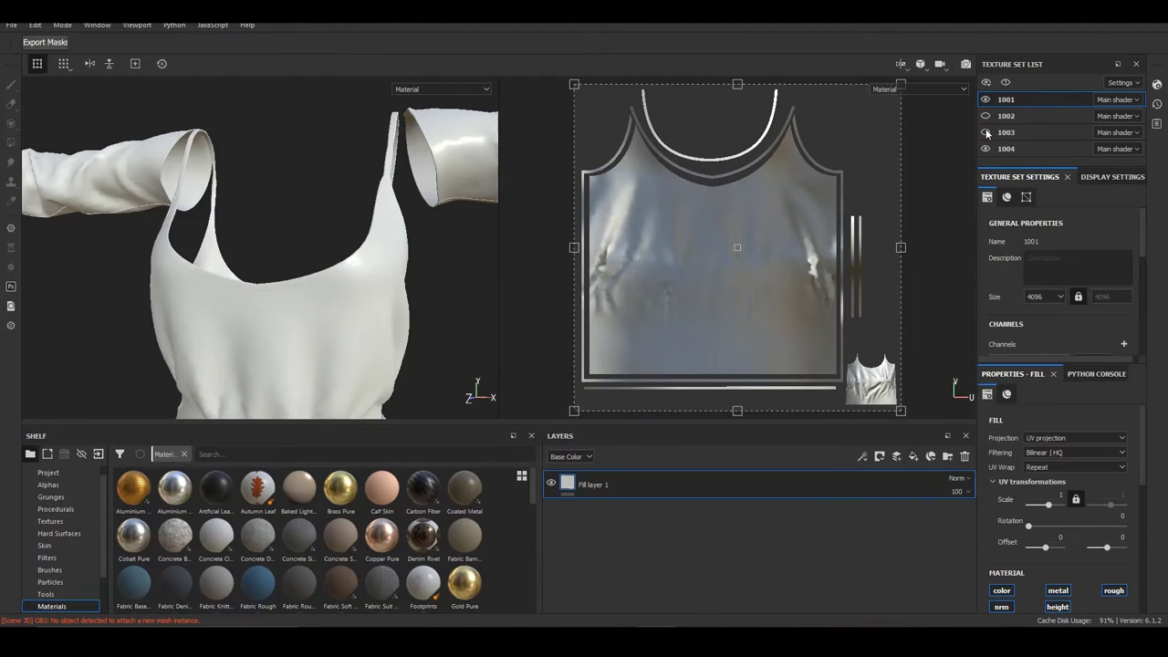
left_click(985, 148)
scroll(334, 326, "up", 5)
mouse_move(334, 325)
left_mouse_down("alt")
mouse_move(314, 236)
mouse_move(289, 286)
mouse_move(388, 253)
mouse_move(365, 281)
mouse_move(370, 353)
mouse_move(395, 313)
left_mouse_up("alt")
scroll(1049, 511, "down", 2)
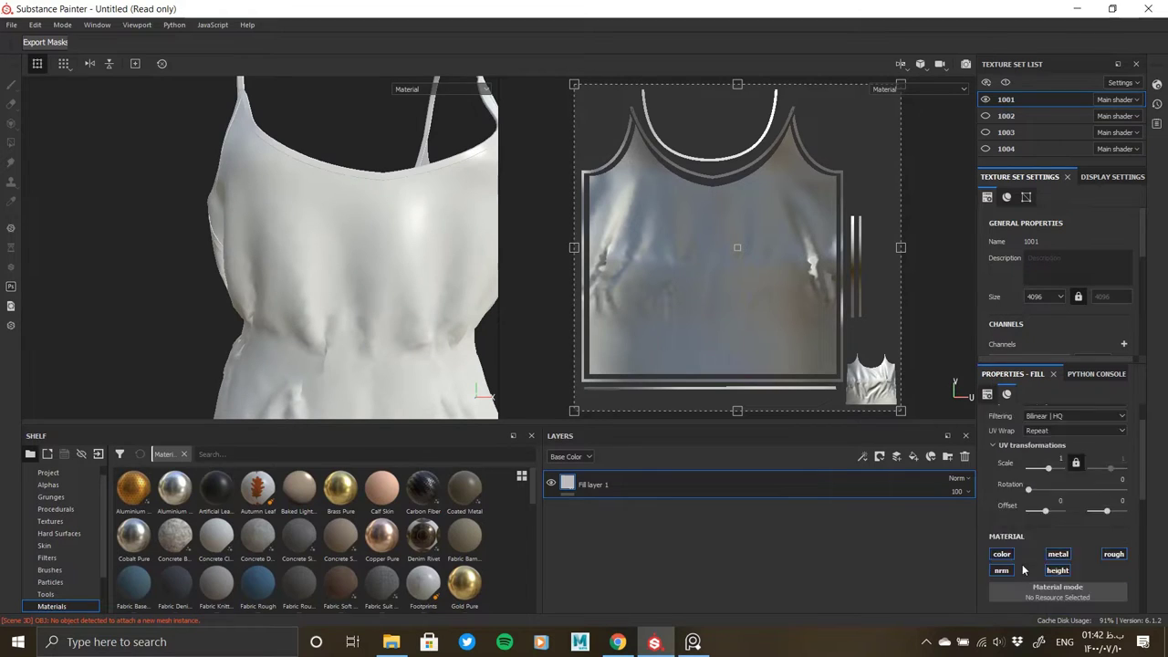
scroll(1049, 511, "down", 2)
Step: Set the fill layer's base colour to the shirt's near-white, sampled from the reference photo
left_click(1040, 461)
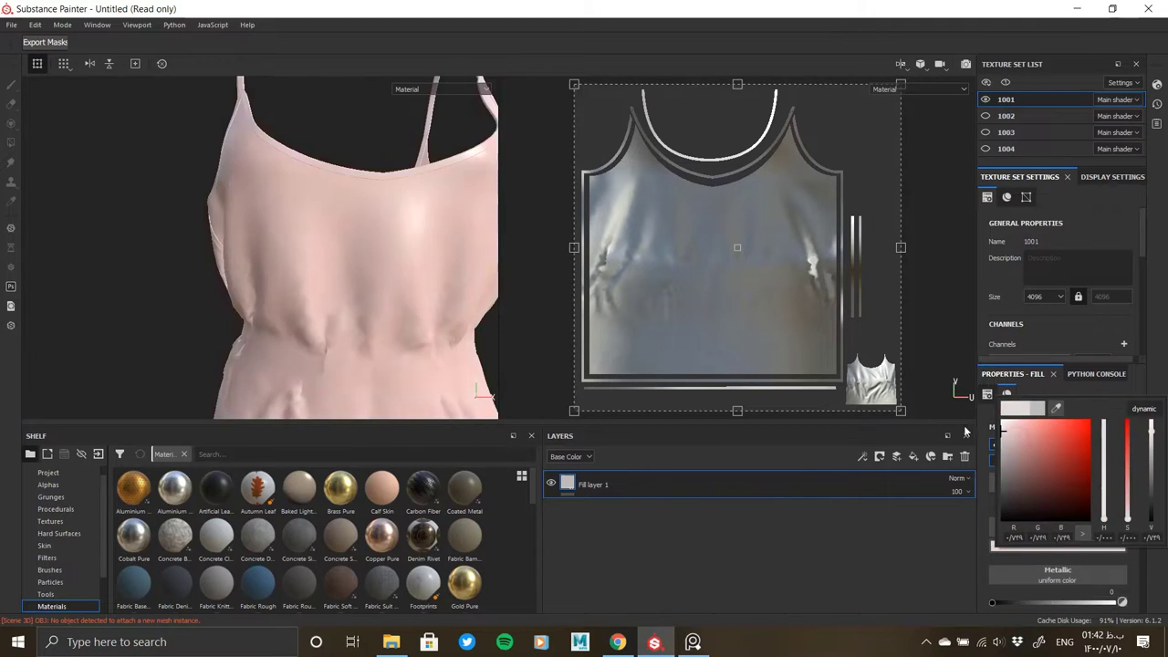
left_click_drag(1020, 439, 1002, 432)
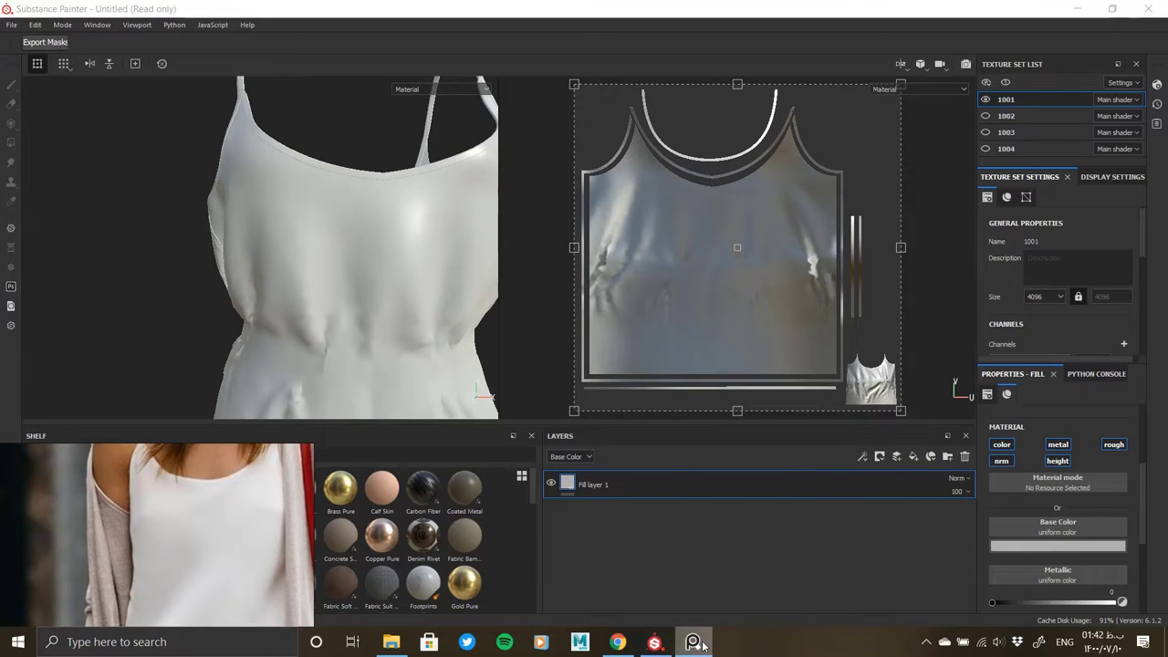
mouse_move(692, 641)
left_click(734, 610)
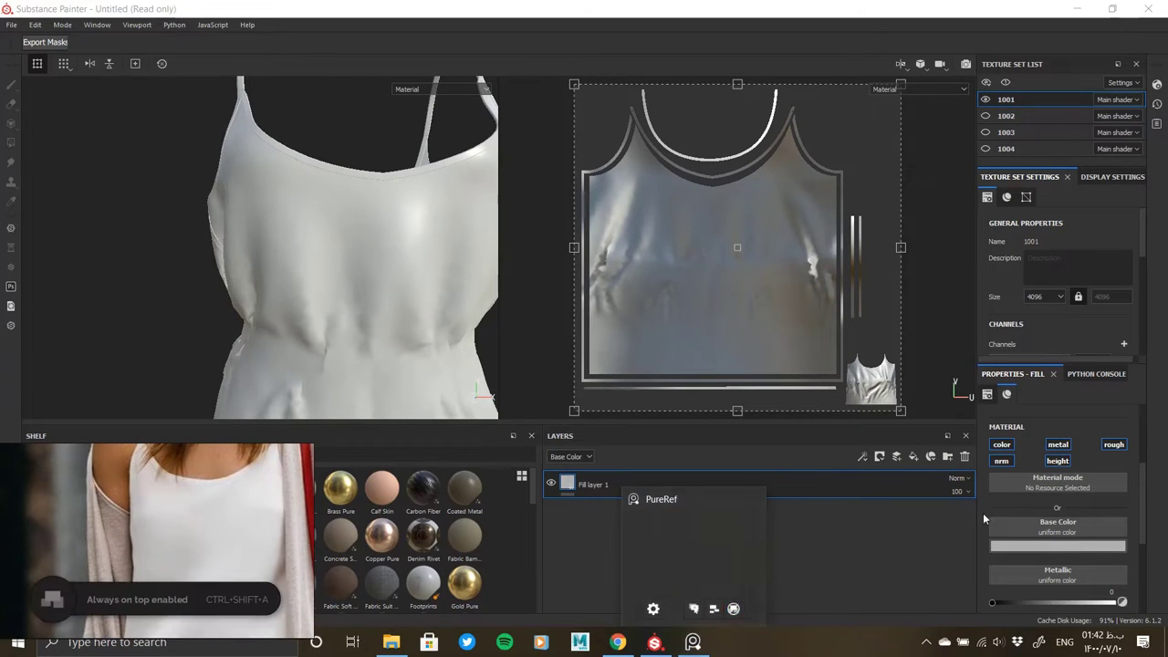
left_click(1049, 538)
left_click(1054, 401)
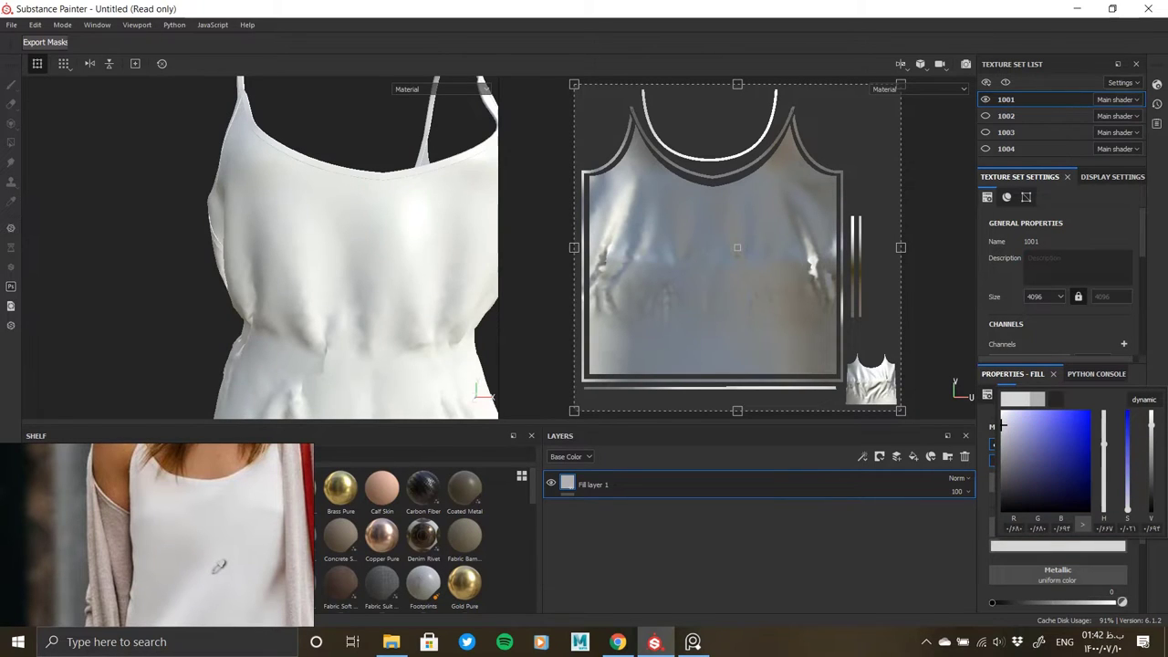
left_click(212, 577)
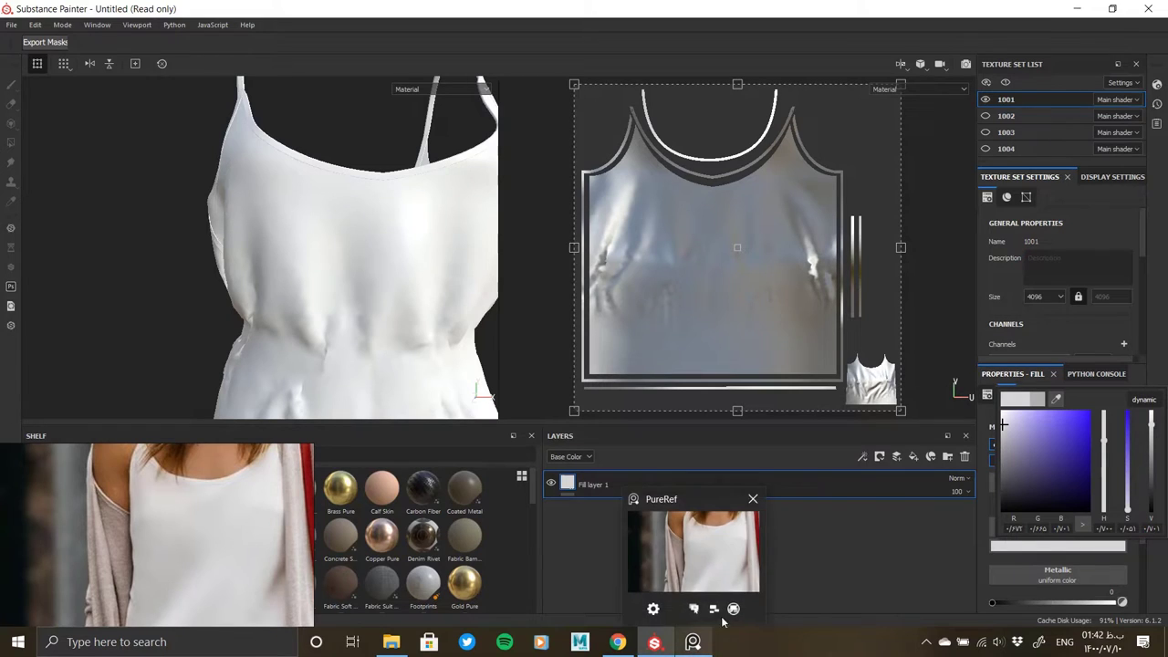
left_click(738, 607)
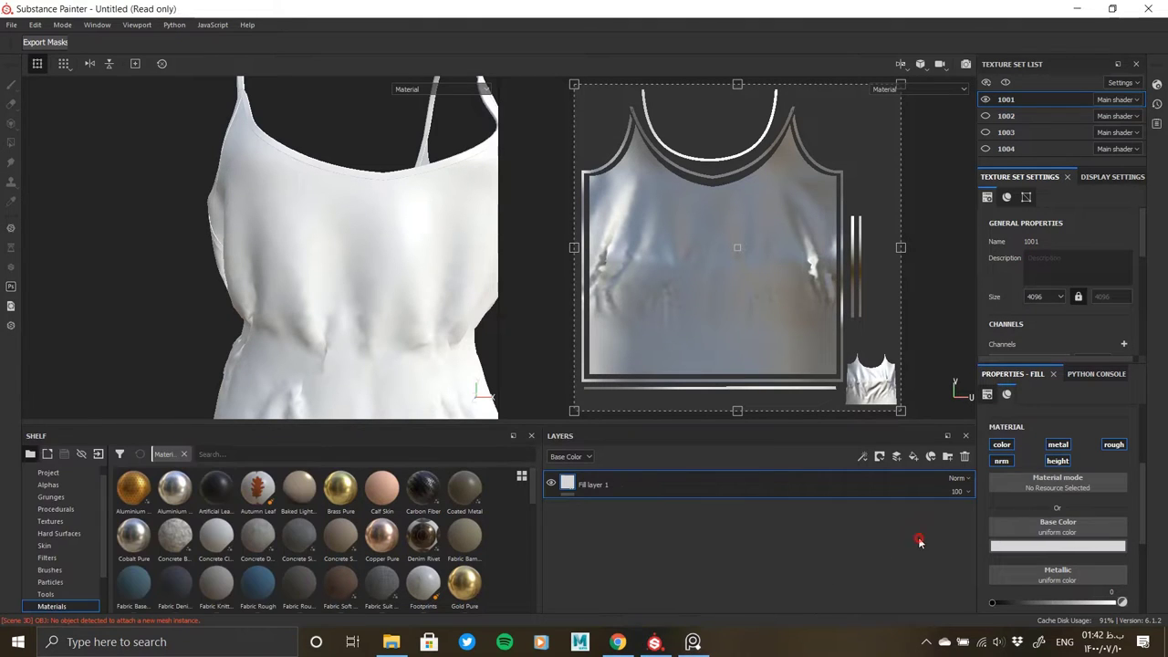
left_click(1016, 545)
Step: Raise the top's roughness to 1, then bring it down to about 0.79
left_click(339, 371)
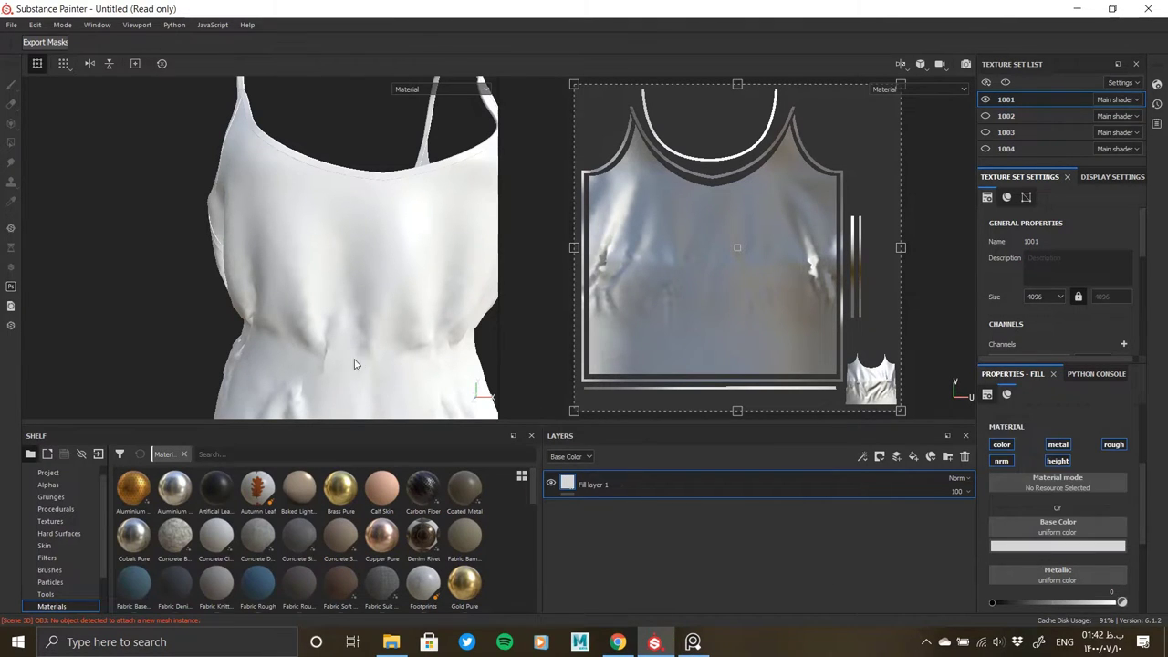
mouse_move(354, 356)
left_mouse_down("alt")
mouse_move(235, 319)
mouse_move(273, 331)
left_mouse_up("alt")
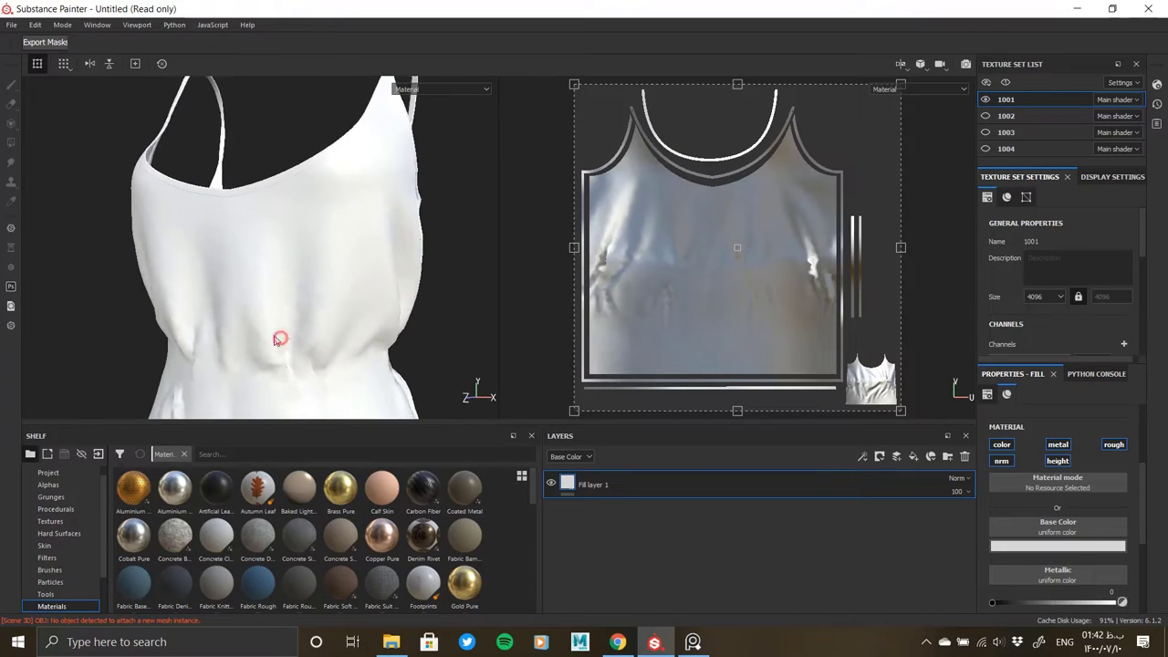
scroll(1067, 568, "down", 2)
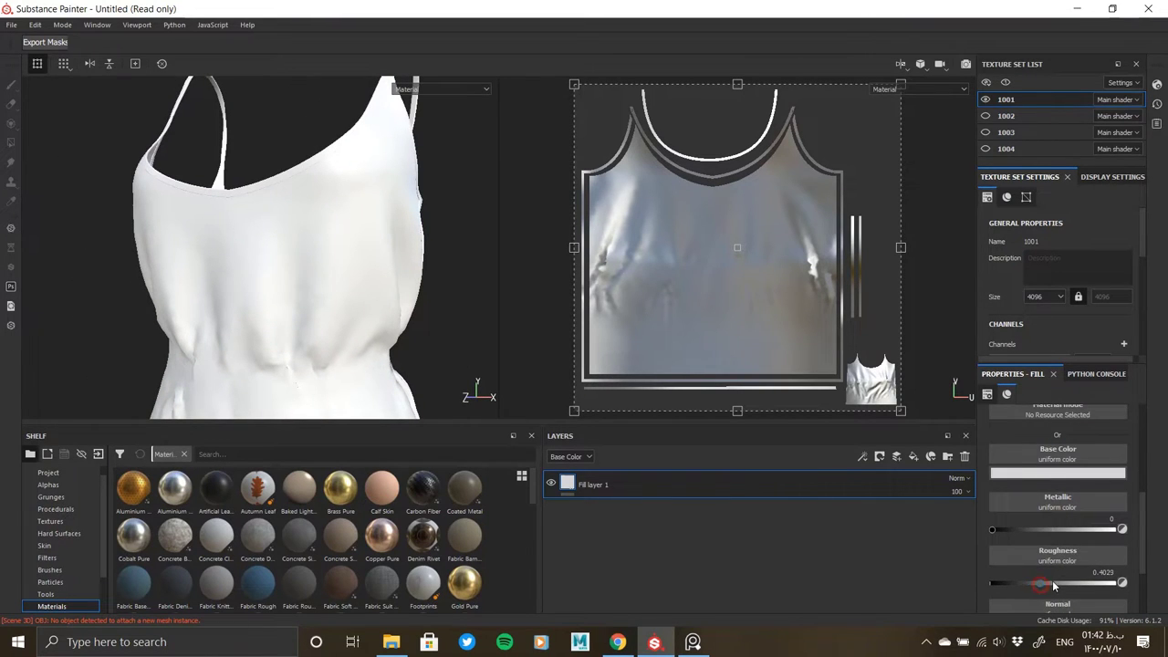
left_click_drag(1054, 585, 1155, 586)
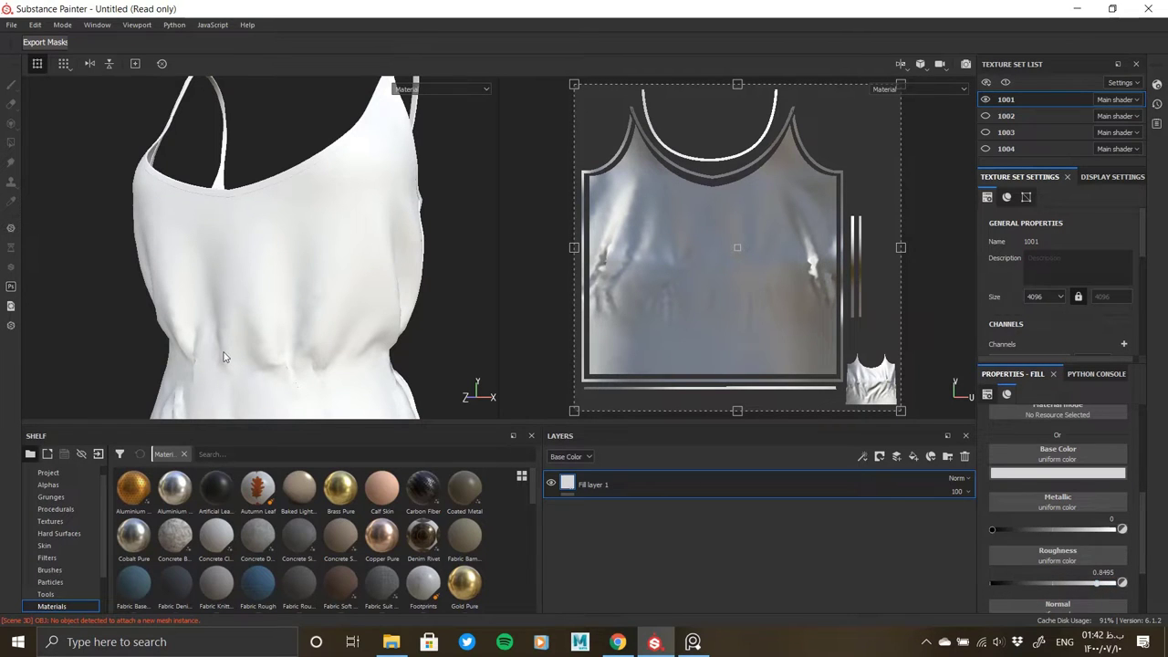
mouse_move(223, 357)
left_mouse_down("alt")
mouse_move(304, 365)
mouse_move(243, 243)
mouse_move(263, 308)
mouse_move(257, 266)
mouse_move(404, 341)
left_mouse_up("alt")
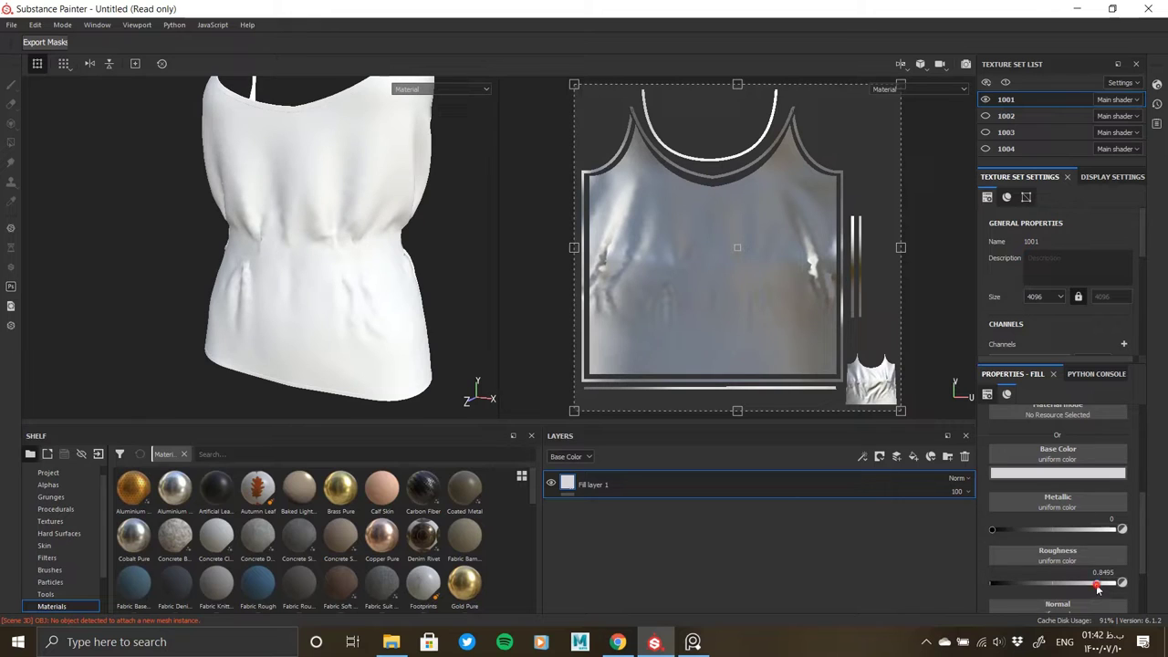
left_click_drag(1098, 588, 1087, 582)
mouse_move(386, 326)
left_mouse_down("alt")
mouse_move(242, 300)
mouse_move(339, 286)
mouse_move(328, 341)
mouse_move(295, 316)
mouse_move(469, 328)
mouse_move(287, 298)
mouse_move(398, 298)
left_mouse_up("alt")
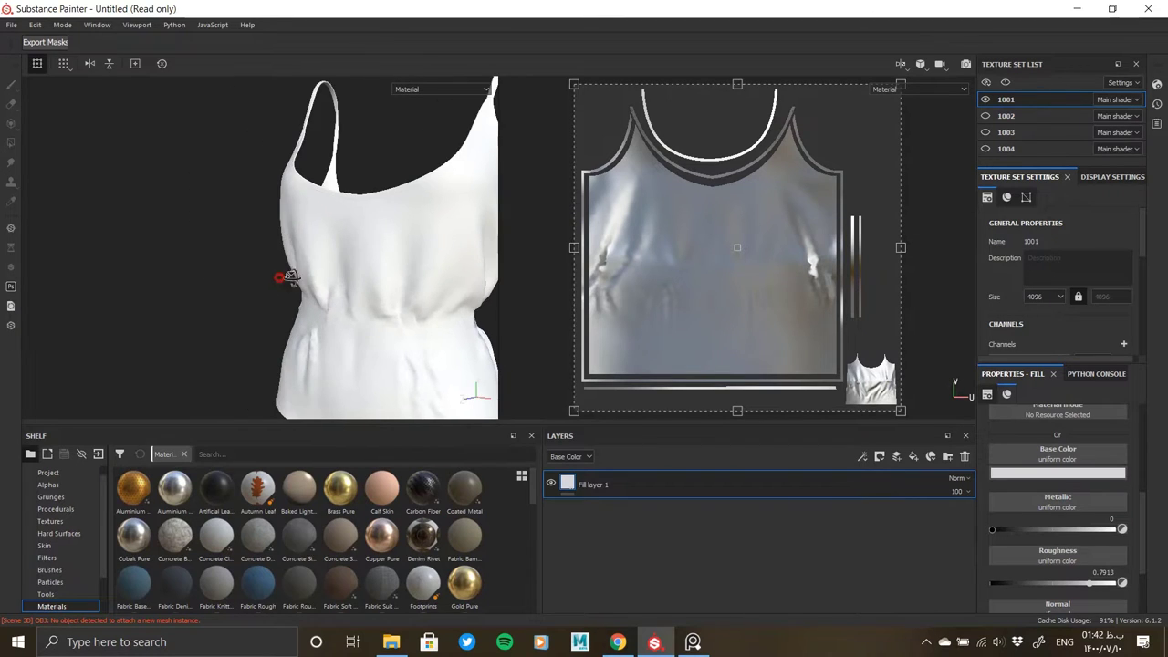
mouse_move(288, 278)
left_mouse_down("alt")
mouse_move(378, 333)
mouse_move(406, 327)
left_mouse_up("alt")
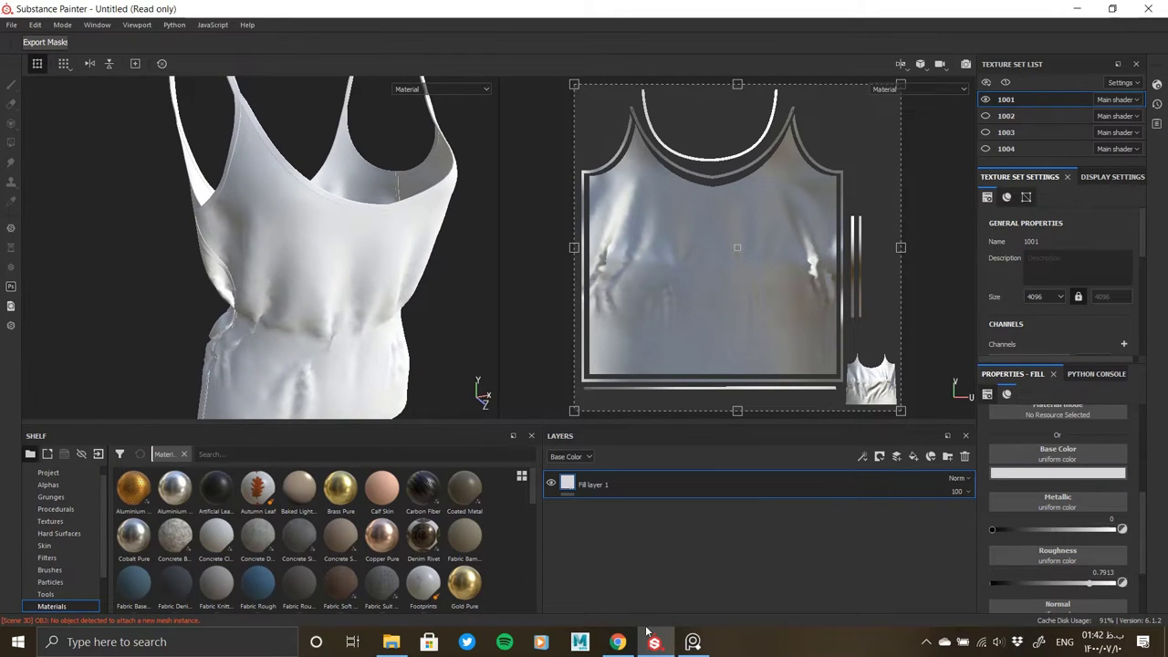
Step: Compare the matte white top with the reference photo, viewing its front, side and back
left_click(692, 642)
scroll(173, 474, "up", 2)
scroll(177, 529, "up", 2)
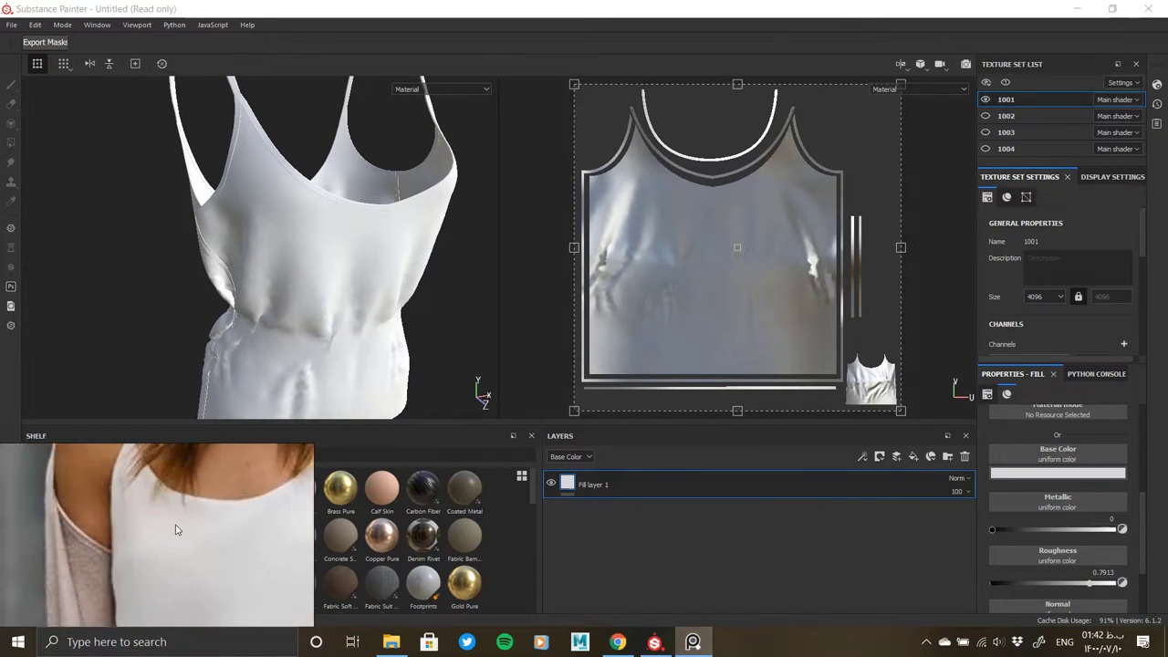
scroll(177, 529, "down", 2)
scroll(156, 488, "up", 2)
scroll(158, 485, "up", 1)
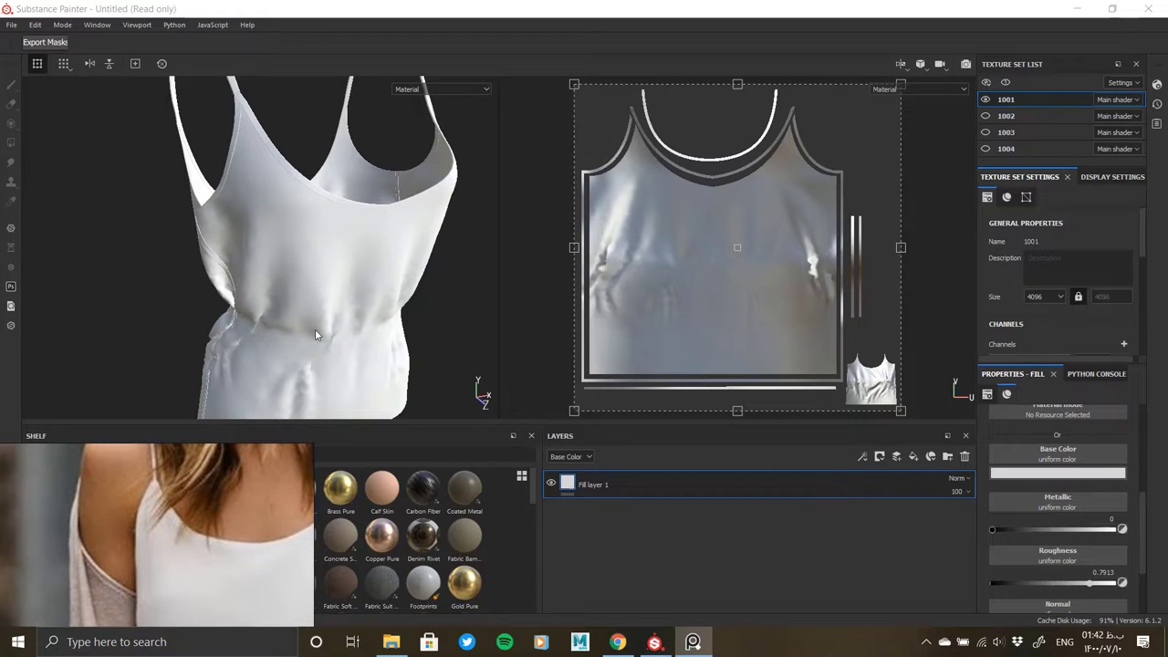
mouse_move(315, 336)
left_mouse_down("alt")
mouse_move(300, 313)
mouse_move(177, 339)
mouse_move(109, 313)
mouse_move(331, 346)
mouse_move(308, 338)
mouse_move(282, 391)
mouse_move(254, 397)
left_mouse_up("alt")
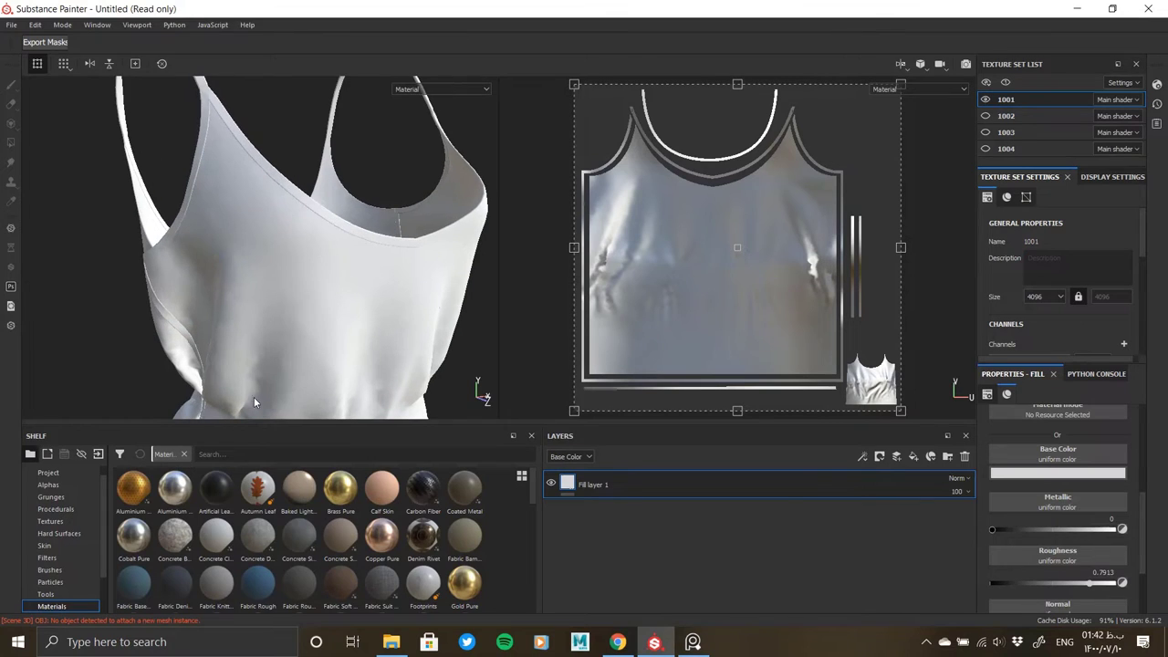
left_click_drag(237, 267, 338, 268, "alt")
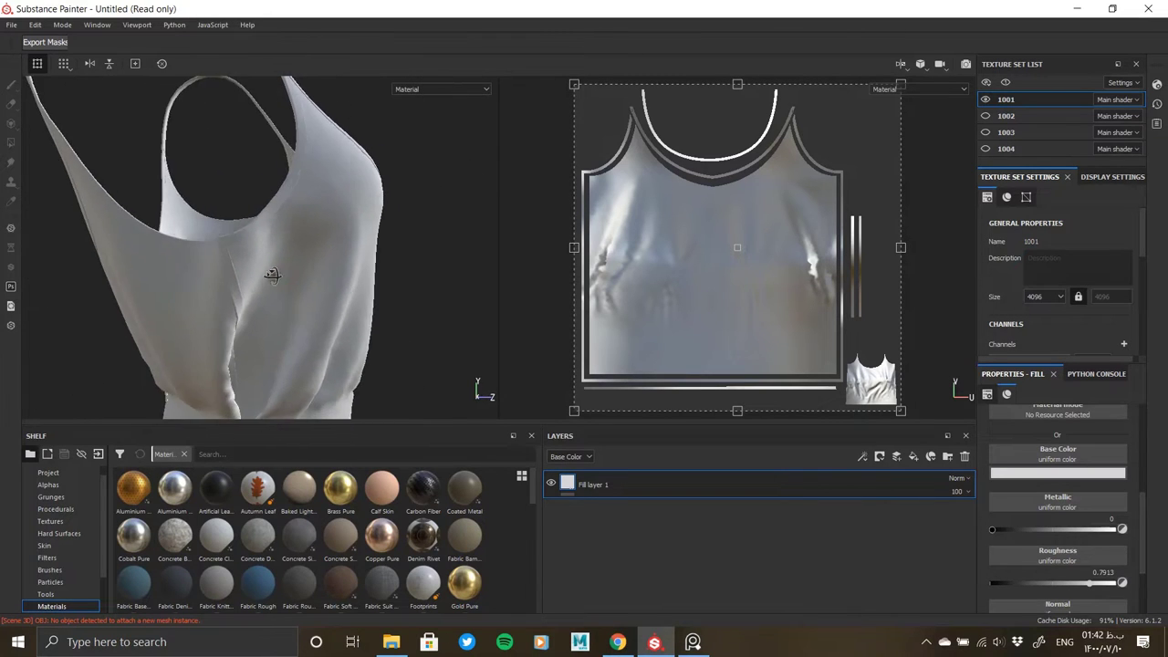
middle_click_drag(339, 268, 408, 293, "alt")
mouse_move(408, 294)
left_mouse_down("alt")
mouse_move(294, 261)
mouse_move(410, 346)
left_mouse_up("alt")
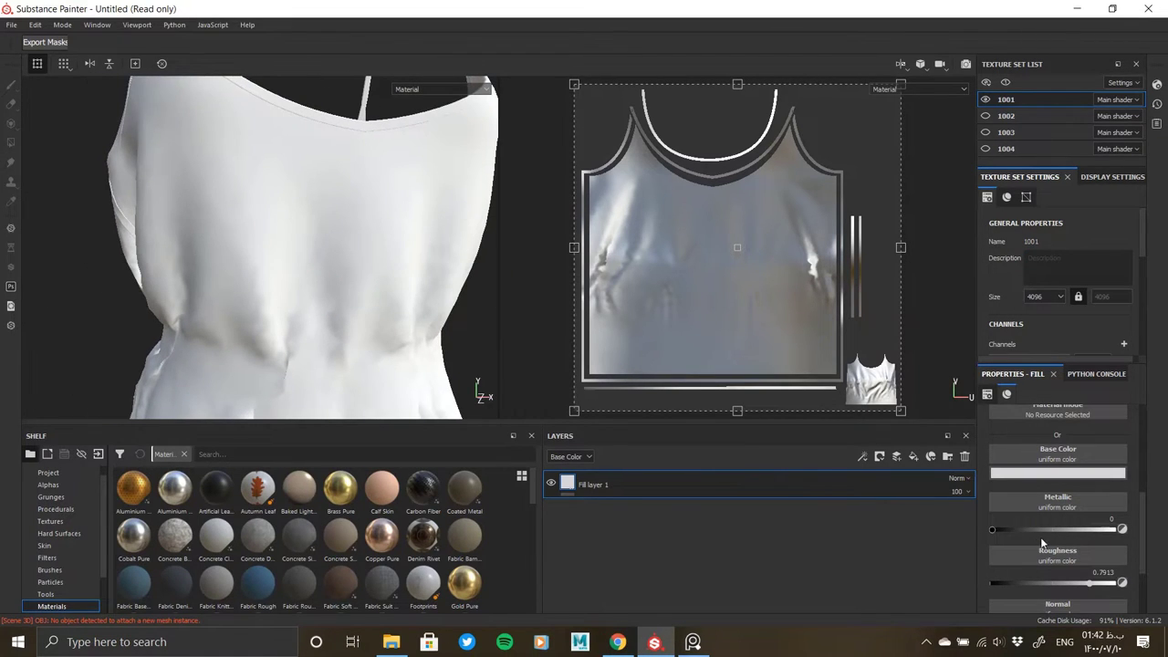
scroll(1078, 537, "down", 1)
scroll(1078, 540, "down", 1)
scroll(1079, 547, "down", 1)
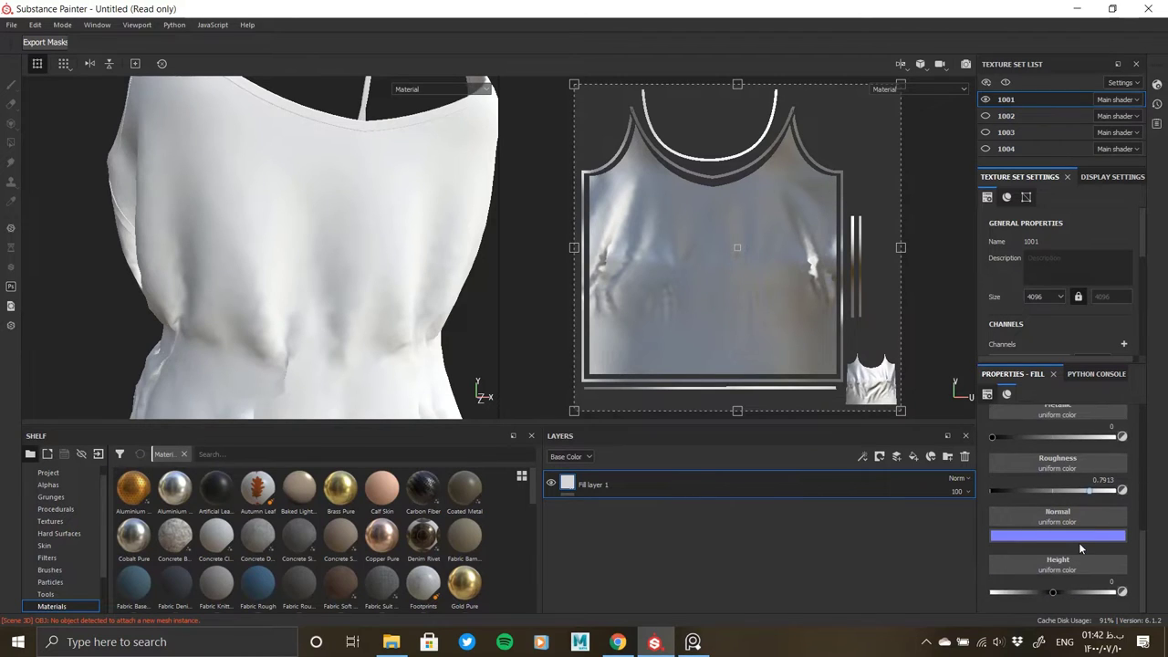
scroll(1078, 542, "up", 4)
scroll(1067, 545, "up", 3)
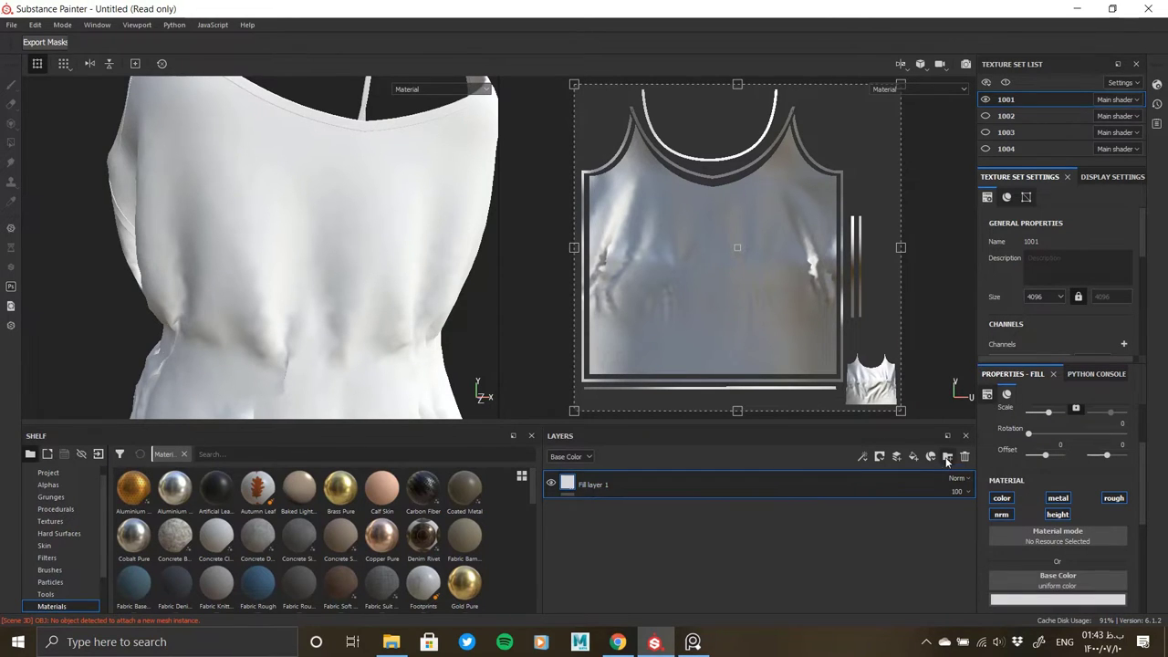
Step: Add a second fill layer with a mask and a fill effect inside the mask
left_click(916, 456)
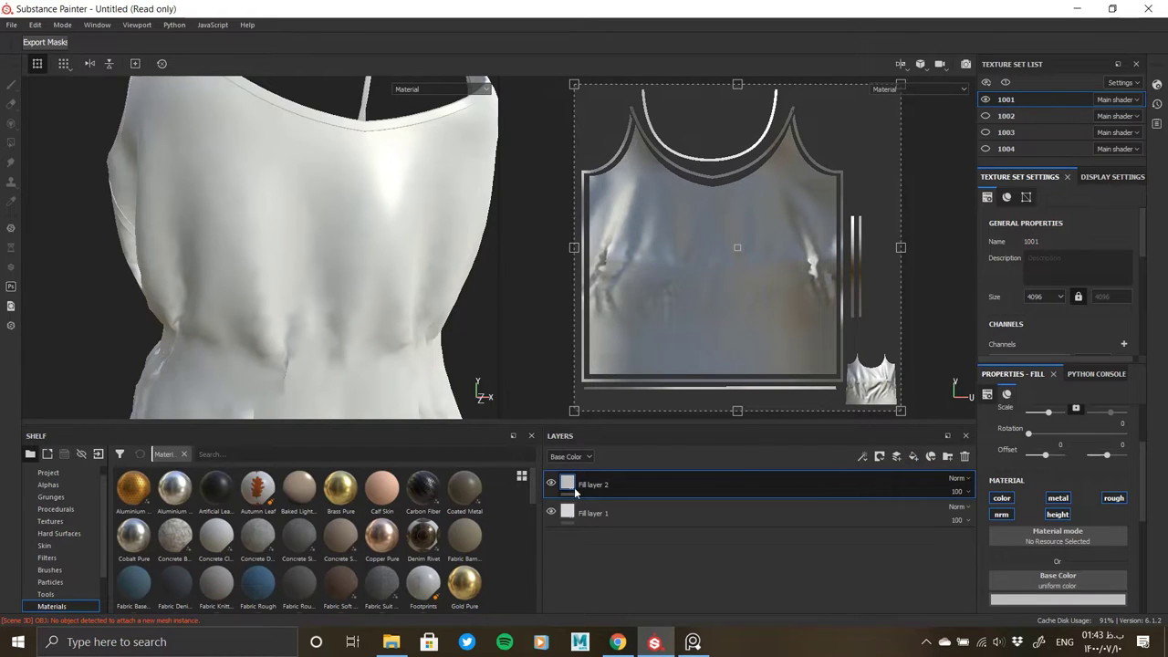
right_click(573, 487)
left_click(633, 120)
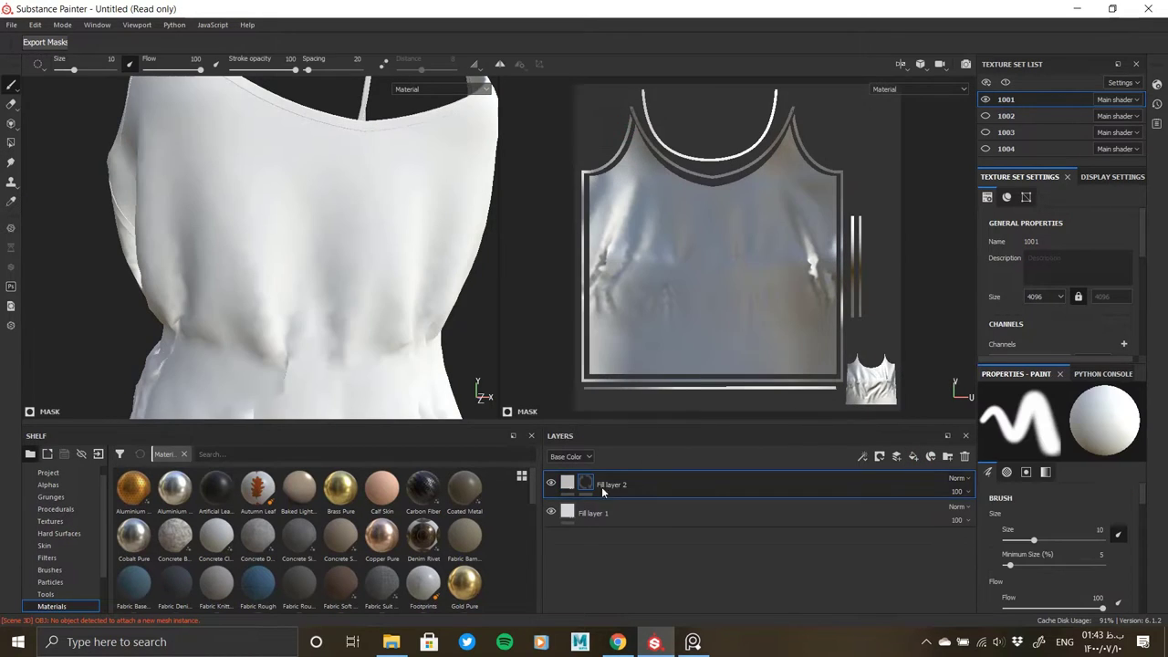
right_click(593, 484)
left_click(632, 387)
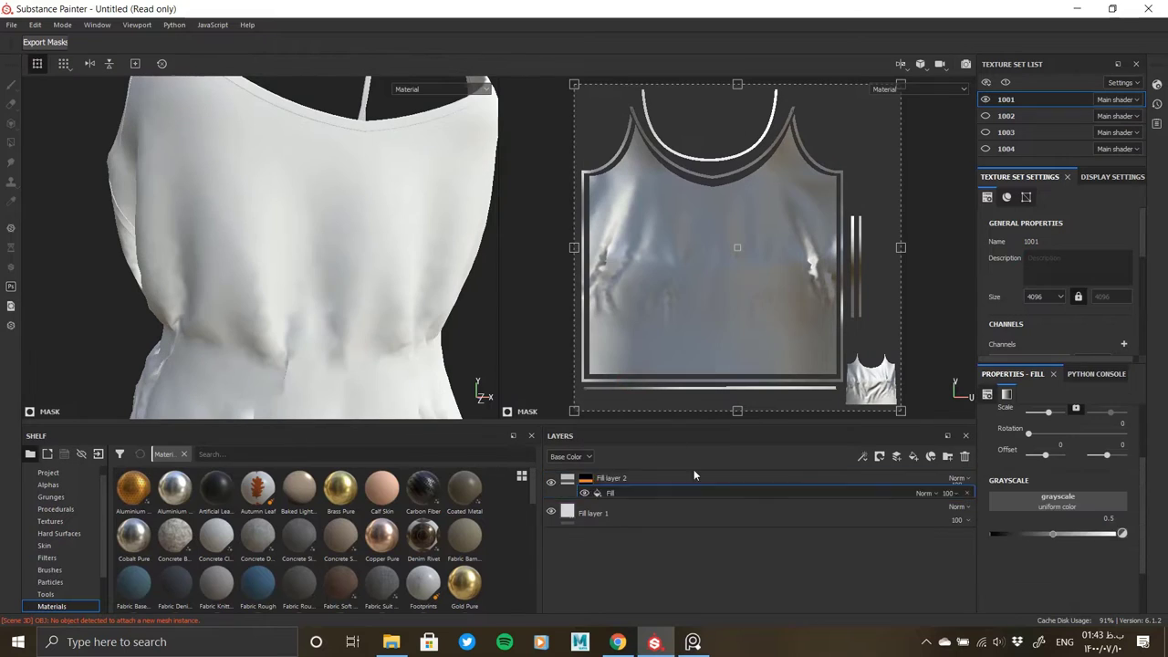
Step: Scroll the mask fill's resource list down to the procedural fabric textures
left_click(1050, 509)
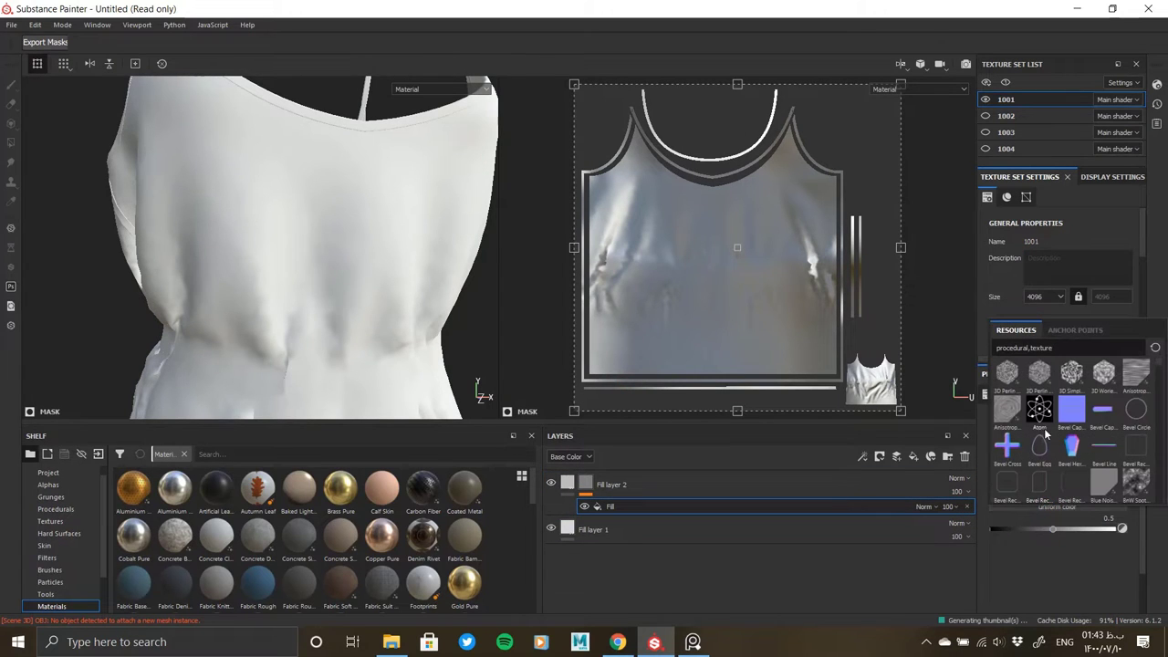
scroll(1072, 462, "down", 3)
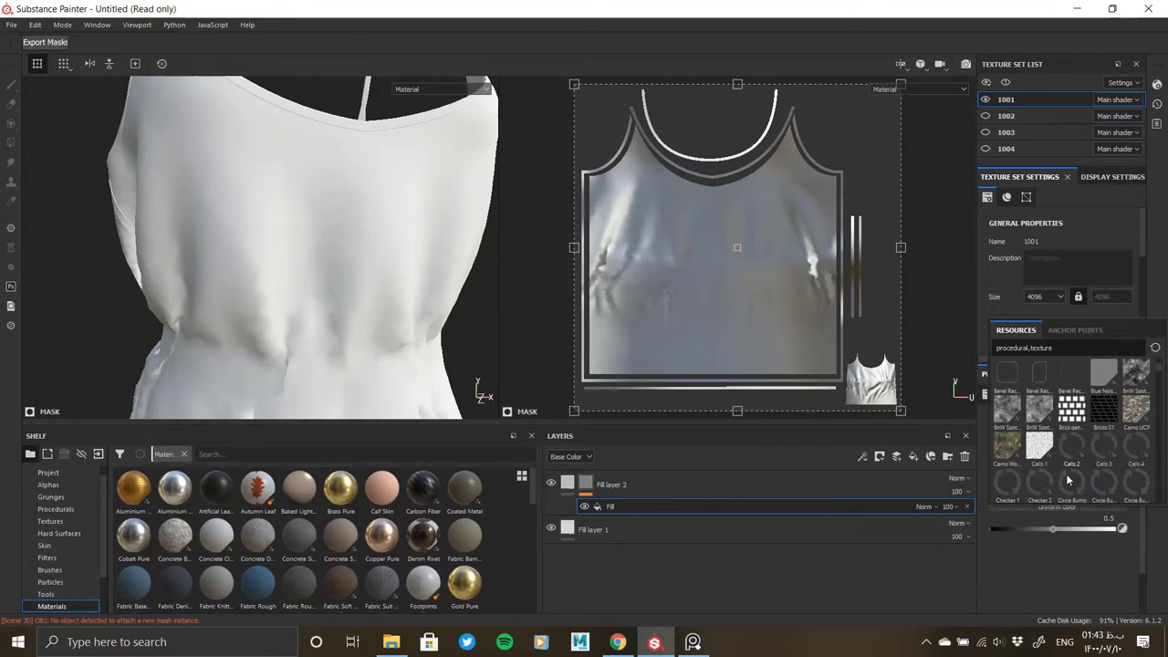
scroll(1073, 452, "down", 3)
scroll(1072, 449, "down", 3)
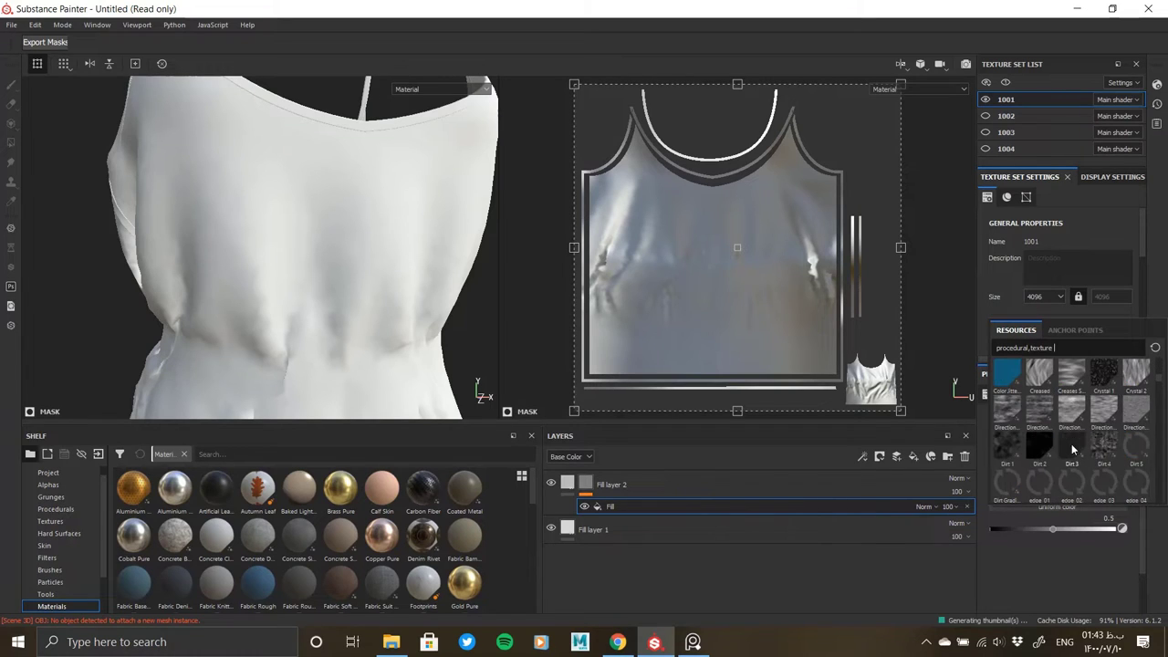
scroll(1067, 442, "down", 3)
scroll(1063, 433, "down", 3)
scroll(1058, 425, "down", 3)
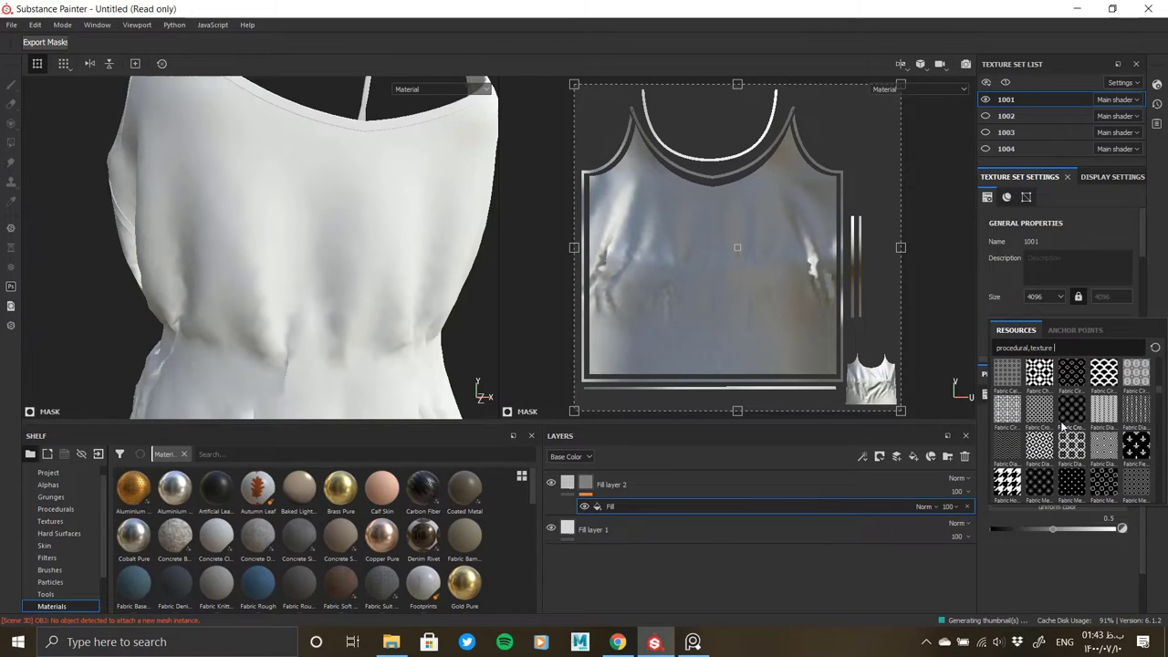
scroll(1049, 426, "down", 3)
Step: Import Fabric_10.tif into the current project with its usage set to texture
left_click(1029, 541)
mouse_move(584, 9)
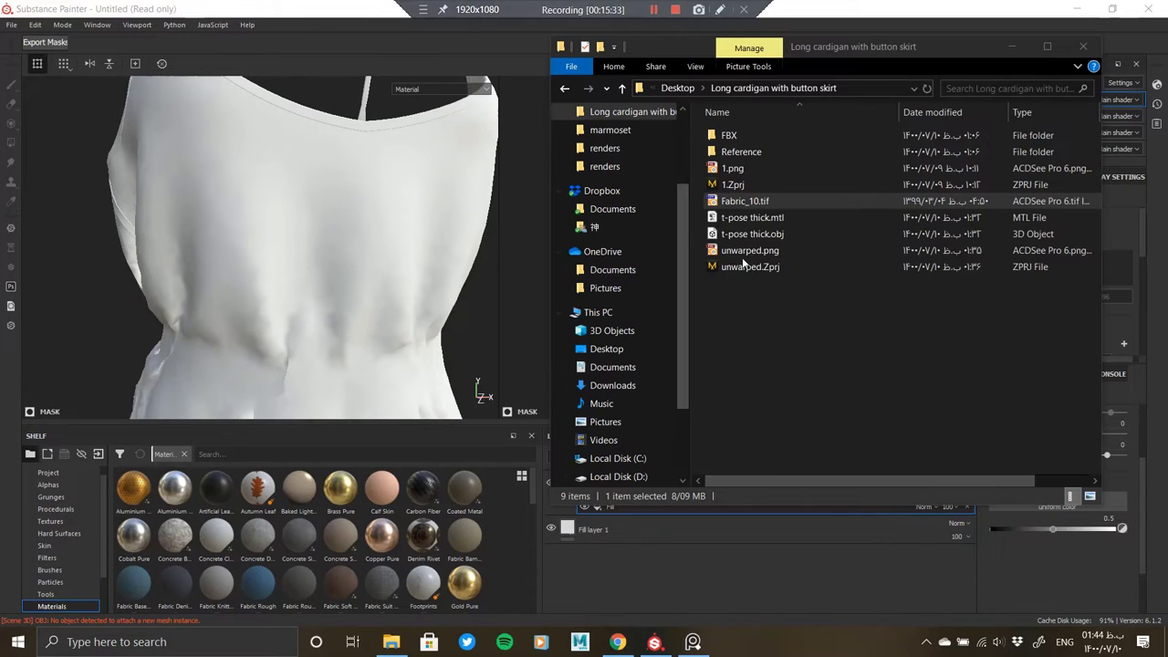
left_click_drag(464, 371, 349, 484)
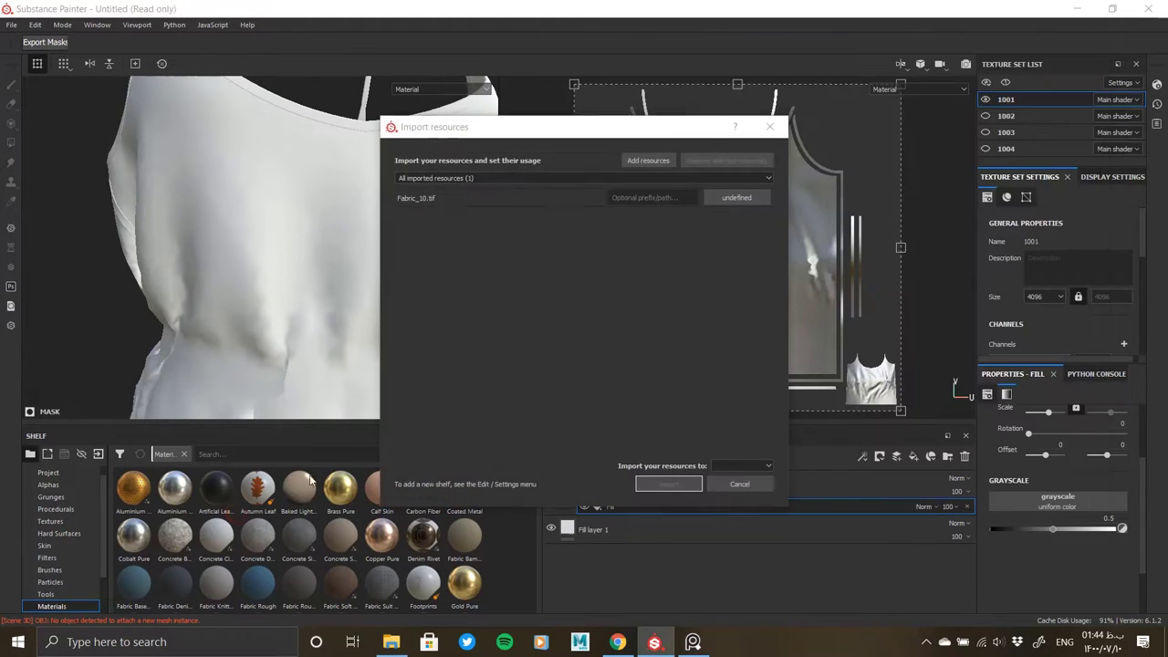
left_click(734, 198)
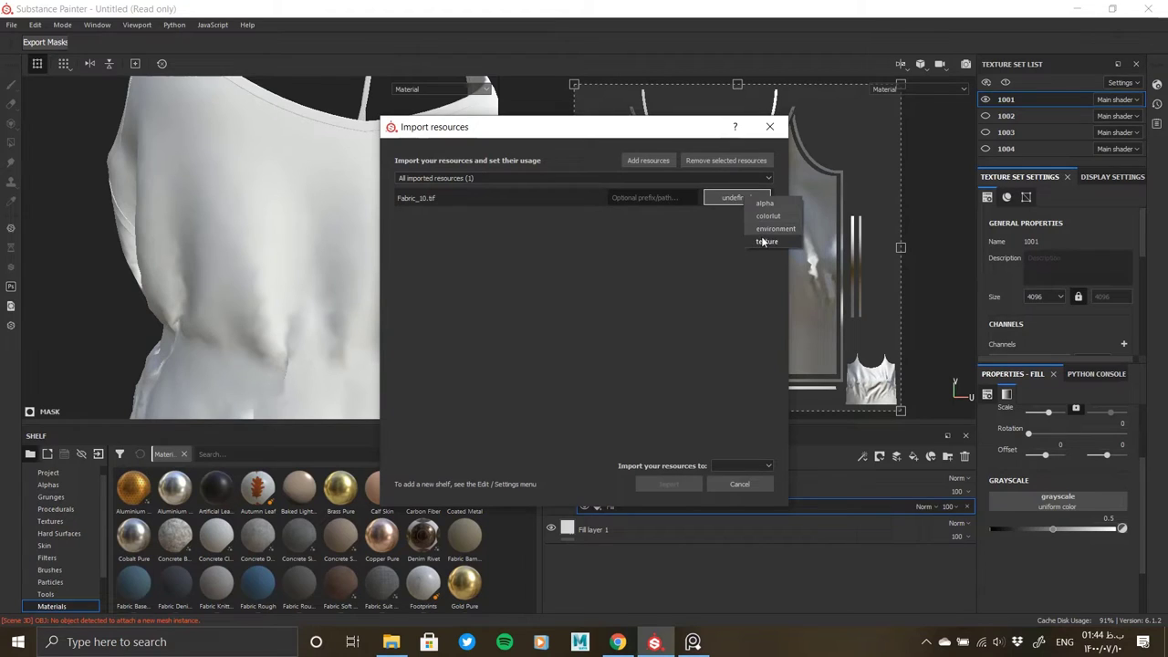
left_click(764, 241)
left_click(723, 465)
left_click(734, 492)
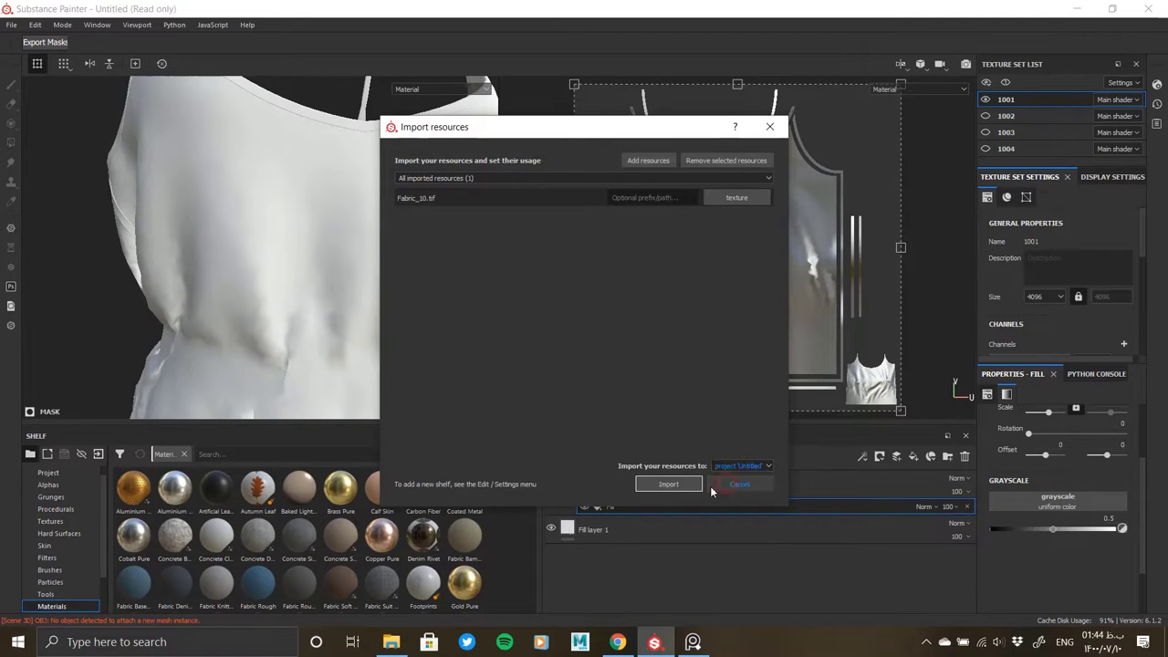
left_click(685, 486)
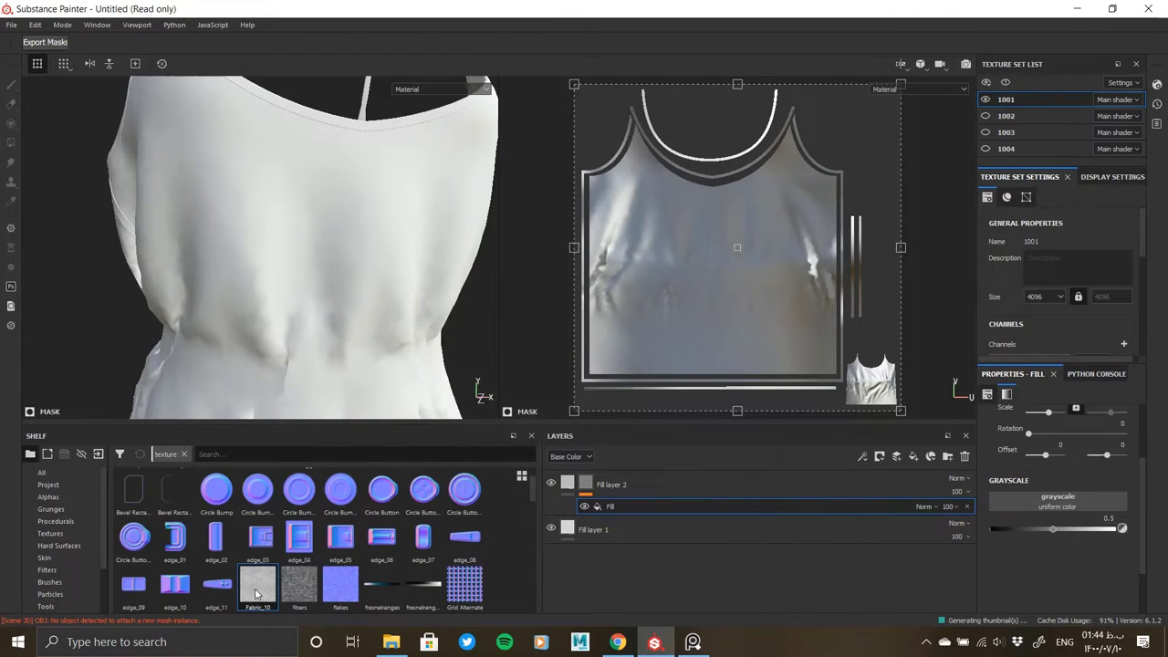
mouse_move(257, 587)
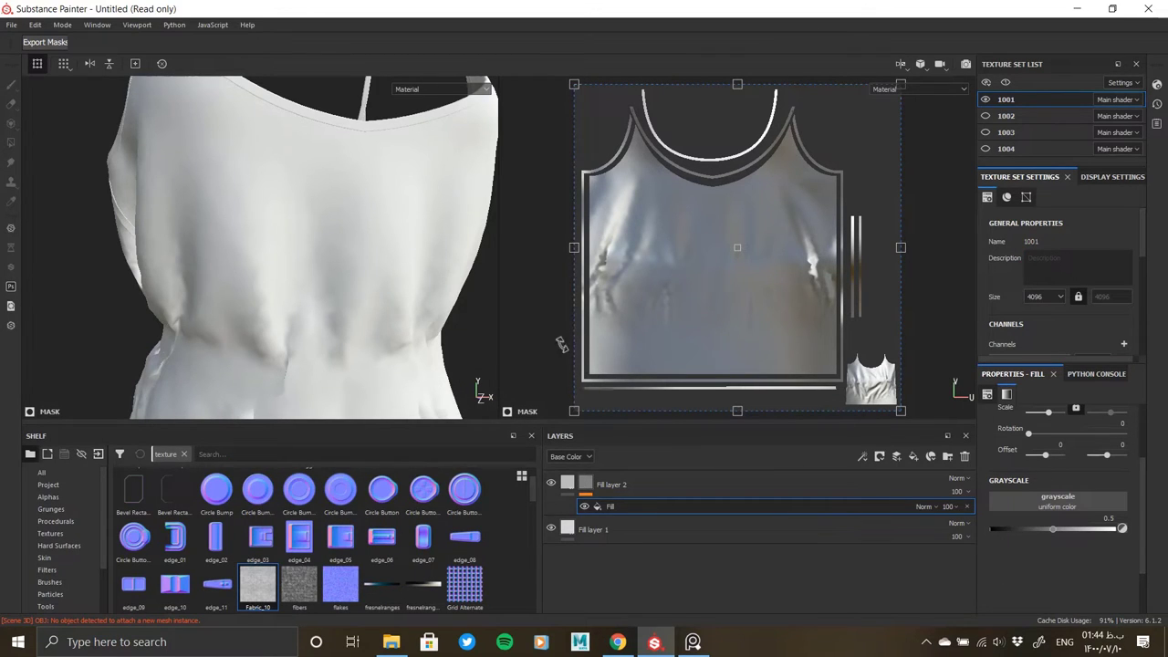
mouse_move(298, 586)
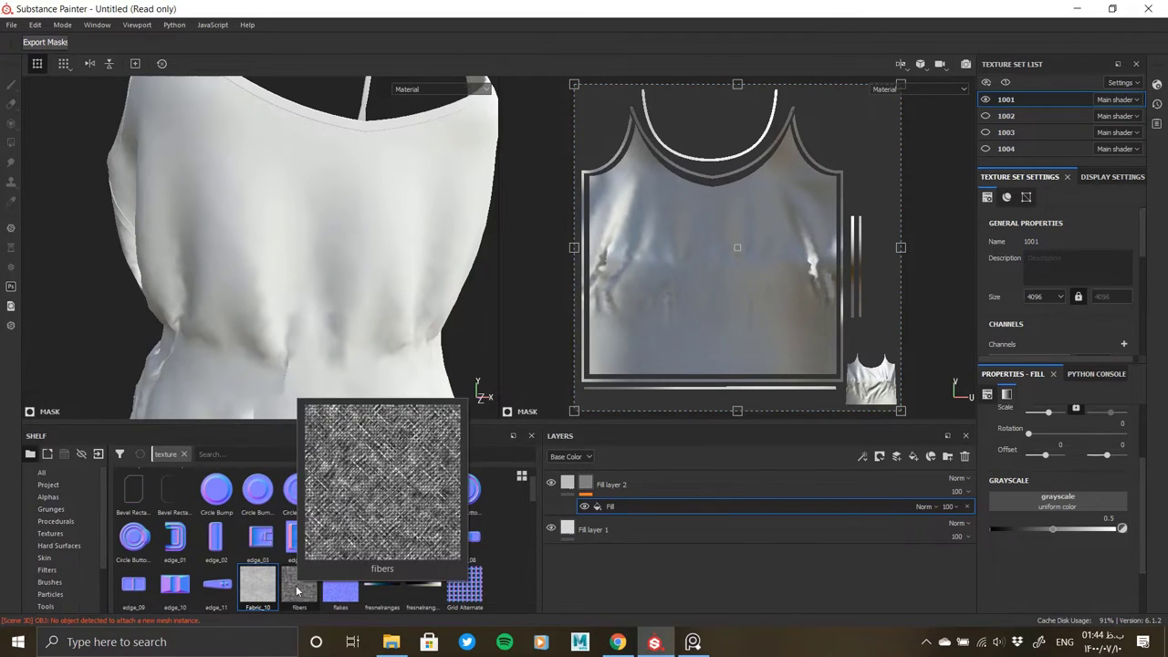
Step: Plug Fabric_10 into the mask fill's Grayscale slot and set Fill layer 2's base colour to black
left_click_drag(348, 243, 379, 285, "alt")
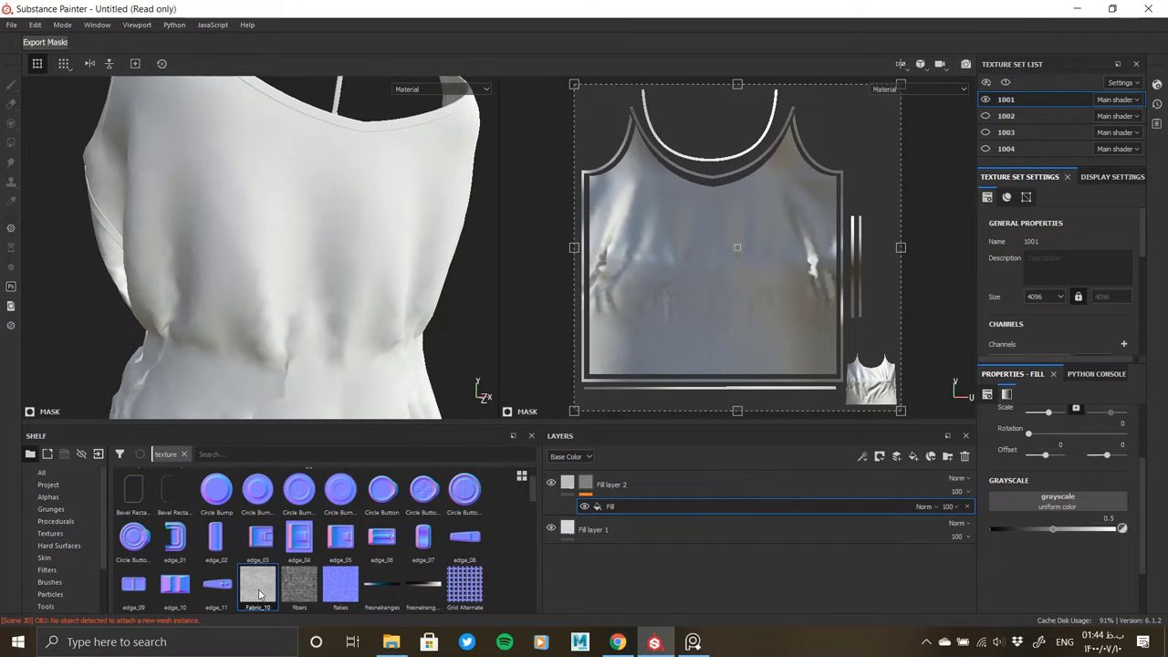
left_click_drag(259, 594, 1029, 508)
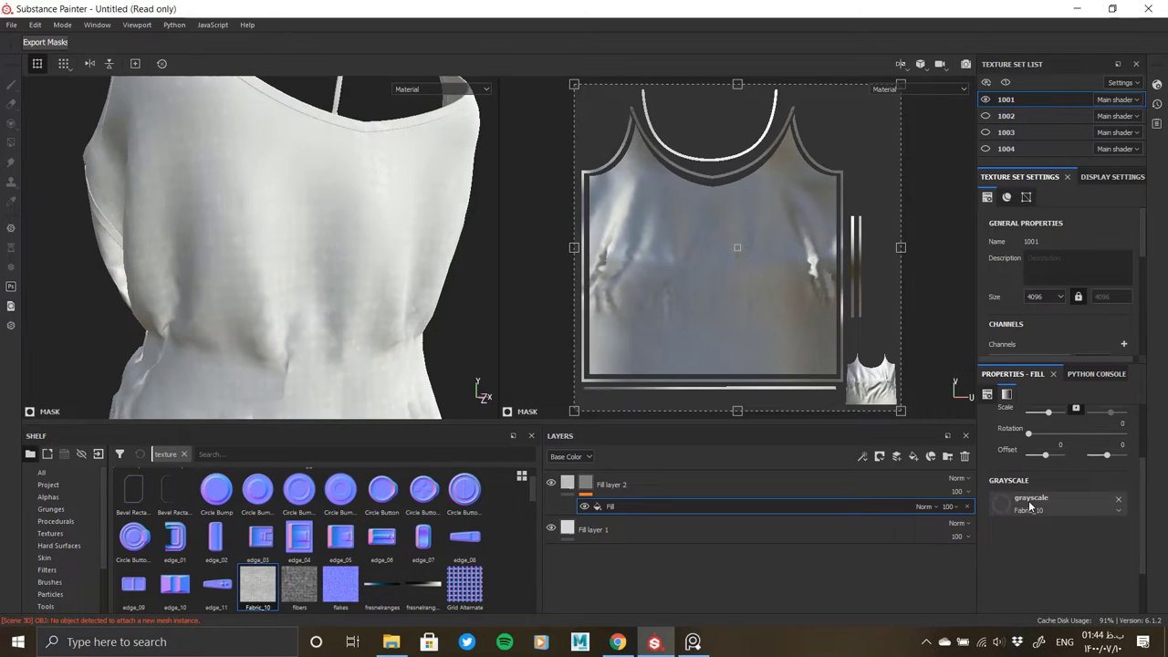
left_click(566, 484)
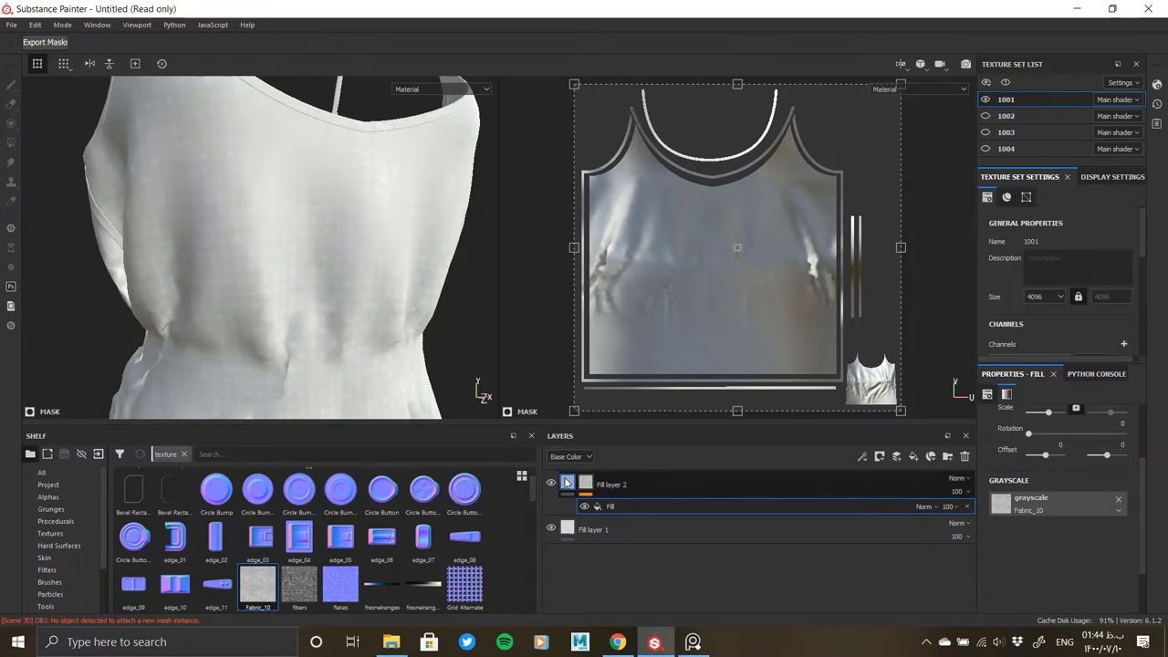
left_click(1011, 496)
left_click(1003, 599)
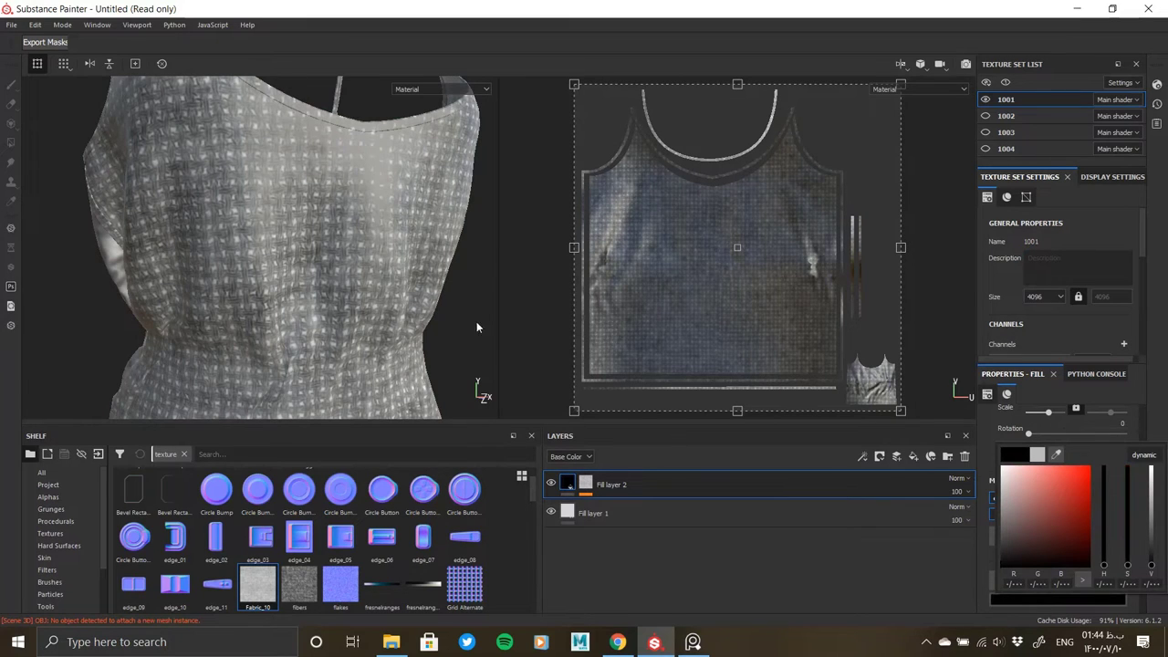
Step: Raise the mask fill's UV Scale so the woven pattern tiles smaller
scroll(376, 232, "up", 2)
scroll(264, 271, "up", 2)
scroll(284, 294, "up", 2)
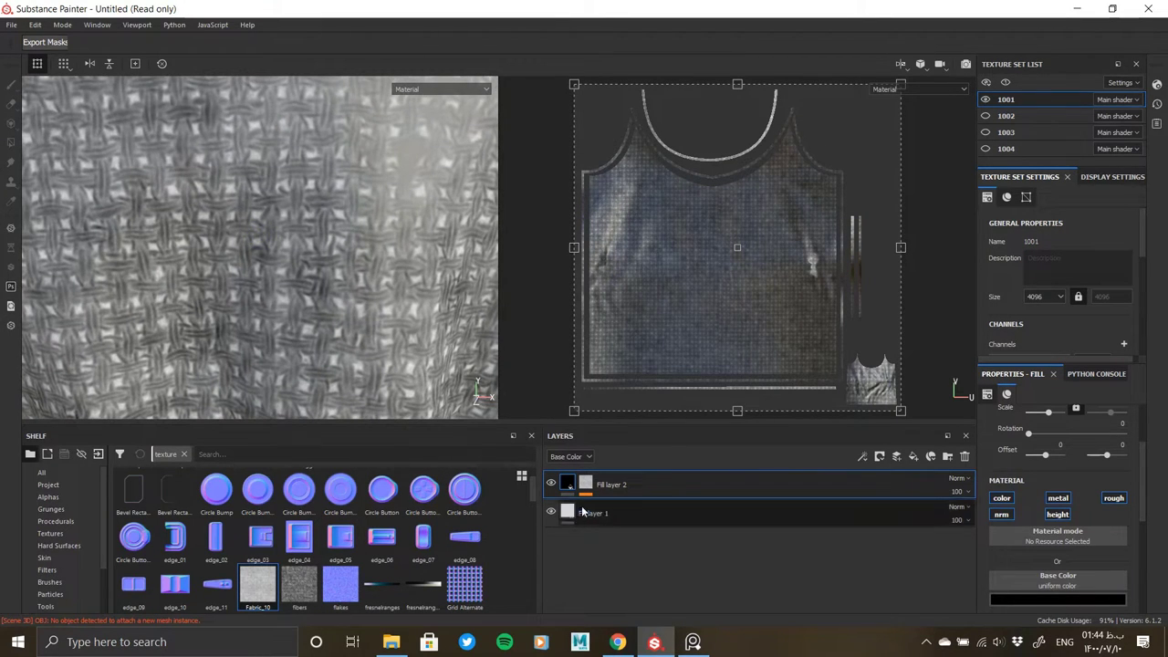
left_click_drag(257, 584, 612, 504)
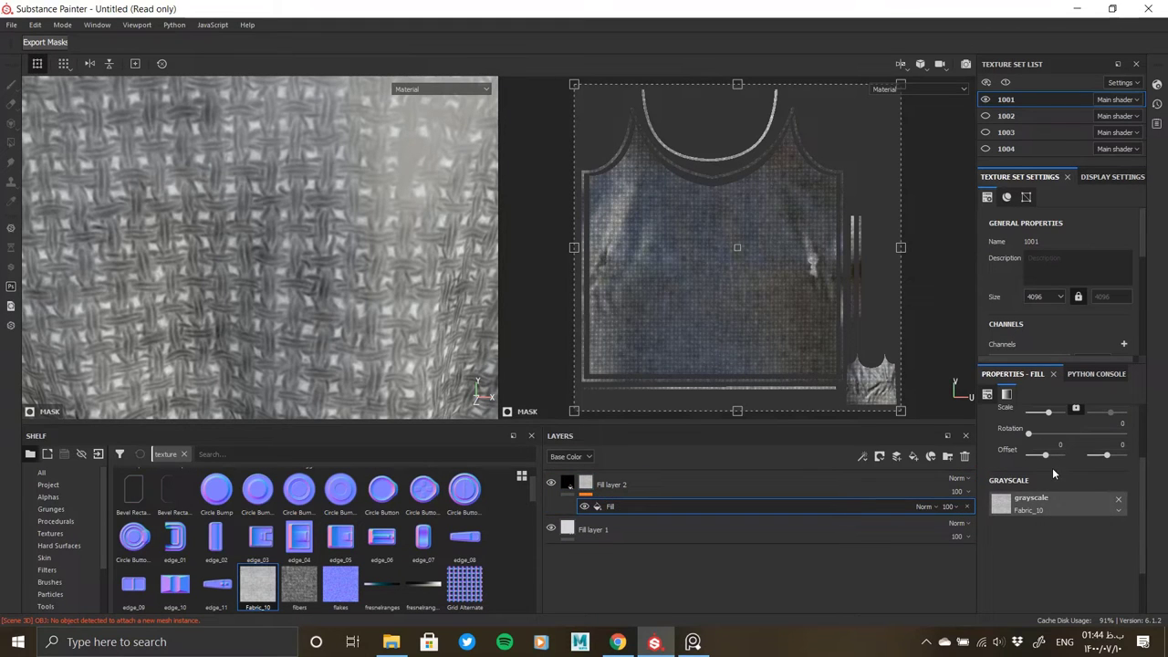
scroll(1052, 471, "up", 2)
scroll(1055, 486, "up", 1)
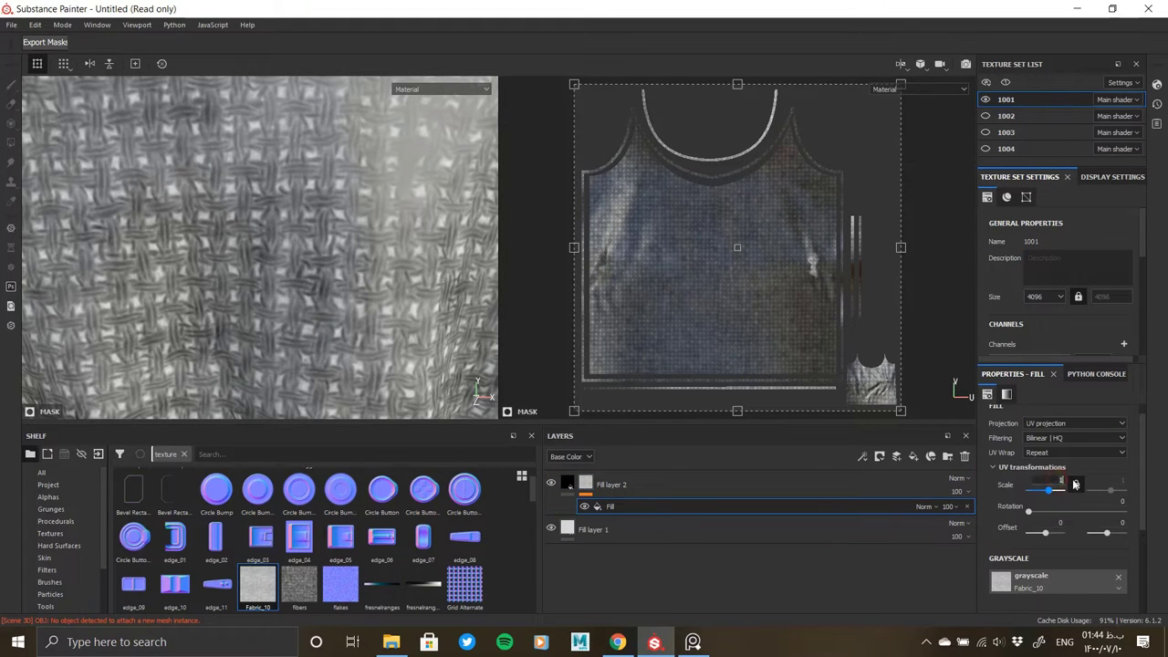
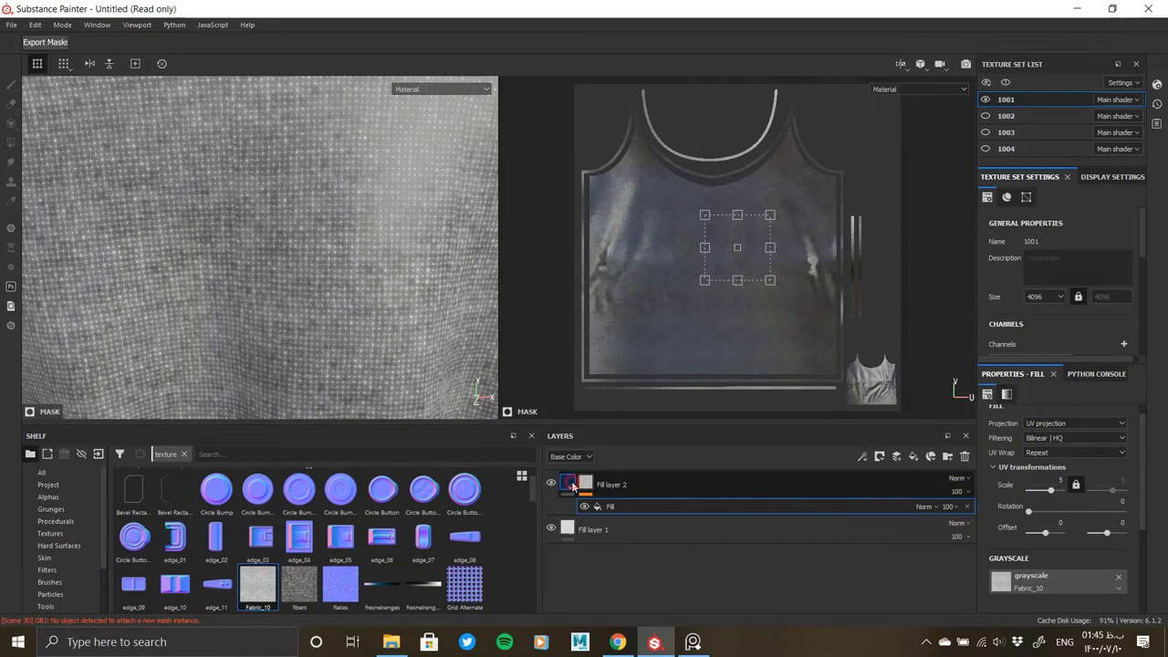
Step: Select Fill layer 2 and turn off its color, roughness and normal channels
left_click(964, 455)
left_click(1002, 575)
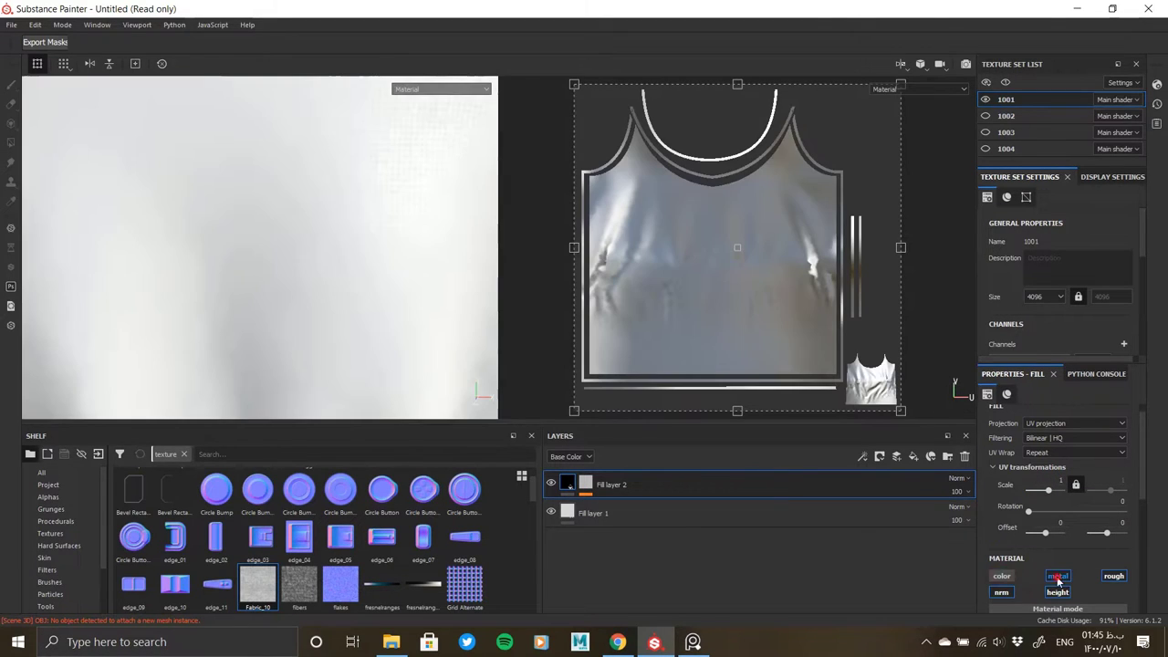
left_click(1112, 575)
left_click(1000, 593)
Step: Raise Fill layer 2's uniform height to about 0.61 for a pronounced woven relief
scroll(1004, 579, "down", 2)
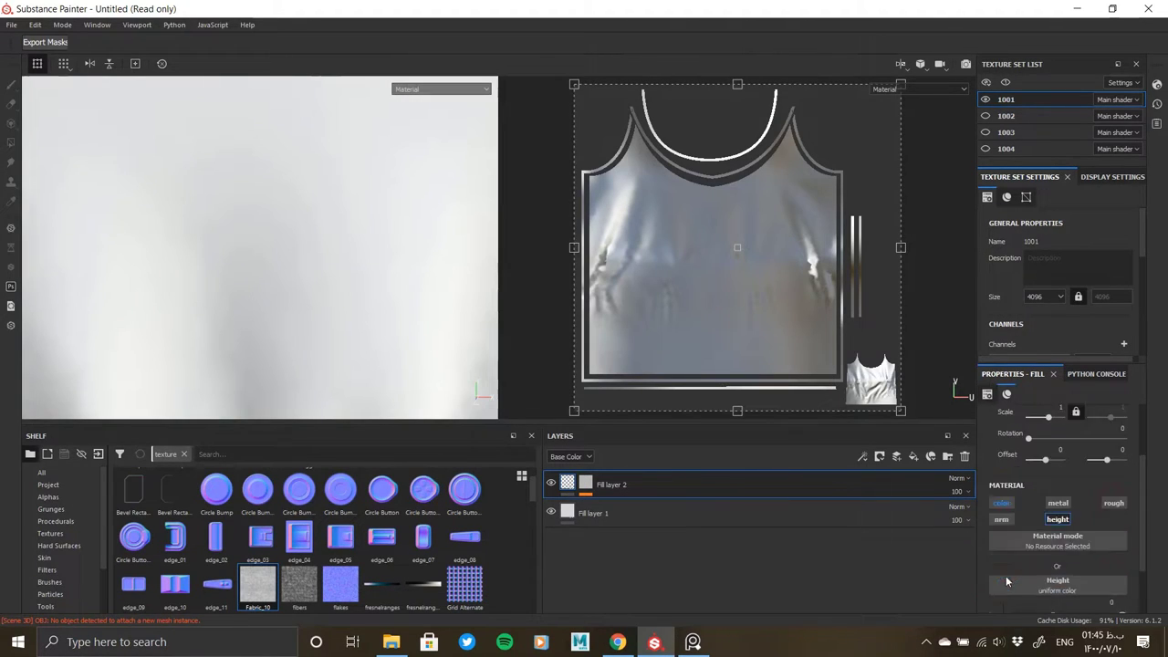
scroll(1049, 593, "down", 1)
left_click_drag(1060, 577, 1058, 578)
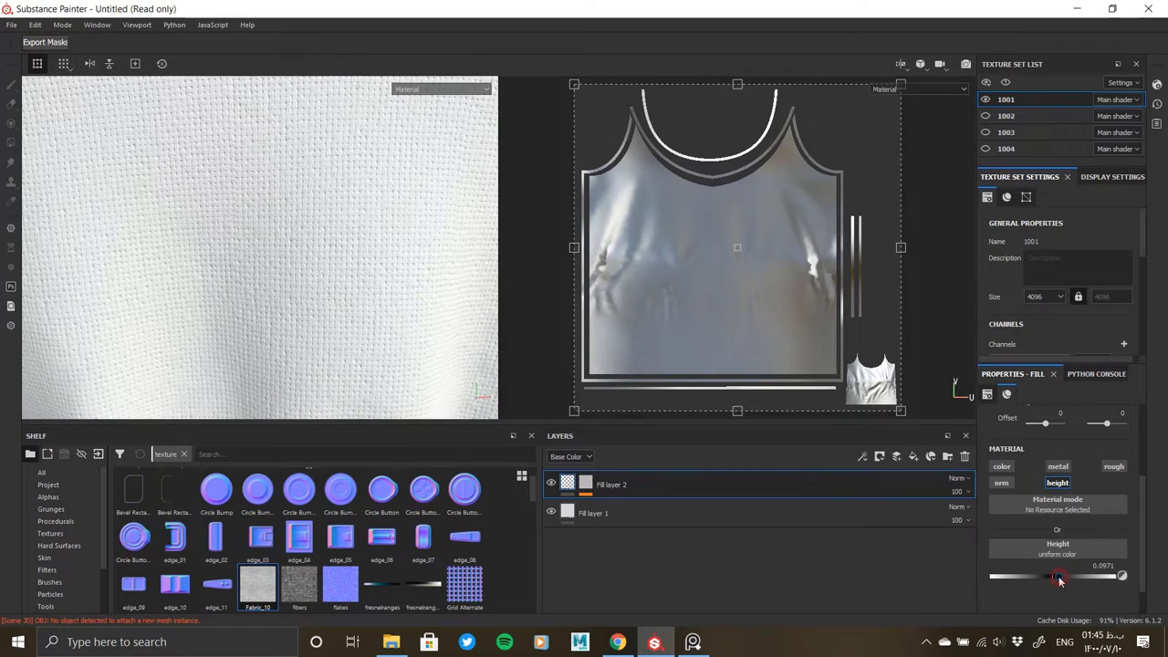
scroll(331, 263, "down", 2)
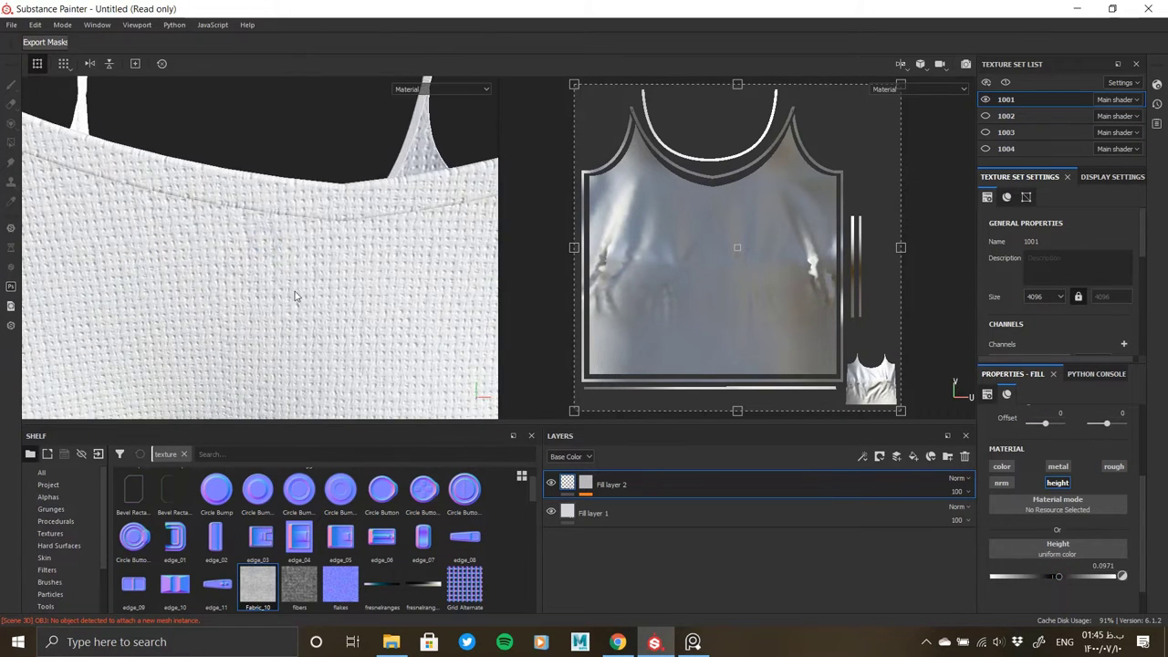
scroll(294, 292, "up", 2)
scroll(310, 266, "up", 2)
scroll(258, 216, "up", 1)
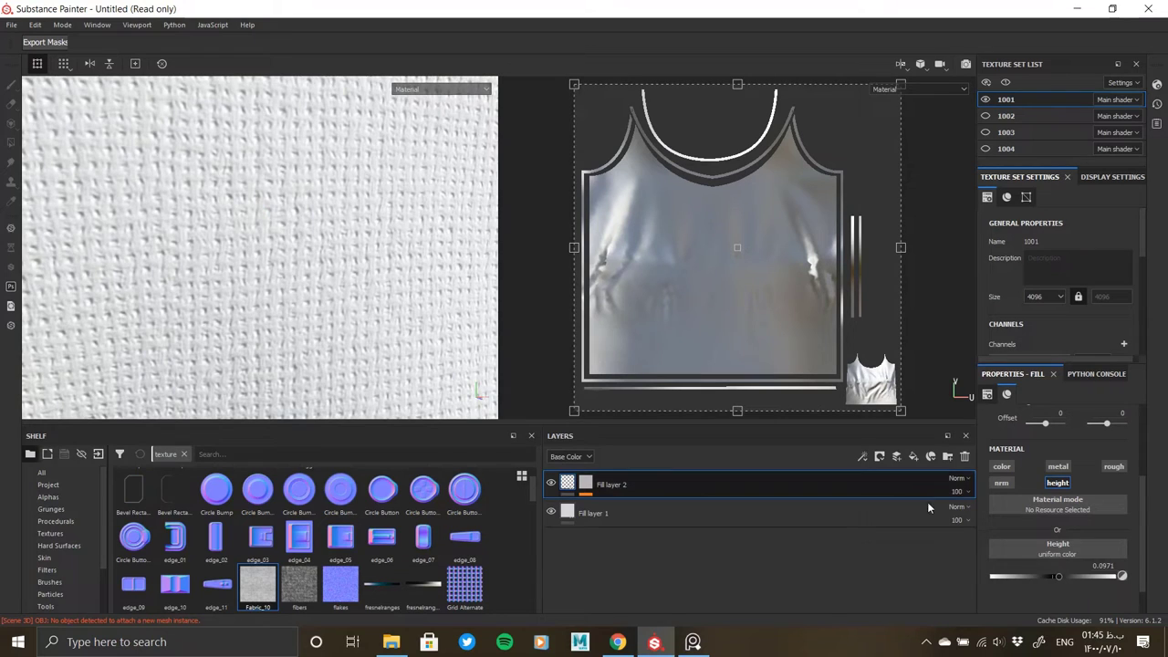
left_click_drag(1056, 575, 1054, 579)
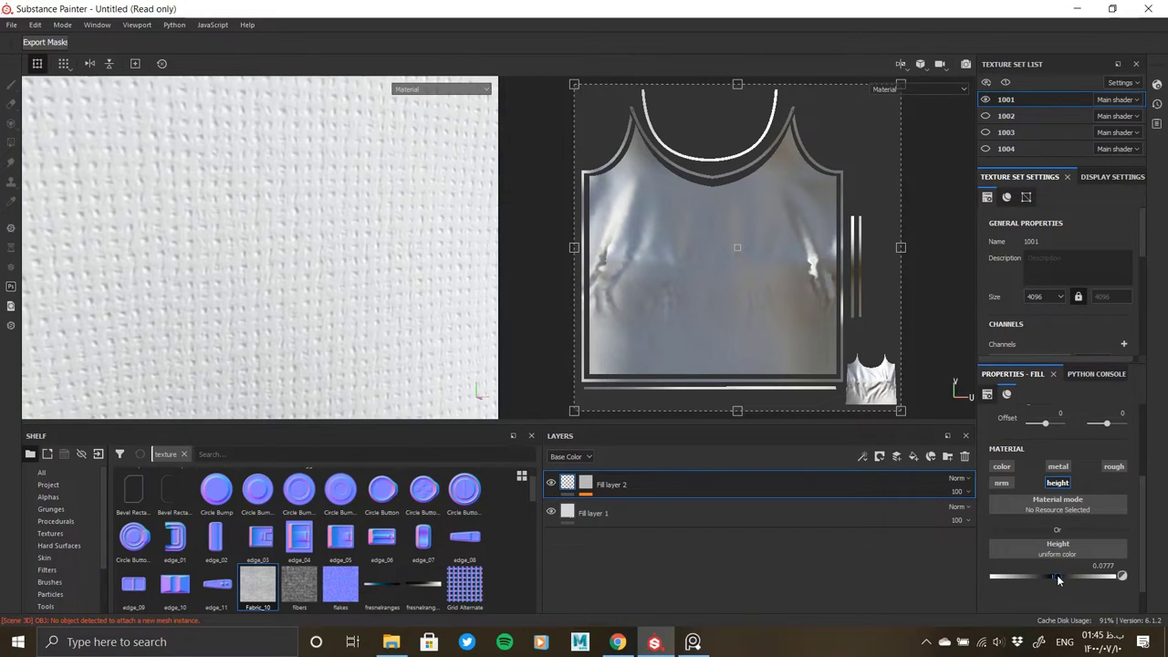
left_click_drag(1060, 574, 1081, 571)
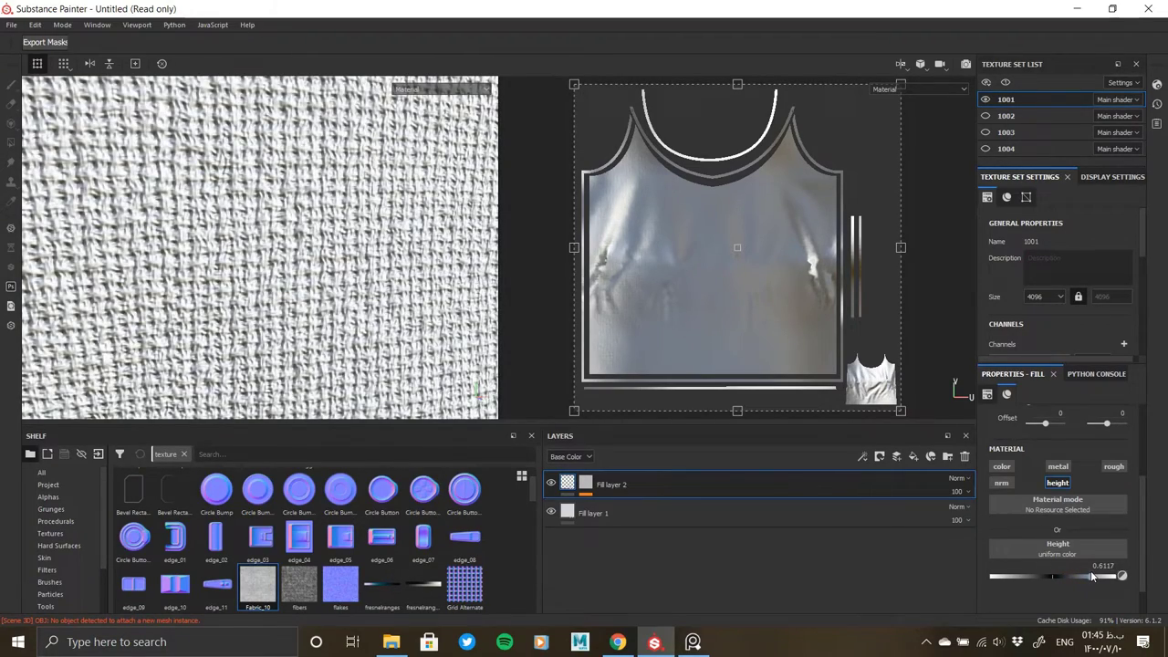
mouse_move(284, 260)
left_mouse_down("alt")
mouse_move(259, 217)
mouse_move(322, 209)
mouse_move(301, 255)
mouse_move(484, 229)
mouse_move(367, 236)
mouse_move(227, 216)
left_mouse_up("alt")
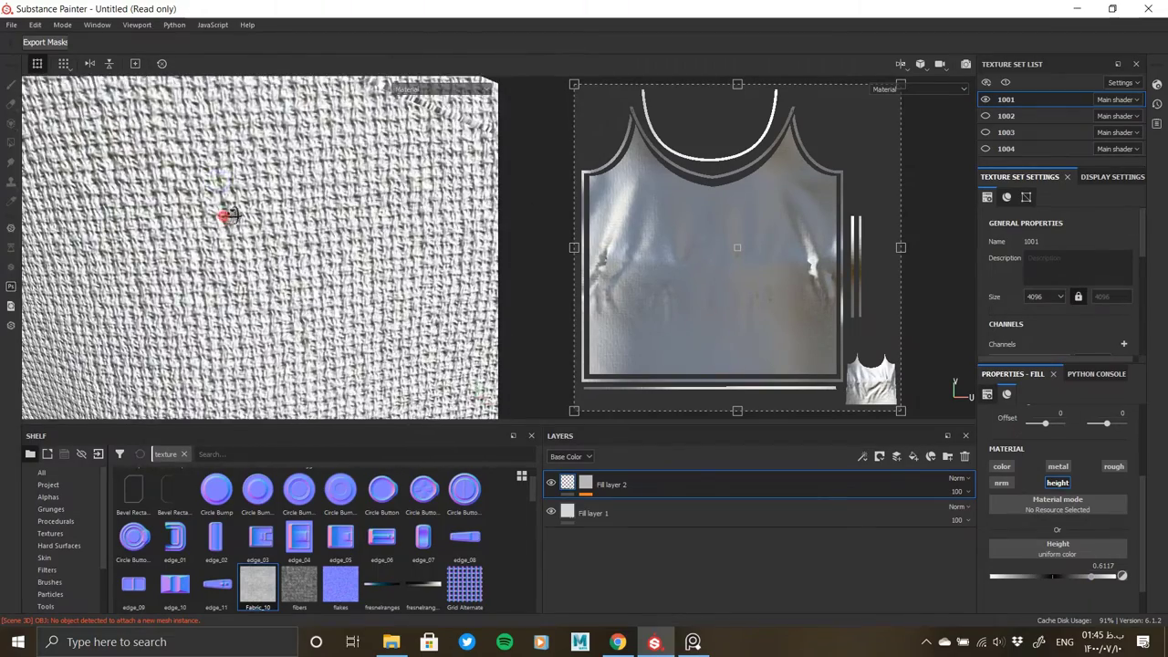
Step: Show the Height channel in the layer stack and preview Fill layer 2 at zero opacity
left_click(584, 457)
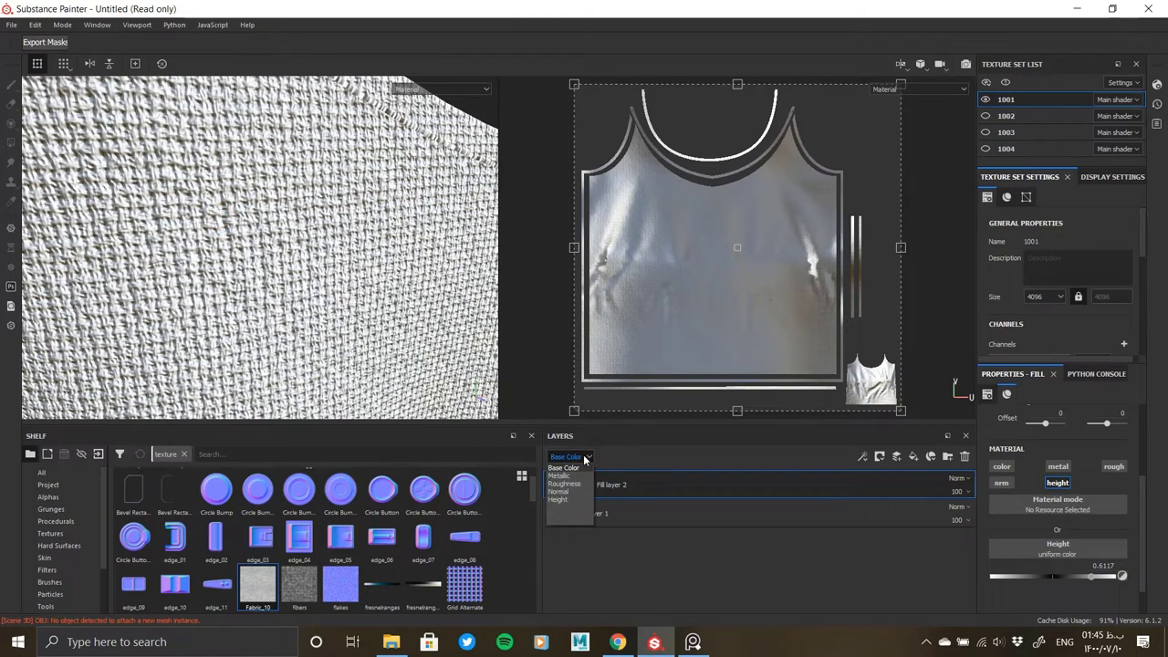
left_click(585, 459)
left_click(585, 461)
left_click(574, 485)
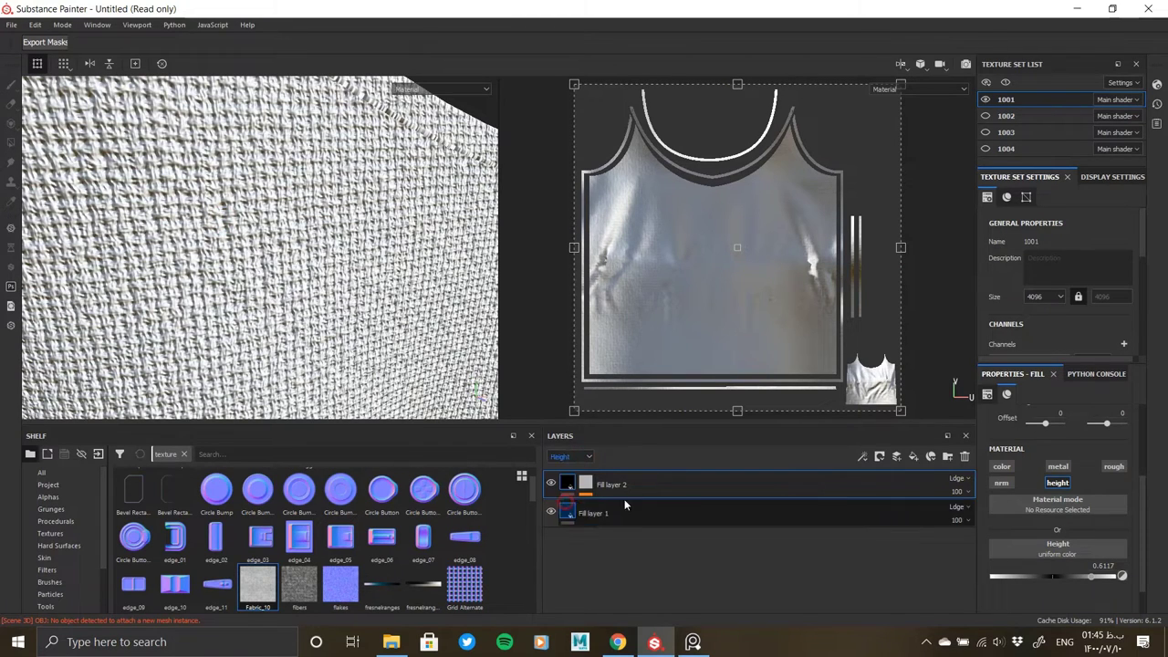
left_click(989, 506)
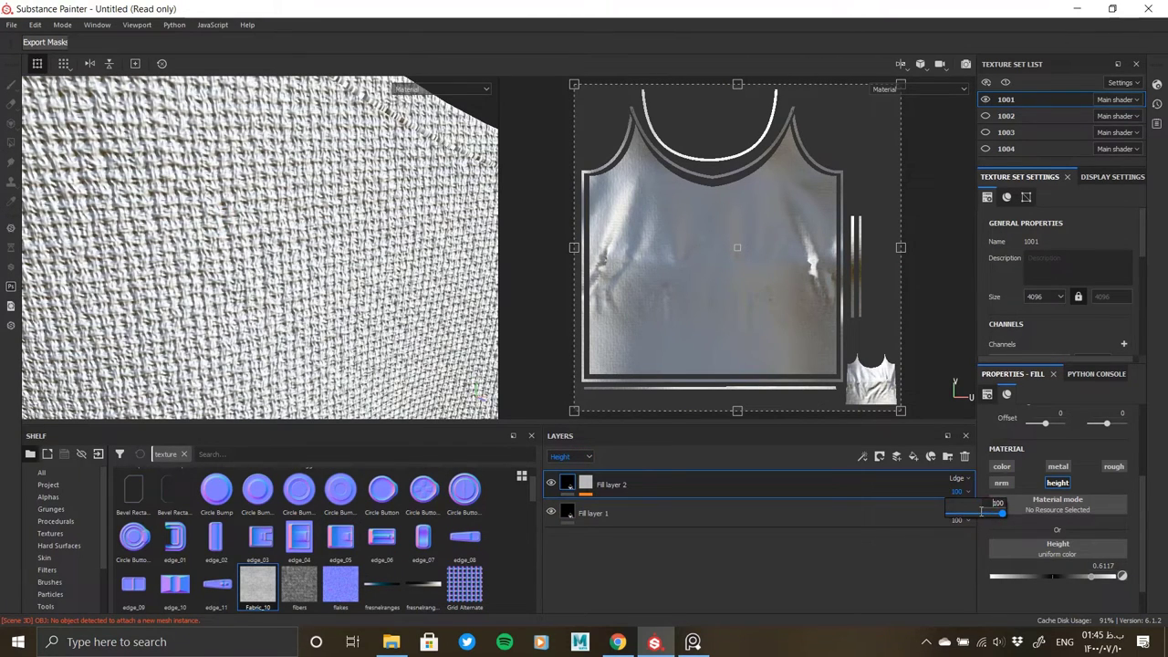
mouse_move(993, 513)
left_mouse_down()
mouse_move(946, 516)
mouse_move(1040, 511)
left_mouse_up()
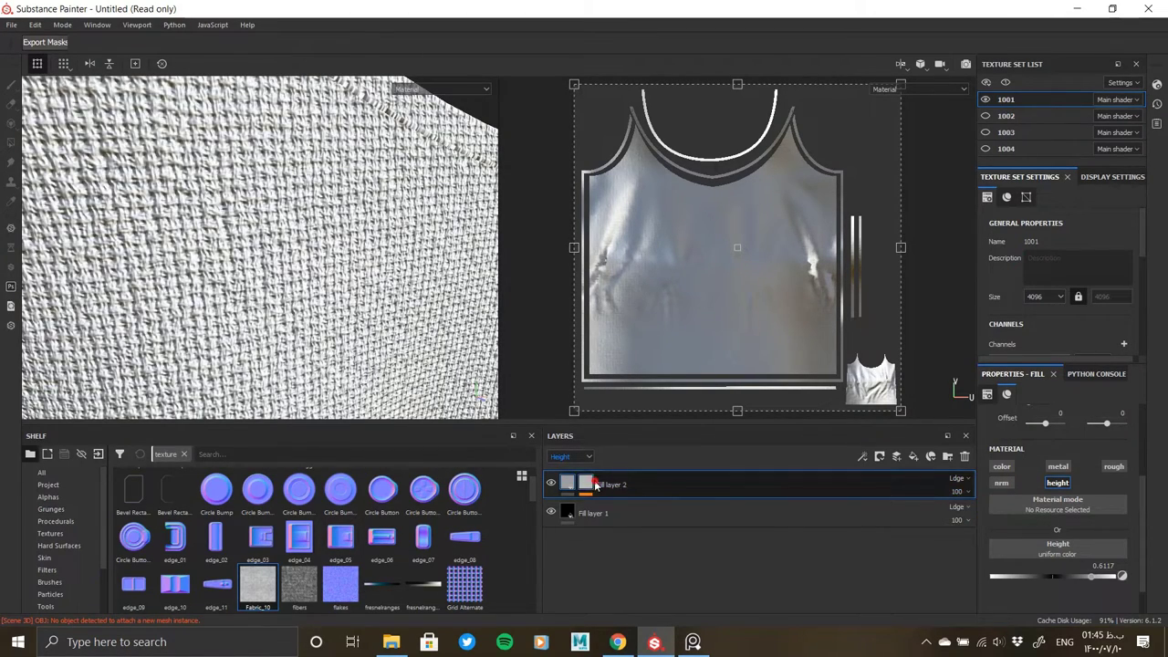
Step: Add a Compare mask effect to Fill layer 2's fabric mask, then delete it
left_click(593, 485)
left_click(627, 504)
right_click(627, 504)
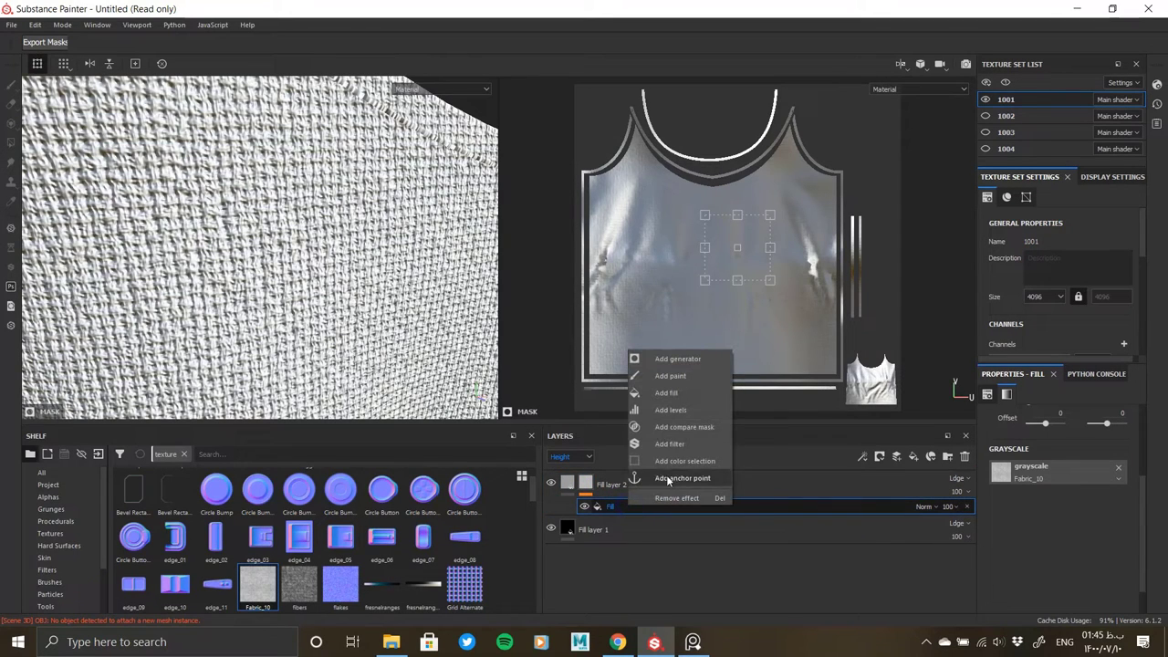
left_click(675, 426)
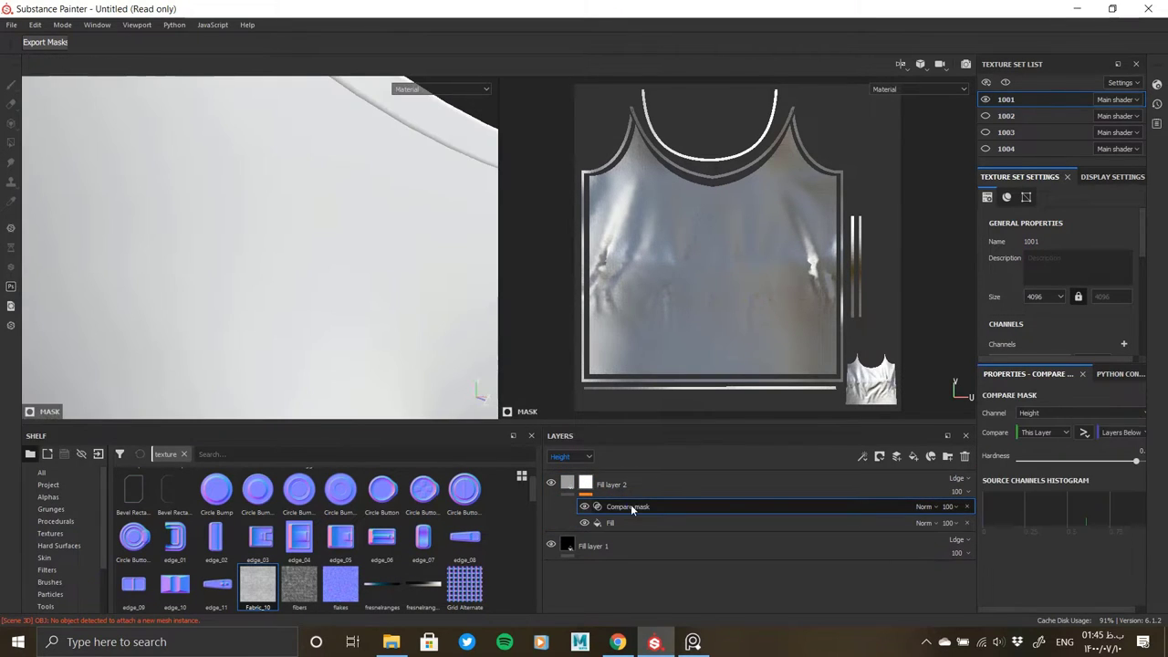
right_click(631, 509)
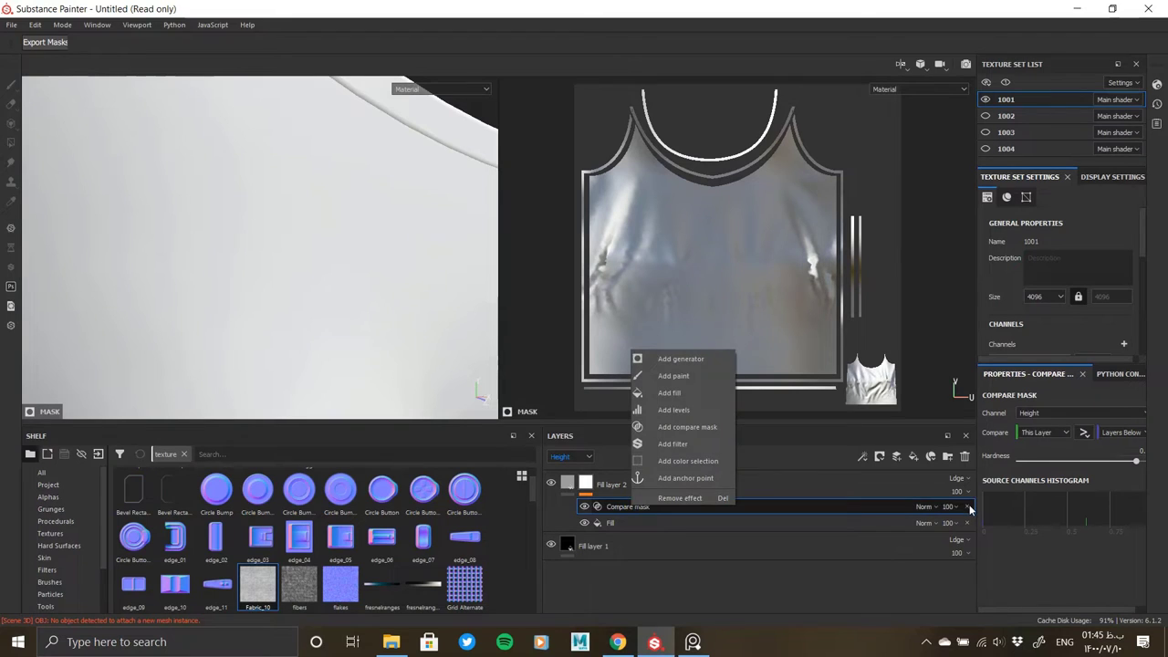
left_click(969, 507)
right_click(675, 506)
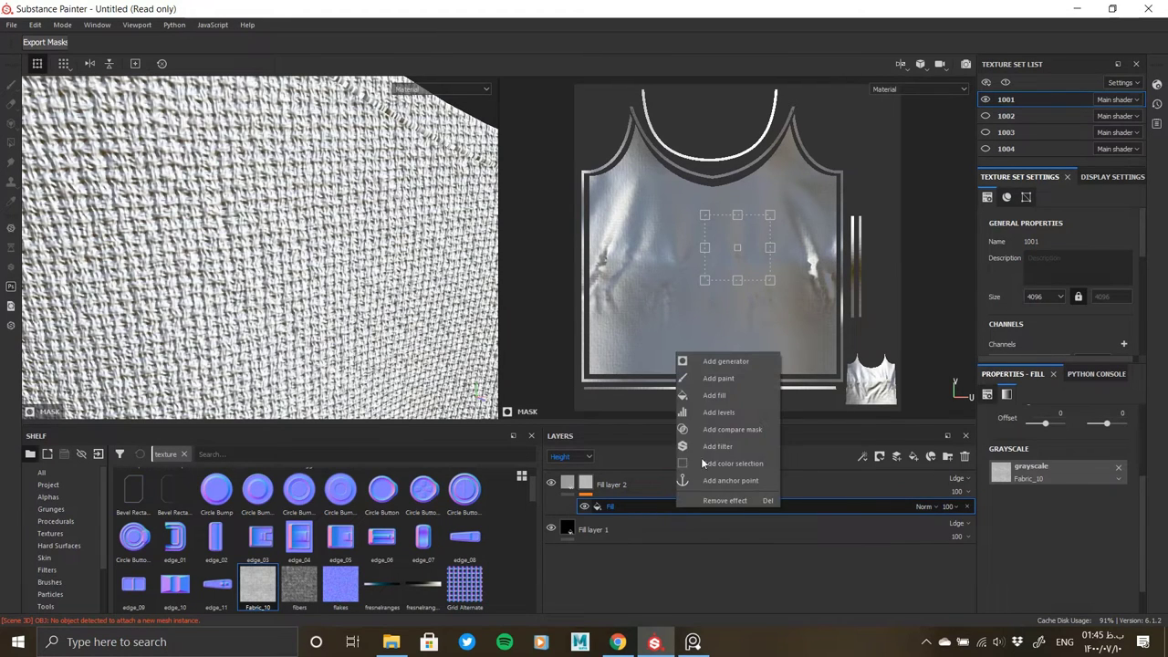
Step: Add Levels to the Fabric_10 mask and tune its midtones, white input and output black level
left_click(719, 414)
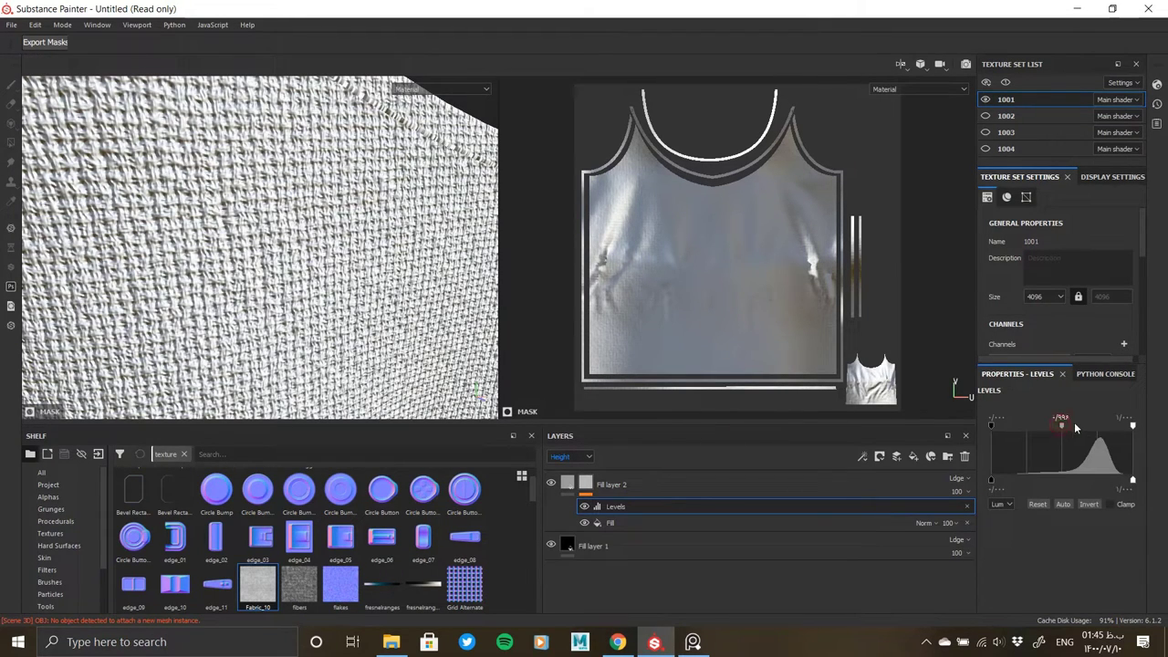
mouse_move(1074, 426)
left_mouse_down()
mouse_move(1001, 431)
mouse_move(1020, 426)
left_mouse_up()
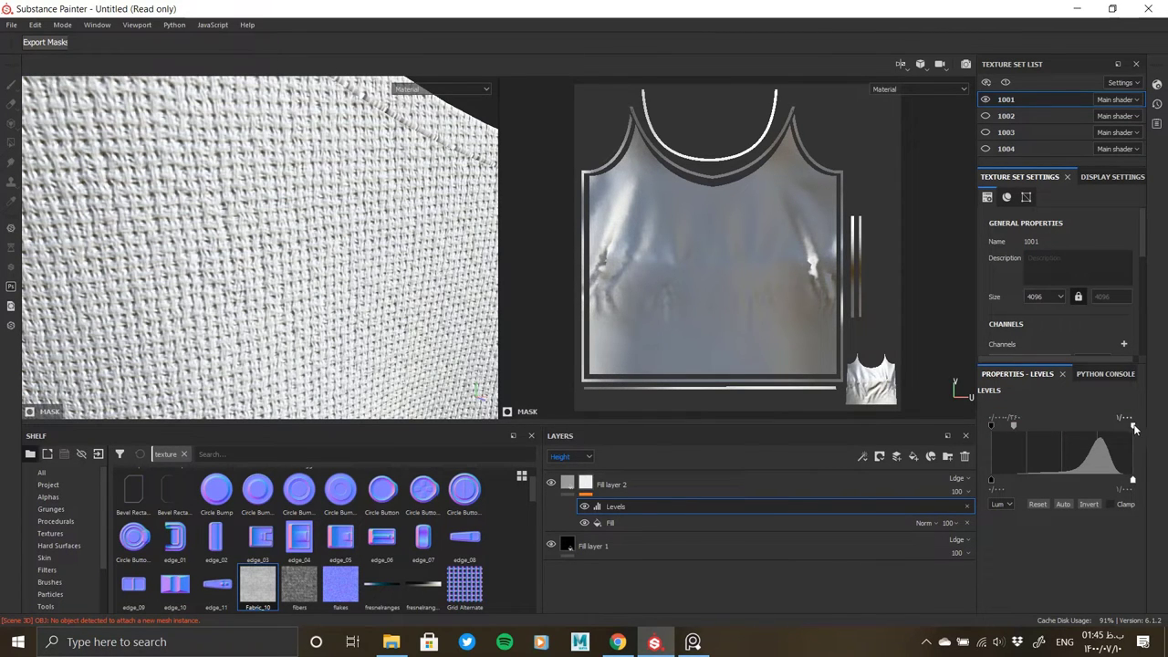
left_click_drag(1105, 425, 1131, 425)
left_click_drag(1023, 429, 1087, 424)
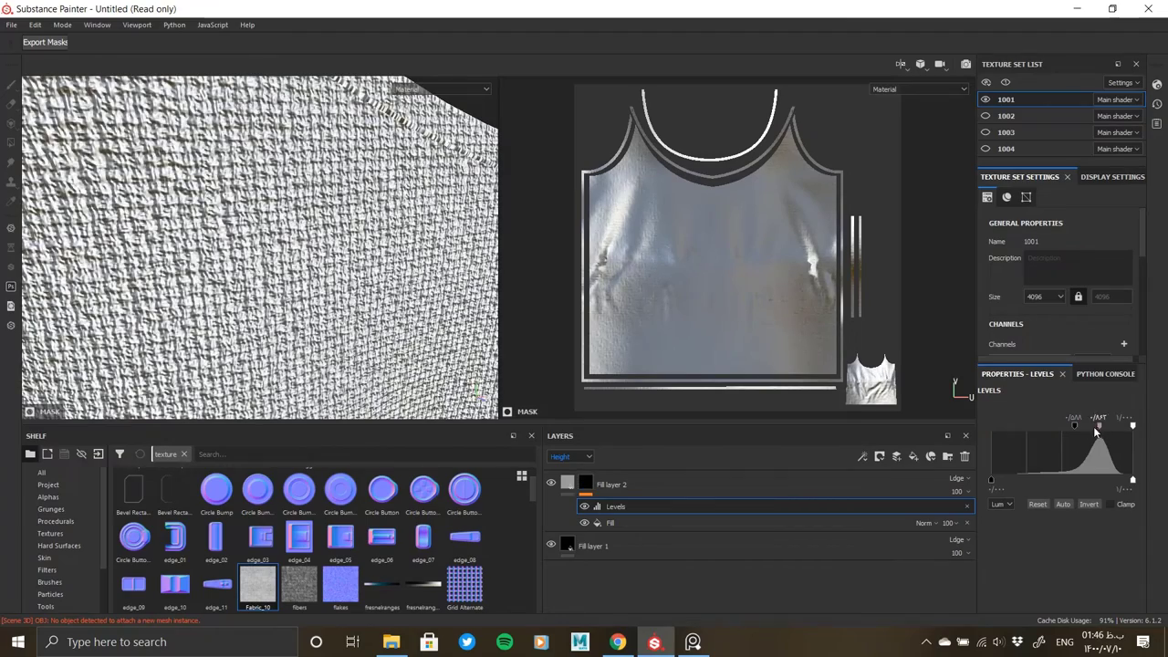
left_click_drag(1087, 424, 1023, 424)
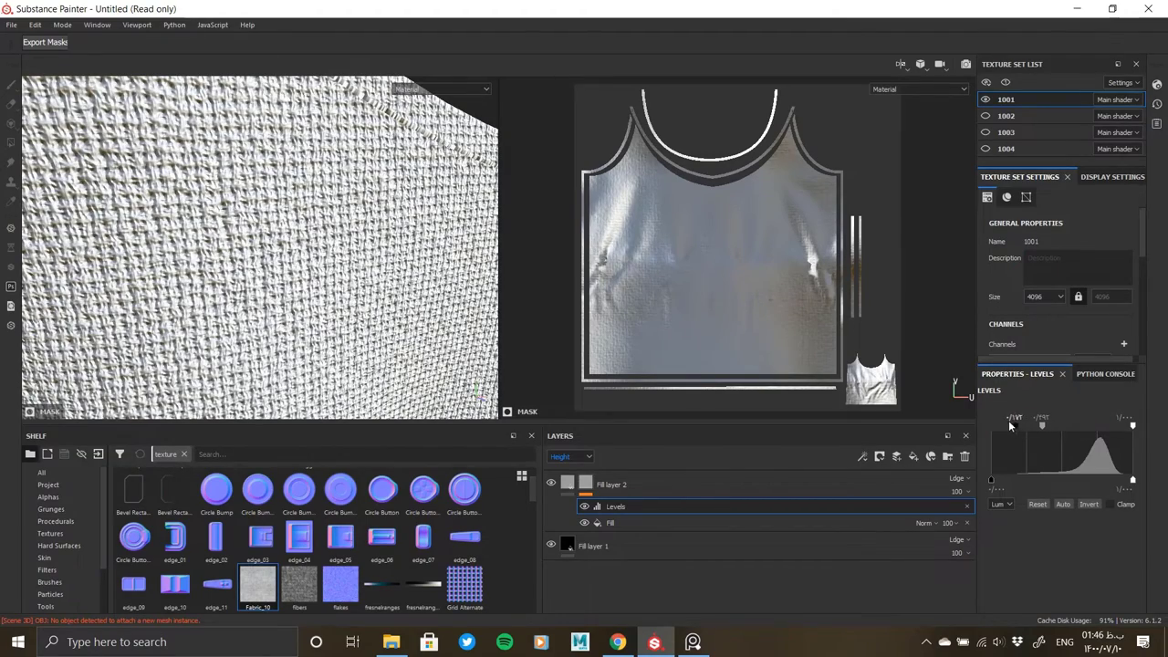
mouse_move(1133, 484)
left_mouse_down()
mouse_move(1050, 473)
mouse_move(1132, 480)
left_mouse_up()
mouse_move(1007, 481)
left_mouse_down()
mouse_move(1086, 473)
mouse_move(995, 464)
left_mouse_up()
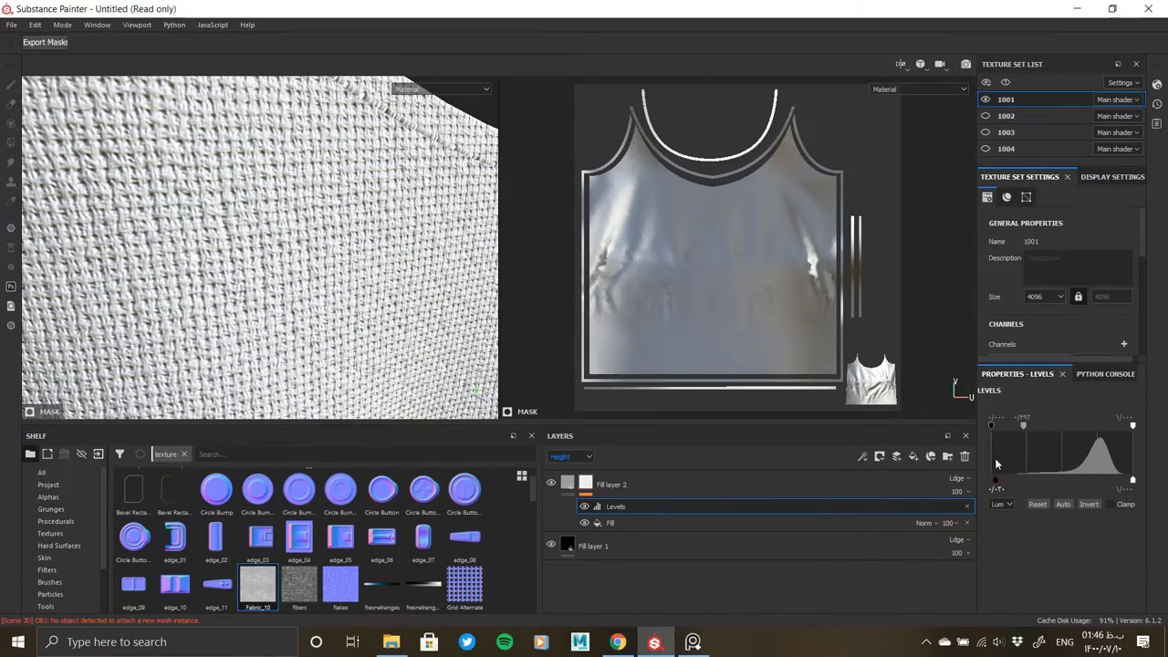
left_click_drag(260, 290, 301, 274, "alt")
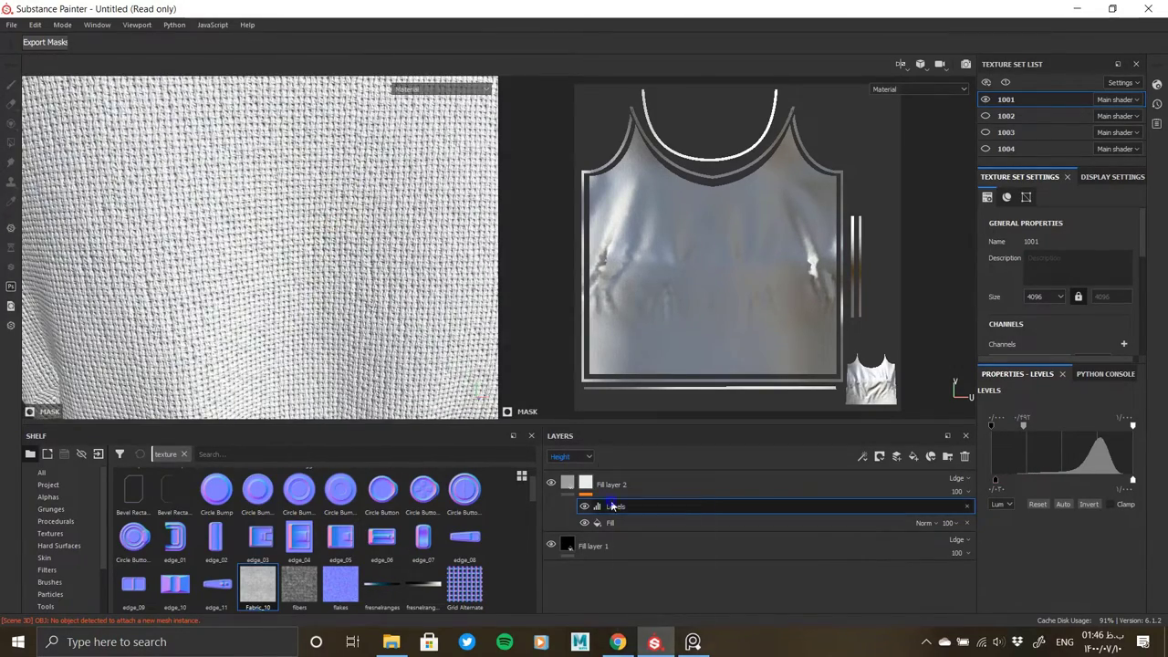
Step: Add a Sharpen filter to Fill layer 2's mask with intensity 0.77
right_click(609, 506)
left_click(663, 595)
left_click(1049, 421)
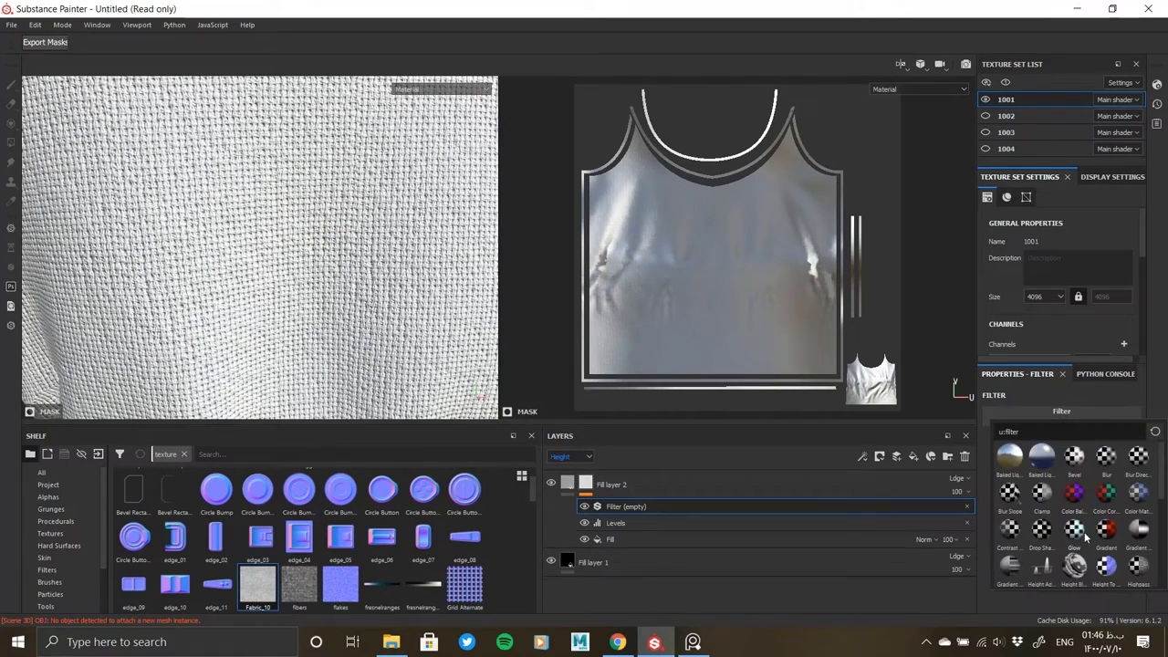
left_click(1042, 563)
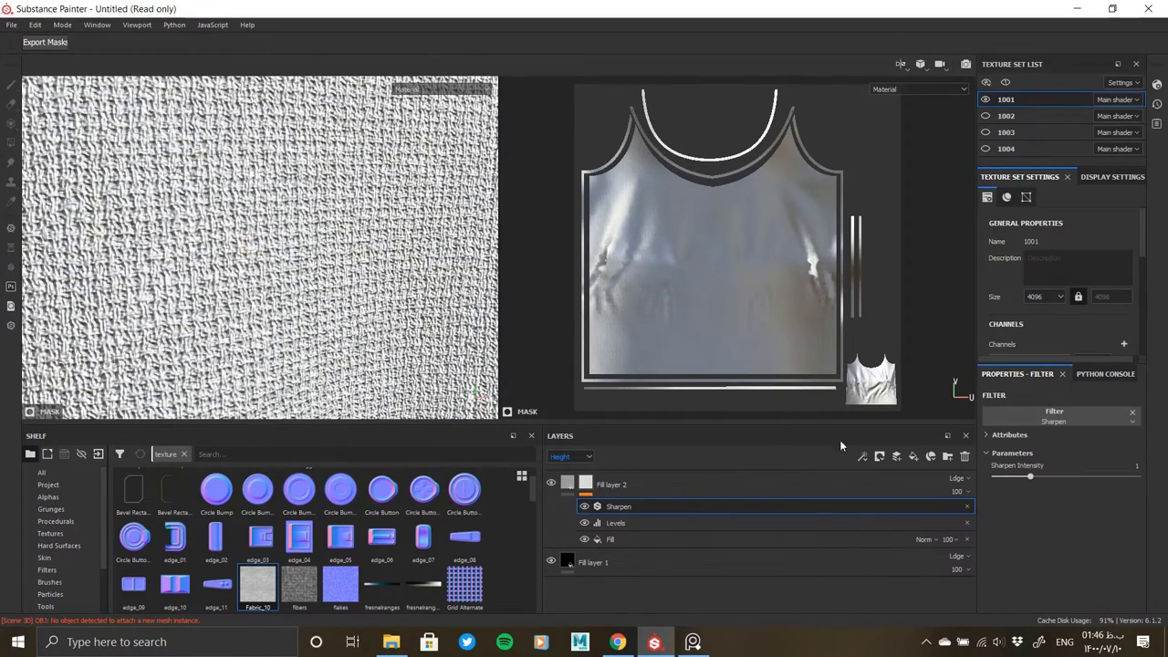
left_click_drag(1030, 477, 1021, 476)
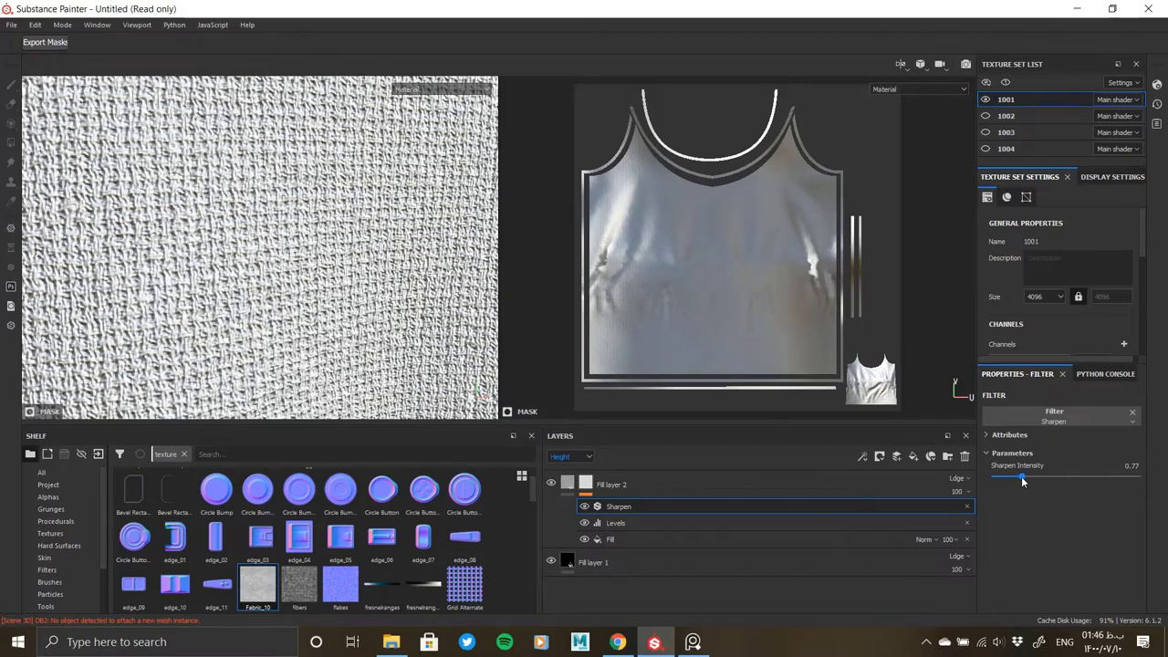
Step: Lower Fill layer 2's opacity to 49
mouse_move(960, 490)
left_mouse_down()
mouse_move(950, 517)
mouse_move(976, 516)
left_mouse_up()
scroll(305, 215, "down", 3)
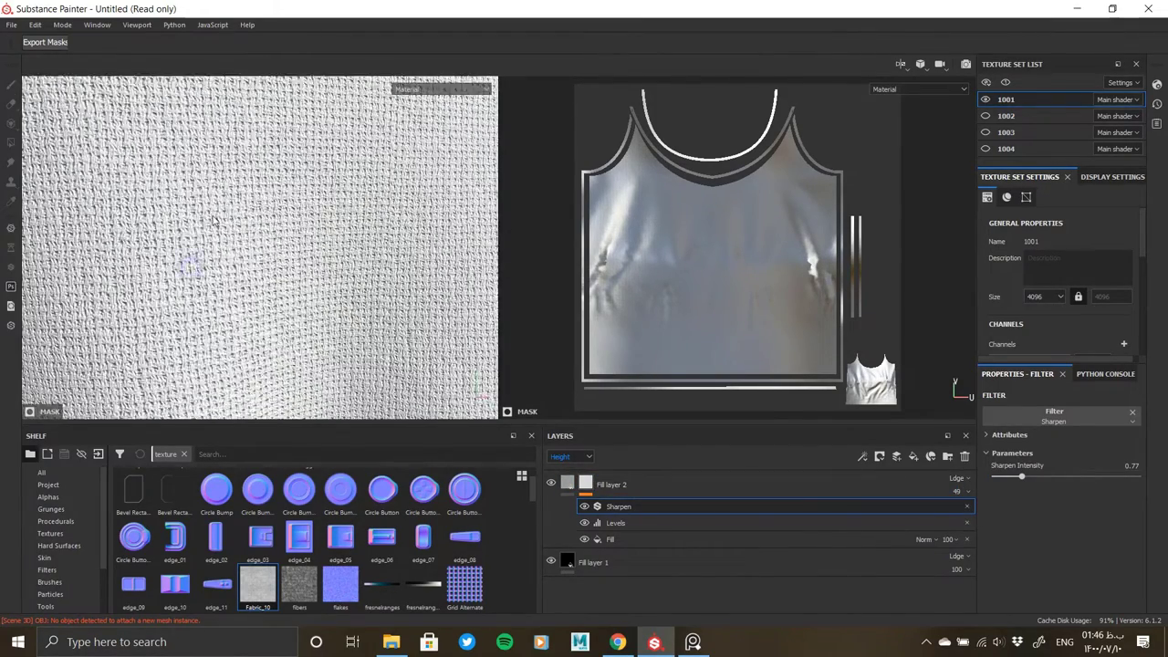
scroll(305, 215, "down", 4)
scroll(305, 215, "up", 2)
scroll(339, 235, "up", 5)
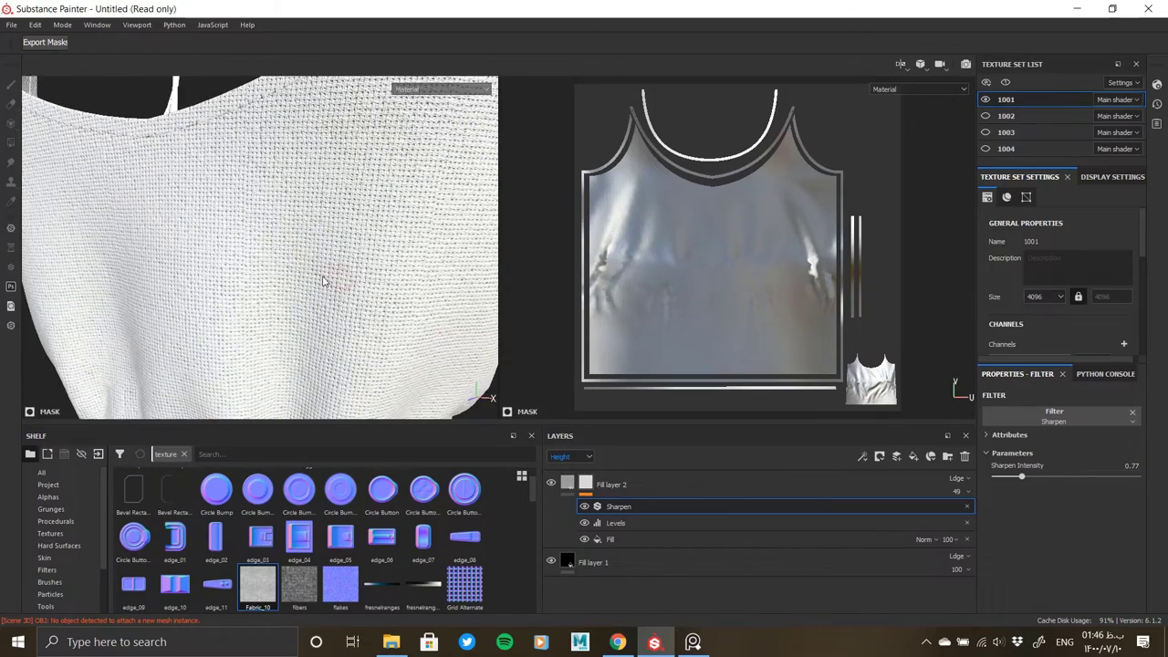
scroll(368, 338, "down", 2)
scroll(368, 338, "down", 3)
left_click(585, 484)
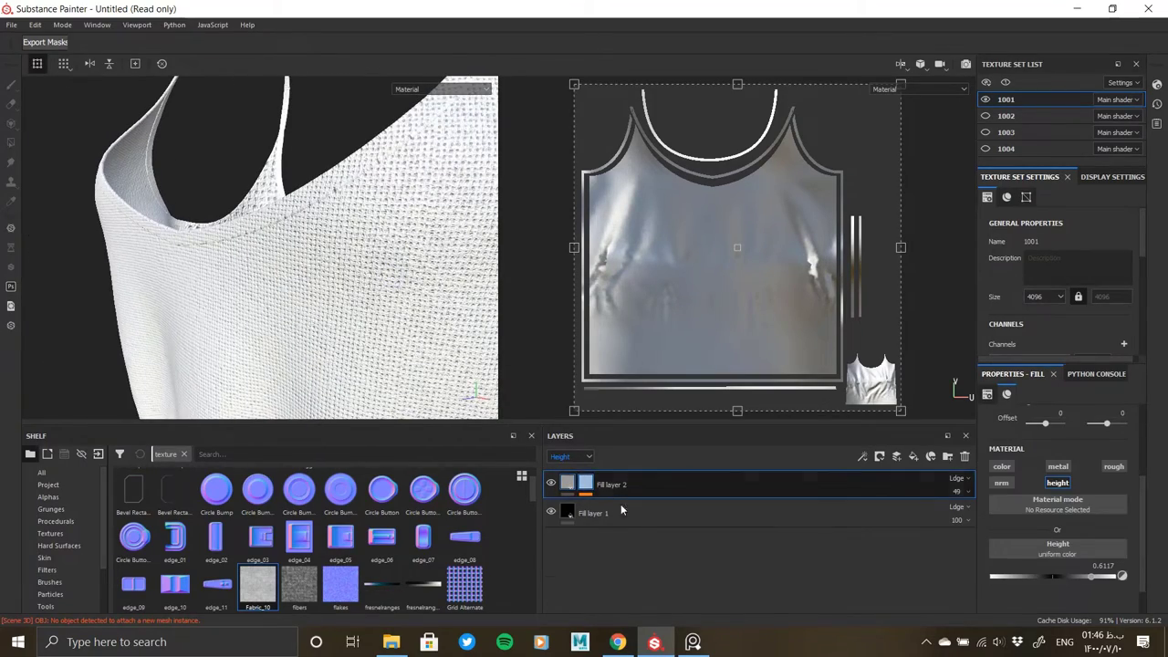
left_click(638, 540)
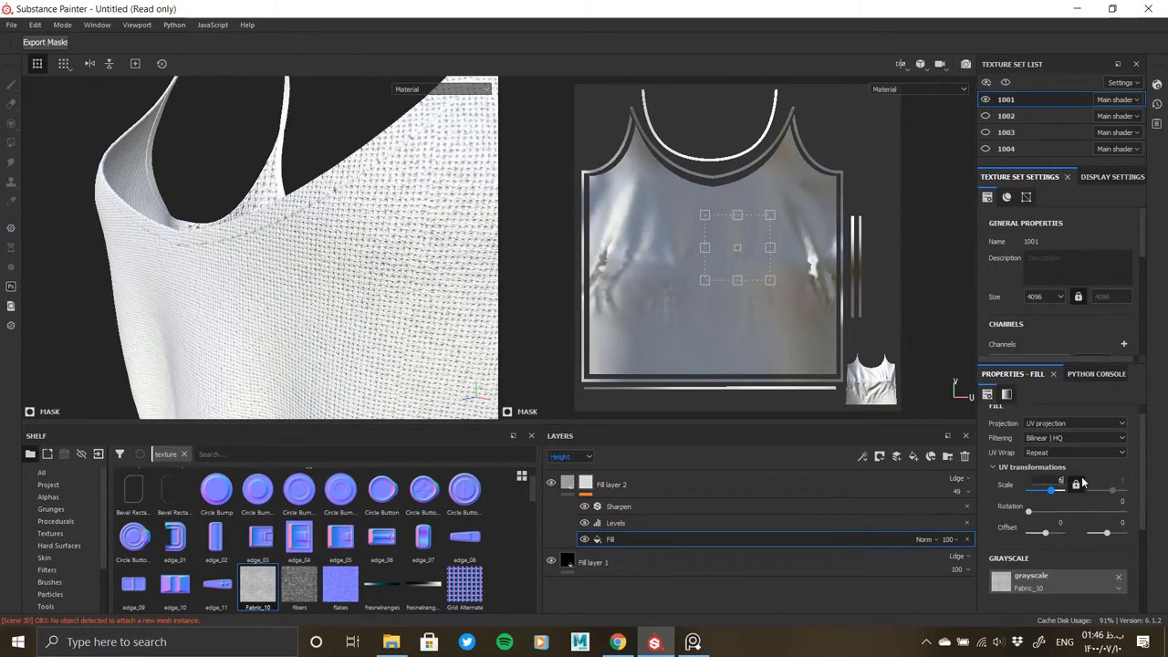
key("Return")
scroll(369, 231, "up", 2)
scroll(369, 264, "up", 2)
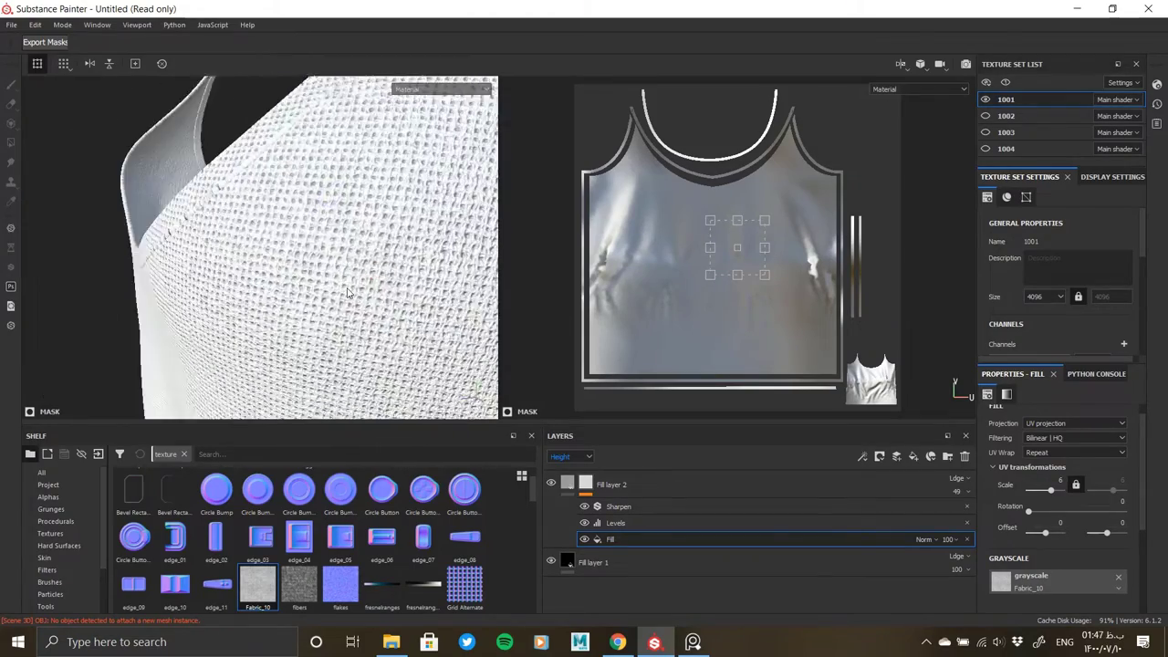
scroll(370, 295, "up", 2)
scroll(375, 302, "down", 2)
scroll(355, 242, "down", 2)
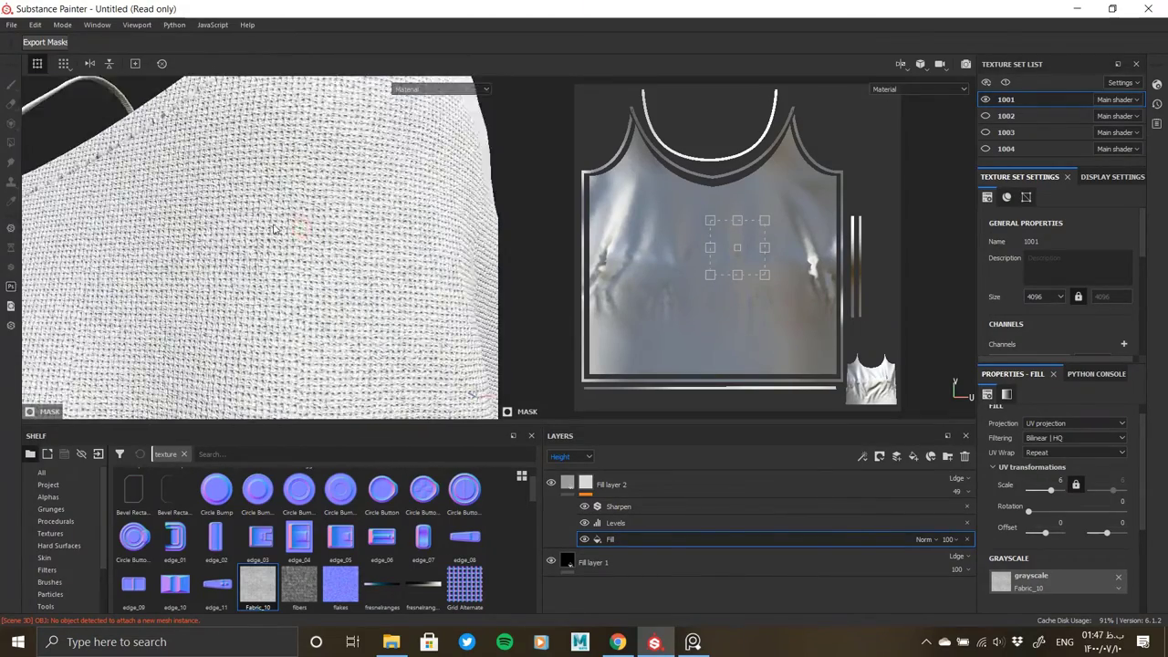
scroll(352, 236, "down", 1)
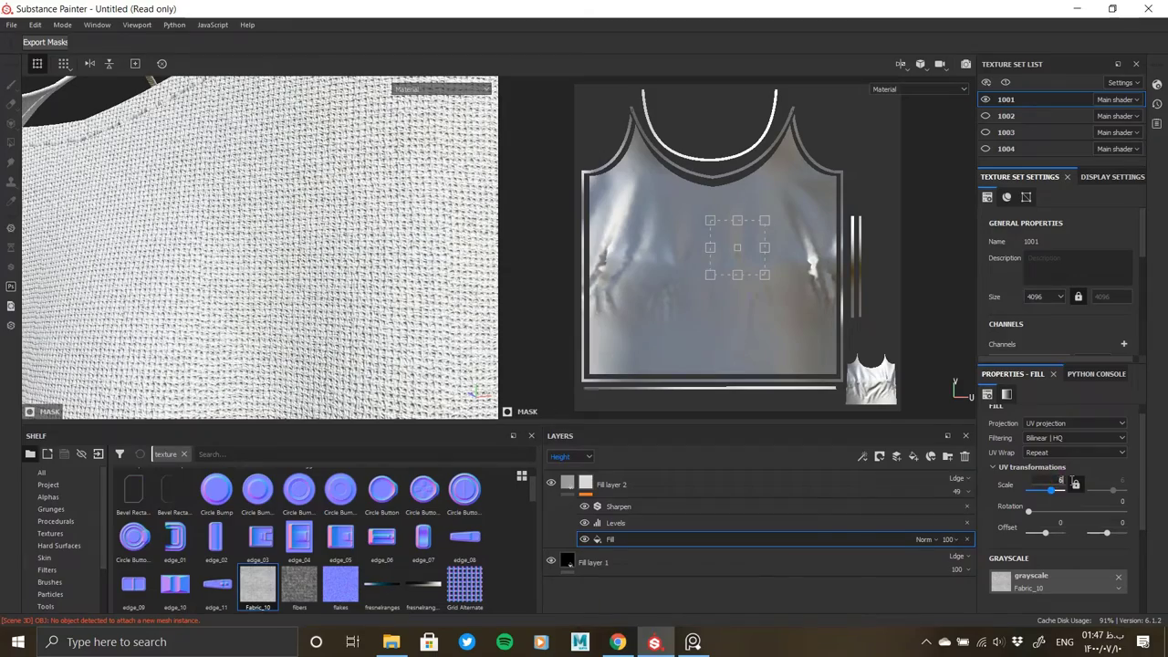
left_click(584, 523)
left_click(585, 523)
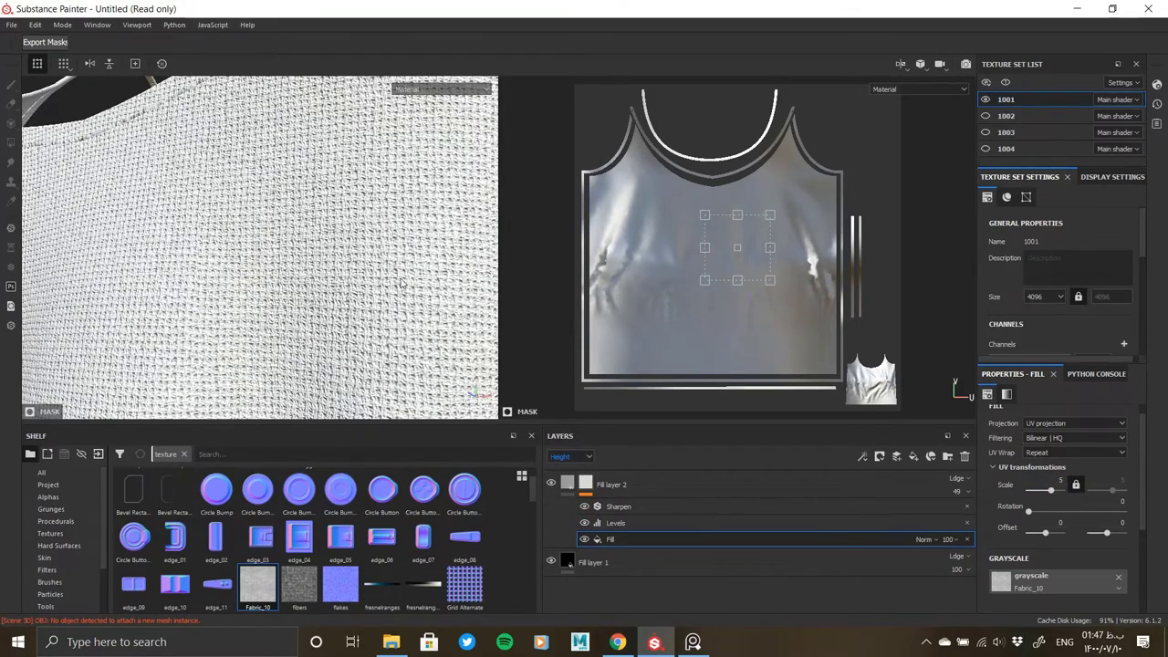
scroll(401, 285, "down", 5)
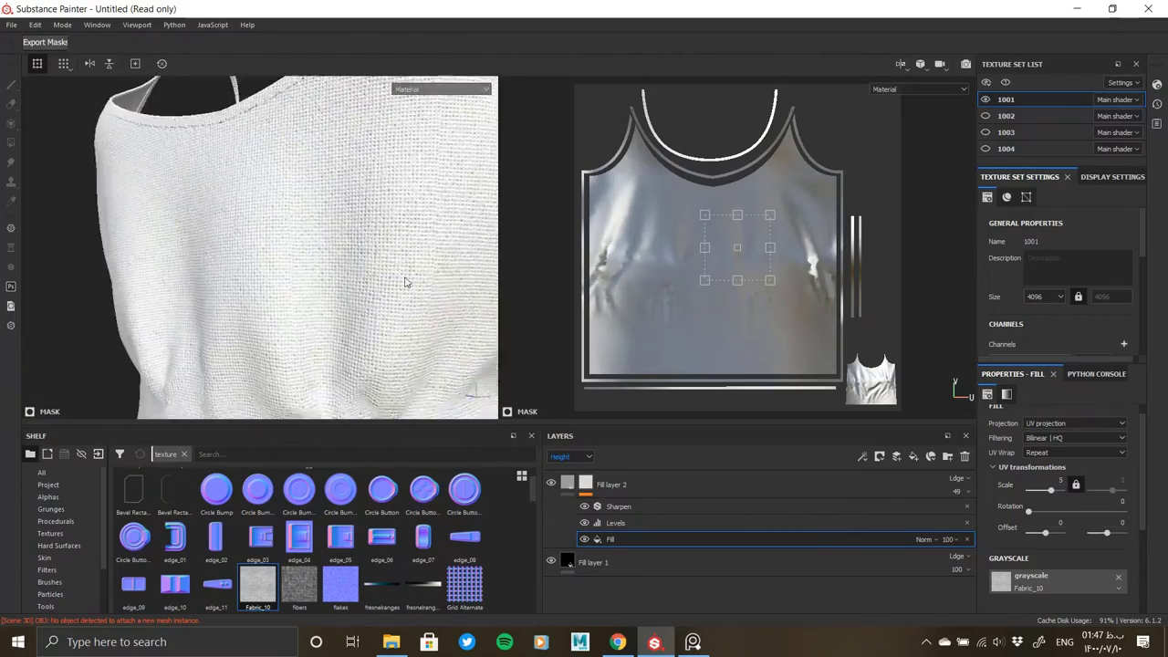
middle_click_drag(392, 287, 229, 201, "alt")
scroll(203, 190, "up", 2)
scroll(203, 229, "up", 4)
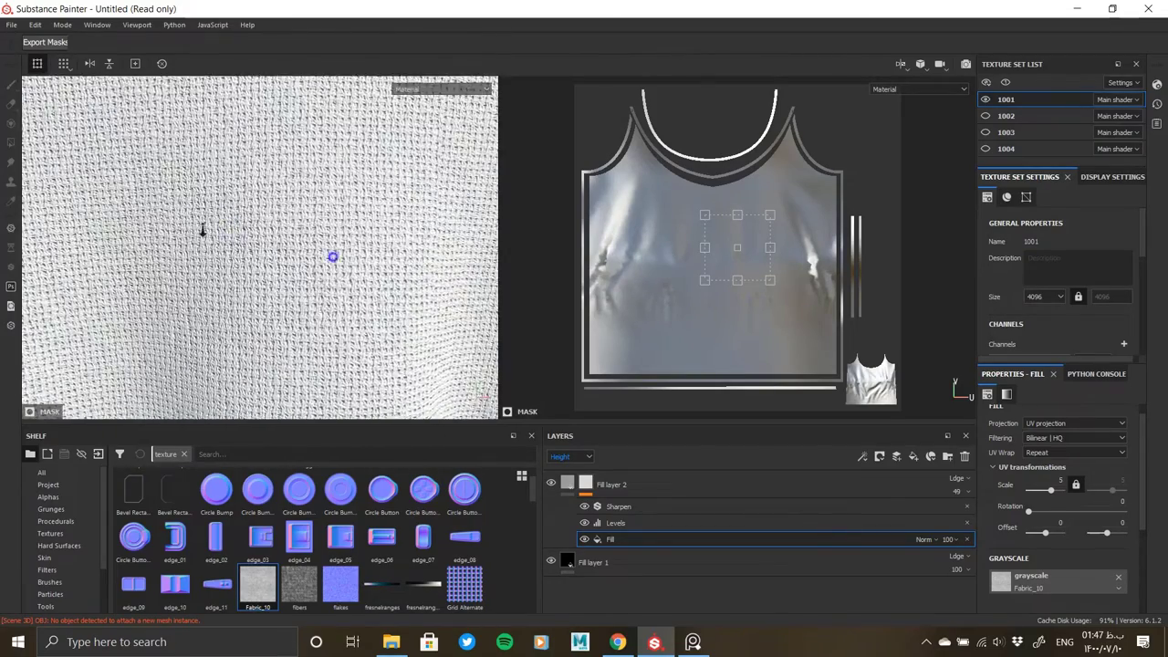
scroll(202, 230, "down", 3)
scroll(245, 227, "up", 2)
scroll(338, 198, "down", 4)
middle_click_drag(338, 198, 330, 223, "alt")
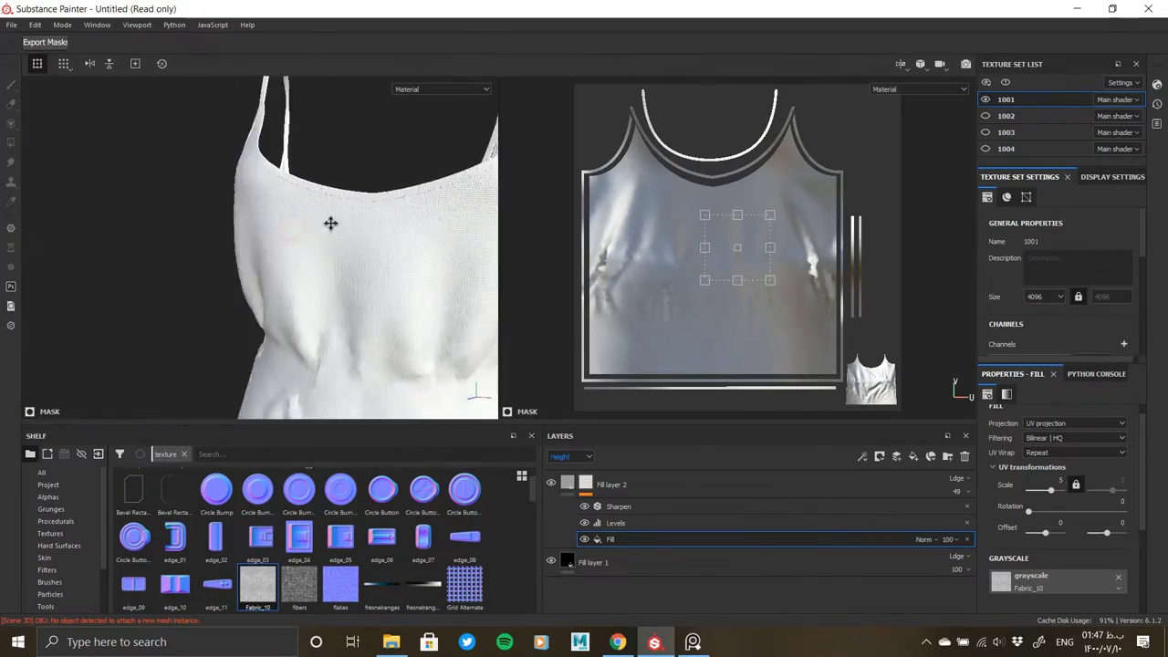
left_click_drag(330, 223, 282, 307, "alt")
scroll(295, 265, "up", 3)
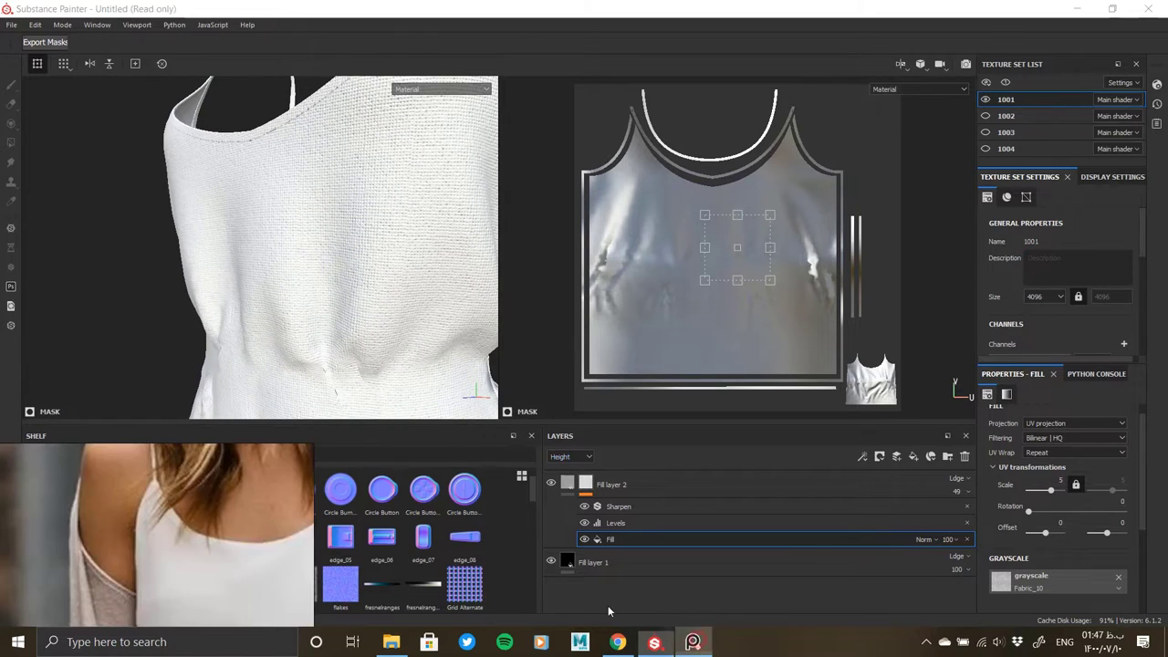
mouse_move(310, 274)
left_mouse_down("alt")
mouse_move(355, 293)
mouse_move(237, 260)
mouse_move(310, 349)
mouse_move(290, 286)
mouse_move(219, 277)
mouse_move(204, 255)
left_mouse_up("alt")
Step: Add a new Fill layer 3 above Fill layer 2
left_click(912, 483)
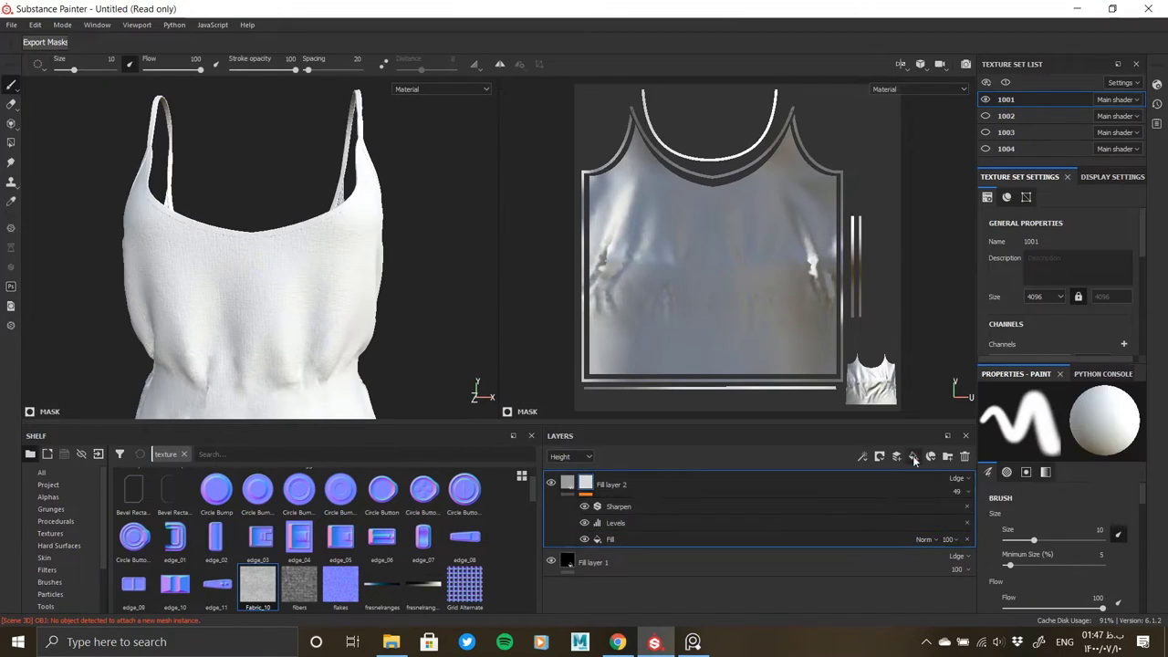
left_click(913, 456)
right_click(584, 484)
key("Escape")
scroll(983, 527, "down", 2)
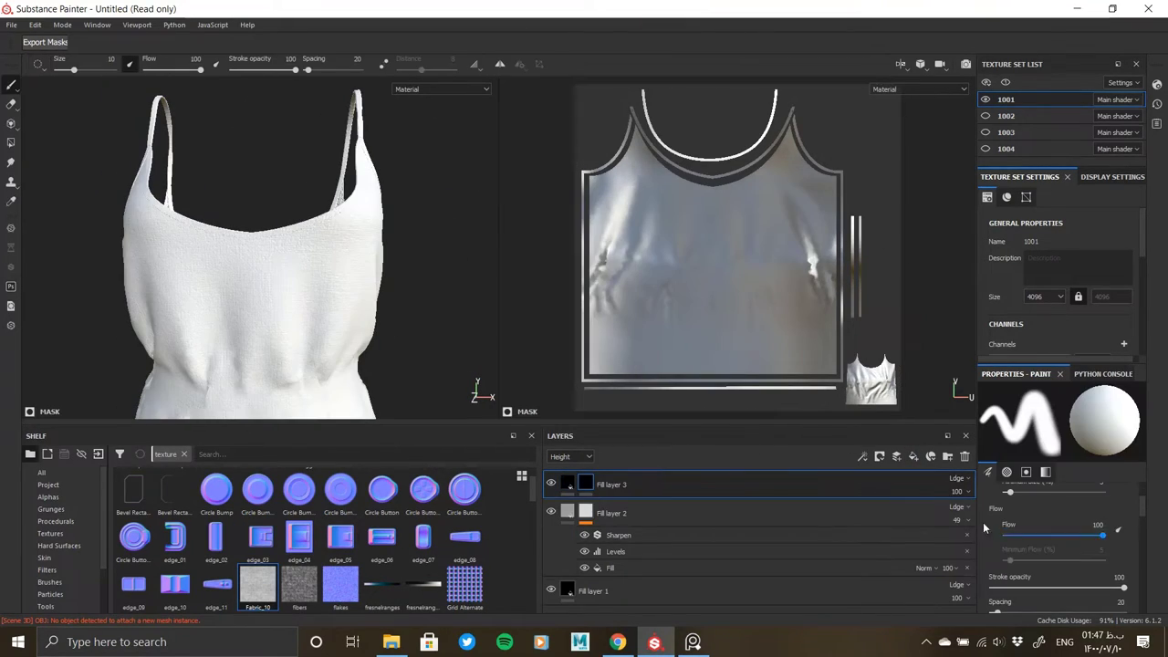
Step: Give Fill layer 3's mask a UV Border Distance generator with smoothness 0.01
right_click(584, 484)
left_click(620, 407)
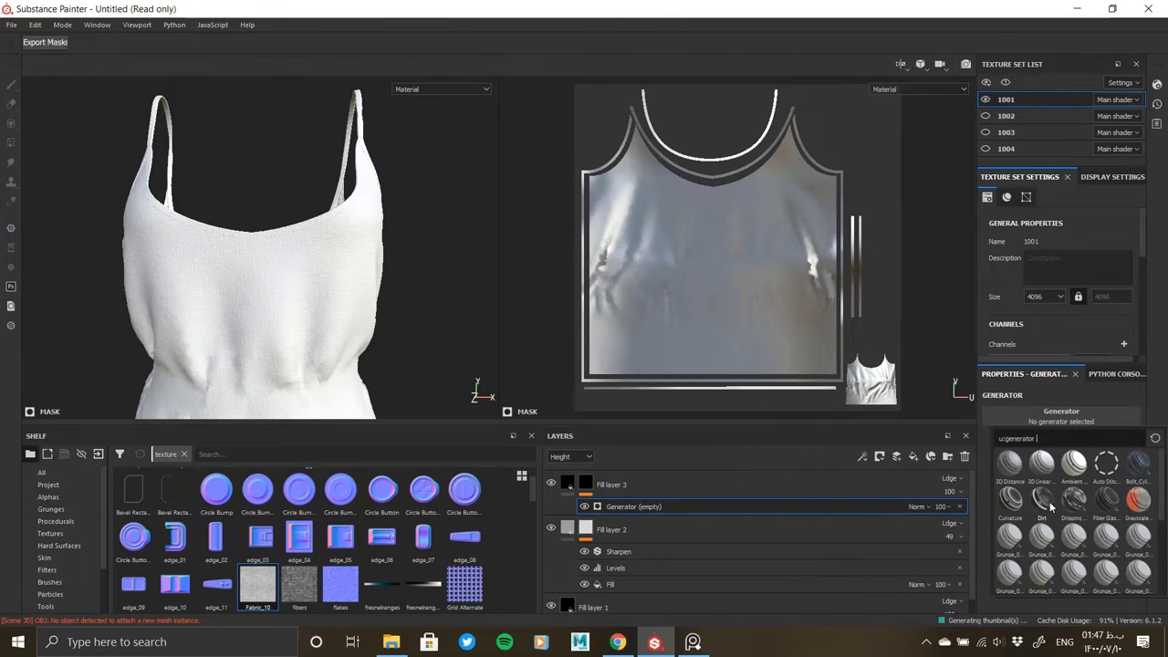
left_click(1072, 538)
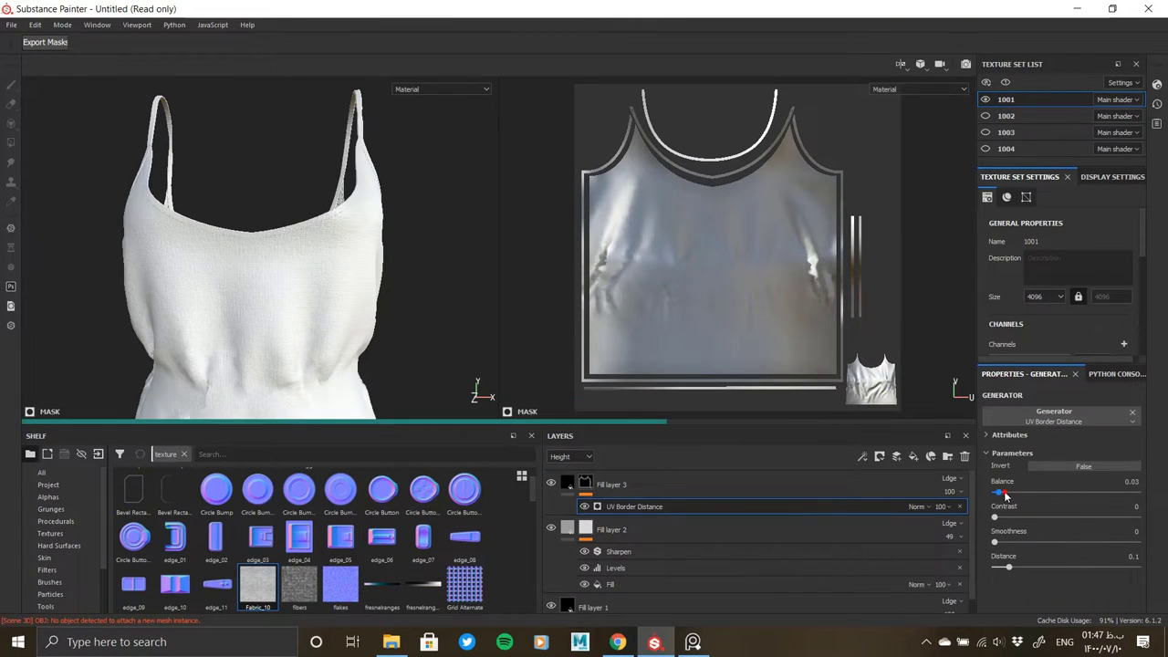
left_click_drag(994, 540, 995, 540)
mouse_move(279, 279)
left_mouse_down("alt")
mouse_move(187, 240)
mouse_move(261, 286)
left_mouse_up("alt")
scroll(196, 261, "up", 5)
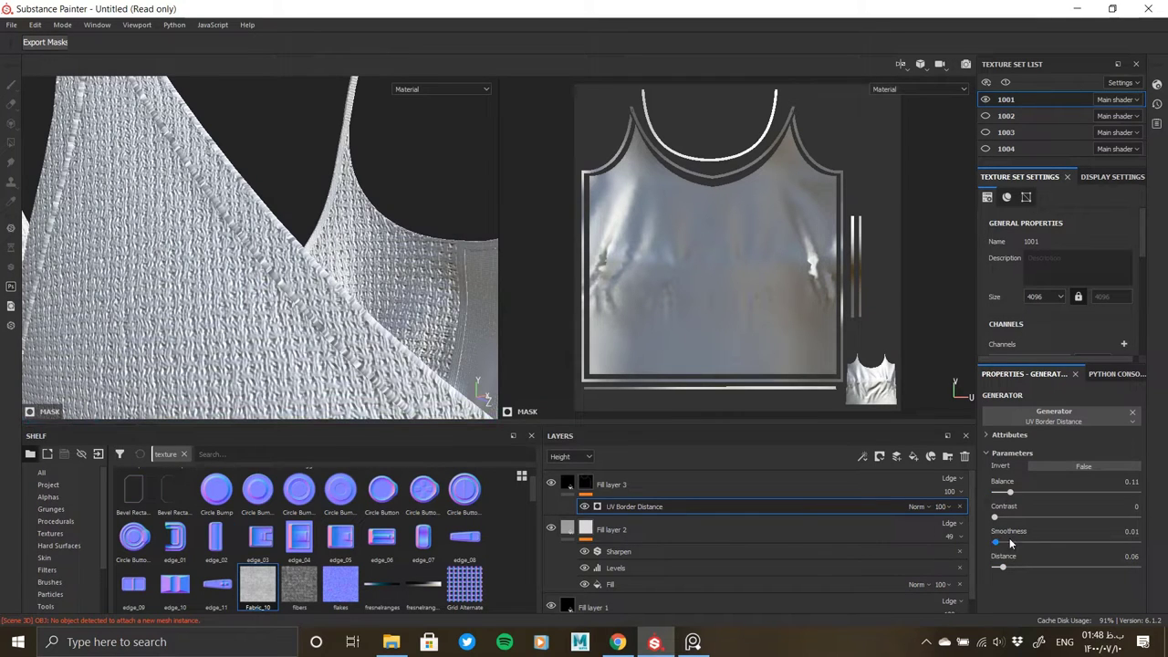
Step: Set Fill layer 3's height to -0.1942 and inspect the woven fabric
left_click(567, 485)
left_click(567, 484)
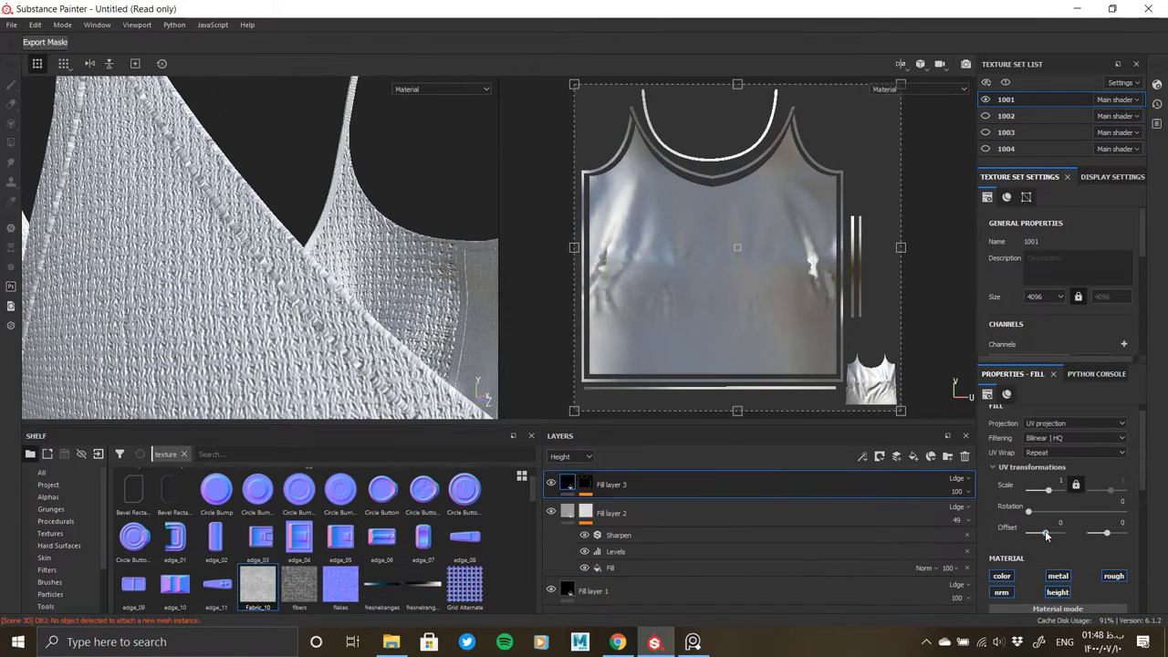
scroll(1022, 594, "down", 3)
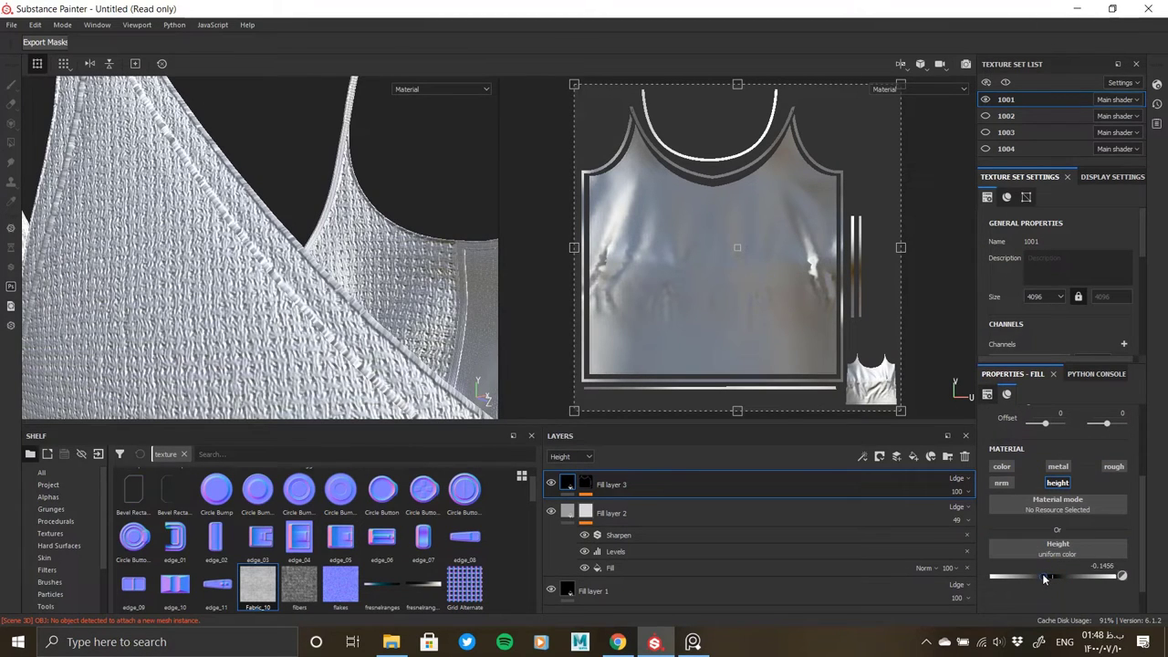
left_click(1039, 575)
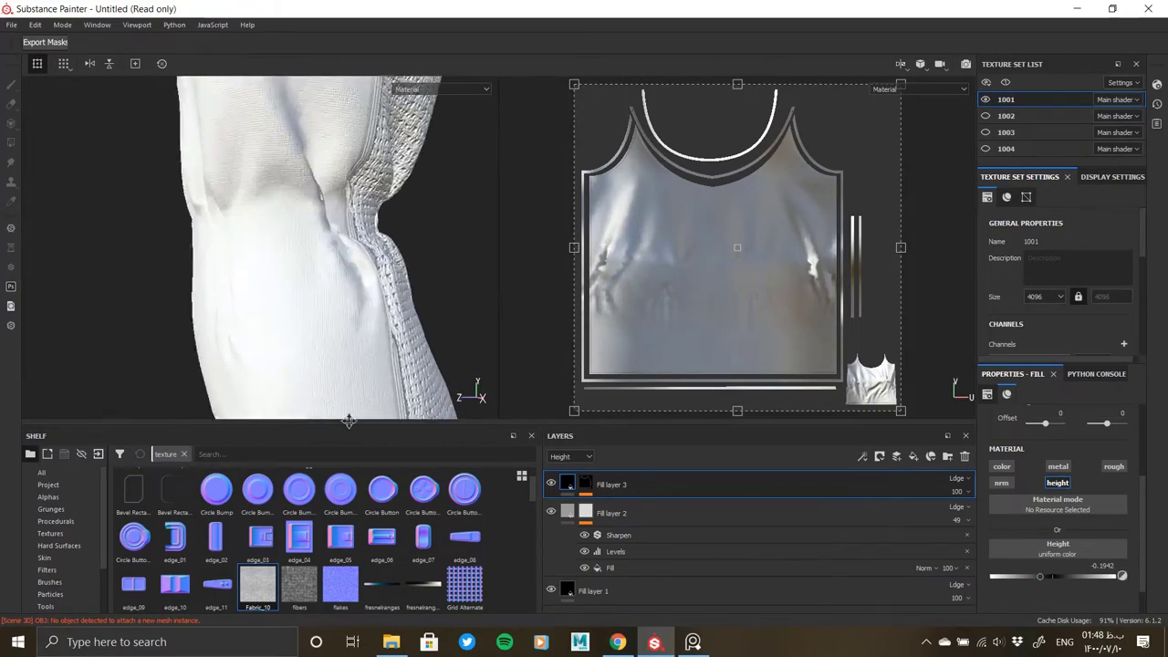
mouse_move(349, 421)
left_mouse_down("alt")
mouse_move(195, 315)
mouse_move(300, 274)
mouse_move(170, 261)
mouse_move(233, 251)
mouse_move(305, 261)
mouse_move(323, 313)
mouse_move(238, 299)
mouse_move(305, 279)
mouse_move(358, 336)
mouse_move(240, 279)
mouse_move(338, 266)
mouse_move(380, 331)
mouse_move(256, 293)
mouse_move(305, 279)
mouse_move(352, 323)
mouse_move(373, 289)
mouse_move(409, 304)
left_mouse_up("alt")
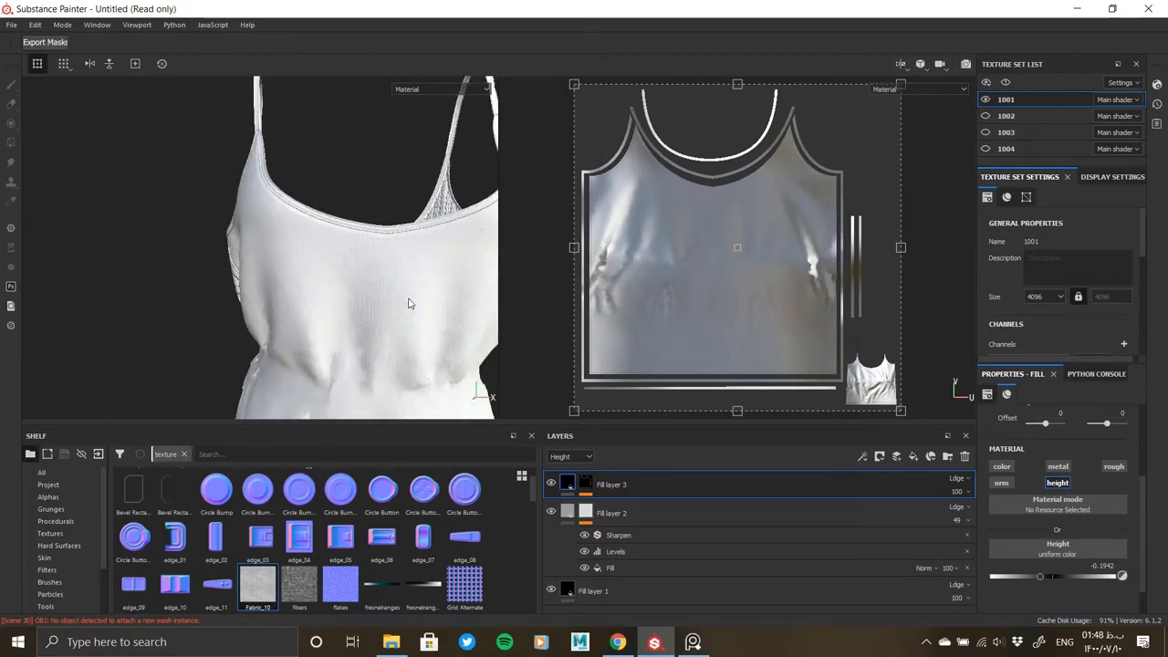
mouse_move(312, 309)
left_mouse_down("alt")
mouse_move(286, 214)
mouse_move(332, 304)
left_mouse_up("alt")
scroll(287, 213, "up", 5)
scroll(332, 304, "down", 5)
mouse_move(329, 261)
left_mouse_down("alt")
mouse_move(404, 86)
mouse_move(237, 297)
left_mouse_up("alt")
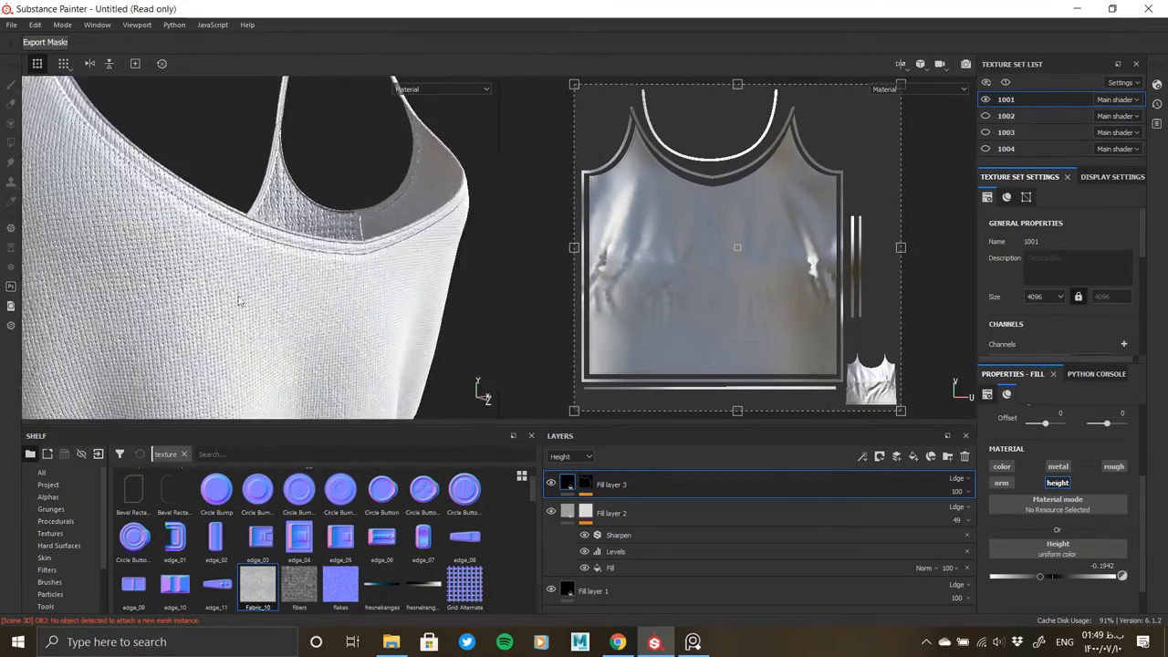
scroll(237, 298, "down", 3)
Step: Undo the UV Border Distance generator on Fill layer 3's mask
left_click(569, 486)
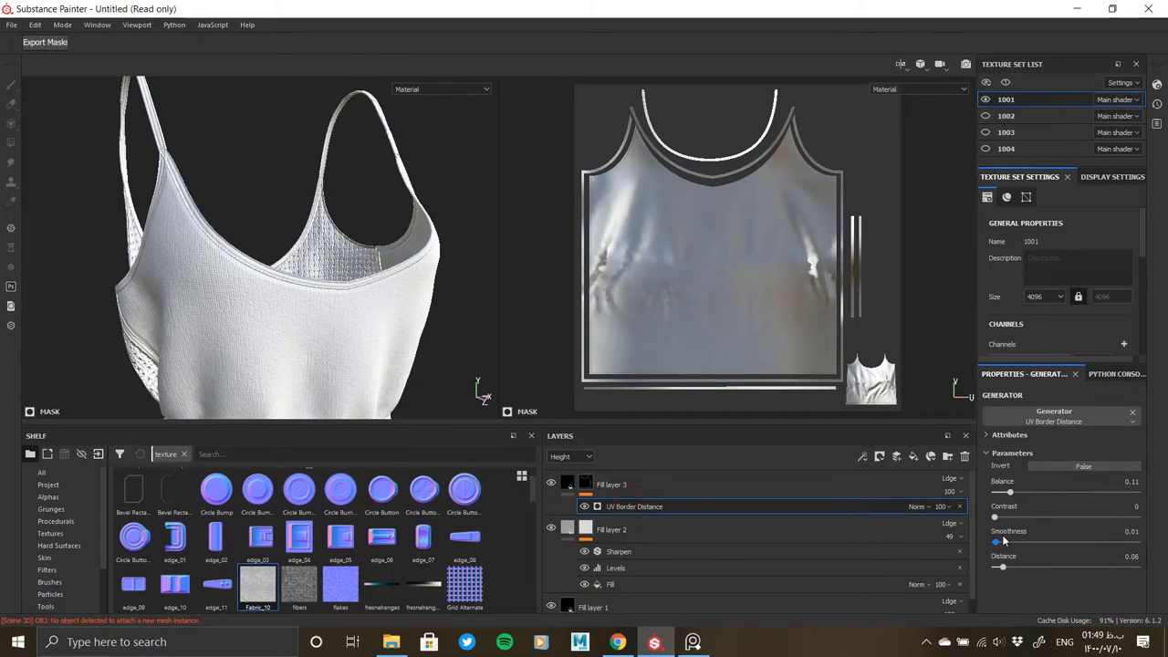
scroll(379, 314, "up", 5)
left_click_drag(379, 314, 195, 312, "alt")
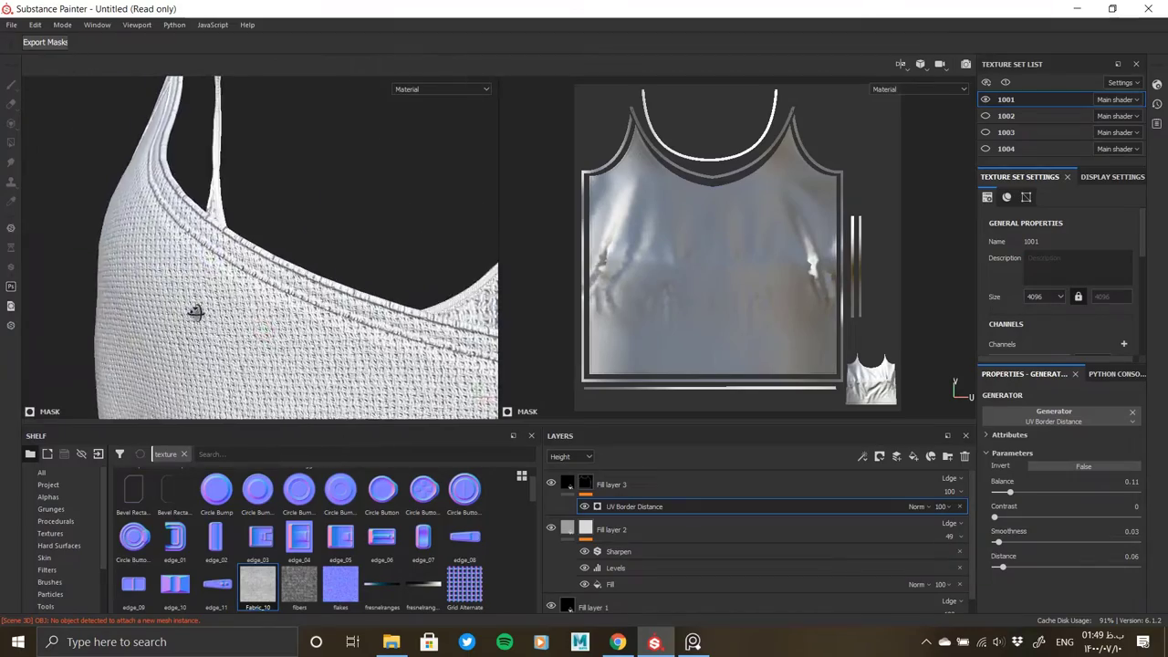
key("ctrl+z")
mouse_move(310, 336)
left_mouse_down("alt")
mouse_move(307, 279)
mouse_move(78, 453)
left_mouse_up("alt")
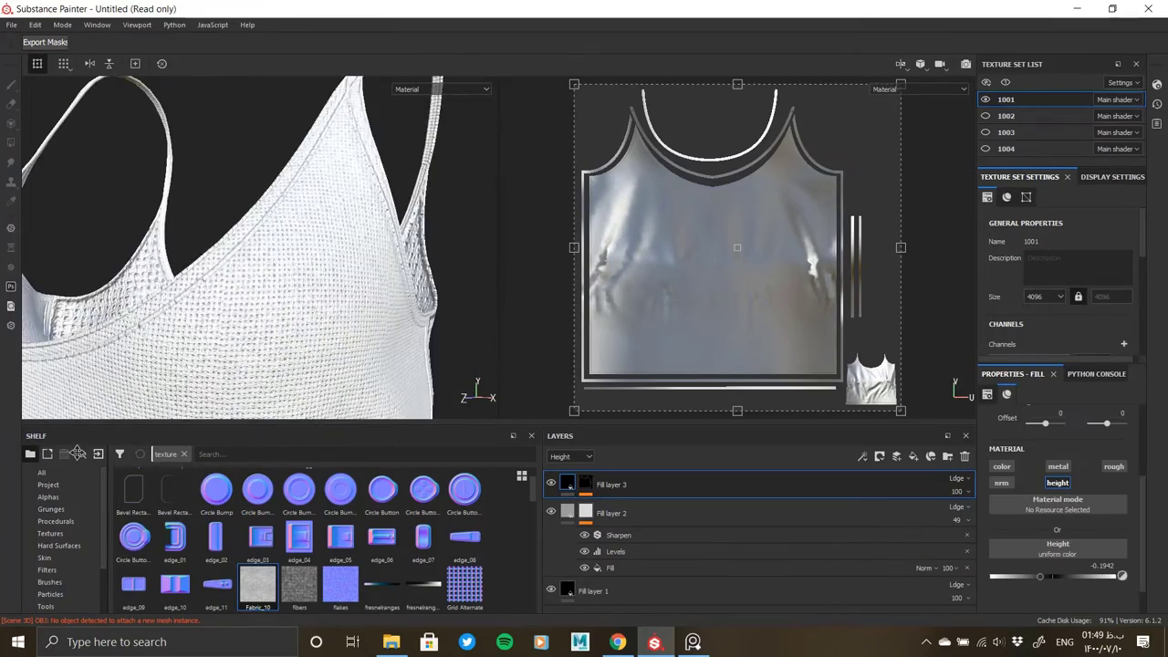
mouse_move(355, 398)
left_mouse_down("alt")
mouse_move(310, 310)
mouse_move(359, 274)
mouse_move(232, 321)
left_mouse_up("alt")
scroll(270, 239, "down", 3)
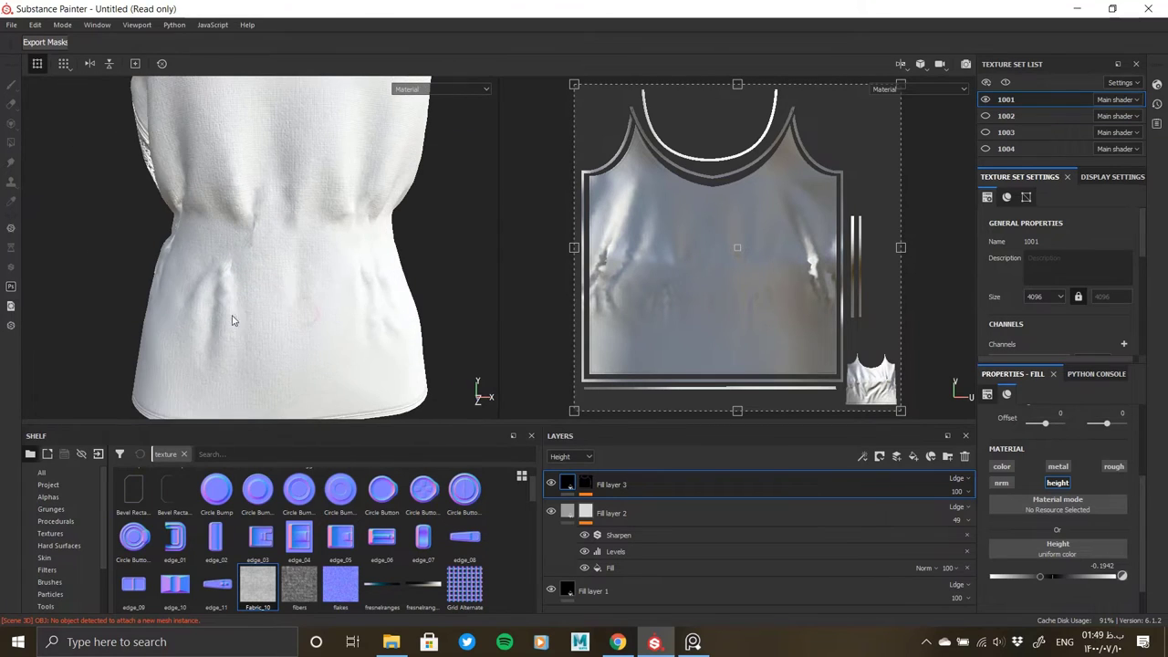
Step: Add Fill layer 4 at the top with its colour channel turned off
mouse_move(334, 302)
left_mouse_down("alt")
mouse_move(294, 167)
mouse_move(341, 284)
left_mouse_up("alt")
scroll(333, 305, "up", 3)
left_click_drag(324, 331, 1037, 525, "alt")
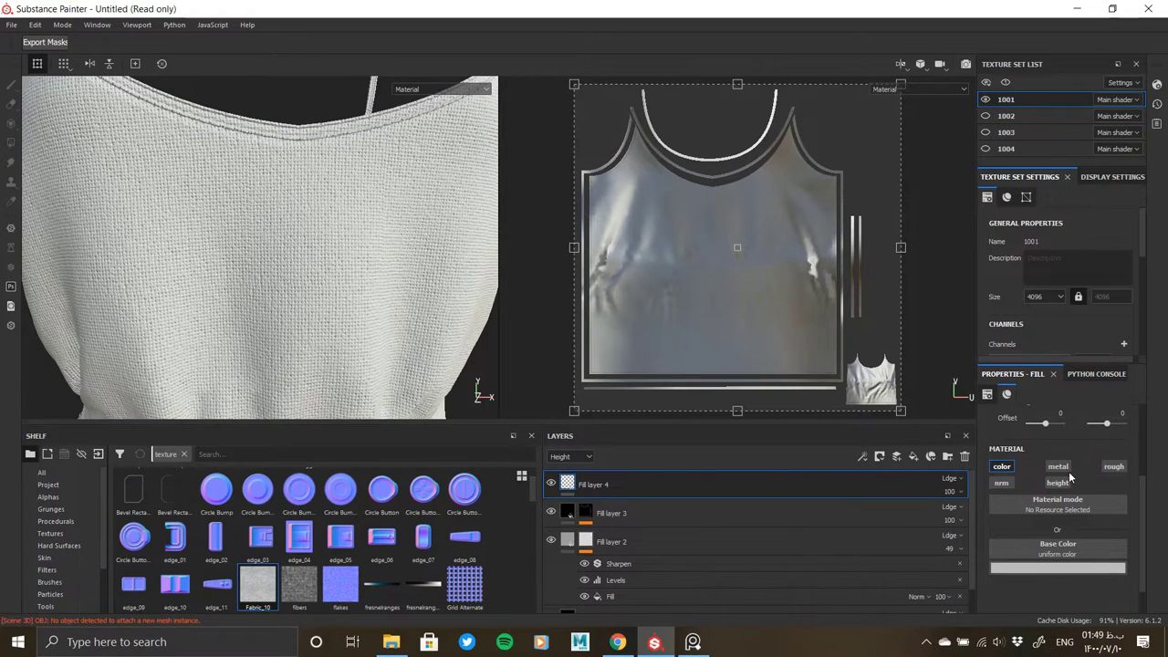
left_click(1001, 467)
scroll(229, 323, "down", 3)
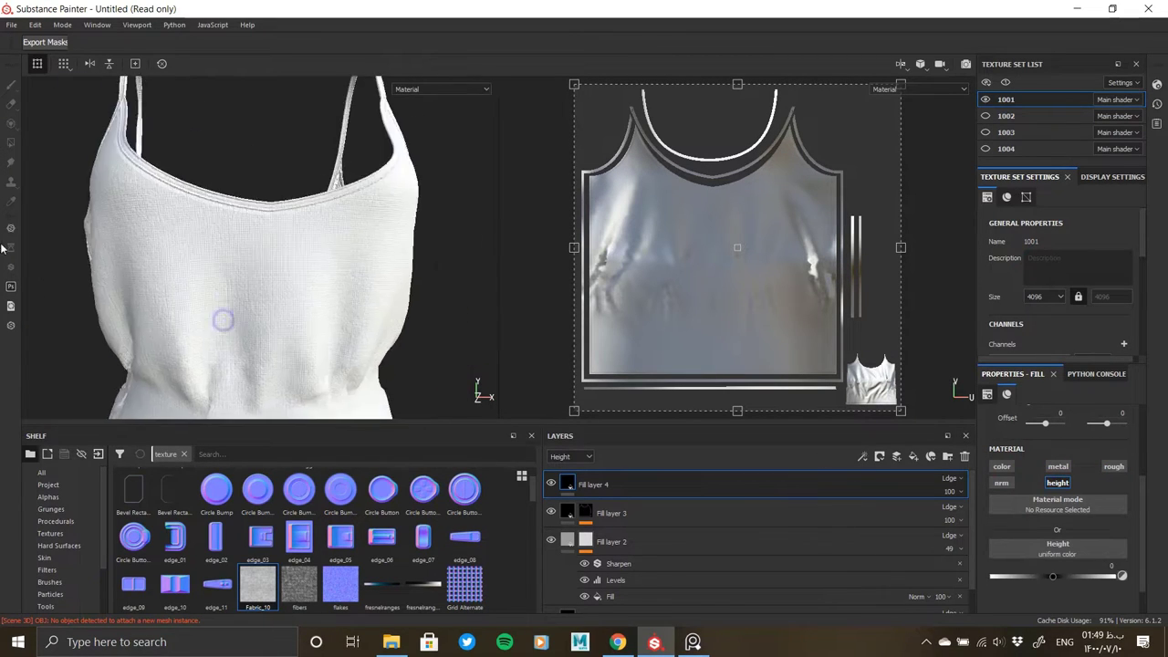
mouse_move(229, 323)
left_mouse_down("alt")
mouse_move(367, 235)
mouse_move(450, 240)
mouse_move(283, 233)
mouse_move(338, 234)
mouse_move(326, 315)
mouse_move(302, 326)
left_mouse_up("alt")
middle_click_drag(302, 326, 264, 222, "alt")
mouse_move(265, 222)
left_mouse_down("alt")
mouse_move(273, 261)
mouse_move(156, 253)
mouse_move(179, 280)
mouse_move(229, 276)
mouse_move(371, 329)
left_mouse_up("alt")
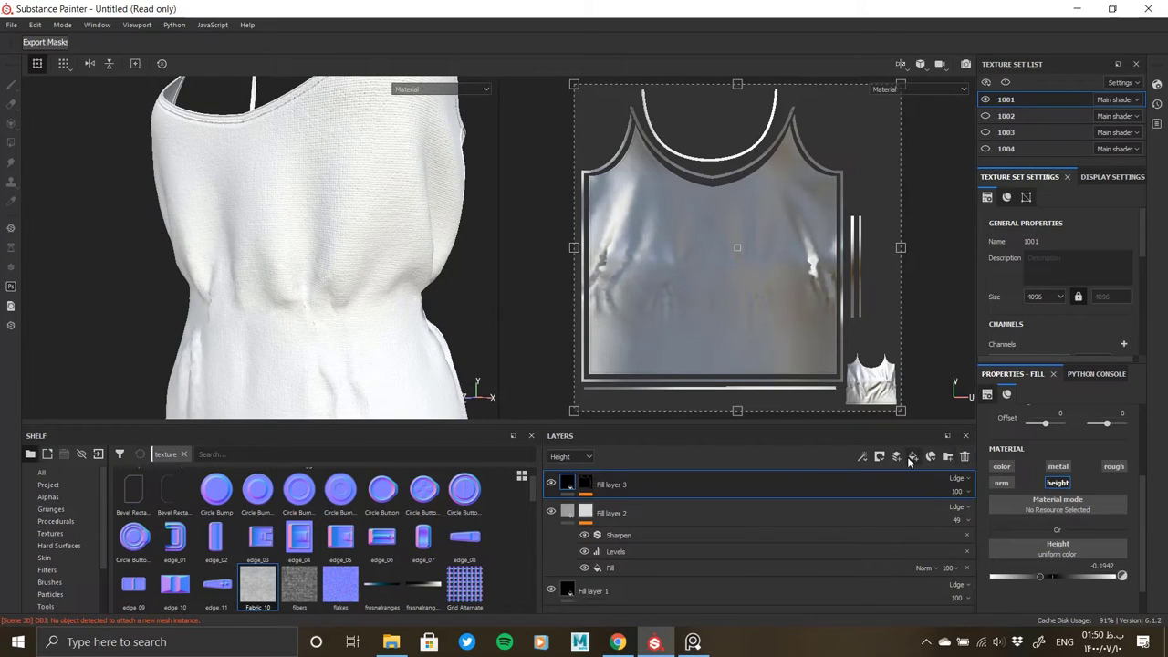
Step: Group Fill layers 1, 2 and 3 into Folder 1
left_click(602, 590)
left_click(620, 482, "shift")
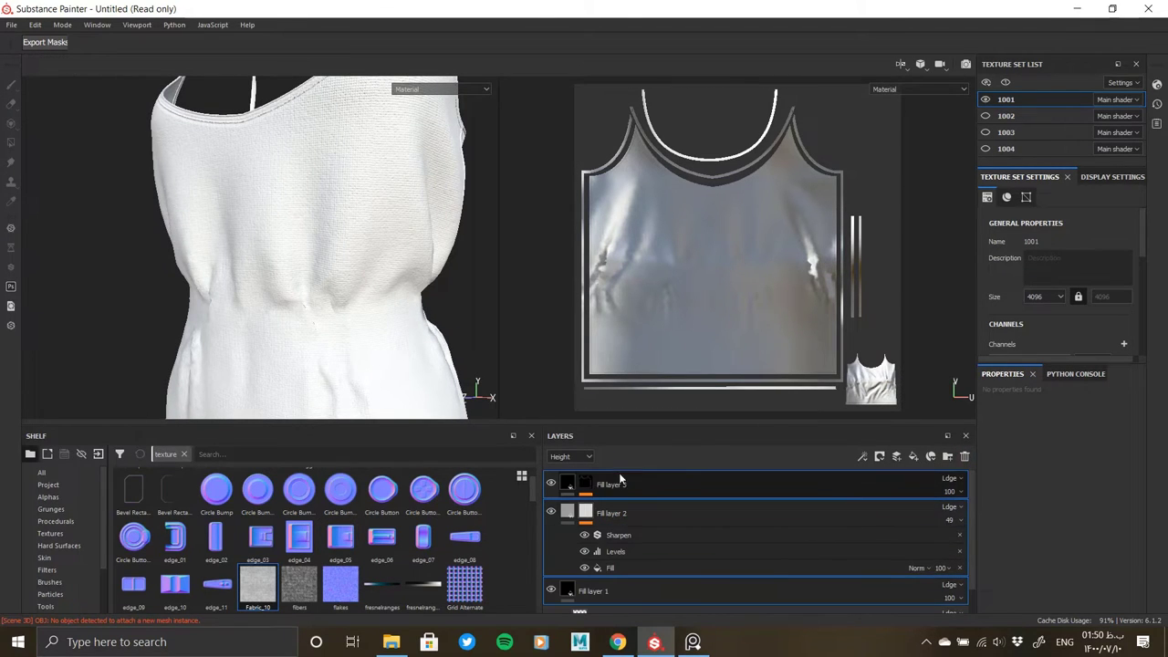
scroll(610, 565, "down", 1)
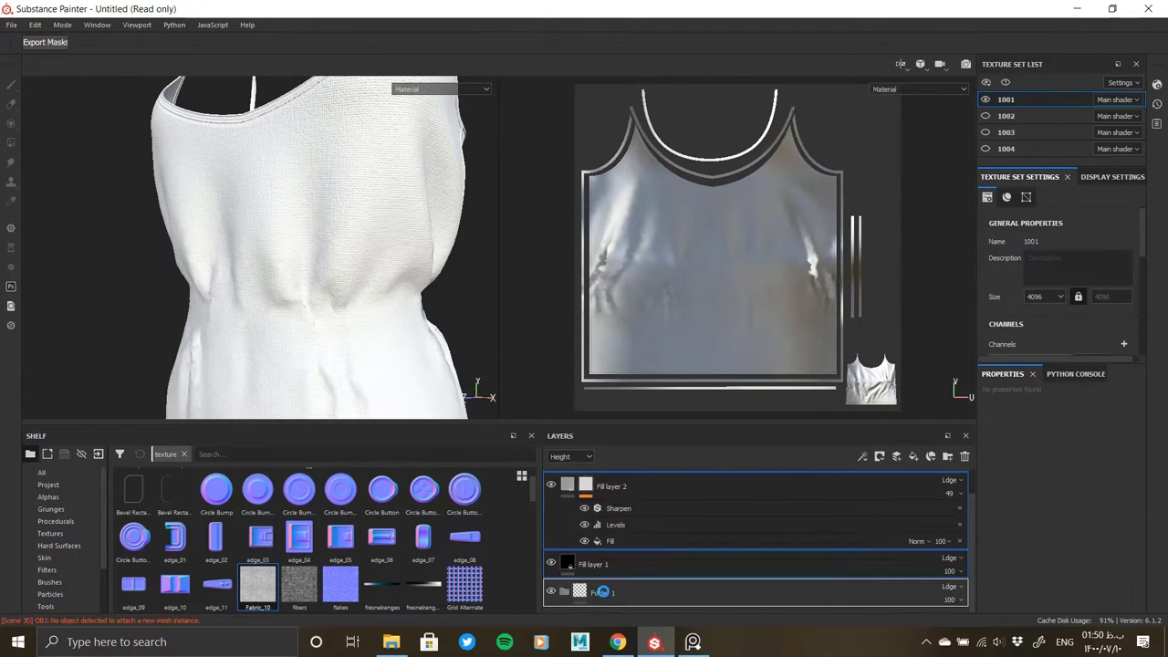
left_click_drag(602, 591, 602, 481)
Step: Add a black mask to Folder 1 and fill the whole garment into it by mesh
right_click(581, 491)
left_click(665, 260)
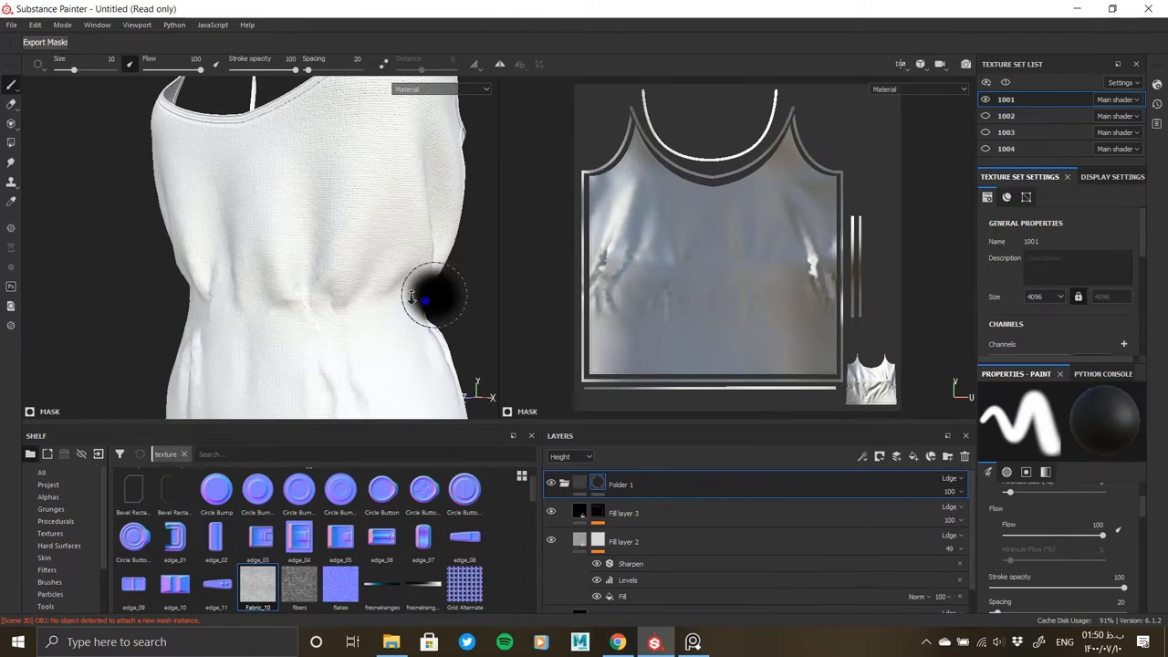
mouse_move(412, 296)
left_mouse_down("alt")
mouse_move(334, 287)
mouse_move(409, 295)
left_mouse_up("alt")
left_click(11, 142)
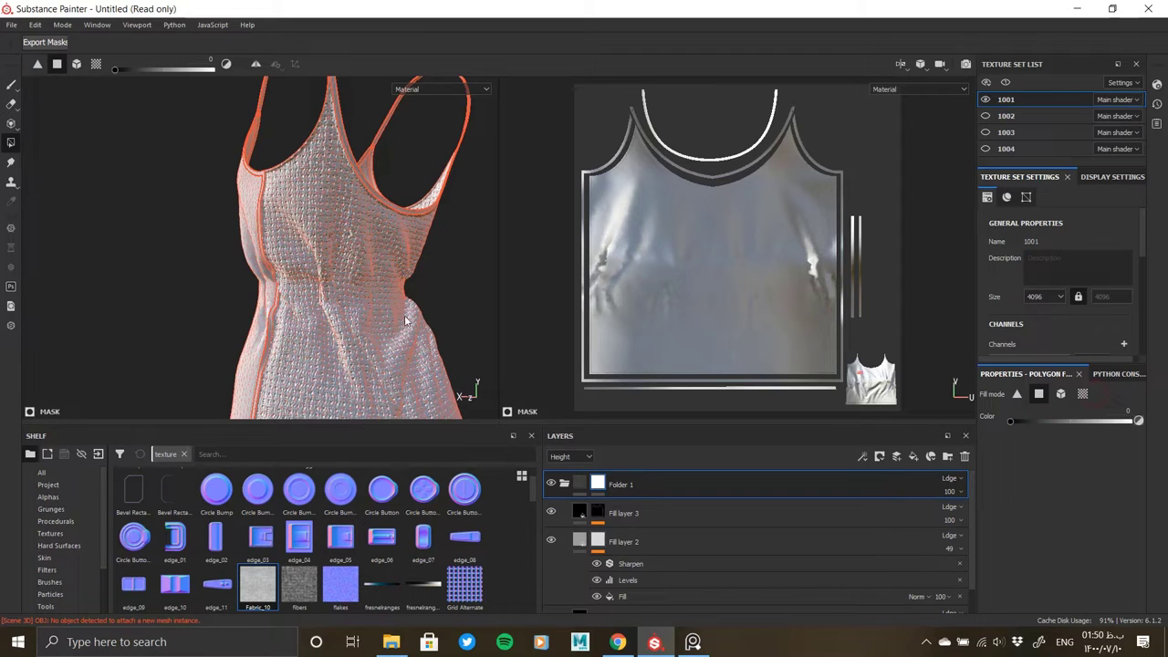
left_click(334, 262)
left_click_drag(334, 262, 474, 273, "alt")
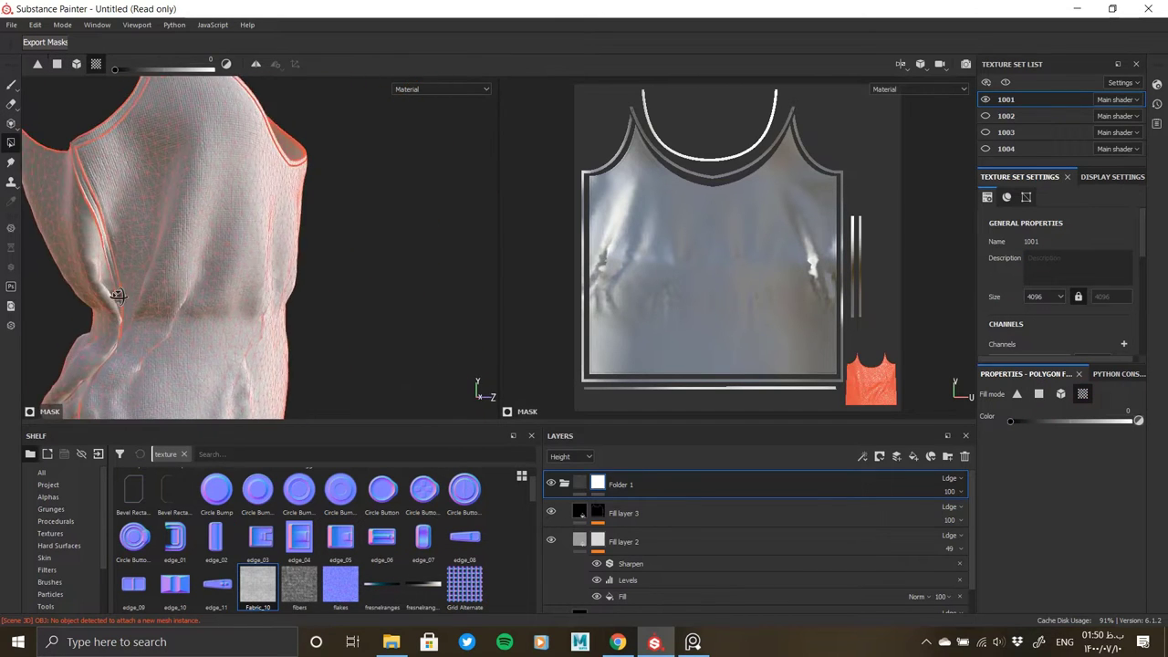
left_click(570, 488)
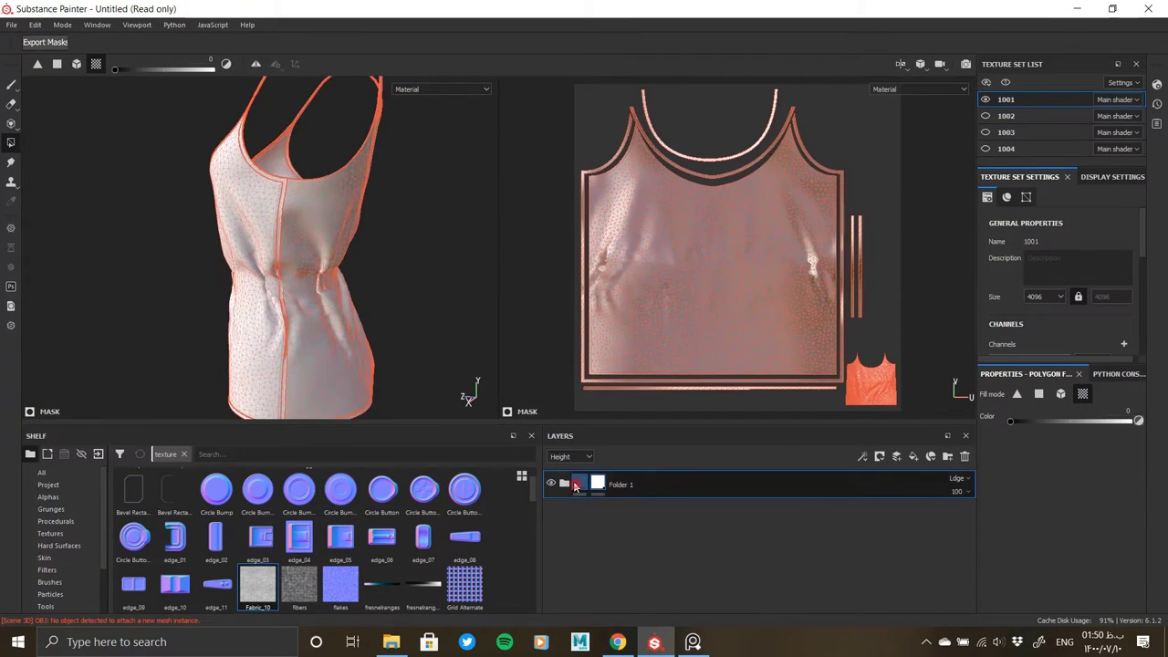
mouse_move(182, 294)
left_mouse_down("alt")
mouse_move(342, 290)
mouse_move(326, 248)
left_mouse_up("alt")
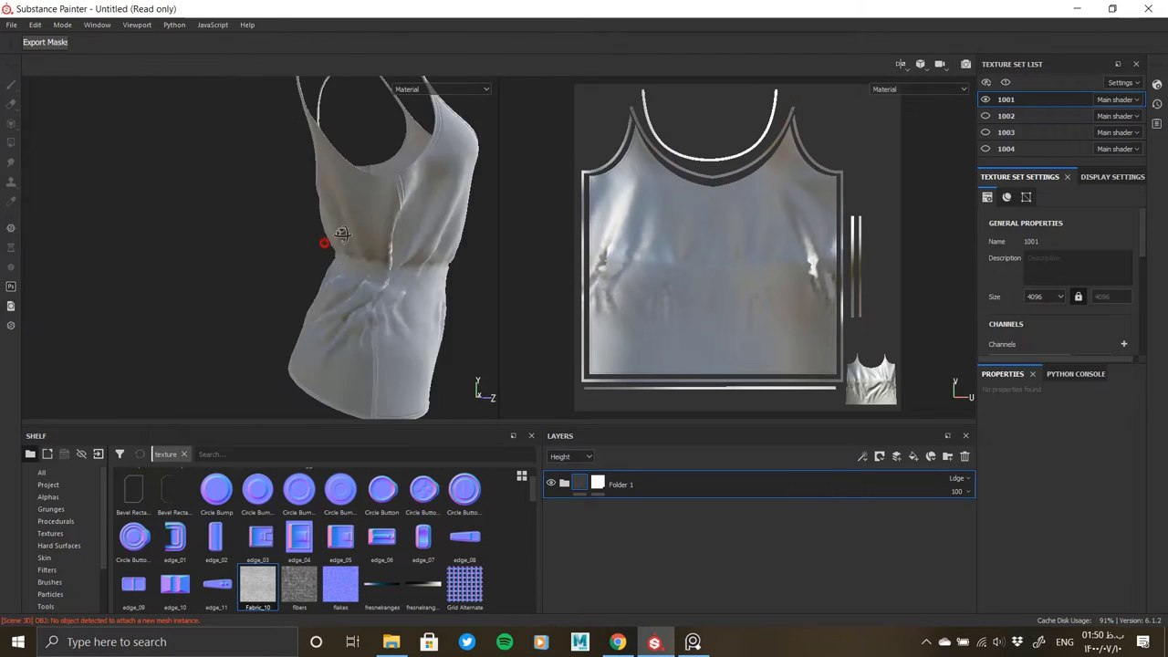
scroll(294, 221, "up", 4)
Step: Add a fill layer above Folder 1 with a white base colour, then inspect the fabric
key("ctrl+v")
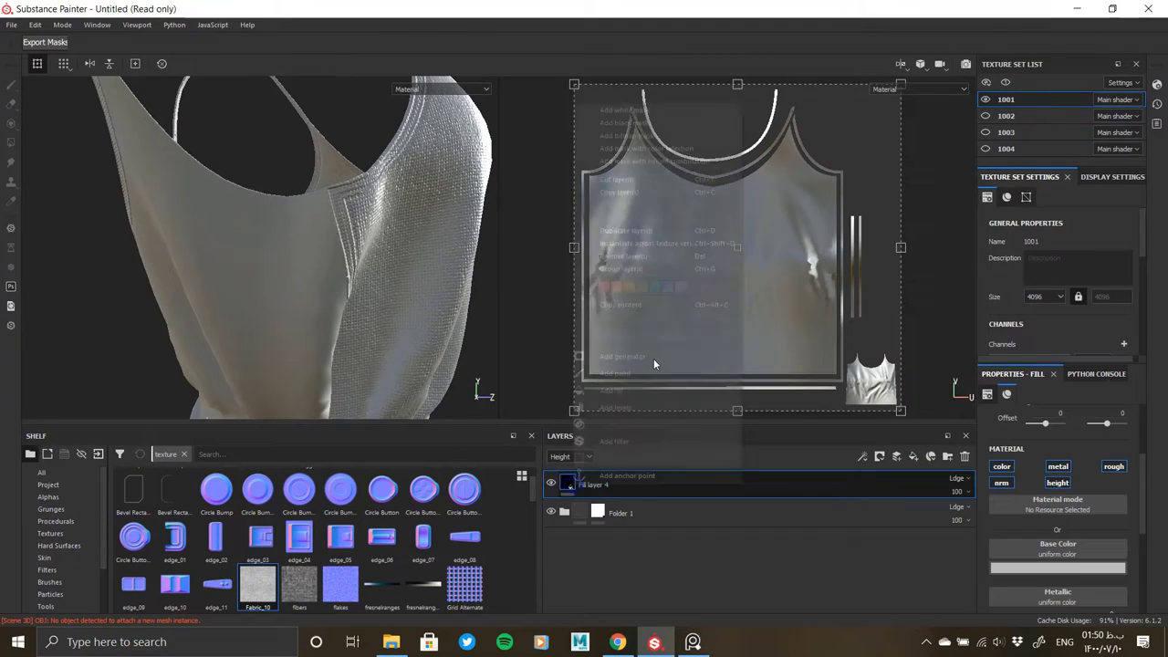
left_click(569, 488)
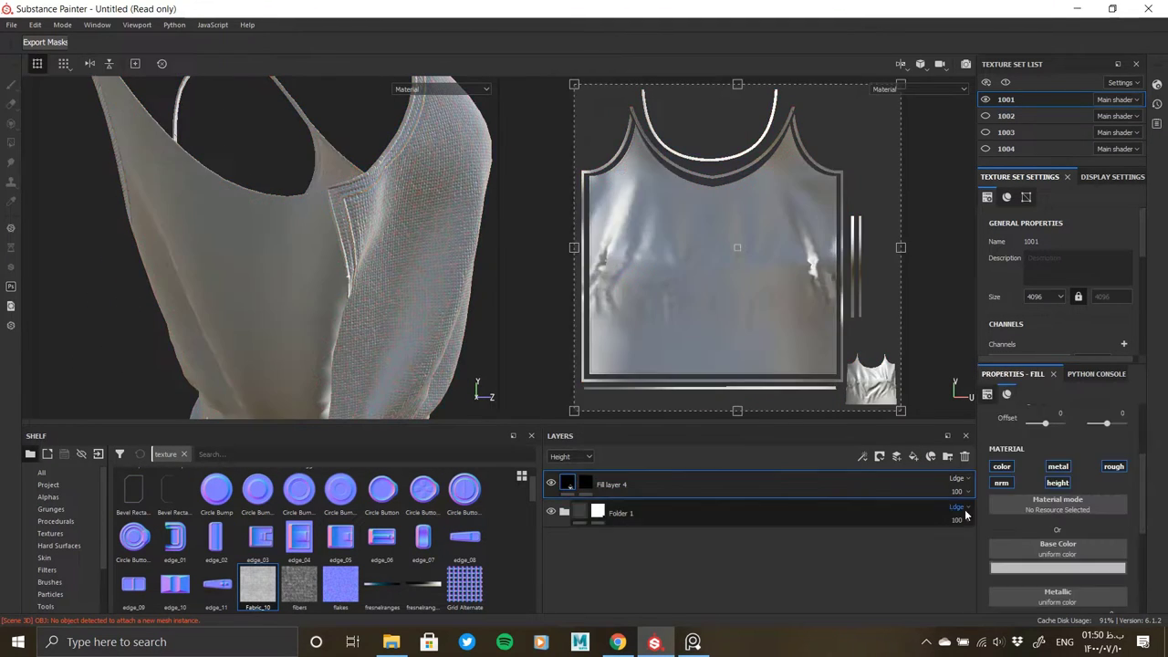
left_click_drag(991, 481, 939, 438)
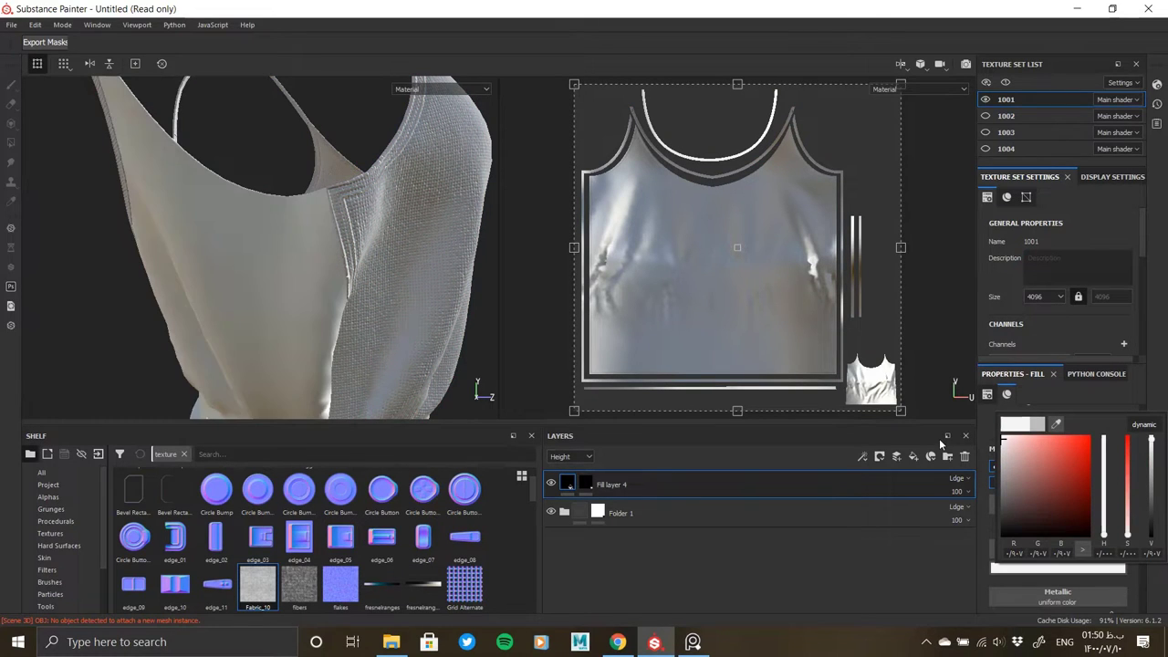
left_click_drag(323, 264, 594, 463, "alt")
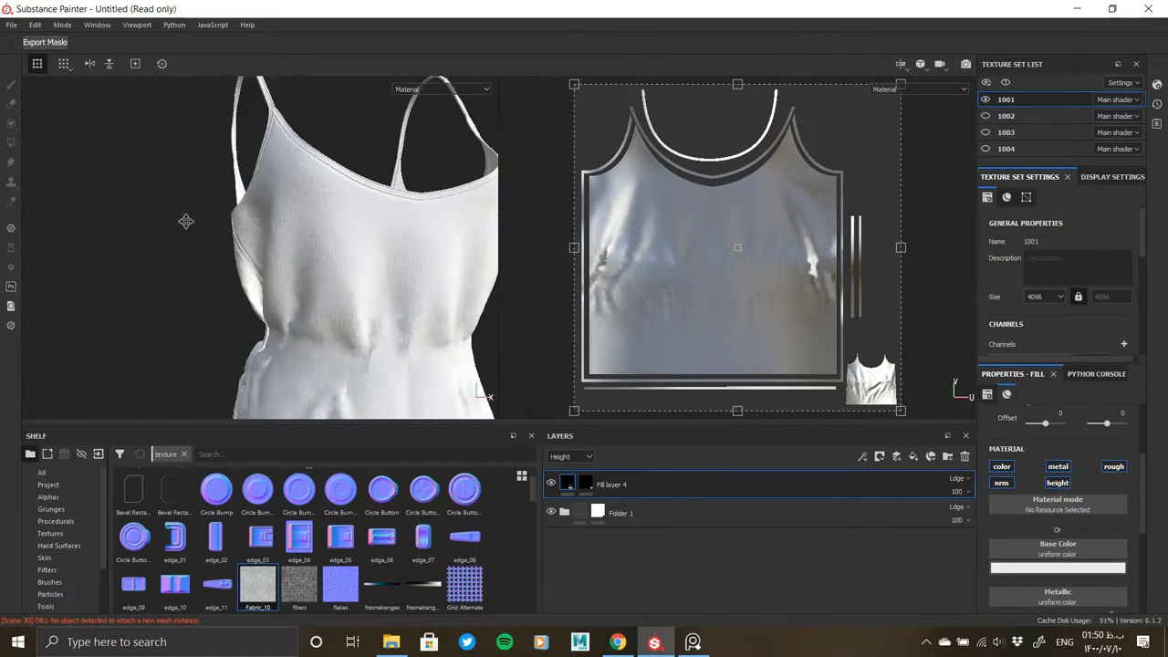
left_click_drag(422, 246, 377, 304, "alt")
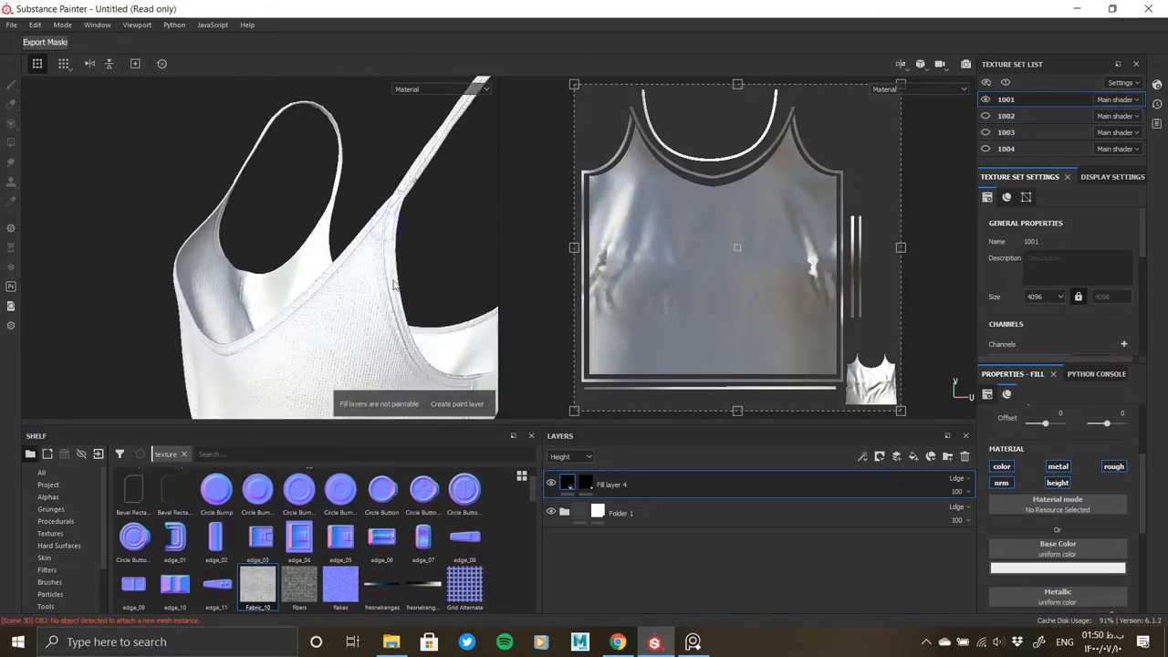
mouse_move(377, 304)
right_mouse_down("alt")
mouse_move(356, 249)
mouse_move(383, 313)
right_mouse_up("alt")
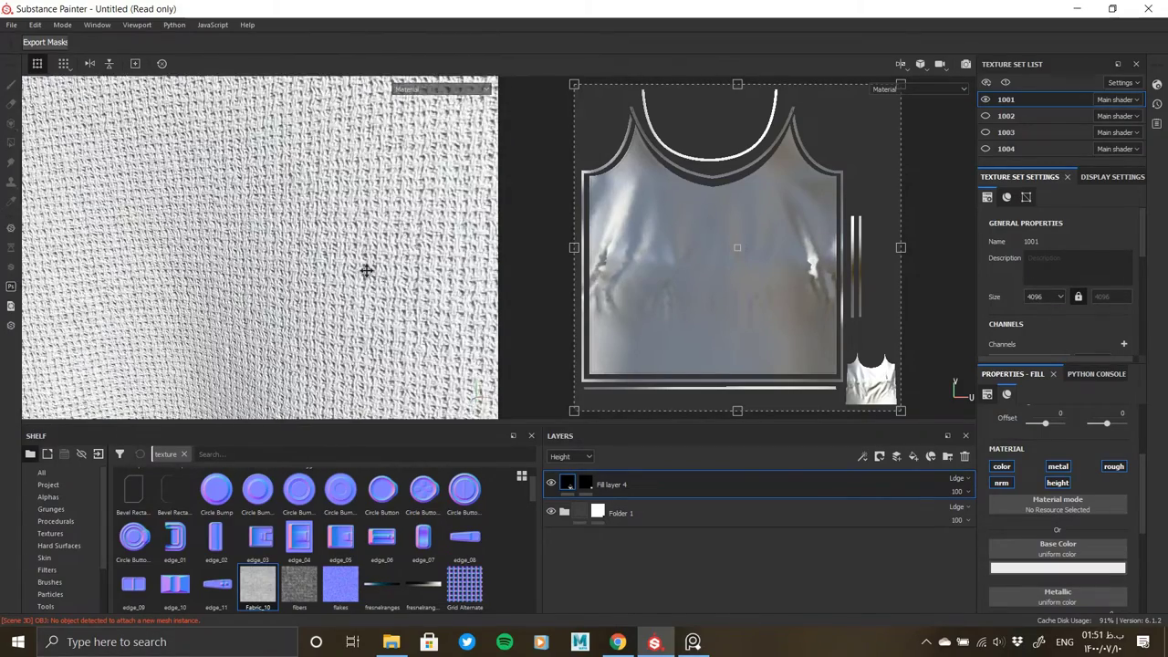
key("f")
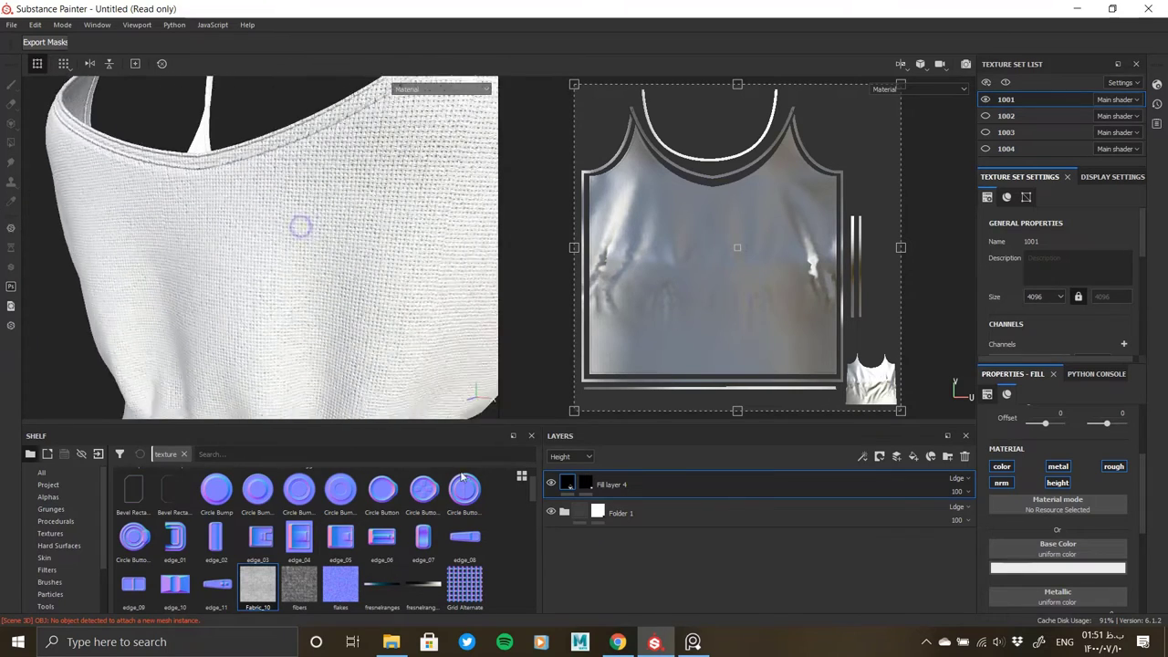
left_click_drag(321, 300, 258, 321, "alt")
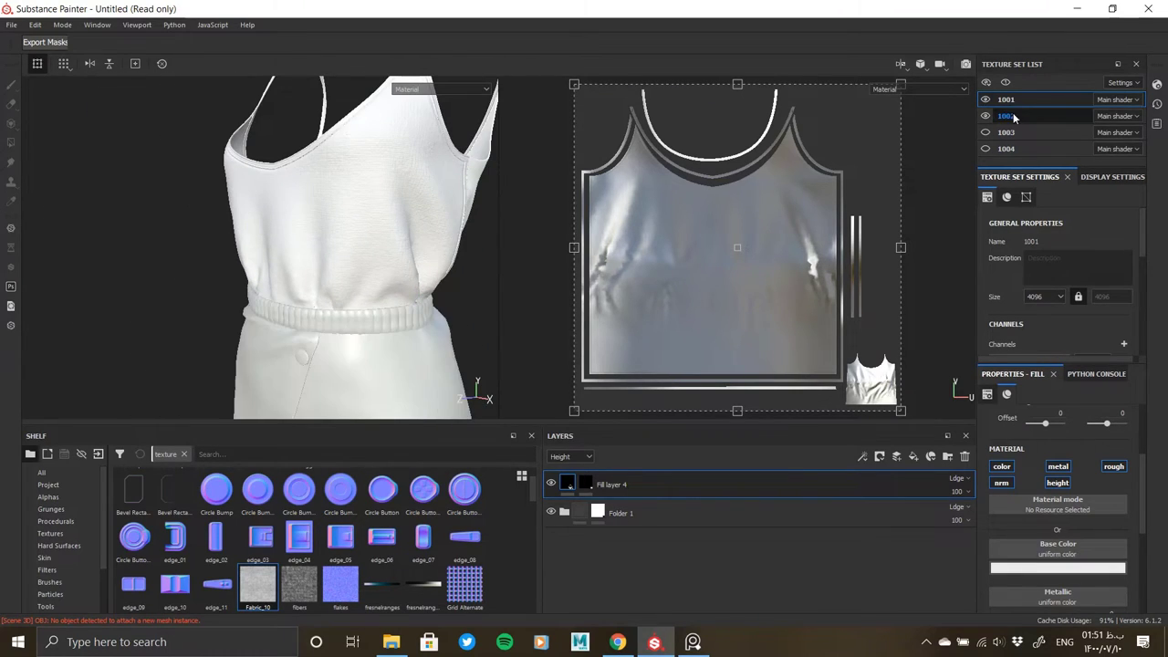
Step: Switch to the skirt's 1002 texture set and delete the empty Layer 1
left_click(1005, 116)
mouse_move(369, 256)
left_mouse_down("alt")
mouse_move(363, 207)
mouse_move(311, 256)
left_mouse_up("alt")
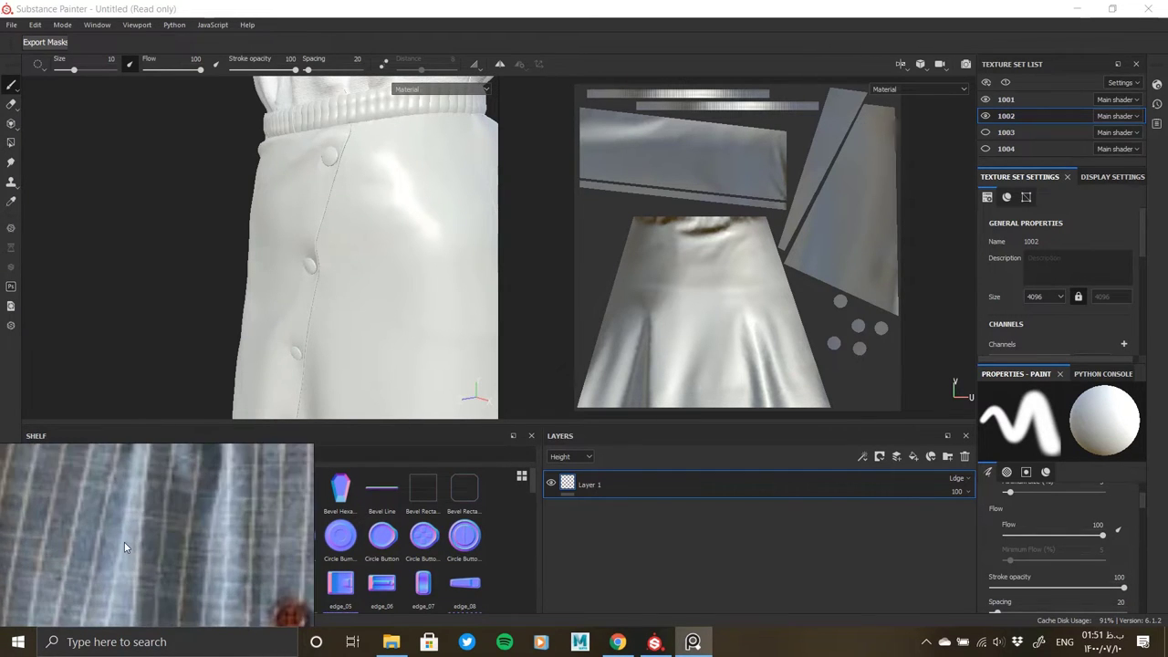
key("Delete")
Step: Add a fill layer on the skirt with a blue-grey base colour from the striped reference
left_click(913, 456)
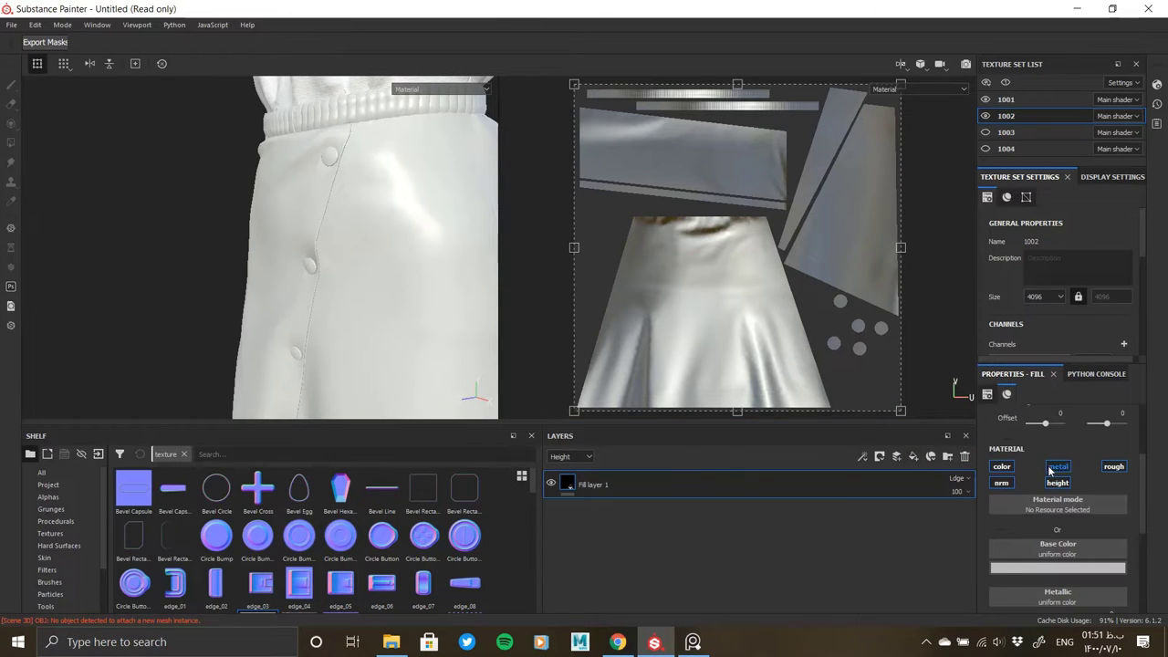
left_click(692, 642)
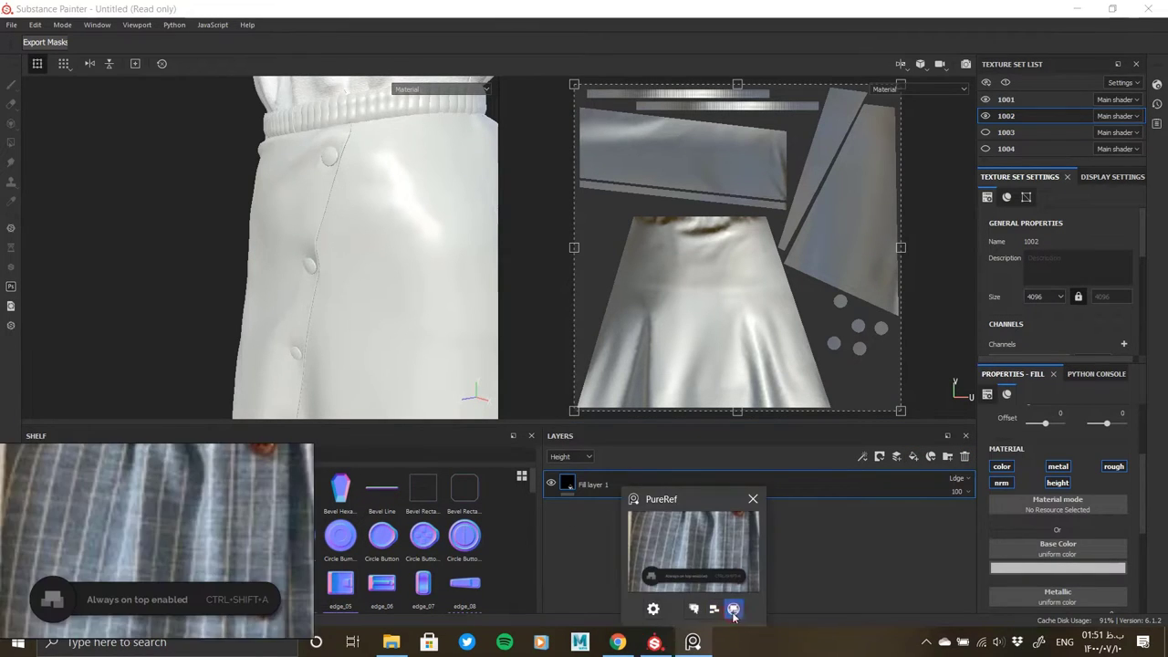
left_click(1049, 566)
left_click(107, 504)
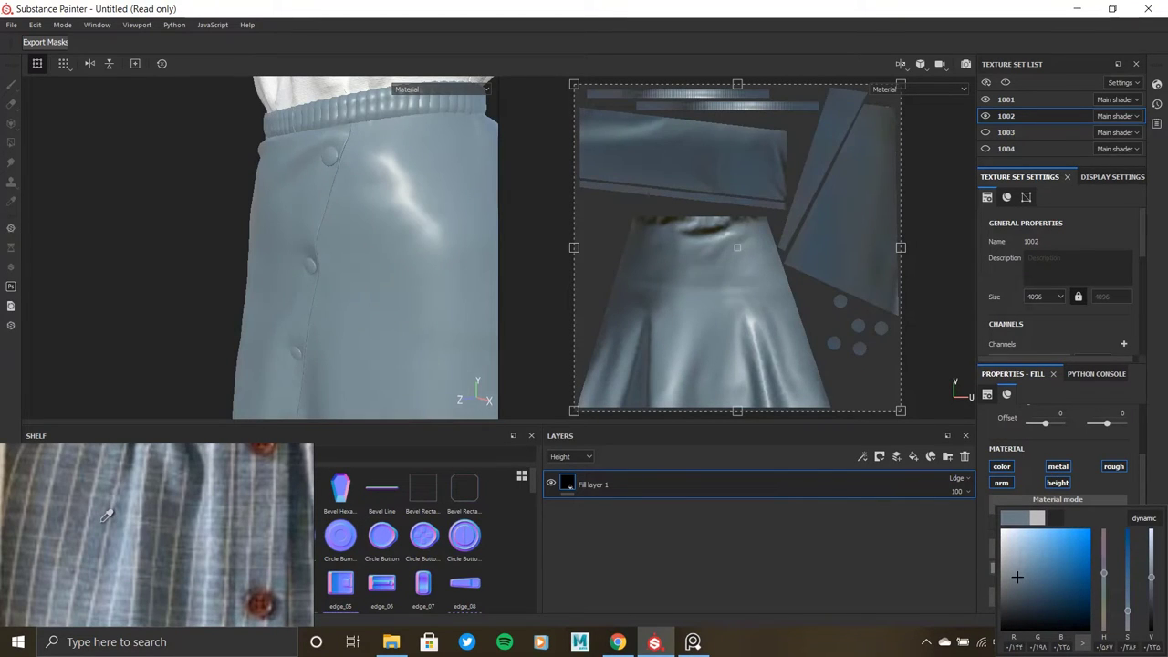
left_click(696, 645)
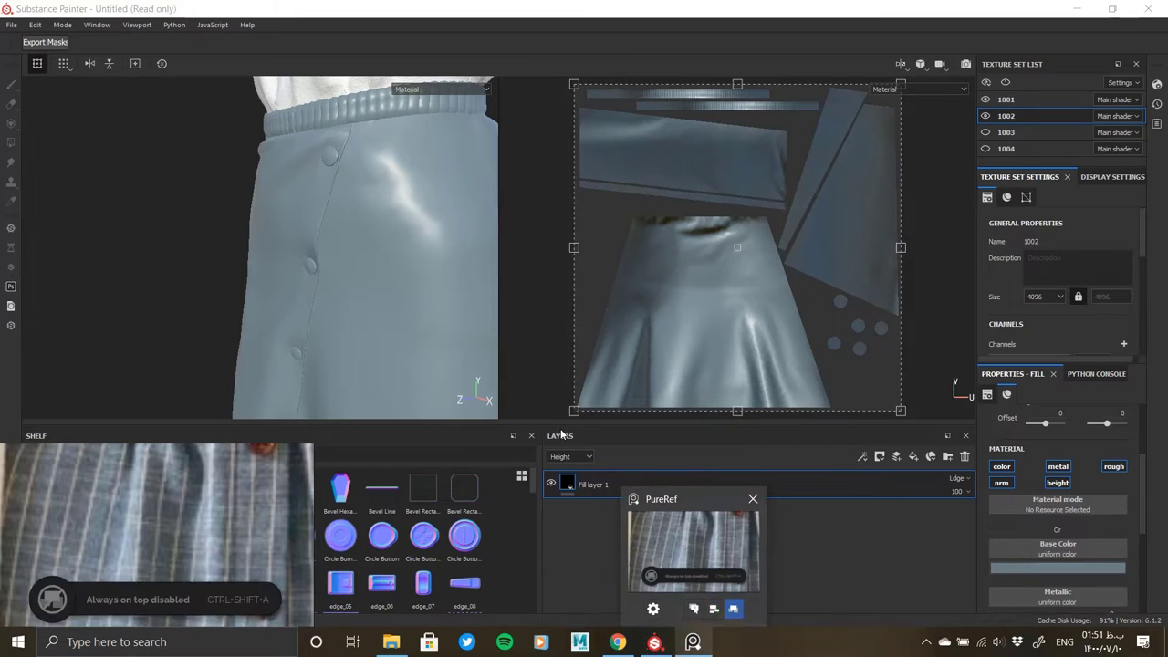
mouse_move(381, 317)
left_mouse_down("alt")
mouse_move(503, 315)
mouse_move(344, 261)
left_mouse_up("alt")
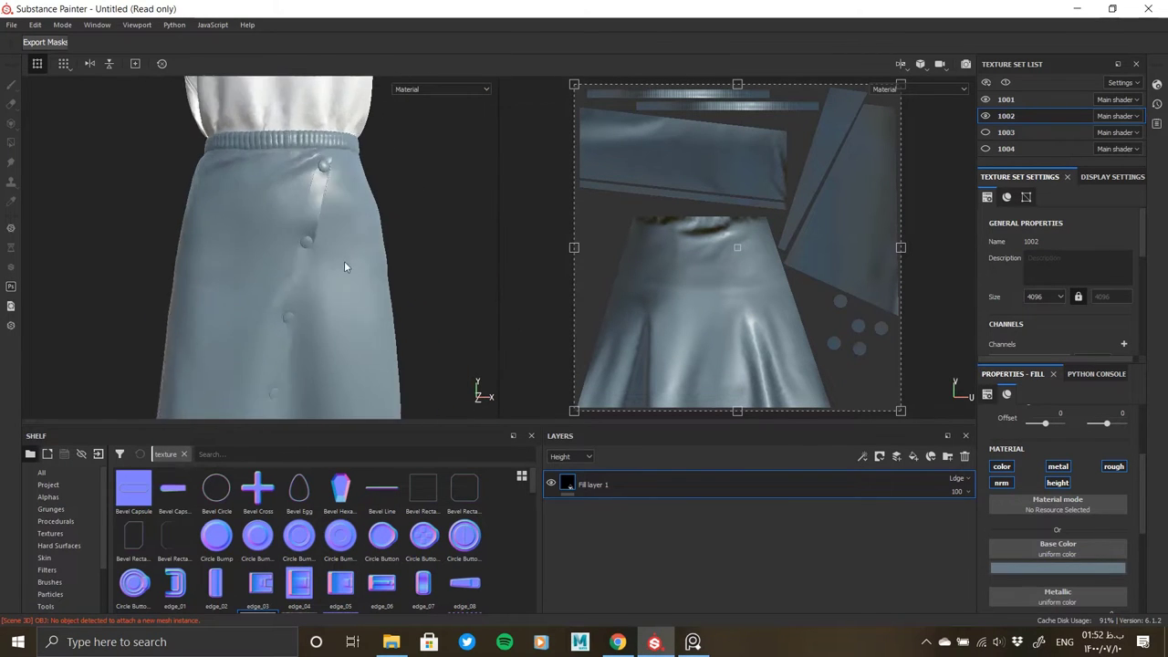
scroll(343, 260, "up", 3)
middle_click_drag(274, 227, 235, 279, "alt")
scroll(284, 338, "down", 1)
left_click_drag(284, 339, 522, 527, "alt")
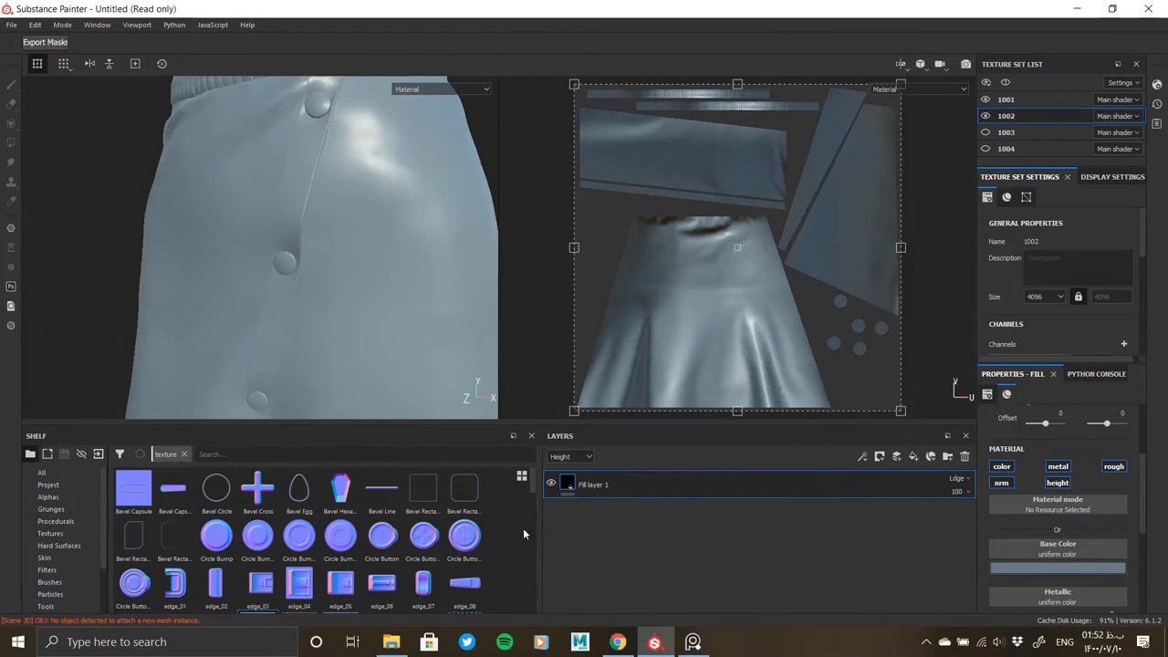
left_click(693, 641)
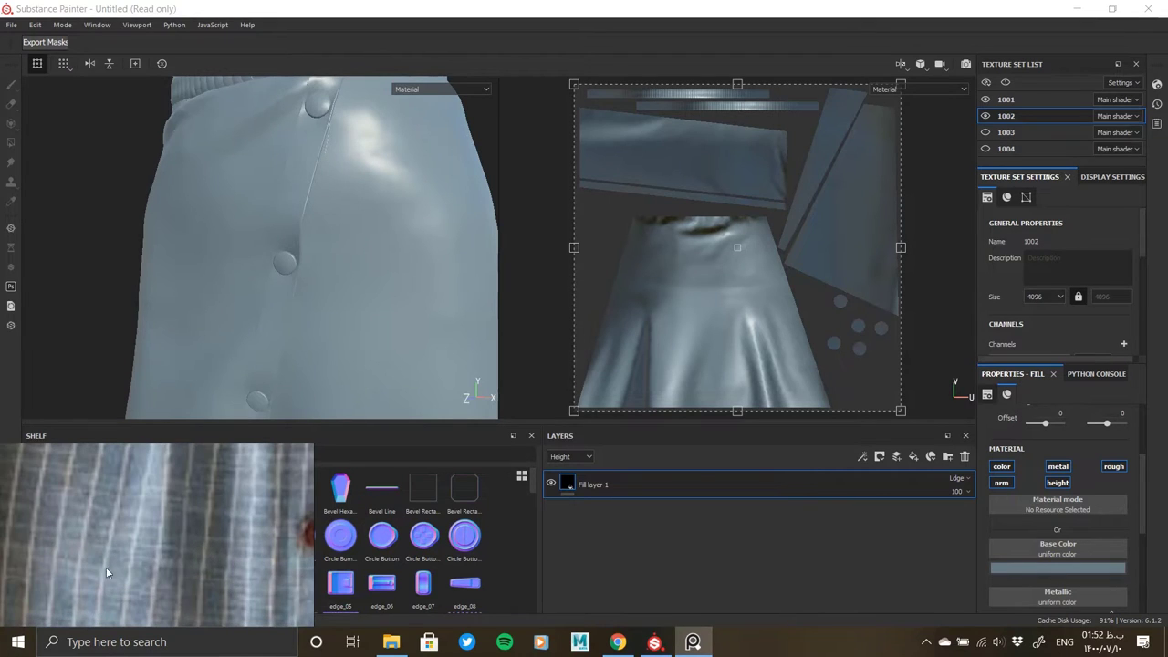
left_click(671, 475)
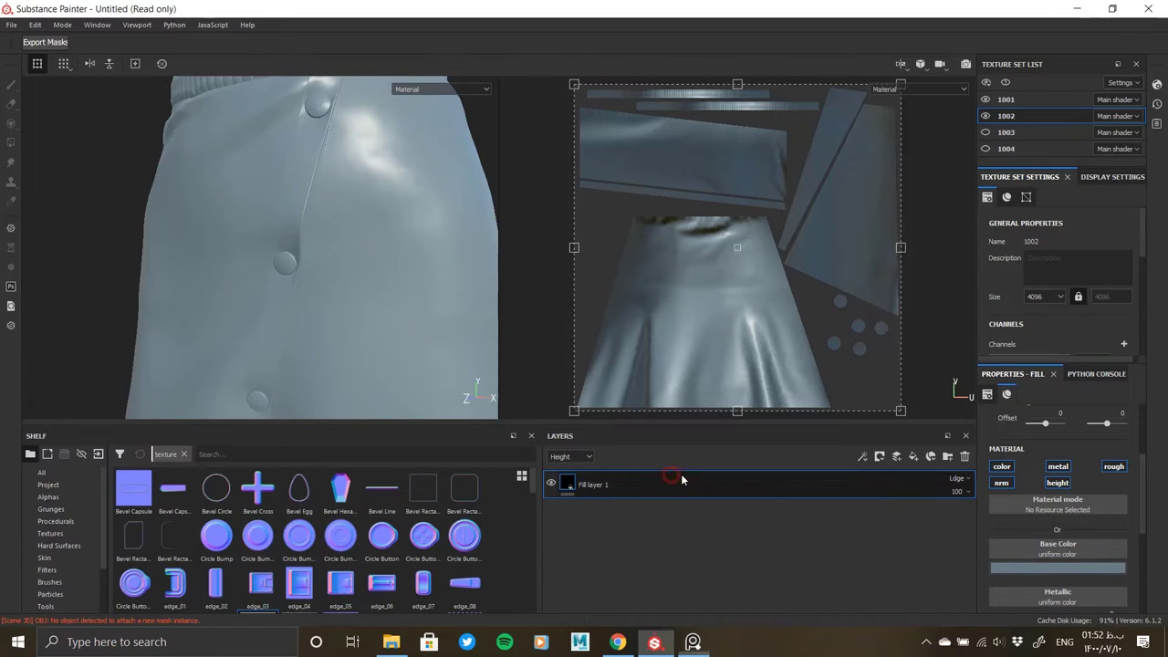
Step: Add a second fill layer, Fill layer 2, above the skirt's blue-grey fill
left_click(911, 457)
left_click(692, 641)
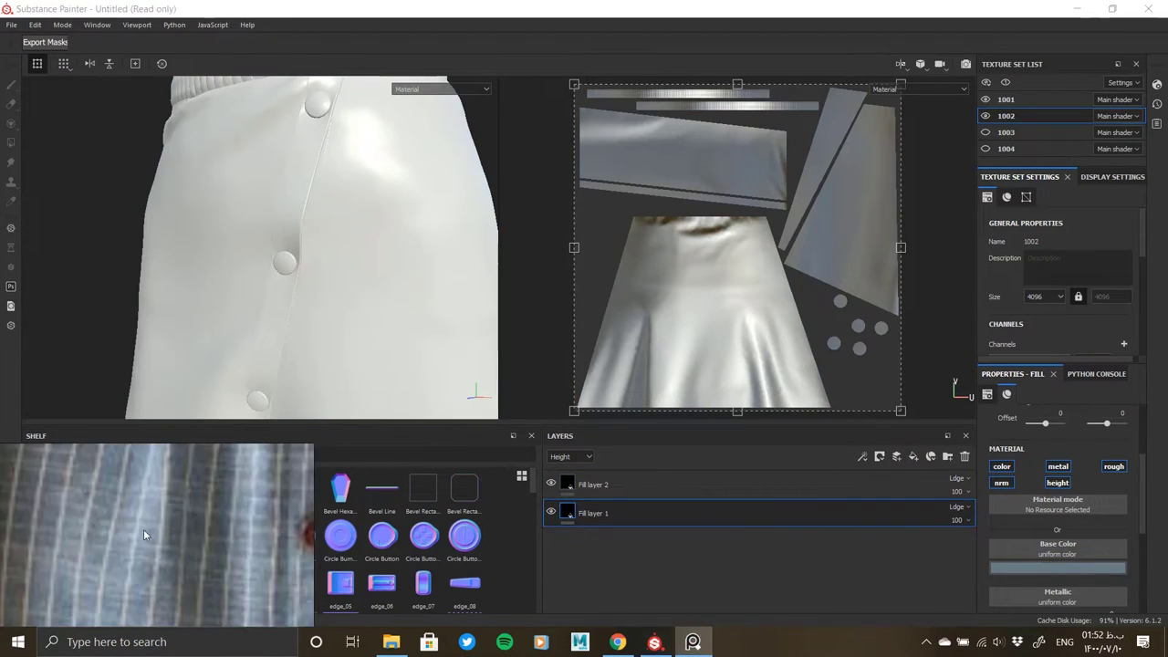
left_click(1073, 498)
scroll(1056, 511, "down", 1)
scroll(1058, 548, "down", 3)
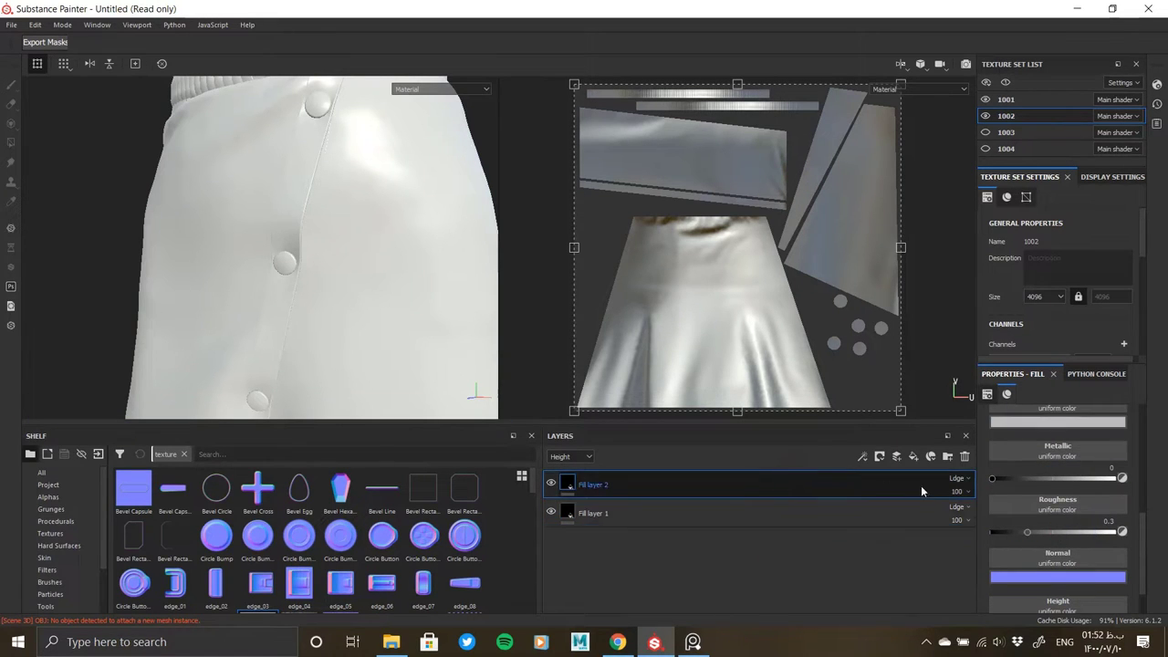
scroll(336, 343, "down", 3)
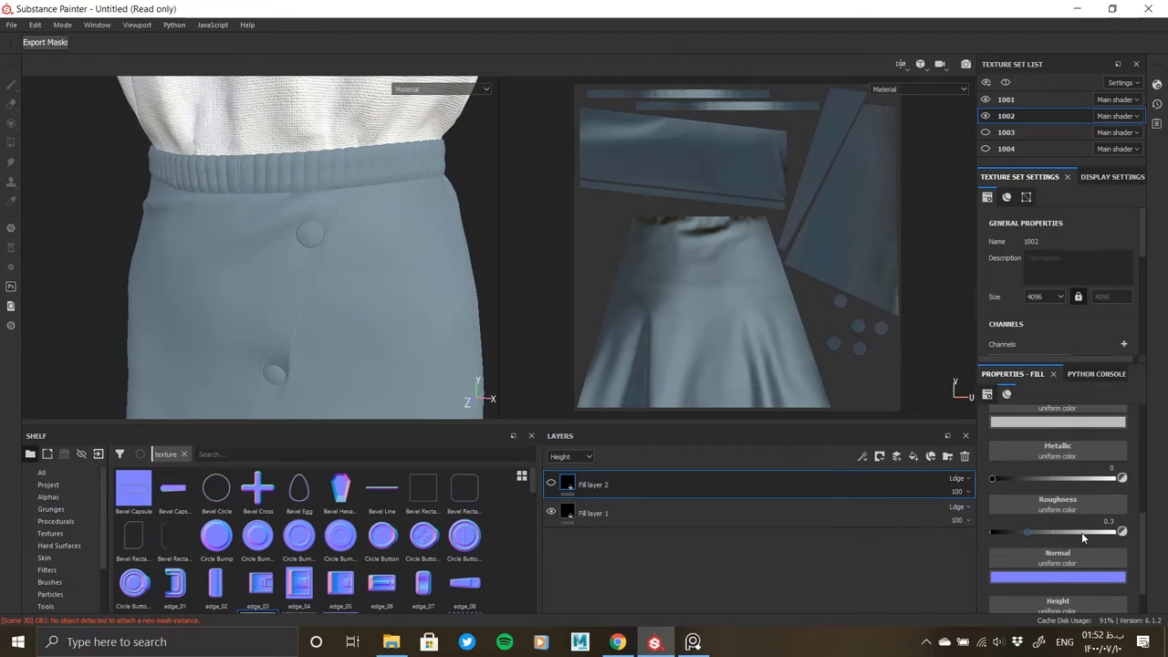
Step: Raise the blue-grey Fill layer 1's roughness to about 0.71, then reselect Fill layer 2
left_click(948, 517)
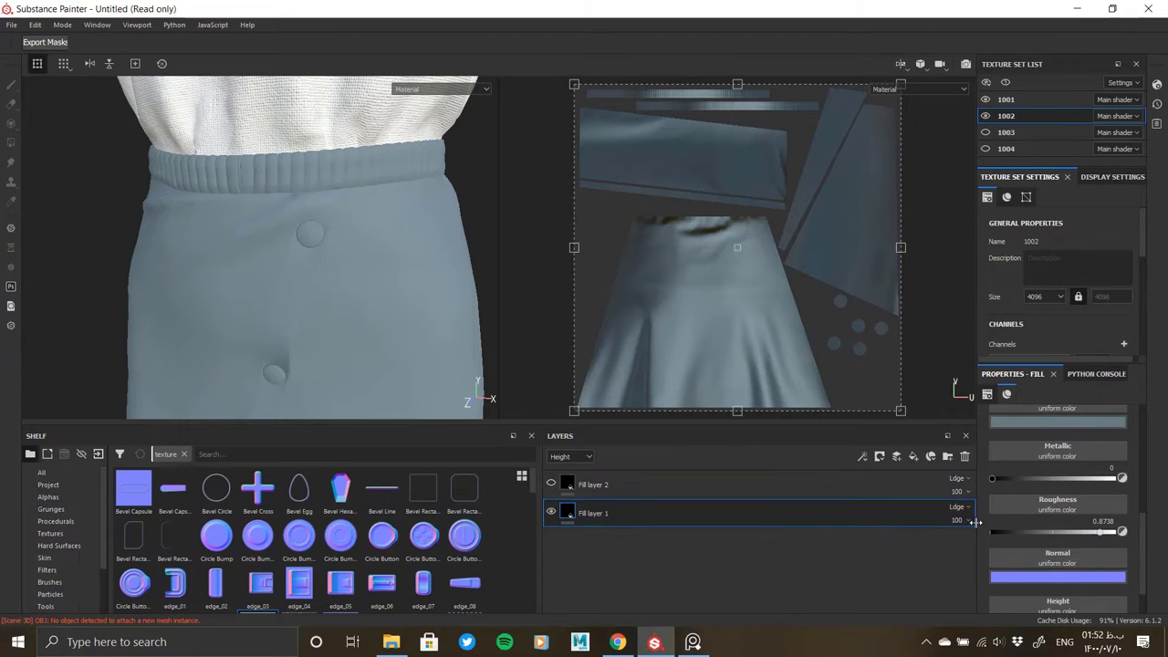
mouse_move(1016, 532)
left_mouse_down()
mouse_move(1084, 532)
mouse_move(1065, 532)
left_mouse_up()
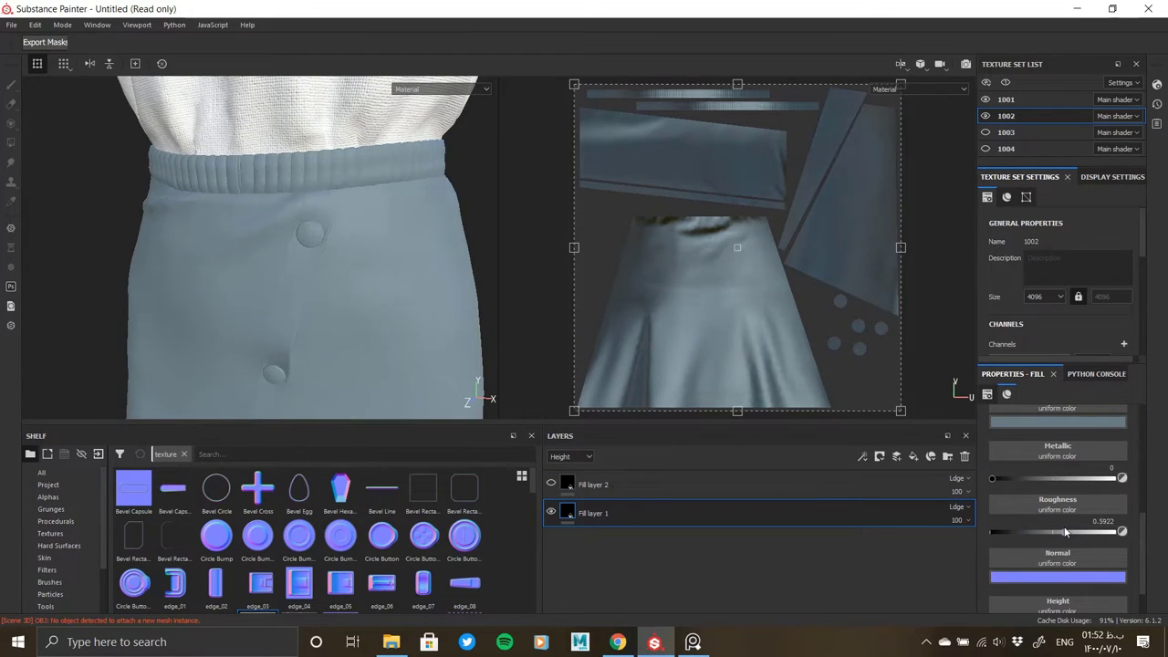
left_click(653, 483)
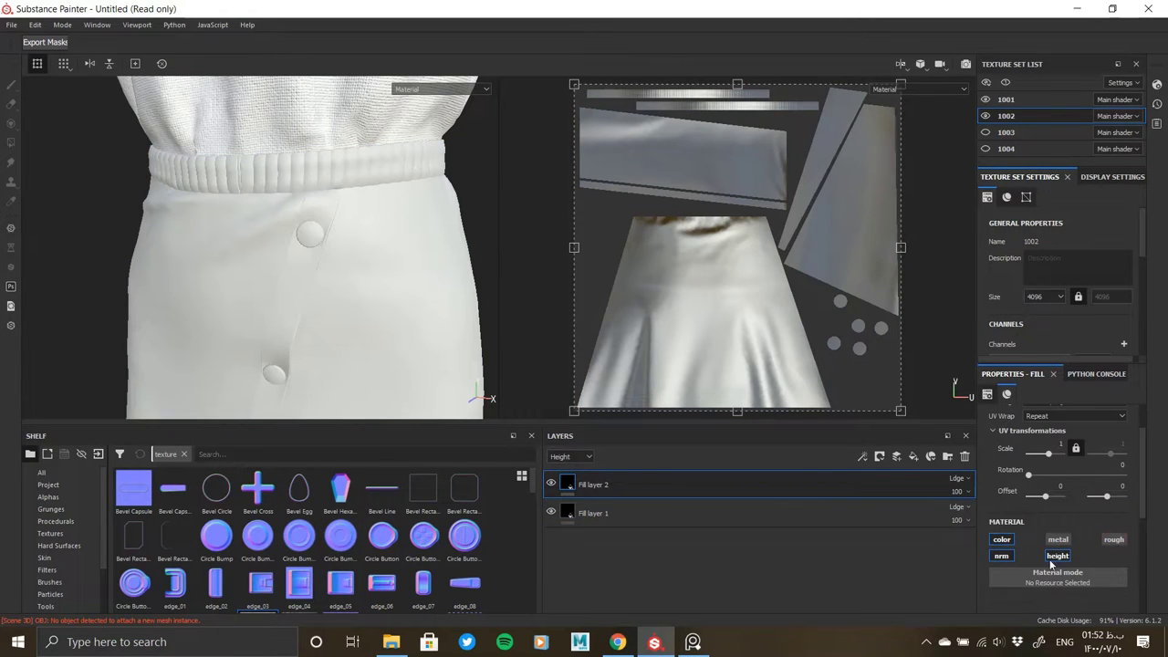
Step: Add a black mask to Fill layer 2 with a Directional Noise 1 fill effect
right_click(604, 486)
left_click(639, 20)
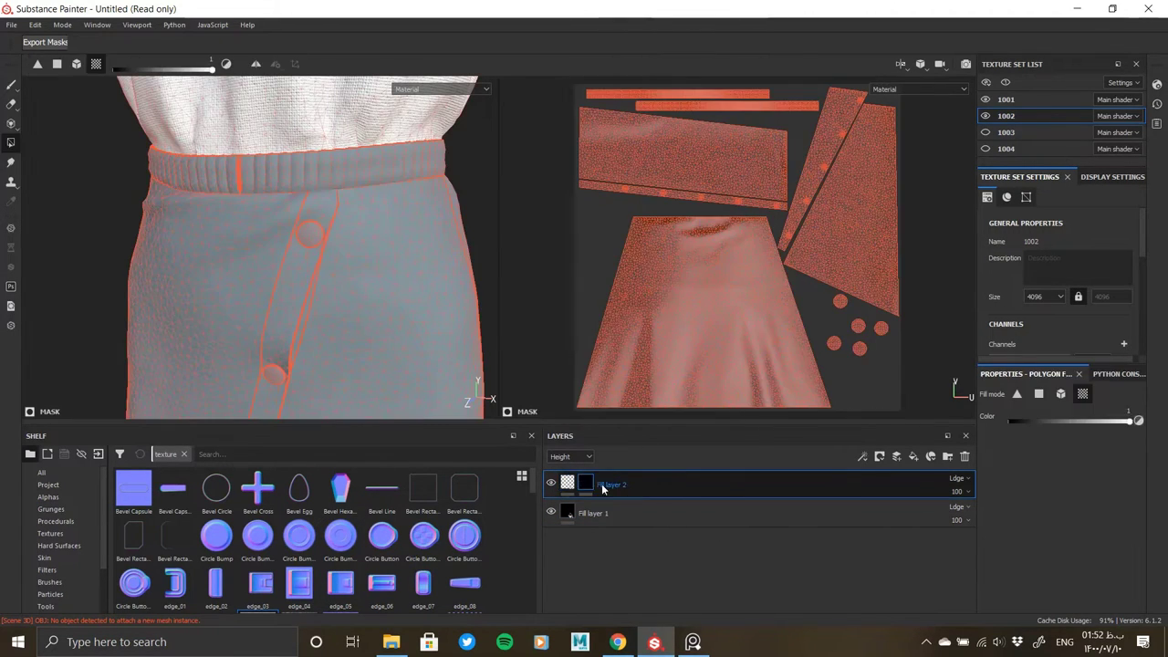
right_click(601, 483)
left_click(663, 355)
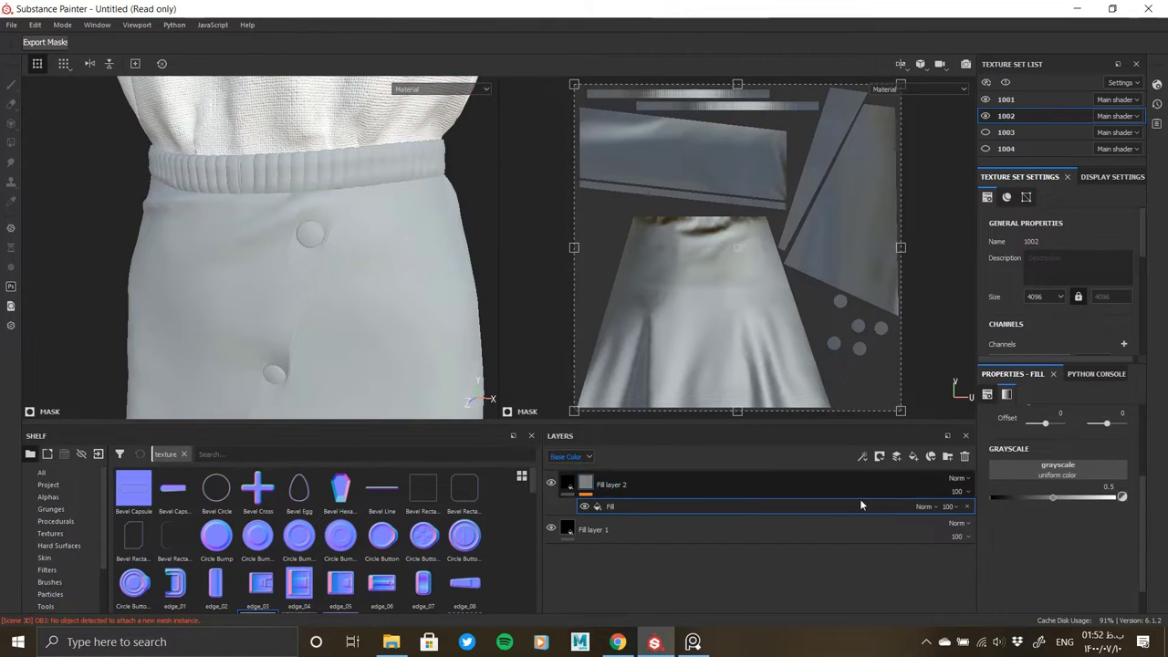
left_click(1037, 471)
mouse_move(1008, 374)
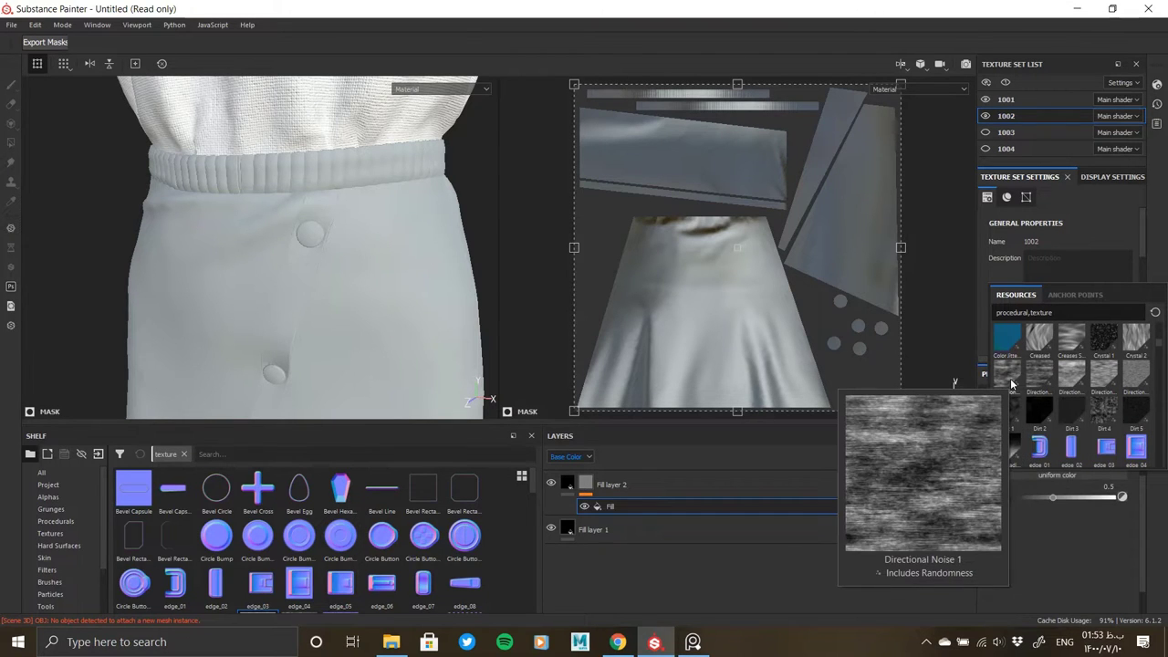
left_click_drag(1039, 338, 693, 507)
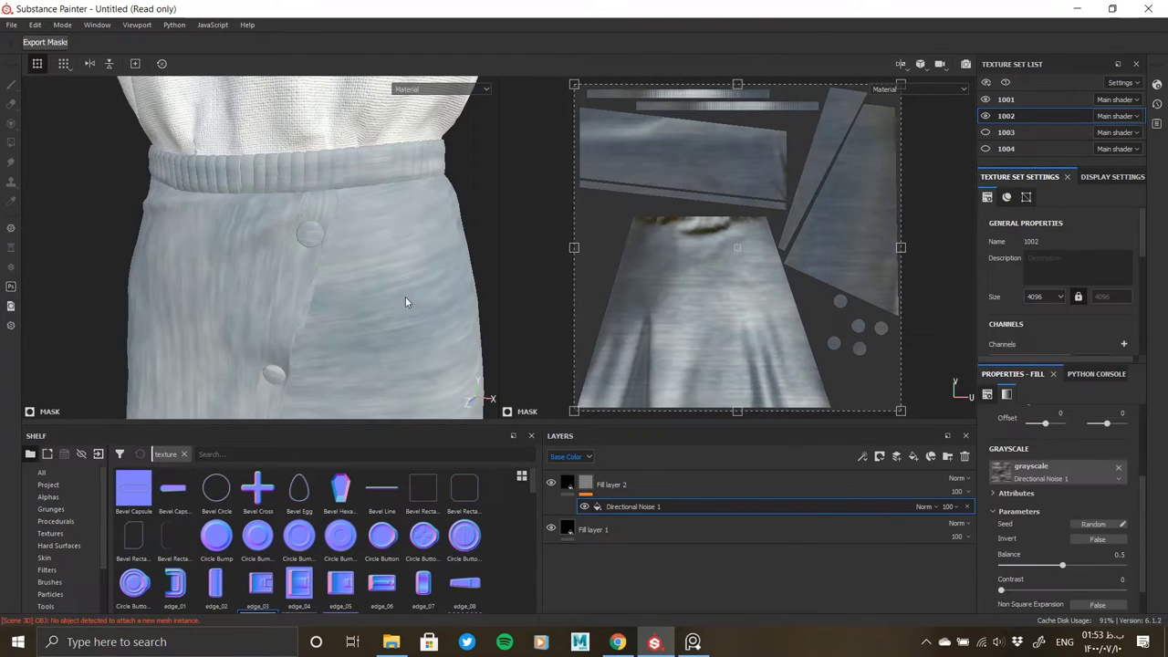
Step: Hide the reference photo and select Fill layer 2's Directional Noise 1 mask effect
mouse_move(405, 296)
left_mouse_down("alt")
mouse_move(285, 310)
mouse_move(338, 295)
mouse_move(315, 258)
mouse_move(261, 302)
mouse_move(281, 260)
mouse_move(146, 258)
mouse_move(331, 277)
mouse_move(282, 291)
left_mouse_up("alt")
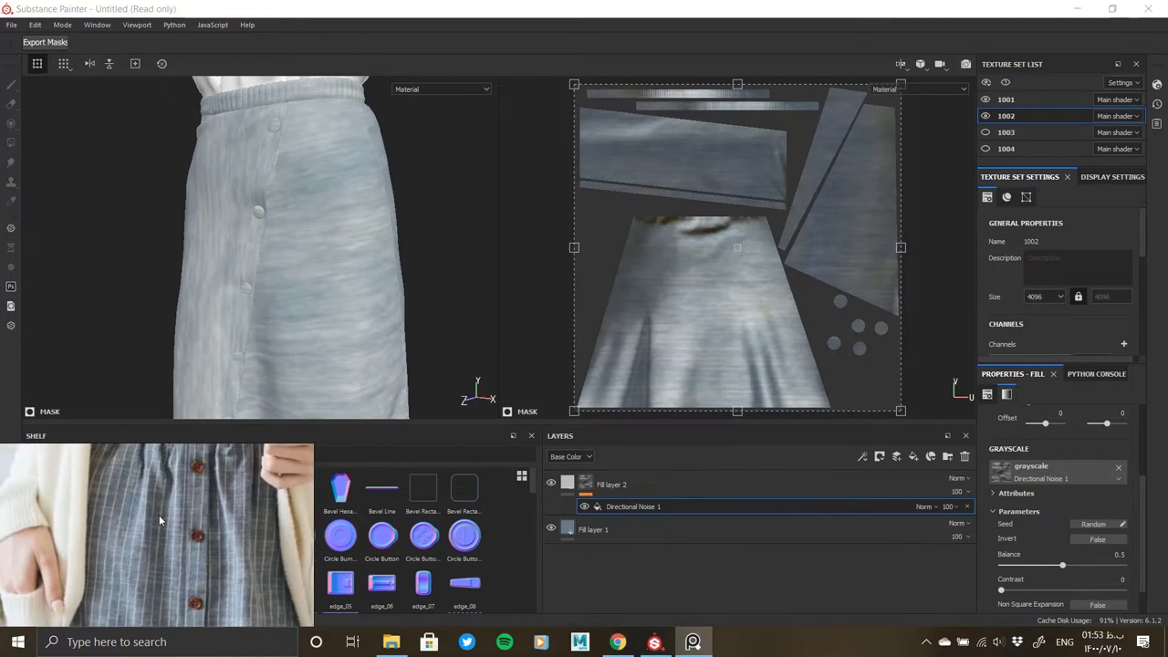
left_click(603, 490)
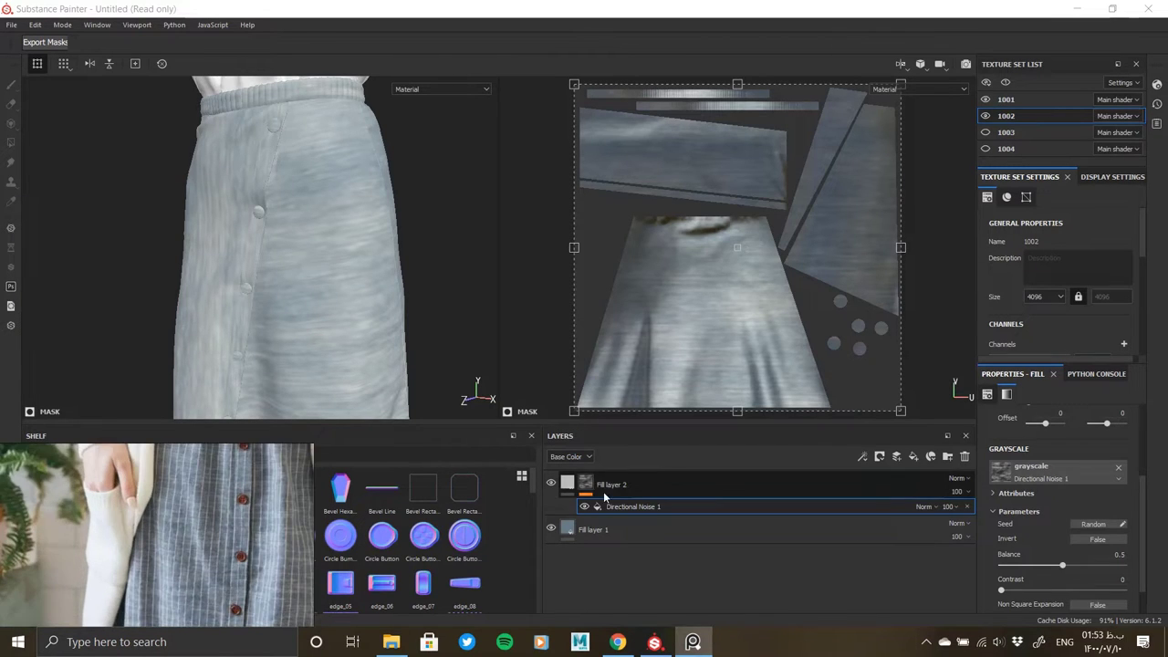
key("4")
left_click_drag(258, 274, 320, 301, "alt")
left_click(604, 504)
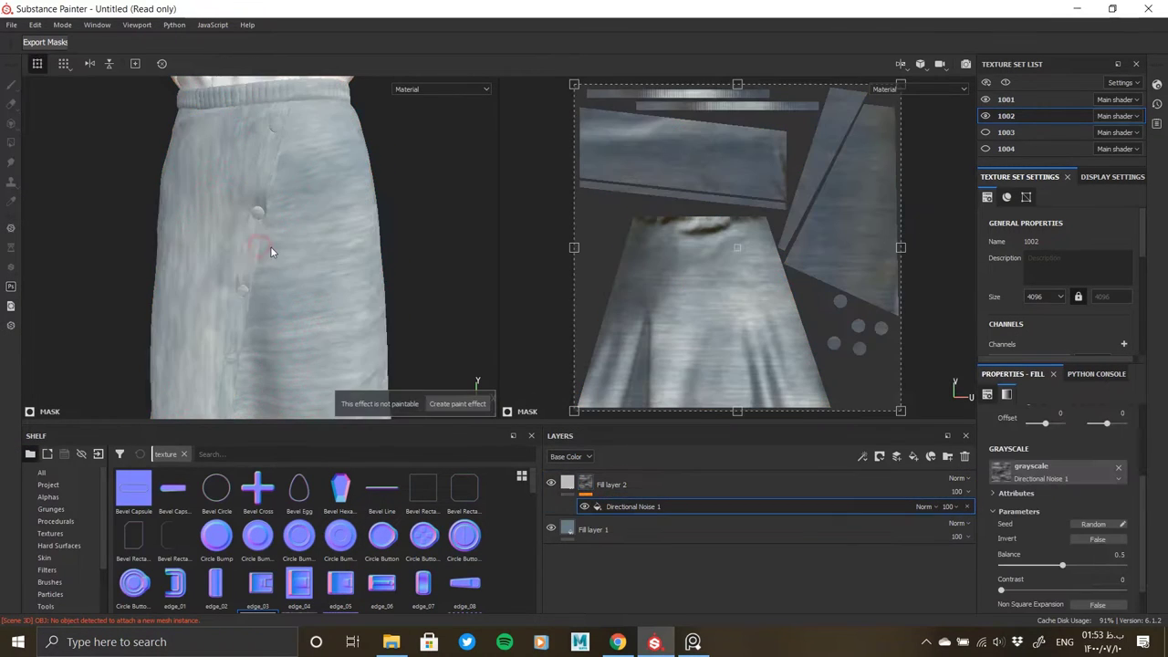
scroll(274, 250, "up", 5)
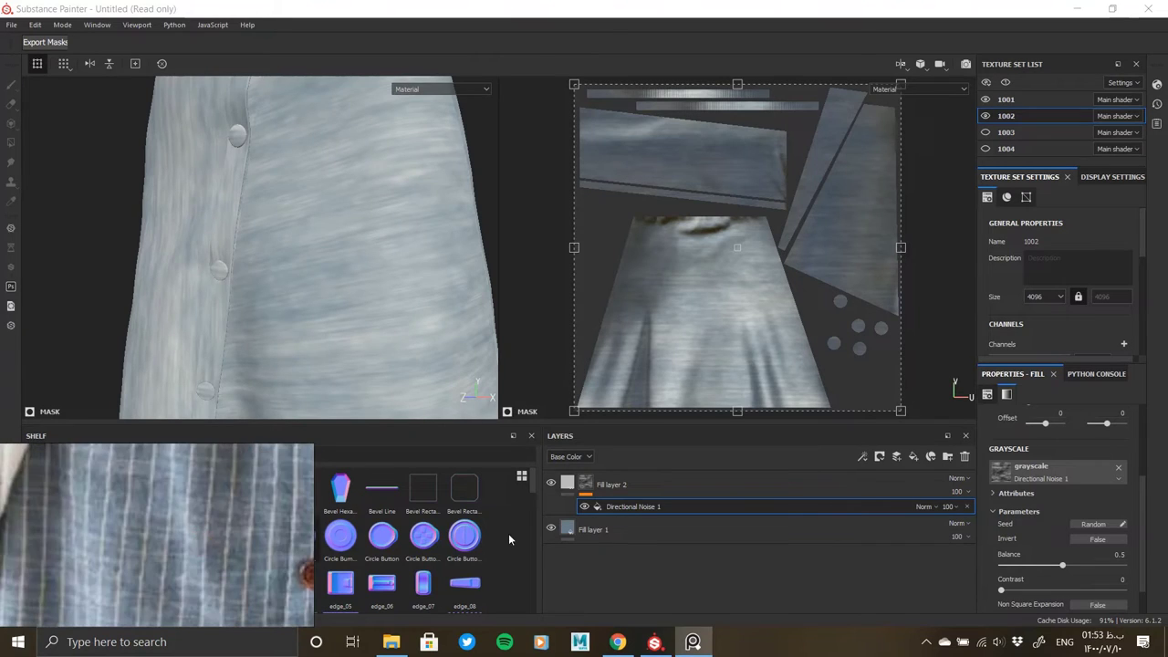
key("Escape")
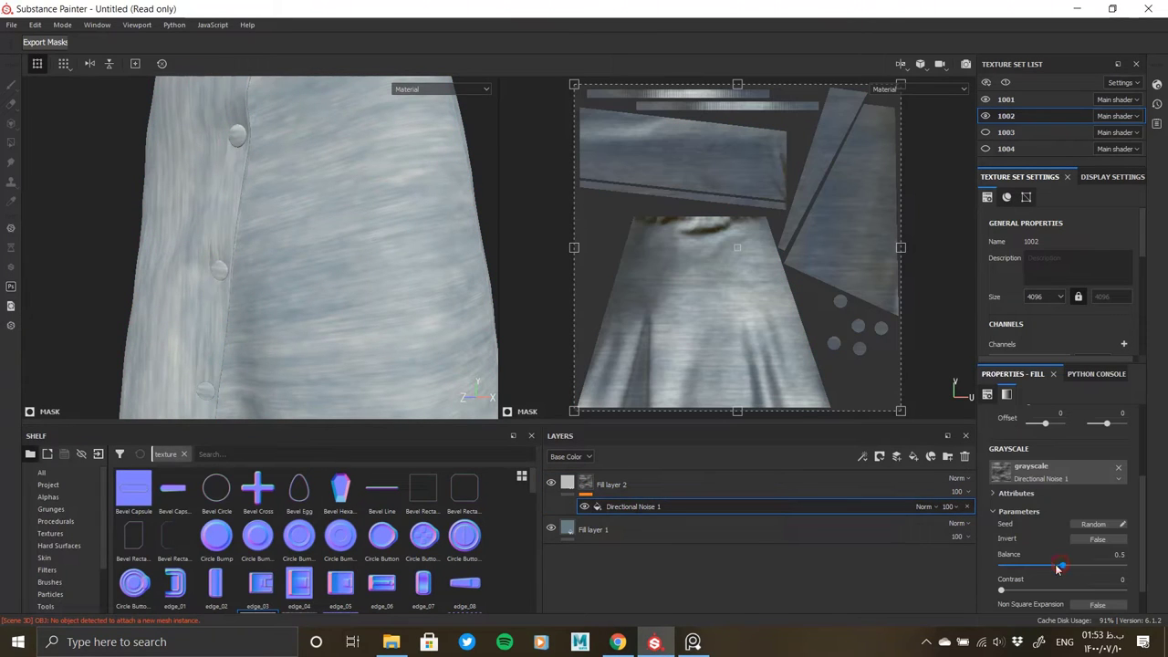
scroll(1056, 567, "up", 2)
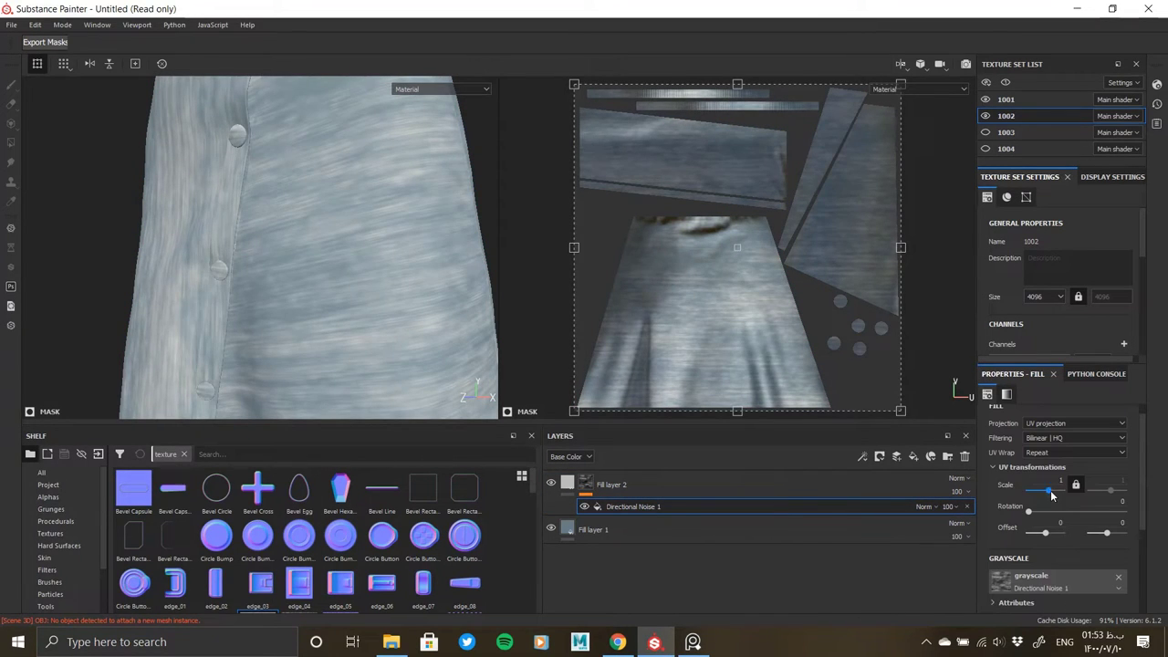
scroll(1031, 520, "down", 2)
scroll(1012, 547, "down", 1)
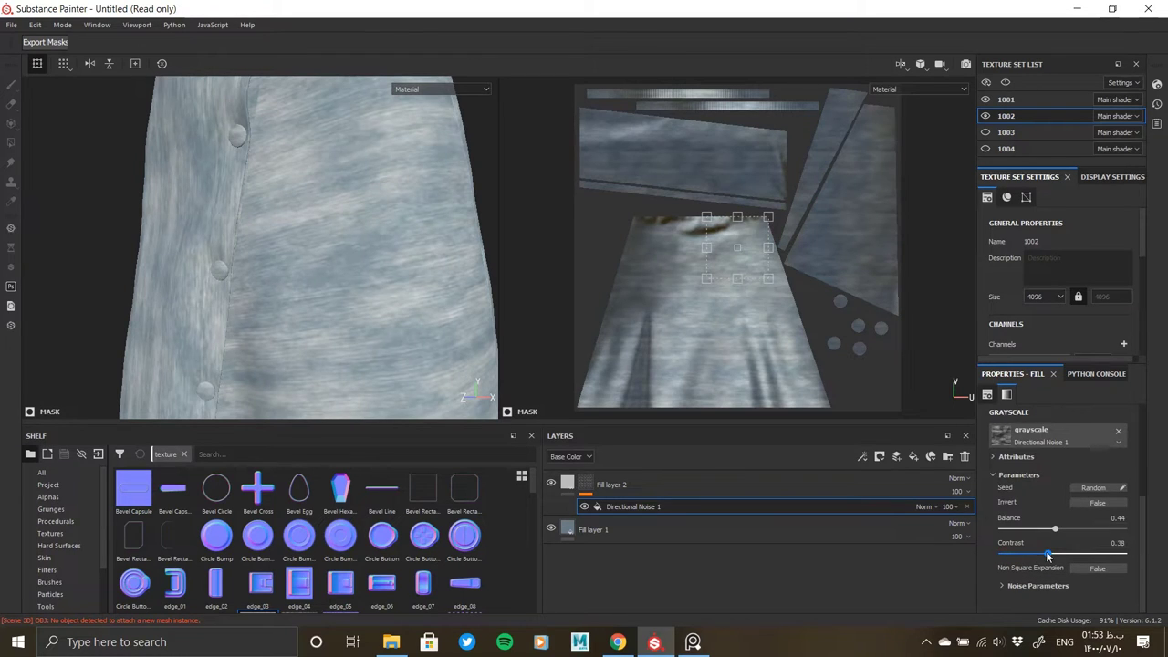
Step: Tune Directional Noise 1 to contrast 0.12, scale about 5 and disorder 0.63
left_click_drag(1047, 554, 1060, 555)
left_click(1014, 585)
scroll(1013, 581, "down", 2)
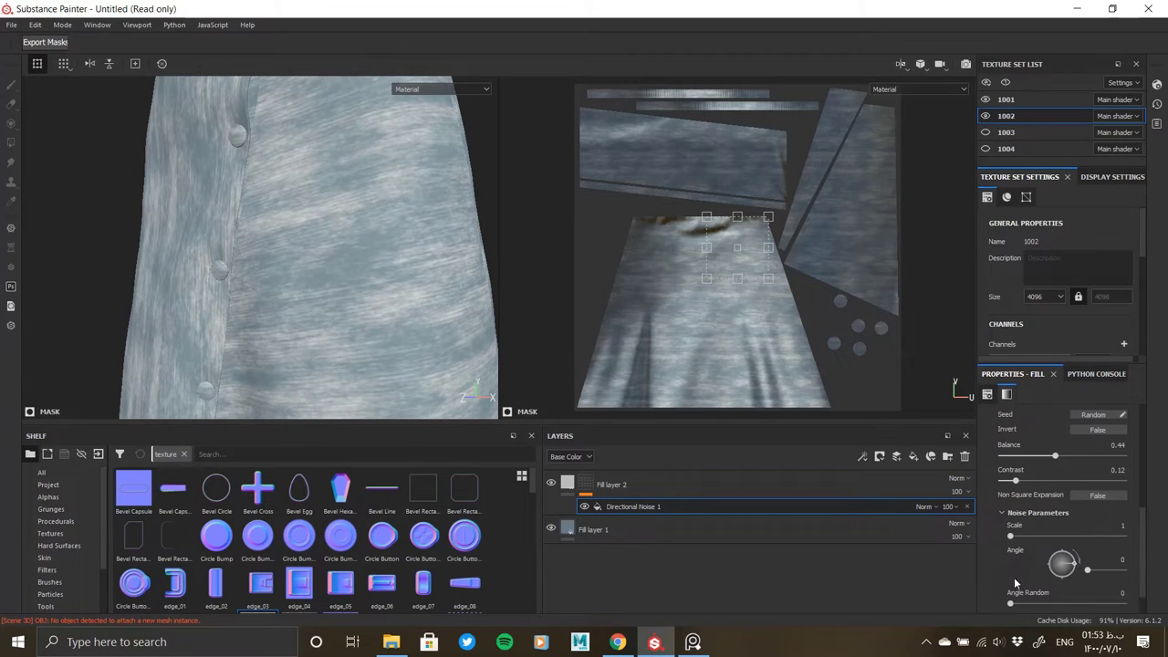
left_click(1073, 537)
scroll(1012, 543, "down", 1)
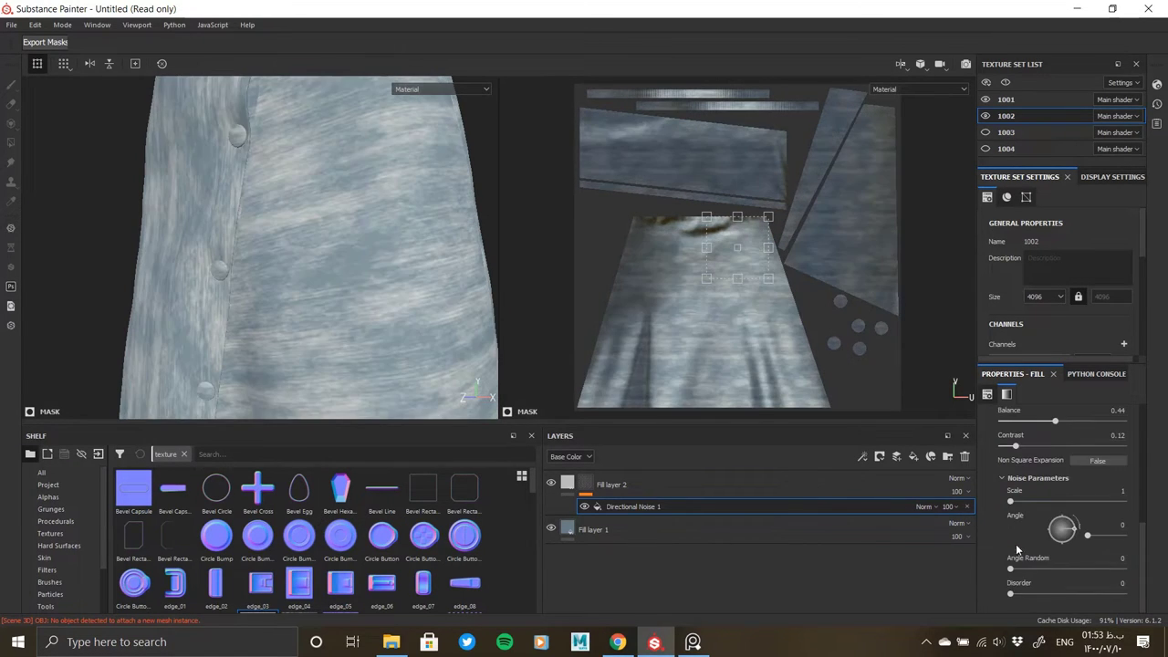
left_click_drag(1010, 593, 1082, 595)
scroll(1021, 572, "up", 4)
scroll(1018, 568, "up", 2)
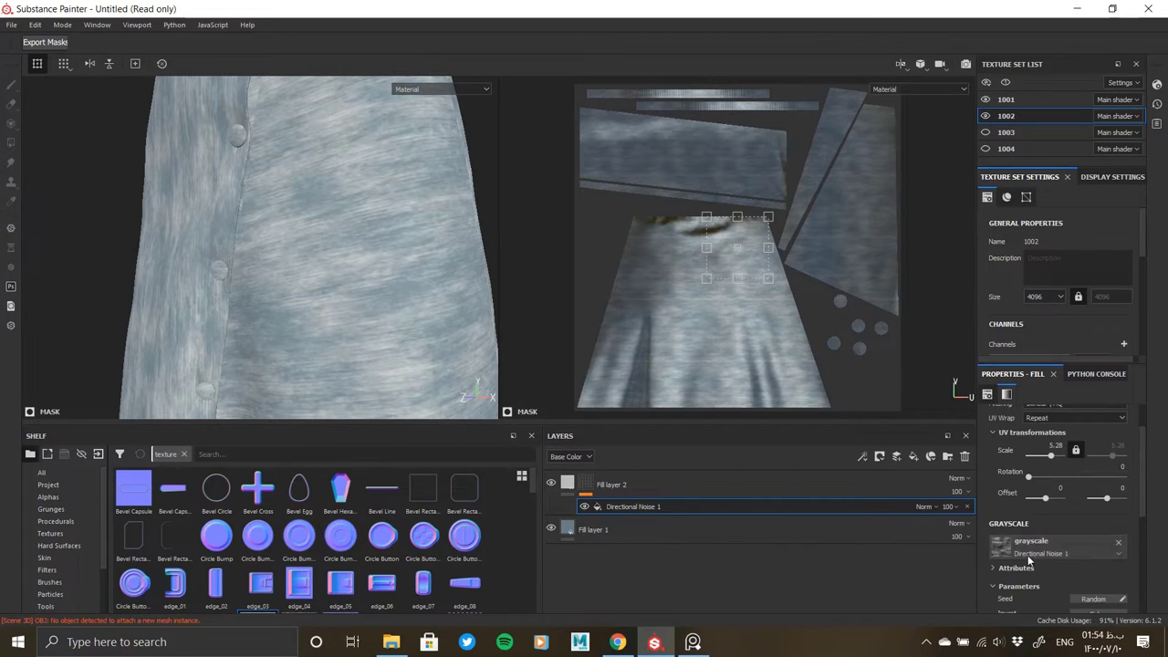
left_click(1059, 545)
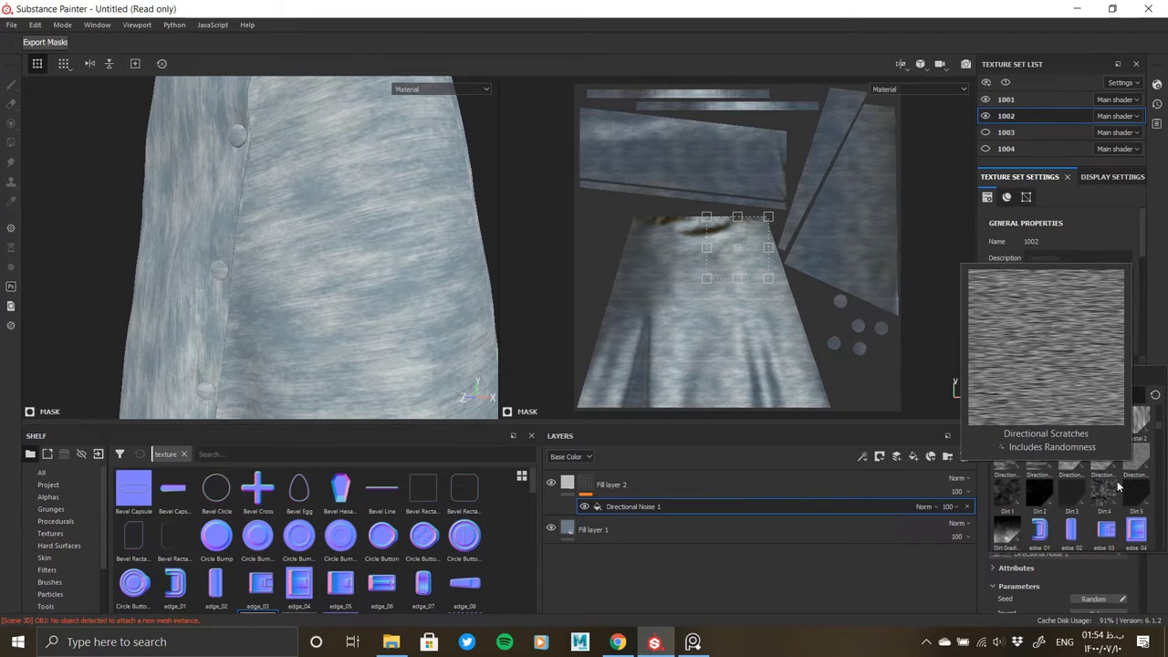
Step: Swap the mask noise for an inverted Directional Noise 4 with balance 0.69
left_click(1103, 464)
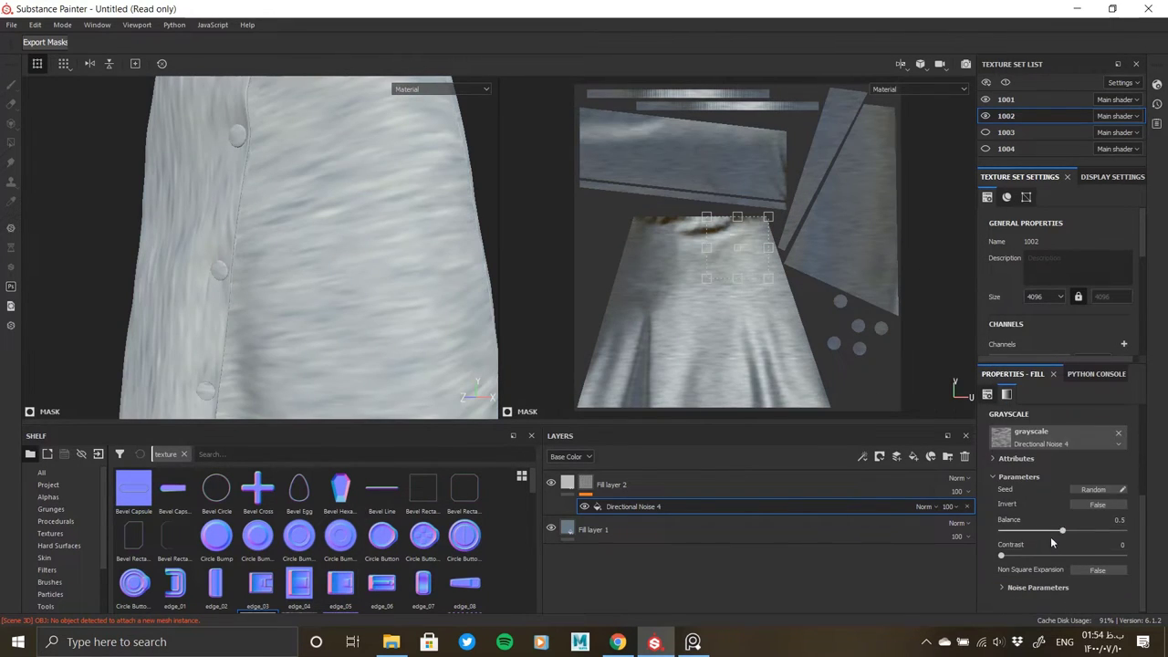
left_click(1088, 504)
mouse_move(1061, 530)
left_mouse_down()
mouse_move(1048, 532)
mouse_move(1097, 530)
mouse_move(1085, 530)
left_mouse_up()
left_click(1037, 587)
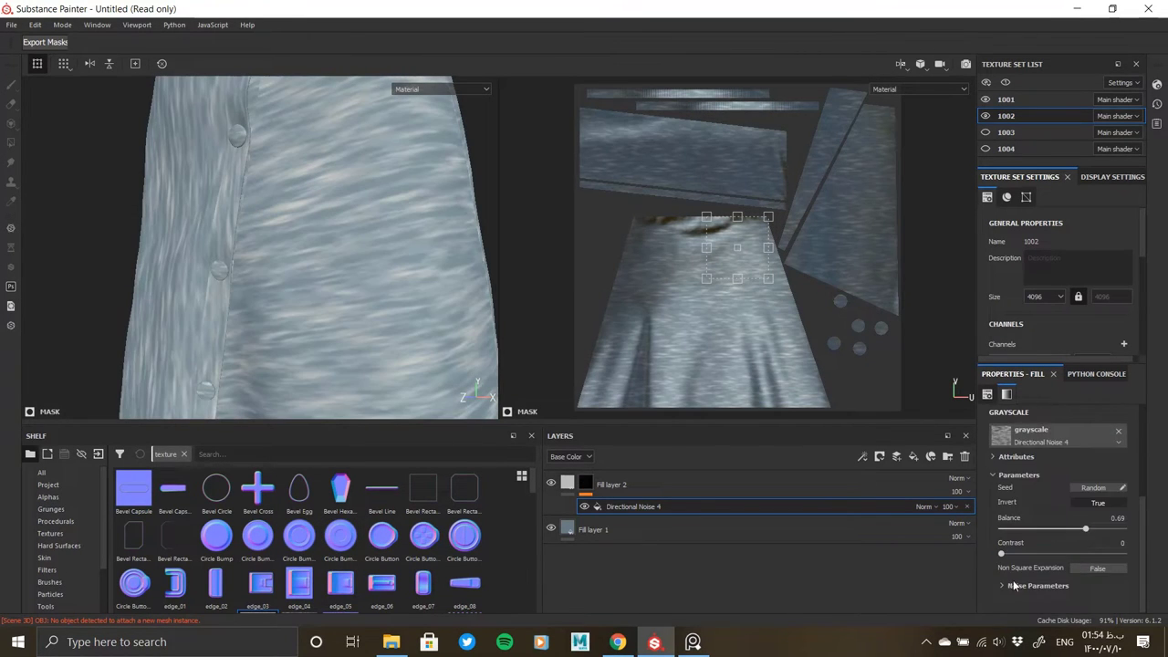
scroll(1018, 550, "down", 2)
mouse_move(1010, 536)
left_mouse_down()
mouse_move(1048, 538)
mouse_move(1025, 537)
left_mouse_up()
scroll(341, 292, "down", 3)
Step: Raise the Directional Noise 4 noise scale to 8 and lower its contrast to 0.33
left_click_drag(282, 243, 710, 646, "alt")
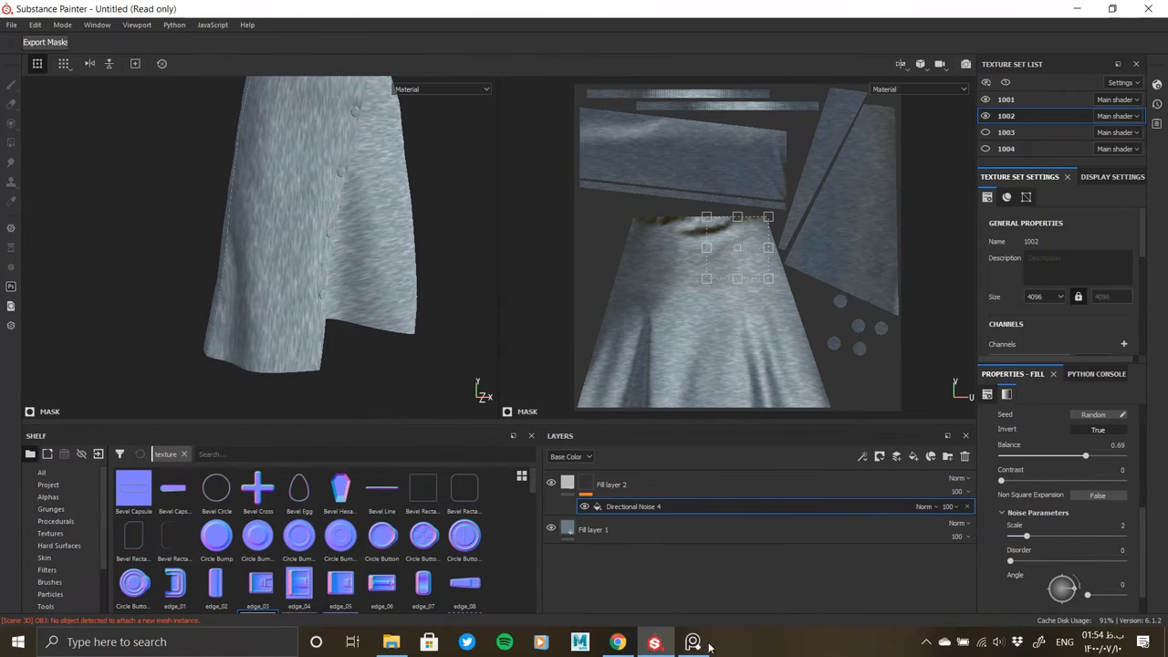
left_click_drag(386, 279, 469, 350, "alt")
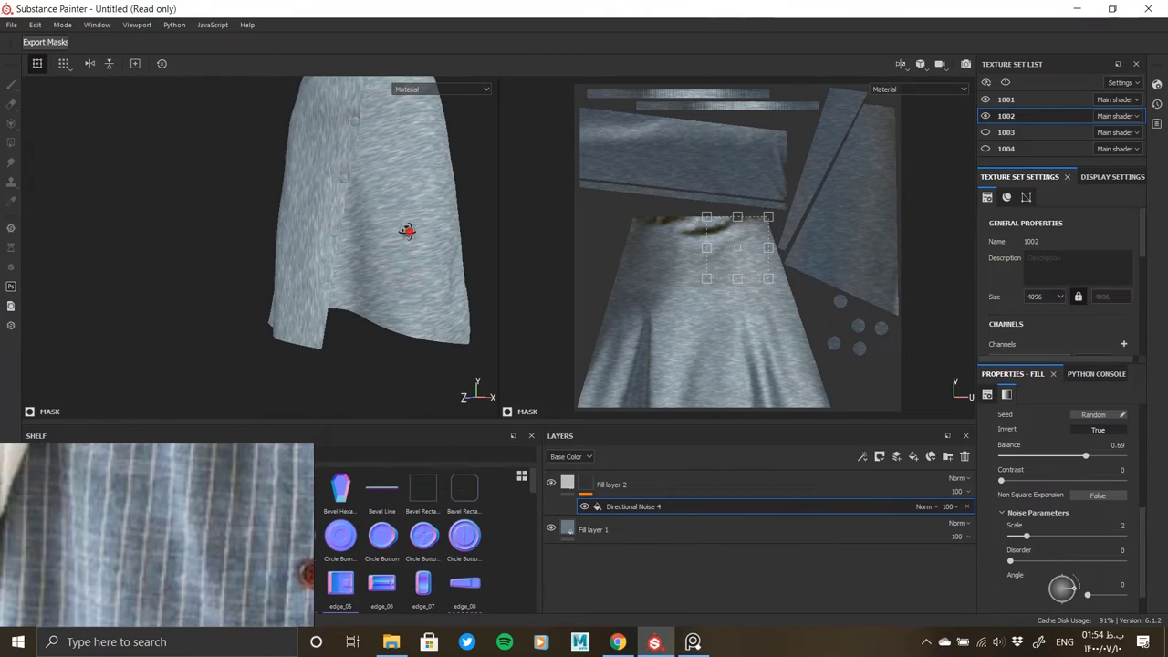
left_click_drag(406, 231, 342, 295, "alt")
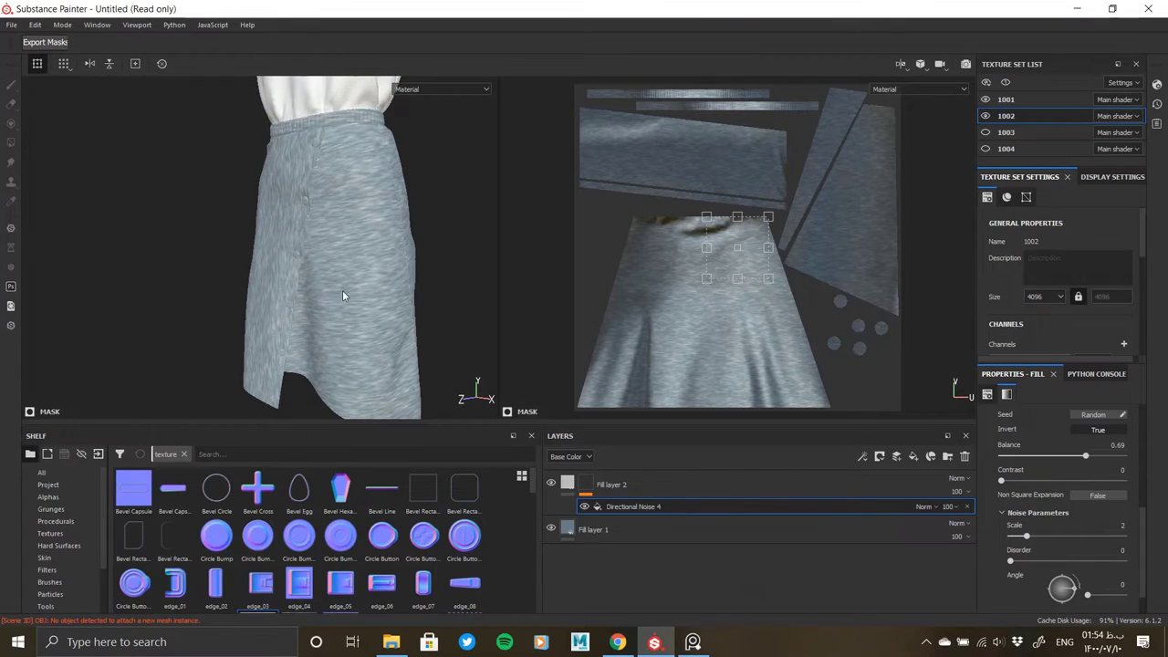
scroll(342, 295, "up", 2)
scroll(352, 271, "up", 2)
scroll(353, 271, "up", 1)
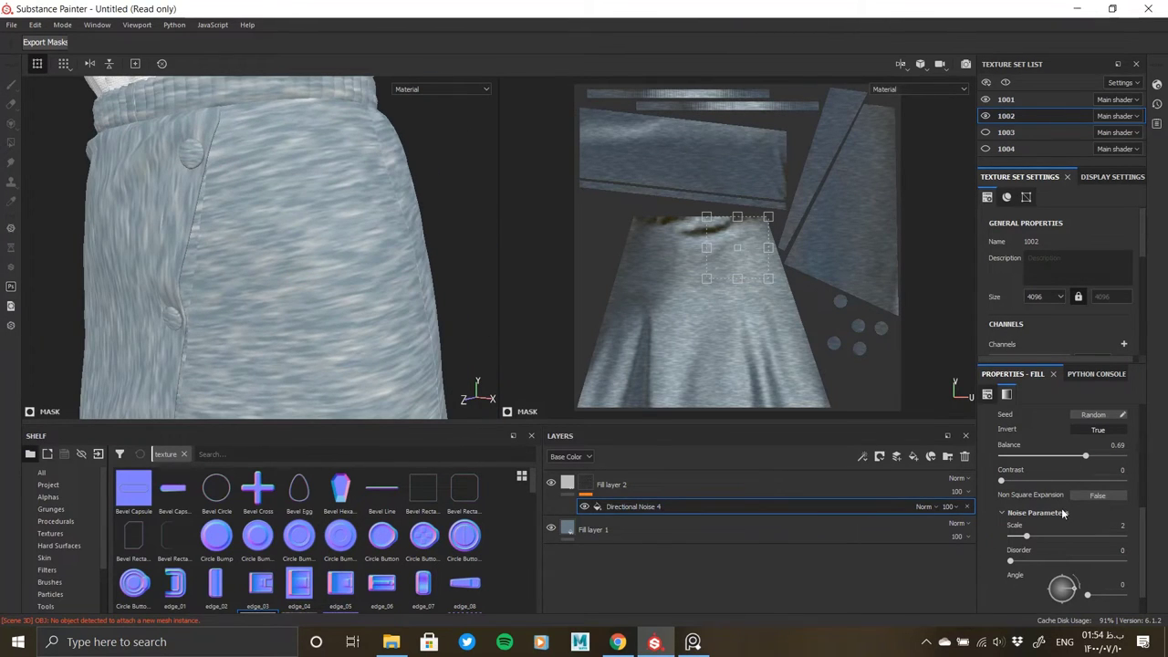
scroll(1049, 517, "down", 1)
left_click_drag(1035, 503, 1039, 504)
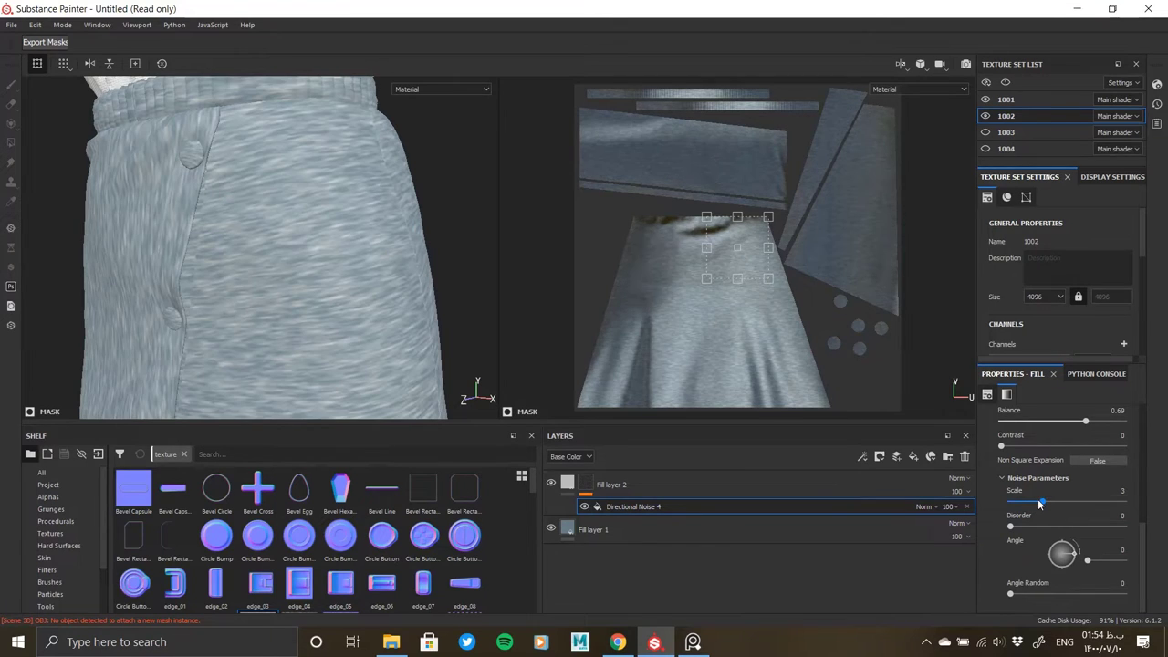
scroll(1022, 516, "up", 5)
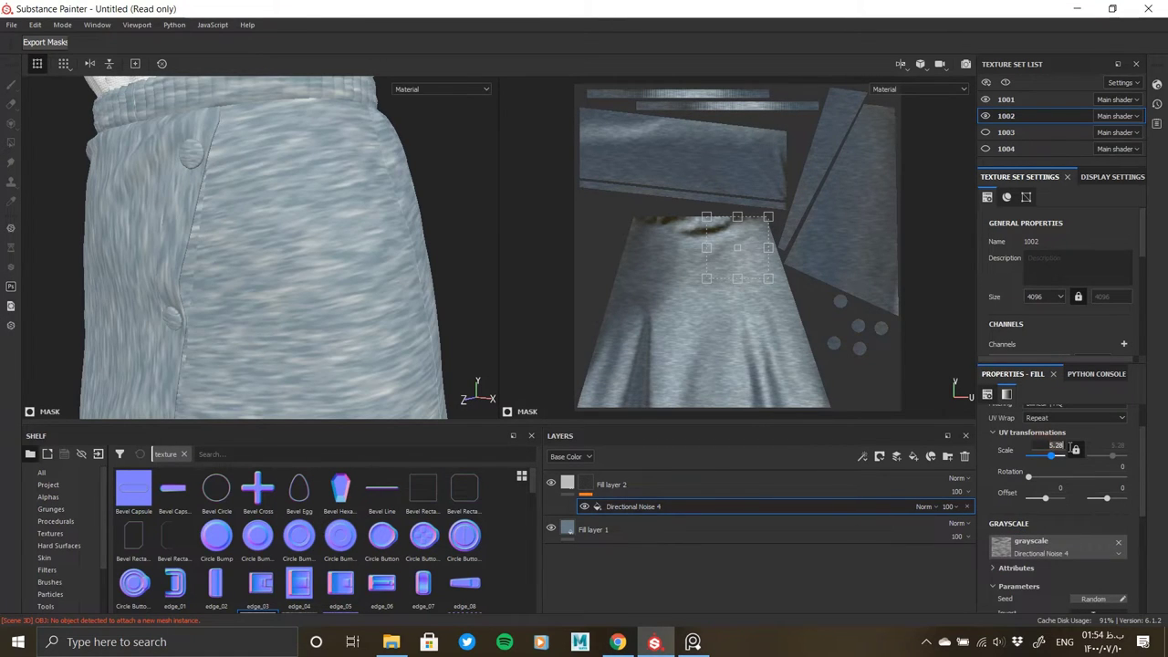
left_click_drag(1073, 450, 1029, 450)
scroll(998, 532, "down", 5)
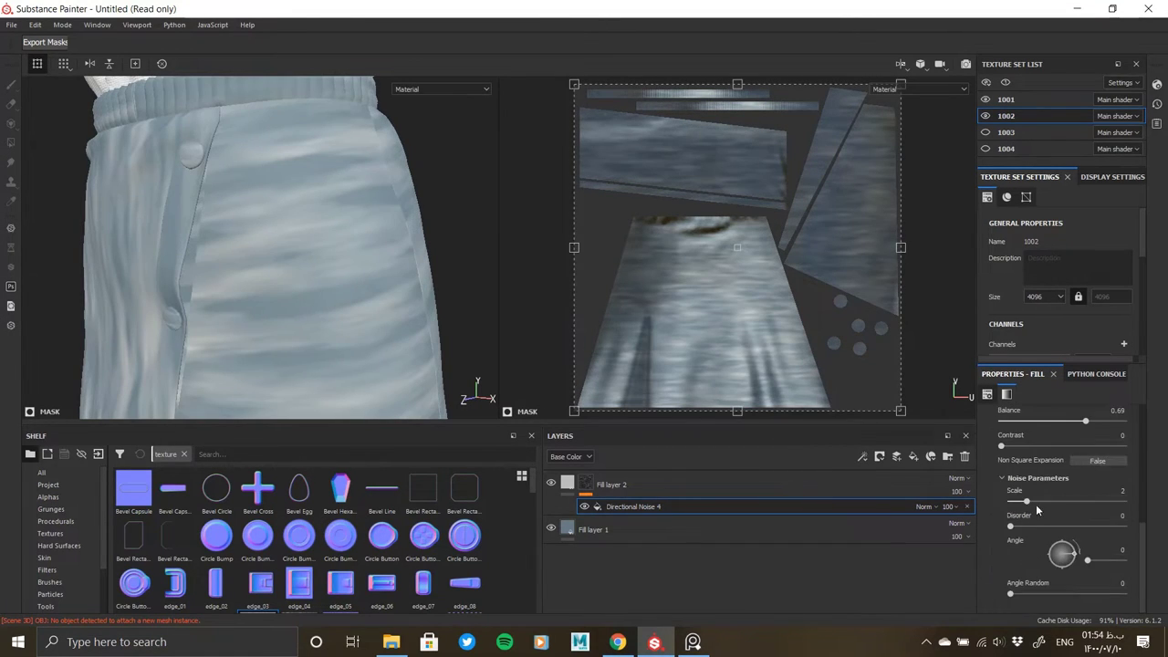
left_click_drag(1059, 501, 1091, 500)
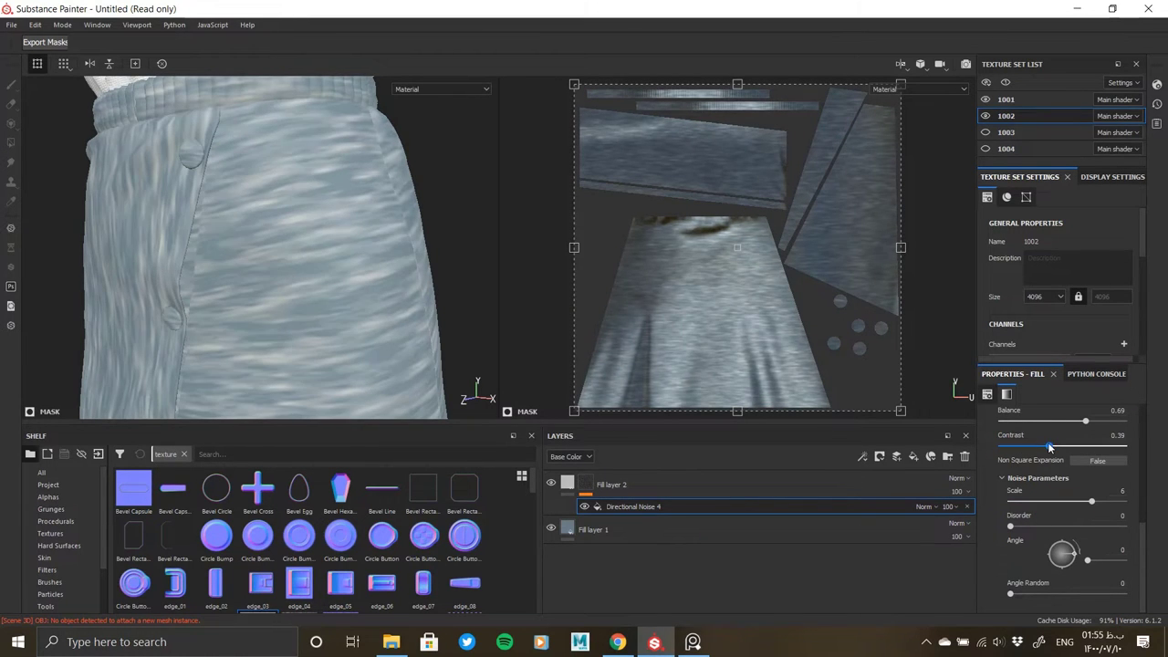
left_click_drag(1049, 447, 1041, 446)
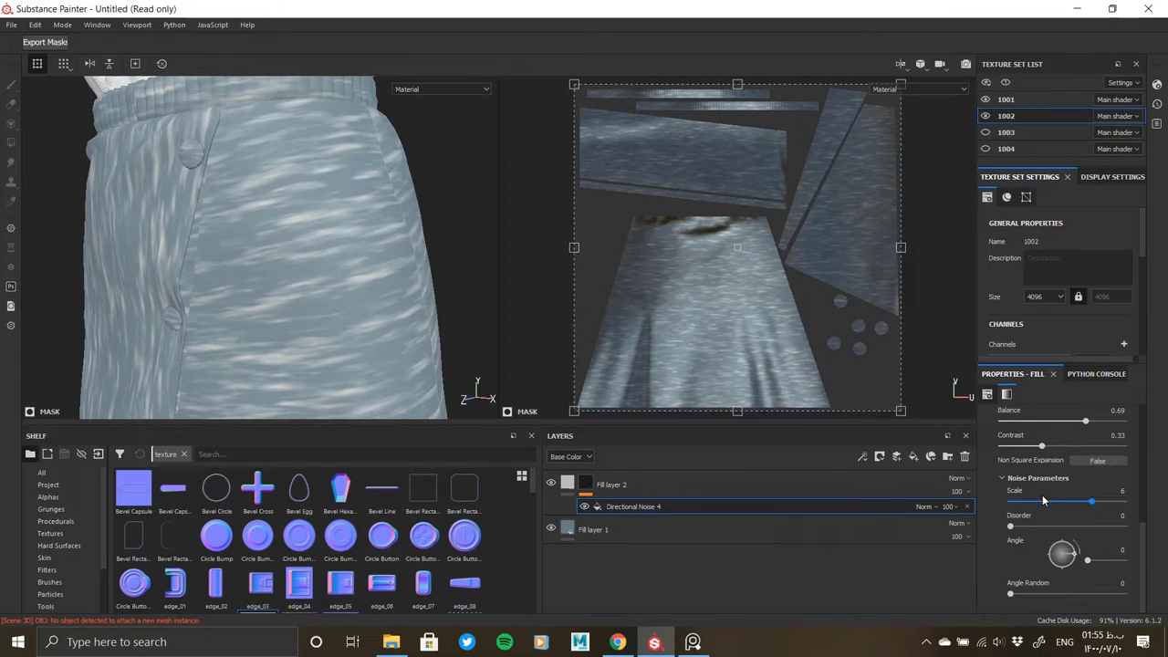
left_click(1101, 504)
scroll(1049, 492, "up", 5)
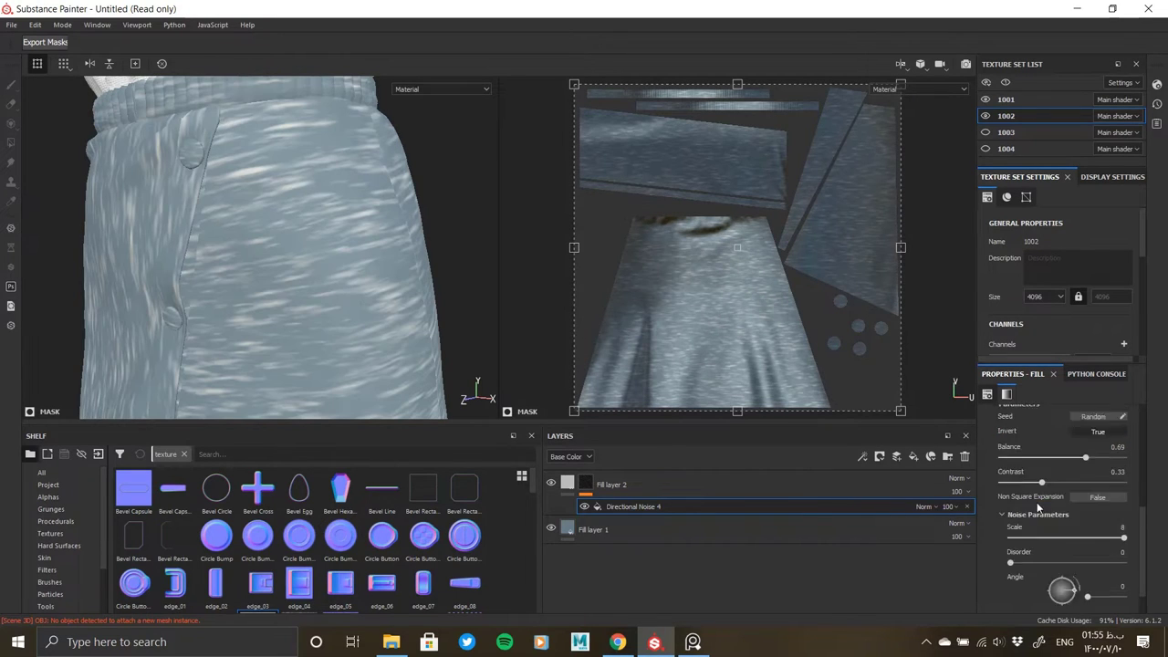
Step: Retune the noise's UV scale fields, entering 5, then 1 and 4
left_click_drag(1072, 449, 1112, 454)
left_click(1054, 445)
type("5")
key("Return")
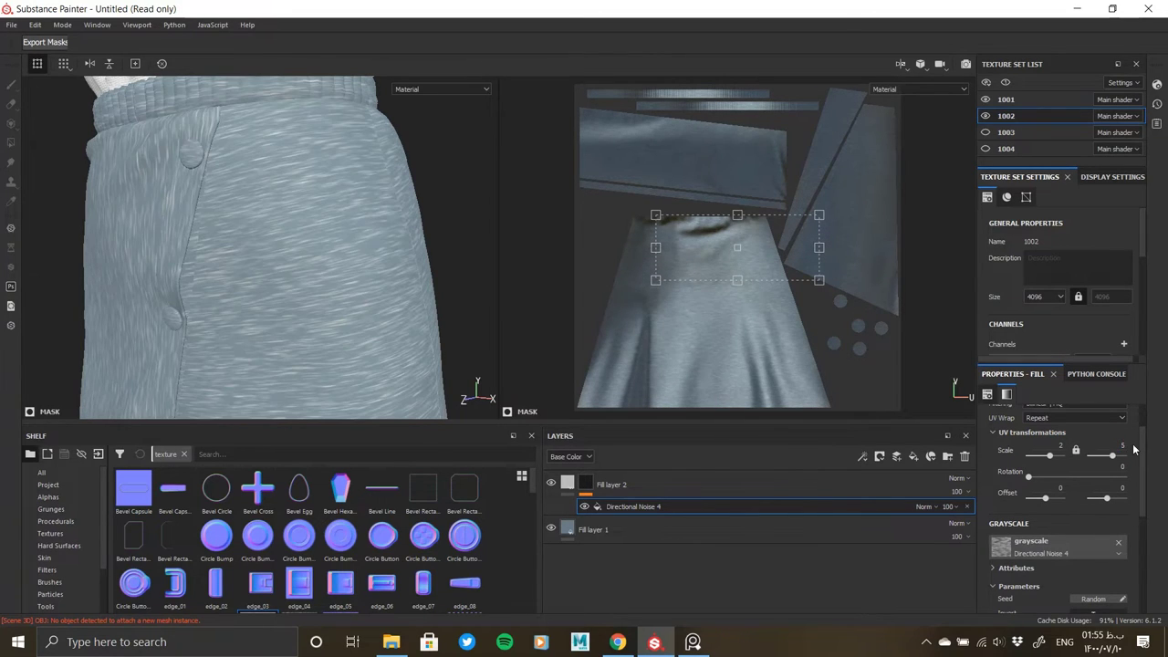
left_click(1070, 448)
left_click_drag(1059, 454, 1047, 455)
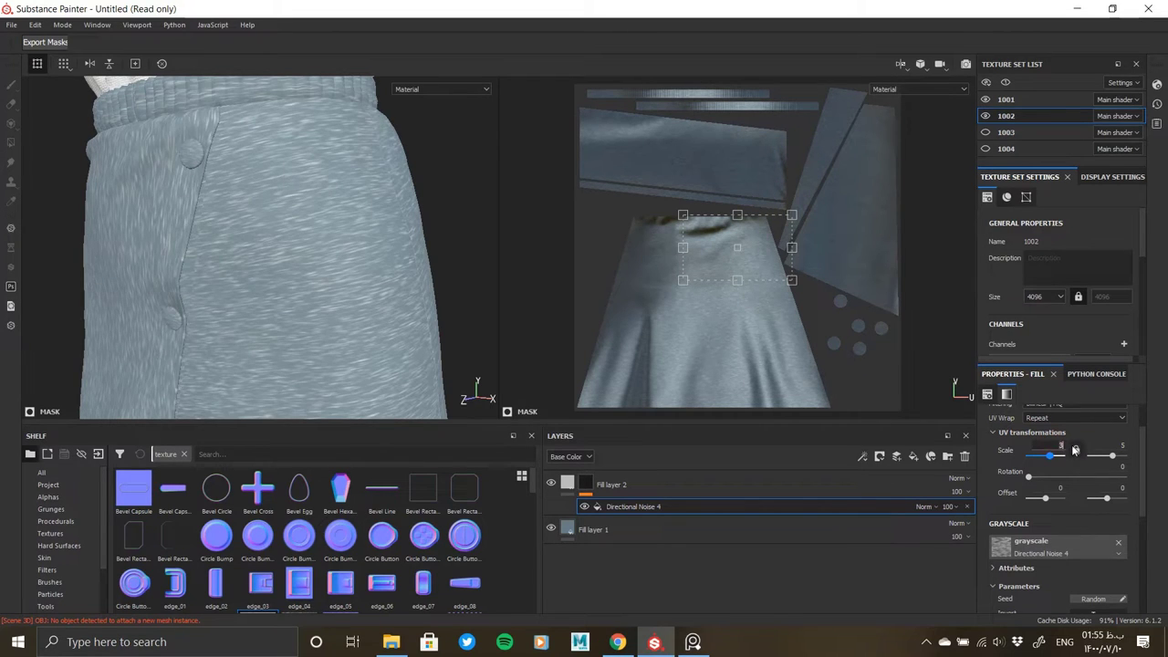
left_click(1114, 444)
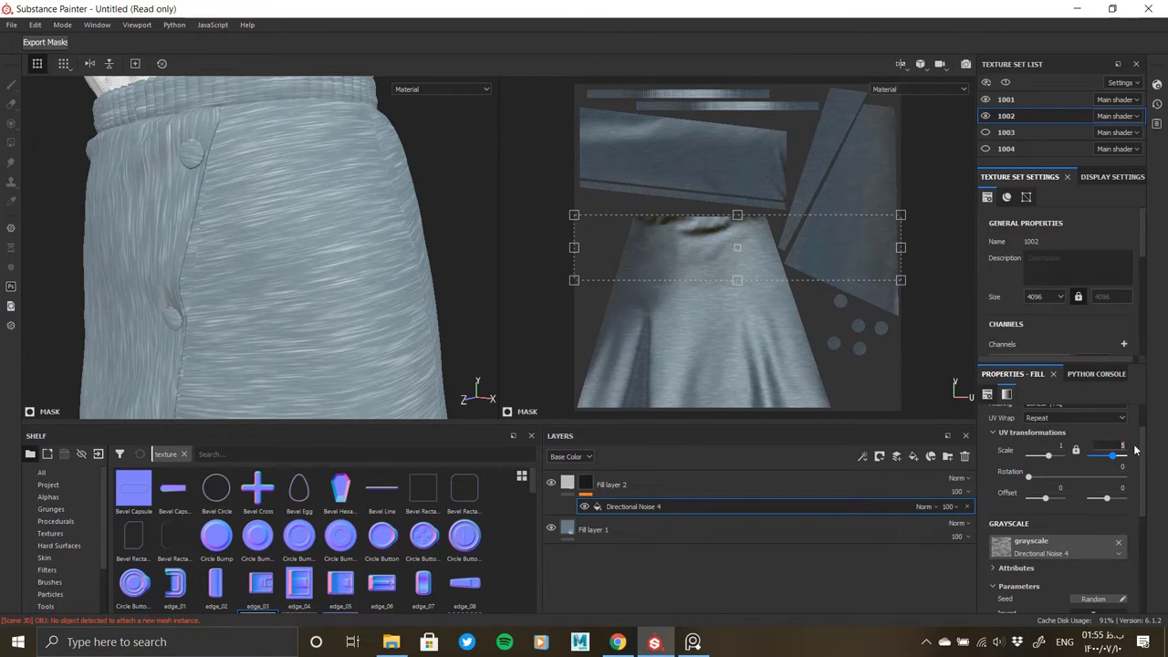
type("4")
key("Return")
Step: Readjust the noise contrast and reselect Fill layer 2
scroll(1035, 517, "down", 3)
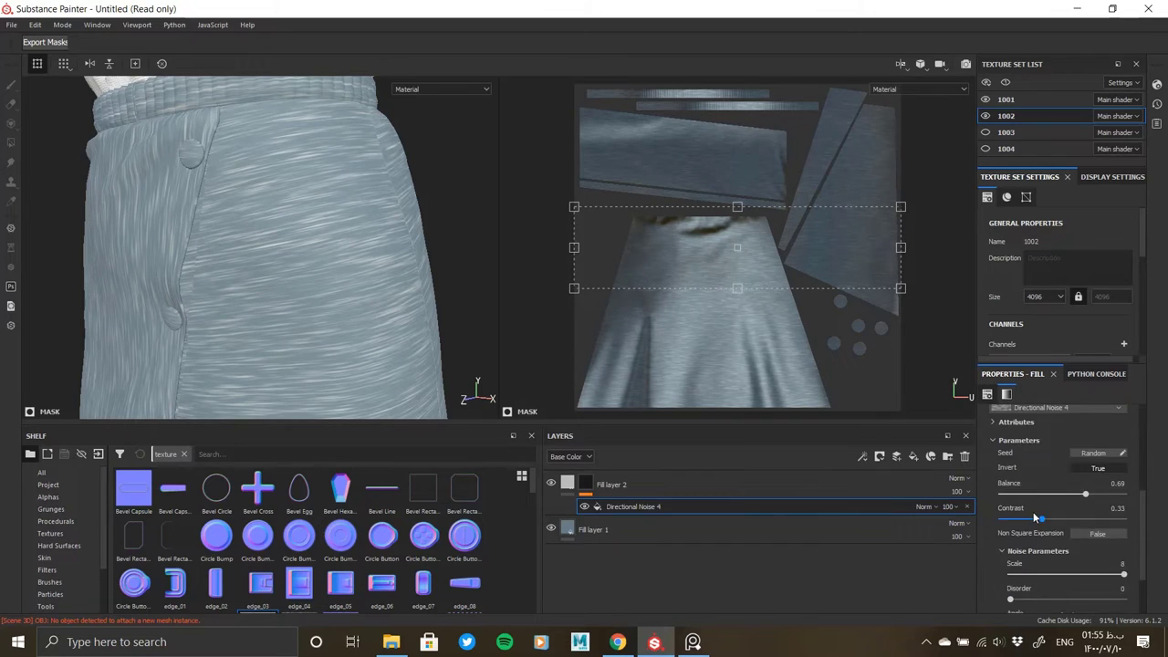
scroll(1034, 516, "down", 1)
scroll(1060, 537, "down", 1)
left_click_drag(1037, 445, 1017, 446)
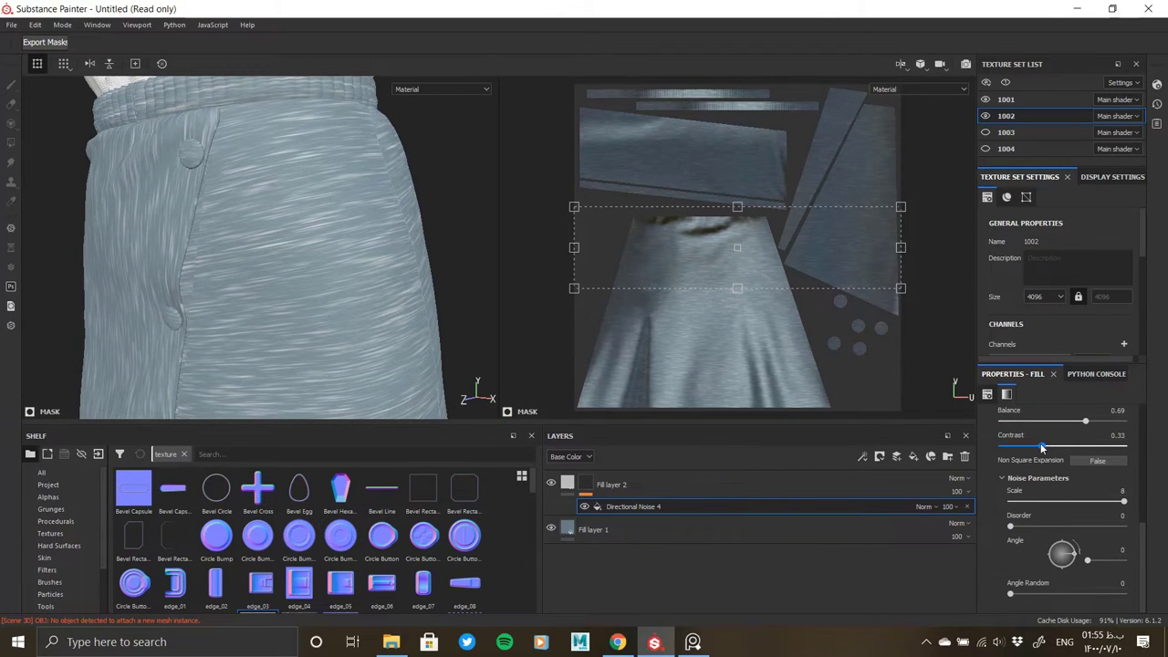
mouse_move(201, 228)
left_mouse_down("alt")
mouse_move(347, 259)
mouse_move(316, 222)
mouse_move(410, 273)
left_mouse_up("alt")
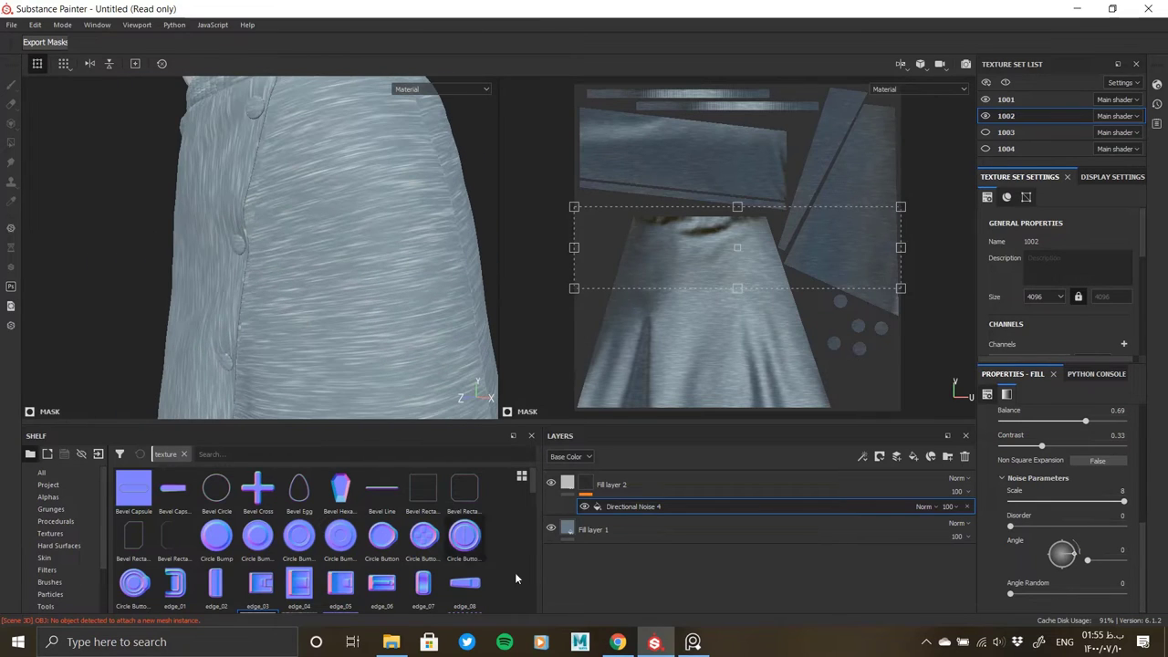
left_click(560, 490)
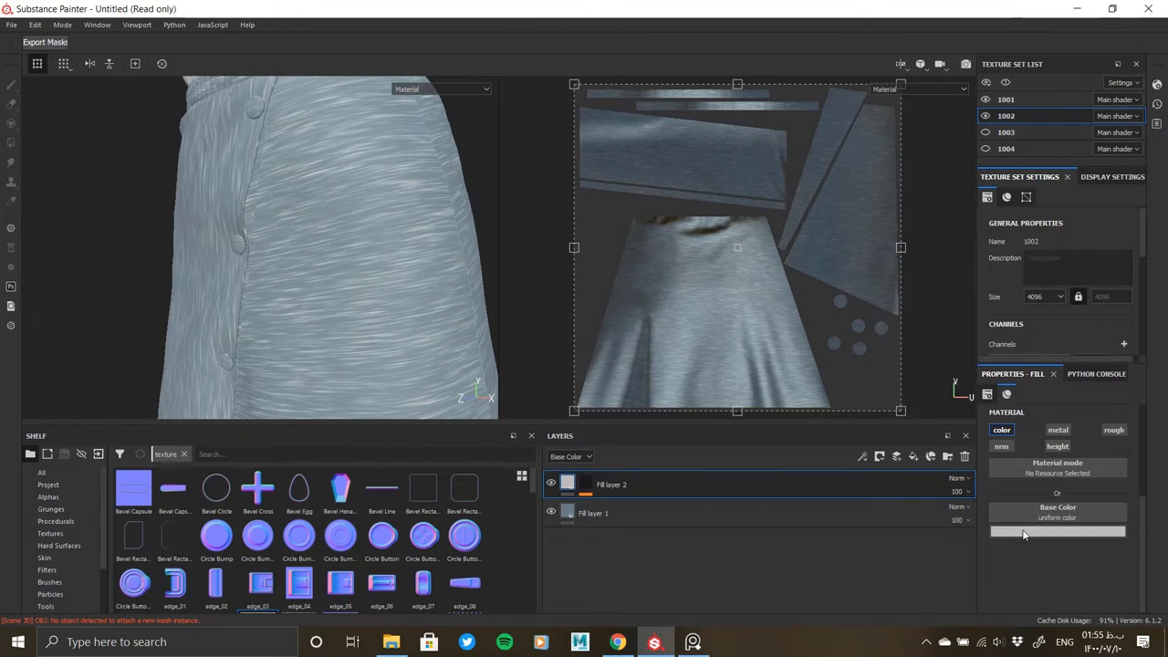
Step: Add a second mask fill using Directional Noise 2 in Multiply blend mode
left_click(626, 506)
right_click(626, 506)
left_click(681, 449)
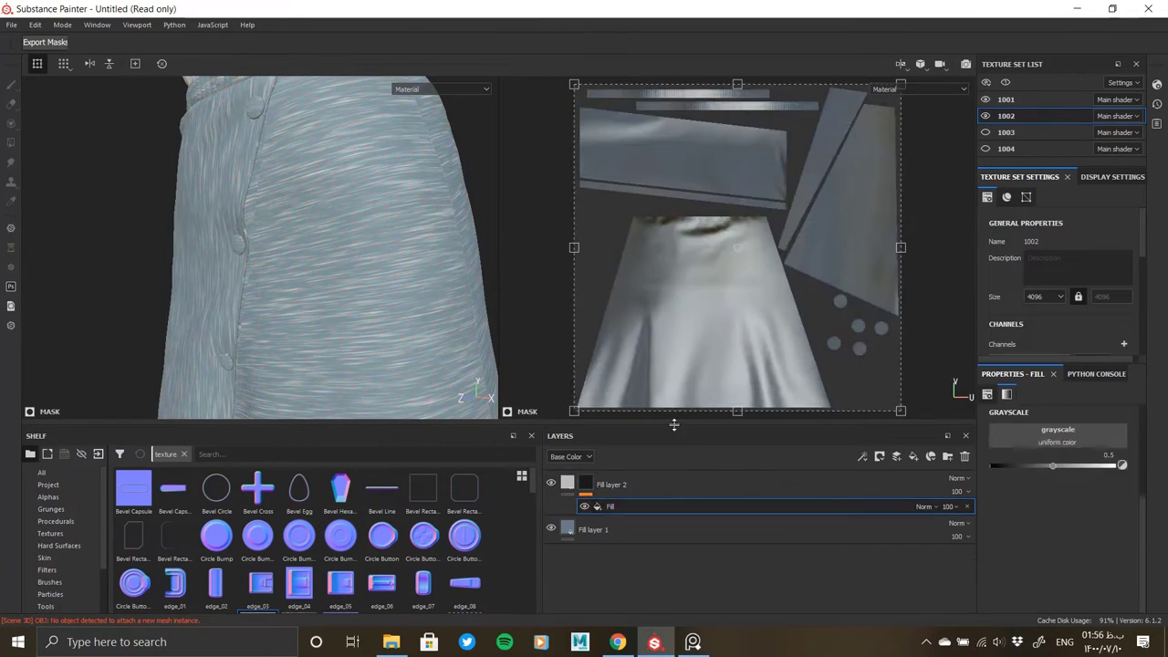
scroll(1070, 517, "down", 3)
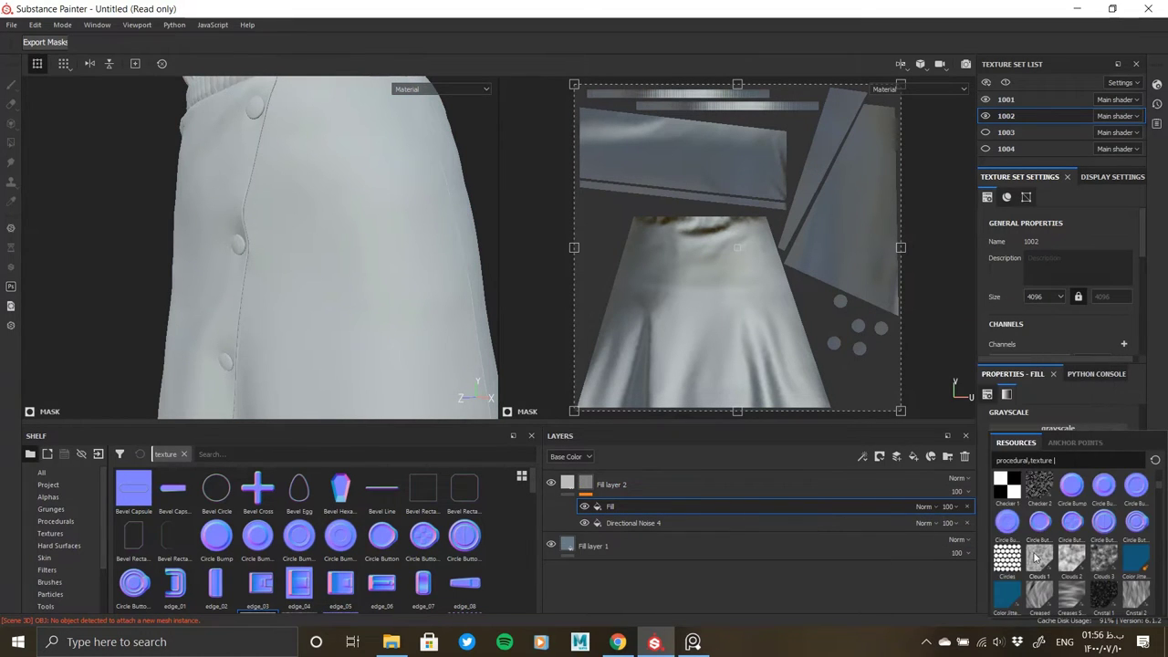
left_click(1039, 530)
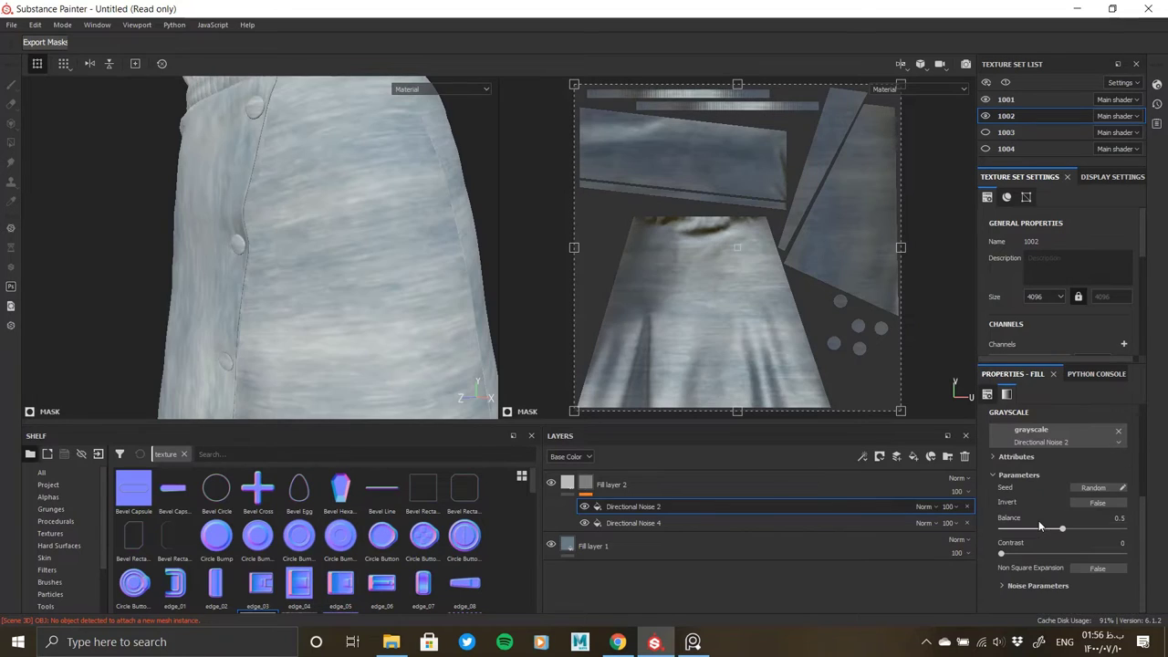
left_click(924, 506)
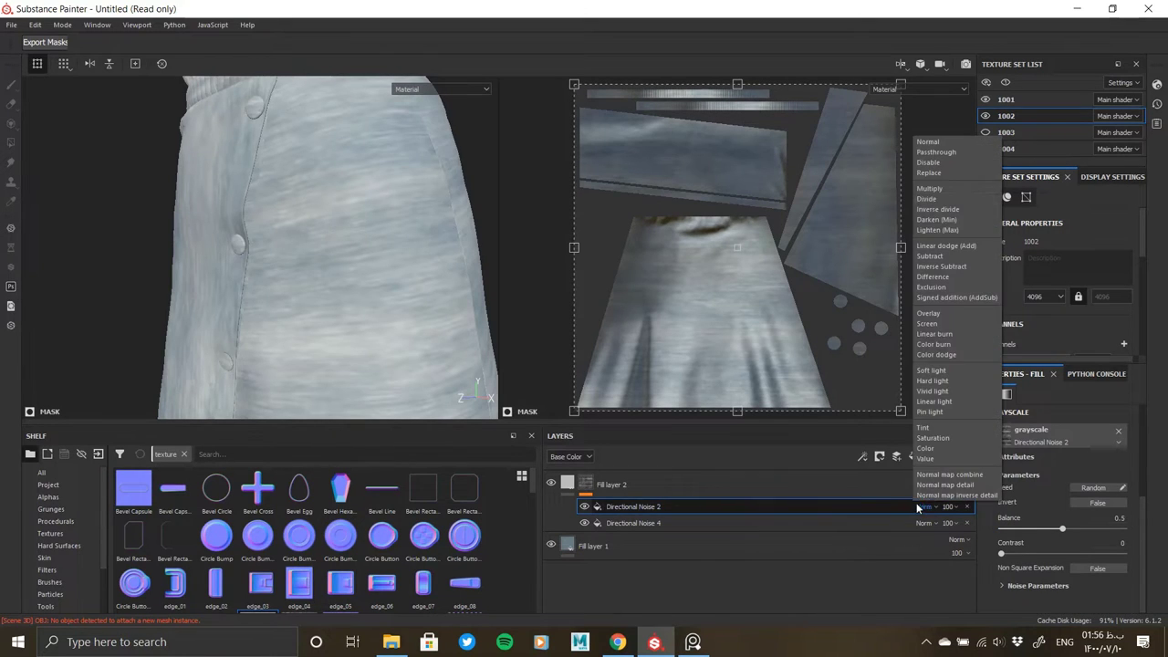
left_click(958, 192)
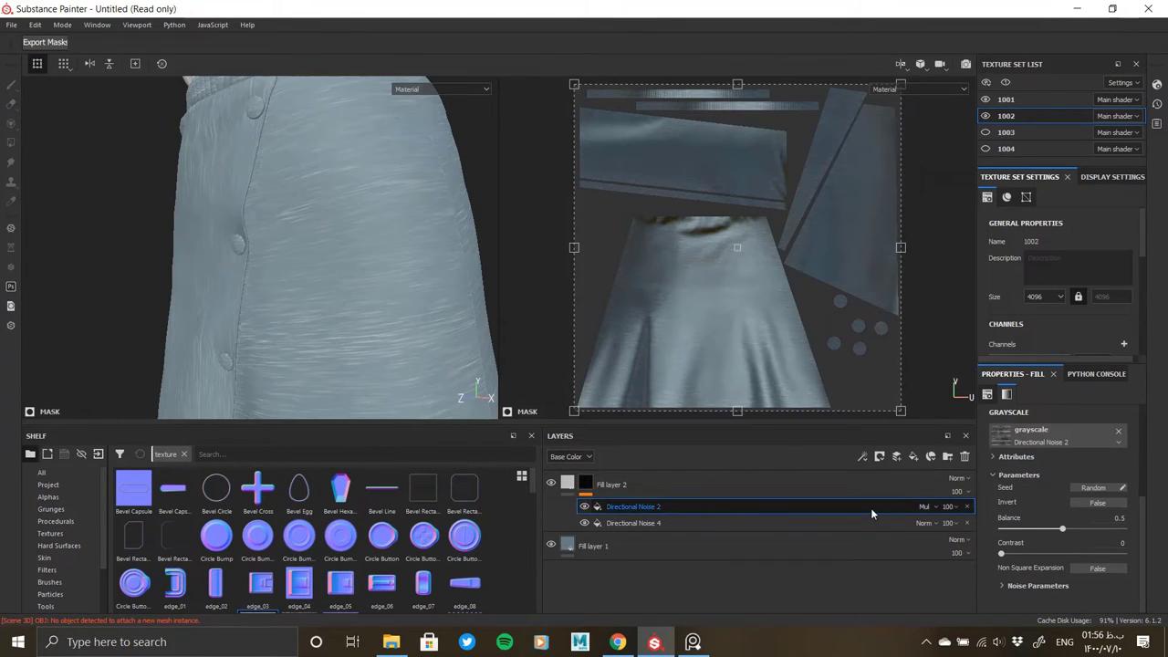
Step: Set the Directional Noise 2 balance to about 0.59 and reopen the procedural textures
mouse_move(1061, 529)
left_mouse_down()
mouse_move(1046, 529)
mouse_move(1074, 527)
left_mouse_up()
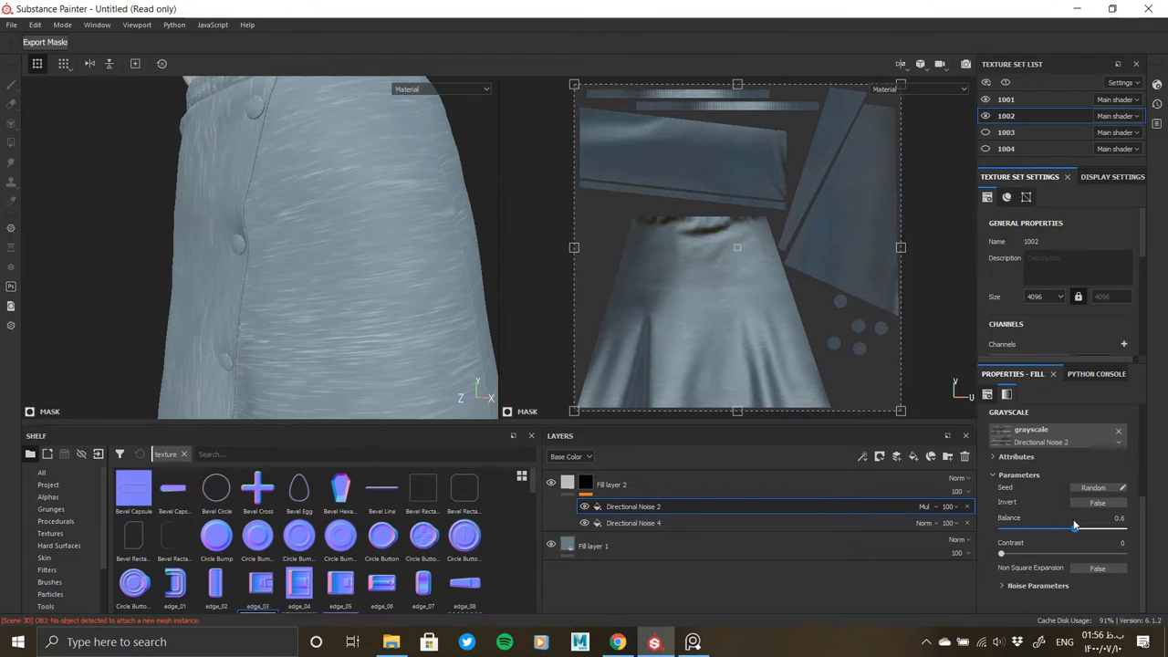
left_click(1022, 582)
scroll(1031, 575, "down", 1)
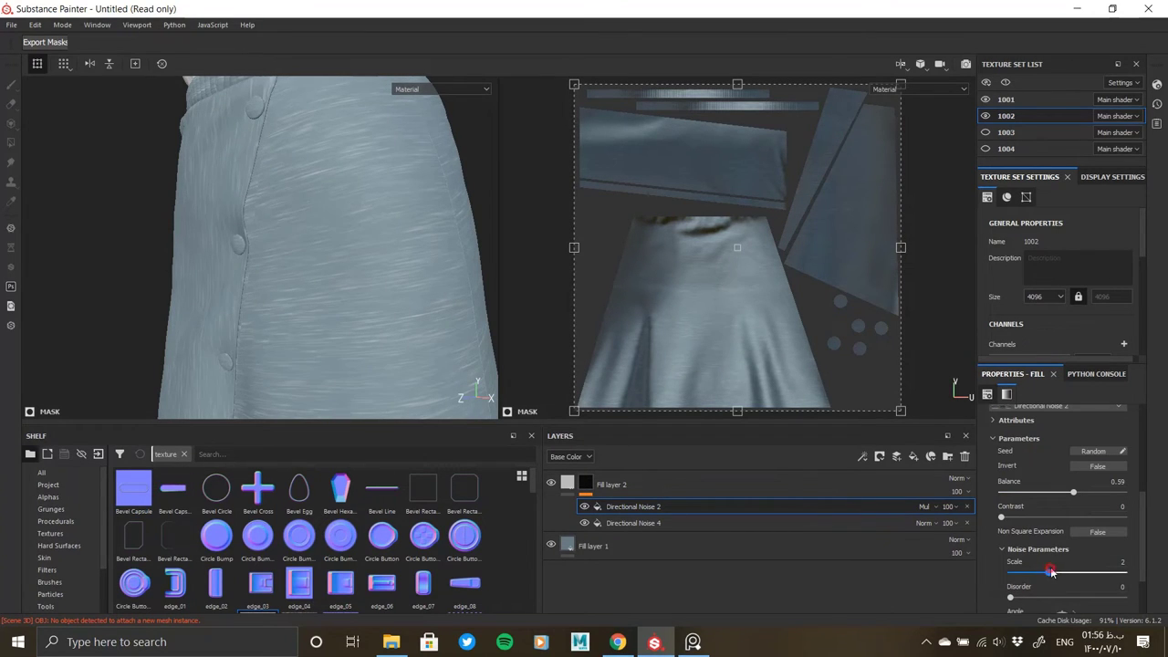
scroll(1058, 511, "up", 2)
left_click(1067, 443)
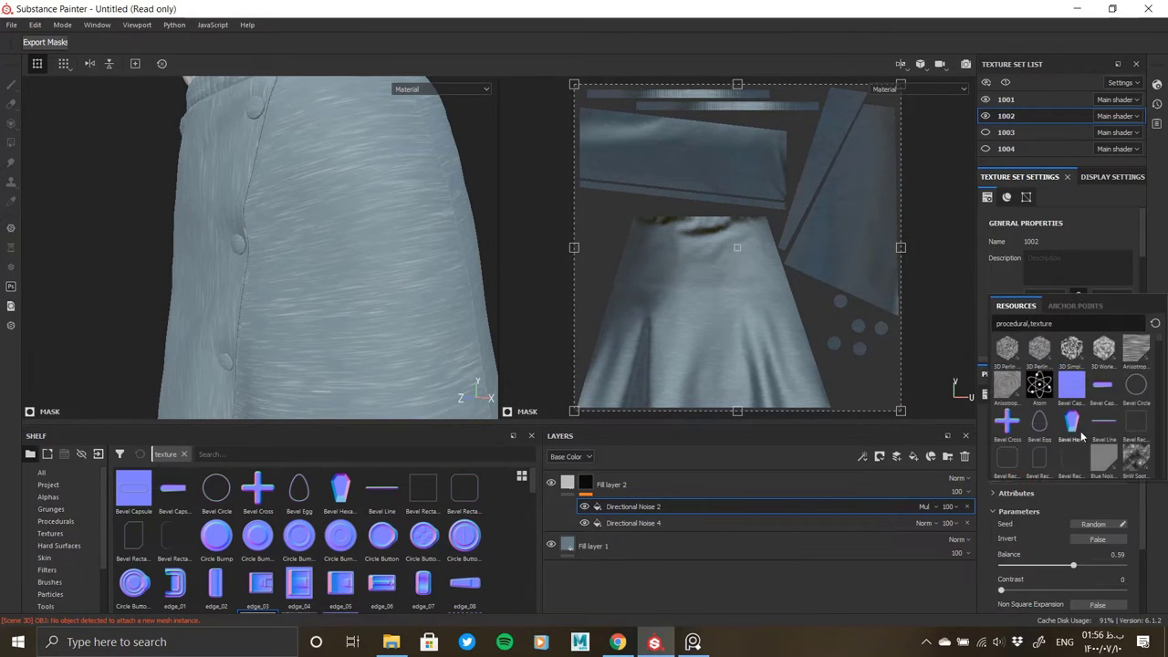
scroll(1082, 438, "down", 3)
scroll(1120, 416, "down", 3)
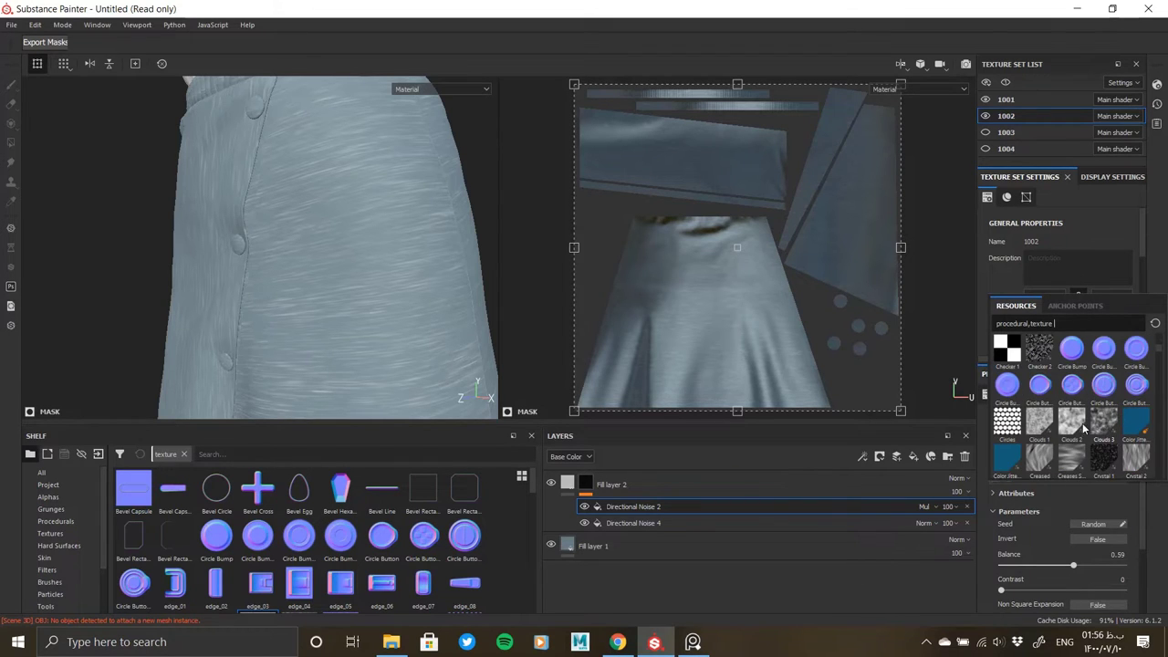
Step: Replace the mask noise with Clouds 3 at a larger scale
left_click(1104, 420)
scroll(1026, 581, "down", 2)
mouse_move(1027, 581)
left_mouse_down()
mouse_move(1106, 558)
mouse_move(1062, 561)
mouse_move(1098, 529)
mouse_move(1057, 530)
mouse_move(1118, 552)
left_mouse_up()
scroll(1079, 554, "up", 1)
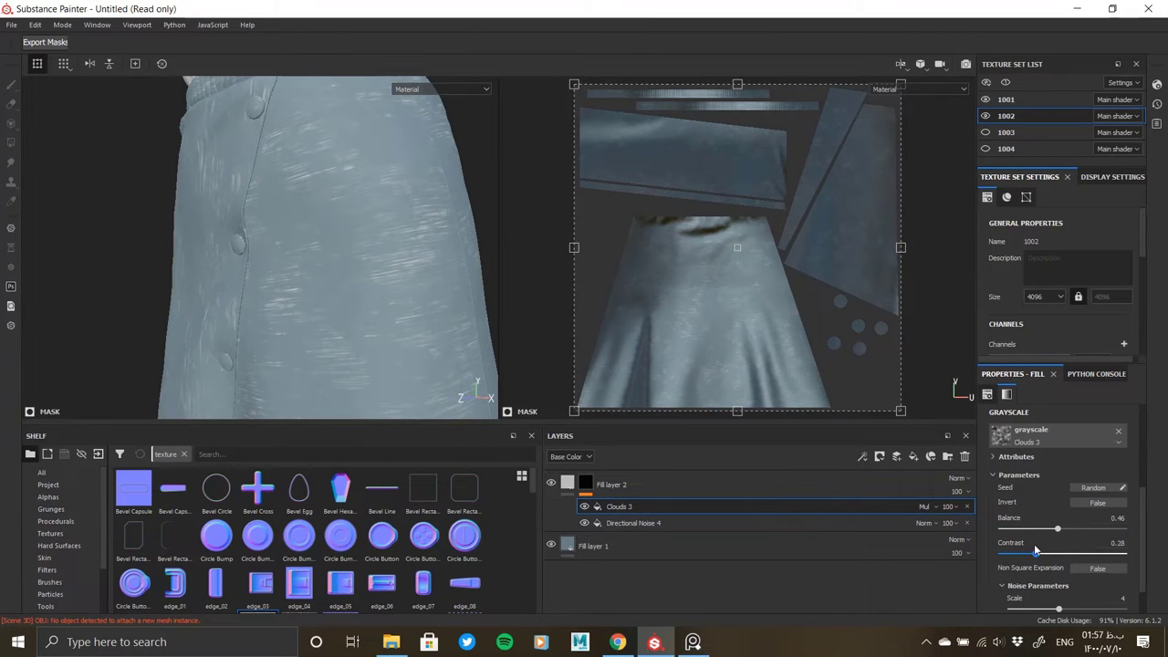
scroll(1033, 544, "up", 3)
Step: Try BnW Spots 3 as the mask grayscale instead
left_click(1040, 573)
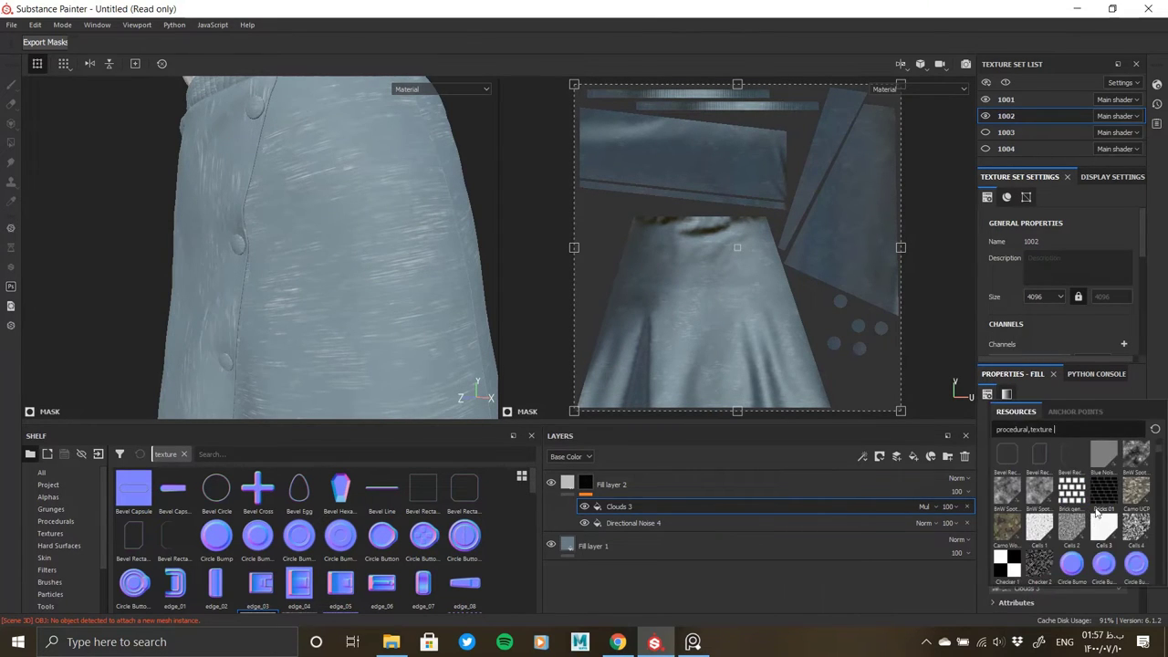
mouse_move(1038, 495)
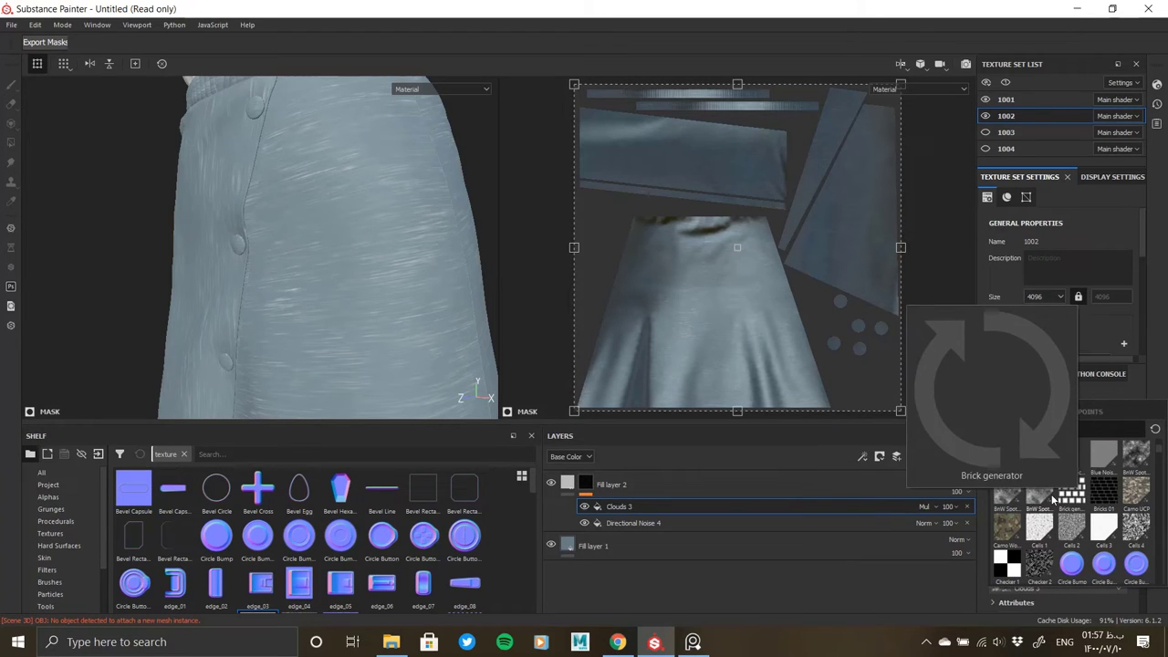
left_click(1049, 500)
scroll(1049, 547, "down", 2)
scroll(1049, 565, "down", 2)
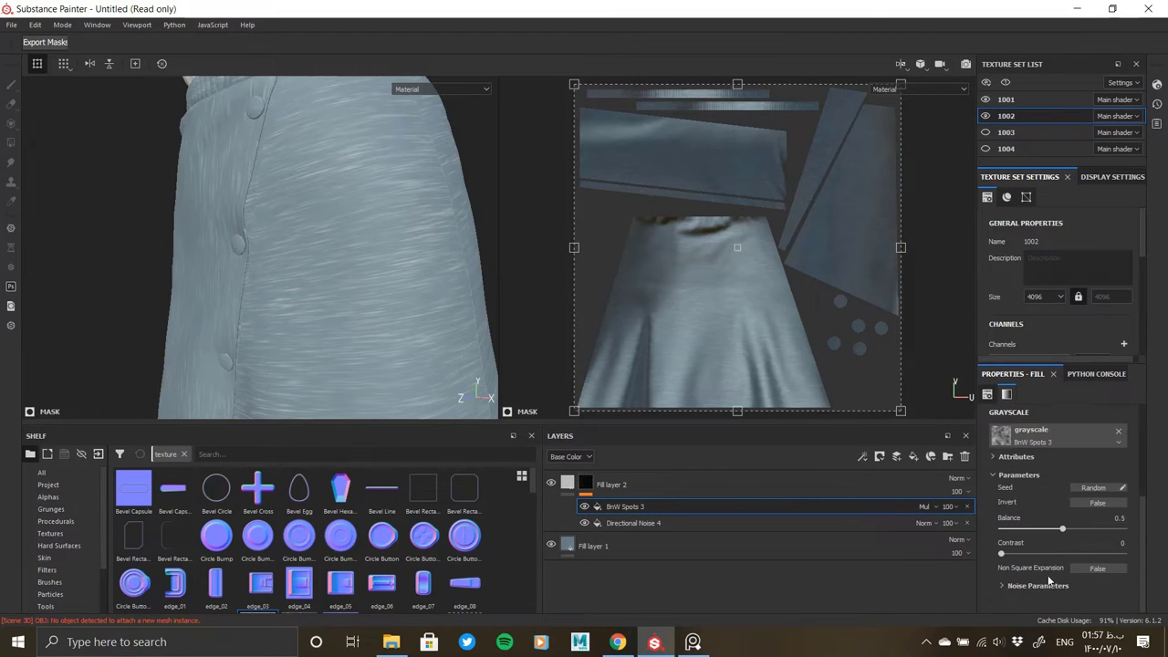
scroll(1040, 602, "up", 2)
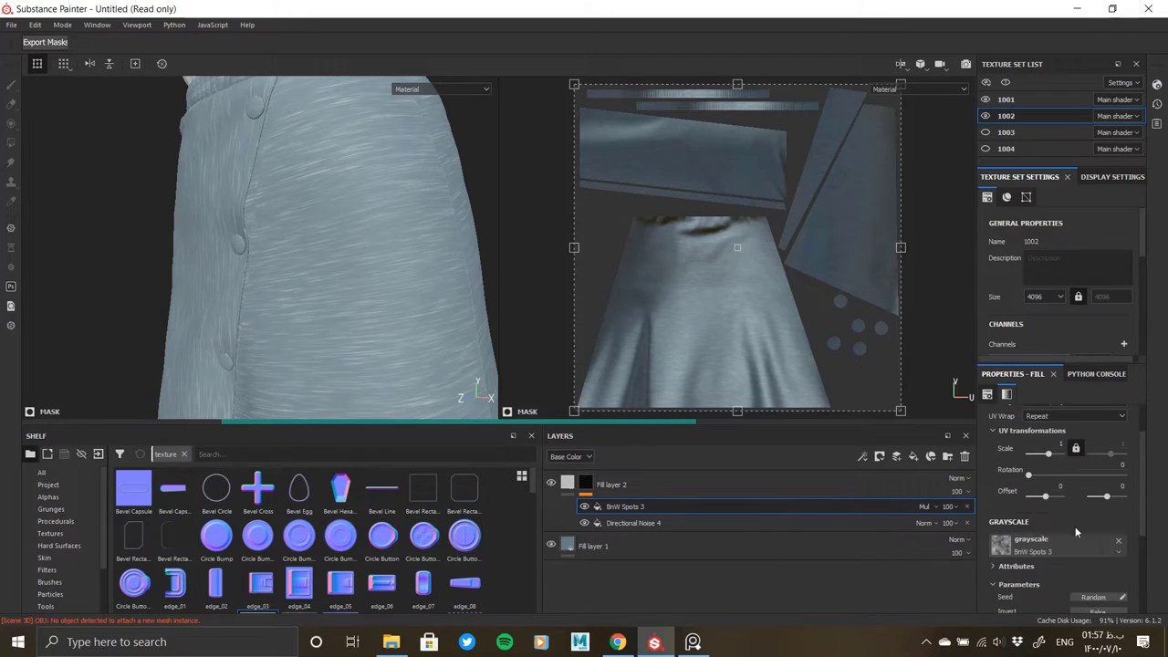
scroll(1047, 556, "up", 3)
Step: Switch to Dirt 4 with balance 0.52 and noise scale 2
left_click(1047, 551)
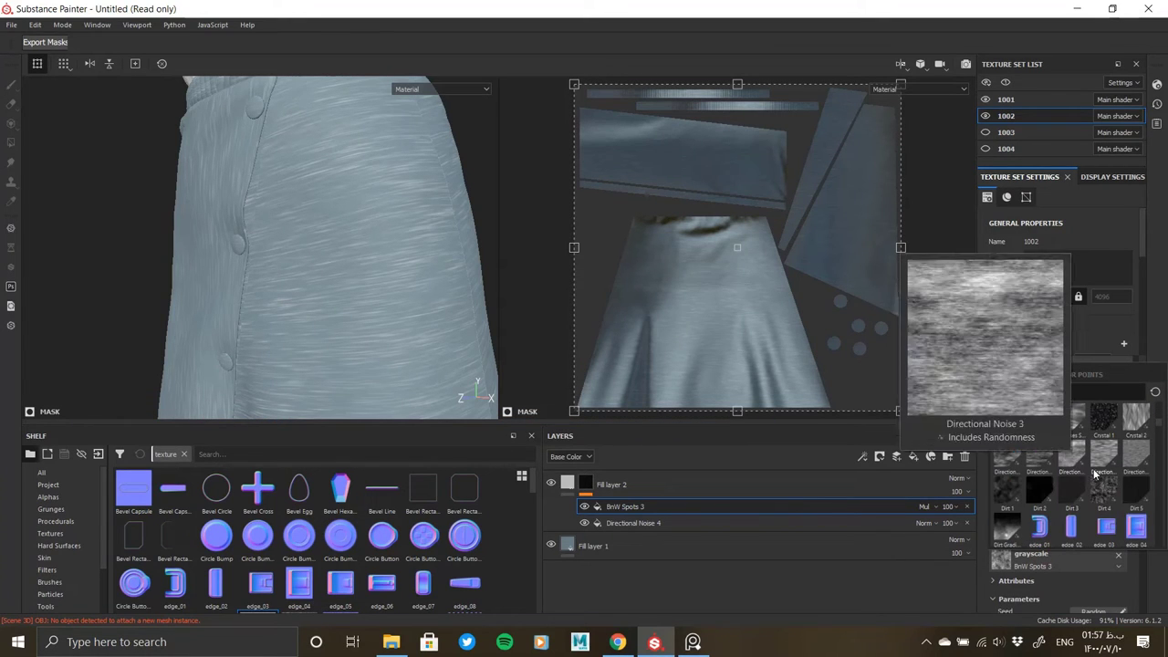
left_click(1069, 498)
scroll(1067, 538, "down", 1)
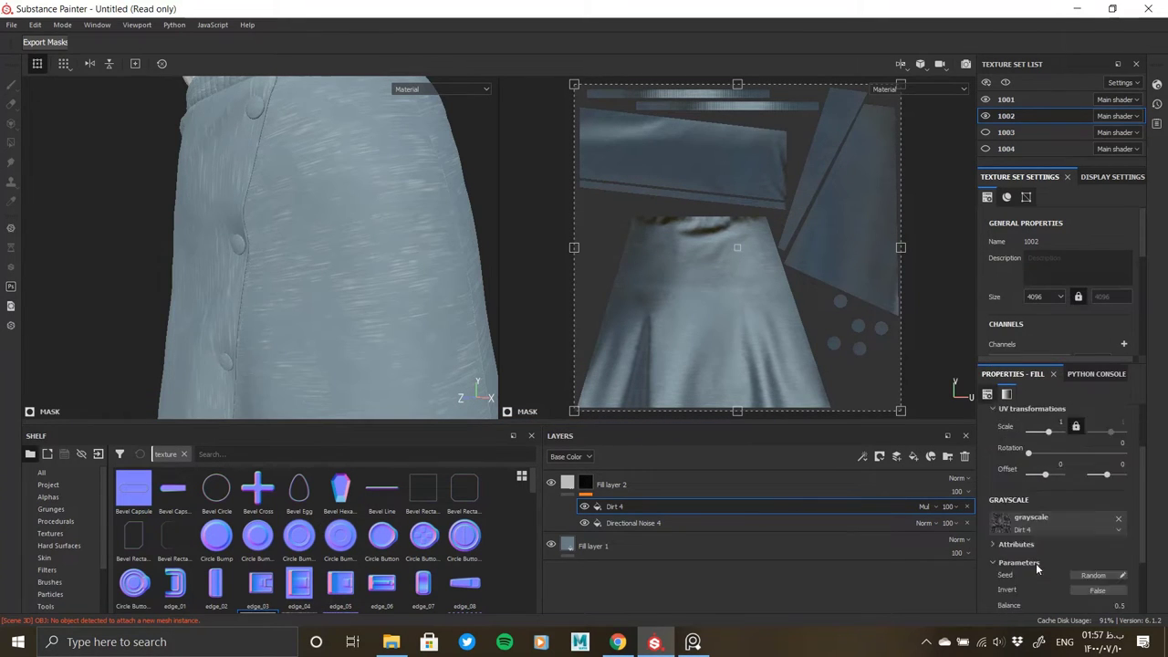
scroll(1065, 566, "down", 1)
left_click(1065, 578)
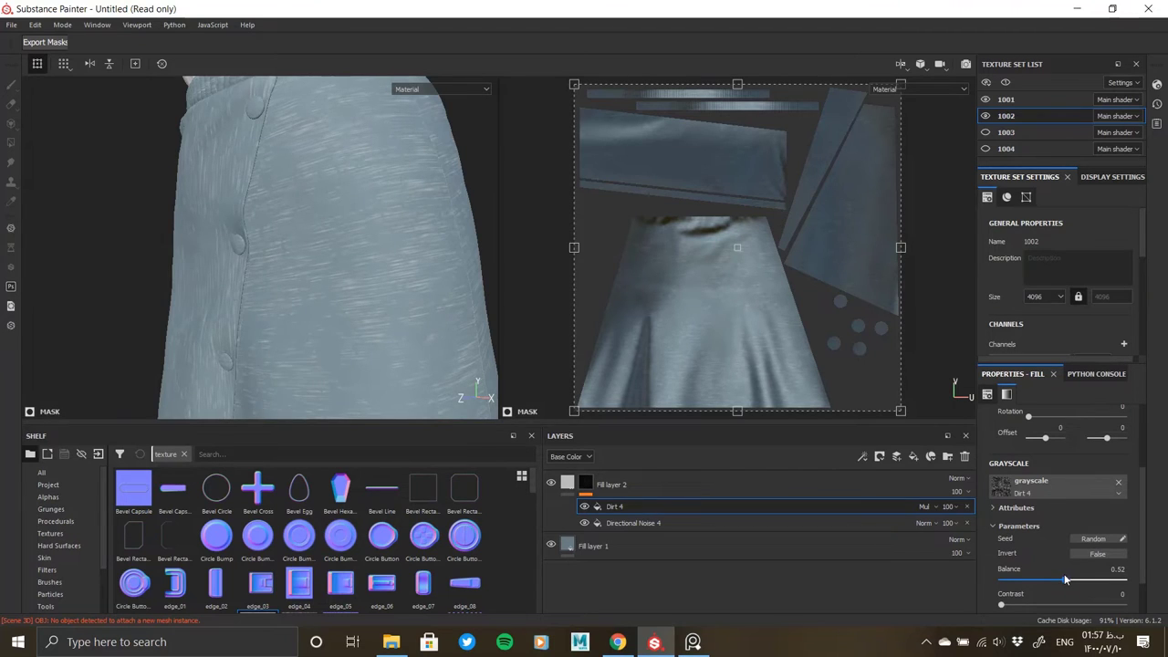
scroll(1030, 593, "down", 1)
left_click_drag(1039, 607, 1131, 600)
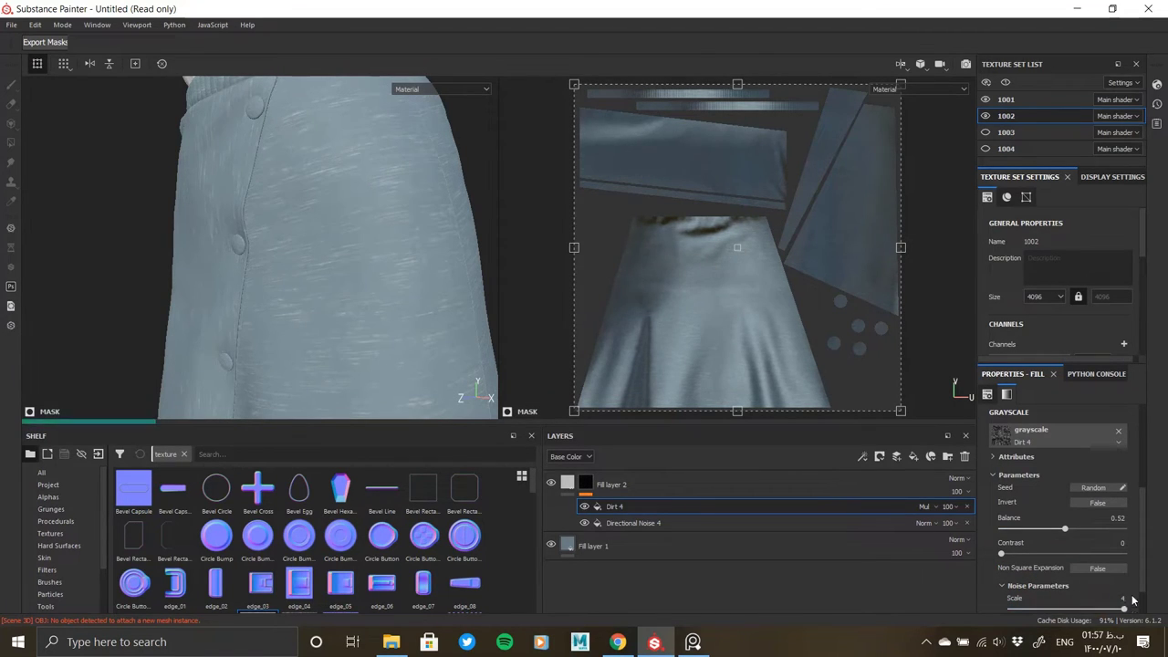
mouse_move(378, 326)
left_mouse_down("alt")
mouse_move(448, 331)
mouse_move(347, 246)
mouse_move(368, 292)
mouse_move(331, 280)
mouse_move(346, 282)
left_mouse_up("alt")
scroll(1064, 558, "up", 2)
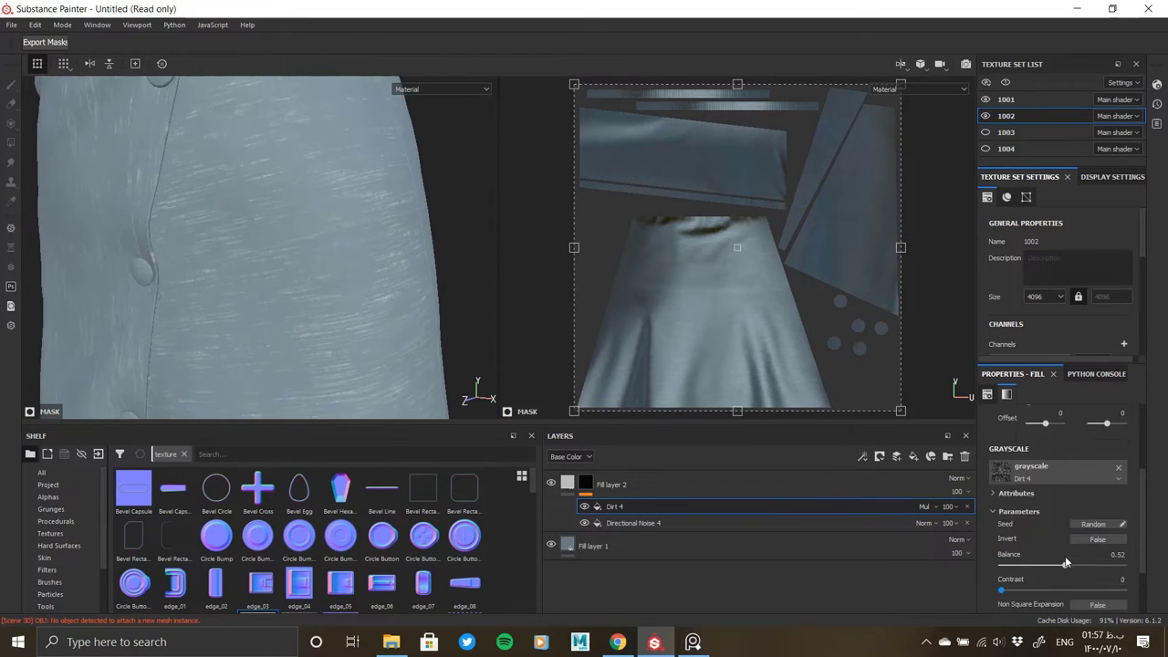
scroll(1064, 554, "up", 2)
scroll(1063, 554, "down", 4)
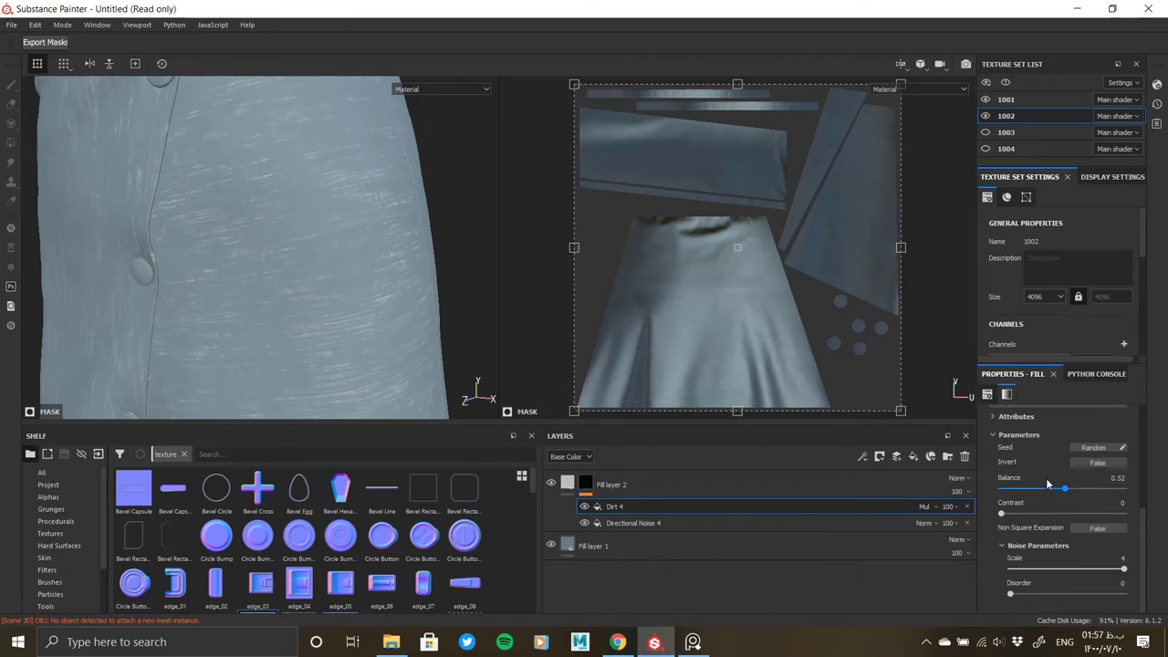
Step: Raise the Dirt 4 balance to about 0.64 and reopen the procedural textures
left_click_drag(1048, 490, 1079, 490)
scroll(1082, 491, "up", 3)
left_click(1058, 507)
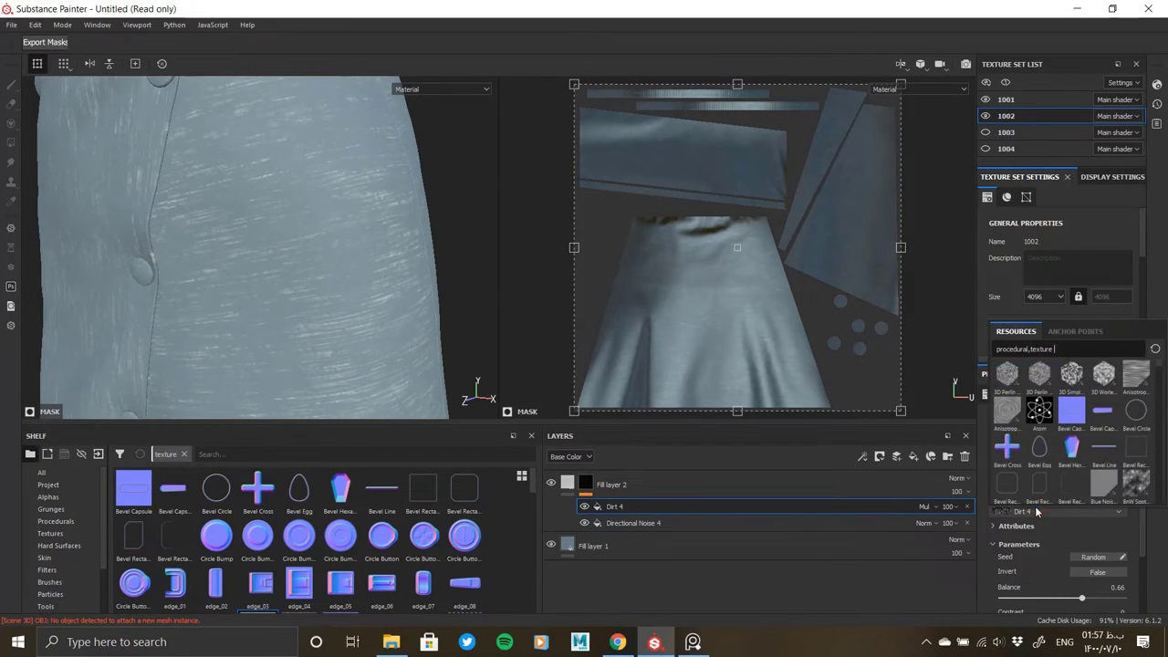
scroll(1090, 451, "down", 3)
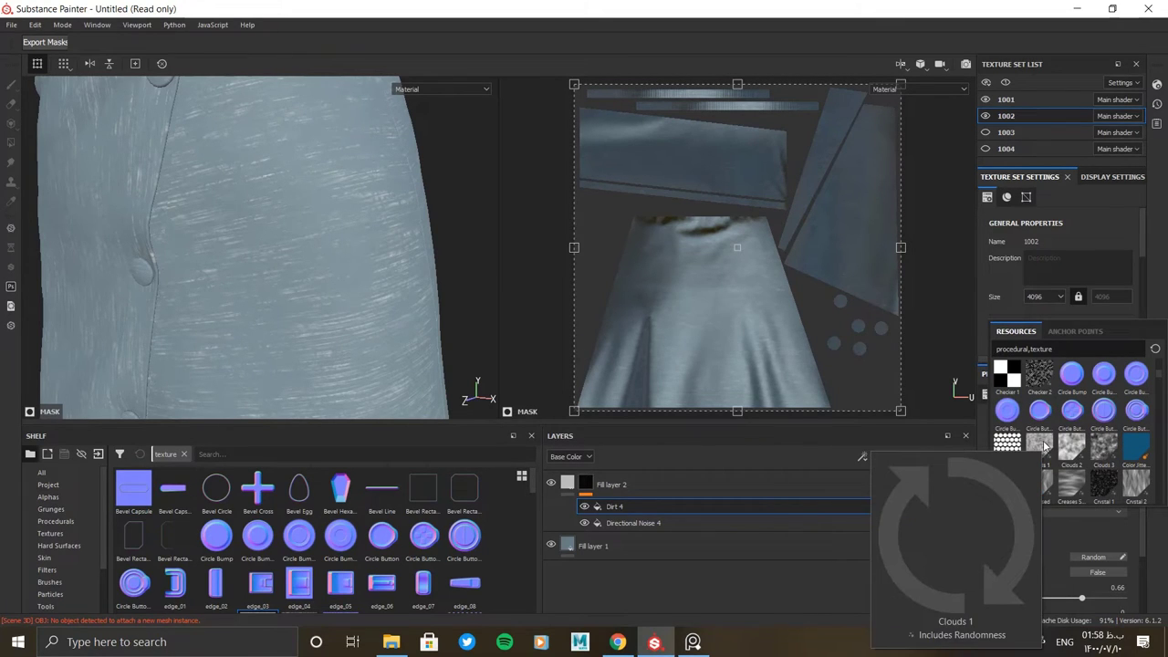
scroll(1044, 445, "down", 3)
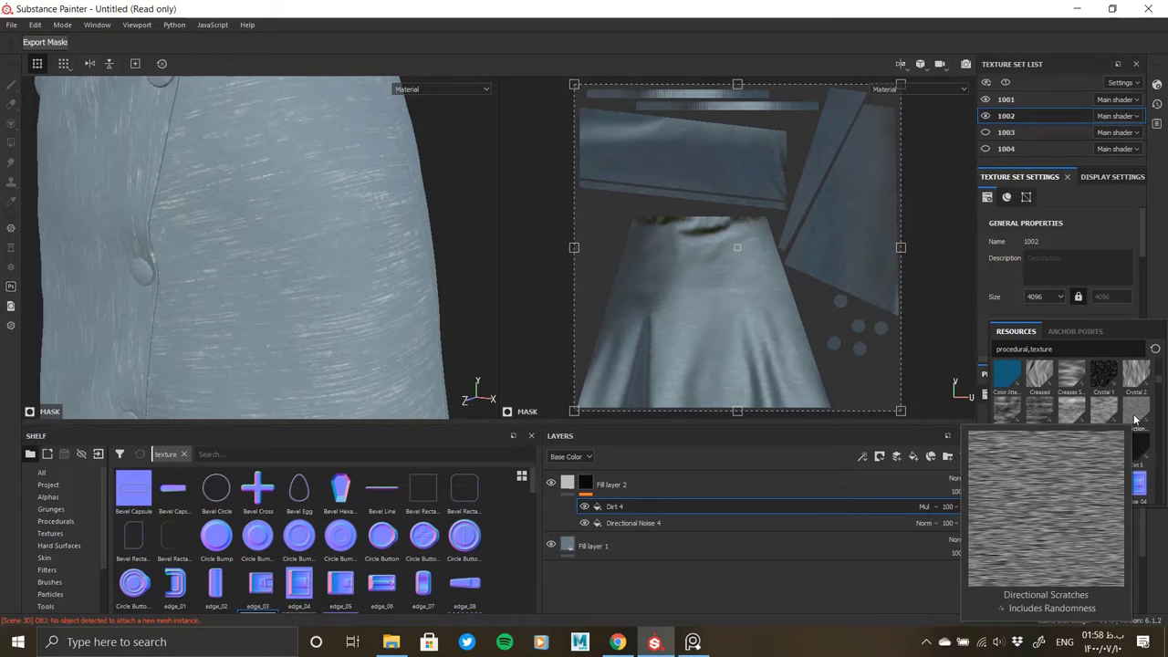
Step: Replace Dirt 4 with Directional Noise 1 tiled at scale 3
left_click(1008, 412)
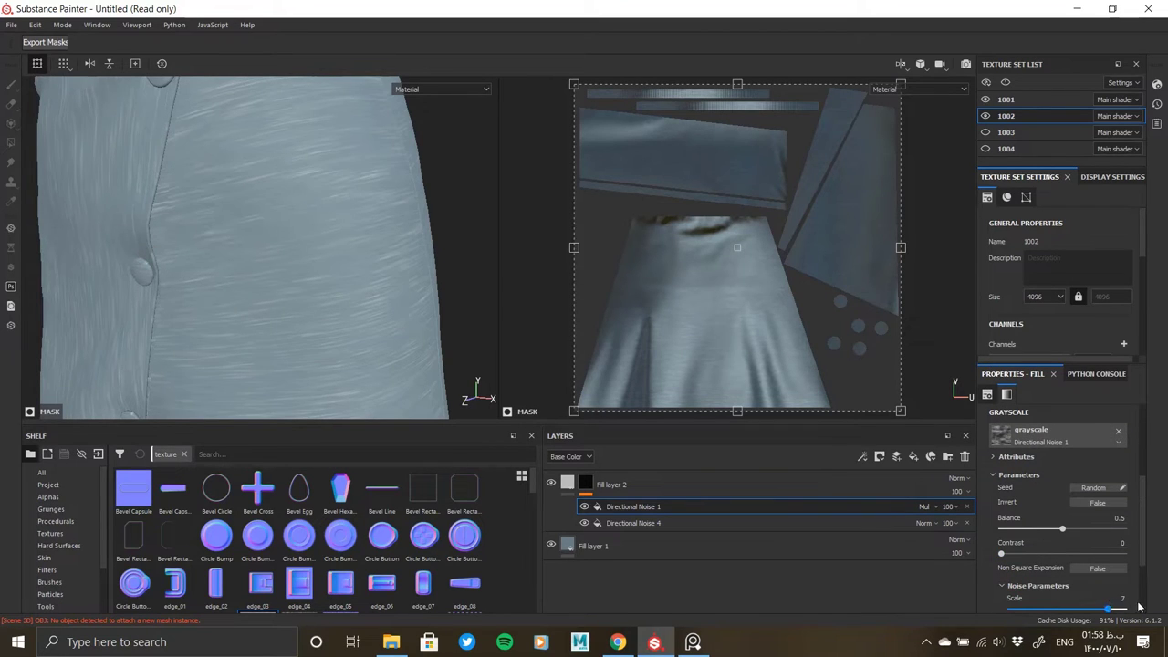
scroll(1058, 486, "up", 3)
left_click_drag(1048, 453, 1049, 451)
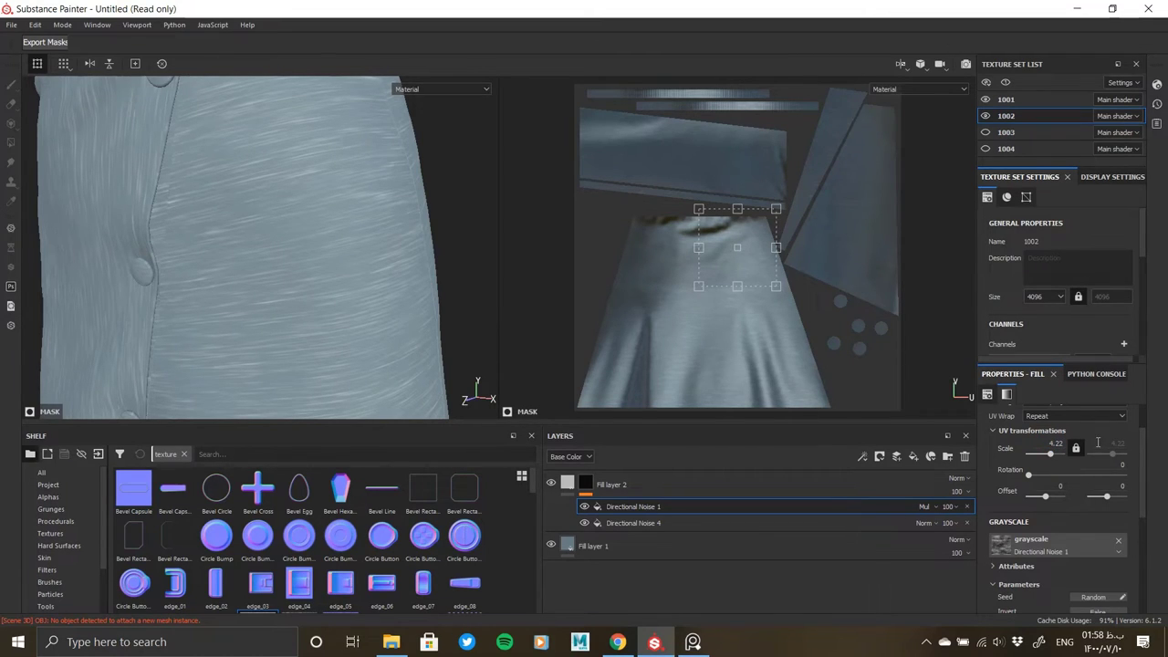
left_click(1045, 444)
type("3")
key("Return")
mouse_move(318, 294)
left_mouse_down("alt")
mouse_move(241, 236)
mouse_move(382, 302)
left_mouse_up("alt")
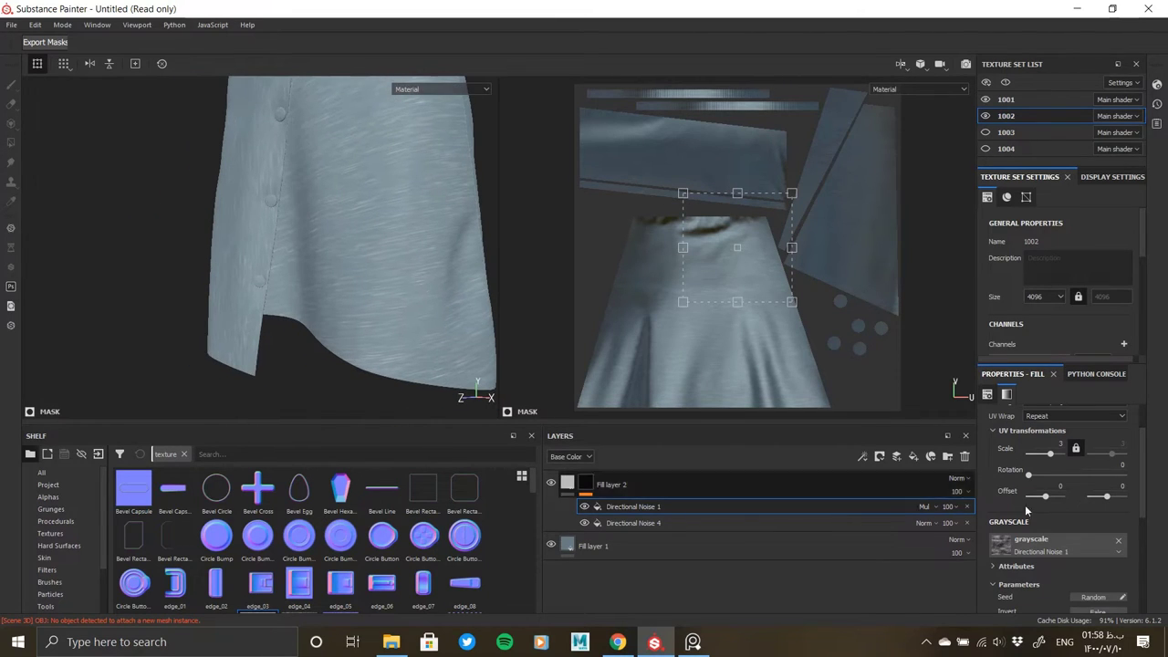
Step: Set the Directional Noise 1 balance to 0.49 and contrast to 0.2
scroll(1029, 582, "down", 2)
scroll(1029, 588, "down", 1)
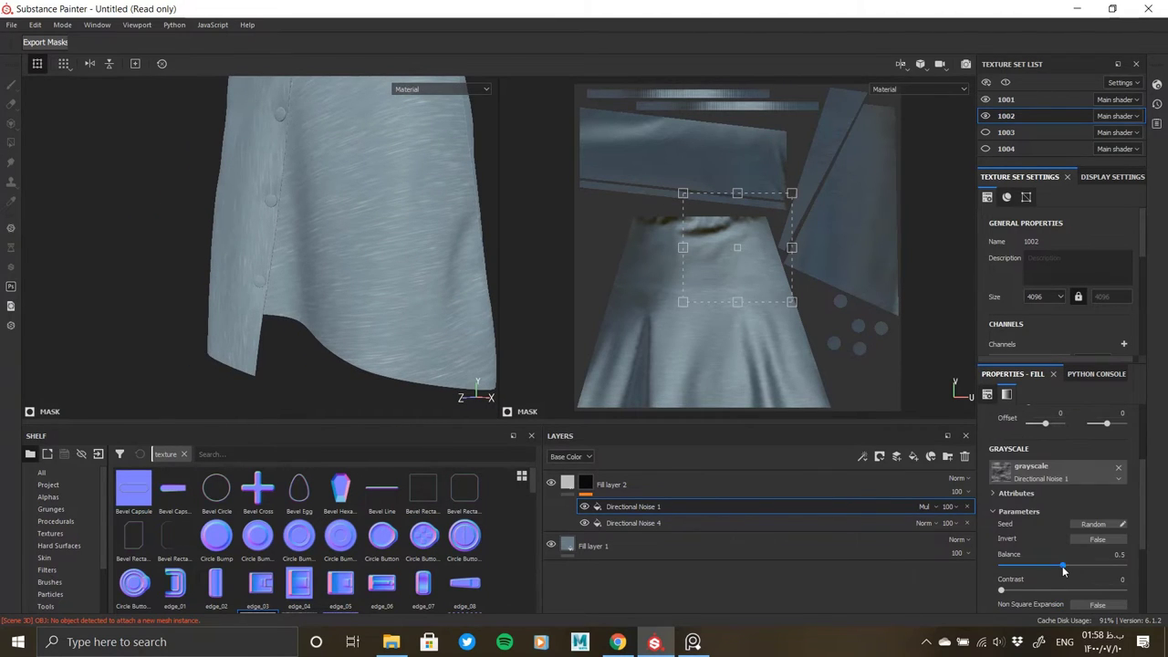
left_click_drag(1063, 570, 1085, 589)
mouse_move(1070, 569)
left_mouse_down()
mouse_move(1034, 569)
mouse_move(1061, 567)
left_mouse_up()
scroll(396, 283, "up", 5)
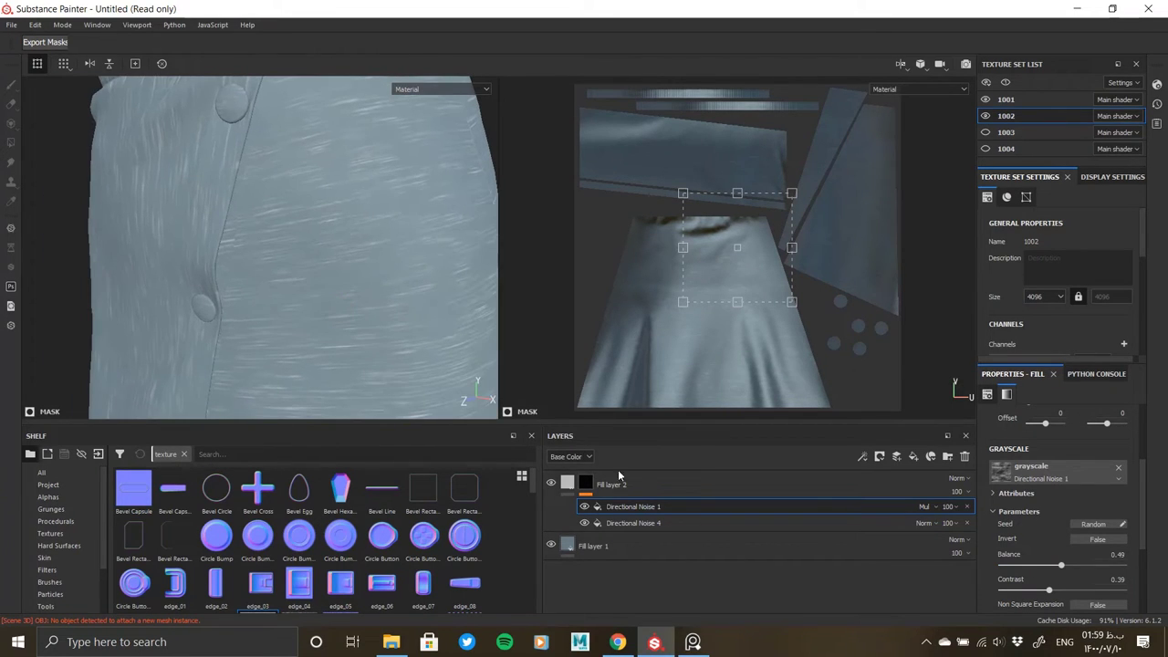
left_click_drag(1034, 591, 1023, 590)
Step: Give Fill layer 2 a brighter, slightly more saturated pale blue-grey base colour
left_click(568, 484)
left_click(1057, 568)
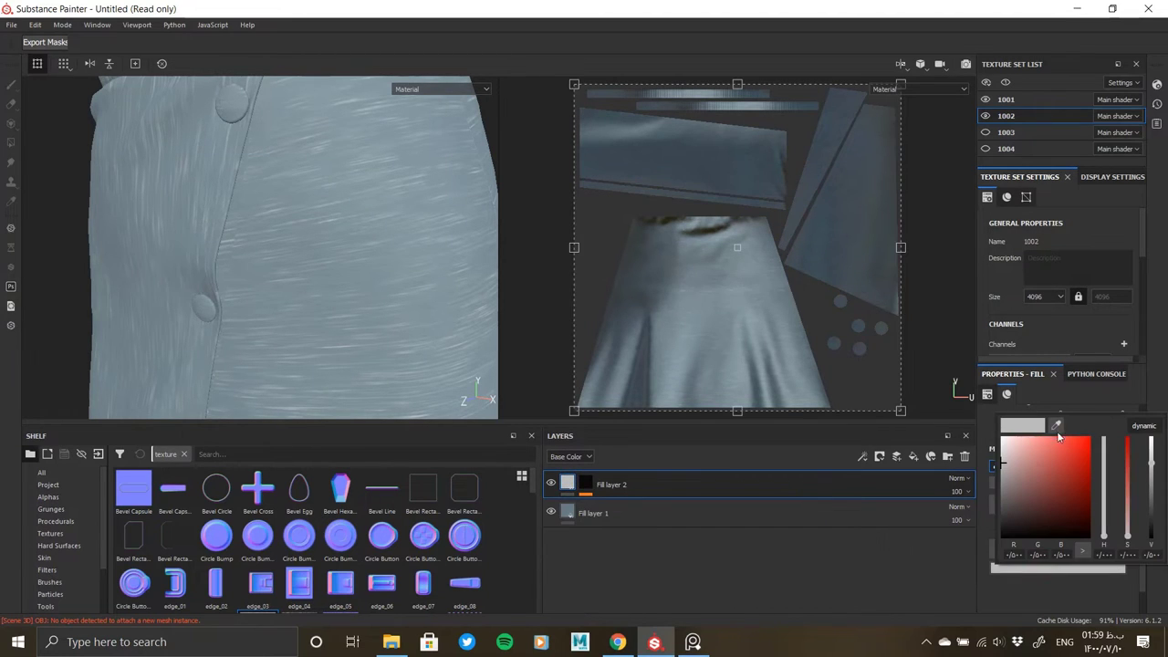
left_click_drag(1153, 490, 1161, 466)
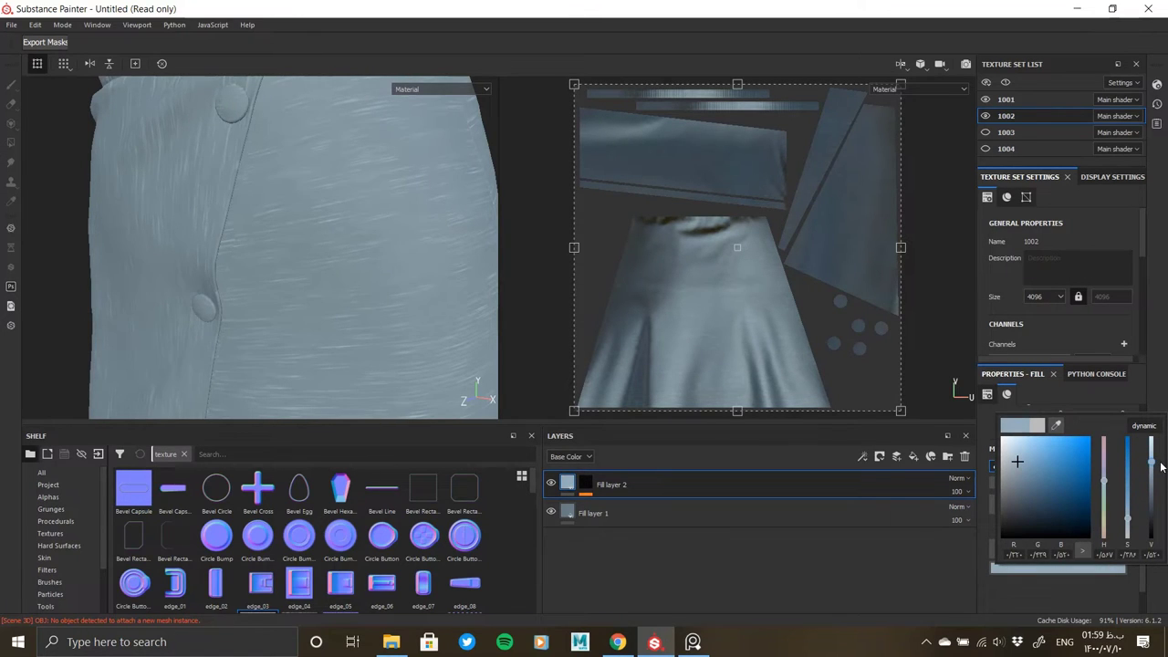
left_click(983, 555)
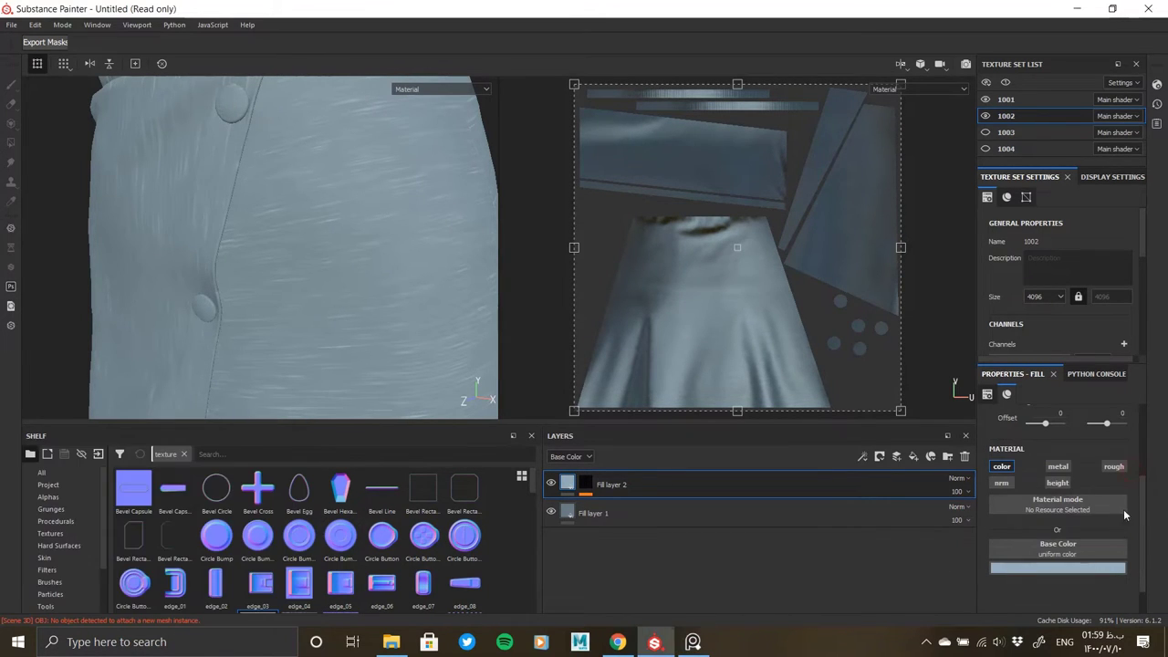
left_click(1058, 568)
left_click_drag(1129, 526, 1131, 529)
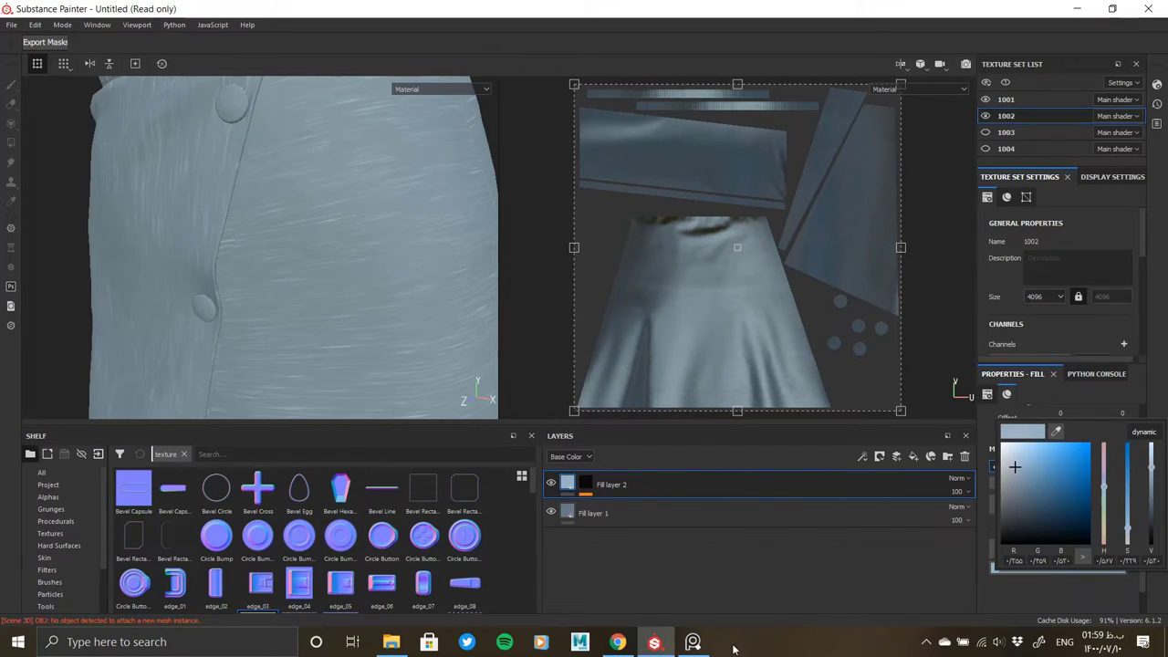
left_click(693, 642)
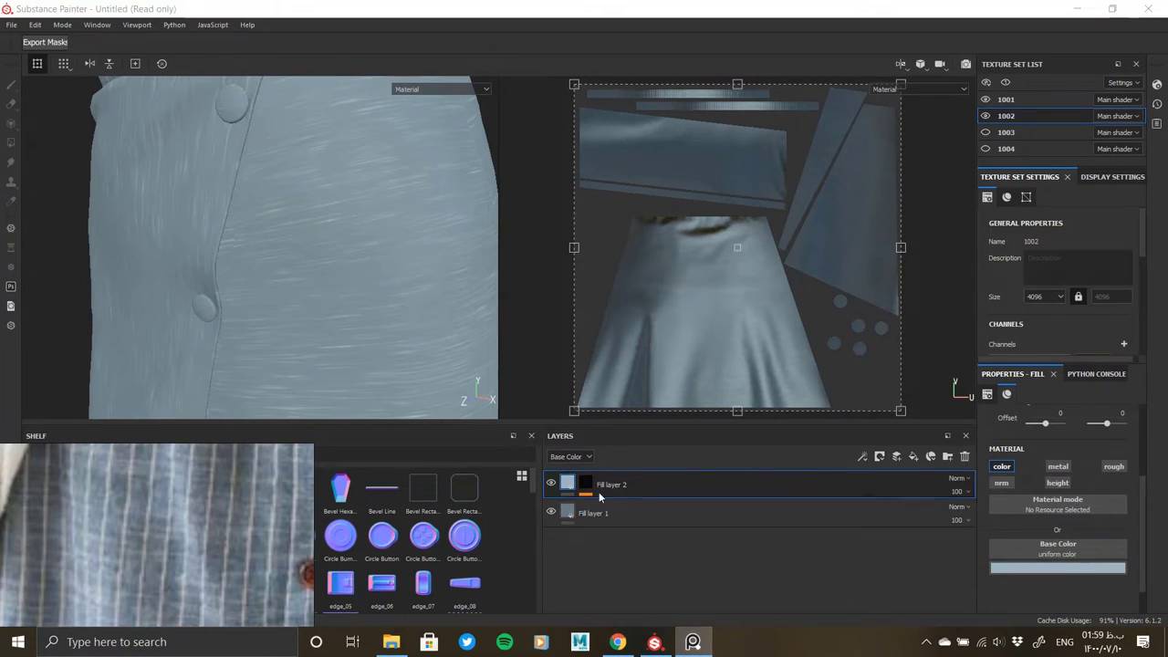
left_click(573, 488)
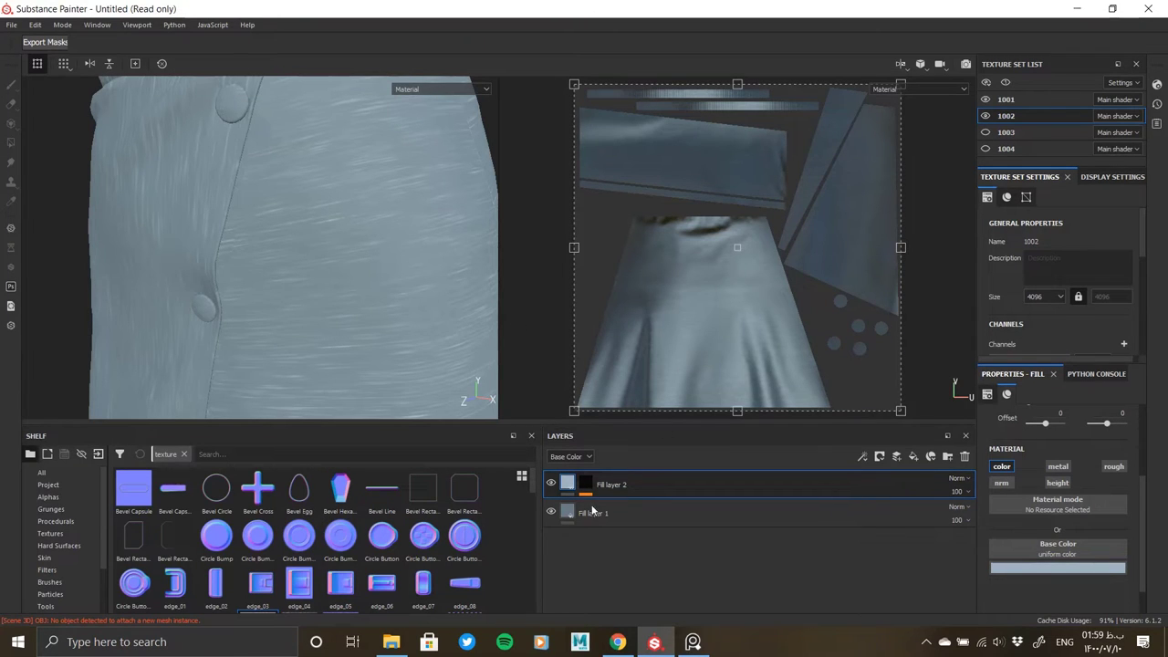
left_click(584, 484)
left_click(627, 507)
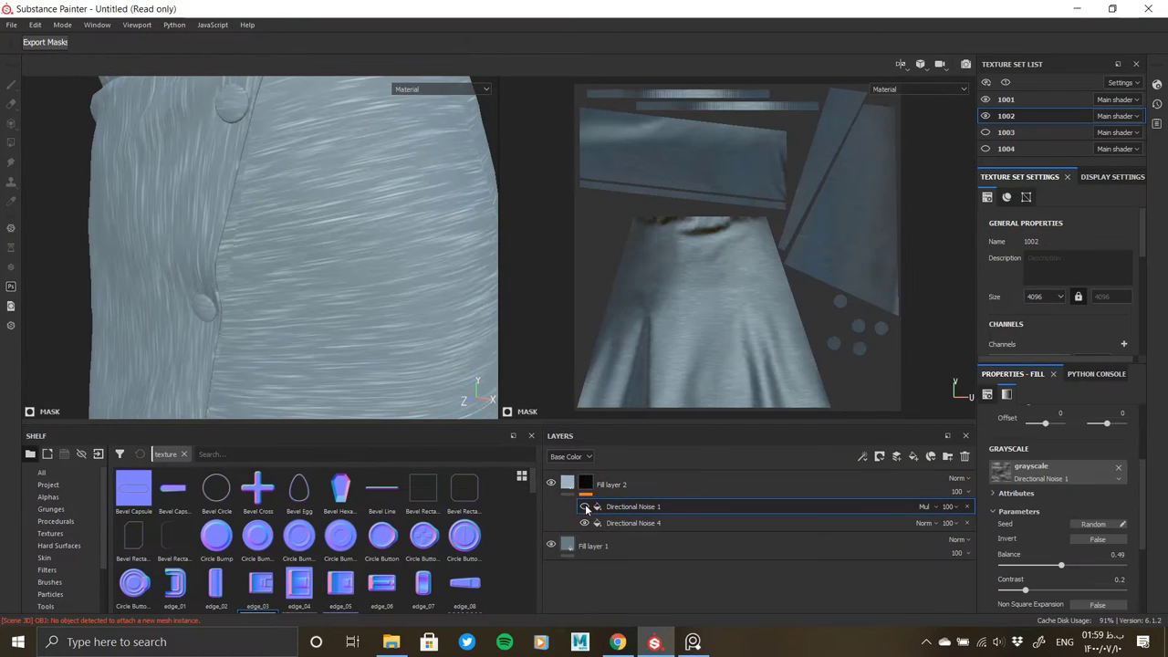
Step: Set the Directional Noise 4 mask's UV scale to 0.6 by 6.5
left_click(629, 523)
scroll(1076, 536, "down", 1)
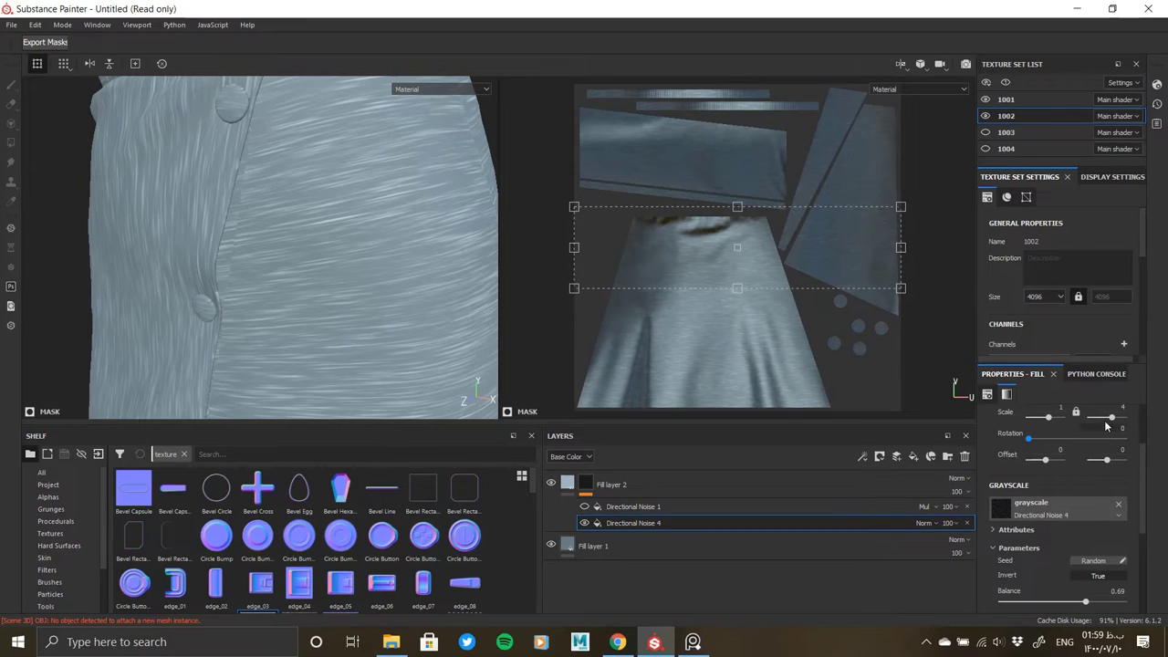
left_click_drag(1115, 418, 1074, 413)
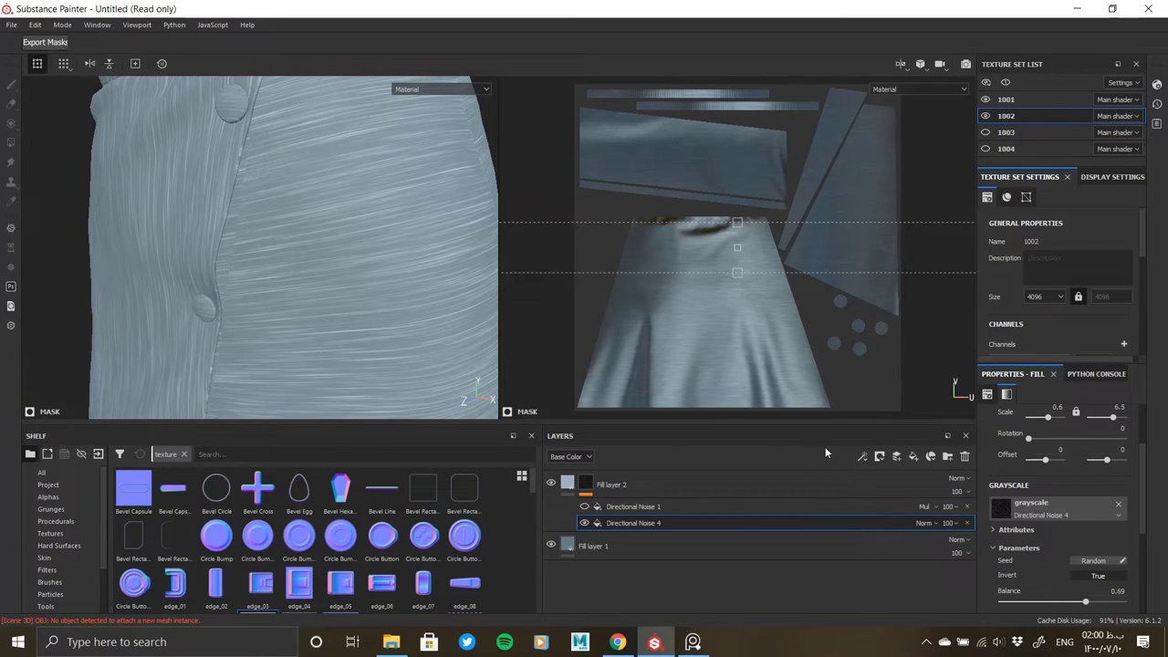
scroll(1049, 521, "down", 2)
Step: Insert a Warp filter above Directional Noise 4 with intensity divider 100 and intensity 0.05
right_click(645, 518)
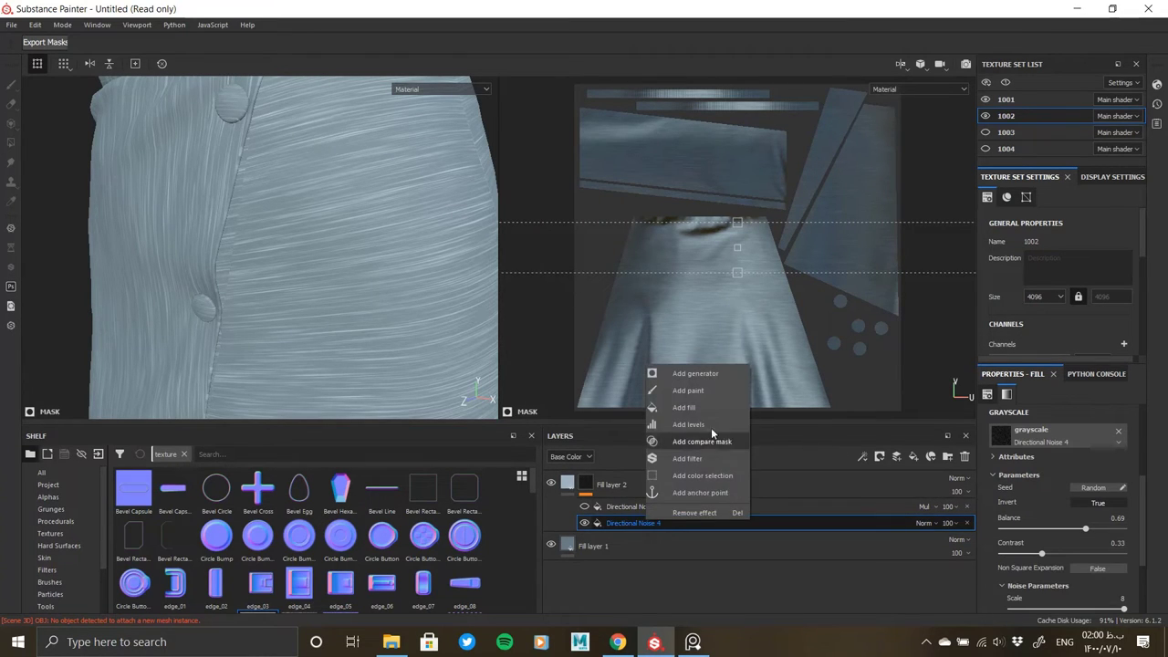
left_click(697, 457)
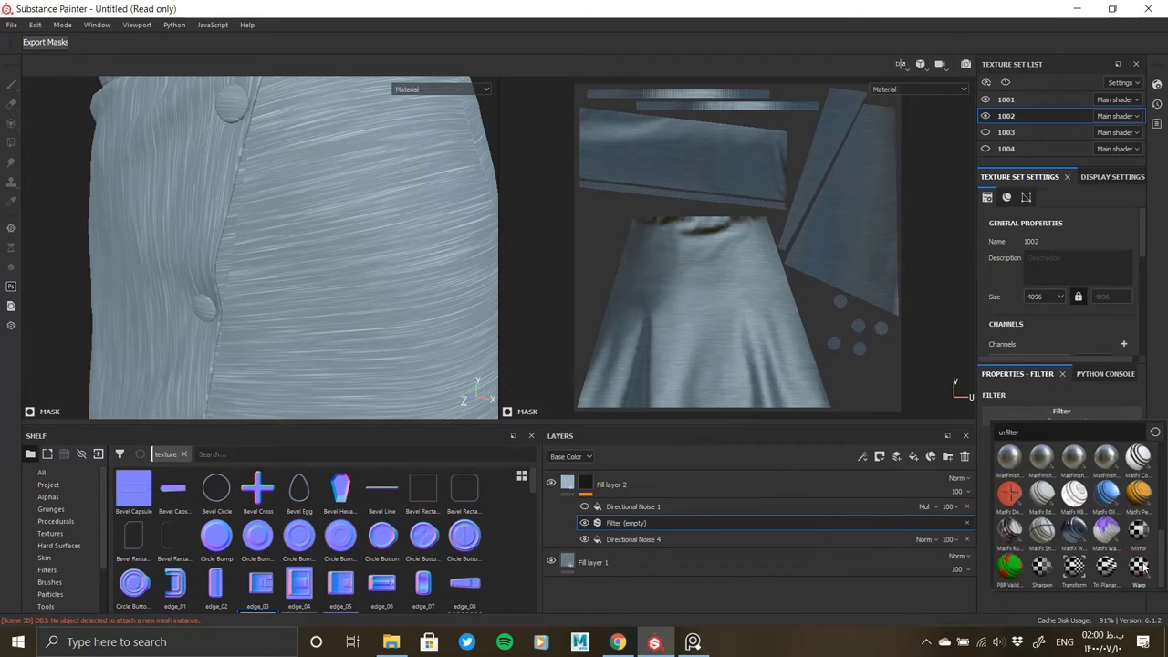
left_click(1139, 567)
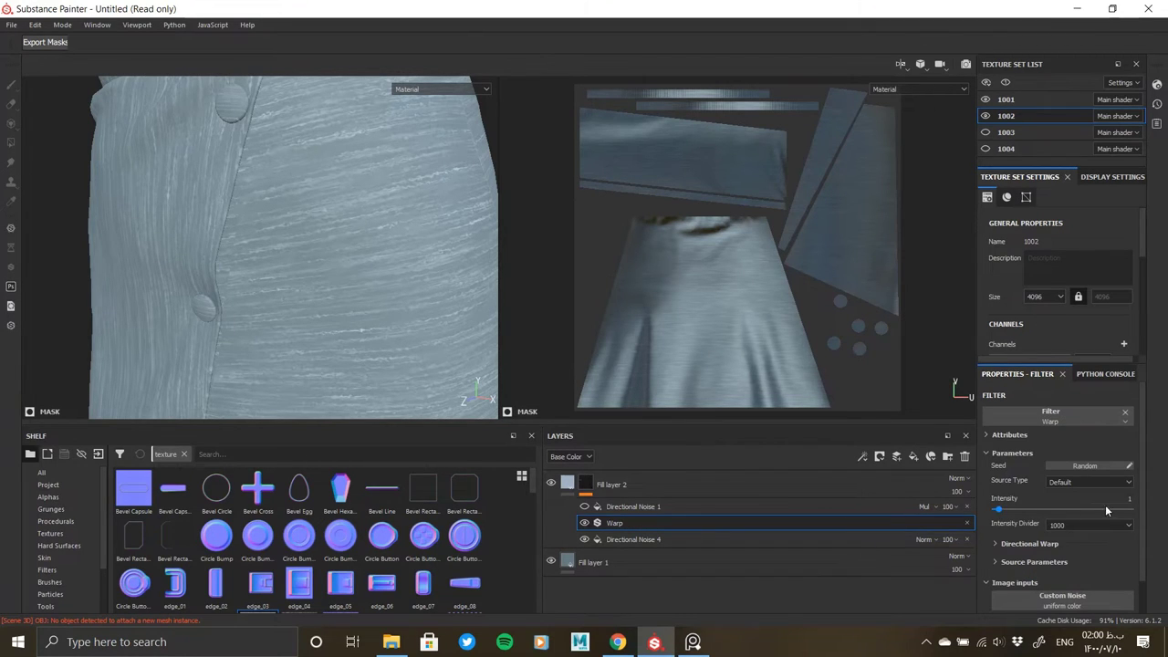
left_click(1063, 550)
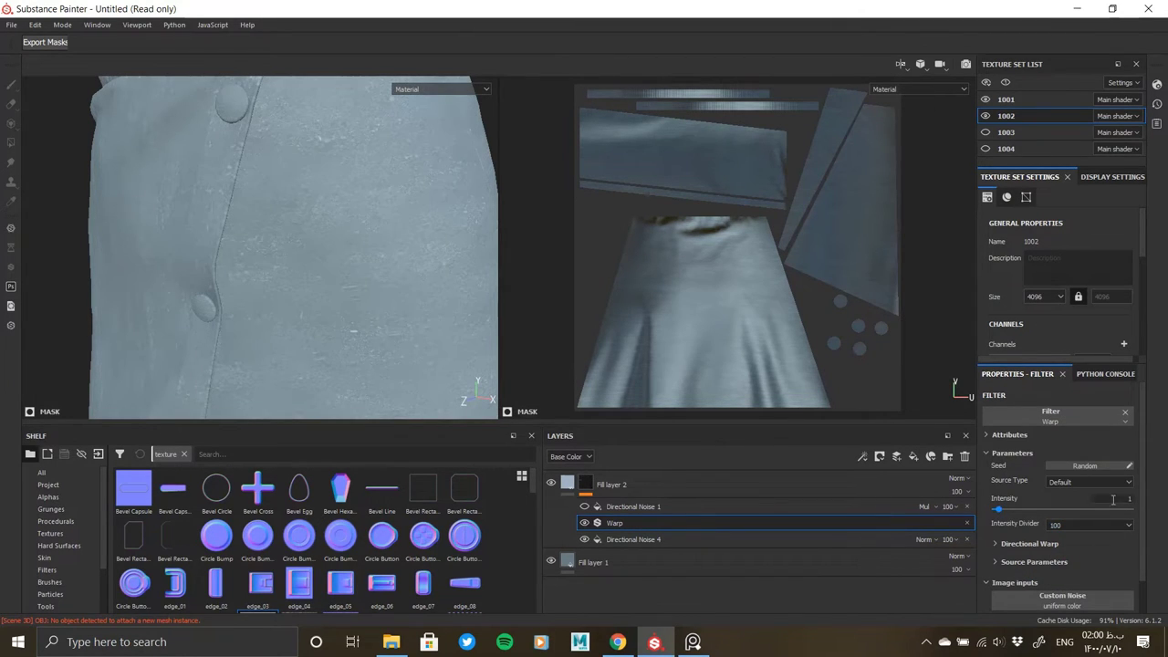
scroll(418, 285, "up", 5)
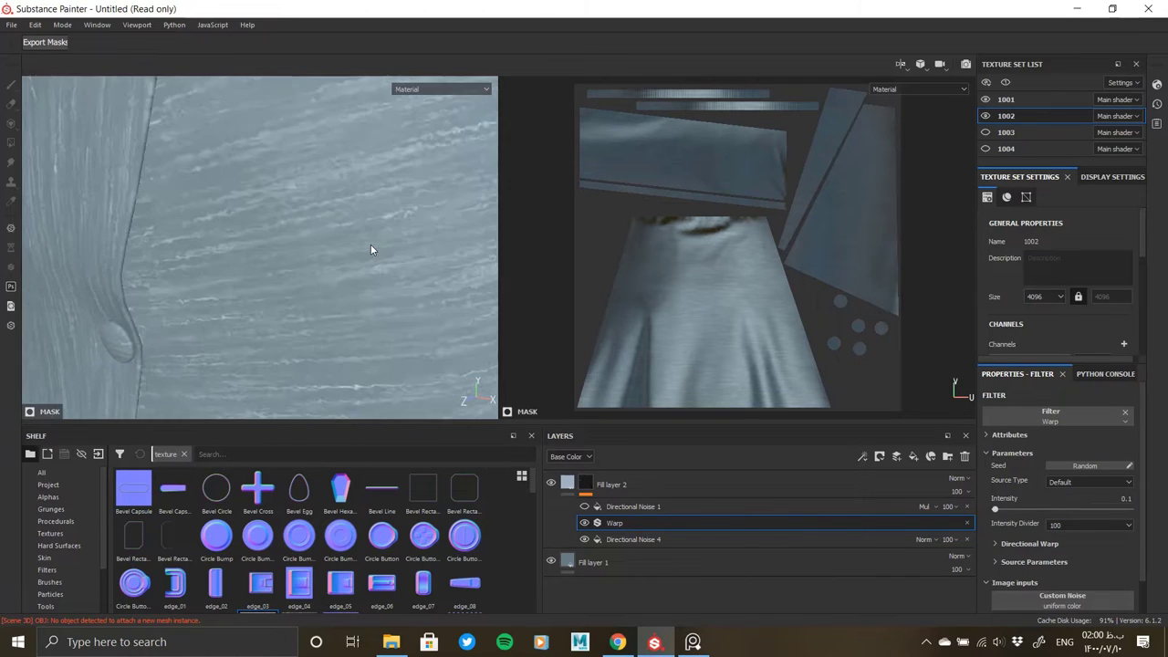
left_click(584, 507)
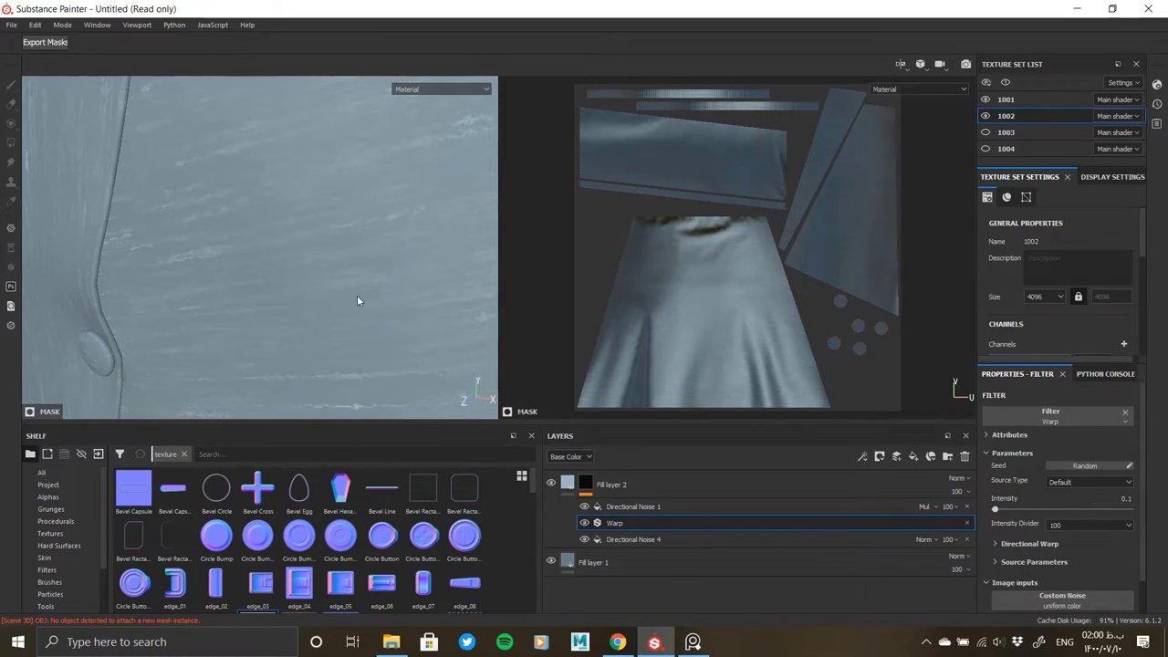
scroll(357, 301, "down", 3)
Step: Compare against Directional Noise 1's settings, then open Fill layer 2's base colour picker
scroll(356, 318, "down", 2)
scroll(338, 225, "up", 5)
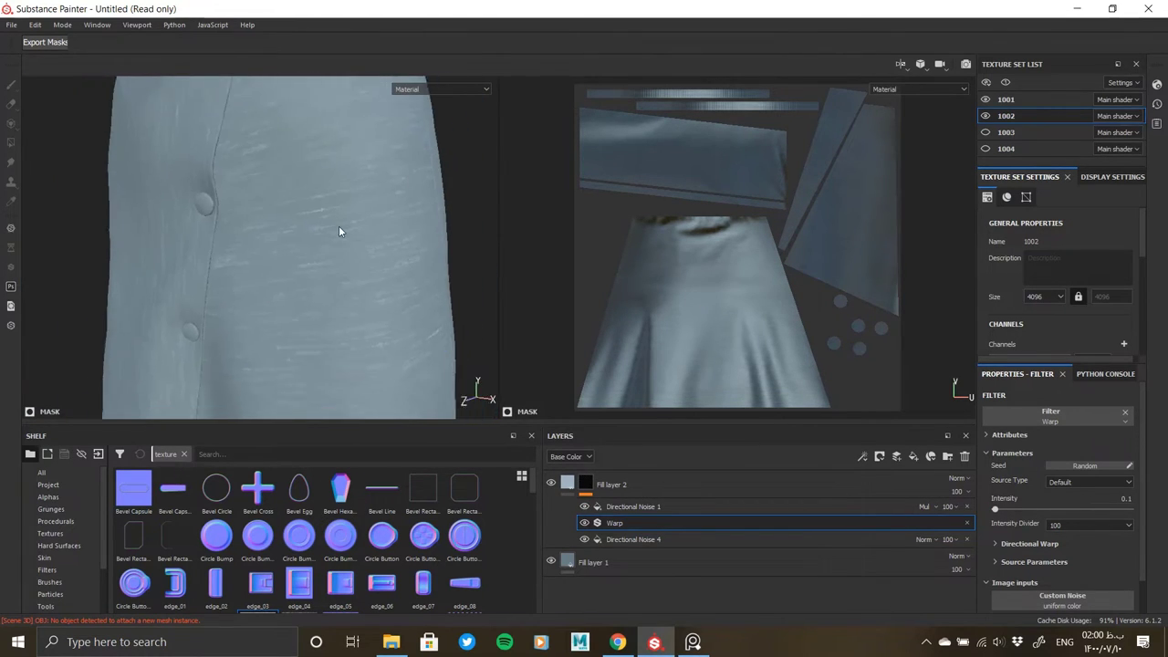
left_click(632, 510)
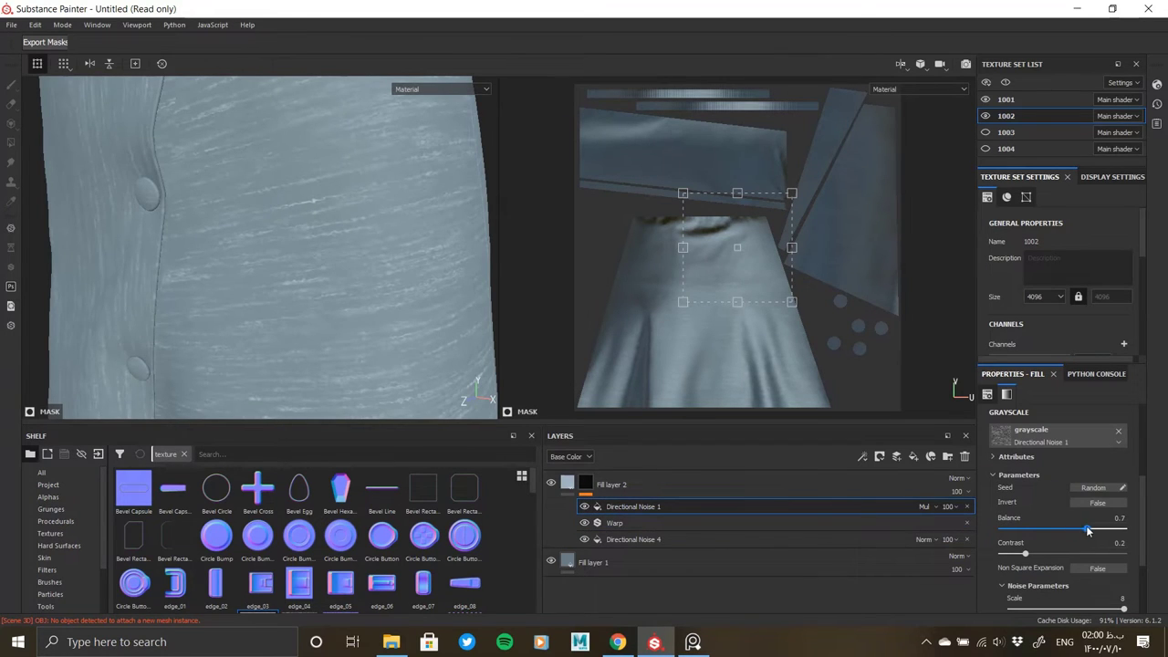
left_click(619, 523)
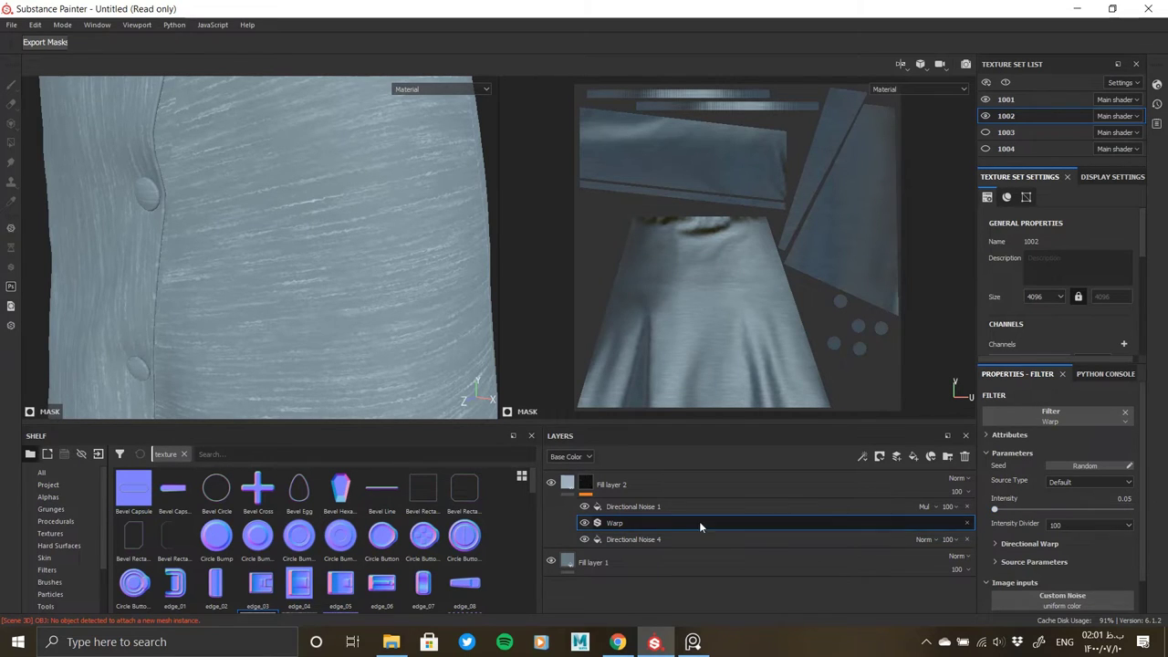
left_click(639, 484)
left_click(1084, 531)
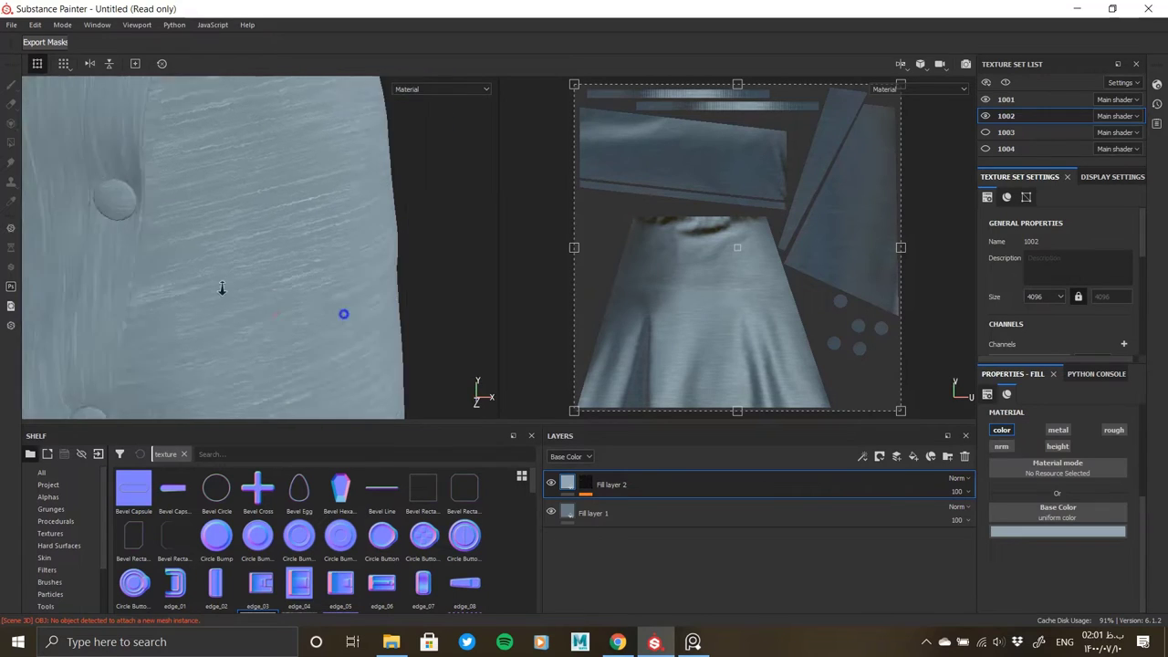
Step: Inspect the skirt's hem and waistband from several angles, then add Fill layer 3 on top
right_click_drag(186, 265, 397, 295, "alt")
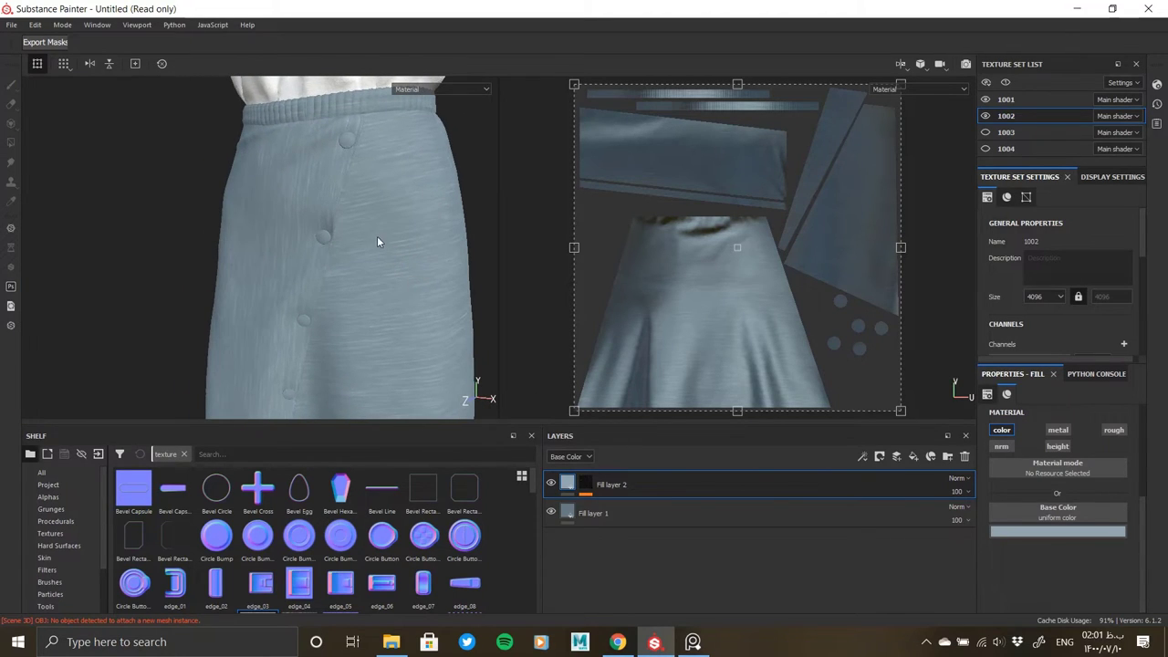
mouse_move(372, 240)
left_mouse_down("alt")
mouse_move(327, 303)
mouse_move(245, 172)
mouse_move(240, 195)
mouse_move(336, 247)
mouse_move(316, 174)
left_mouse_up("alt")
middle_click_drag(317, 175, 321, 140, "alt")
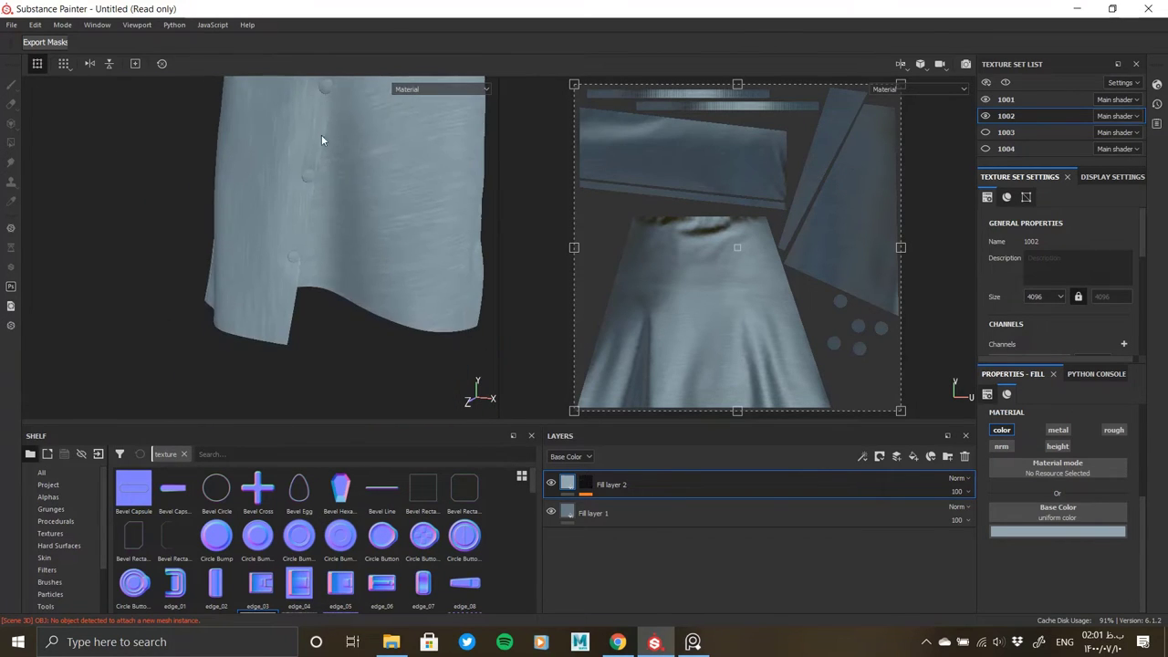
middle_click_drag(363, 221, 350, 311, "alt")
mouse_move(351, 310)
left_mouse_down("alt")
mouse_move(392, 308)
mouse_move(330, 306)
left_mouse_up("alt")
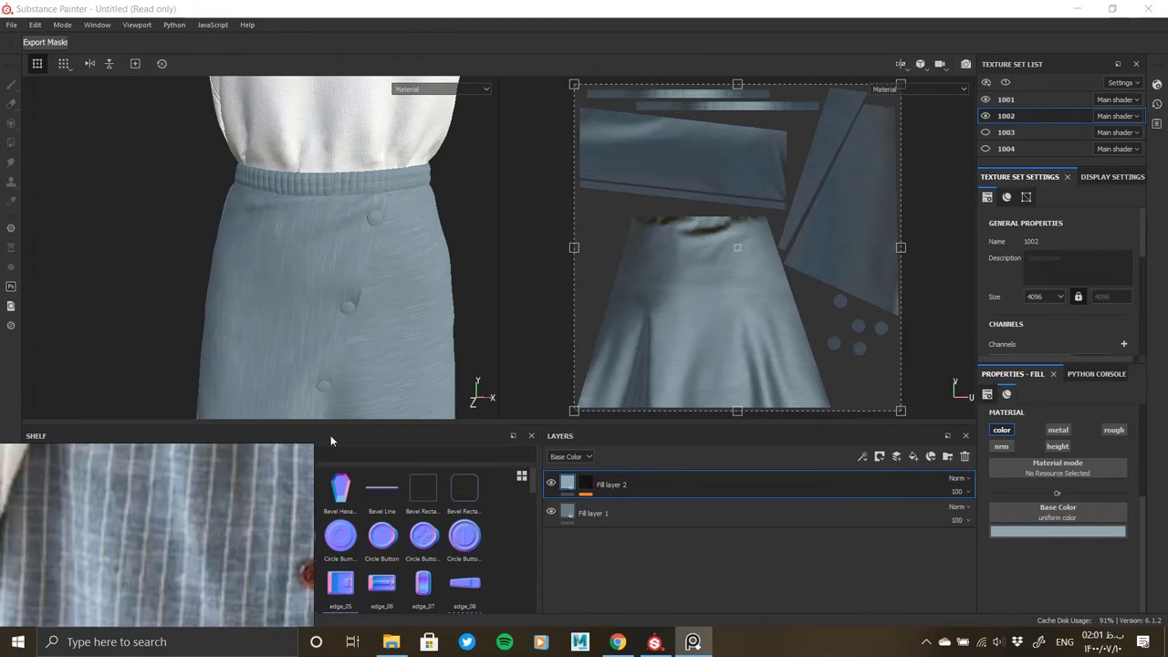
mouse_move(367, 281)
left_mouse_down("alt")
mouse_move(371, 261)
mouse_move(406, 316)
left_mouse_up("alt")
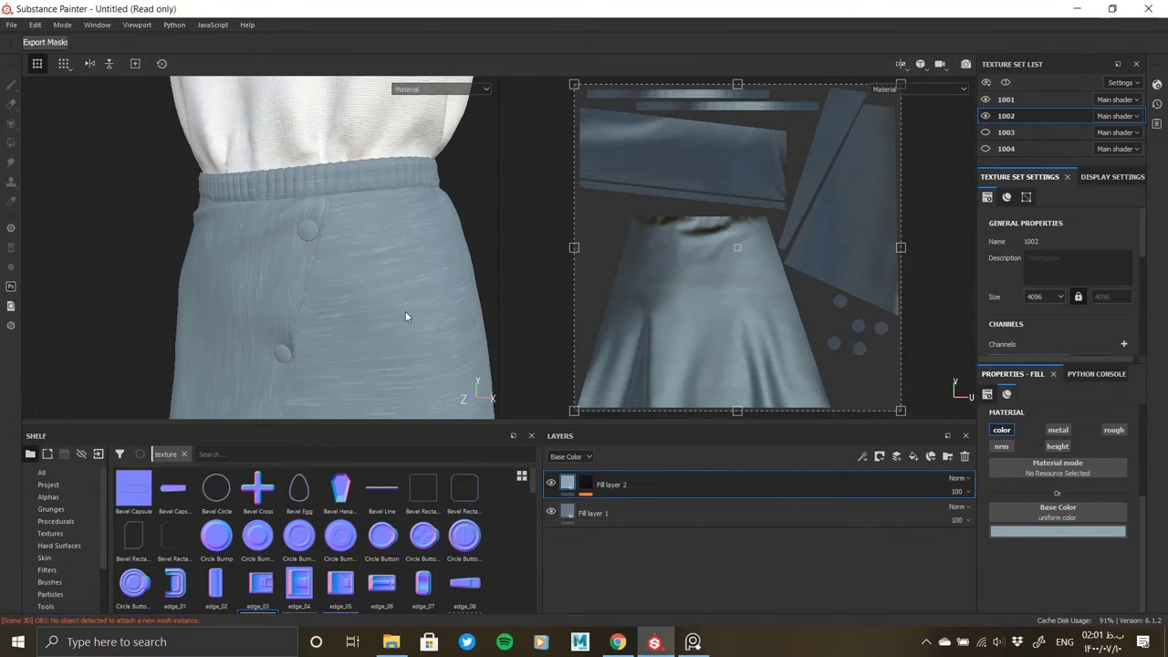
left_click(913, 456)
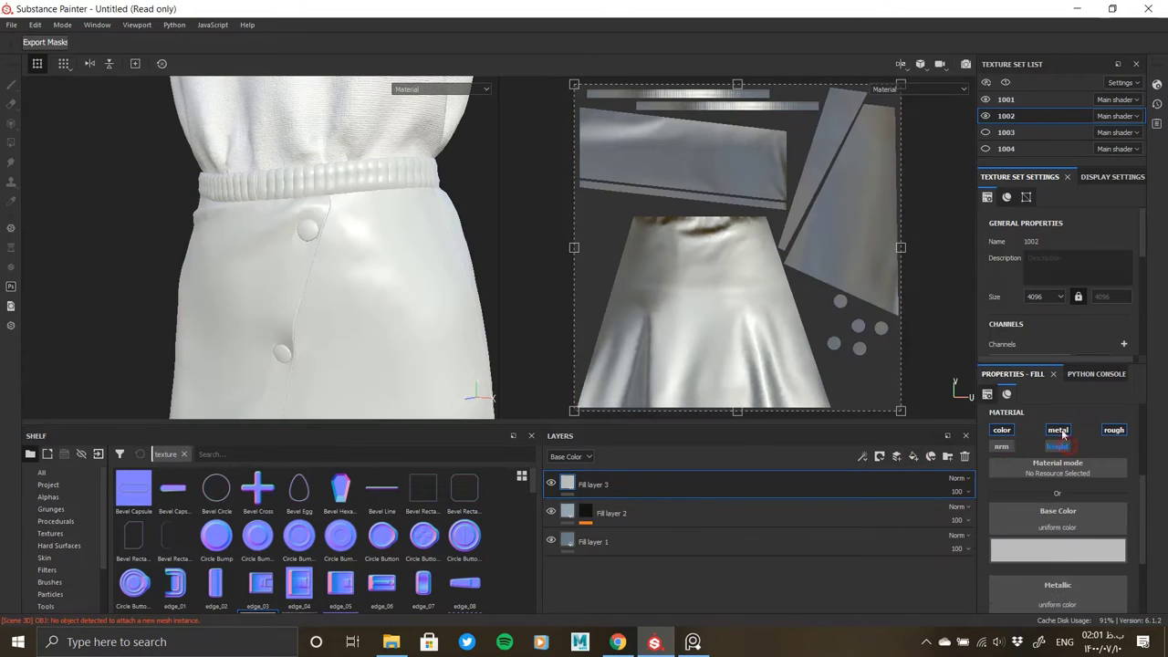
Step: Give Fill layer 3 a mask with a Fill effect using the Stripes texture
right_click(571, 487)
left_click(639, 310)
right_click(588, 483)
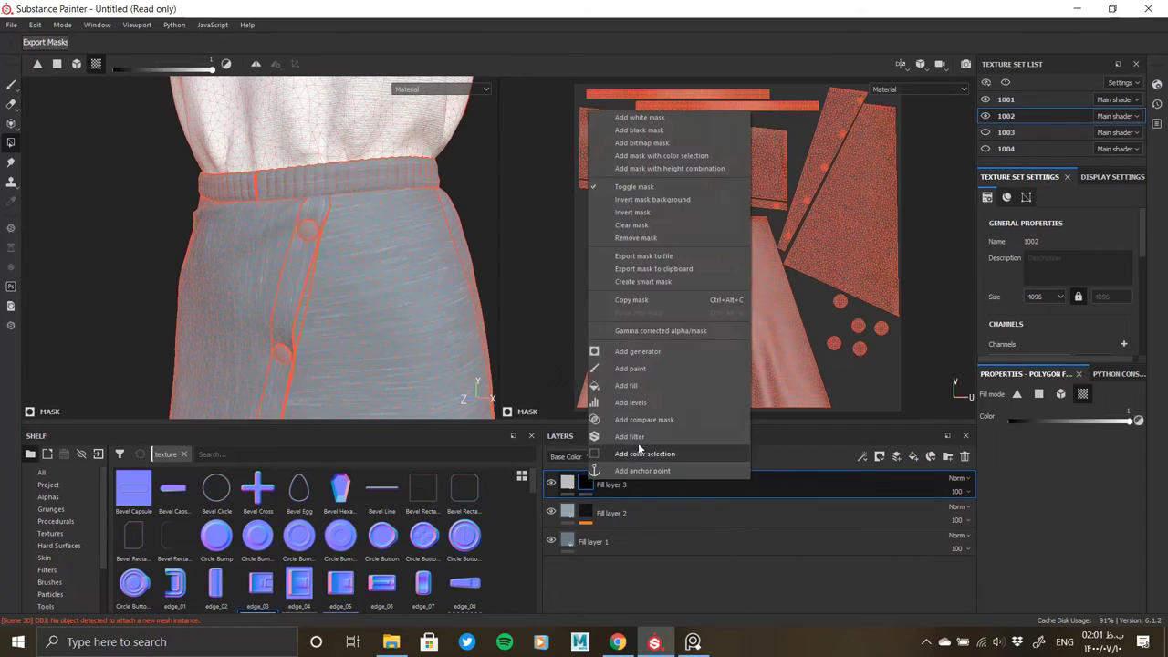
left_click(633, 387)
left_click(1072, 440)
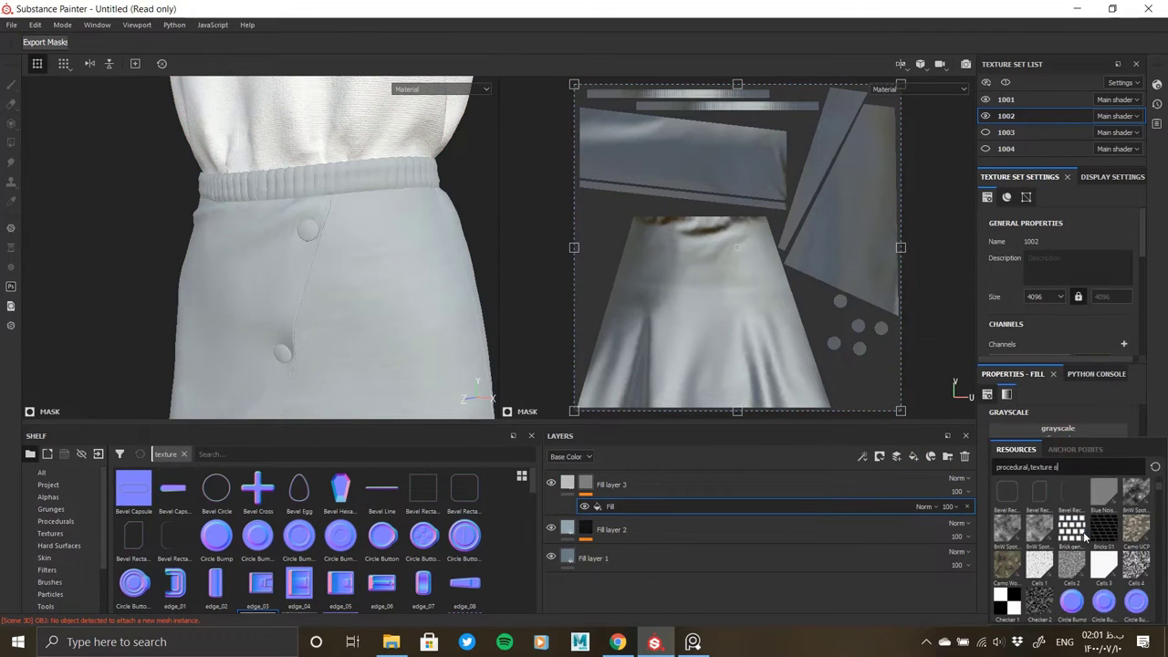
type("rti")
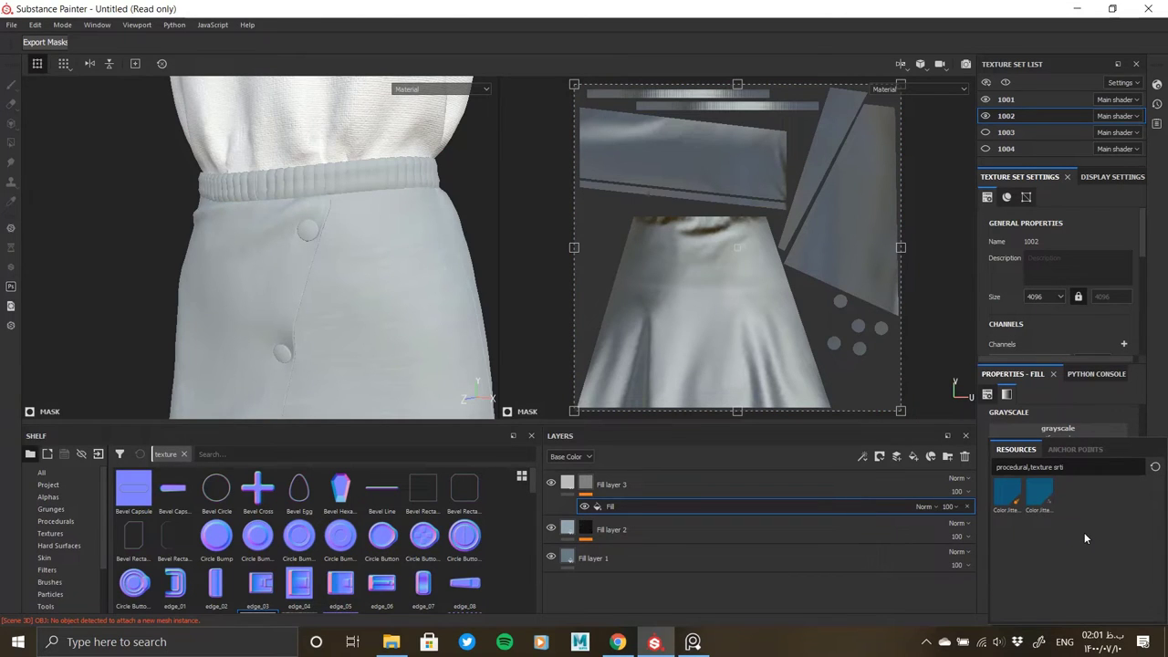
key("BackSpace")
key("BackSpace")
key("BackSpace")
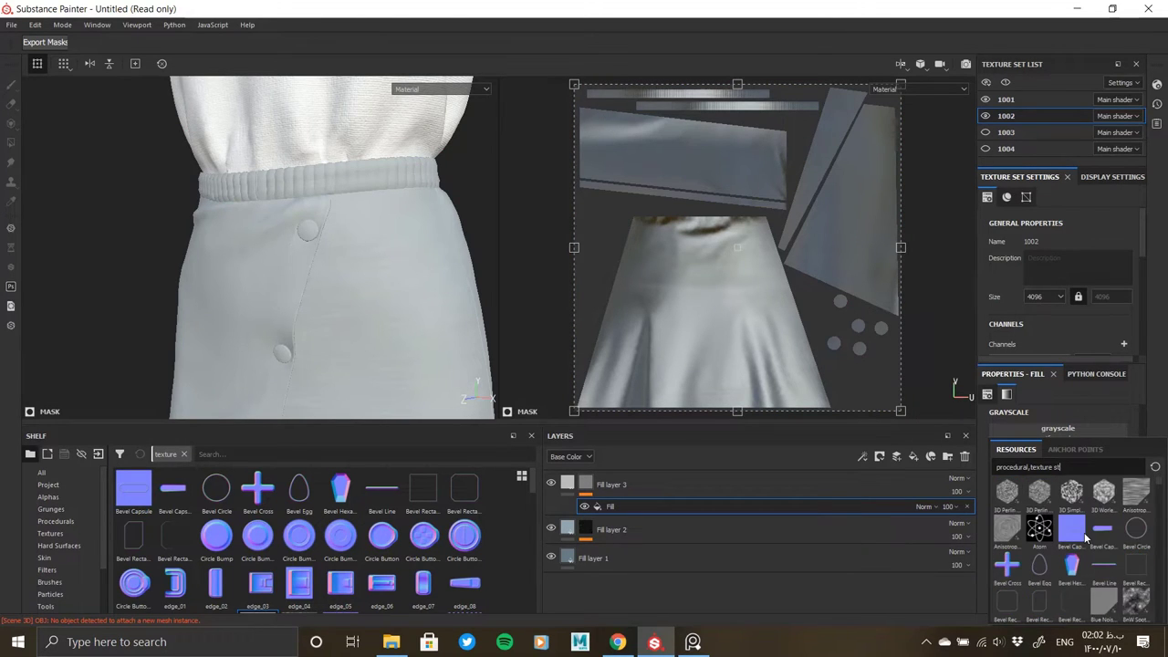
type("r")
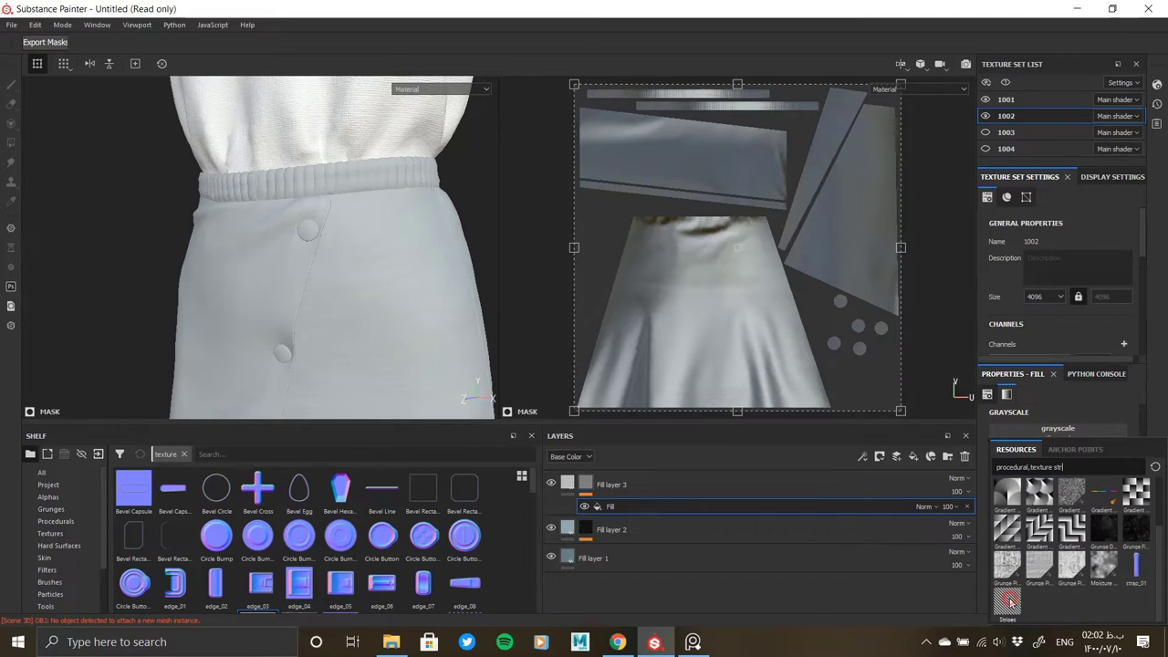
left_click(1008, 600)
left_click(1020, 571)
Step: Adjust the stripe pattern and set its rotation to 90° so stripes run vertically
scroll(1022, 548, "down", 3)
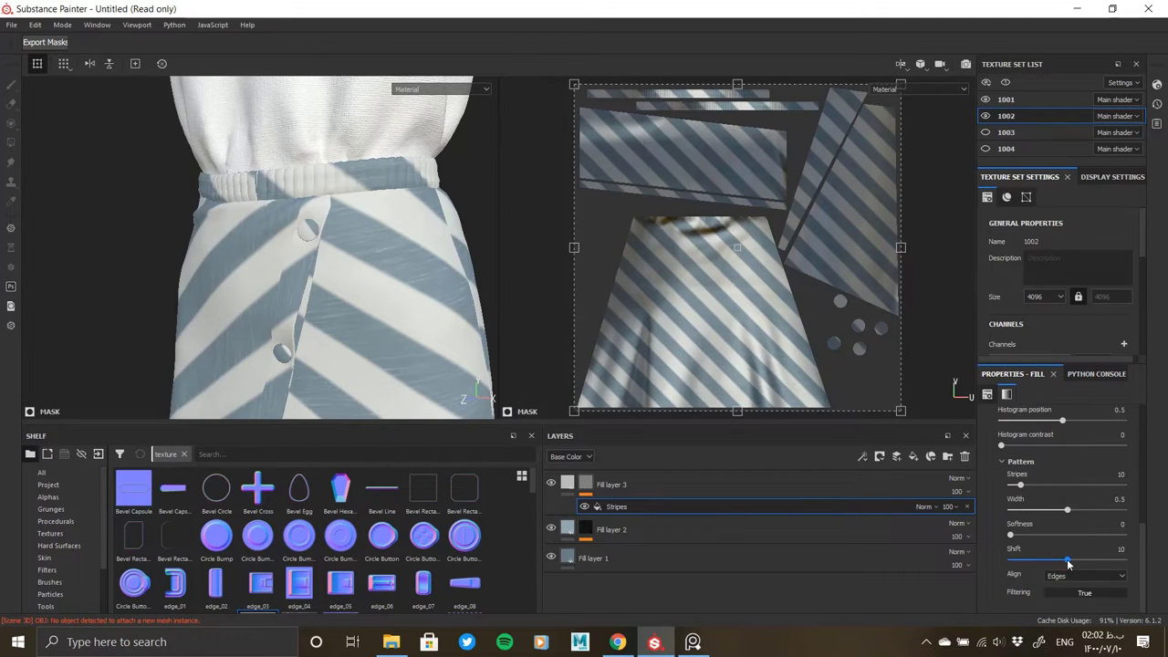
mouse_move(1040, 485)
left_mouse_down()
mouse_move(1020, 490)
mouse_move(1160, 490)
left_mouse_up()
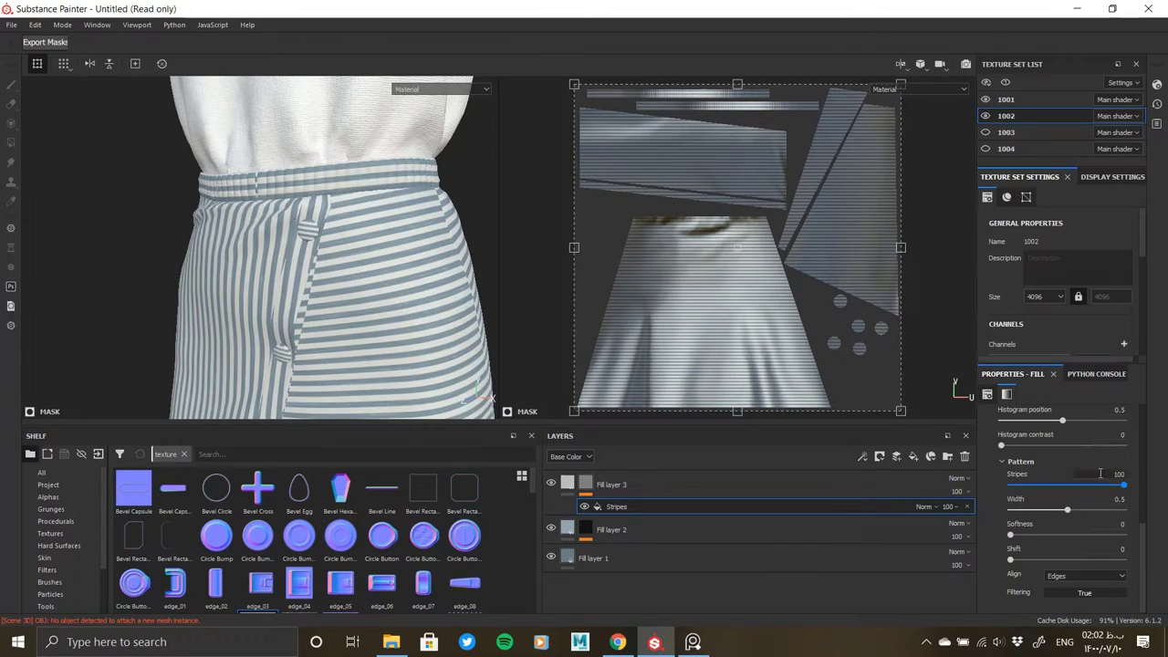
scroll(305, 193, "up", 3)
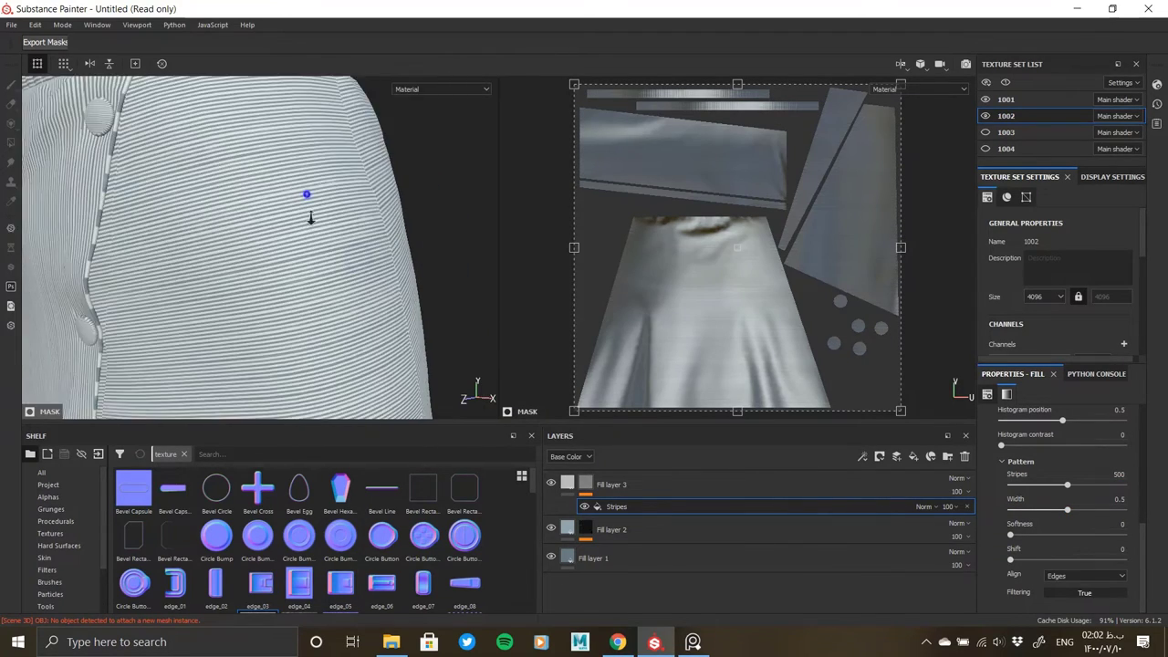
scroll(365, 292, "up", 2)
scroll(353, 300, "up", 2)
mouse_move(353, 299)
left_mouse_down("alt")
mouse_move(404, 286)
mouse_move(456, 344)
left_mouse_up("alt")
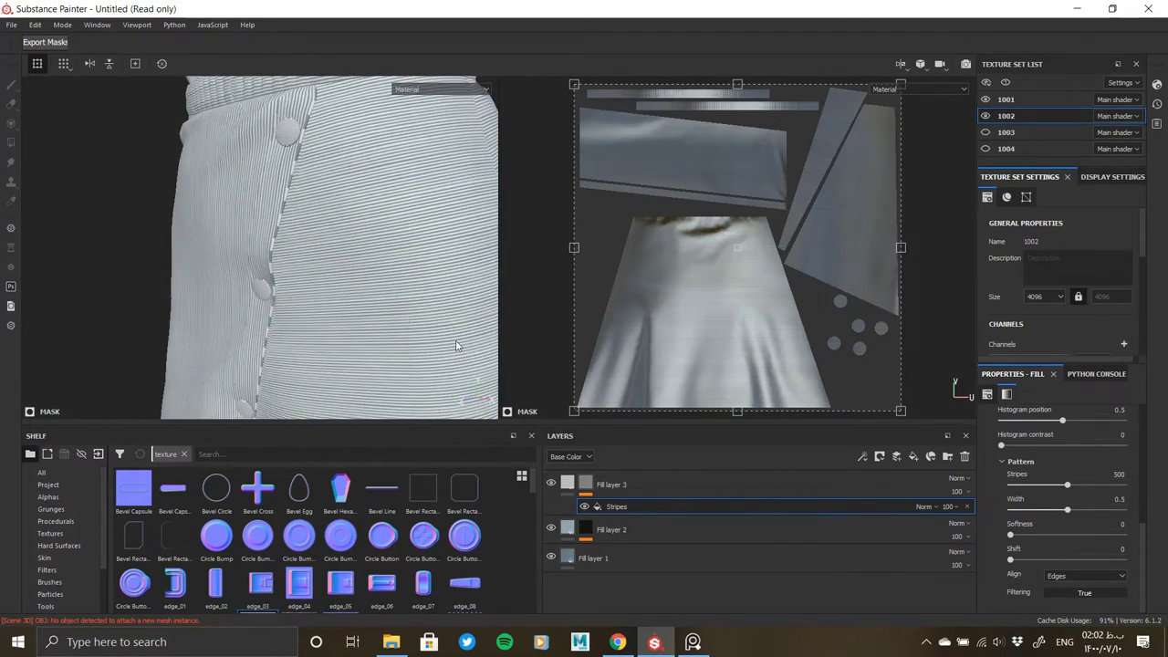
mouse_move(401, 295)
left_mouse_down("alt")
mouse_move(357, 271)
mouse_move(265, 253)
left_mouse_up("alt")
scroll(1065, 532, "up", 1)
scroll(1056, 538, "up", 2)
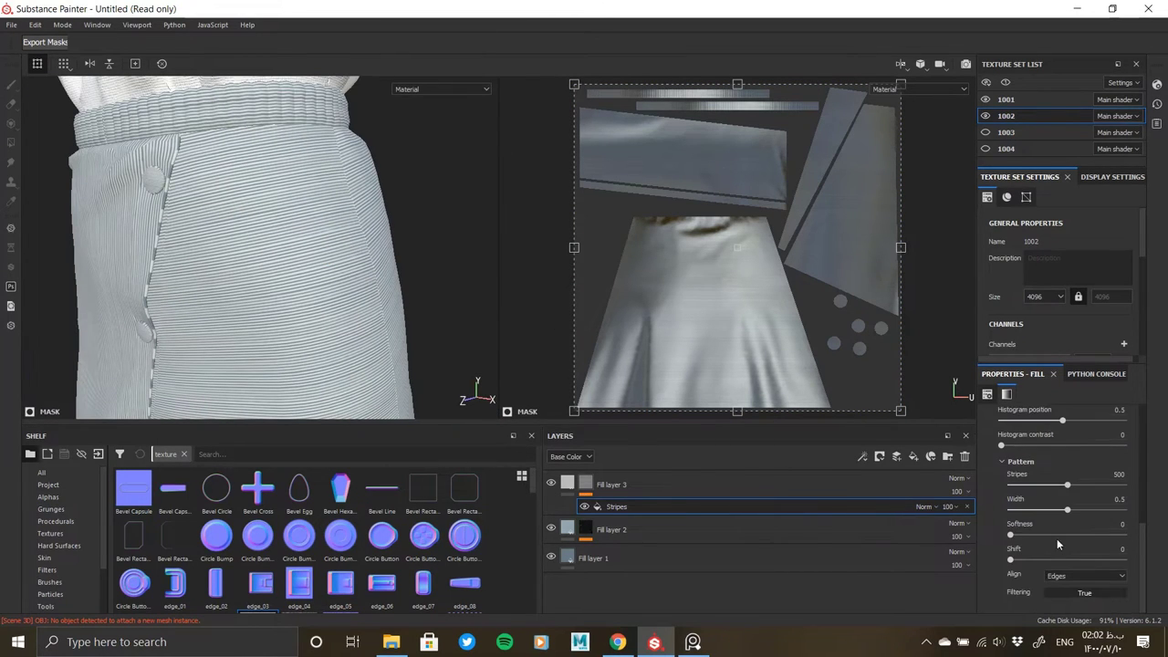
scroll(1033, 549, "up", 1)
scroll(1034, 553, "up", 2)
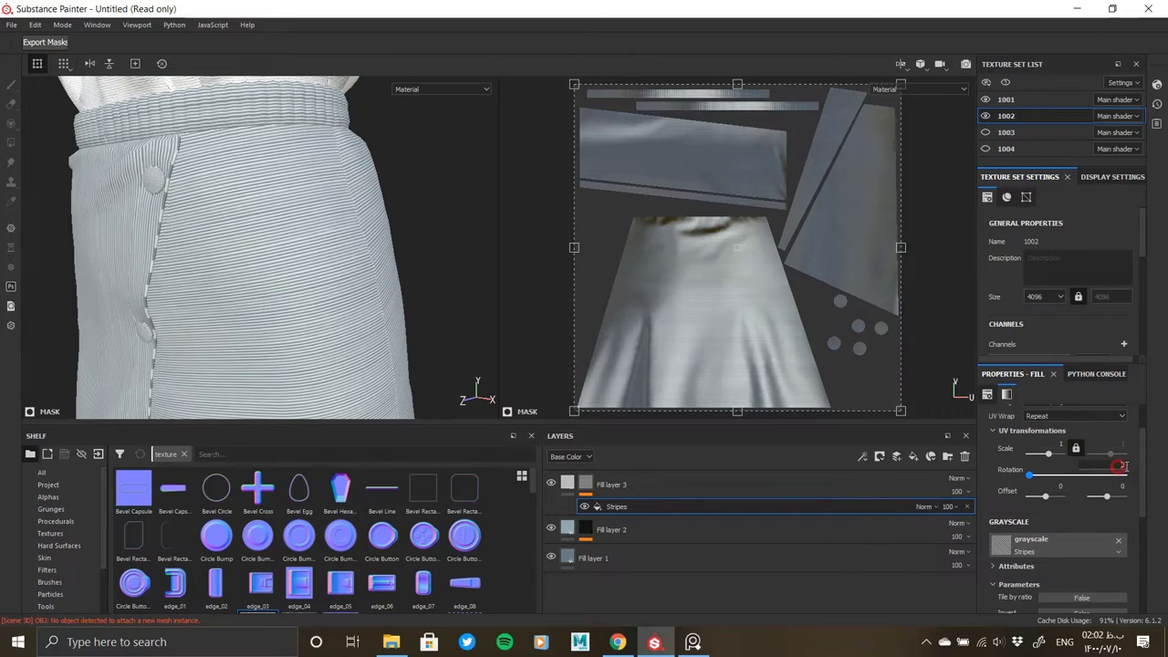
type("90")
key("Return")
Step: Reduce the stripe count to 147 and thin the stripe width to 0.16
scroll(243, 218, "up", 3)
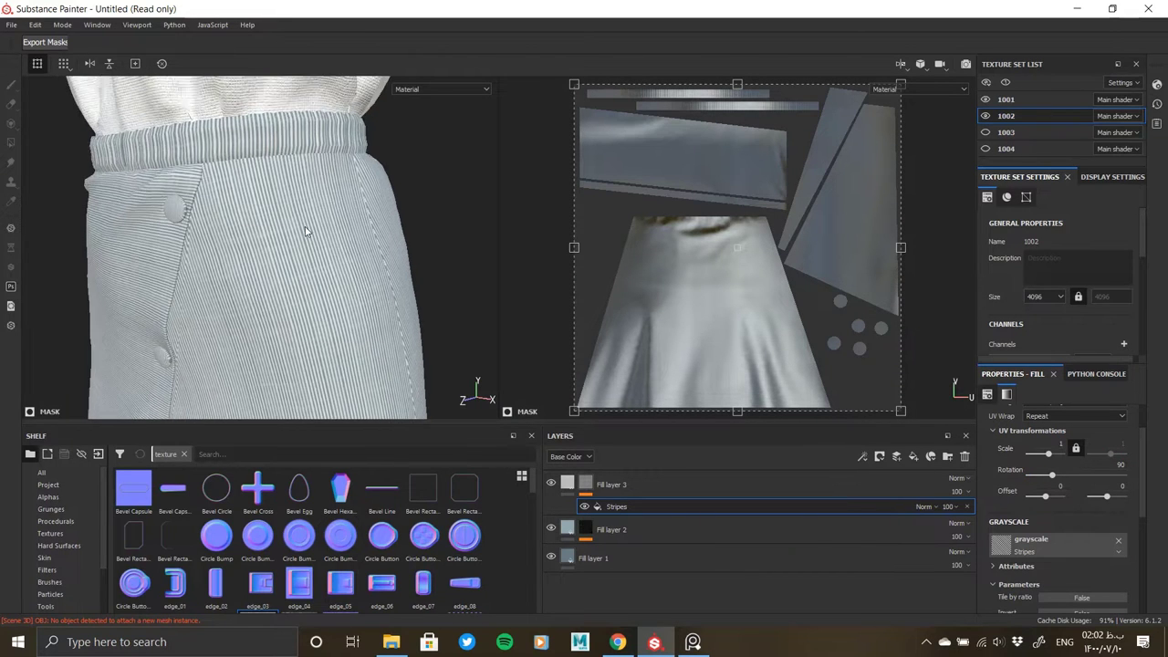
scroll(1052, 524, "down", 5)
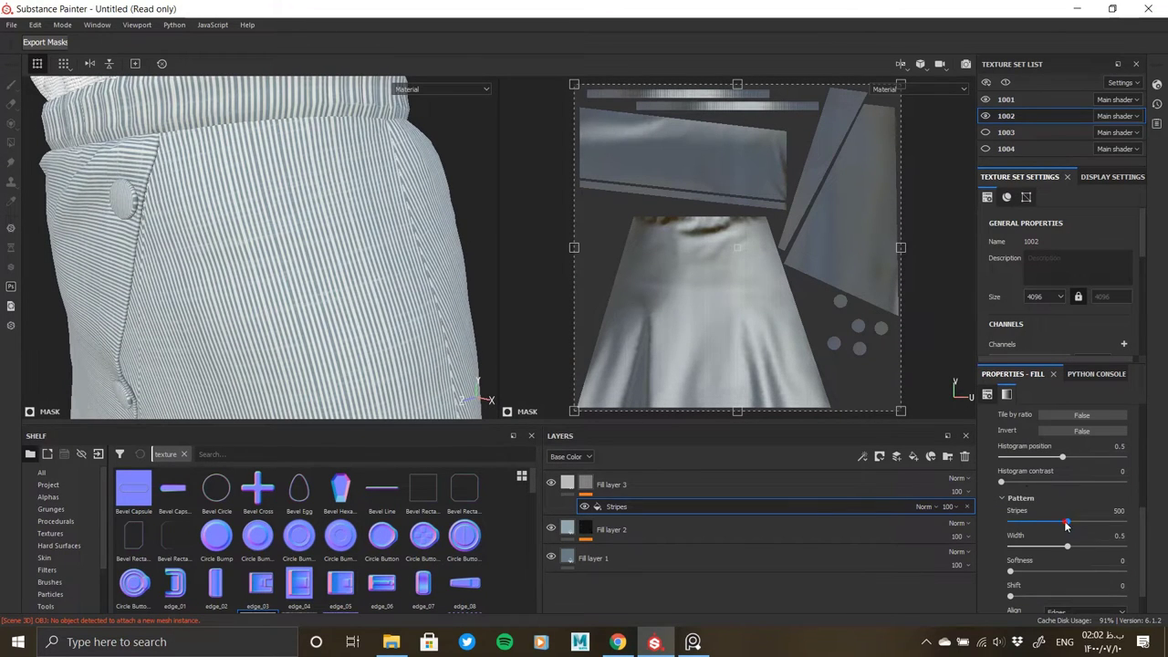
mouse_move(1065, 524)
left_mouse_down()
mouse_move(1036, 517)
mouse_move(1027, 545)
left_mouse_up()
mouse_move(267, 263)
left_mouse_down("alt")
mouse_move(208, 249)
mouse_move(319, 247)
mouse_move(364, 320)
left_mouse_up("alt")
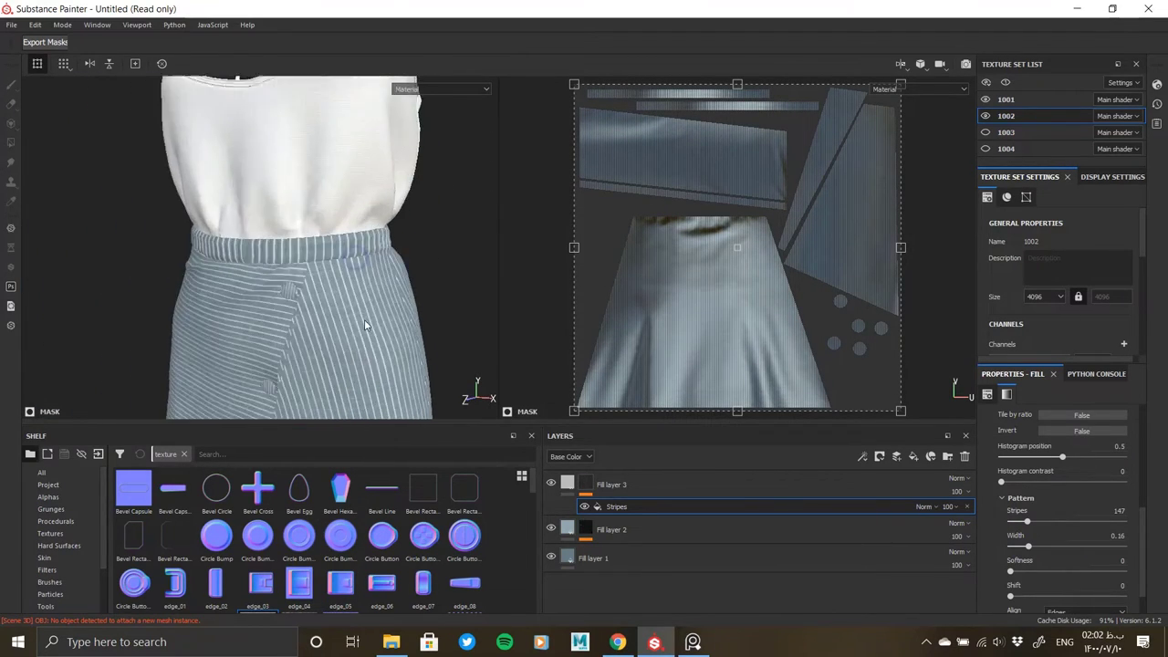
scroll(364, 319, "up", 3)
scroll(365, 341, "up", 2)
left_click_drag(1021, 518, 1027, 521)
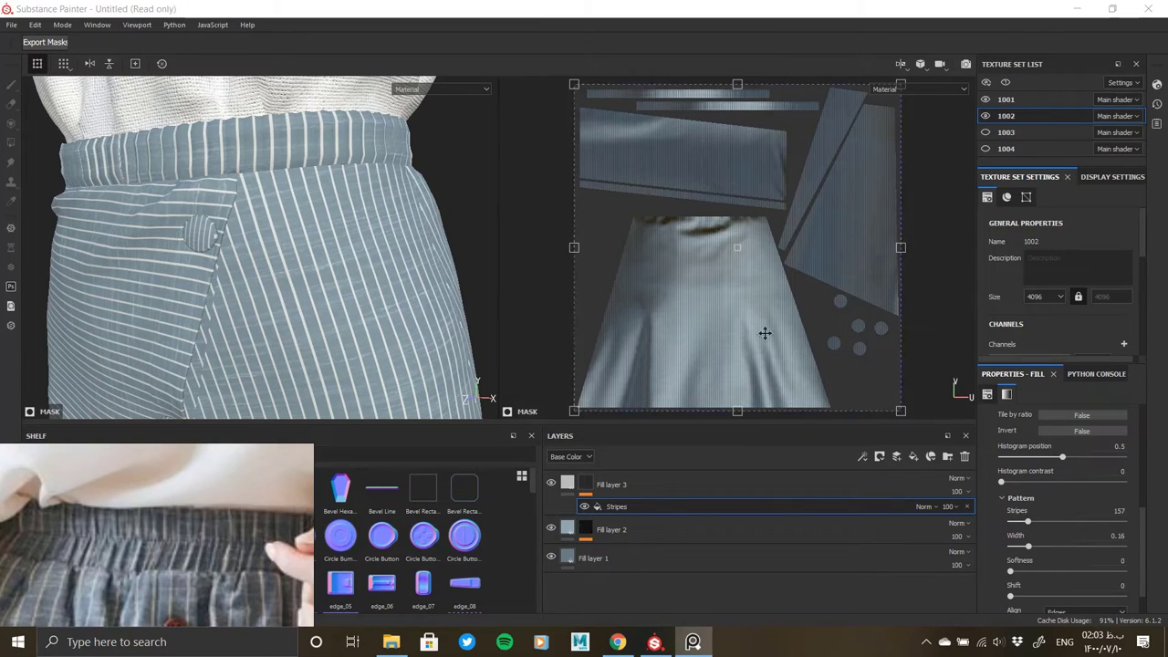
Step: Try tilting the stripes to about 81°, then set the rotation back to exactly 90
mouse_move(380, 308)
left_mouse_down("alt")
mouse_move(182, 205)
mouse_move(333, 344)
mouse_move(268, 287)
mouse_move(326, 217)
mouse_move(320, 268)
mouse_move(245, 209)
mouse_move(326, 213)
mouse_move(374, 329)
mouse_move(389, 270)
left_mouse_up("alt")
scroll(1051, 488, "up", 3)
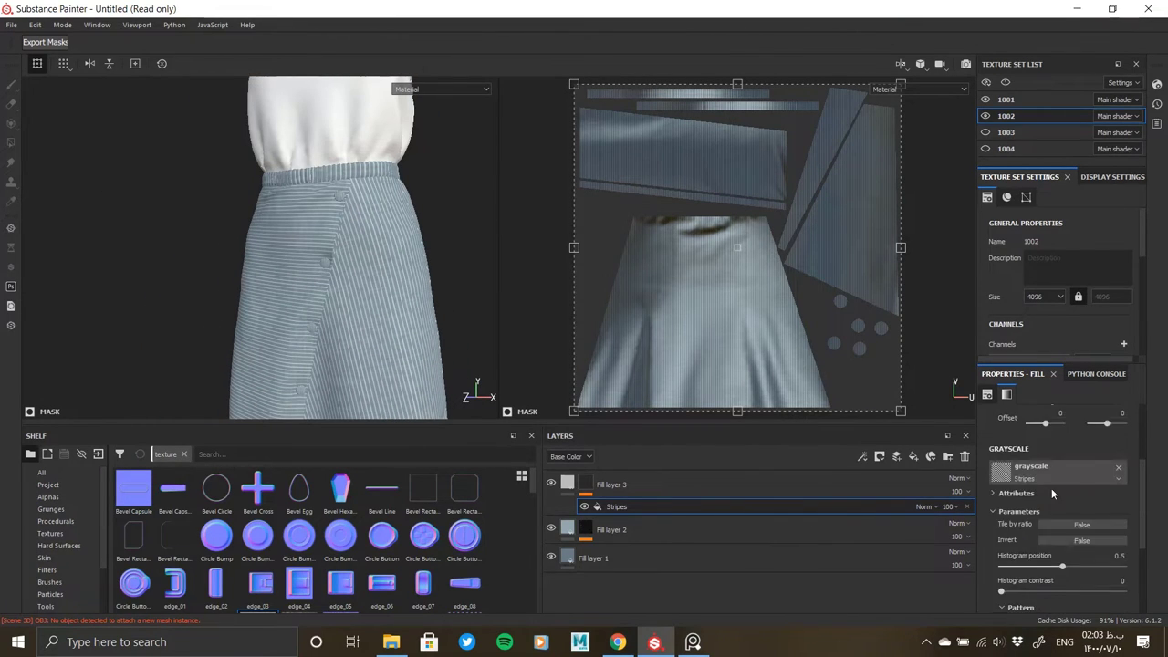
left_click(1050, 476)
left_click_drag(1051, 477, 1049, 479)
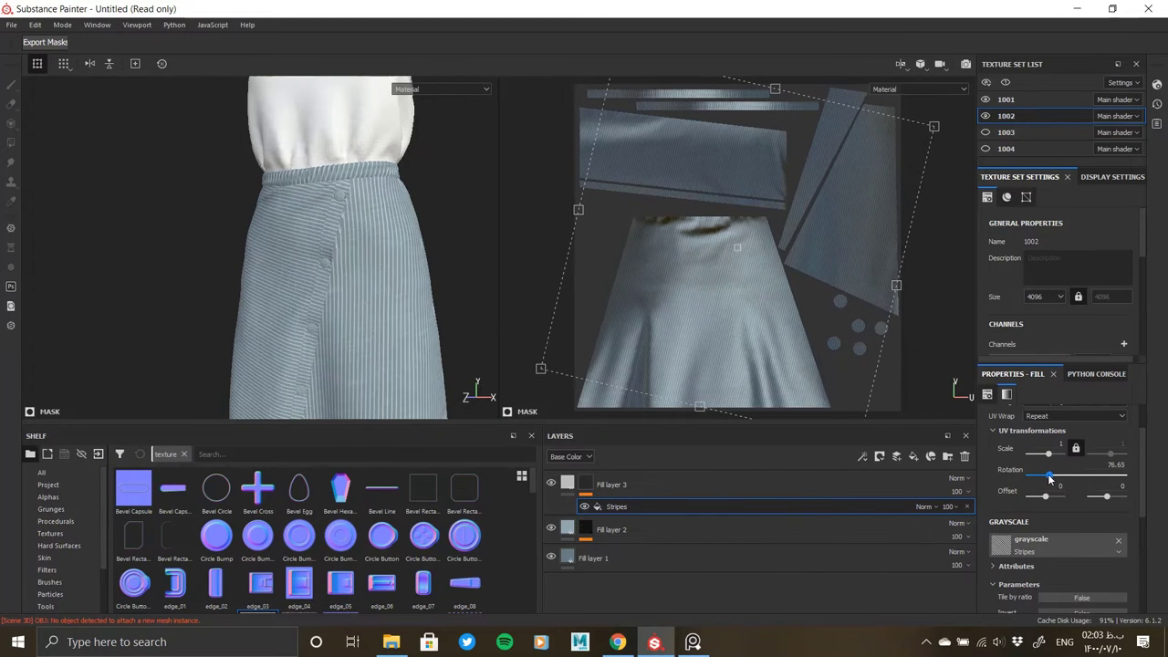
mouse_move(395, 313)
left_mouse_down("alt")
mouse_move(109, 234)
mouse_move(261, 300)
mouse_move(331, 287)
mouse_move(240, 302)
mouse_move(322, 271)
mouse_move(365, 273)
left_mouse_up("alt")
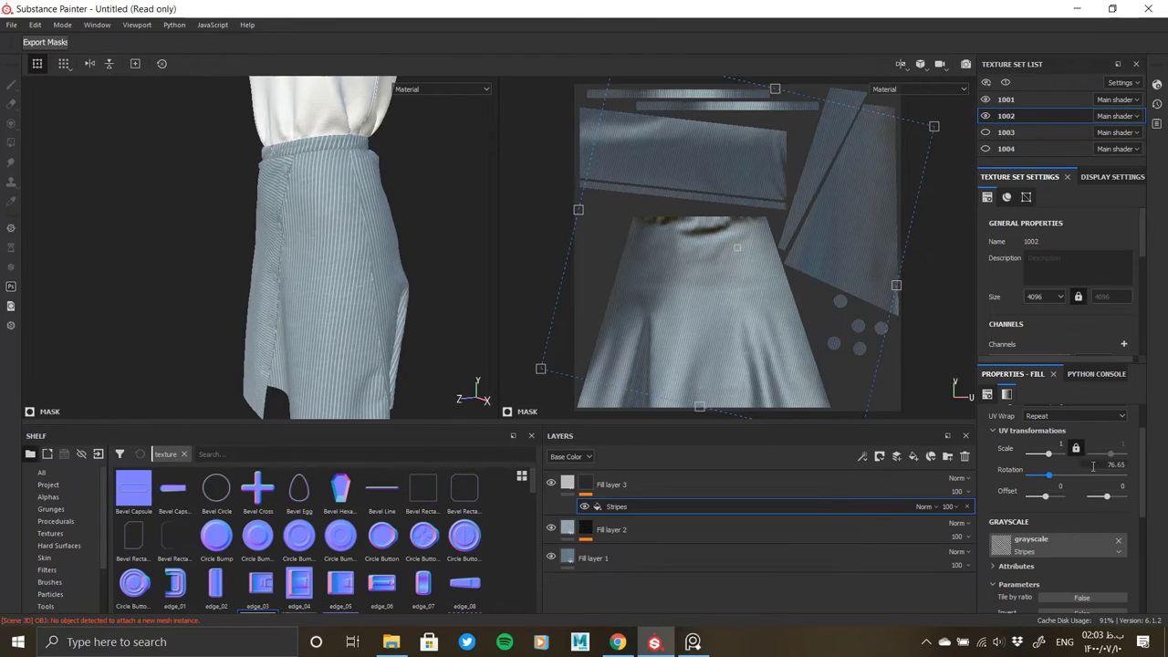
mouse_move(1049, 479)
left_mouse_down()
mouse_move(1027, 478)
mouse_move(1056, 484)
left_mouse_up()
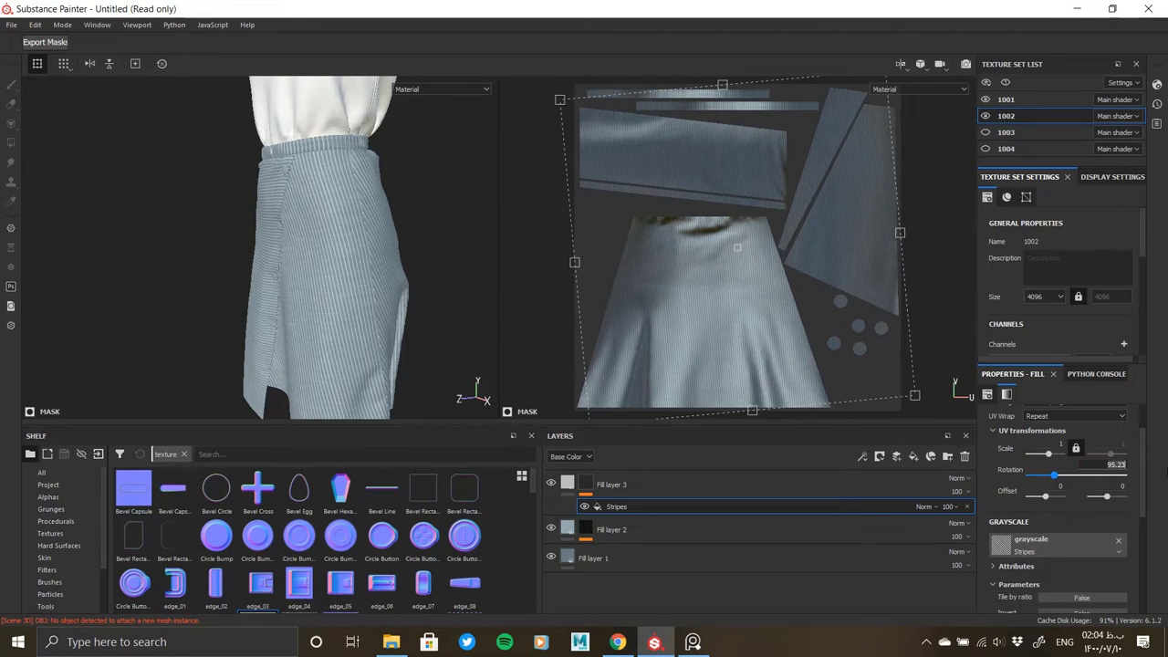
type("90")
key("Return")
Step: Open Fill layer 3's base colour picker, then add Fill layer 4 on top
mouse_move(240, 262)
left_mouse_down("alt")
mouse_move(338, 214)
mouse_move(313, 209)
mouse_move(308, 253)
mouse_move(136, 243)
mouse_move(123, 383)
left_mouse_up("alt")
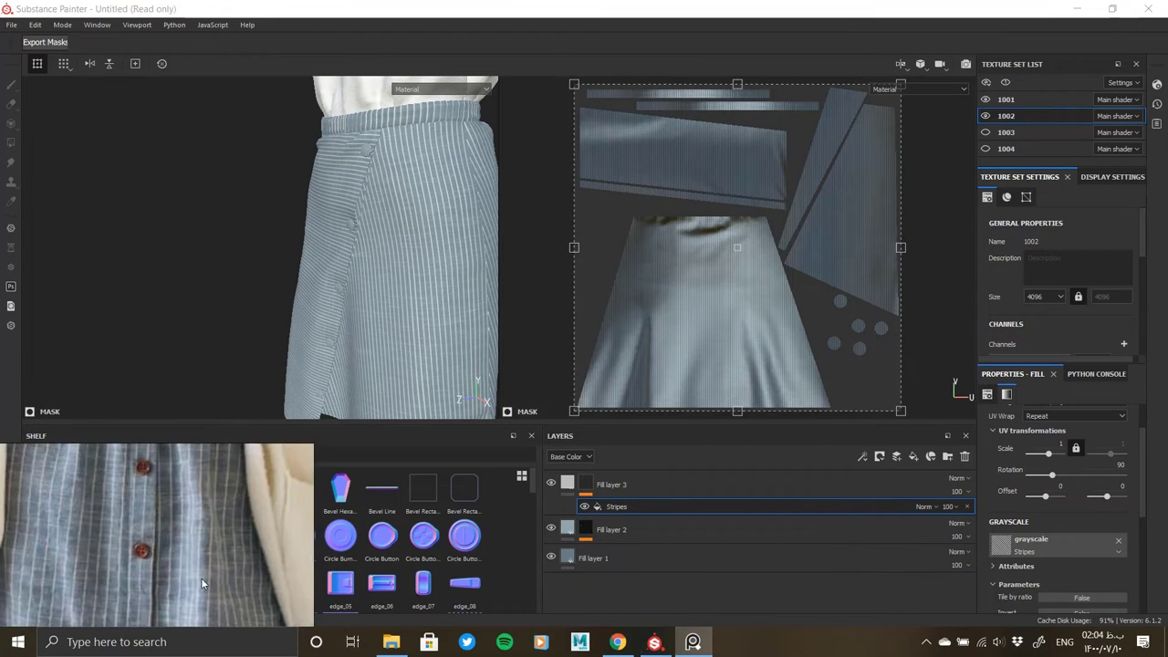
key("4")
left_click(566, 483)
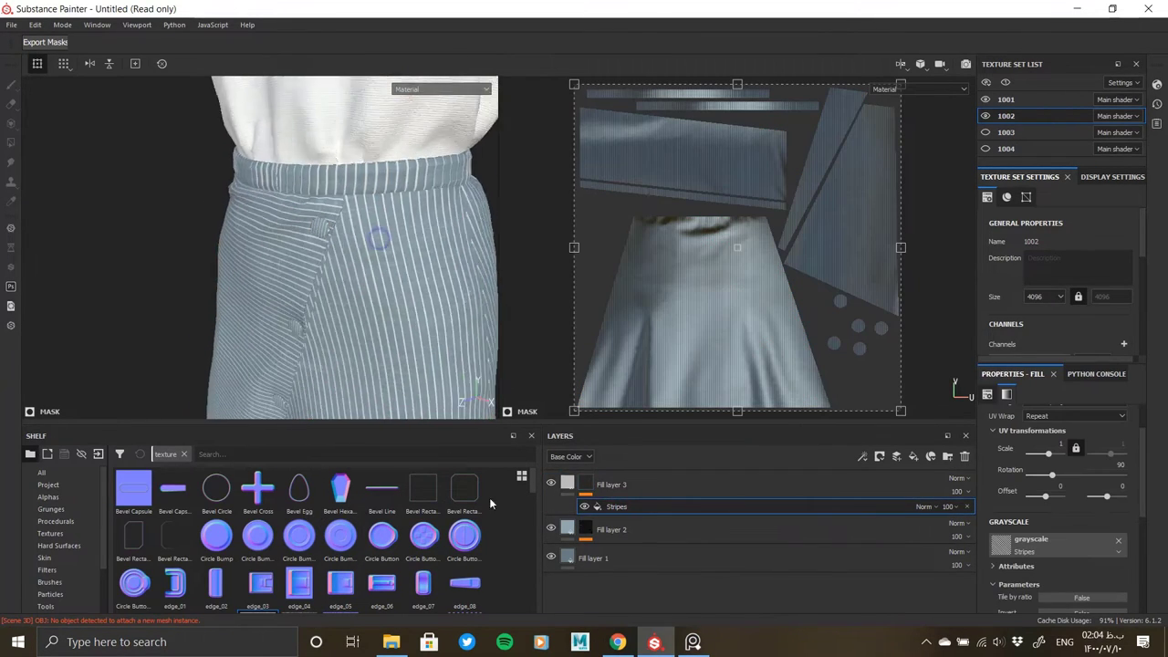
scroll(1078, 582, "down", 2)
left_click(1056, 542)
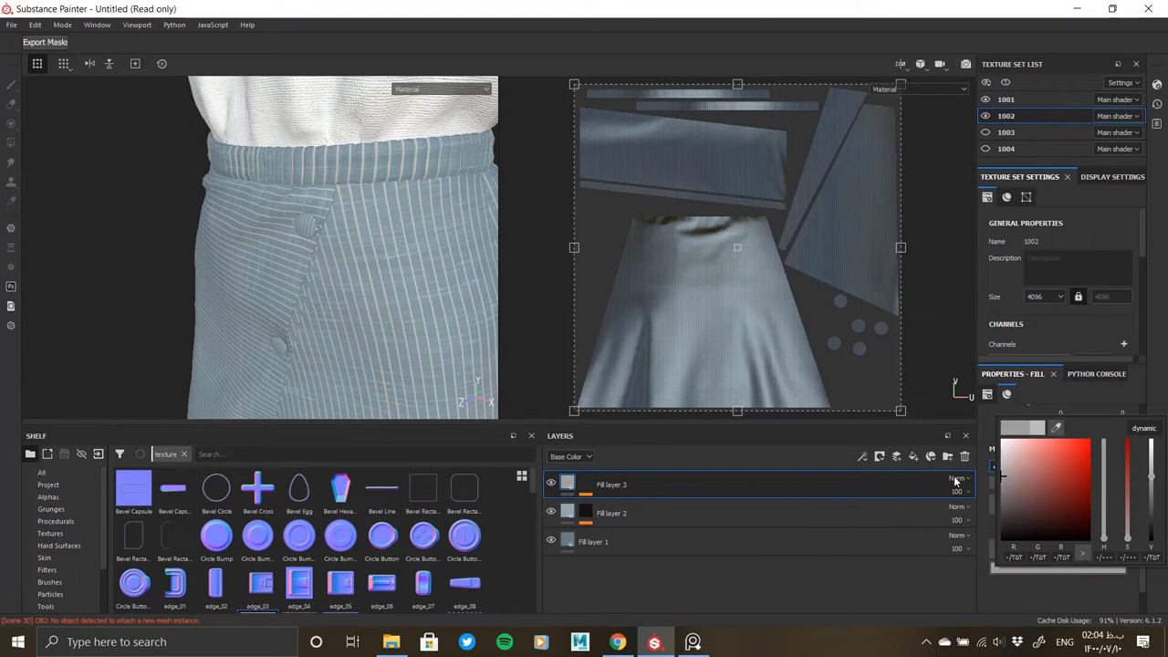
mouse_move(428, 287)
left_mouse_down("alt")
mouse_move(313, 227)
mouse_move(365, 264)
left_mouse_up("alt")
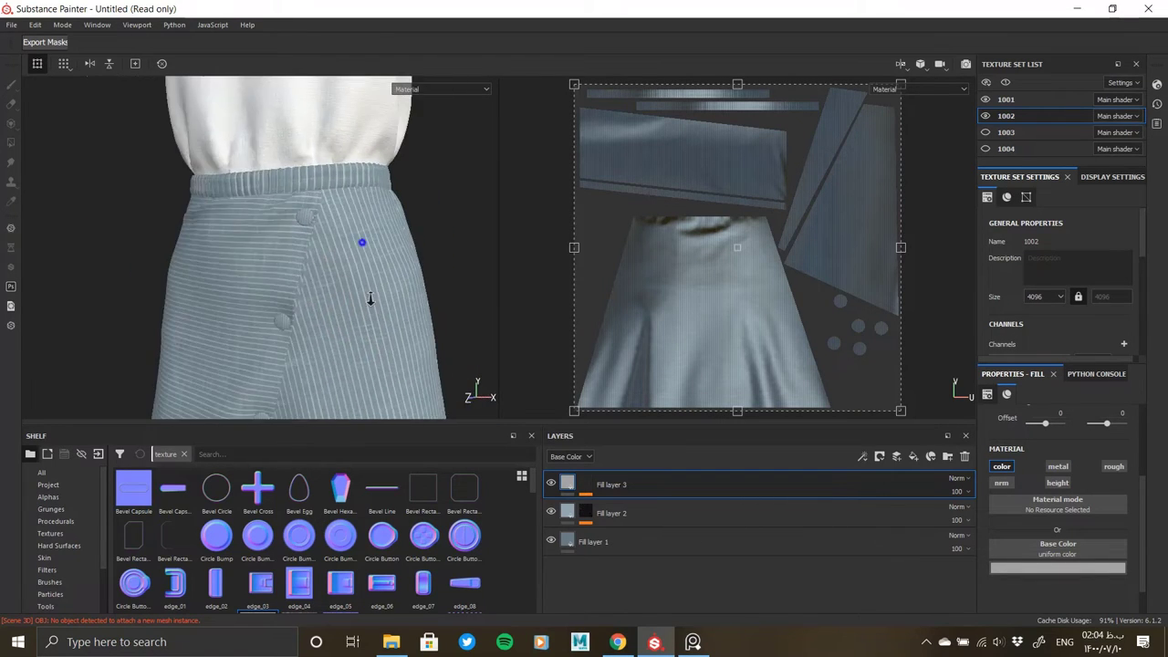
scroll(318, 294, "up", 3)
scroll(315, 264, "down", 3)
scroll(232, 268, "down", 2)
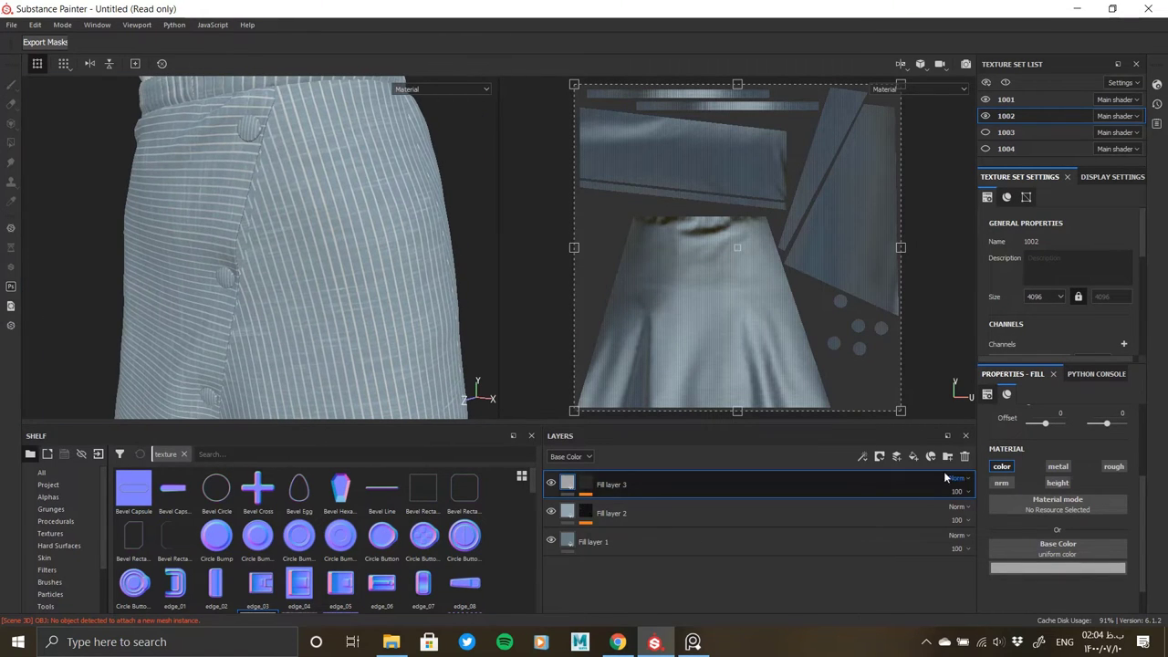
left_click(913, 456)
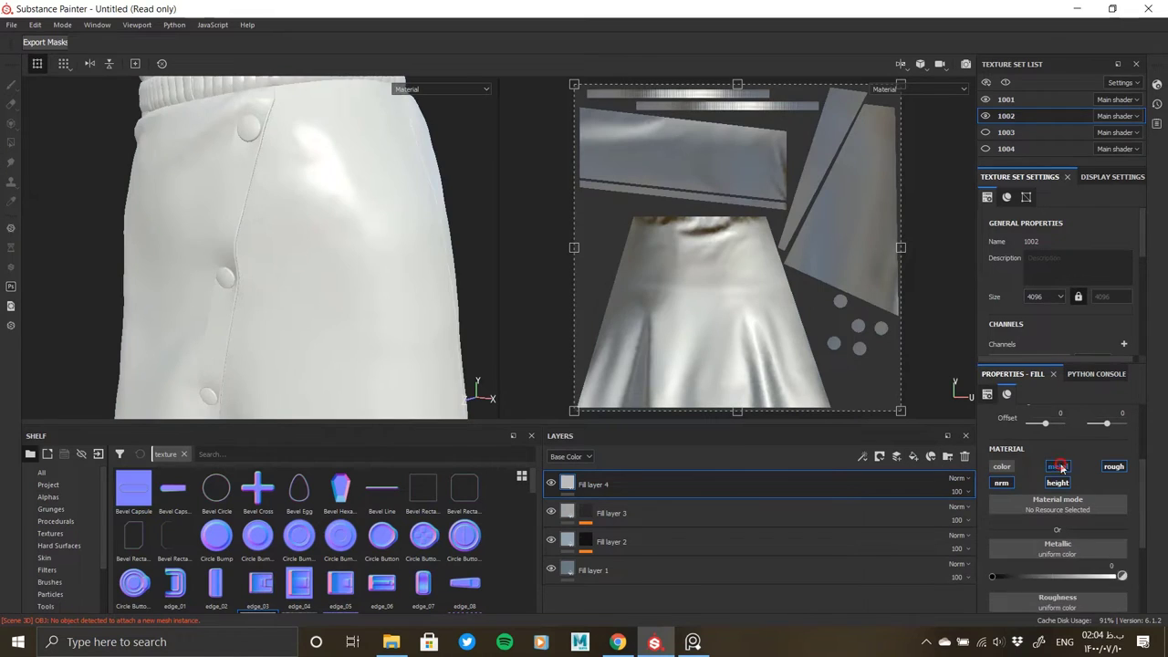
Step: Disable a channel on Fill layer 4 and add a mask with a Gradient Weave fill
left_click(1002, 466)
right_click(584, 484)
left_click(635, 173)
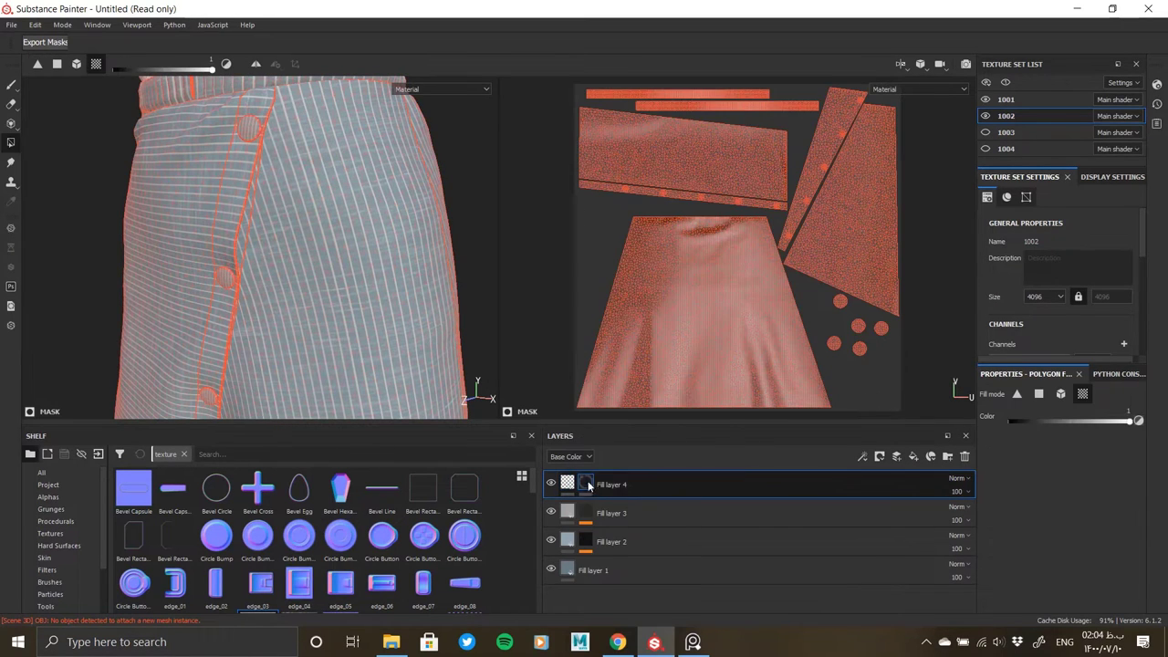
right_click(588, 486)
left_click(639, 392)
left_click(1062, 473)
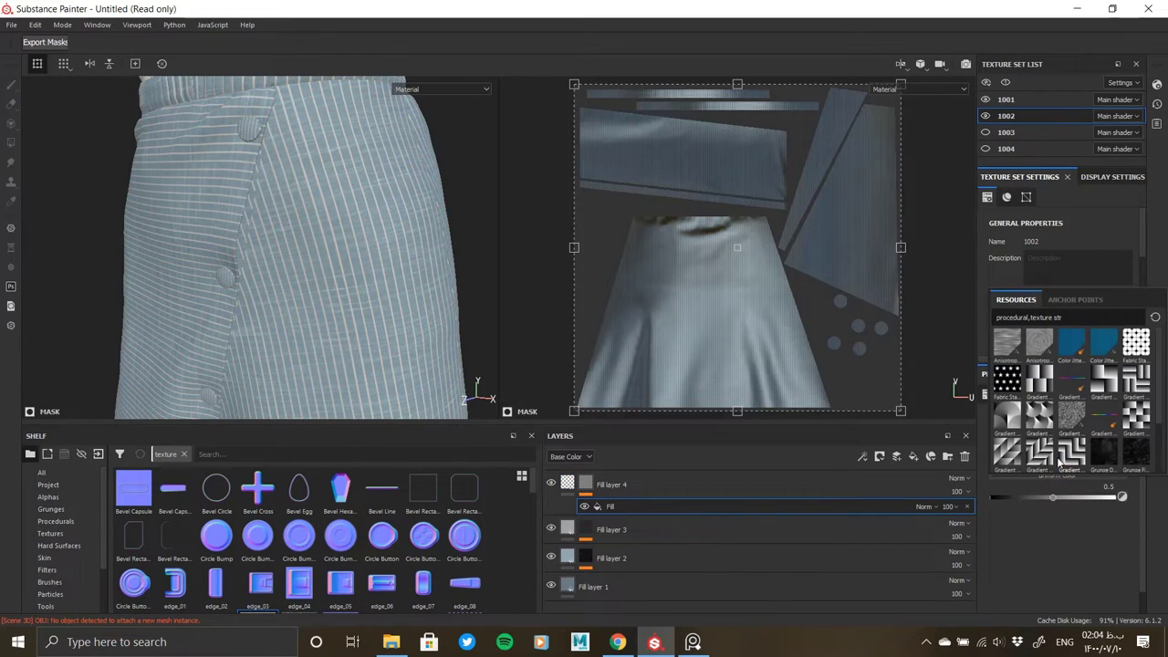
mouse_move(1134, 418)
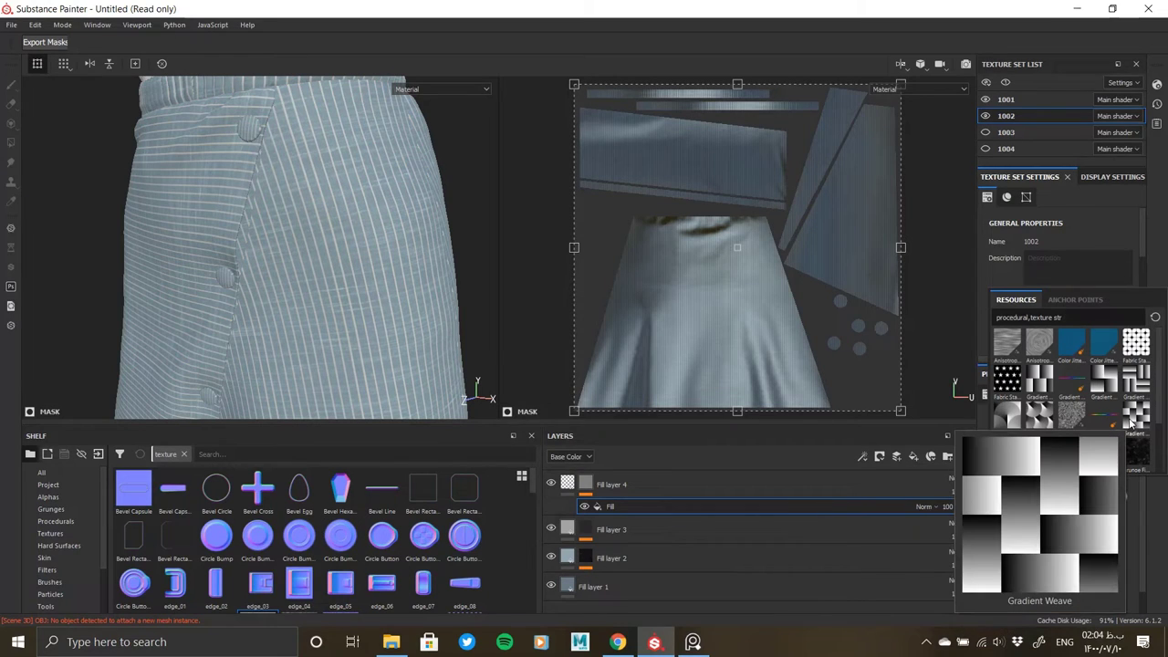
left_click(1136, 415)
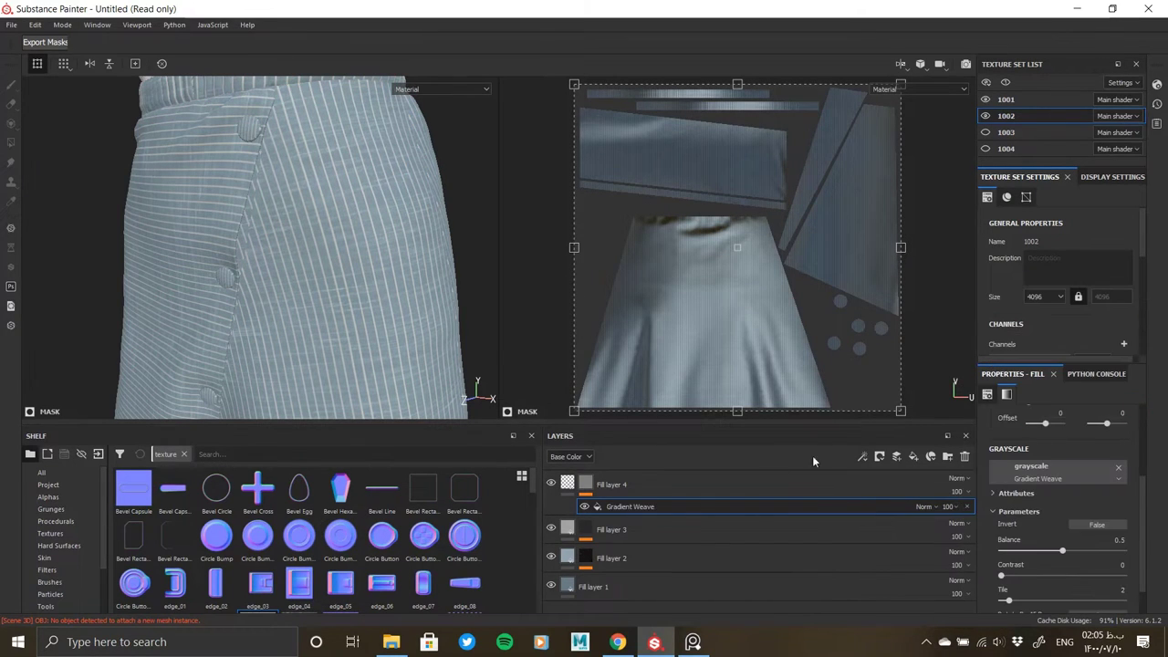
left_click(585, 483, "alt")
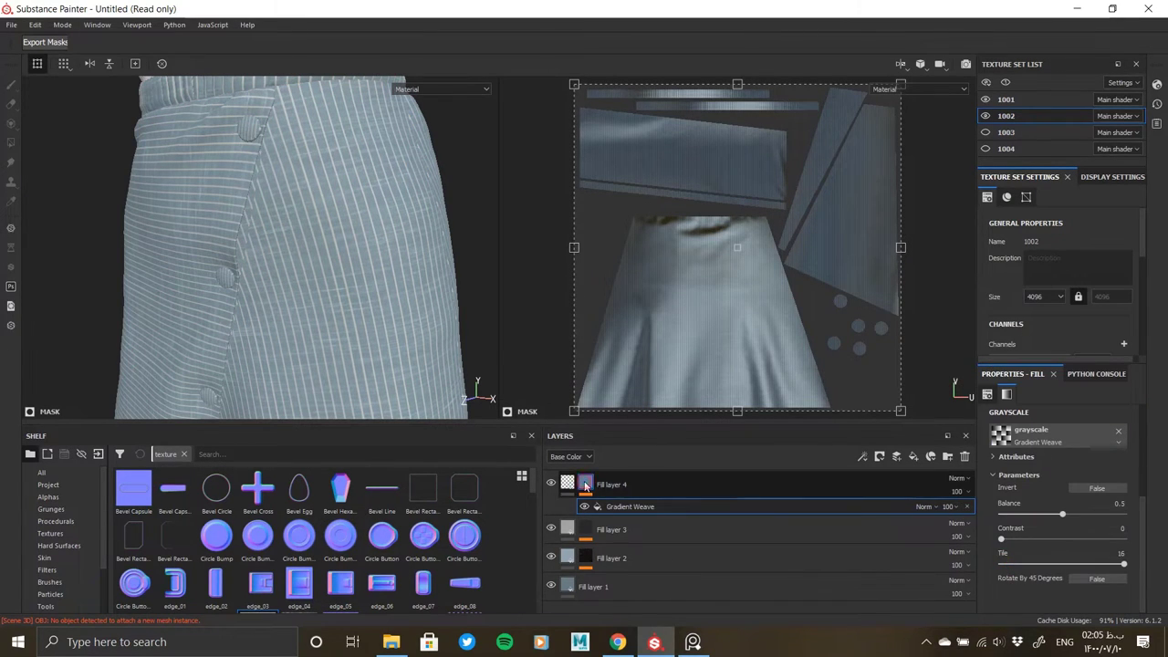
Step: Set the Gradient Weave mask to Tile 2 and Scale 128
left_click_drag(1007, 564, 1026, 567)
scroll(1060, 515, "up", 3)
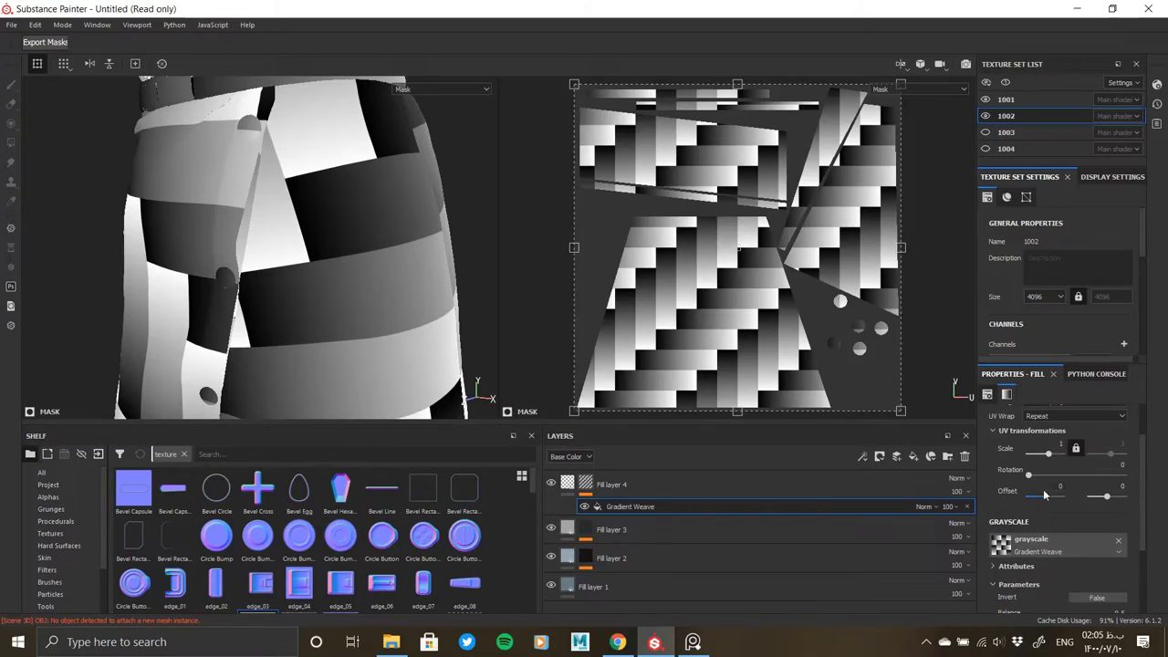
left_click_drag(1029, 453, 1056, 456)
scroll(355, 317, "up", 5)
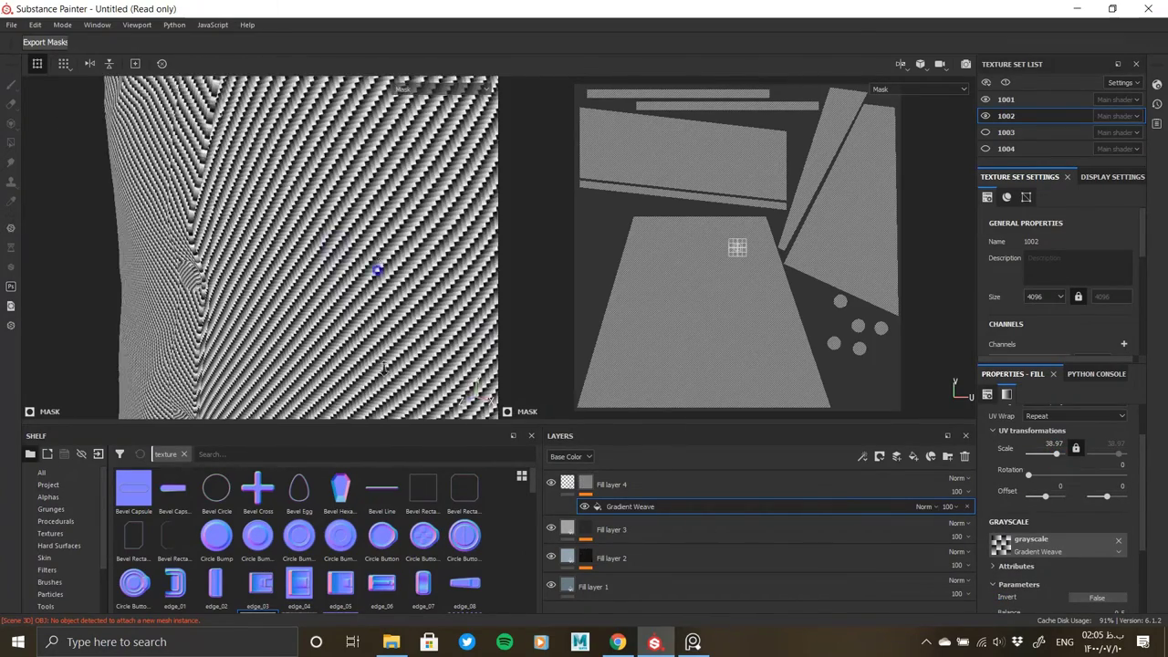
scroll(1114, 564, "down", 3)
left_click_drag(1026, 565, 1006, 562)
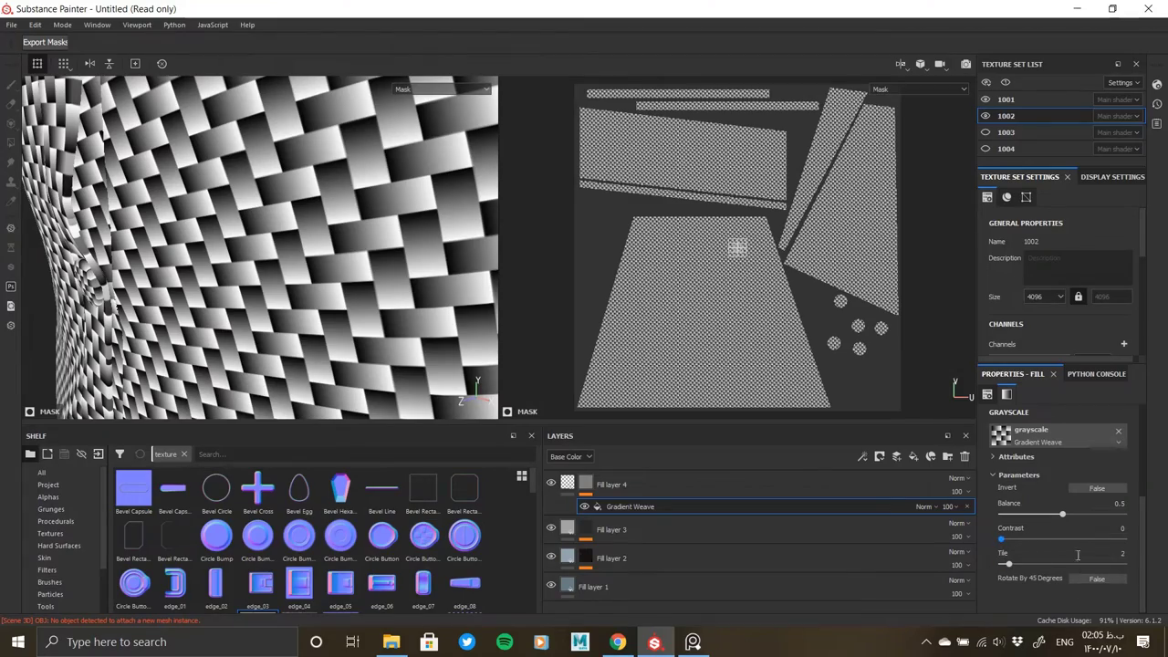
scroll(1076, 539, "up", 5)
left_click_drag(1031, 491, 1060, 493)
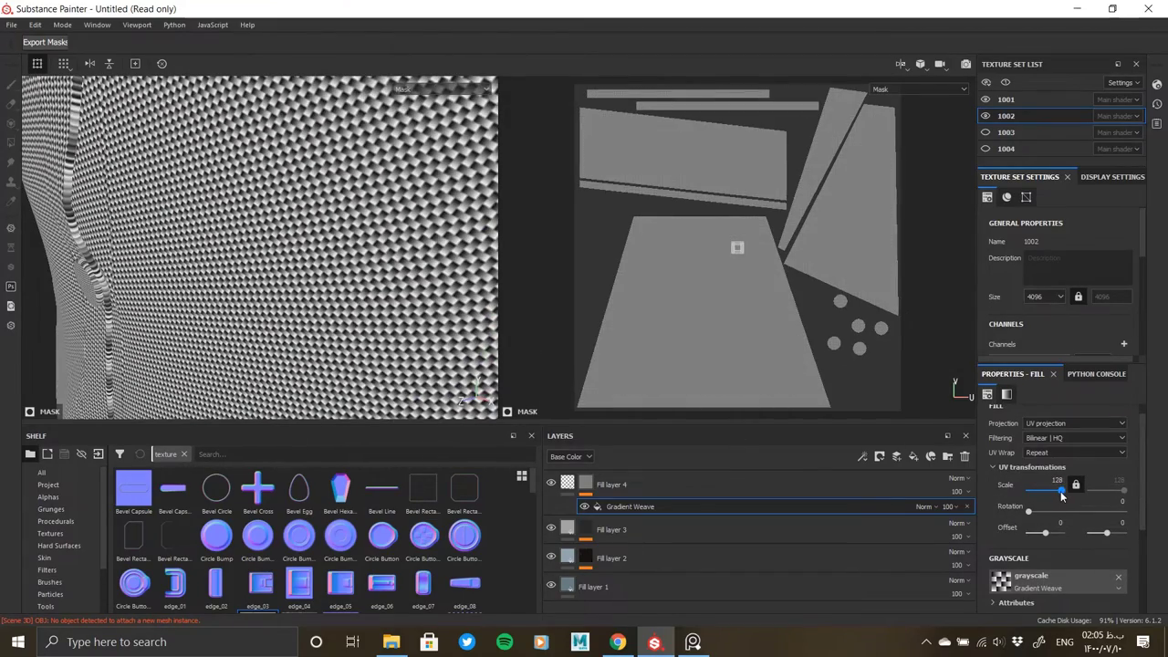
scroll(365, 317, "down", 3)
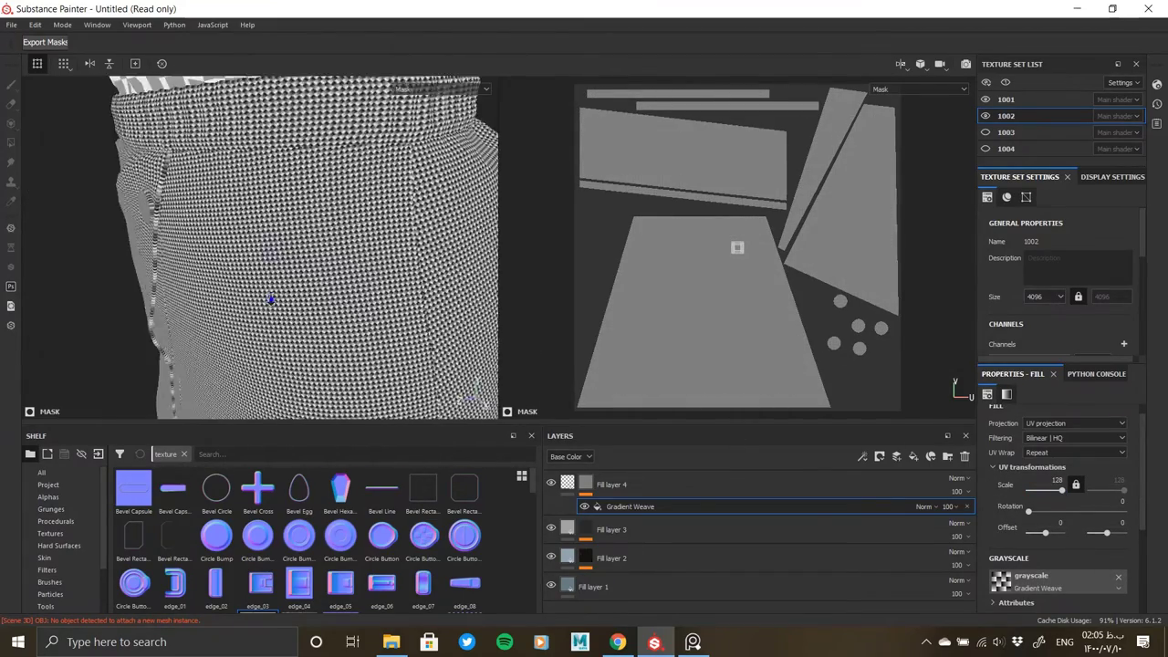
Step: Check Fill layer 4's 0.0583 height setting, then reselect the Gradient Weave mask effect
left_click(573, 486)
scroll(1057, 583, "down", 2)
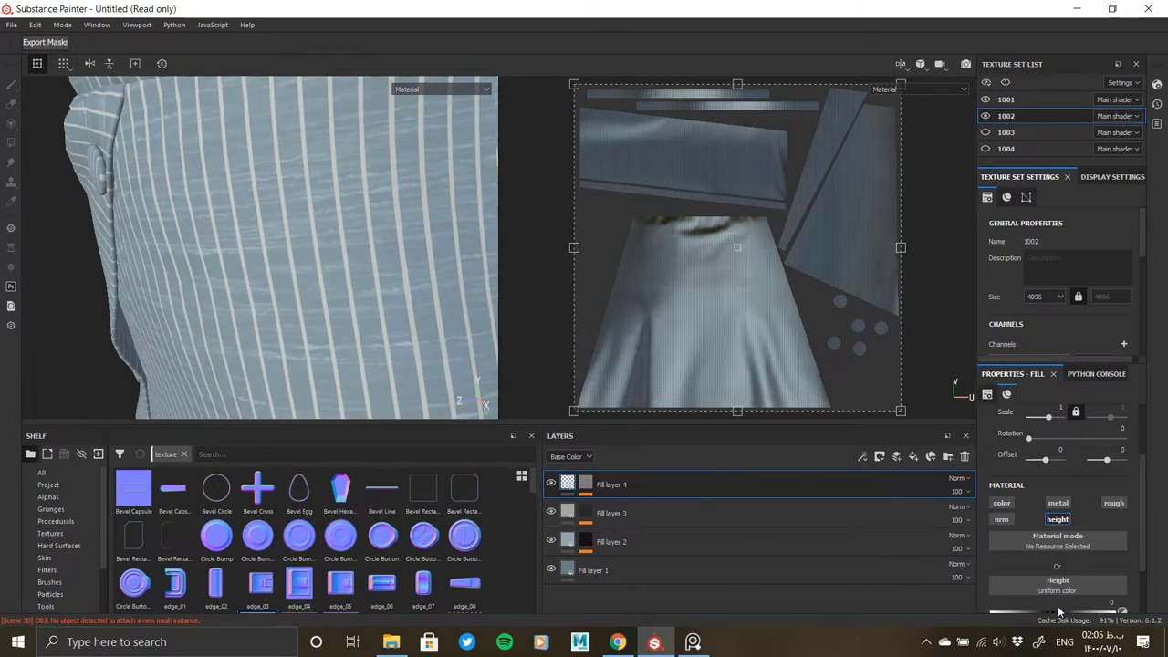
scroll(1057, 593, "down", 1)
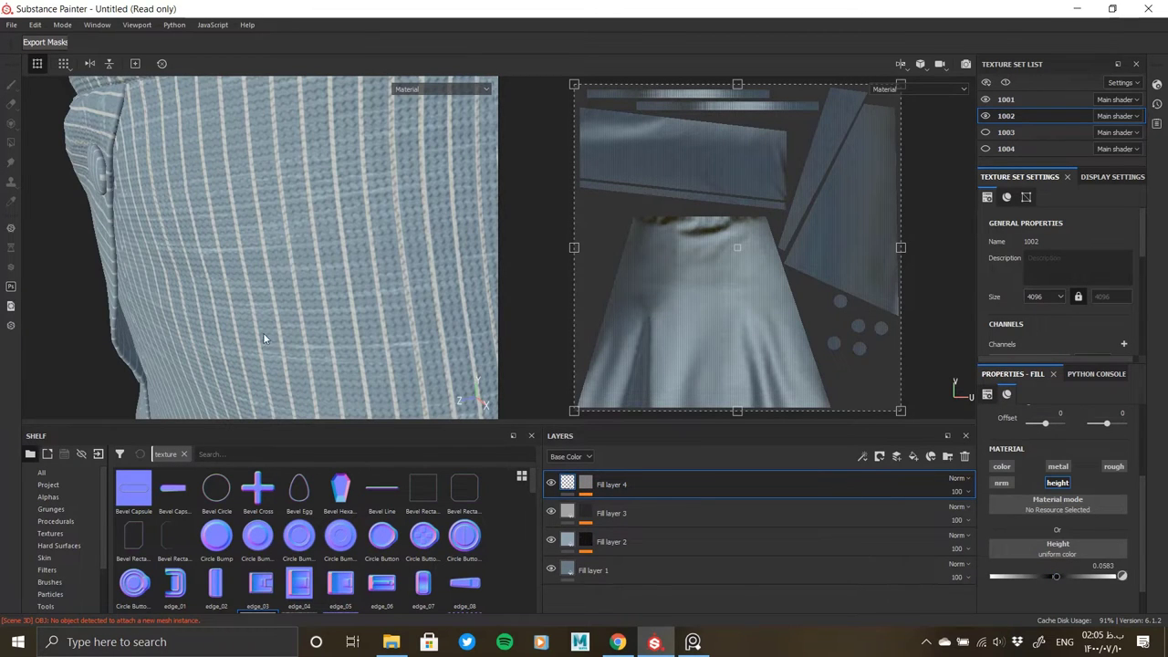
scroll(262, 339, "up", 3)
scroll(360, 313, "up", 3)
scroll(325, 305, "down", 5)
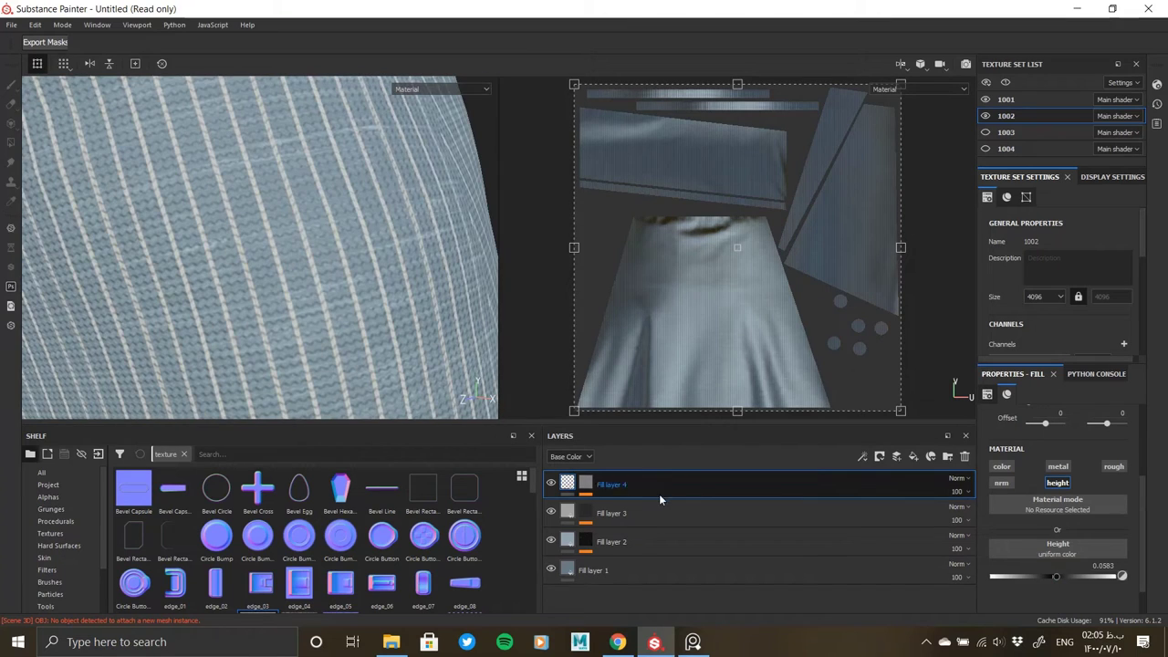
left_click(627, 497)
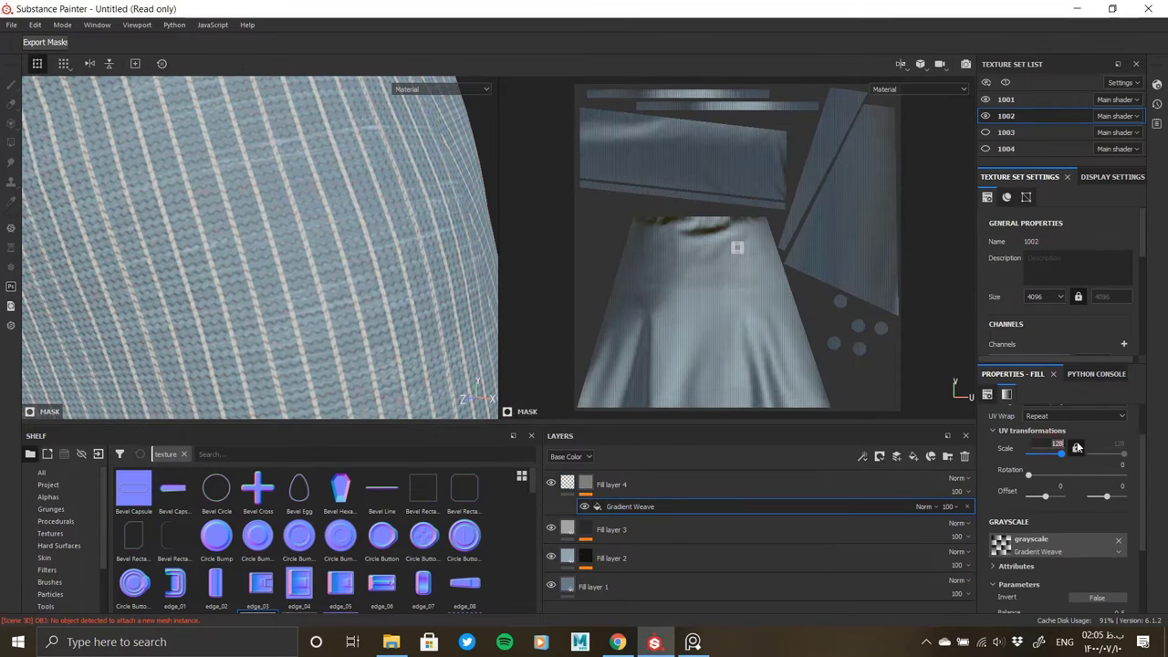
Step: Replace the Gradient Weave pattern with Mesh 1 in Fill layer 4's mask
scroll(1005, 514, "down", 1)
left_click(1001, 465)
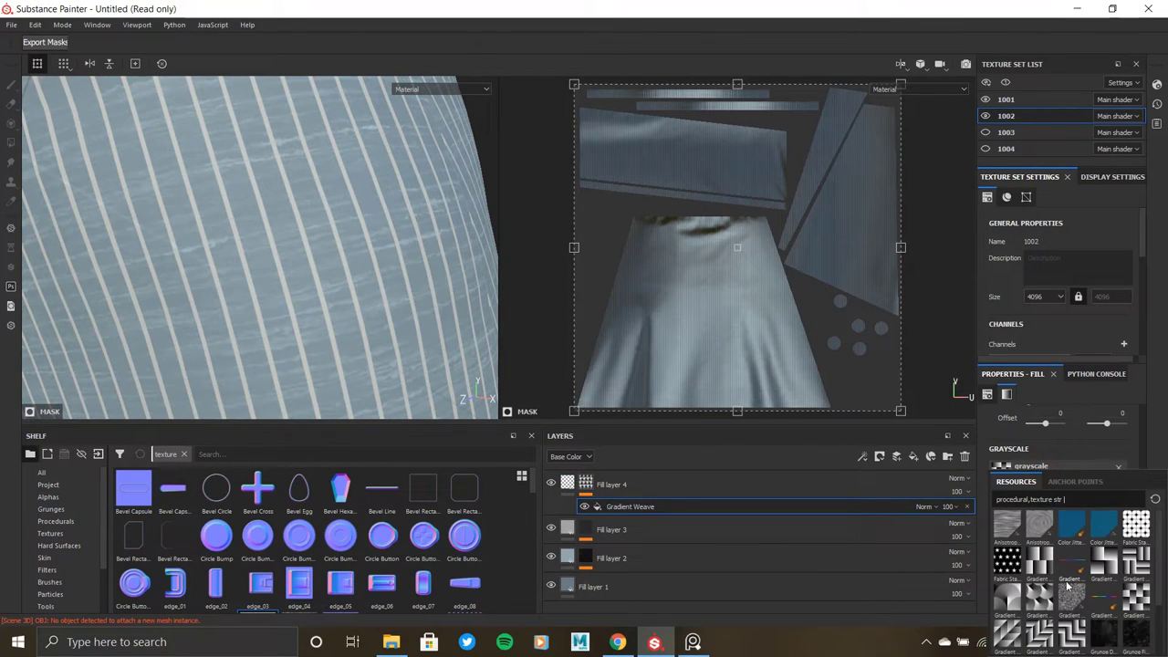
scroll(1067, 586, "down", 2)
left_click(1068, 500)
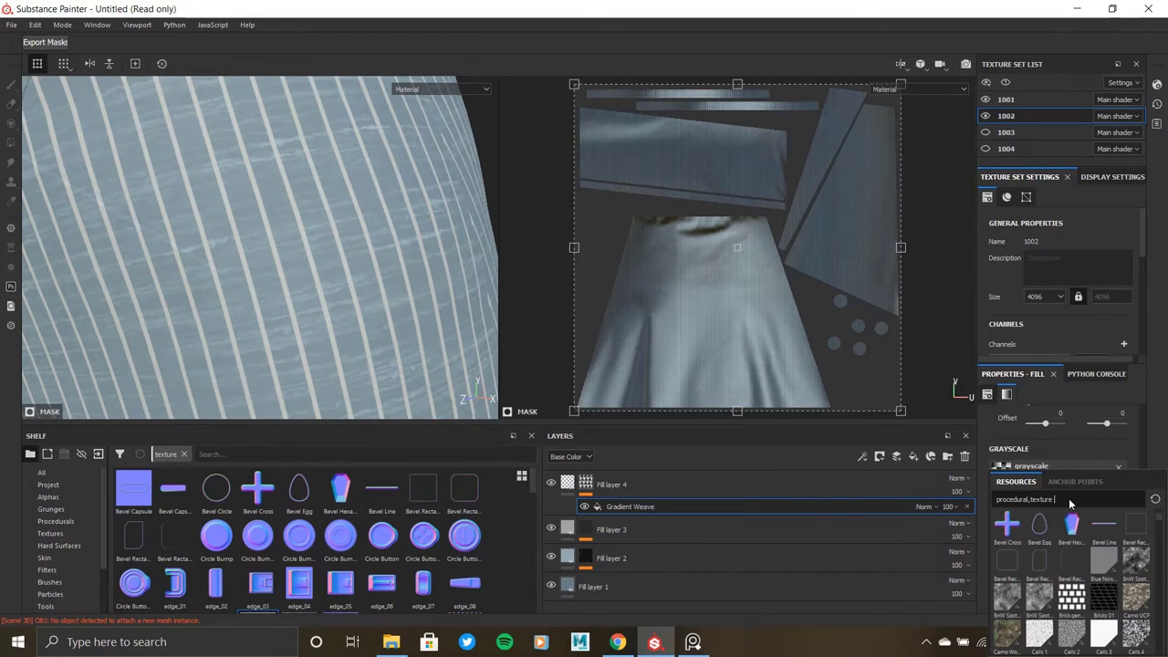
scroll(1164, 568, "down", 2)
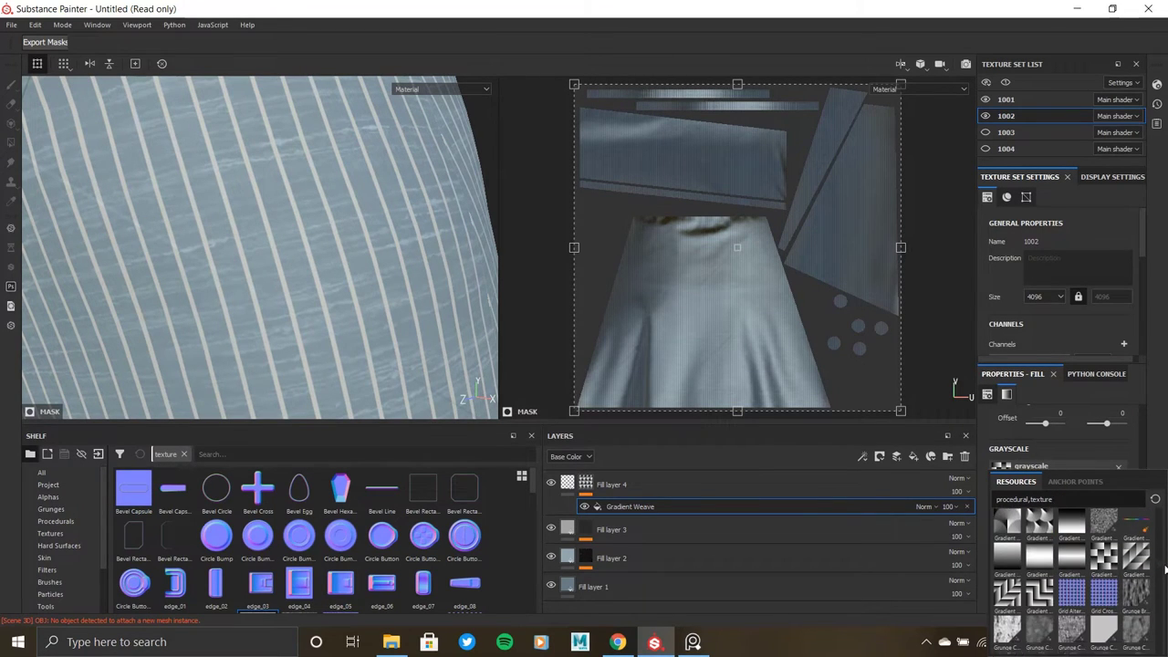
scroll(1164, 568, "down", 1)
scroll(1165, 570, "down", 2)
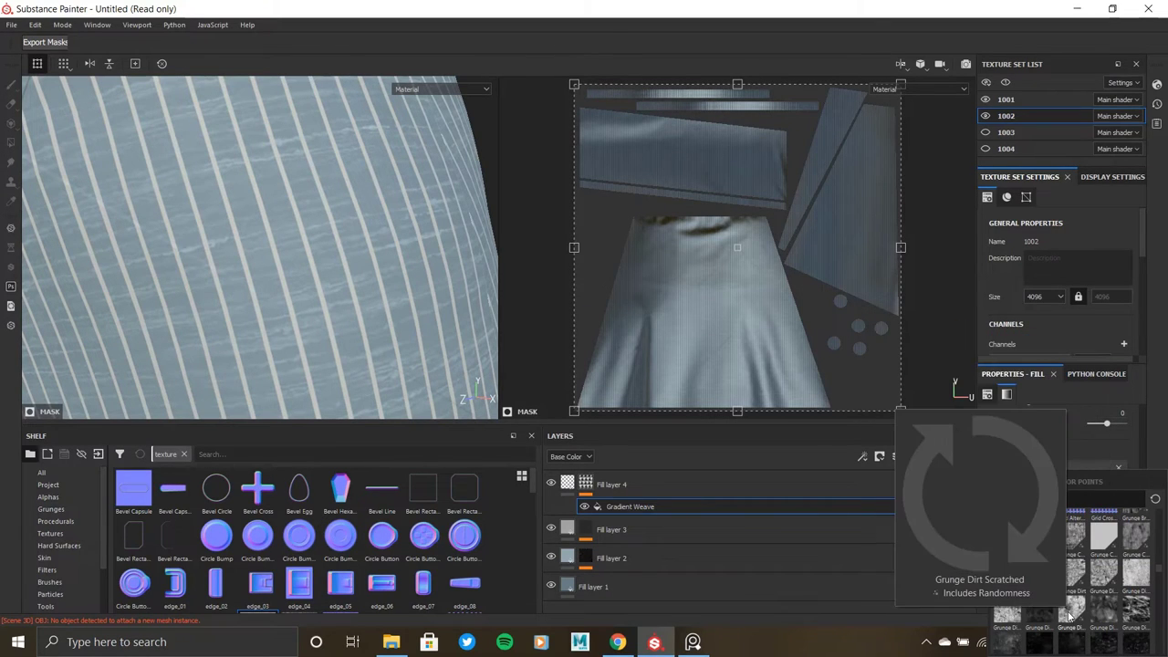
scroll(1103, 569, "down", 3)
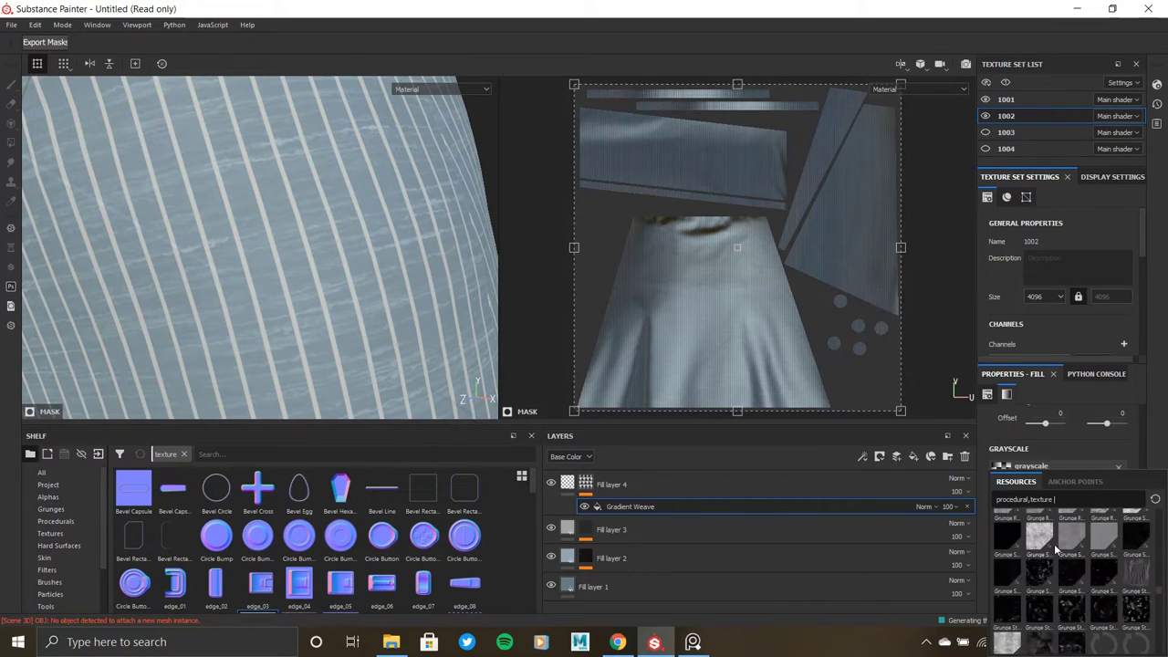
scroll(1077, 558, "down", 5)
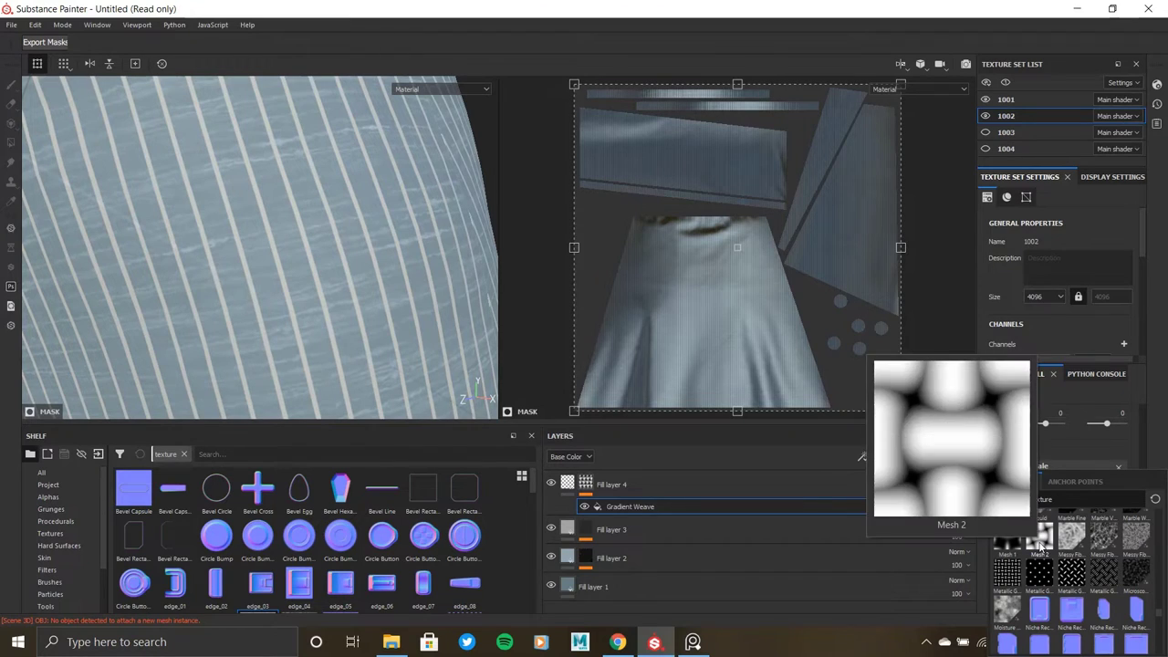
mouse_move(1039, 538)
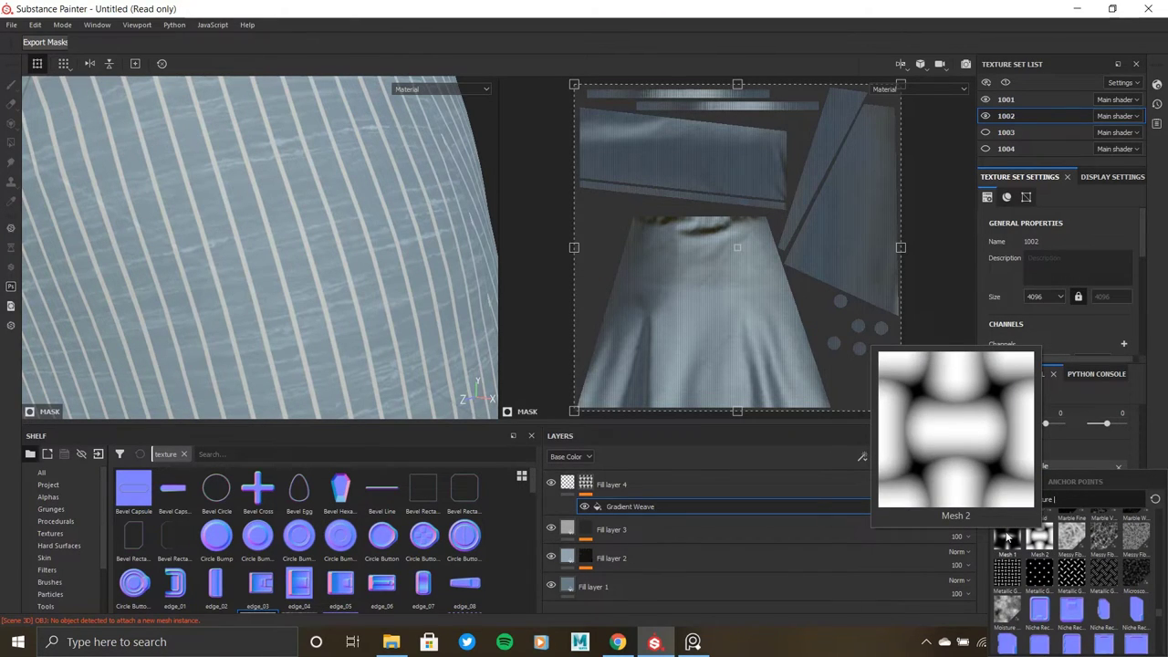
left_click(1007, 538)
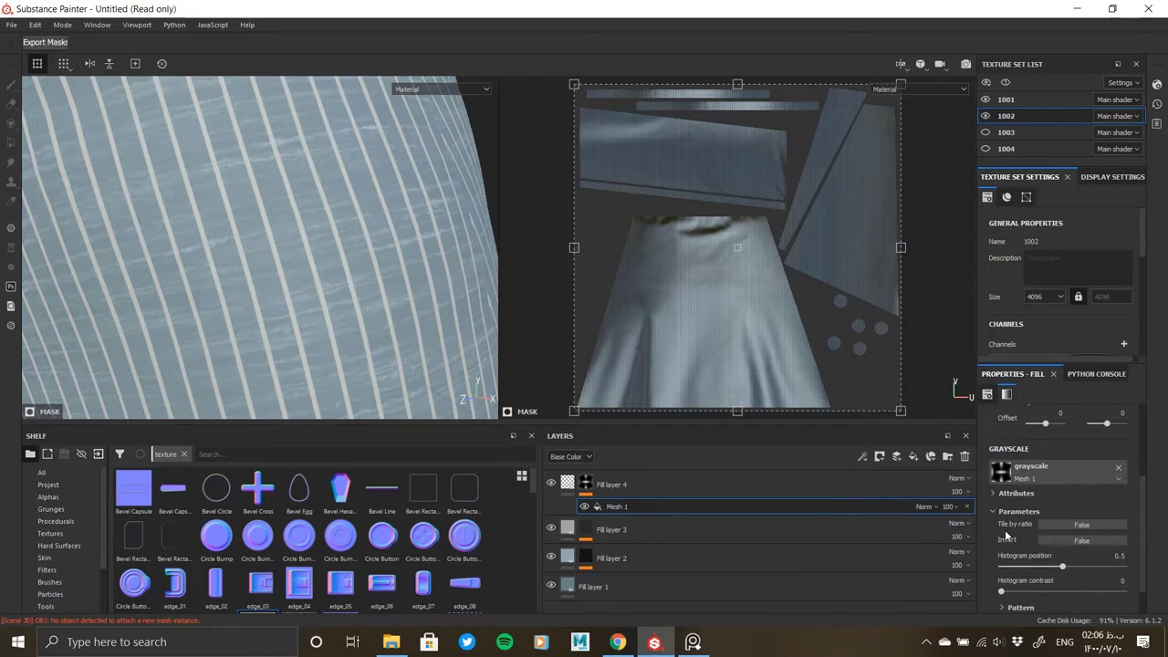
left_click(585, 483, "alt")
Step: Set histogram position 0.86, contrast 0.82 and UV scale 53.02 on the Mesh 1 mask
scroll(1023, 575, "down", 2)
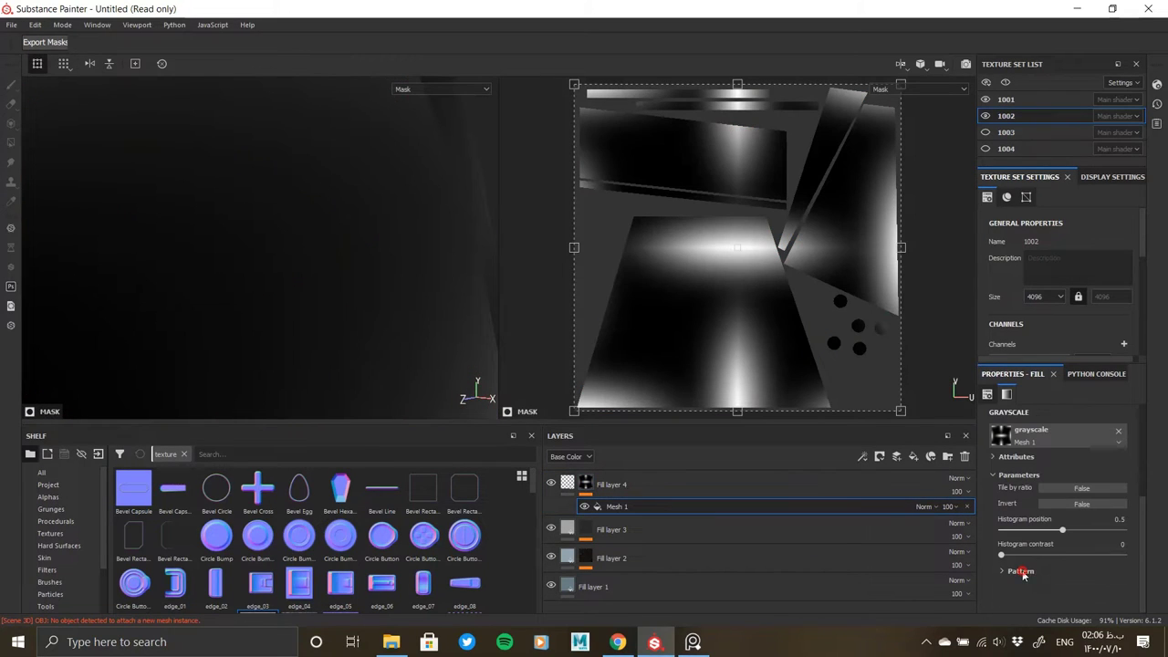
left_click(1022, 574)
left_click_drag(1003, 577, 1164, 577)
left_click_drag(1062, 514, 1099, 514)
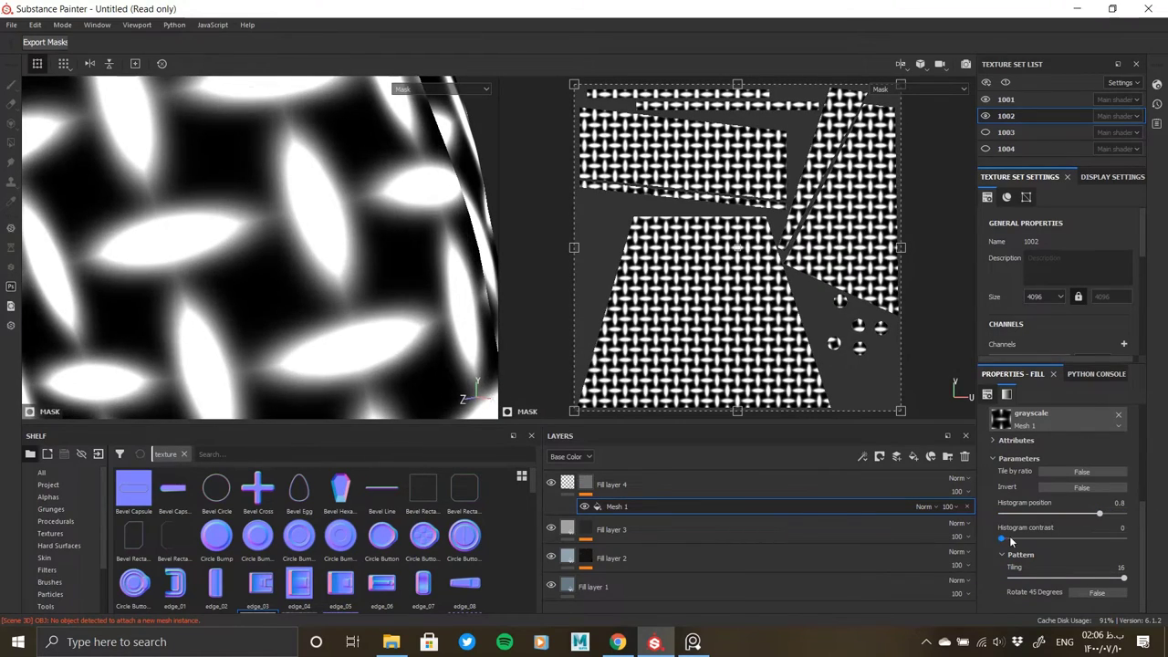
left_click_drag(1001, 538, 1165, 534)
left_click_drag(1099, 511, 1101, 540)
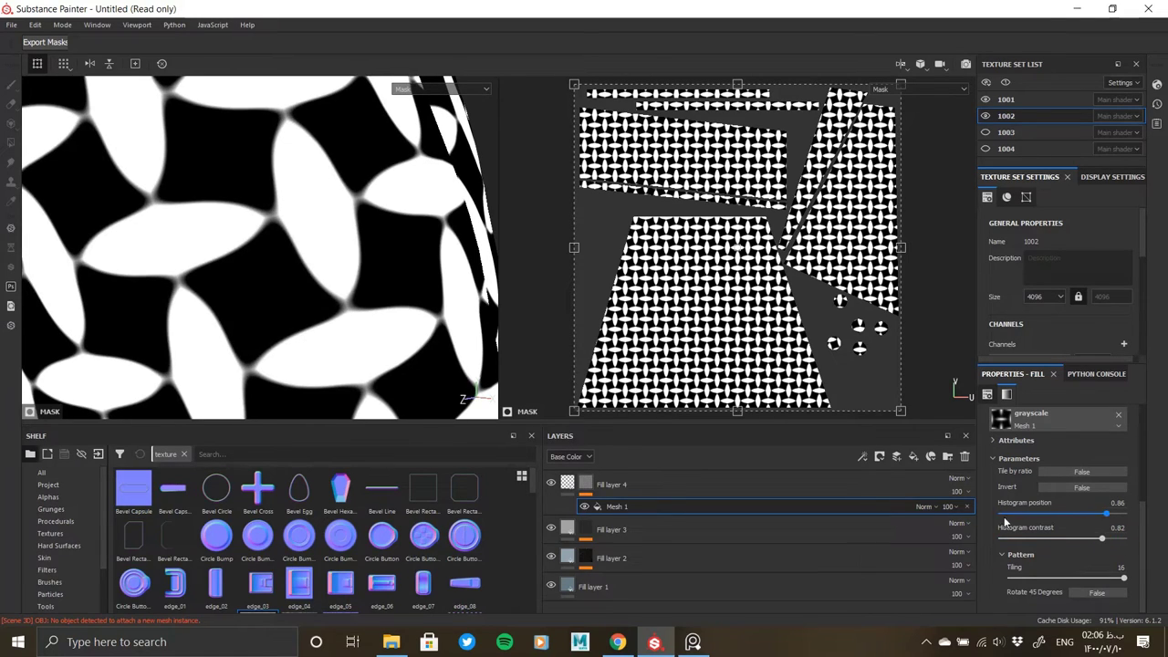
scroll(1004, 521, "up", 2)
scroll(1031, 492, "up", 3)
left_click_drag(1054, 476, 1061, 477)
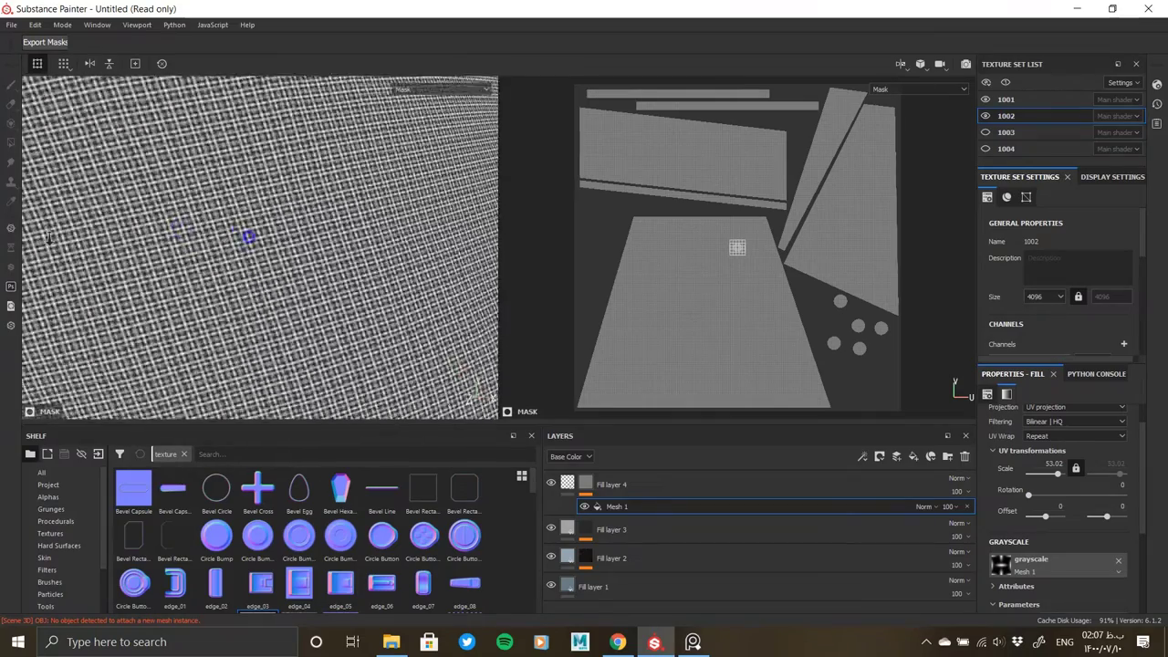
Step: Set the UV Scale of the weave pattern in Fill layer 4's mask to 30.9
left_click(639, 484)
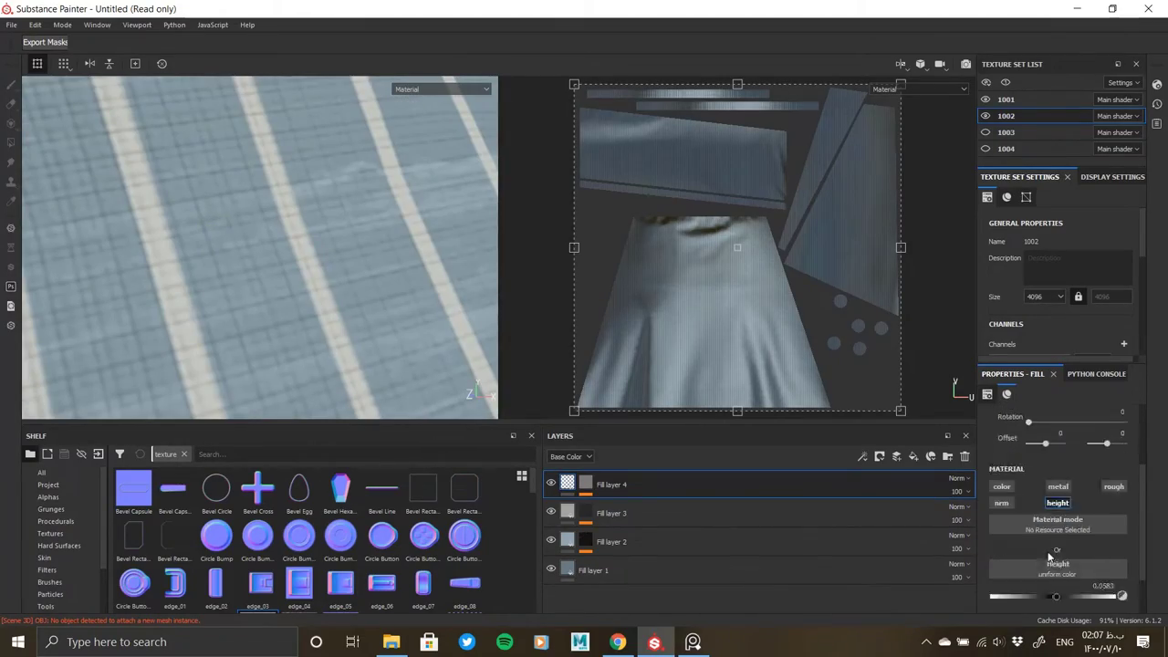
scroll(1058, 511, "down", 3)
scroll(315, 287, "down", 4)
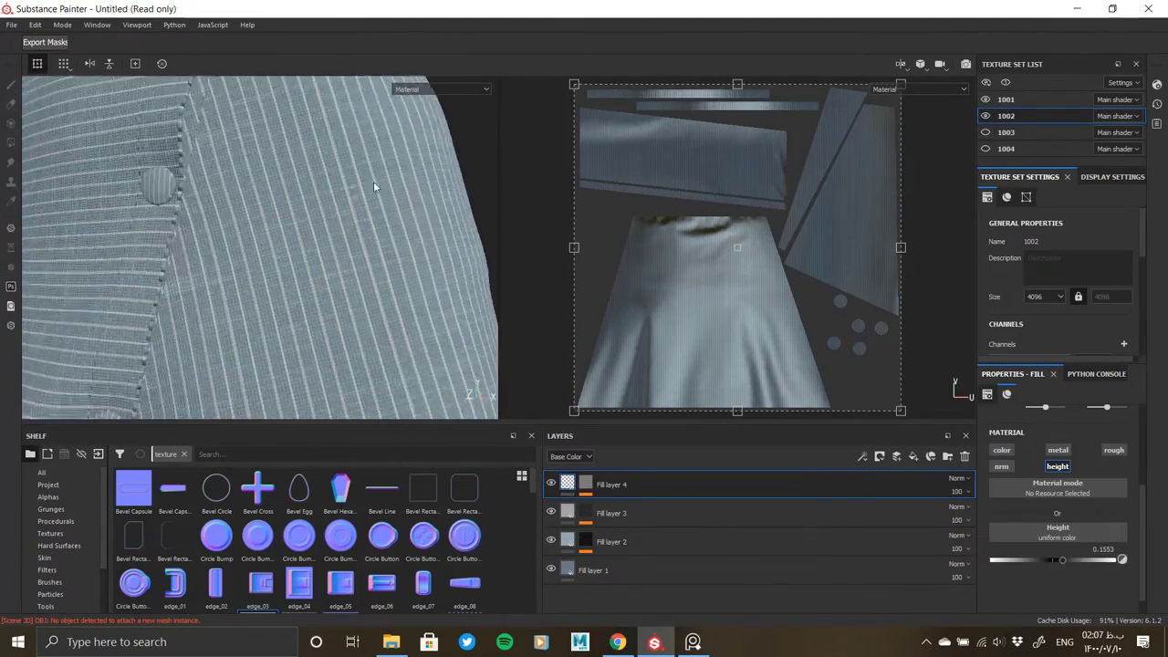
left_click(658, 512)
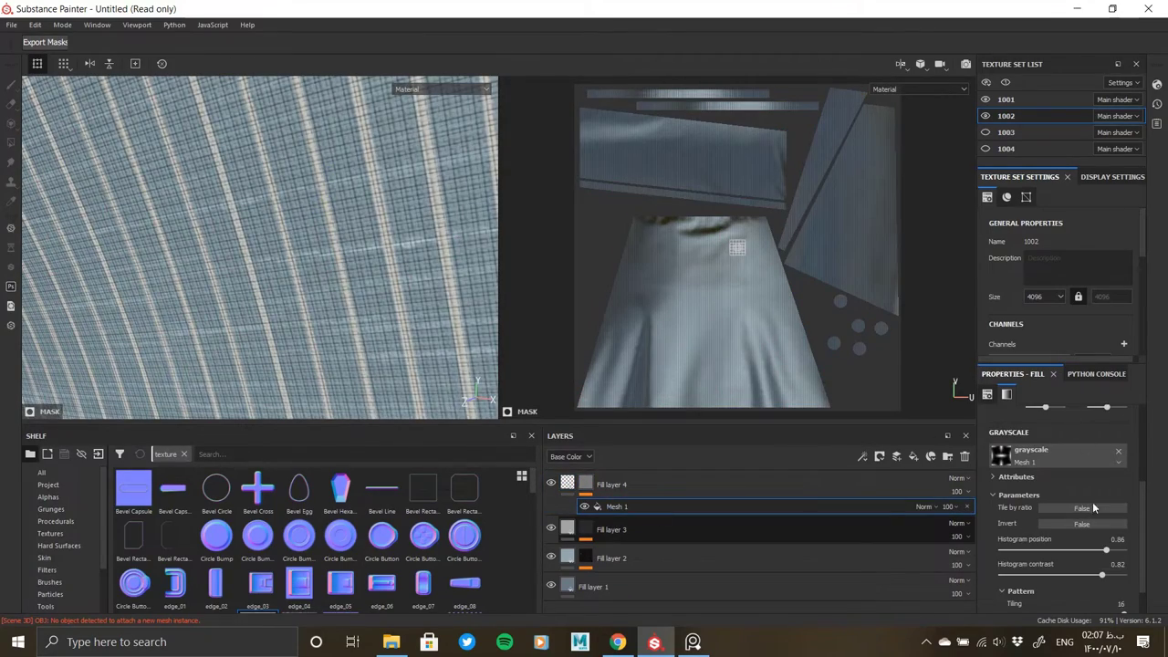
scroll(1083, 550, "up", 2)
left_click_drag(1036, 439, 1056, 439)
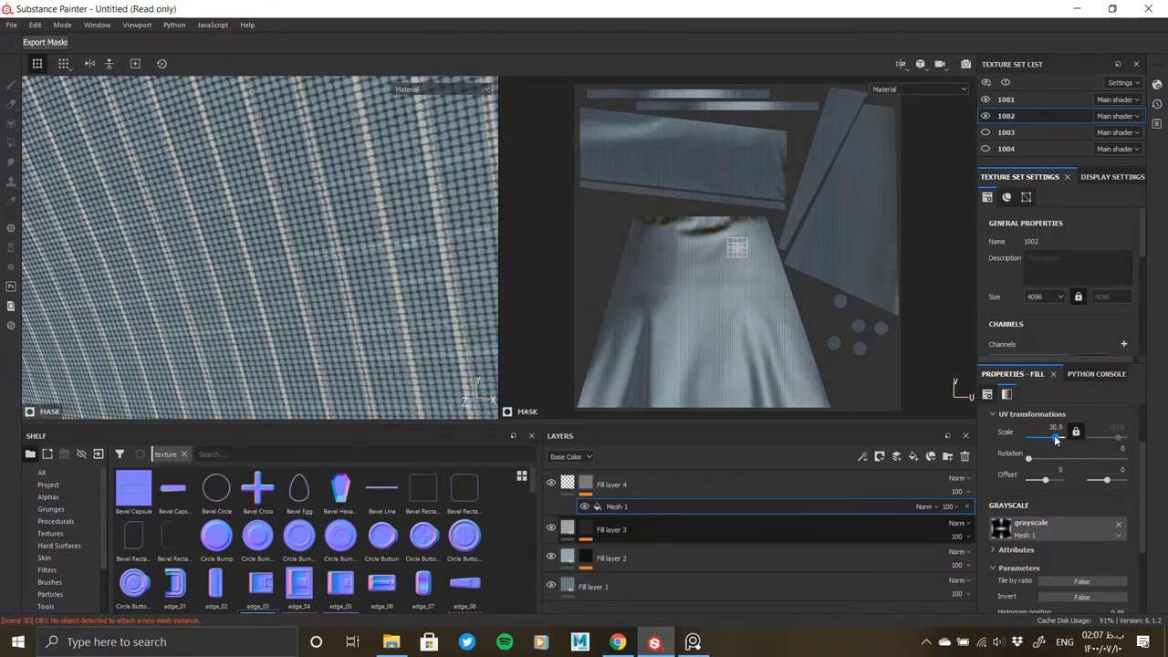
scroll(183, 281, "down", 3)
scroll(240, 320, "down", 3)
left_click_drag(240, 320, 356, 301, "alt")
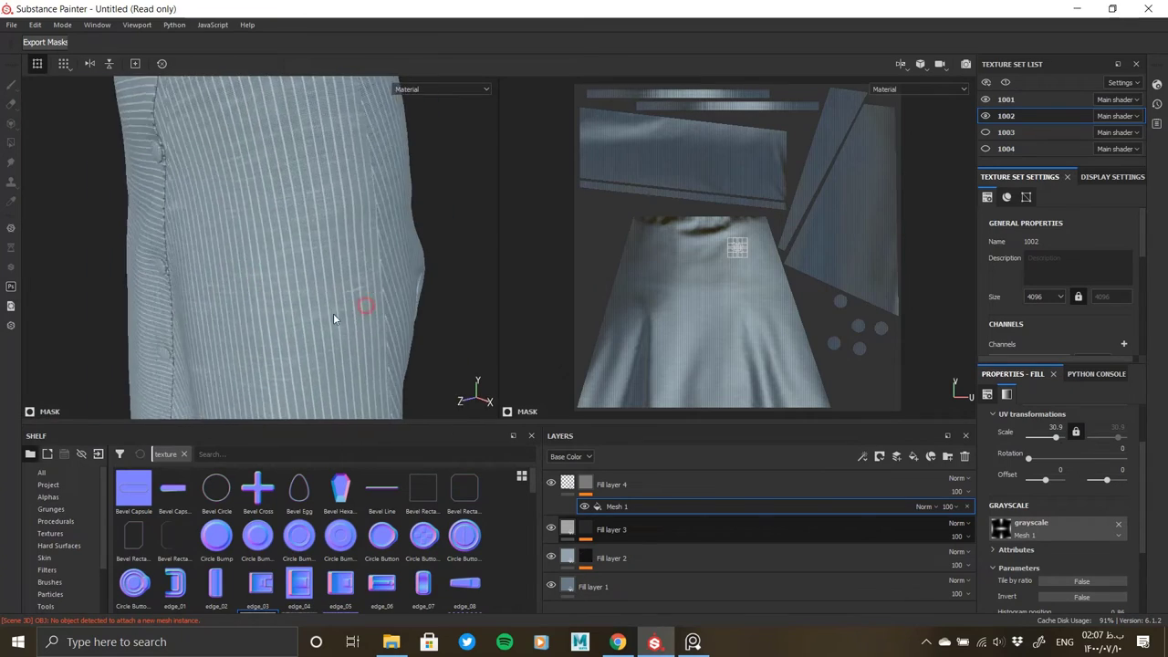
scroll(333, 239, "up", 3)
Step: Lower Fill layer 4's weave height to 0.0583
left_click(629, 484)
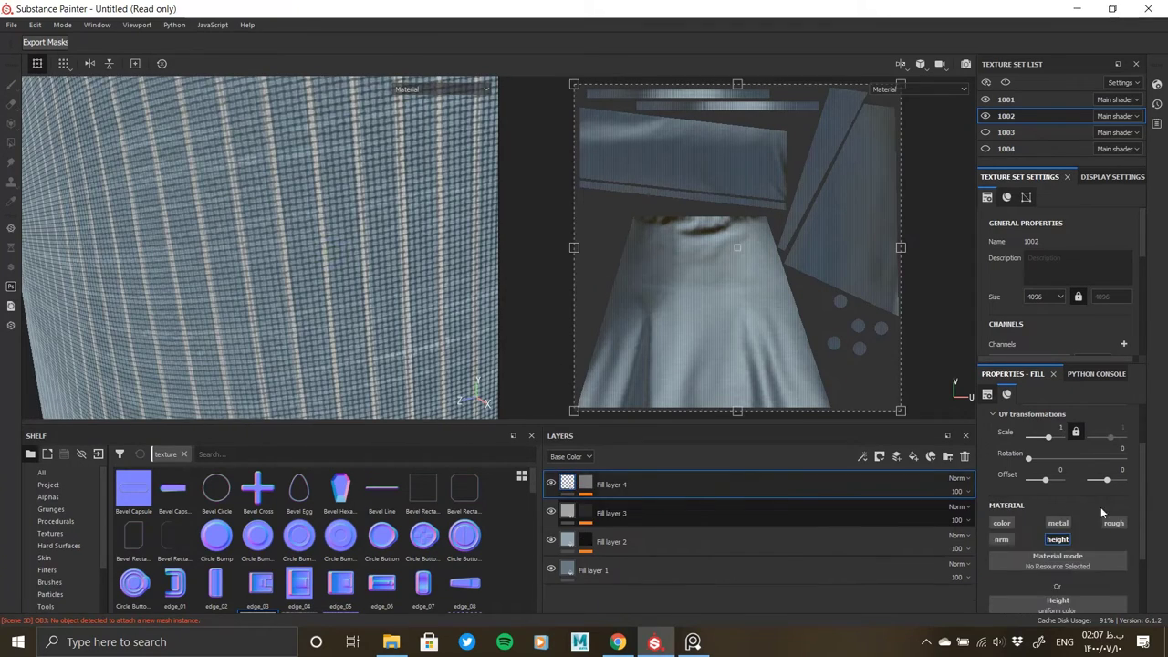
scroll(1101, 506, "down", 2)
left_click_drag(1058, 563, 1052, 567)
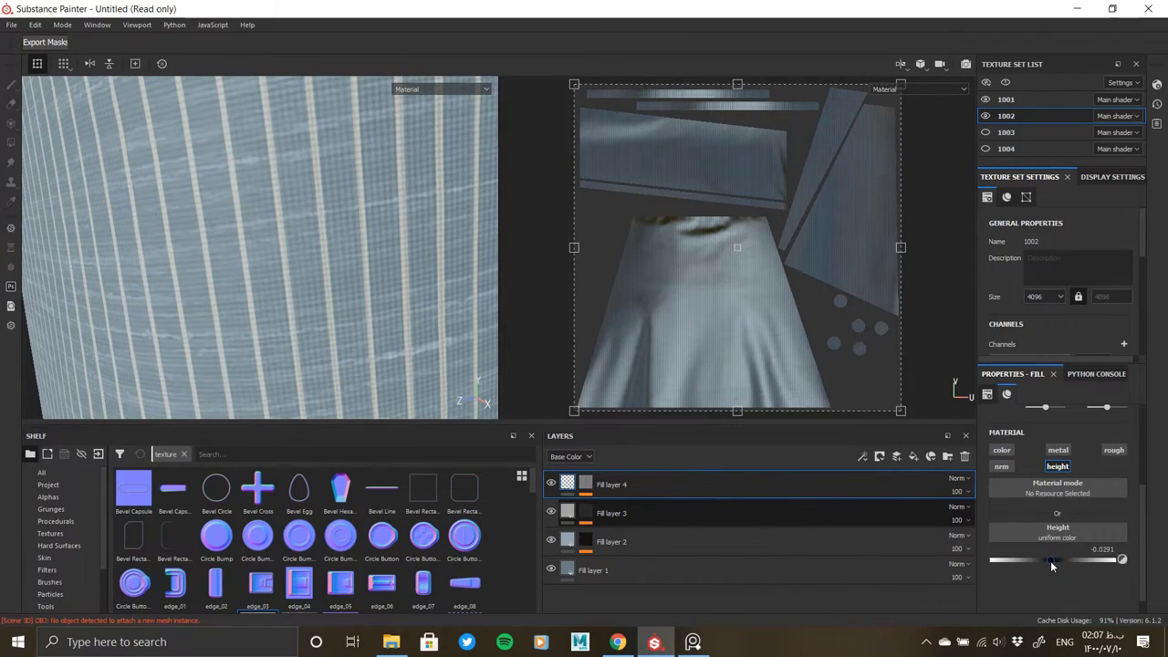
scroll(345, 315, "up", 3)
scroll(346, 314, "up", 2)
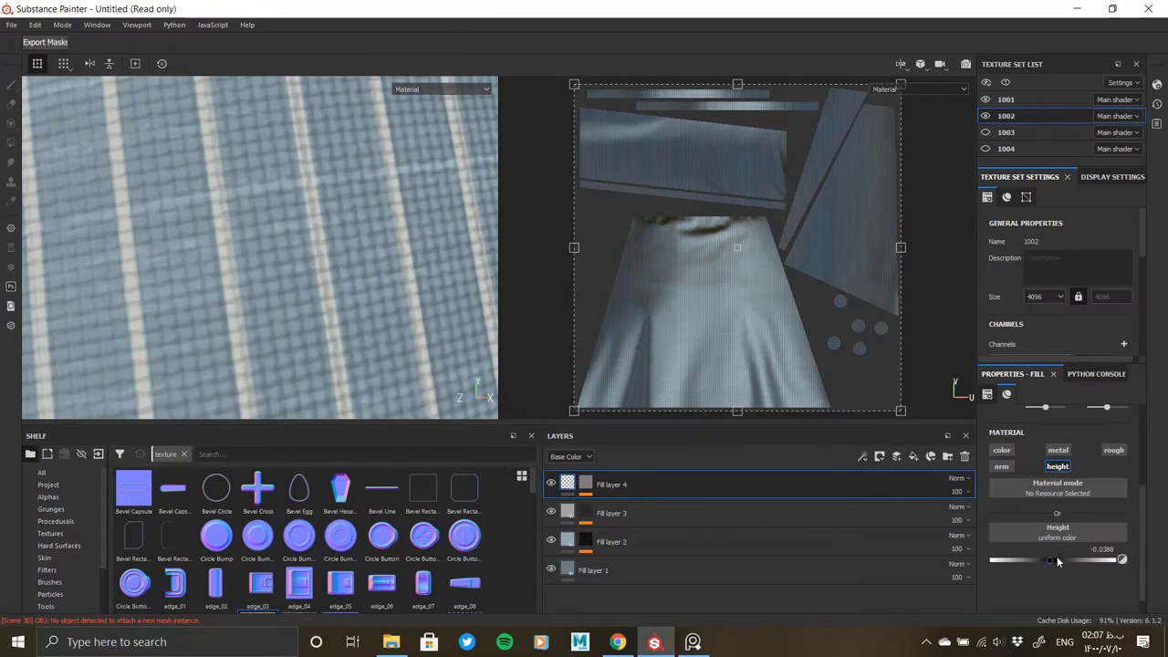
left_click_drag(1056, 558, 1055, 559)
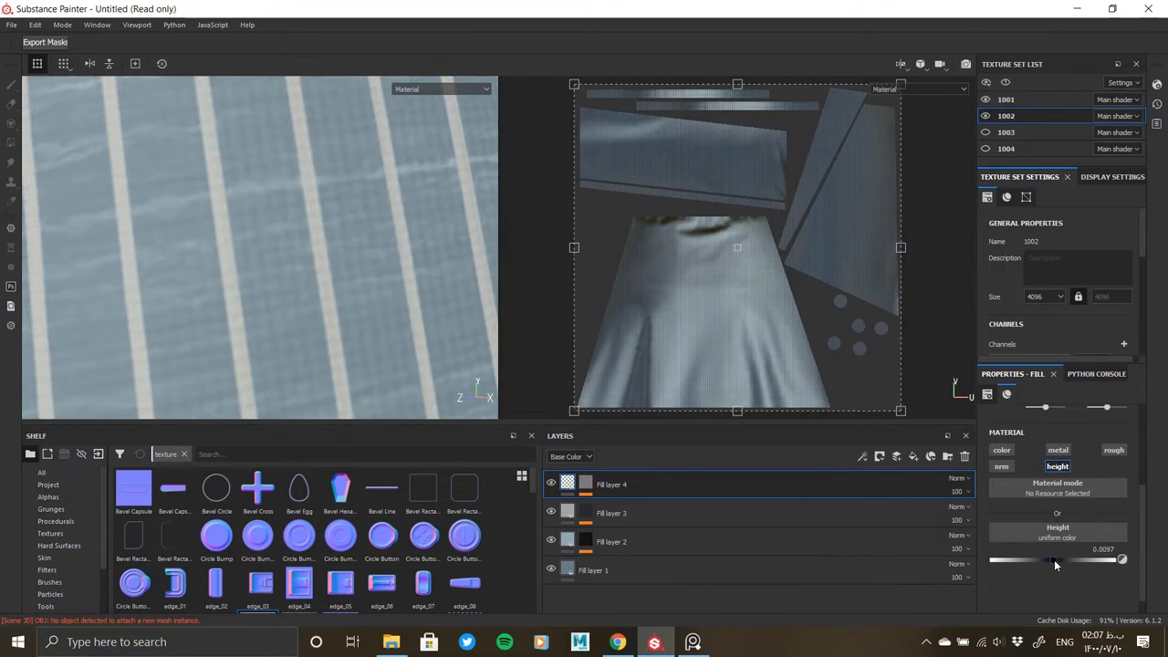
Step: Enable colour on Fill layer 4 and try a dark blue-grey base colour
left_click(1000, 450)
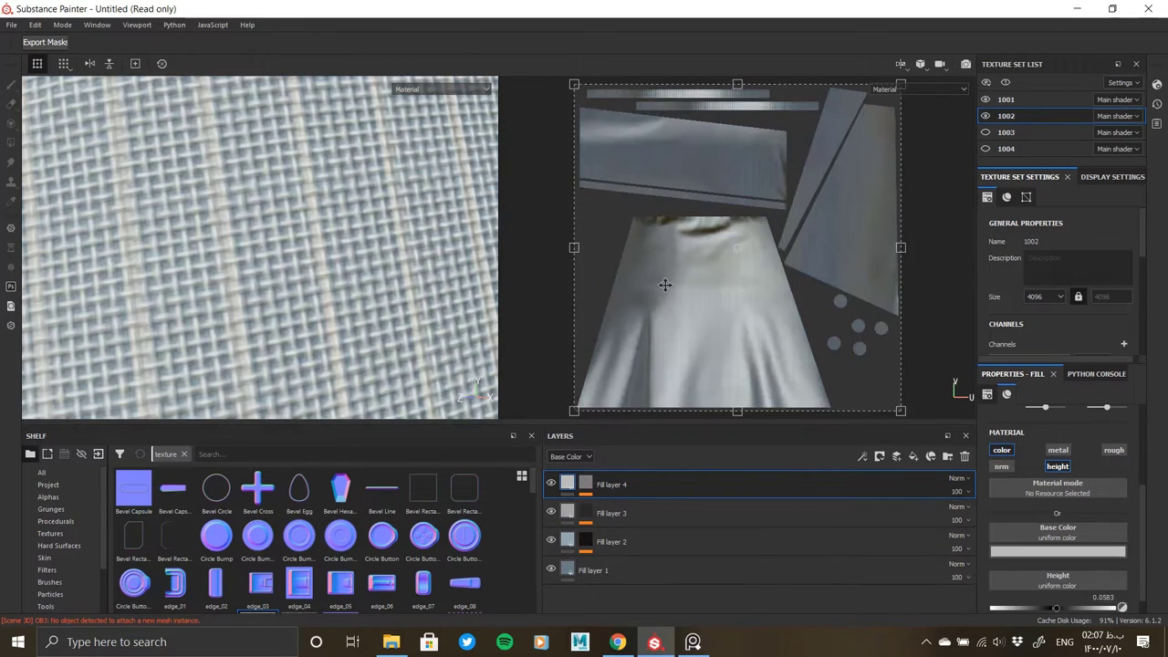
scroll(386, 318, "up", 3)
left_click(1057, 551)
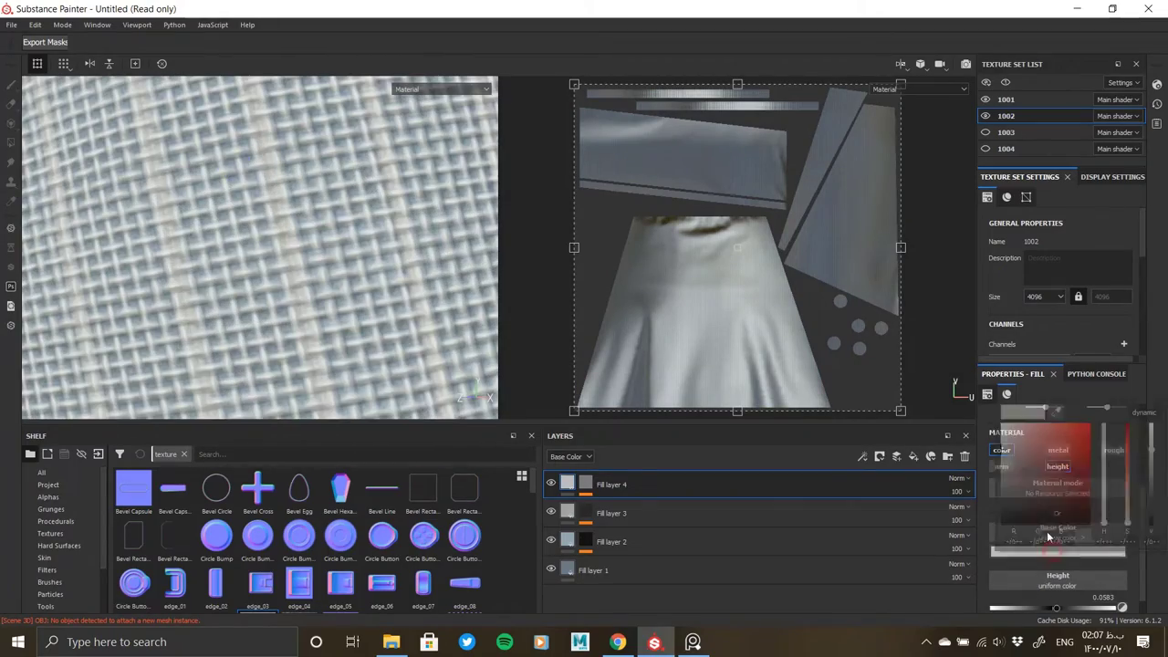
left_click(1056, 411)
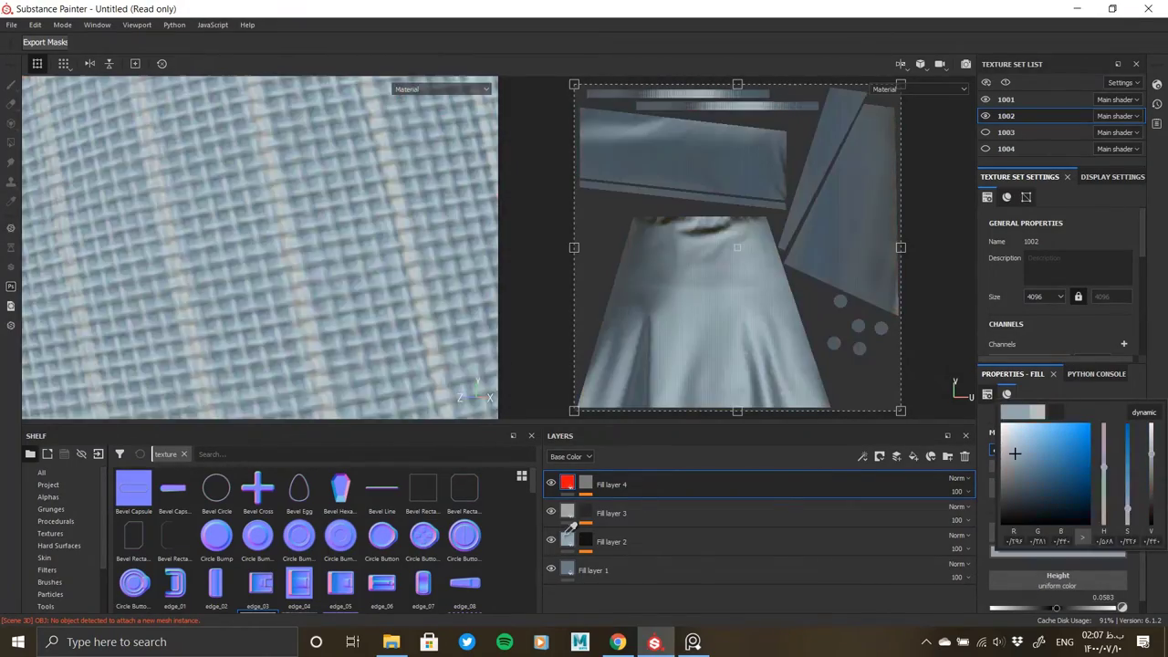
left_click(407, 288)
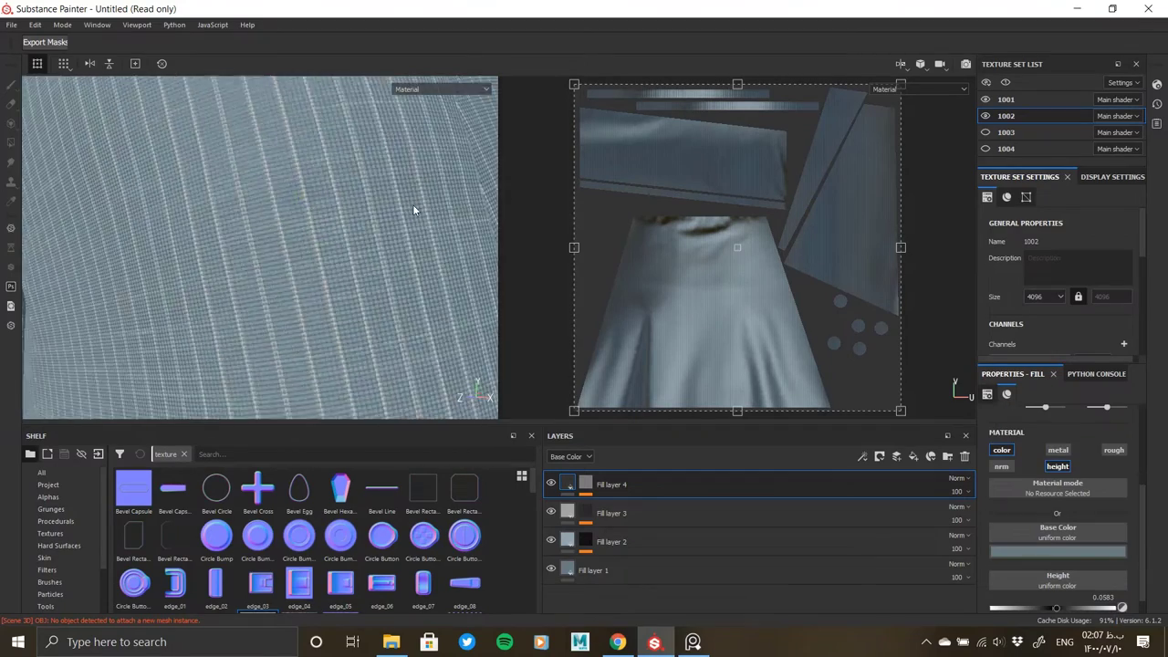
Step: Set Fill layer 4's colour opacity to 0 and disable its colour channel, leaving only height
scroll(274, 222, "down", 3)
scroll(325, 256, "up", 3)
scroll(310, 212, "up", 2)
scroll(312, 215, "down", 3)
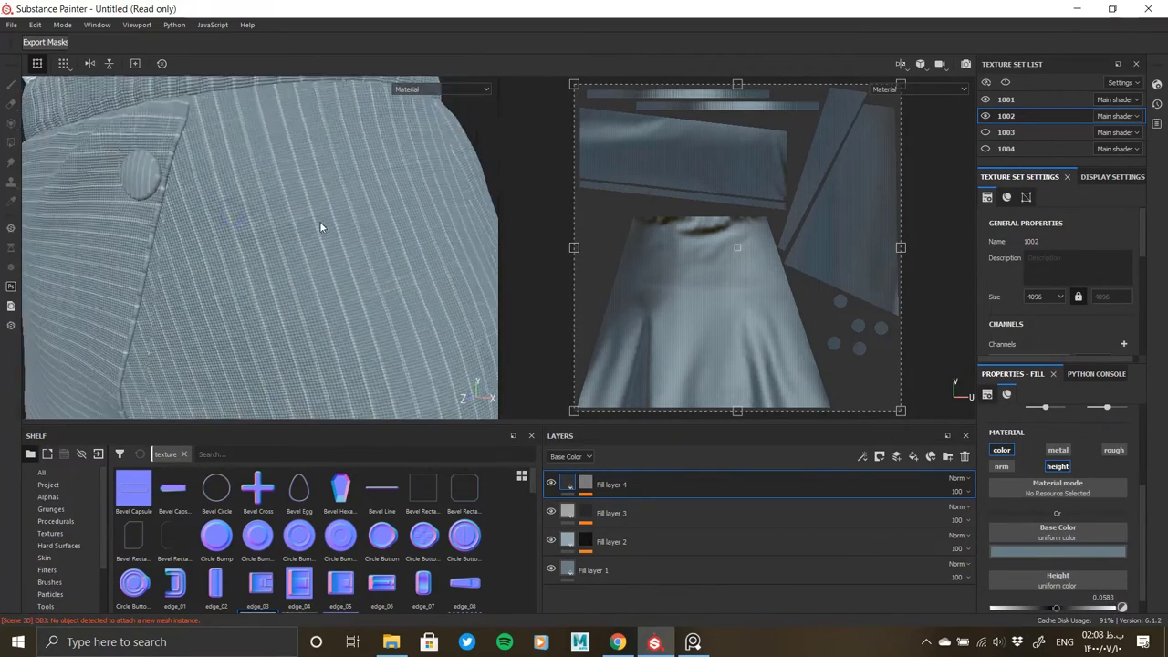
left_click_drag(956, 490, 891, 517)
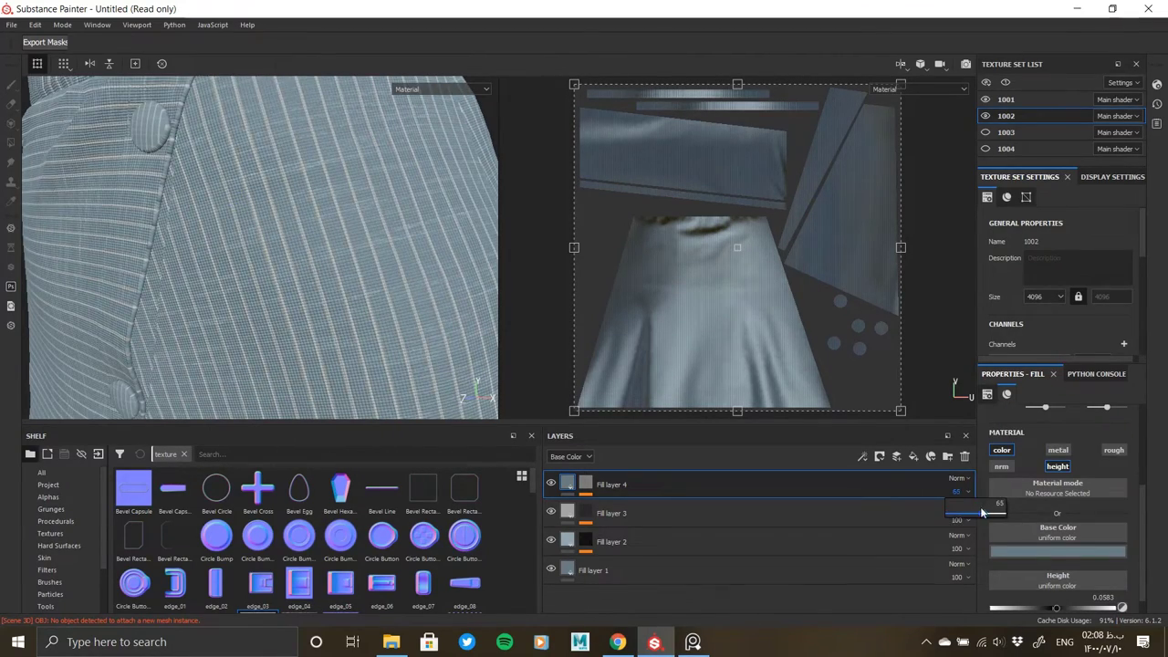
left_click(1015, 453)
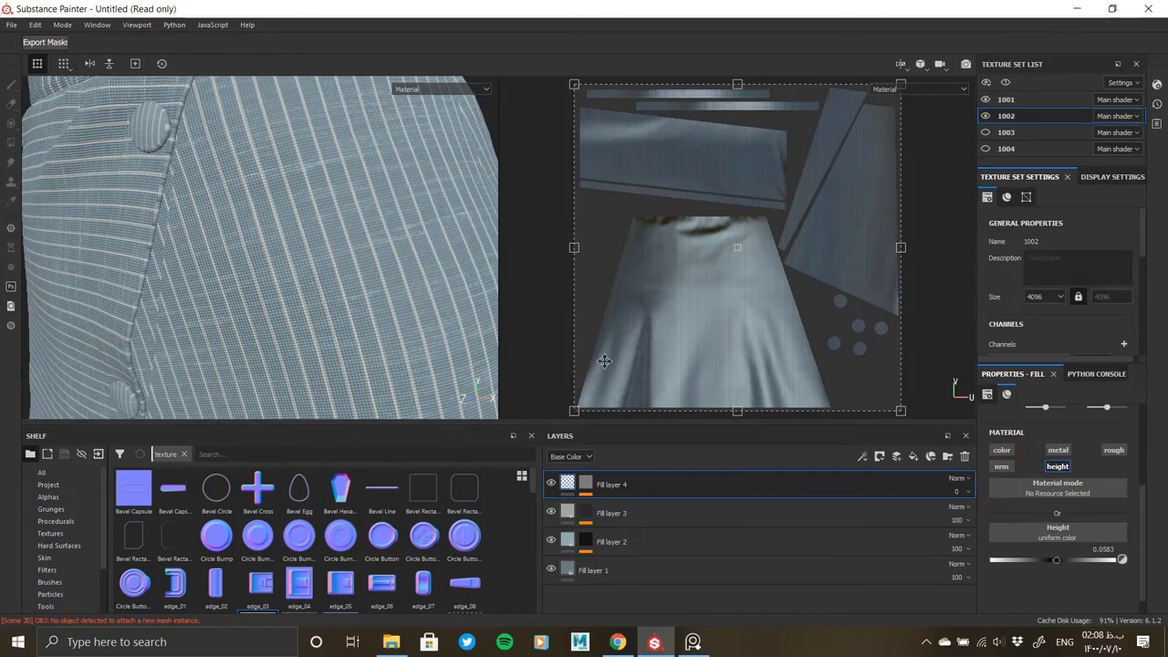
scroll(255, 188, "up", 3)
scroll(313, 282, "up", 3)
scroll(187, 239, "down", 2)
scroll(188, 238, "down", 3)
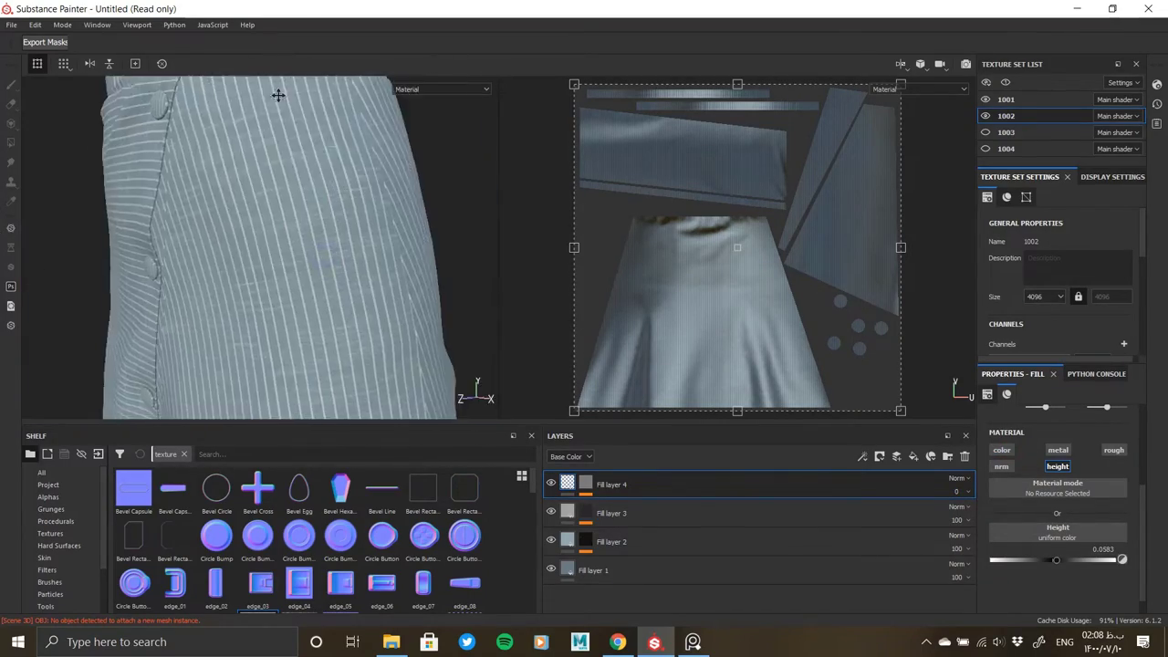
scroll(271, 191, "up", 3)
scroll(226, 210, "down", 2)
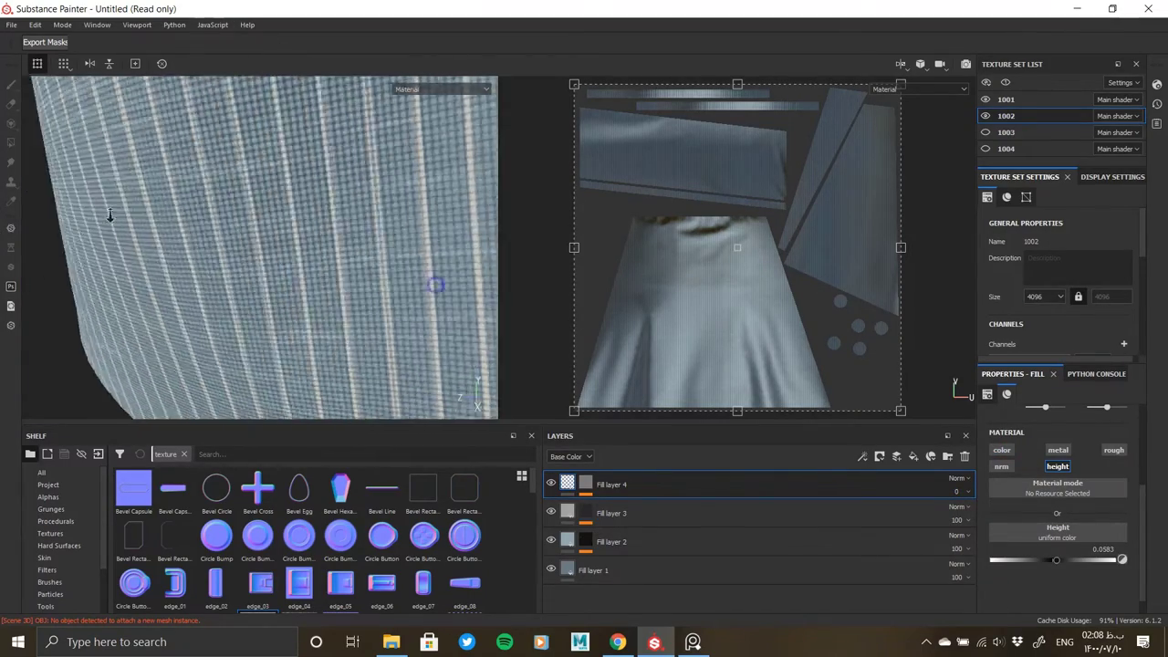
scroll(310, 240, "down", 3)
scroll(346, 302, "down", 2)
scroll(266, 183, "up", 2)
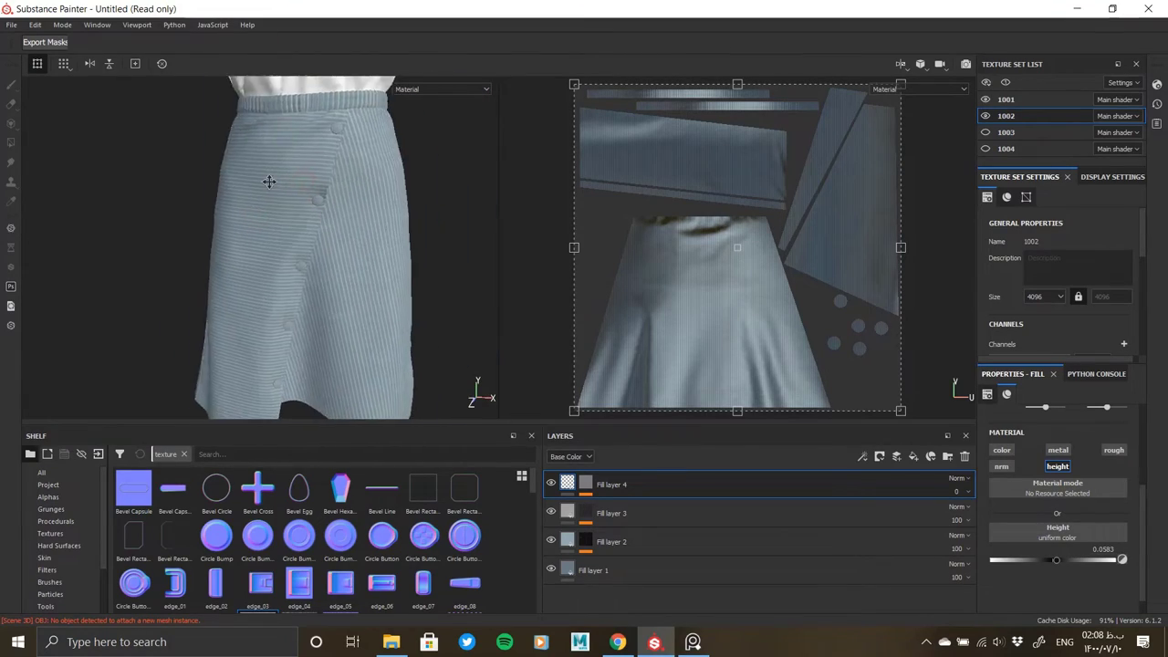
scroll(282, 221, "up", 2)
scroll(261, 195, "down", 2)
scroll(393, 313, "up", 3)
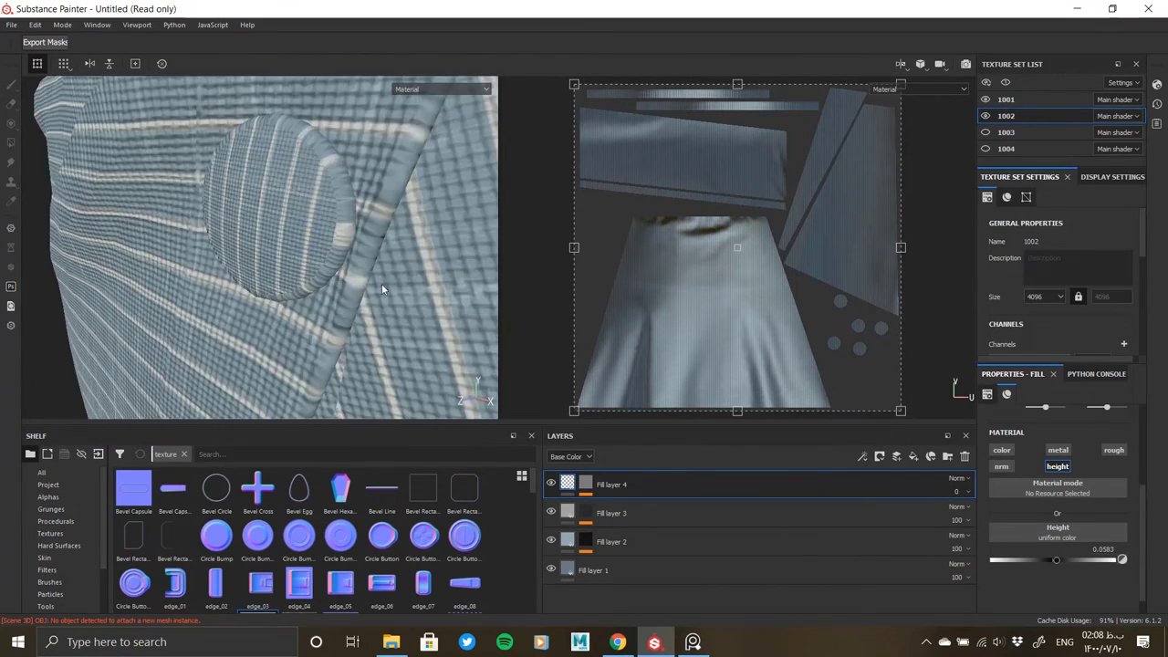
scroll(393, 313, "down", 3)
scroll(397, 328, "up", 2)
scroll(398, 340, "up", 2)
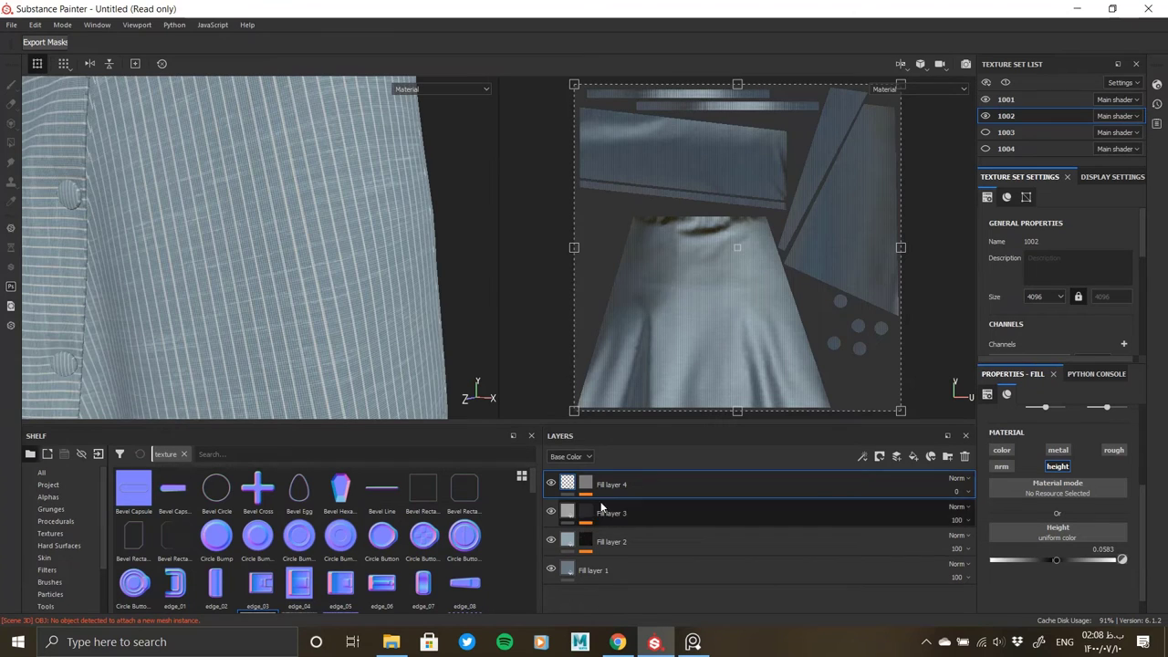
left_click_drag(388, 304, 747, 550, "alt")
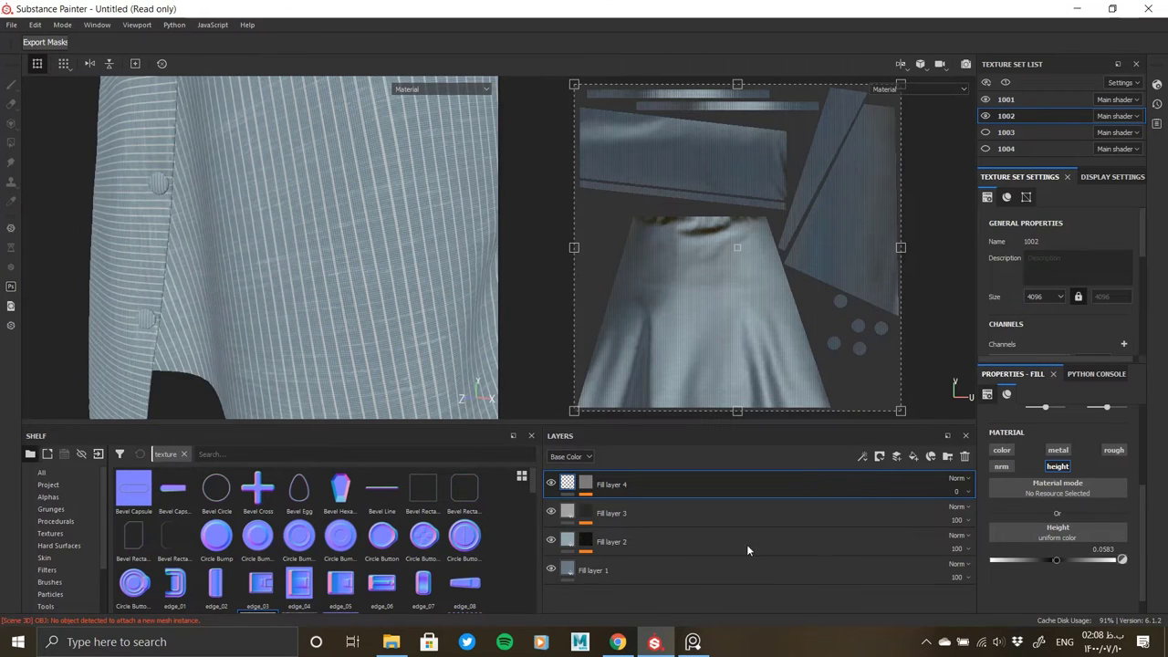
Step: Create Folder 1 and move Fill layers 1–4 into it
left_click(946, 460)
left_click(620, 513)
left_click(593, 594, "shift")
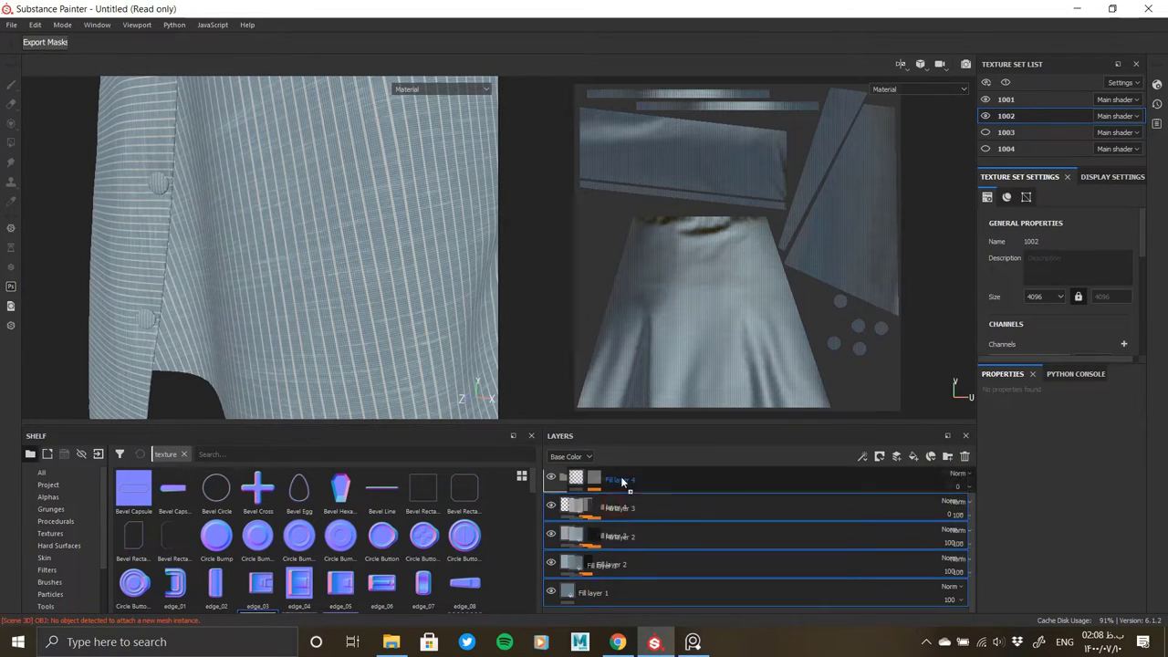
left_click_drag(620, 482, 623, 483)
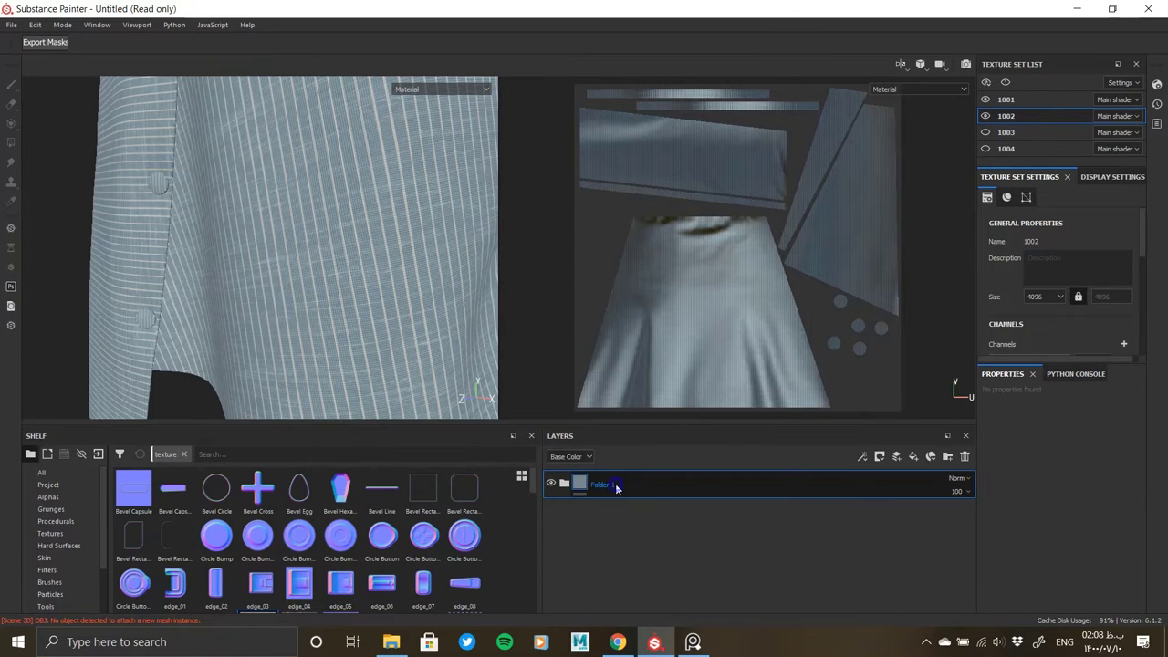
Step: Give Folder 1 a black mask and polygon-fill the left skirt panel white
right_click(600, 486)
right_click(590, 481)
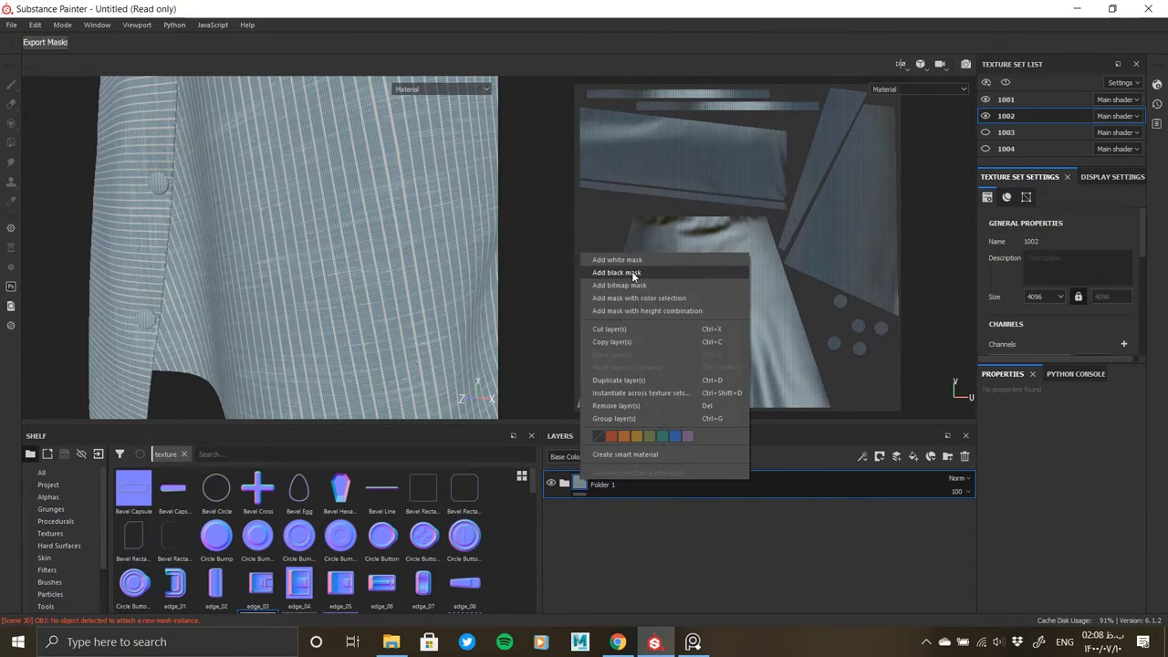
left_click(631, 271)
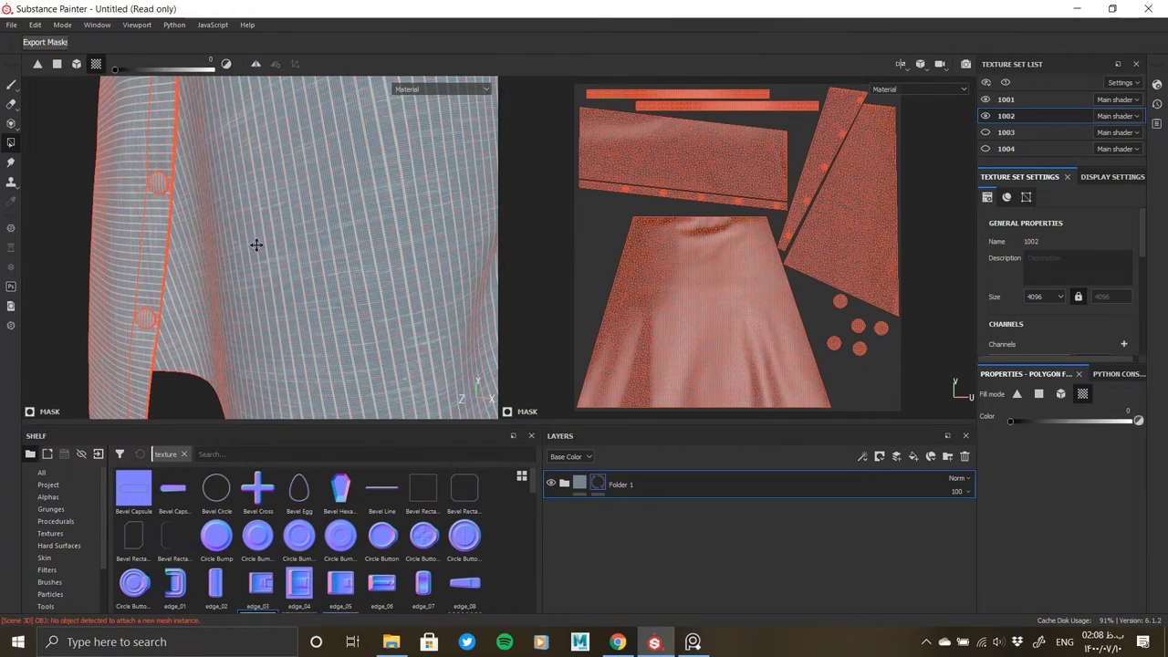
left_click_drag(256, 245, 243, 227, "alt")
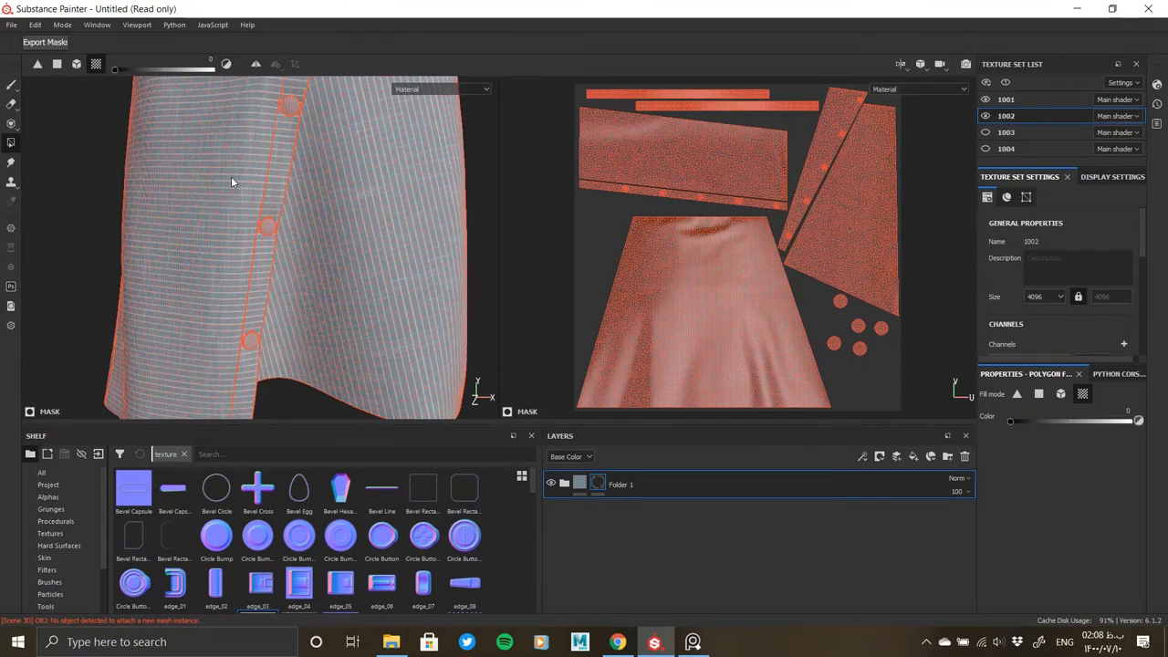
left_click(231, 182)
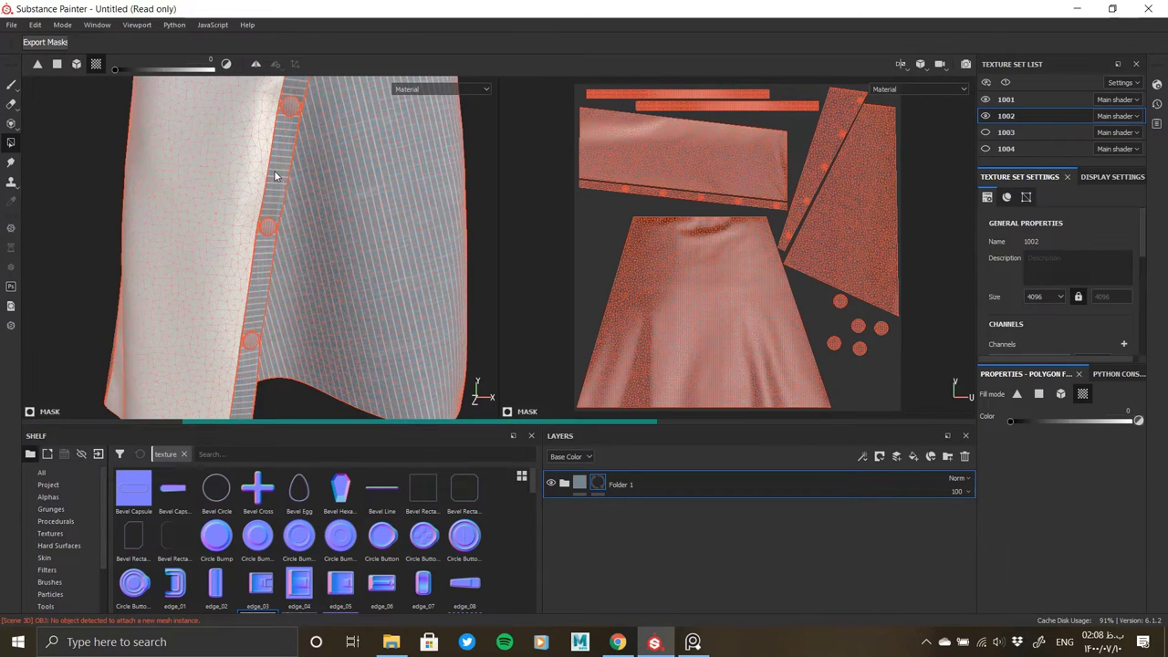
mouse_move(273, 177)
left_mouse_down("alt")
mouse_move(289, 308)
mouse_move(266, 305)
mouse_move(315, 279)
mouse_move(201, 286)
mouse_move(361, 246)
left_mouse_up("alt")
Step: Duplicate Folder 1 and add a Levels effect to the copy's mask
right_click(763, 493)
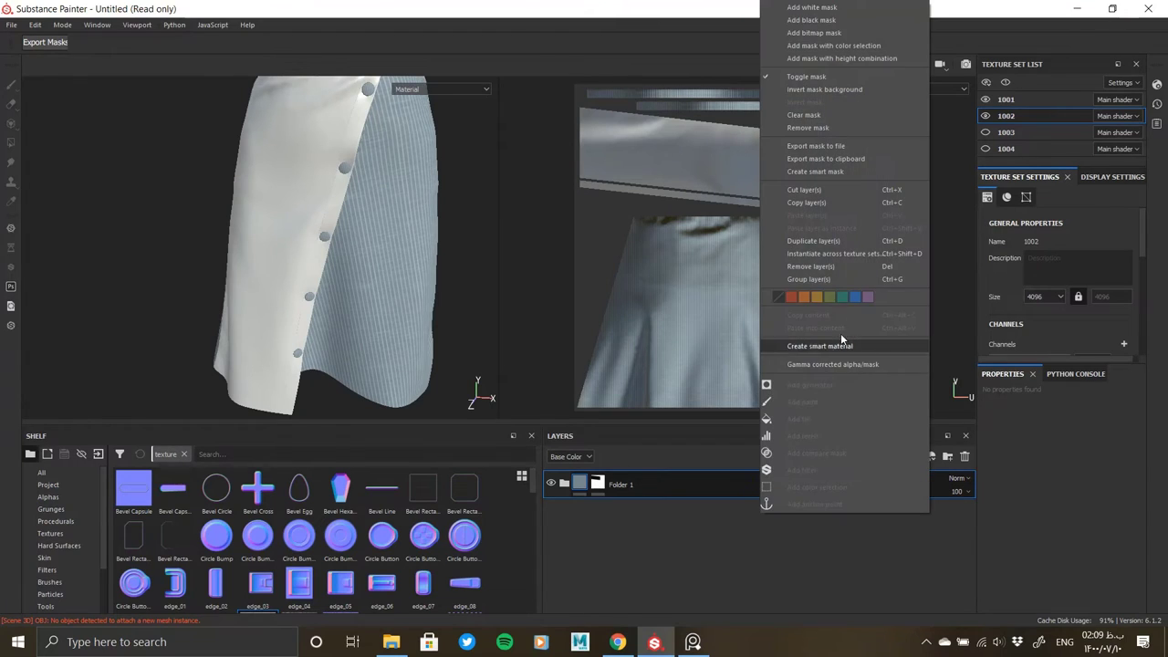
left_click(824, 241)
right_click(605, 483)
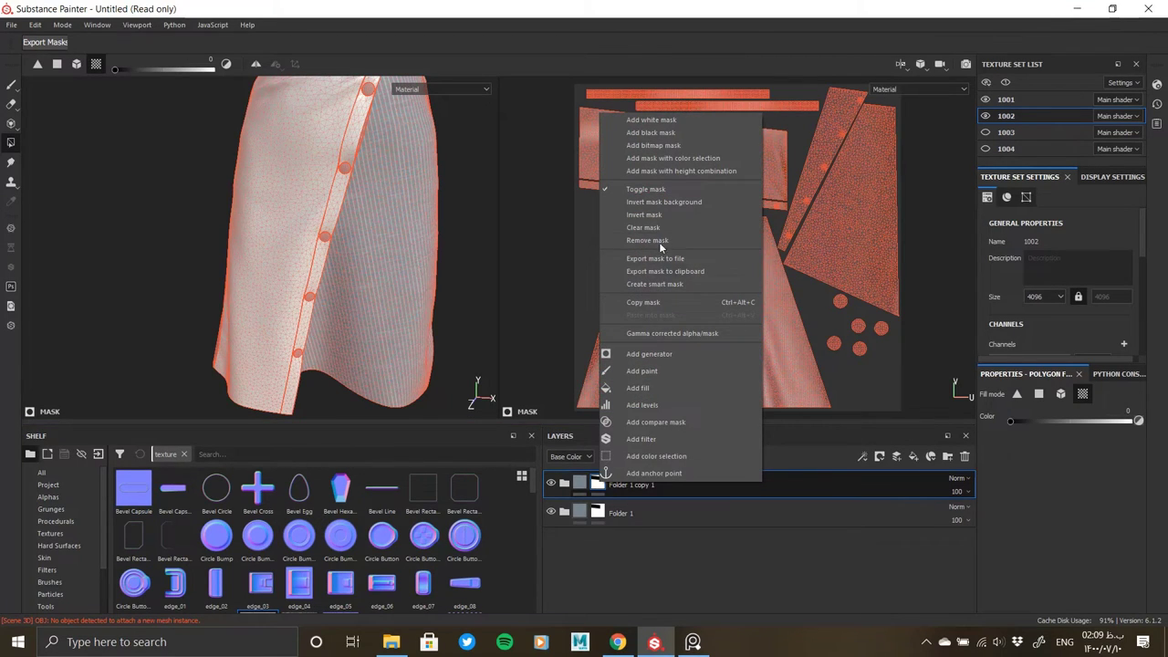
left_click(641, 404)
left_click(566, 488)
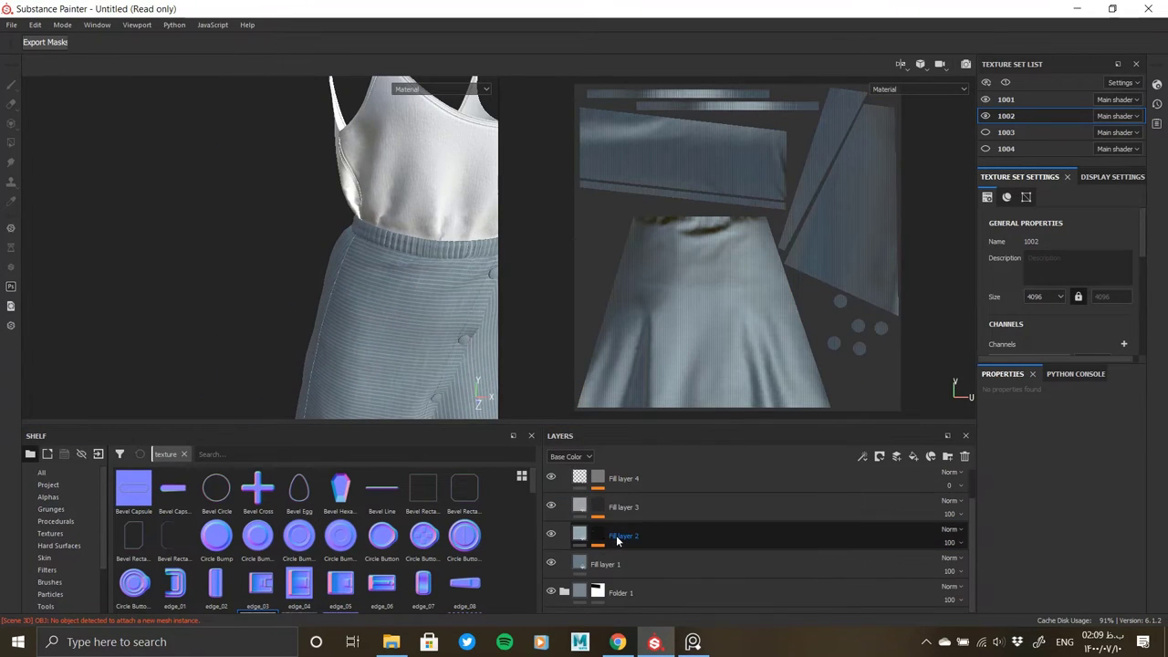
Step: Inspect the fill settings of Fill layer 3's Stripes mask
left_click(599, 509)
scroll(359, 227, "up", 5)
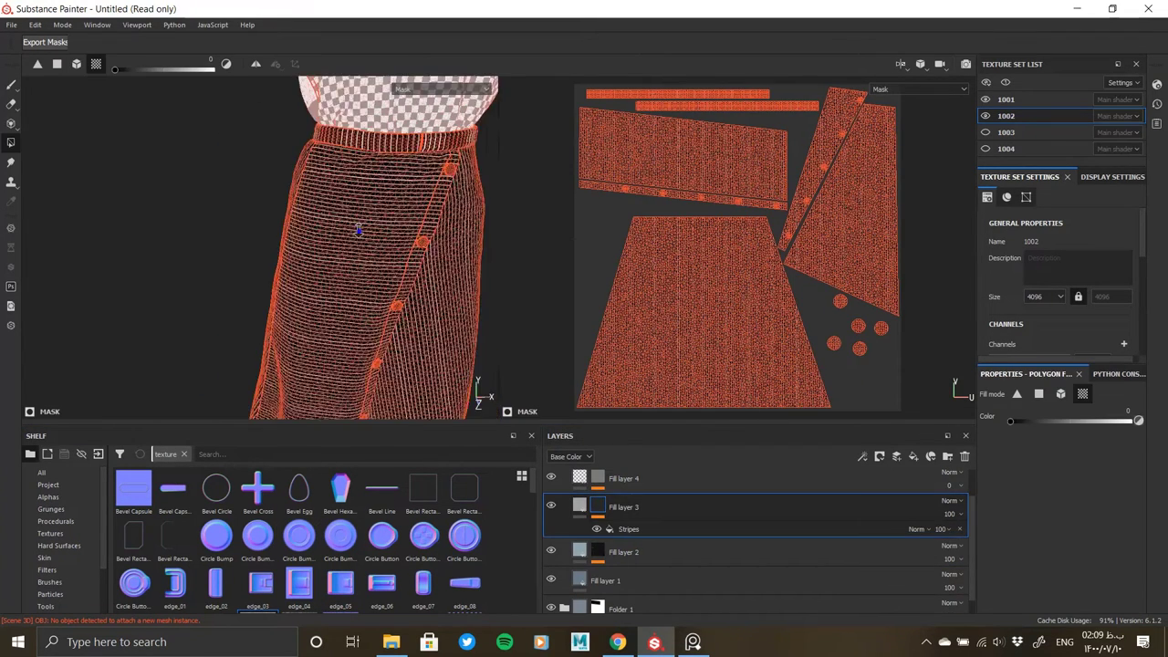
left_click(657, 529)
scroll(1099, 524, "down", 2)
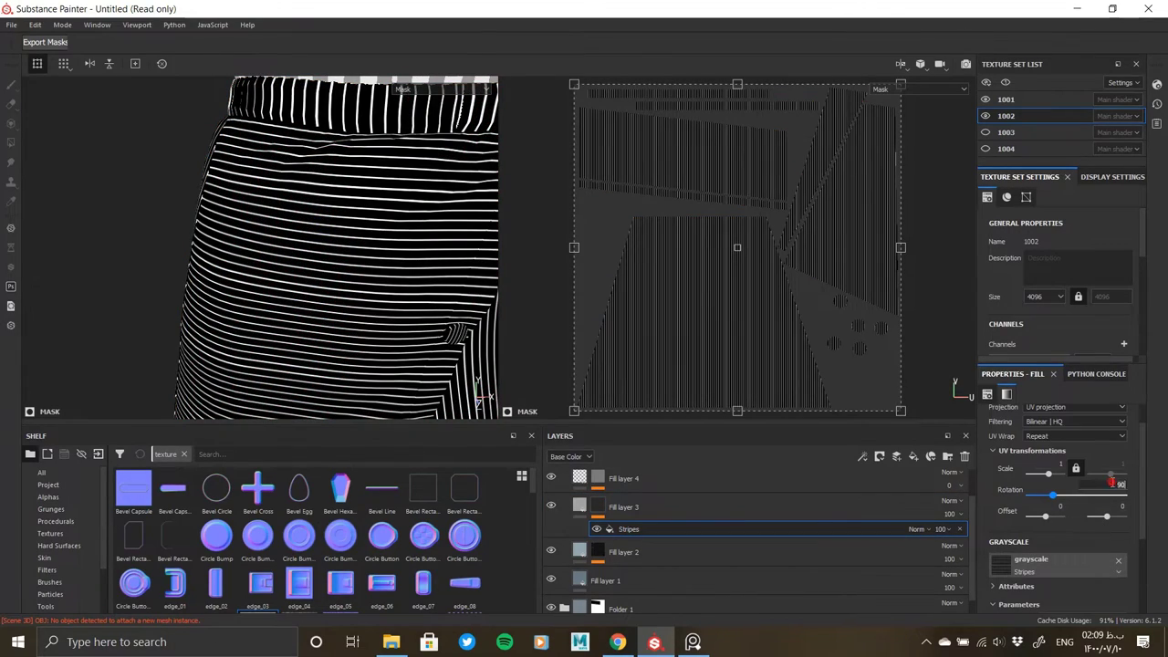
Step: Check Fill layer 2's Directional Noise 1 and 4 mask effects, then group the fill layers and save
left_click(598, 552)
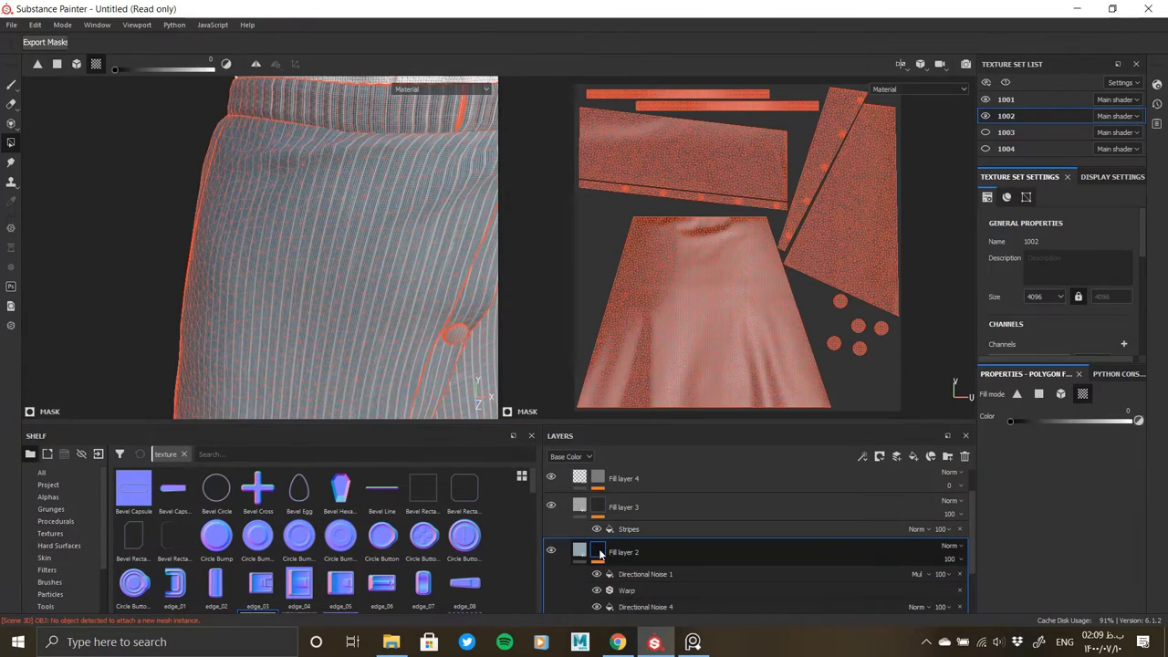
left_click(617, 550)
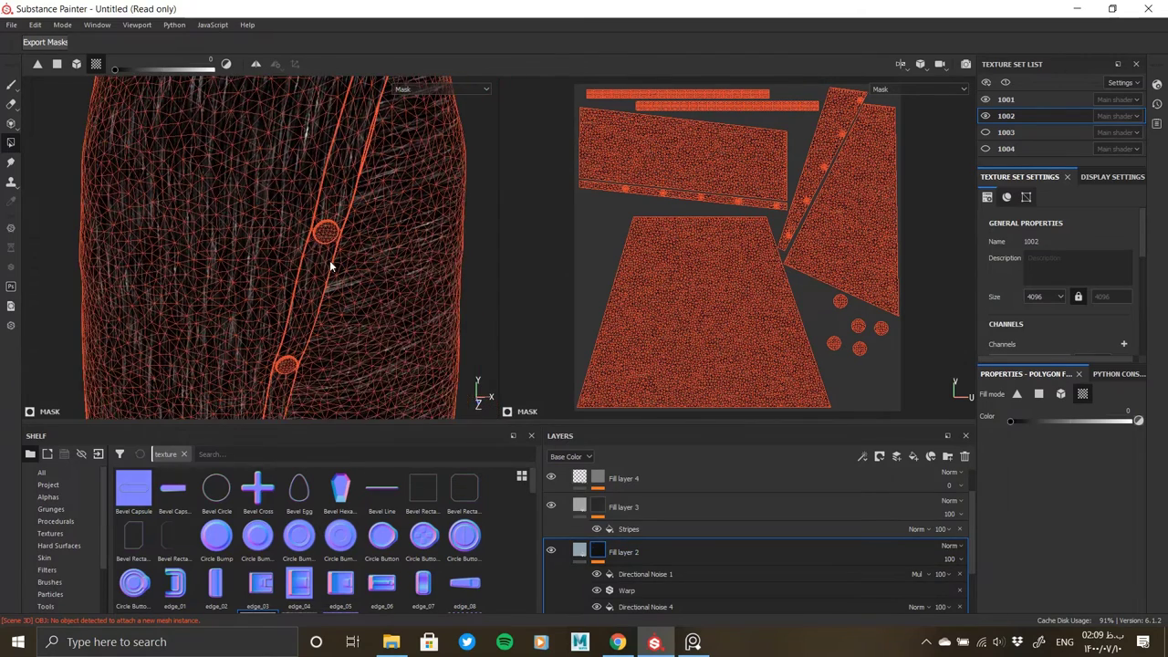
scroll(639, 561, "down", 1)
left_click(645, 539)
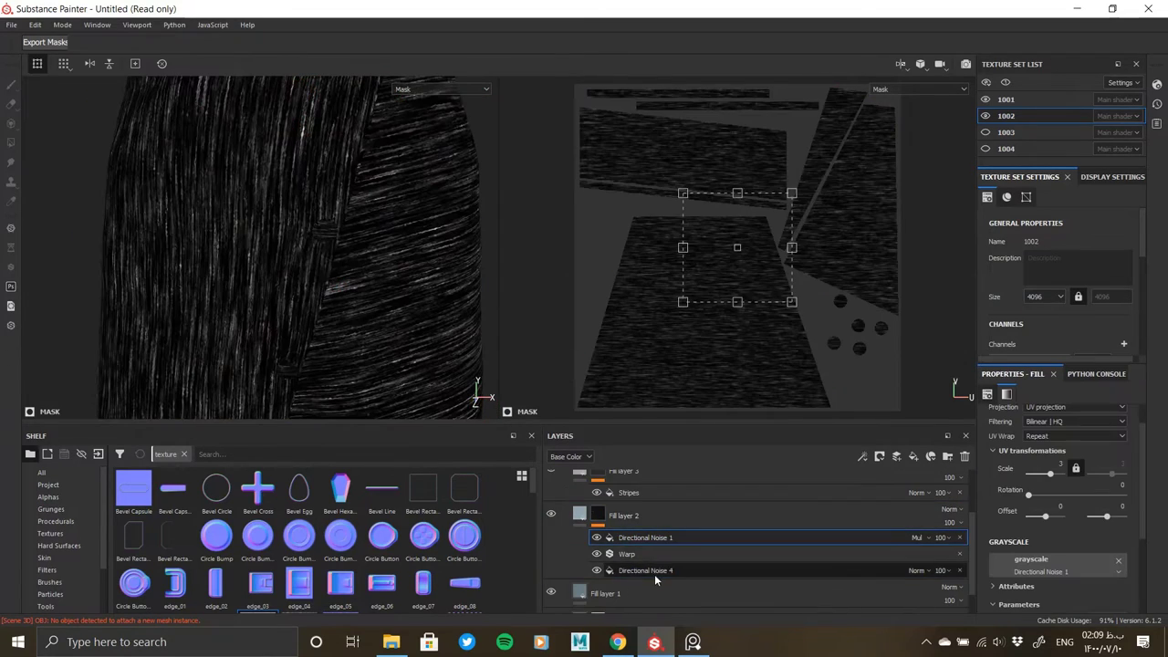
left_click(654, 571)
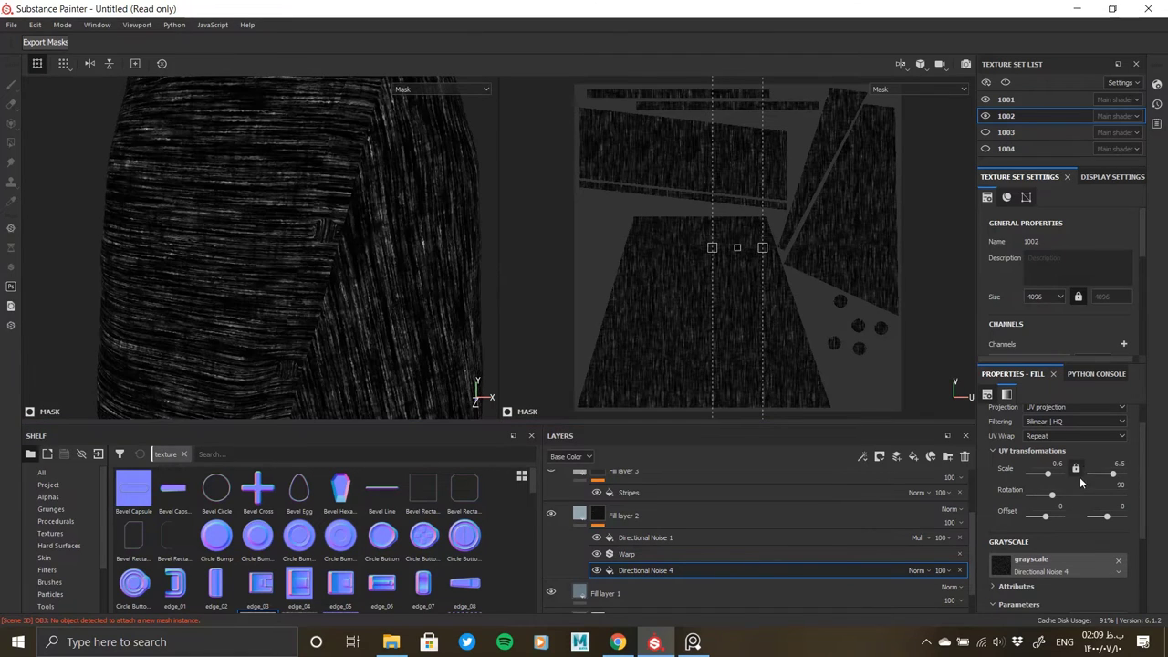
left_click(645, 538)
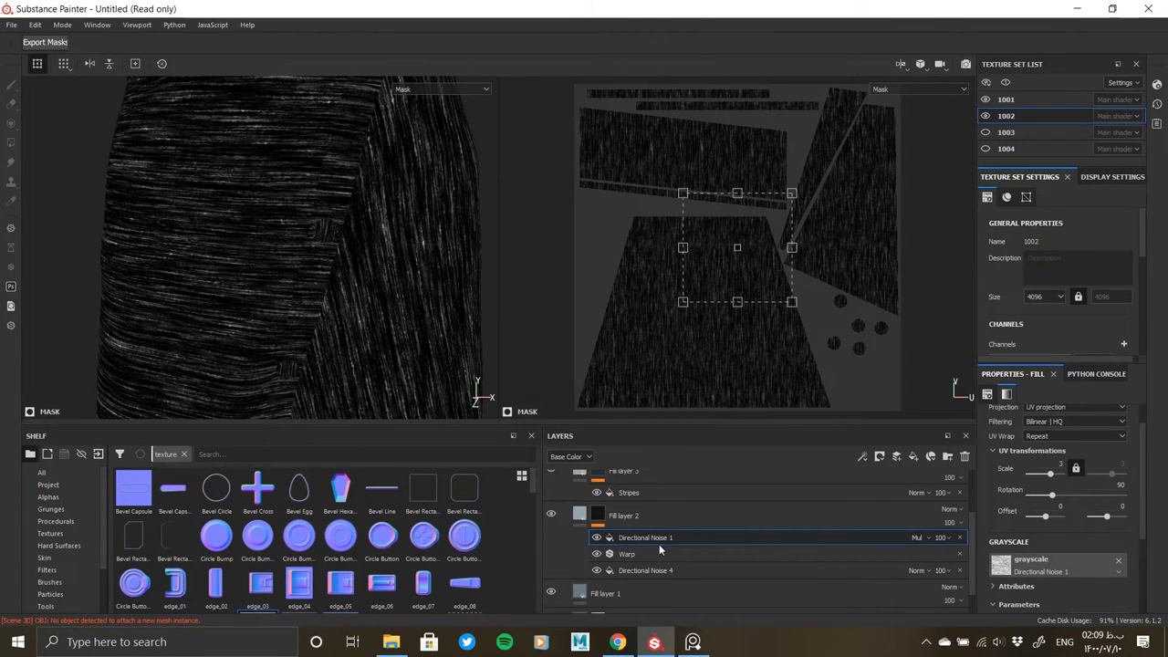
left_click(579, 515)
mouse_move(390, 328)
left_mouse_down("alt")
mouse_move(220, 262)
mouse_move(355, 258)
mouse_move(404, 180)
mouse_move(386, 322)
mouse_move(277, 282)
mouse_move(322, 241)
mouse_move(313, 237)
mouse_move(357, 318)
mouse_move(372, 302)
mouse_move(232, 235)
mouse_move(222, 286)
mouse_move(428, 310)
left_mouse_up("alt")
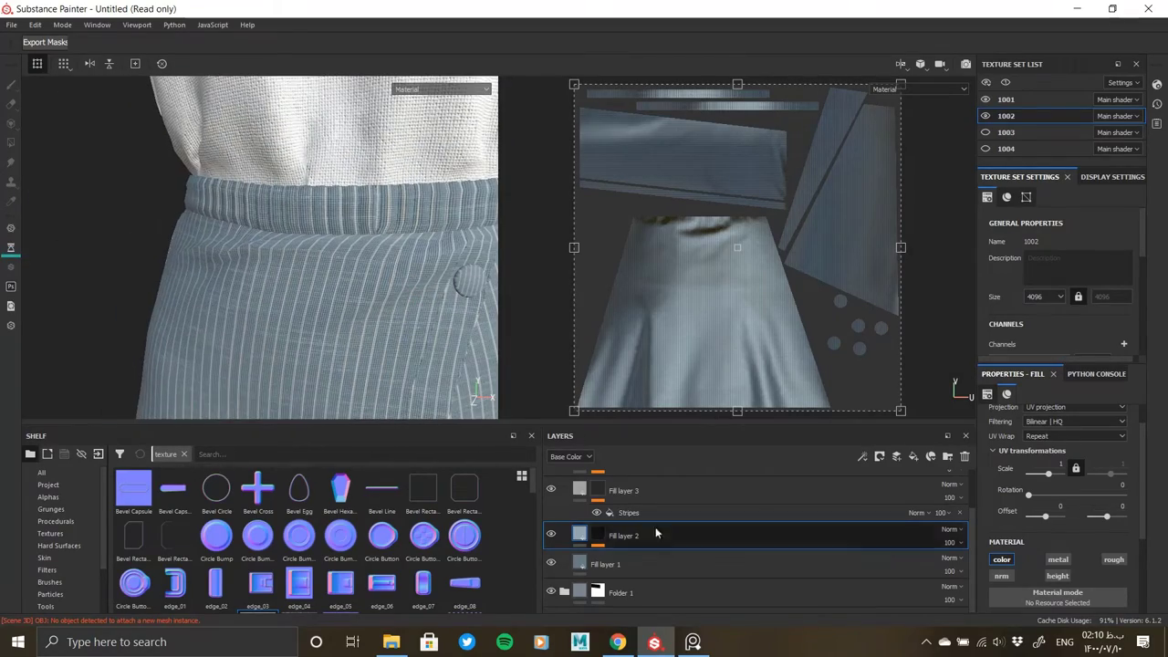
key("ctrl+z")
key("ctrl+s")
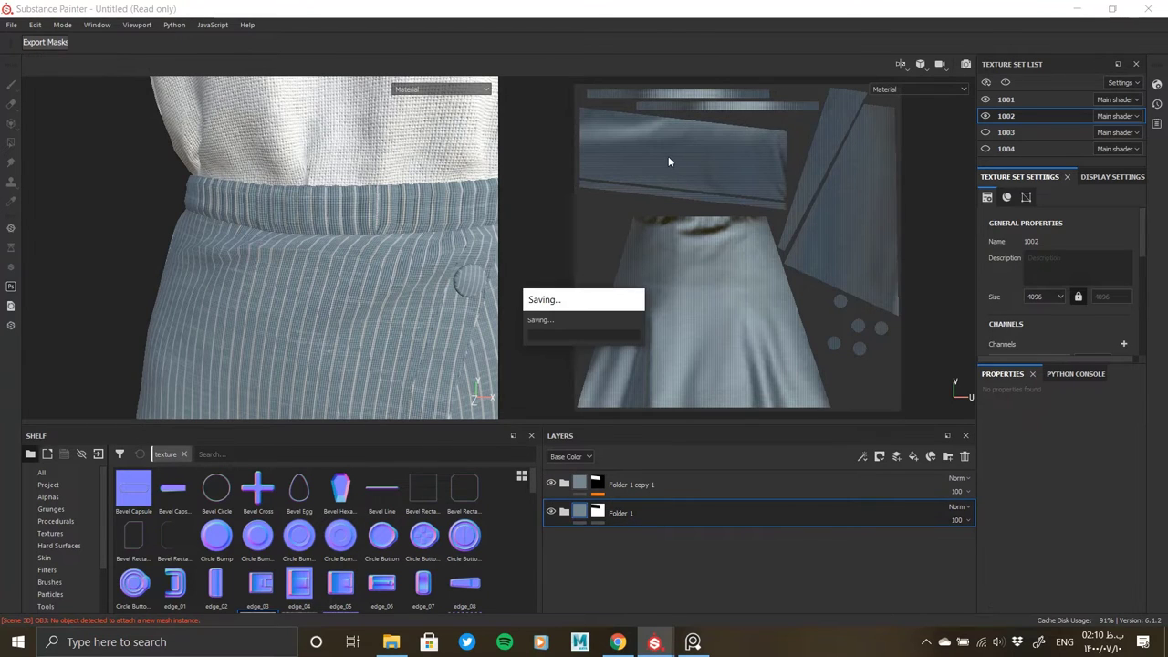
Step: Add a new fill layer above Fill layer 4 inside Folder 1
mouse_move(429, 301)
left_mouse_down("alt")
mouse_move(393, 282)
mouse_move(261, 324)
left_mouse_up("alt")
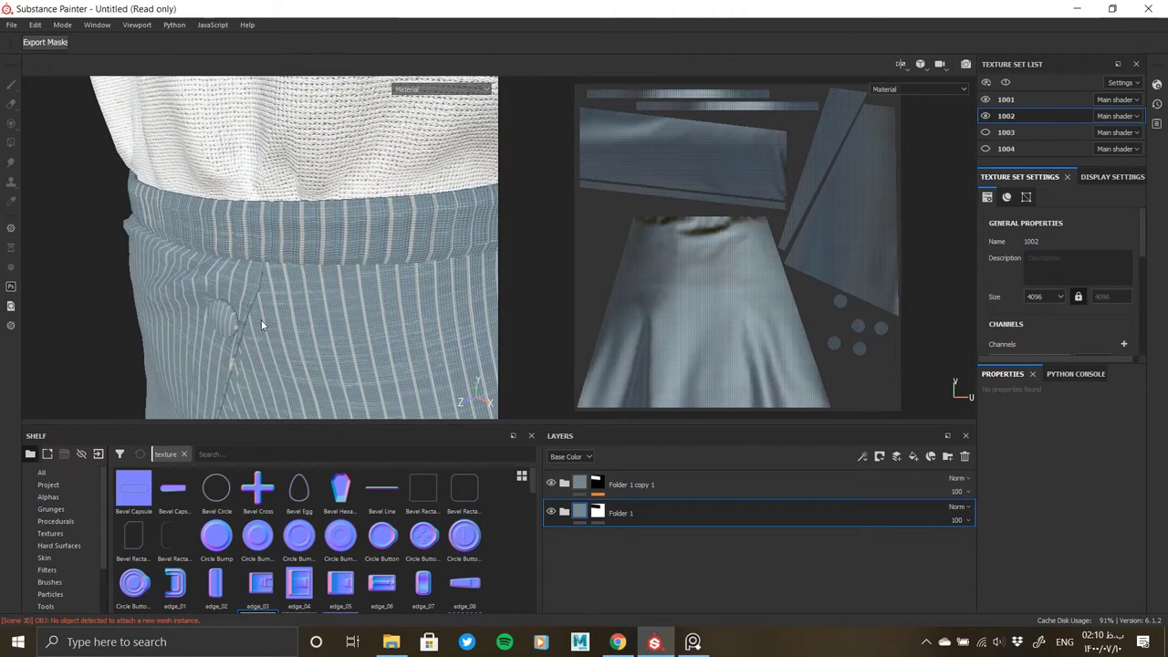
left_click(564, 511)
scroll(630, 547, "down", 1)
left_click(647, 506)
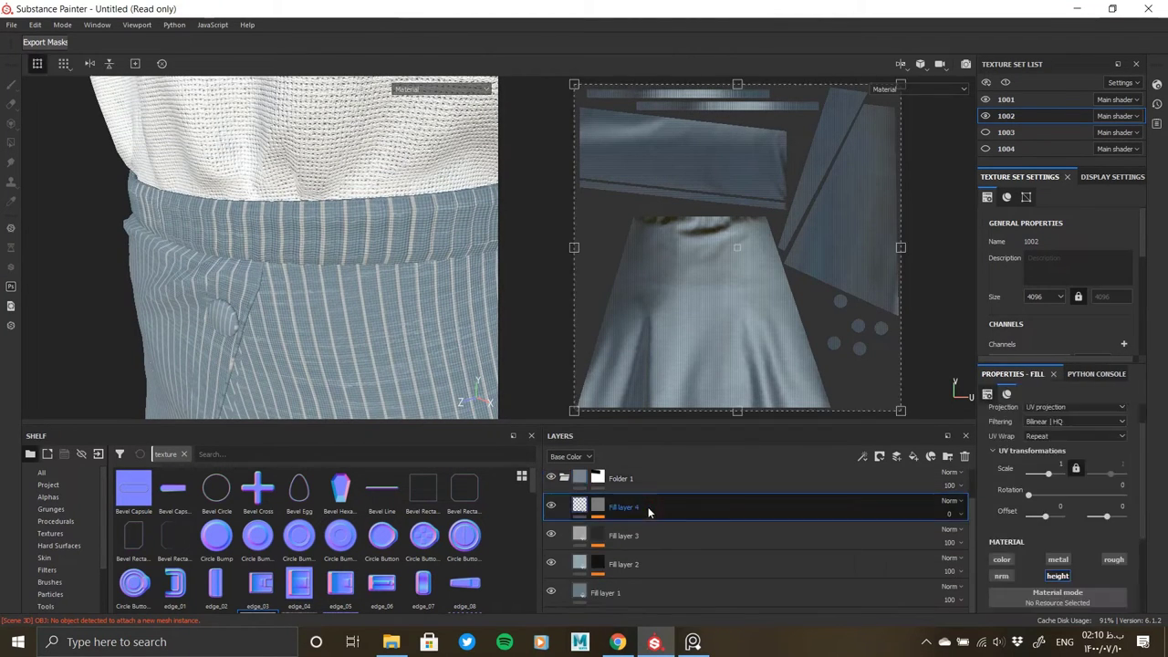
left_click(910, 457)
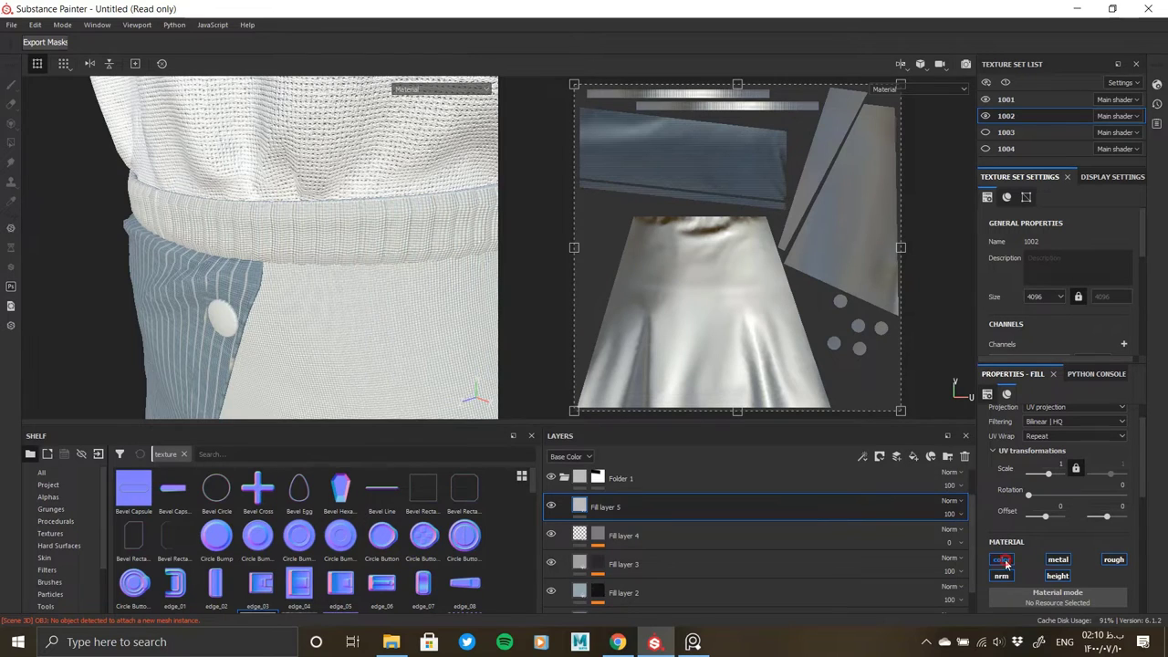
Step: Give Fill layer 5 a black mask with a Fill effect using Crystal 2 at scale 16
right_click(602, 507)
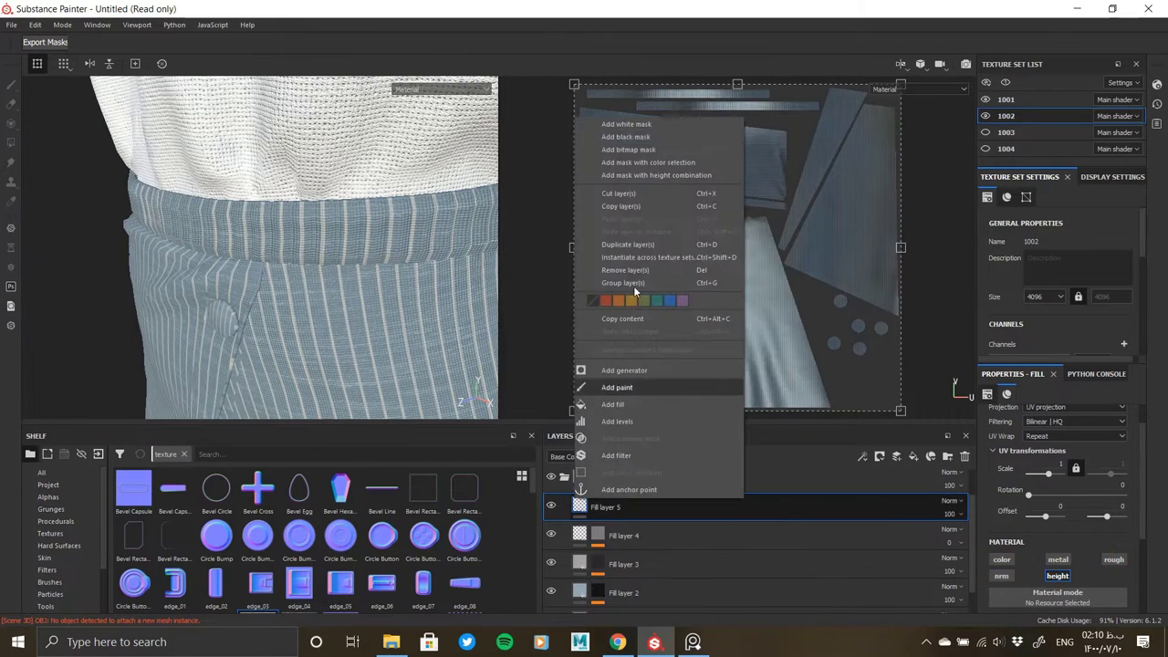
left_click(633, 286)
right_click(597, 507)
left_click(633, 448)
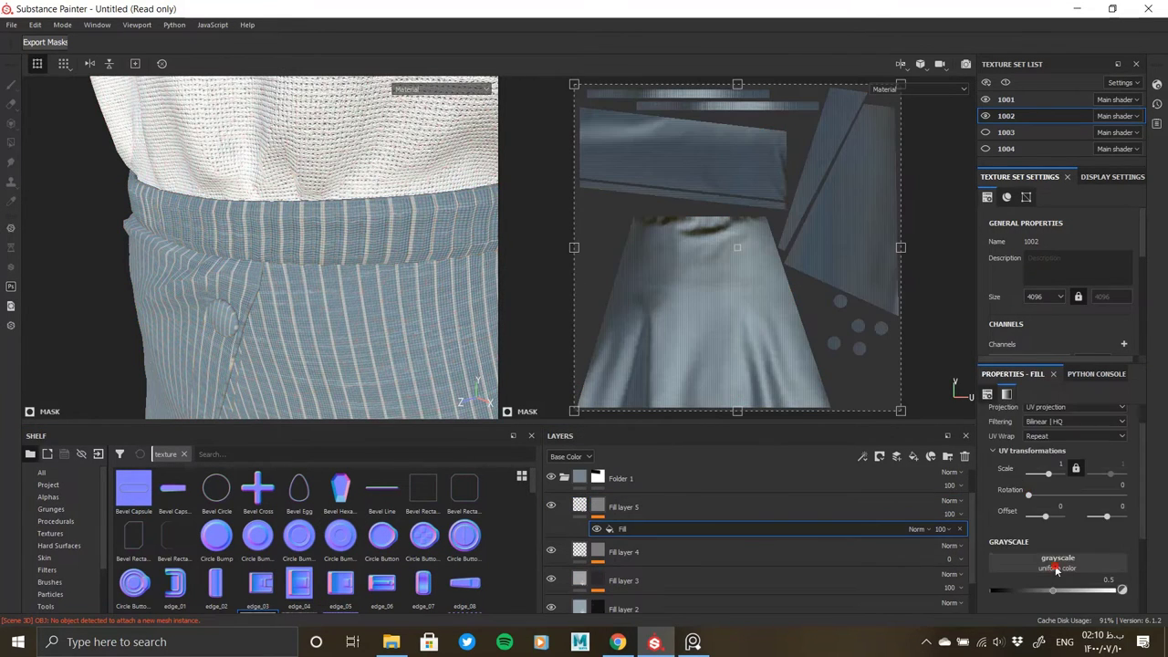
scroll(1136, 488, "down", 2)
scroll(1093, 479, "down", 2)
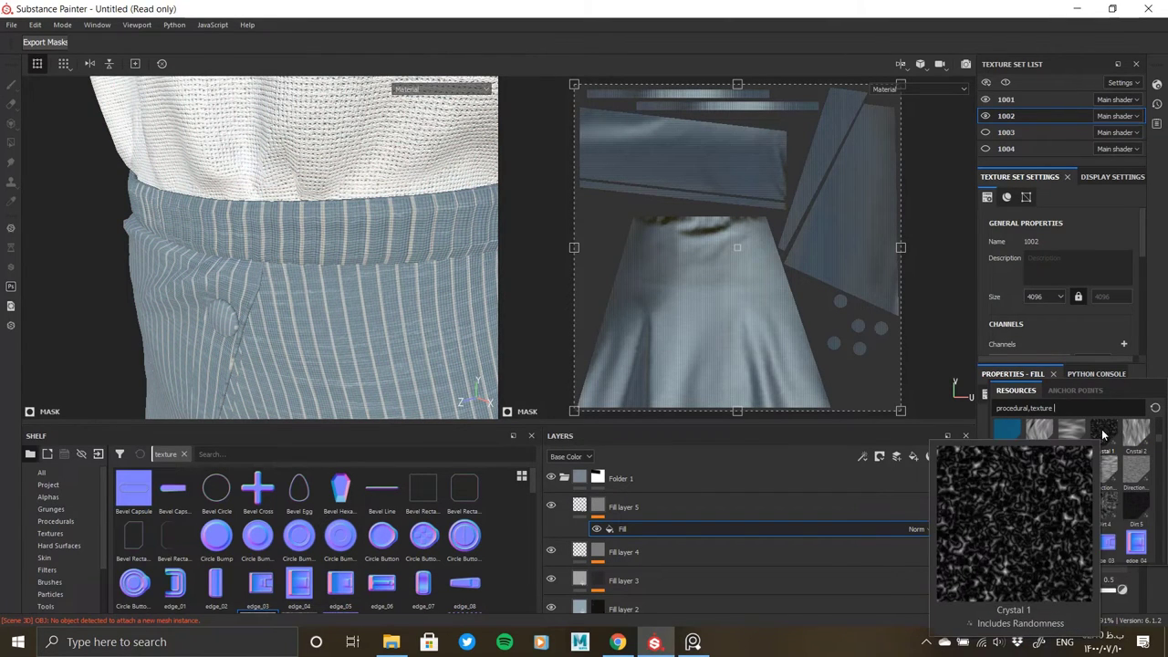
mouse_move(1135, 433)
left_click(1132, 449)
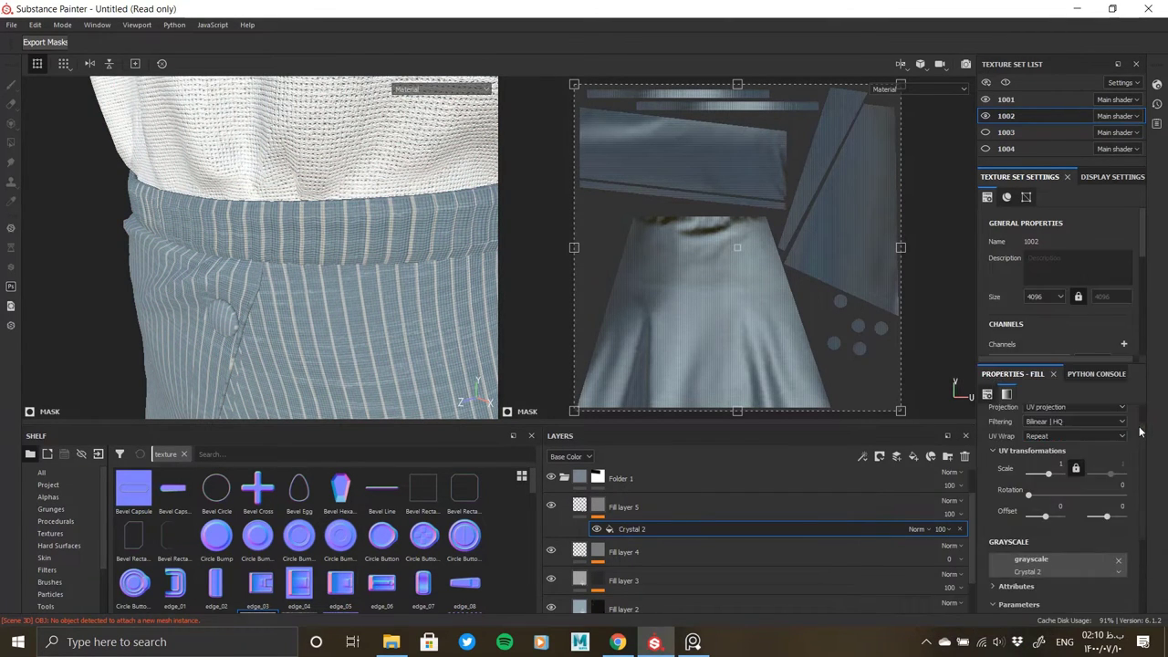
left_click(597, 507, "alt")
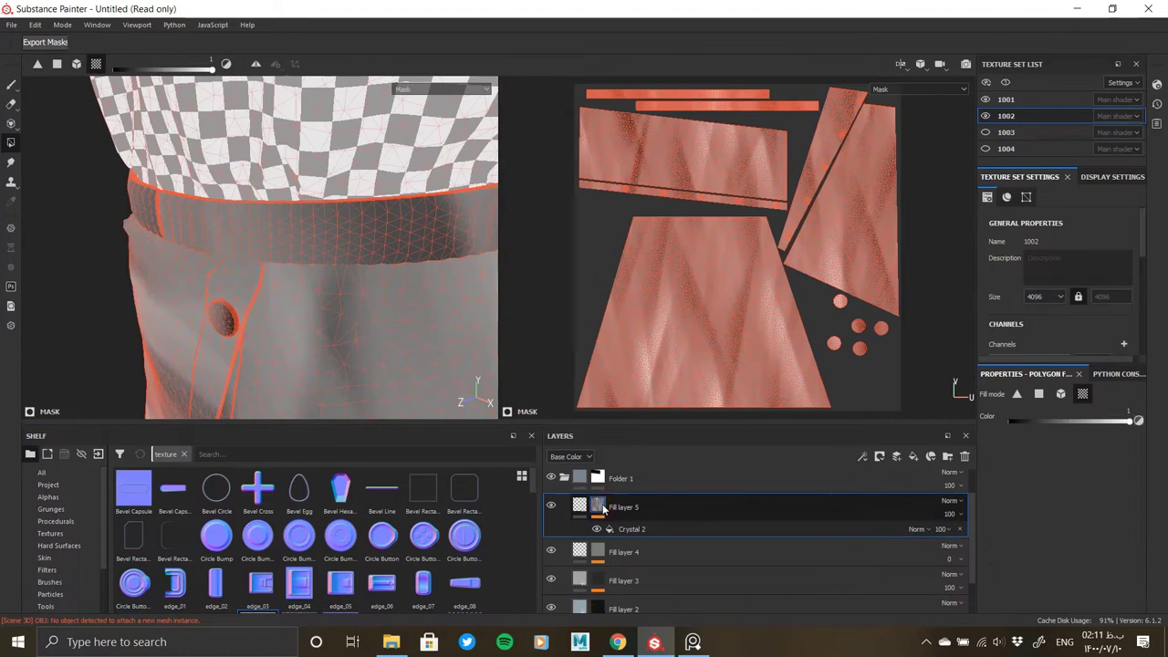
scroll(1038, 502, "down", 5)
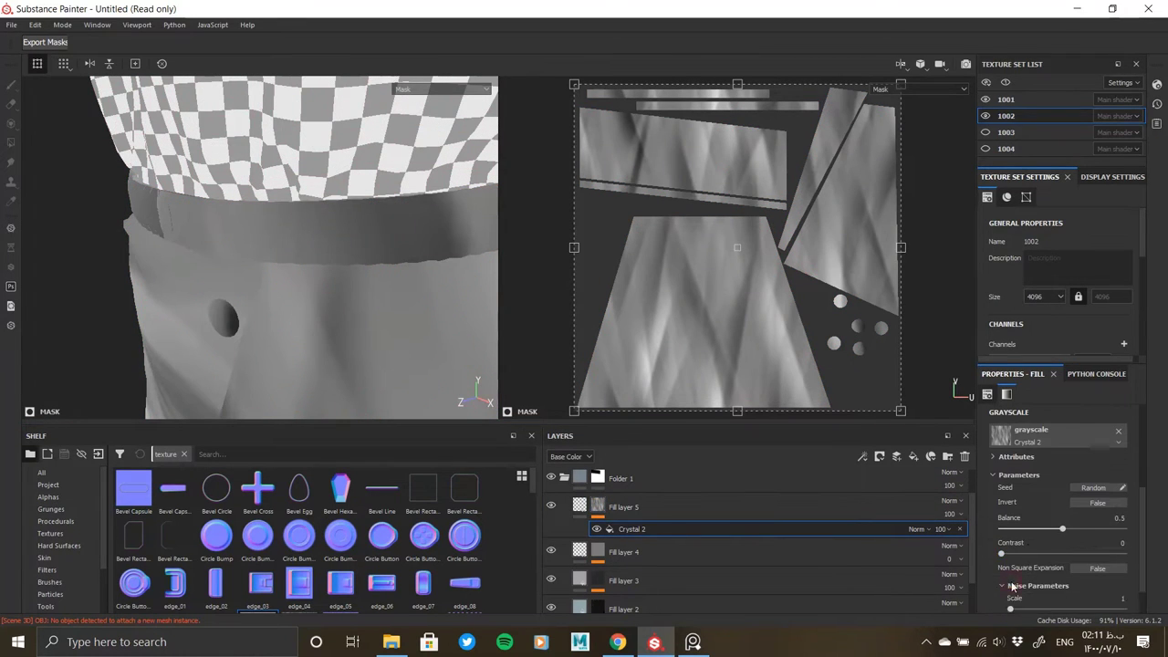
left_click_drag(1028, 568, 1166, 565)
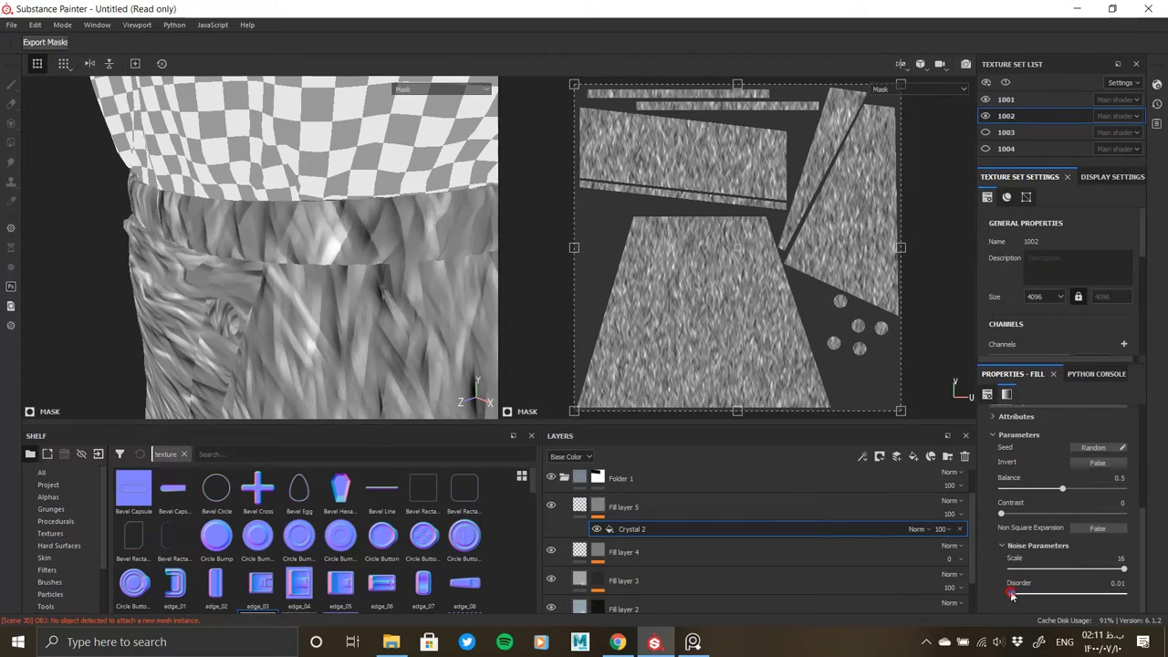
scroll(1058, 565, "up", 2)
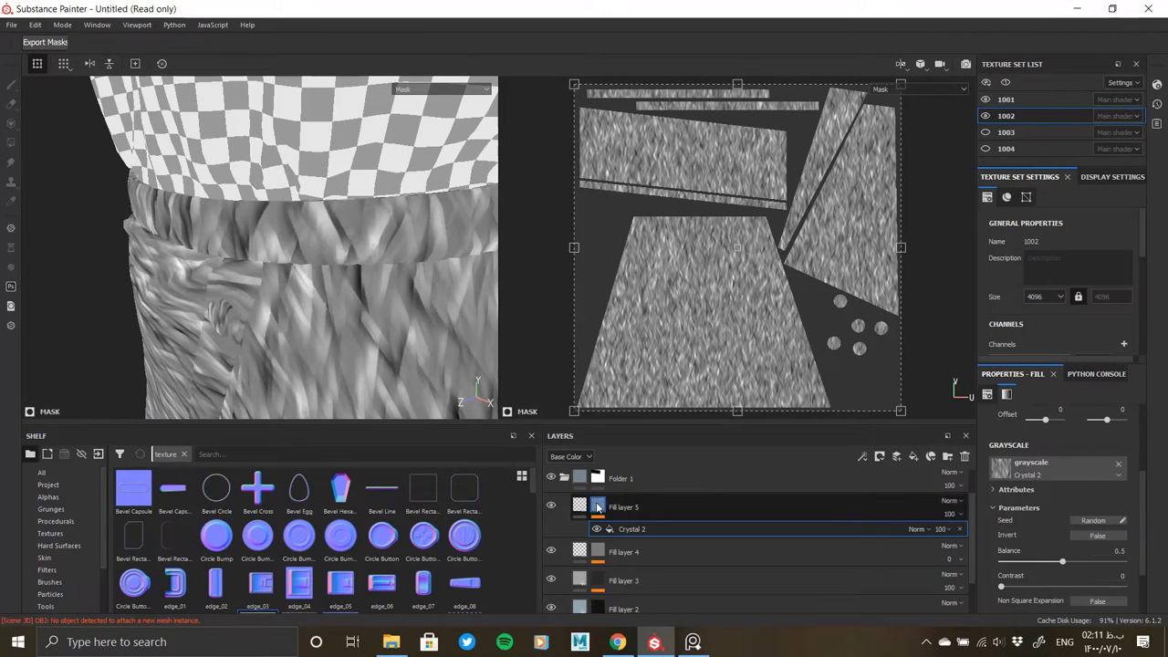
left_click(597, 505)
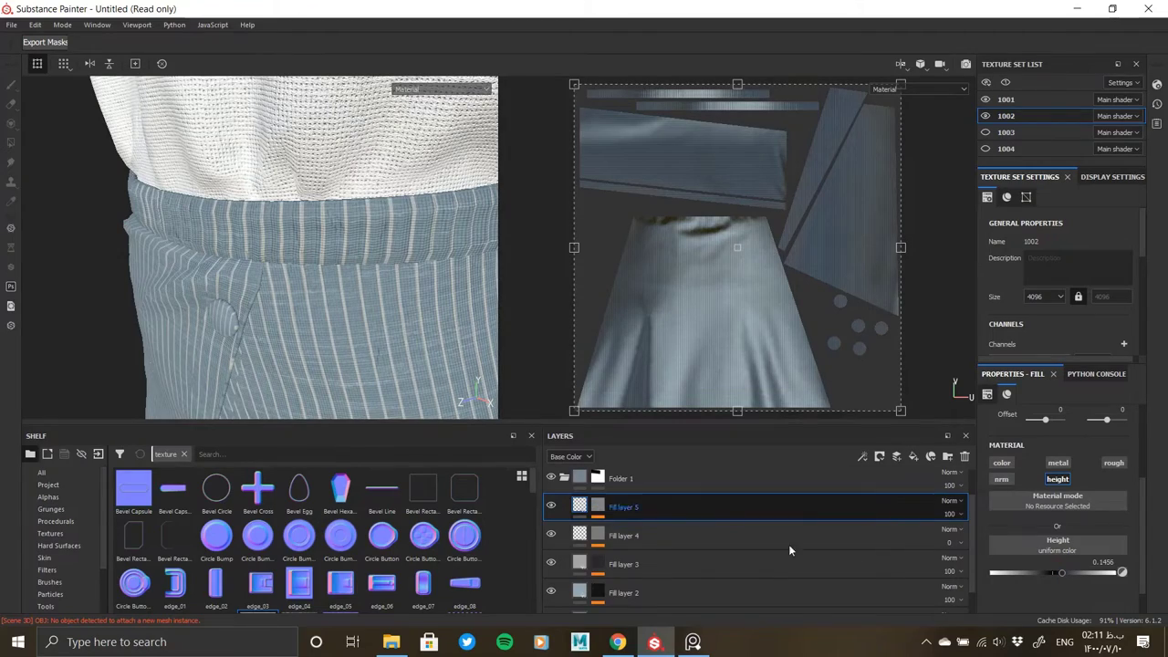
Step: Raise Fill layer 5's height value to 1
scroll(372, 233, "up", 3)
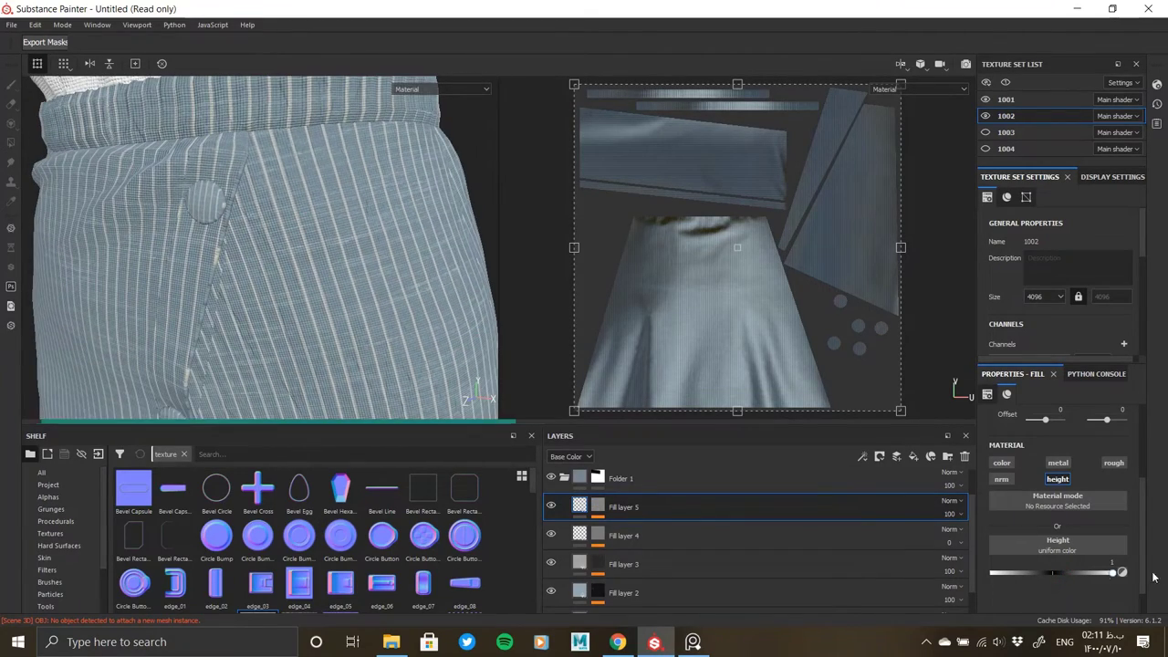
mouse_move(505, 352)
left_mouse_down("alt")
mouse_move(261, 298)
mouse_move(210, 261)
mouse_move(256, 274)
left_mouse_up("alt")
left_click_drag(1084, 572, 1147, 575)
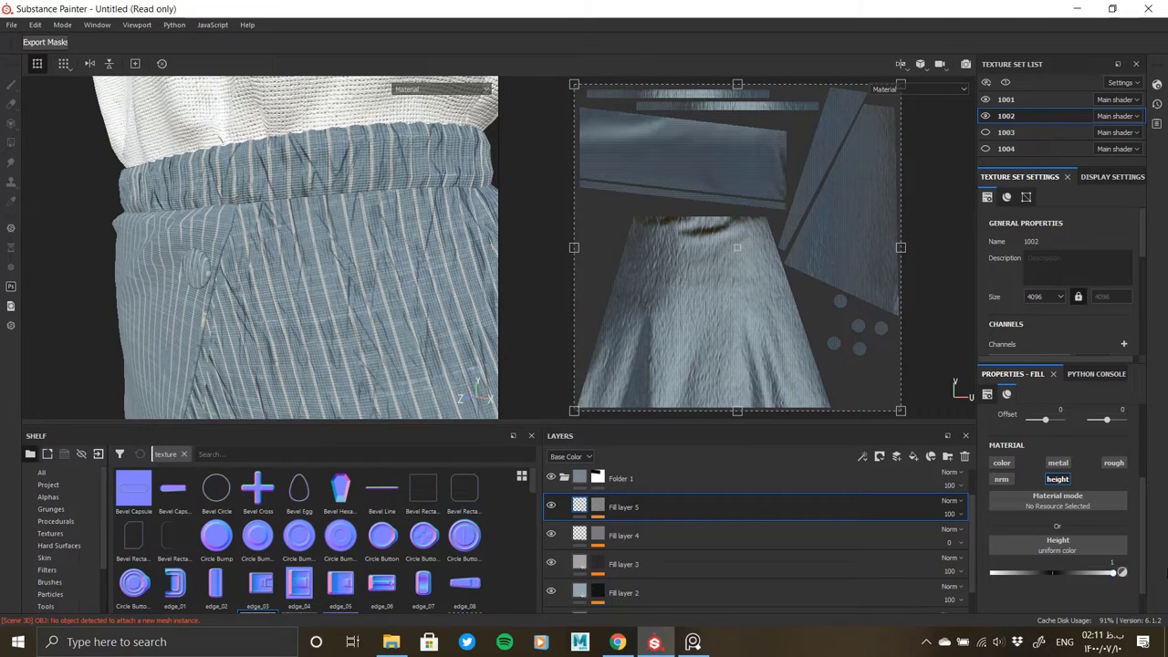
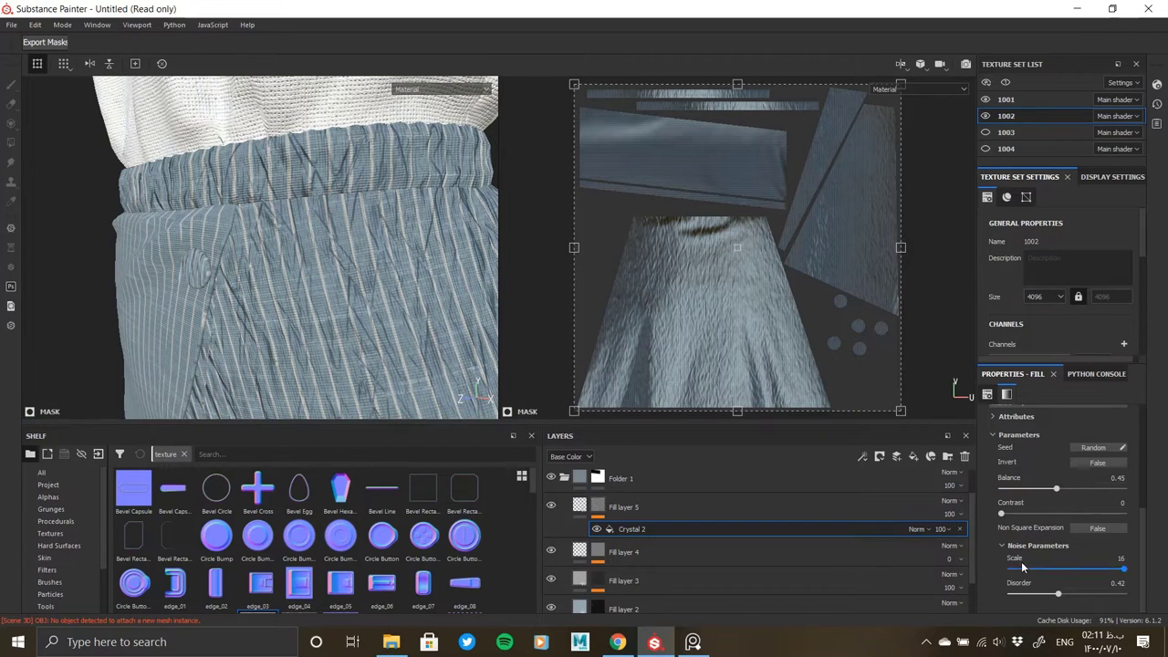
Step: Add a Blur filter at intensity 0.07 above Crystal 2 in Fill layer 5's mask
scroll(1049, 492, "up", 3)
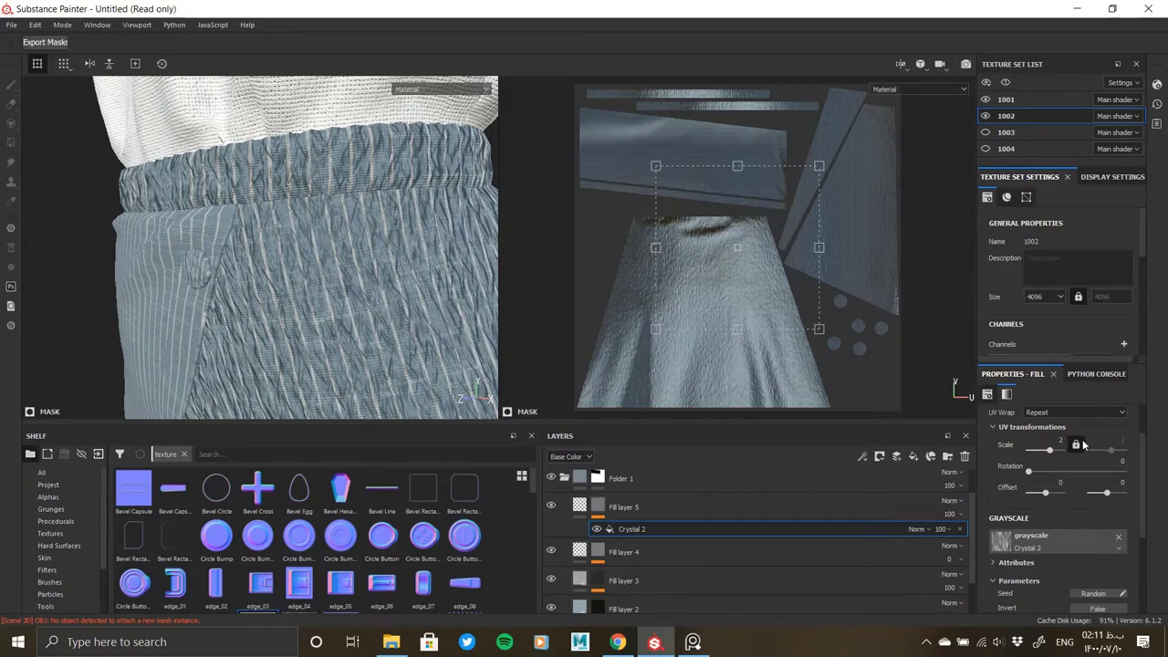
left_click_drag(348, 348, 304, 253, "alt")
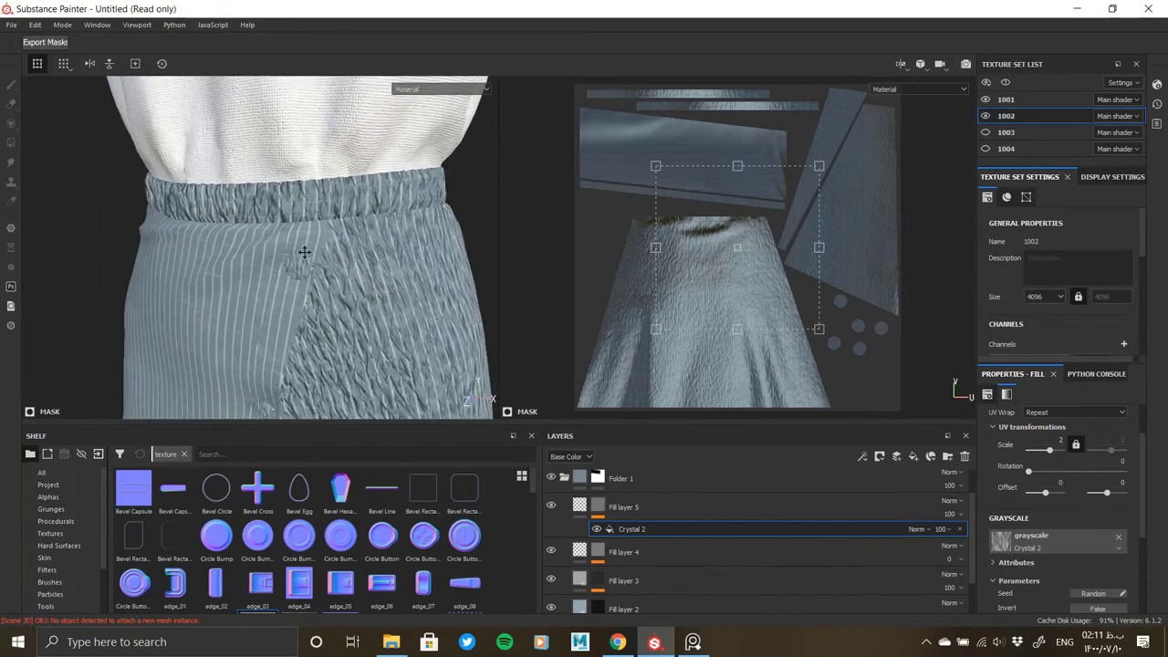
scroll(304, 253, "up", 3)
right_click(678, 526)
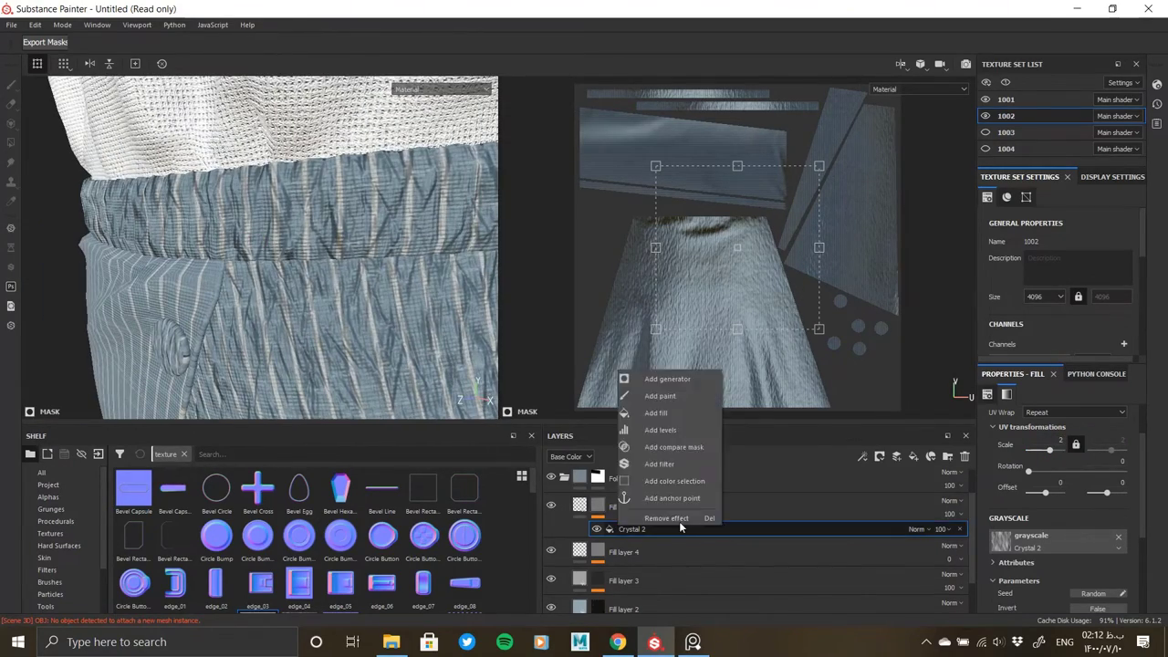
left_click(658, 463)
left_click(1106, 475)
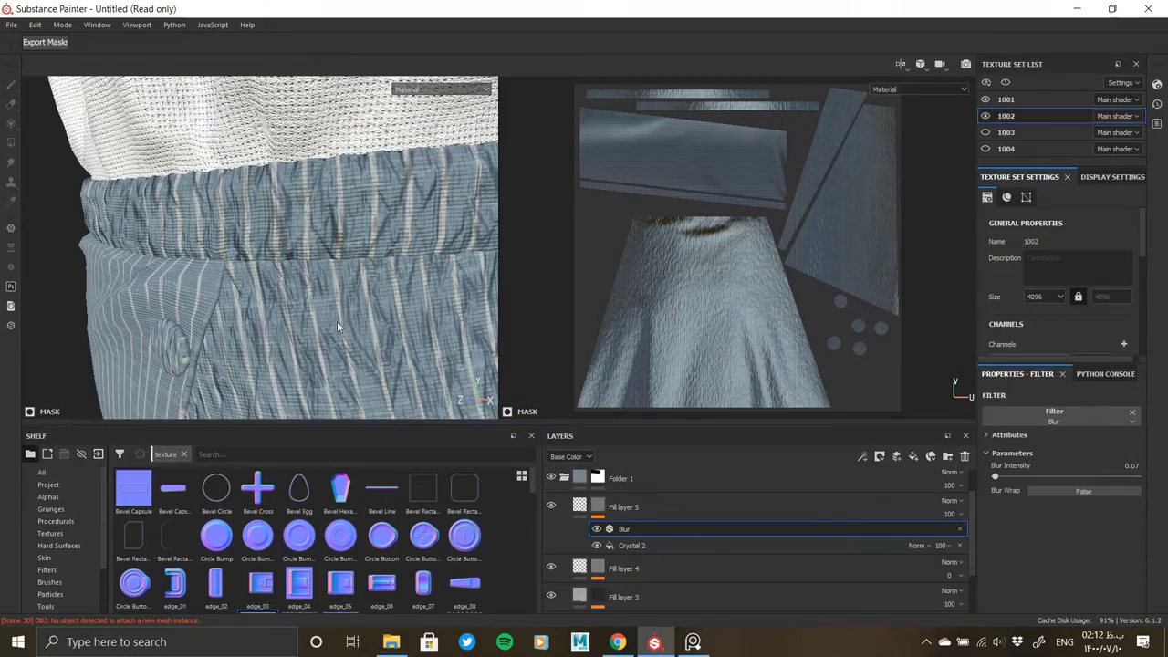
scroll(303, 265, "down", 3)
scroll(303, 264, "up", 2)
scroll(274, 283, "up", 1)
scroll(263, 289, "down", 3)
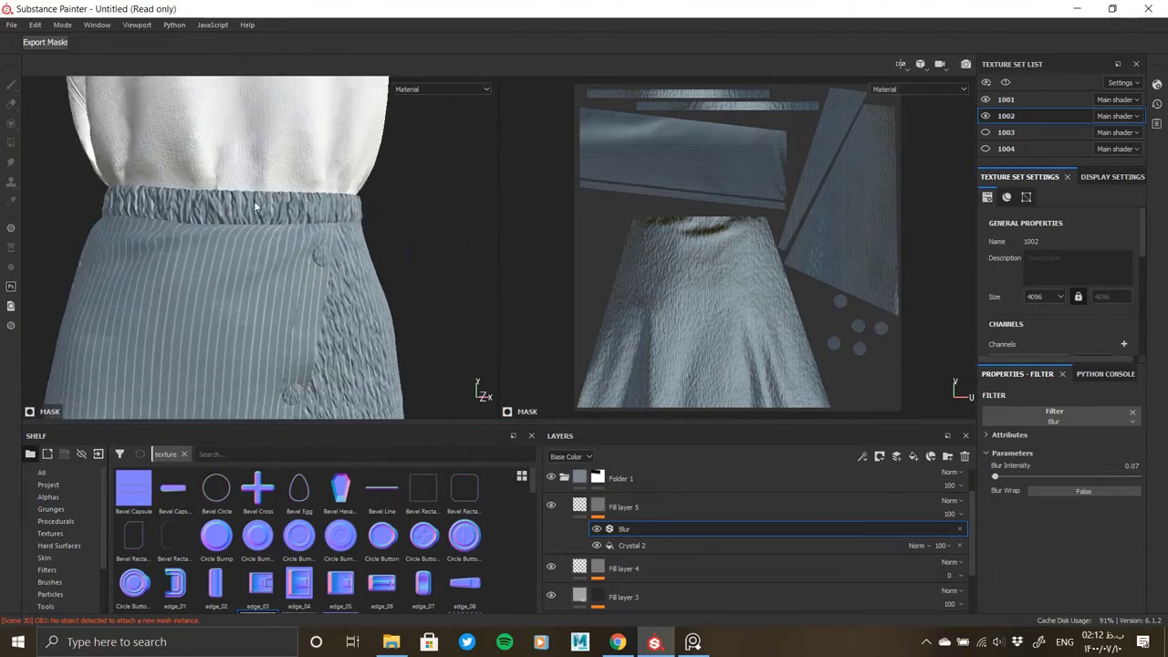
scroll(342, 288, "down", 2)
Step: Group Fill layer 5 into a new Folder 2 and give the folder a black mask
left_click(593, 507)
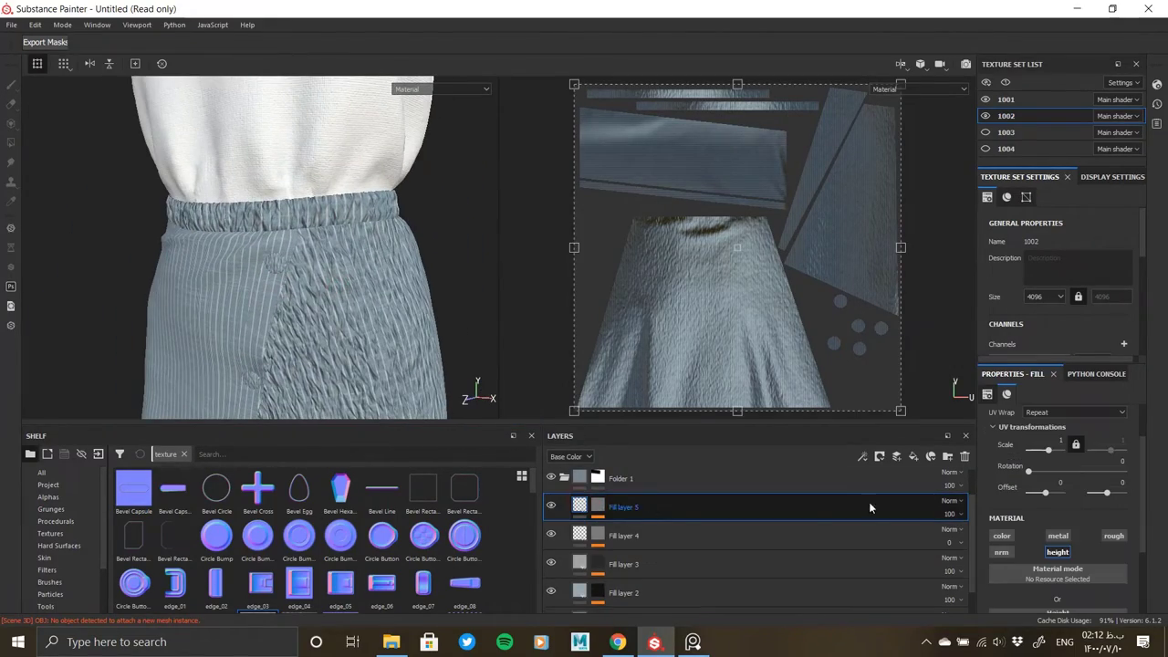
left_click(949, 459)
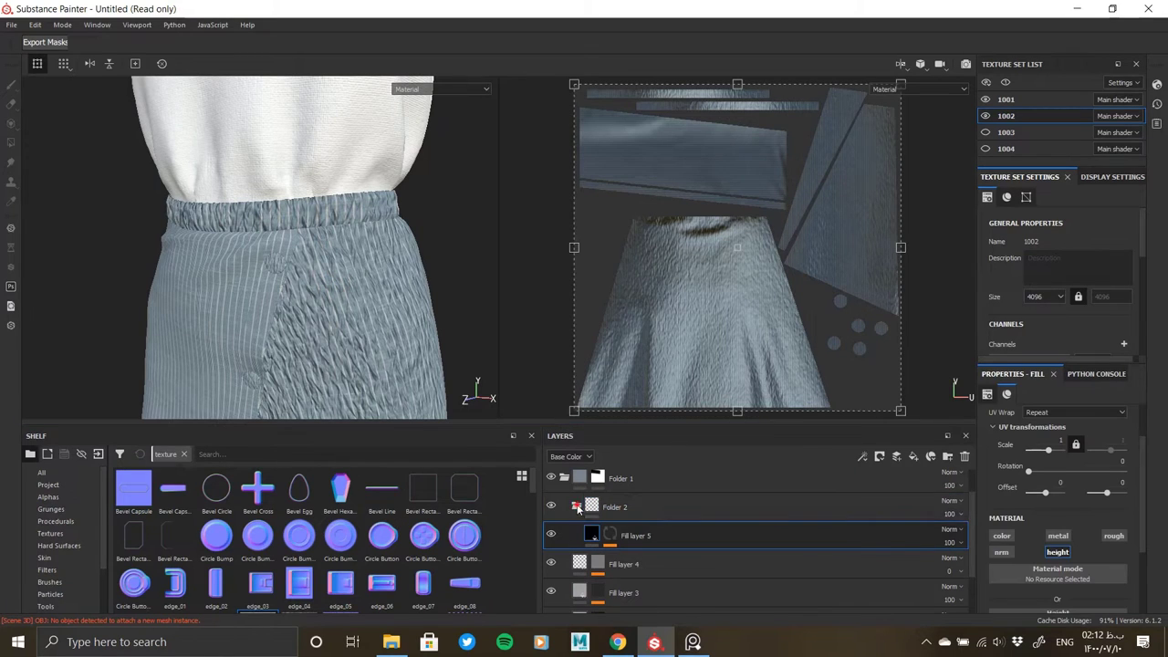
right_click(617, 507)
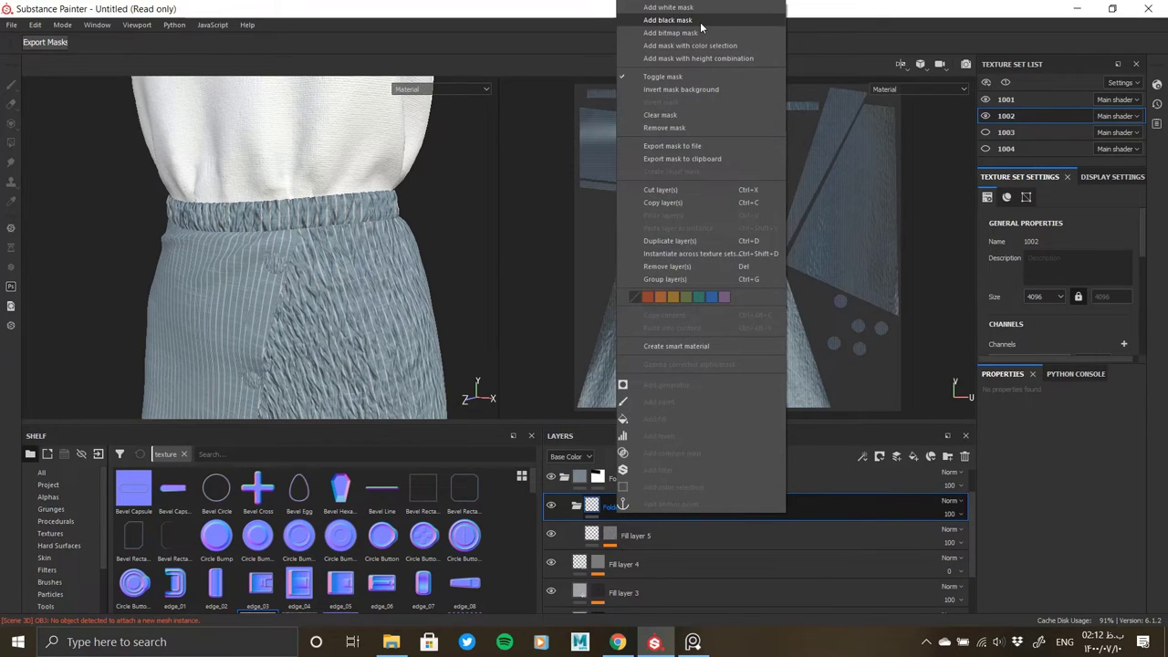
left_click(699, 20)
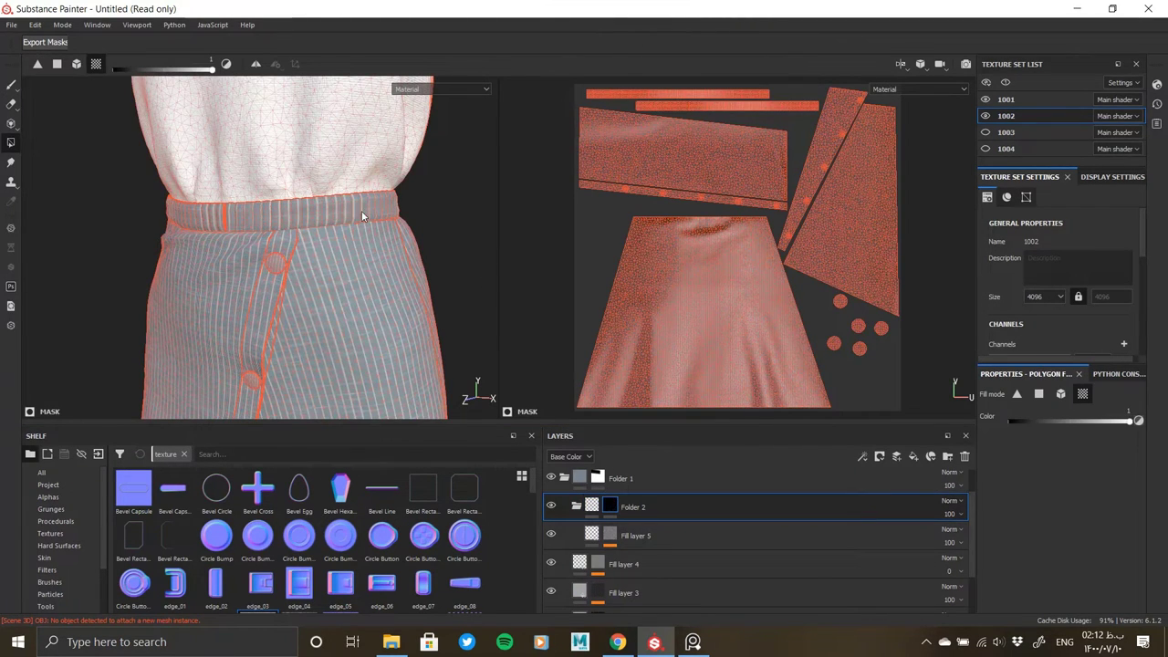
Step: Check the masked skirt and waistband, collapse Folder 2, and select Fill layer 4
left_click_drag(245, 221, 255, 229, "alt")
scroll(256, 229, "up", 3)
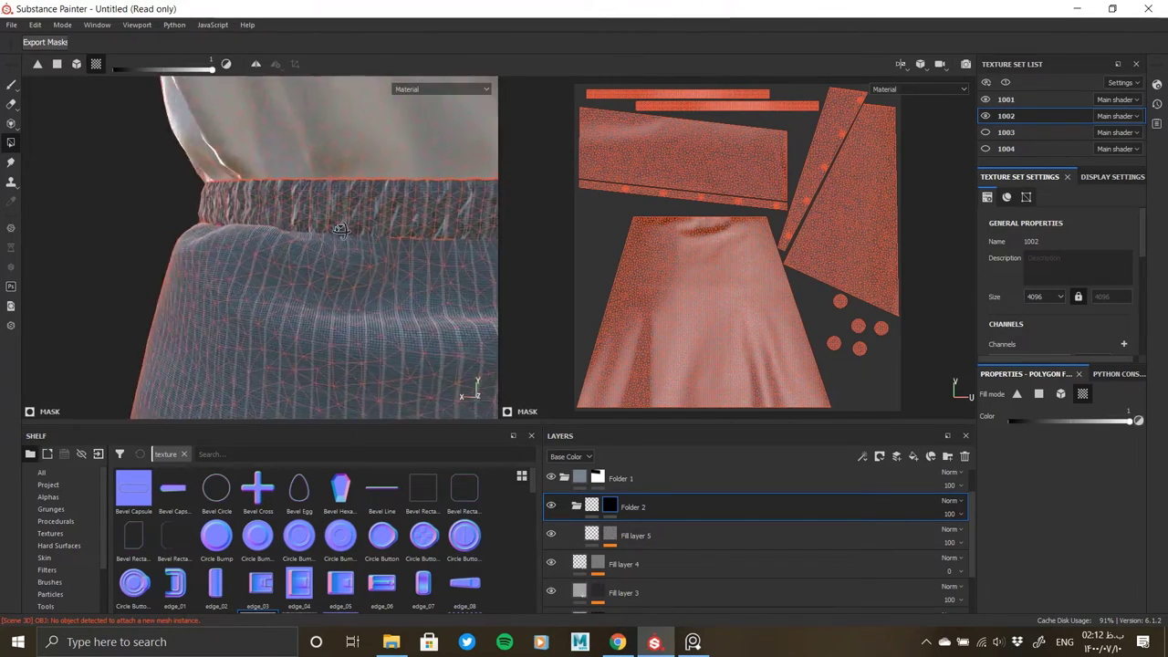
middle_click_drag(161, 229, 475, 265, "alt")
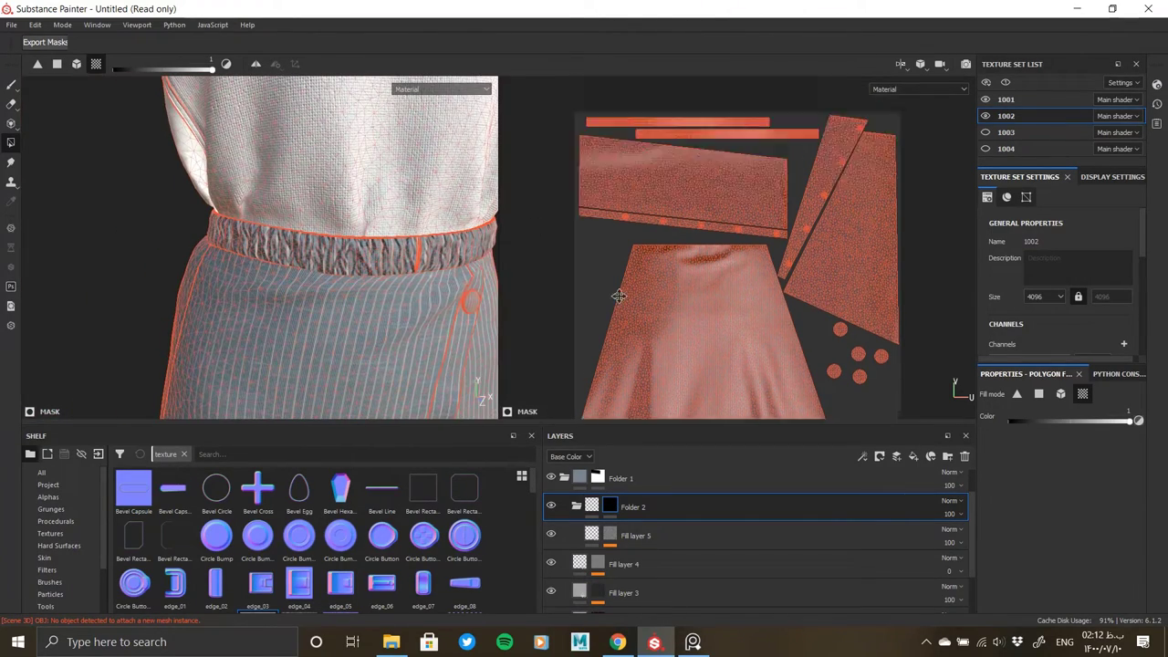
scroll(736, 284, "up", 4)
scroll(758, 318, "up", 2)
scroll(416, 303, "down", 2)
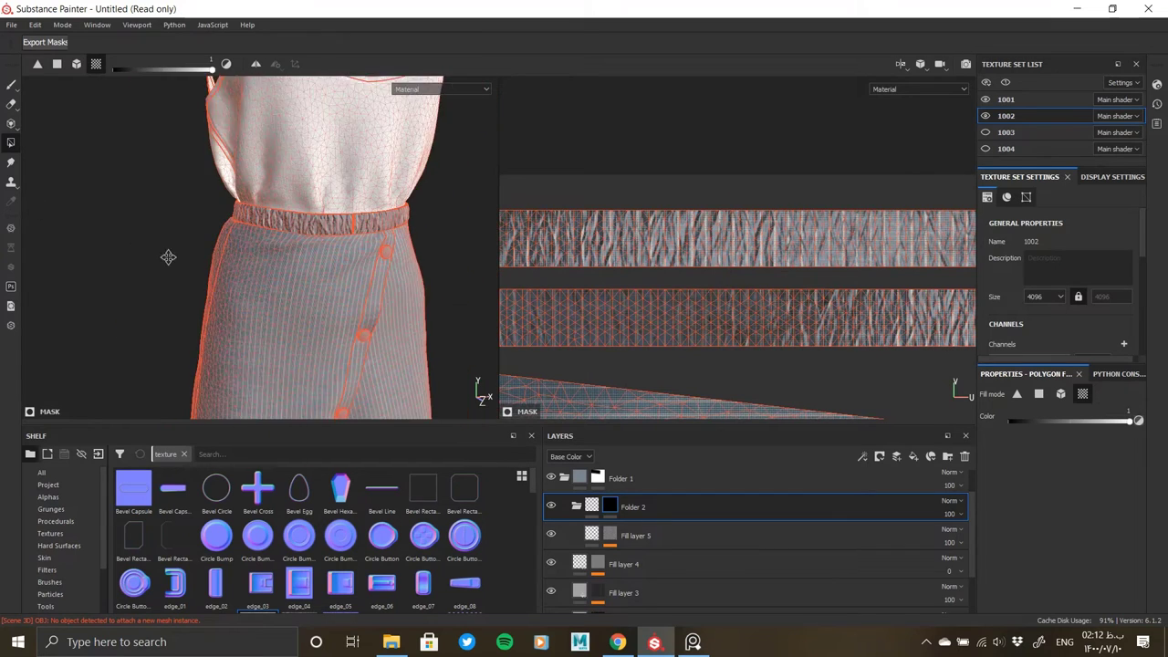
middle_click_drag(416, 303, 361, 247, "alt")
left_click(576, 507)
mouse_move(366, 266)
left_mouse_down("alt")
mouse_move(204, 223)
mouse_move(307, 300)
mouse_move(438, 279)
mouse_move(386, 258)
mouse_move(383, 239)
mouse_move(393, 246)
left_mouse_up("alt")
left_click(684, 535)
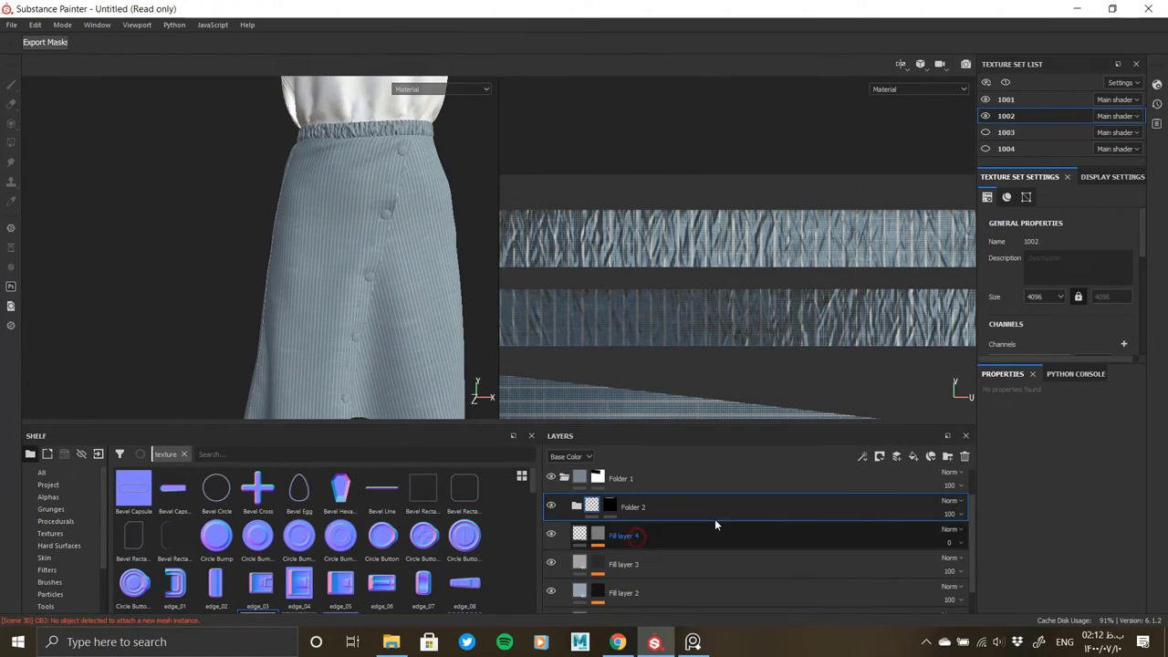
Step: Disable metal on Fill layer 6 and give it a black mask filled with Creased noise
left_click(1058, 536)
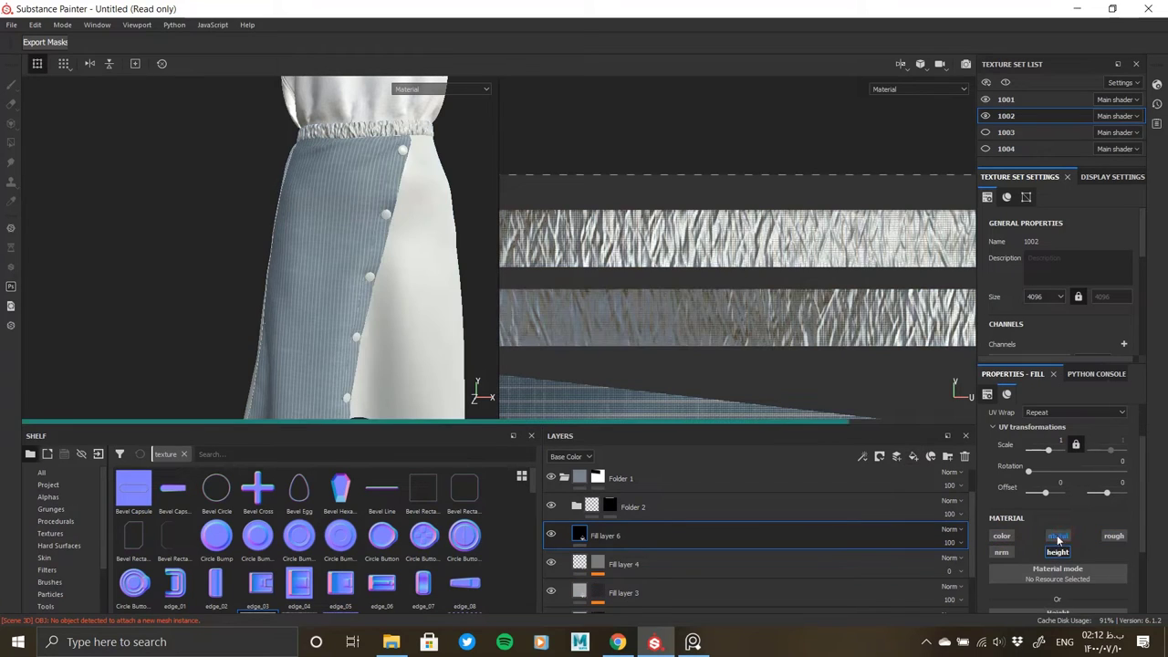
right_click(599, 538)
left_click(638, 297)
right_click(602, 535)
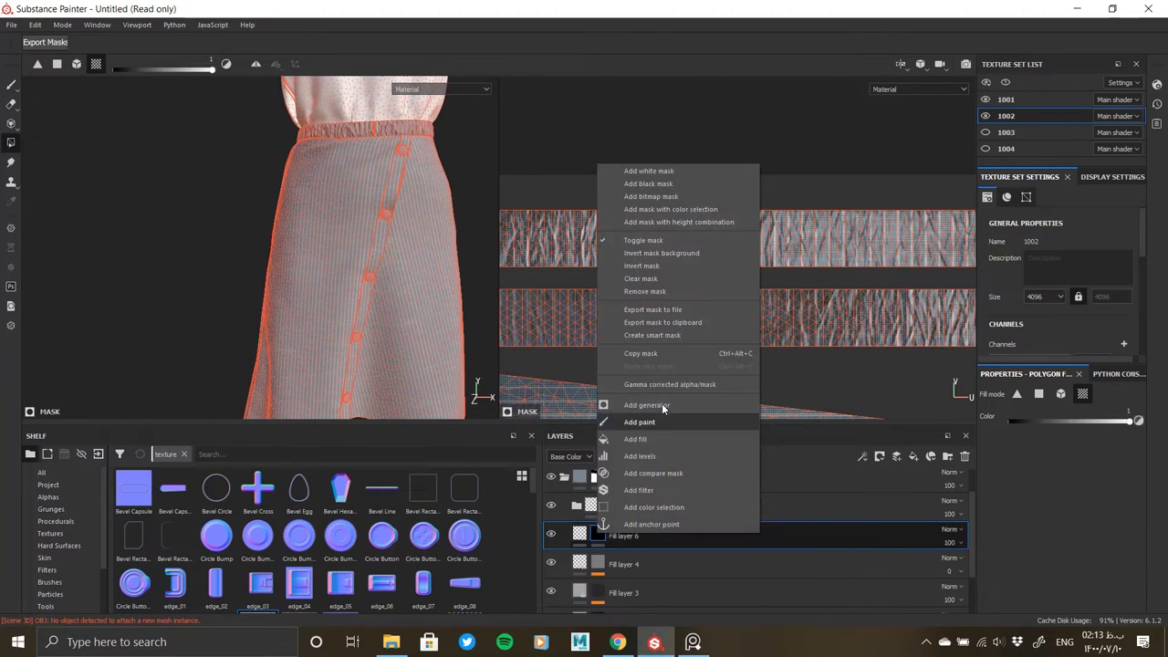
left_click(638, 441)
left_click(1058, 534)
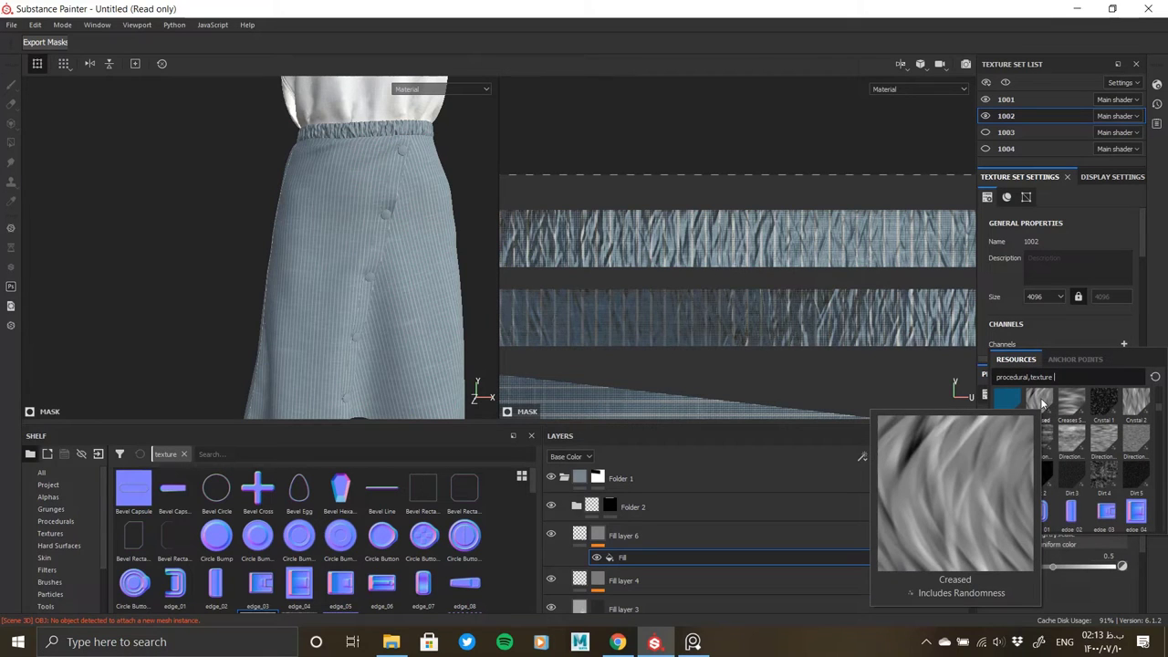
left_click(1041, 402)
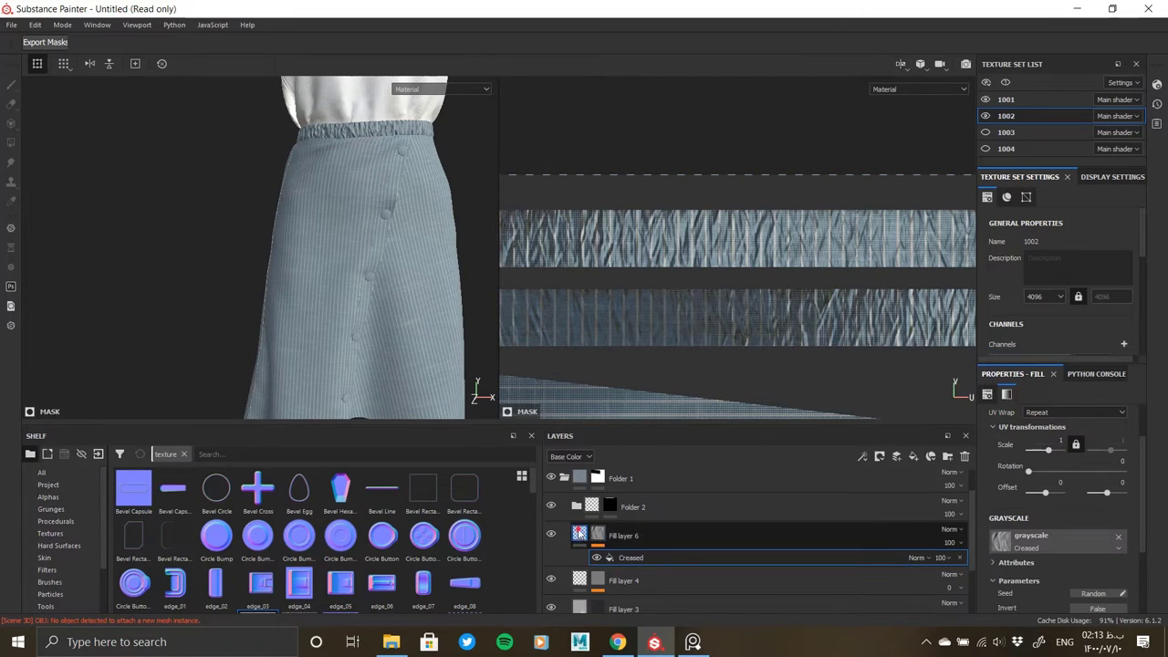
Step: Set the Creased noise to scale 6, disorder 0.25 and warp intensity 0
left_click(580, 532)
scroll(1052, 560, "down", 3)
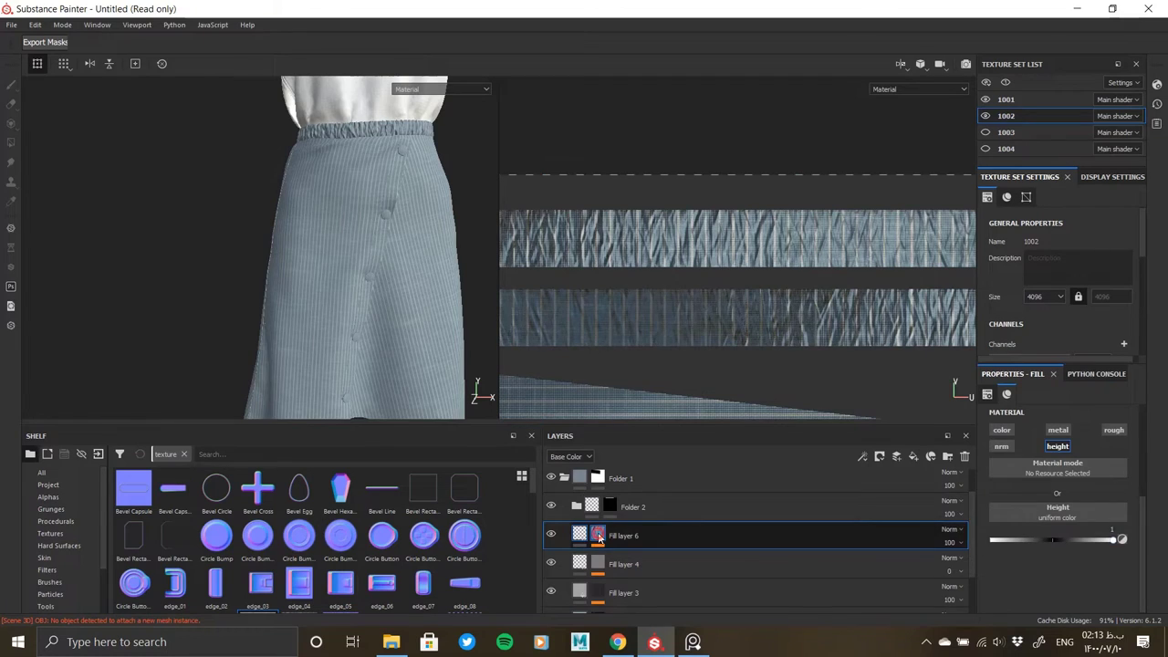
left_click(597, 535)
left_click(690, 557)
scroll(1007, 588, "down", 2)
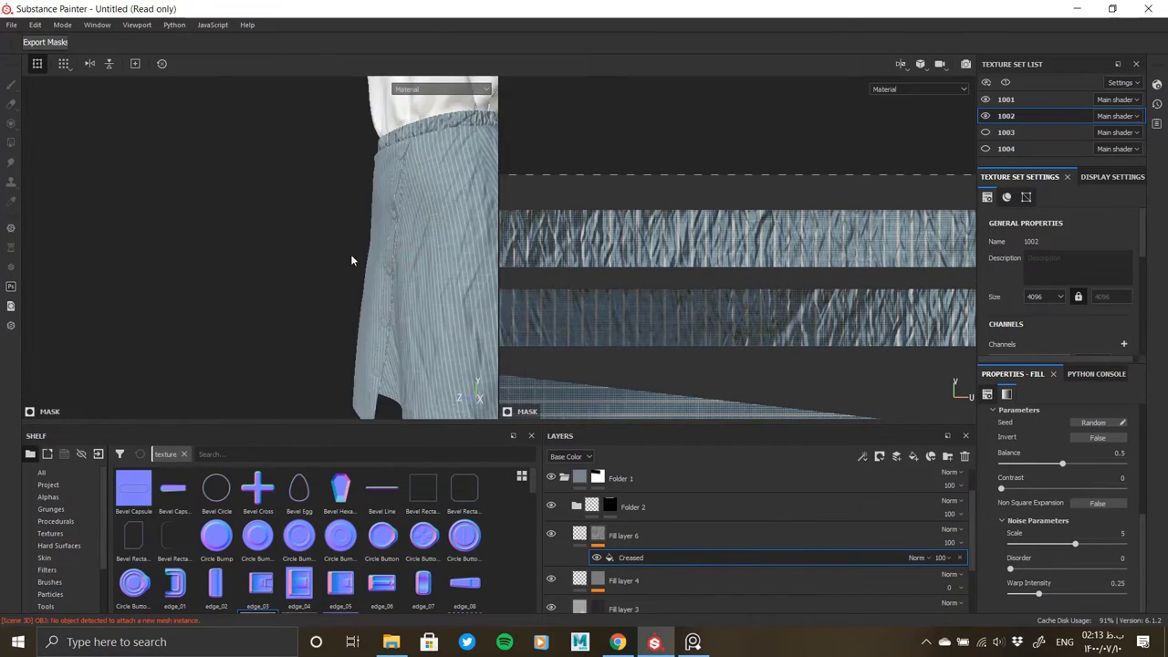
left_click_drag(354, 258, 391, 307, "alt")
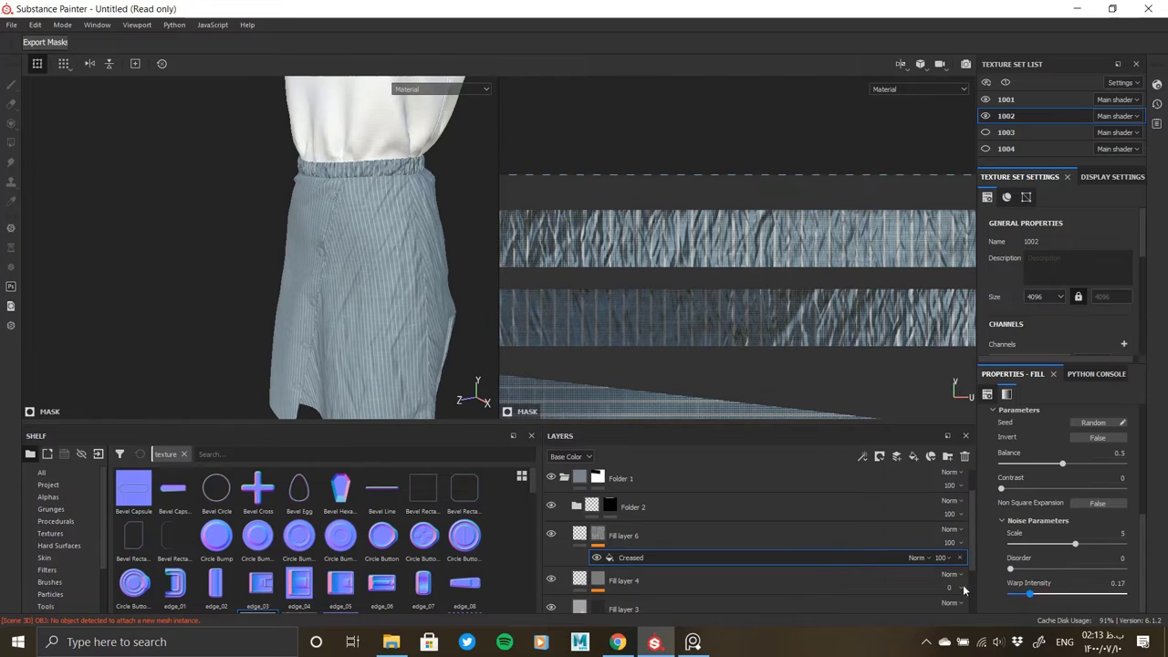
key("ctrl+z")
mouse_move(385, 318)
left_mouse_down("alt")
mouse_move(327, 188)
mouse_move(402, 366)
left_mouse_up("alt")
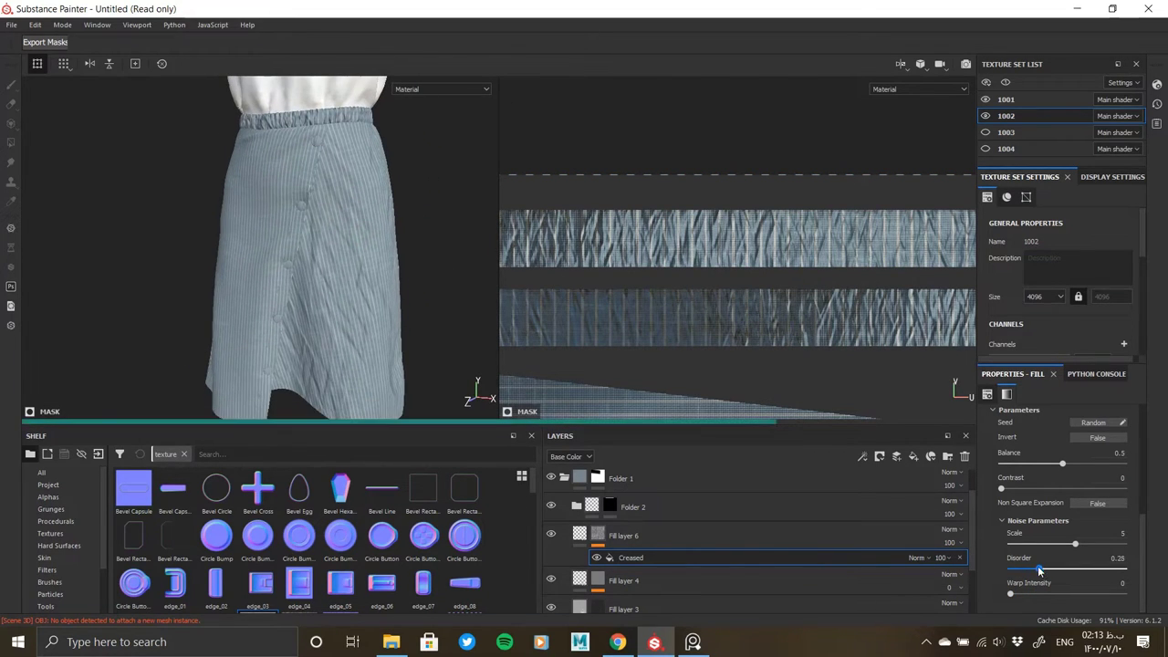
left_click_drag(379, 282, 384, 365, "alt")
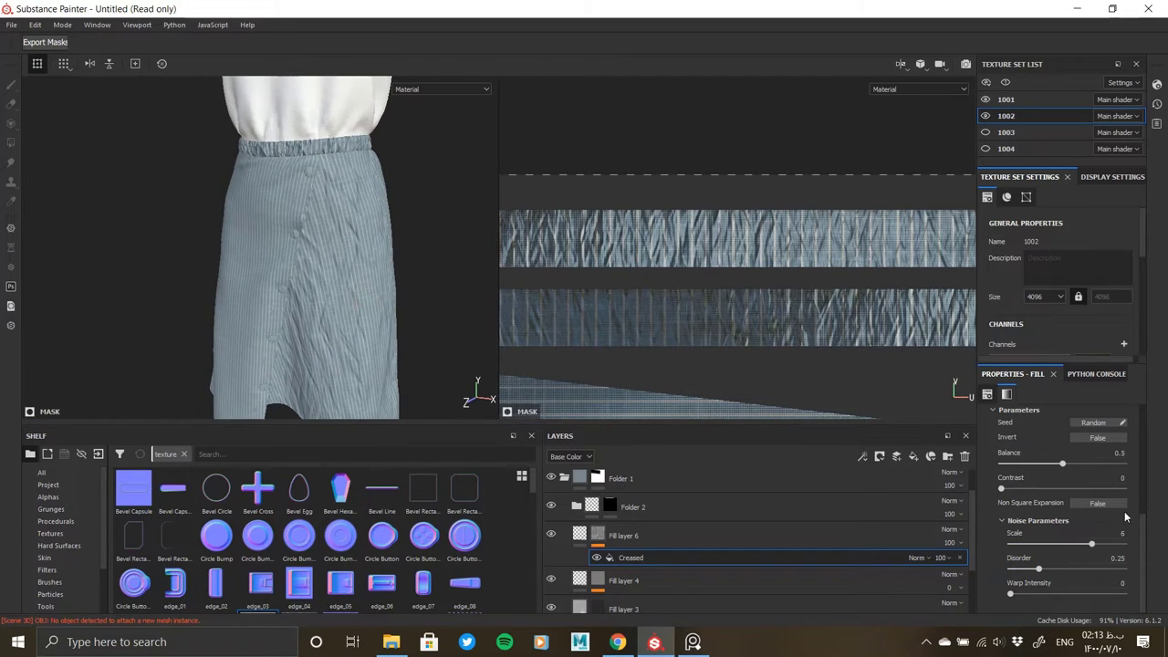
scroll(1095, 538, "up", 2)
Step: Add a Blur filter above Creased with intensity 1.3
right_click(638, 554)
left_click(699, 497)
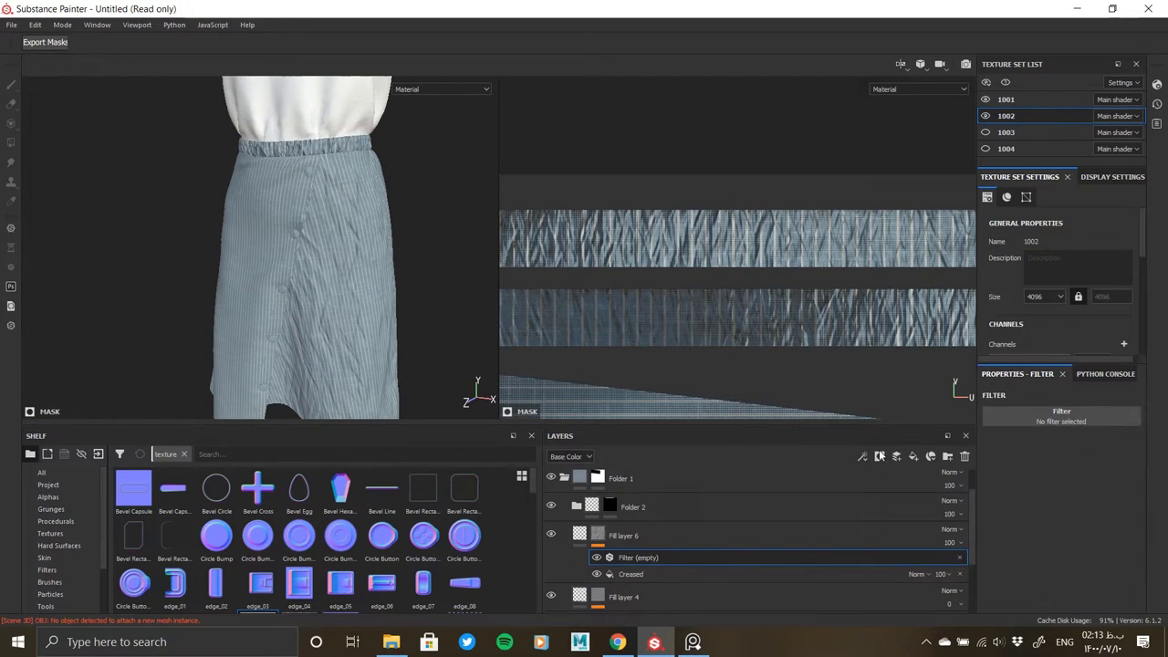
left_click(1061, 410)
left_click(1104, 467)
scroll(359, 340, "up", 5)
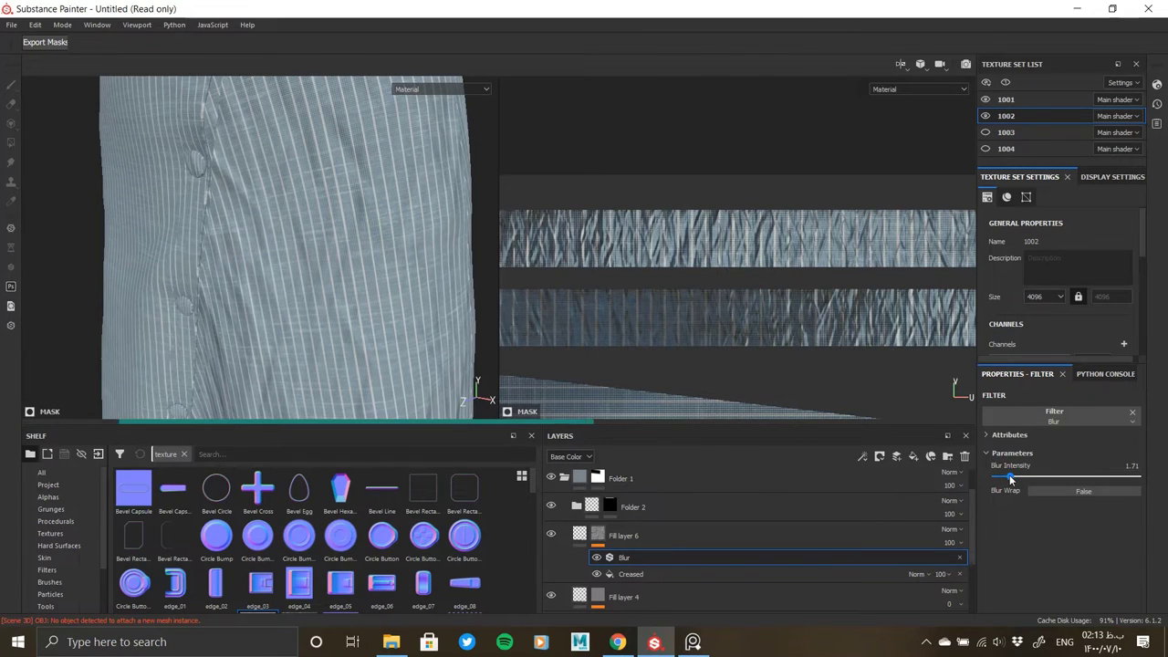
left_click_drag(1008, 475, 1005, 475)
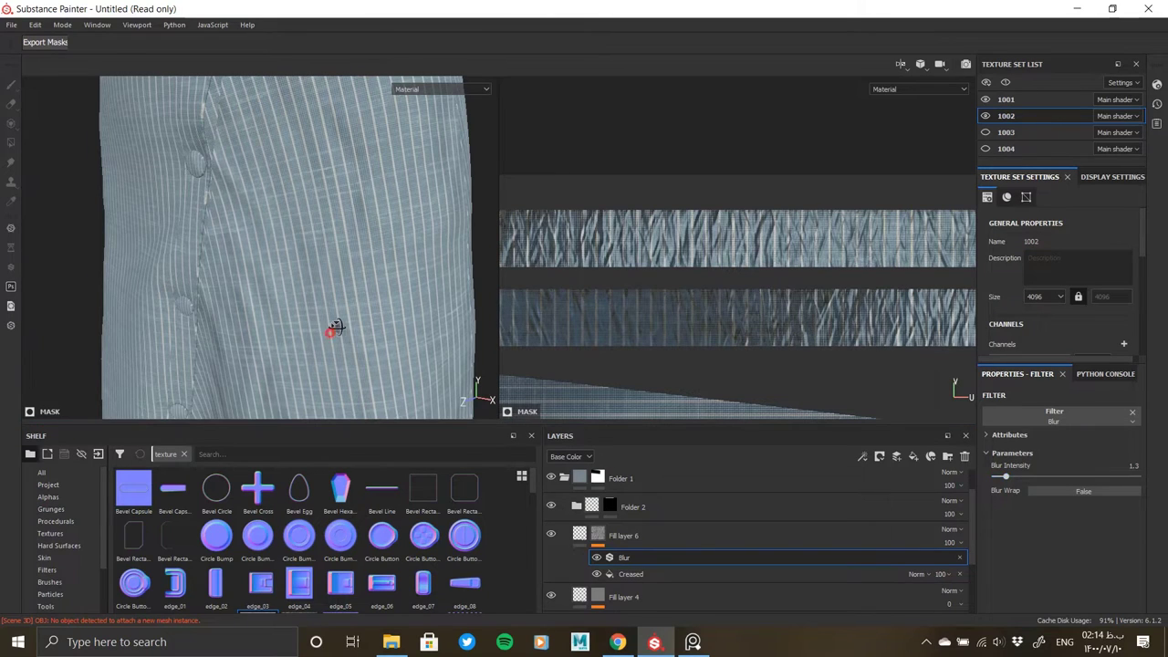
scroll(336, 329, "down", 5)
scroll(234, 286, "up", 2)
scroll(377, 234, "down", 2)
Step: Check the skirt reference photo, then set the Creased noise to scale 3 and contrast 0.6
left_click(692, 641)
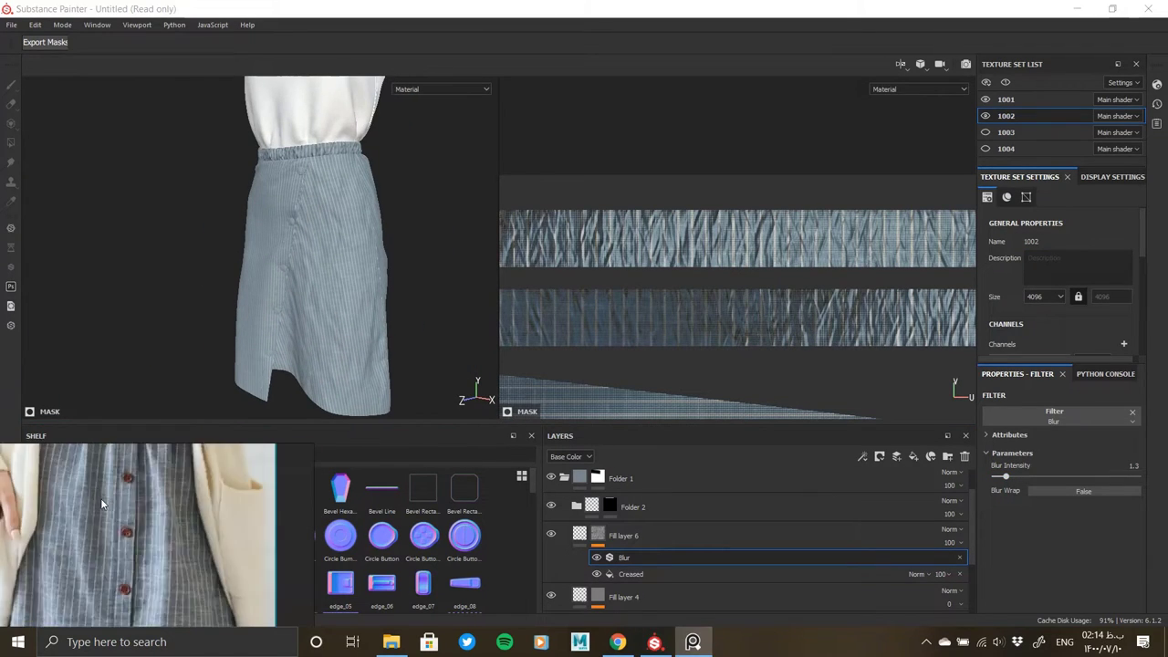
left_click(396, 301)
scroll(325, 282, "up", 3)
left_click(631, 573)
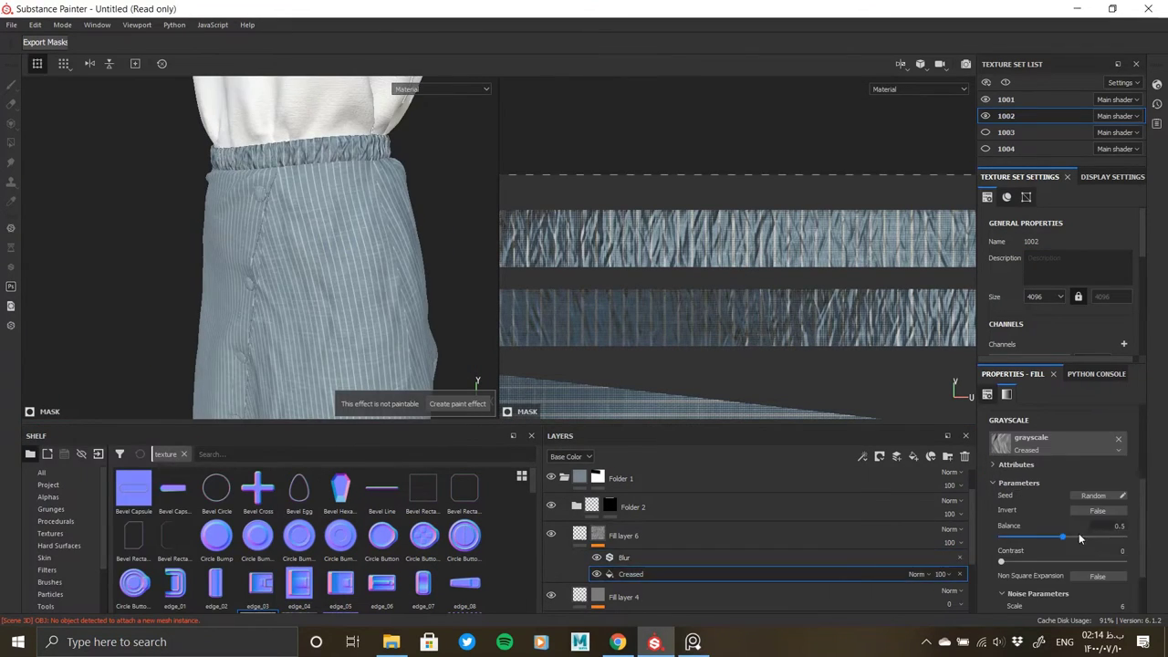
scroll(1048, 560, "down", 2)
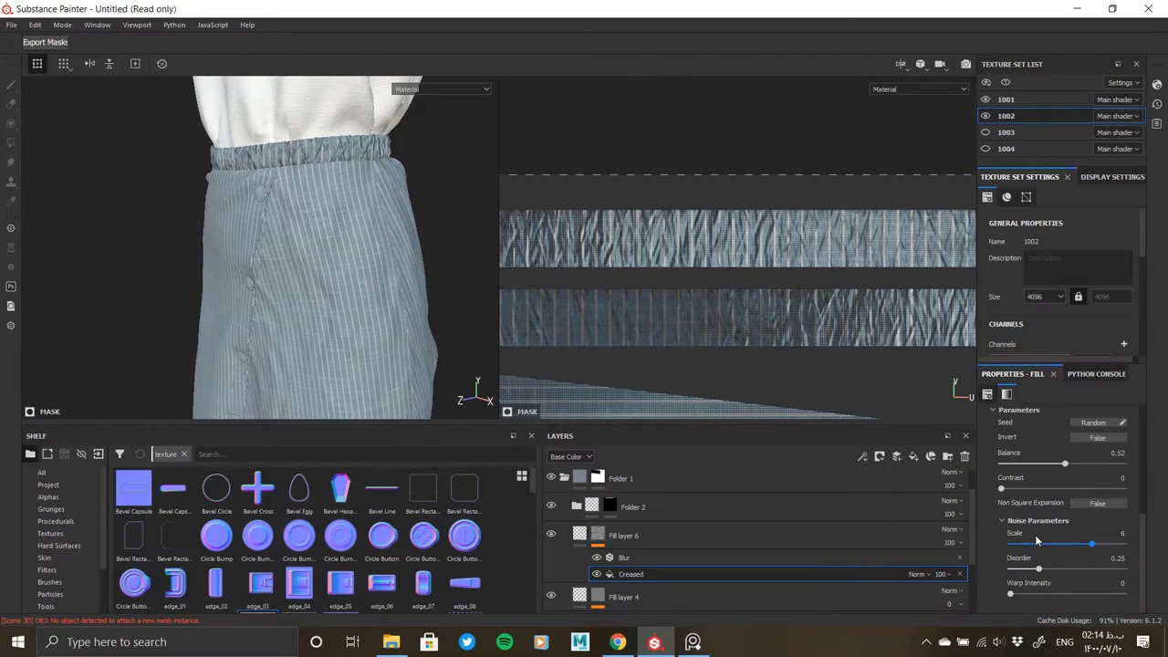
left_click(1024, 492)
left_click(1058, 544)
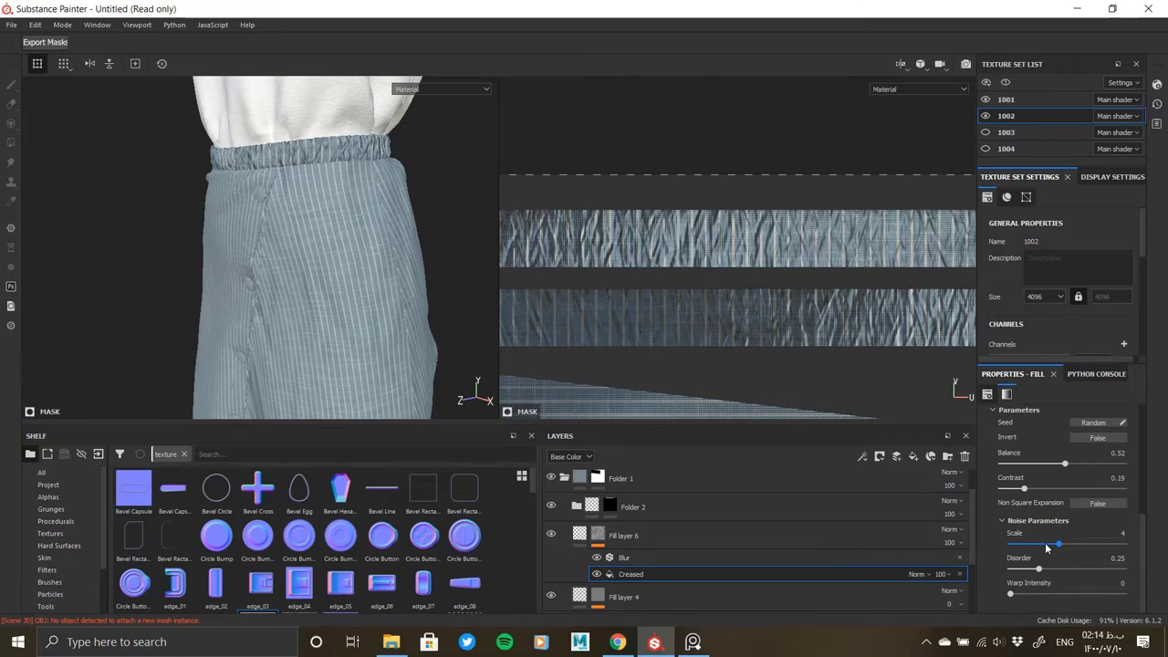
left_click(1049, 491)
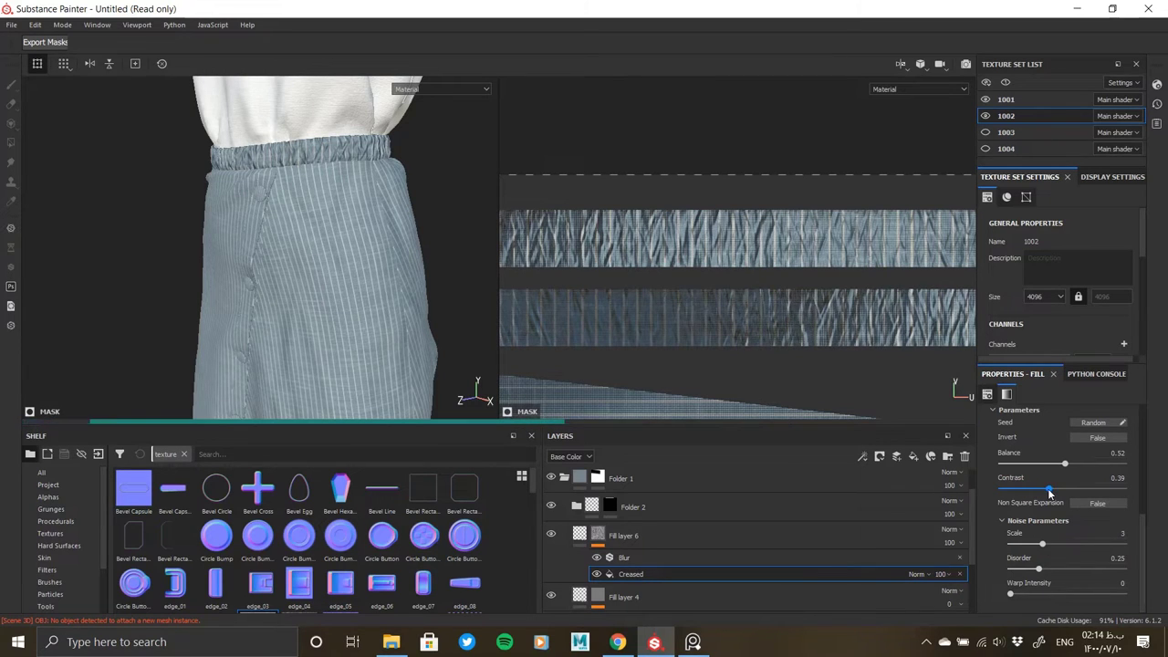
mouse_move(1070, 494)
left_mouse_down()
mouse_move(1166, 492)
mouse_move(1079, 490)
left_mouse_up()
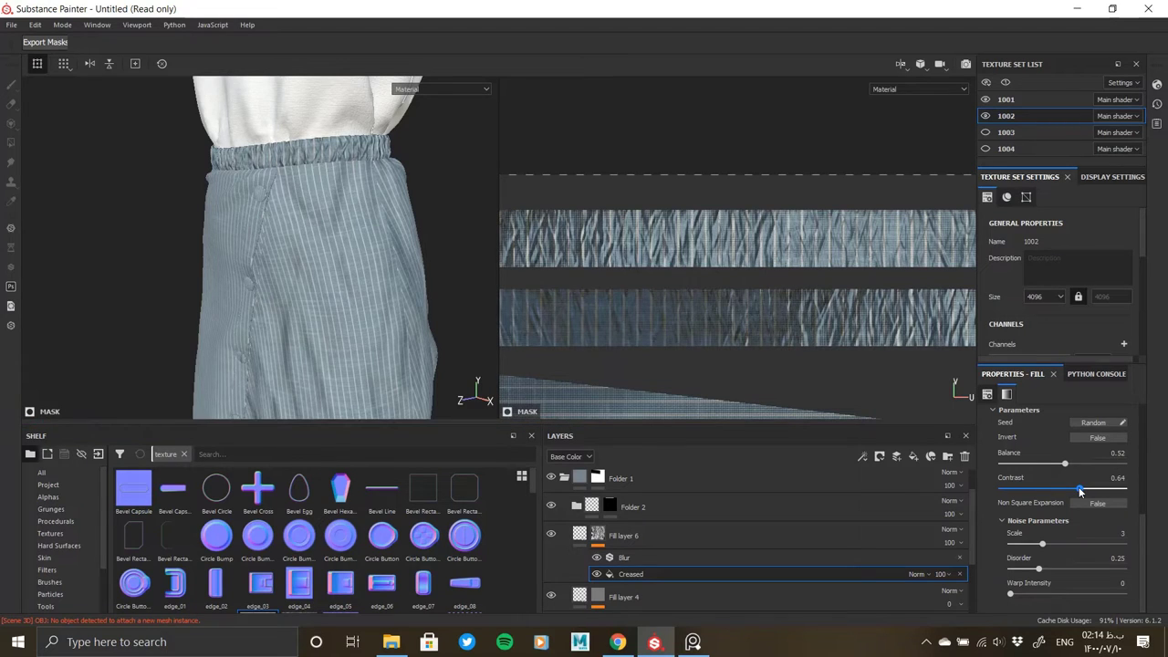
Step: Lower the wrinkle Blur intensity to about 2.2
left_click(634, 553)
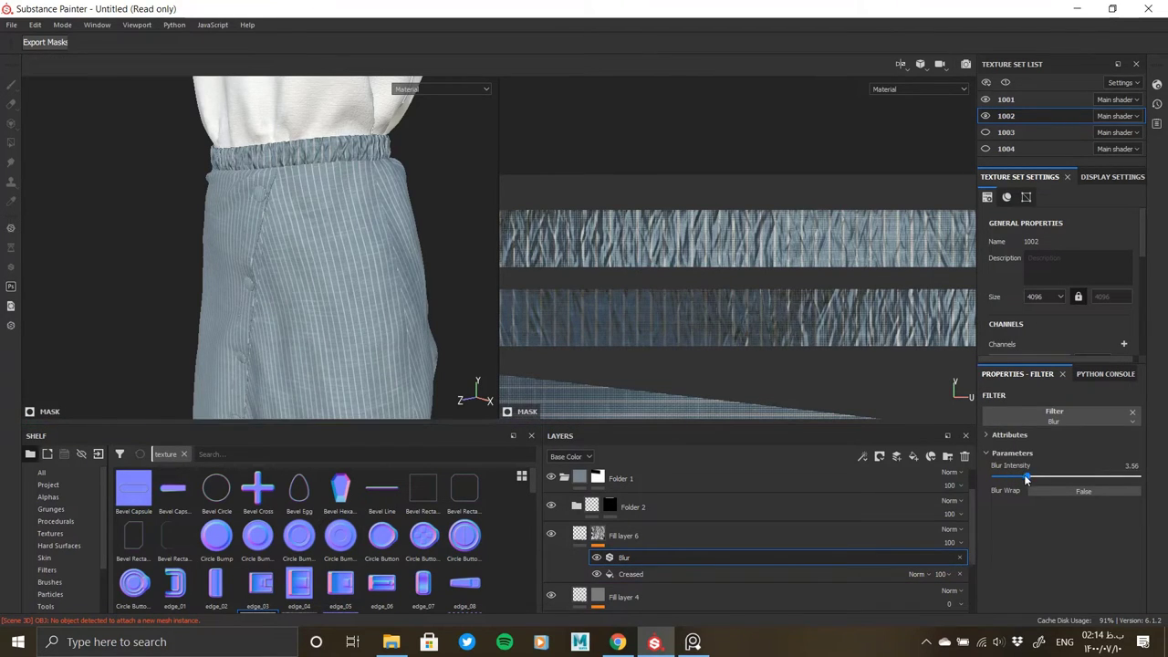
left_click_drag(1026, 473, 1008, 476)
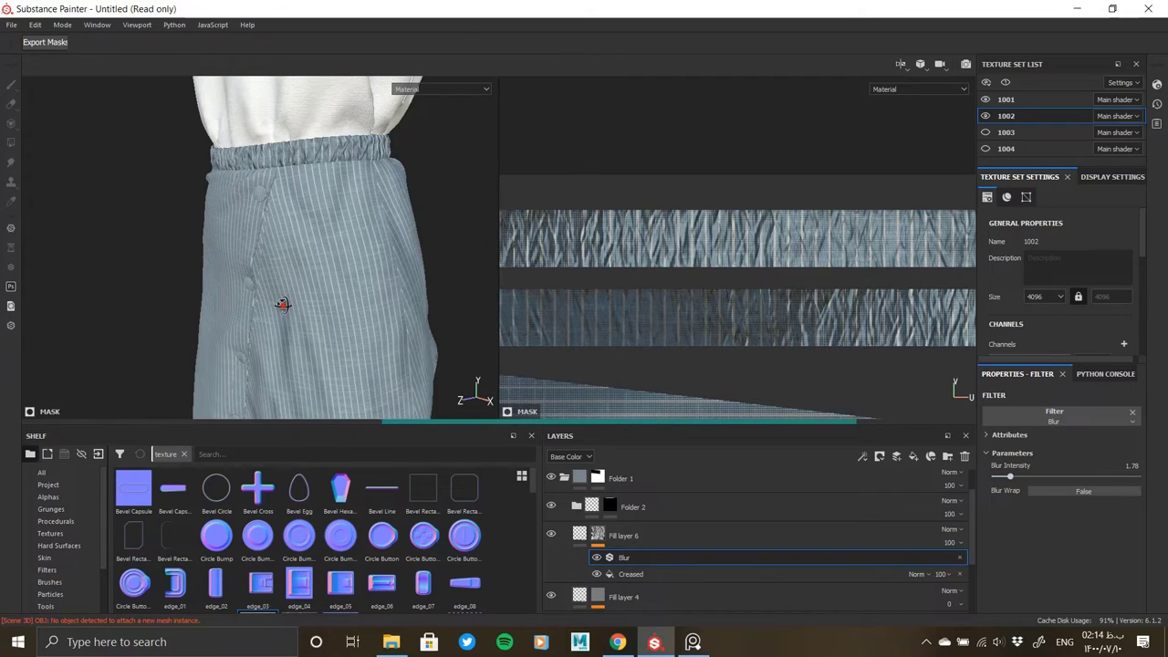
scroll(282, 307, "down", 3)
mouse_move(304, 364)
left_mouse_down("alt")
mouse_move(355, 234)
mouse_move(313, 338)
mouse_move(321, 304)
mouse_move(370, 264)
mouse_move(366, 315)
left_mouse_up("alt")
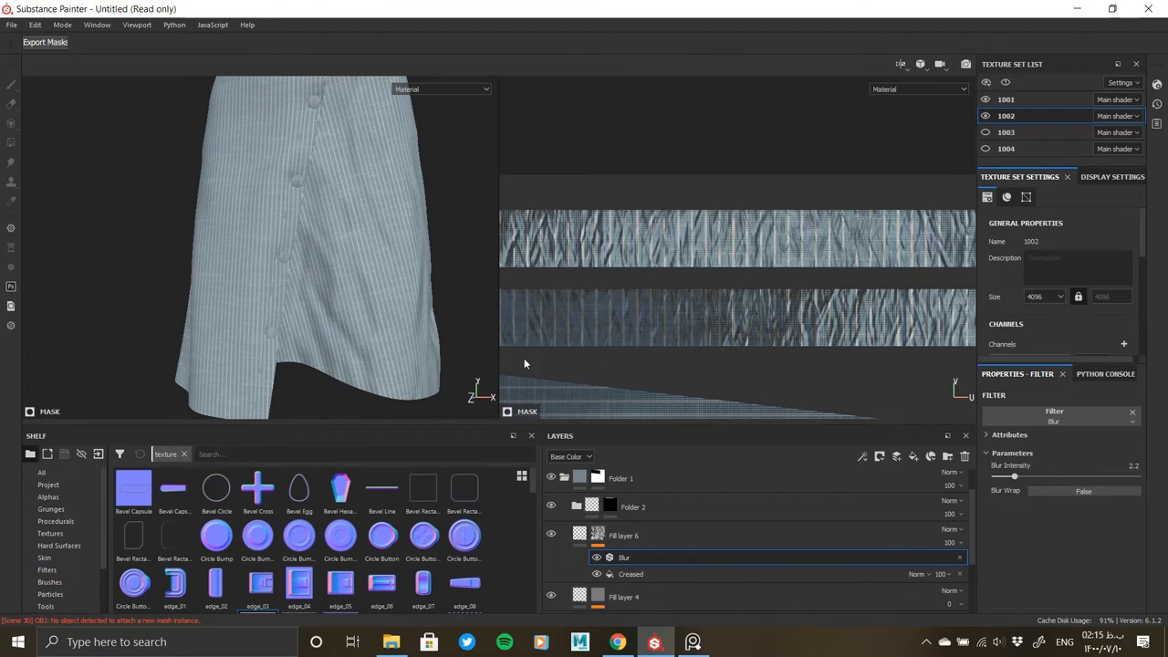
Step: Frame the skirt and set Fill layer 6's wrinkle height to 0.6893
left_click(625, 575)
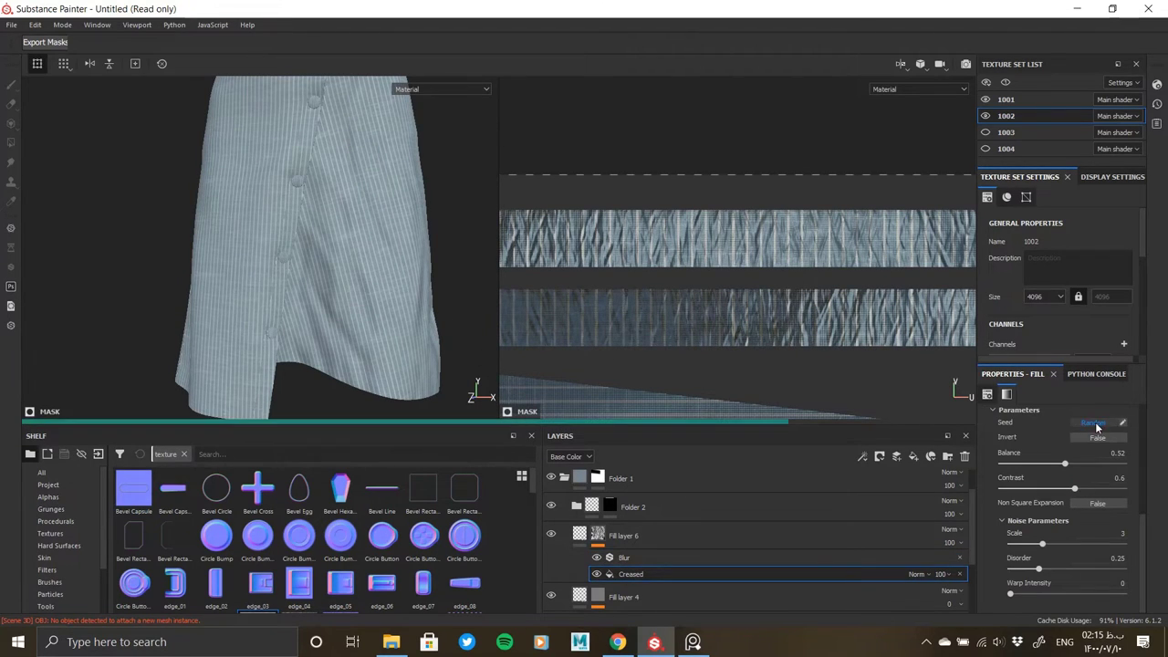
mouse_move(340, 327)
left_mouse_down("alt")
mouse_move(297, 332)
mouse_move(145, 290)
left_mouse_up("alt")
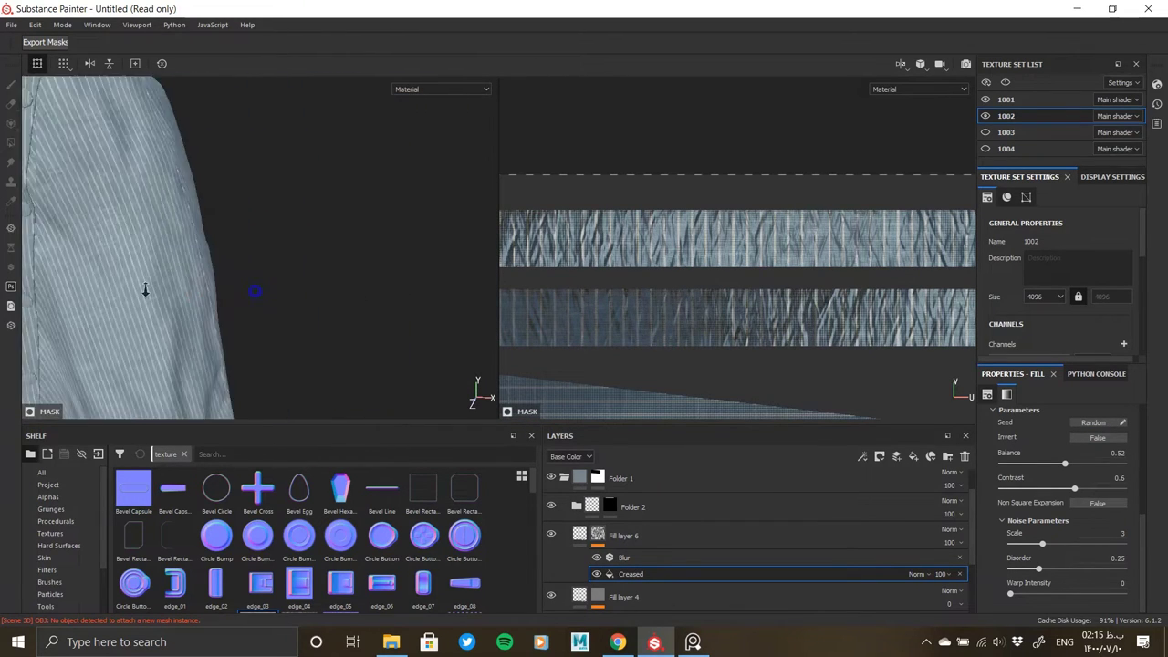
key("f")
left_click(657, 535)
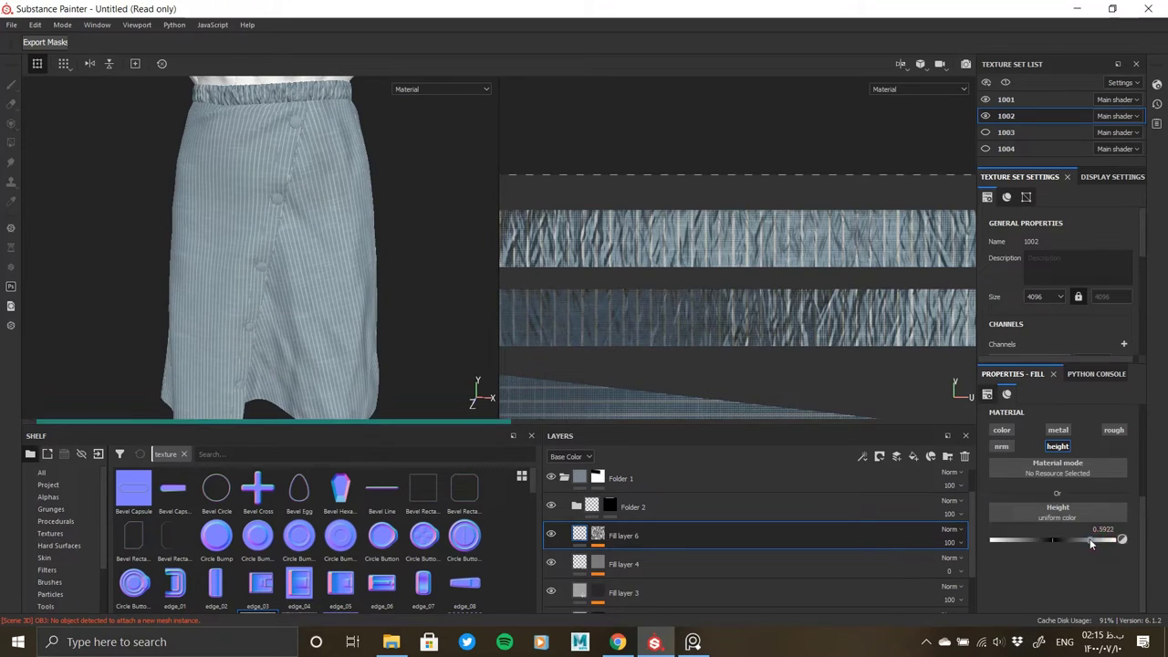
mouse_move(1090, 538)
left_mouse_down()
mouse_move(1055, 540)
mouse_move(1095, 540)
left_mouse_up()
mouse_move(413, 351)
left_mouse_down("alt")
mouse_move(327, 319)
mouse_move(453, 310)
mouse_move(323, 282)
left_mouse_up("alt")
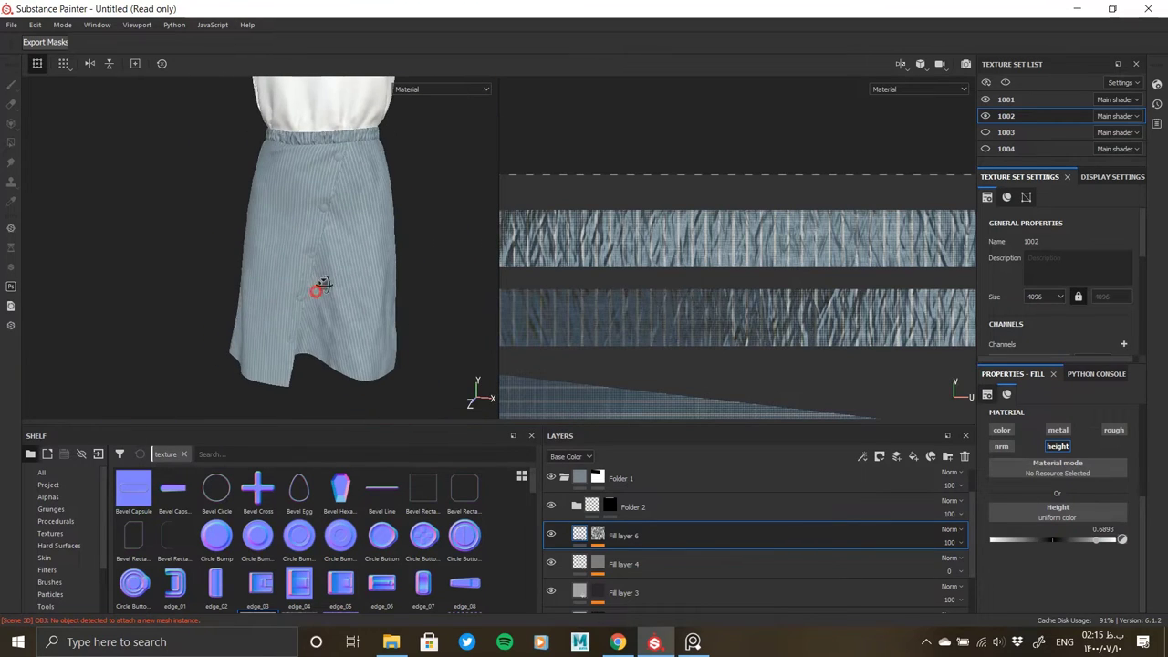
Step: Copy Fill layer 6 and paste it above Fill layer 4 in Folder 1 copy 1
right_click(623, 541)
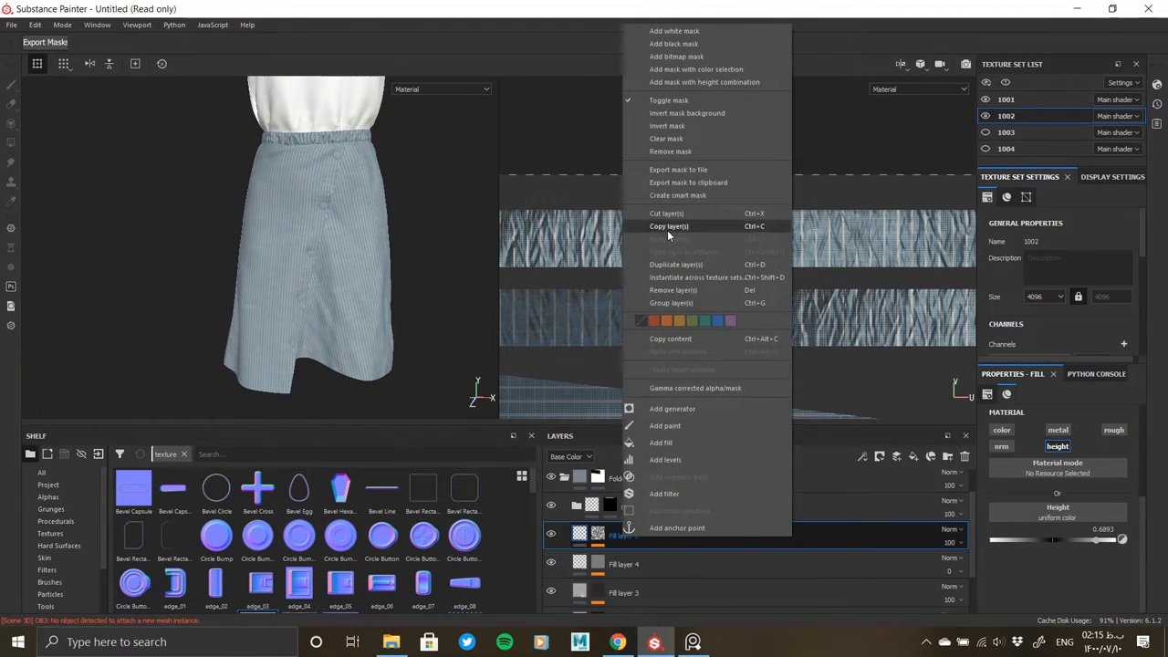
left_click(667, 226)
left_click(559, 508)
left_click(563, 486)
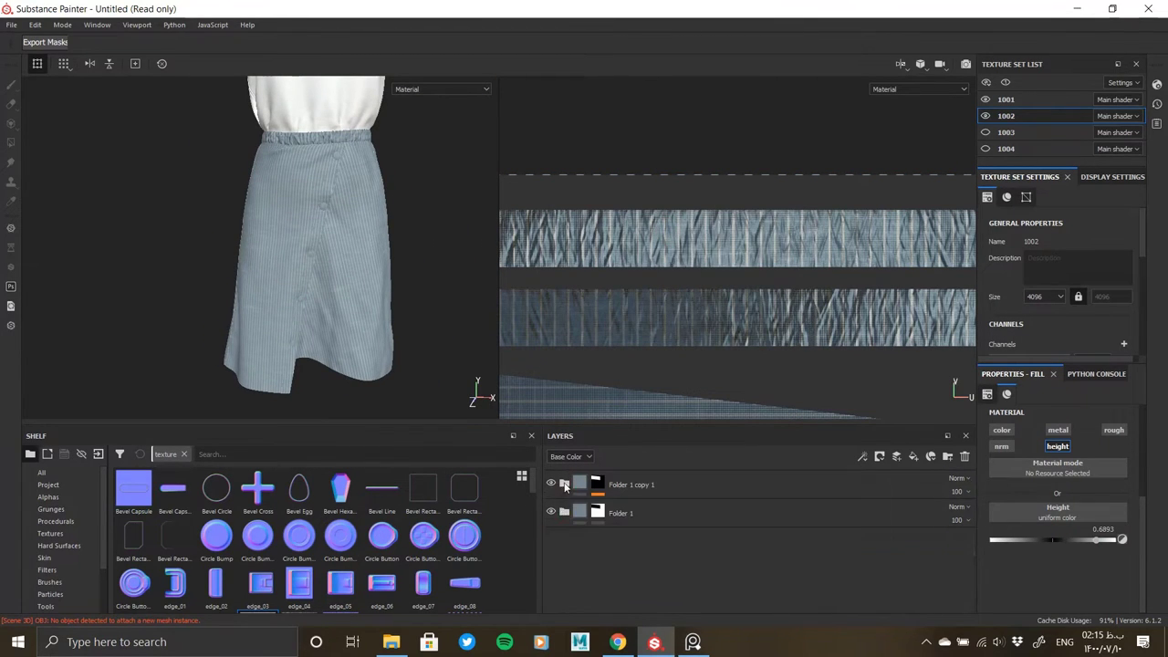
left_click(564, 485)
right_click(626, 512)
left_click(696, 228)
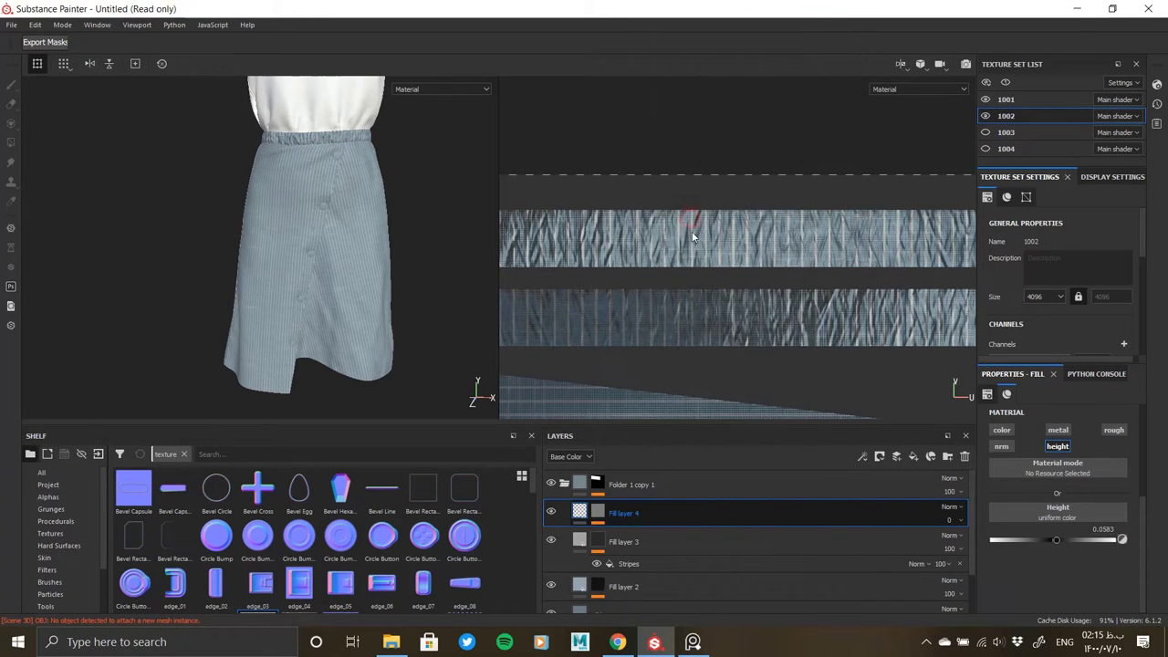
Step: Inspect the pasted layer's Blur and Creased settings and select the Folder 1 wrinkle layer
left_click(607, 522)
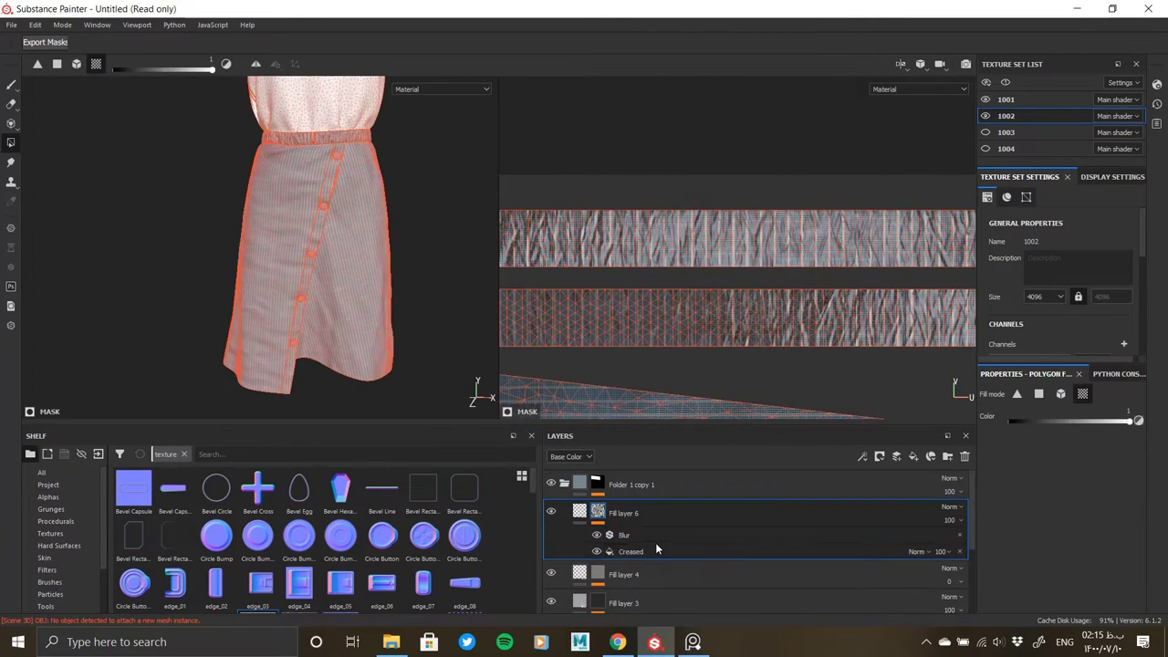
left_click(655, 546)
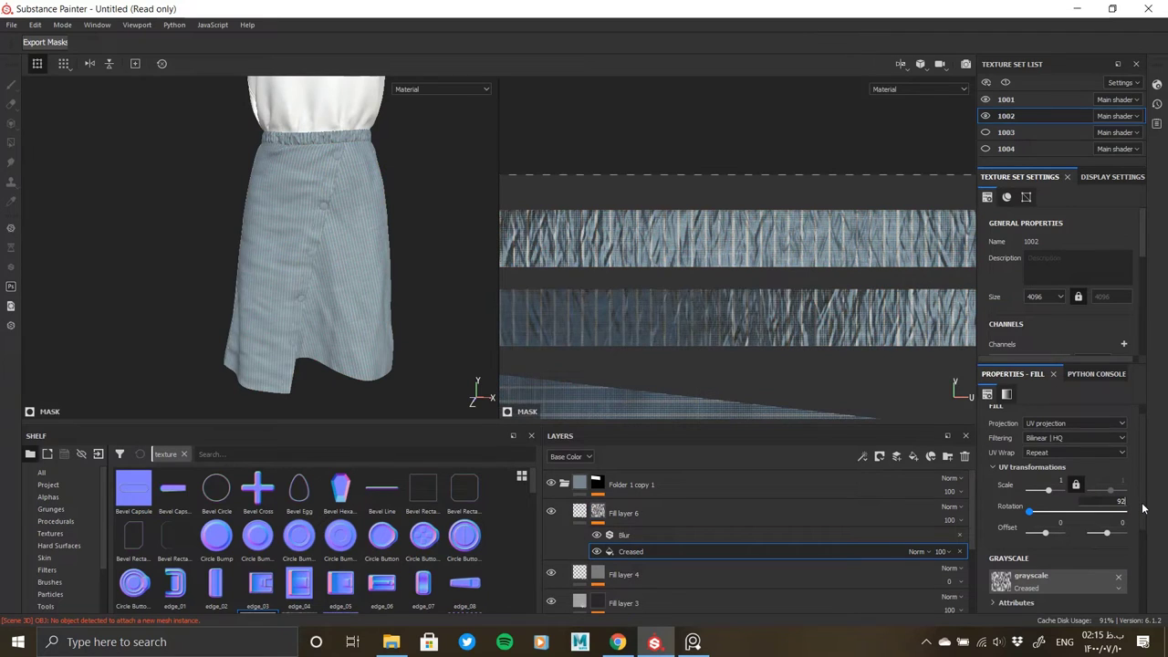
mouse_move(438, 356)
left_mouse_down("alt")
mouse_move(296, 300)
mouse_move(473, 319)
mouse_move(270, 289)
mouse_move(347, 338)
mouse_move(326, 333)
left_mouse_up("alt")
left_click(555, 512)
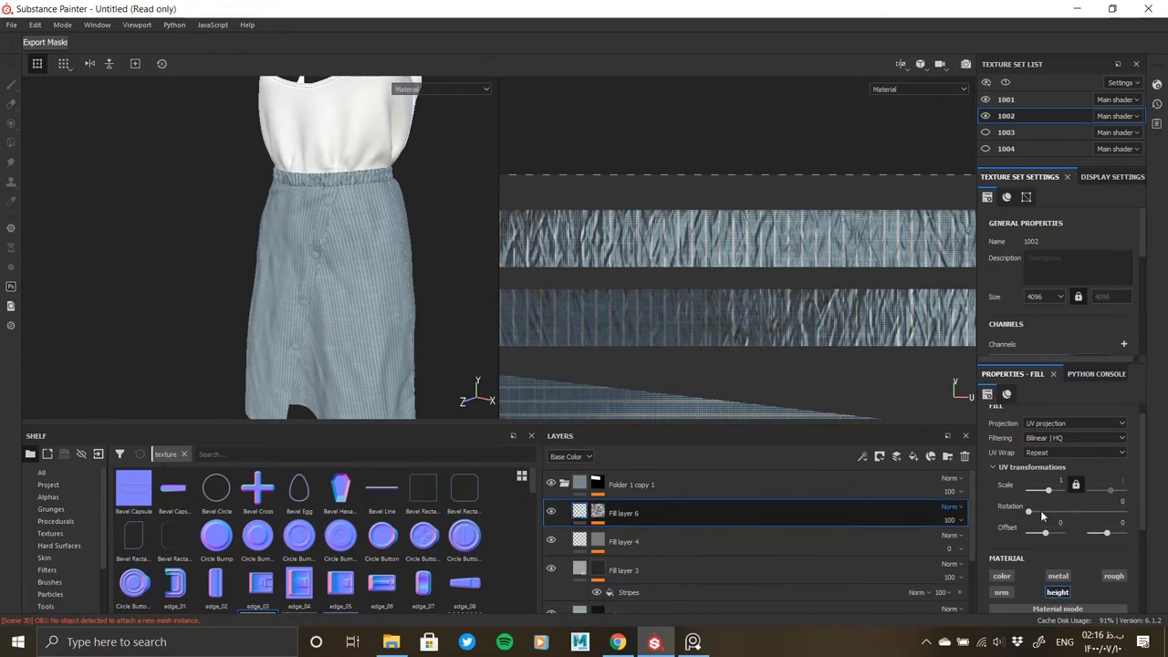
scroll(1058, 538, "down", 3)
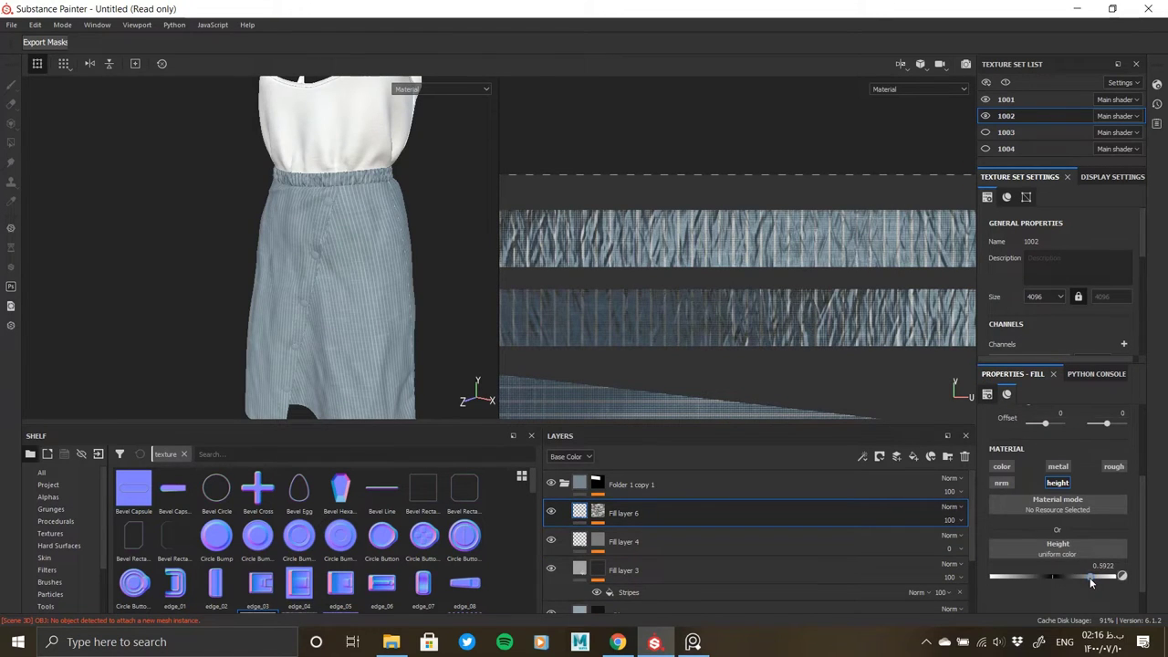
left_click(629, 518)
left_click(624, 590)
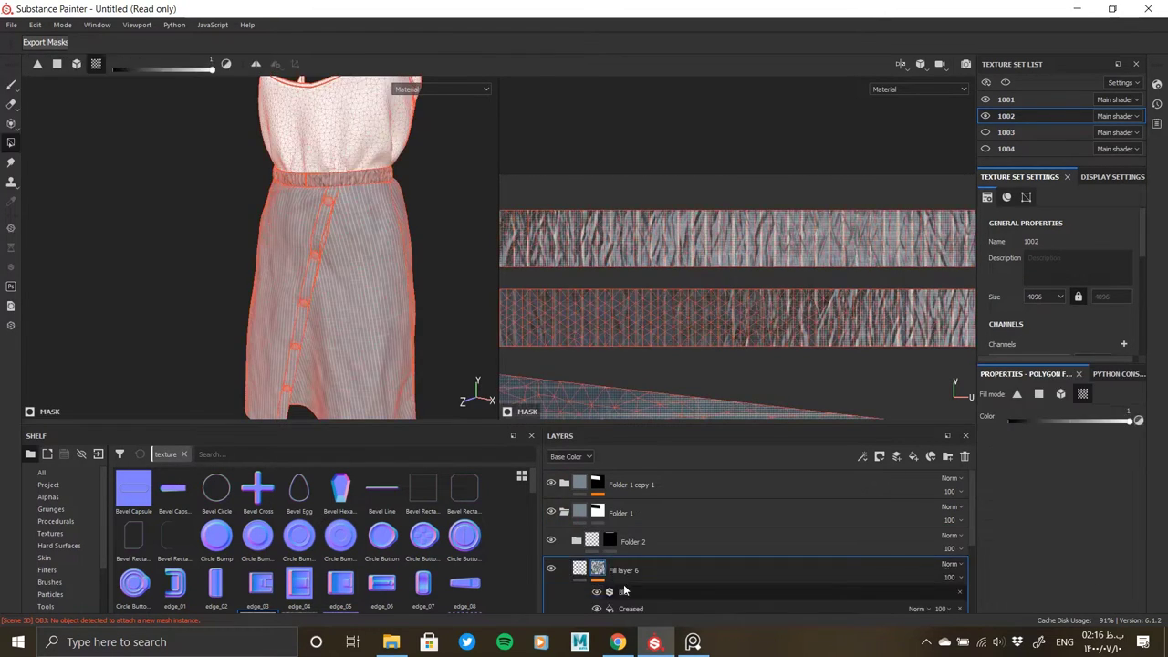
left_click(625, 570)
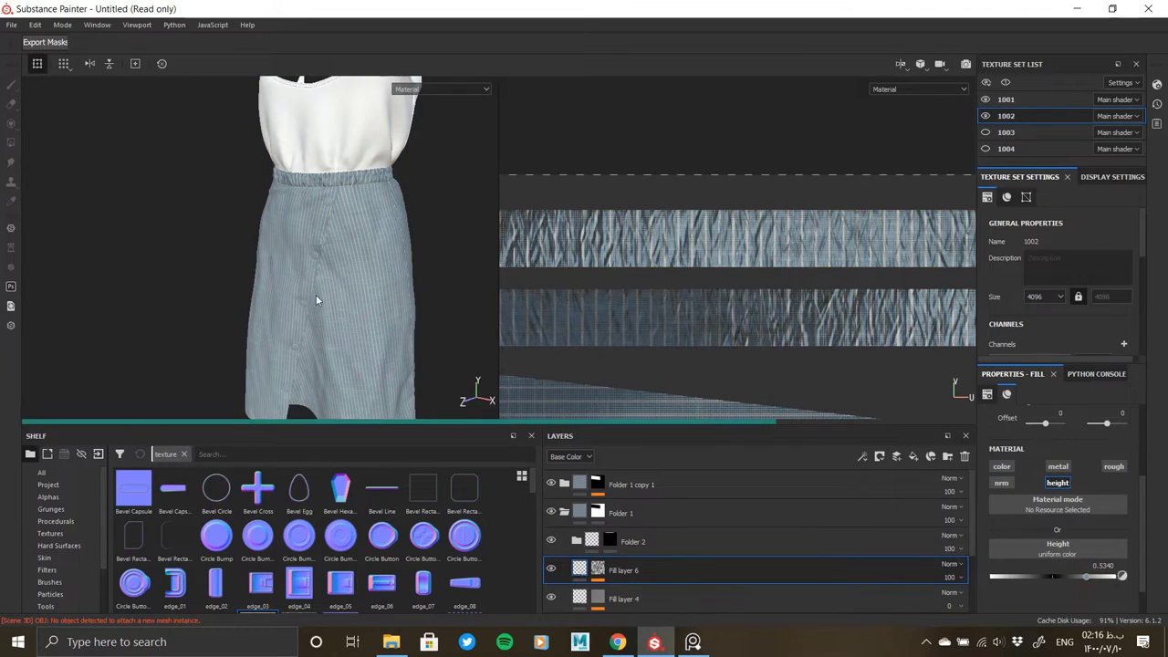
Step: Save the project as '1' in the Long cardigan with button skirt folder
left_click_drag(315, 295, 341, 309, "alt")
key("ctrl+s")
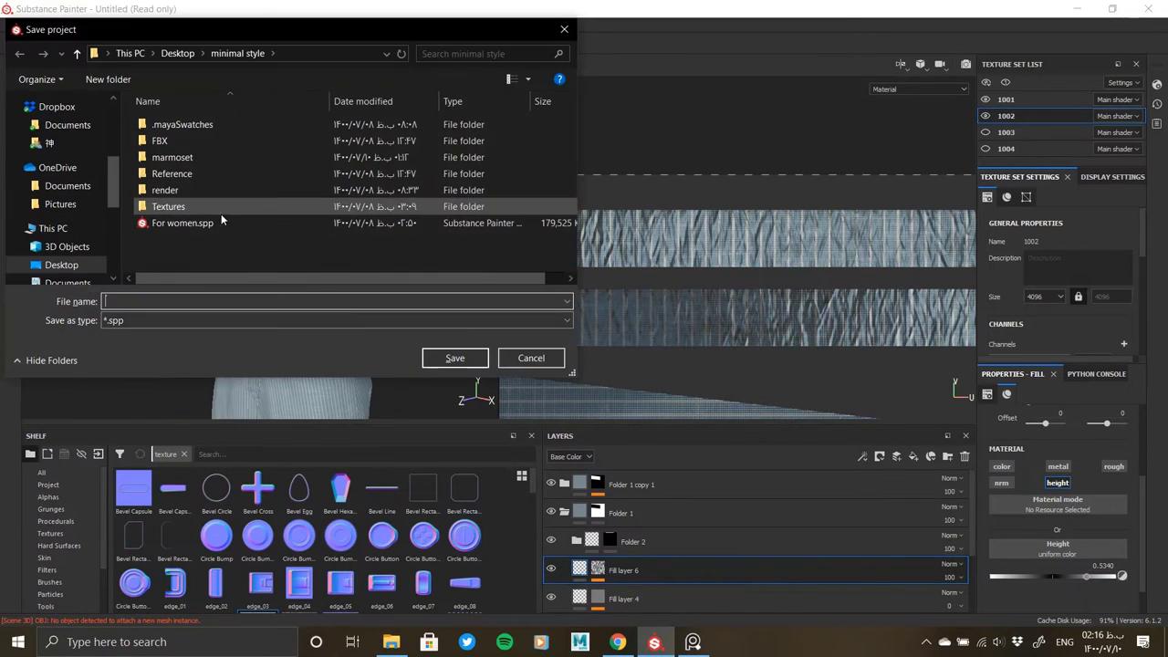
scroll(78, 173, "up", 1)
scroll(64, 150, "up", 1)
left_click(68, 137)
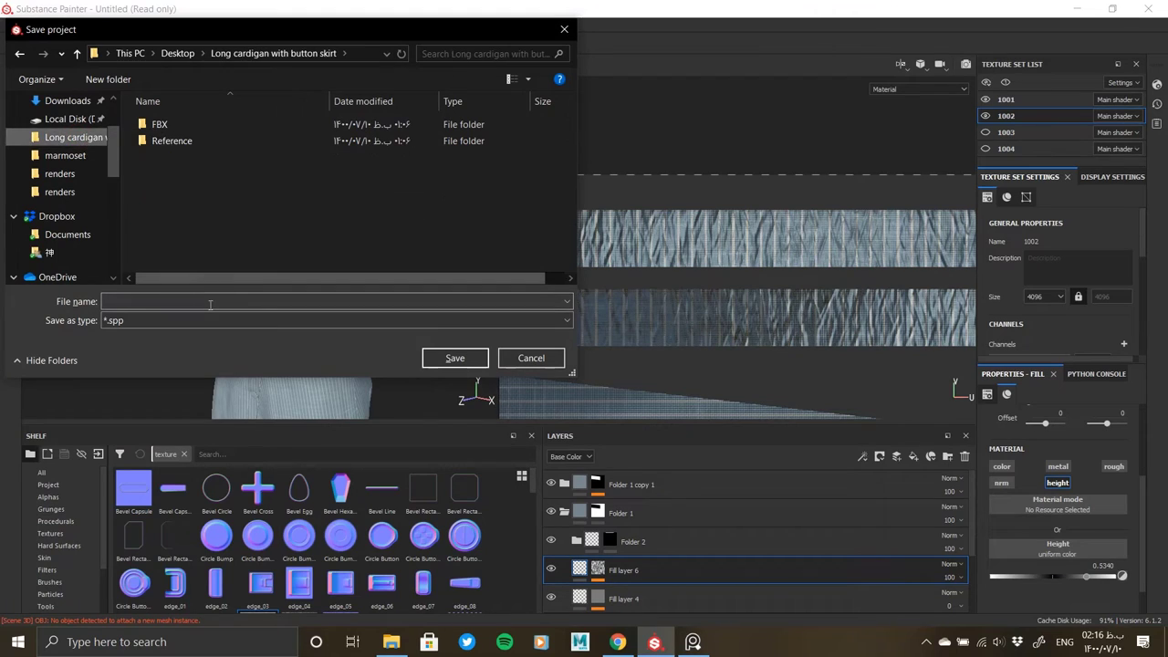
type("1")
left_click(472, 358)
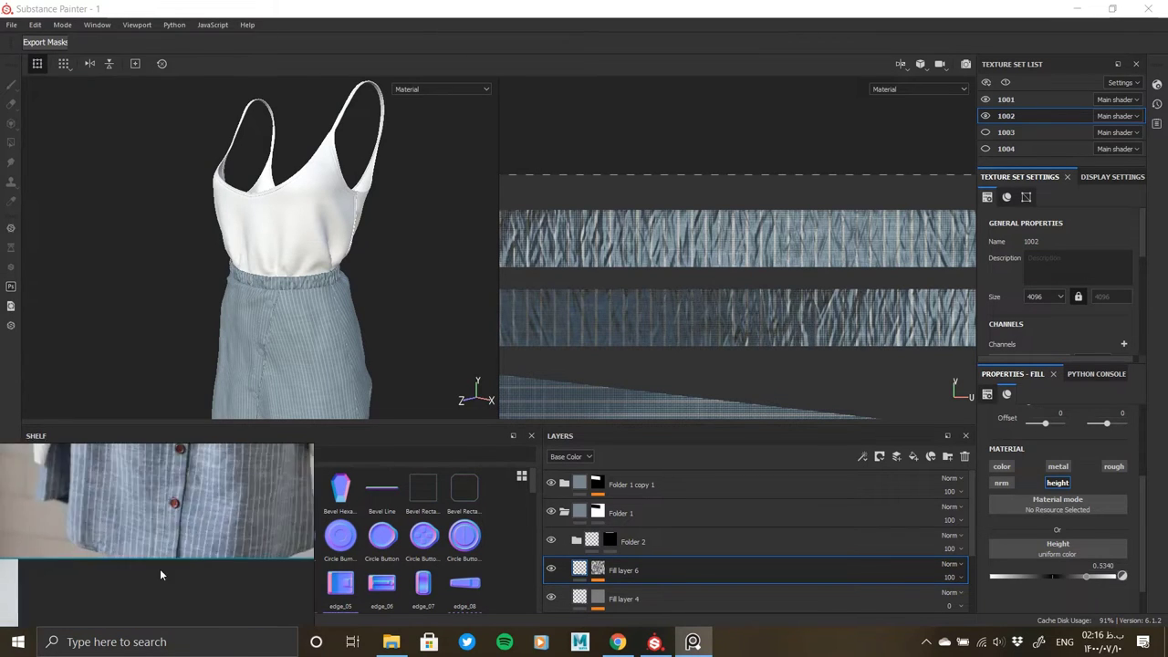
mouse_move(279, 343)
left_mouse_down("alt")
mouse_move(240, 329)
mouse_move(323, 248)
mouse_move(290, 581)
left_mouse_up("alt")
left_click(693, 641)
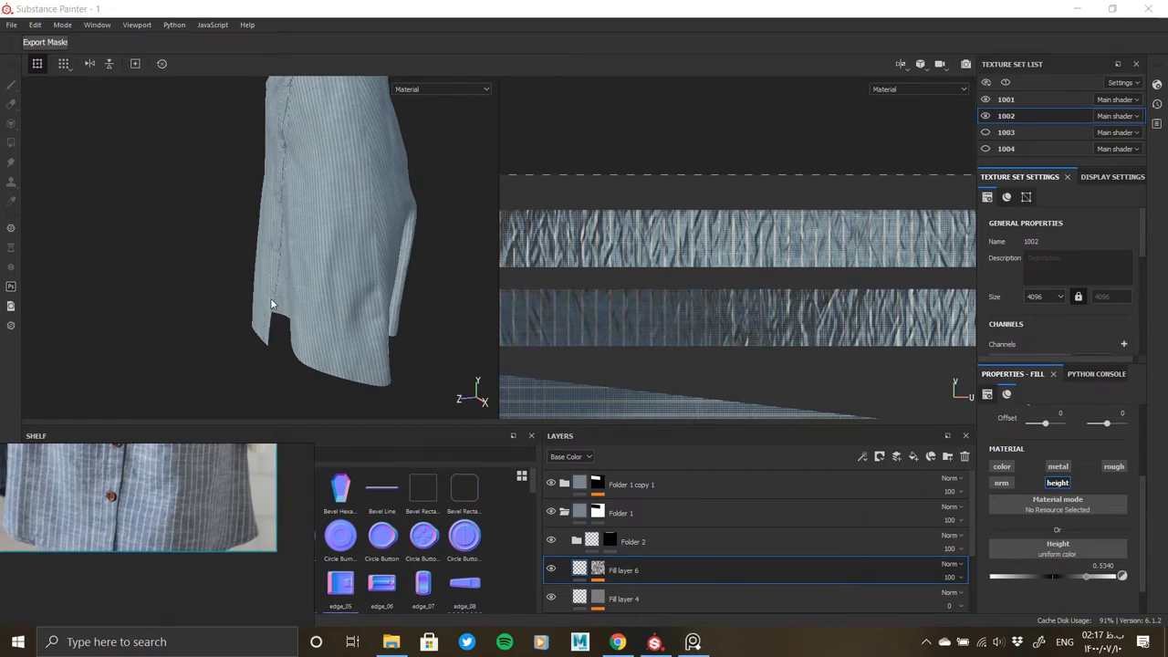
mouse_move(270, 297)
left_mouse_down("alt")
mouse_move(326, 203)
mouse_move(340, 391)
left_mouse_up("alt")
right_click_drag(340, 391, 154, 293, "alt")
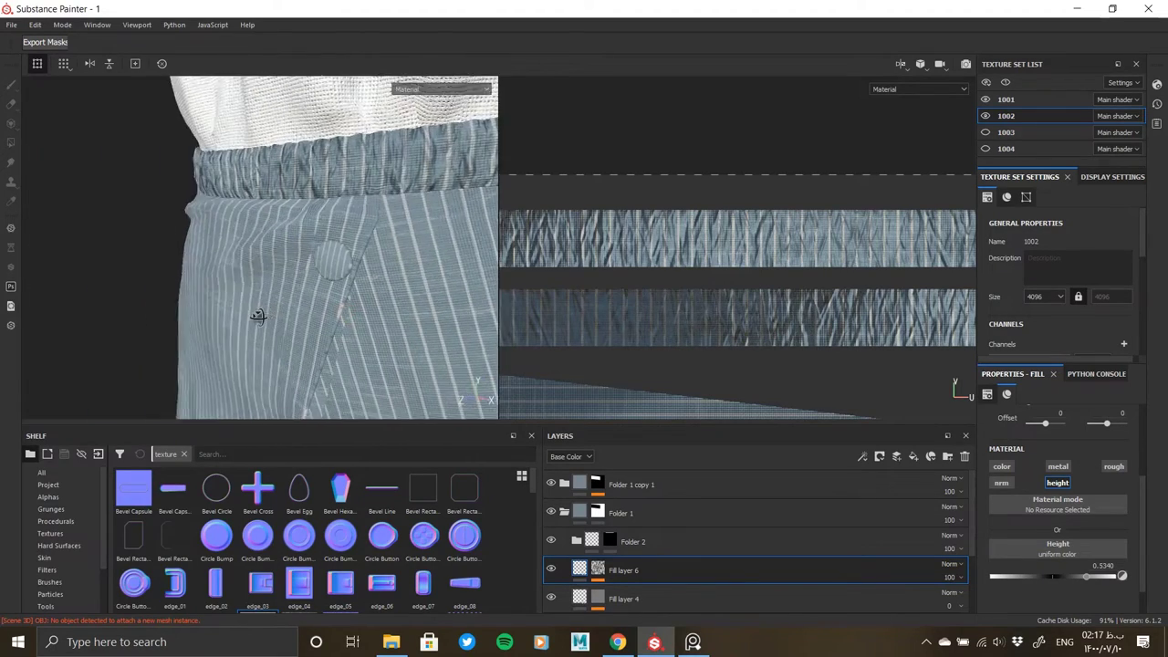
mouse_move(154, 294)
left_mouse_down("alt")
mouse_move(279, 279)
mouse_move(174, 245)
mouse_move(411, 216)
mouse_move(312, 324)
mouse_move(258, 307)
mouse_move(301, 319)
left_mouse_up("alt")
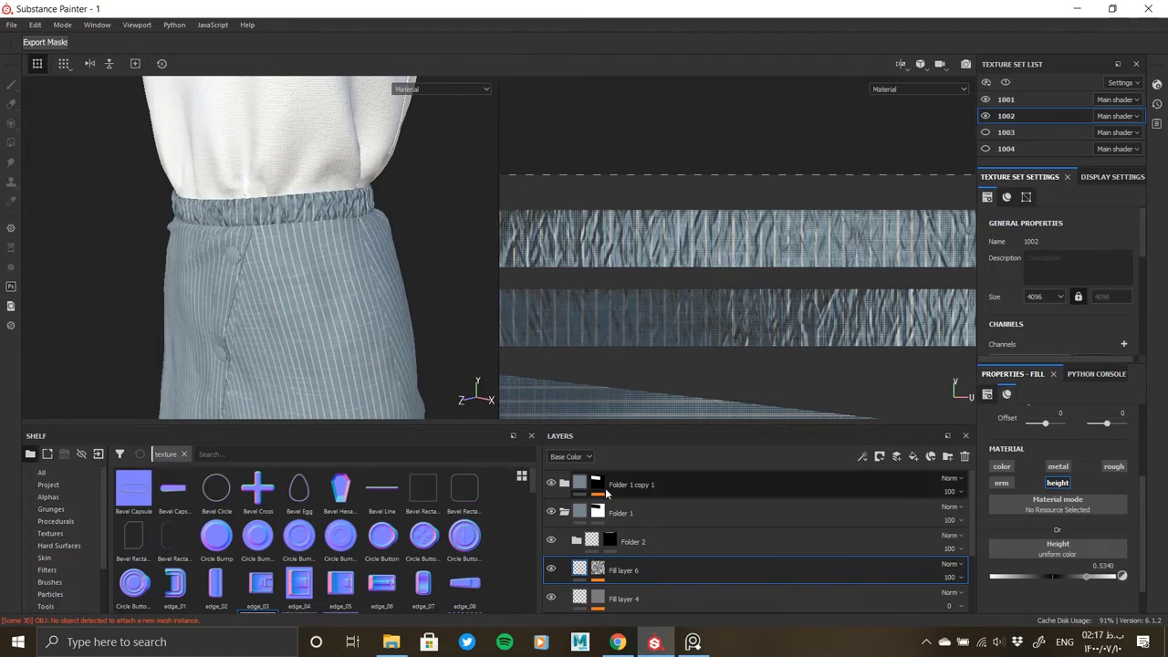
Step: Add Fill layer 7 with a mask driven by a UV Border Distance generator
left_click(913, 456)
right_click(597, 573)
left_click(638, 153)
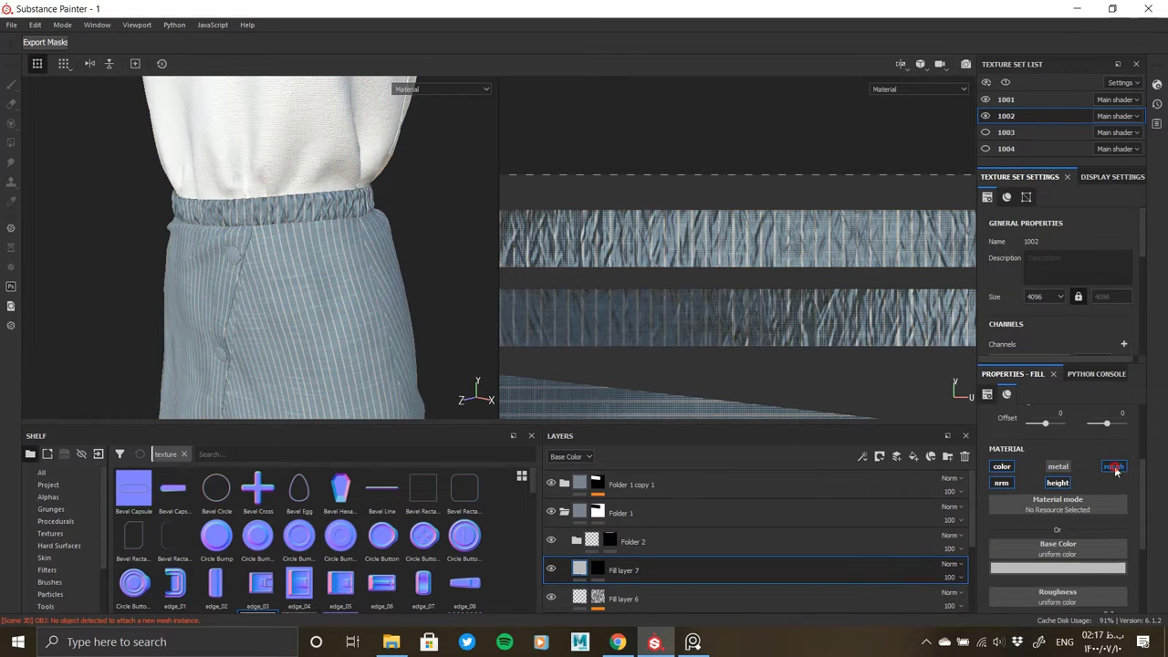
right_click(596, 569)
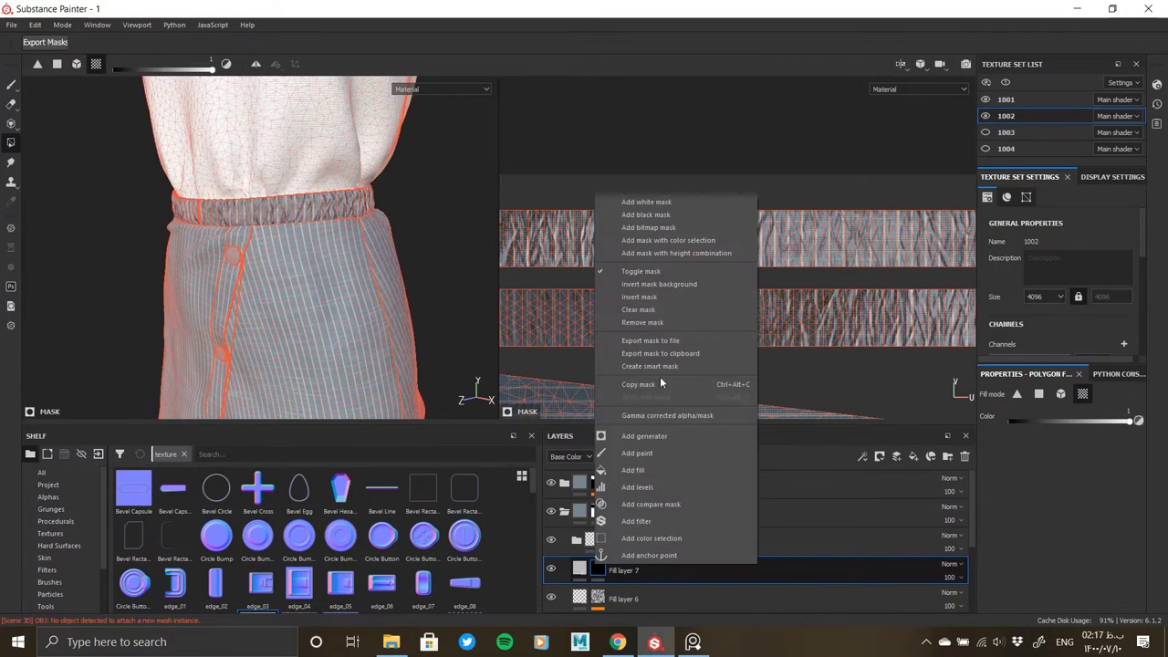
left_click(644, 436)
left_click(1054, 416)
left_click(1011, 506)
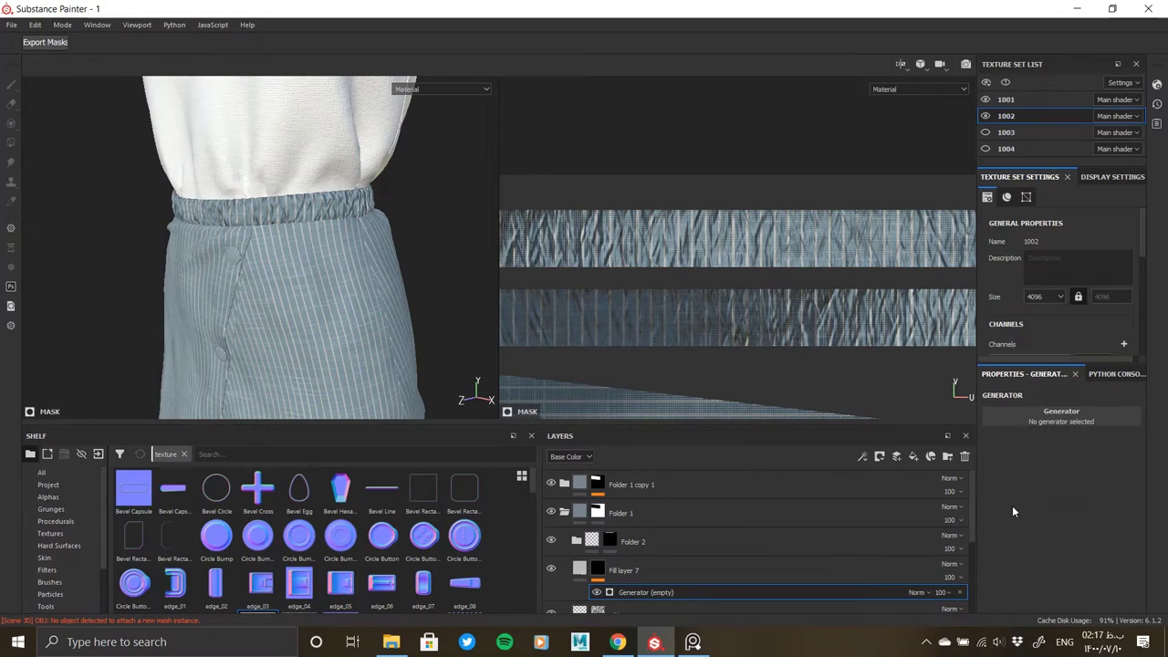
Step: Set the UV Border Distance to 0.04 and check the seam outline on the skirt
left_click(1008, 493)
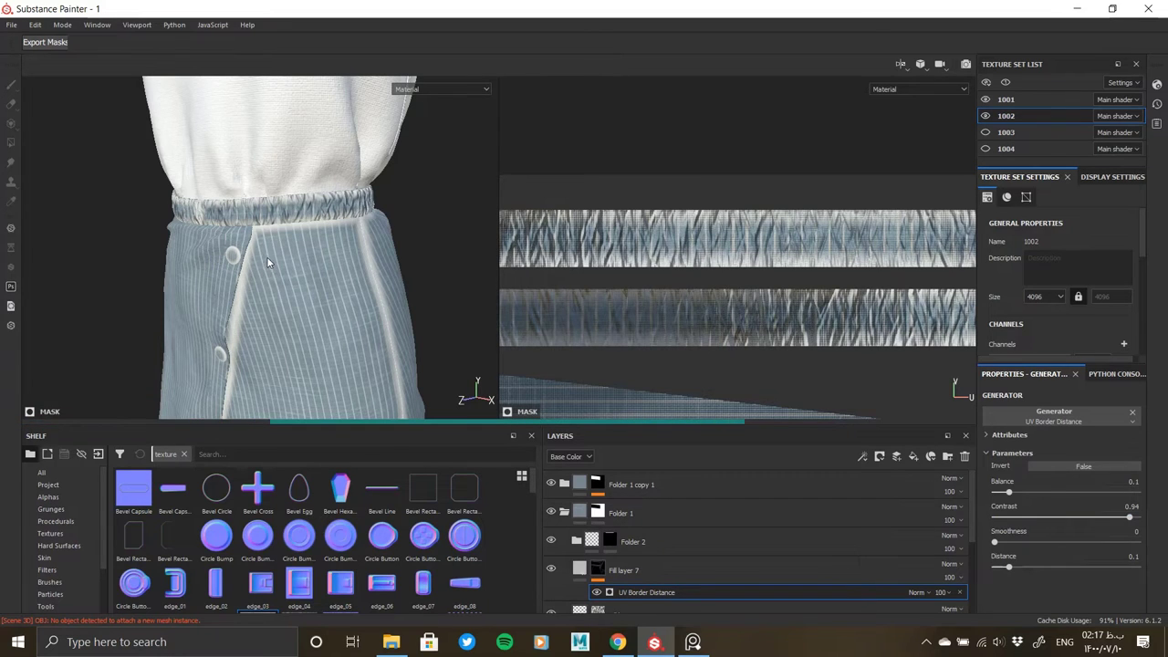
scroll(372, 298, "up", 3)
scroll(267, 251, "up", 5)
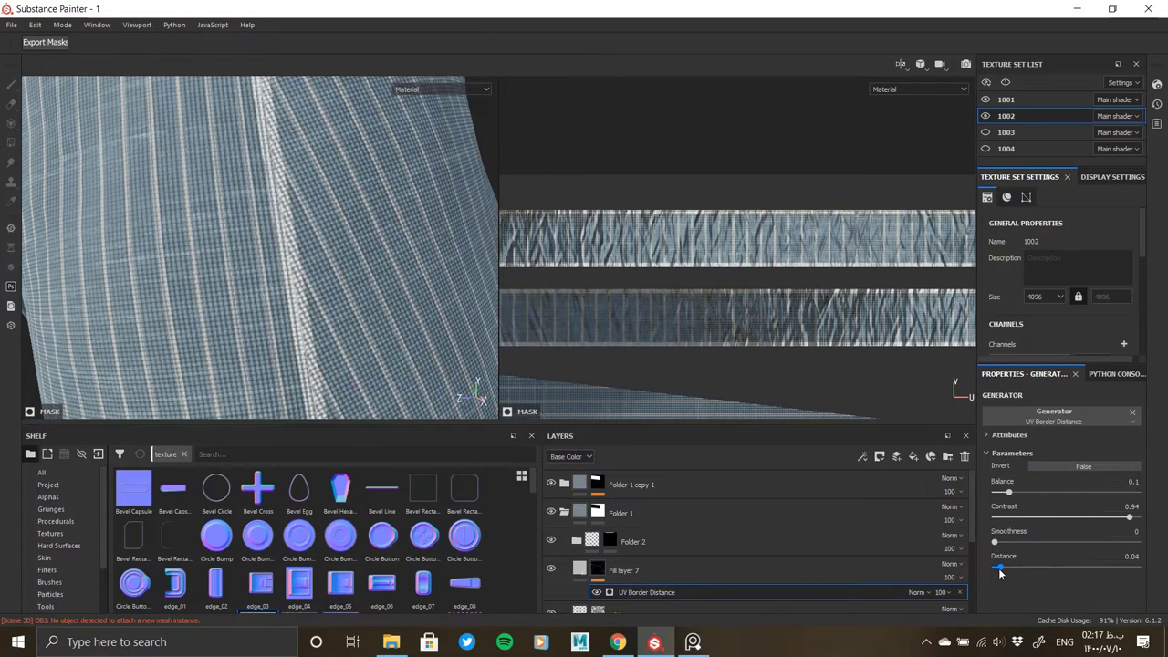
scroll(168, 247, "down", 5)
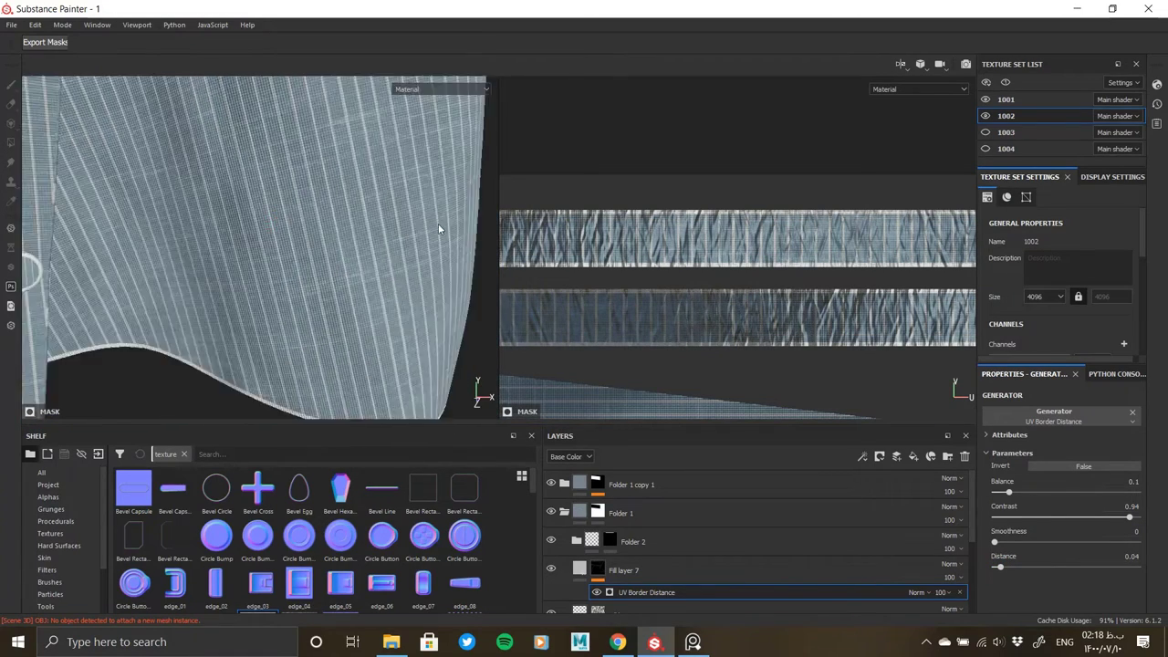
middle_click_drag(438, 223, 267, 354, "alt")
mouse_move(267, 354)
left_mouse_down("alt")
mouse_move(426, 255)
mouse_move(331, 195)
mouse_move(315, 245)
mouse_move(372, 280)
mouse_move(101, 208)
mouse_move(254, 163)
left_mouse_up("alt")
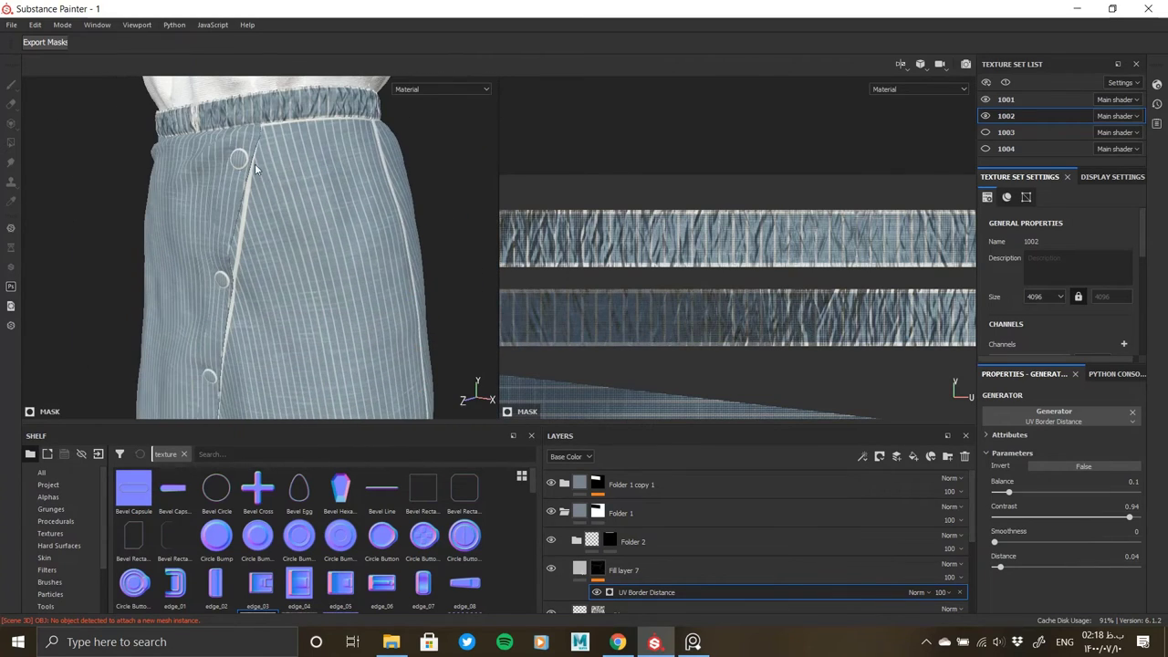
left_click(639, 569)
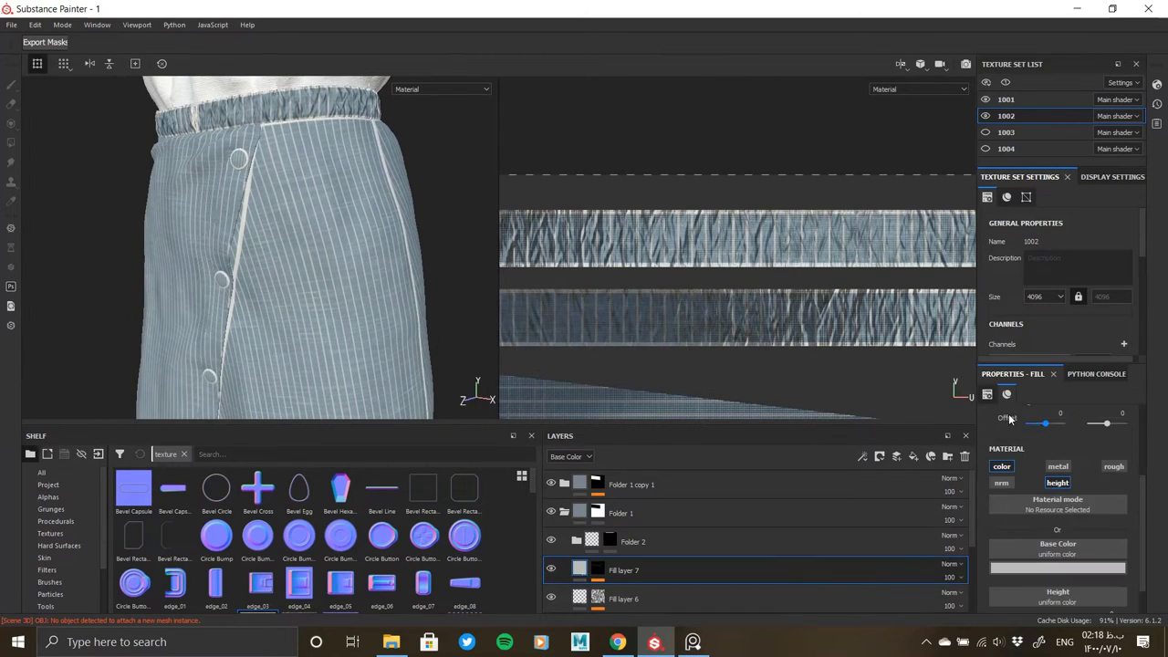
Step: Set Fill layer 7's seam height to 0.0874
scroll(1022, 445, "down", 1)
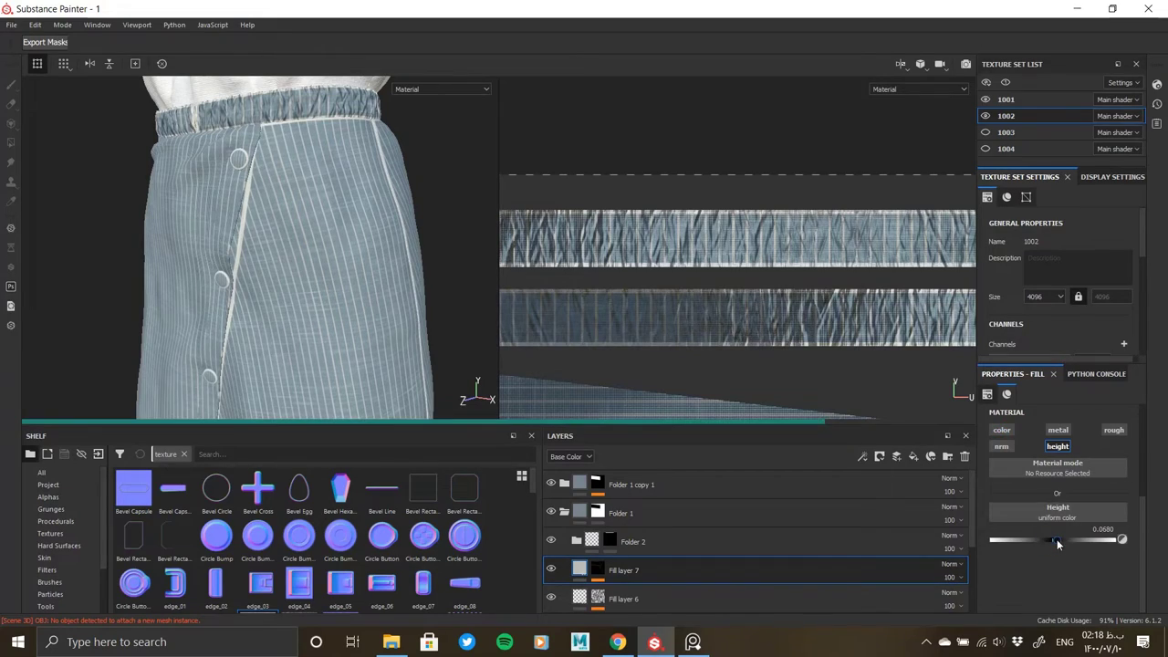
mouse_move(449, 297)
left_mouse_down("alt")
mouse_move(341, 254)
mouse_move(334, 204)
mouse_move(279, 273)
mouse_move(407, 247)
mouse_move(347, 259)
mouse_move(172, 346)
mouse_move(272, 191)
mouse_move(323, 321)
mouse_move(355, 242)
mouse_move(311, 91)
mouse_move(399, 214)
mouse_move(386, 229)
mouse_move(412, 296)
left_mouse_up("alt")
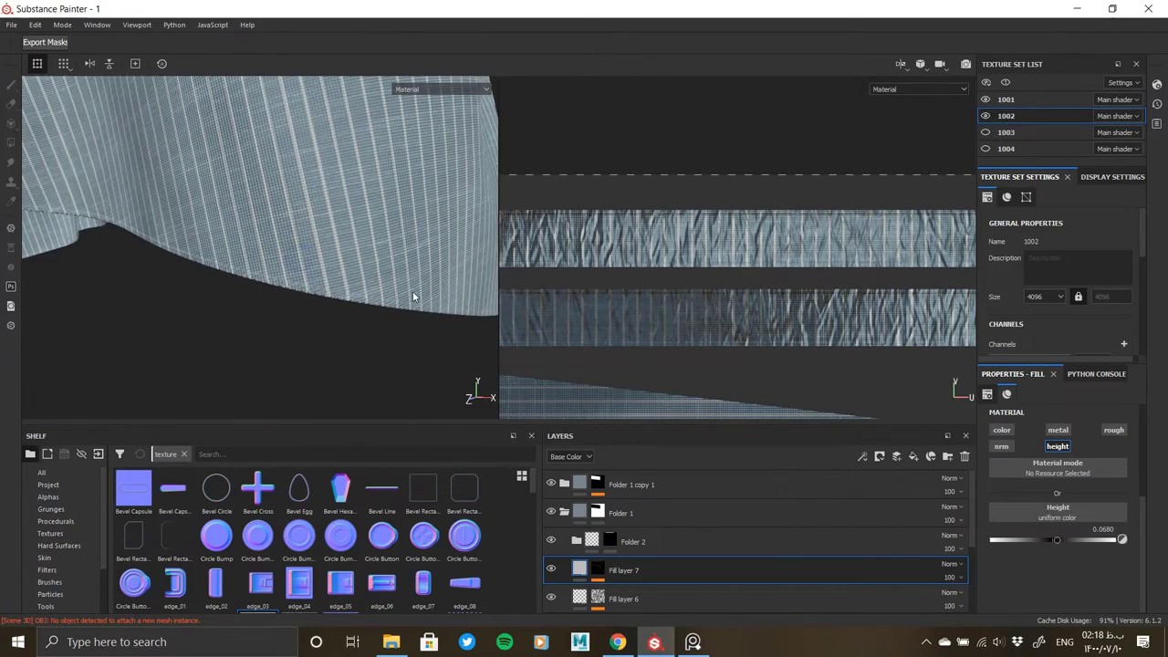
mouse_move(208, 320)
left_mouse_down("alt")
mouse_move(195, 294)
mouse_move(344, 350)
mouse_move(323, 358)
mouse_move(389, 304)
left_mouse_up("alt")
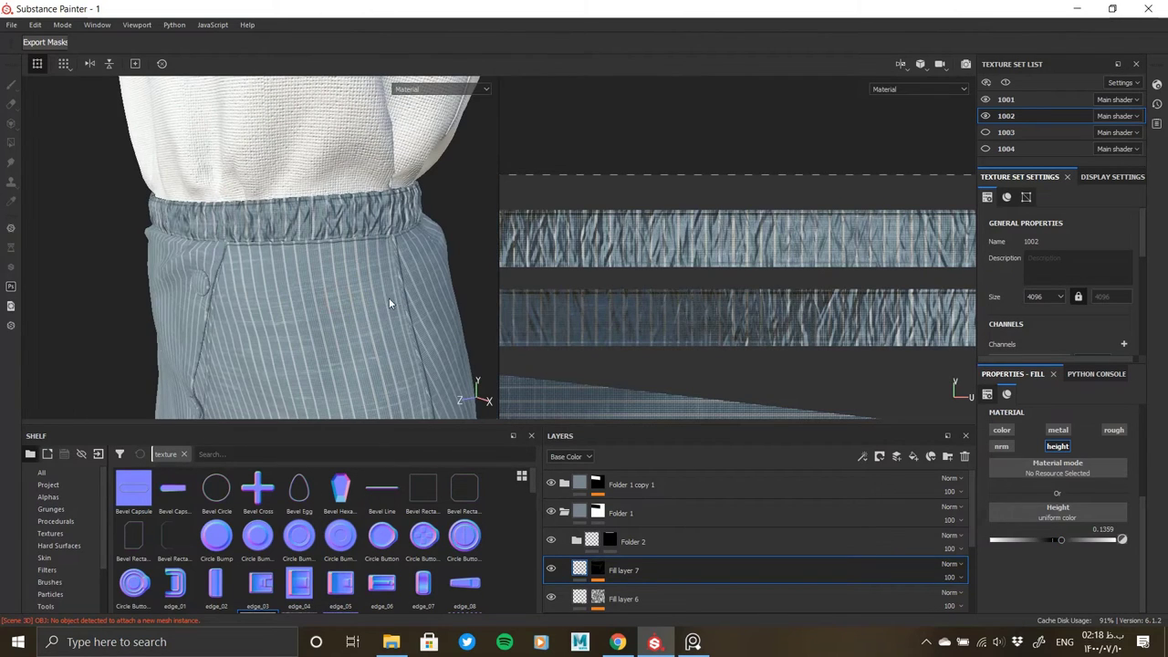
left_click_drag(1059, 539, 1056, 541)
left_click_drag(206, 245, 506, 438, "alt")
mouse_move(221, 339)
left_mouse_down("alt")
mouse_move(386, 338)
mouse_move(326, 308)
left_mouse_up("alt")
right_click_drag(326, 308, 337, 371, "alt")
Step: Copy Fill layer 7 into Folder 1 copy 1, then reselect the original in Folder 1
right_click(617, 566)
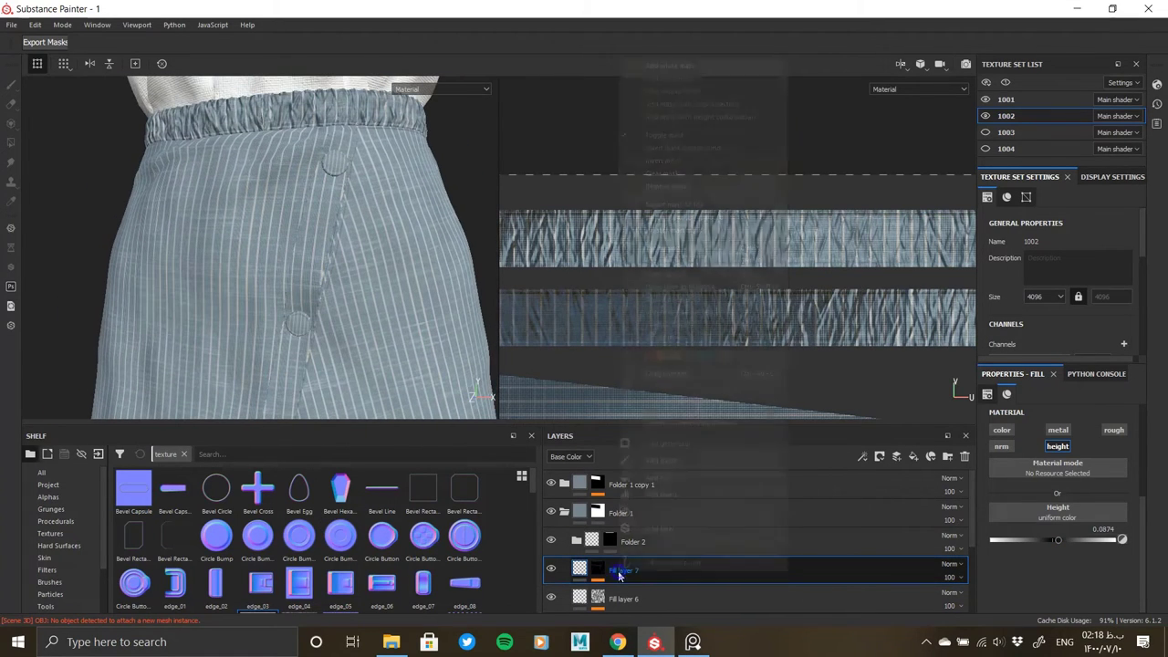
left_click(682, 259)
left_click(564, 486)
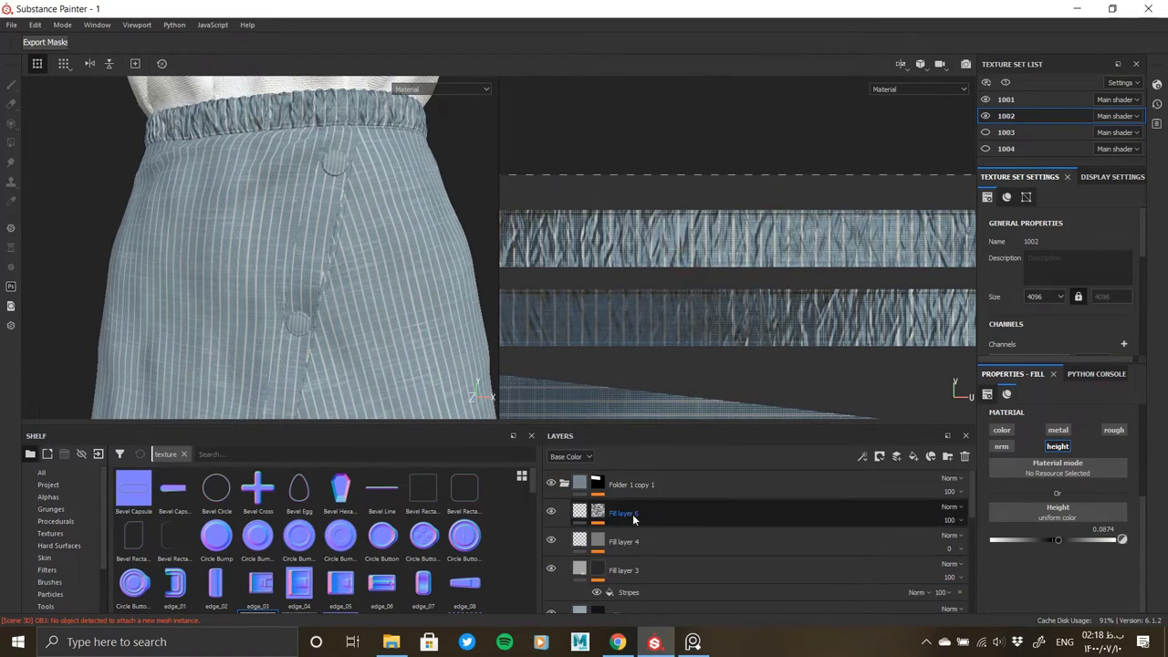
right_click(634, 513)
left_click(696, 255)
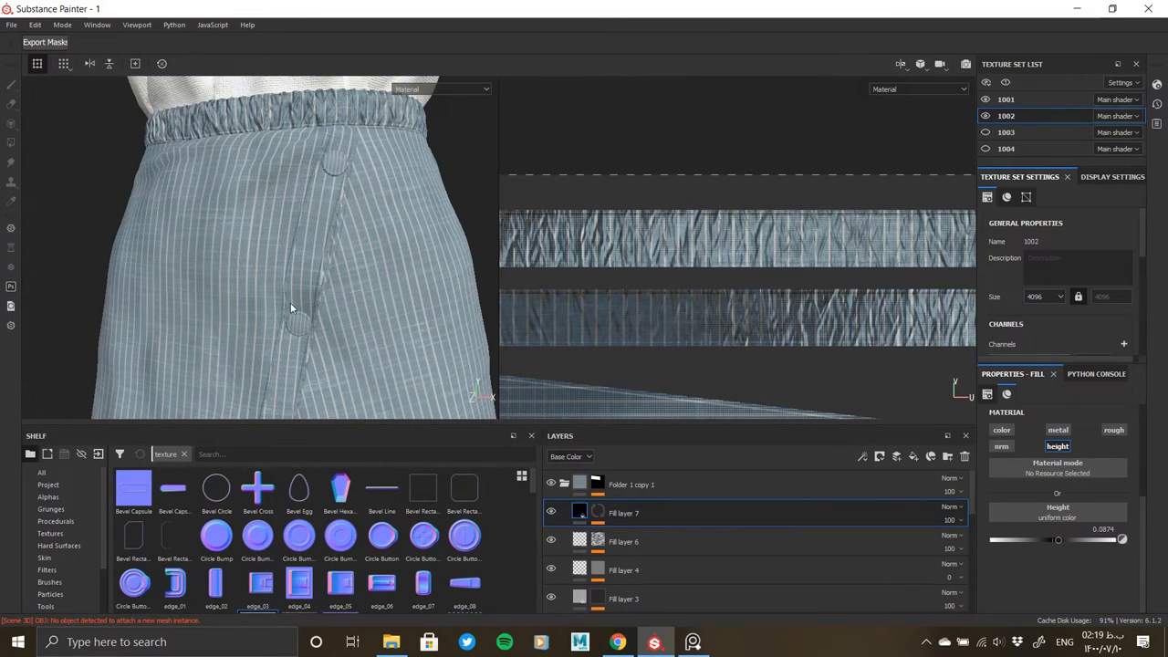
middle_click_drag(253, 296, 167, 368)
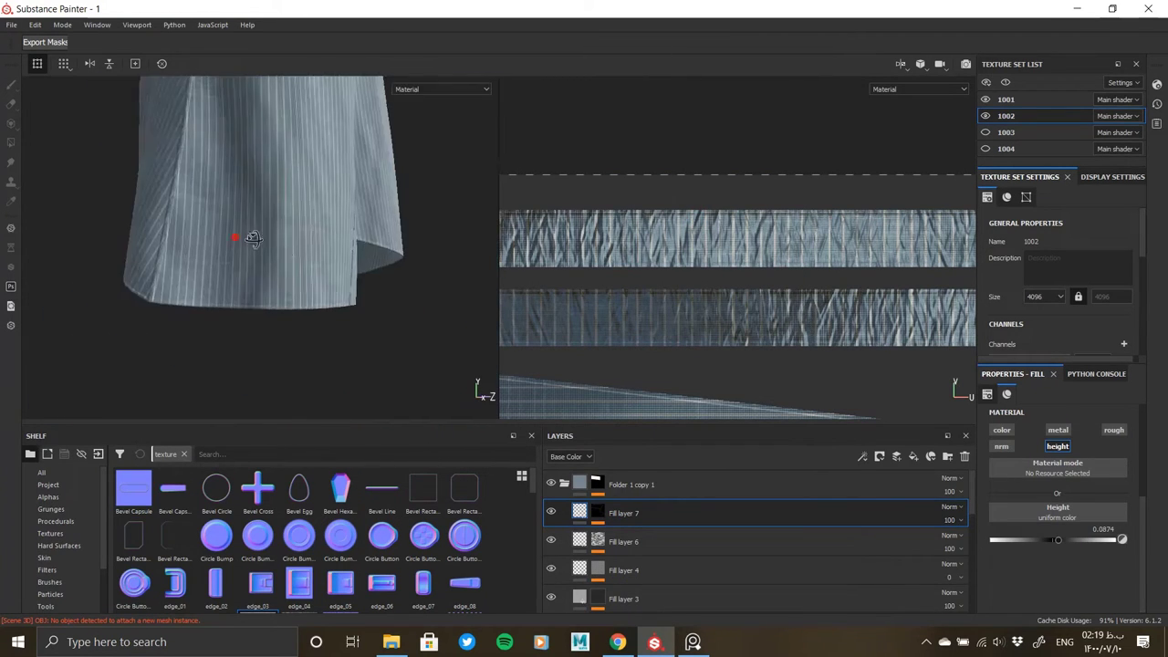
mouse_move(167, 368)
left_mouse_down("alt")
mouse_move(357, 320)
mouse_move(287, 288)
mouse_move(338, 98)
mouse_move(243, 171)
left_mouse_up("alt")
middle_click_drag(244, 170, 362, 260)
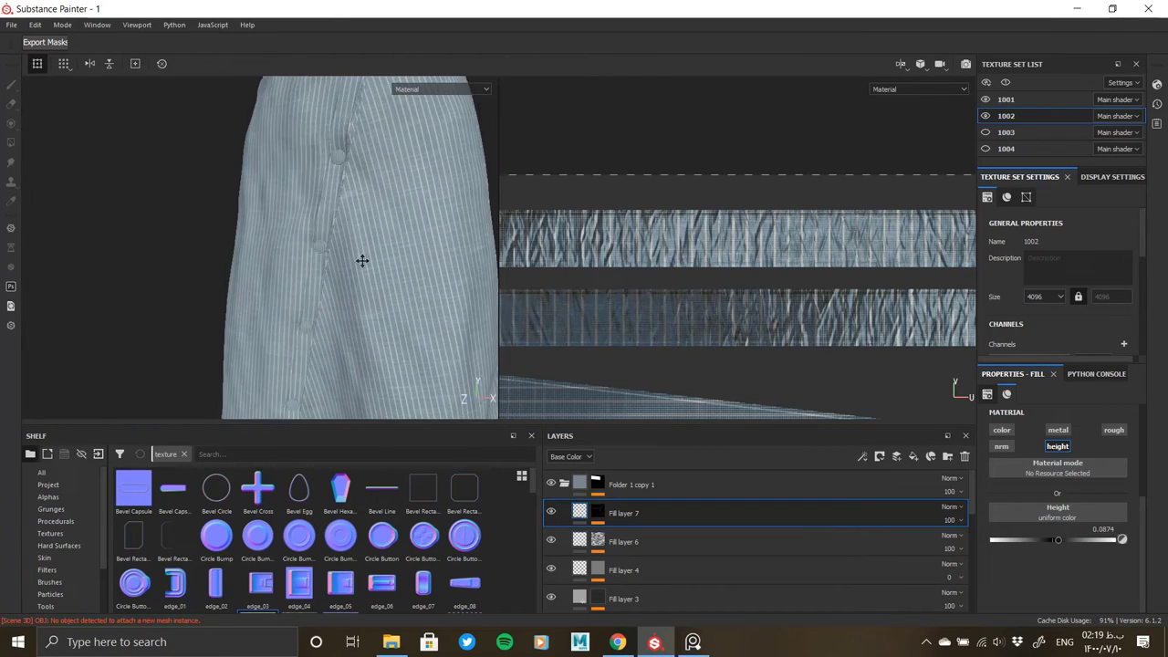
left_click(566, 485)
left_click(563, 513)
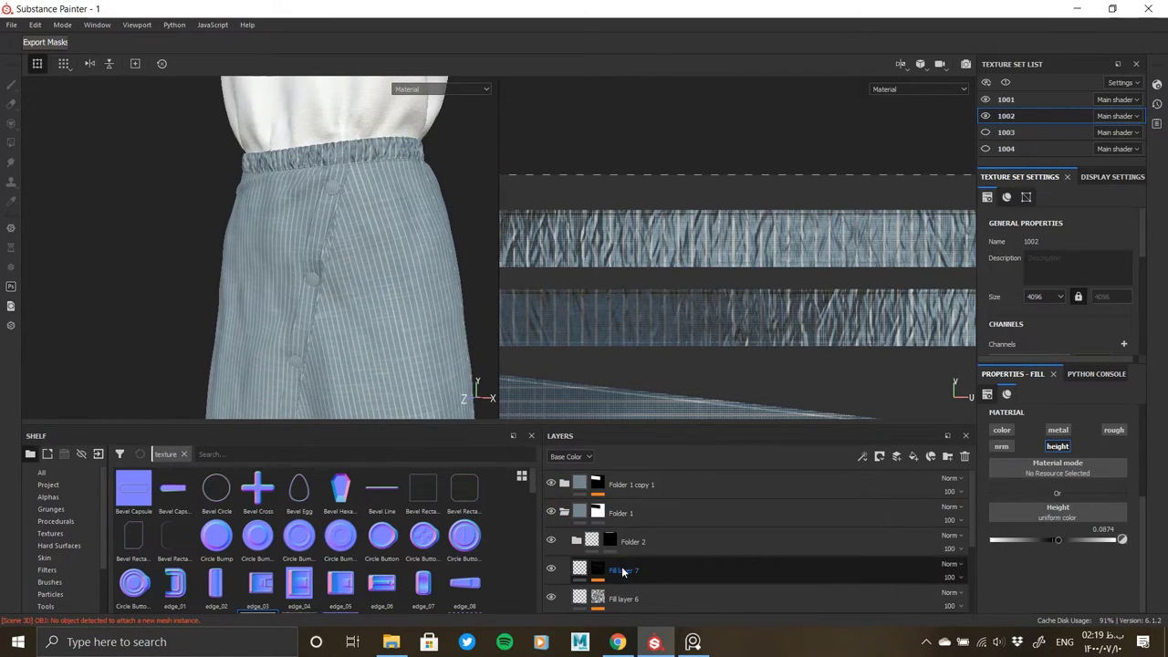
left_click(623, 571)
Step: Save the project with Ctrl+S and review the finished outfit
mouse_move(325, 253)
left_mouse_down("alt")
mouse_move(234, 305)
mouse_move(193, 264)
mouse_move(271, 271)
left_mouse_up("alt")
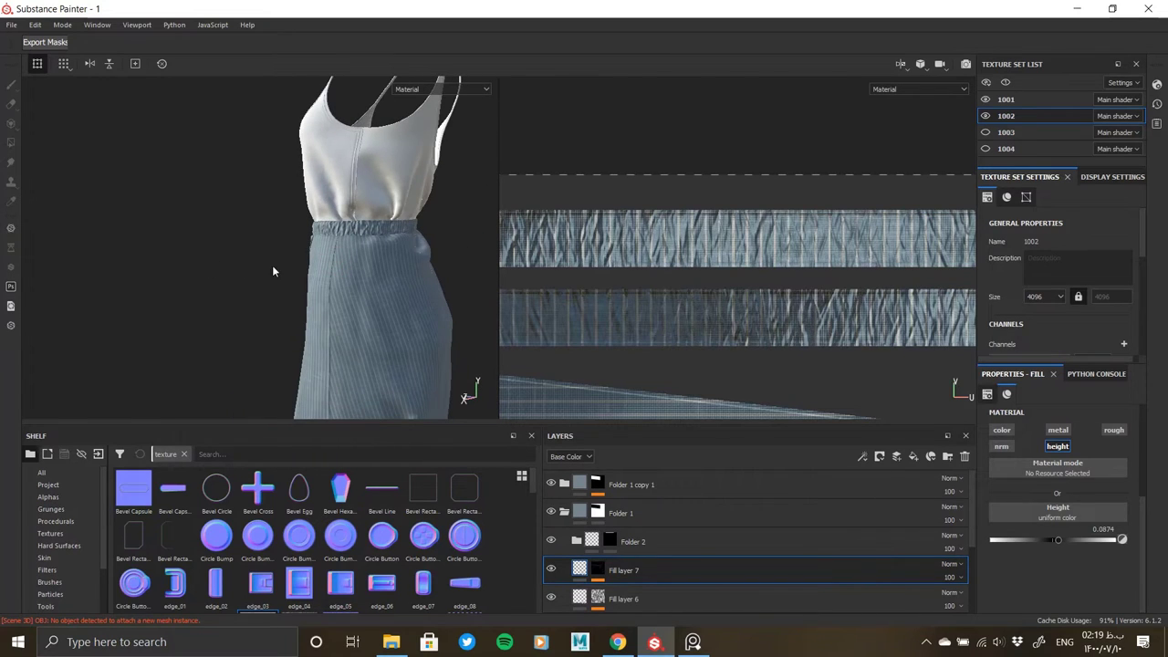
key("ctrl+s")
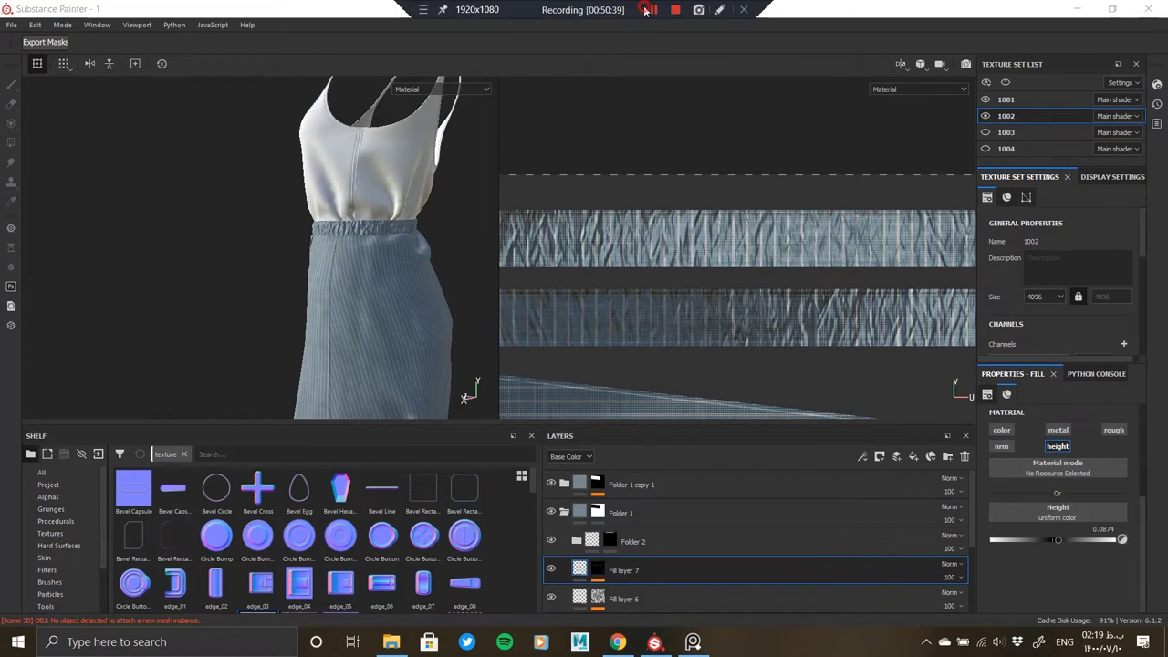
mouse_move(438, 274)
left_mouse_down("alt")
mouse_move(493, 284)
mouse_move(324, 429)
left_mouse_up("alt")
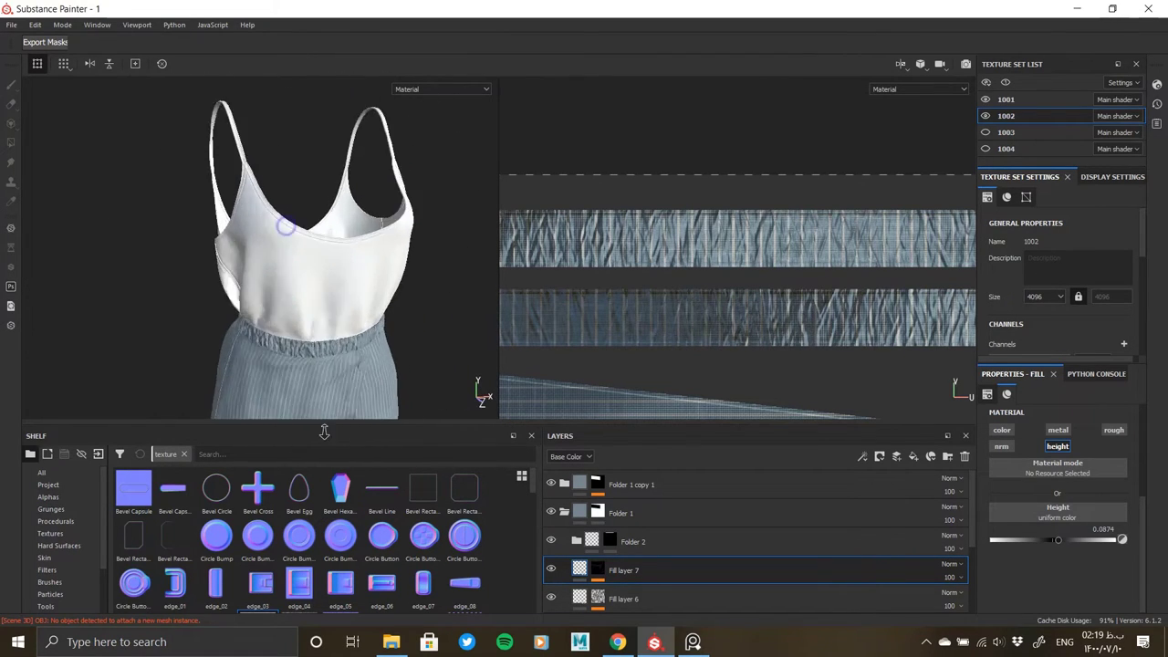
right_click_drag(325, 428, 460, 352, "alt")
mouse_move(460, 351)
left_mouse_down("alt")
mouse_move(232, 297)
mouse_move(328, 282)
mouse_move(309, 274)
left_mouse_up("alt")
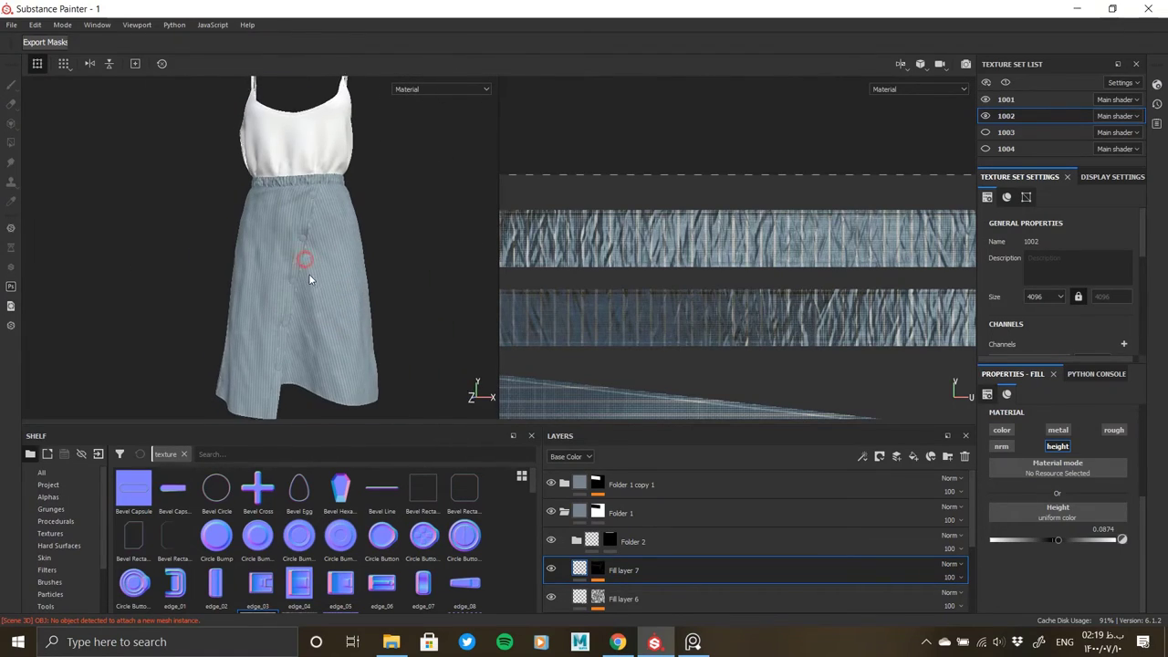
Step: Collapse Folder 1 and review the Folder 1 and Folder 1 copy 1 masks on the model
left_click(564, 512)
left_click(582, 514)
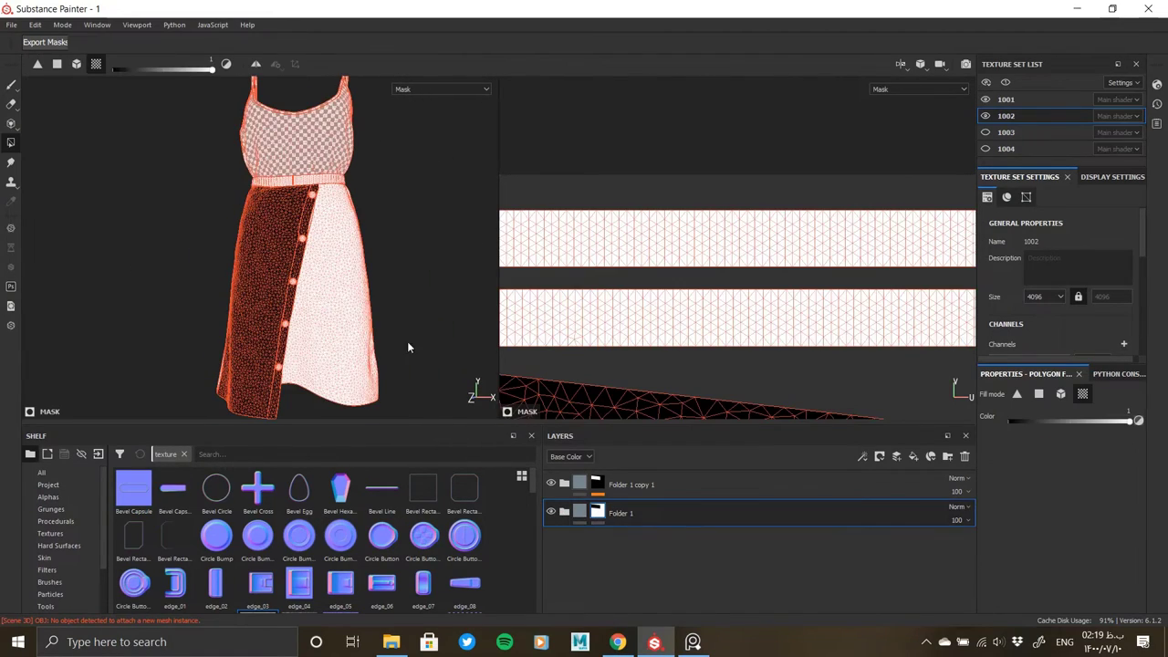
scroll(325, 409, "up", 3)
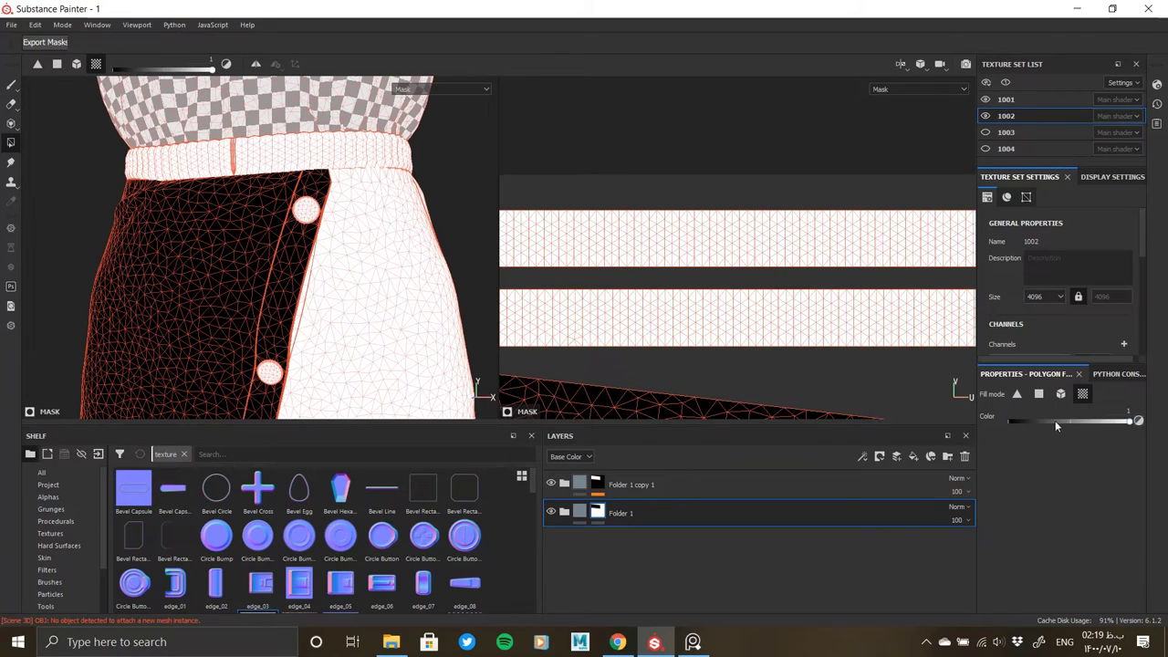
scroll(270, 394, "up", 3)
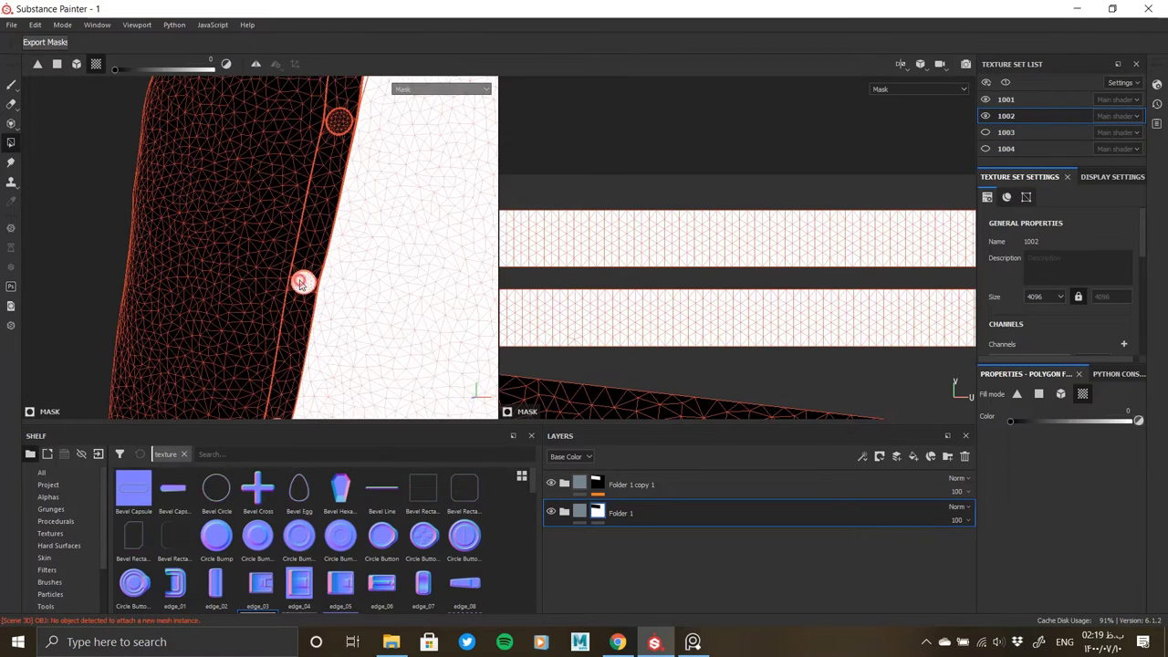
scroll(301, 360, "down", 2)
left_click(594, 484)
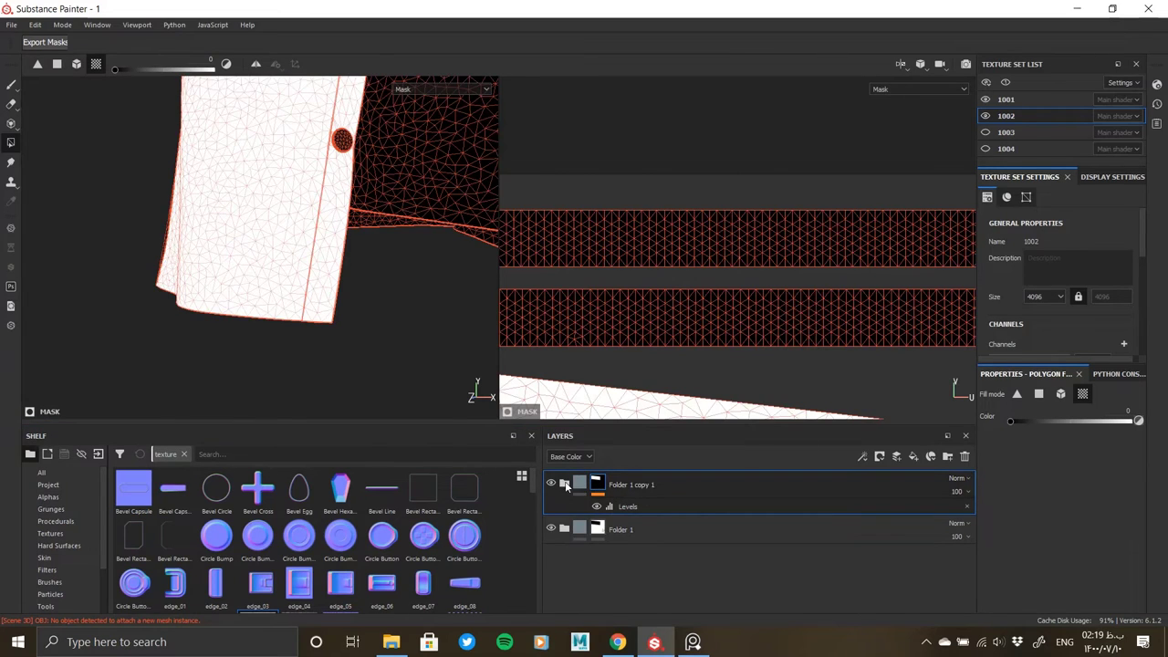
left_click(563, 484)
left_click(564, 485)
Step: Add Fill layer 8 inside Folder 3 and give Folder 3 a mask for the waistband buttons
left_click(895, 457)
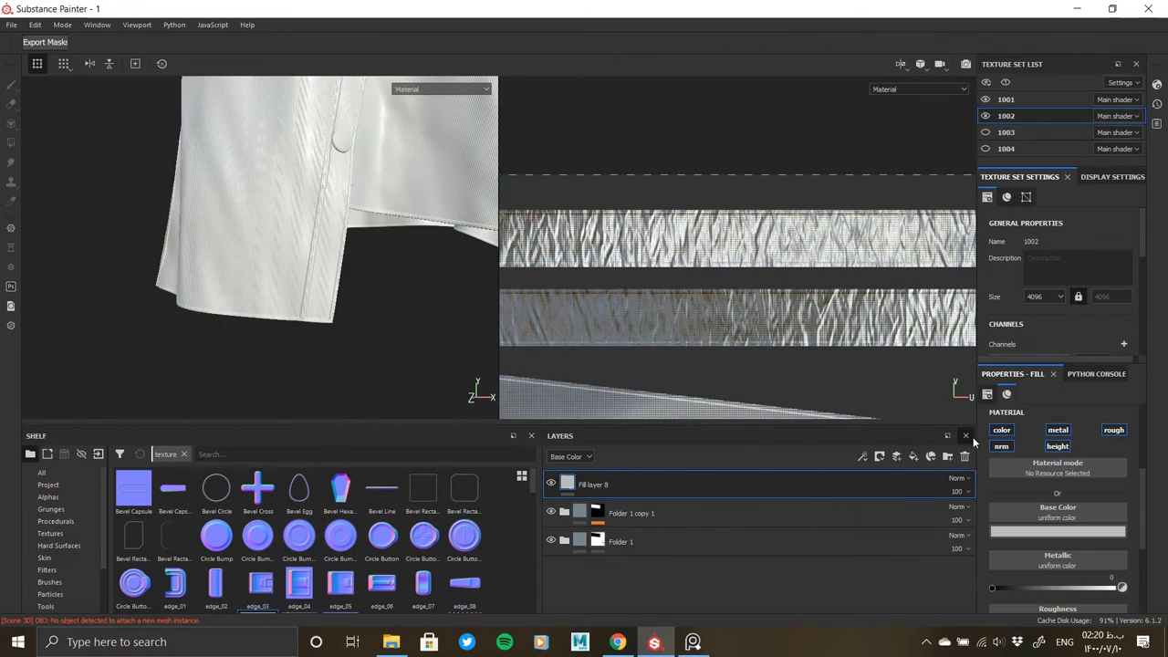
left_click_drag(630, 482, 616, 488)
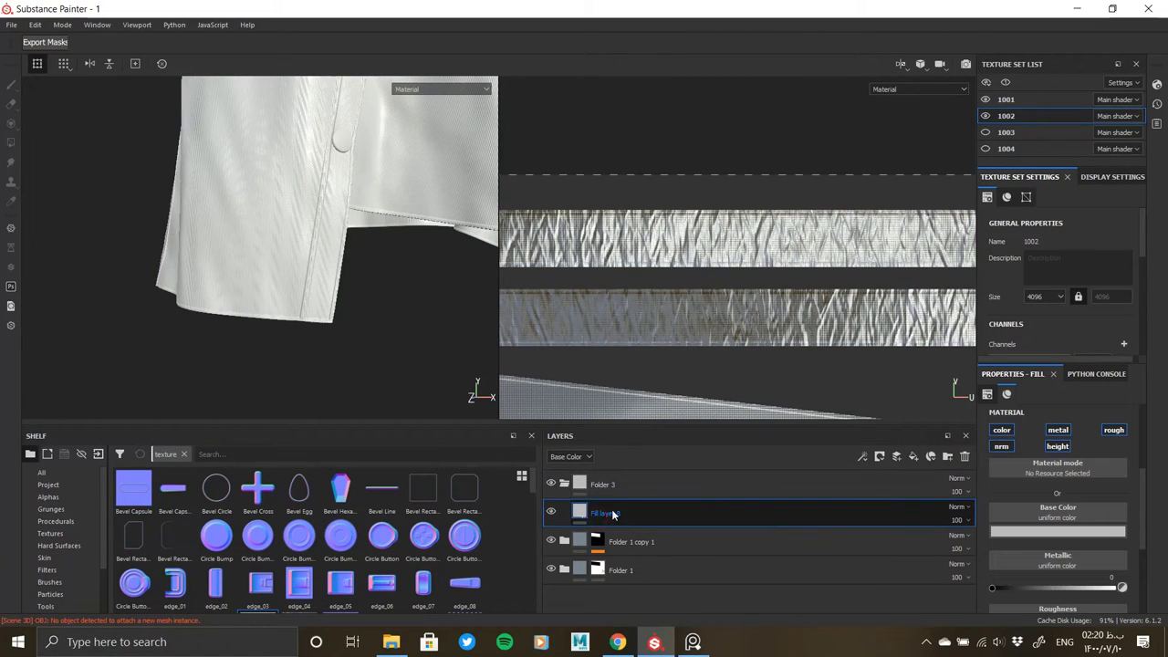
right_click(601, 517)
left_click(680, 16)
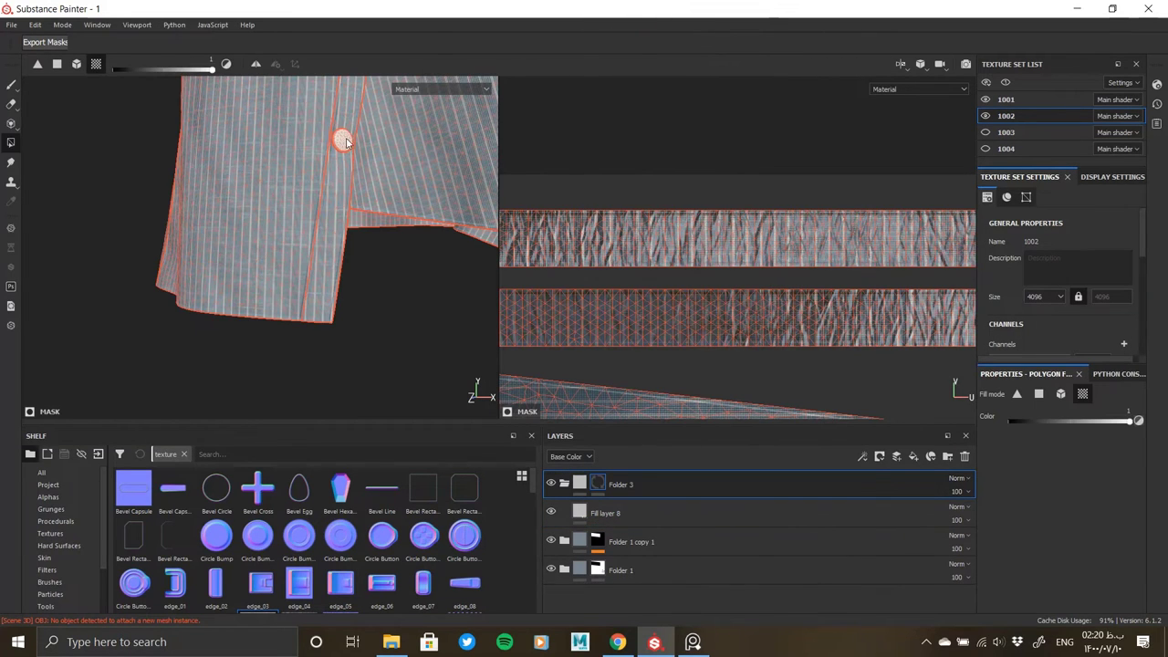
scroll(356, 264, "up", 3)
scroll(340, 313, "down", 1)
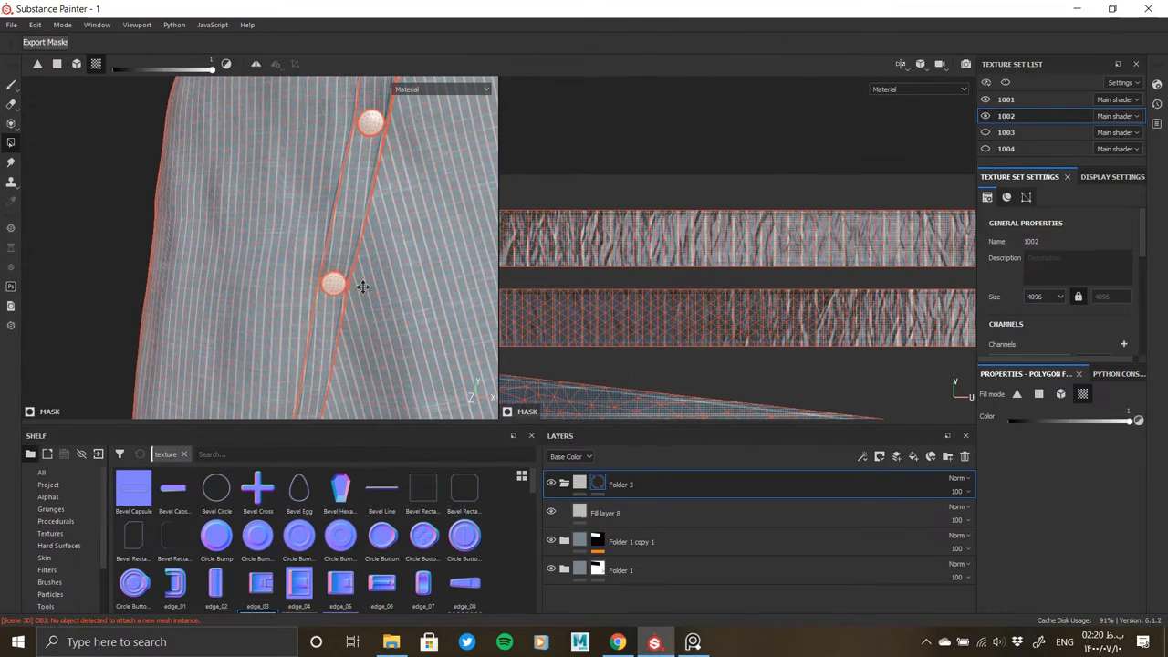
mouse_move(362, 286)
middle_mouse_down()
mouse_move(378, 268)
mouse_move(378, 395)
middle_mouse_up()
left_click(604, 513)
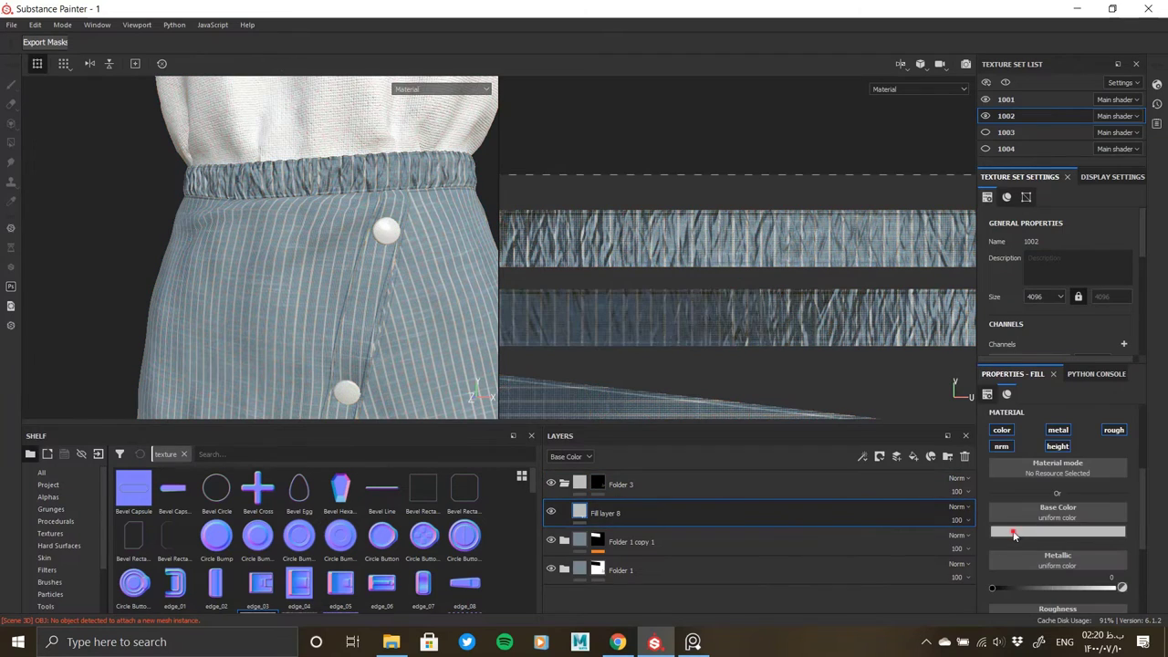
Step: Tint Fill layer 8's buttons orange-brown using a colour sampled from the reference photo
left_click(1012, 533)
middle_click_drag(308, 300, 356, 313)
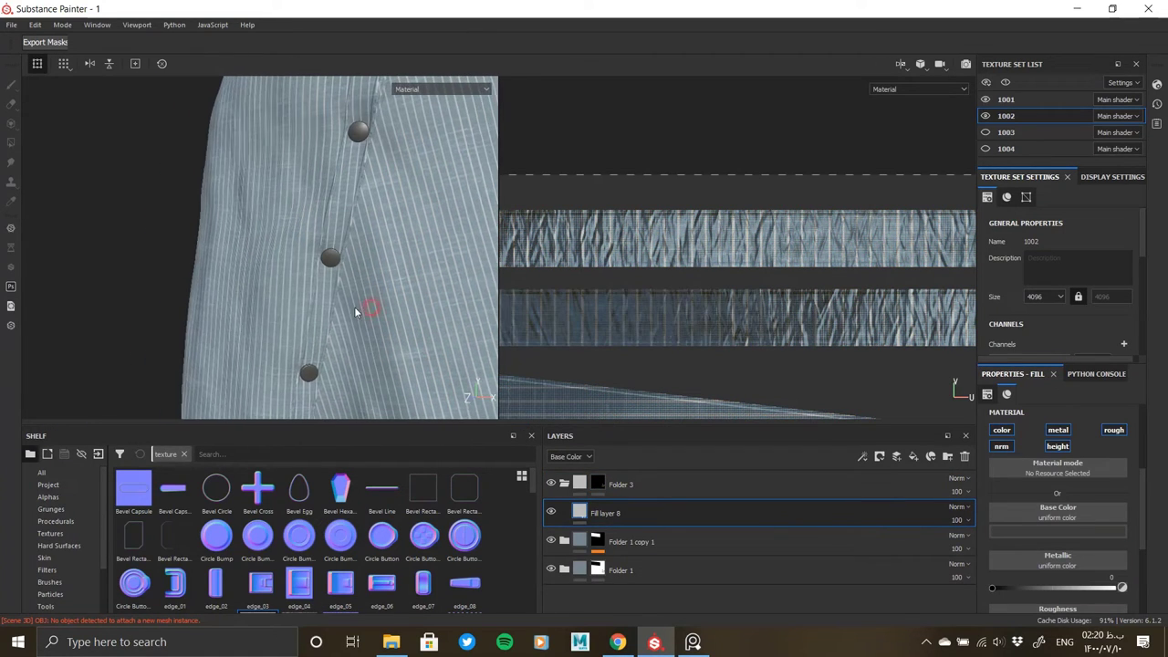
left_click(694, 641)
scroll(155, 497, "up", 2)
scroll(164, 499, "up", 3)
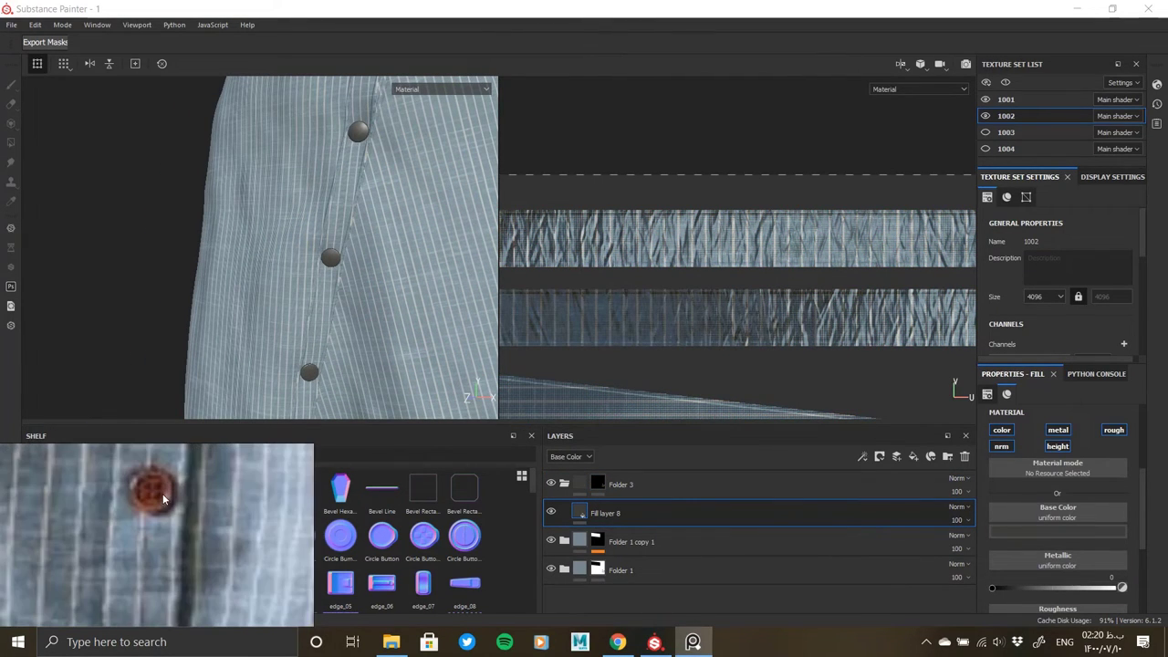
left_click(735, 608)
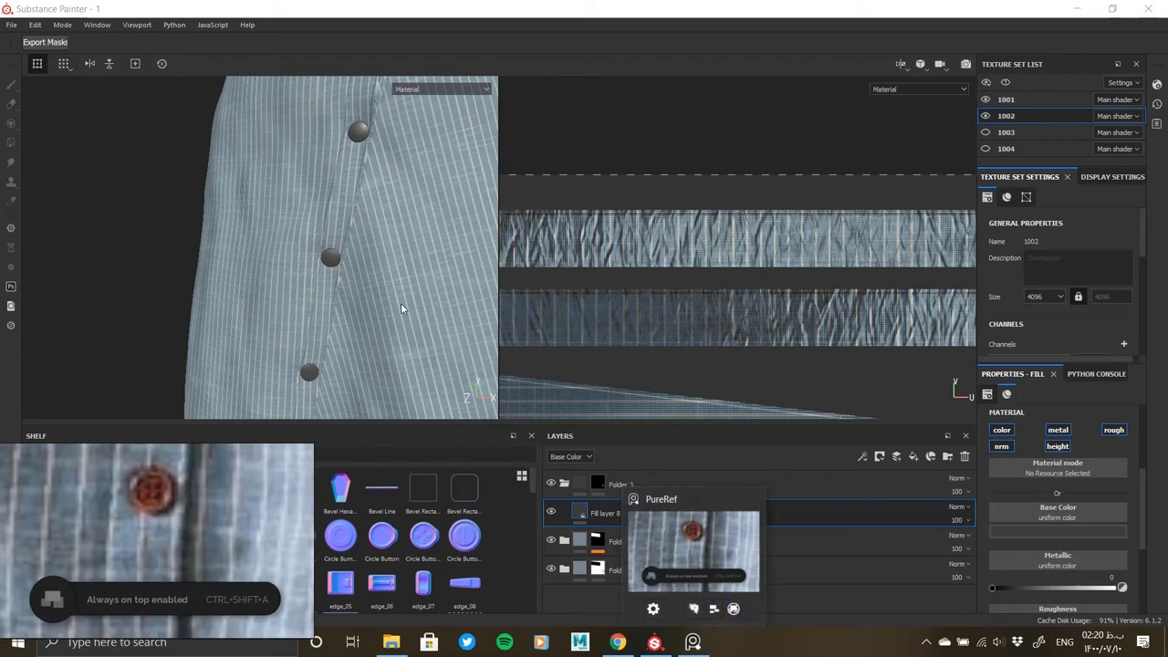
left_click(1057, 507)
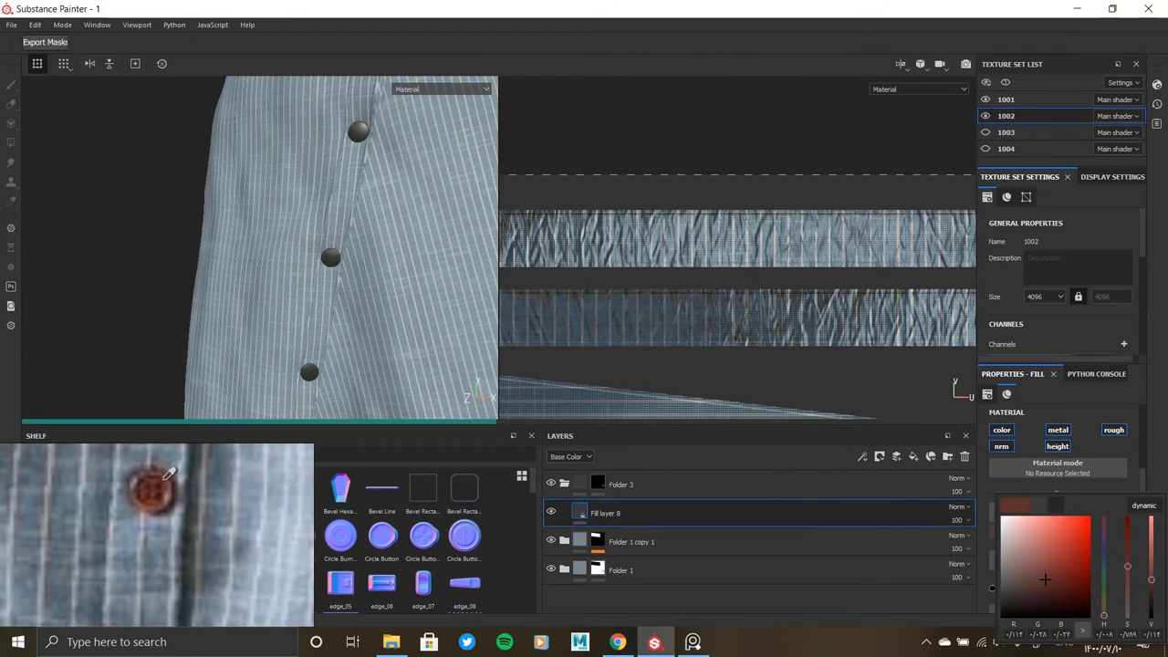
left_click(161, 473)
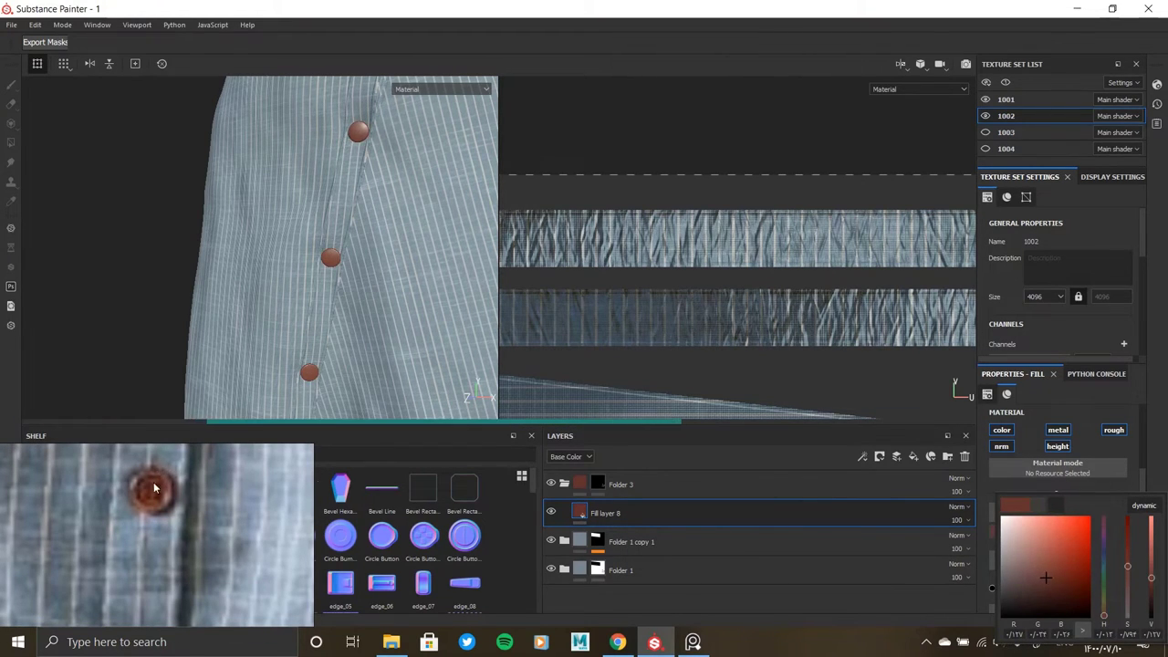
left_click(1095, 531)
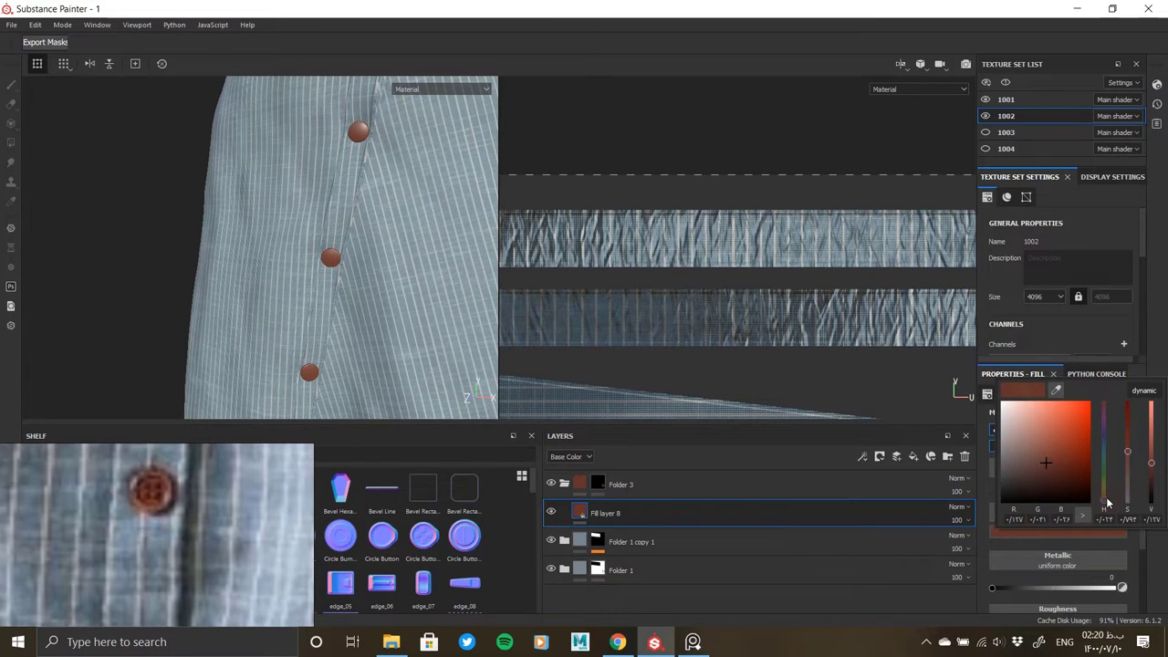
left_click_drag(1106, 503, 1155, 469)
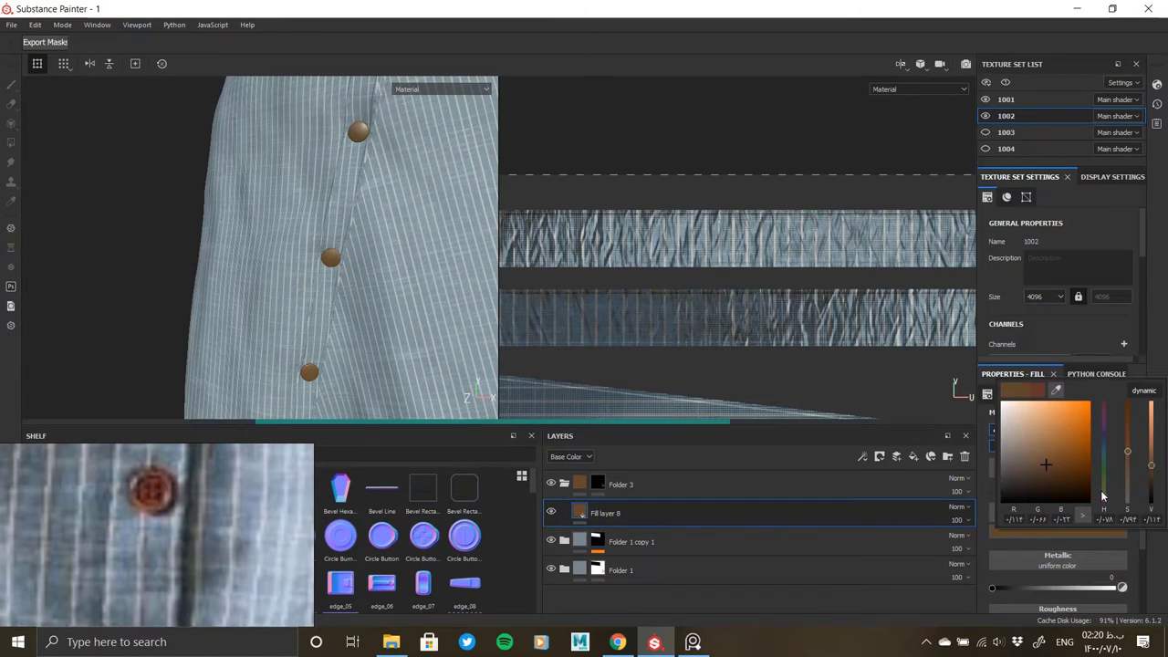
Step: Add Fill layer 9 with only height enabled, a black mask and a mask generator
middle_click_drag(346, 379, 408, 396, "alt")
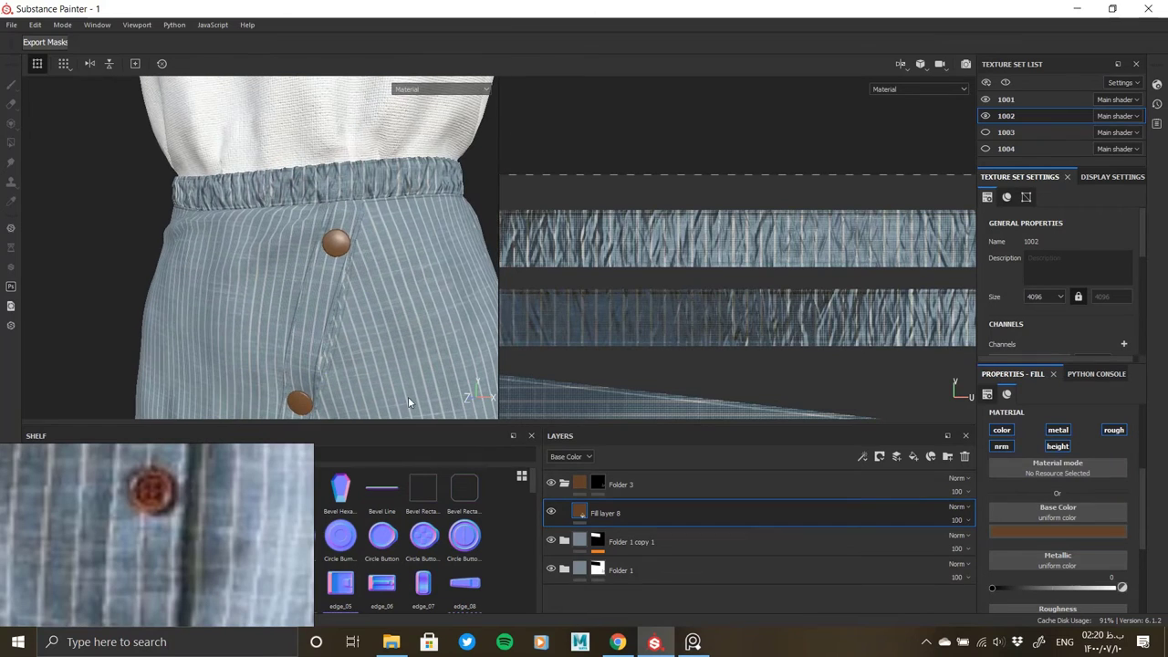
left_click(914, 456)
left_click(1002, 446)
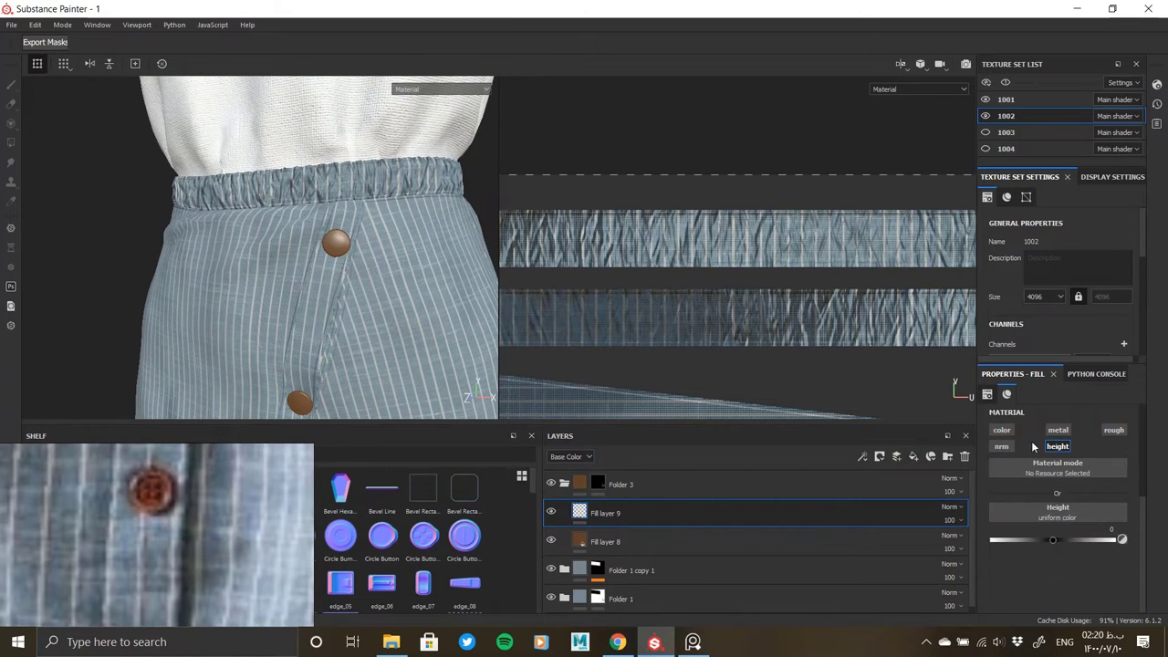
left_click(1016, 515)
left_click(1012, 515)
right_click(591, 513)
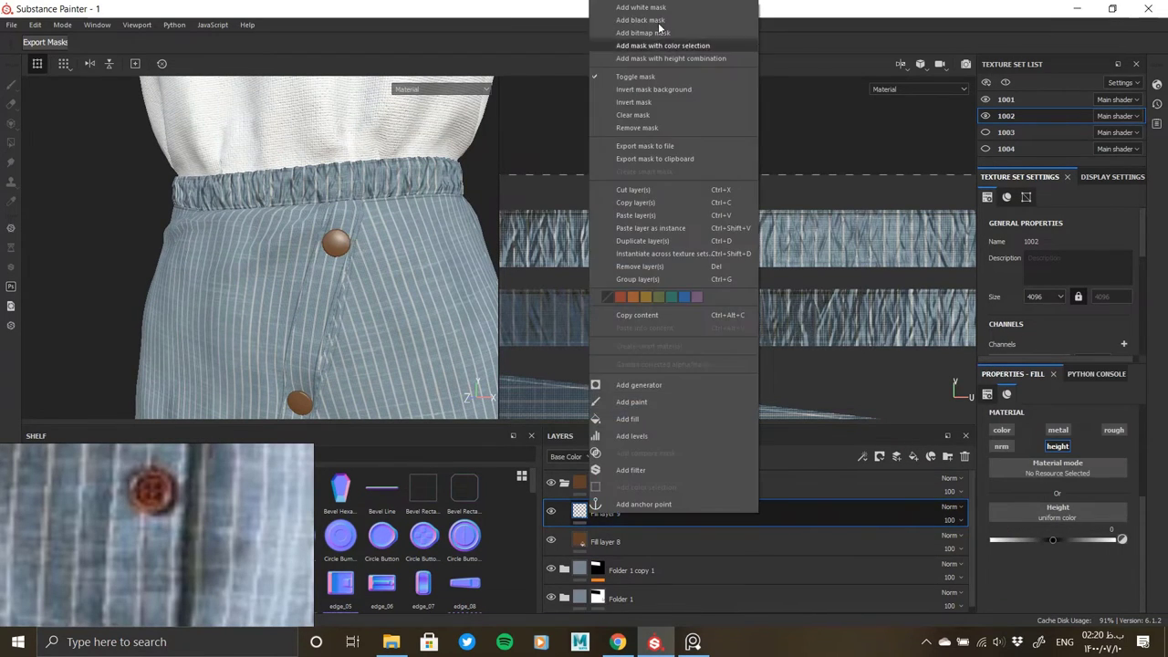
left_click(657, 44)
right_click(597, 512)
left_click(670, 384)
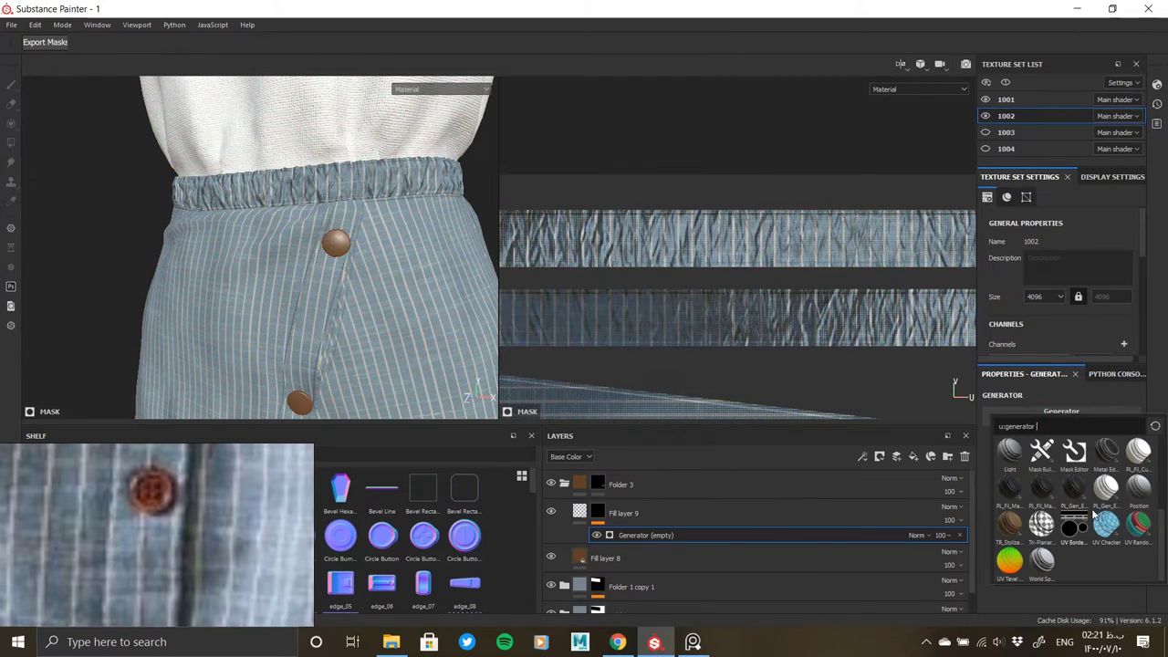
Step: Use a UV Border Distance generator on Fill layer 9's mask with Balance 0.17 and smoothness 0.13
left_click(1085, 526)
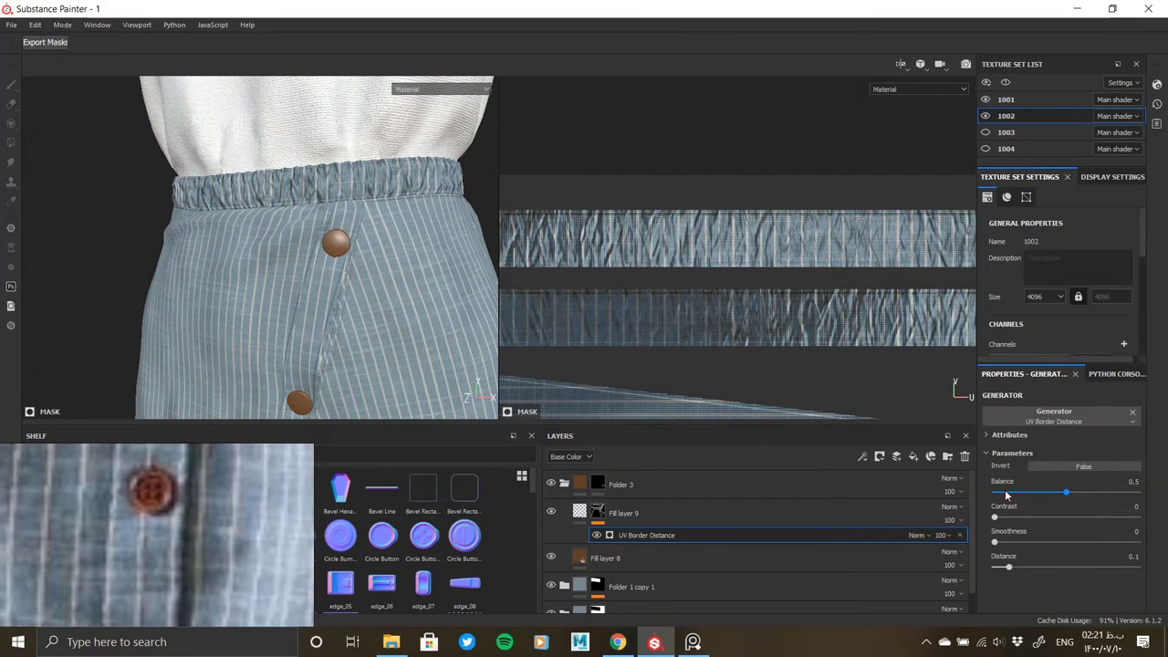
left_click(598, 512)
key("4")
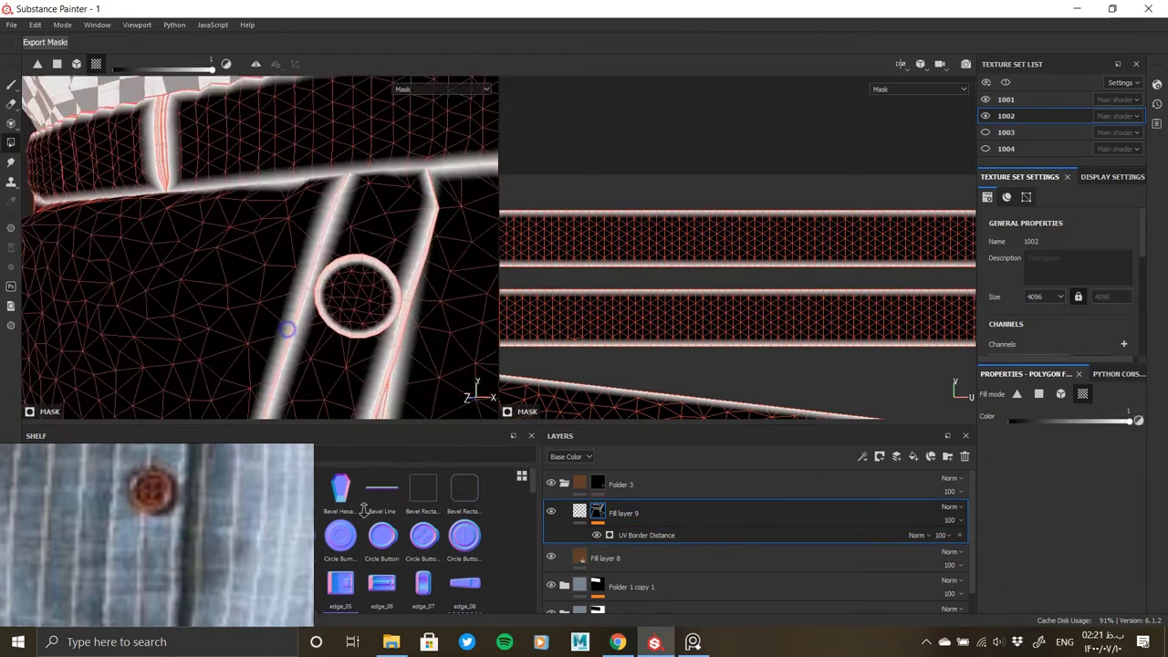
left_click(579, 512)
left_click_drag(1066, 540, 1073, 539)
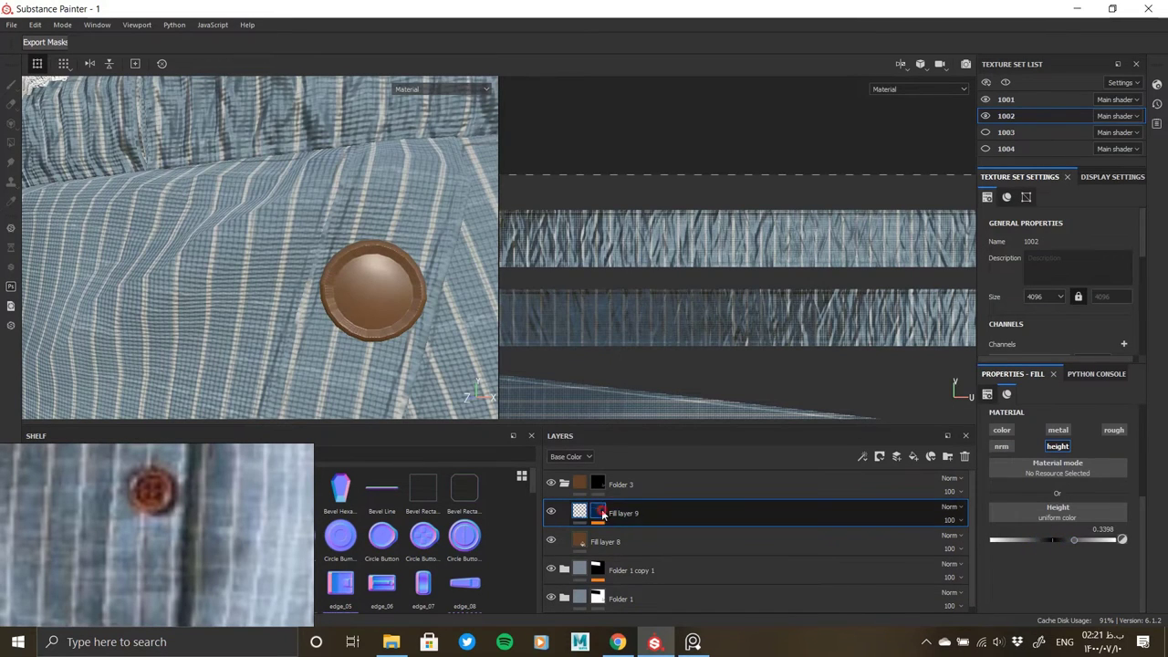
left_click(1018, 493)
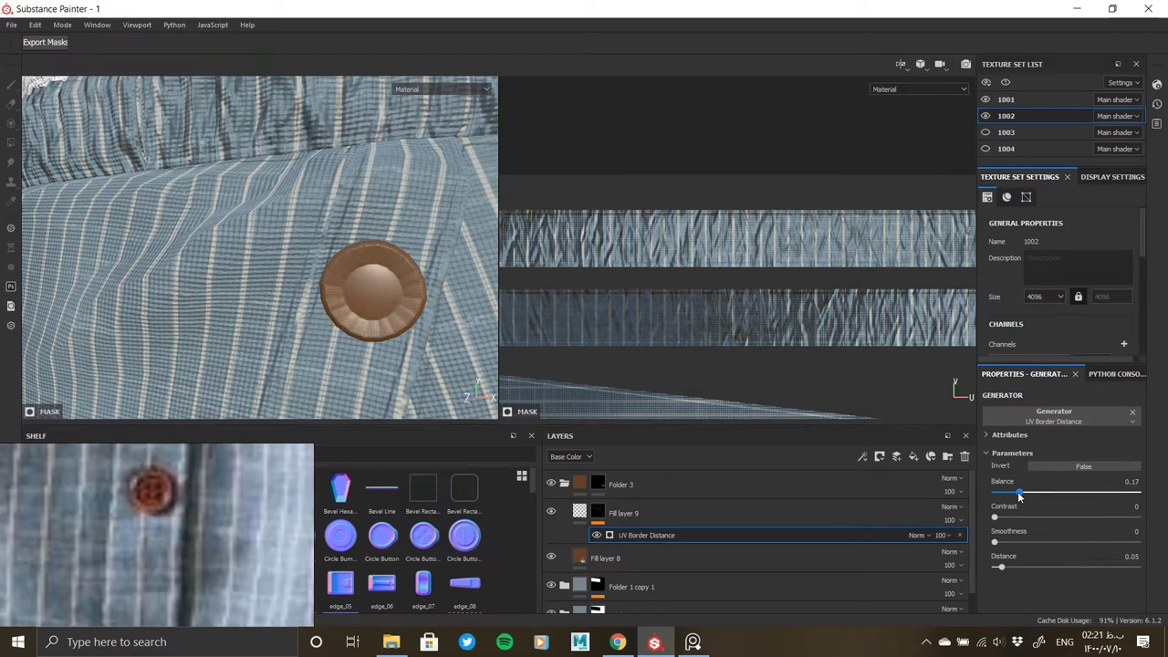
left_click(1004, 543)
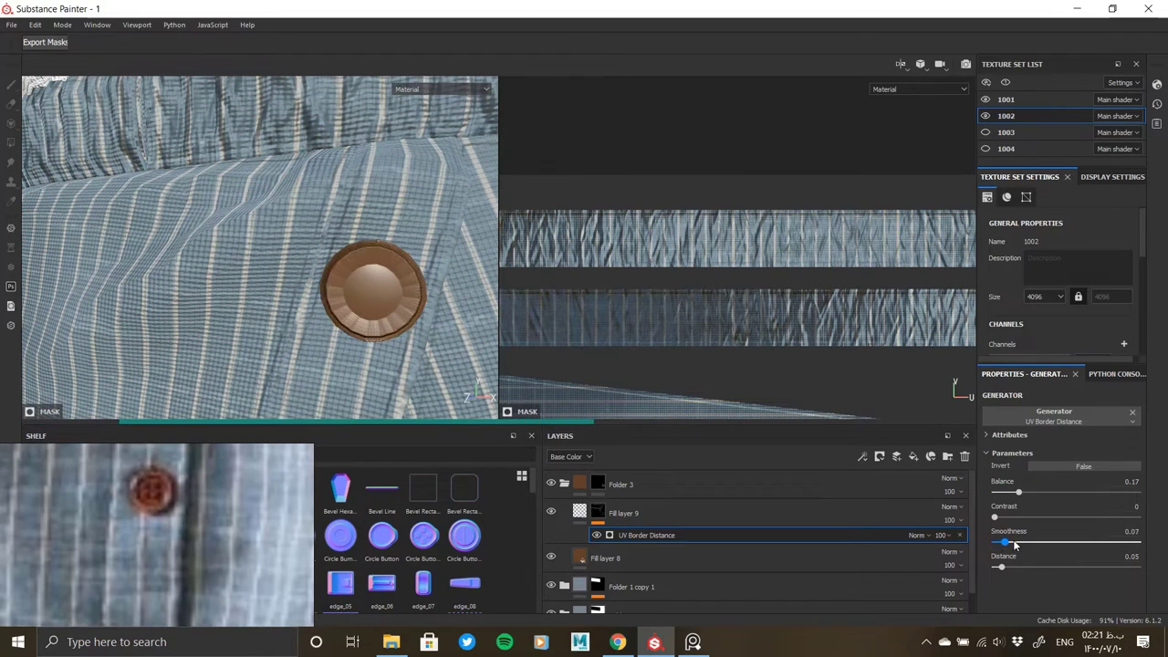
left_click(1016, 543)
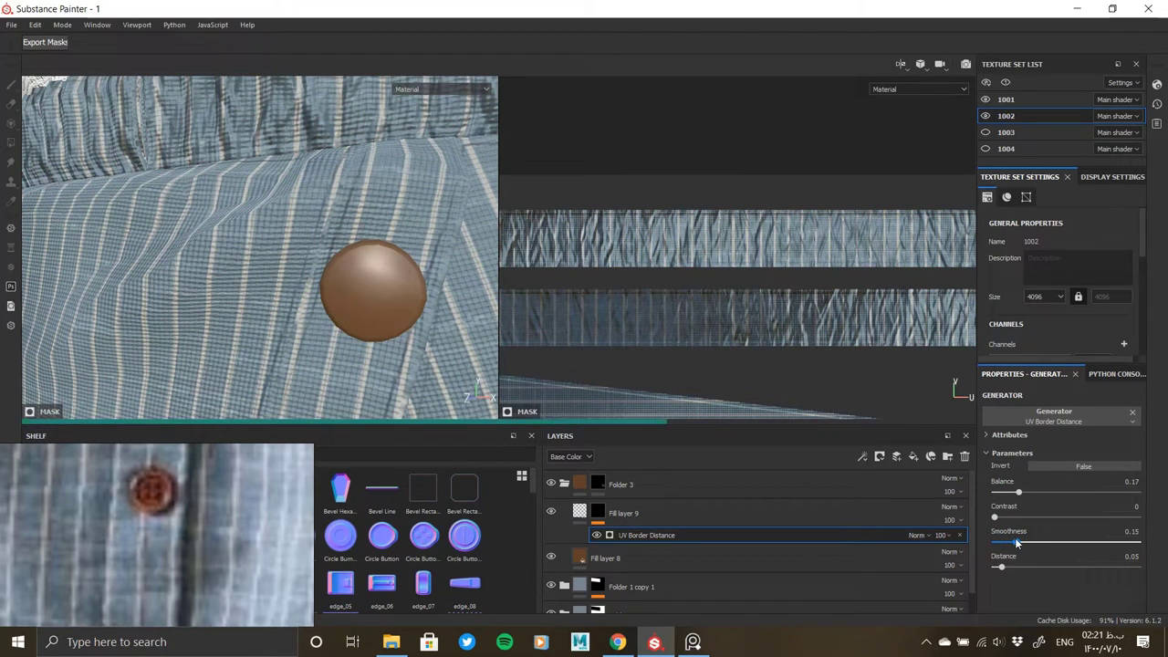
left_click(1014, 543)
Step: Lower Fill layer 9's height to -1 and view the recessed button rims from the front
key("Delete")
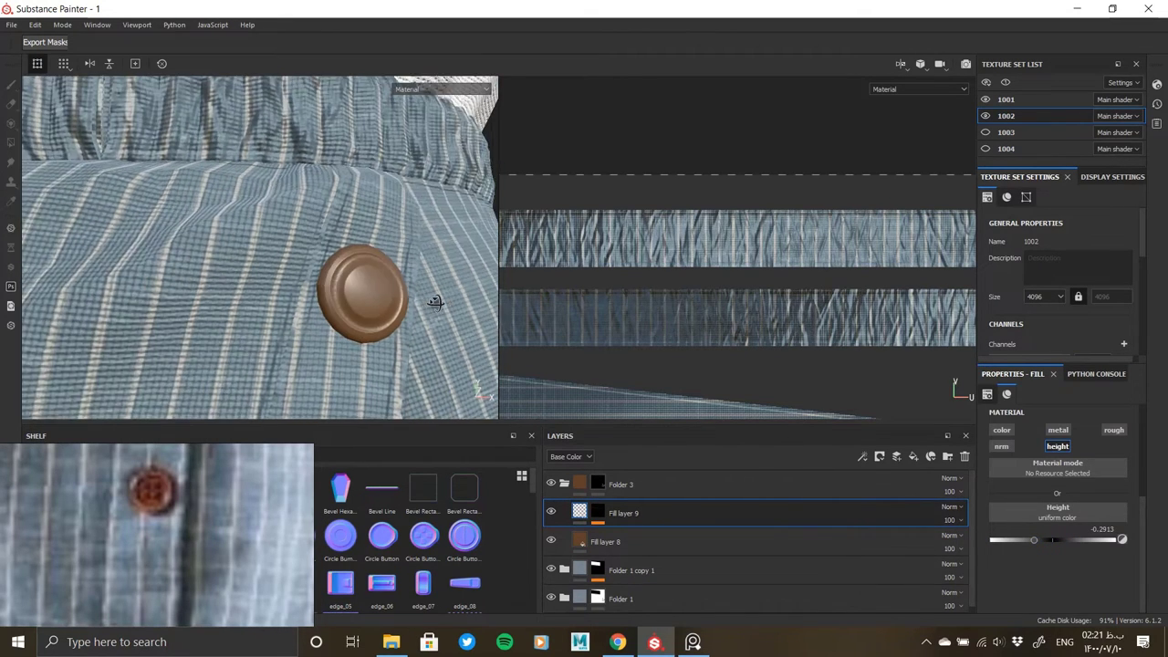
left_click_drag(370, 344, 339, 285, "alt")
left_click_drag(1021, 545, 992, 540)
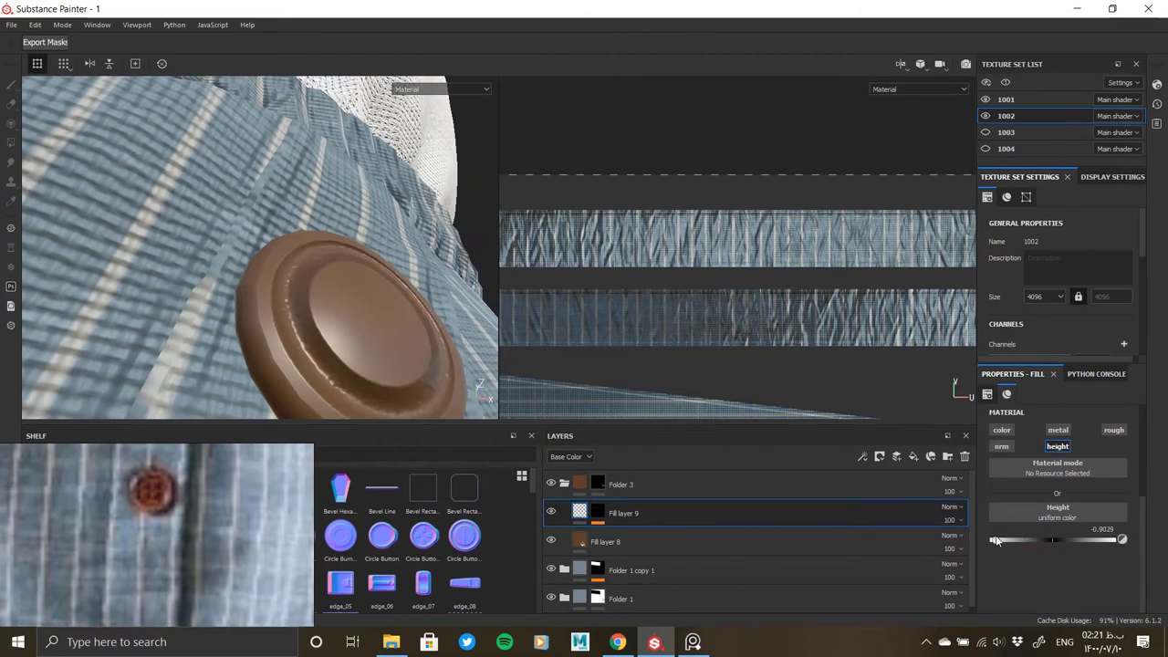
scroll(209, 235, "down", 5)
scroll(338, 334, "down", 3)
scroll(240, 323, "up", 5)
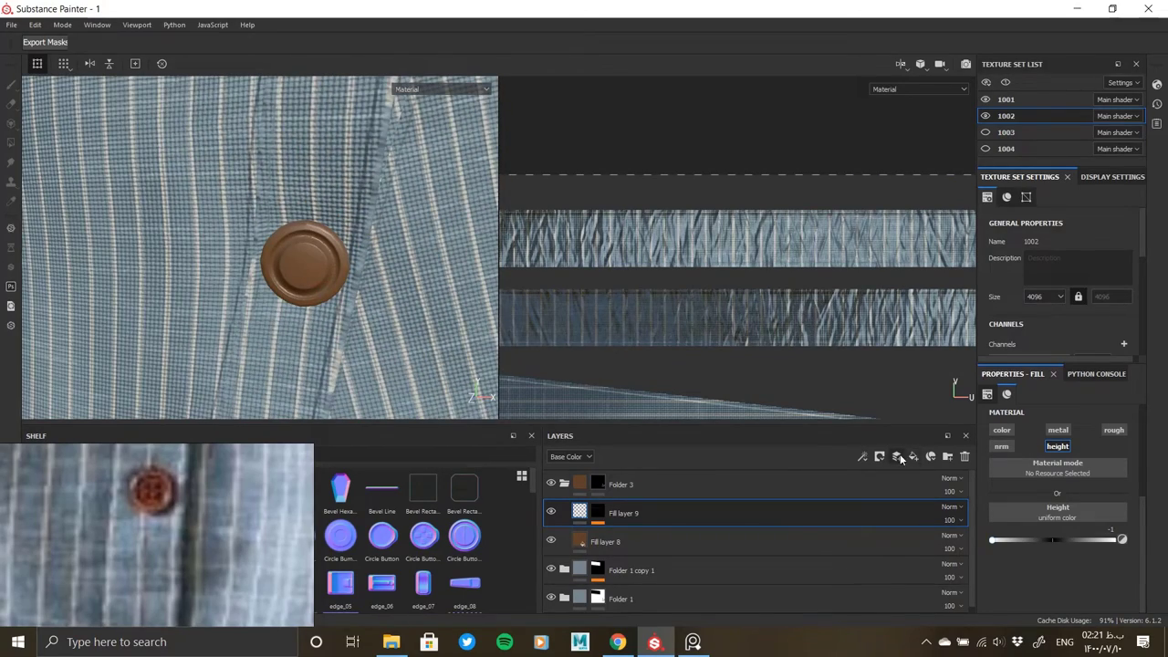
scroll(383, 283, "down", 5)
mouse_move(315, 229)
left_mouse_down("alt")
mouse_move(336, 175)
mouse_move(312, 228)
left_mouse_up("alt")
scroll(312, 228, "up", 5)
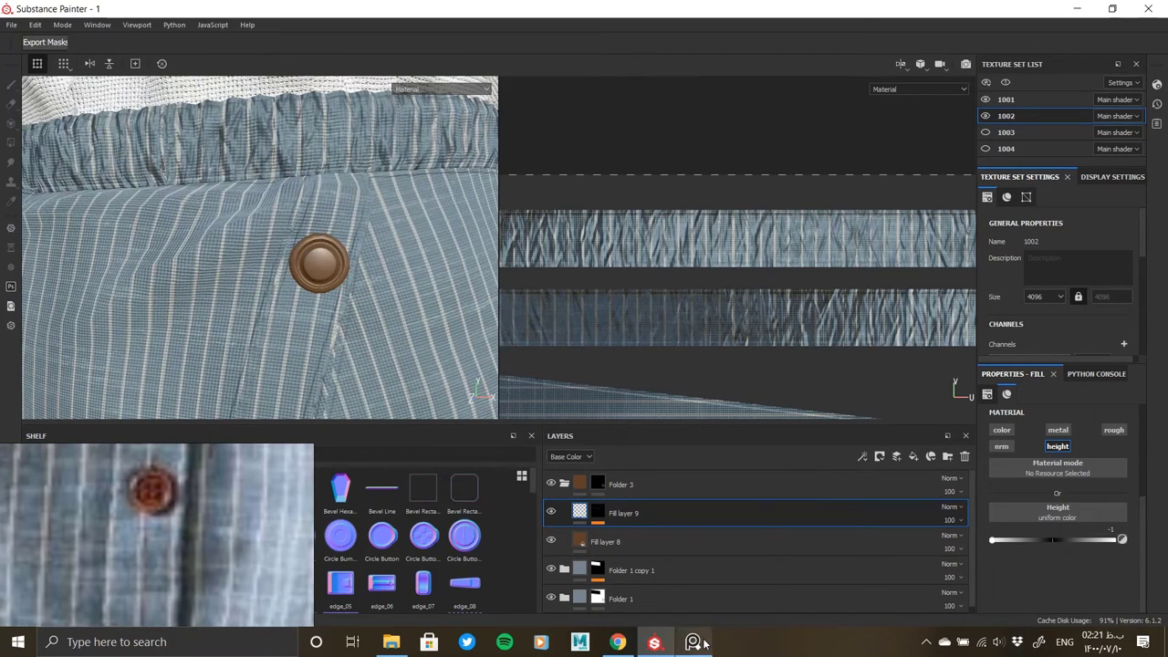
left_click(693, 642)
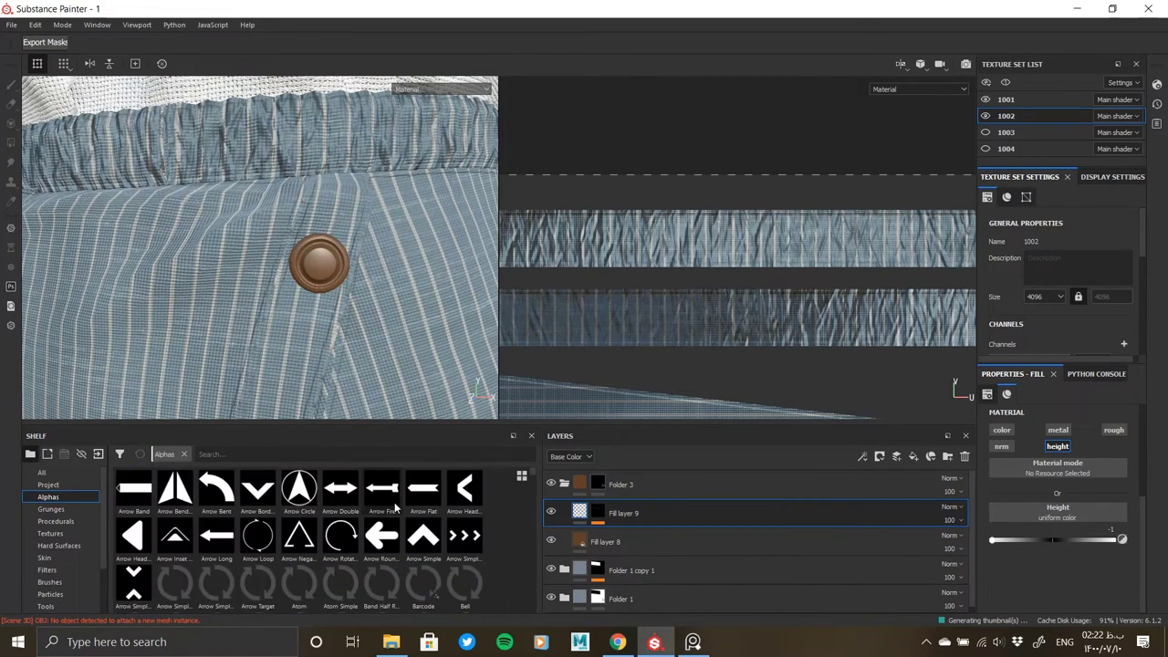
scroll(394, 502, "down", 3)
scroll(394, 499, "down", 3)
scroll(394, 499, "down", 3)
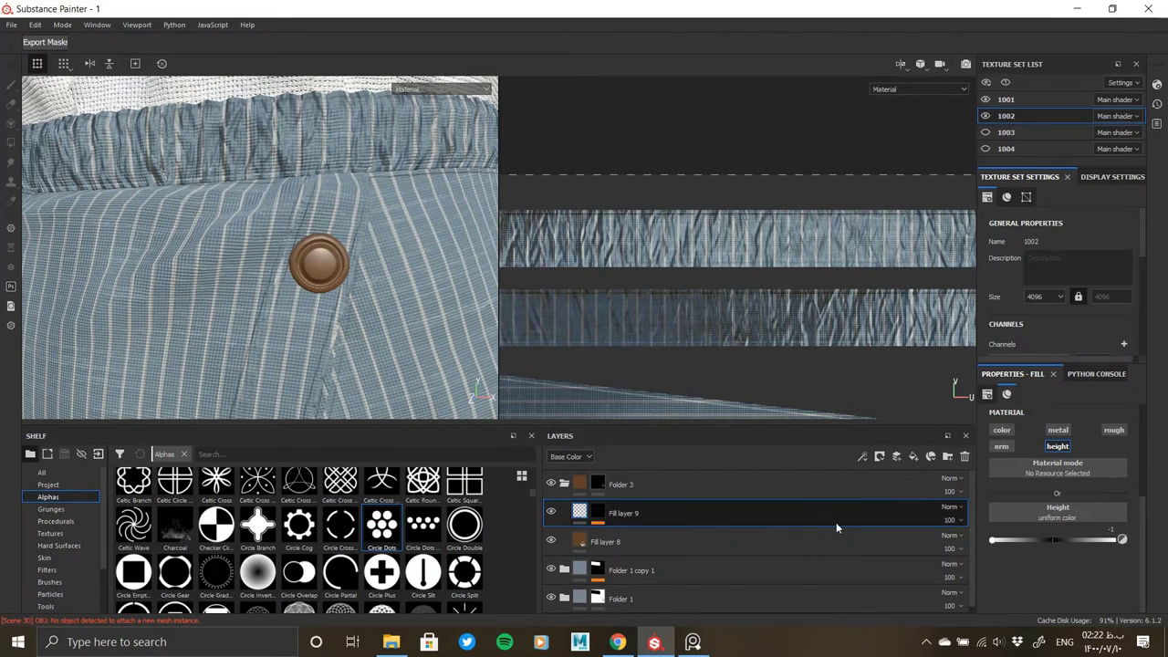
left_click(897, 457)
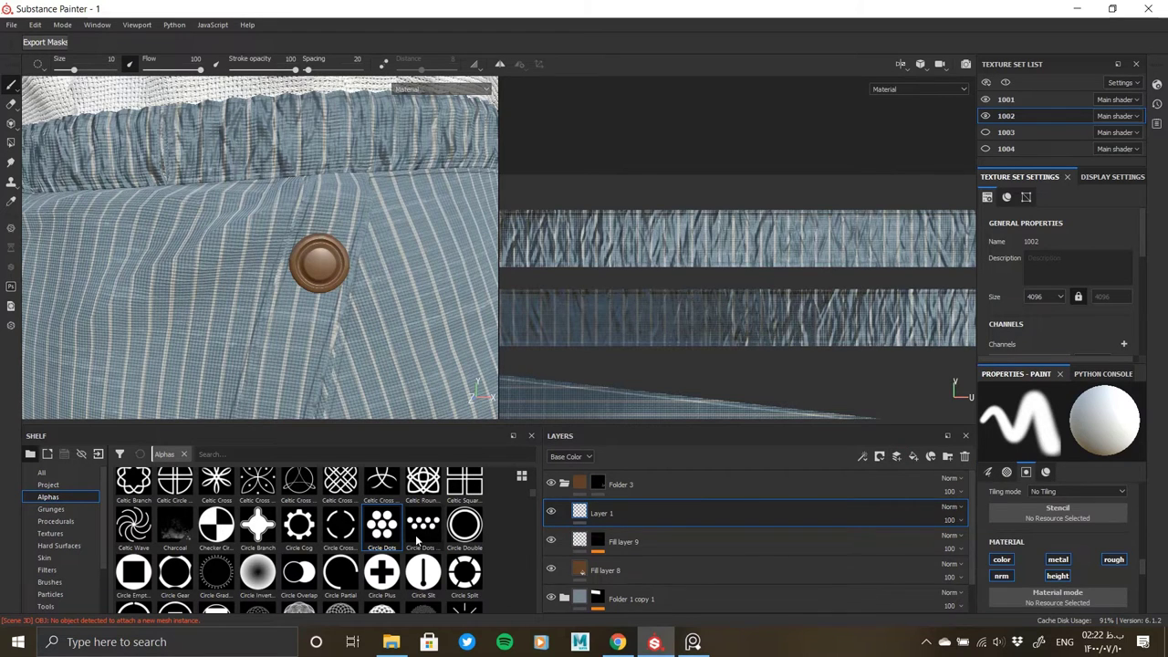
left_click_drag(417, 540, 1023, 558)
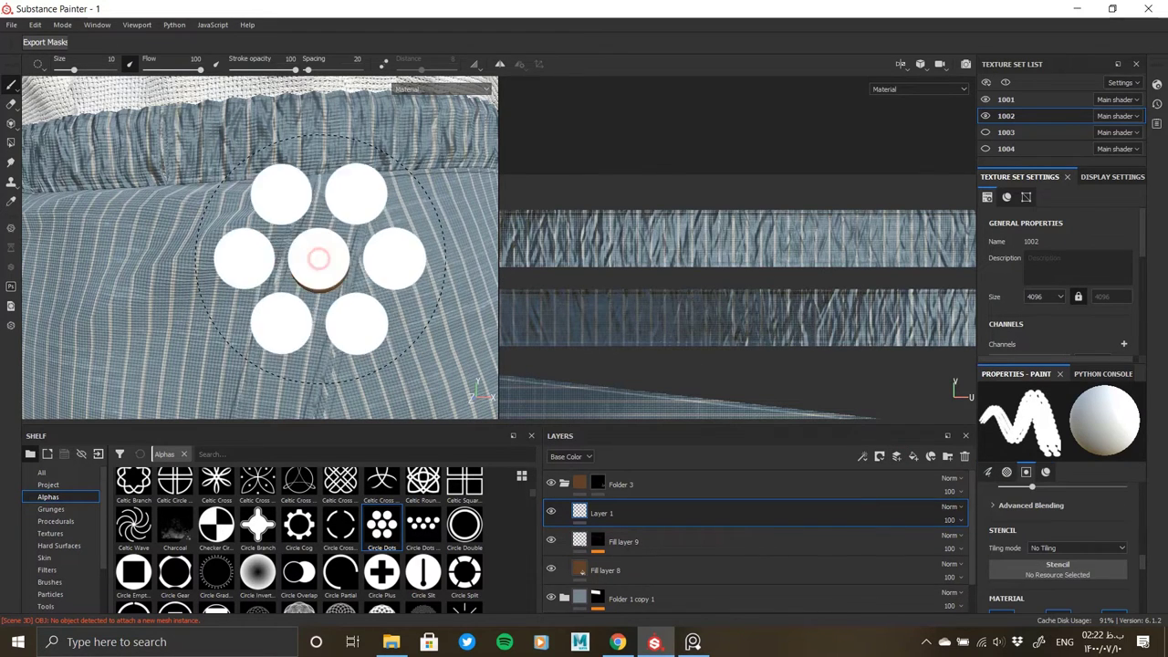
scroll(1040, 554, "down", 2)
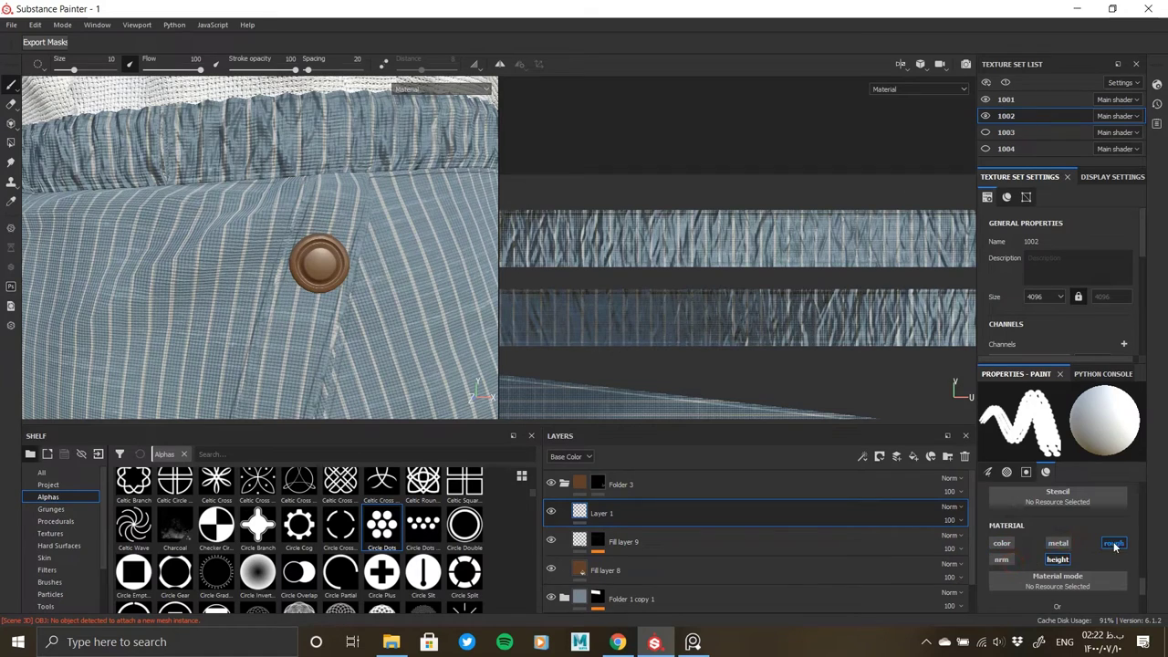
scroll(1046, 558, "down", 2)
left_click(1058, 536)
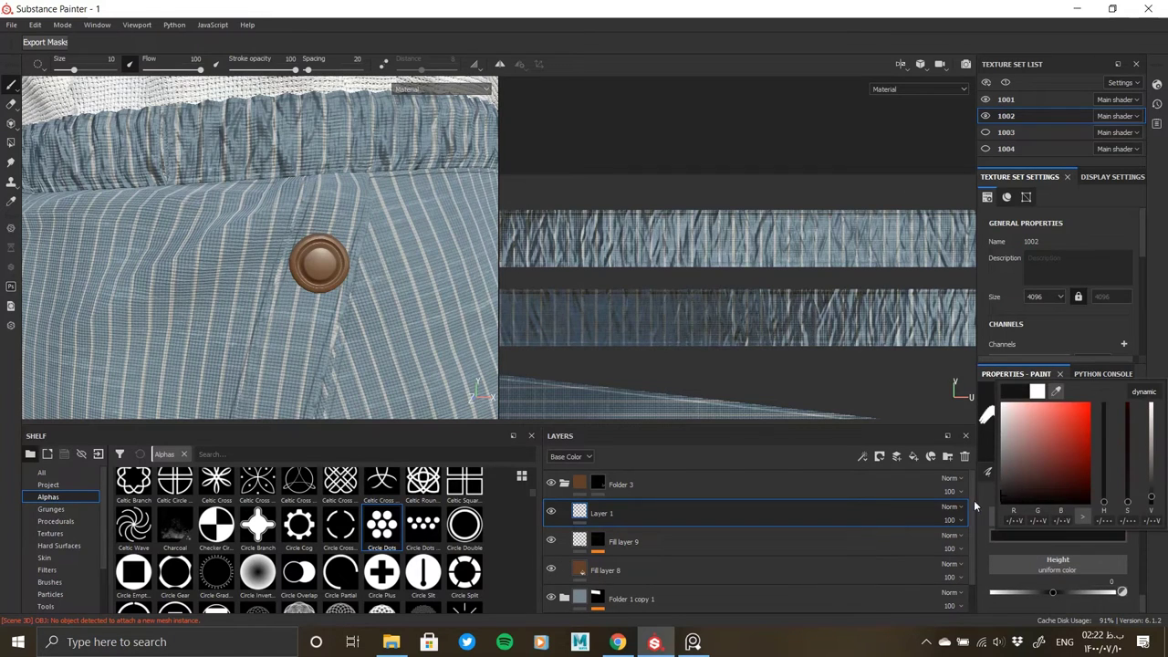
left_click(1062, 567)
left_click_drag(1034, 592, 1026, 592)
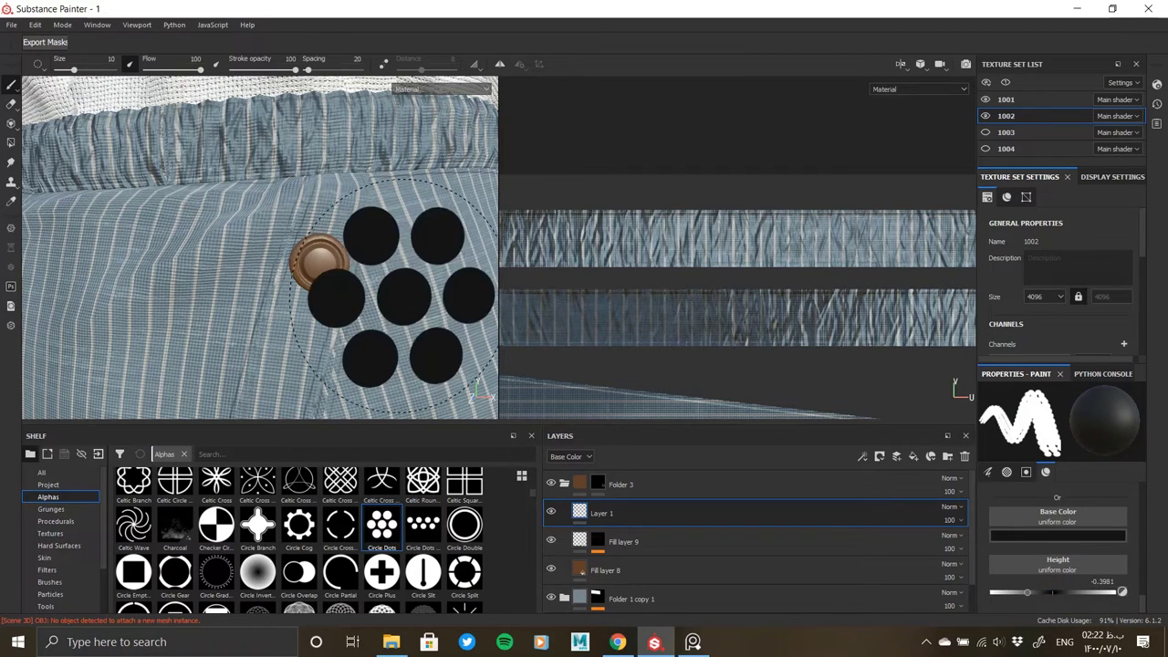
right_click_drag(326, 248, 321, 262, "ctrl")
scroll(319, 264, "up", 2)
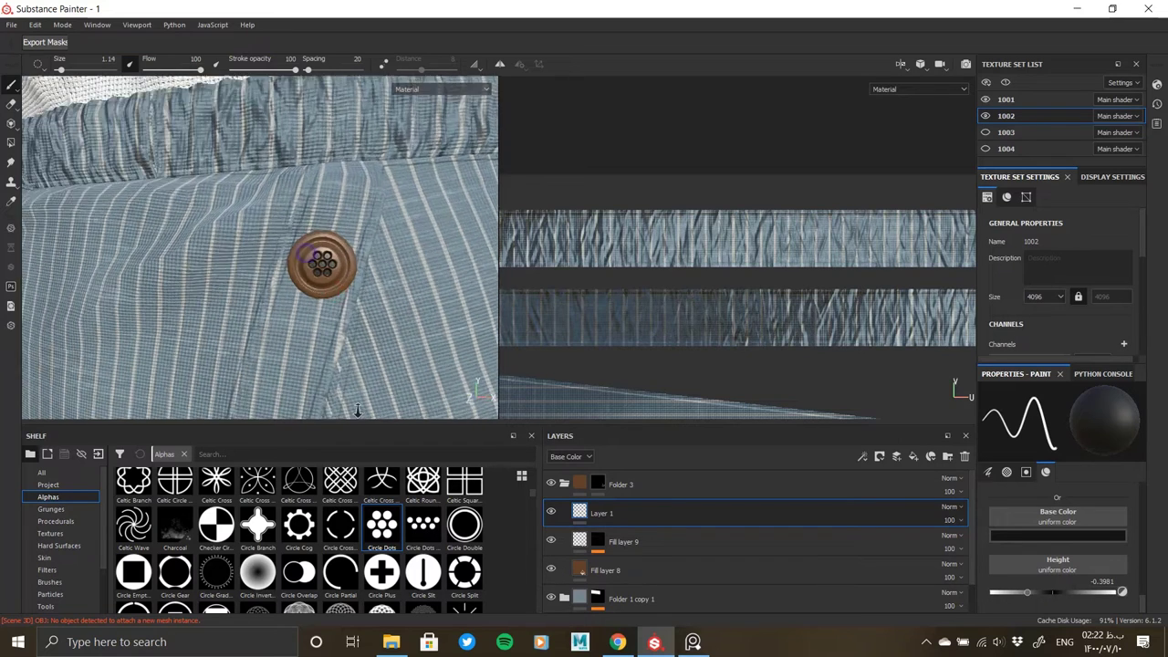
scroll(320, 264, "up", 3)
scroll(1035, 544, "up", 2)
scroll(1033, 538, "up", 2)
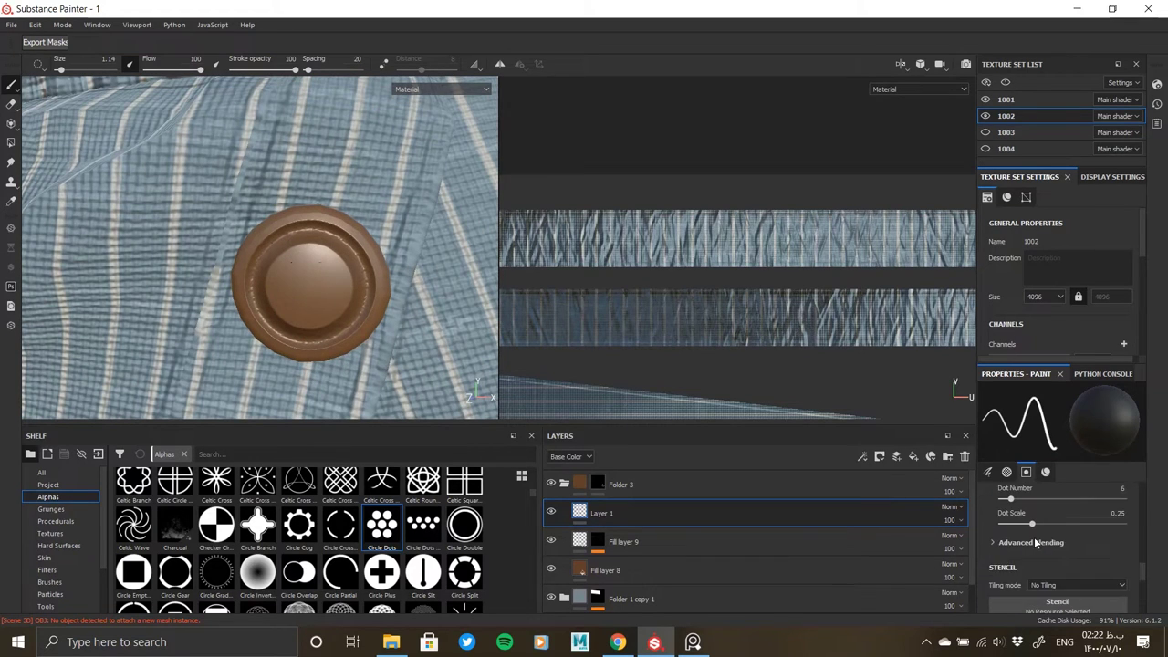
scroll(1014, 529, "down", 1)
scroll(1022, 548, "up", 3)
scroll(1013, 538, "up", 1)
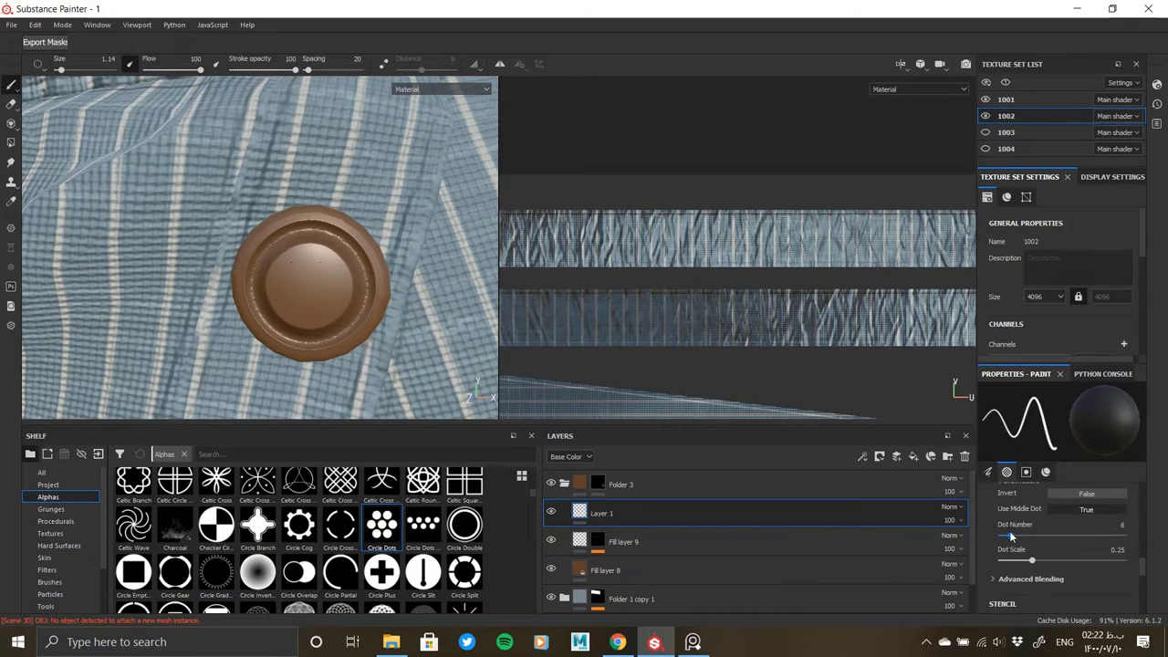
left_click_drag(1004, 534, 1004, 534)
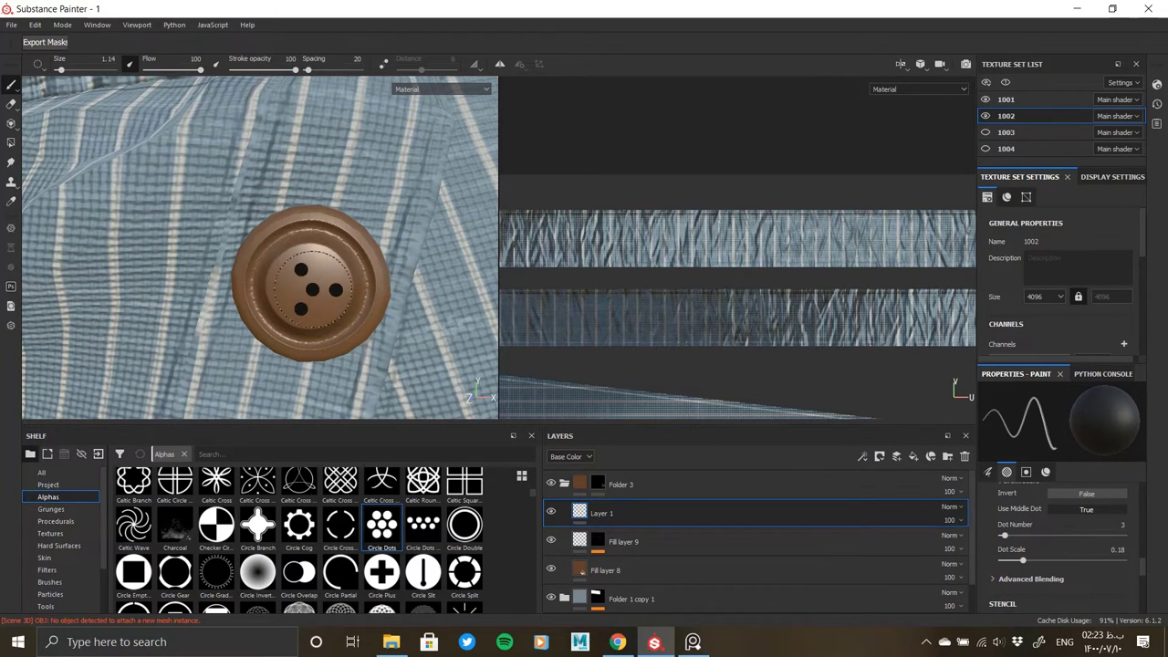
left_click_drag(1005, 534, 1007, 534)
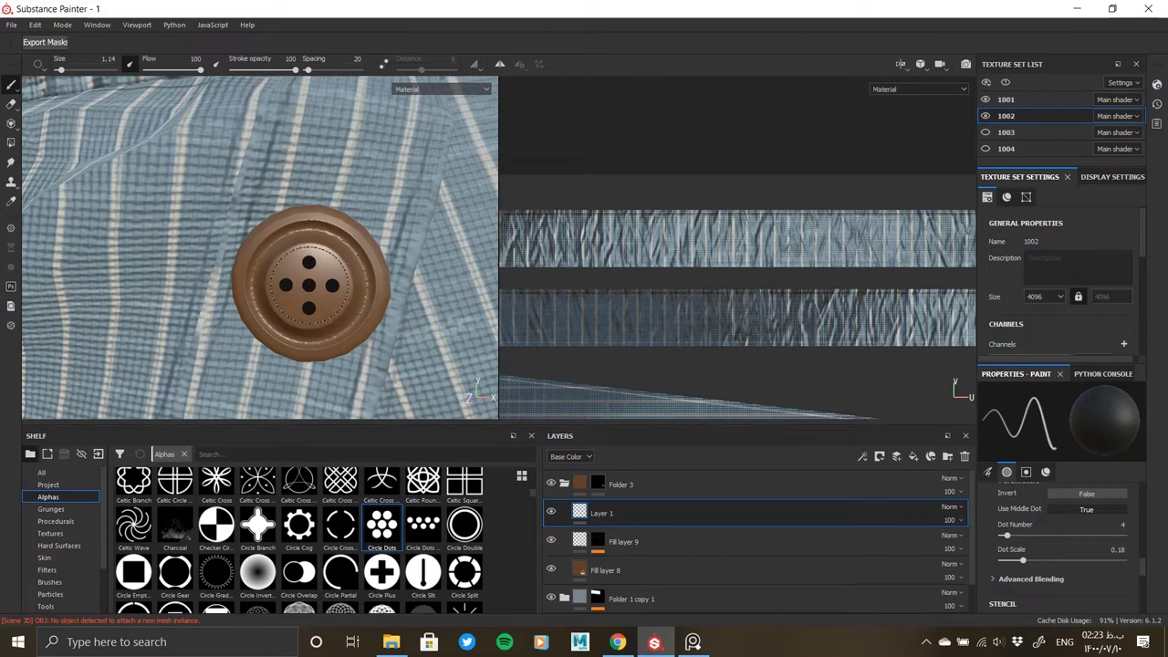
left_click_drag(331, 294, 182, 273, "alt")
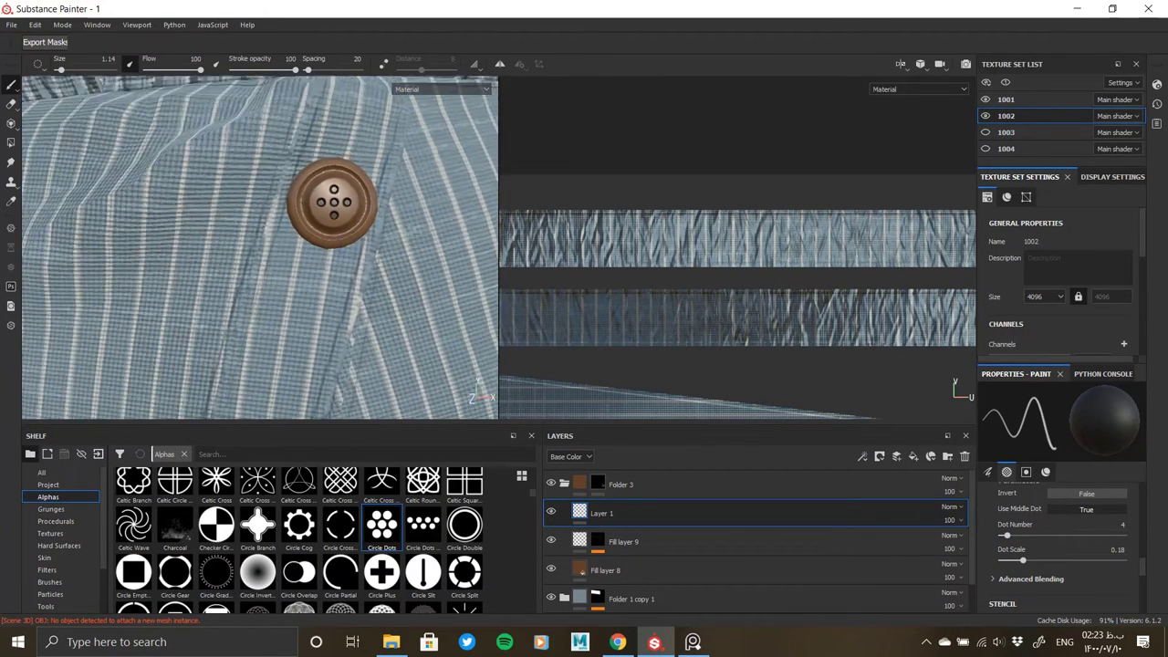
scroll(128, 272, "down", 3)
scroll(127, 272, "up", 2)
scroll(128, 272, "up", 2)
scroll(128, 272, "up", 2)
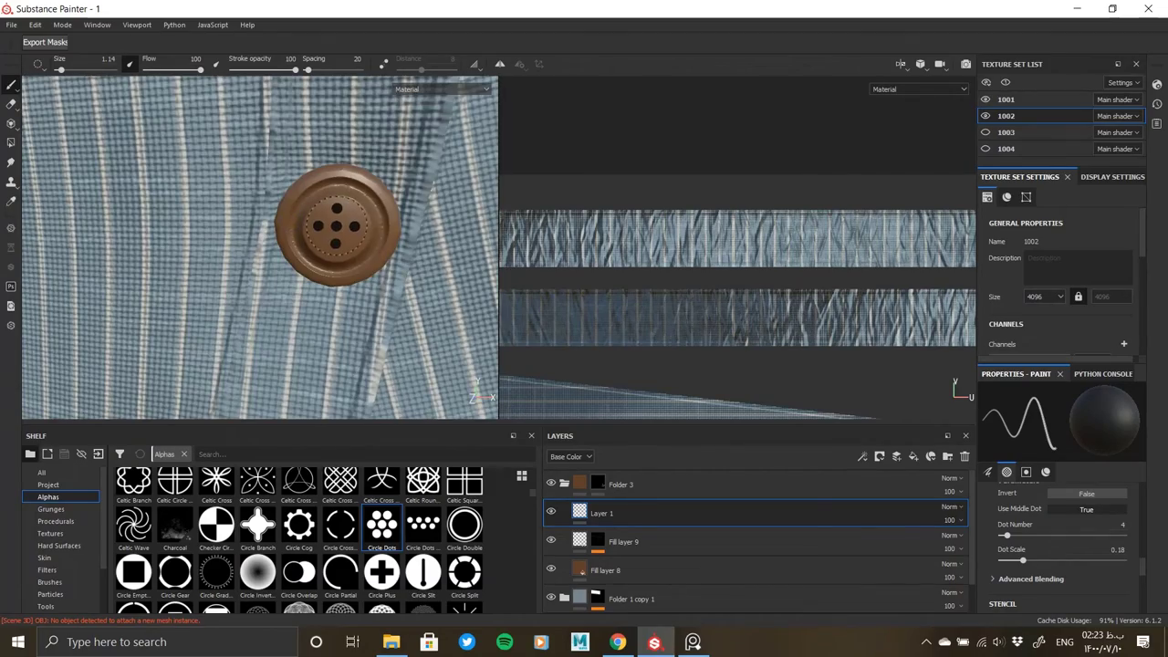
left_click_drag(338, 228, 312, 196, "alt")
scroll(313, 195, "down", 2)
scroll(333, 204, "up", 1)
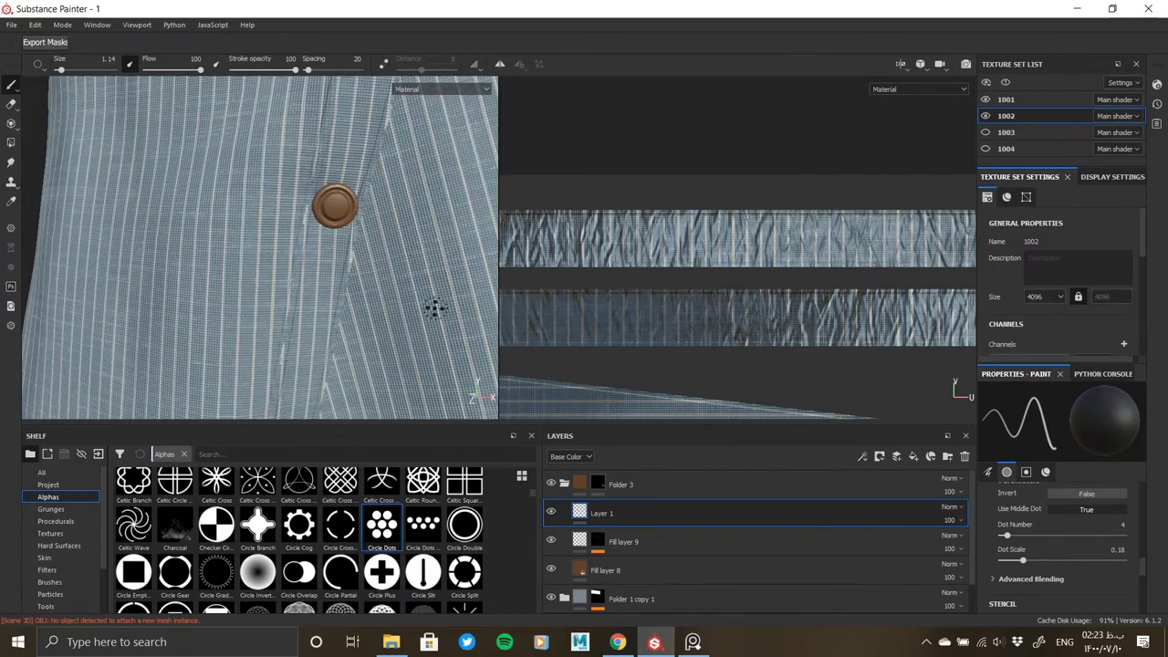
left_click_drag(435, 307, 383, 273, "alt")
scroll(997, 549, "down", 3)
Step: Enable roughness on the brush, undo the earlier dots and shrink Circle Dots scale to 0.1
scroll(998, 549, "down", 2)
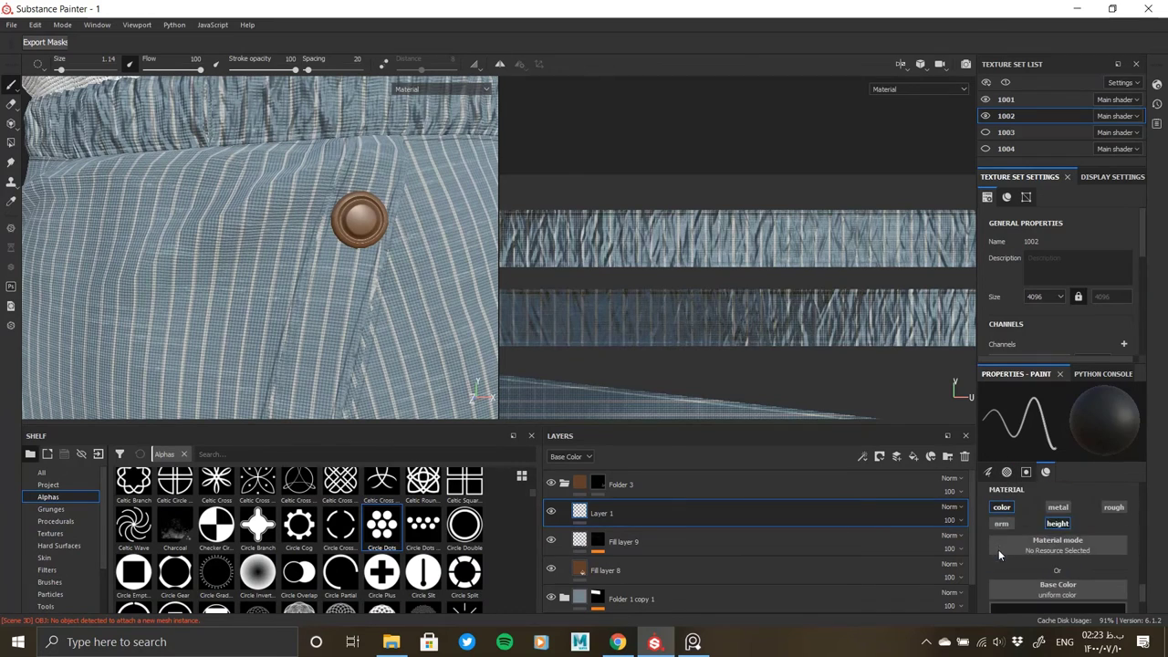
left_click(1115, 508)
scroll(1049, 538, "down", 3)
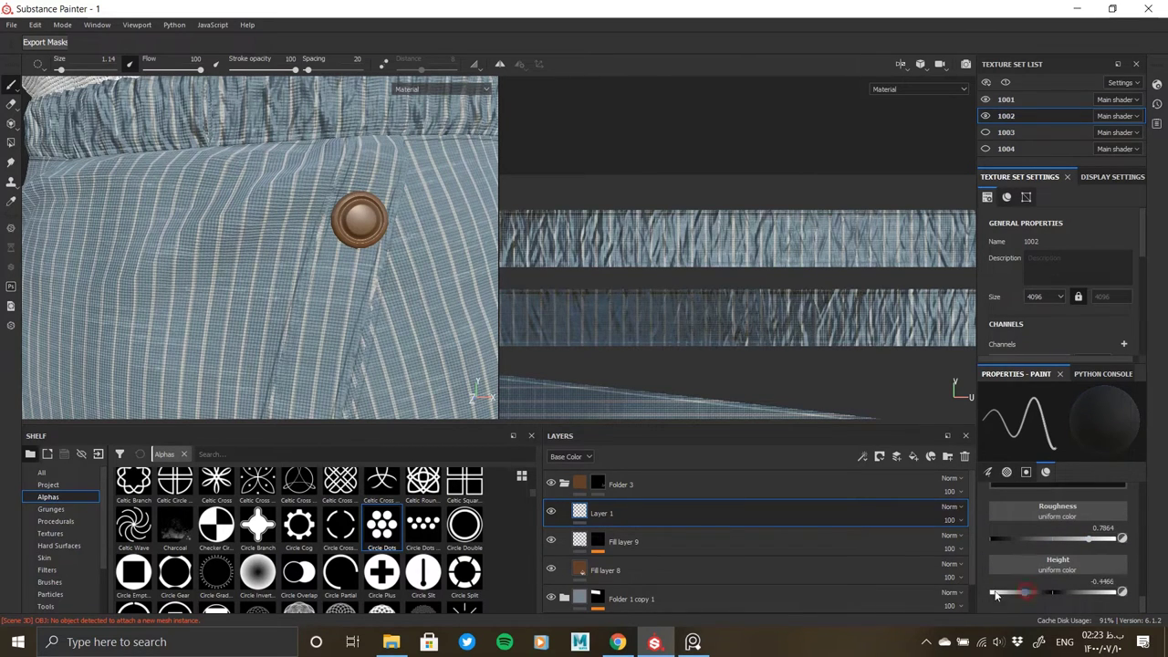
scroll(360, 219, "up", 1)
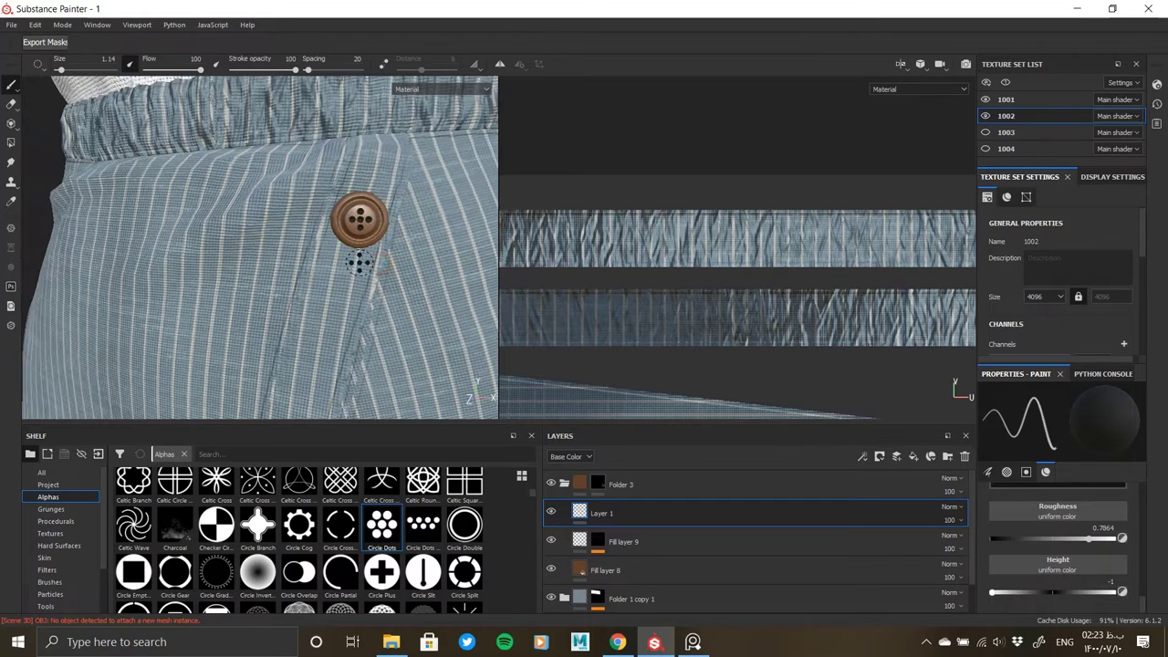
scroll(360, 219, "up", 3)
scroll(361, 228, "up", 2)
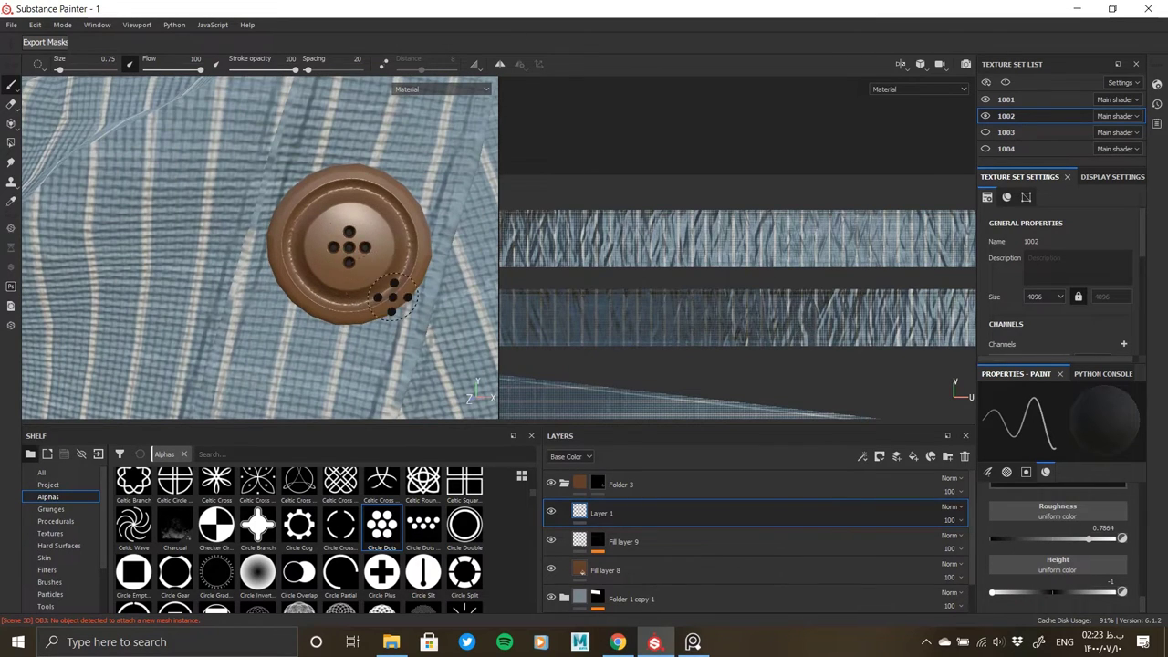
key("ctrl+z")
scroll(1040, 538, "up", 2)
scroll(1038, 544, "up", 2)
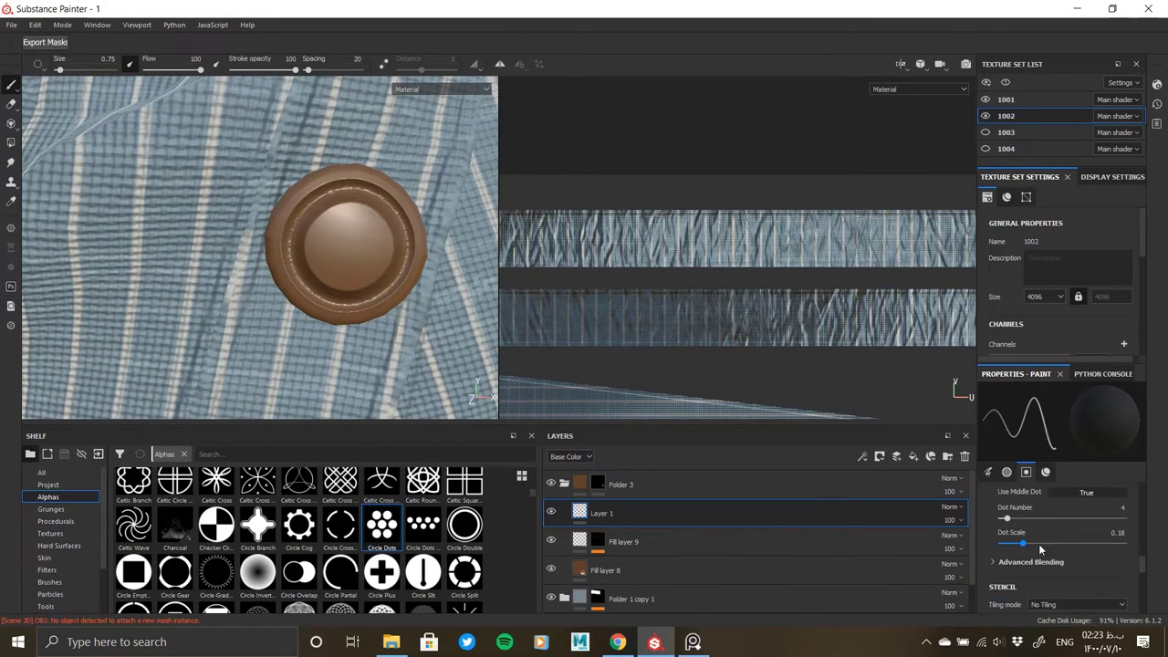
left_click_drag(1017, 542, 1013, 544)
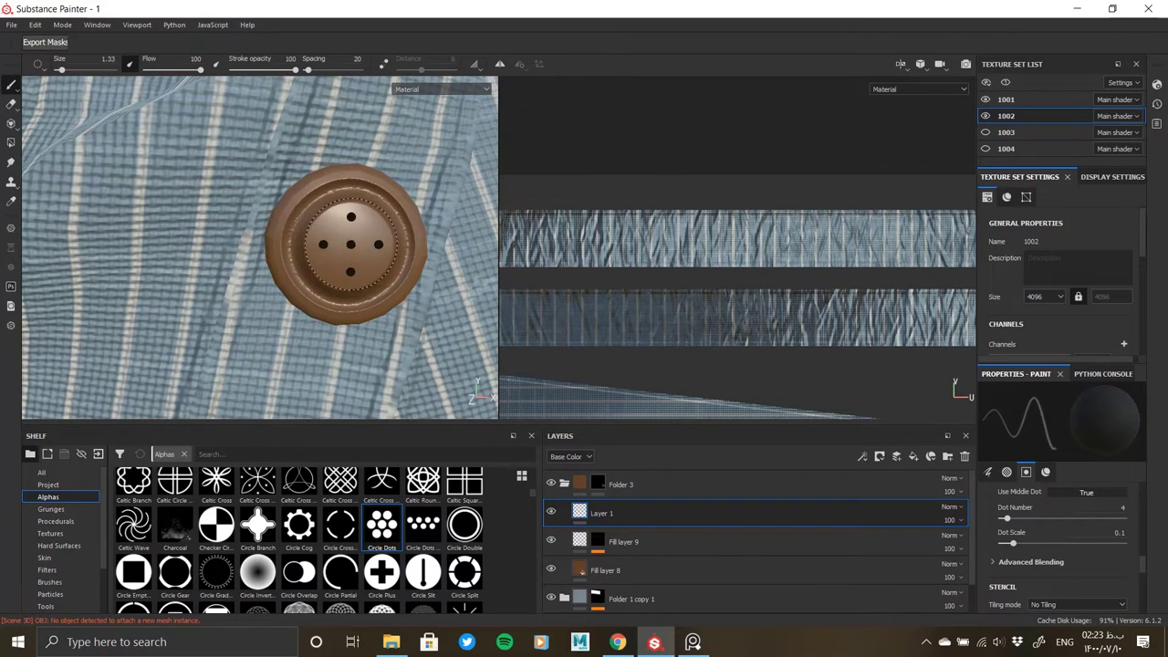
scroll(1057, 547, "down", 3)
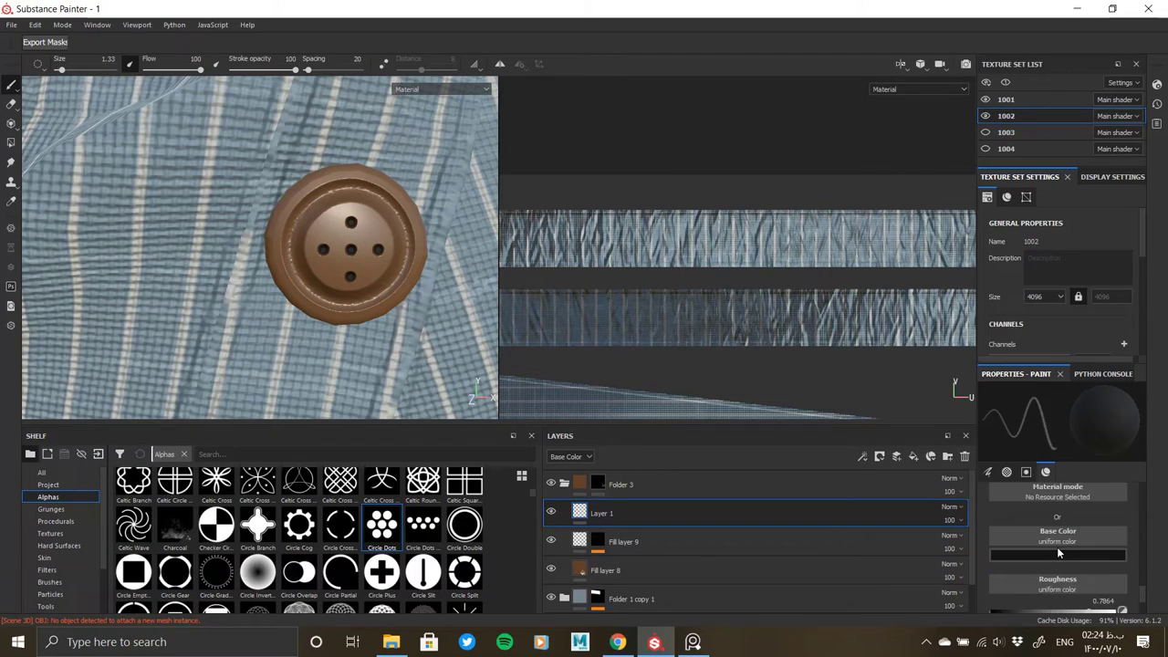
scroll(1056, 538, "down", 2)
scroll(1056, 532, "down", 1)
Step: Recheck the brush's colour channel and stamp the buttons again, orbiting to inspect the dot holes
left_click(1057, 520)
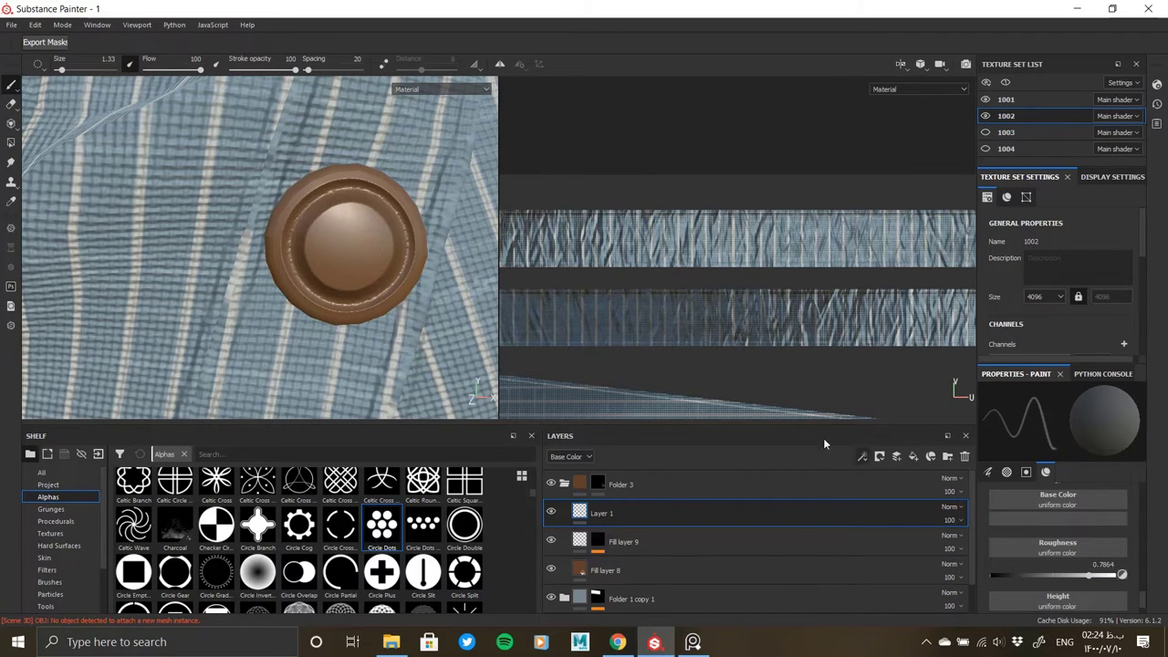
scroll(1031, 526, "up", 2)
scroll(1031, 526, "up", 1)
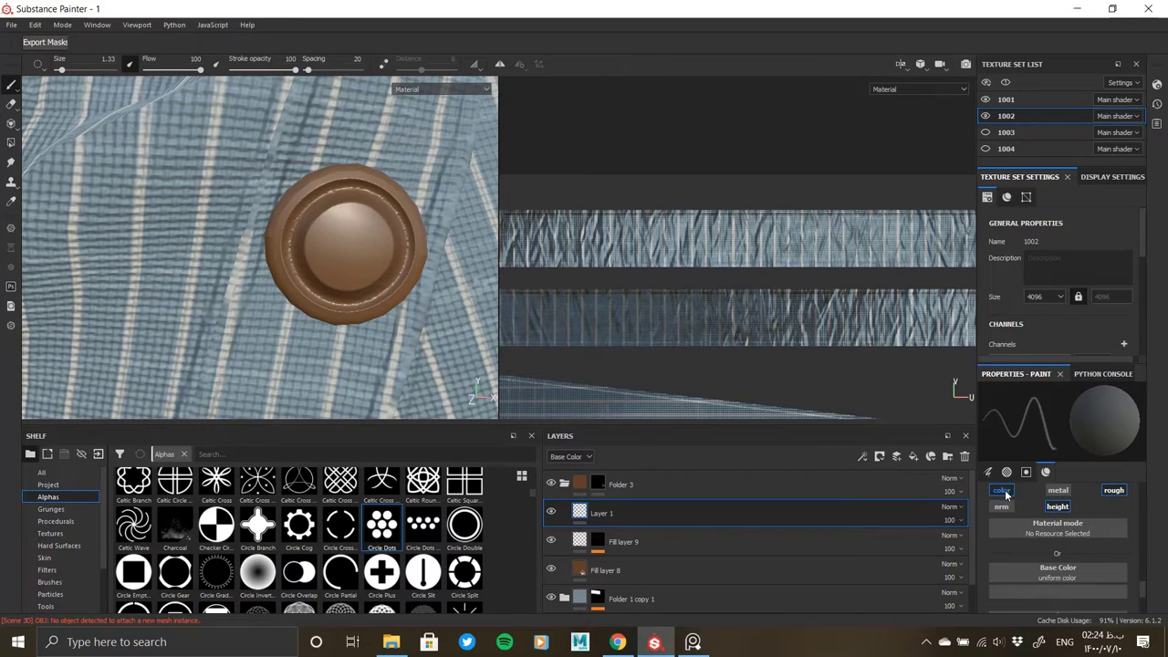
left_click(1003, 490)
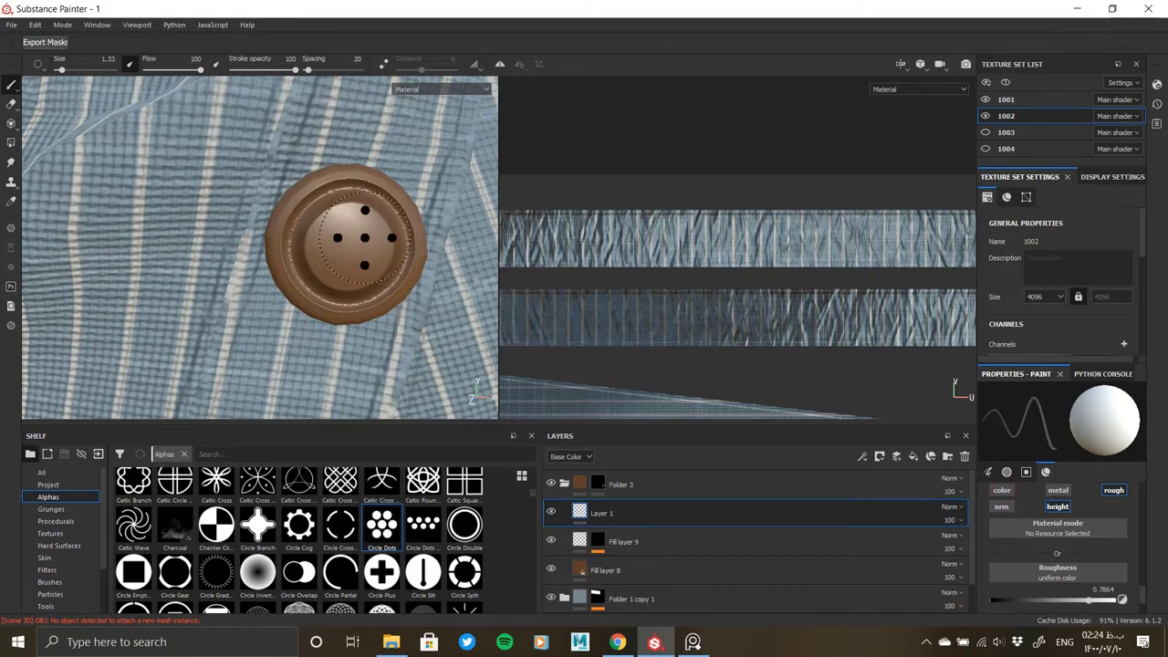
left_click(1003, 491)
left_click(1033, 586)
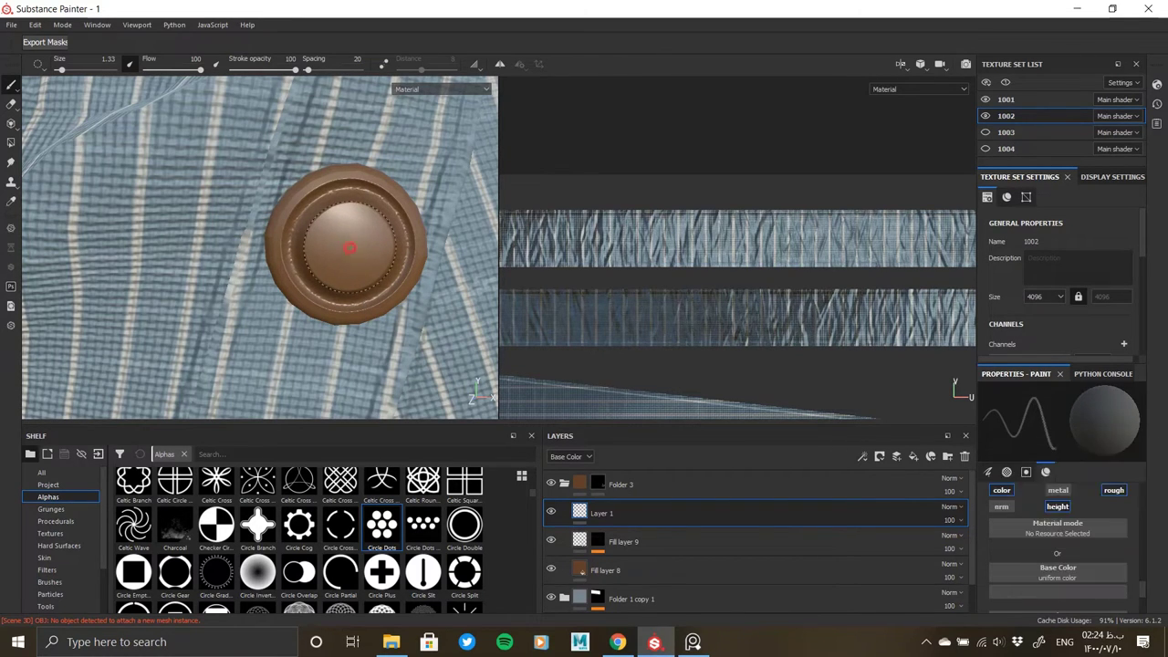
scroll(374, 269, "down", 5)
scroll(360, 237, "up", 3)
scroll(349, 196, "up", 2)
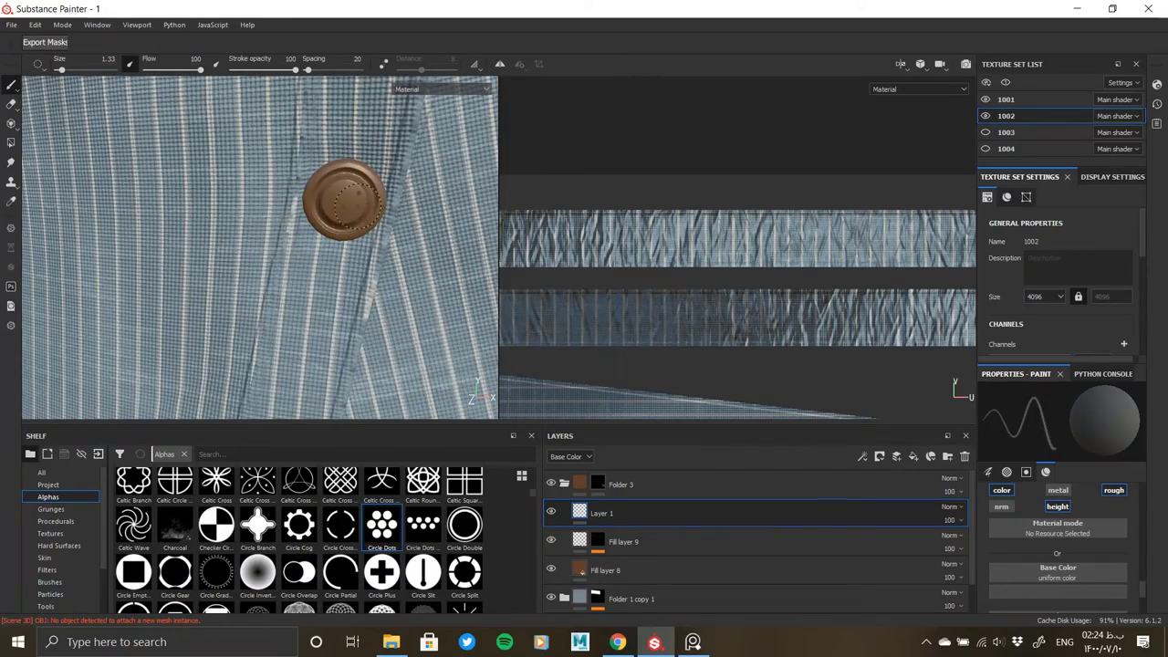
mouse_move(343, 202)
left_mouse_down("alt")
mouse_move(365, 224)
mouse_move(310, 172)
left_mouse_up("alt")
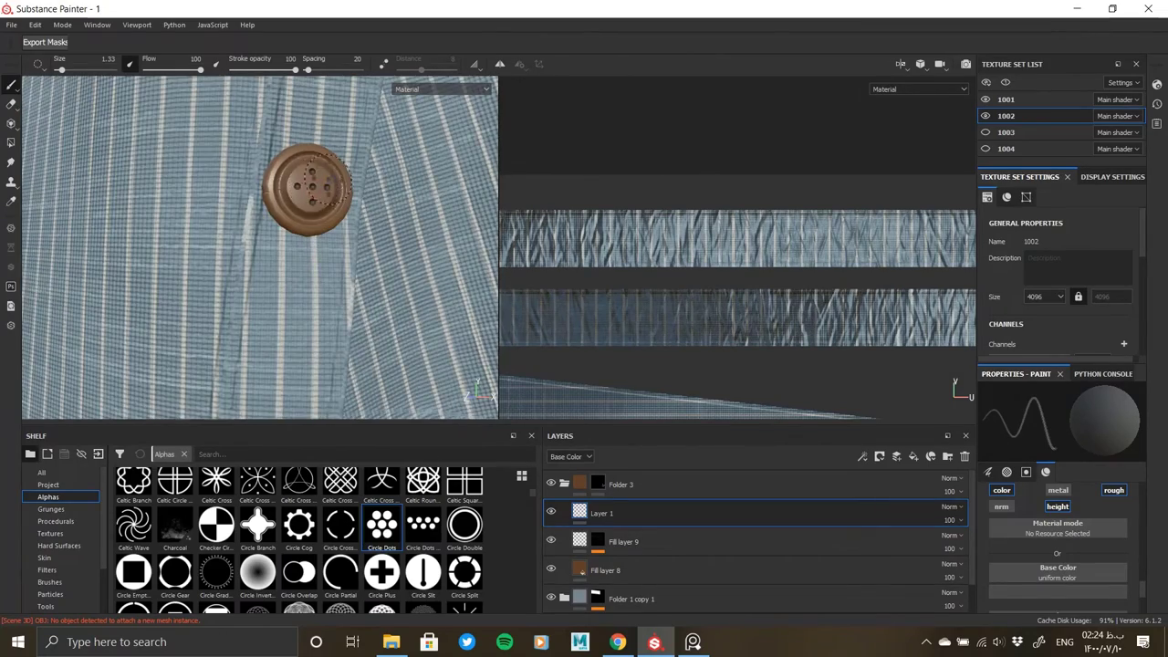
scroll(310, 228, "down", 5)
Step: Collapse Folder 3, make texture sets 1003 and 1004 visible, and select 1003 for editing
left_click(565, 485)
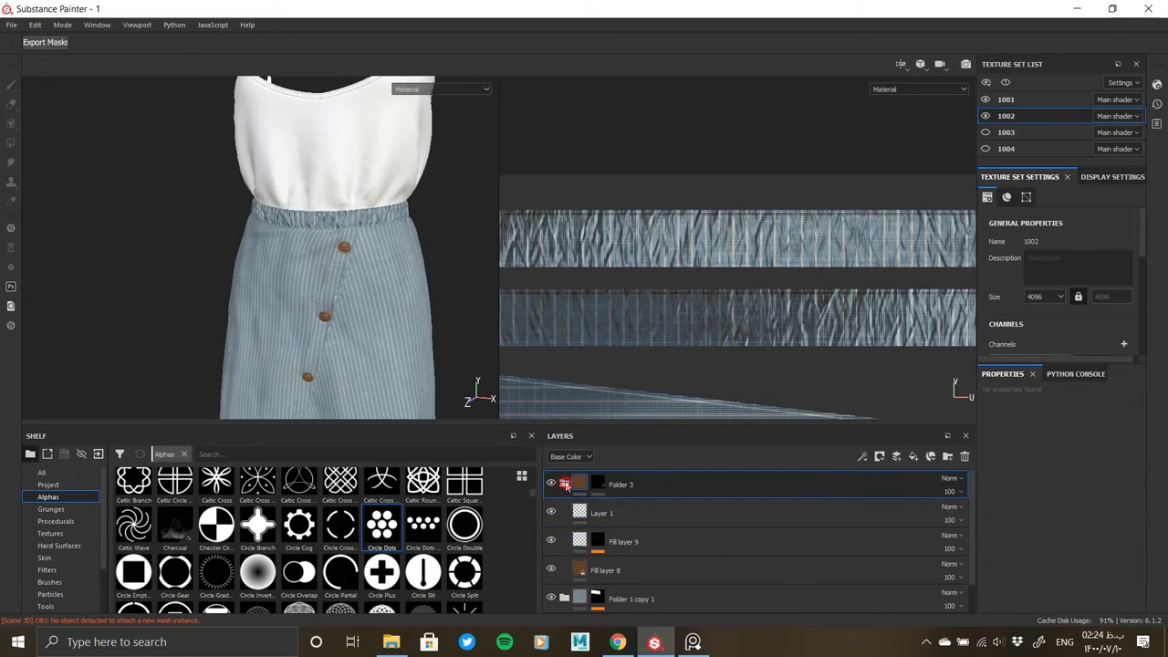
left_click(564, 485)
scroll(279, 265, "up", 2)
scroll(279, 265, "up", 5)
scroll(232, 263, "down", 5)
mouse_move(232, 264)
left_mouse_down("alt")
mouse_move(363, 281)
mouse_move(970, 119)
left_mouse_up("alt")
left_click(986, 132)
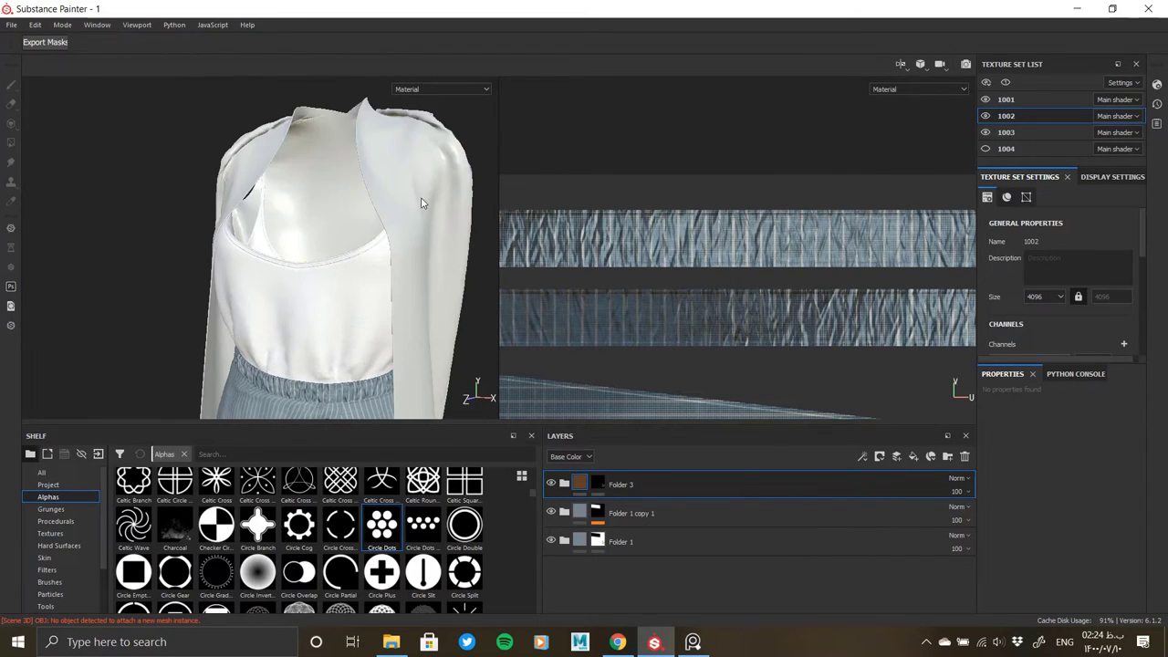
left_click(986, 148)
left_click(1013, 132)
scroll(188, 161, "up", 2)
scroll(188, 161, "down", 3)
scroll(339, 241, "up", 2)
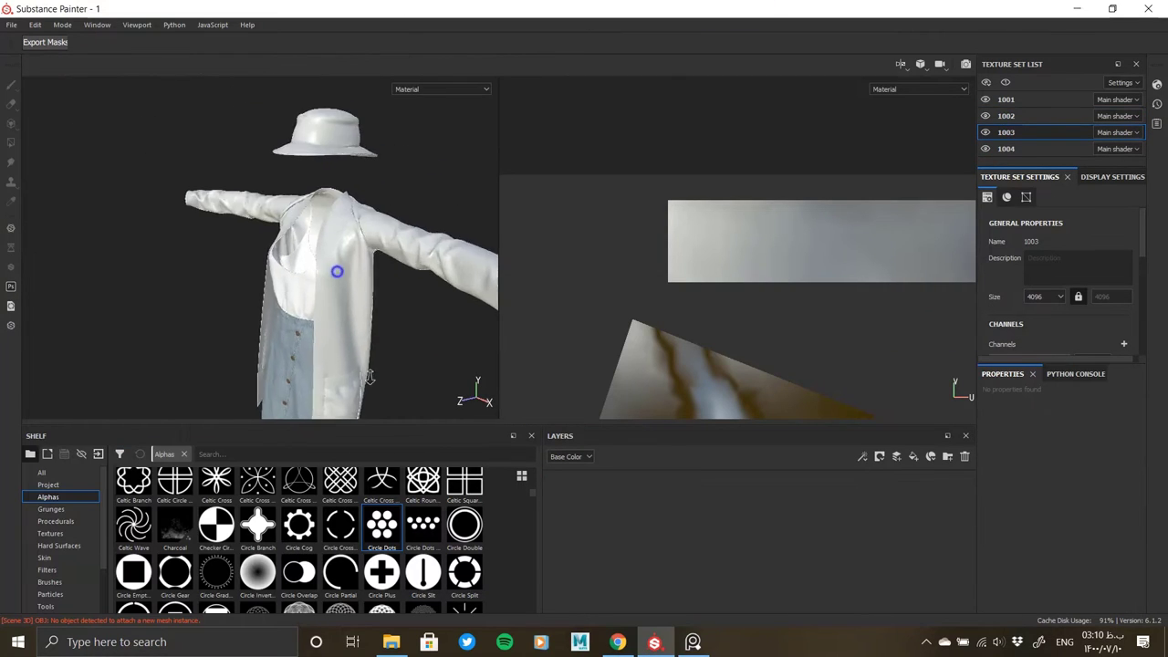
scroll(337, 271, "up", 3)
scroll(371, 237, "up", 2)
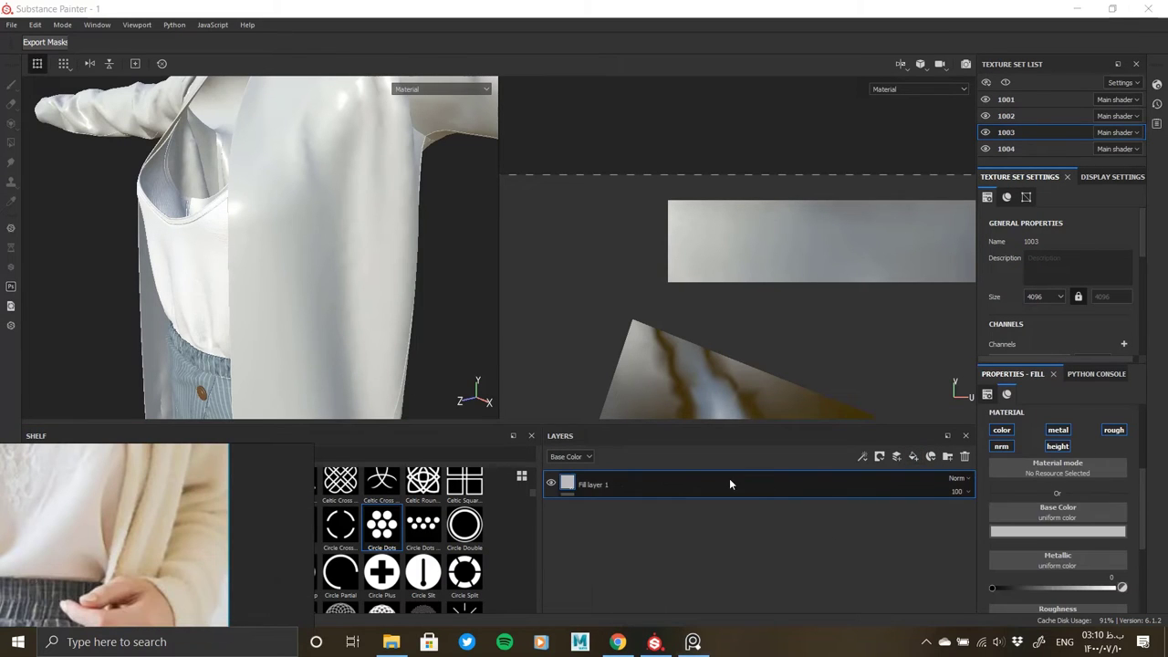
Step: Set Fill layer 1's base colour to a warm yellowish cream beige
left_click(1039, 531)
left_click_drag(1128, 492, 1127, 456)
left_click(1010, 419)
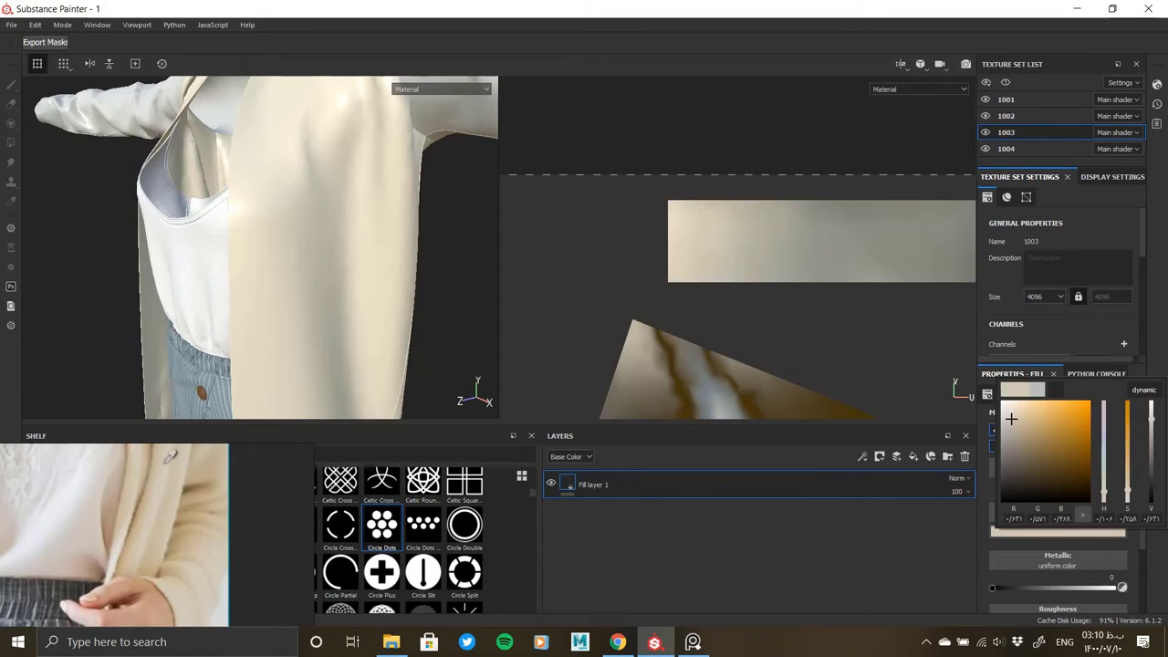
left_click_drag(1021, 426, 1020, 424)
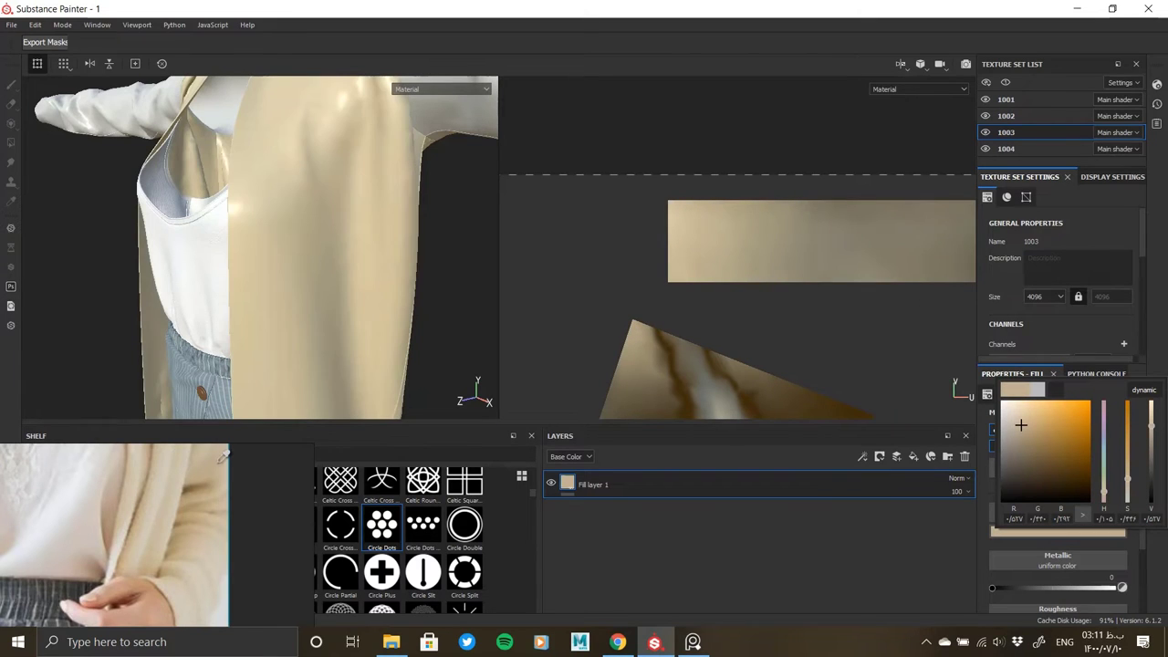
left_click_drag(368, 318, 396, 338, "alt")
scroll(396, 338, "down", 2)
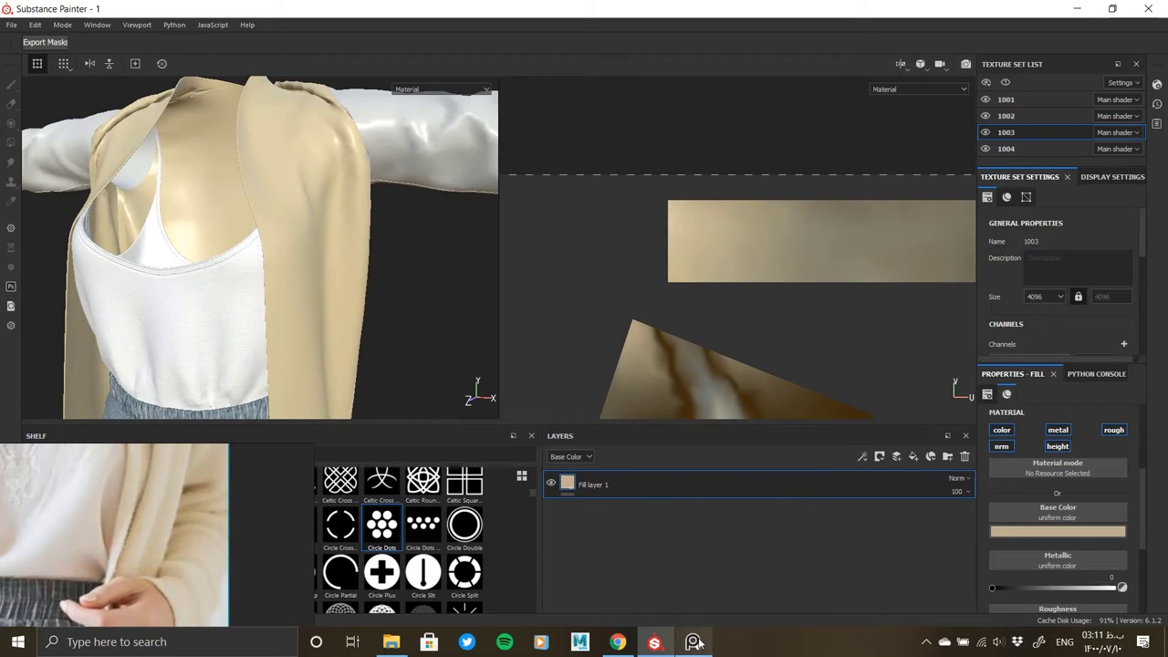
Step: Minimise the reference photo and fine-tune the cardigan's cream colour, viewing it from the side
left_click(692, 641)
scroll(242, 308, "up", 2)
scroll(247, 268, "up", 3)
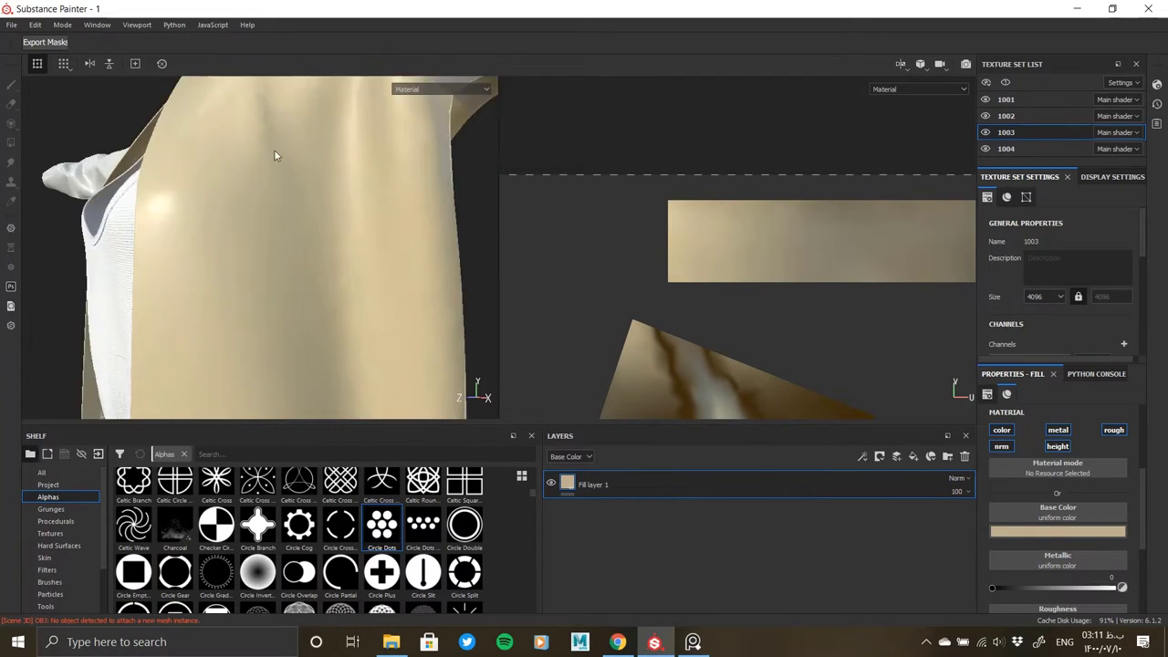
scroll(274, 156, "up", 2)
left_click(1052, 533)
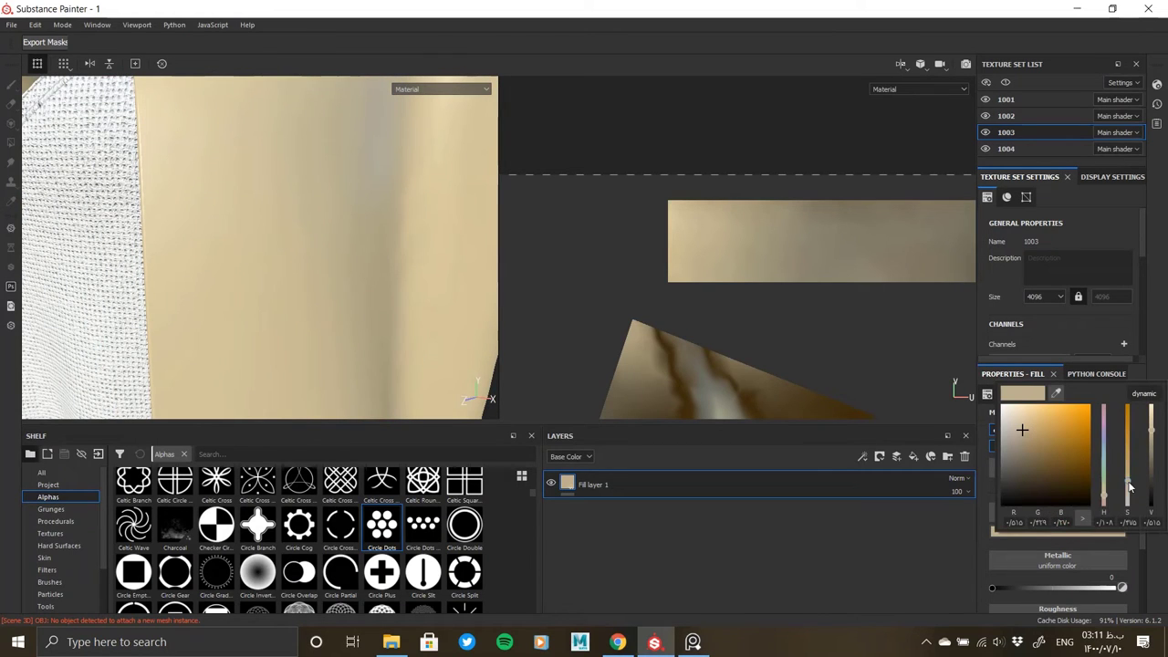
scroll(302, 302, "down", 2)
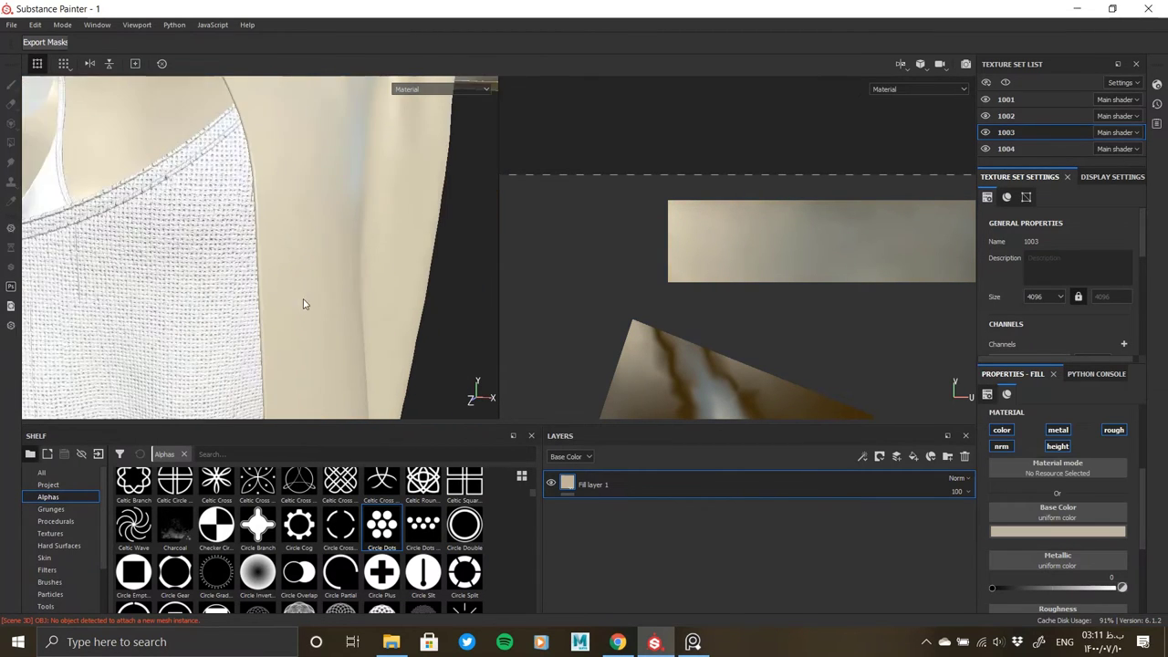
scroll(221, 246, "down", 3)
scroll(360, 291, "down", 2)
scroll(359, 290, "up", 2)
scroll(373, 282, "up", 2)
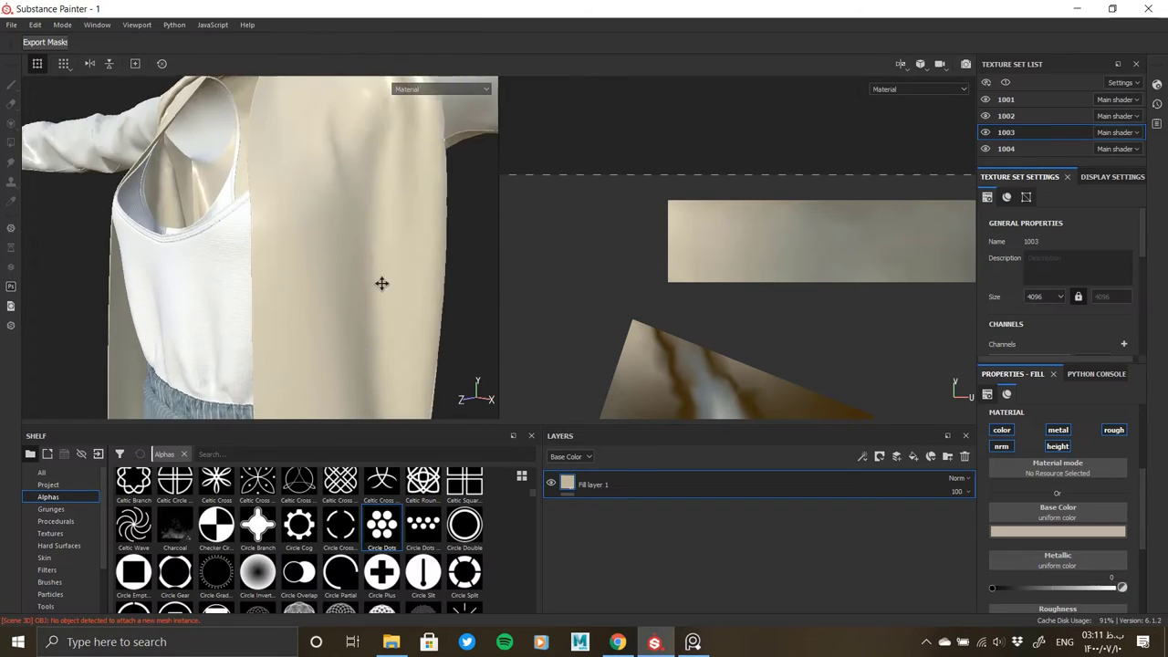
scroll(352, 311, "up", 2)
scroll(247, 296, "up", 2)
scroll(182, 297, "down", 3)
mouse_move(86, 300)
left_mouse_down("alt")
mouse_move(396, 310)
mouse_move(369, 245)
left_mouse_up("alt")
Step: Import Fabric_10.tif into the project as a texture
left_click(391, 641)
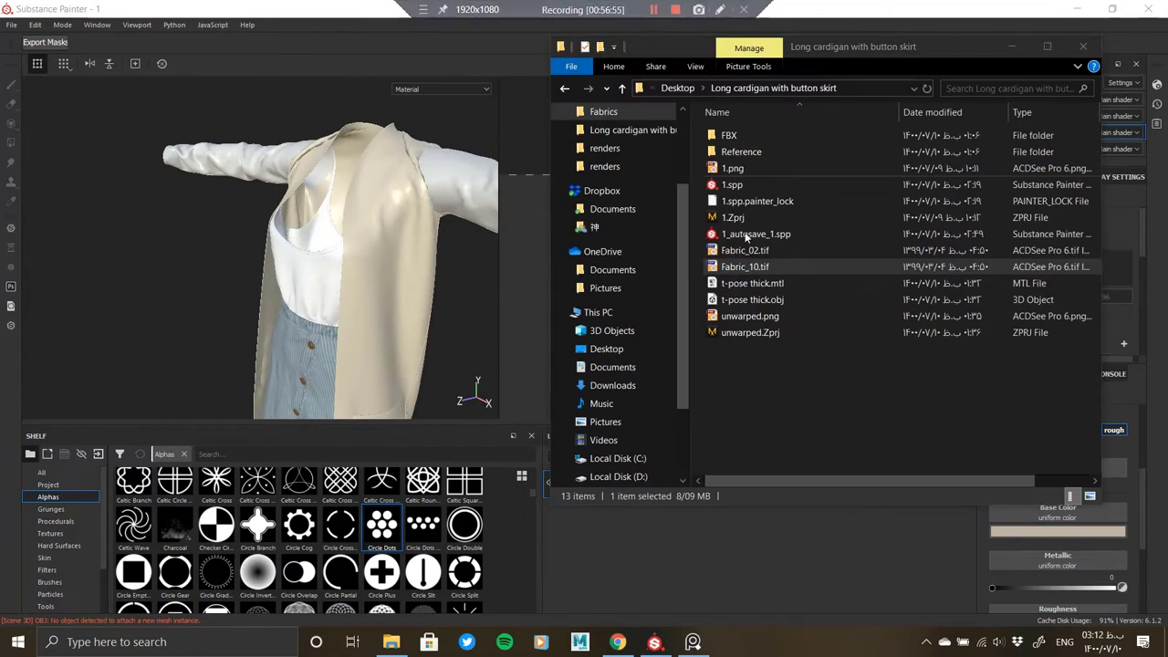
left_click_drag(744, 267, 371, 320)
left_click(735, 197)
left_click(751, 200)
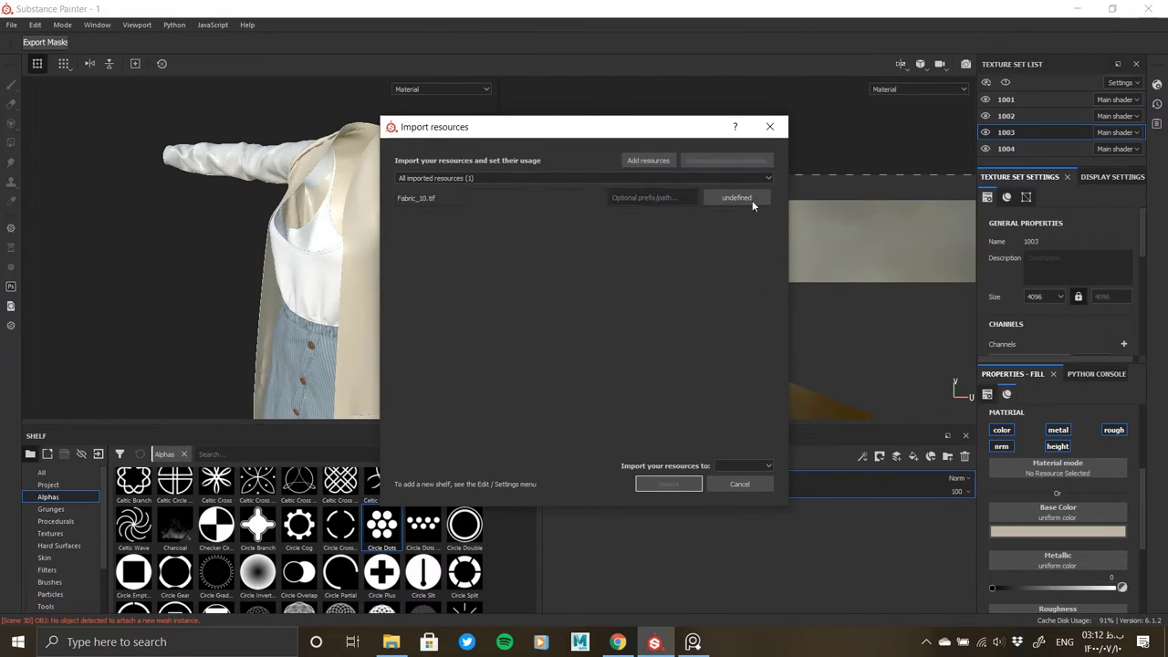
left_click(752, 200)
left_click(743, 502)
left_click(669, 483)
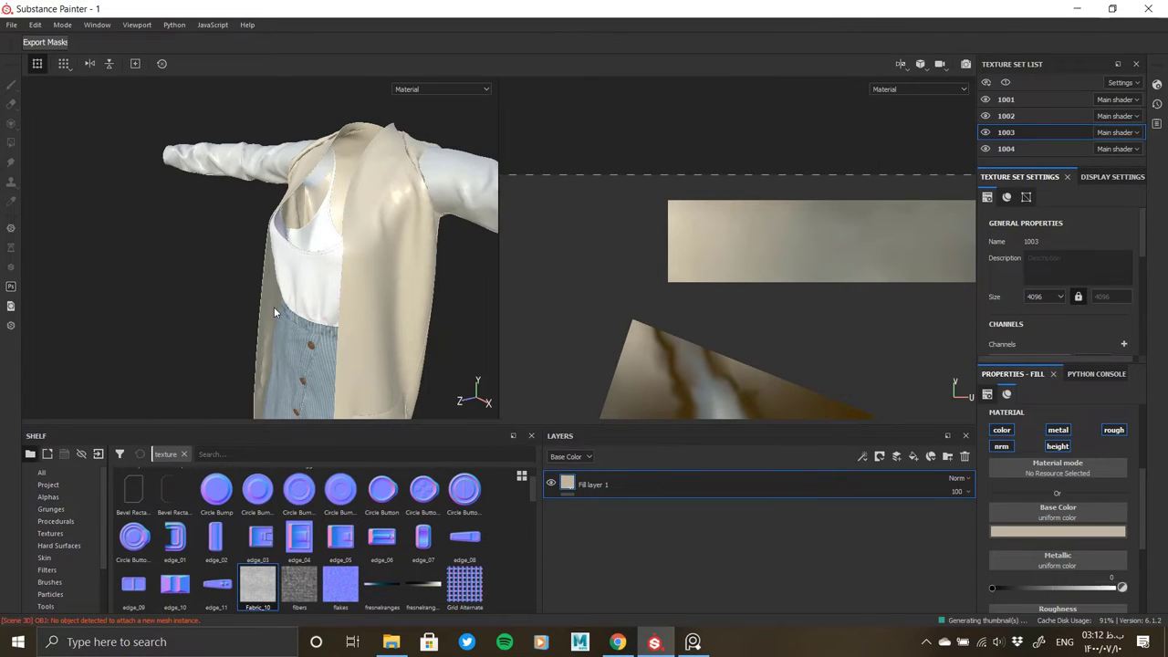
left_click_drag(273, 312, 349, 253, "alt")
scroll(350, 253, "up", 5)
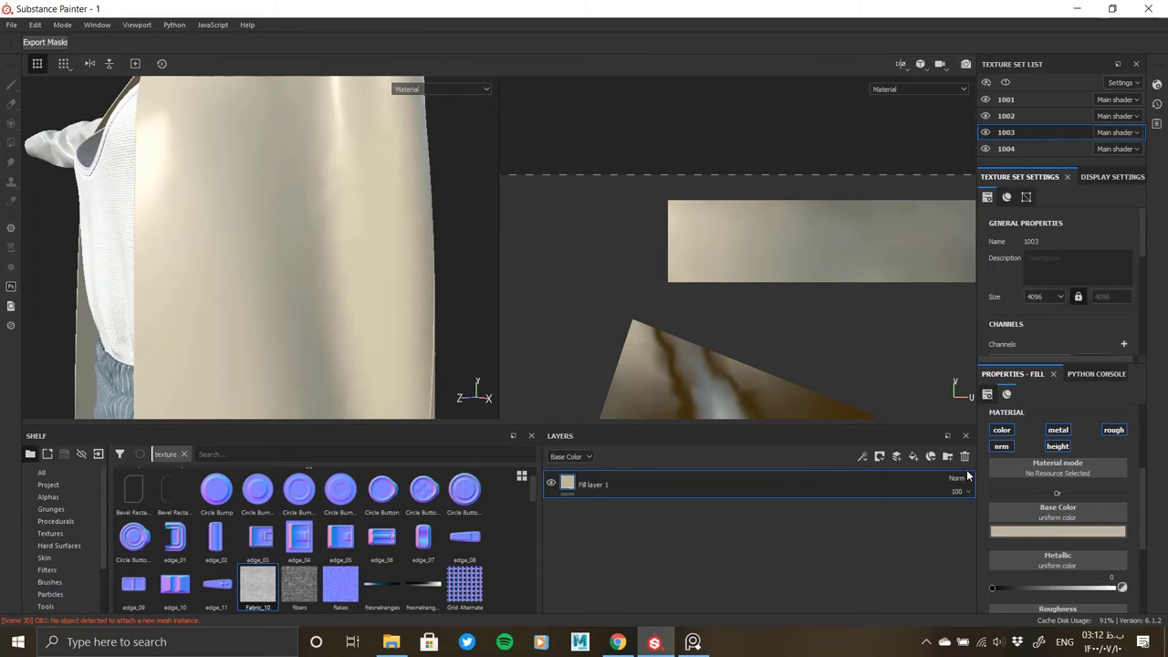
Step: Give Fill layer 2 a black mask whose fill uses Fabric_10 as its grayscale
right_click(609, 485)
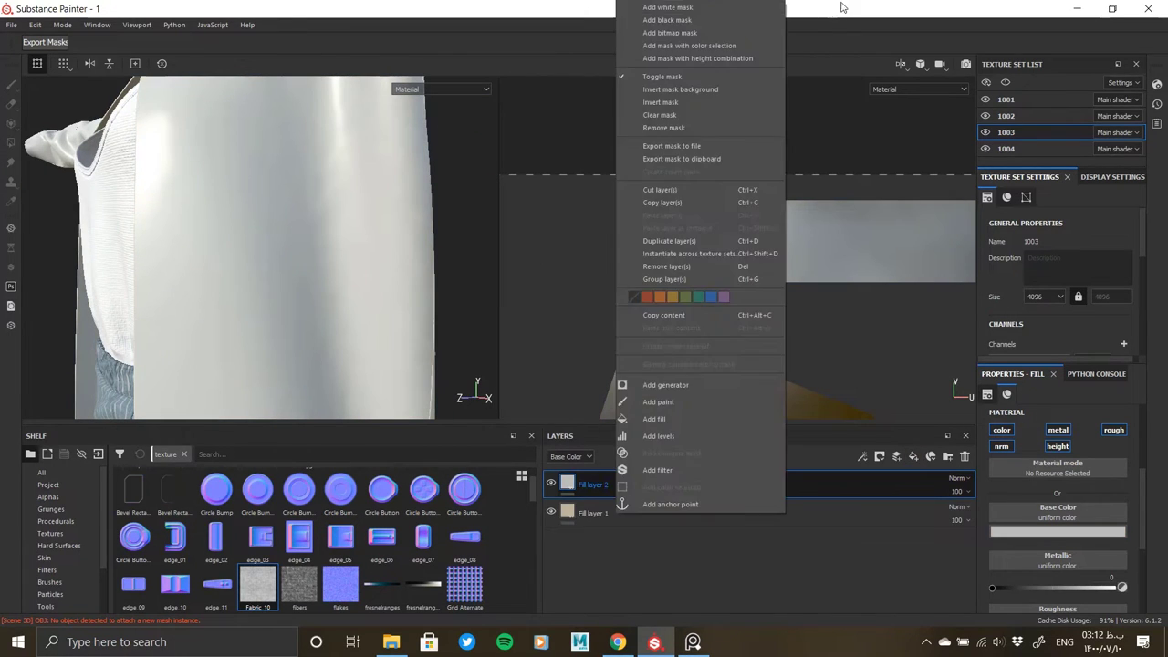
left_click(657, 21)
right_click(584, 485)
left_click(703, 392)
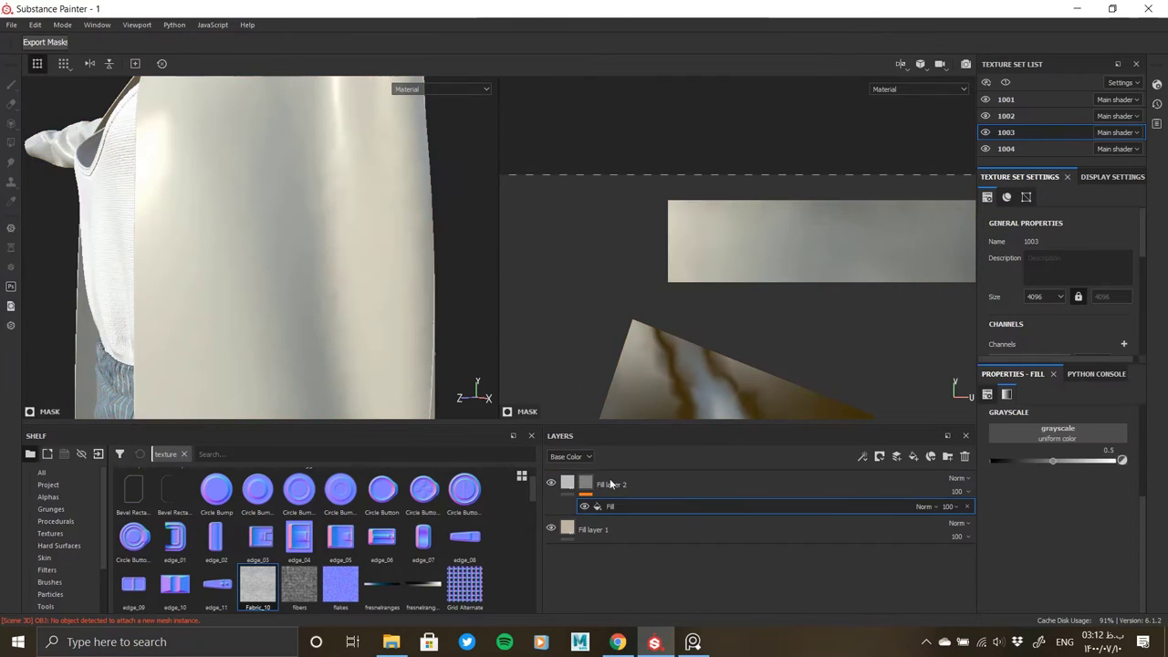
left_click_drag(439, 529, 1036, 432)
key("Delete")
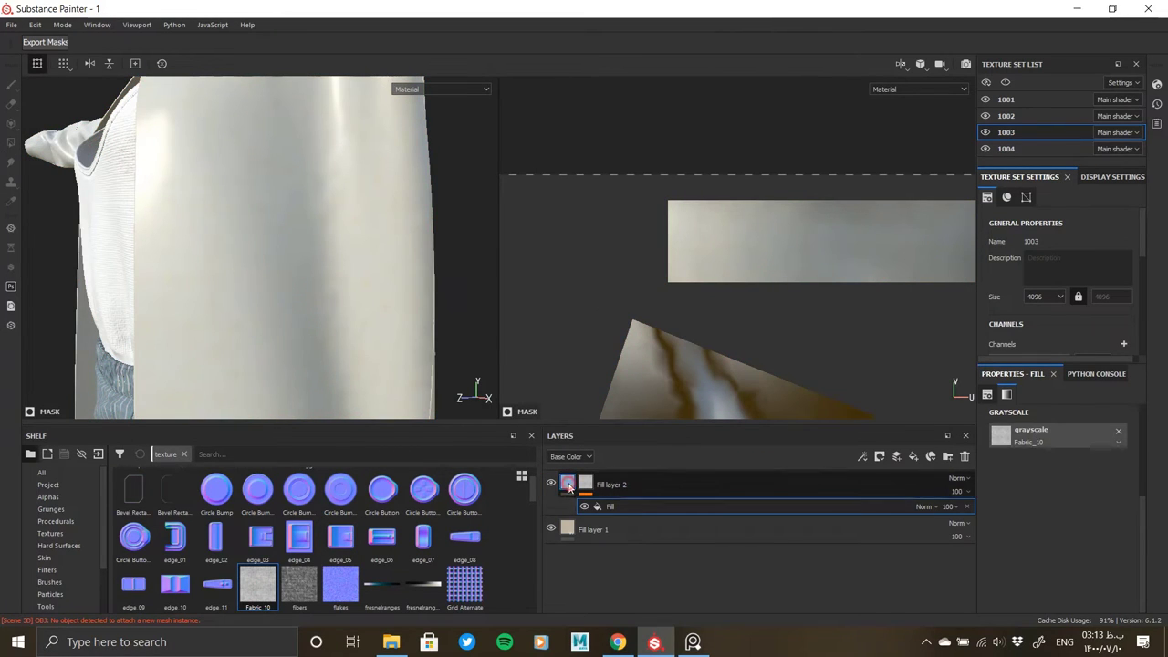
Step: Darken Fill layer 2's base colour to dark grey and show Textures on the shelf
left_click(1020, 469)
left_click_drag(1020, 469, 905, 461)
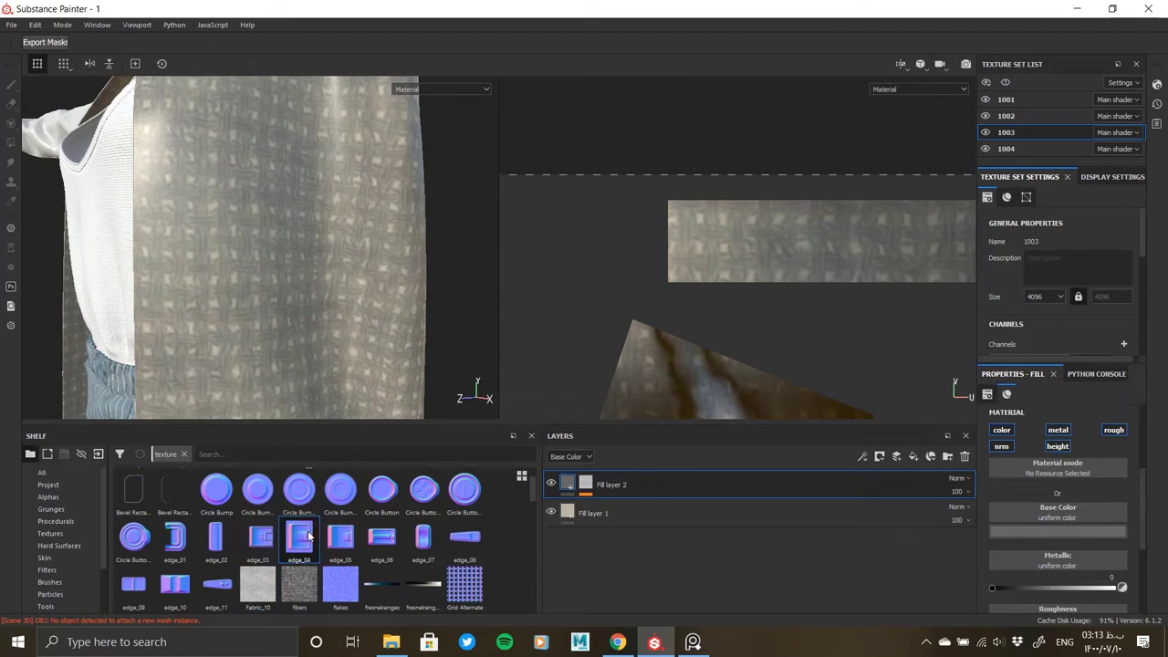
scroll(293, 566, "up", 2)
scroll(299, 548, "down", 4)
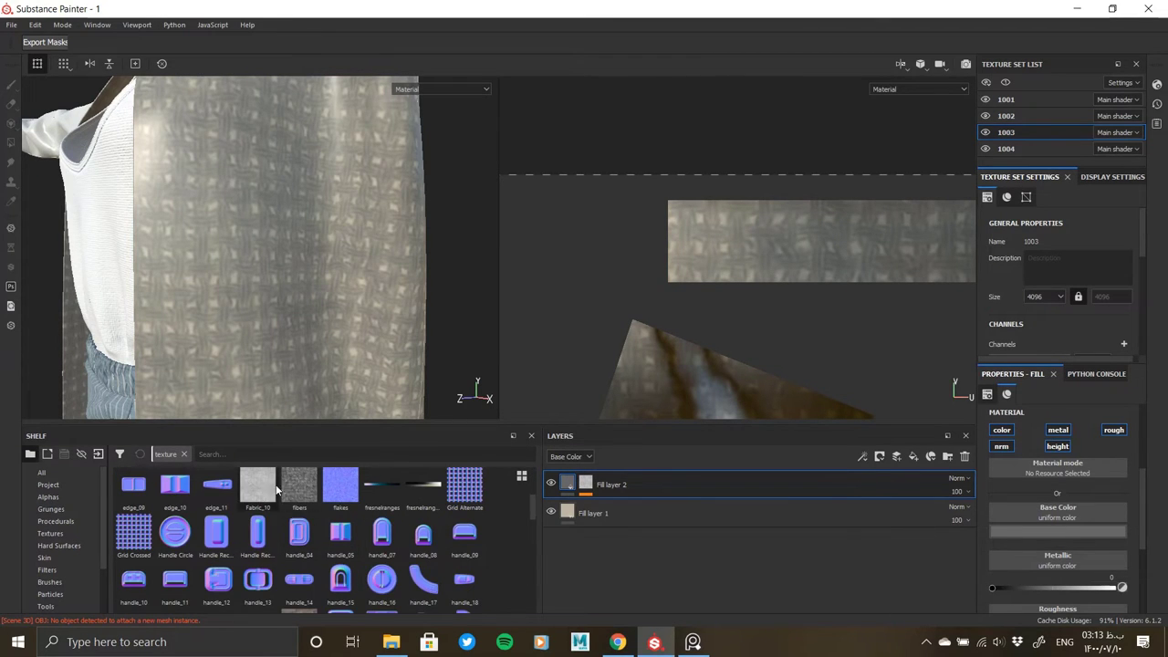
scroll(277, 490, "down", 5)
scroll(276, 510, "down", 5)
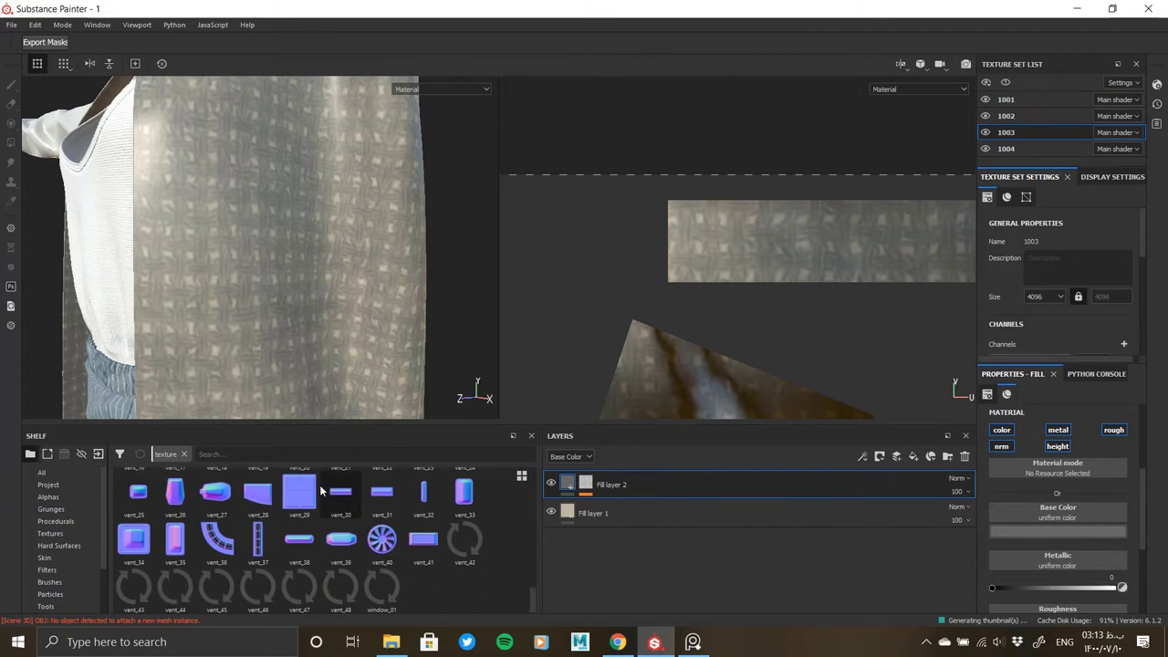
left_click(65, 532)
Step: Bring Fabric_02.tif into the shelf, marked as a texture for the current project
left_click(390, 641)
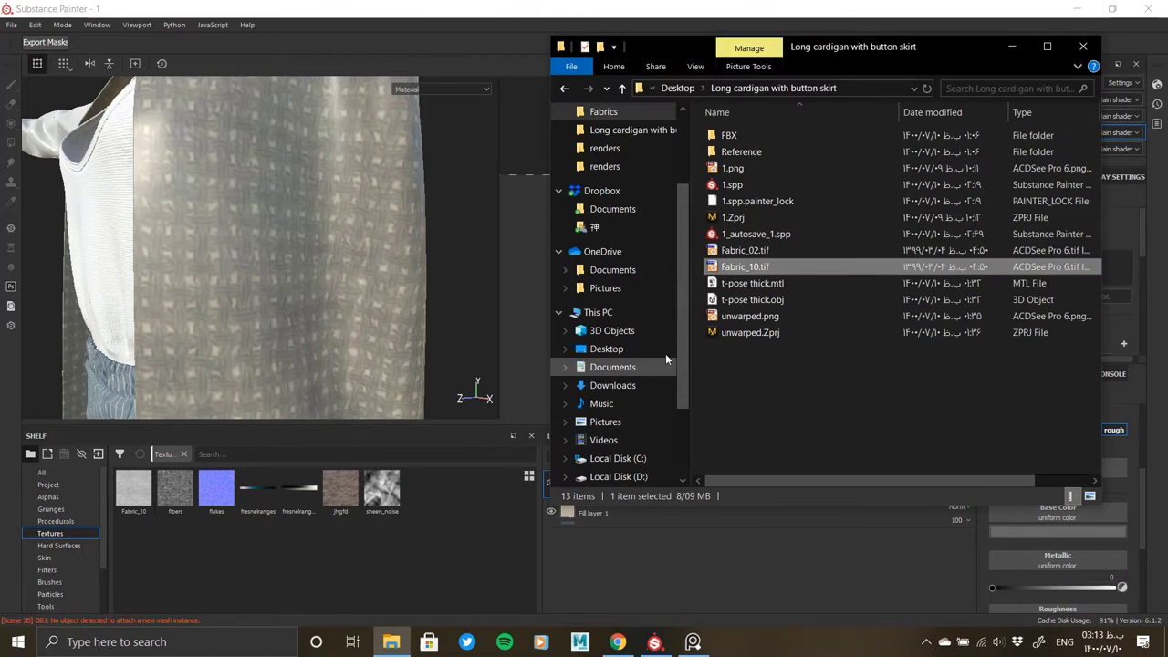
left_click_drag(739, 260, 608, 346)
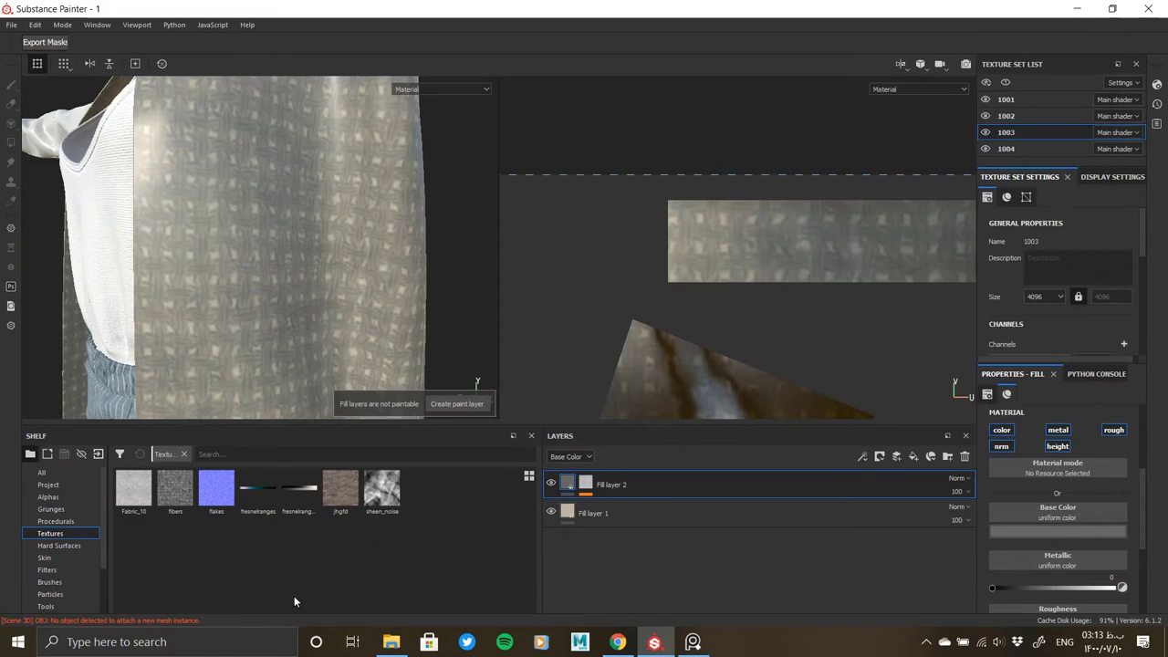
left_click(390, 641)
left_click_drag(602, 250, 383, 511)
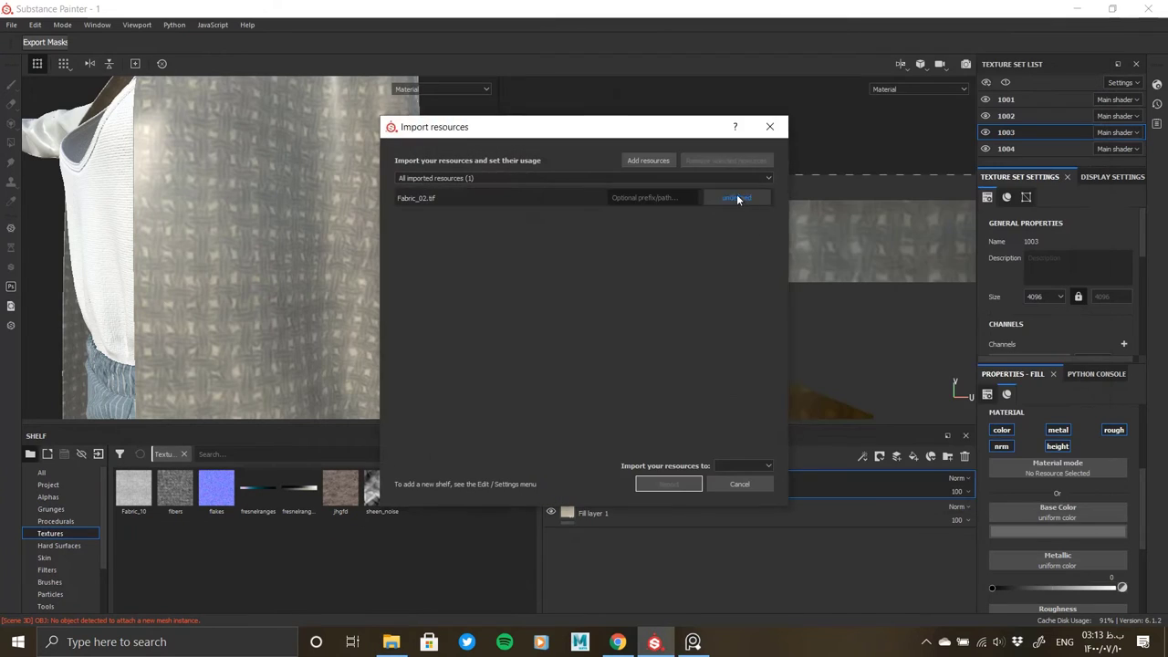
left_click(737, 199)
left_click(741, 217)
left_click(742, 465)
left_click(740, 497)
left_click(668, 483)
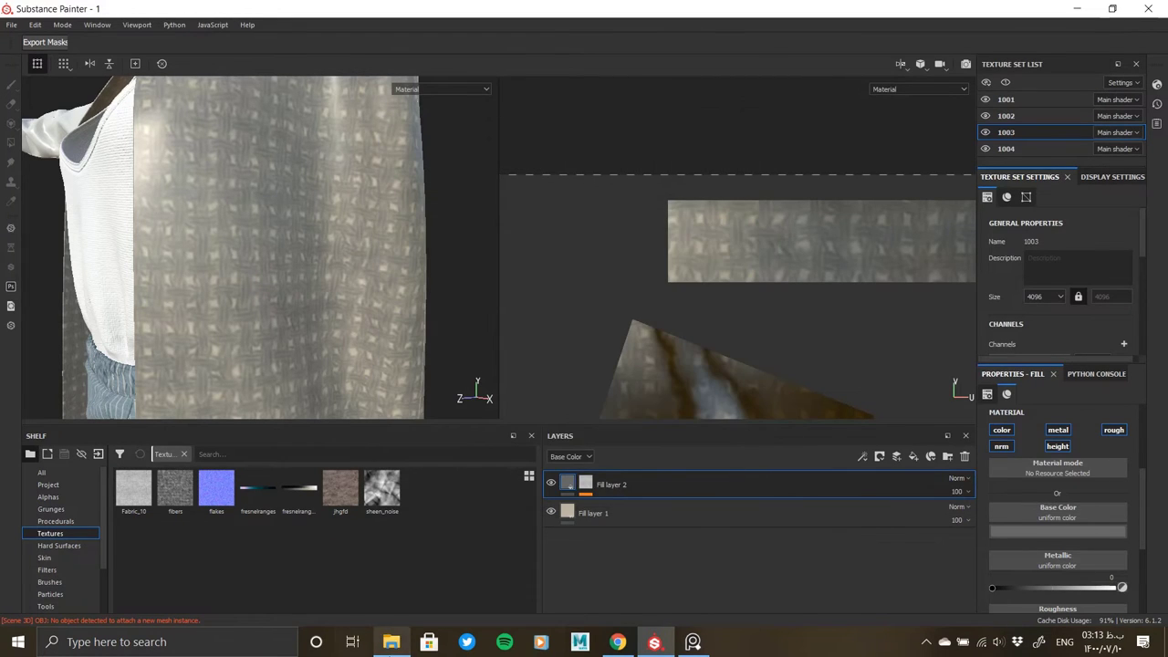
Step: Re-import Fabric_02.tif into the current project as a texture
left_click(391, 642)
left_click_drag(629, 253, 242, 553)
left_click(724, 465)
left_click(741, 497)
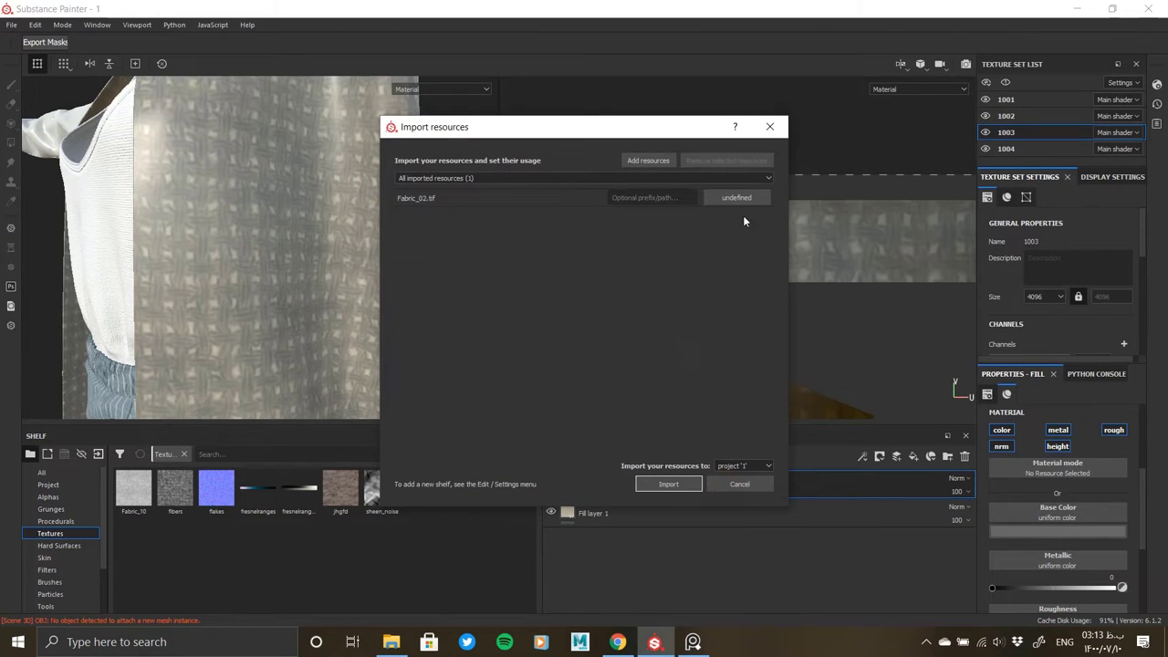
left_click(737, 198)
left_click(671, 484)
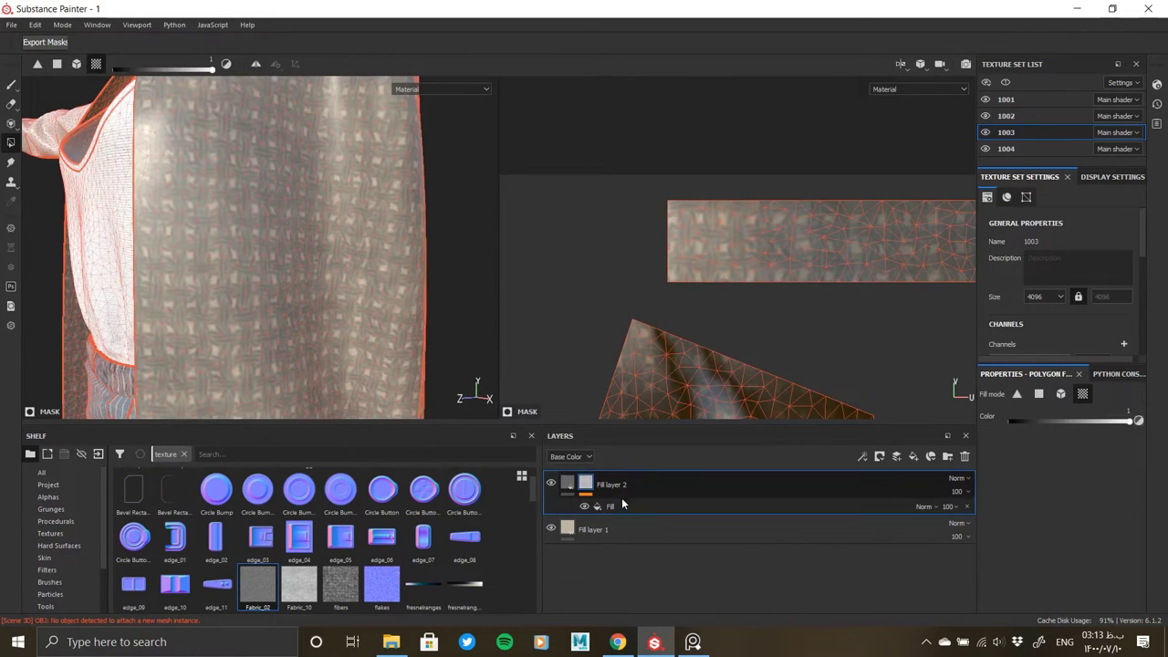
Step: Use Fabric_02 as the grayscale of Fill layer 2's mask fill and inspect the shoulder
left_click_drag(258, 584, 1001, 435)
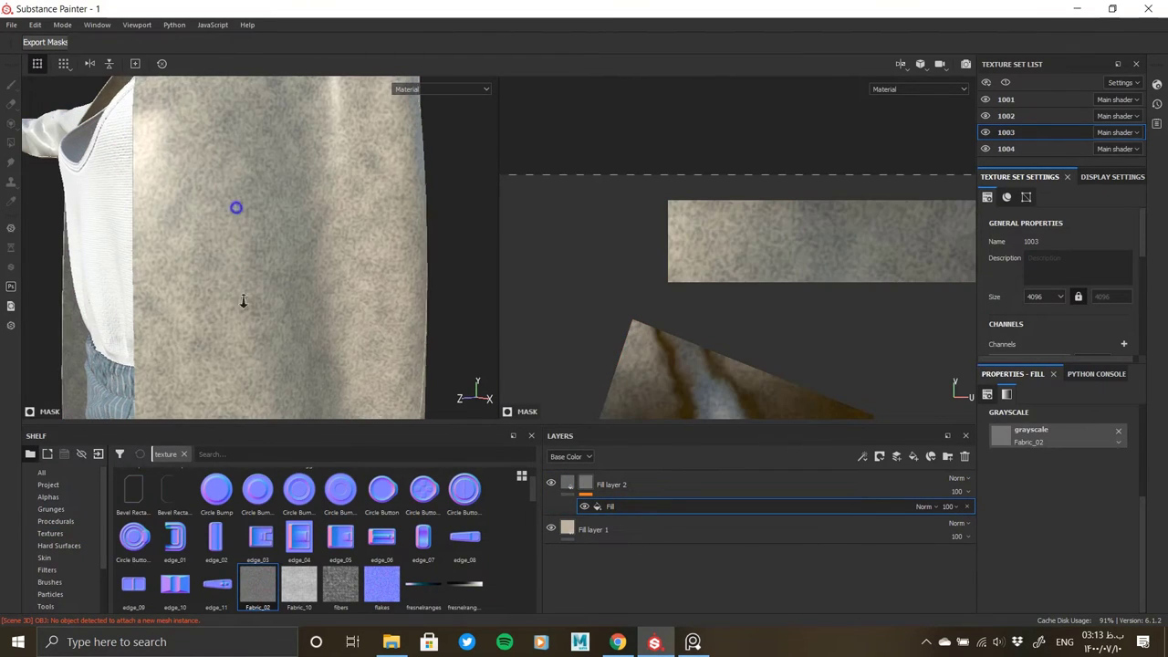
mouse_move(243, 300)
left_mouse_down("alt")
mouse_move(315, 318)
mouse_move(310, 228)
left_mouse_up("alt")
scroll(321, 353, "up", 5)
middle_click_drag(320, 353, 340, 239, "alt")
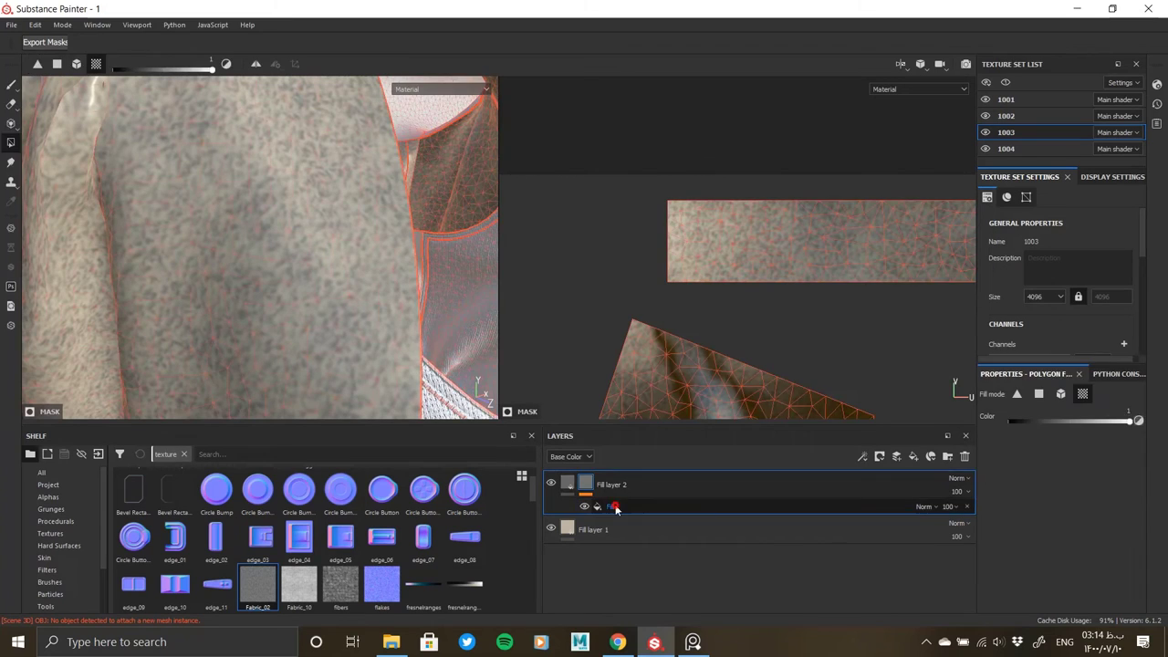
scroll(1083, 463, "up", 2)
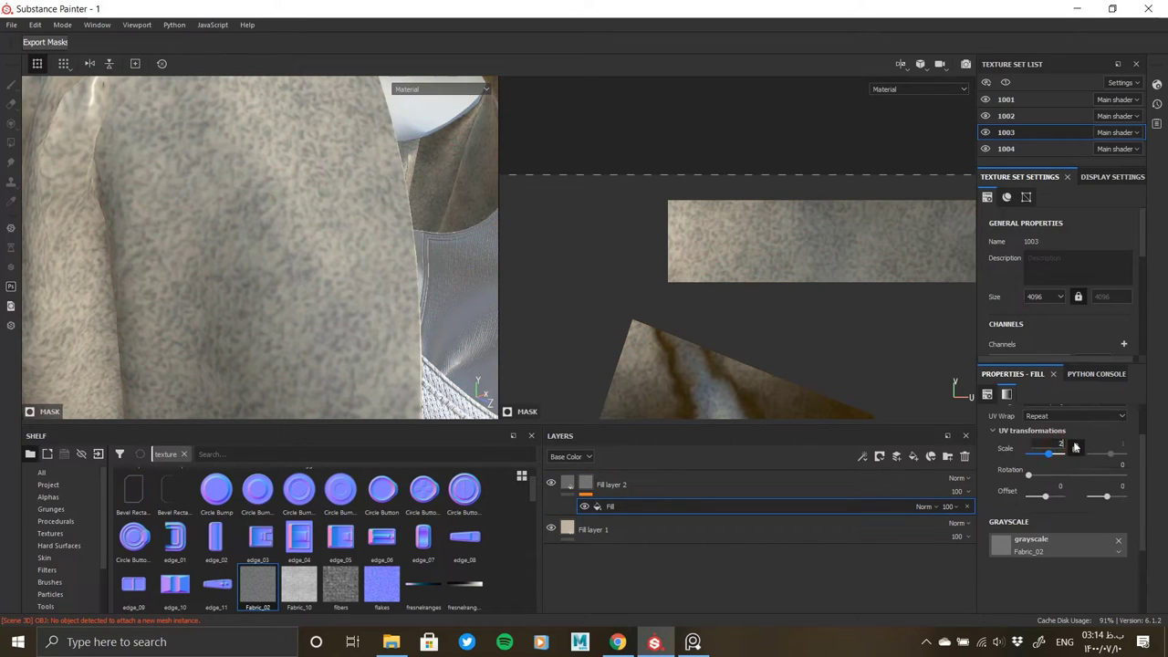
scroll(318, 235, "down", 3)
left_click_drag(284, 261, 381, 244, "alt")
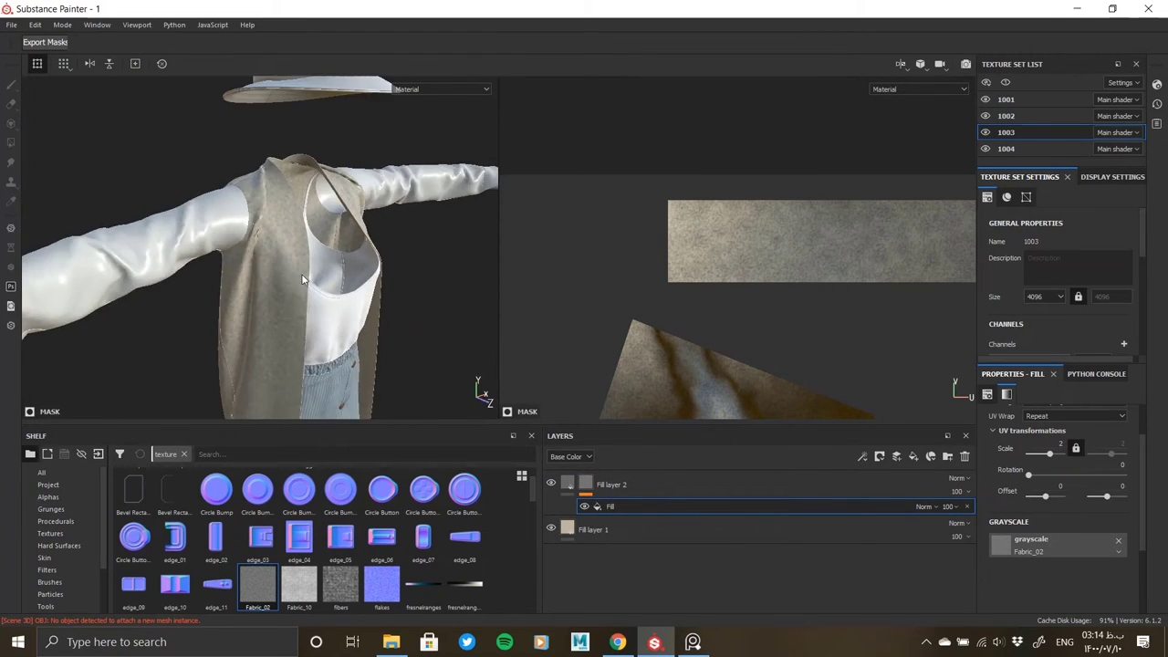
scroll(380, 245, "up", 5)
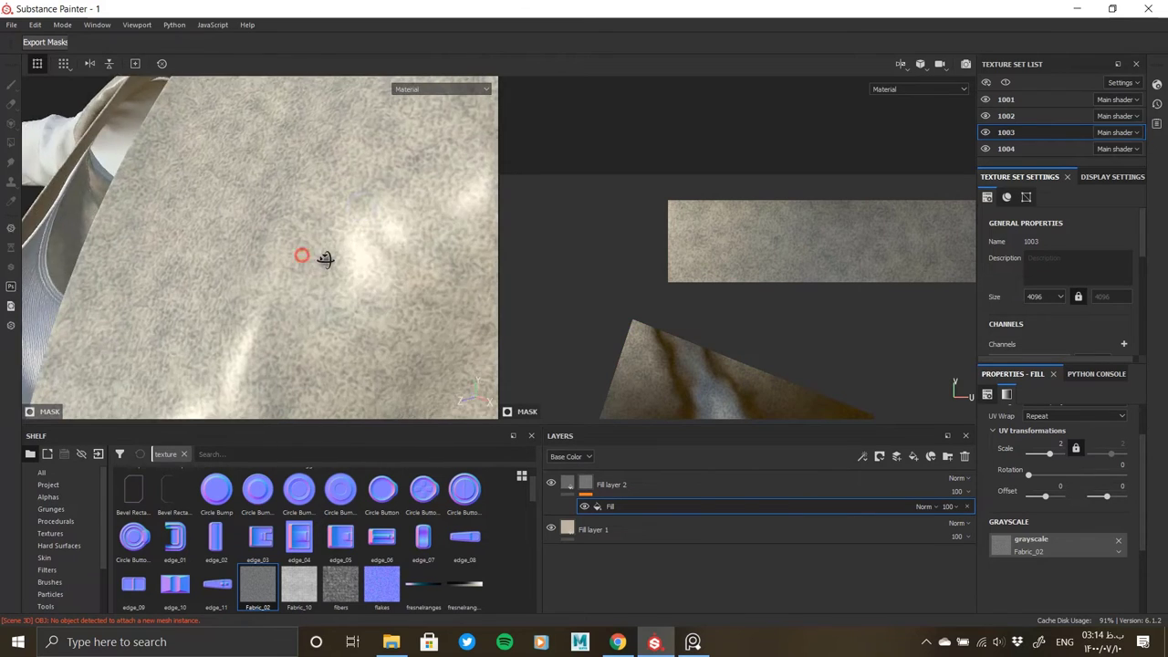
Step: Set Fill layer 1's roughness to about 0.655
left_click(561, 481)
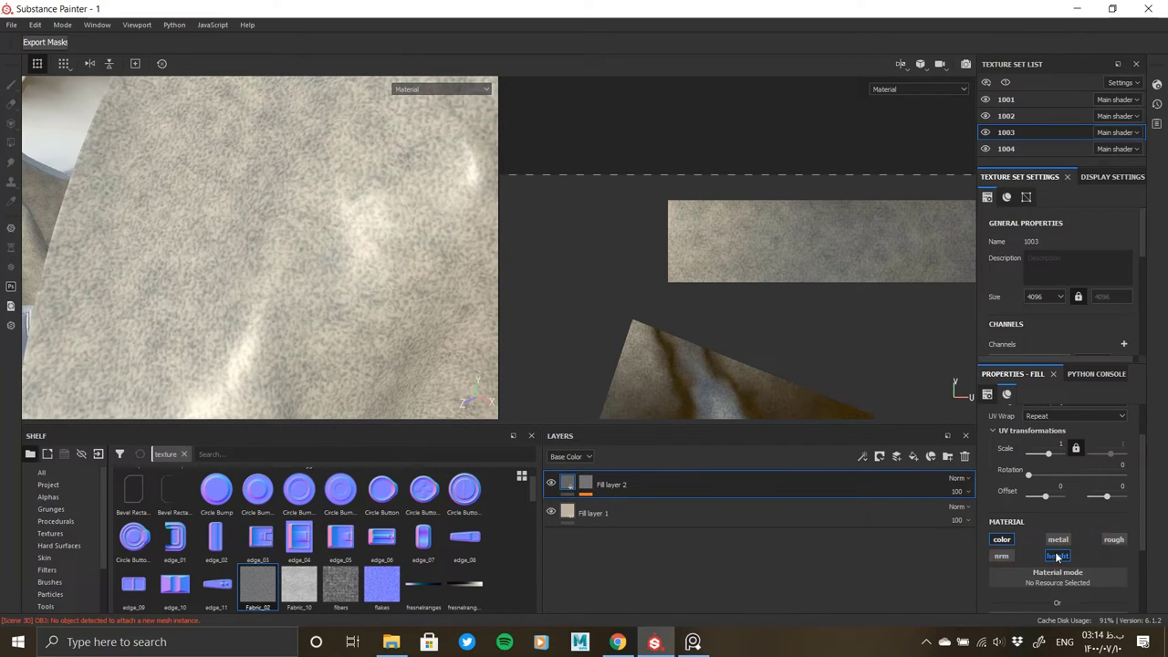
left_click(636, 511)
left_click(1069, 568)
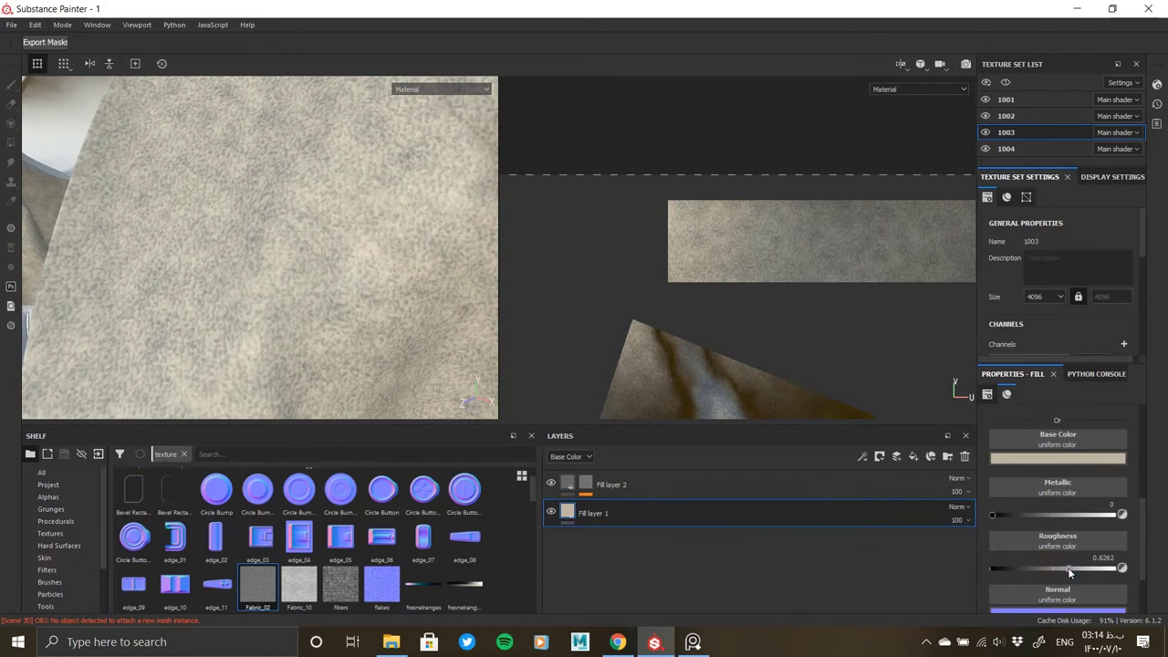
left_click_drag(1074, 567, 1071, 567)
scroll(301, 287, "down", 3)
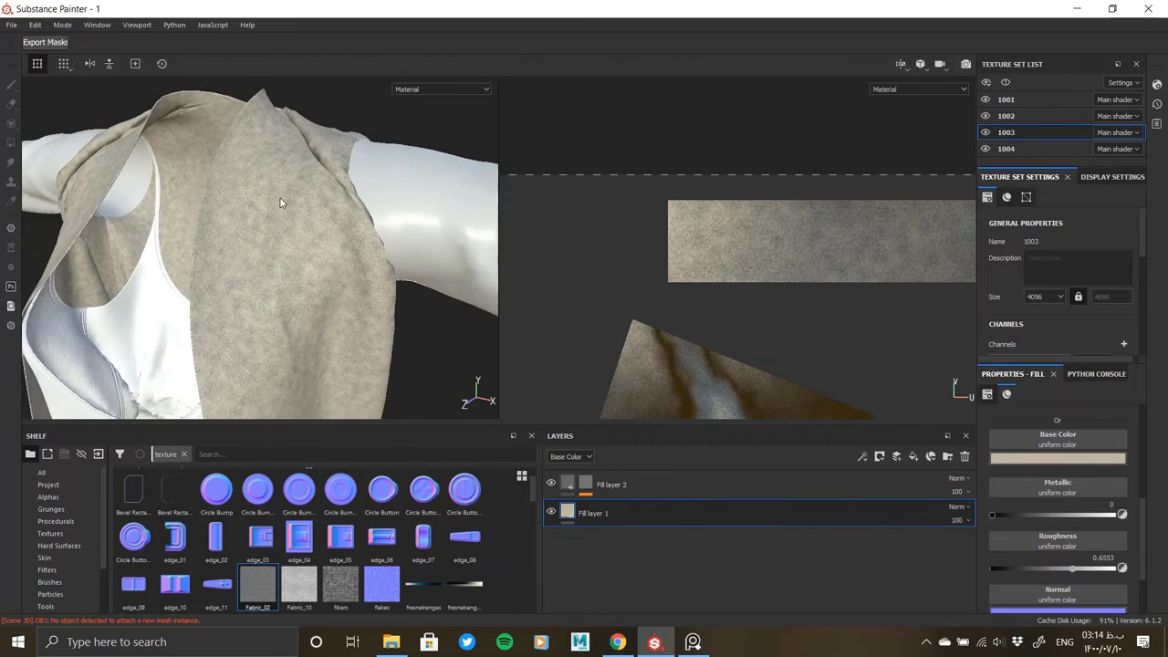
left_click_drag(281, 200, 330, 303, "alt")
scroll(331, 303, "up", 3)
Step: Select the mask's fill effect and check the garment from the side
right_click(611, 484)
left_click(665, 508)
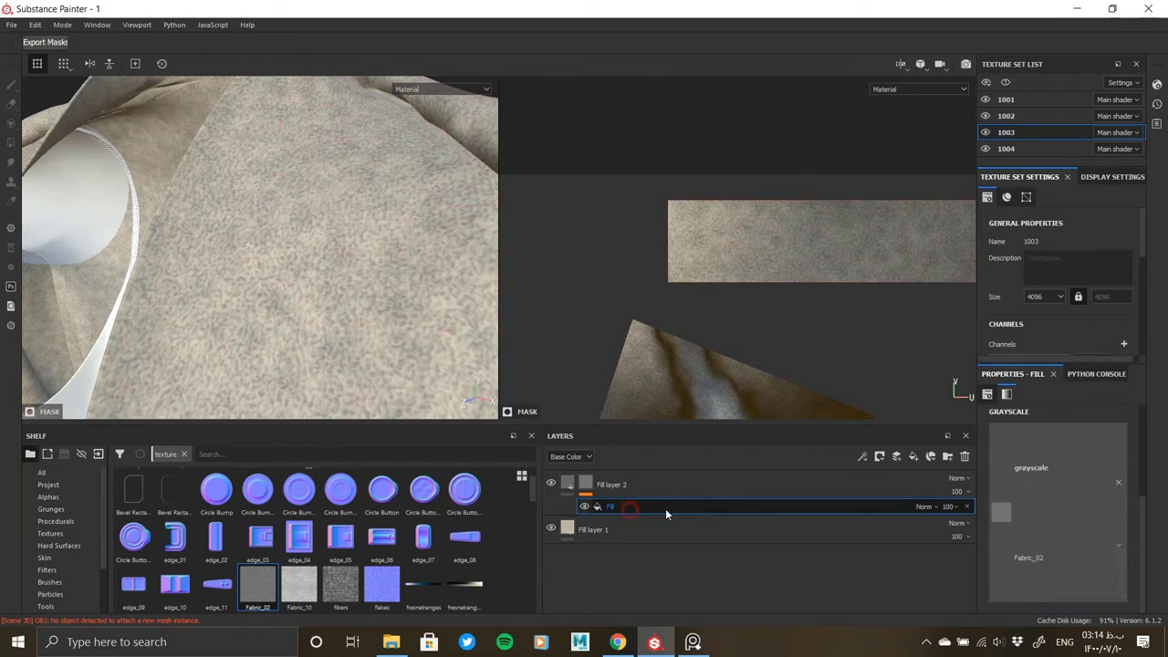
scroll(301, 255, "down", 2)
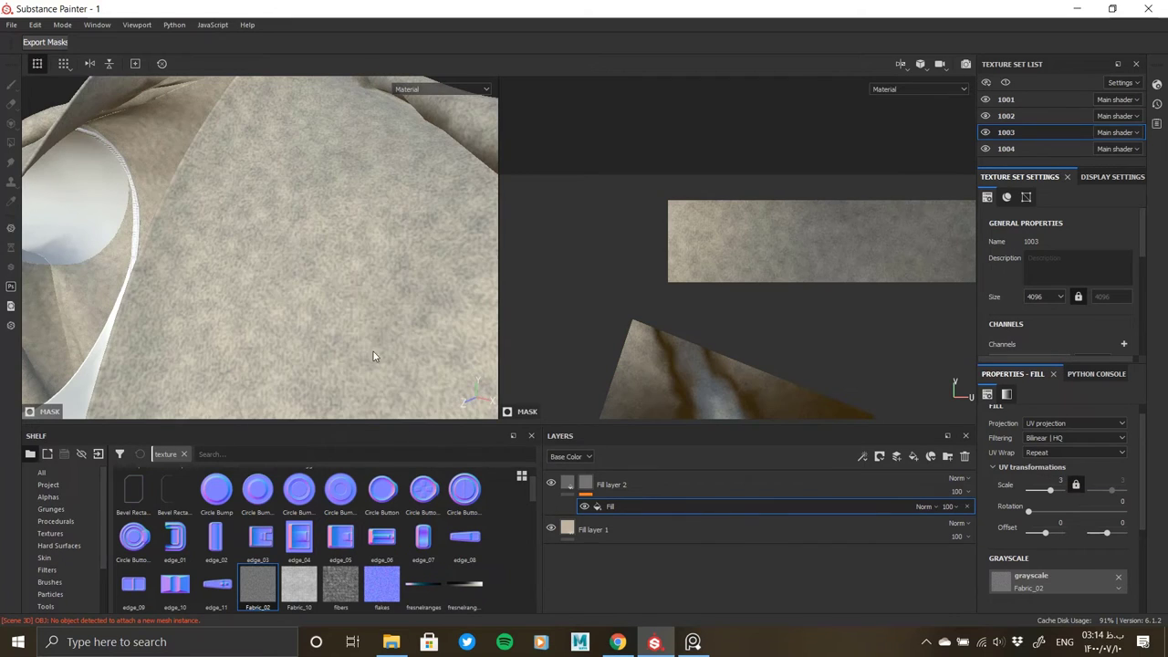
left_click_drag(301, 255, 357, 204, "alt")
scroll(357, 203, "down", 3)
mouse_move(255, 156)
left_mouse_down("alt")
mouse_move(311, 215)
mouse_move(310, 323)
left_mouse_up("alt")
scroll(310, 215, "up", 3)
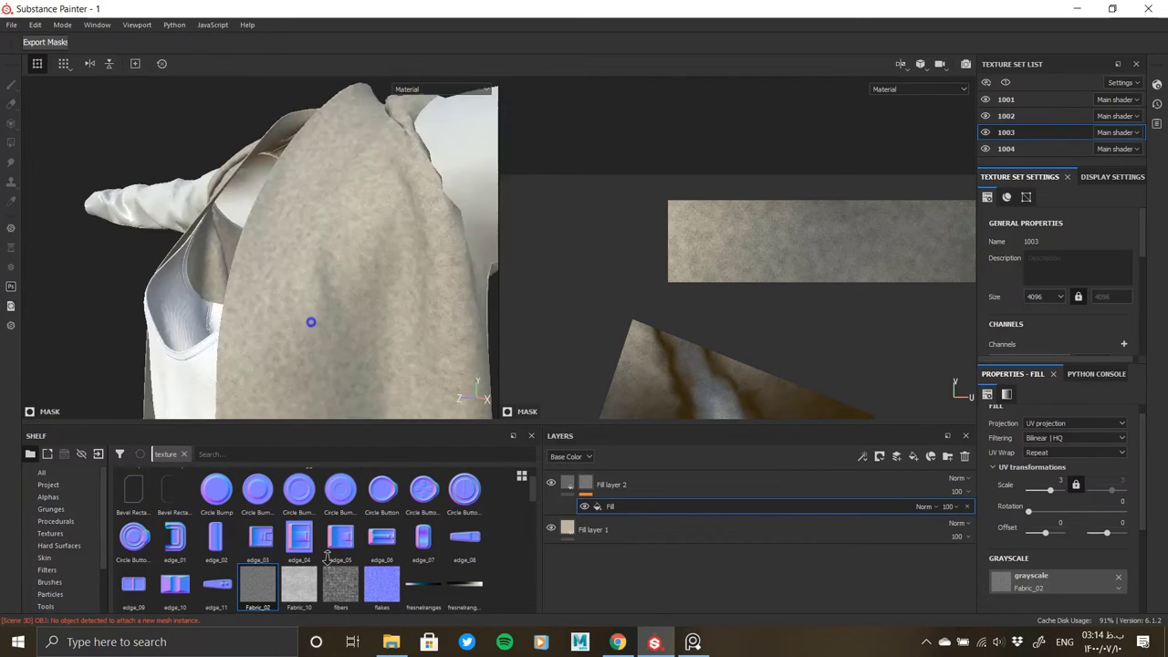
scroll(341, 344, "up", 3)
Step: Raise Fill layer 2's height to 0.1165 and inspect the raised fabric near the sleeve
left_click(573, 483)
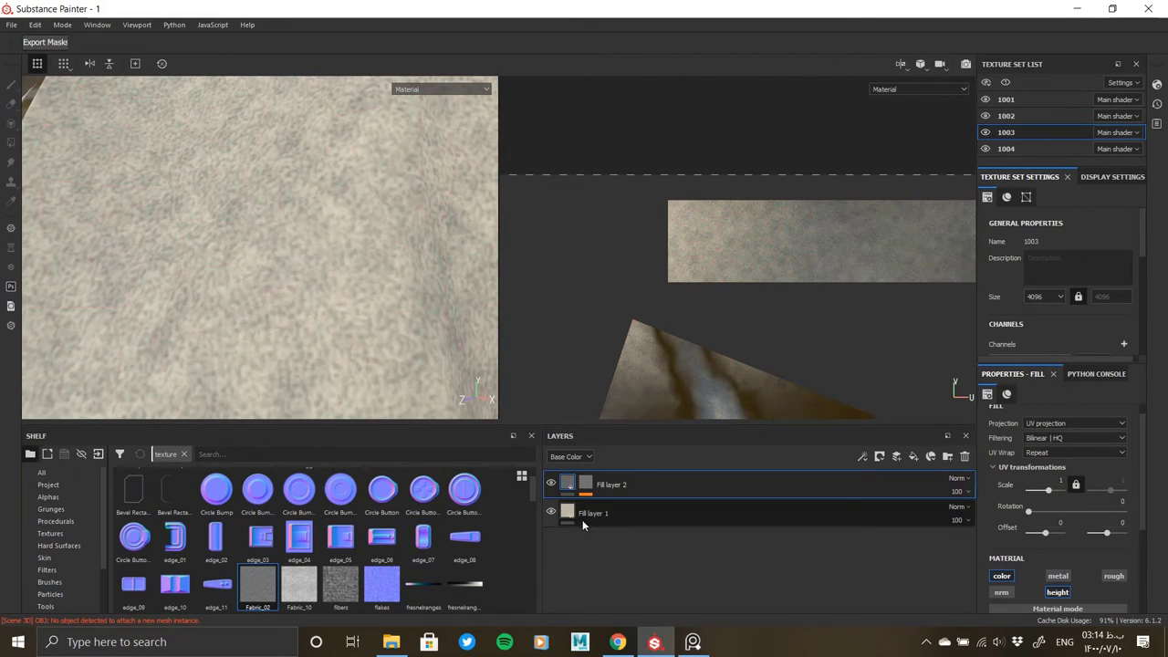
scroll(1080, 575, "down", 4)
left_click(1058, 588)
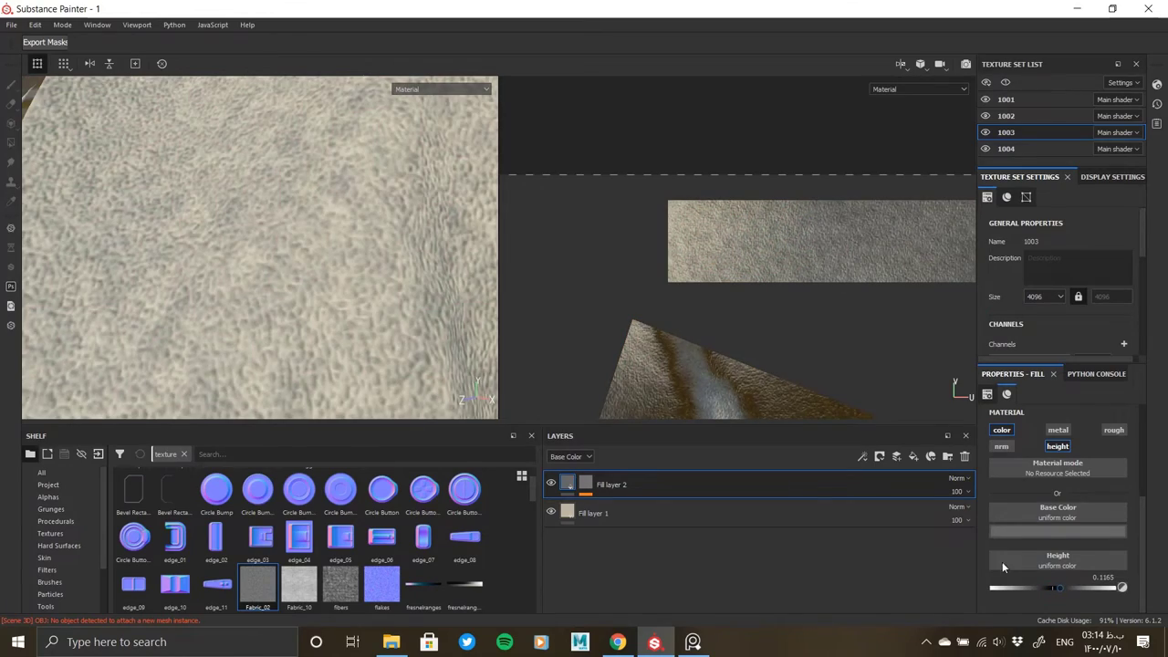
scroll(285, 238, "down", 3)
left_click_drag(286, 238, 332, 244, "alt")
scroll(269, 346, "up", 3)
scroll(258, 198, "down", 3)
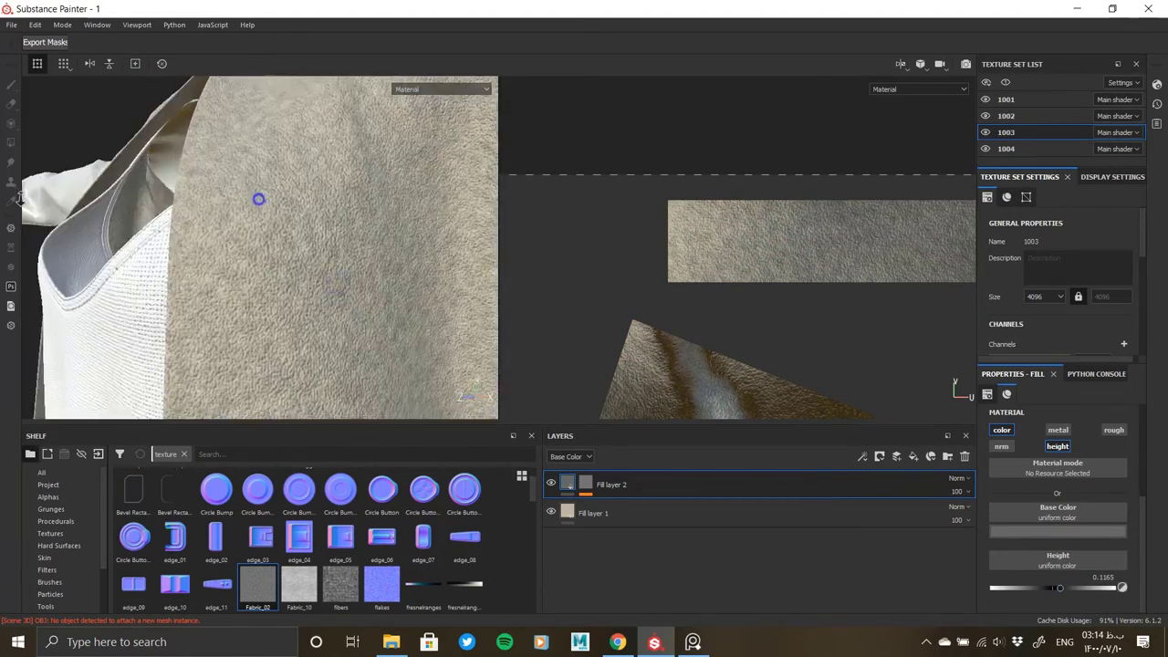
mouse_move(258, 198)
left_mouse_down("alt")
mouse_move(477, 198)
mouse_move(224, 234)
mouse_move(316, 282)
left_mouse_up("alt")
scroll(288, 228, "up", 3)
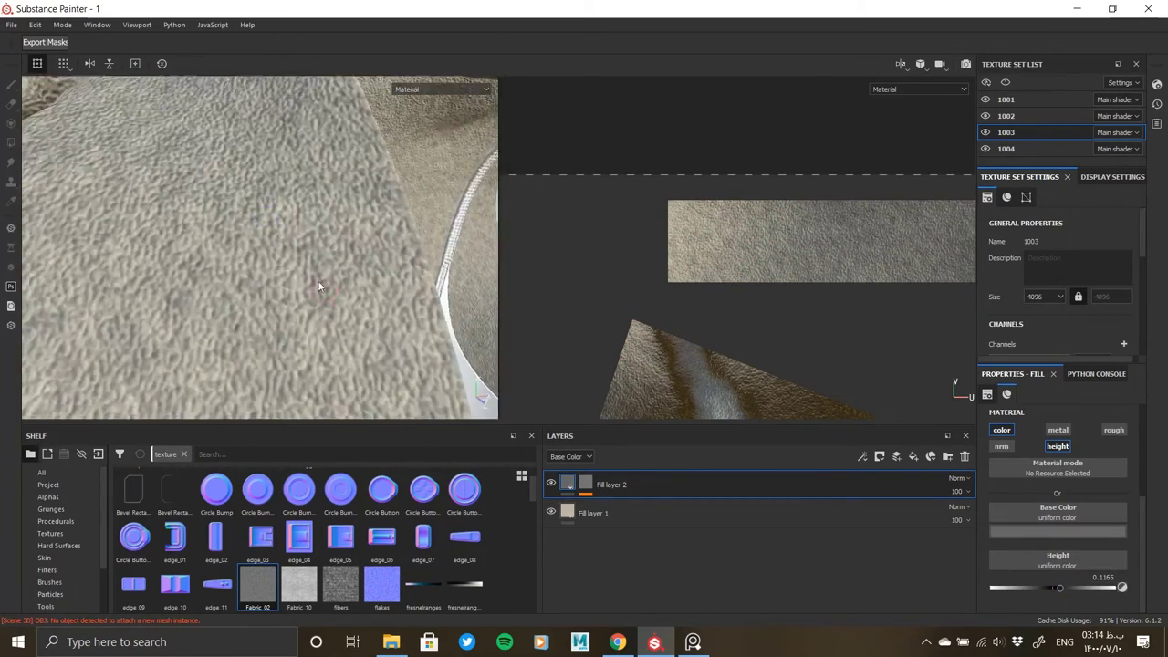
Step: Drop the fabric height strength below zero, then nudge it back up slightly
left_click_drag(1069, 588, 1043, 587)
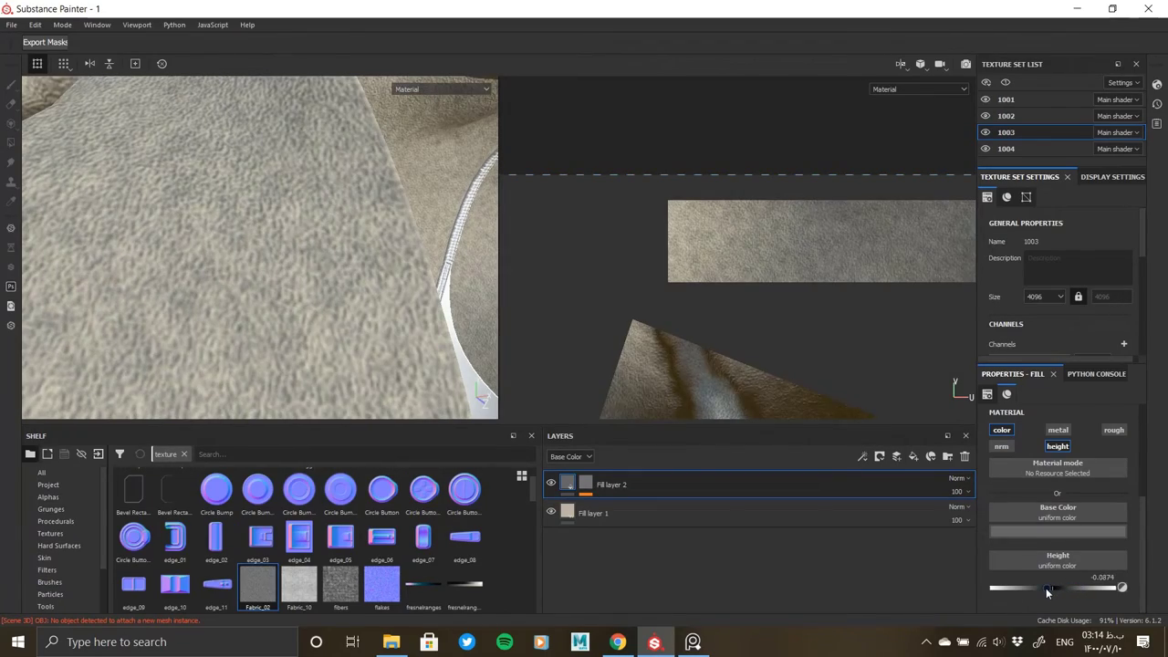
scroll(282, 307, "down", 3)
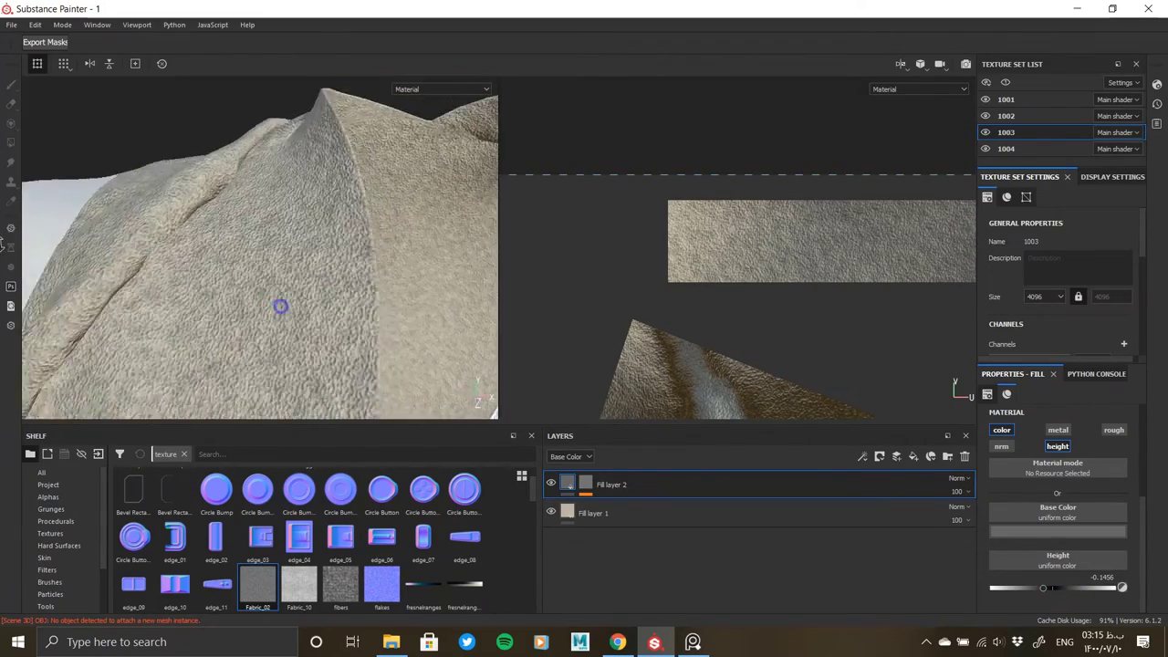
left_click_drag(282, 308, 326, 216, "alt")
scroll(209, 204, "up", 3)
scroll(209, 204, "down", 3)
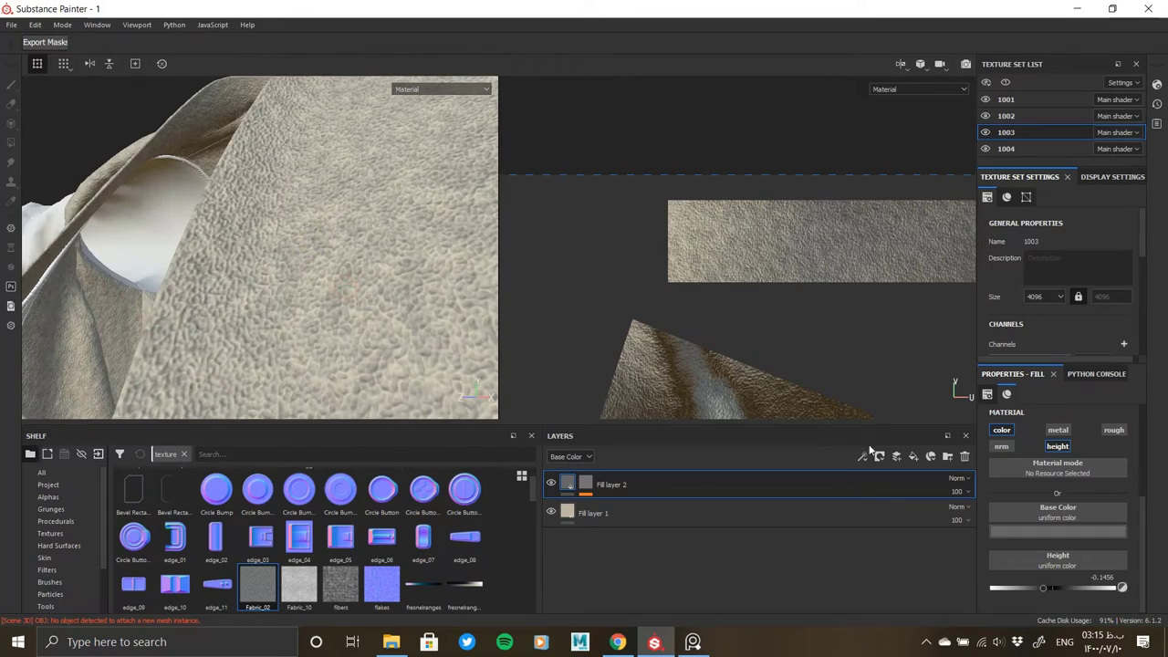
left_click_drag(1043, 588, 1059, 588)
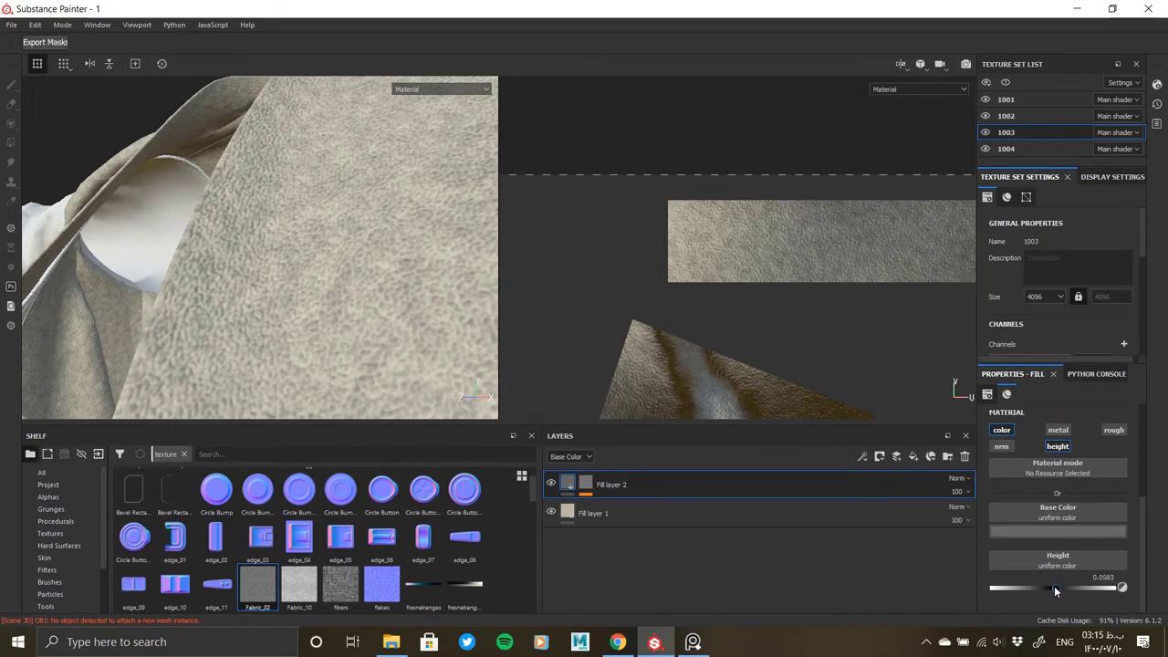
scroll(252, 239, "up", 3)
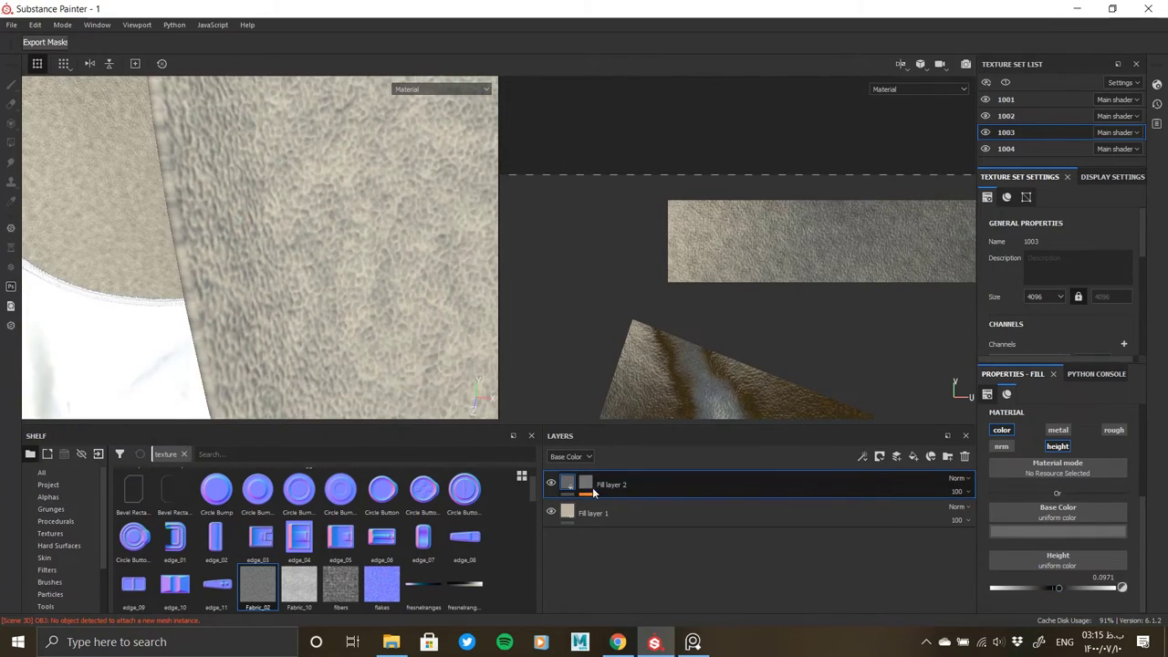
Step: Add a black mask, undo it, and settle the height at -0.0777
key("4")
key("ctrl+z")
key("ctrl+z")
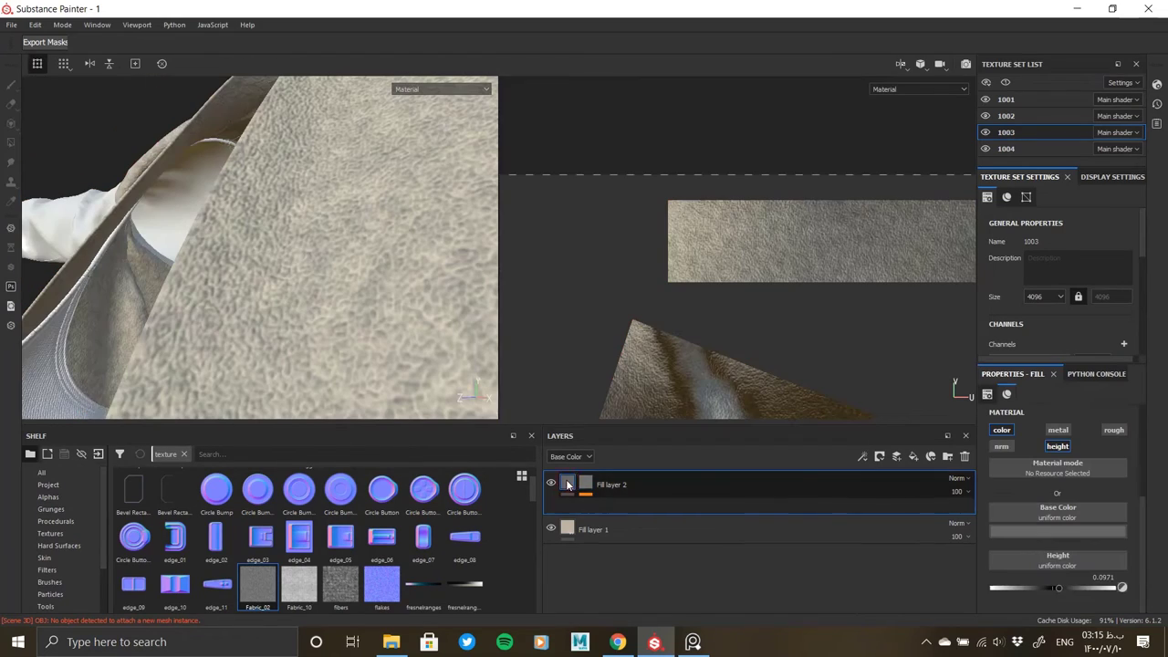
mouse_move(1042, 586)
left_mouse_down()
mouse_move(1062, 586)
mouse_move(1048, 588)
left_mouse_up()
mouse_move(364, 260)
left_mouse_down("alt")
mouse_move(359, 229)
mouse_move(212, 292)
mouse_move(214, 352)
mouse_move(357, 313)
mouse_move(341, 334)
left_mouse_up("alt")
Step: Tint the fabric layer's base colour a slightly darkened light beige
left_click(1057, 530)
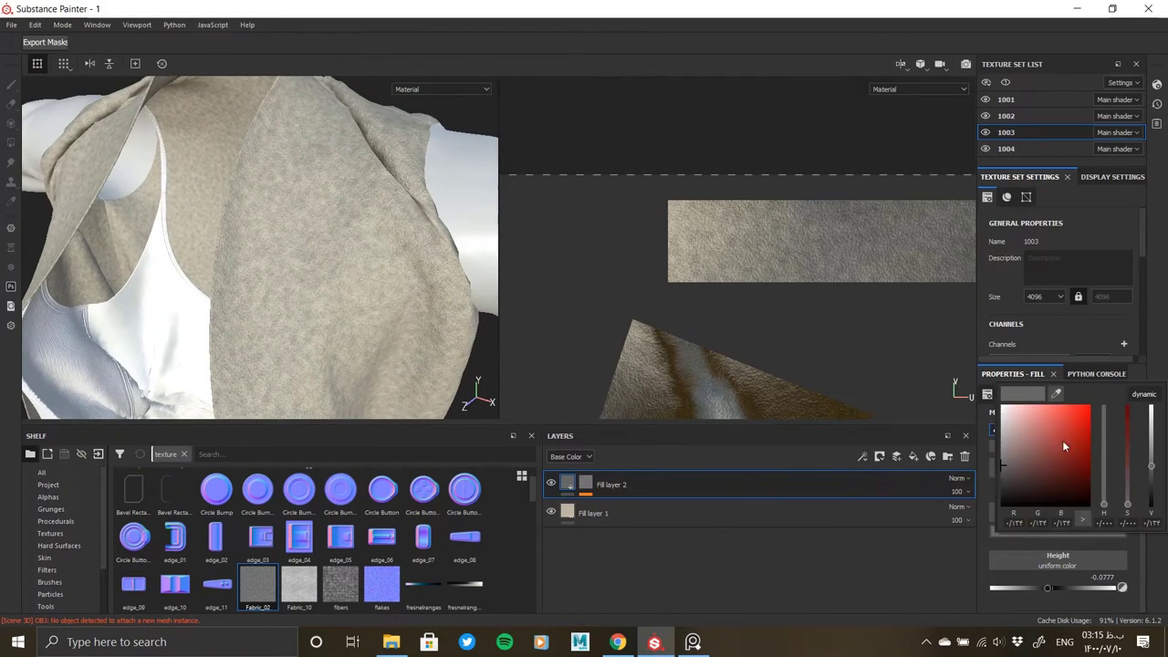
left_click(367, 334)
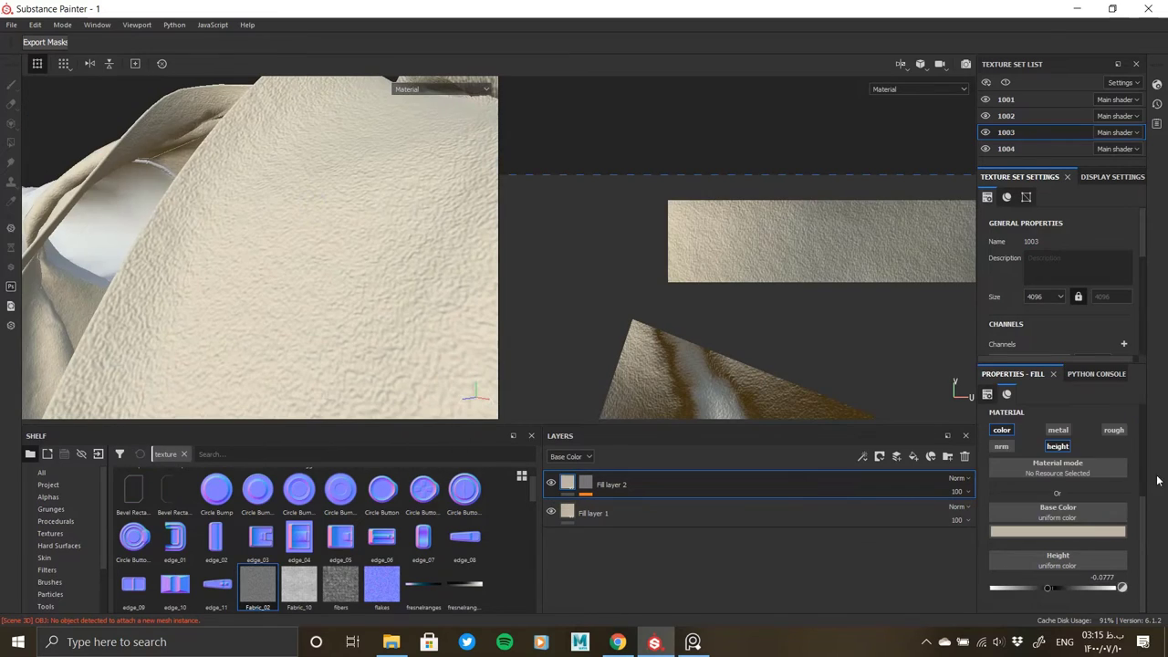
mouse_move(1152, 428)
left_mouse_down()
mouse_move(1160, 449)
mouse_move(1013, 406)
left_mouse_up()
left_click_drag(1152, 407, 1163, 427)
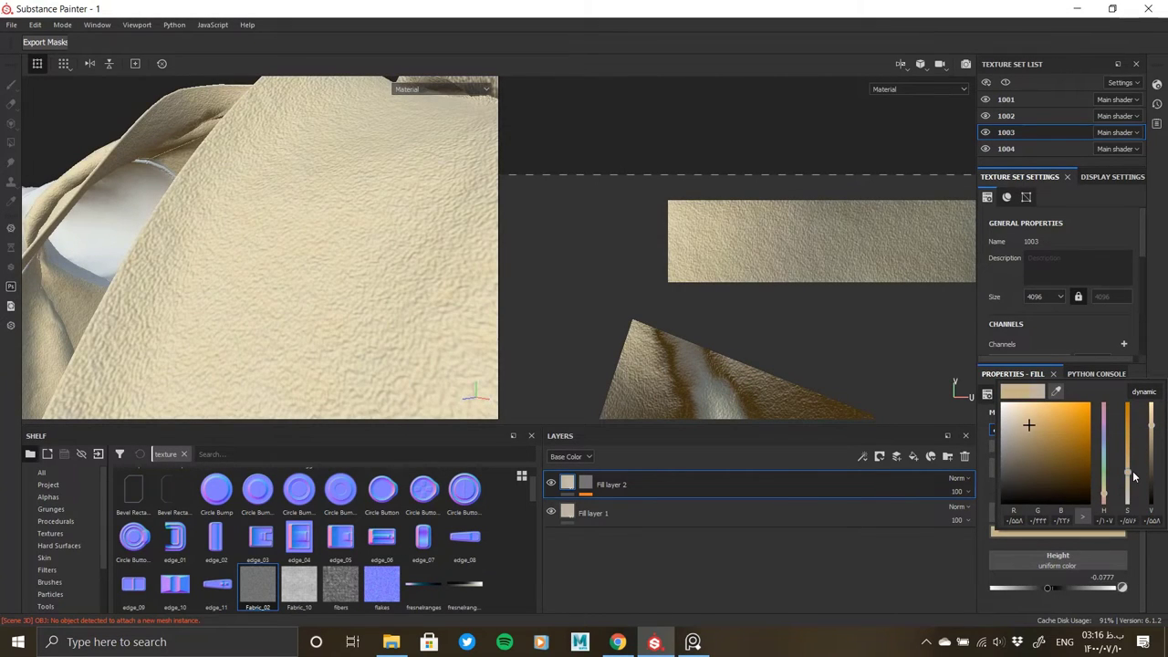
mouse_move(316, 271)
left_mouse_down("alt")
mouse_move(216, 250)
mouse_move(247, 177)
mouse_move(348, 217)
mouse_move(287, 304)
mouse_move(623, 500)
left_mouse_up("alt")
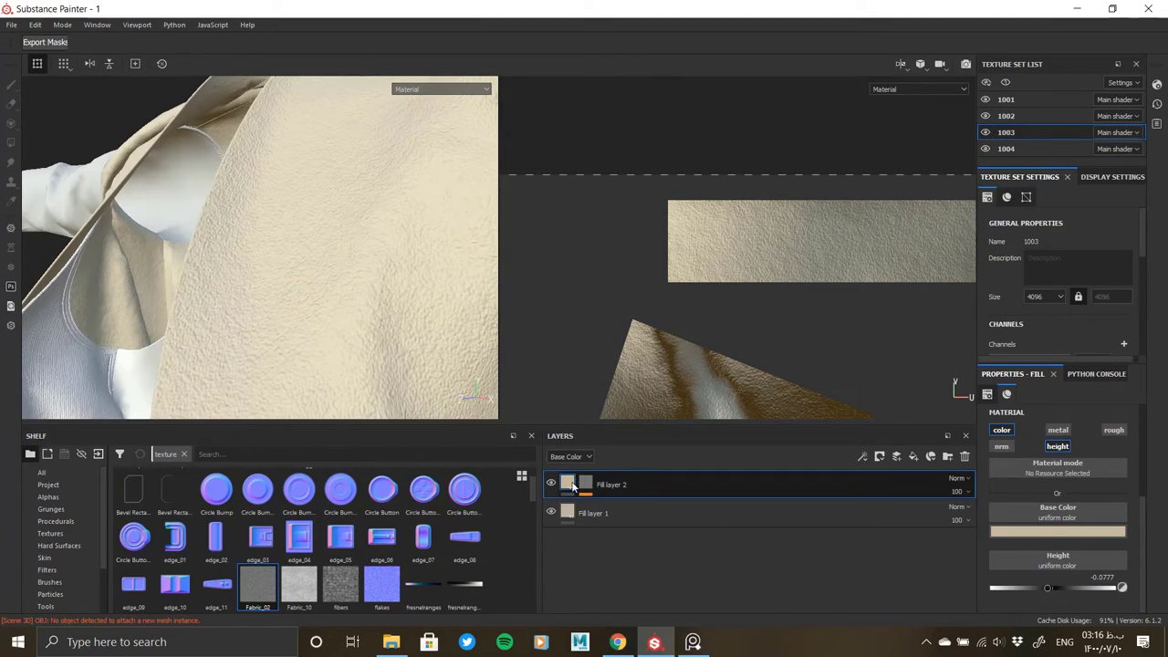
left_click(586, 489)
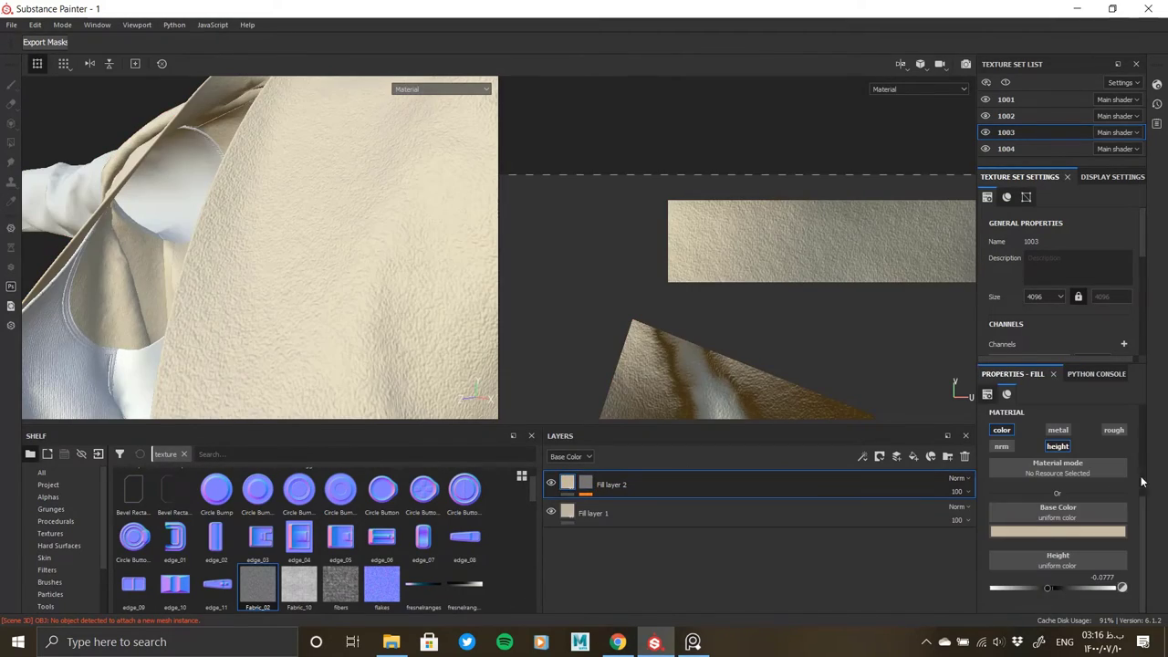
left_click(1057, 531)
left_click_drag(1151, 430, 1154, 436)
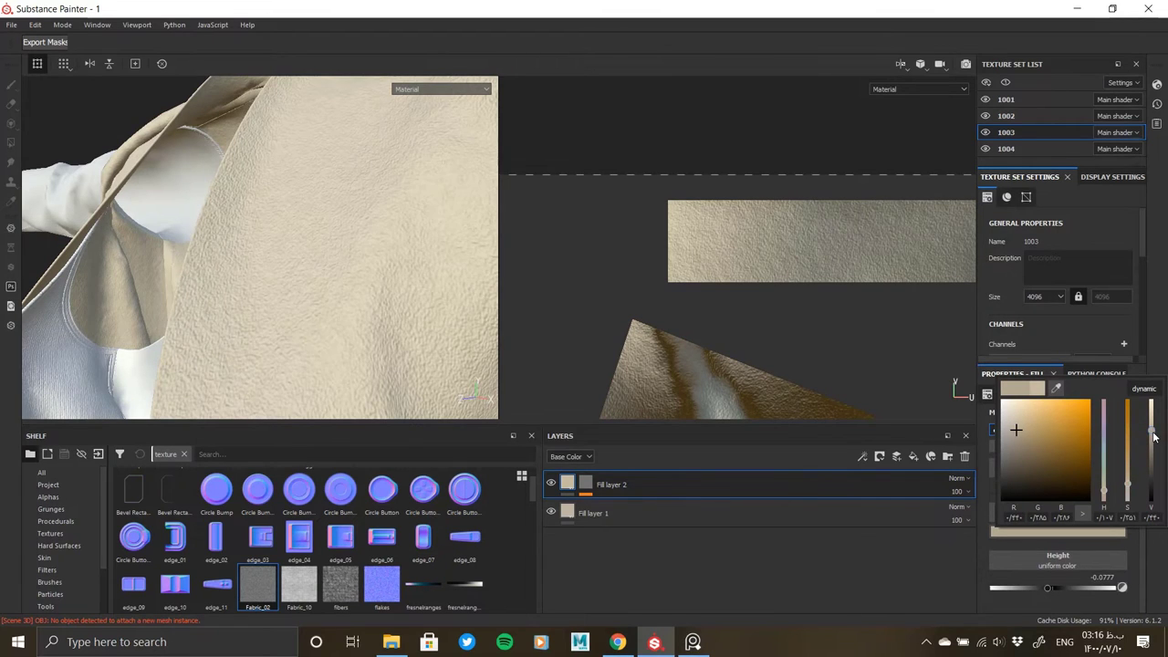
mouse_move(347, 329)
left_mouse_down("alt")
mouse_move(284, 383)
mouse_move(214, 282)
mouse_move(237, 274)
left_mouse_up("alt")
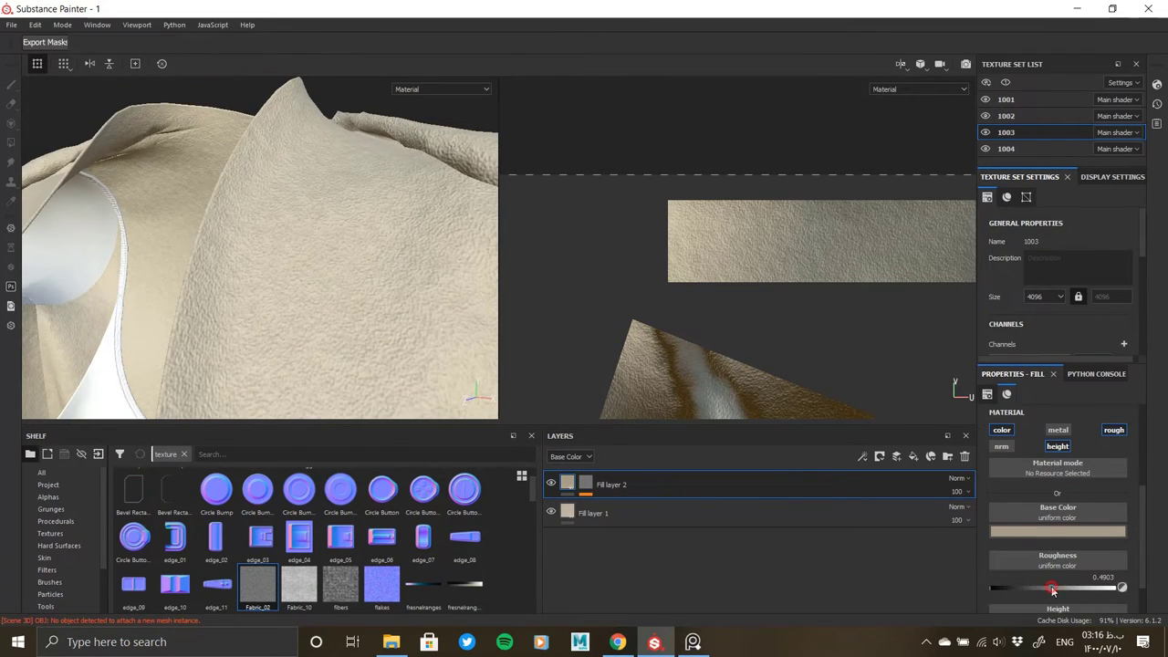
Step: Set the fabric layer's roughness to 0.466 and zoom in on the texture
left_click_drag(1052, 589, 1123, 589)
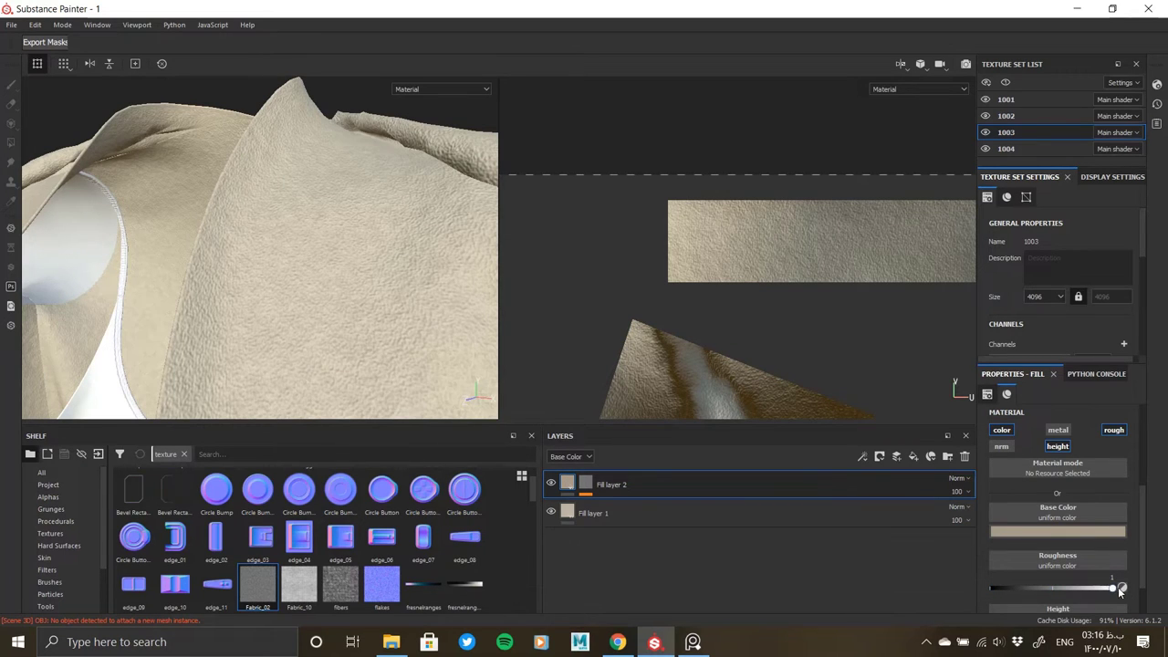
left_click(1052, 588)
mouse_move(321, 341)
left_mouse_down("alt")
mouse_move(268, 277)
mouse_move(469, 390)
mouse_move(670, 445)
left_mouse_up("alt")
mouse_move(992, 587)
left_mouse_down()
mouse_move(1116, 588)
mouse_move(1047, 589)
left_mouse_up()
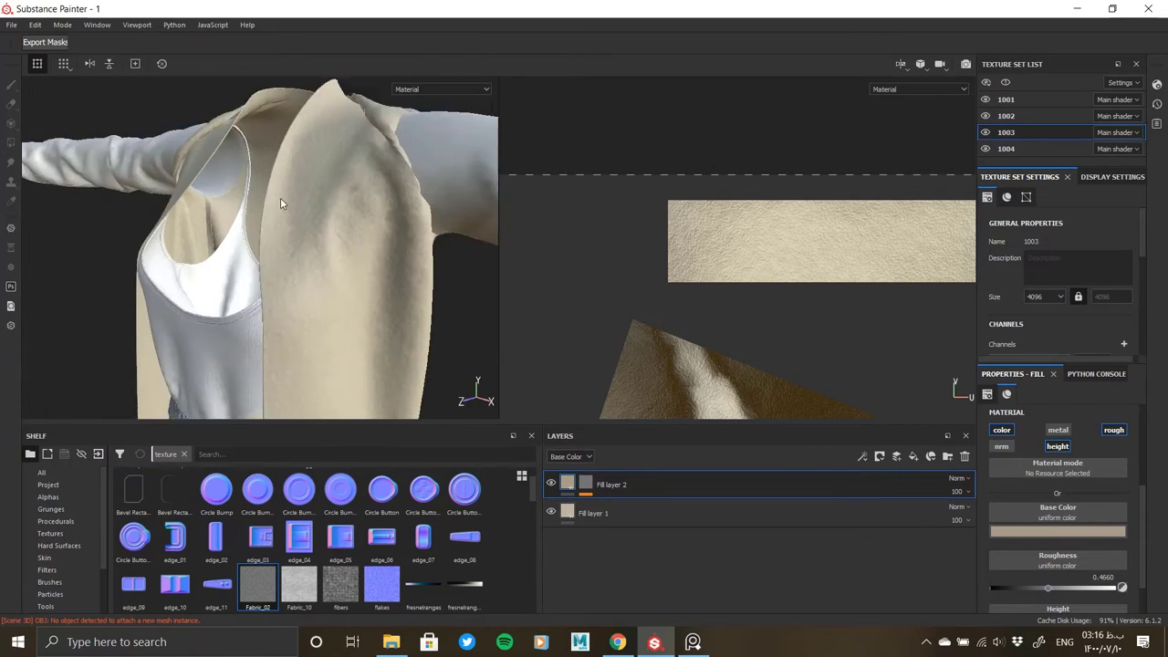
mouse_move(280, 197)
left_mouse_down("alt")
mouse_move(338, 286)
mouse_move(326, 316)
mouse_move(279, 318)
mouse_move(322, 386)
mouse_move(195, 222)
mouse_move(292, 219)
mouse_move(315, 261)
mouse_move(328, 258)
mouse_move(274, 242)
mouse_move(314, 322)
left_mouse_up("alt")
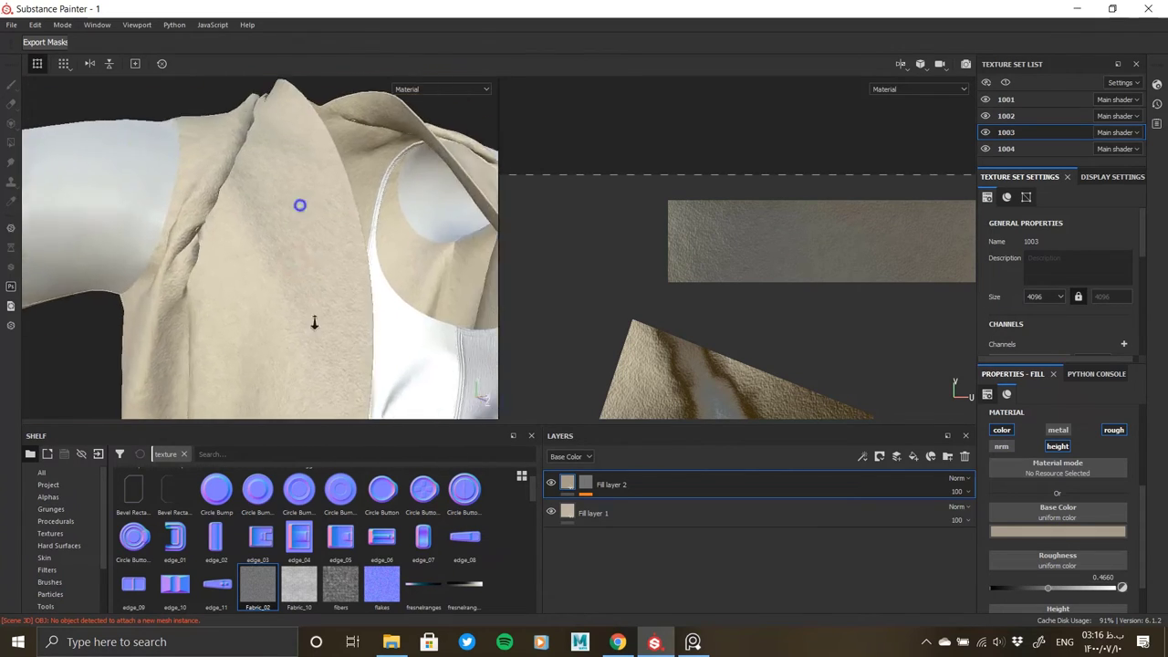
right_click_drag(314, 322, 306, 290, "alt")
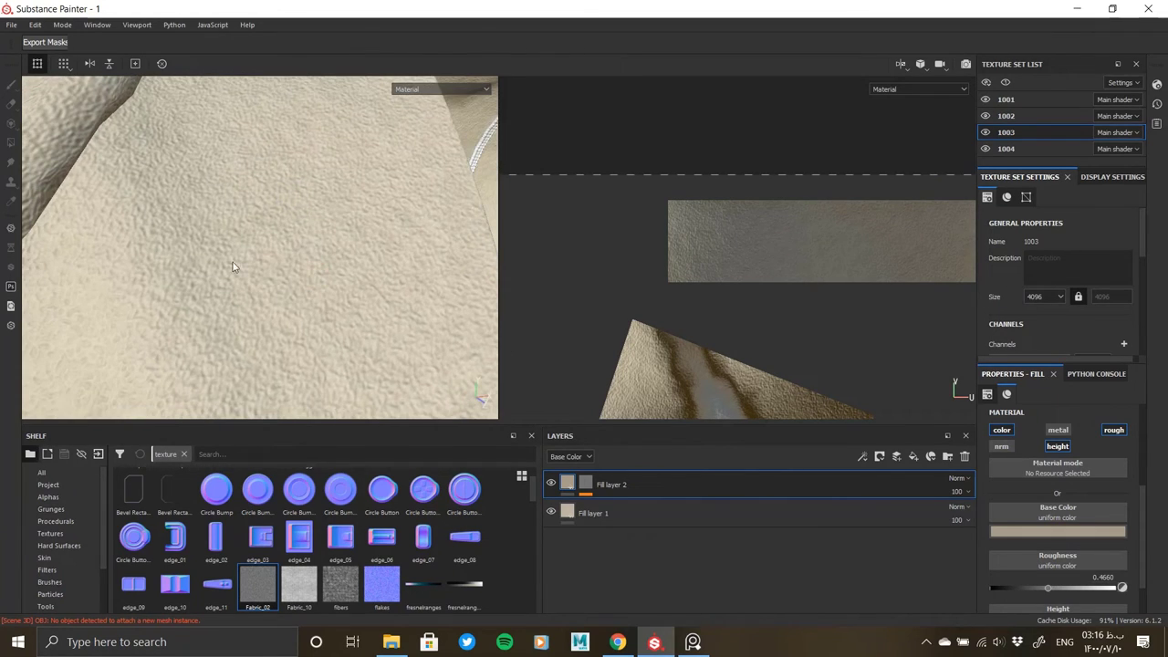
mouse_move(233, 262)
right_mouse_down("alt")
mouse_move(305, 311)
mouse_move(335, 242)
right_mouse_up("alt")
Step: Add a black mask to the fabric layer and turn off its colour channel
key("4")
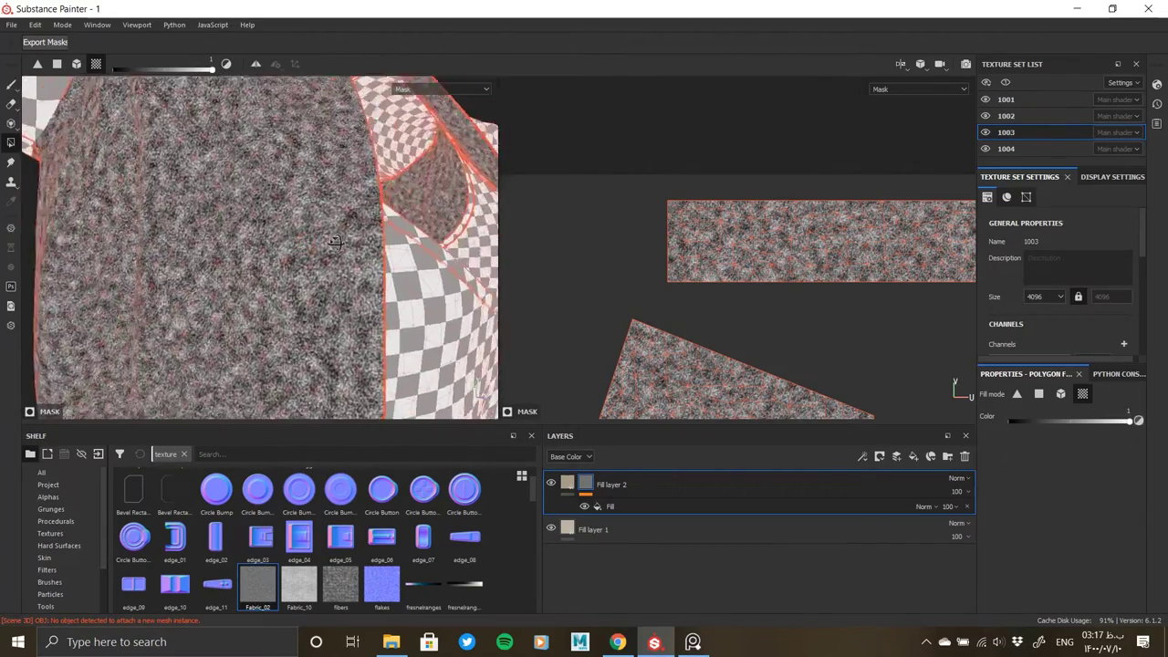
left_click_drag(334, 242, 328, 372, "alt")
left_click(567, 484)
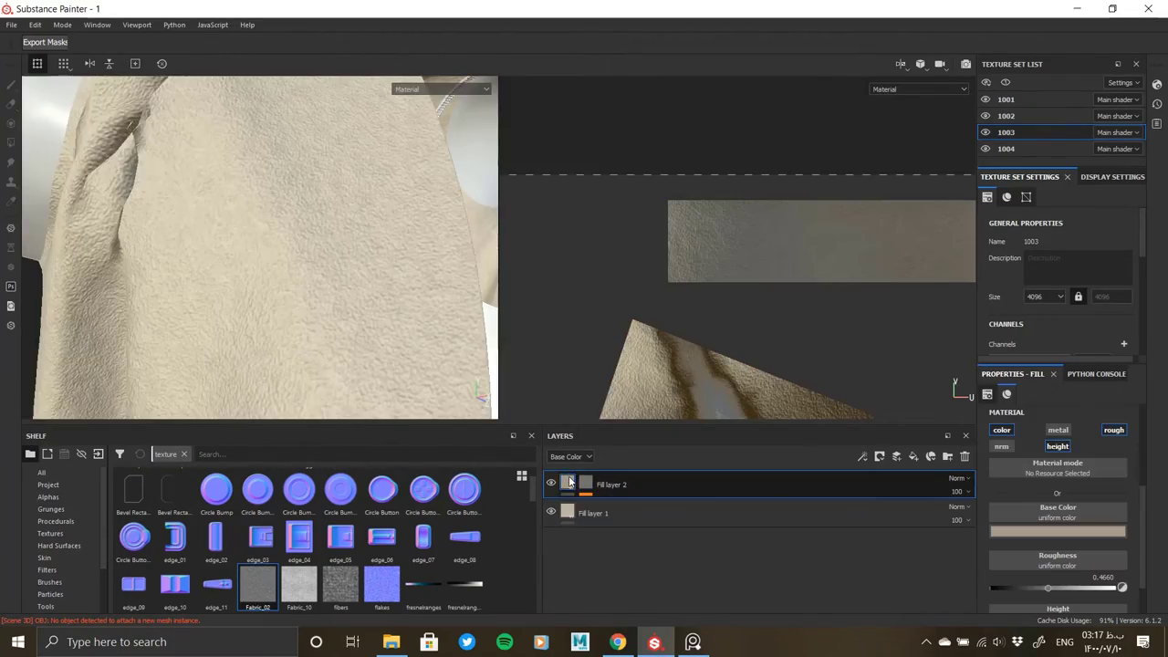
left_click(1002, 431)
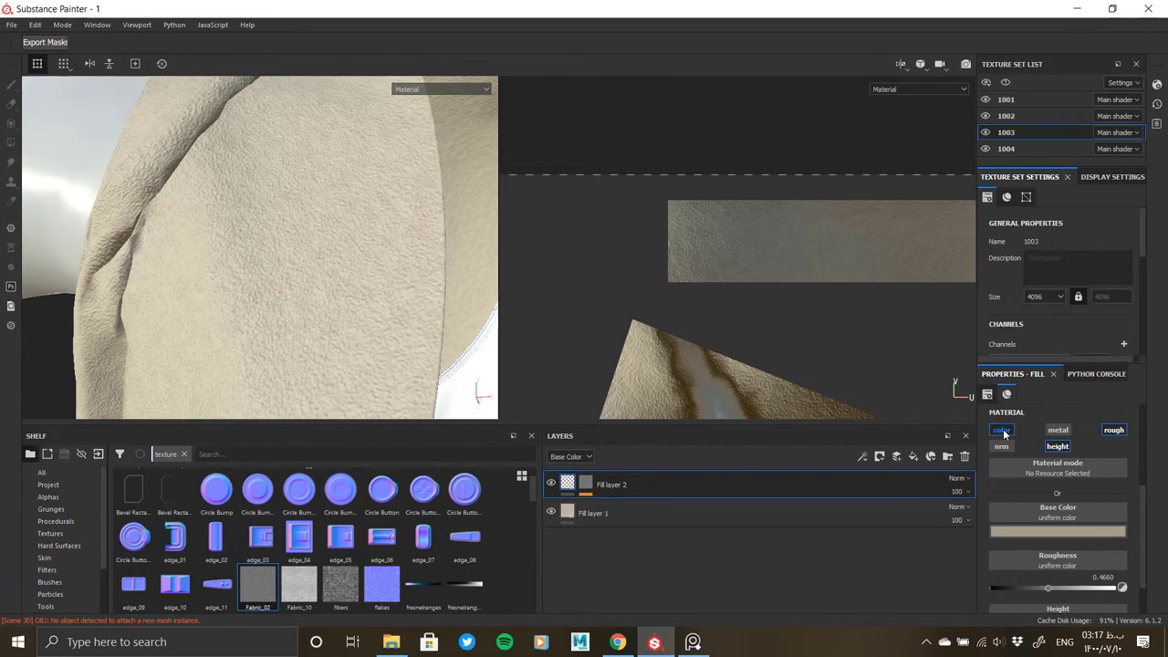
Step: Duplicate the fabric layer into Fill layer 2 copy 1 and give it a black mask
right_click(628, 484)
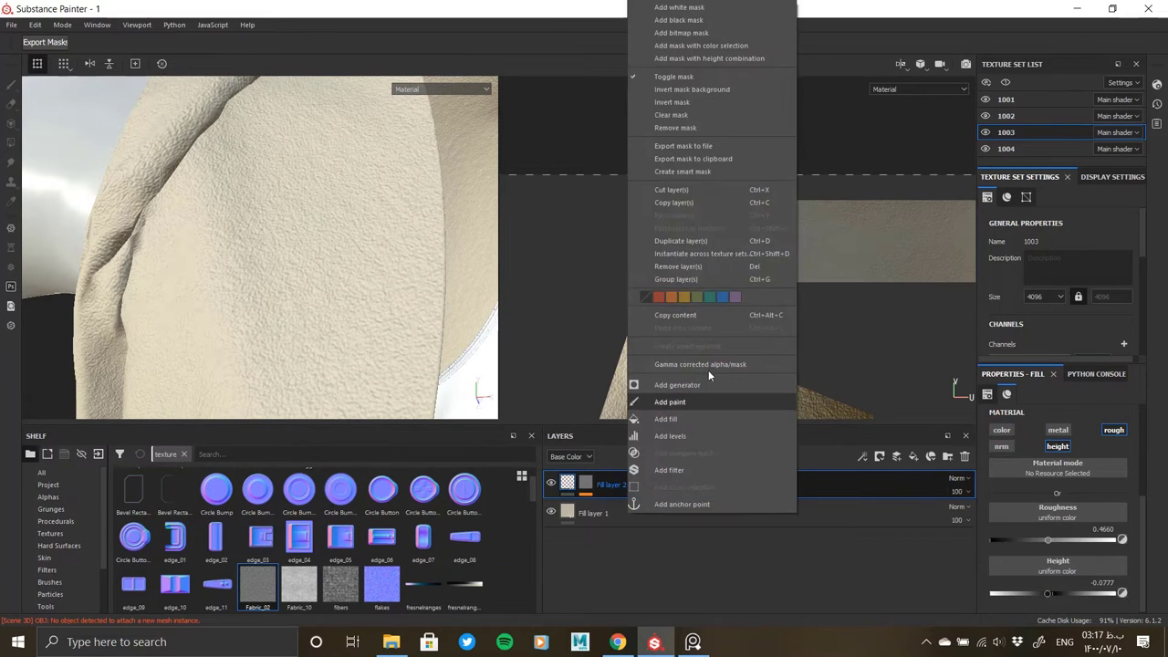
left_click(697, 240)
left_click(1114, 430)
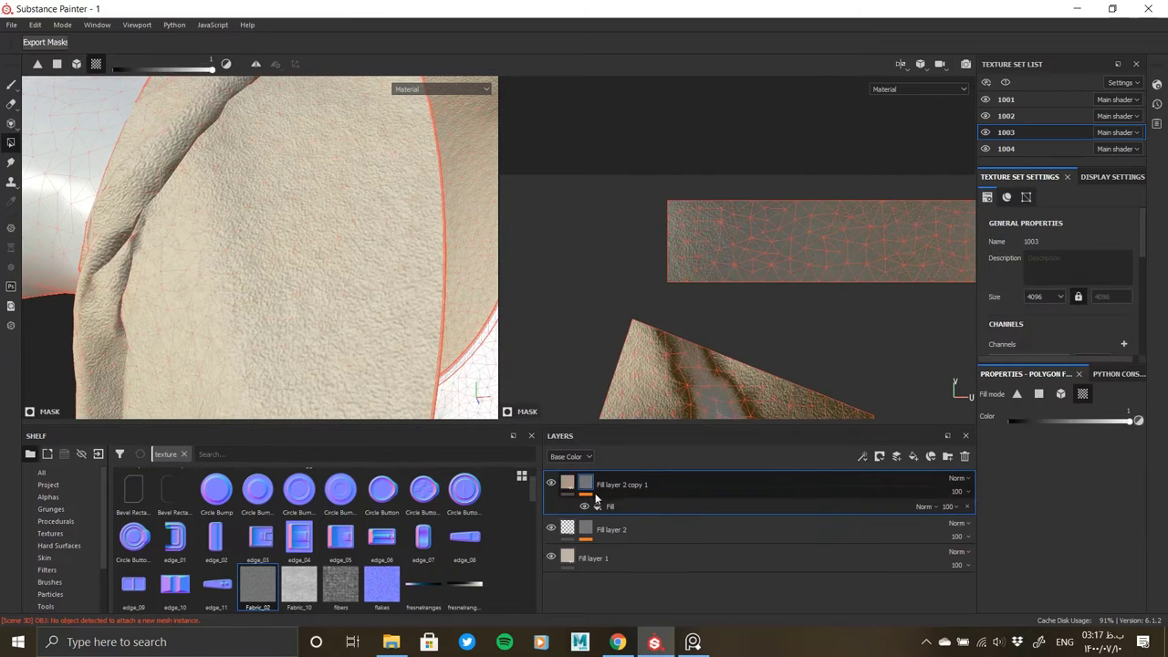
left_click(1057, 530)
left_click(673, 503)
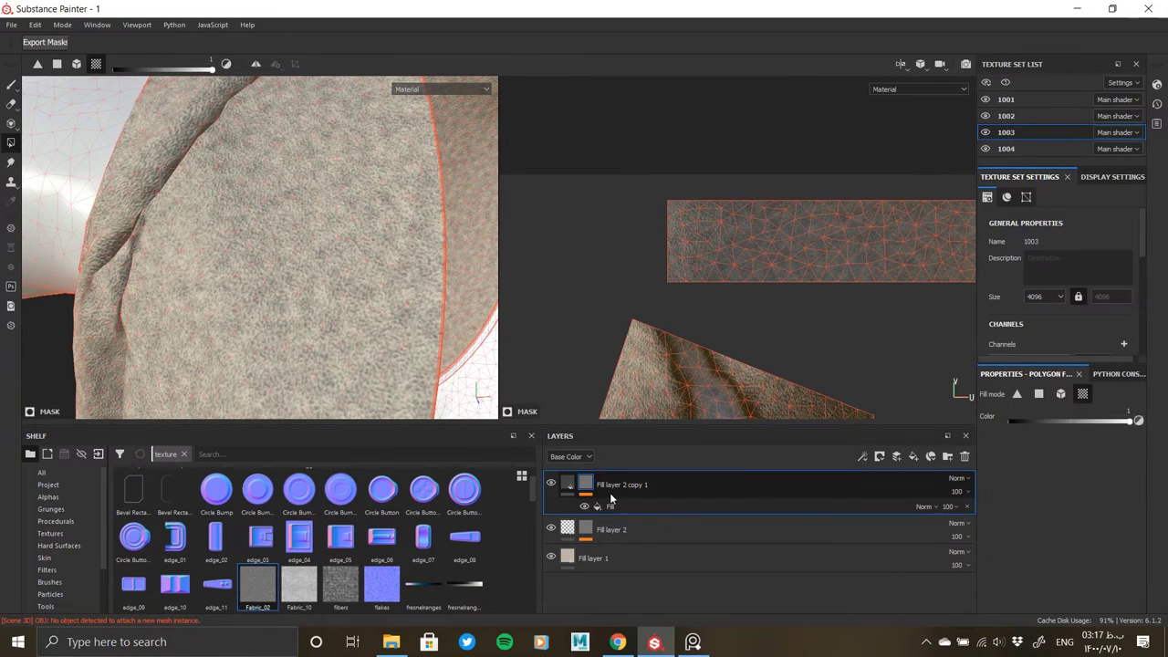
Step: Add a Levels adjustment to the copy's mask, brightening midtones and lowering the white point
right_click(609, 493)
right_click(597, 505)
left_click(663, 411)
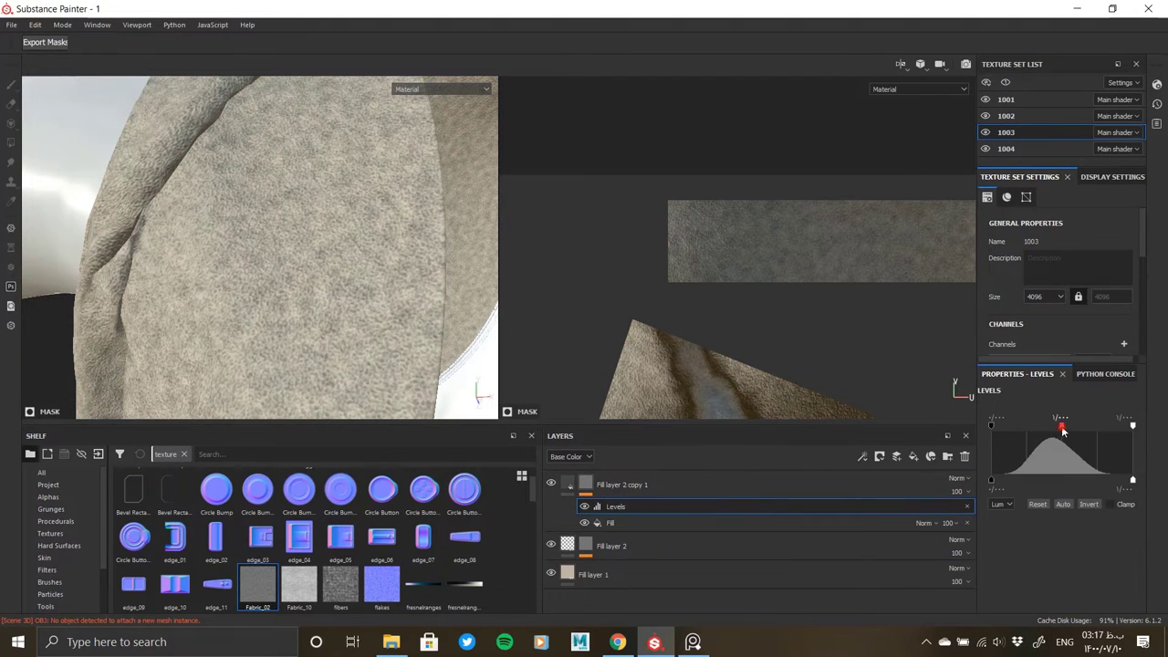
left_click_drag(1038, 425, 1068, 426)
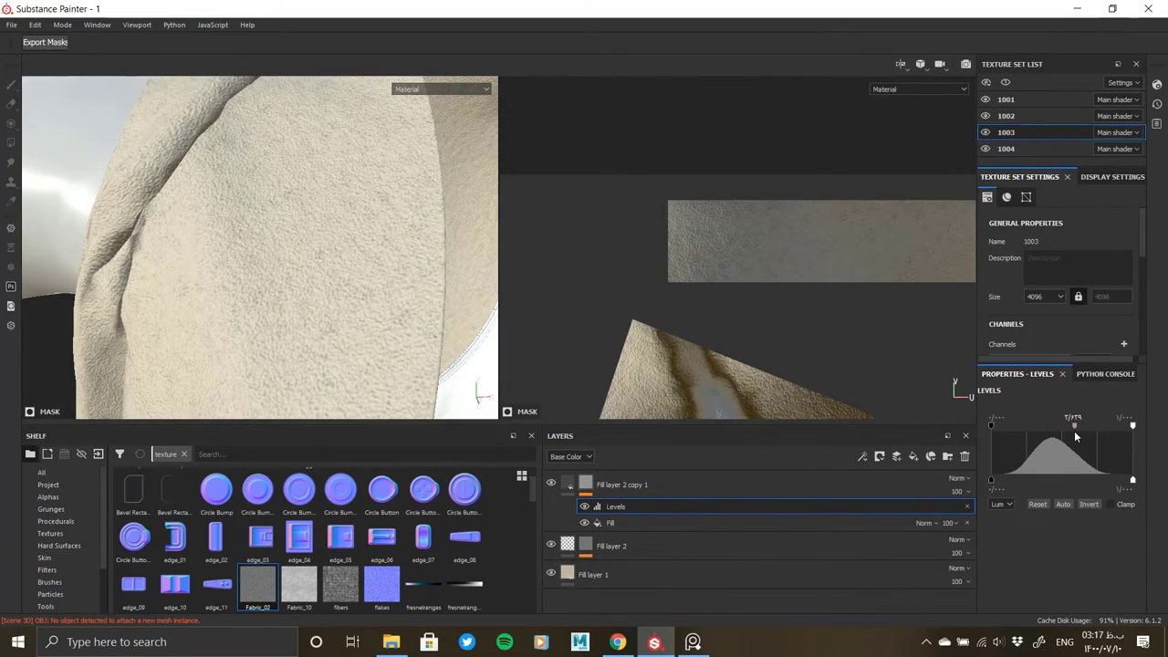
left_click_drag(1132, 427, 1090, 425)
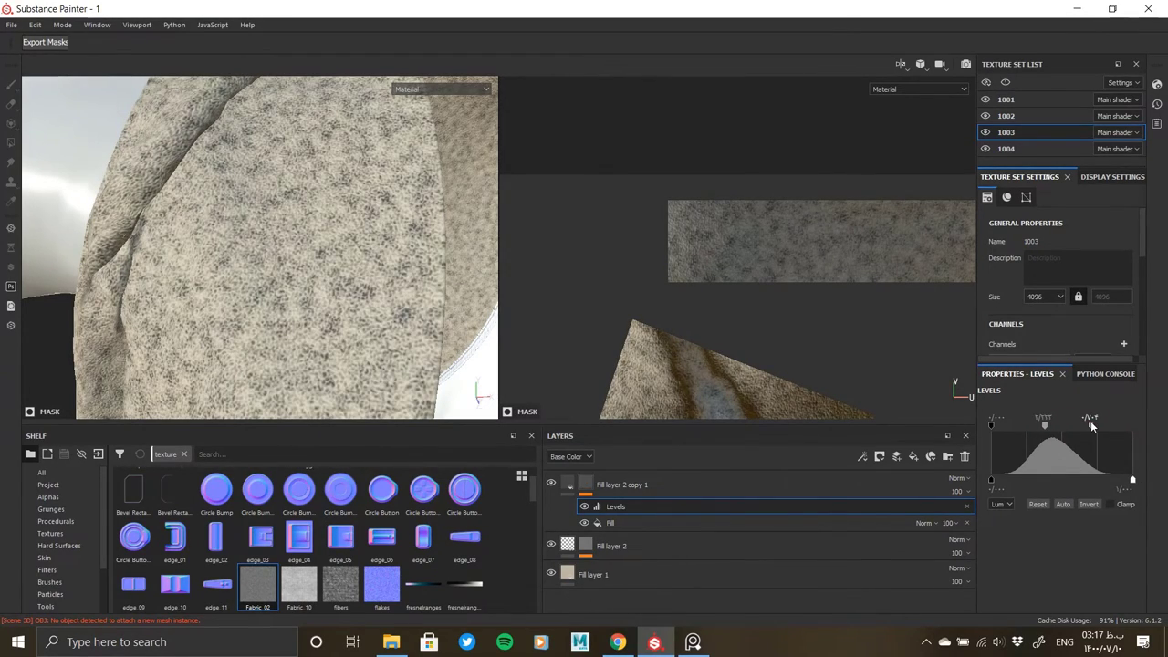
scroll(361, 320, "up", 5)
scroll(361, 319, "down", 3)
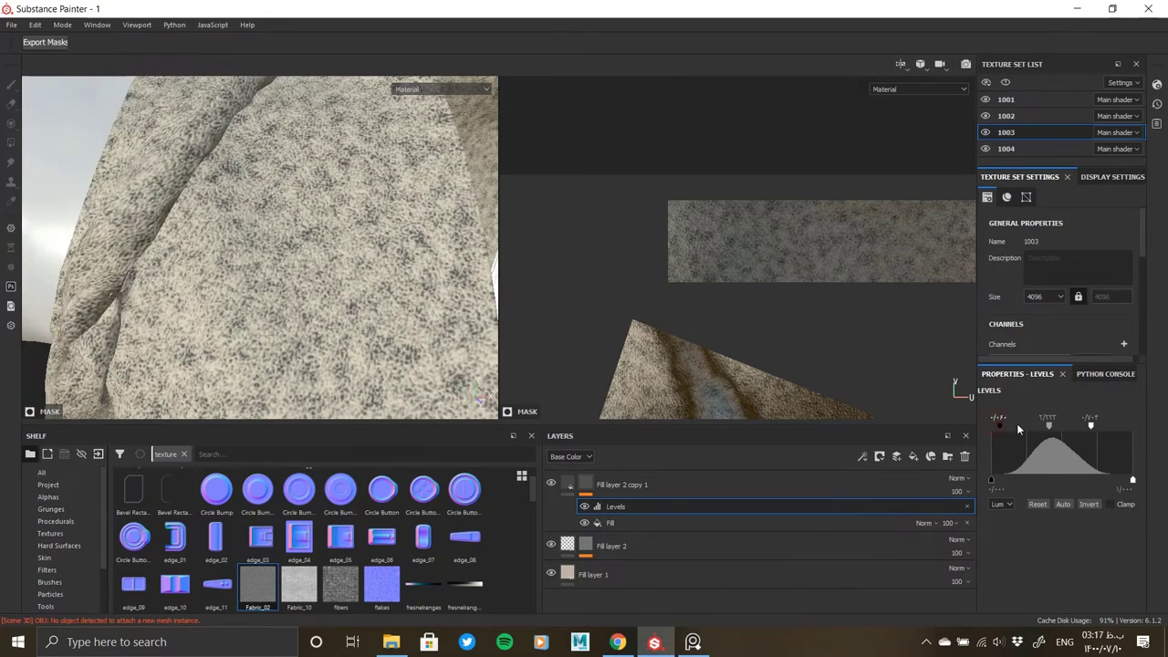
Step: Raise the black point, narrow the output levels, and shift the midtones to refine the fabric
mouse_move(1017, 429)
left_mouse_down()
mouse_move(1054, 435)
mouse_move(1093, 421)
mouse_move(1045, 427)
left_mouse_up()
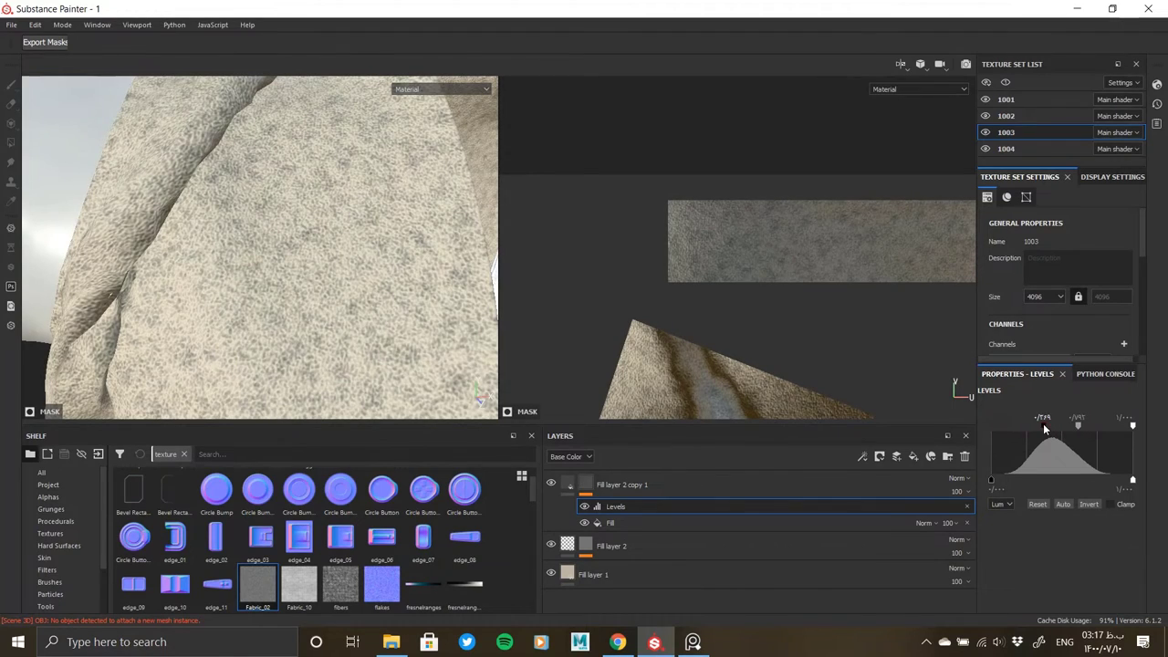
mouse_move(1035, 476)
left_mouse_down()
mouse_move(1056, 475)
mouse_move(991, 479)
left_mouse_up()
mouse_move(1133, 483)
left_mouse_down()
mouse_move(1063, 479)
mouse_move(1093, 479)
left_mouse_up()
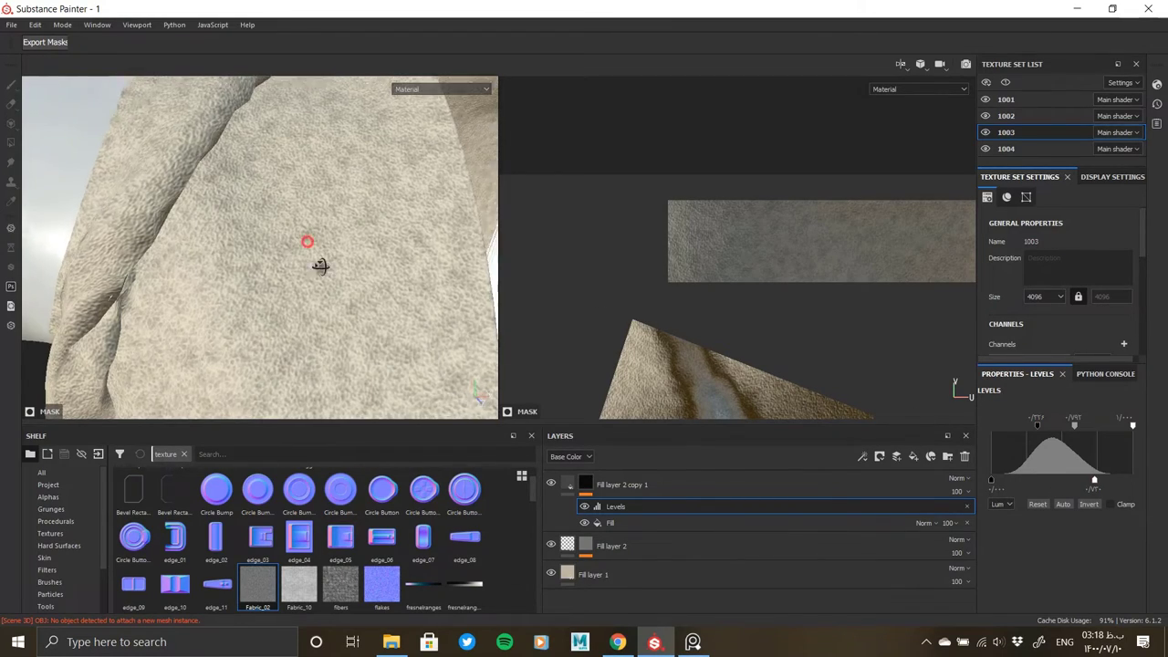
mouse_move(320, 264)
left_mouse_down("alt")
mouse_move(343, 244)
mouse_move(389, 310)
mouse_move(294, 235)
left_mouse_up("alt")
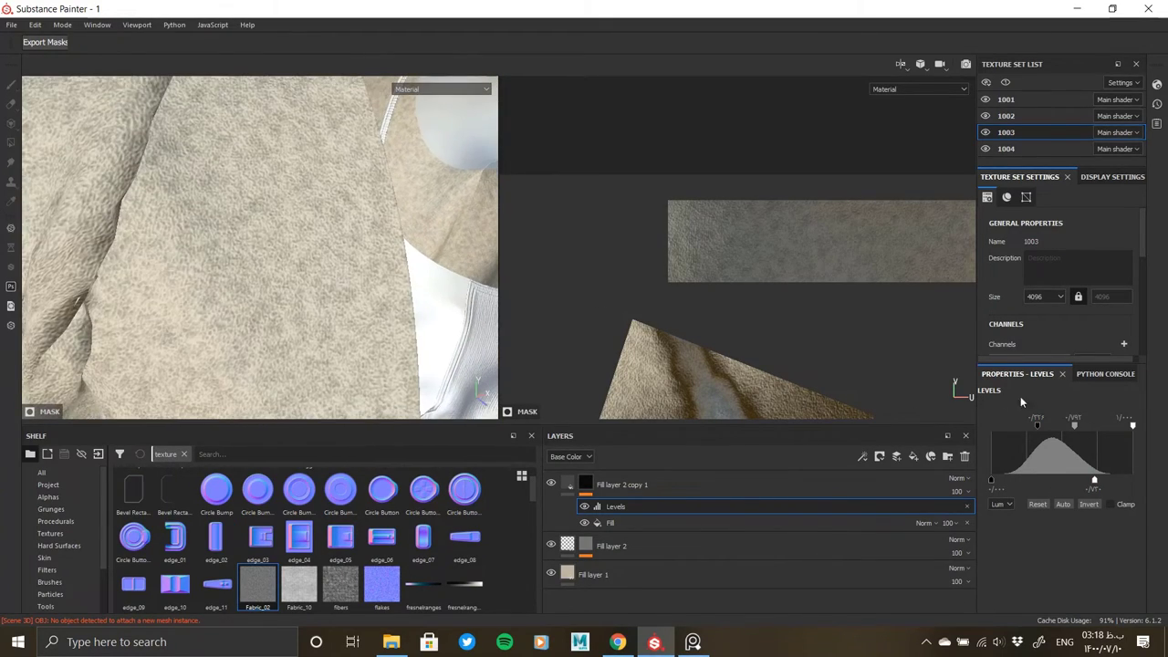
left_click_drag(1077, 428, 1087, 427)
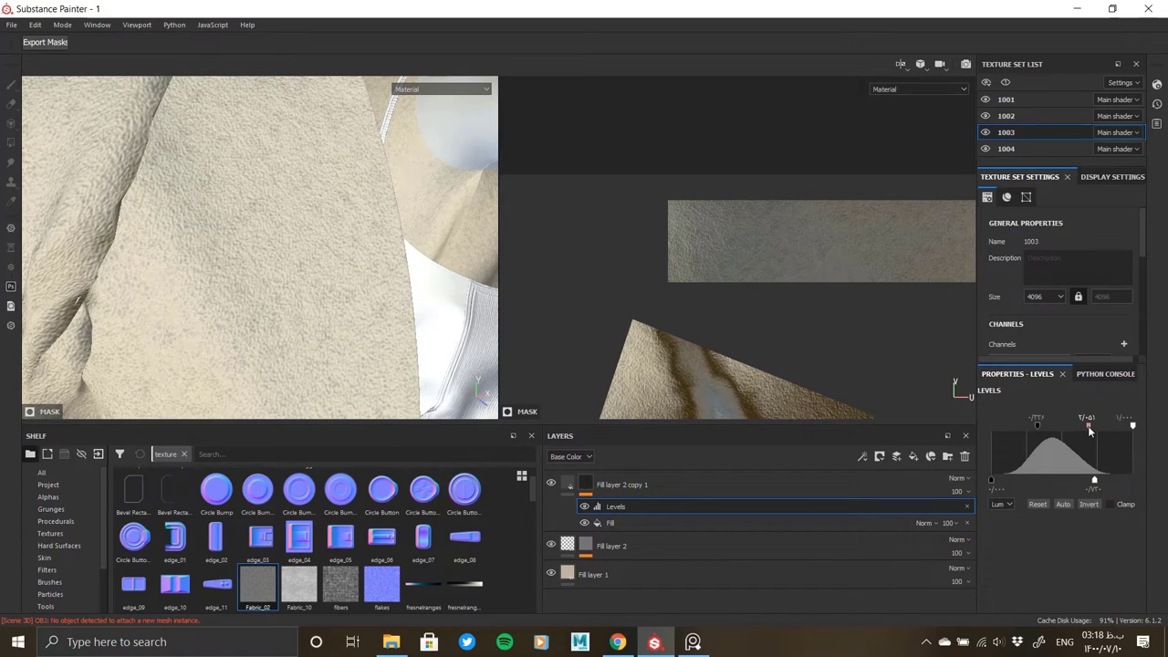
mouse_move(383, 301)
left_mouse_down("alt")
mouse_move(372, 331)
mouse_move(365, 253)
mouse_move(237, 266)
mouse_move(295, 240)
mouse_move(320, 268)
mouse_move(383, 283)
left_mouse_up("alt")
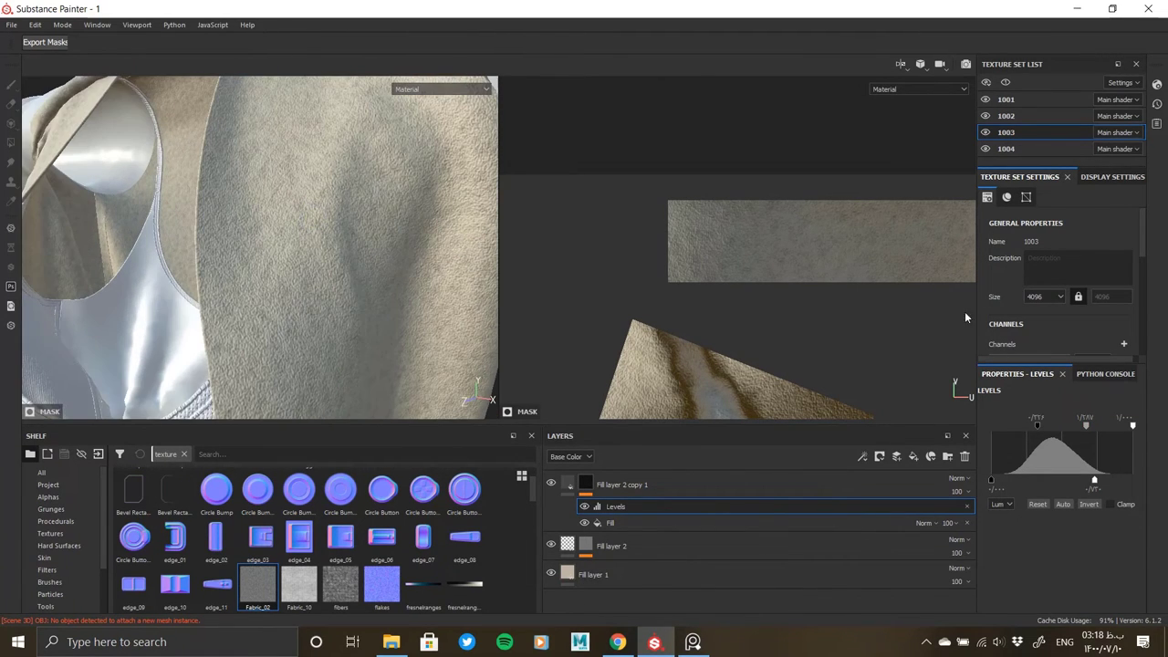
right_click_drag(283, 261, 256, 149, "alt")
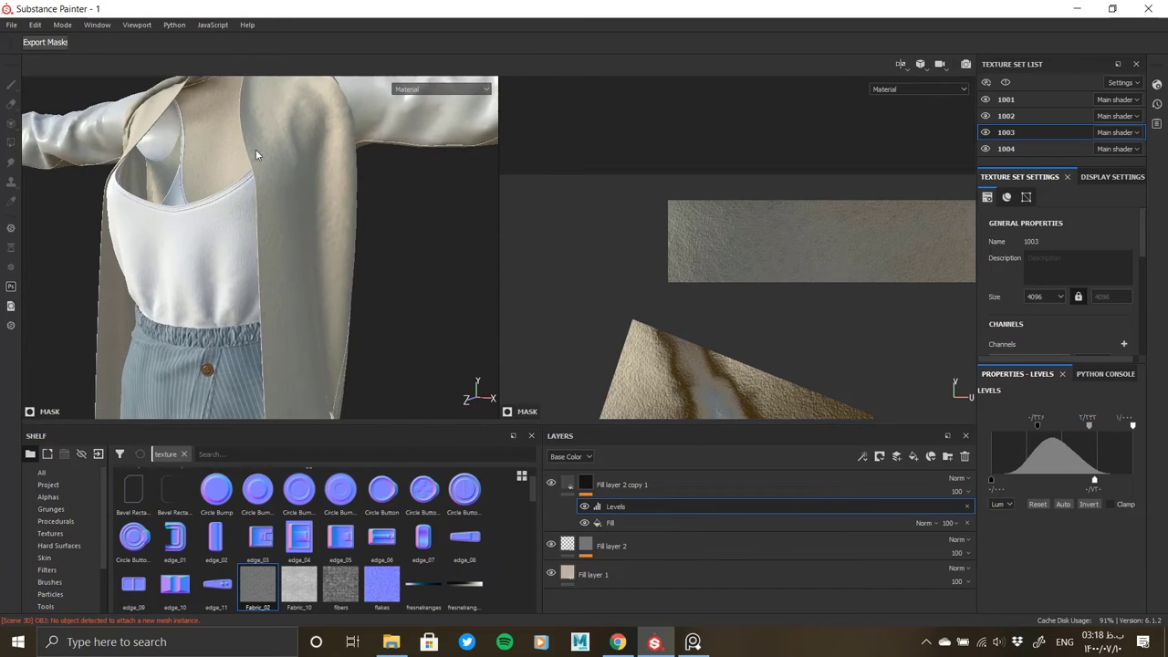
mouse_move(255, 148)
left_mouse_down("alt")
mouse_move(280, 236)
mouse_move(252, 227)
left_mouse_up("alt")
Step: Add Fill layer 3 on top of the stack with a black mask
right_click_drag(253, 227, 279, 300, "alt")
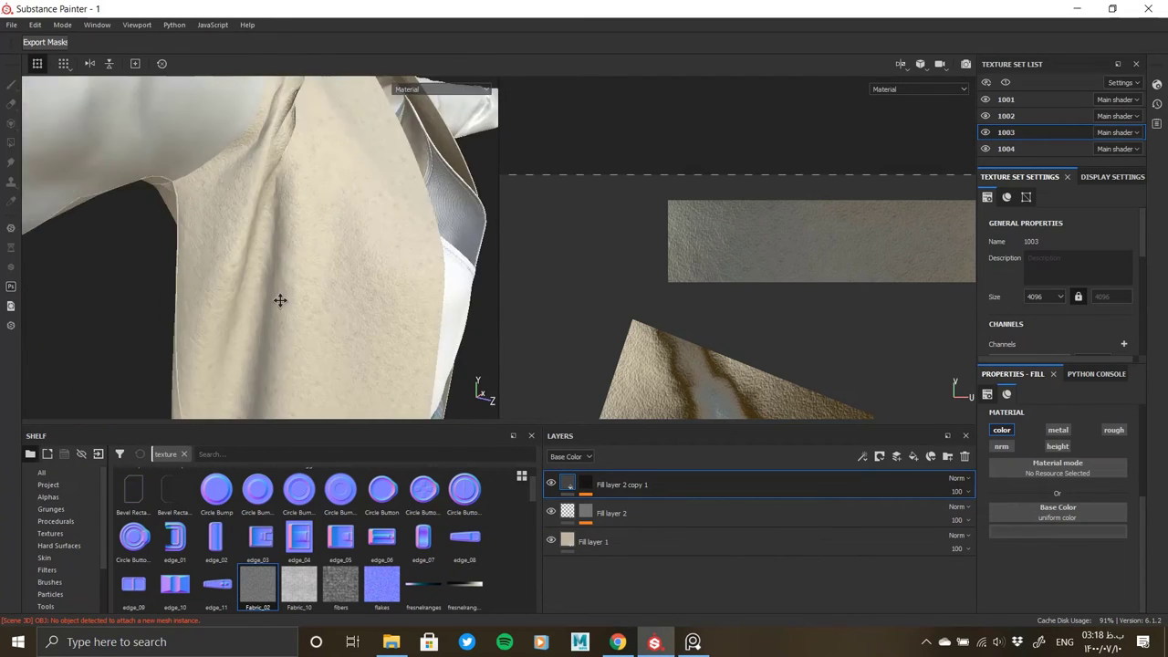
mouse_move(279, 300)
left_mouse_down("alt")
mouse_move(310, 279)
mouse_move(385, 371)
left_mouse_up("alt")
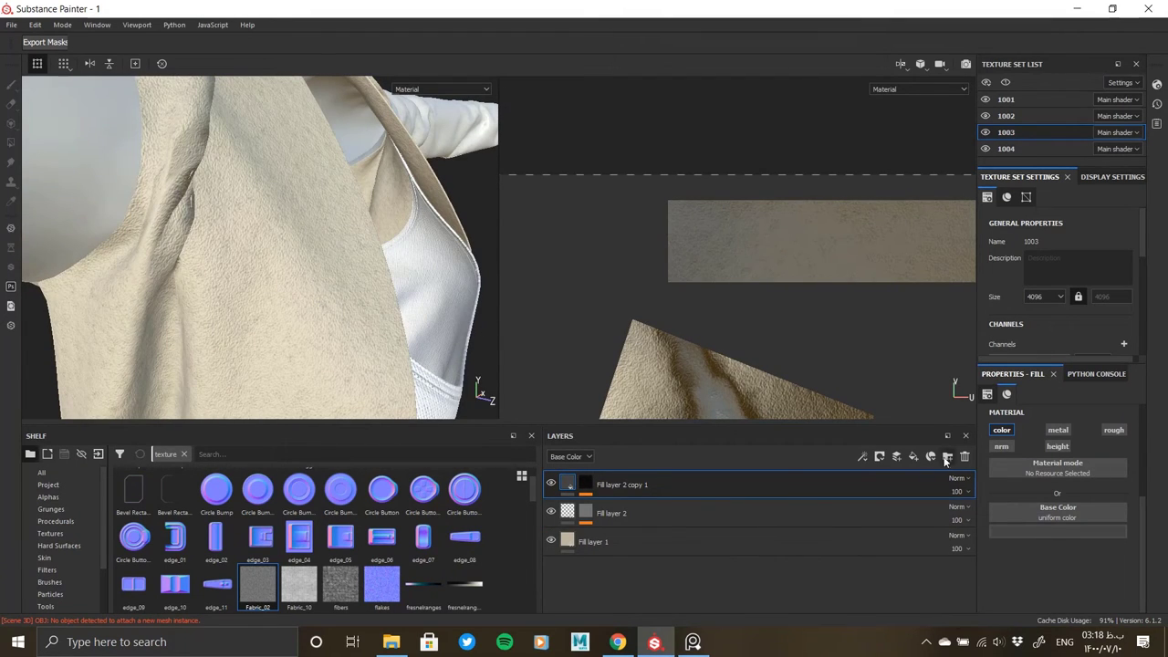
left_click_drag(392, 301, 338, 279, "alt")
right_click_drag(338, 279, 479, 391, "alt")
mouse_move(480, 391)
left_mouse_down("alt")
mouse_move(365, 302)
mouse_move(428, 217)
mouse_move(775, 461)
left_mouse_up("alt")
left_click(912, 456)
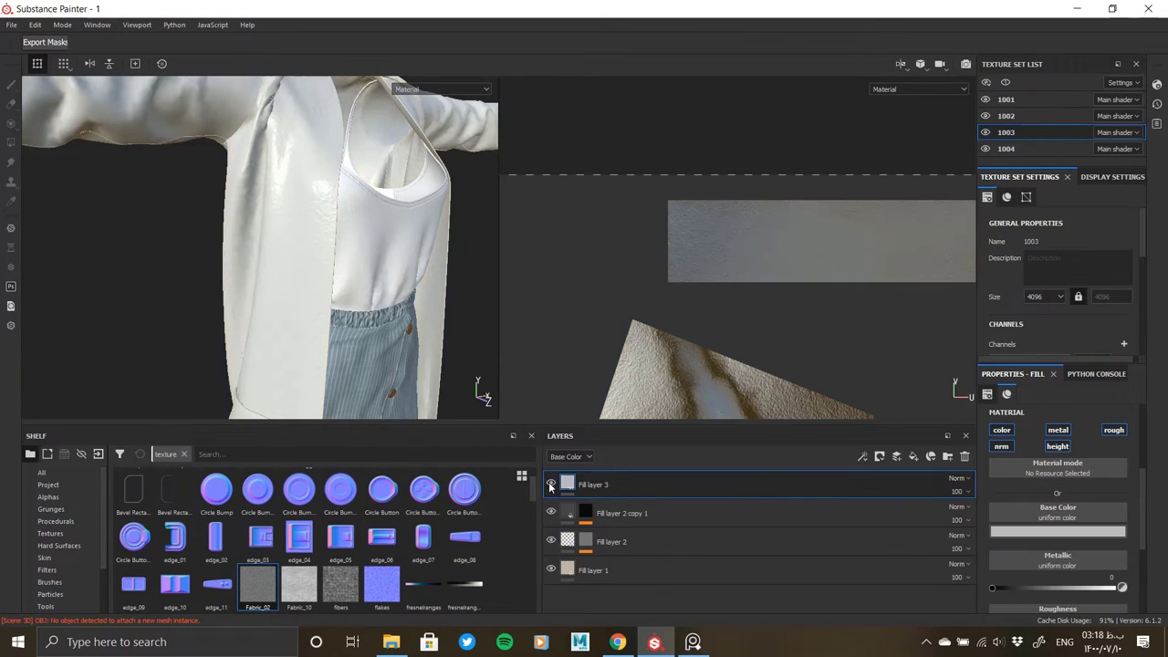
right_click(571, 484)
left_click(665, 297)
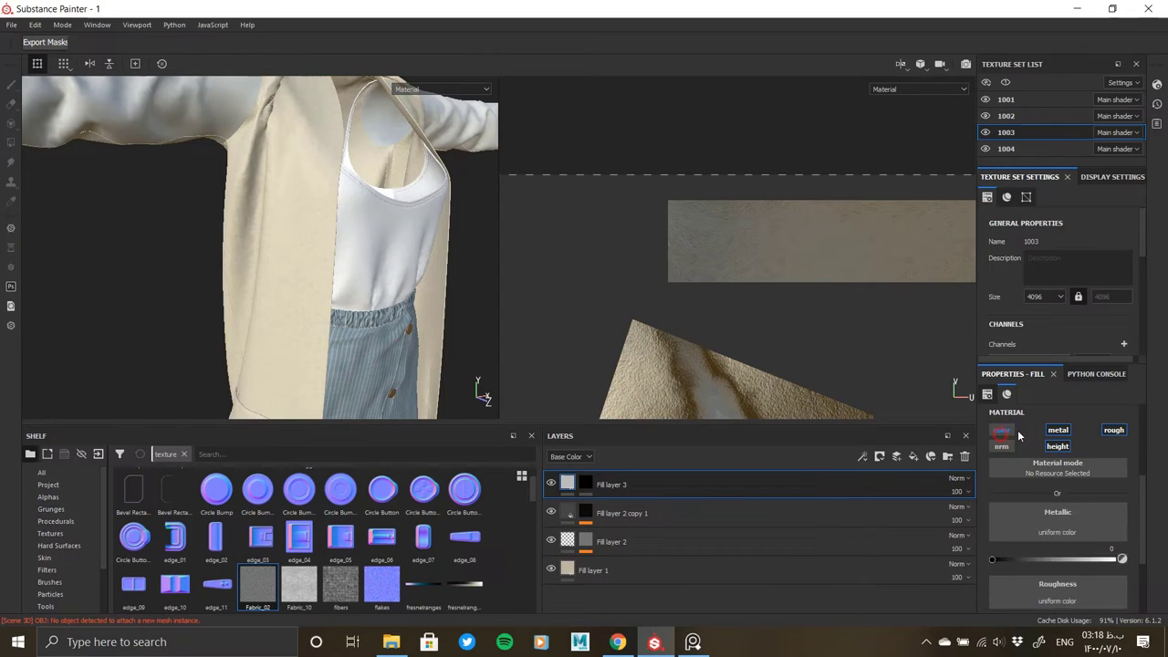
Step: Fill the mask with Crystal 2 noise and adjust its scale
right_click(583, 484)
left_click(639, 388)
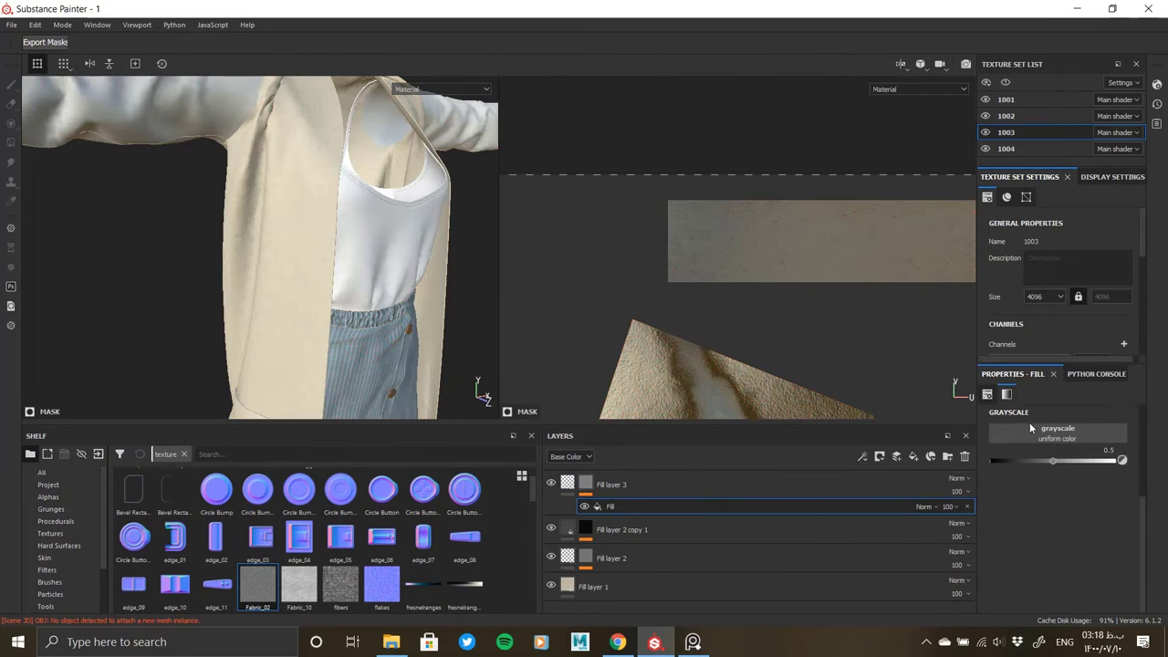
left_click(1058, 429)
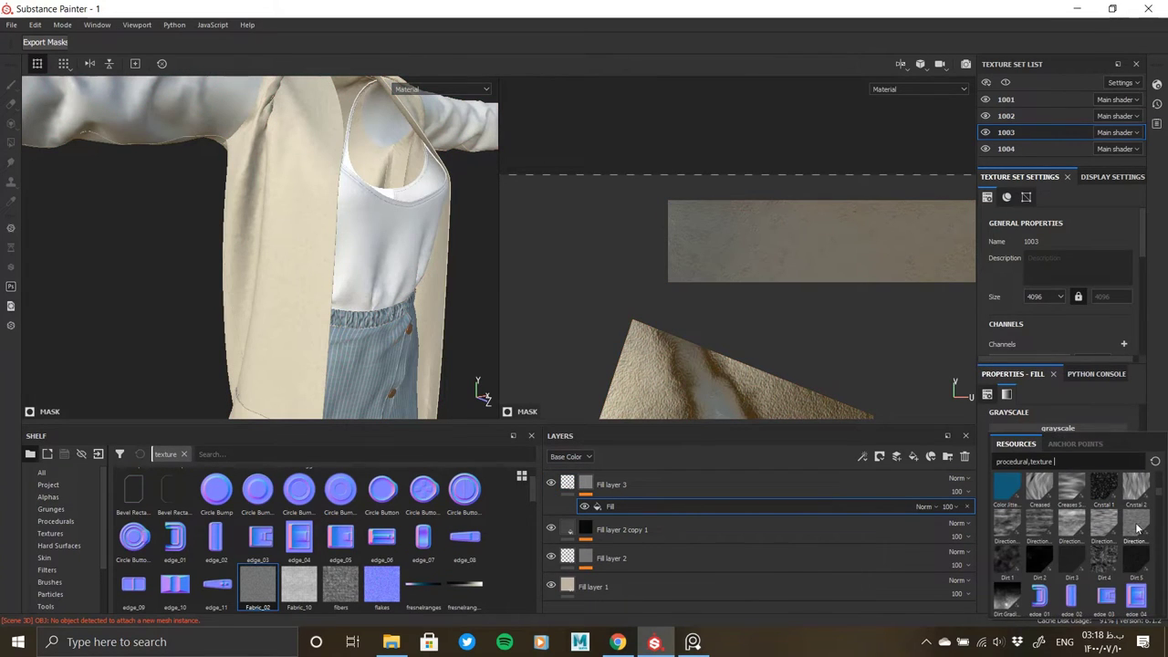
left_click(1135, 490)
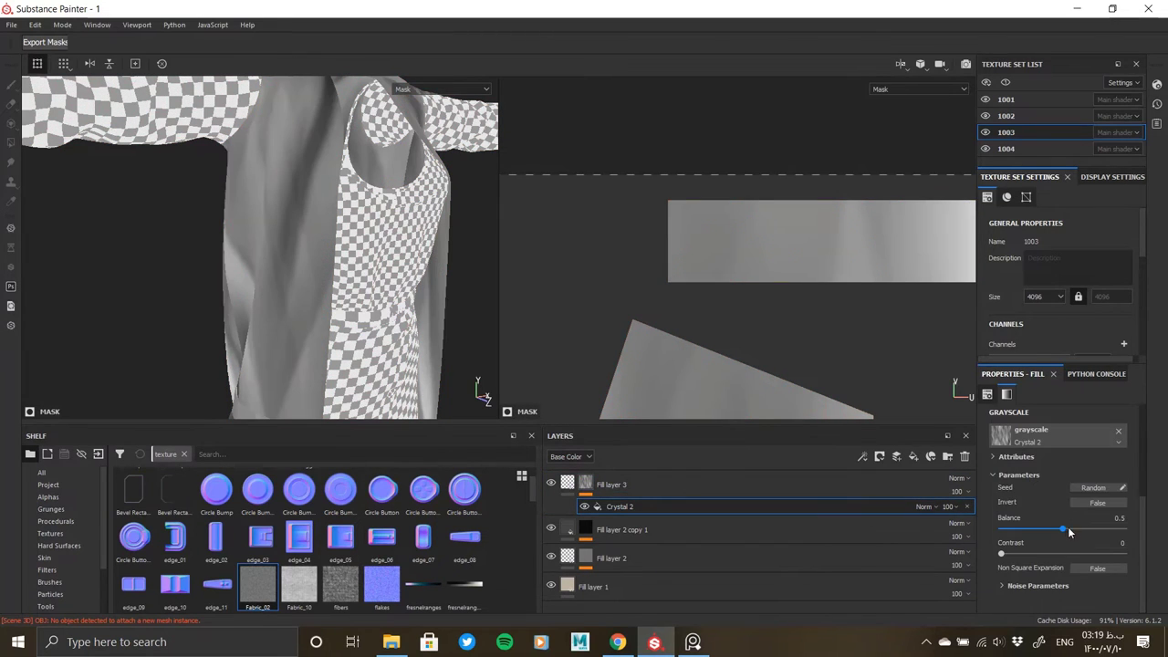
left_click(1014, 589)
mouse_move(1058, 567)
left_mouse_down()
mouse_move(1095, 567)
mouse_move(1062, 567)
left_mouse_up()
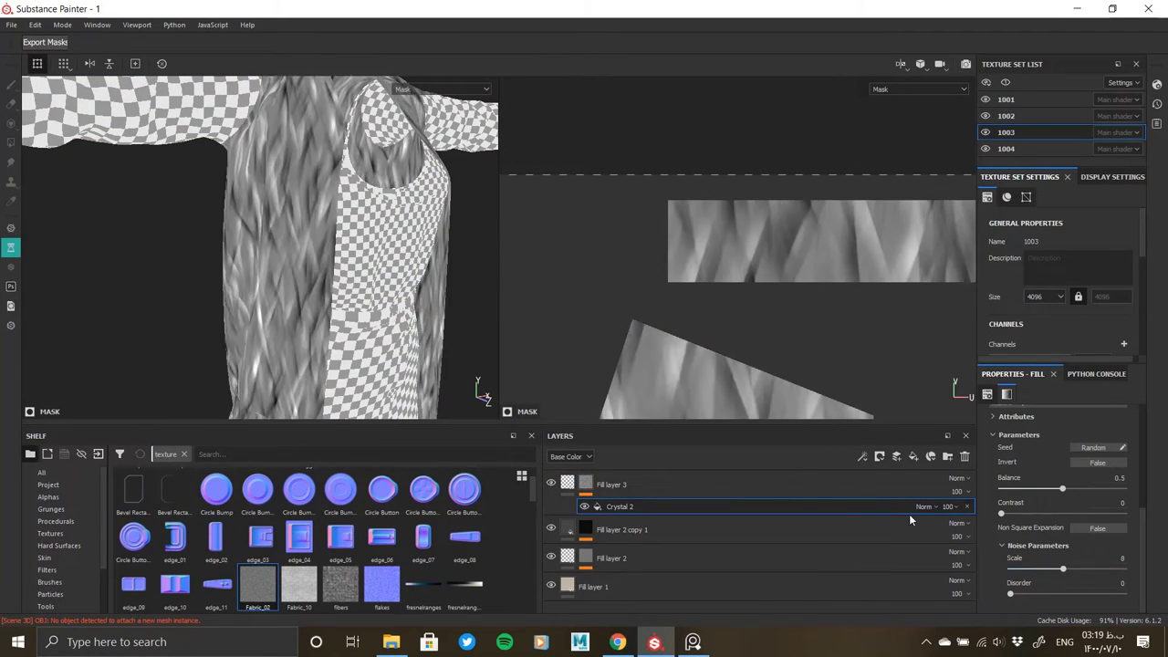
Step: Try a Levels effect and remove it, then add a Blur filter above Crystal 2
right_click(619, 504)
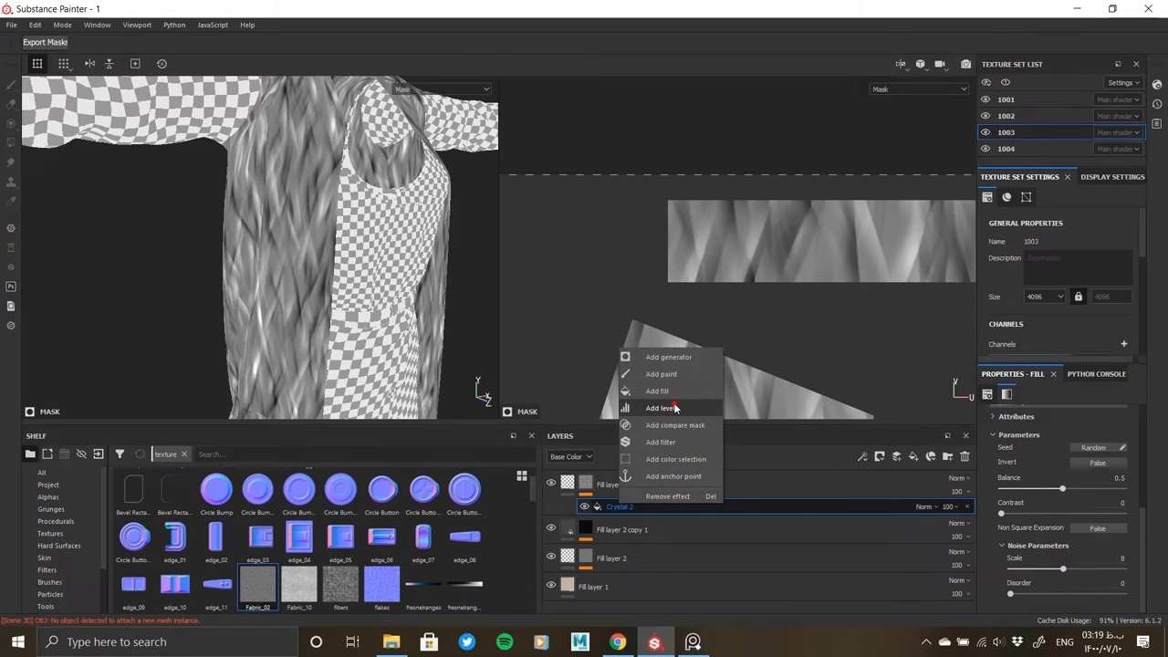
left_click(671, 398)
right_click(750, 504)
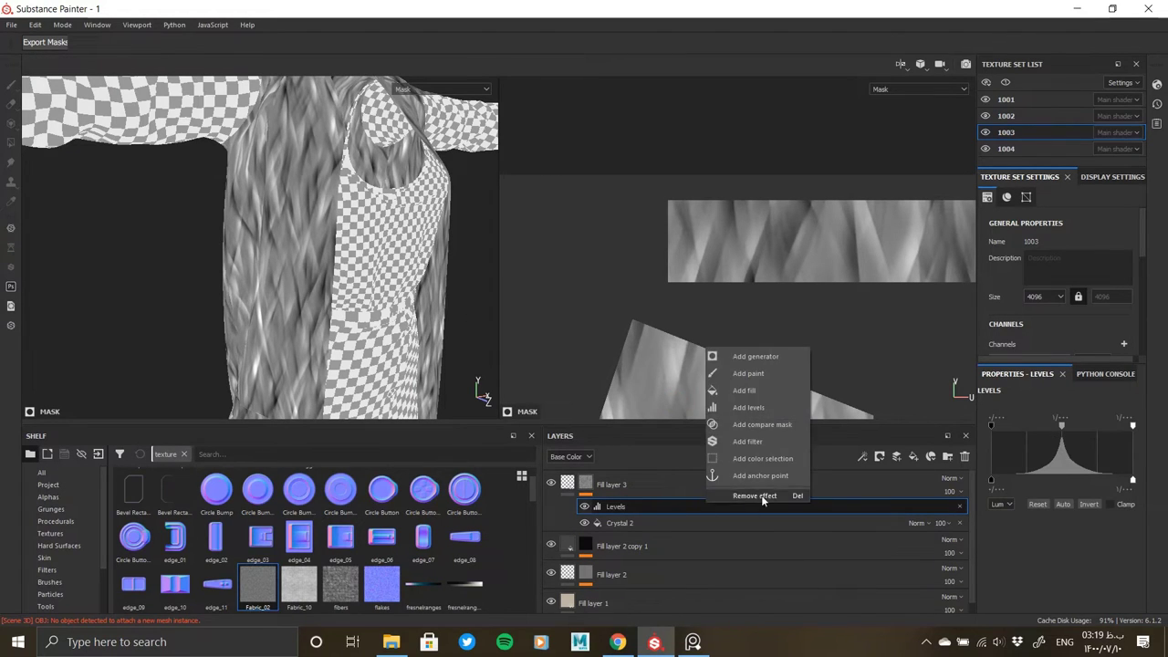
left_click(757, 496)
right_click(638, 507)
left_click(678, 595)
left_click(1054, 416)
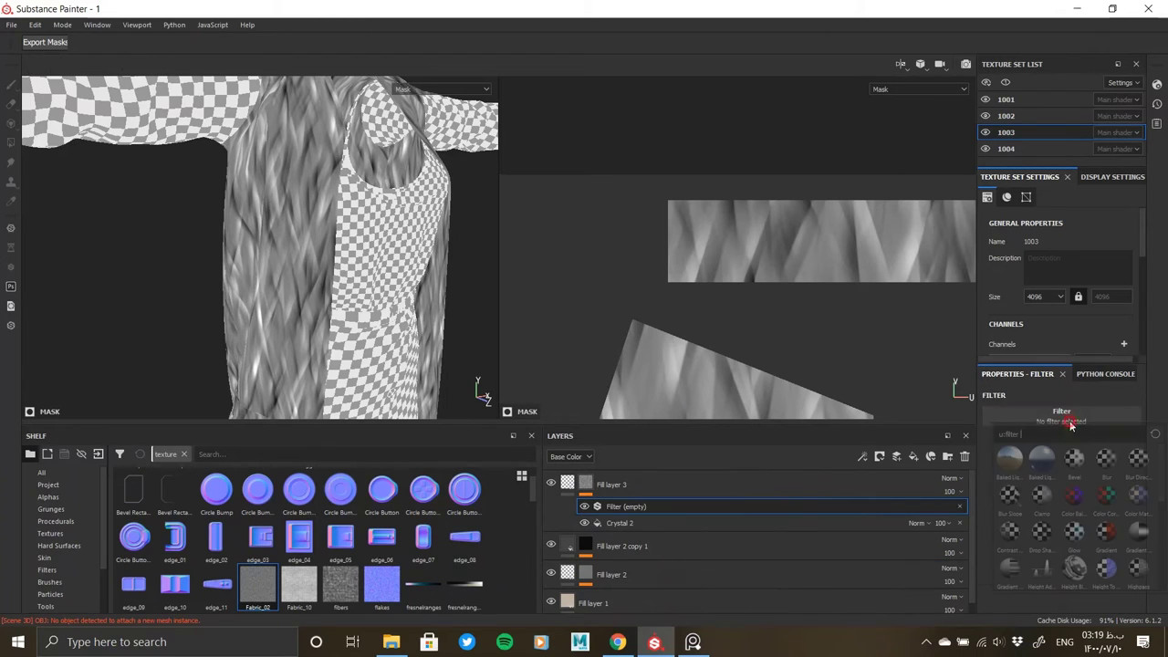
left_click(1061, 455)
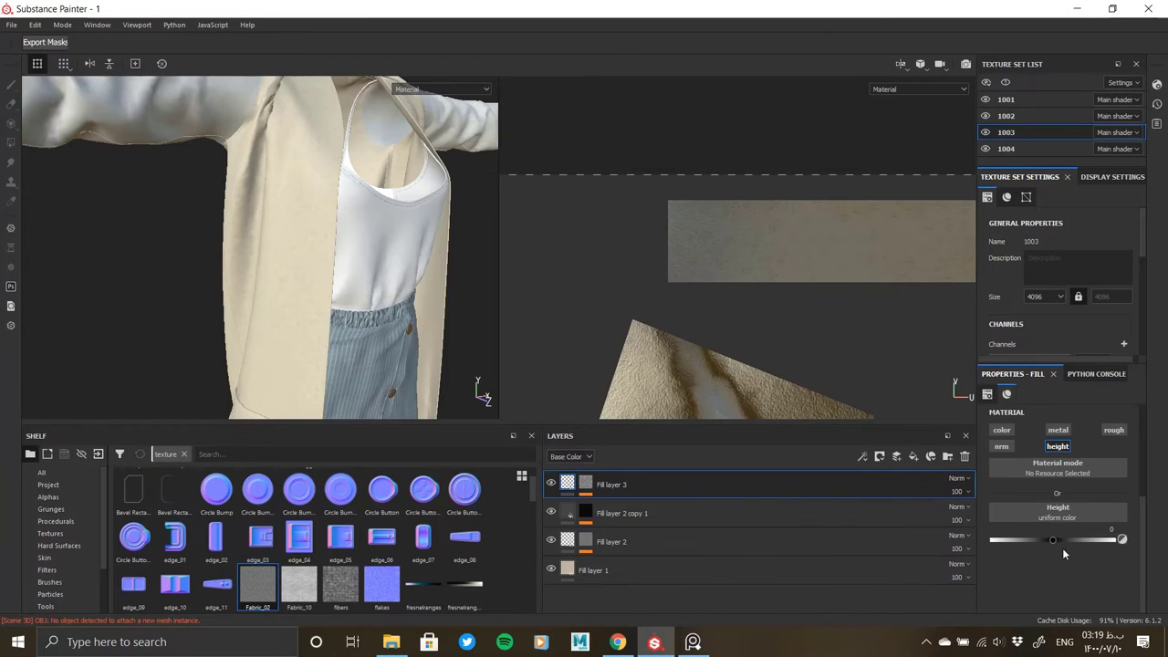
Step: Reduce Fill layer 3's Crystal 2 noise scale to 4
left_click(589, 488)
left_click(588, 491)
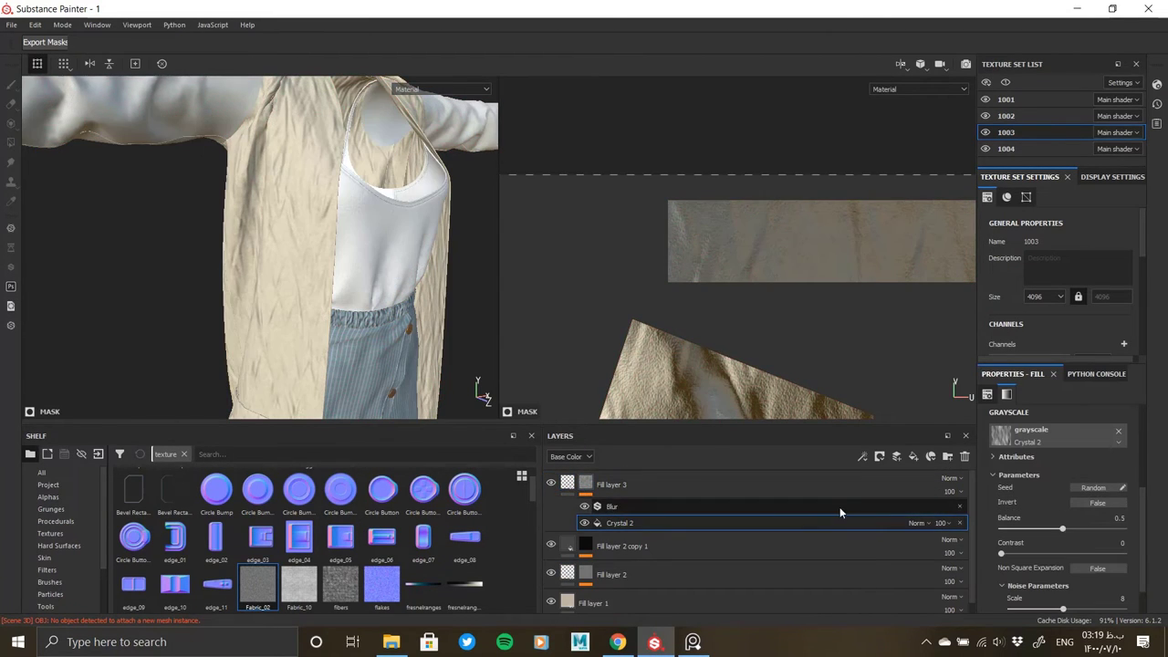
scroll(1065, 547, "down", 2)
left_click_drag(1040, 571, 1039, 571)
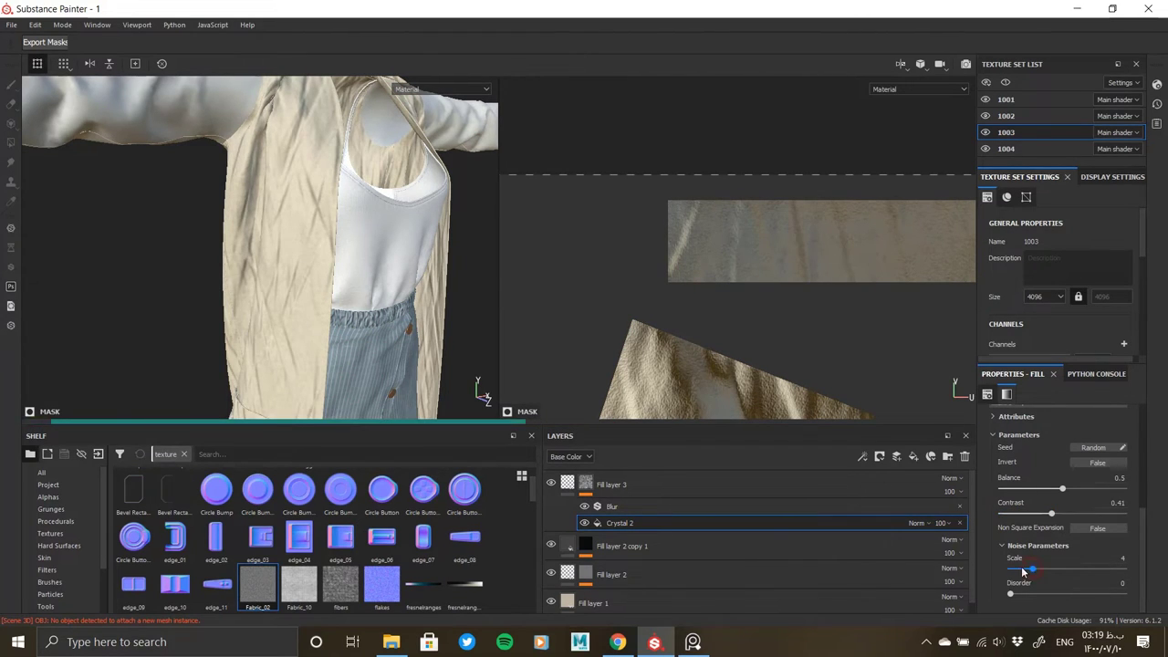
Step: Fine-tune the Blur effect's intensity on the crystal wrinkle noise
left_click(953, 506)
mouse_move(999, 477)
left_mouse_down()
mouse_move(1021, 476)
mouse_move(1007, 478)
left_mouse_up()
mouse_move(365, 298)
left_mouse_down("alt")
mouse_move(343, 262)
mouse_move(409, 339)
left_mouse_up("alt")
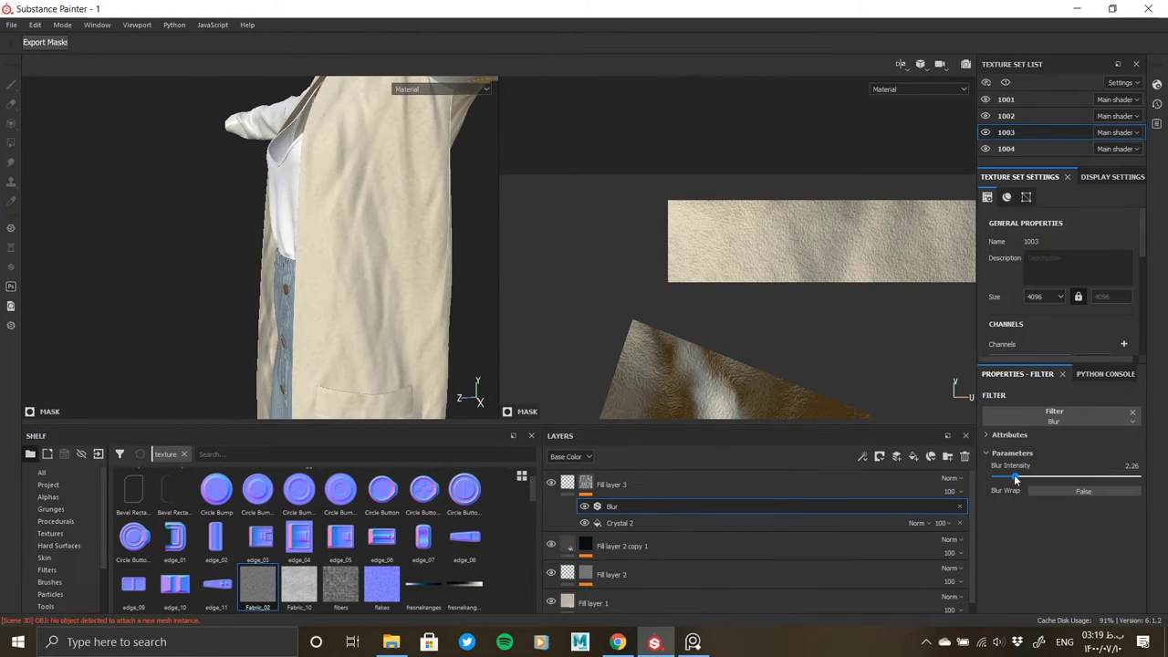
left_click_drag(1013, 474, 1020, 474)
Step: Raise the Crystal 2 noise disorder to 0.38
left_click(670, 522)
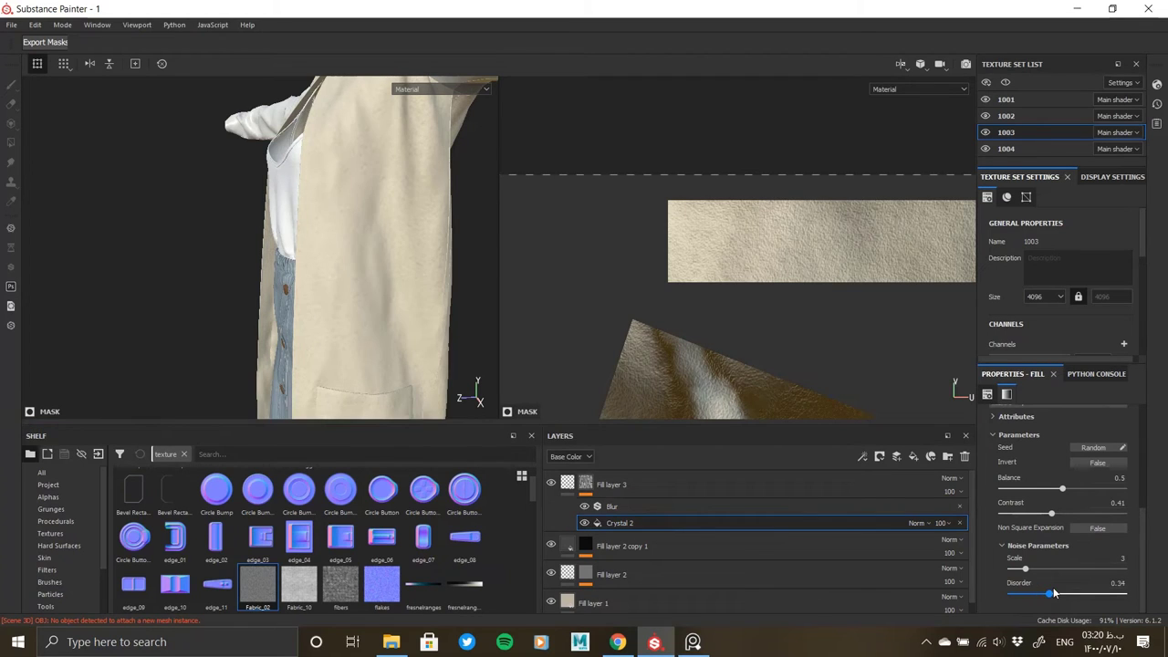
left_click(1054, 593)
mouse_move(391, 292)
left_mouse_down("alt")
mouse_move(290, 287)
mouse_move(325, 294)
left_mouse_up("alt")
Step: Set Fill layer 3's wrinkle height strength to 0.4660
left_click(612, 485)
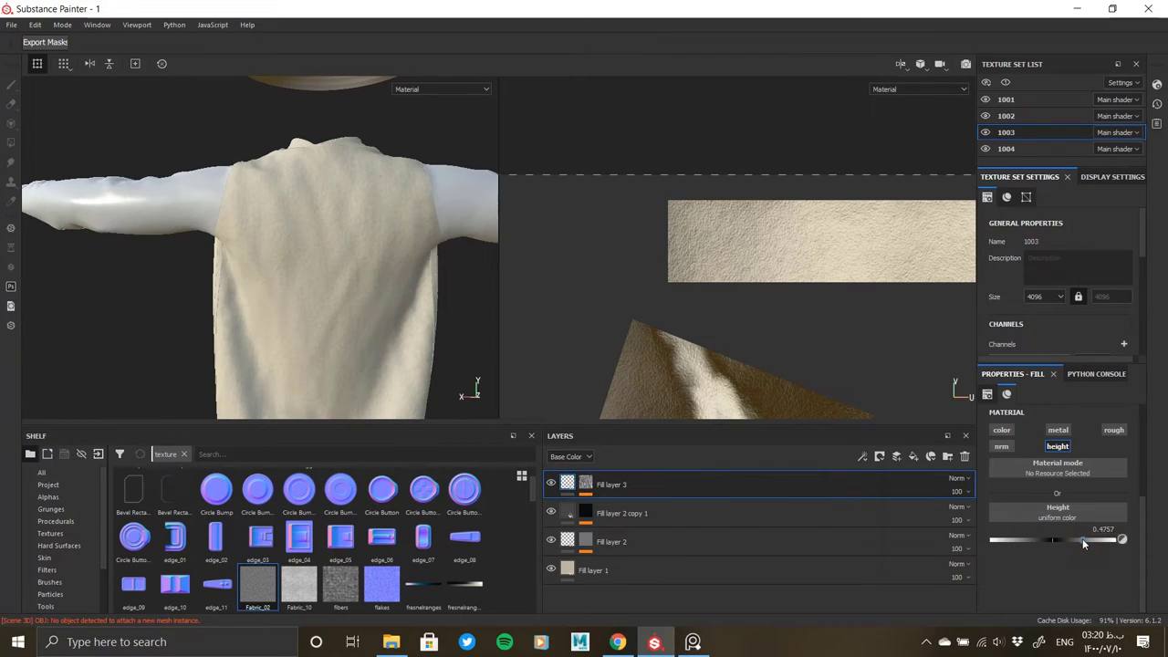
left_click_drag(1081, 538, 1069, 533)
mouse_move(321, 281)
left_mouse_down("alt")
mouse_move(276, 189)
mouse_move(430, 265)
left_mouse_up("alt")
left_click_drag(1073, 538, 1082, 539)
scroll(307, 182, "up", 5)
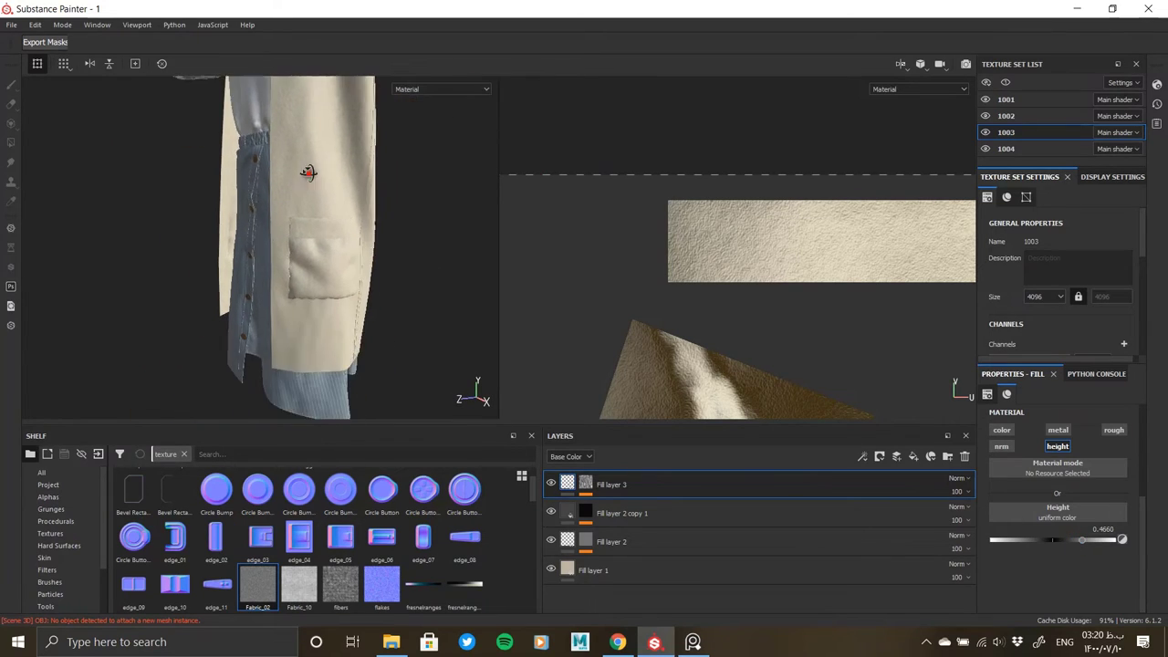
Step: Check the coat's wrinkles up close, then add Fill layer 4 atop the stack
mouse_move(337, 380)
left_mouse_down("alt")
mouse_move(338, 284)
mouse_move(347, 308)
mouse_move(398, 288)
mouse_move(198, 320)
mouse_move(198, 345)
left_mouse_up("alt")
mouse_move(284, 233)
left_mouse_down("alt")
mouse_move(250, 203)
mouse_move(55, 177)
mouse_move(331, 258)
mouse_move(358, 249)
mouse_move(300, 281)
left_mouse_up("alt")
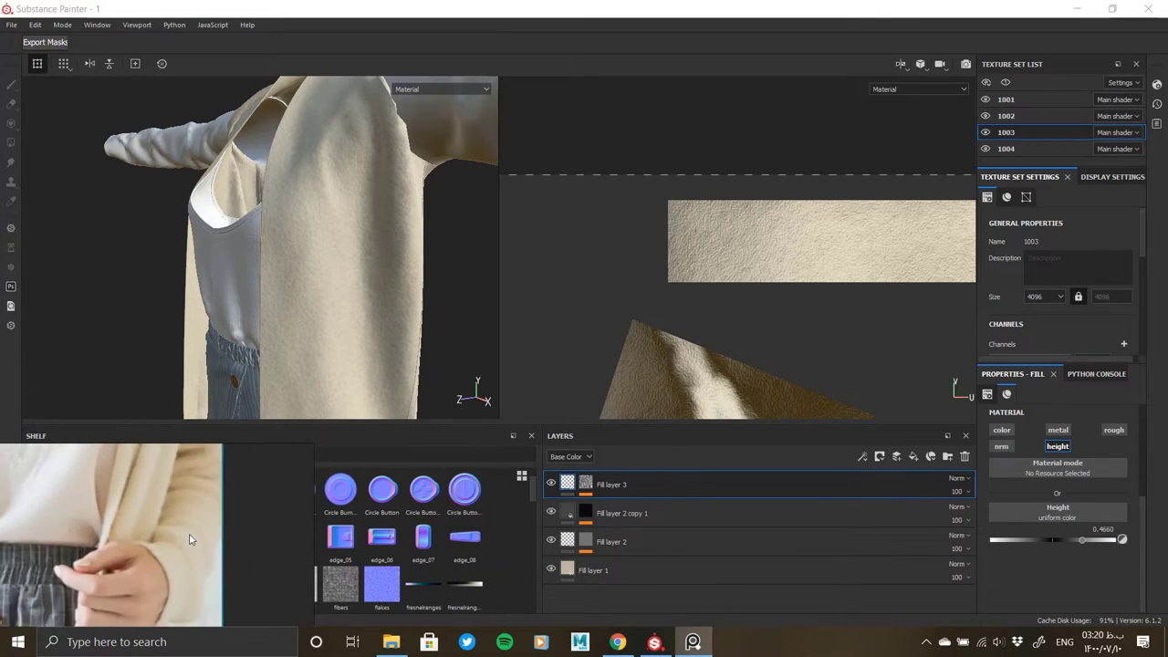
left_click_drag(364, 290, 369, 333, "alt")
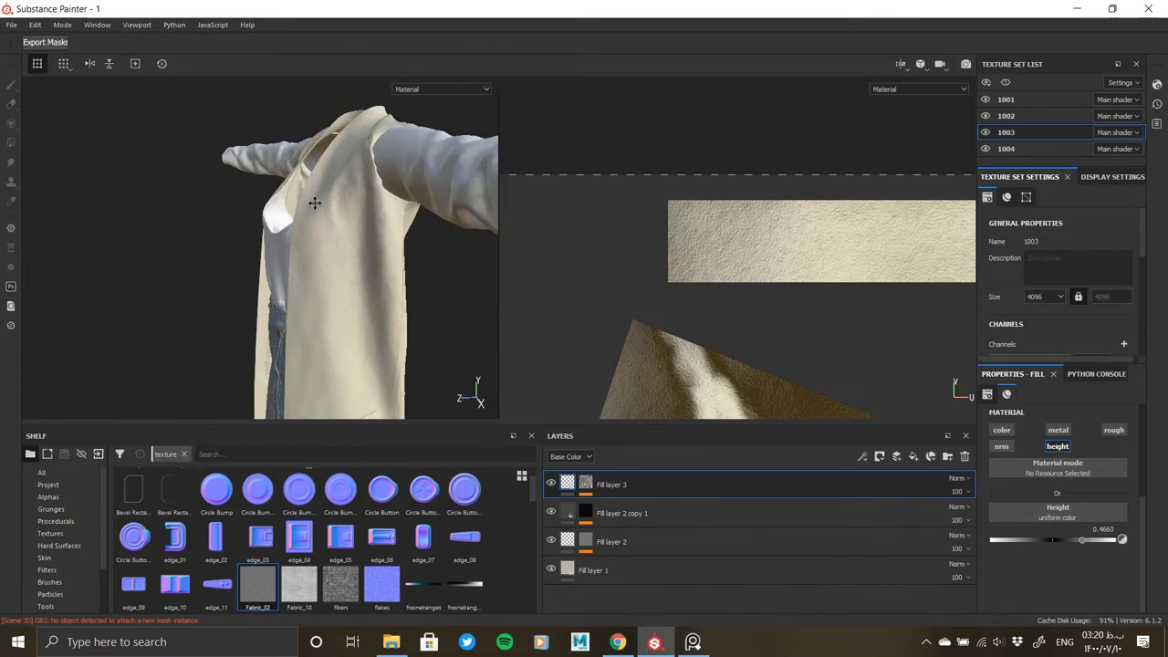
scroll(410, 271, "up", 5)
left_click_drag(366, 274, 429, 301, "alt")
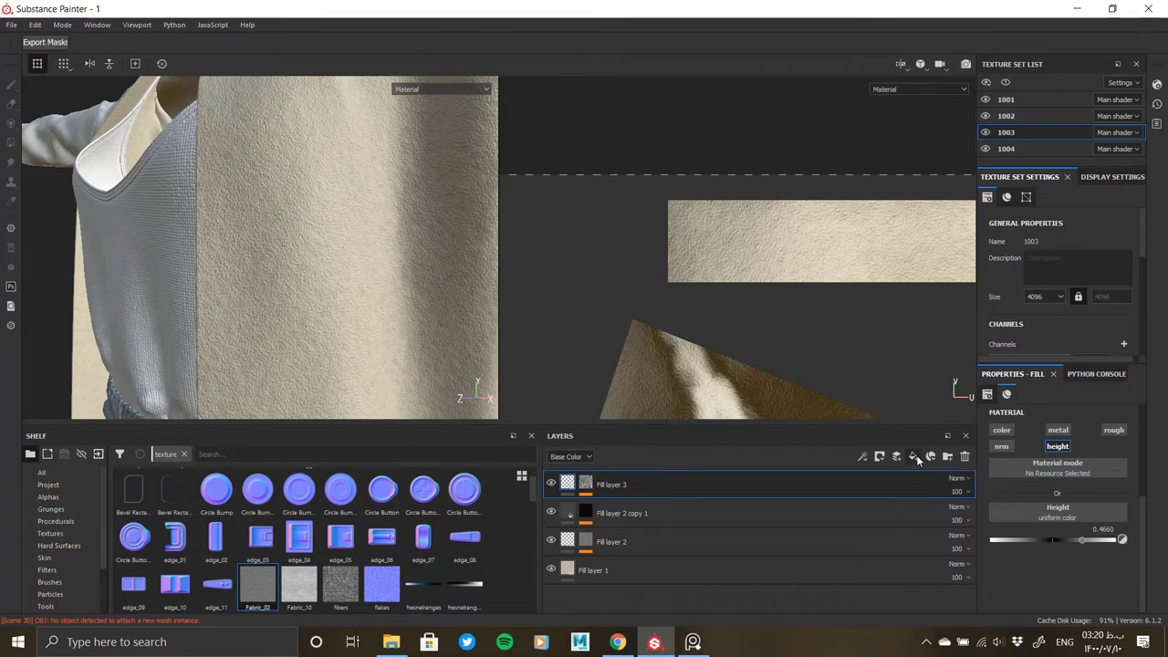
left_click(915, 457)
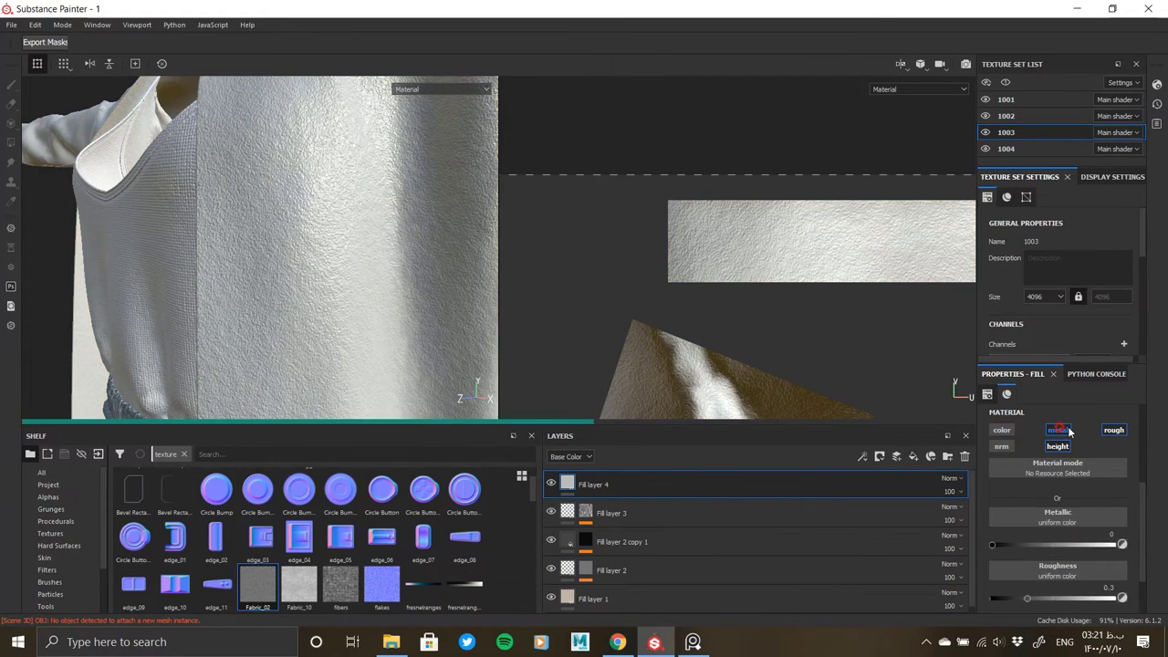
Step: Add a black mask with a Fill effect to Fill layer 4 and browse grayscale textures
right_click(571, 484)
left_click(672, 117)
right_click(575, 484)
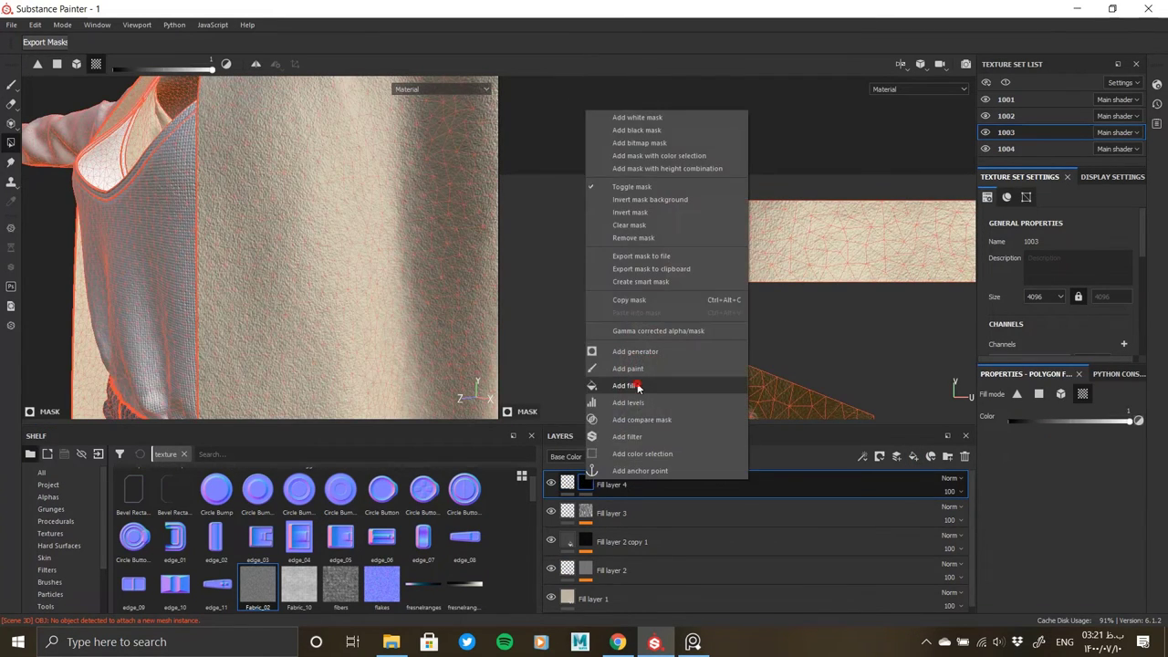
left_click(638, 386)
left_click(612, 502)
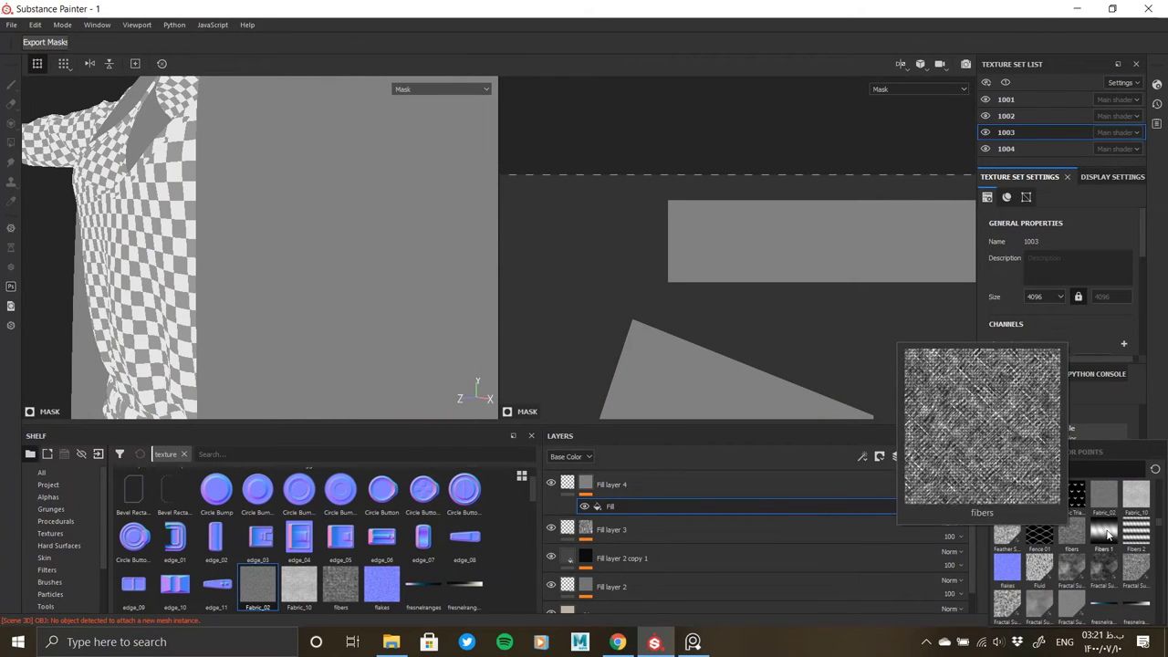
scroll(1073, 547, "down", 3)
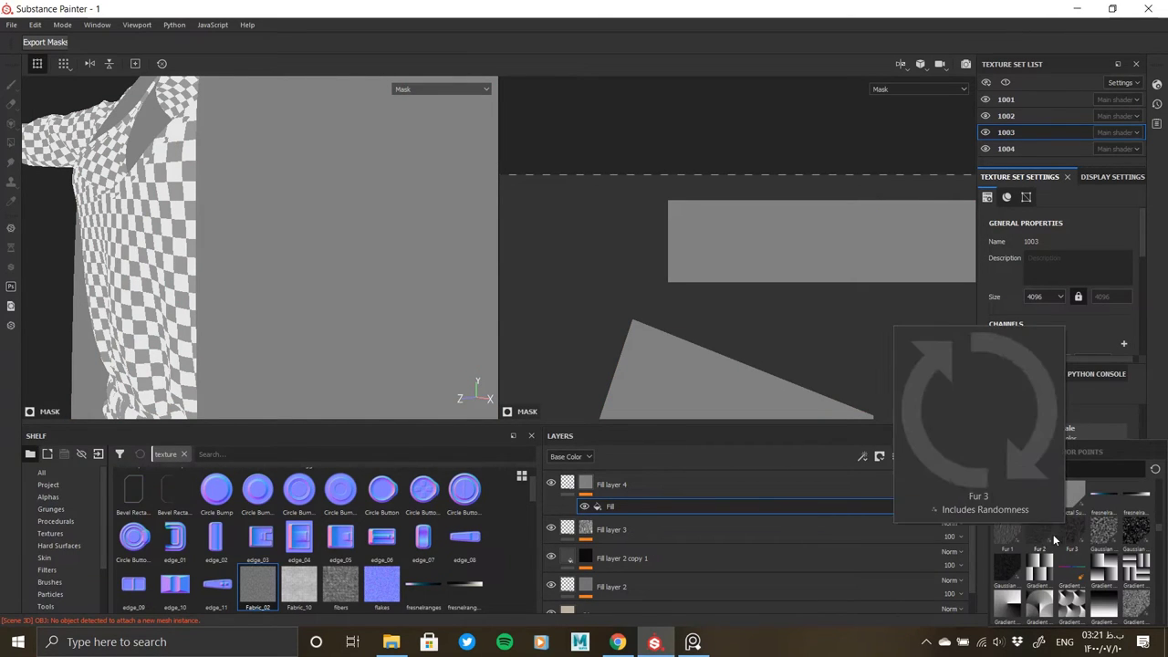
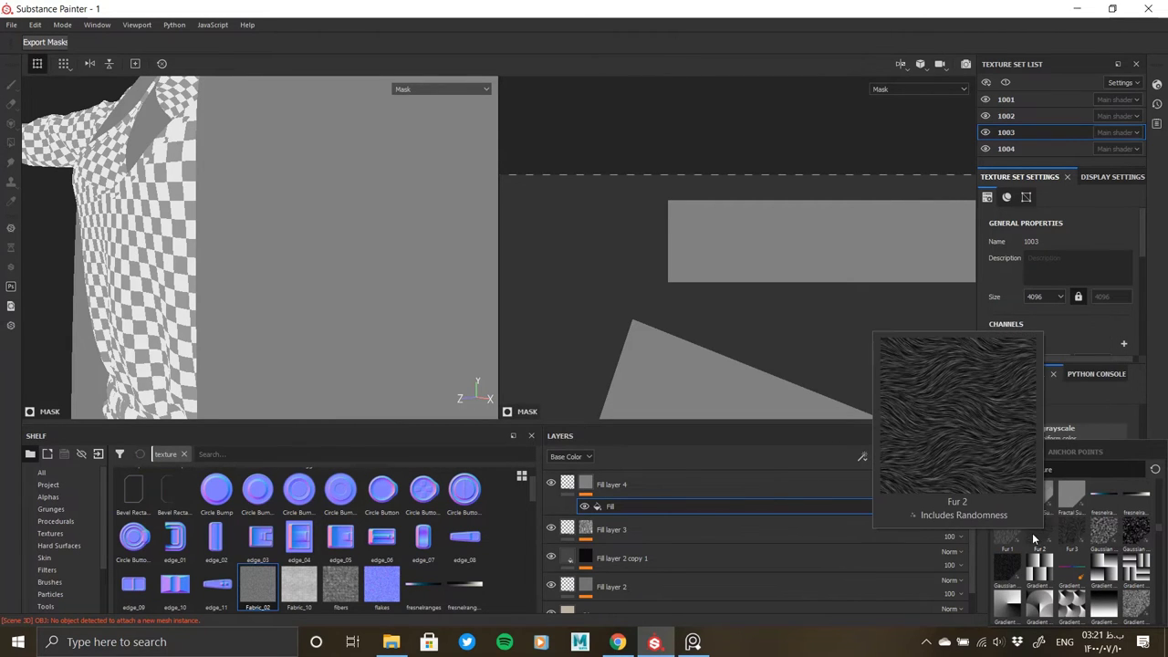
Step: Use Fur 3 as the mask's grayscale with noise scale 8 and maximum waves amount
left_click(1067, 530)
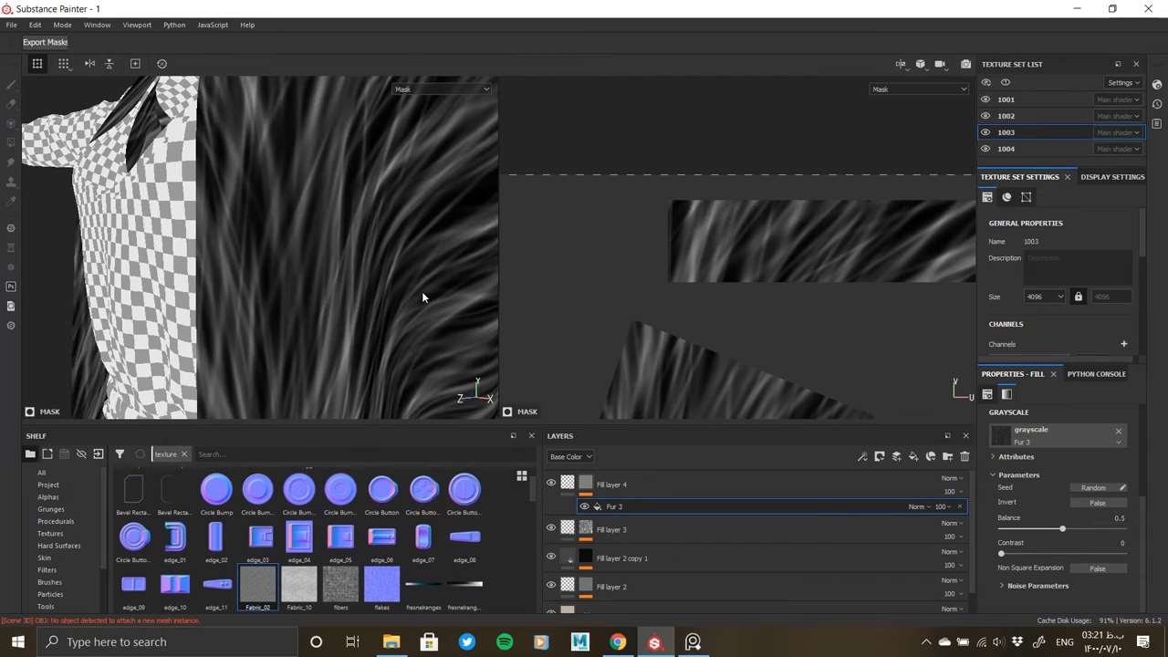
scroll(423, 296, "down", 5)
left_click(1007, 584)
scroll(1011, 582, "down", 2)
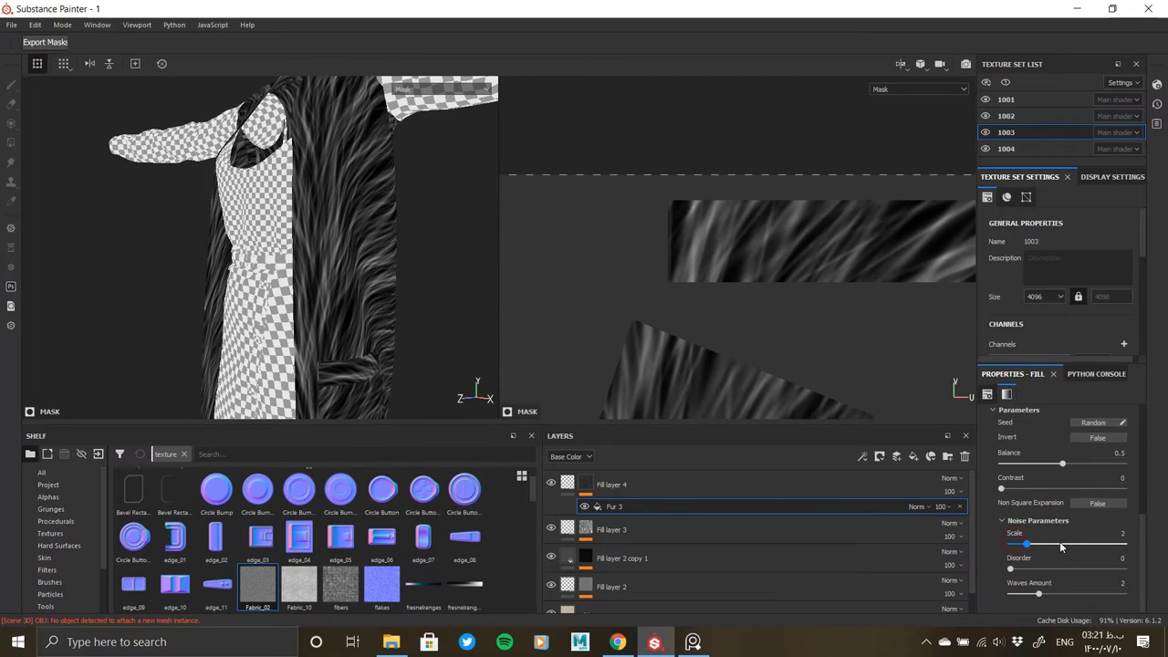
left_click_drag(1061, 546, 1125, 543)
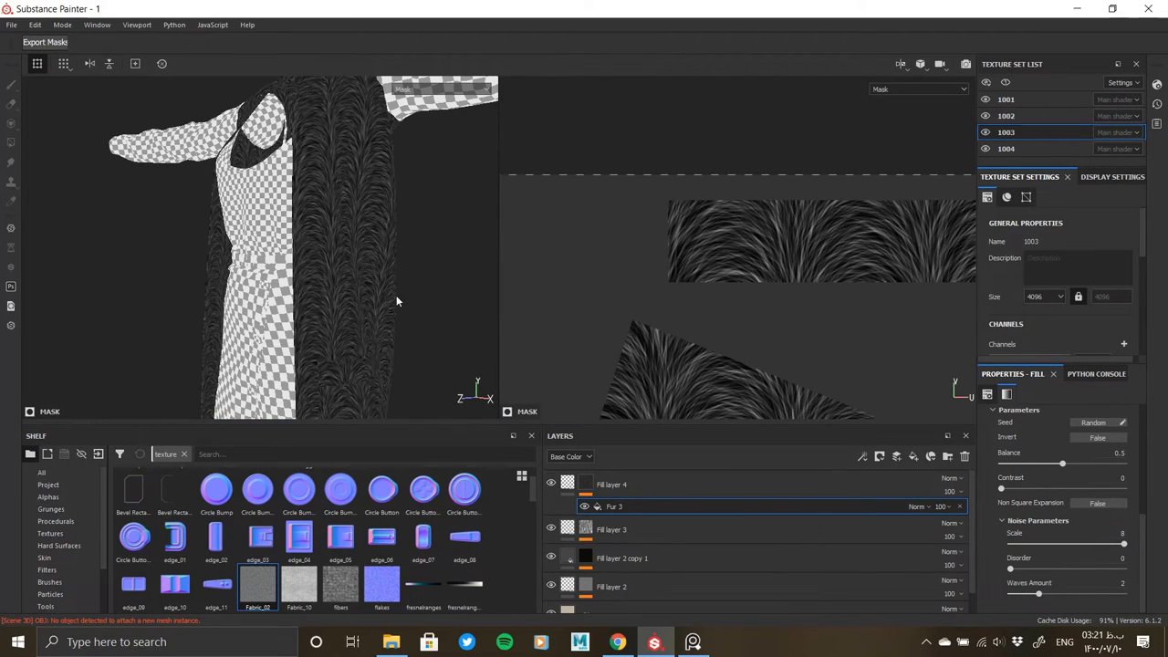
scroll(397, 301, "up", 2)
left_click(1072, 594)
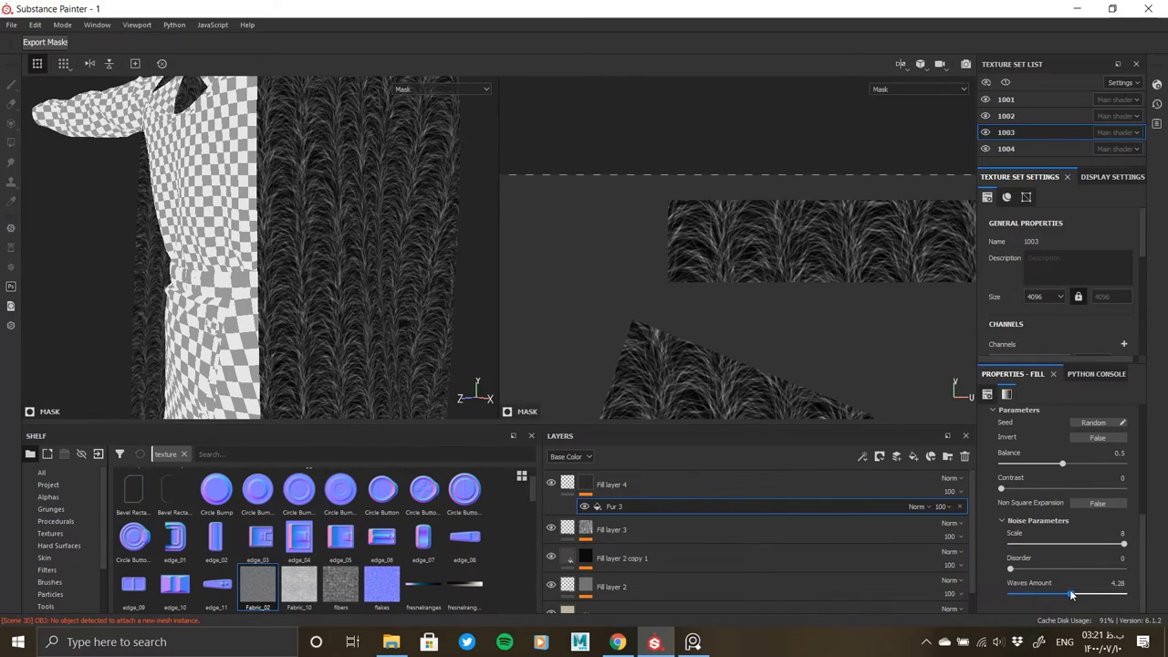
left_click_drag(1071, 595, 1135, 593)
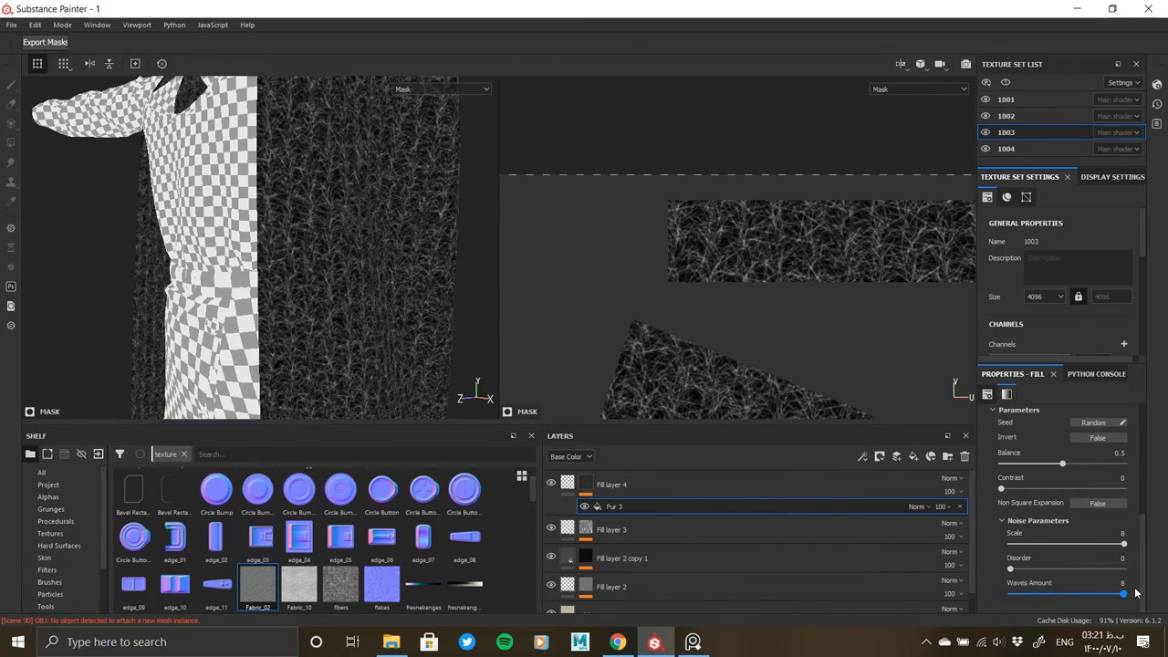
scroll(337, 220, "up", 2)
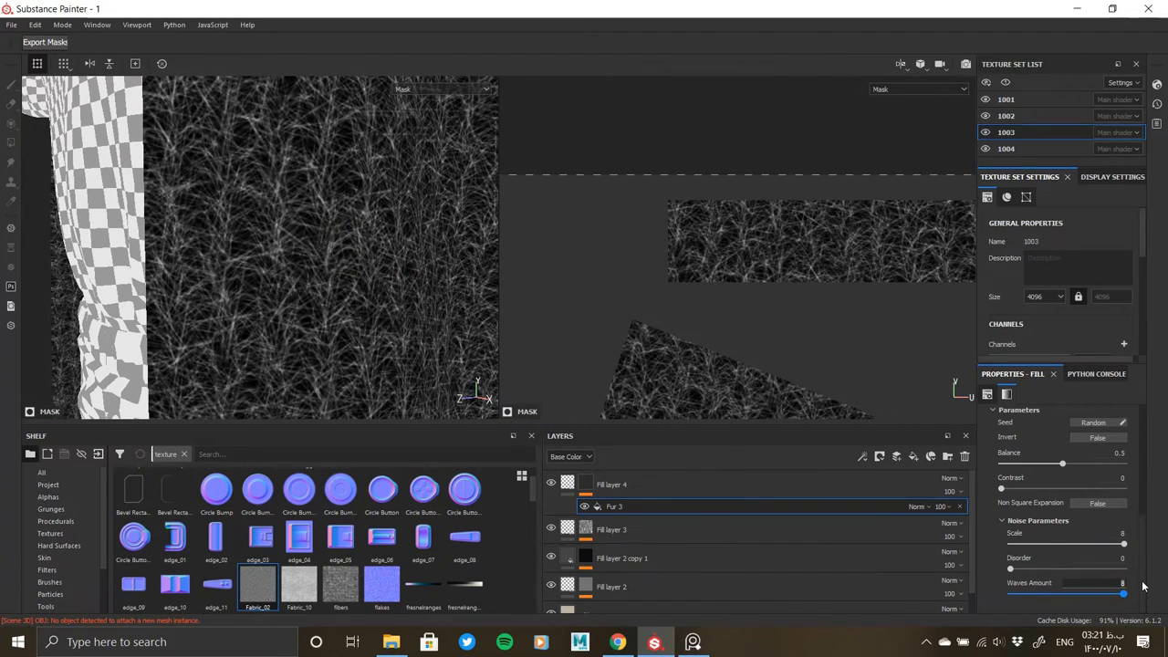
Step: Set fur disorder to 0, waves amount to about 23, and tile the mask at scale 3
left_click_drag(56, 279, 359, 289, "alt")
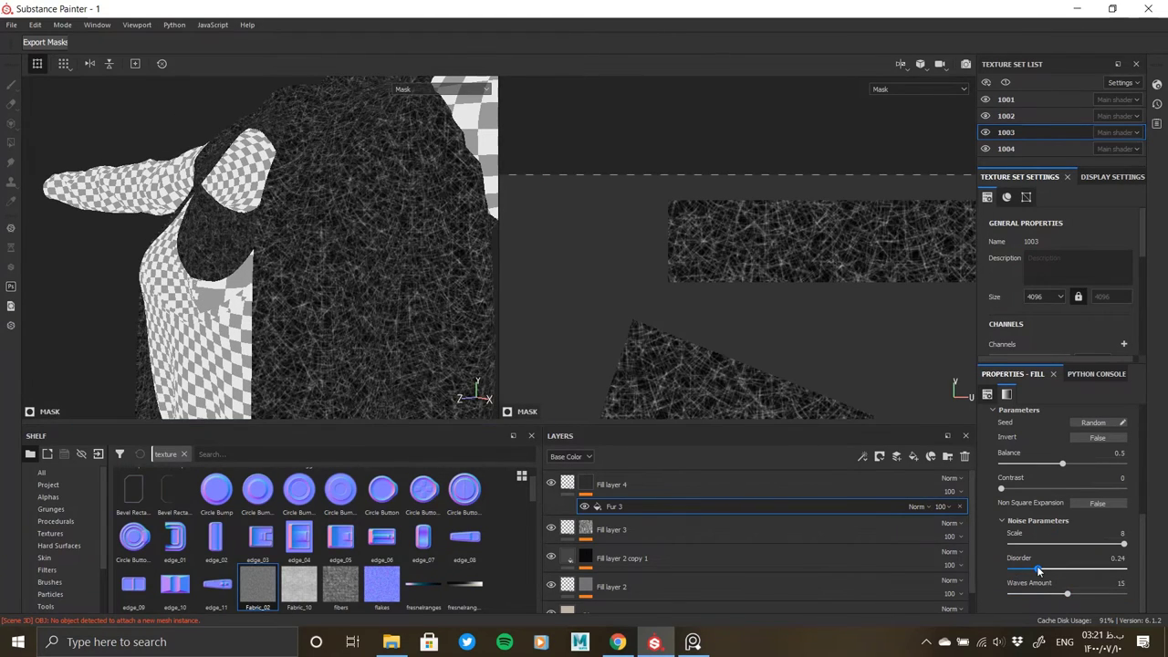
left_click_drag(1034, 568, 1008, 568)
left_click_drag(1069, 597, 1099, 598)
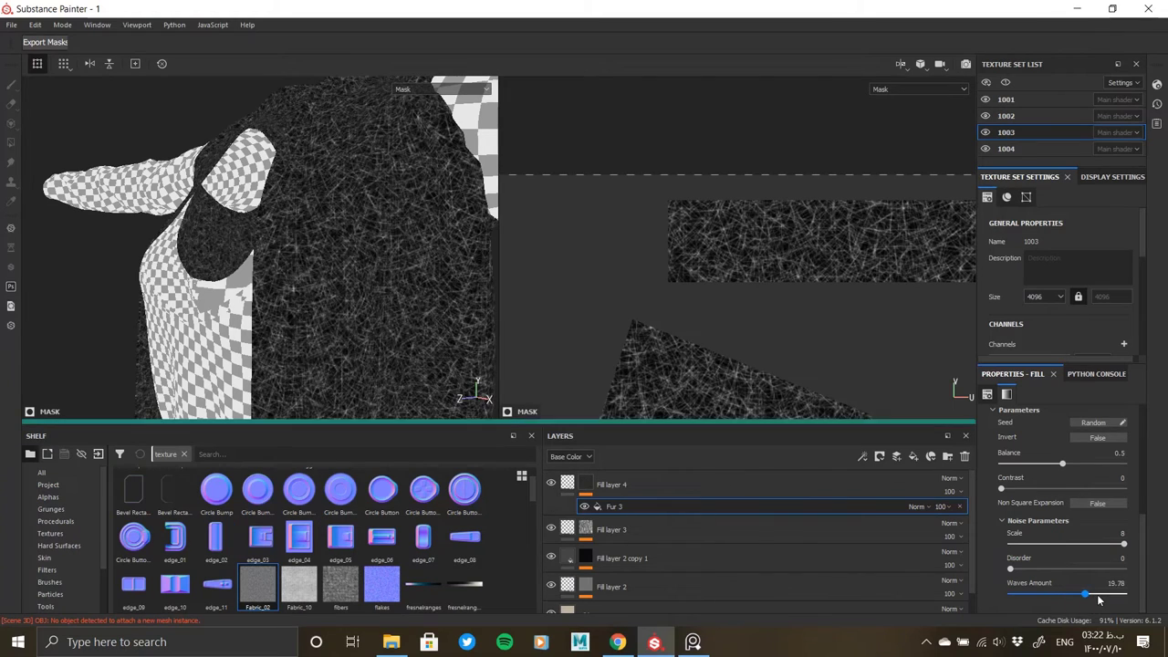
scroll(1079, 490, "up", 2)
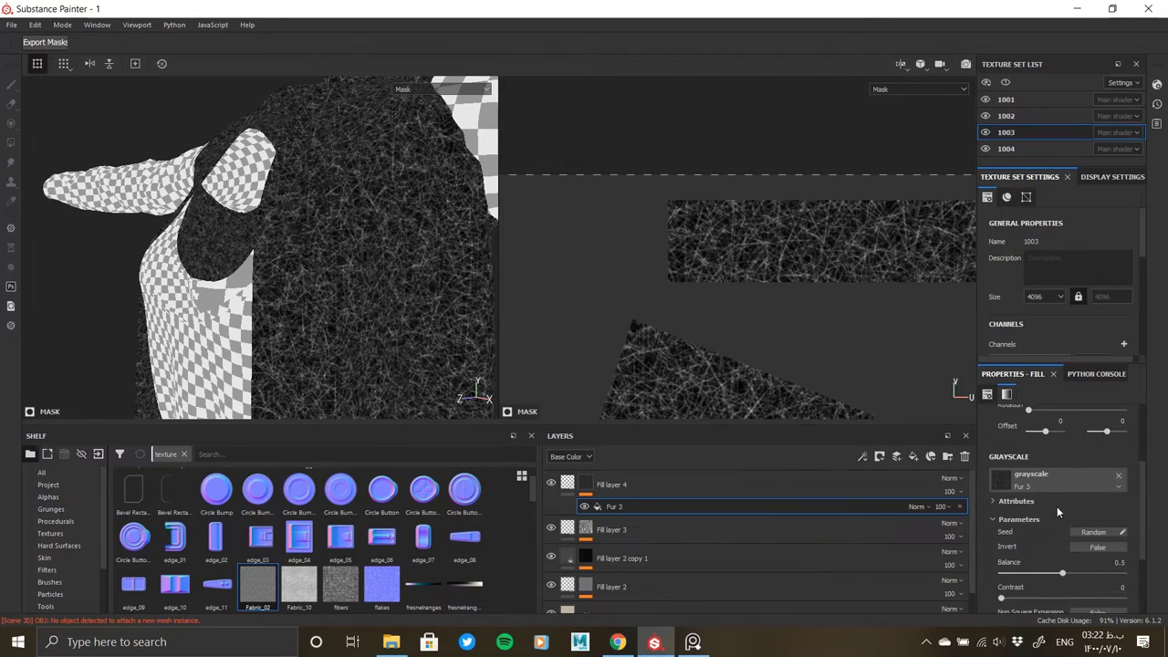
scroll(1056, 507, "up", 3)
key("Return")
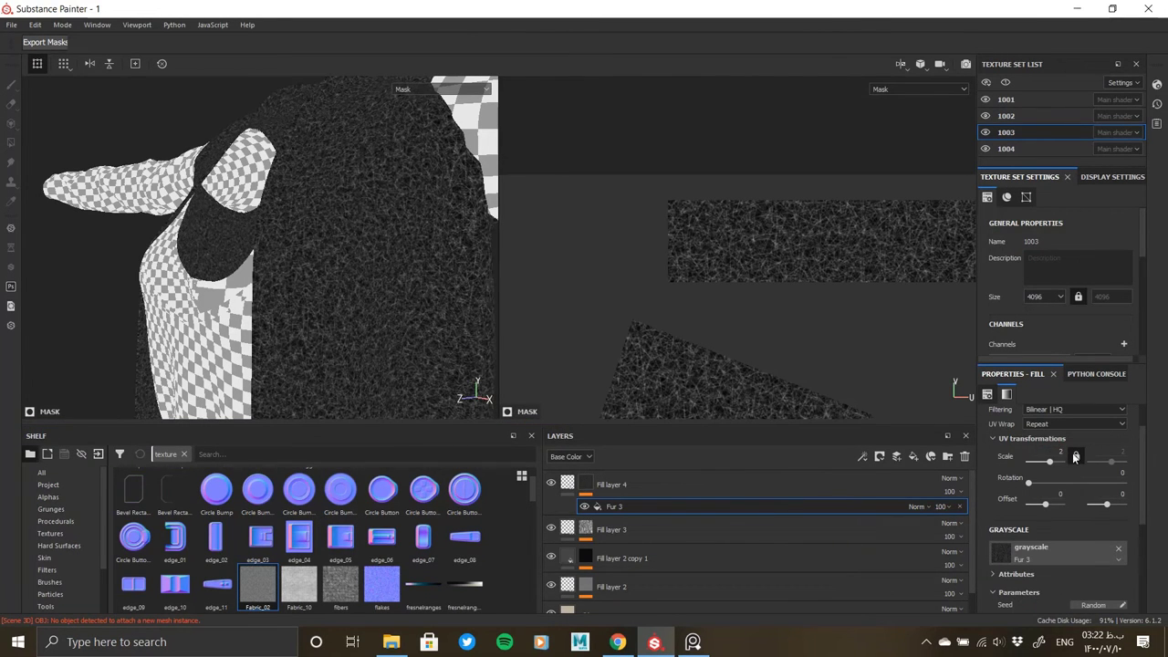
type("3")
key("Return")
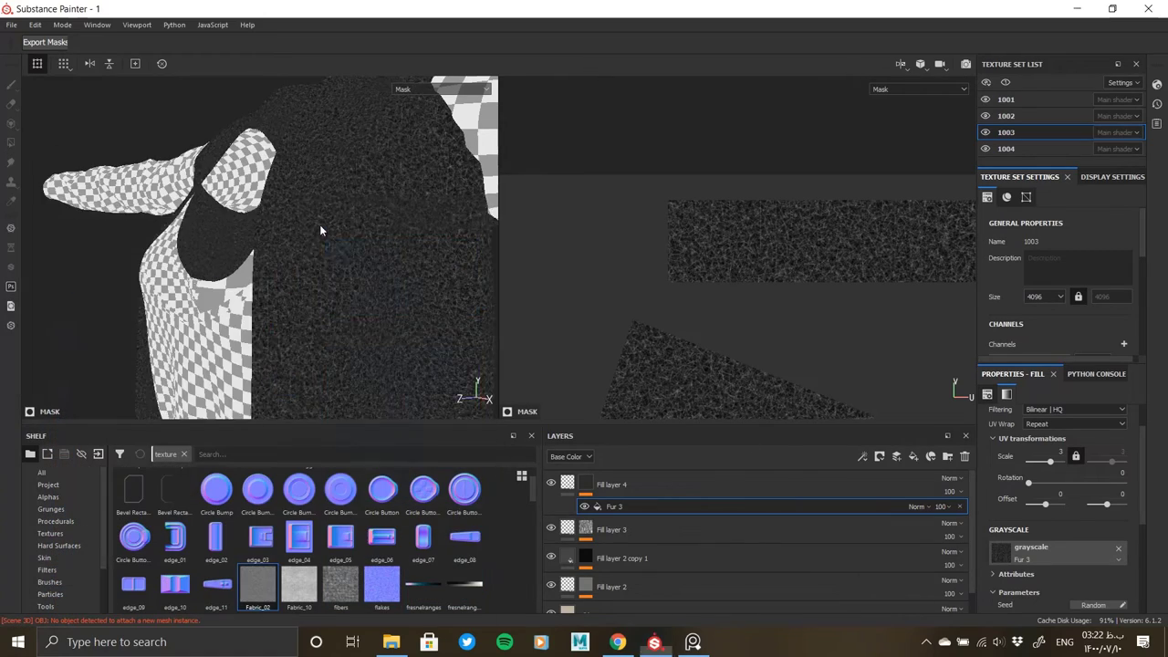
scroll(320, 224, "up", 6)
Step: Enable colour and height on Fill layer 4's fill and lower its height to about 0.18
left_click(574, 488)
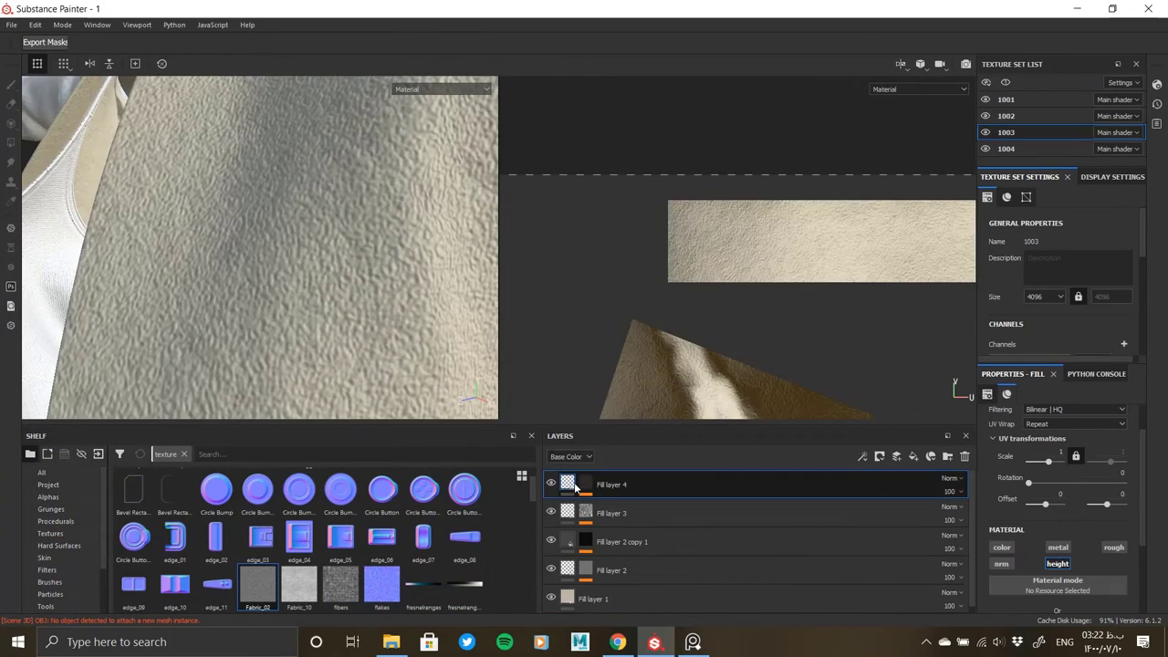
left_click(1002, 547)
left_click(1013, 540)
left_click(1036, 484)
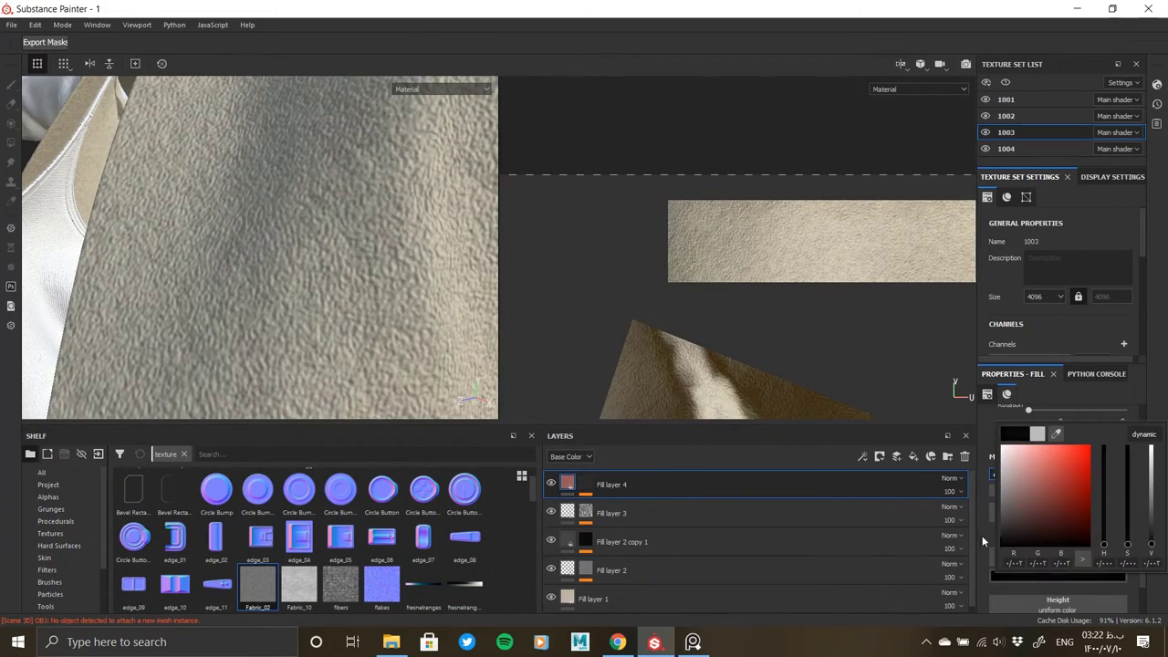
left_click(569, 484)
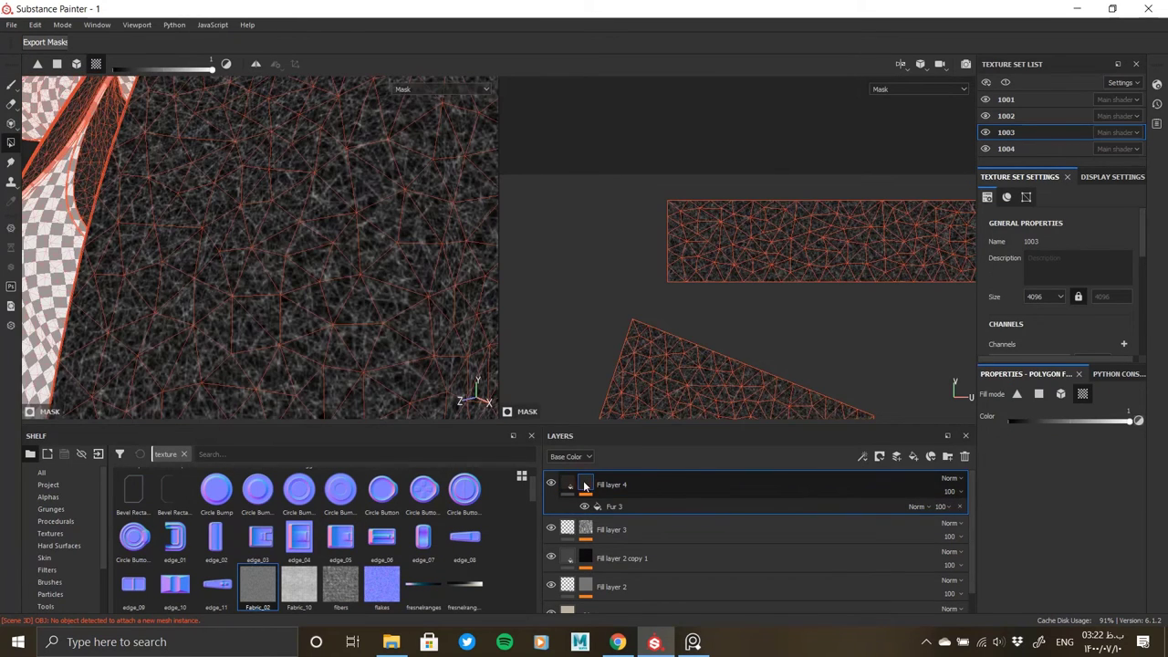
left_click(567, 484)
left_click(1055, 490)
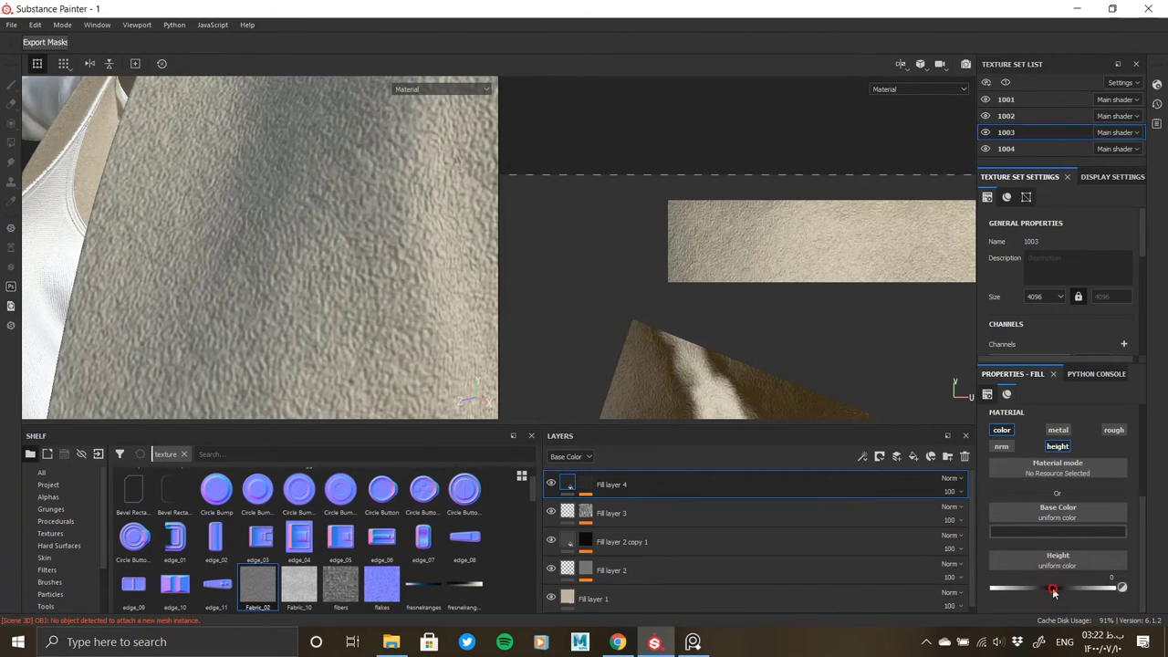
left_click(1071, 589)
left_click_drag(1071, 585, 1067, 586)
Step: Try a bright red base colour, revert it, remove Fill layer 4, and add a fresh fill layer
left_click(1021, 532)
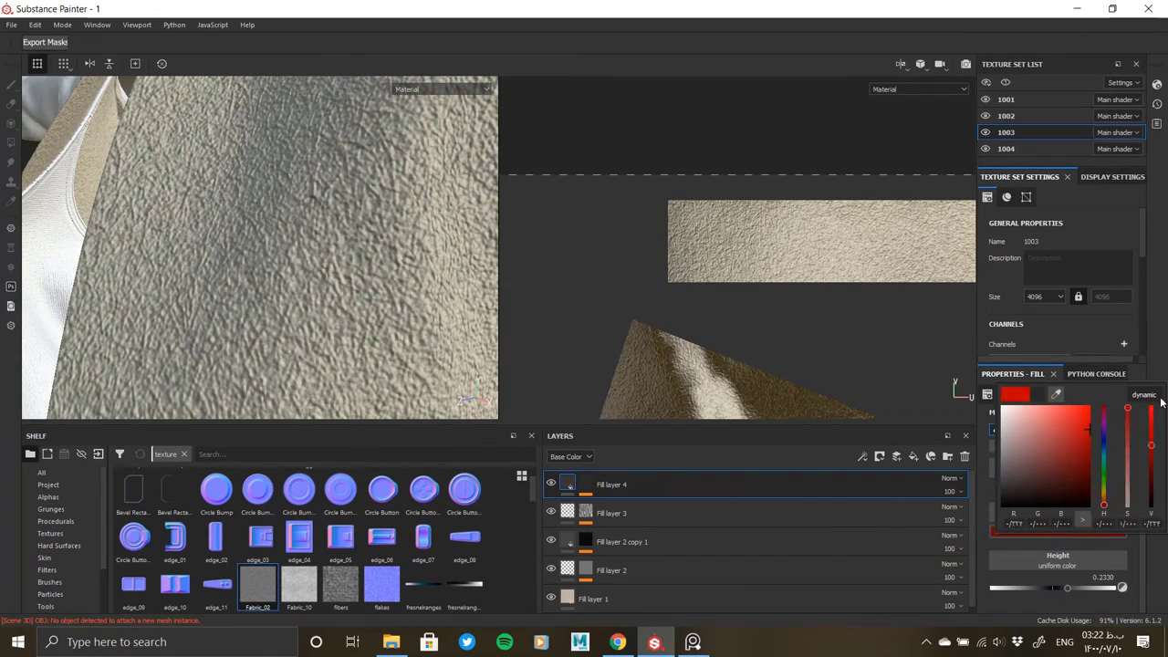
left_click_drag(1161, 402, 1160, 399)
key("ctrl+z")
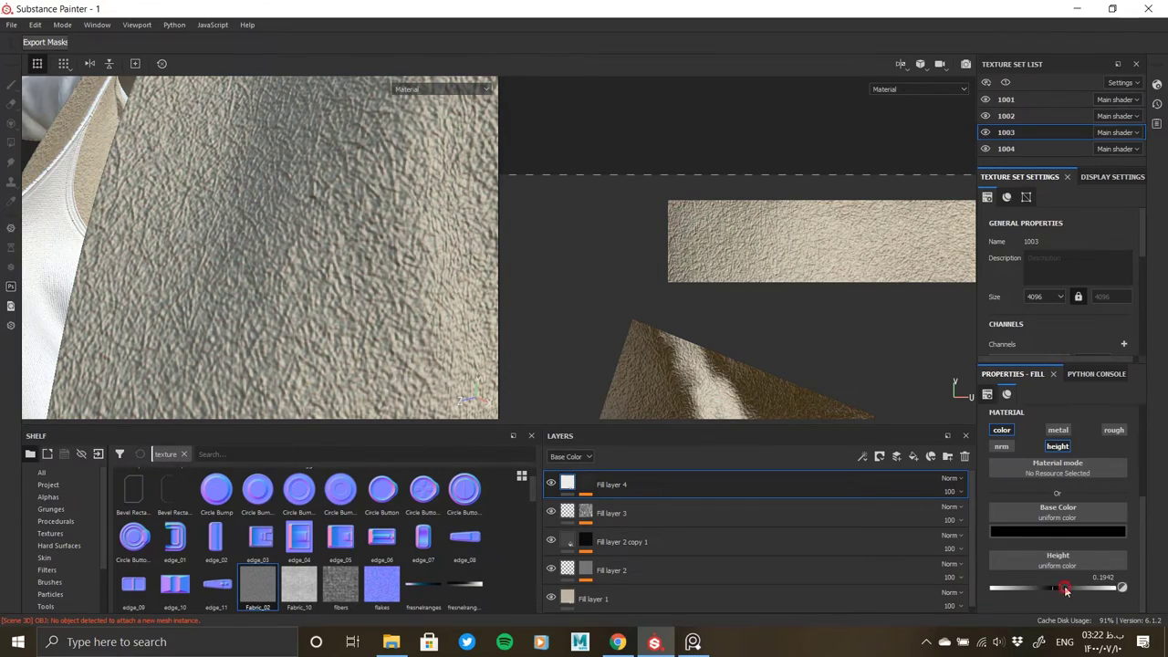
mouse_move(319, 294)
left_mouse_down("alt")
mouse_move(350, 242)
mouse_move(310, 216)
left_mouse_up("alt")
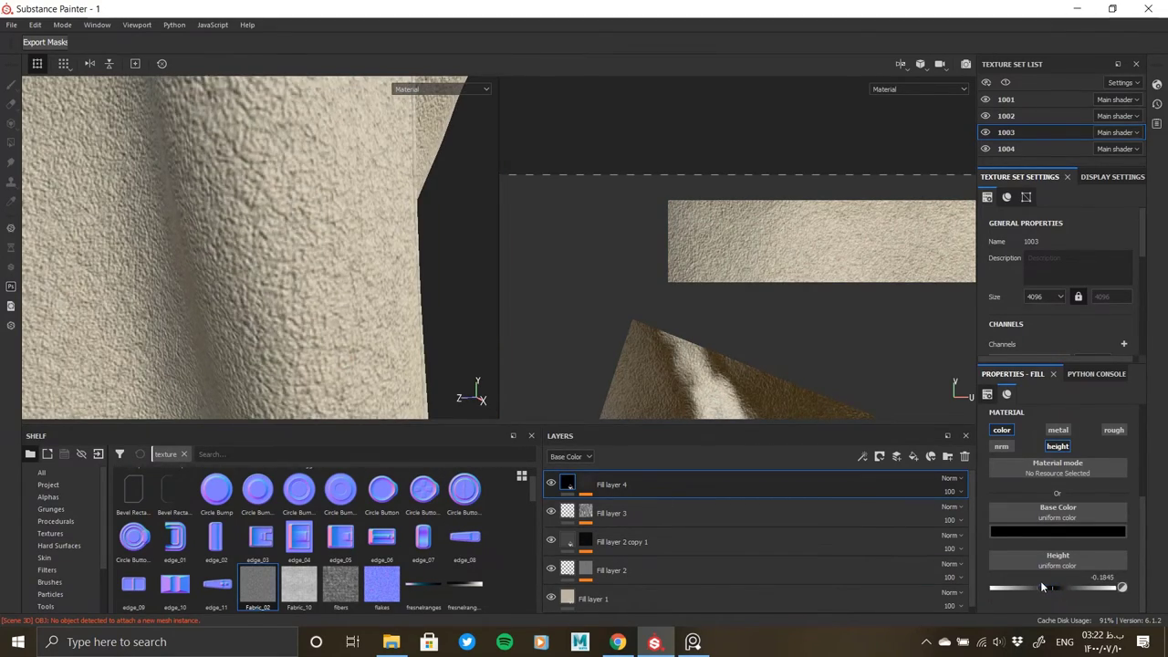
key("ctrl+z")
mouse_move(304, 276)
left_mouse_down("alt")
mouse_move(222, 268)
mouse_move(299, 224)
mouse_move(277, 192)
mouse_move(382, 283)
mouse_move(156, 300)
mouse_move(326, 242)
mouse_move(274, 246)
mouse_move(368, 229)
mouse_move(244, 208)
mouse_move(287, 221)
mouse_move(228, 265)
mouse_move(313, 303)
mouse_move(365, 301)
left_mouse_up("alt")
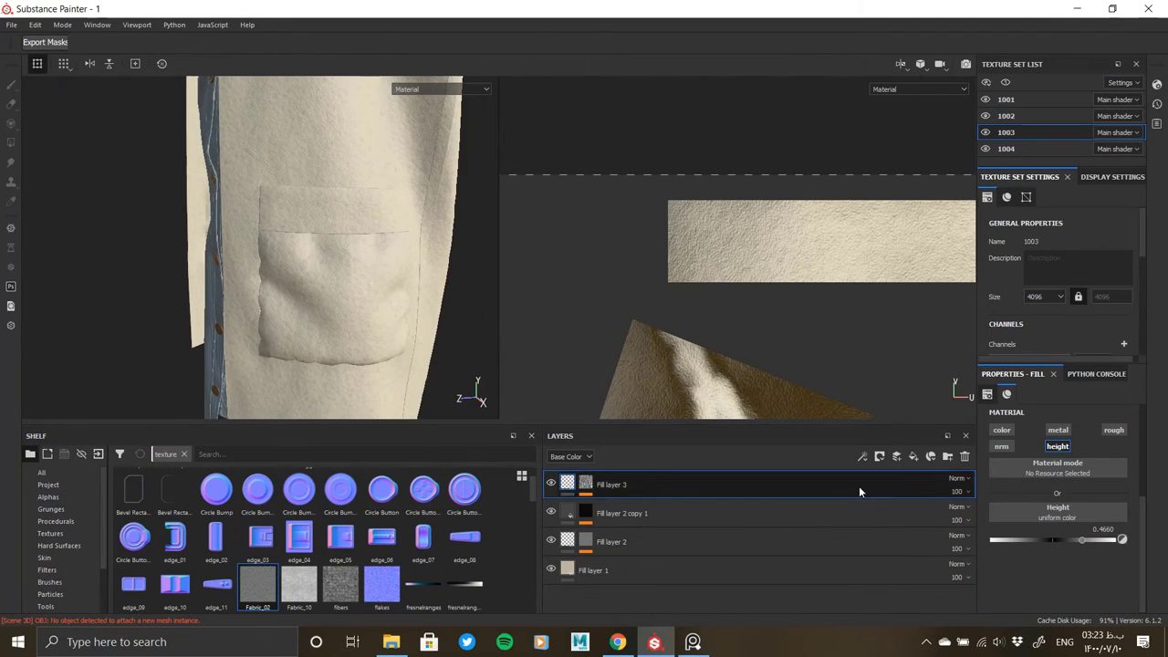
left_click(914, 459)
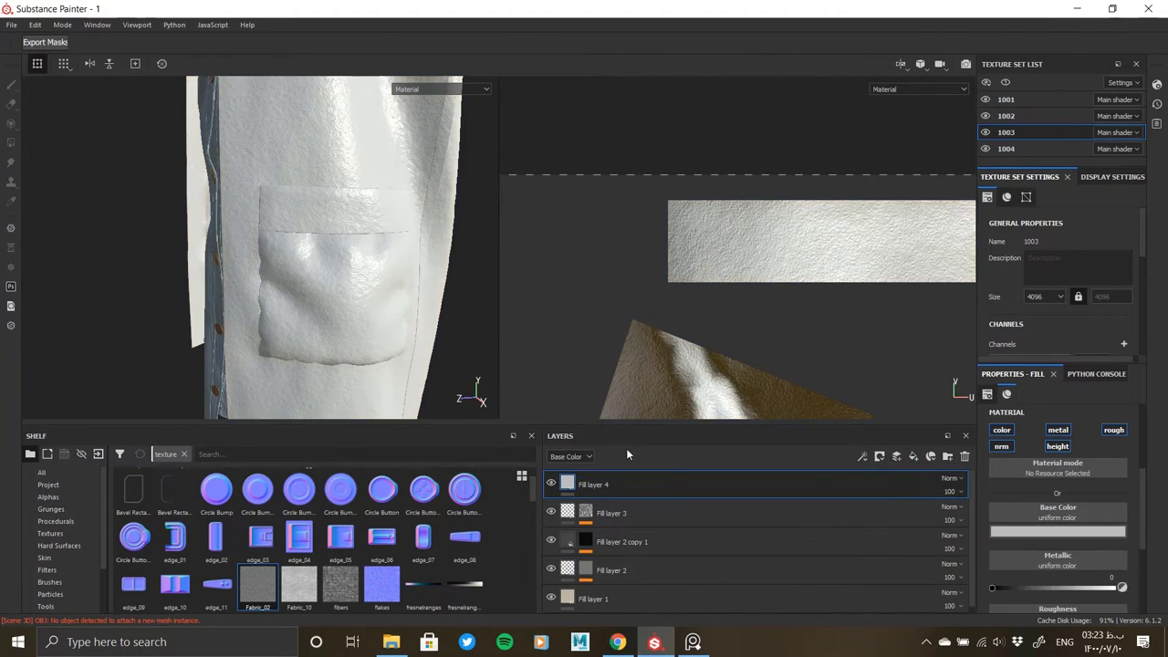
Step: Add a mask to the new Fill layer 4 that includes the pocket flap polygons
right_click(572, 486)
left_click(630, 149)
left_click(333, 210)
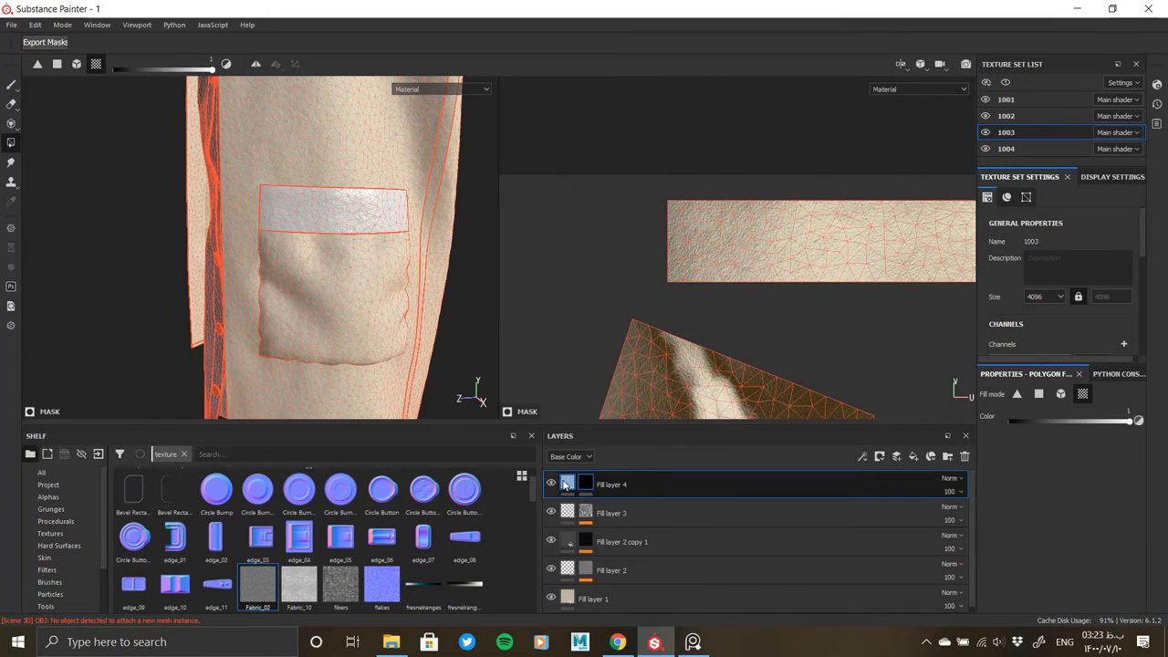
left_click_drag(176, 227, 119, 227, "alt")
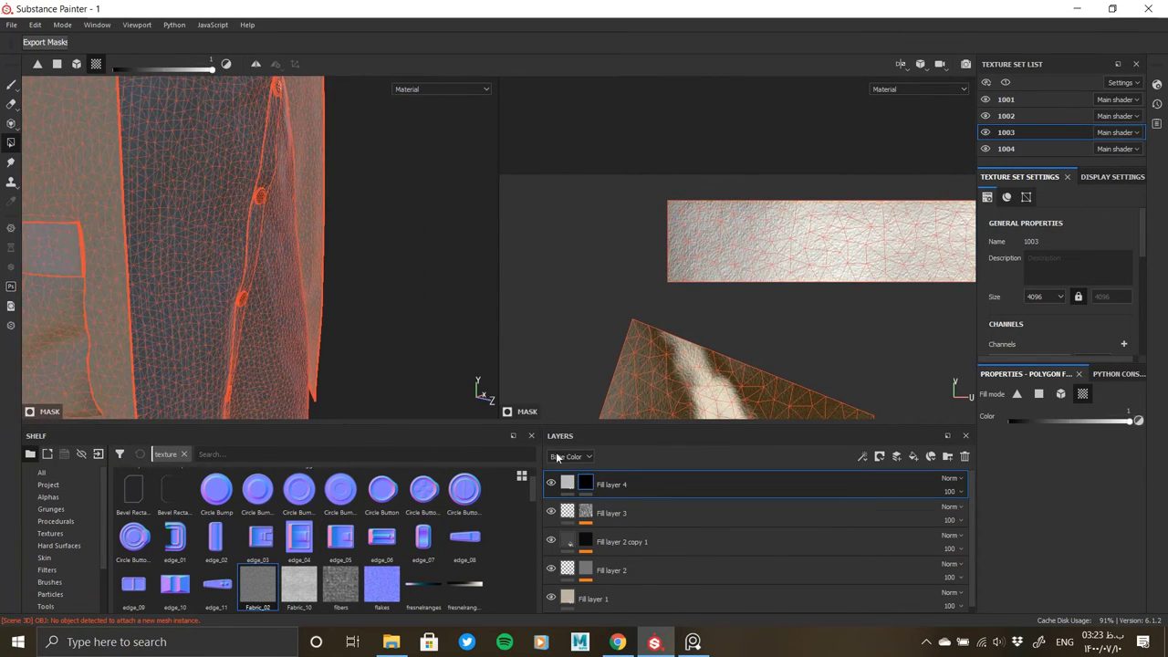
Step: Change Fill layer 4's active channels and use Stripes as its height texture
left_click(567, 484)
left_click(1000, 430)
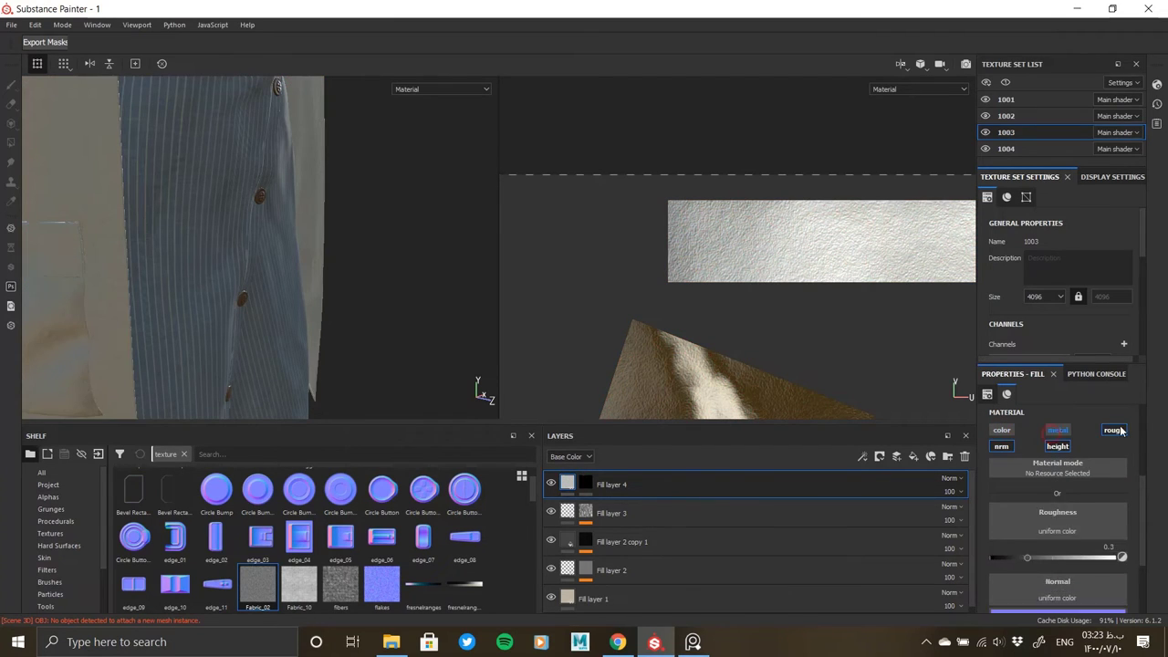
left_click(1057, 430)
left_click(1113, 430)
left_click(1057, 520)
scroll(1101, 483, "down", 3)
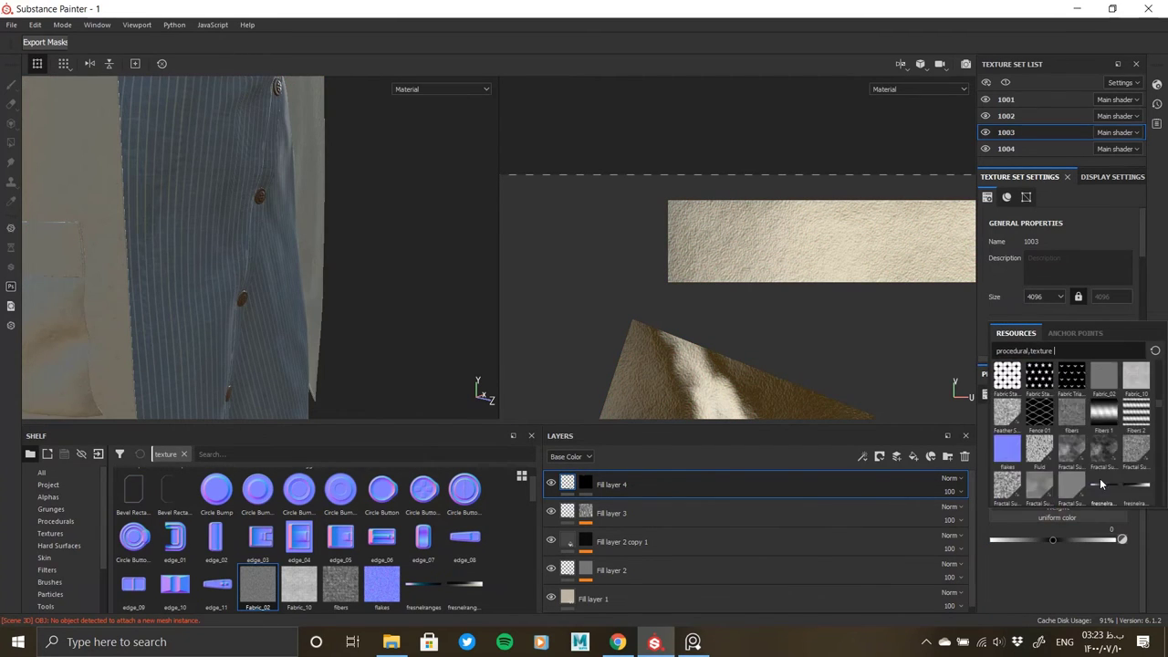
scroll(1102, 483, "down", 2)
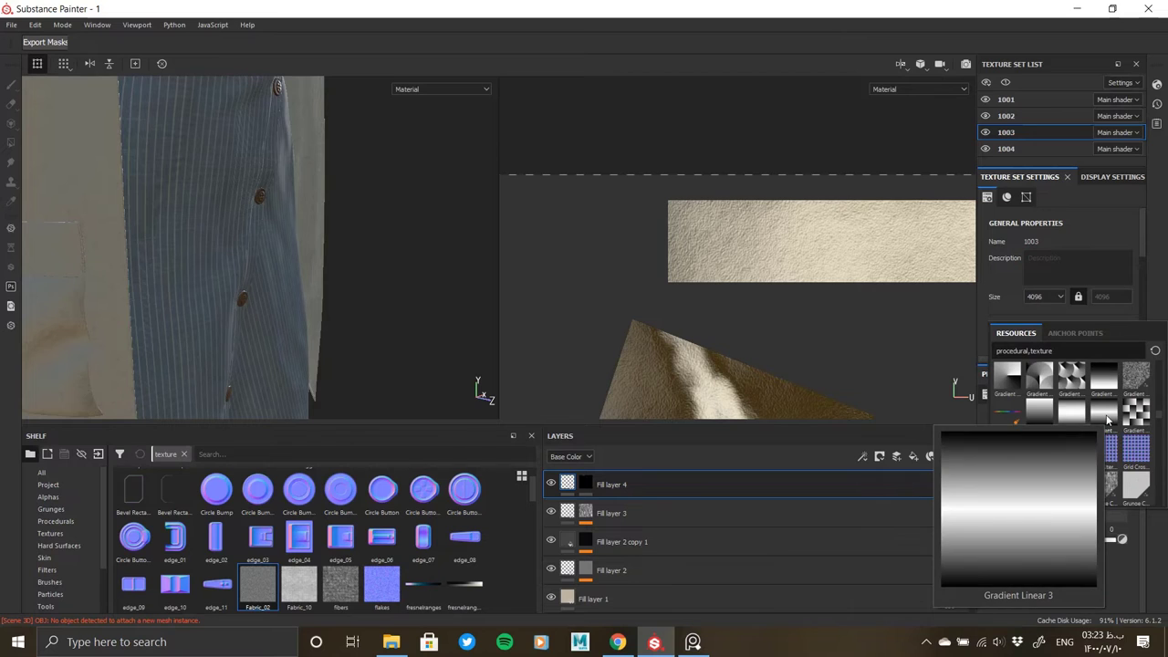
scroll(1104, 424, "up", 2)
scroll(1090, 438, "up", 1)
scroll(1080, 452, "up", 1)
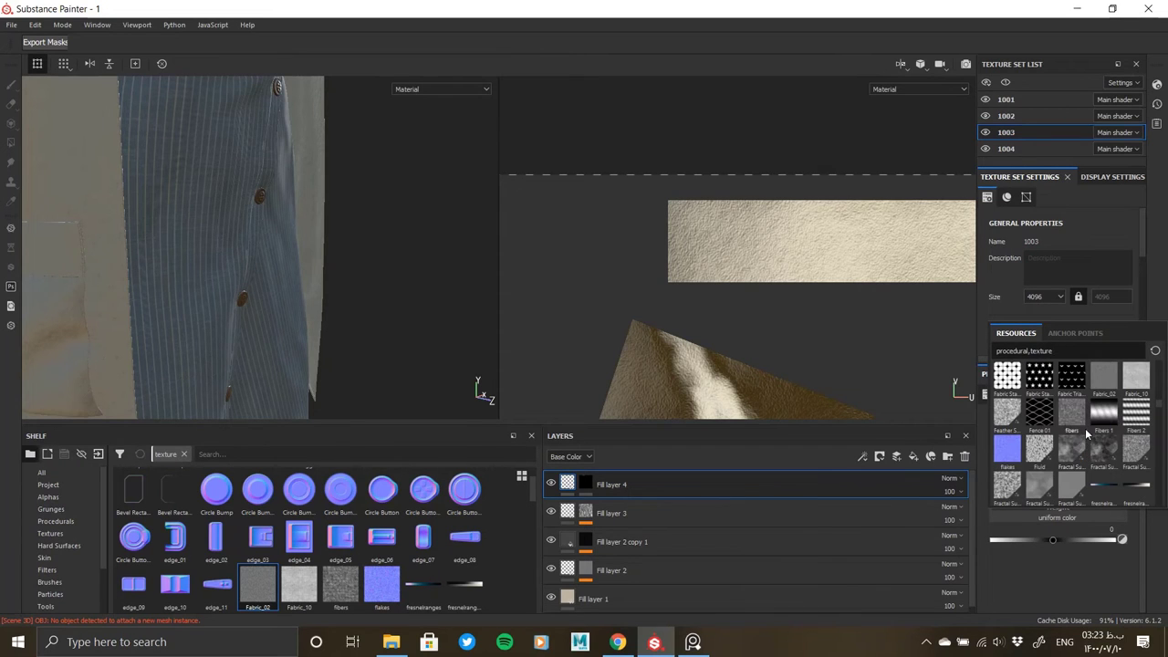
scroll(1085, 435, "down", 3)
scroll(1086, 435, "down", 3)
scroll(1085, 435, "down", 3)
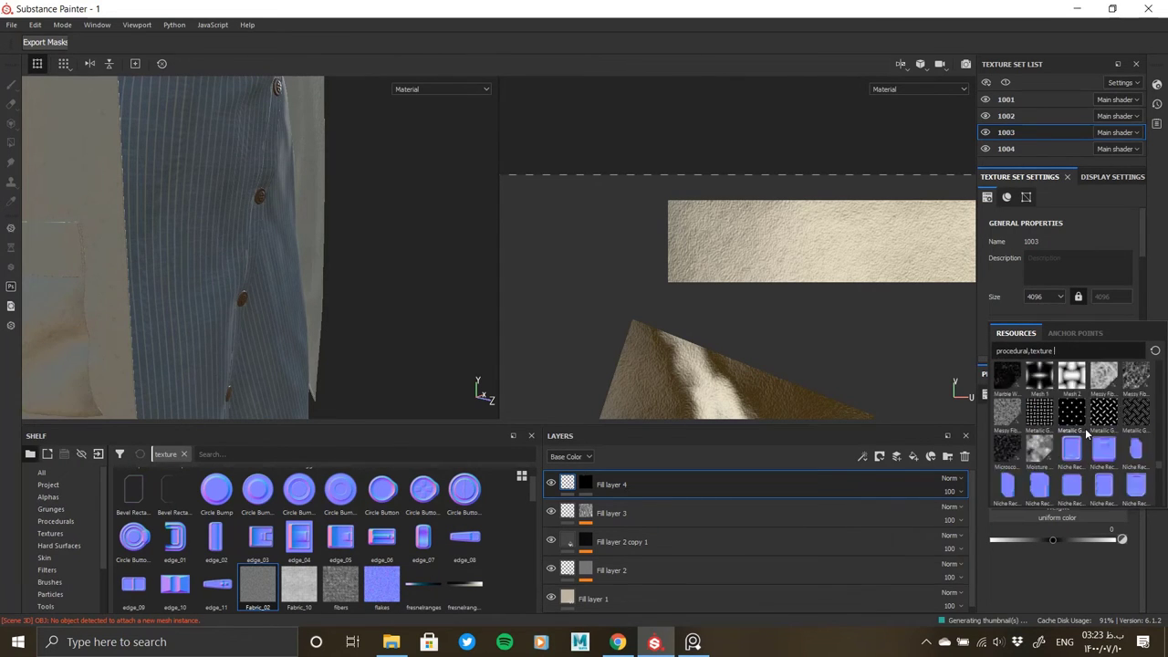
scroll(1085, 435, "down", 3)
scroll(1085, 436, "down", 3)
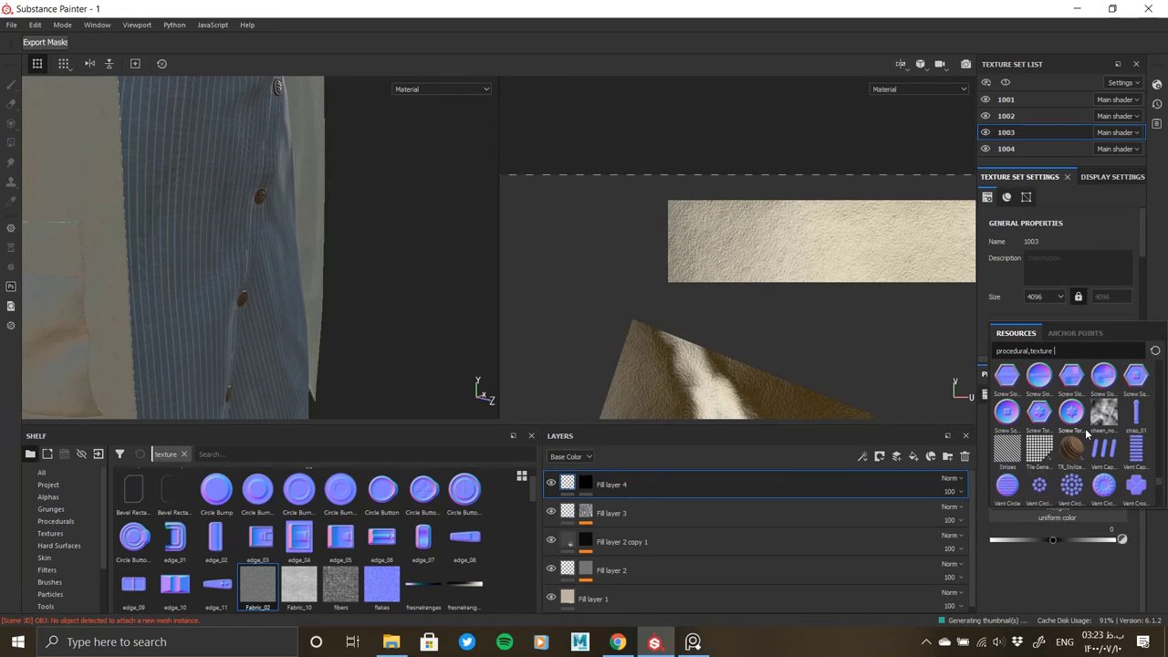
left_click(999, 451)
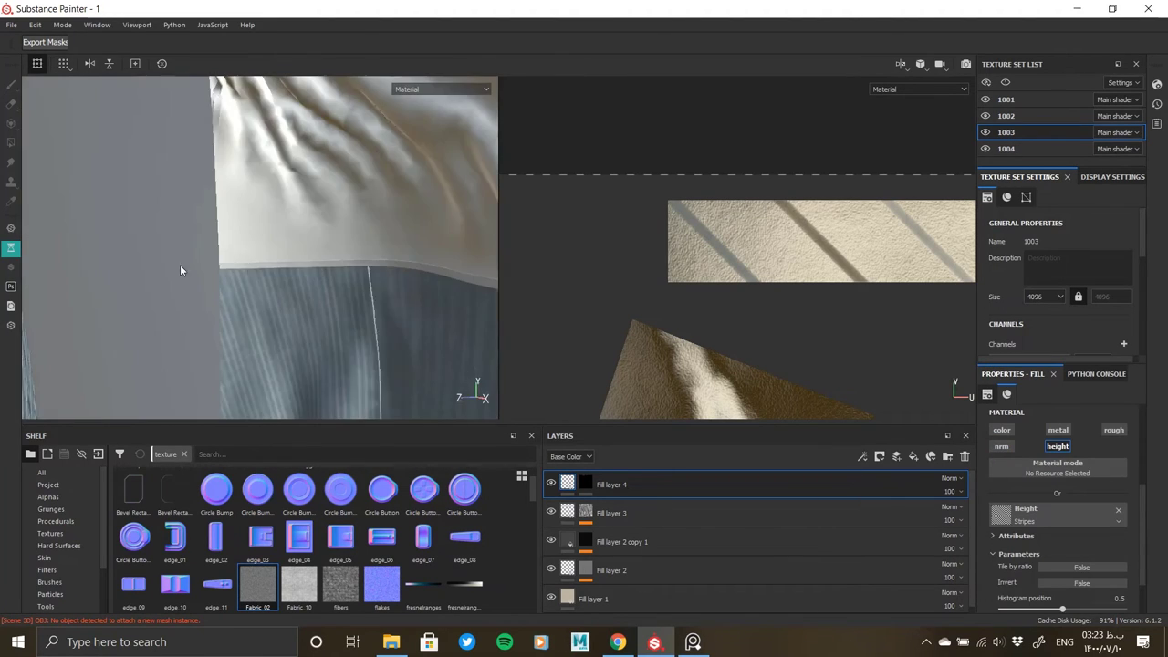
Step: Raise the stripe count to 100 so the pocket band shows dense vertical ribs
left_click_drag(180, 264, 313, 261, "alt")
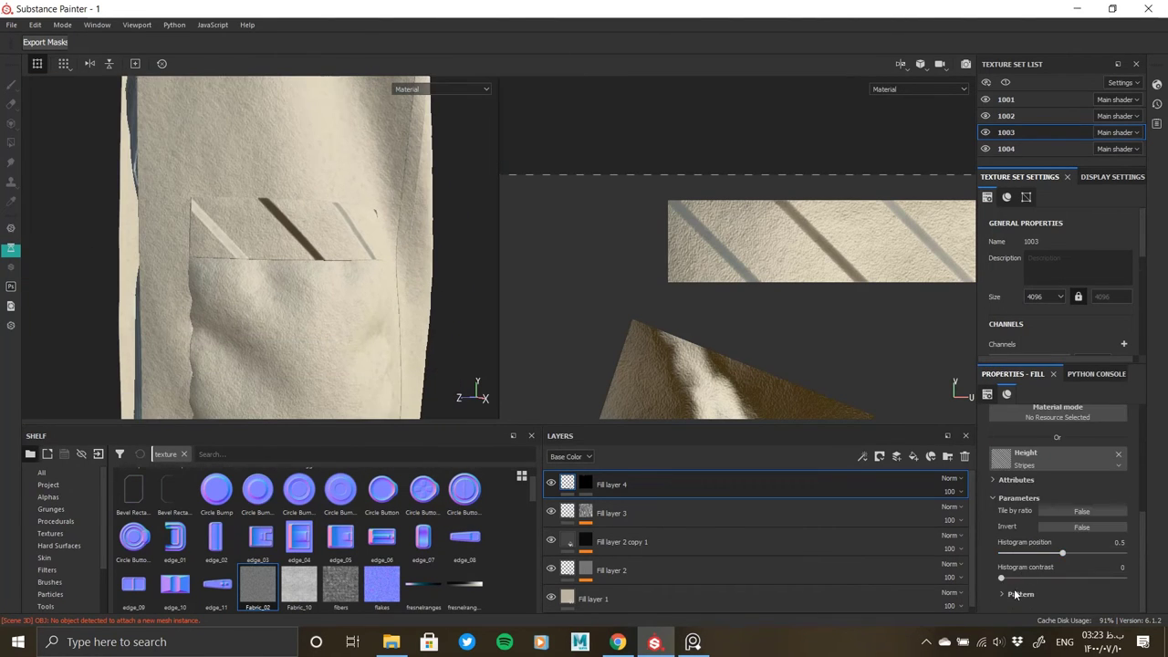
scroll(1058, 511, "down", 3)
left_click_drag(1031, 509, 1065, 497)
scroll(1066, 489, "up", 5)
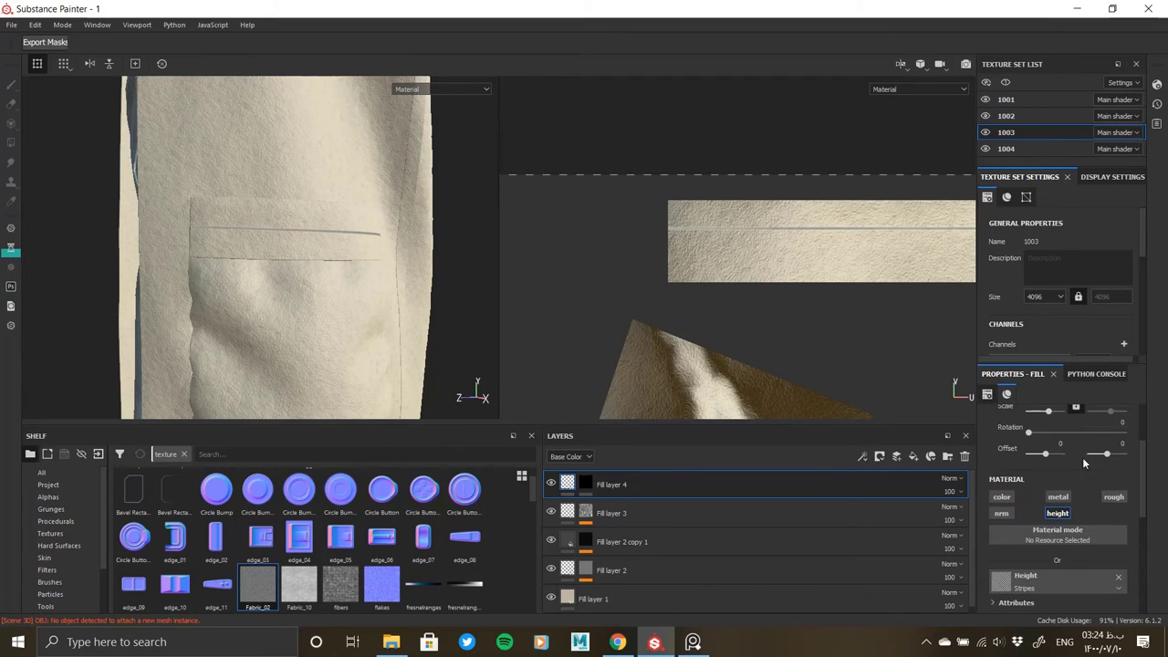
scroll(1067, 525, "down", 5)
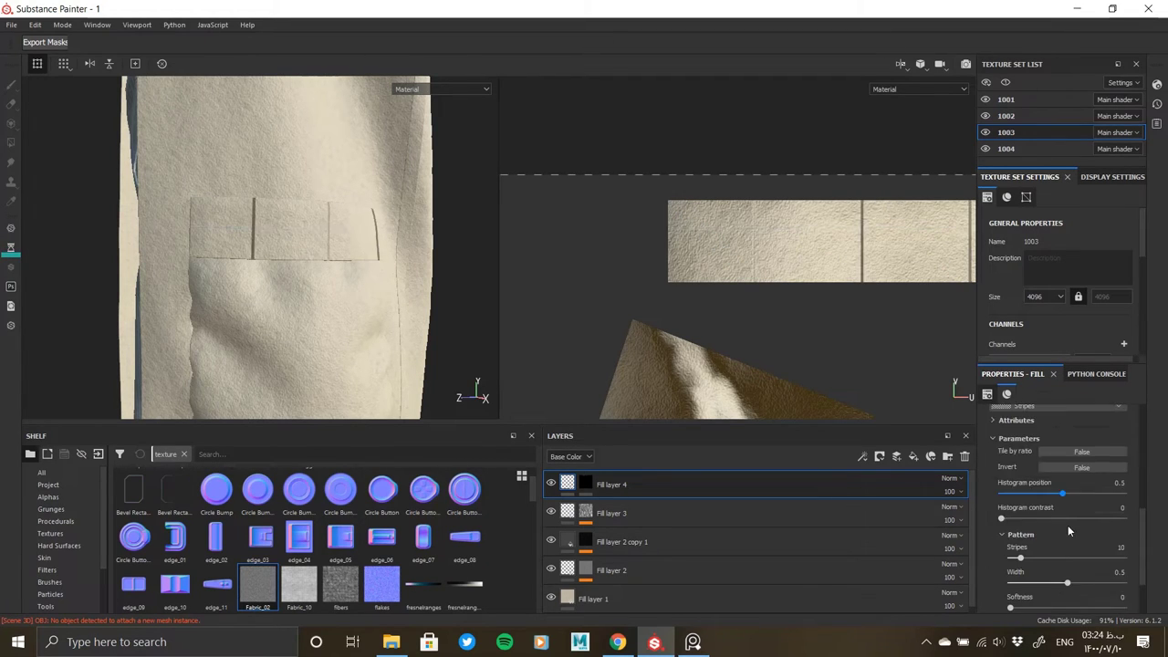
left_click_drag(1027, 488, 1122, 486)
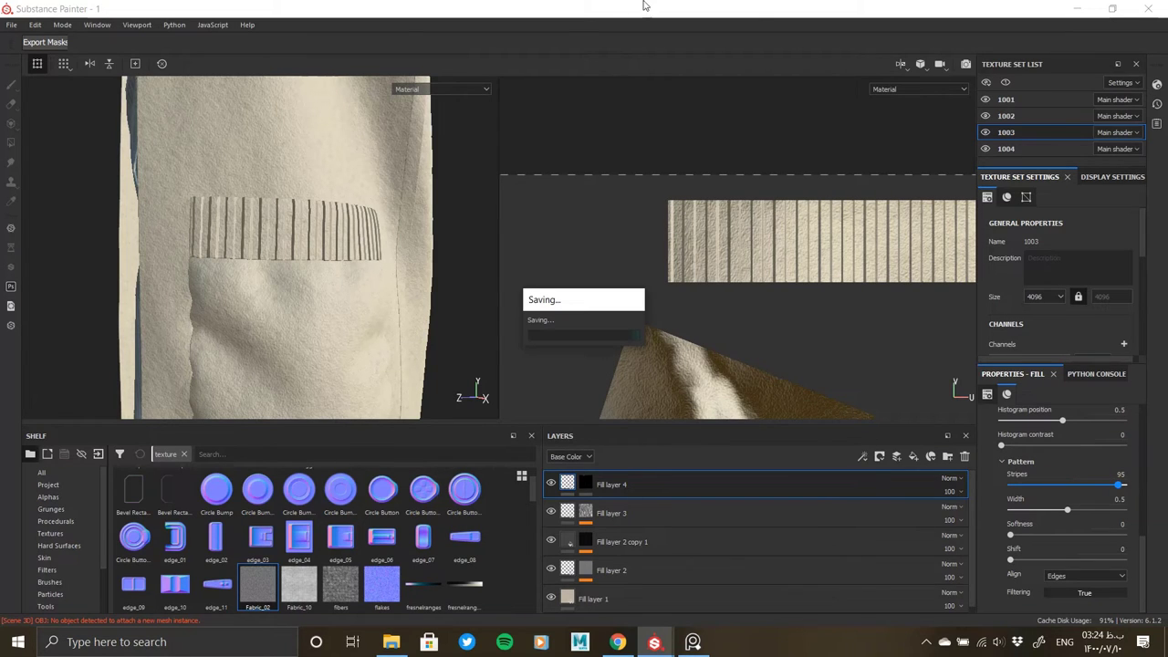
left_click_drag(1129, 490, 1148, 487)
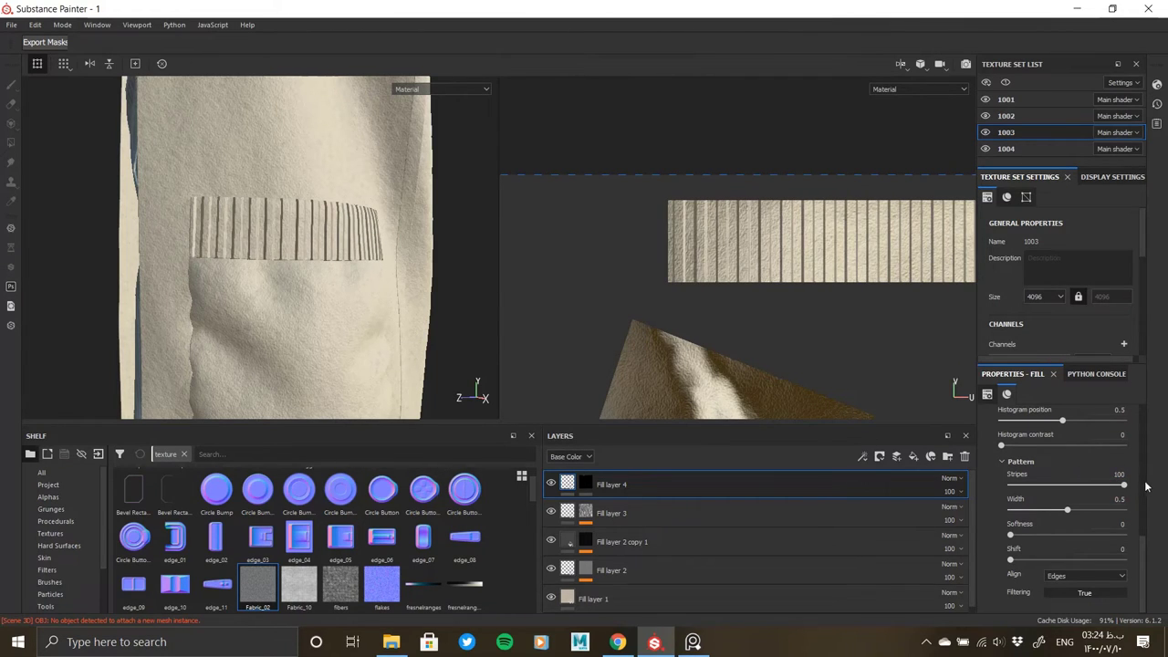
left_click(585, 484)
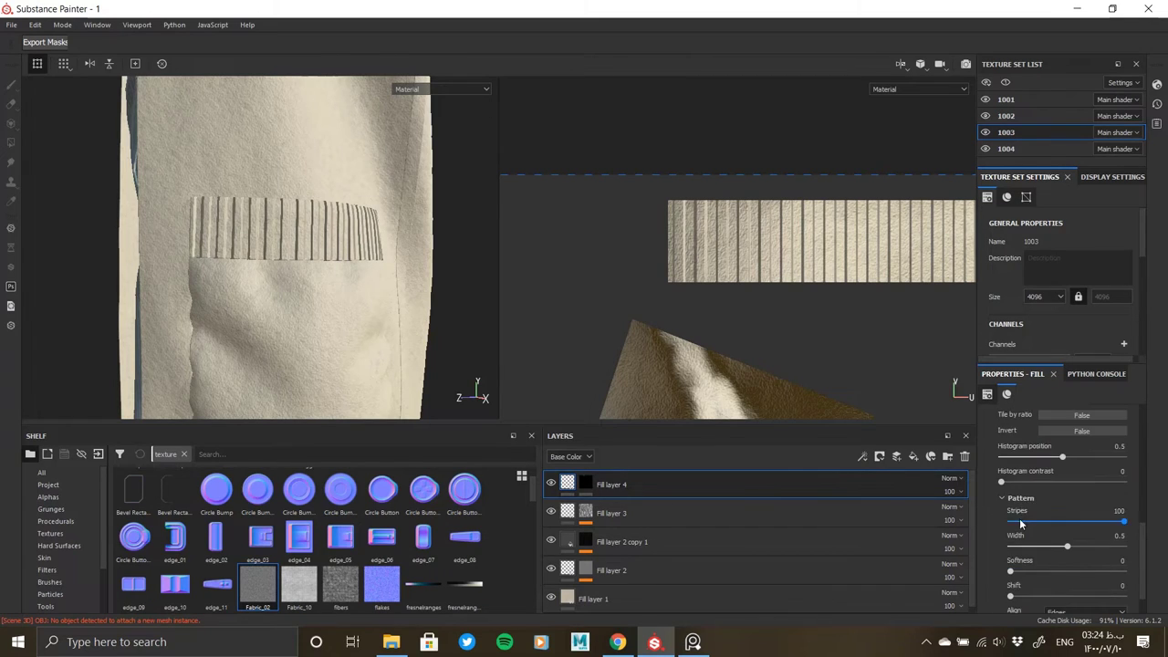
left_click(574, 492)
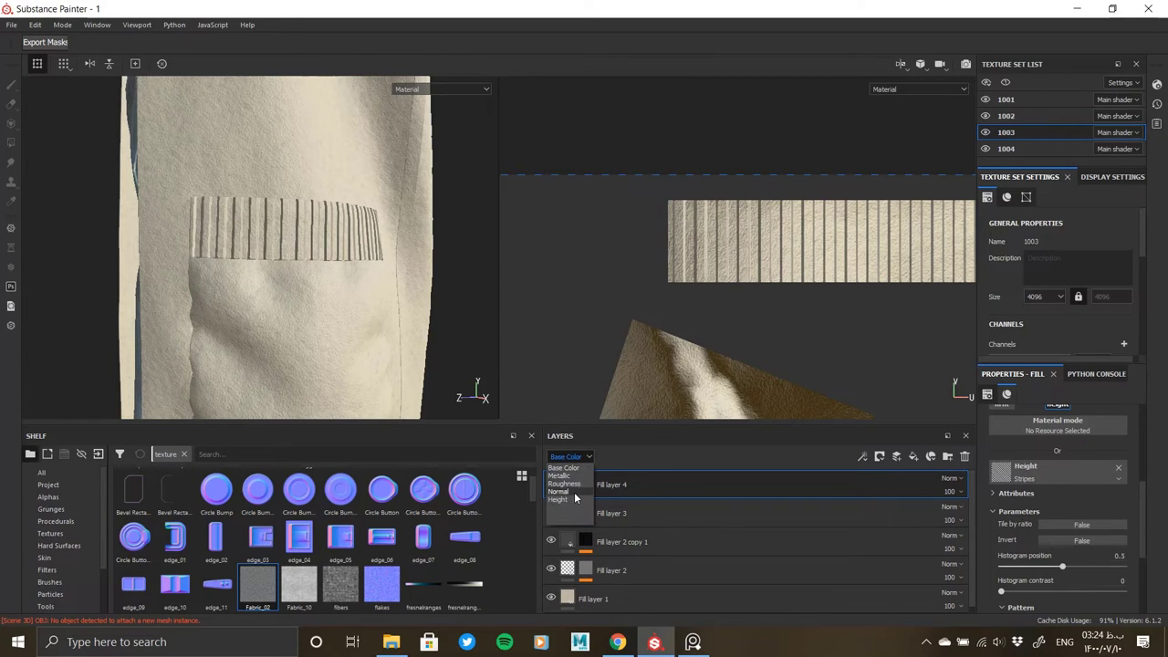
right_click(635, 486)
Step: Add a Blur filter to Fill layer 4 on height only, with intensity 1.3
left_click(618, 443)
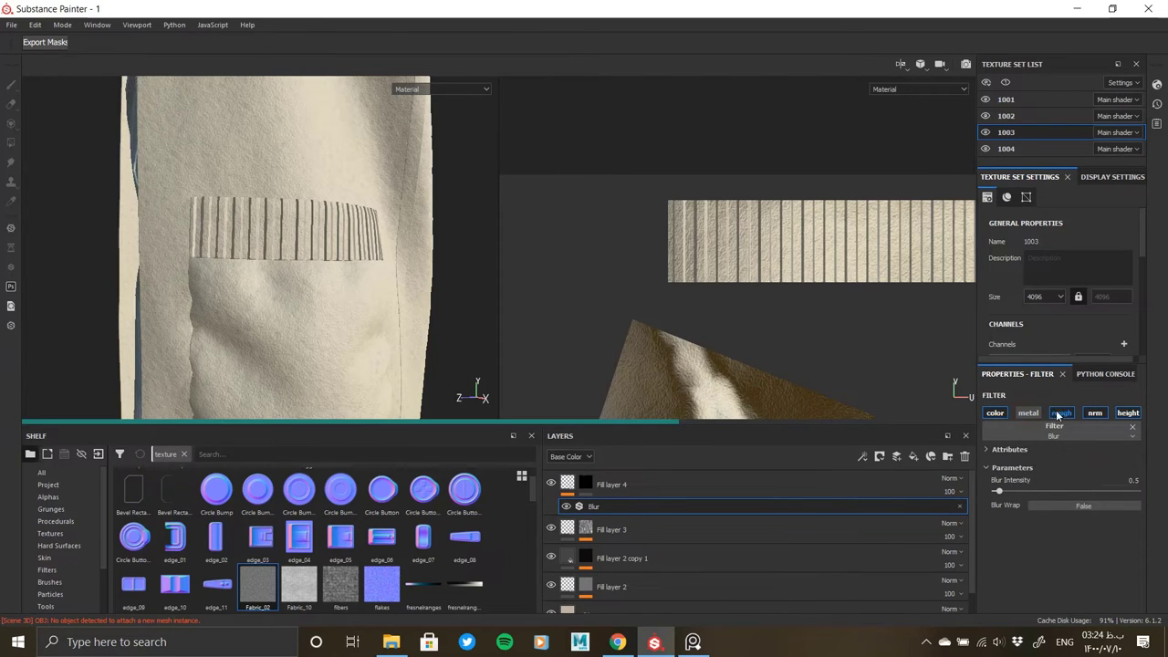
left_click(1058, 413)
left_click(994, 413)
left_click_drag(1007, 493, 1008, 493)
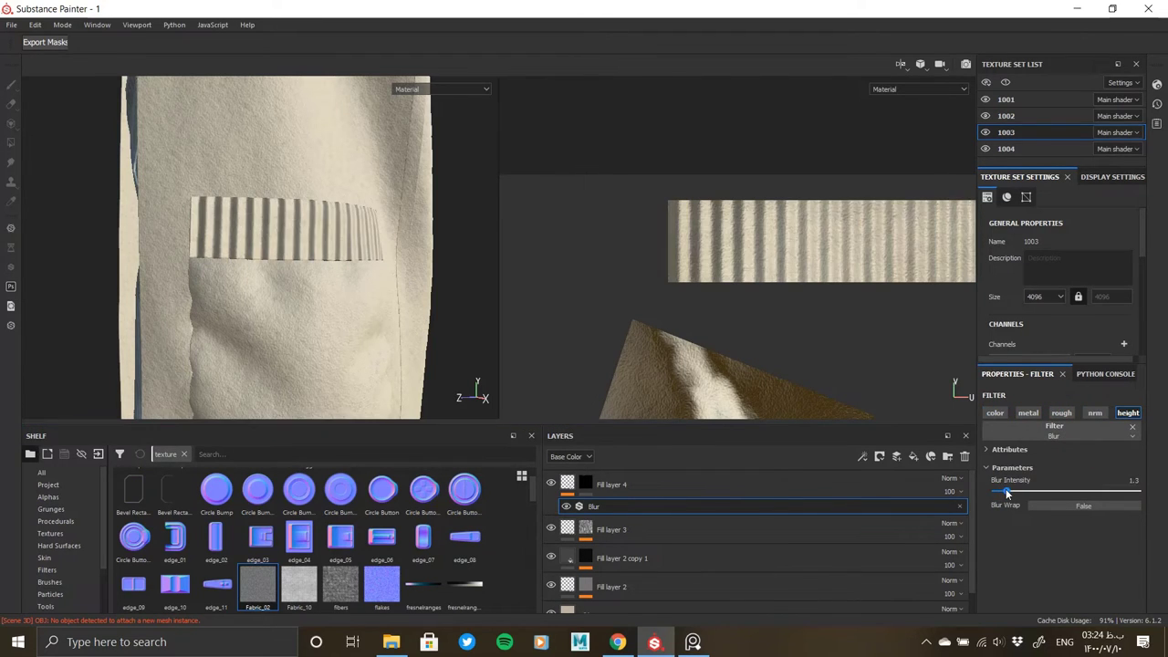
scroll(261, 265, "up", 3)
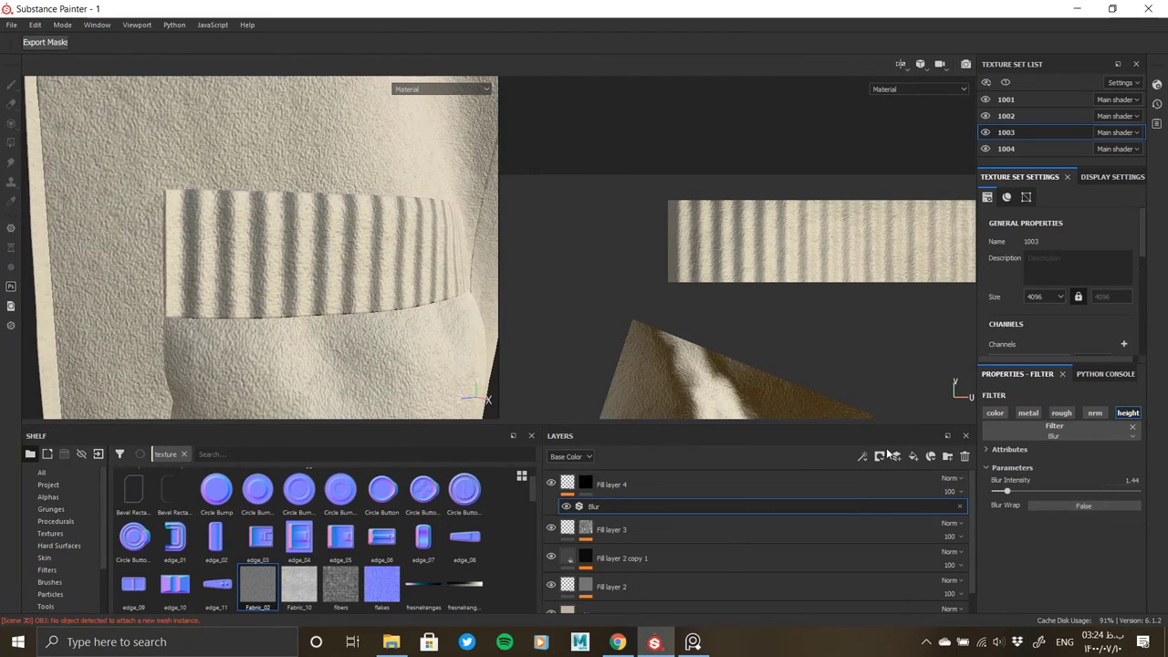
left_click_drag(1006, 490, 1007, 494)
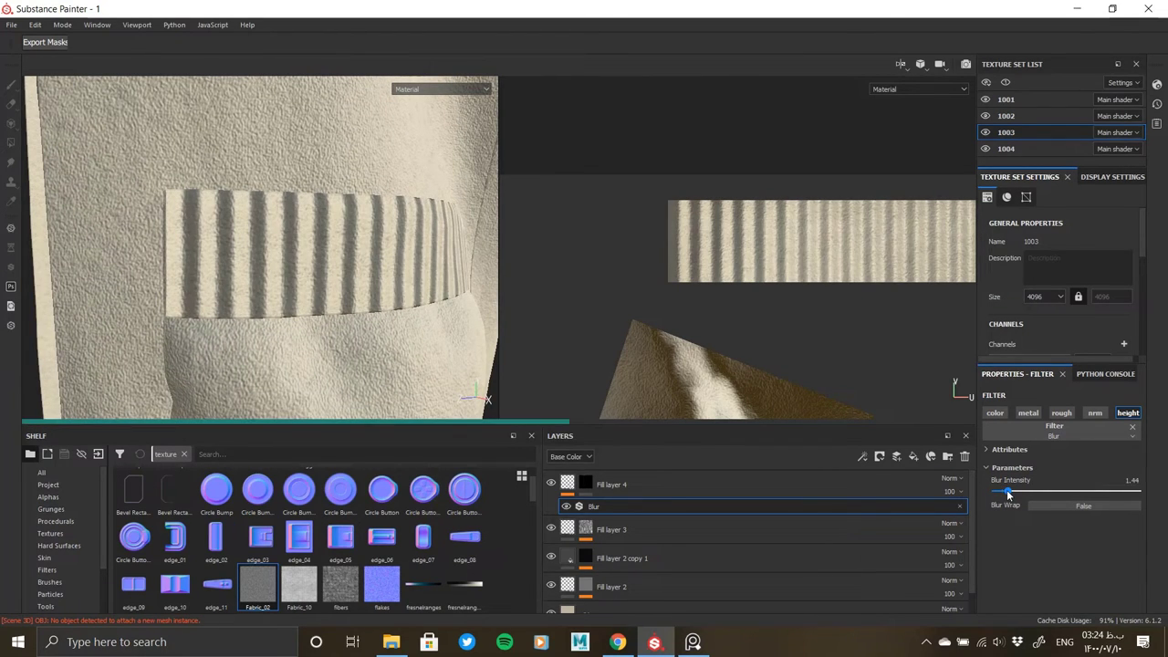
left_click_drag(412, 302, 118, 301, "alt")
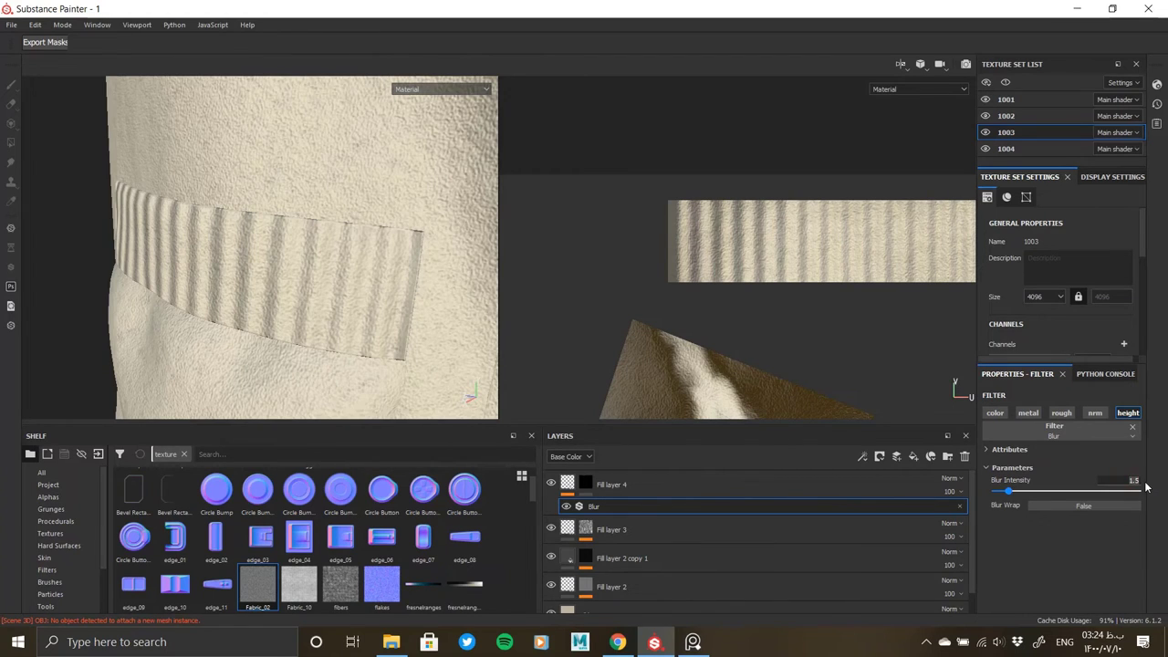
key("Return")
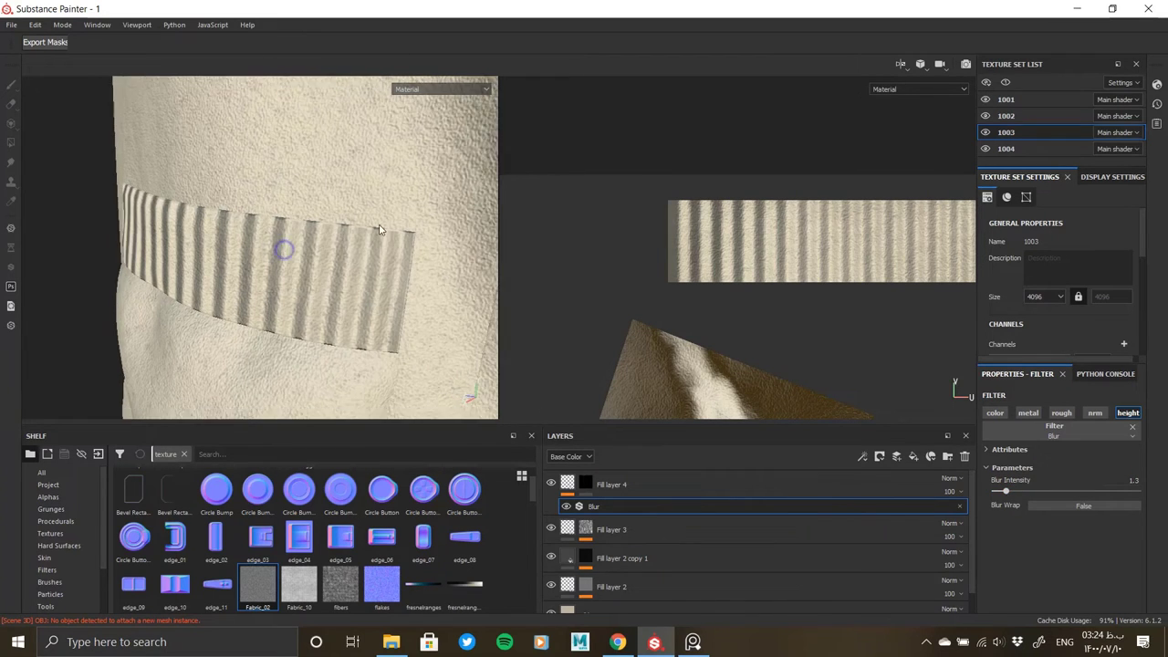
Step: Lower Fill layer 4's height opacity to 40 to fade the ribs
mouse_move(282, 248)
left_mouse_down("alt")
mouse_move(242, 279)
mouse_move(294, 239)
mouse_move(273, 246)
left_mouse_up("alt")
scroll(227, 247, "down", 3)
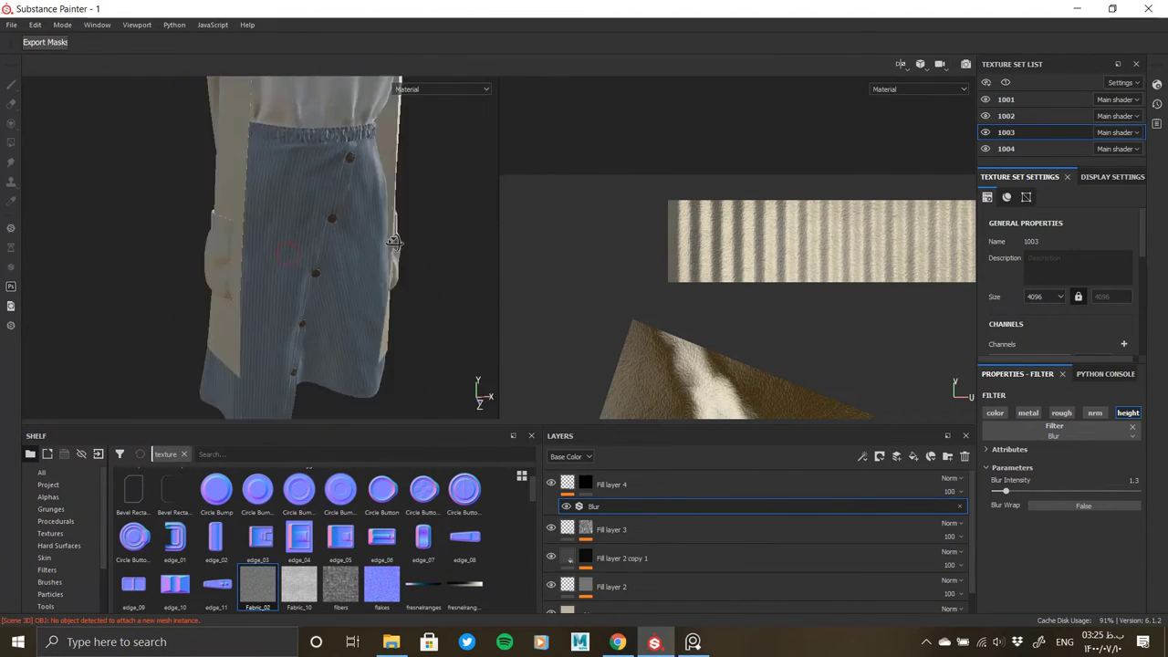
scroll(273, 247, "up", 3)
scroll(274, 246, "up", 3)
left_click(828, 488)
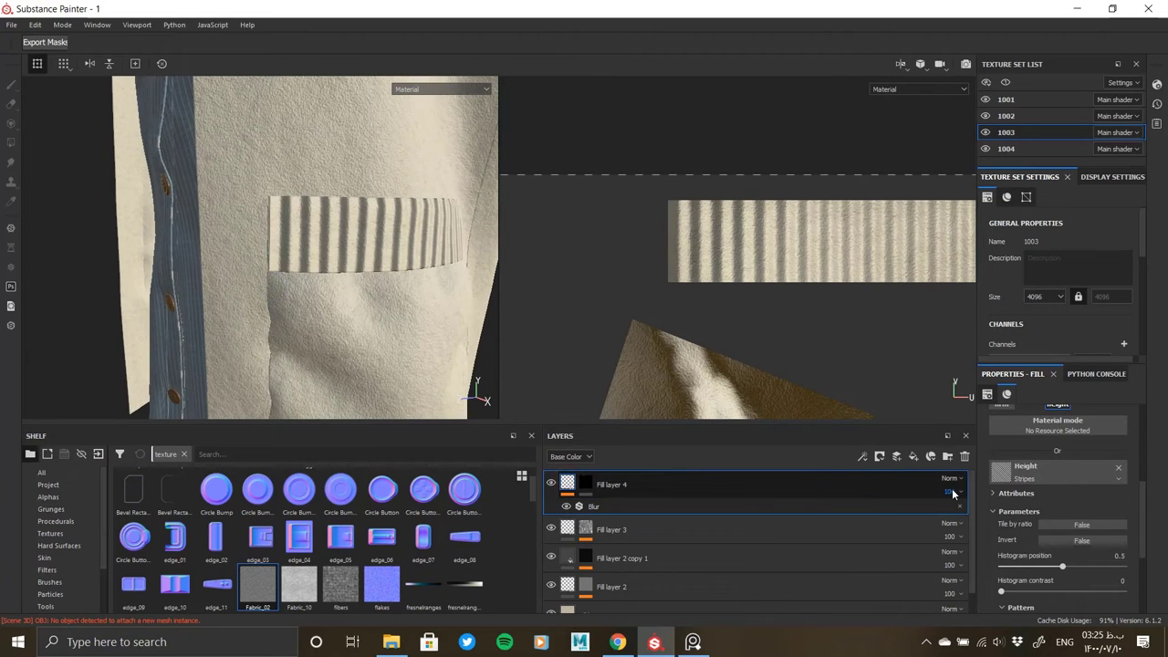
left_click(560, 498)
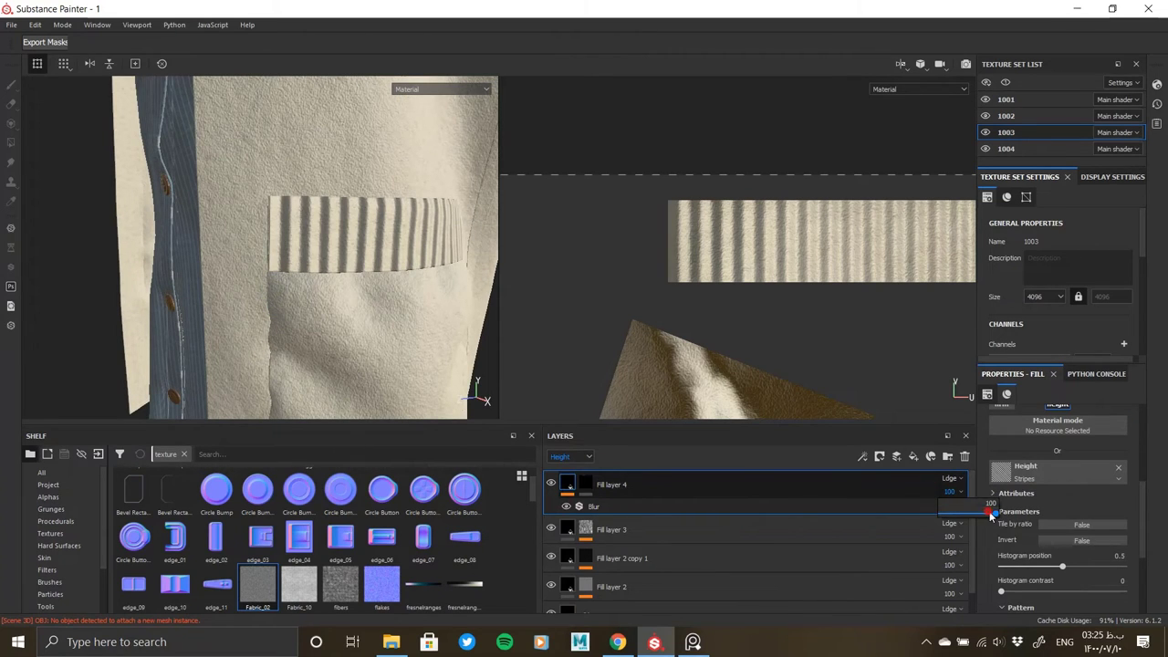
mouse_move(991, 513)
left_mouse_down()
mouse_move(918, 514)
mouse_move(951, 517)
left_mouse_up()
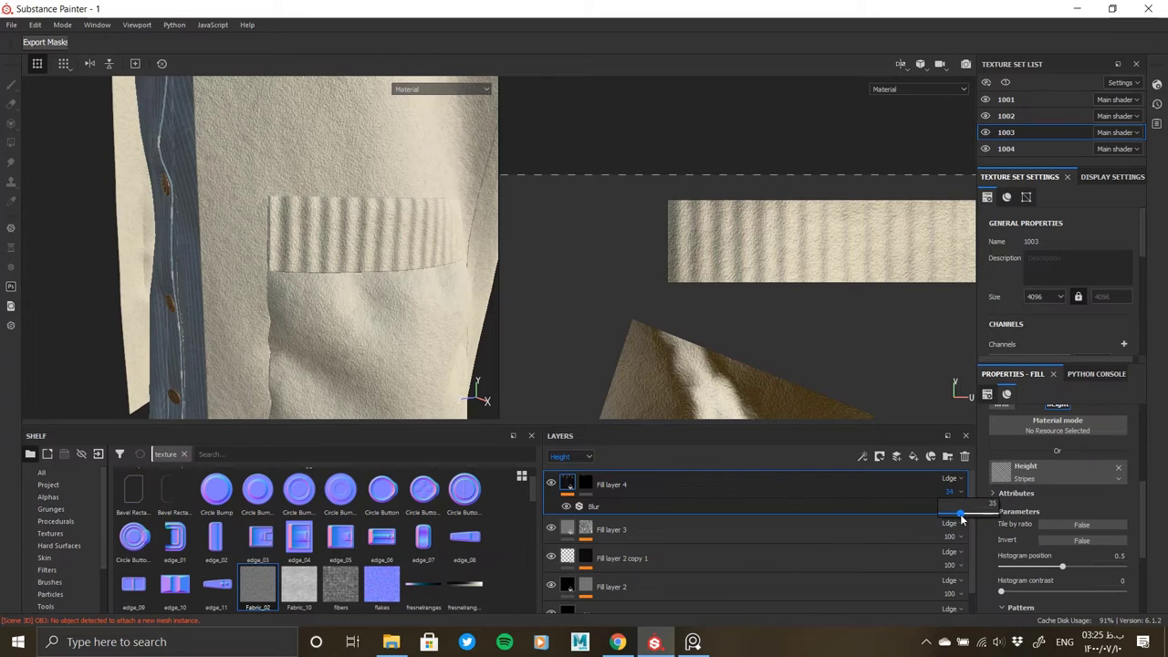
scroll(381, 307, "down", 3)
Step: Add a new folder, Folder 1, at the top of the layer stack
mouse_move(263, 283)
left_mouse_down("alt")
mouse_move(369, 267)
mouse_move(313, 219)
left_mouse_up("alt")
scroll(369, 267, "down", 2)
scroll(359, 290, "up", 3)
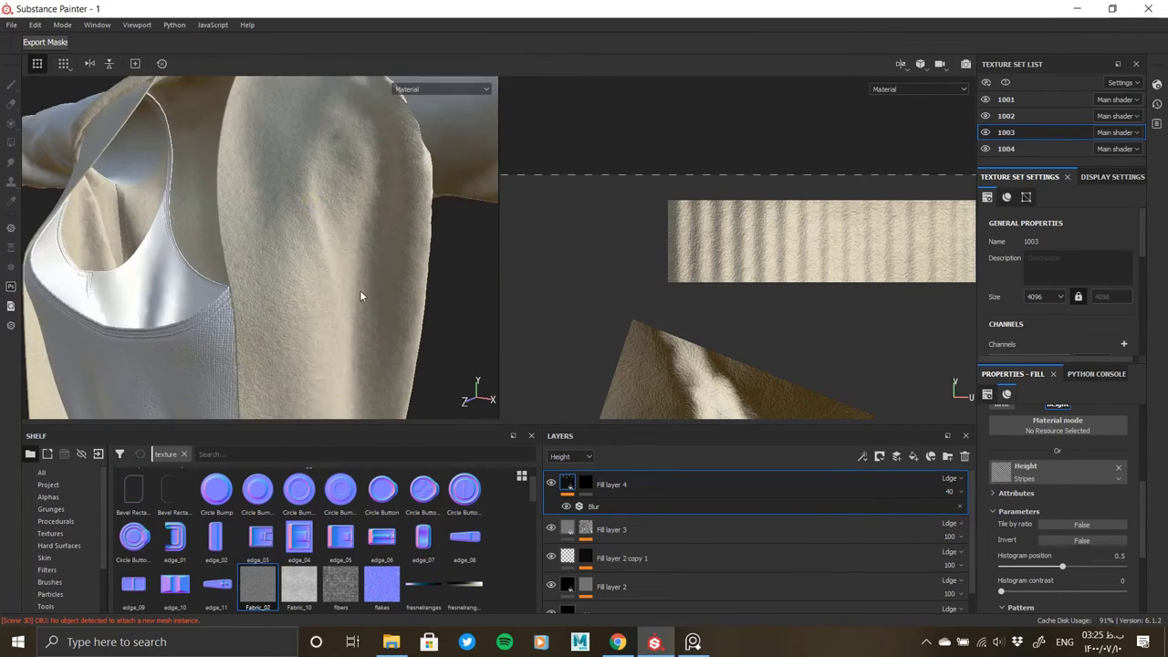
scroll(496, 339, "down", 3)
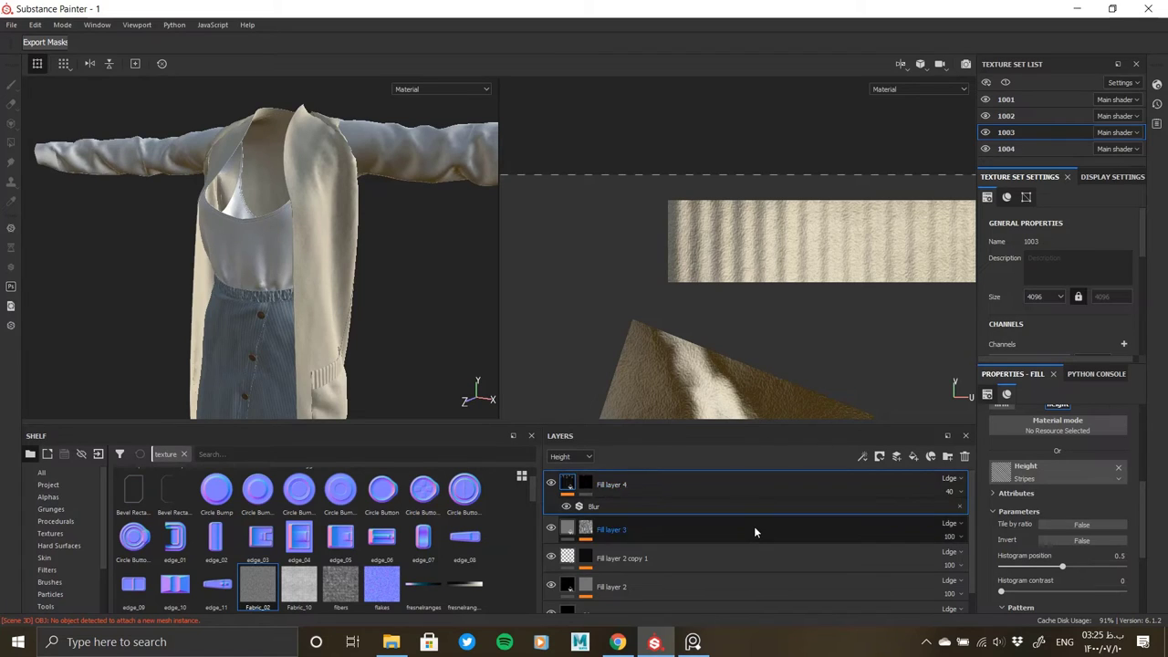
left_click_drag(292, 307, 333, 304, "alt")
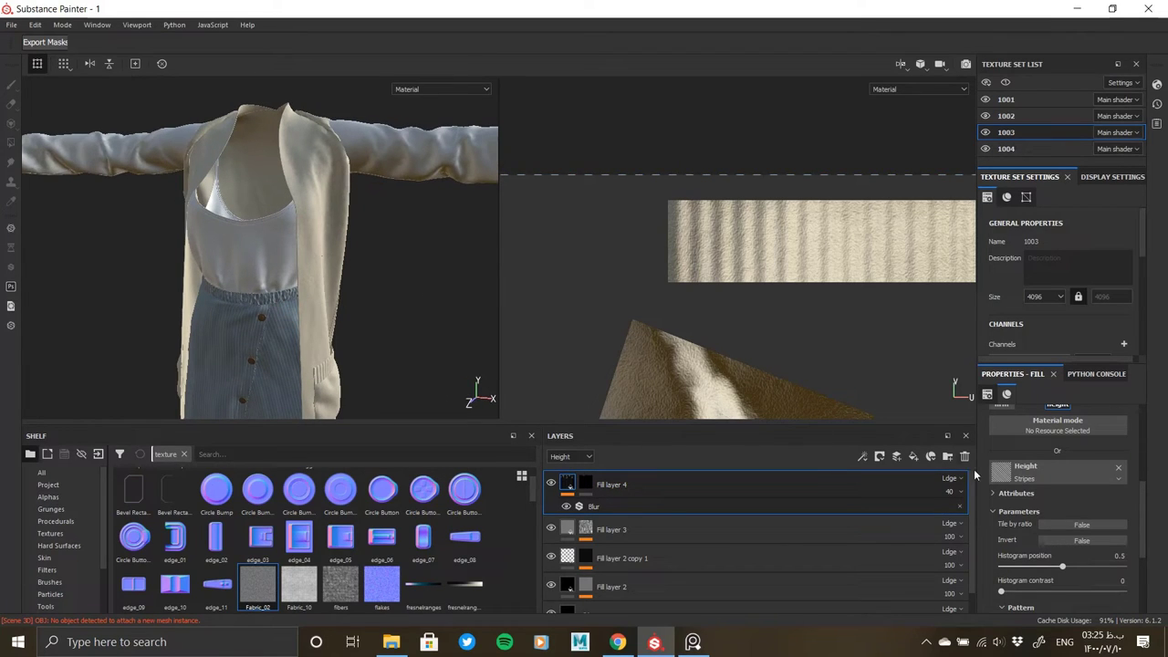
left_click(947, 457)
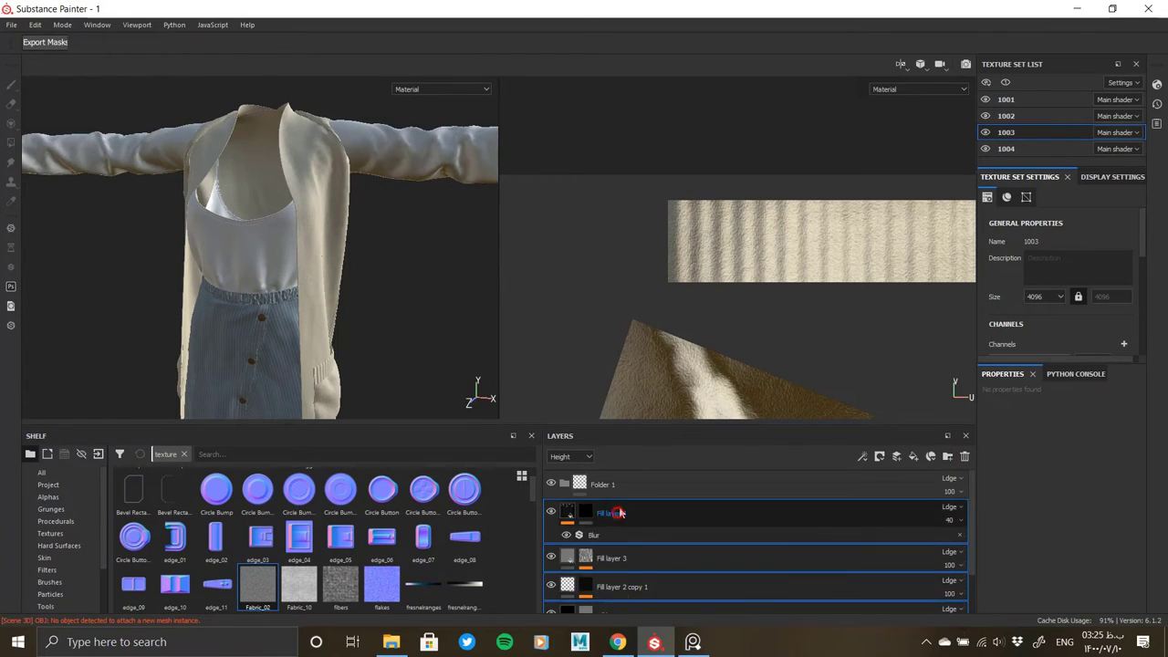
Step: Put the fill layers into Folder 1, copy it, and paste it into texture set 1004
left_click_drag(425, 340, 317, 285, "alt")
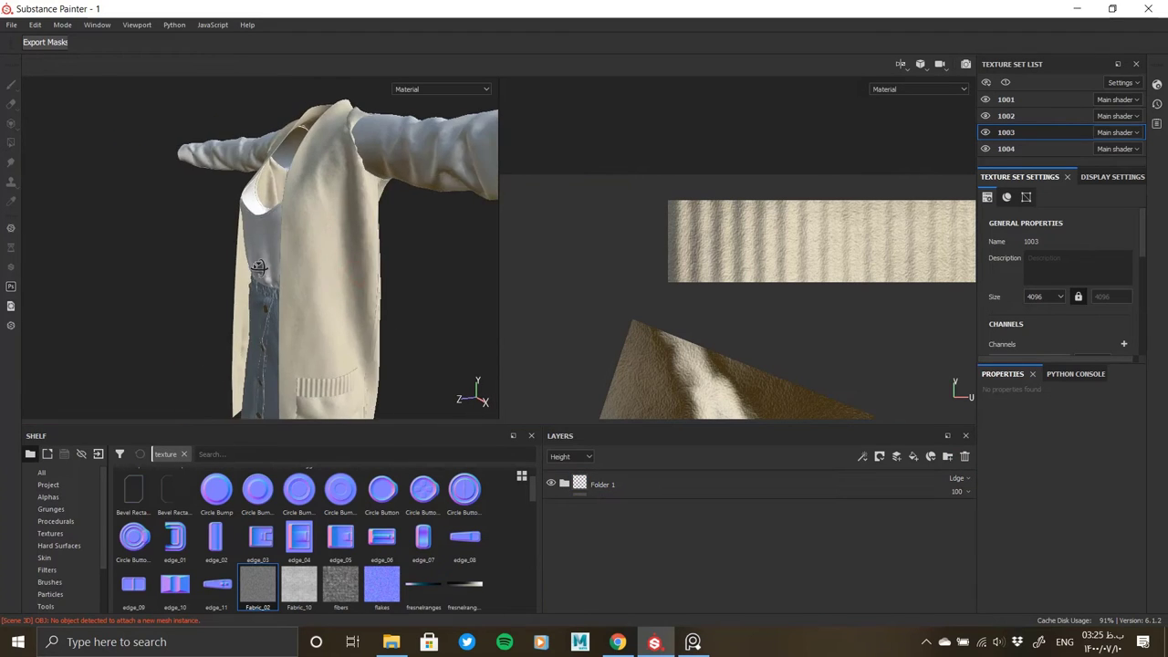
right_click(593, 484)
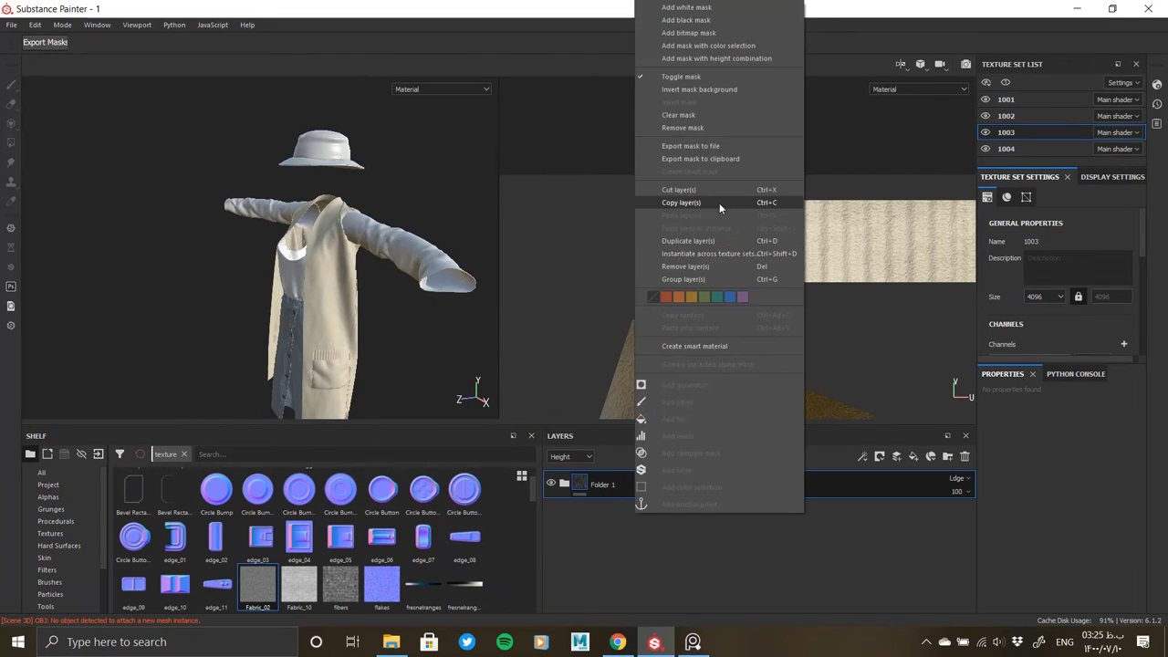
left_click(997, 148)
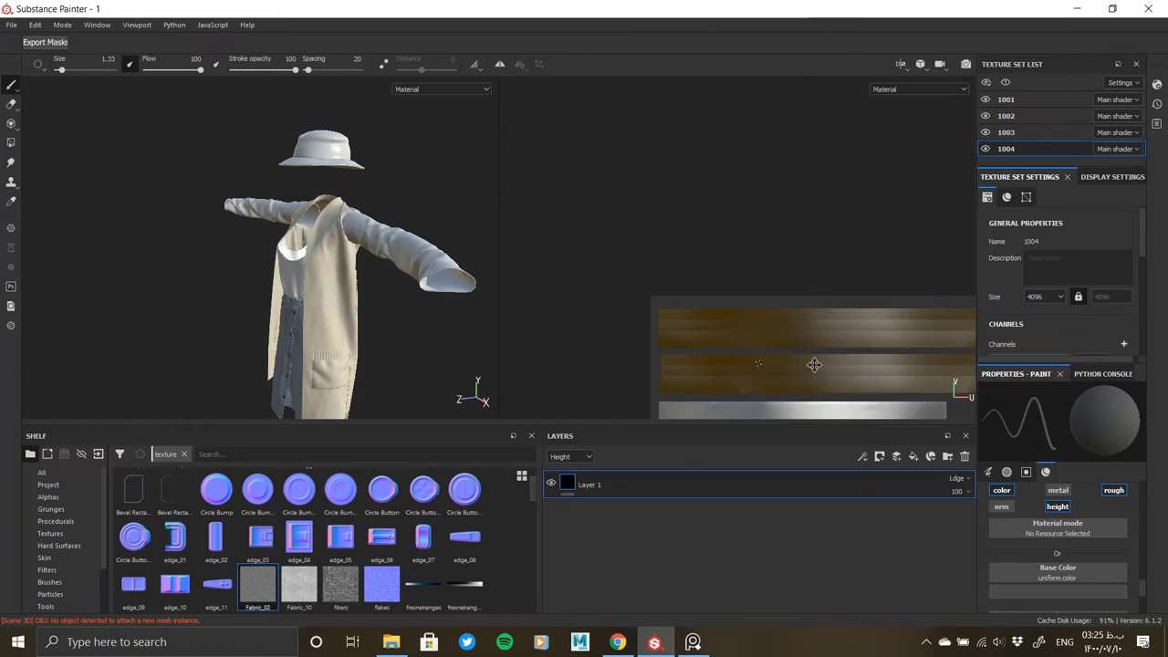
left_click(678, 503)
right_click(678, 504)
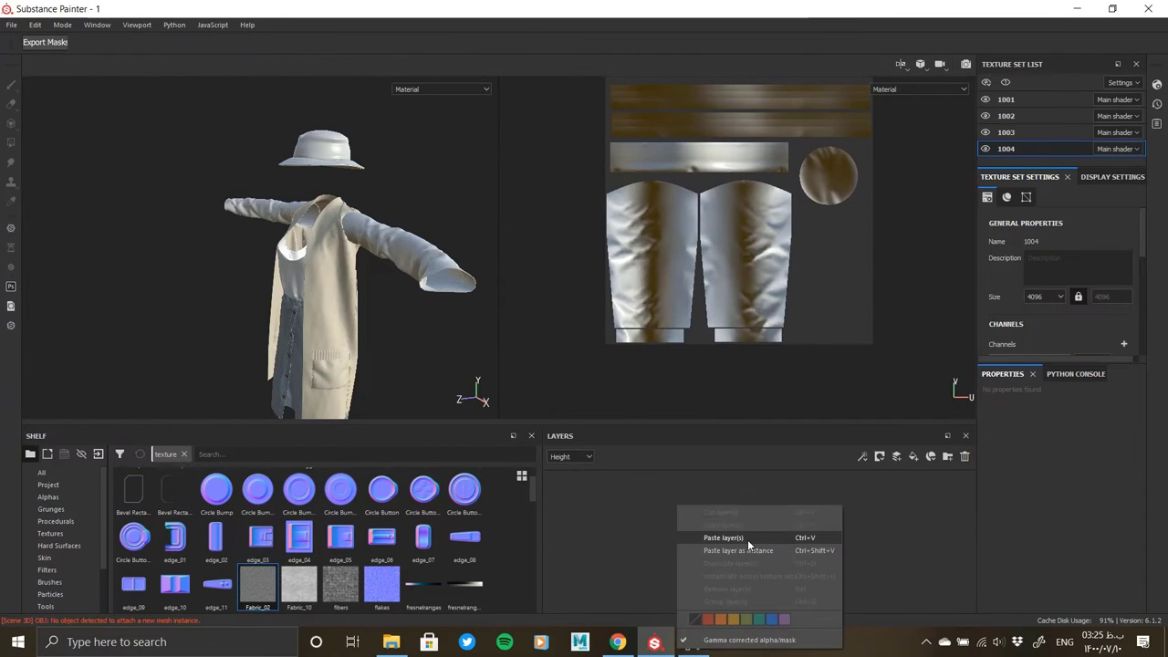
left_click(747, 539)
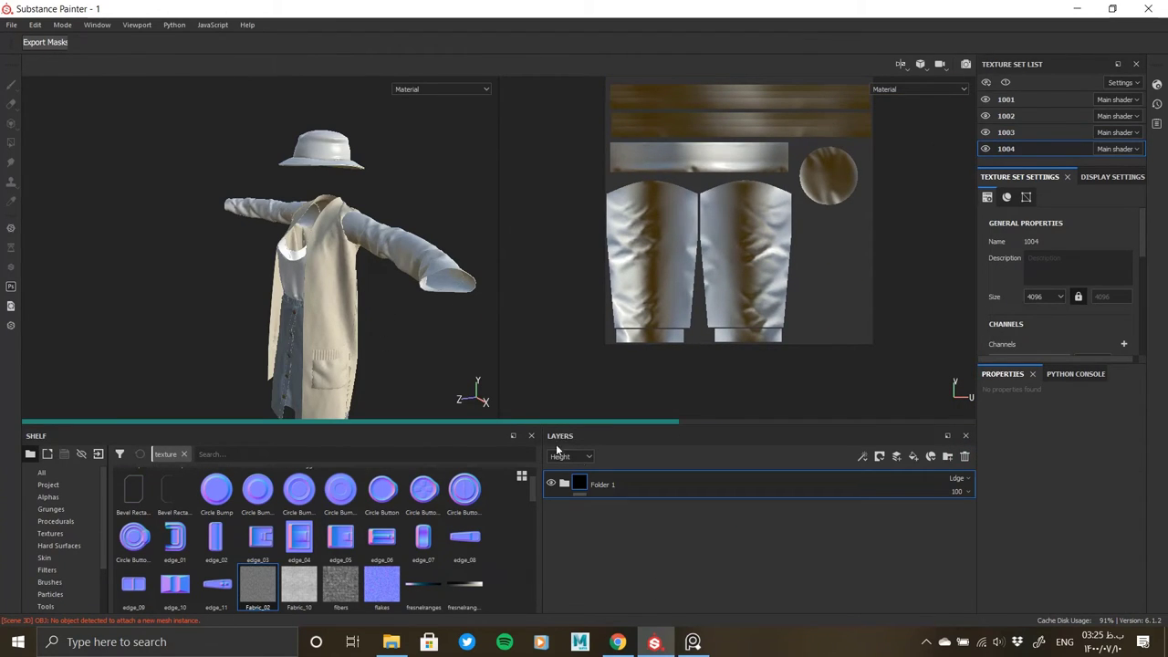
Step: Expand Folder 1 and delete Fill layer 4 from texture set 1004
left_click(563, 485)
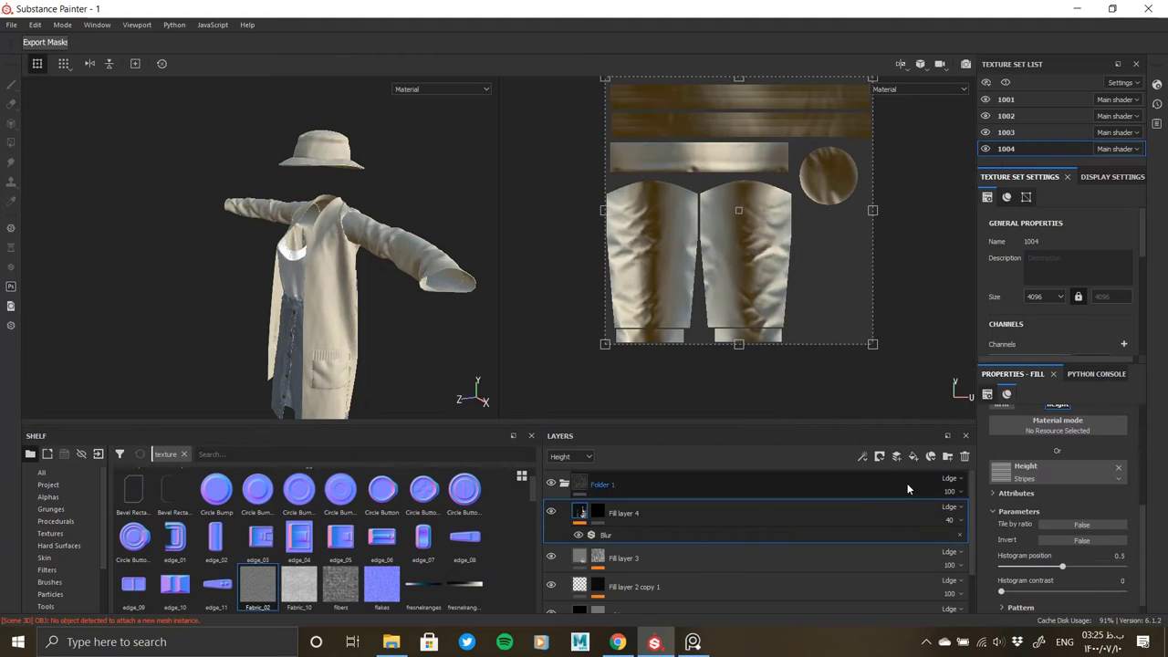
left_click(965, 457)
scroll(397, 263, "up", 6)
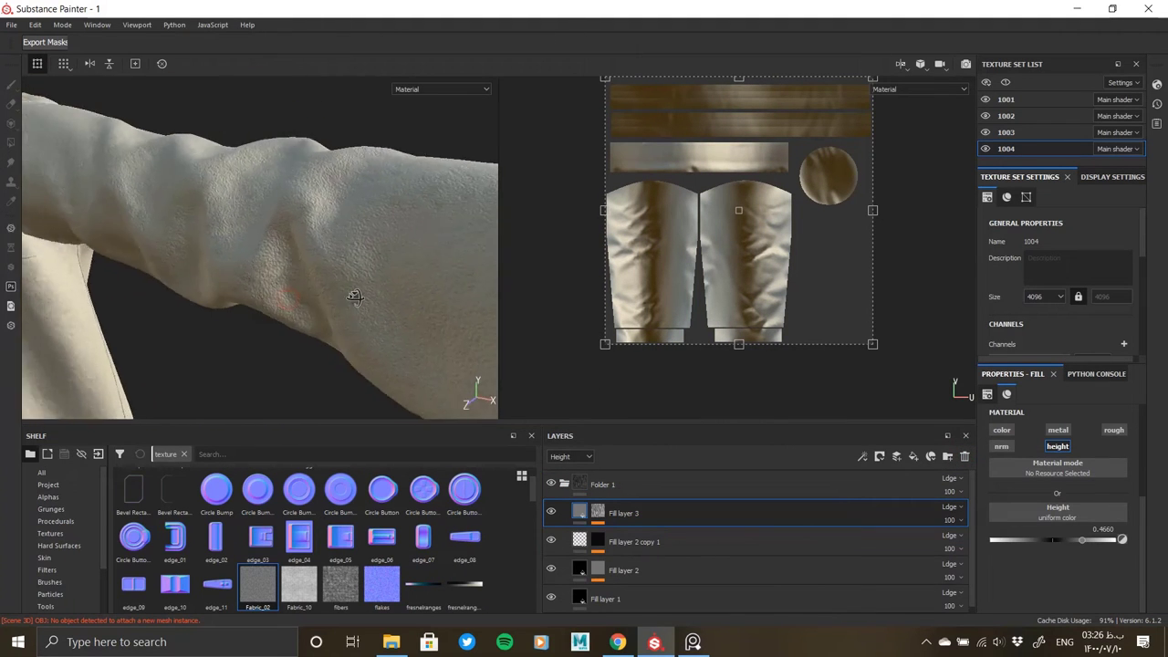
left_click_drag(286, 247, 277, 229, "alt")
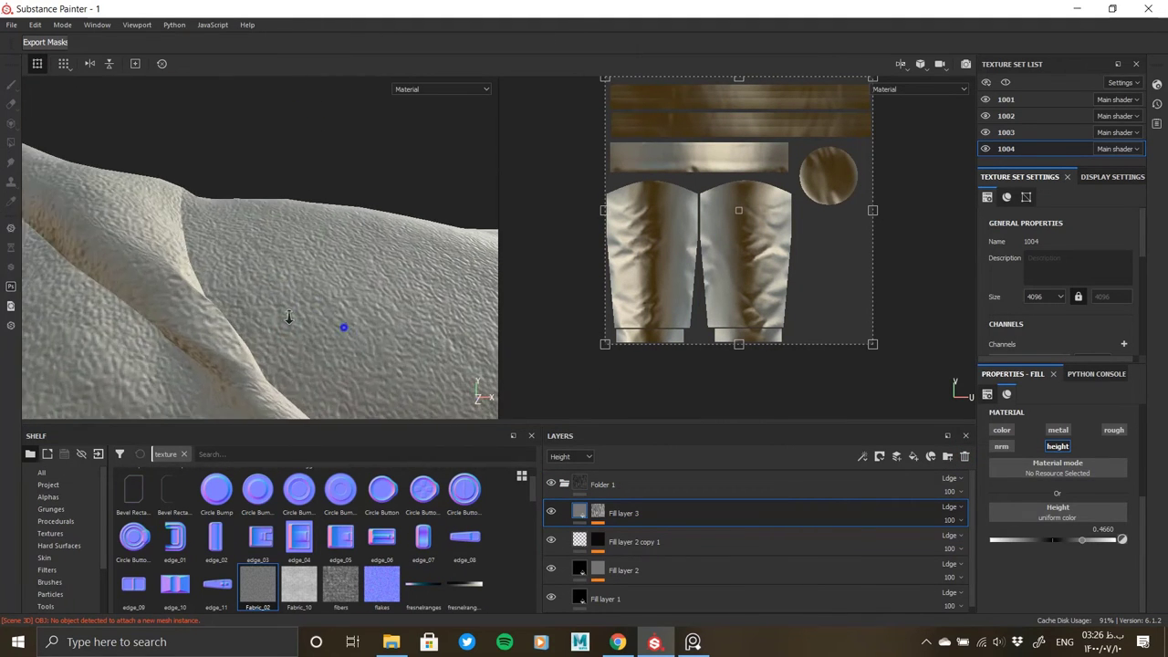
Step: Check Fill layer 1, compare against texture set 1003, then return to 1004's Folder 1
left_click(636, 598)
scroll(1072, 566, "down", 2)
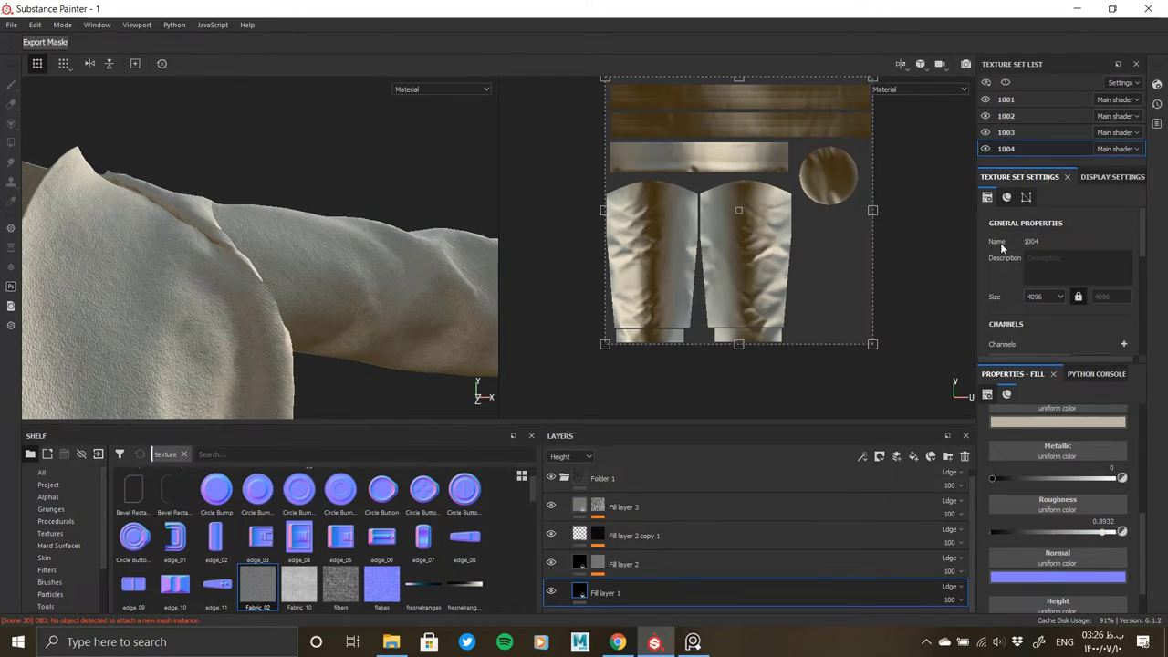
left_click(1005, 132)
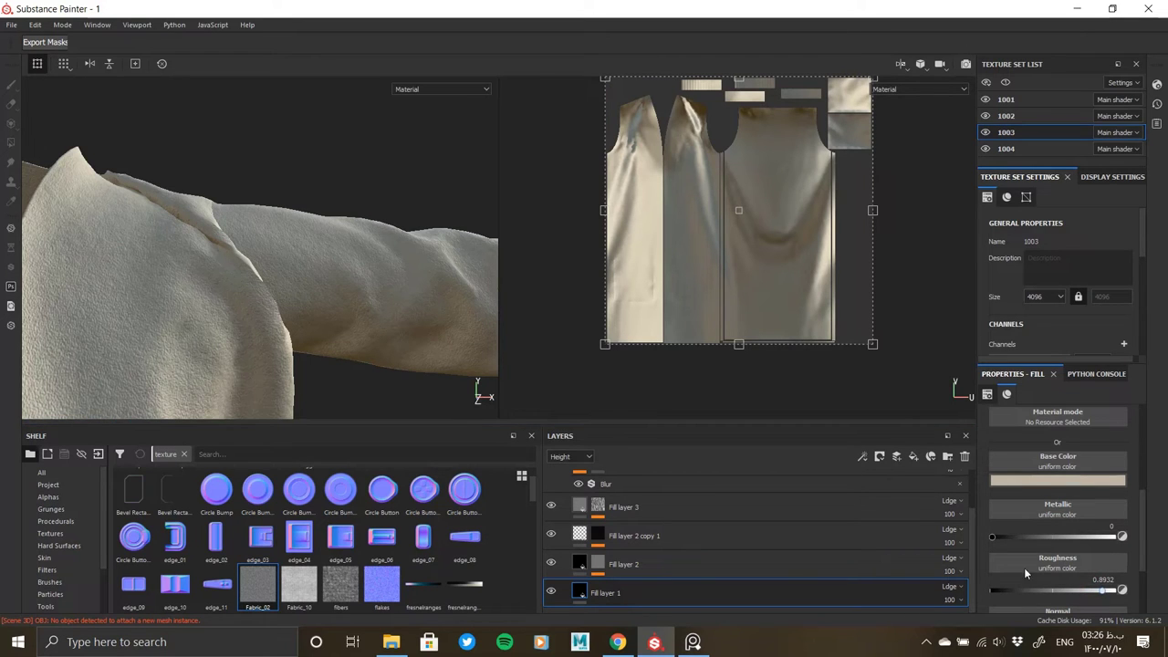
mouse_move(143, 305)
left_mouse_down("alt")
mouse_move(287, 356)
mouse_move(300, 268)
left_mouse_up("alt")
left_click(1005, 149)
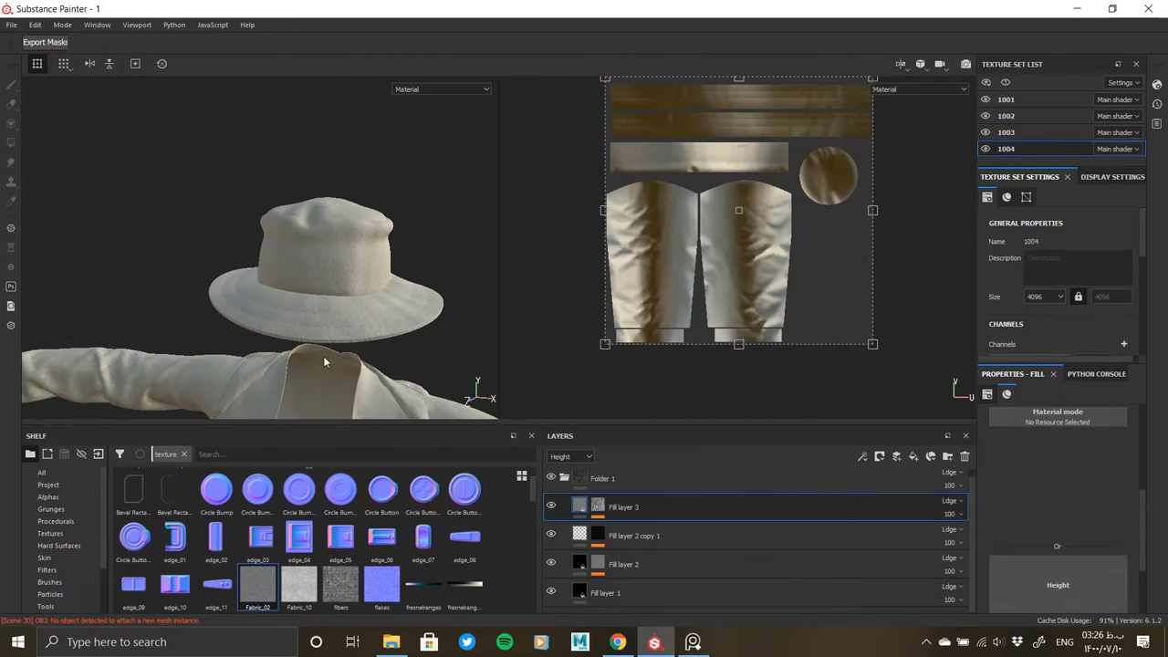
right_click(588, 483)
Step: Give Folder 1 a black mask with a polygon fill that excludes the hat
left_click(674, 20)
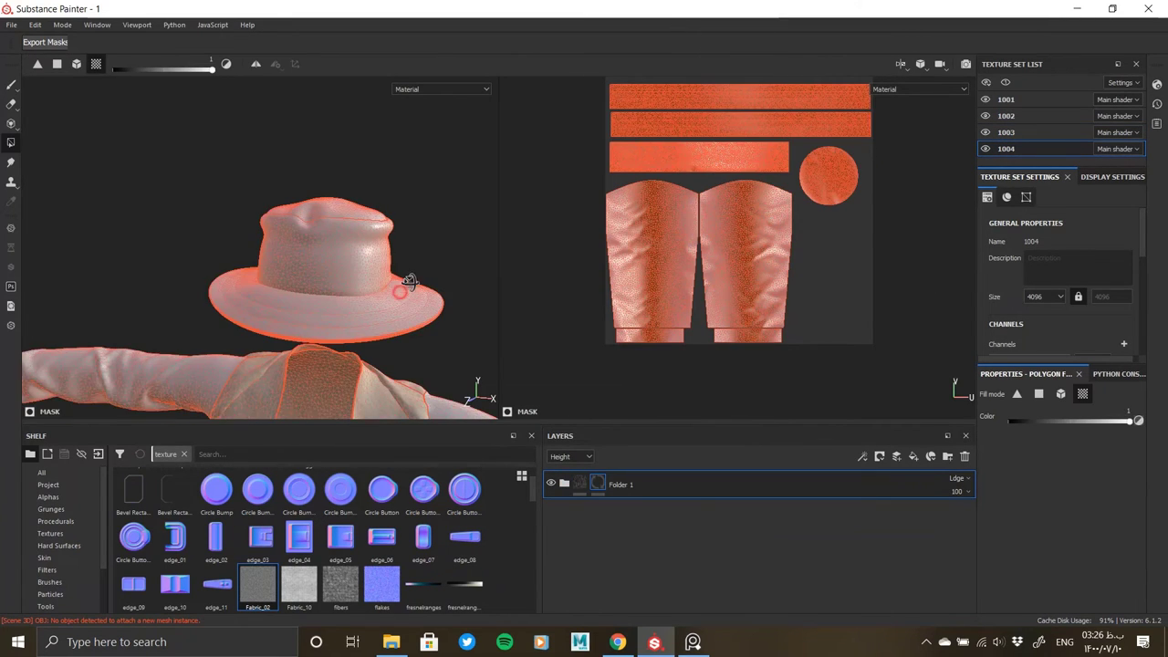
right_click(588, 484)
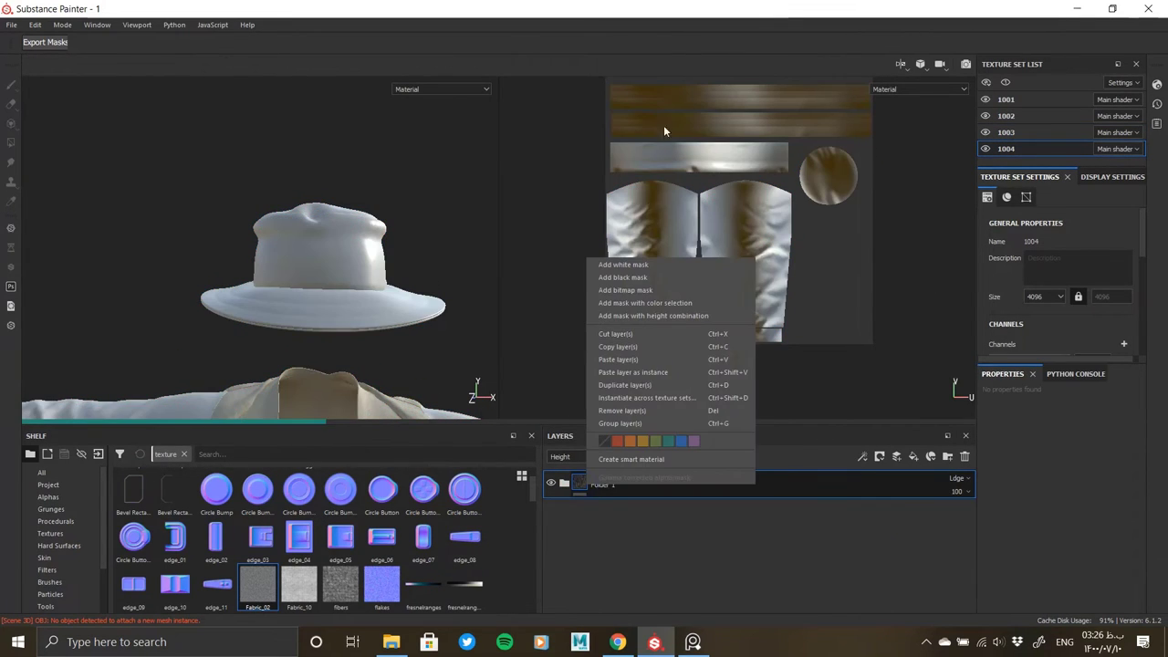
left_click(636, 275)
left_click_drag(493, 310, 418, 287, "alt")
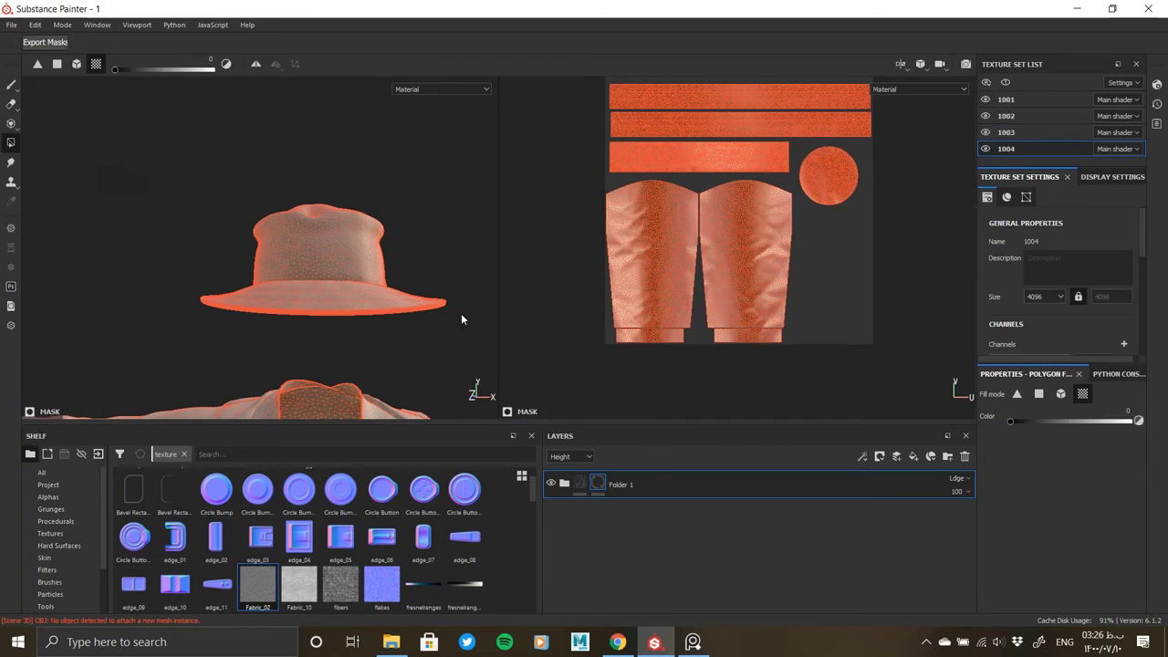
left_click(580, 483)
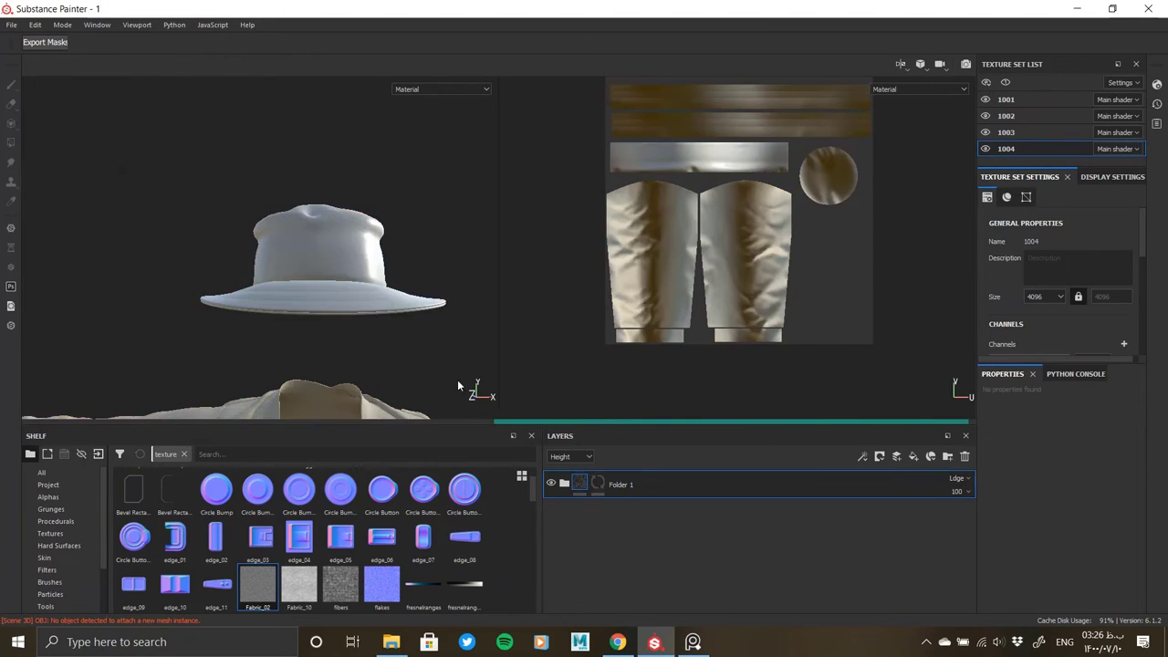
Step: Give Folder 2 a polygon-fill mask covering only the hat and check the full body
left_click(914, 458)
left_click(638, 289)
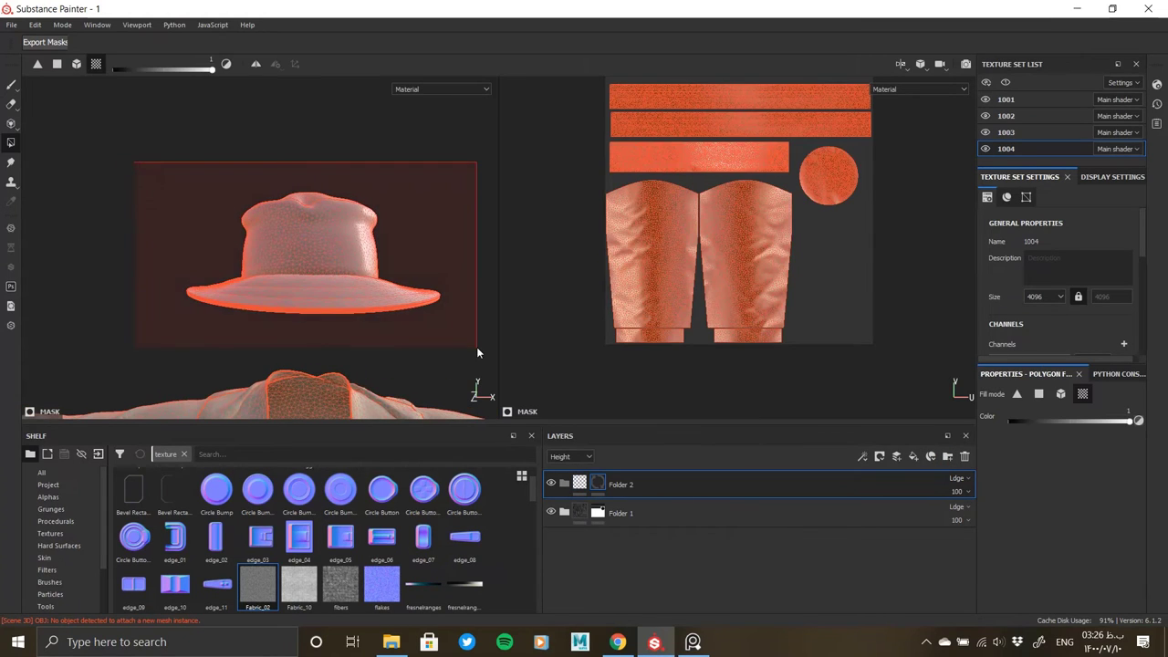
left_click(579, 484)
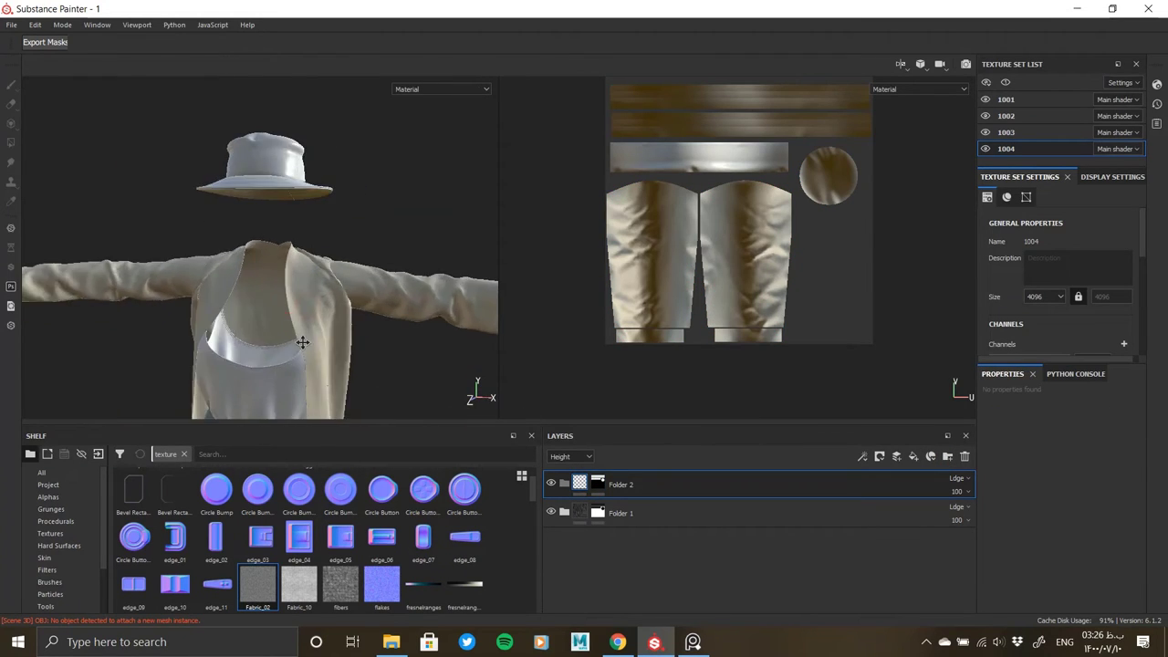
scroll(189, 287, "down", 5)
mouse_move(189, 287)
left_mouse_down("alt")
mouse_move(212, 304)
mouse_move(274, 296)
mouse_move(323, 270)
left_mouse_up("alt")
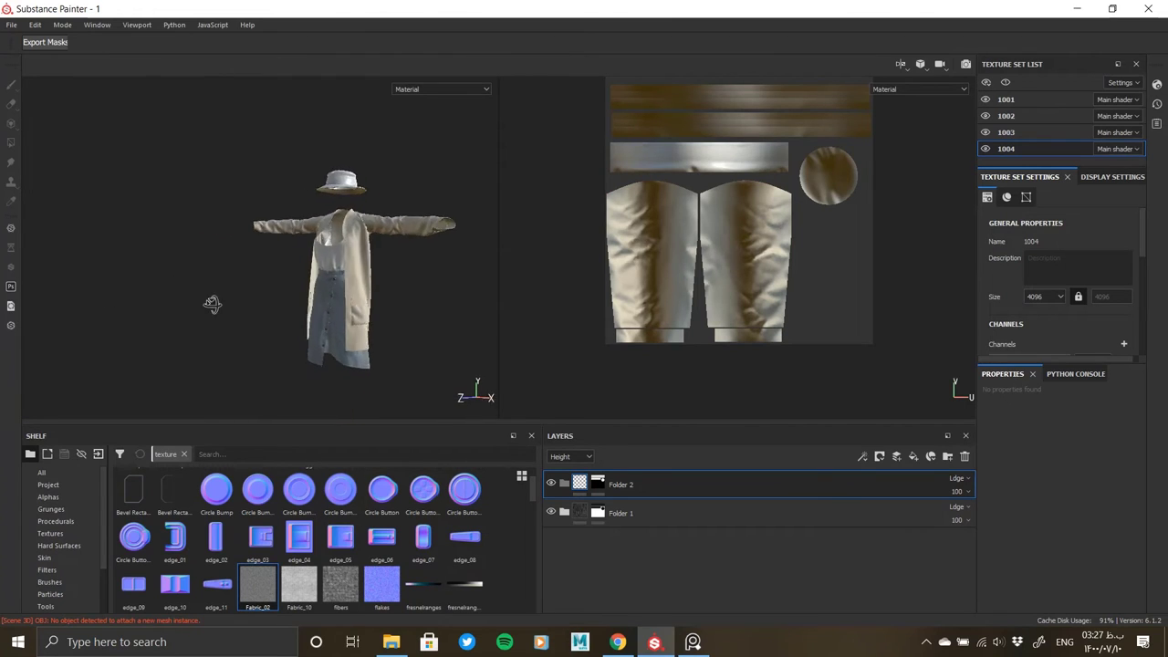
scroll(381, 293, "up", 5)
scroll(381, 294, "down", 5)
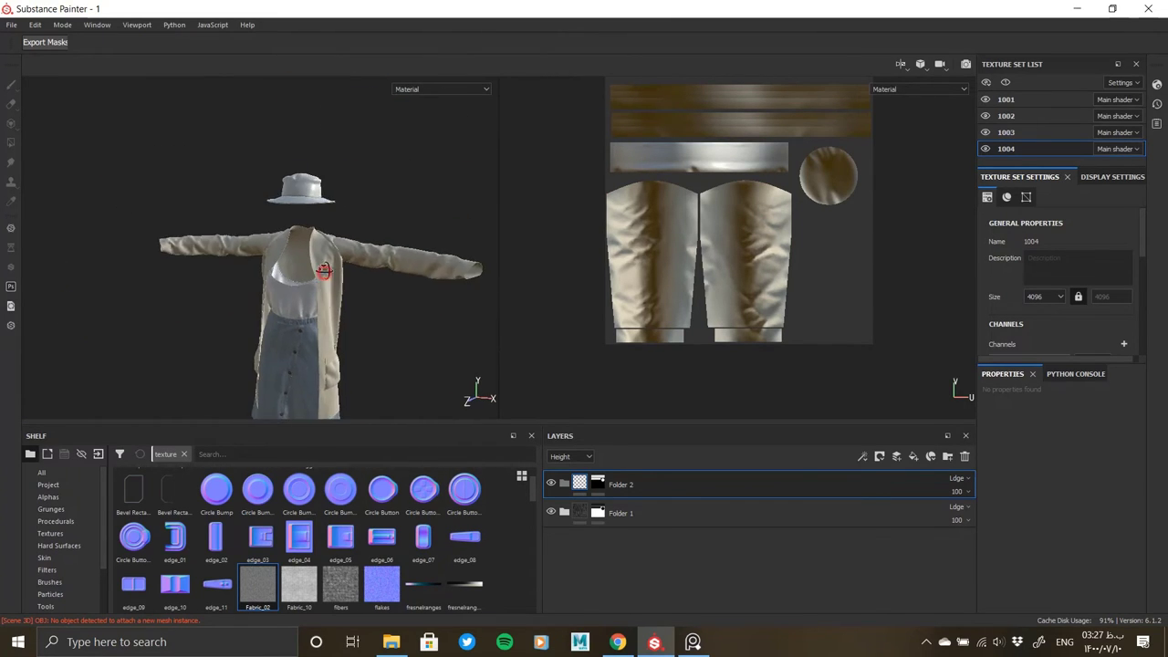
scroll(373, 288, "up", 3)
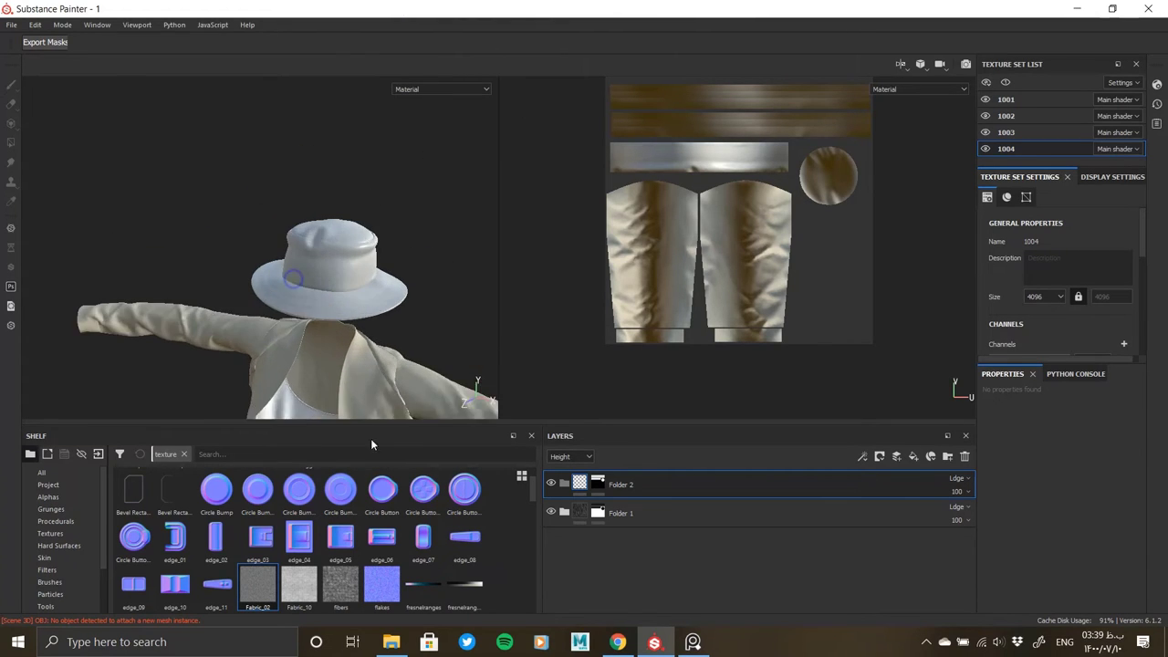
scroll(374, 288, "up", 2)
Step: Move Fill layer 4 into Folder 2
left_click_drag(373, 288, 401, 290, "alt")
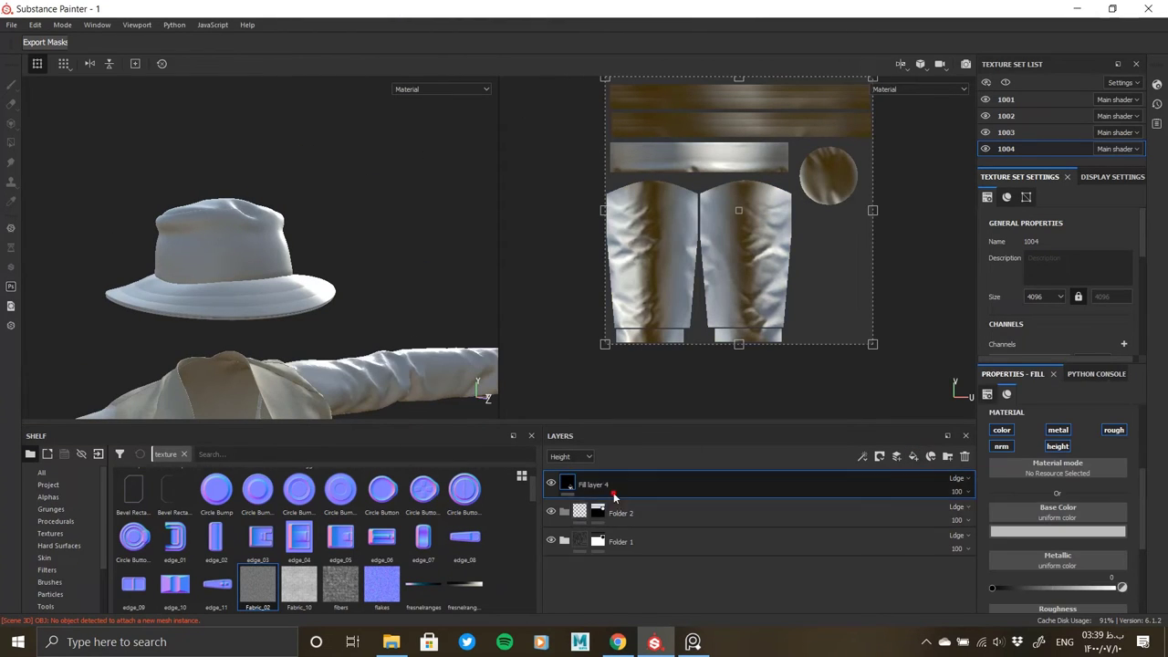
middle_click_drag(304, 328, 304, 282, "alt")
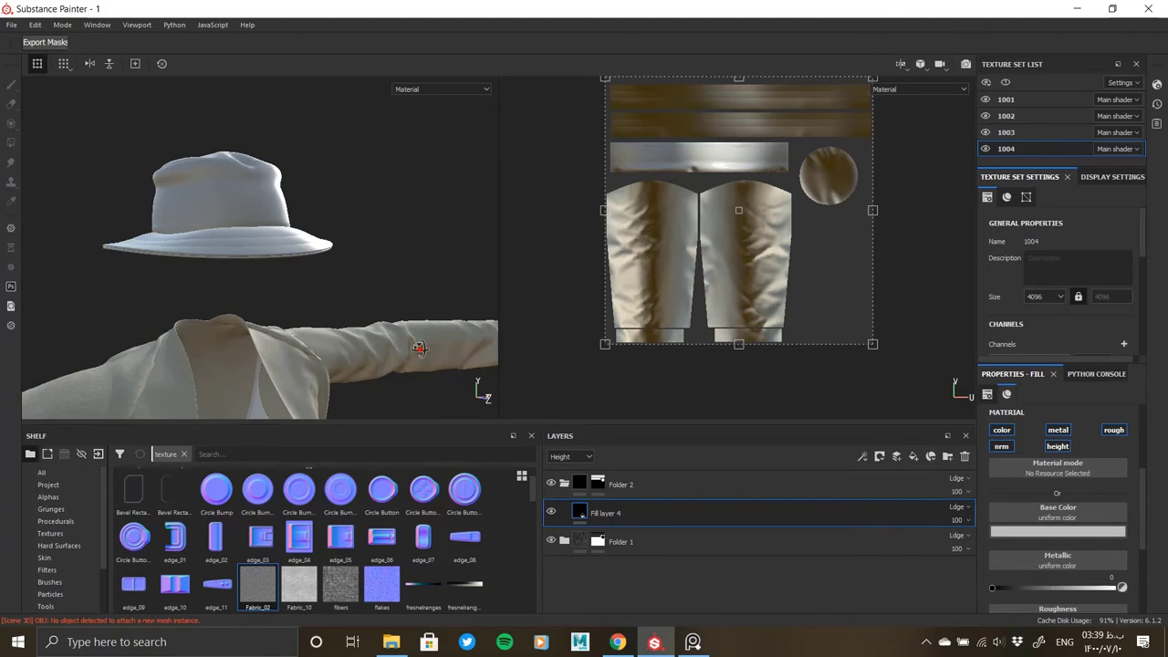
scroll(281, 317, "down", 3)
scroll(281, 317, "down", 2)
scroll(281, 316, "down", 2)
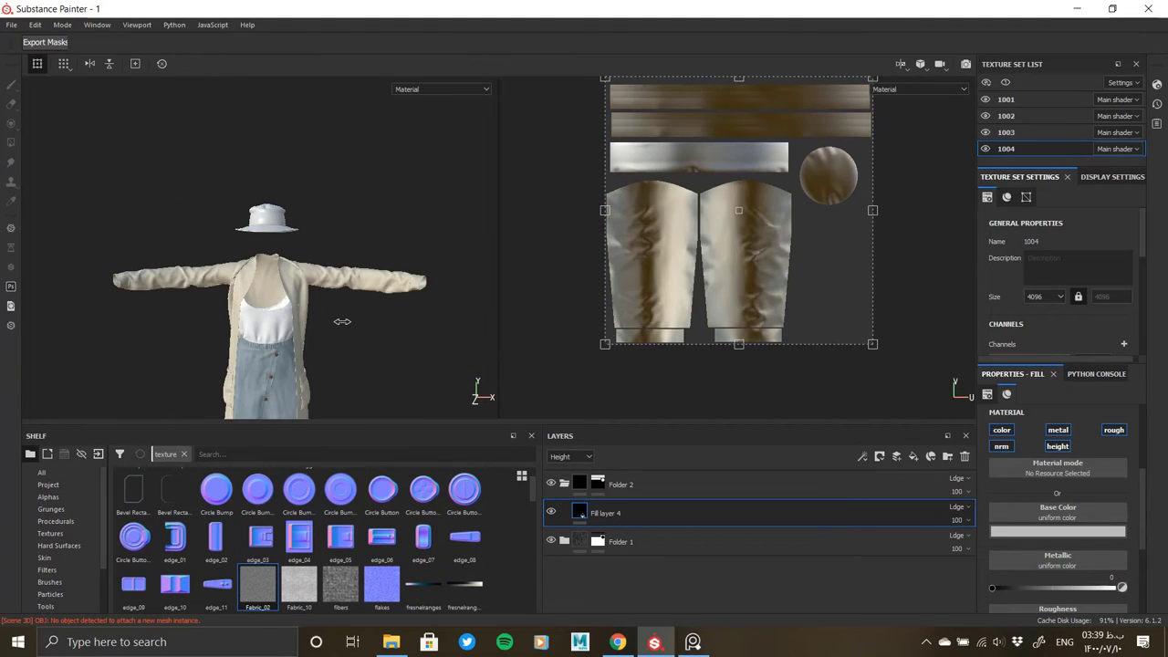
scroll(292, 310, "up", 3)
Step: Give Fill layer 4 a light blue base colour on the hat
left_click(1040, 531)
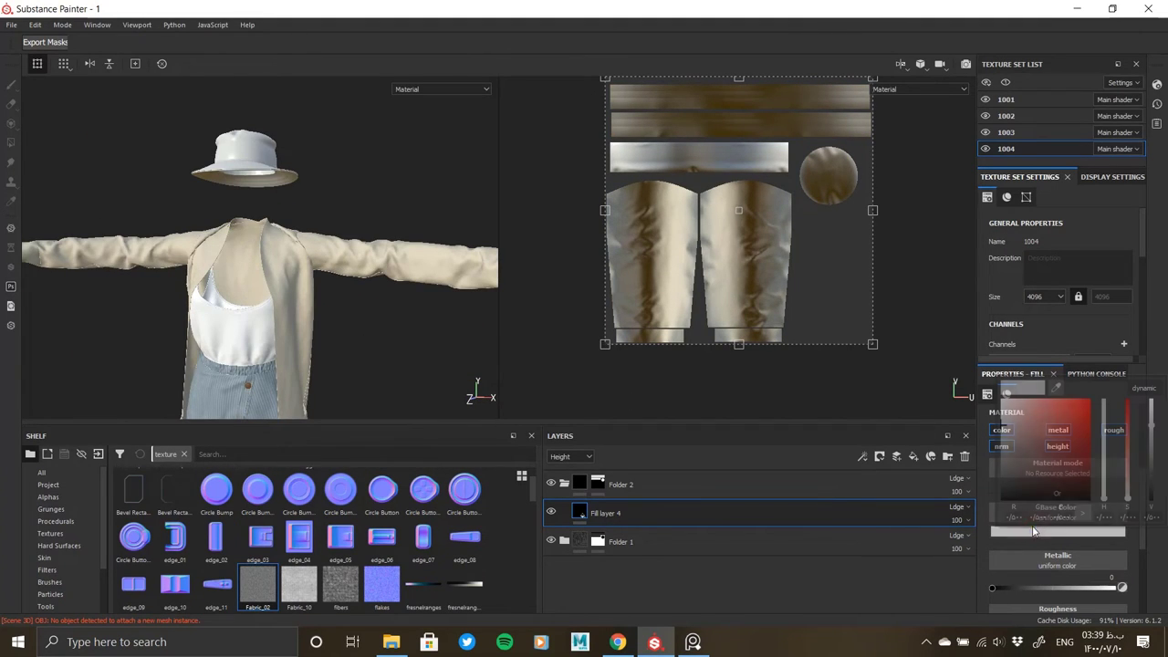
left_click_drag(1049, 428, 1001, 473)
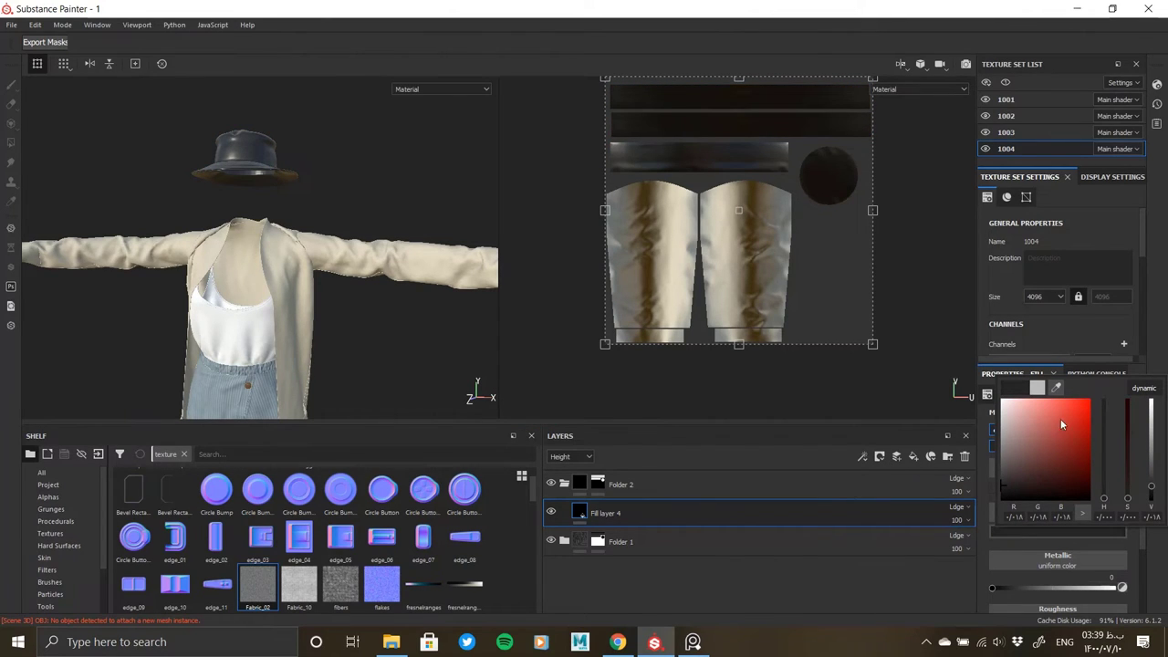
left_click_drag(1103, 497, 1103, 445)
left_click(1013, 441)
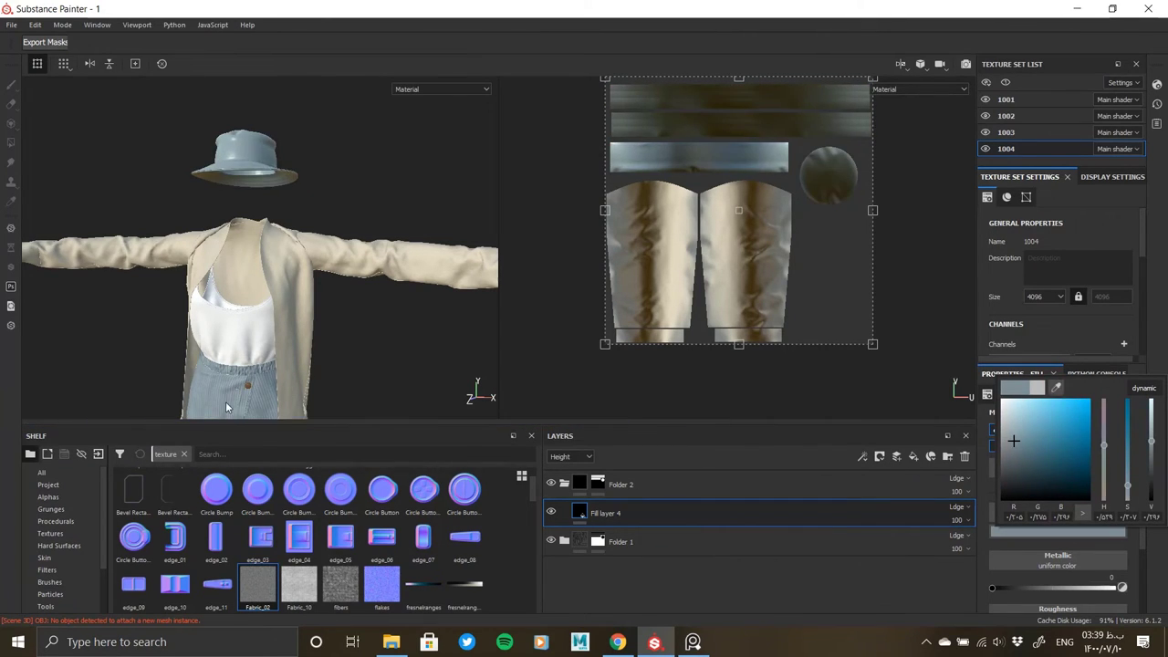
left_click(226, 402)
scroll(237, 347, "down", 3)
scroll(297, 299, "up", 8)
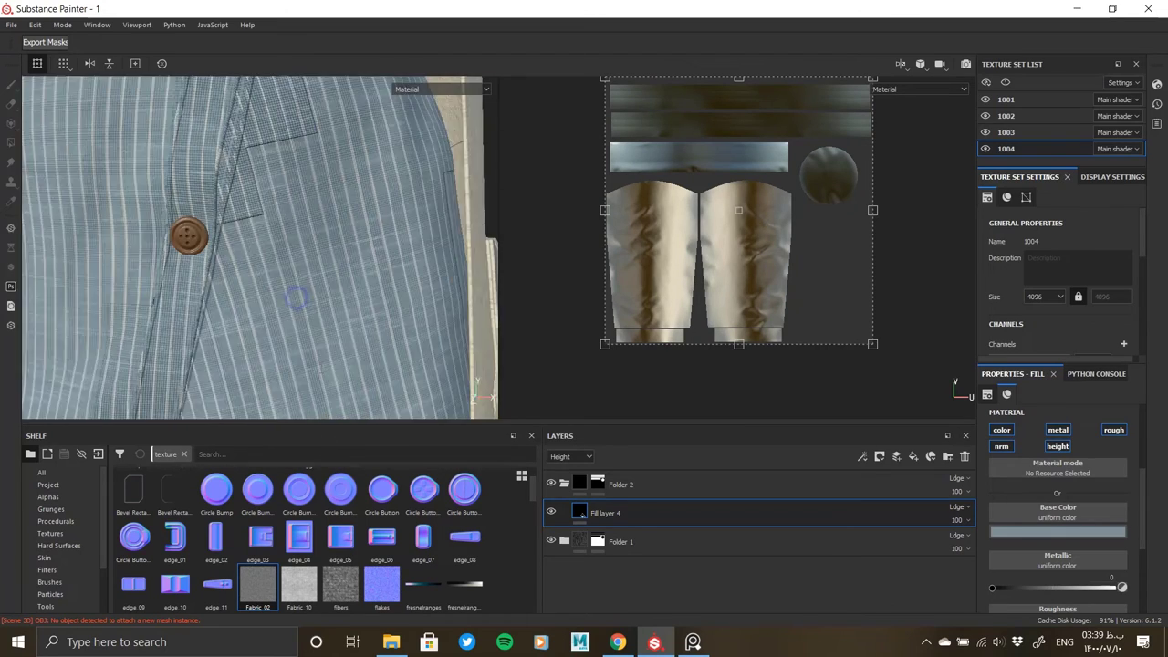
scroll(296, 299, "up", 3)
Step: Darken the hat's base colour to a grey-blue
left_click(1049, 527)
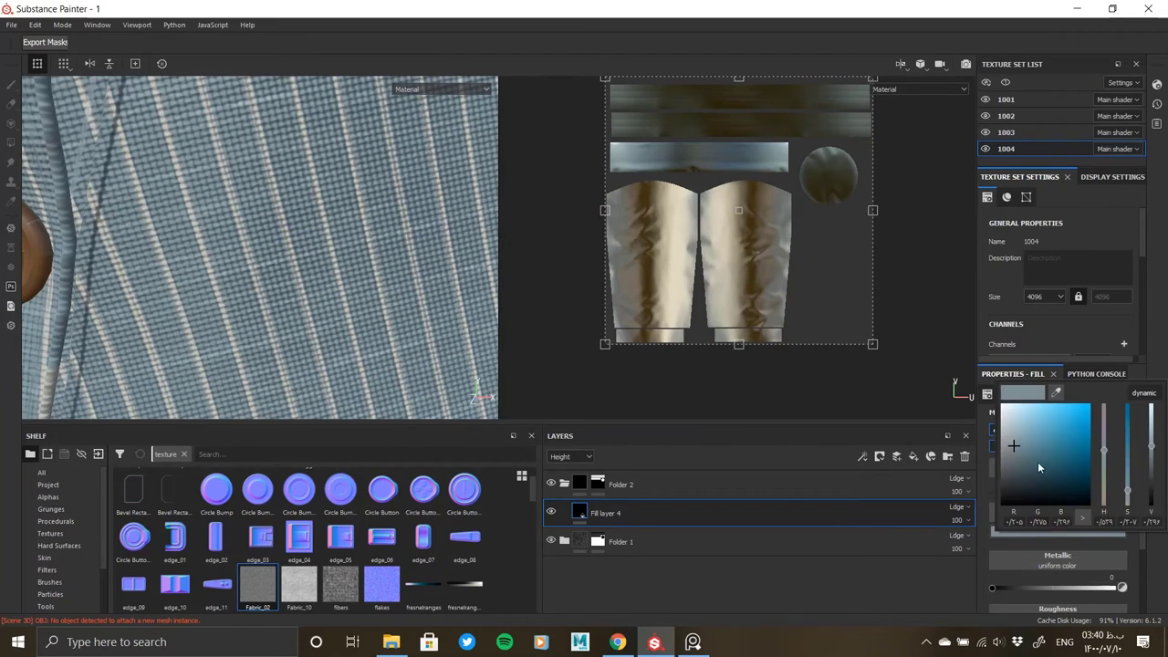
left_click(347, 260)
scroll(346, 260, "down", 4)
middle_click_drag(301, 183, 309, 284)
scroll(309, 285, "up", 2)
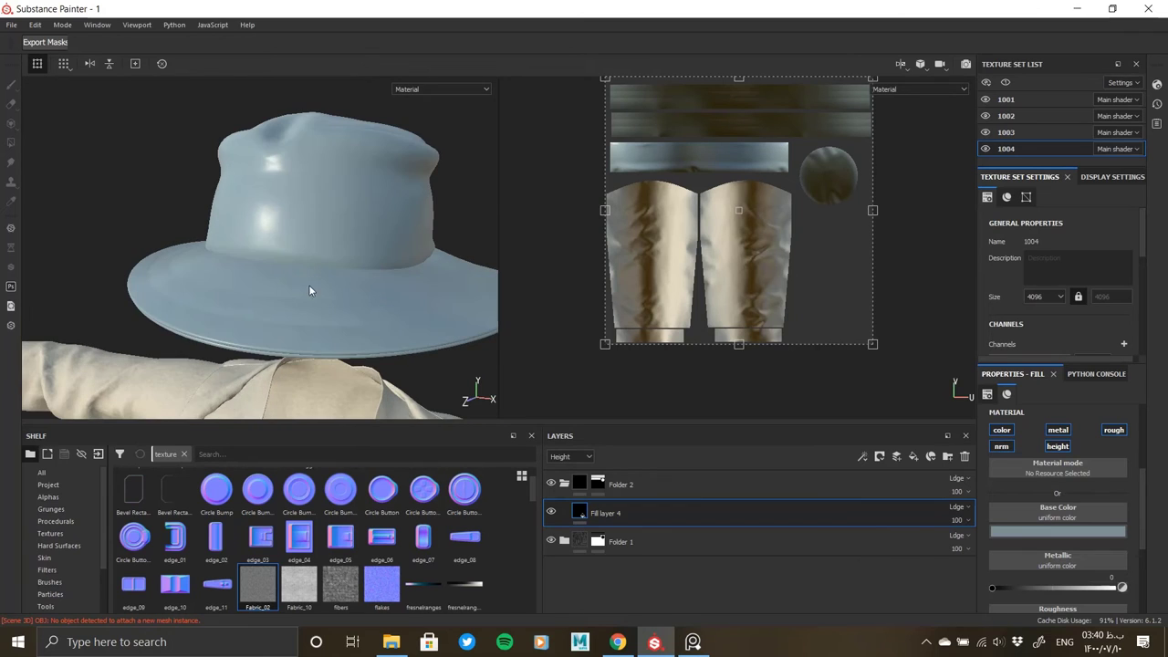
left_click(1063, 529)
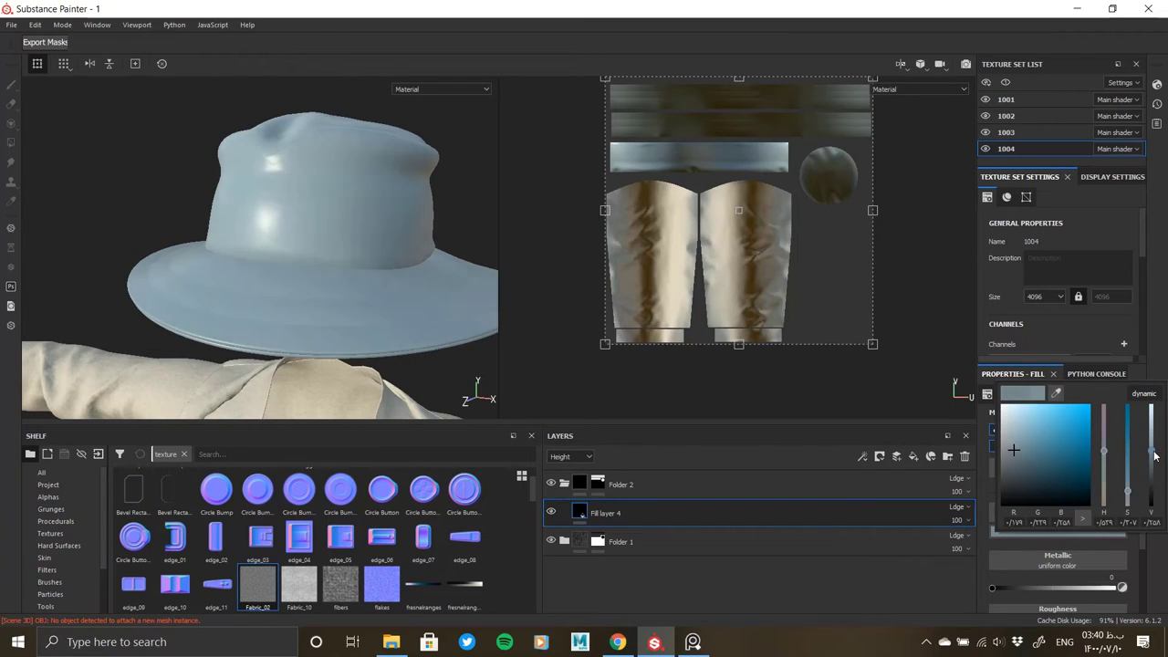
left_click_drag(1154, 456, 1154, 463)
left_click(221, 291)
scroll(220, 290, "down", 3)
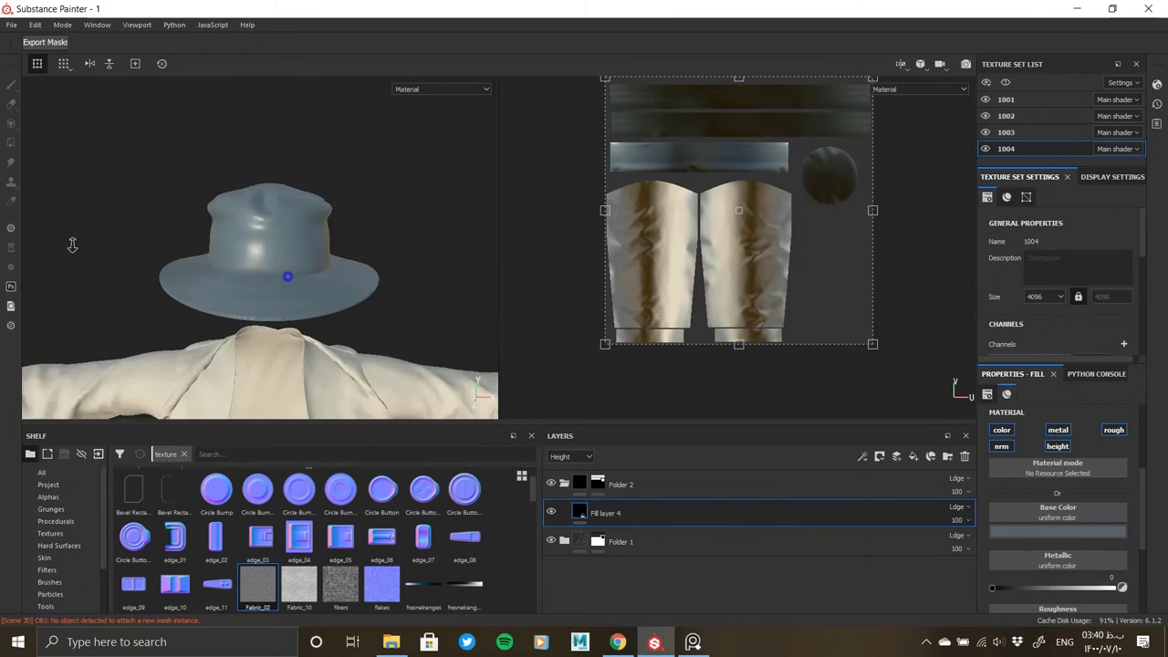
scroll(246, 289, "down", 3)
scroll(260, 223, "up", 1)
scroll(260, 224, "up", 3)
scroll(308, 268, "up", 2)
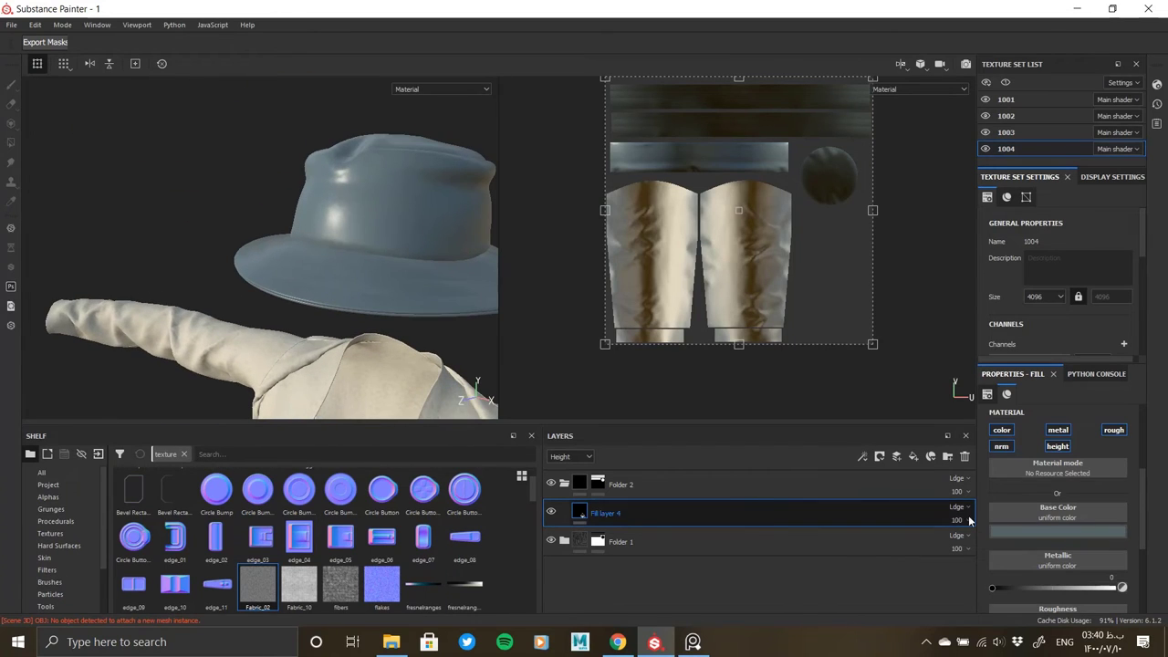
scroll(1058, 511, "down", 1)
Step: Set Fill layer 4's roughness to 0.8010 and add a new fill layer above it
left_click(1086, 532)
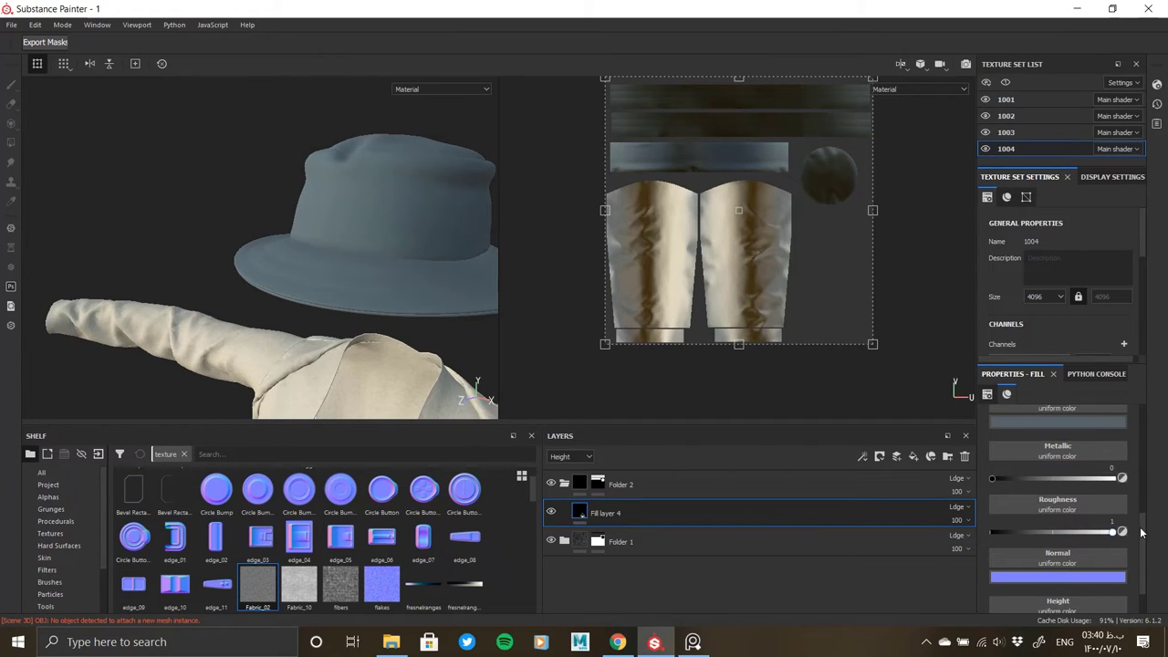
left_click_drag(1092, 533, 1089, 533)
scroll(380, 190, "up", 3)
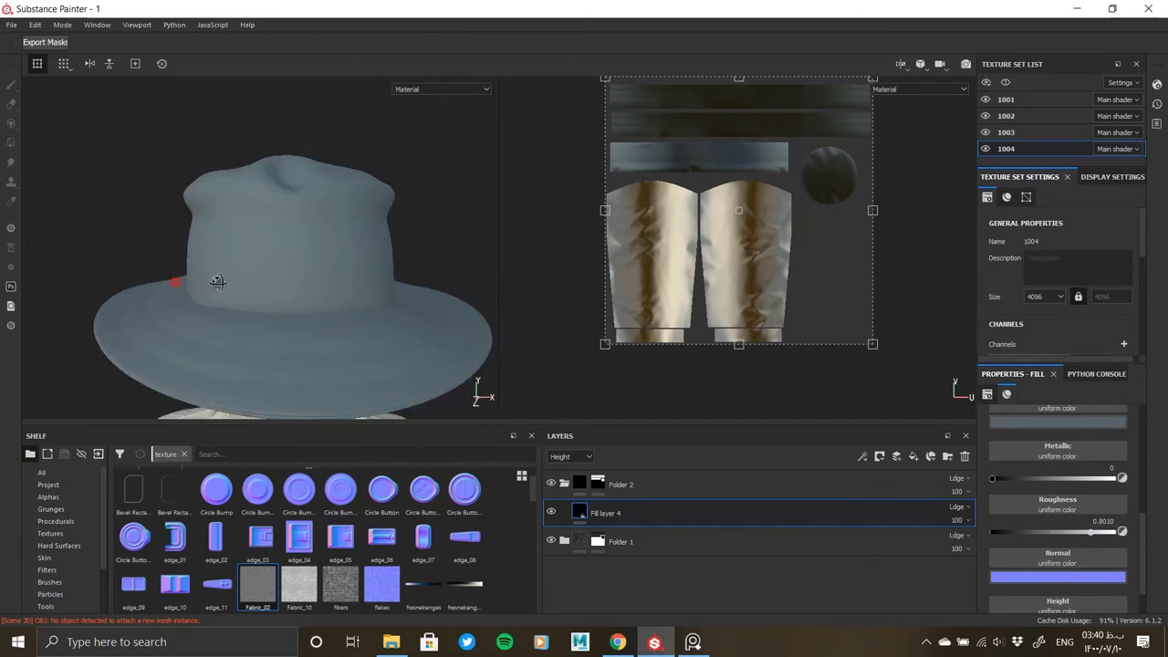
mouse_move(339, 282)
left_mouse_down("alt")
mouse_move(313, 258)
mouse_move(195, 301)
left_mouse_up("alt")
scroll(247, 261, "down", 2)
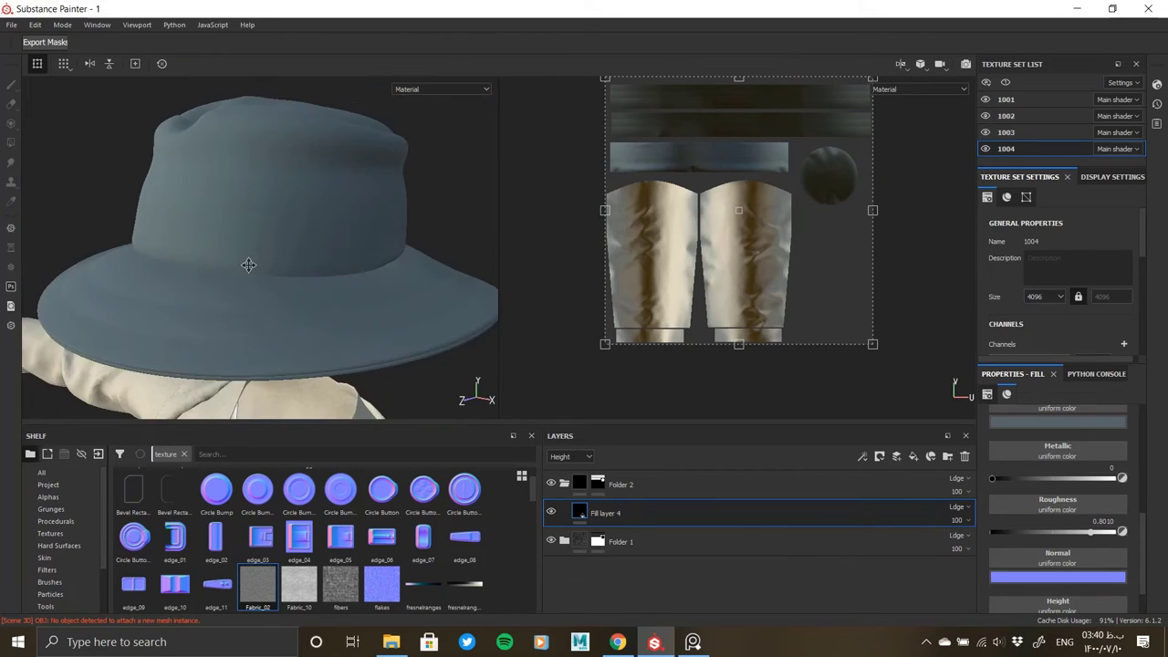
left_click_drag(247, 261, 318, 219, "alt")
scroll(318, 219, "up", 2)
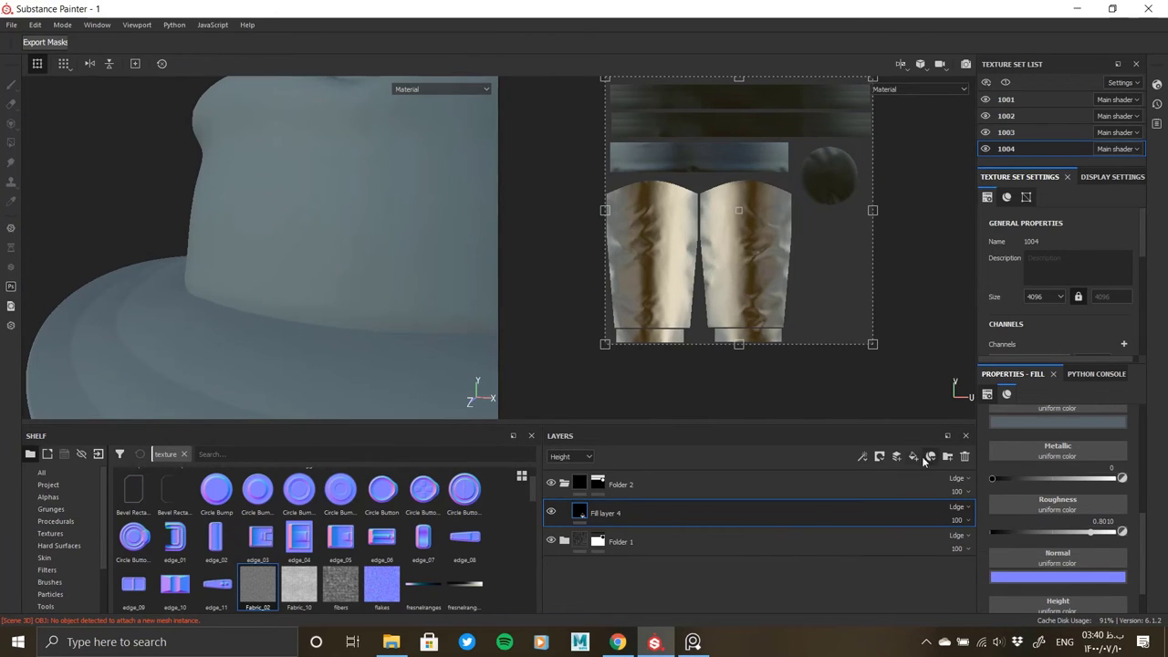
left_click(931, 456)
Step: Give Fill layer 5 a black mask containing a fill effect
double_click(591, 515)
right_click(582, 514)
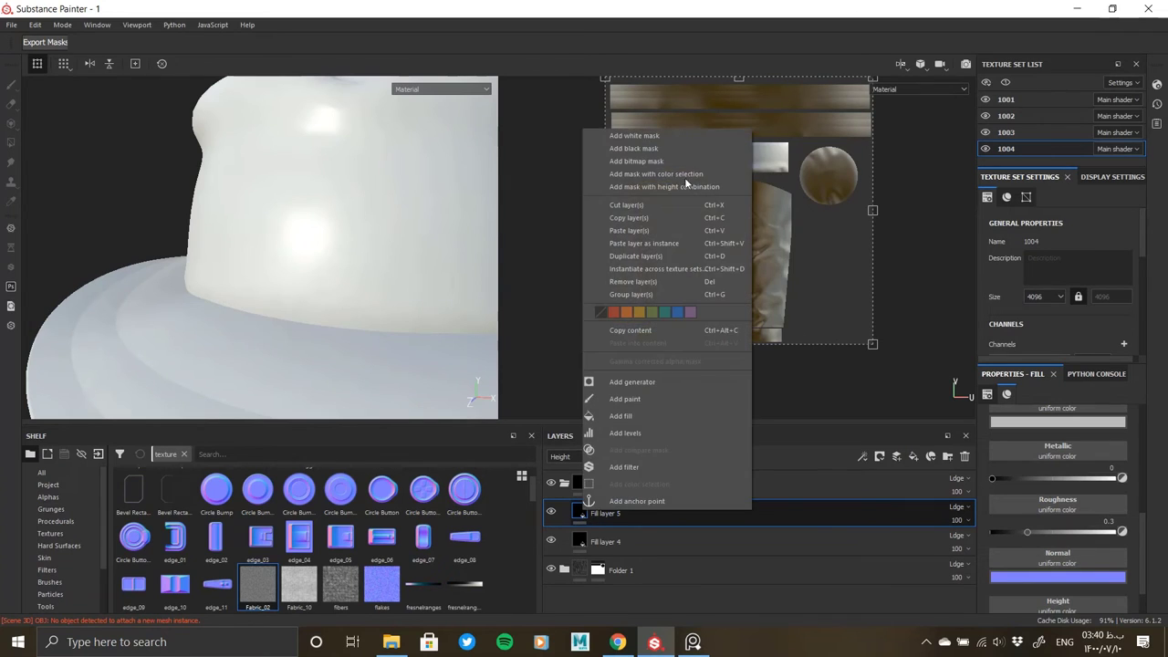
left_click(689, 182)
right_click(591, 508)
left_click(644, 146)
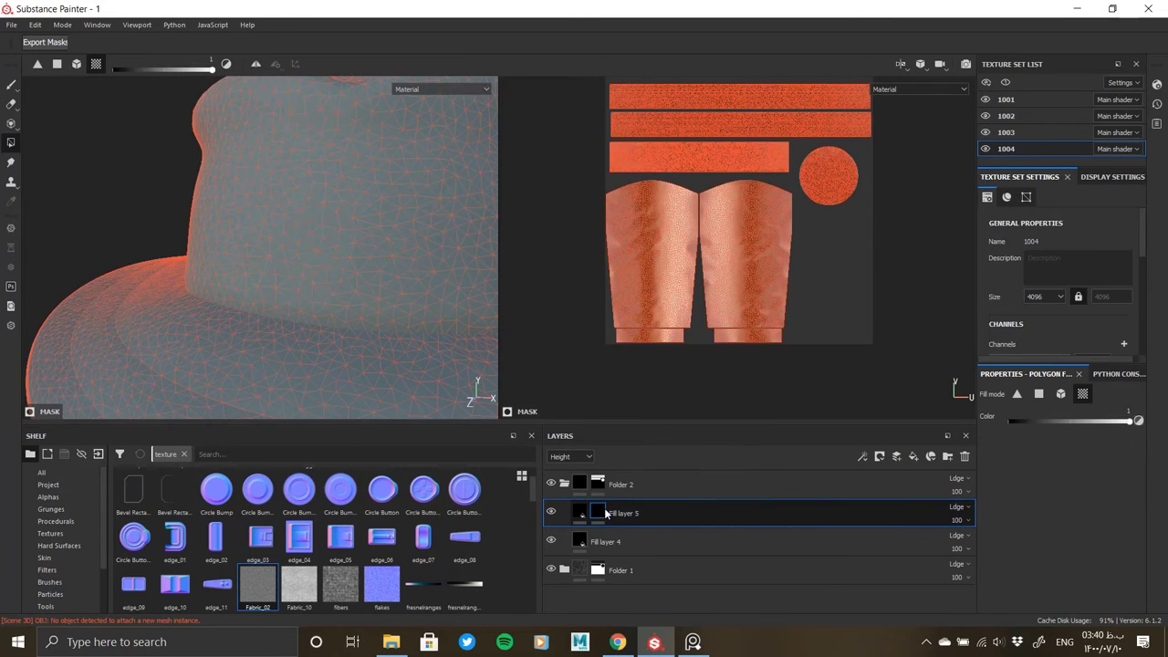
right_click(604, 507)
left_click(678, 355)
Step: Use Directional Scratches as the mask fill's grayscale pattern
left_click(1012, 436)
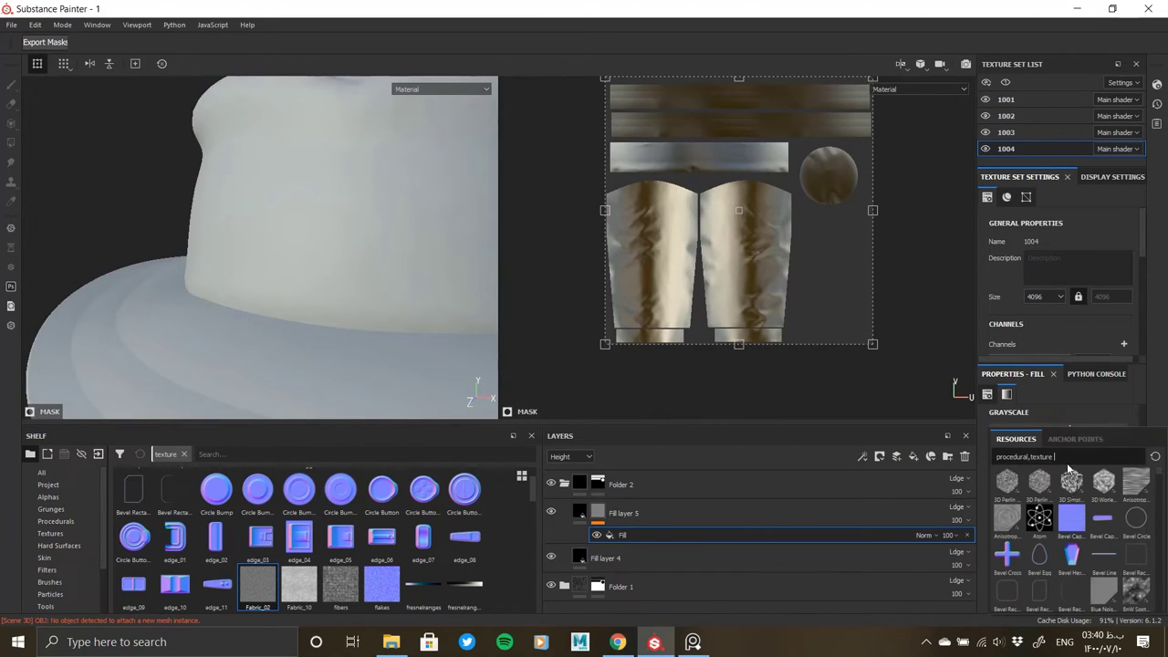
scroll(1075, 529, "down", 3)
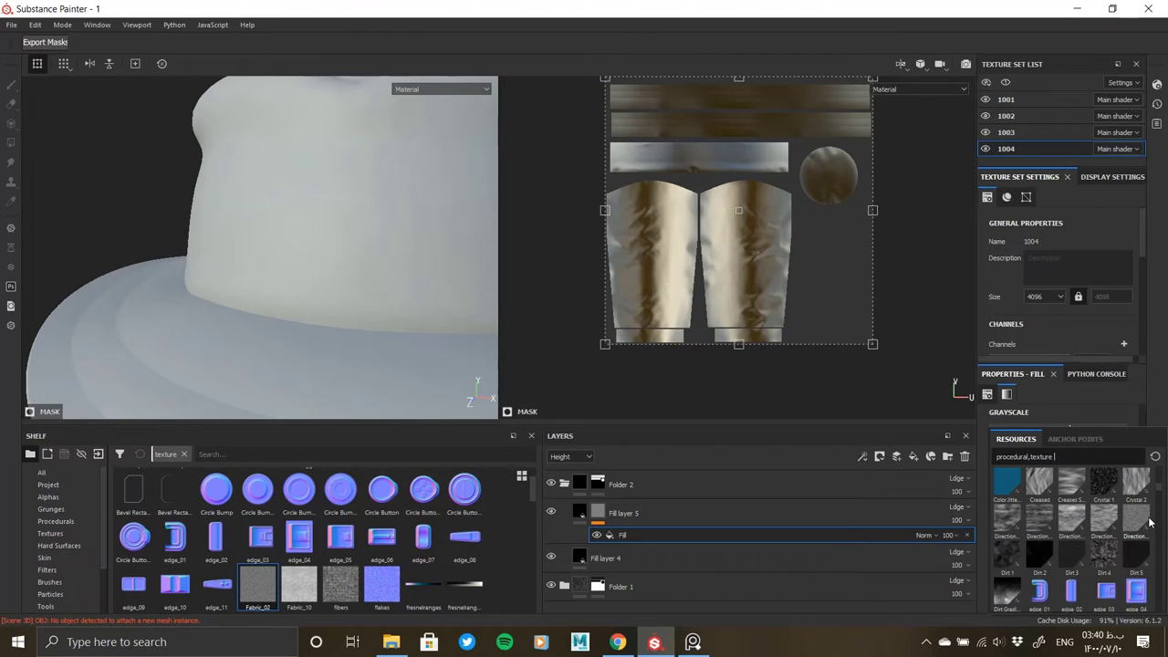
mouse_move(1135, 522)
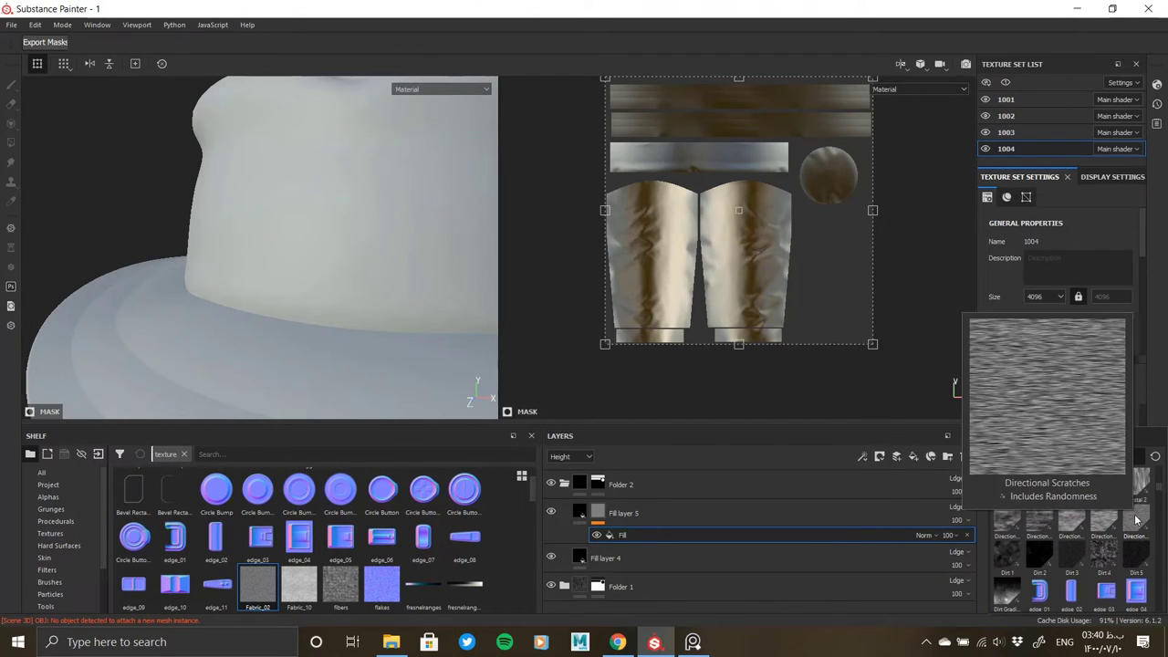
left_click(1071, 524)
scroll(274, 274, "down", 3)
scroll(324, 270, "down", 3)
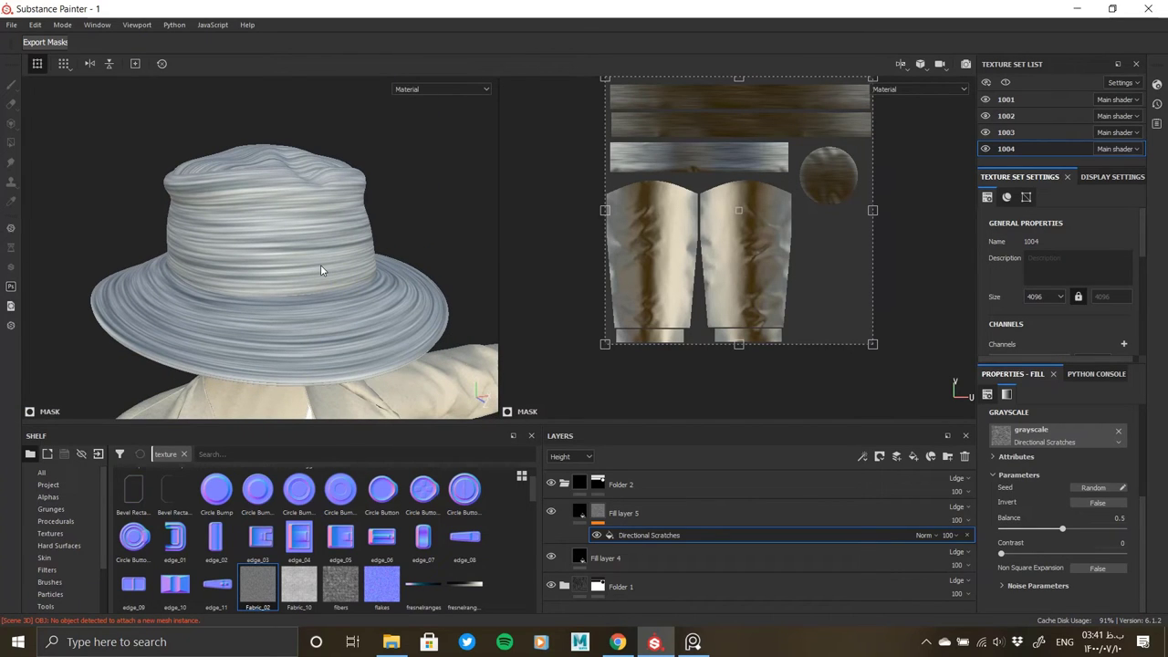
scroll(1029, 521, "down", 2)
scroll(1029, 521, "down", 3)
left_click_drag(383, 301, 320, 336, "alt")
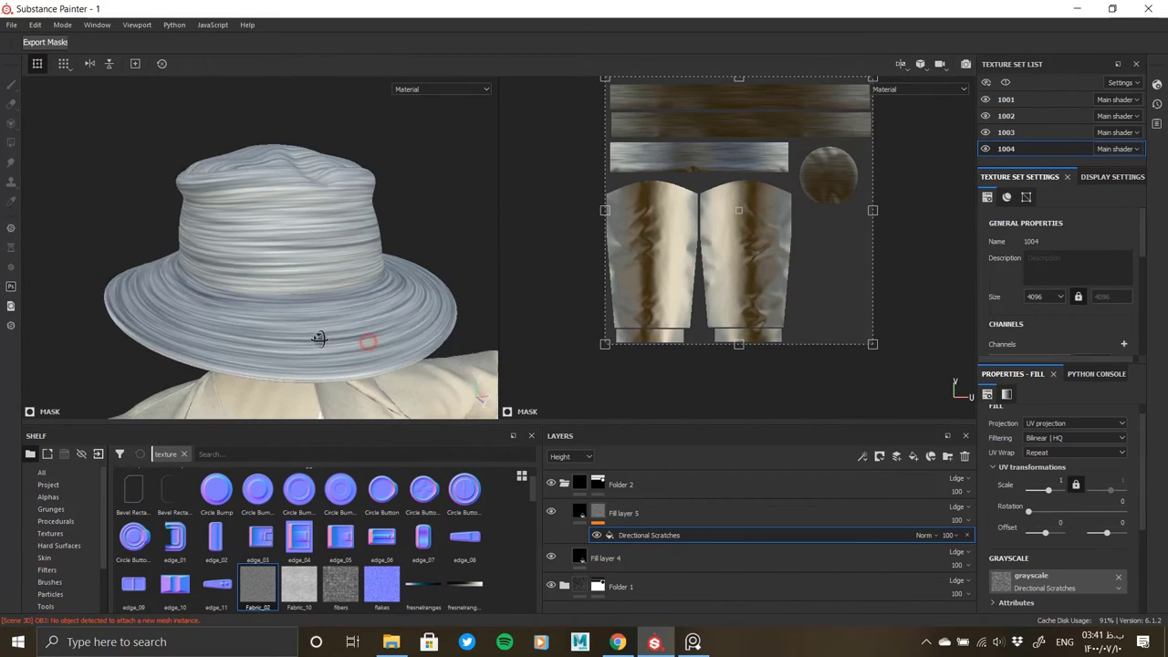
scroll(1040, 538, "down", 2)
scroll(1020, 585, "down", 2)
scroll(1020, 585, "down", 2)
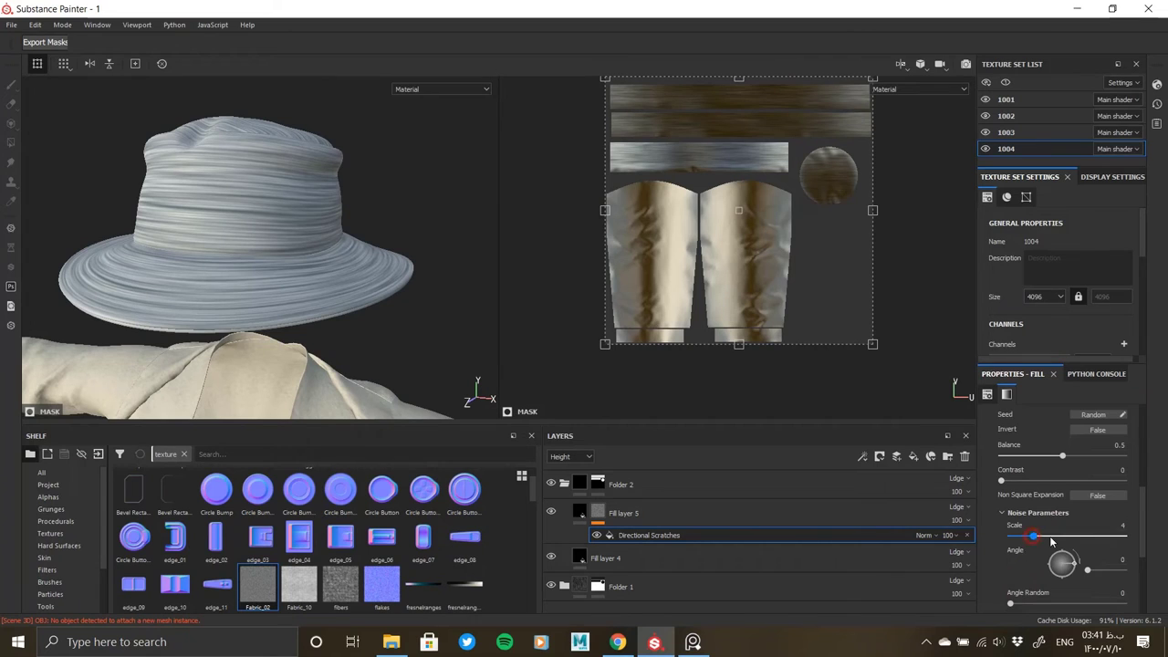
Step: Set the scratches' scale to 16 and lower their balance
left_click_drag(1051, 540, 1092, 542)
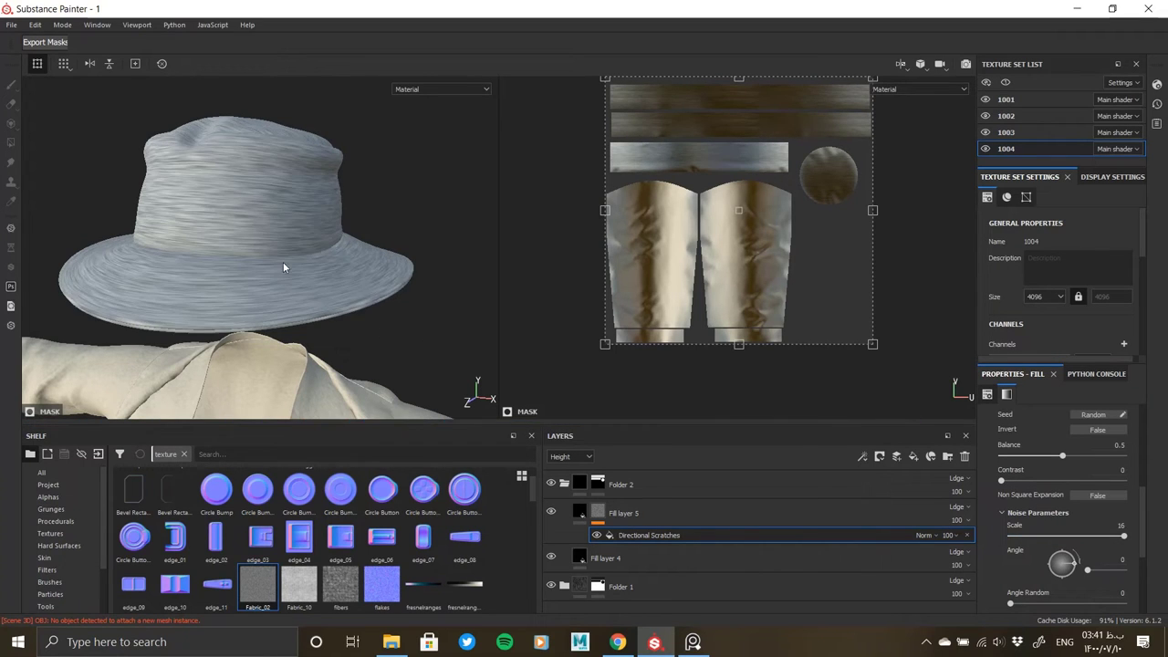
left_click_drag(283, 262, 316, 277, "alt")
scroll(344, 311, "up", 3)
scroll(344, 315, "down", 3)
mouse_move(344, 315)
left_mouse_down("alt")
mouse_move(208, 345)
mouse_move(167, 330)
mouse_move(247, 183)
mouse_move(208, 282)
left_mouse_up("alt")
scroll(208, 283, "up", 2)
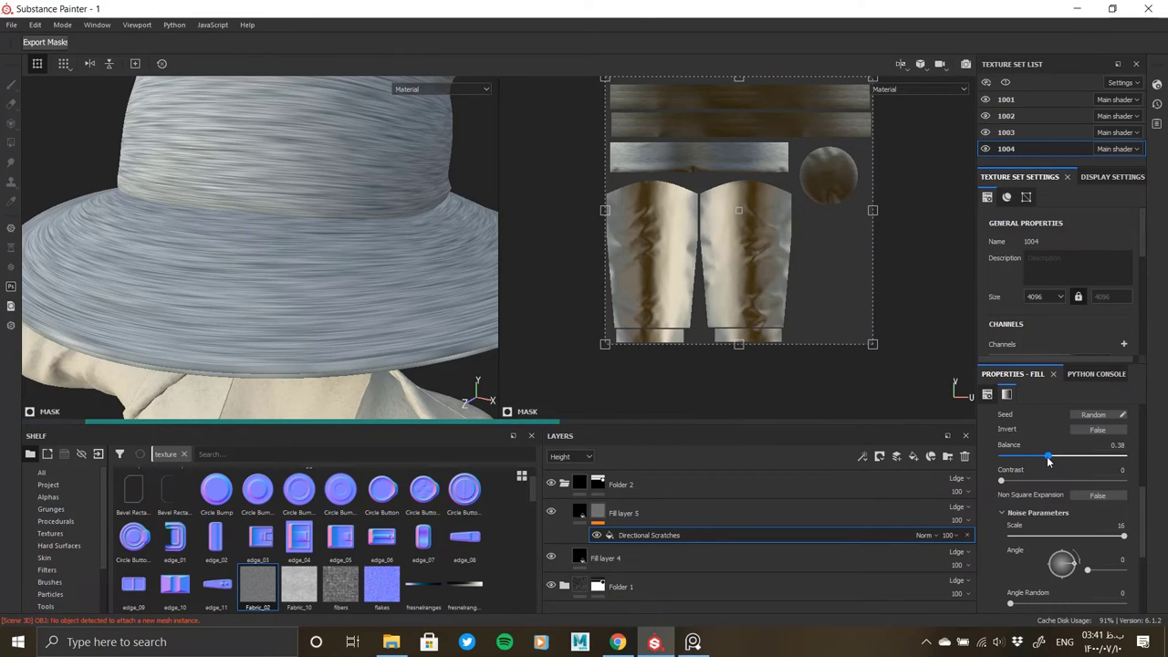
left_click_drag(1047, 461, 1027, 464)
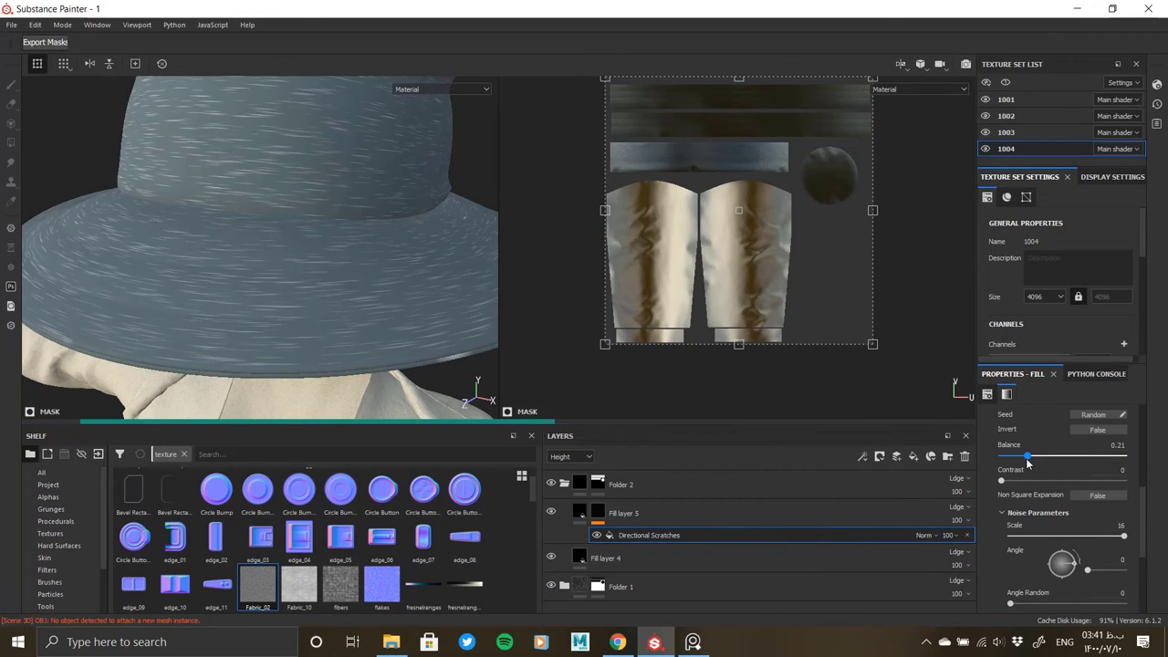
Step: Turn the scratches to a 90° angle so the streaks run vertically
scroll(1058, 527, "up", 3)
scroll(1060, 509, "up", 1)
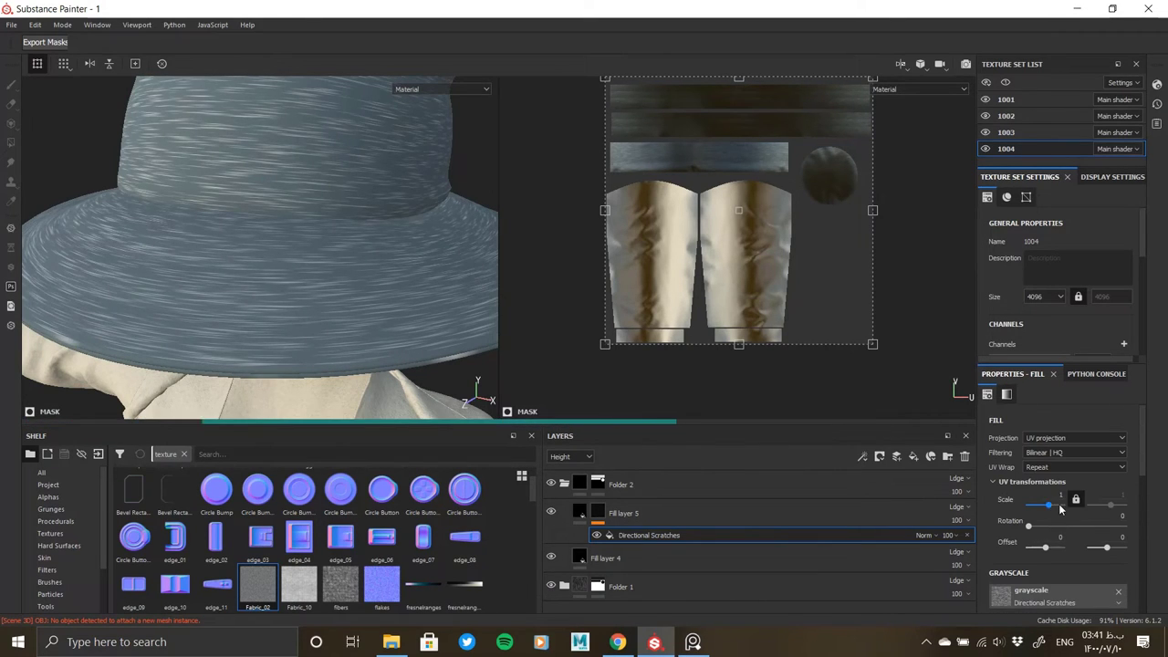
left_click_drag(341, 255, 383, 274, "alt")
scroll(1050, 564, "down", 3)
scroll(1050, 566, "down", 1)
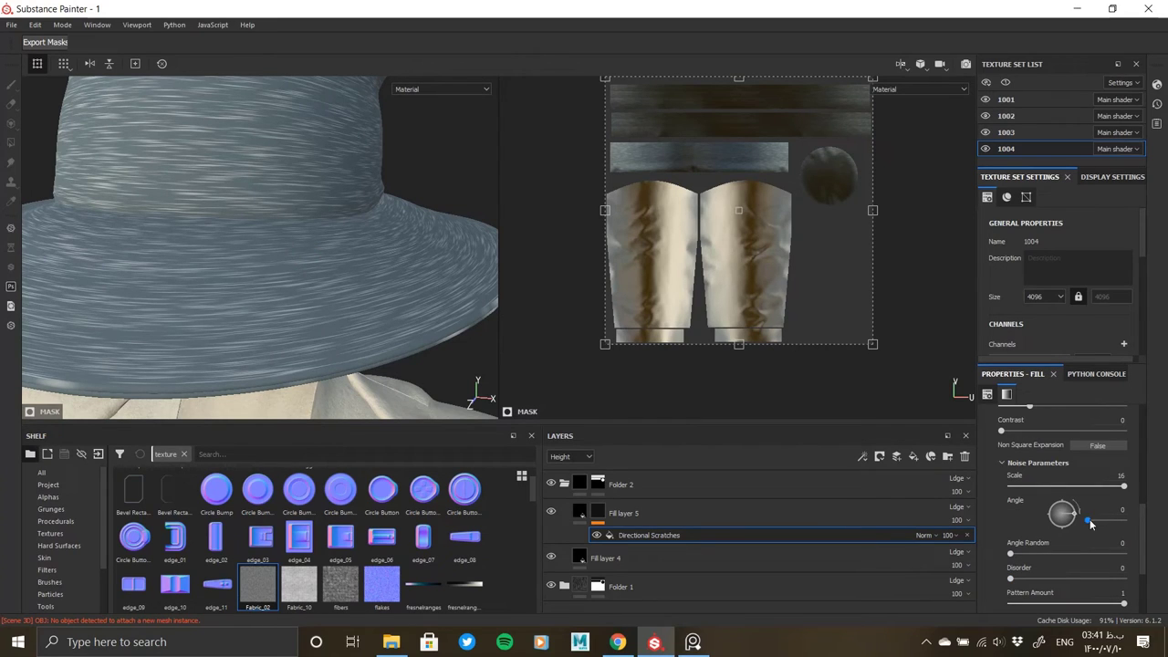
left_click_drag(1088, 523, 1063, 509)
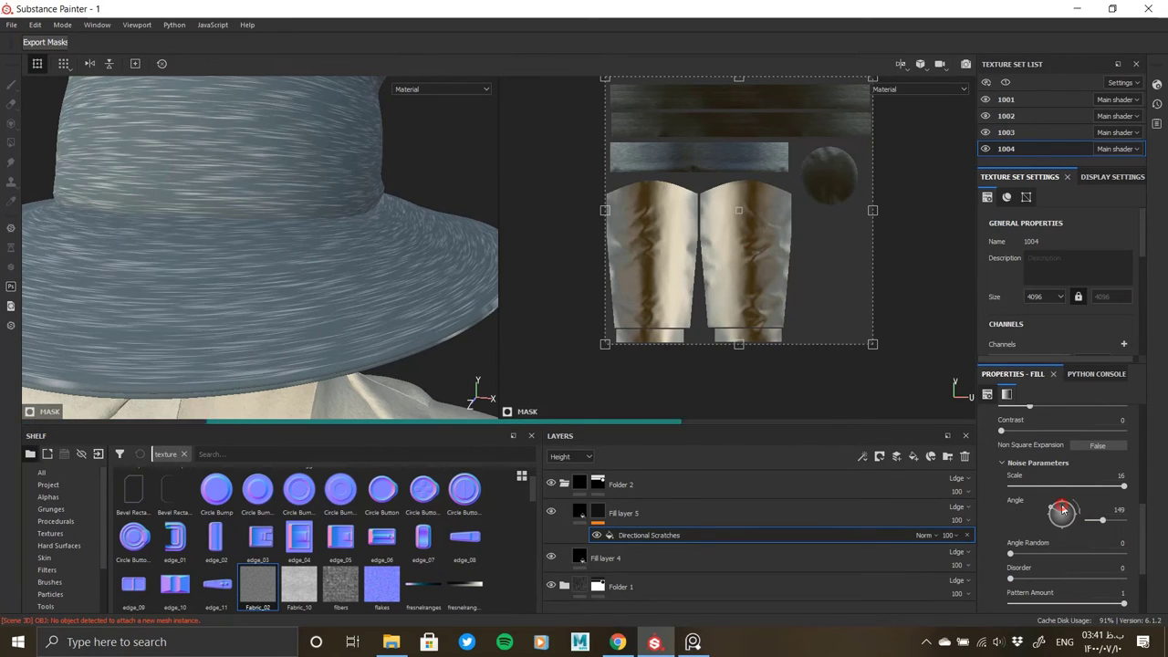
scroll(332, 264, "down", 3)
mouse_move(332, 264)
left_mouse_down("alt")
mouse_move(173, 265)
mouse_move(292, 259)
mouse_move(115, 235)
left_mouse_up("alt")
mouse_move(382, 271)
left_mouse_down("alt")
mouse_move(347, 253)
mouse_move(353, 286)
mouse_move(443, 282)
mouse_move(410, 293)
mouse_move(392, 223)
mouse_move(358, 282)
mouse_move(146, 228)
mouse_move(282, 233)
left_mouse_up("alt")
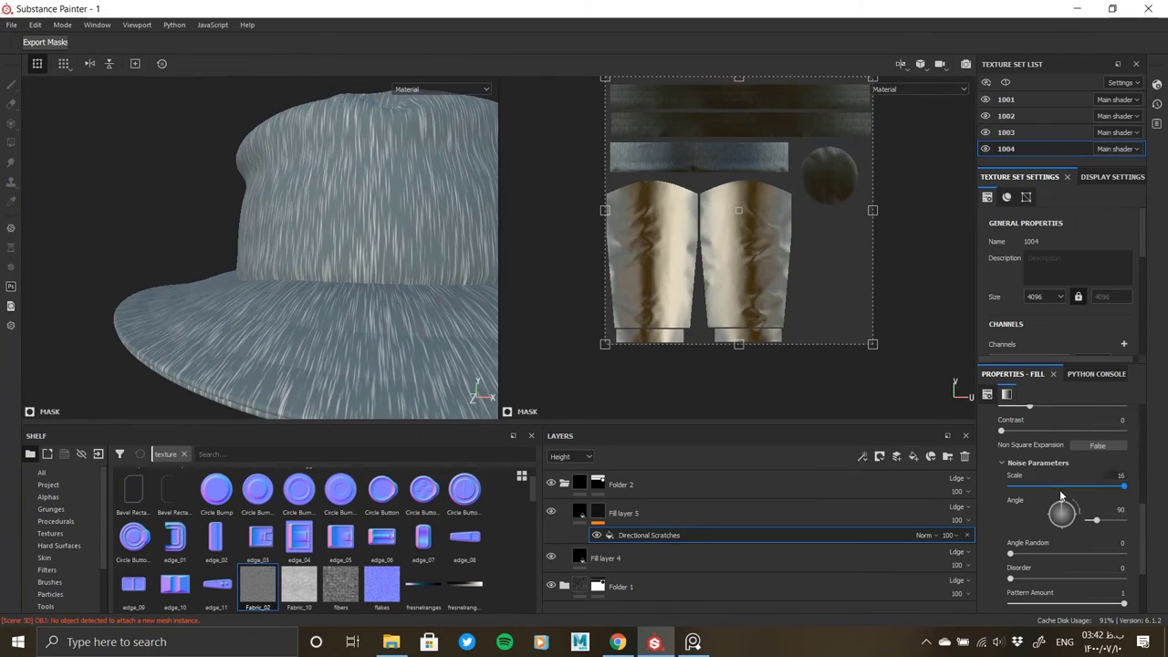
Step: Limit Fill layer 5 to colour by disabling metallic, roughness, normal and height
left_click(580, 512)
scroll(1078, 532, "down", 1)
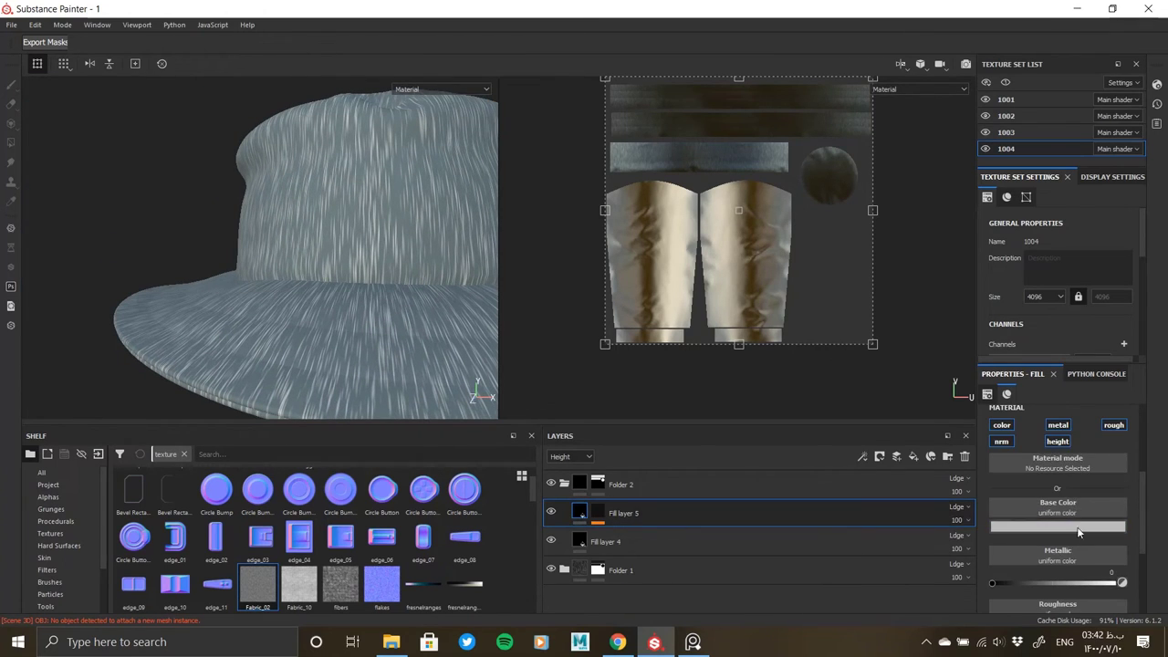
left_click(1057, 428)
left_click(1113, 428)
left_click(1001, 445)
left_click(1057, 445)
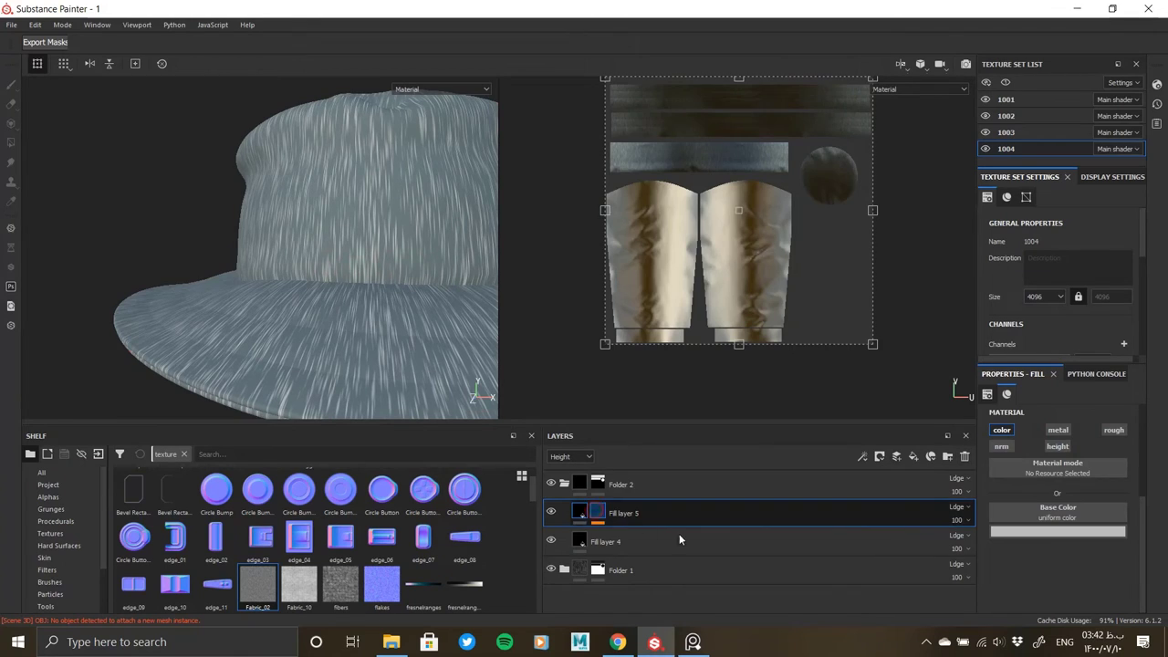
scroll(1032, 548, "up", 1)
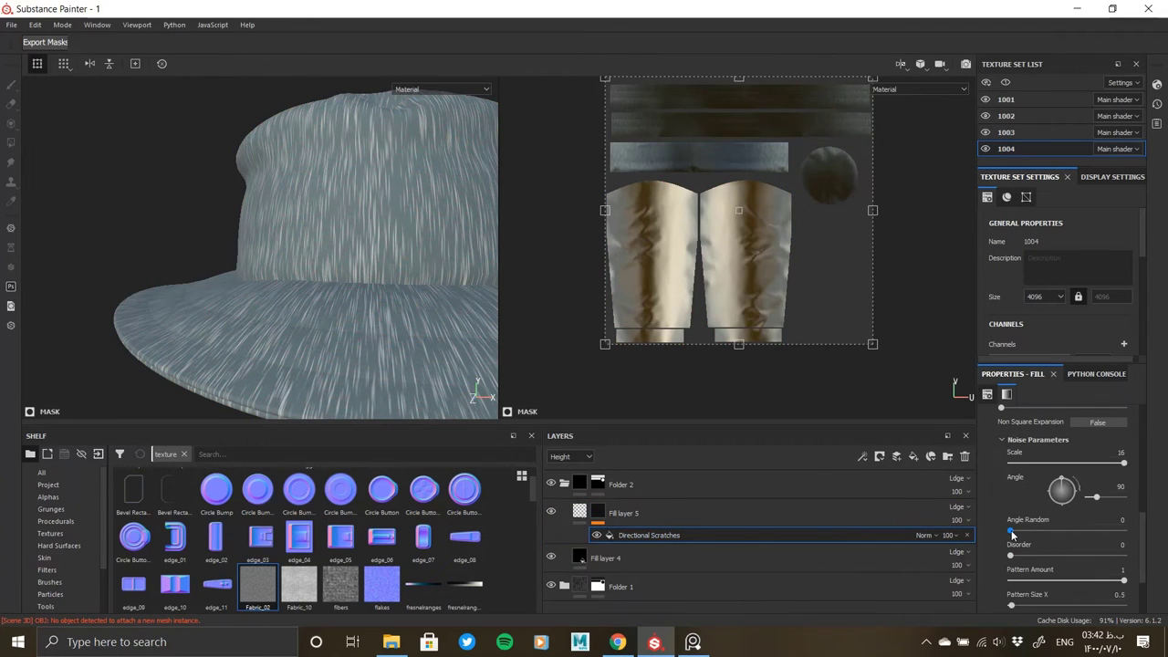
Step: Set scratches: angle random 0.02, disorder 0.13, amount 1, size X 0.65, random sizes 0.37/0.11
left_click_drag(1011, 533, 1041, 585)
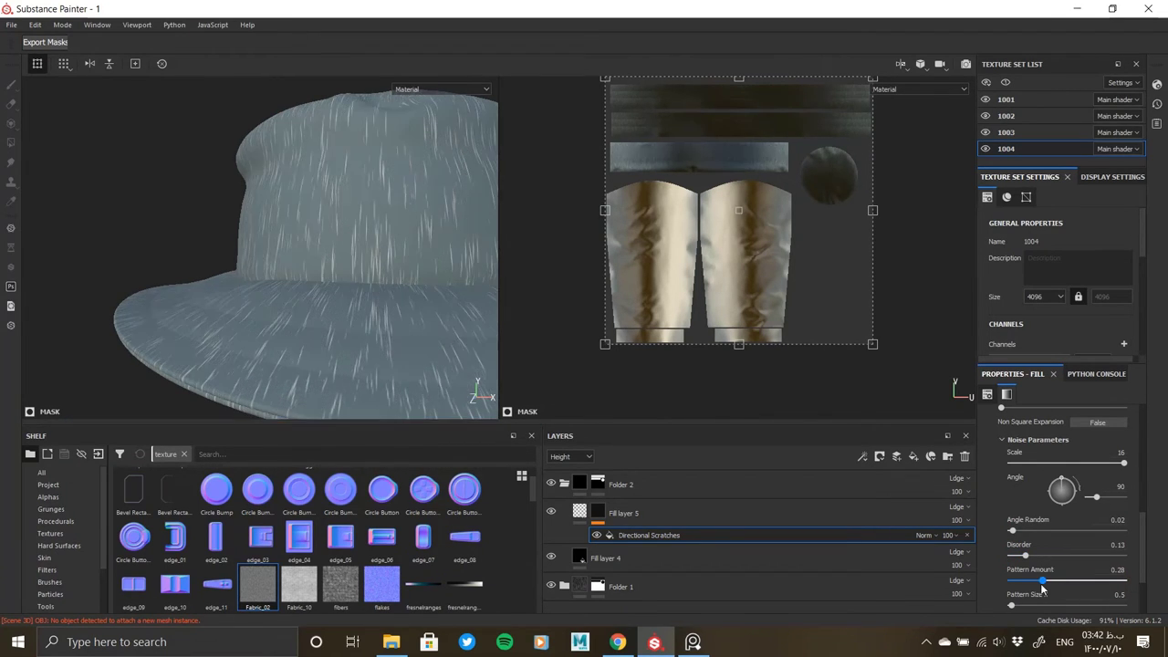
left_click_drag(1135, 591, 1140, 590)
left_click_drag(1033, 606, 1007, 609)
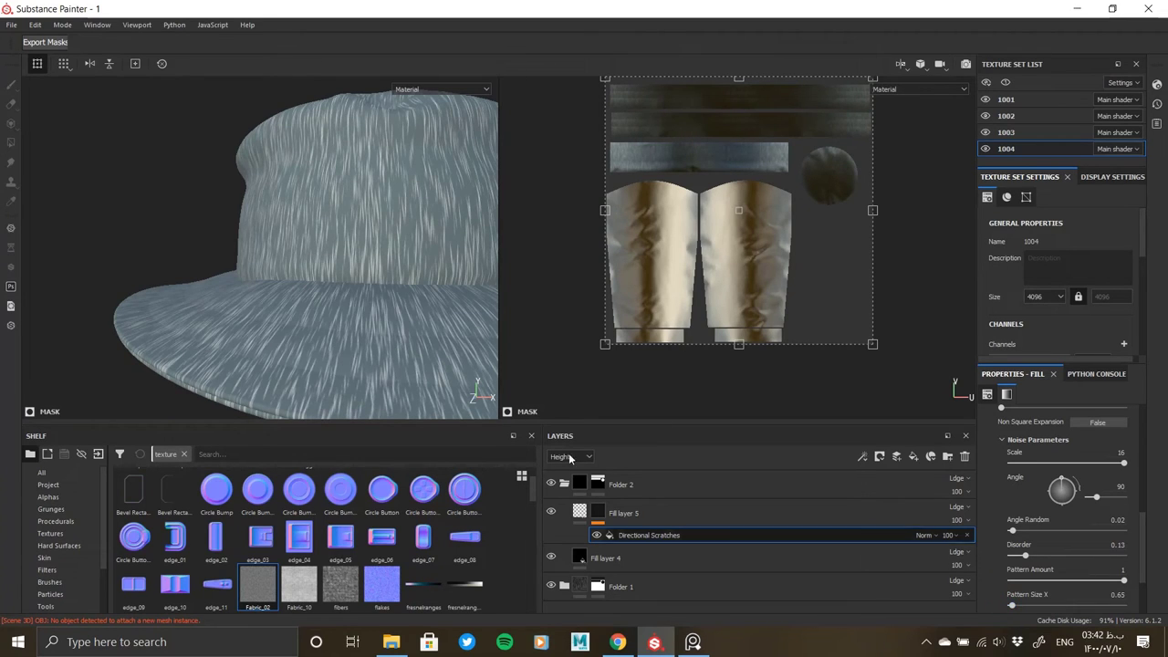
scroll(1065, 562, "down", 2)
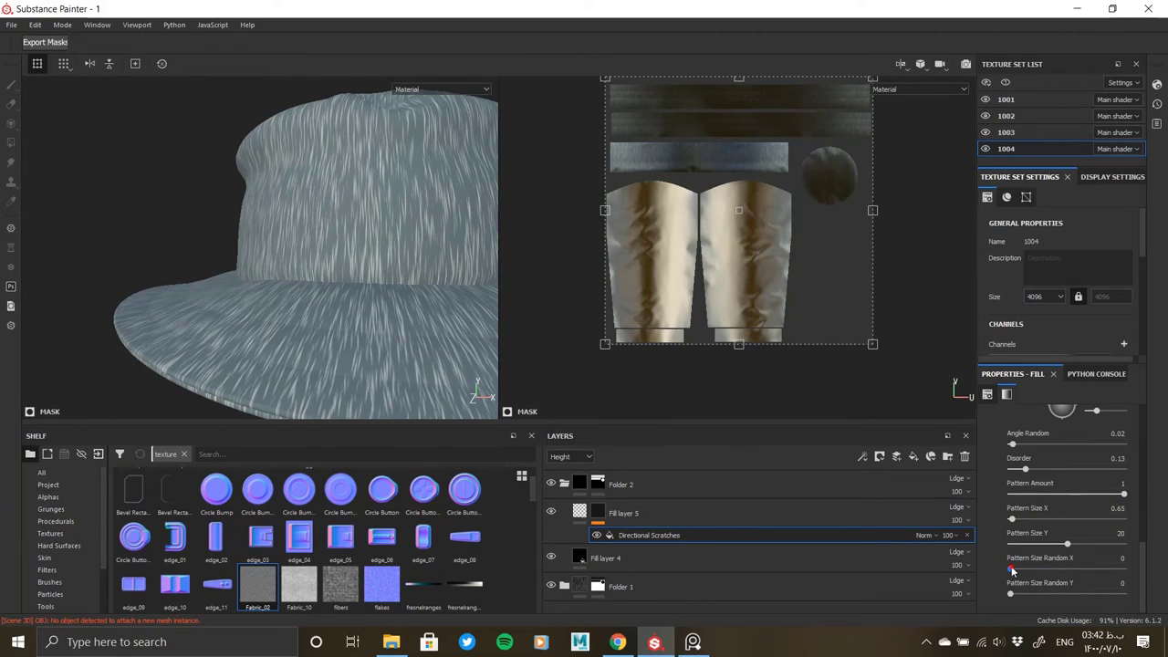
mouse_move(1102, 568)
left_mouse_down()
mouse_move(1052, 568)
mouse_move(1086, 594)
left_mouse_up()
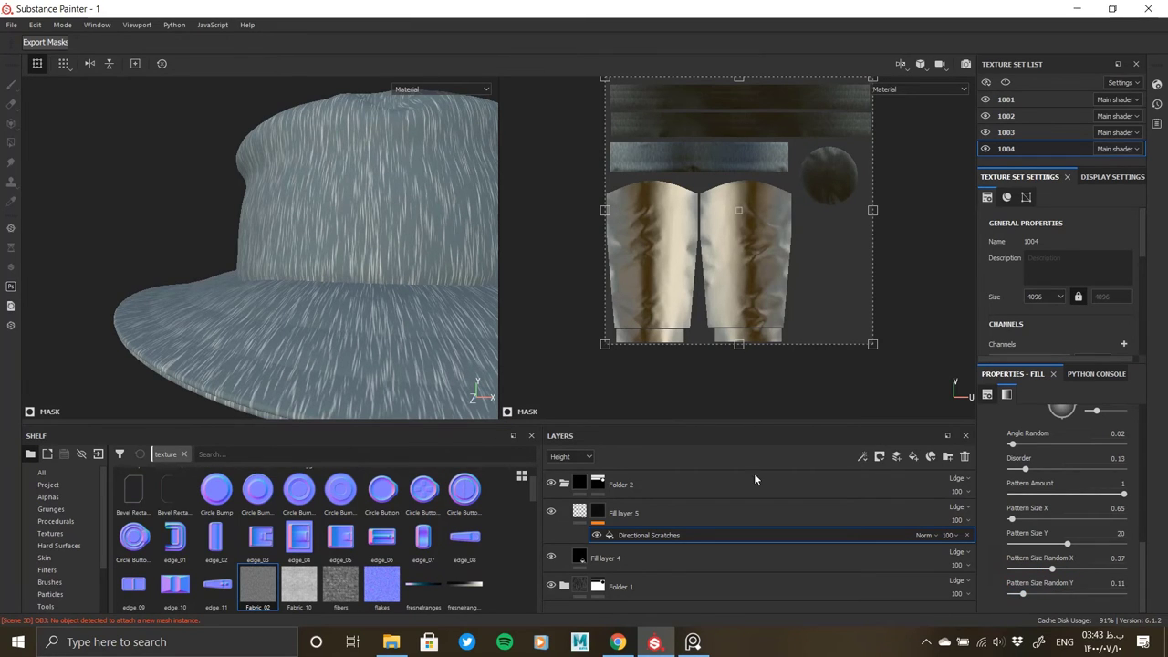
mouse_move(360, 328)
left_mouse_down("alt")
mouse_move(279, 260)
mouse_move(290, 282)
left_mouse_up("alt")
Step: Switch the layer stack view to the Base Color channel
left_click(629, 513)
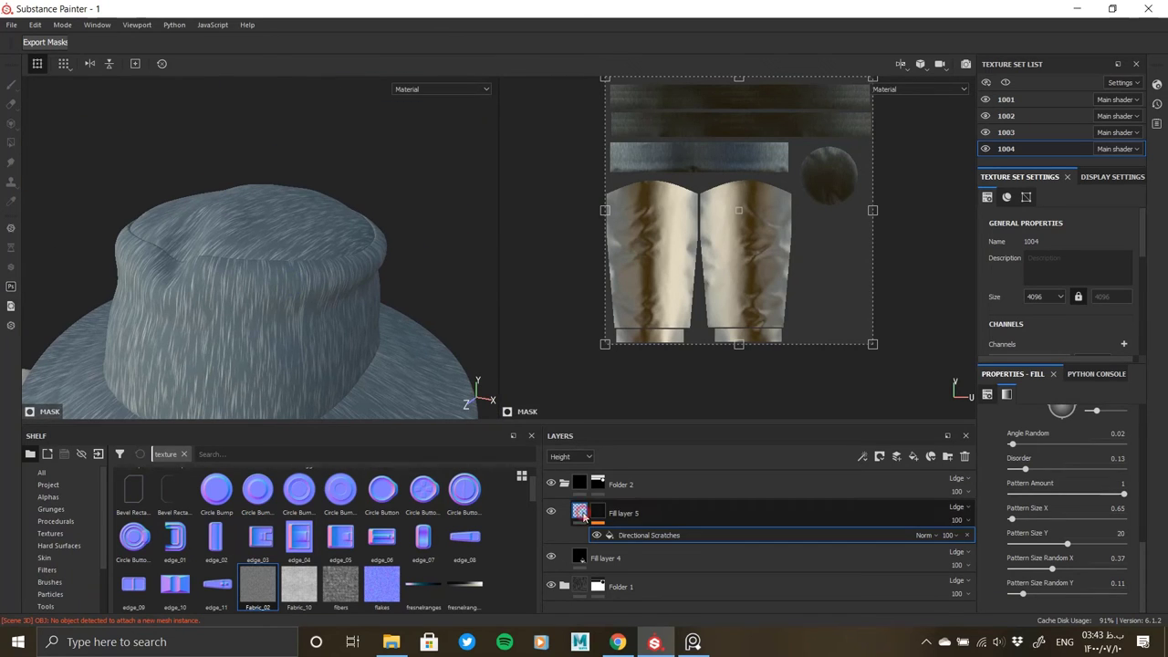
left_click(569, 456)
left_click_drag(264, 365, 344, 286, "alt")
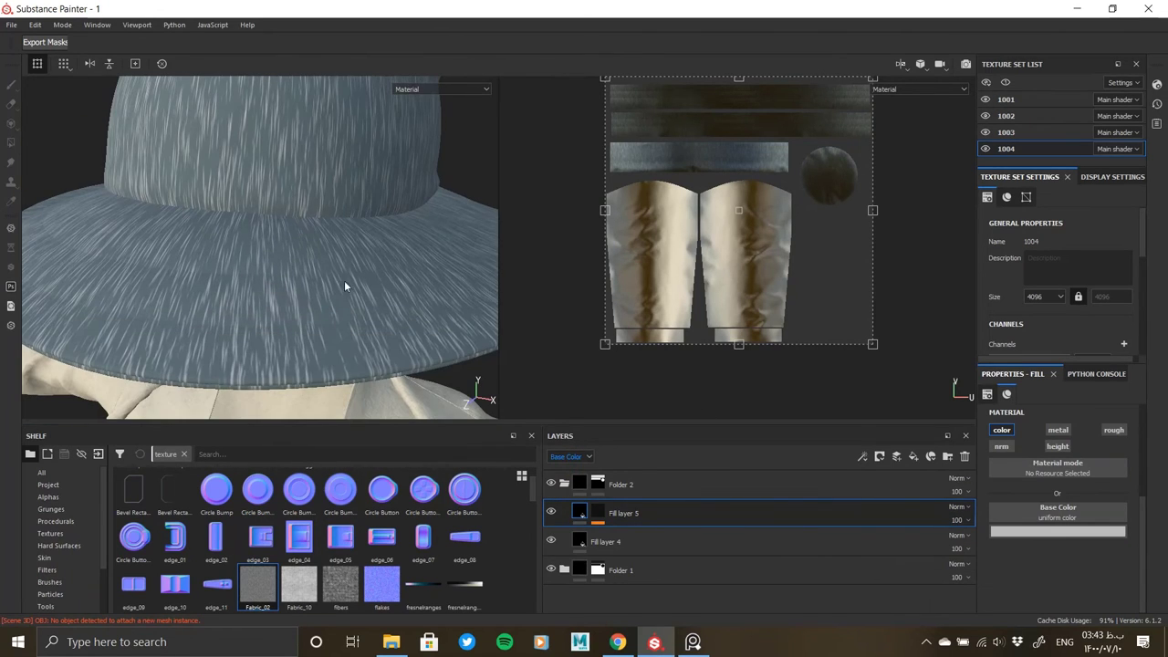
Step: Darken Fill layer 5's base colour slightly to a pale grey
left_click(1049, 530)
left_click(588, 538)
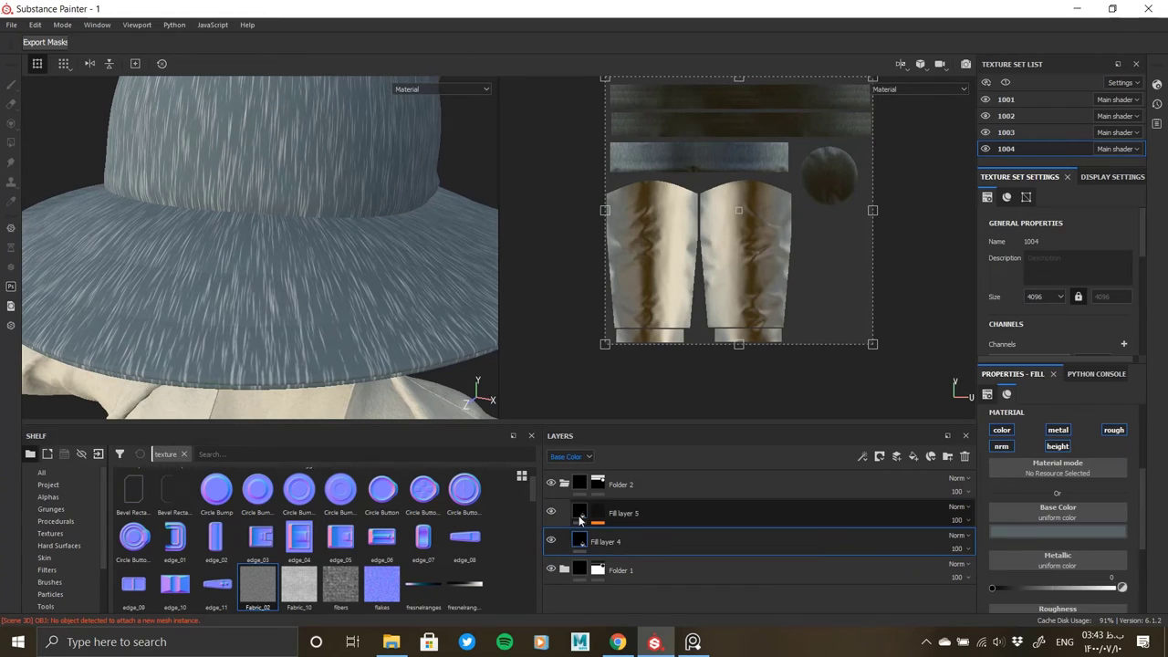
left_click(579, 513)
left_click(1040, 530)
left_click(586, 532)
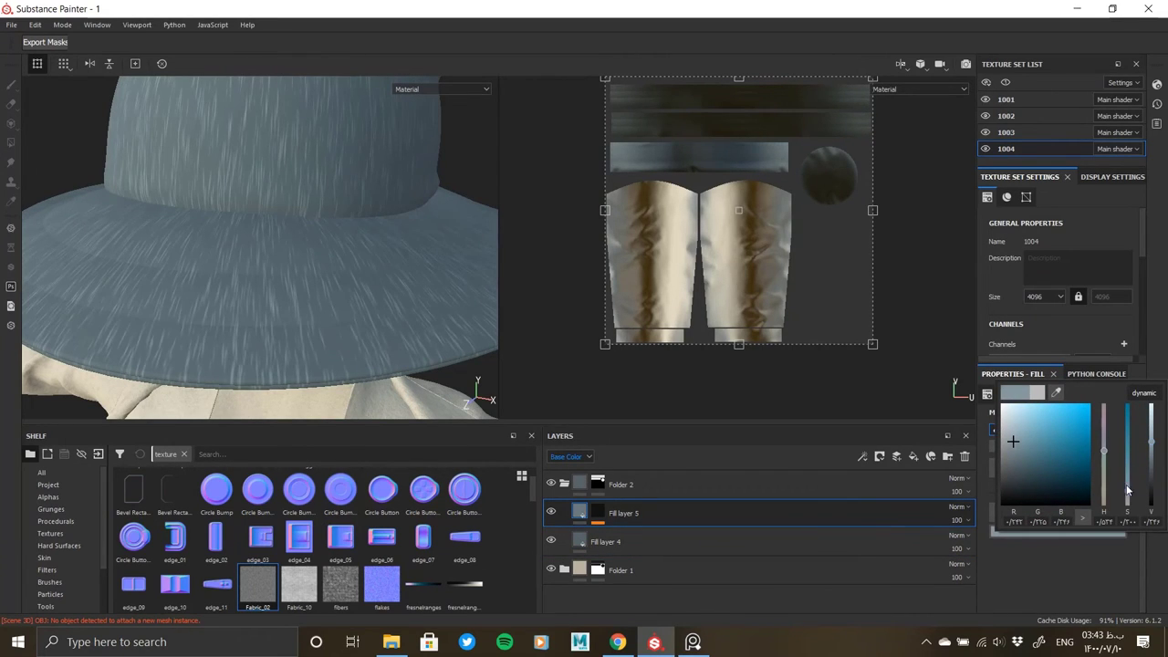
left_click_drag(1155, 445, 1151, 447)
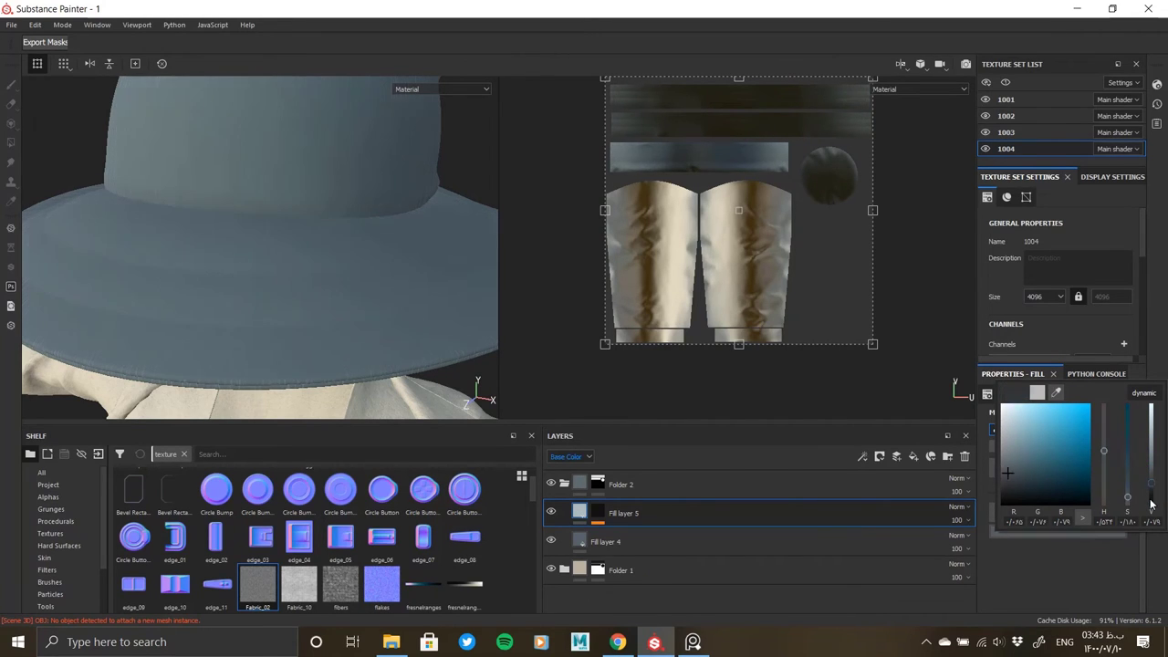
left_click(260, 273)
scroll(260, 274, "down", 3)
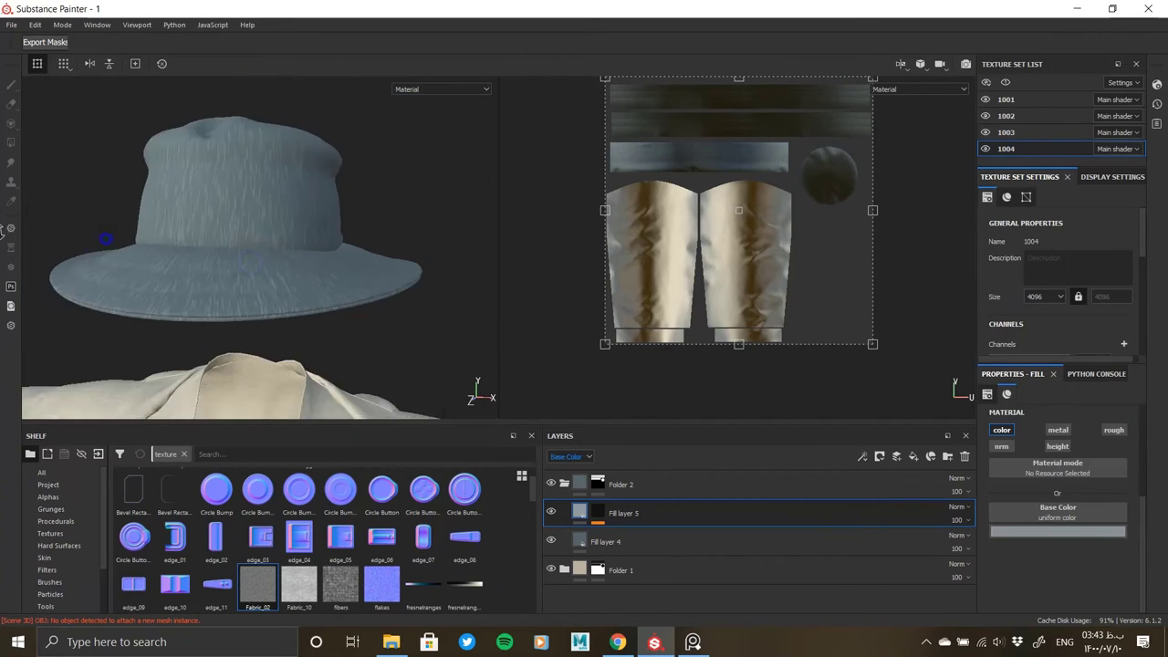
left_click_drag(260, 274, 239, 410, "alt")
scroll(207, 275, "up", 4)
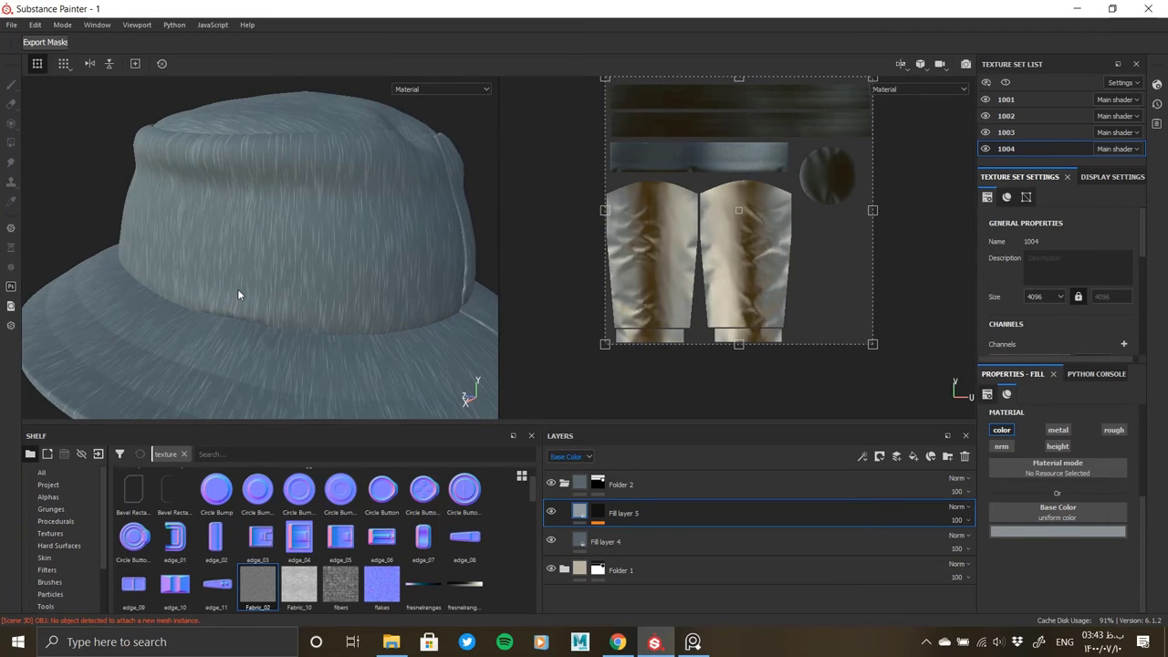
left_click_drag(238, 294, 325, 292, "alt")
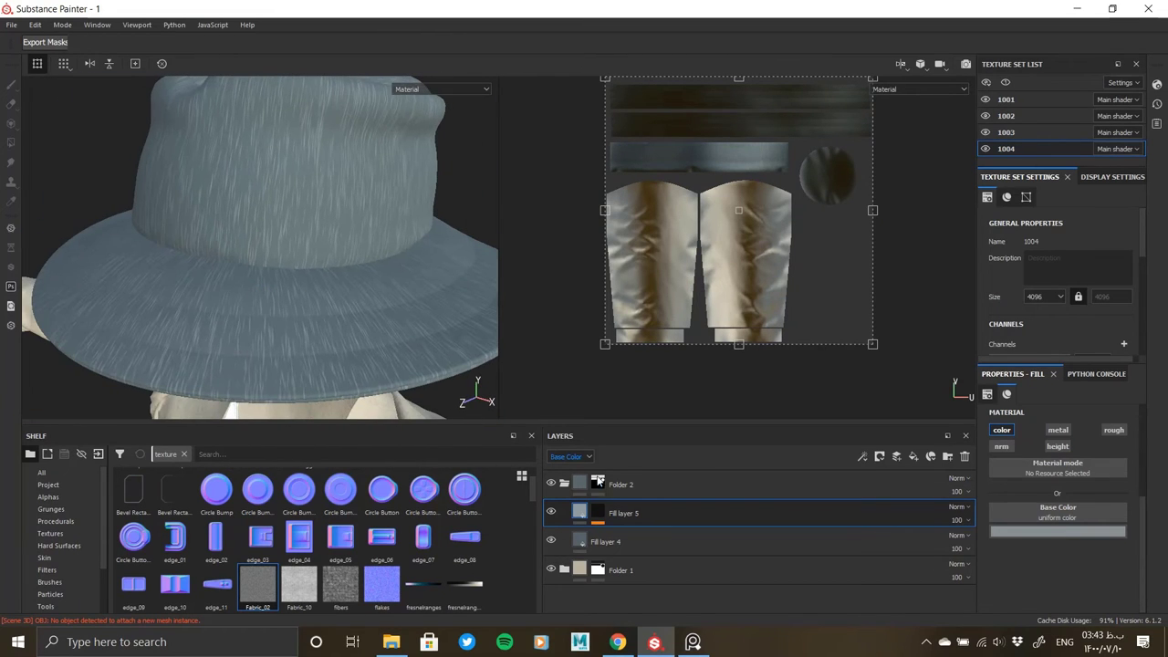
Step: Add Fill layer 6 for roughness and height, with a black mask and fill effect
left_click(913, 457)
left_click(1001, 430)
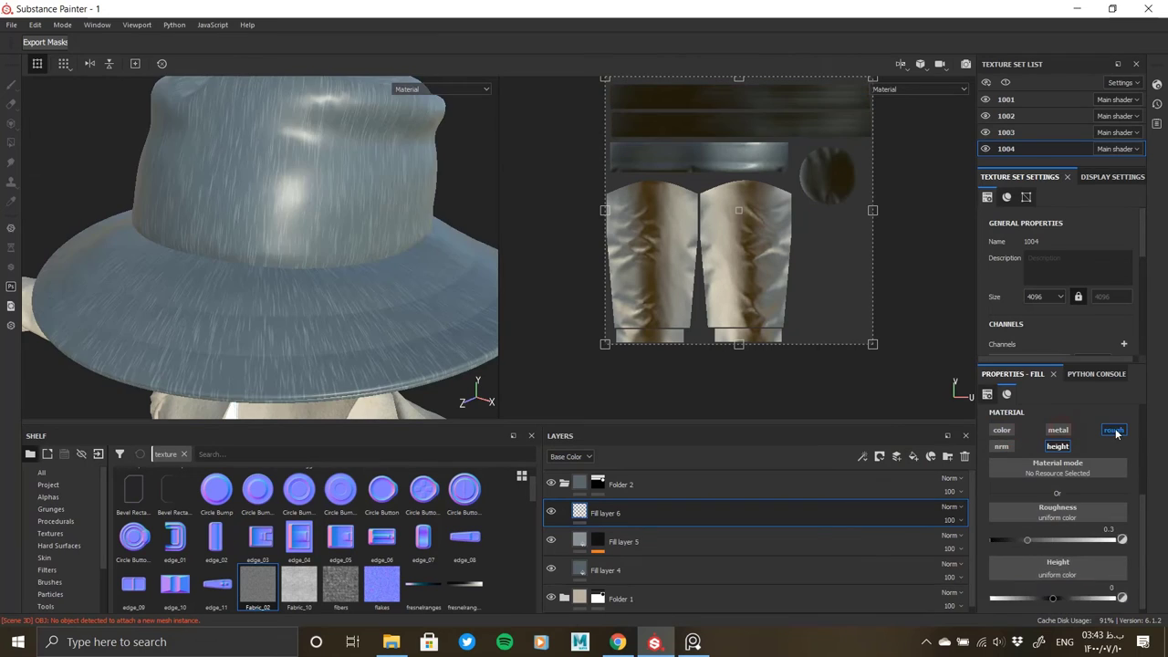
right_click(574, 513)
left_click(638, 149)
right_click(602, 513)
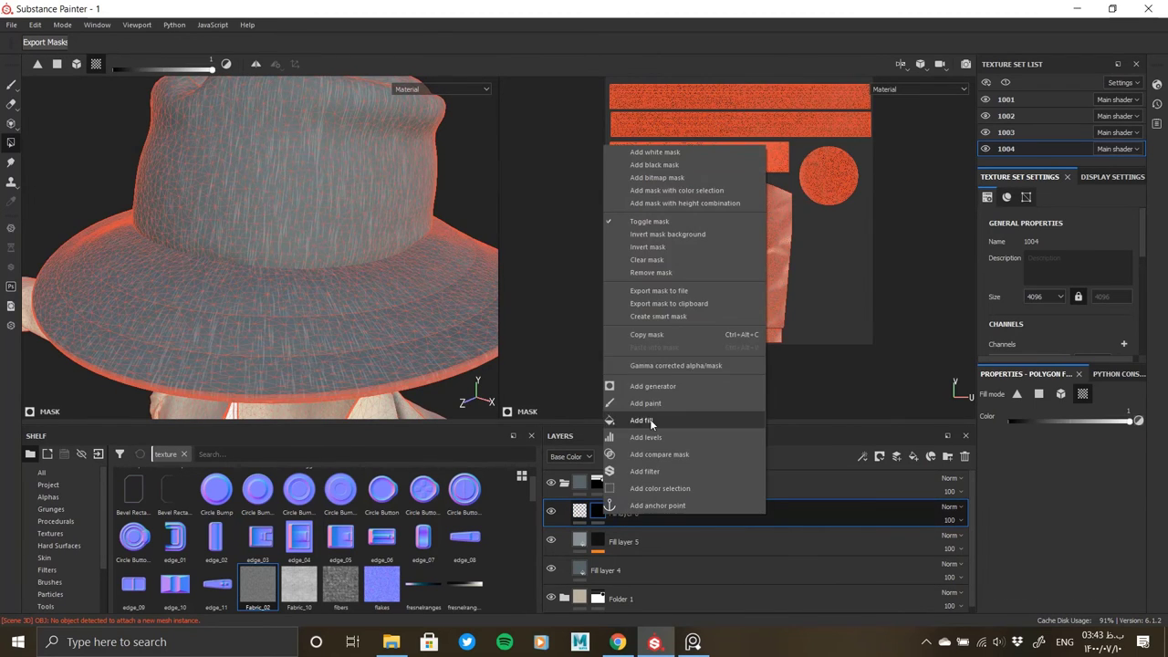
left_click(650, 419)
Step: Set the mask fill's grayscale texture to Messy Fibers 3
left_click(1039, 430)
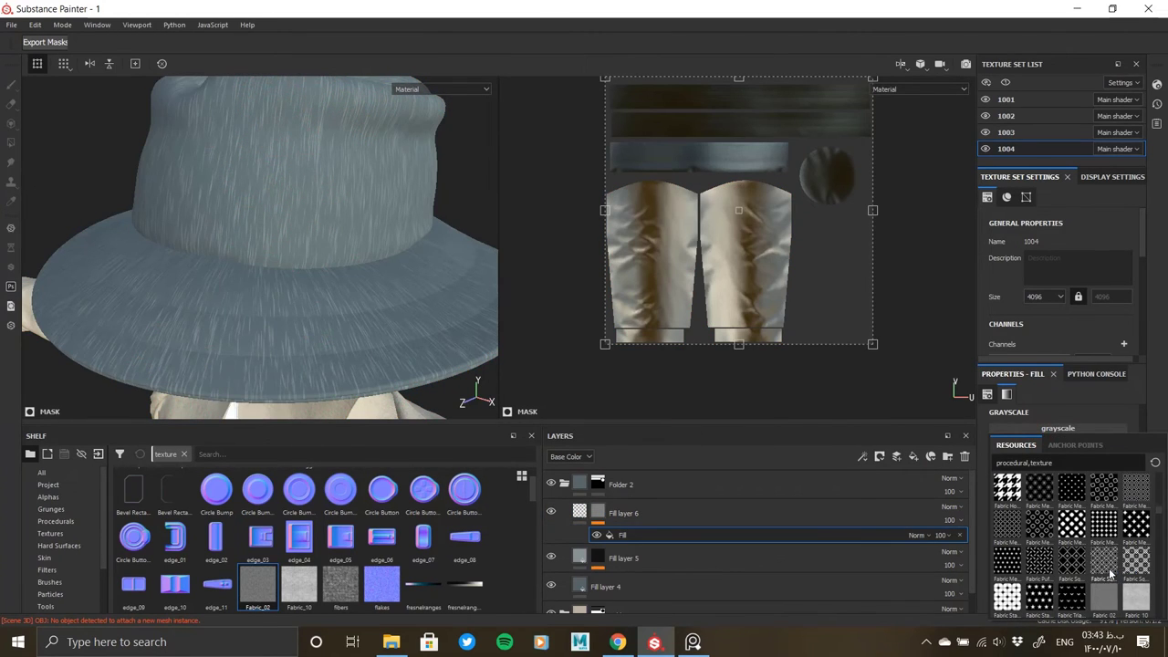
scroll(1110, 573, "down", 3)
scroll(1084, 560, "down", 5)
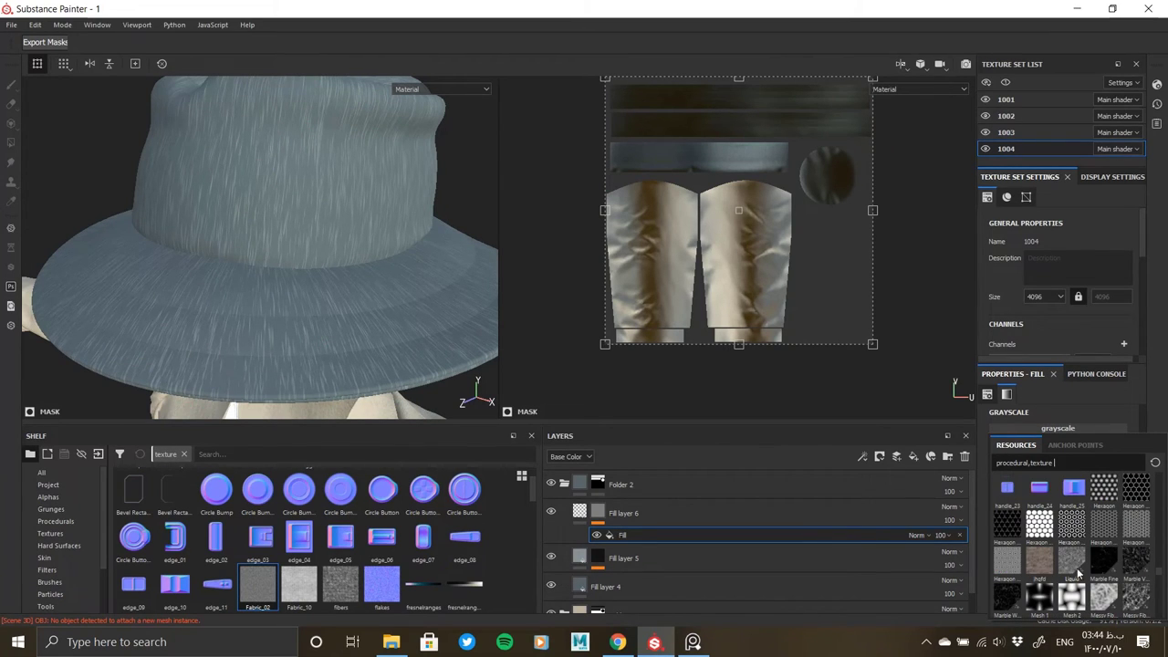
left_click(1105, 599)
left_click(1064, 443)
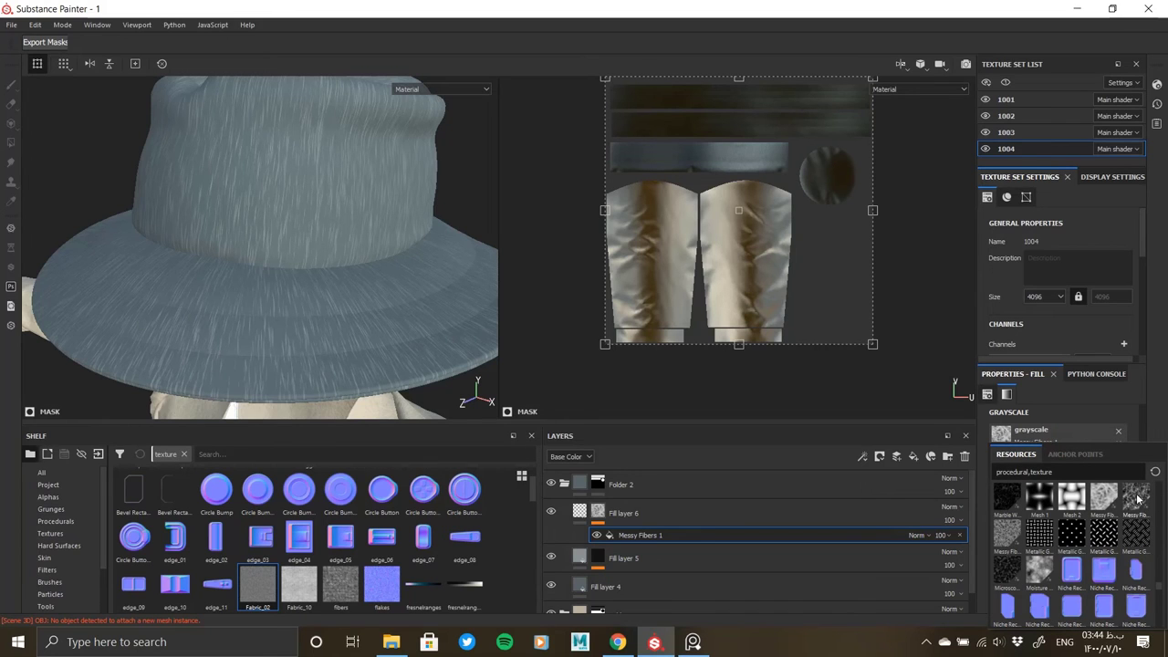
left_click(1002, 531)
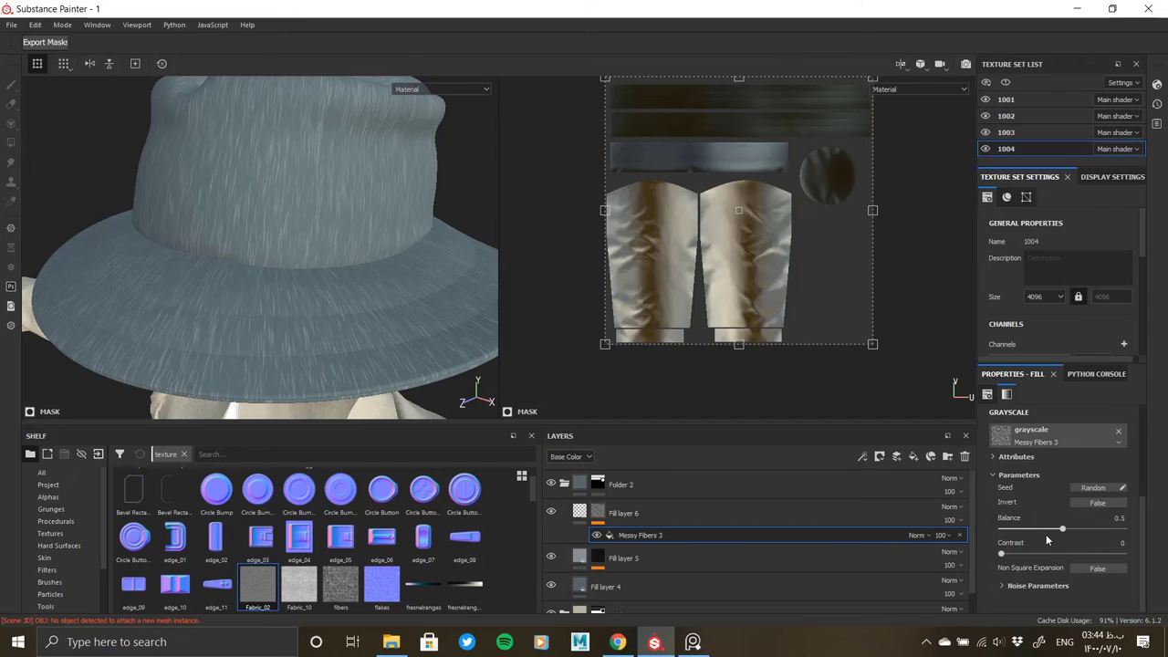
left_click(1023, 584)
left_click(598, 511)
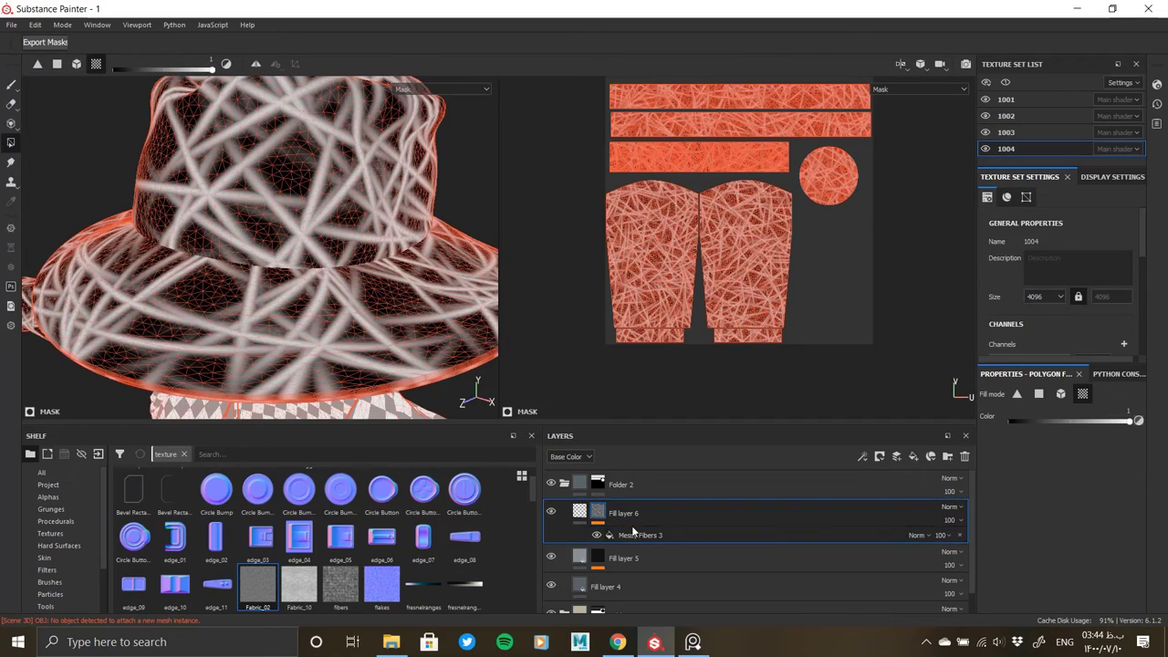
Step: Set Messy Fibers 3 to scale 16, angle 90, disorder 0.54, colour random 0.95, low angle randomness
left_click(634, 535)
left_click(1114, 477)
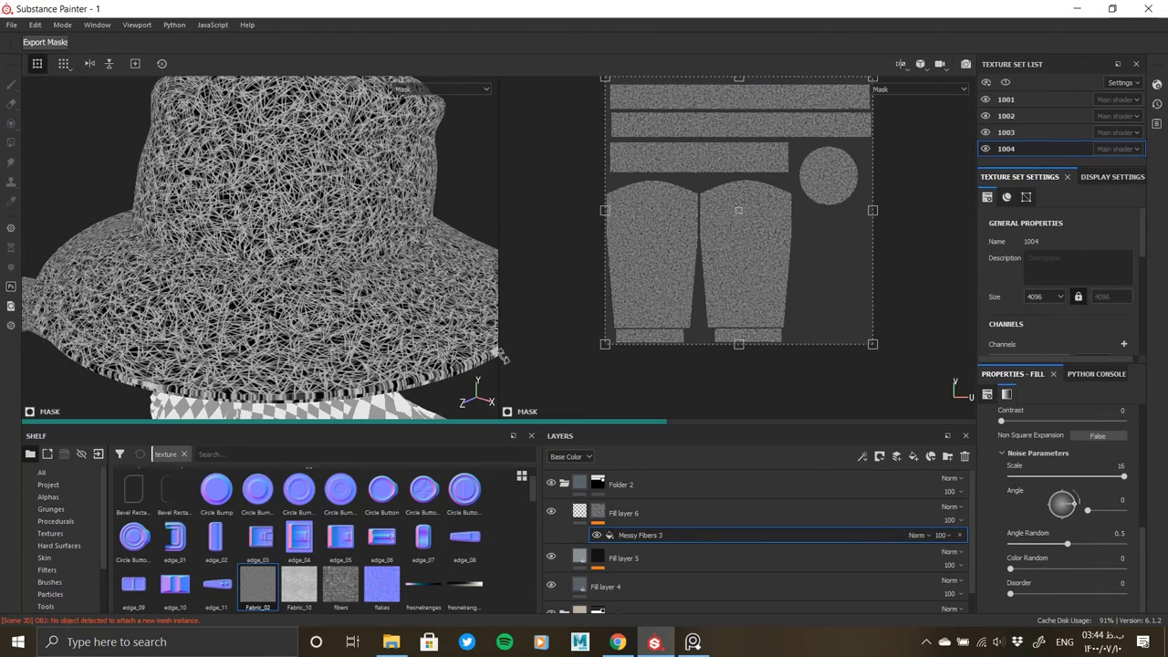
left_click_drag(1007, 543, 1131, 568)
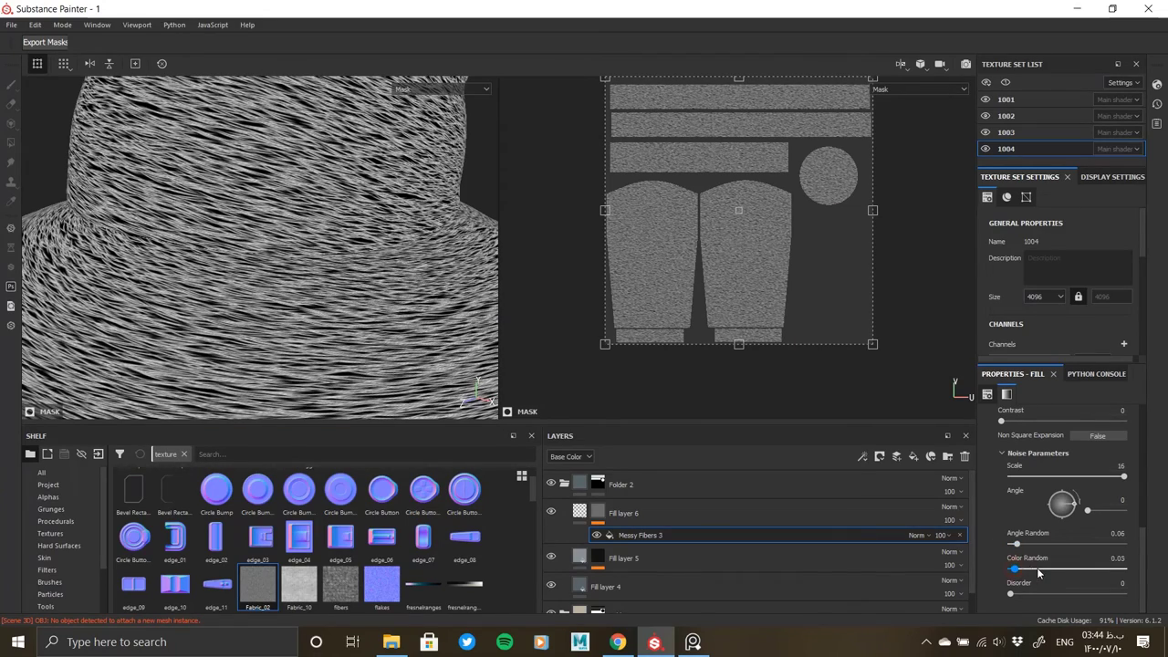
left_click_drag(1068, 594, 1071, 594)
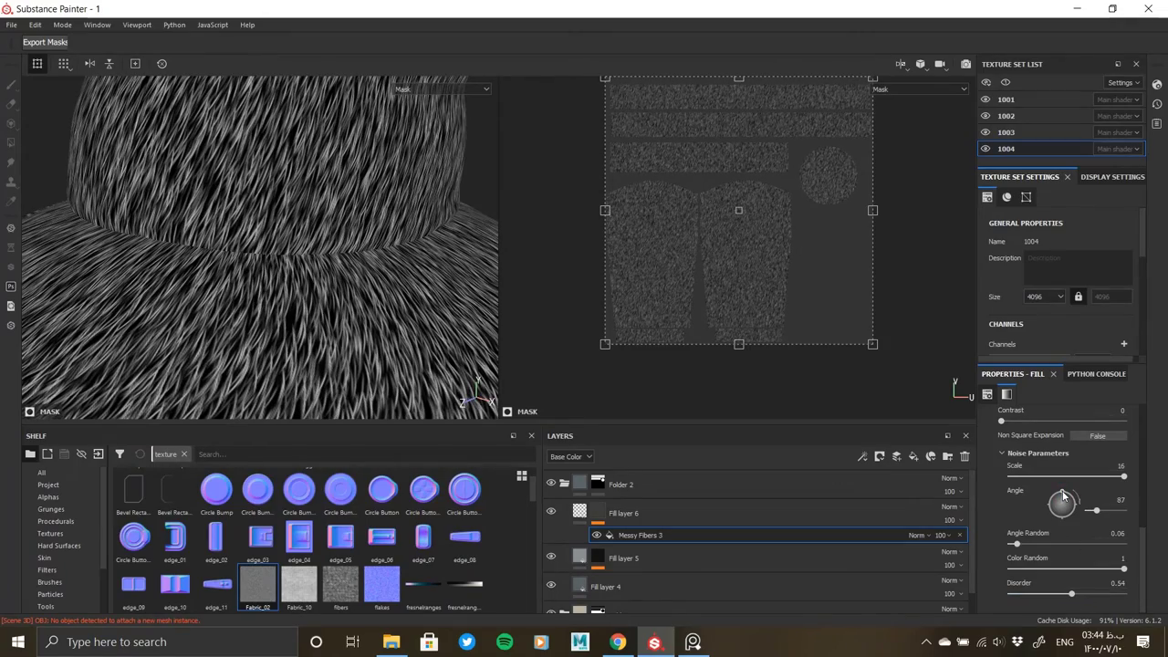
left_click_drag(1063, 493, 1065, 490)
mouse_move(328, 338)
left_mouse_down("alt")
mouse_move(314, 332)
mouse_move(680, 498)
left_mouse_up("alt")
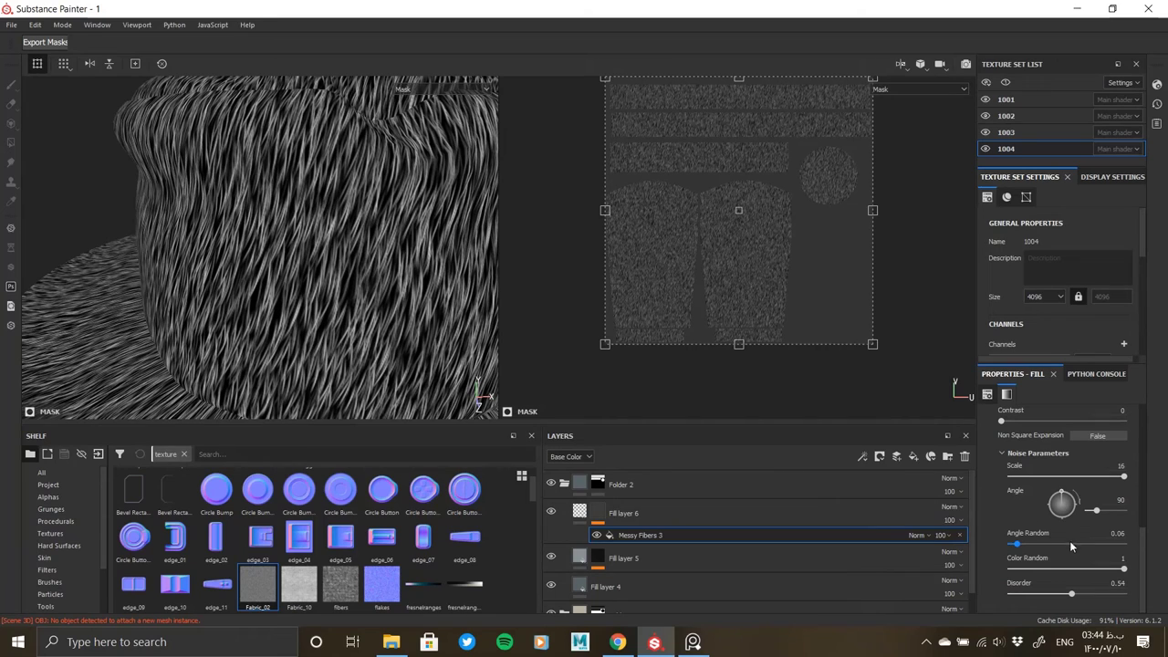
mouse_move(1017, 545)
left_mouse_down()
mouse_move(991, 546)
mouse_move(1011, 546)
left_mouse_up()
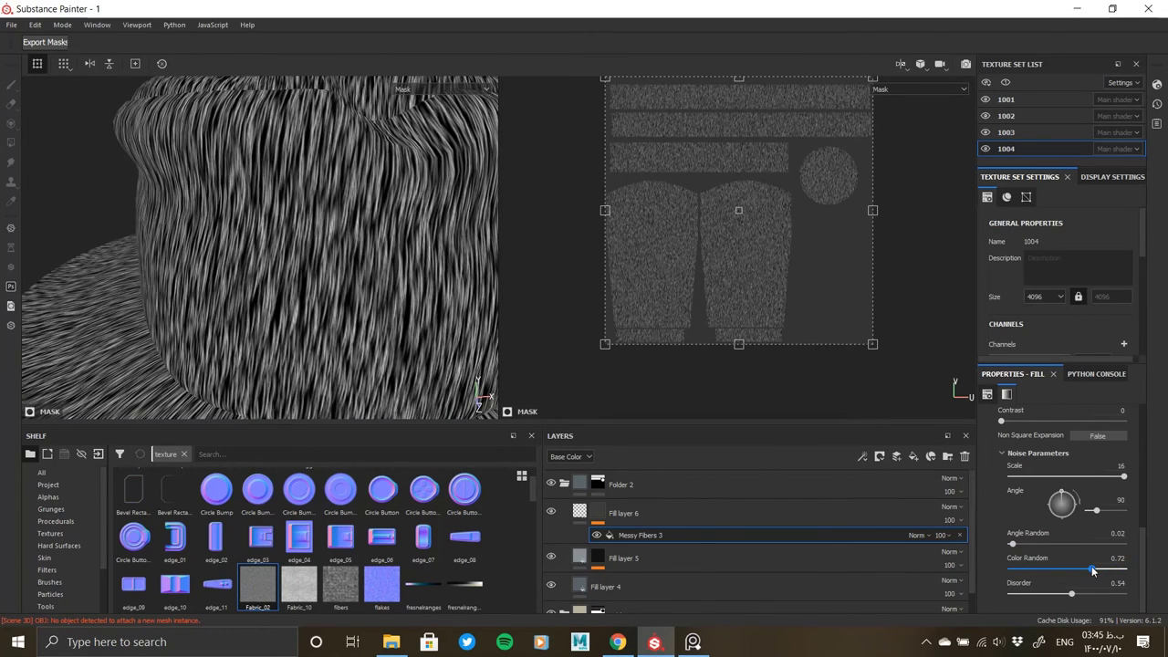
mouse_move(1123, 569)
left_mouse_down()
mouse_move(1043, 562)
mouse_move(1130, 571)
left_mouse_up()
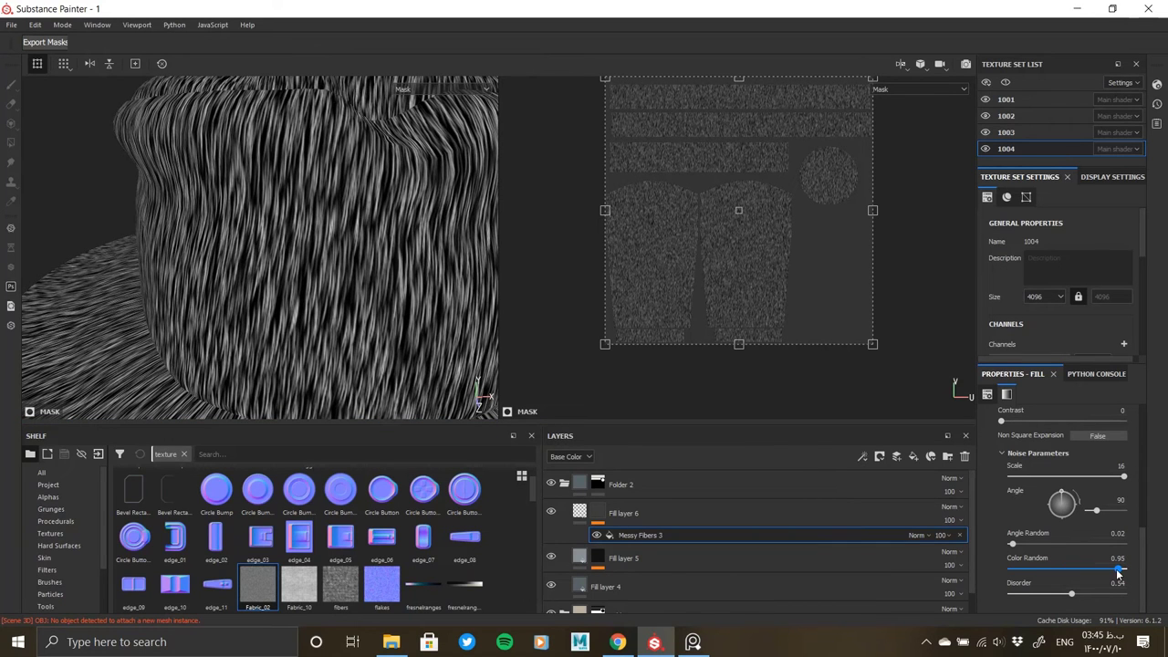
left_click(580, 511)
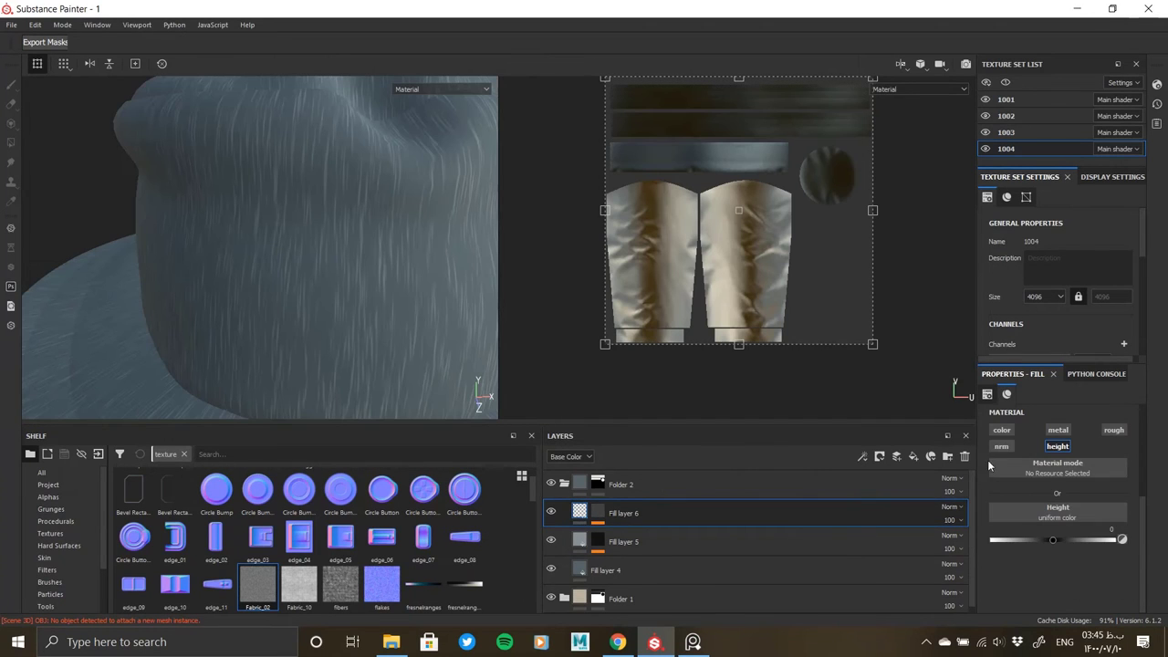
left_click(1000, 431)
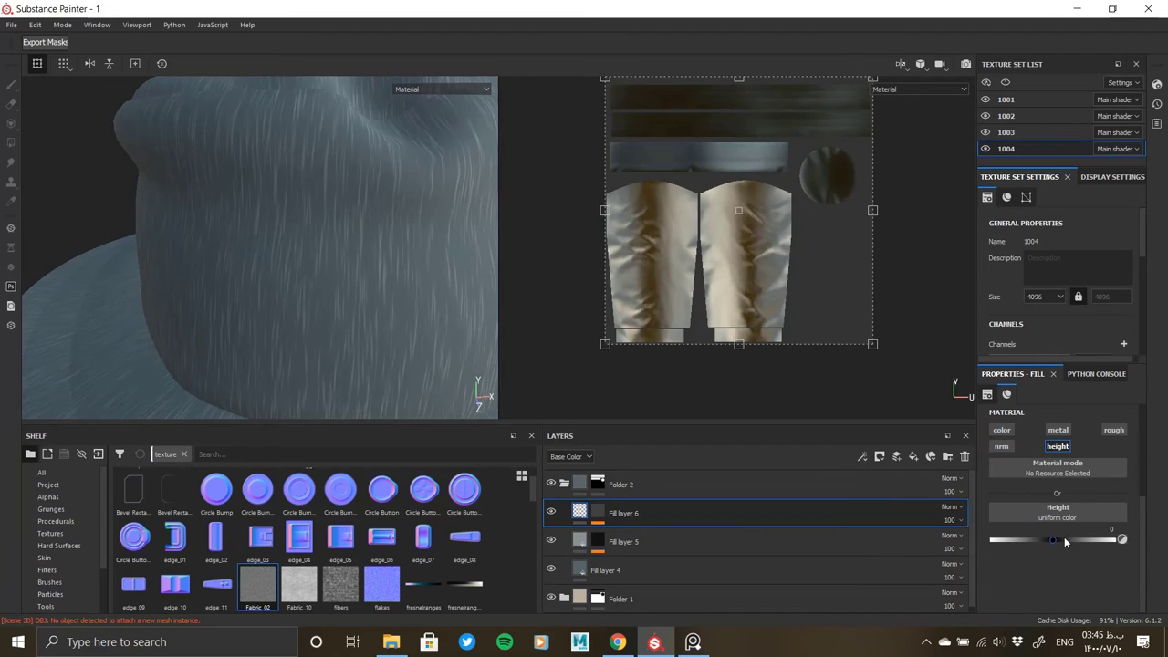
left_click_drag(1064, 541, 1058, 540)
scroll(206, 273, "down", 5)
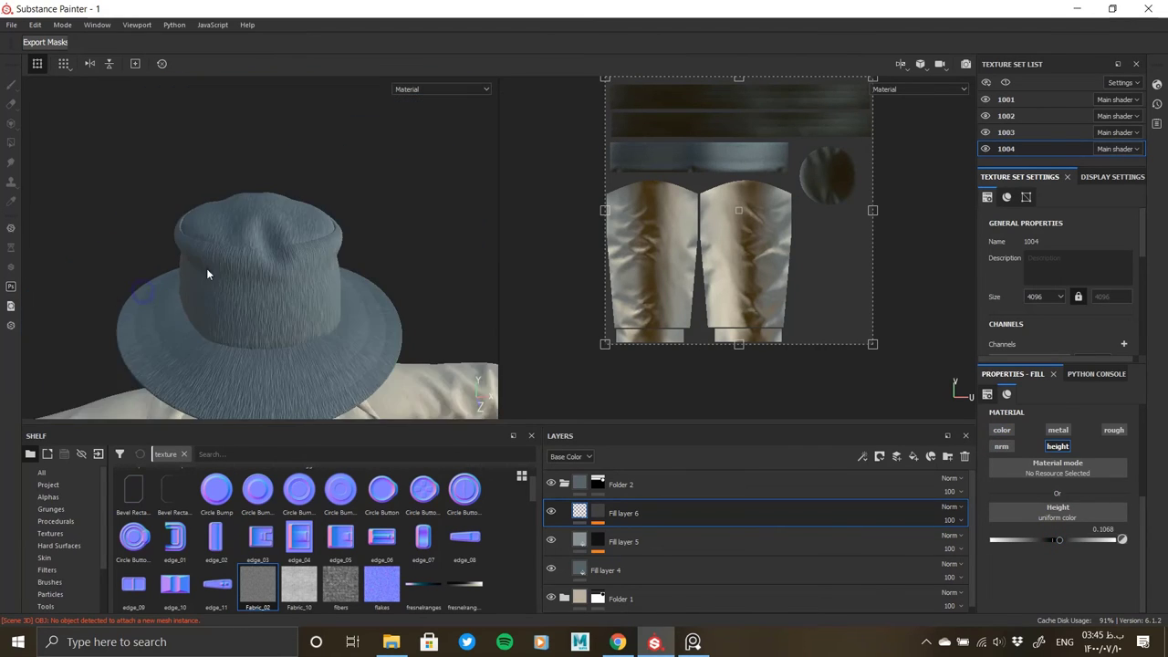
scroll(206, 273, "up", 3)
scroll(365, 285, "up", 4)
scroll(365, 285, "up", 4)
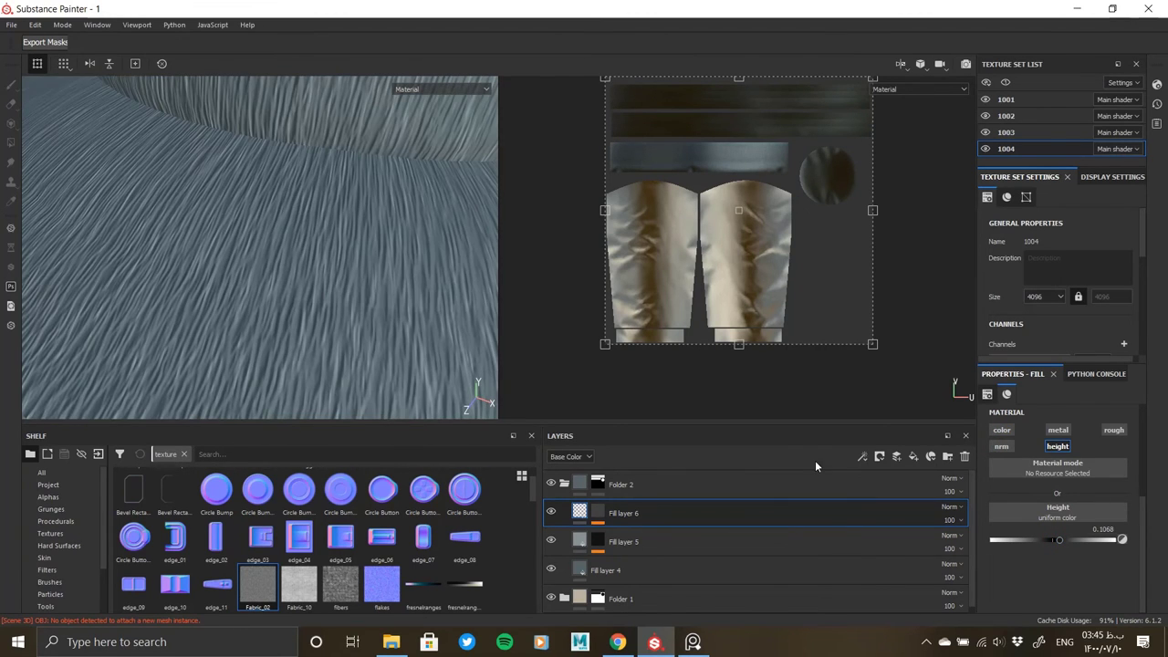
left_click(604, 515)
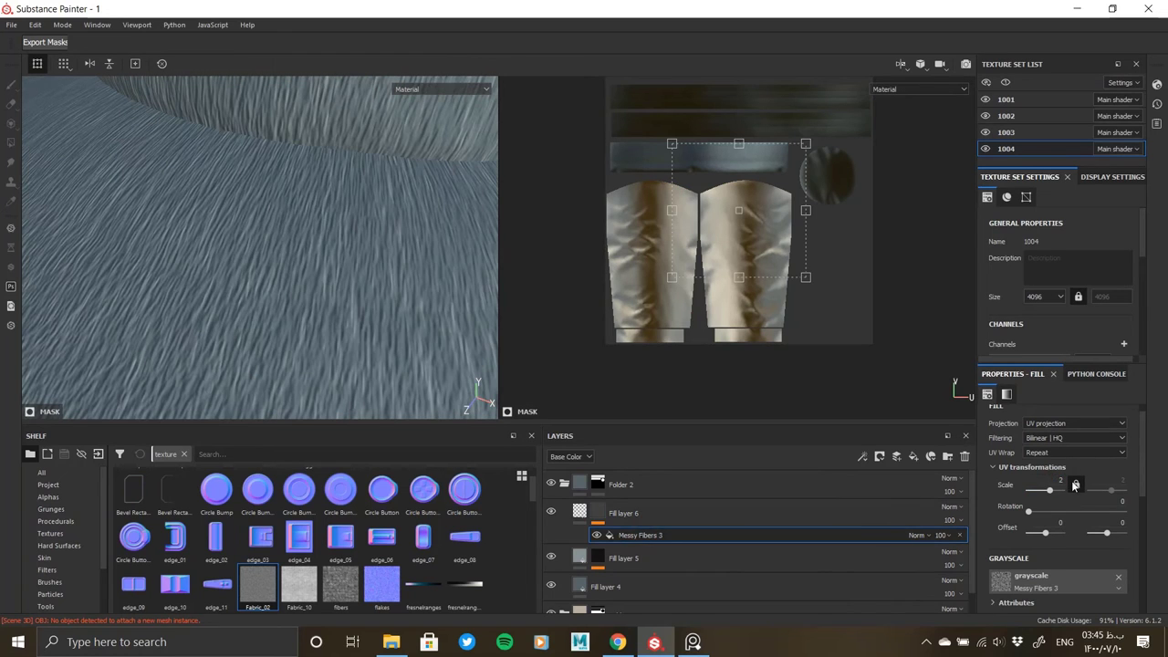
left_click(579, 511)
scroll(285, 317, "down", 3)
scroll(291, 310, "up", 4)
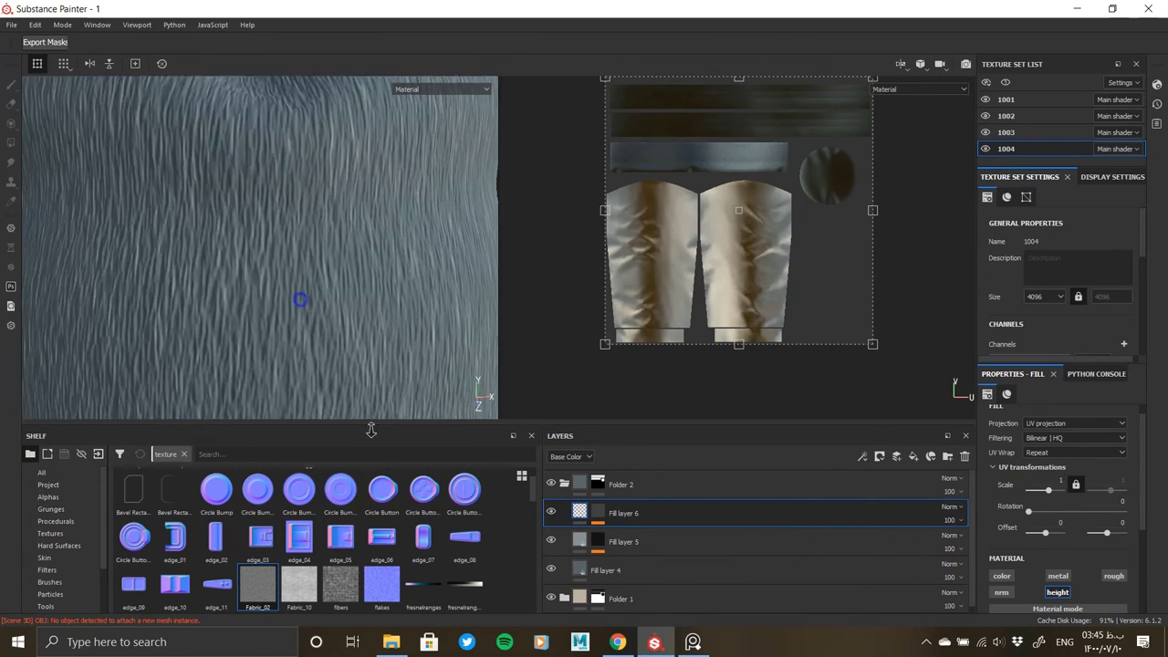
scroll(222, 287, "down", 1)
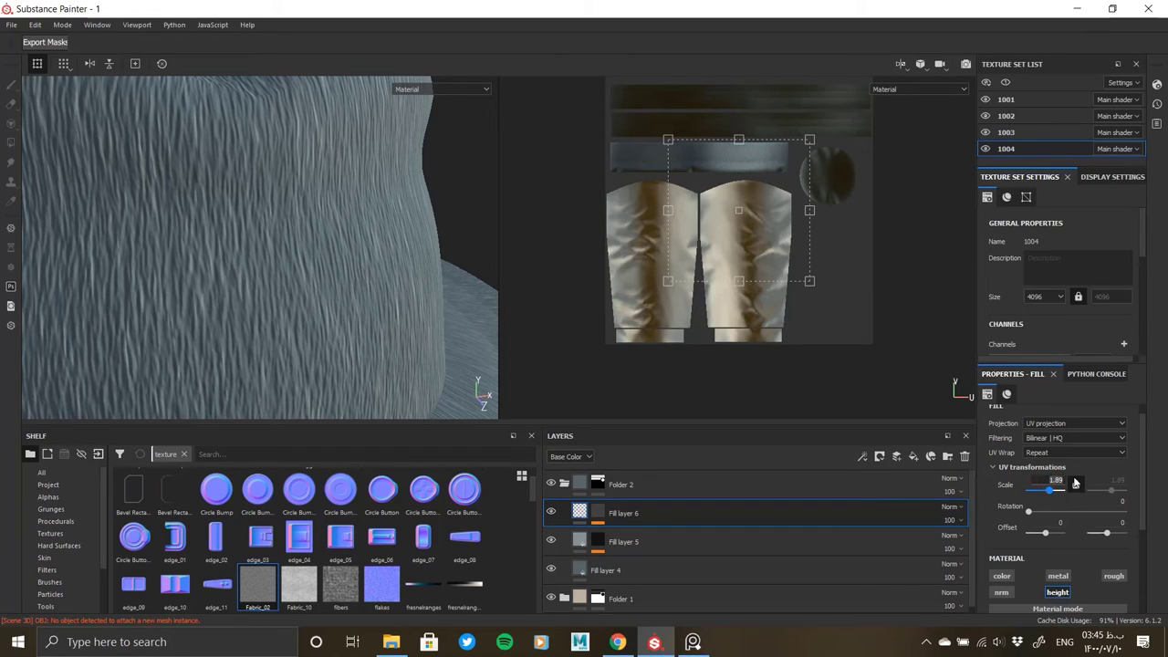
scroll(1058, 568, "down", 2)
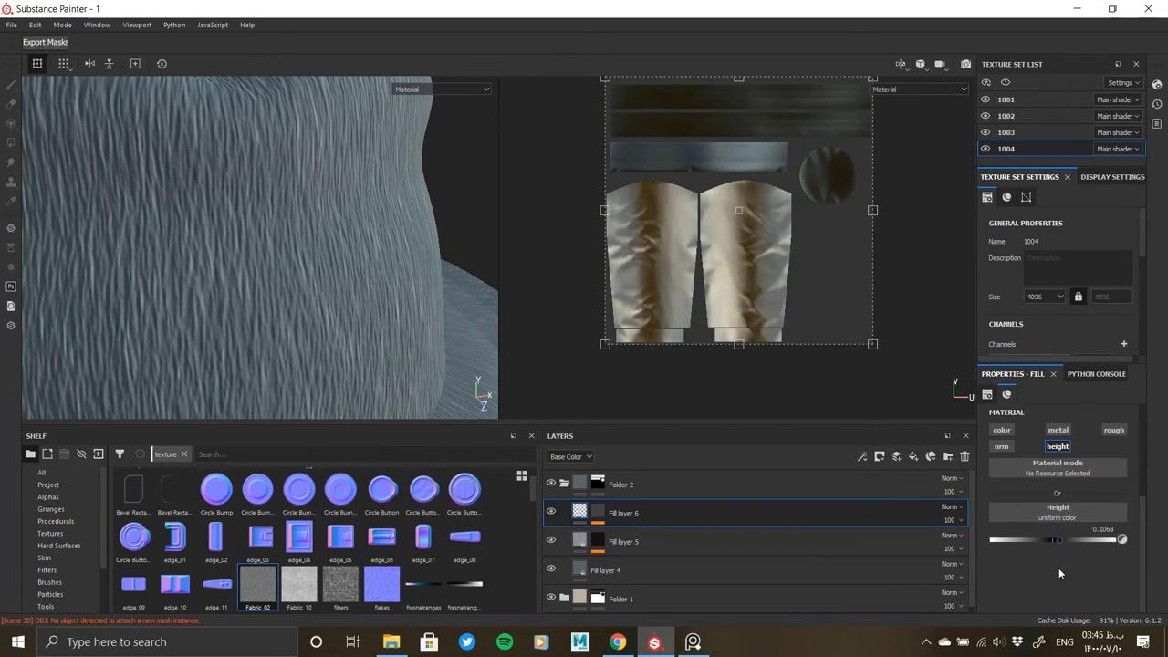
mouse_move(1058, 540)
left_mouse_down()
mouse_move(1073, 541)
mouse_move(1054, 546)
left_mouse_up()
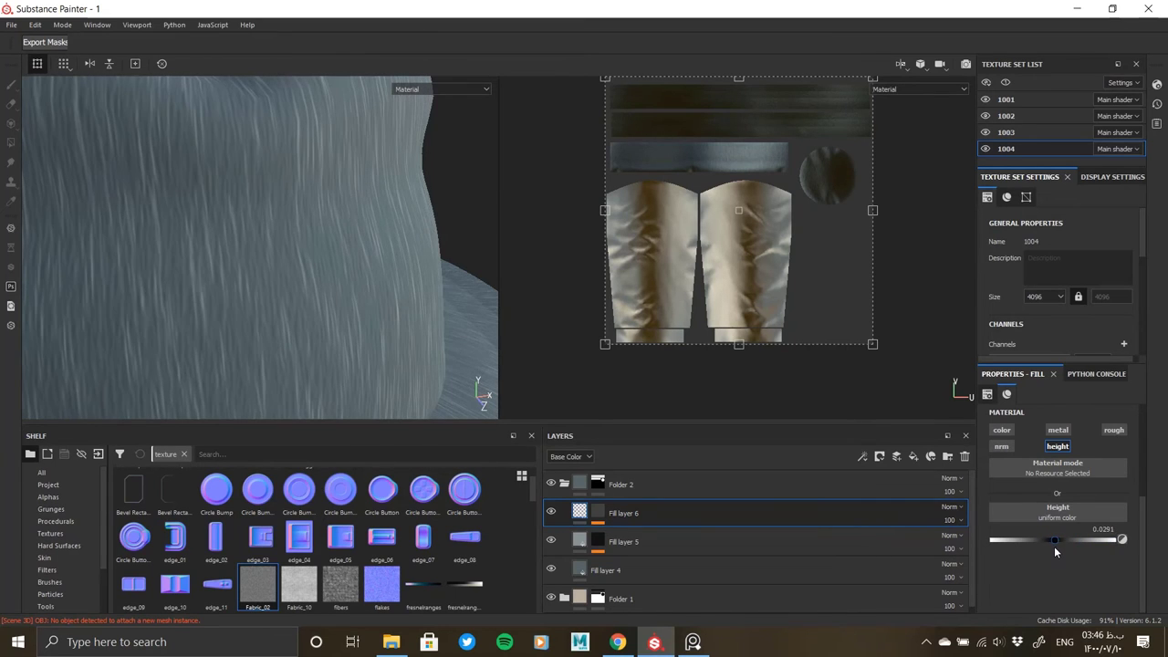
left_click(1002, 429)
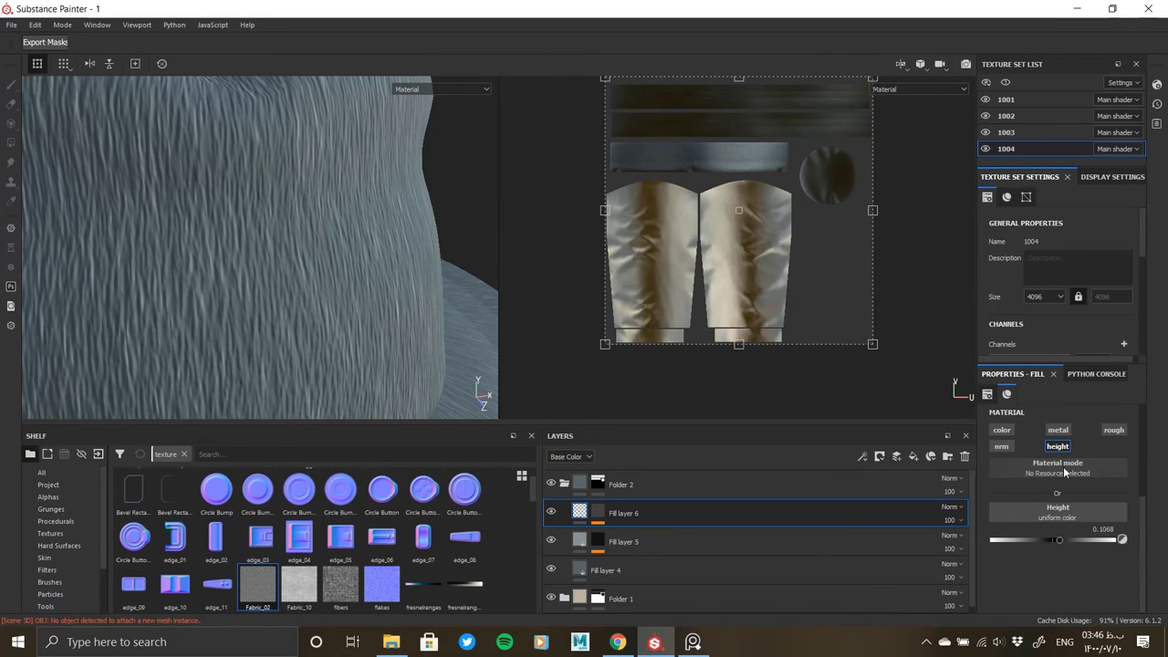
left_click(1031, 539)
left_click_drag(1030, 549, 949, 603)
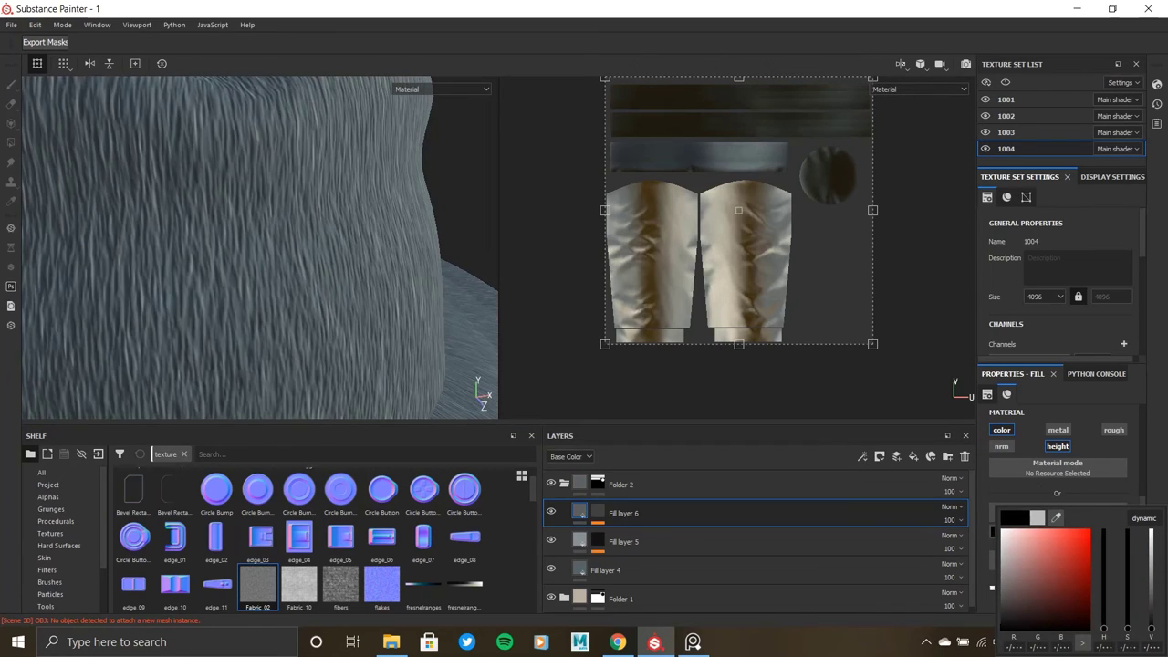
left_click_drag(274, 253, 338, 253, "alt")
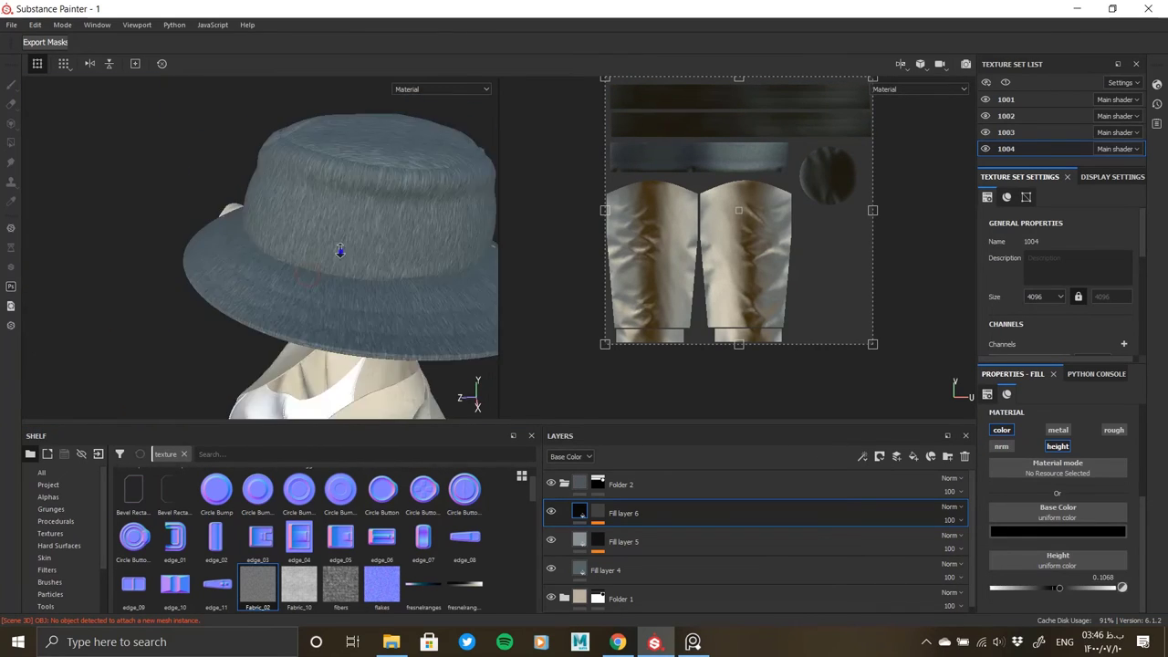
scroll(319, 247, "up", 5)
scroll(270, 202, "down", 5)
scroll(270, 201, "up", 5)
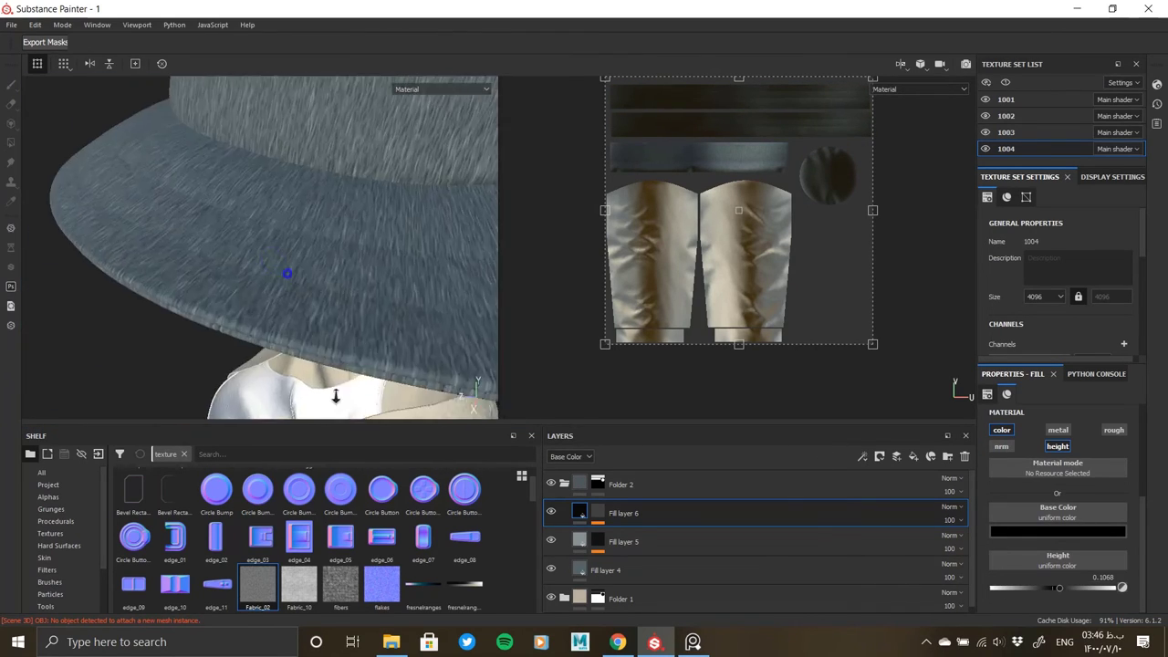
scroll(287, 271, "up", 4)
left_click(1029, 531)
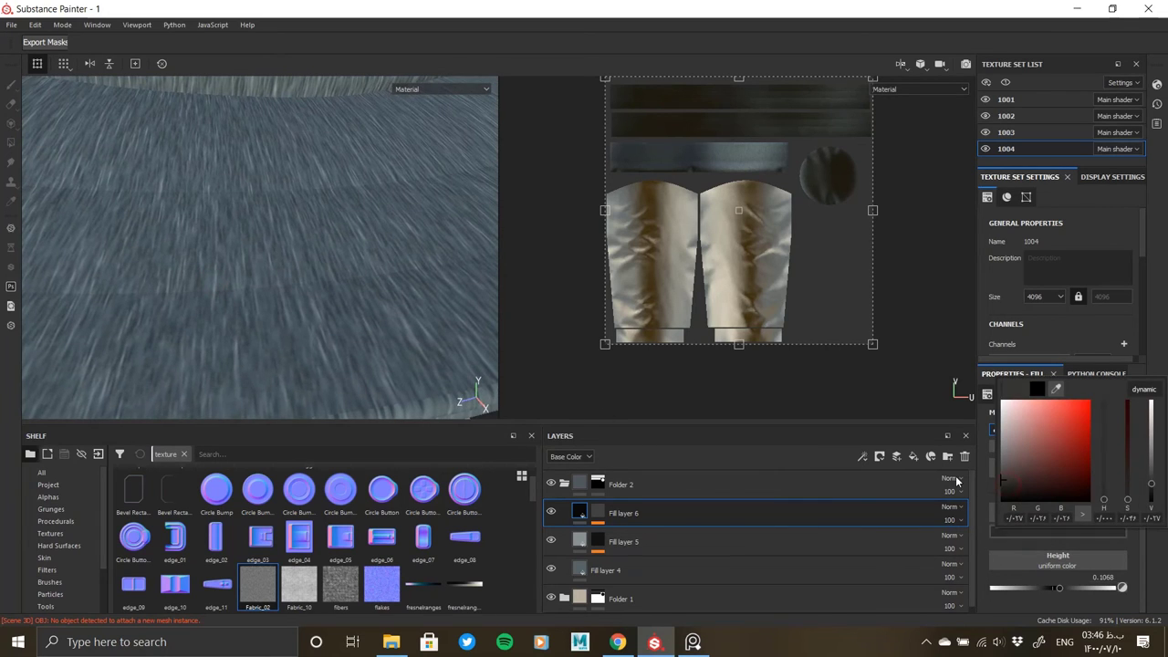
scroll(275, 251, "down", 5)
mouse_move(275, 252)
left_mouse_down("alt")
mouse_move(268, 122)
mouse_move(240, 252)
mouse_move(183, 277)
mouse_move(339, 268)
mouse_move(256, 257)
left_mouse_up("alt")
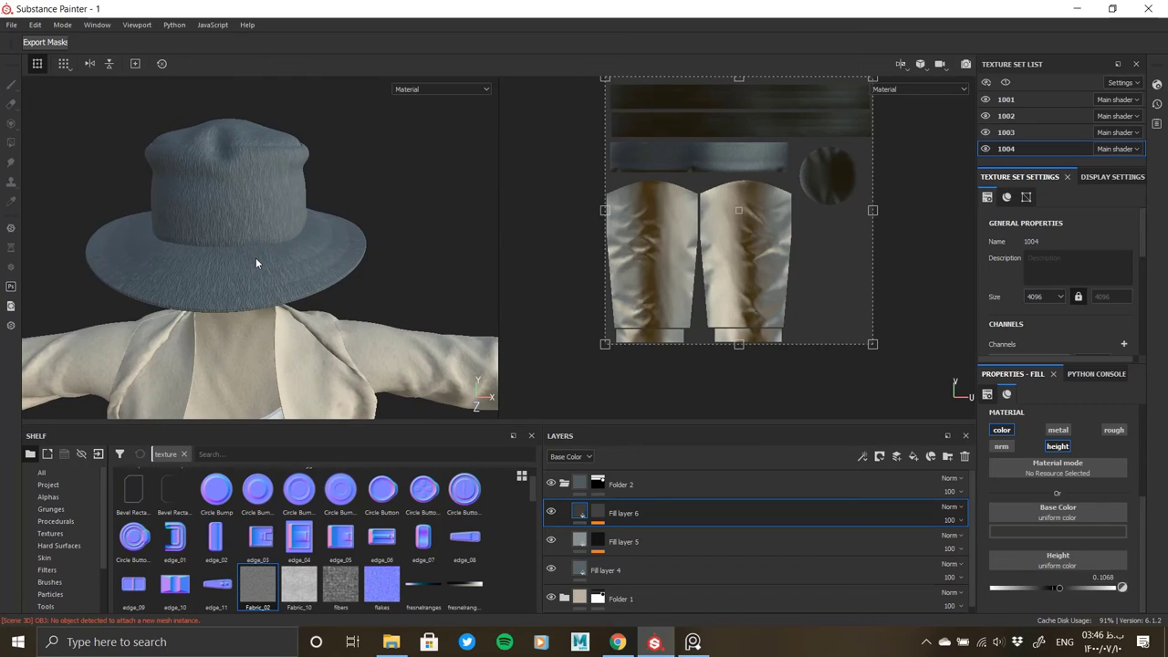
scroll(251, 251, "up", 2)
scroll(305, 250, "up", 4)
left_click_drag(321, 233, 362, 266, "alt")
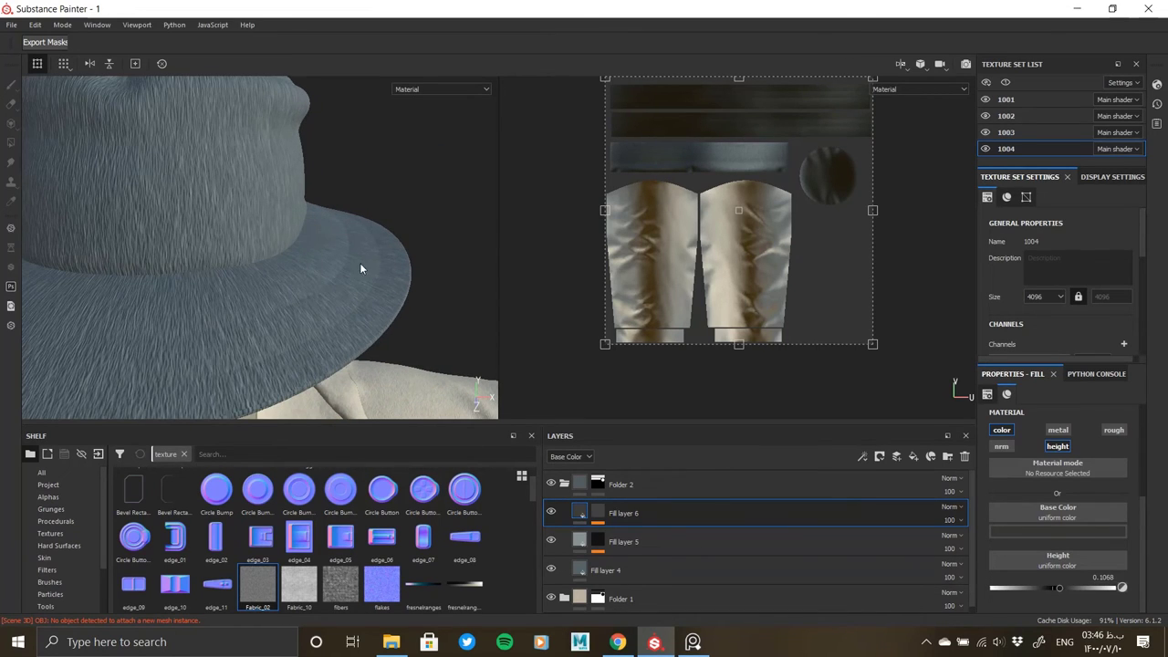
scroll(352, 256, "down", 4)
mouse_move(219, 237)
left_mouse_down("alt")
mouse_move(496, 252)
mouse_move(318, 263)
mouse_move(399, 282)
mouse_move(203, 270)
mouse_move(392, 360)
left_mouse_up("alt")
scroll(315, 236, "up", 3)
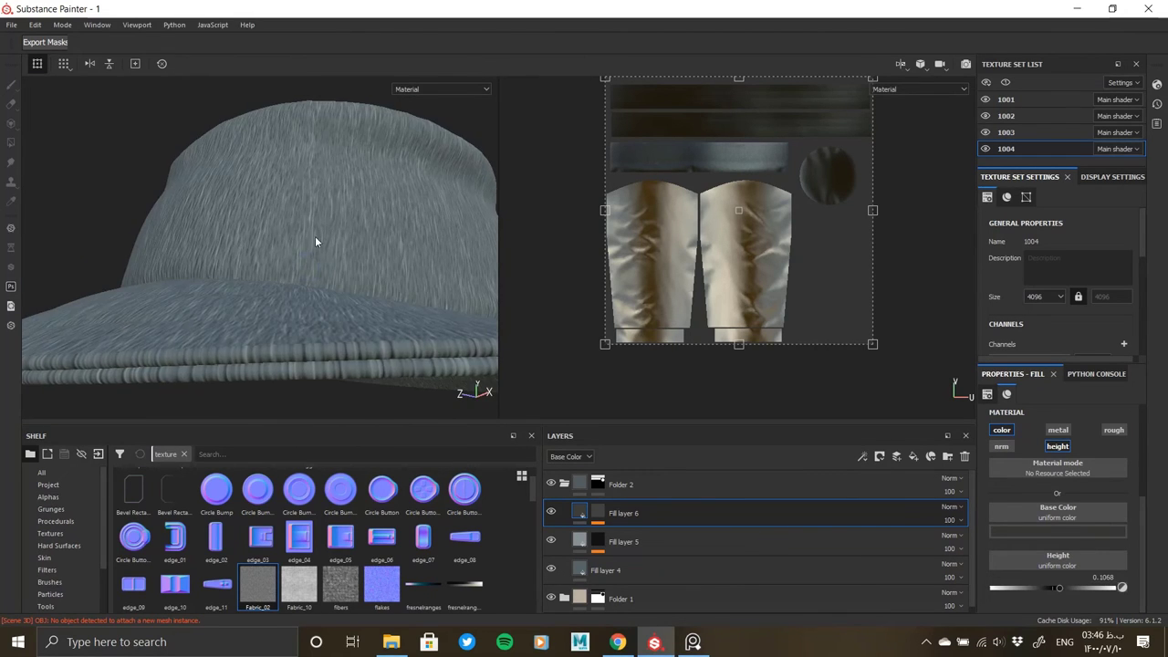
scroll(372, 305, "up", 2)
mouse_move(373, 305)
left_mouse_down("alt")
mouse_move(261, 265)
mouse_move(147, 291)
mouse_move(381, 258)
mouse_move(235, 154)
left_mouse_up("alt")
scroll(381, 257, "down", 3)
scroll(235, 154, "down", 3)
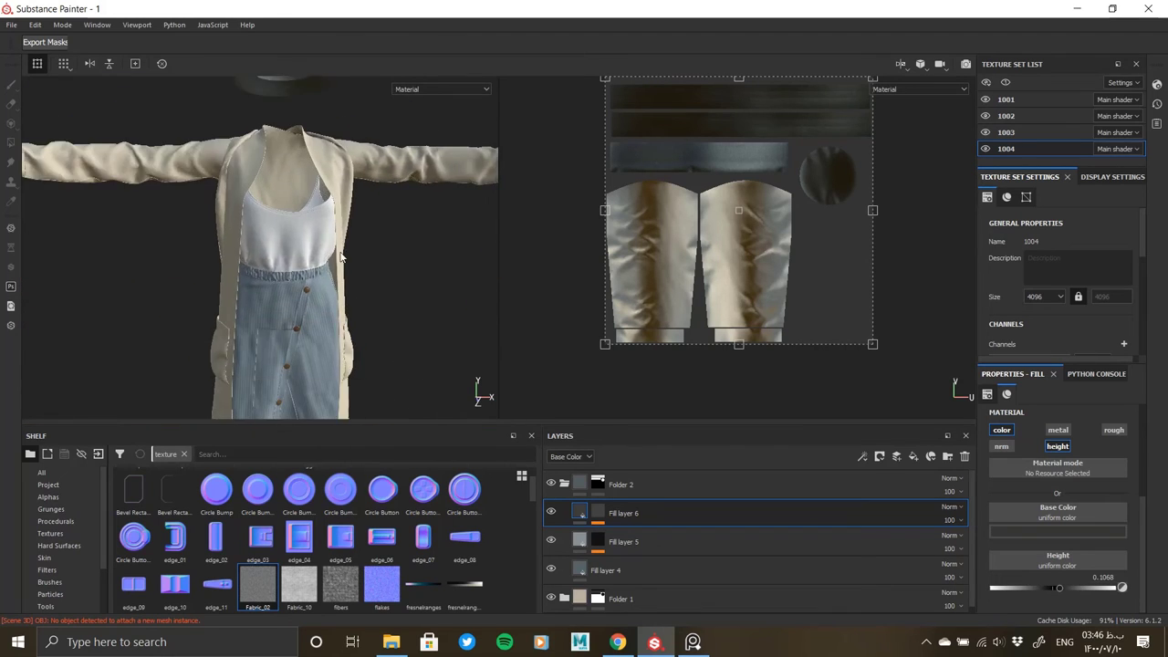
scroll(347, 273, "down", 2)
mouse_move(347, 273)
left_mouse_down("alt")
mouse_move(201, 276)
mouse_move(250, 282)
mouse_move(301, 264)
mouse_move(411, 286)
mouse_move(301, 264)
left_mouse_up("alt")
scroll(301, 264, "up", 3)
scroll(301, 265, "up", 3)
Step: Copy the hat's fiber Fill layer 6 and paste it above Fill layer 4 in texture set 1003
right_click(635, 513)
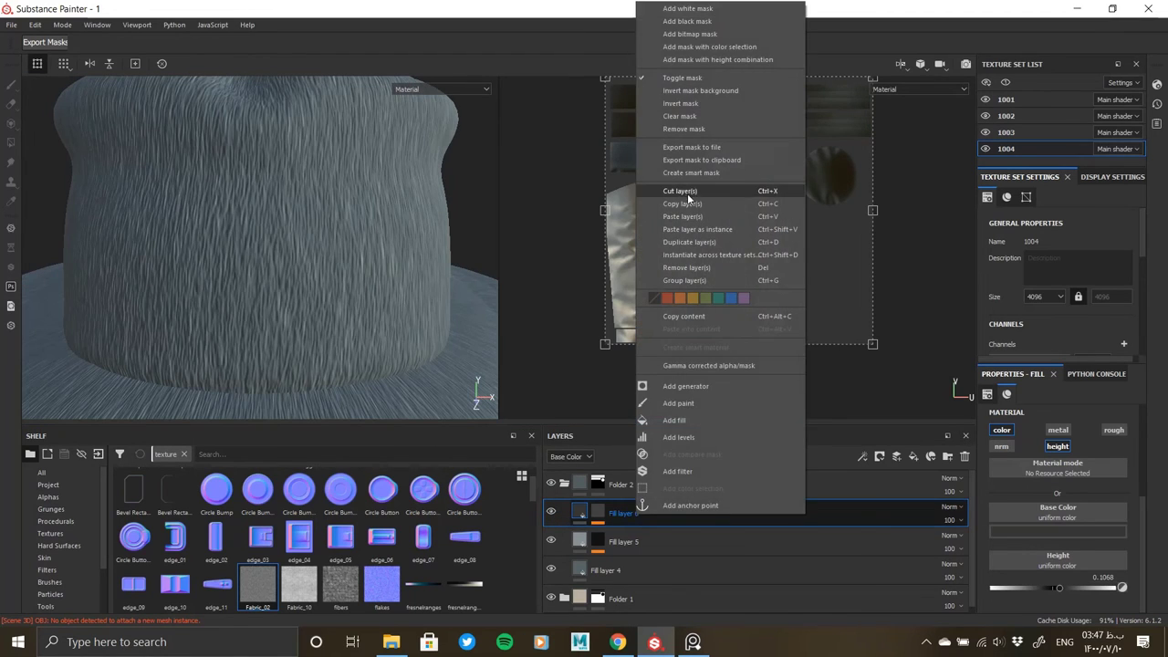
key("Escape")
left_click(1006, 132)
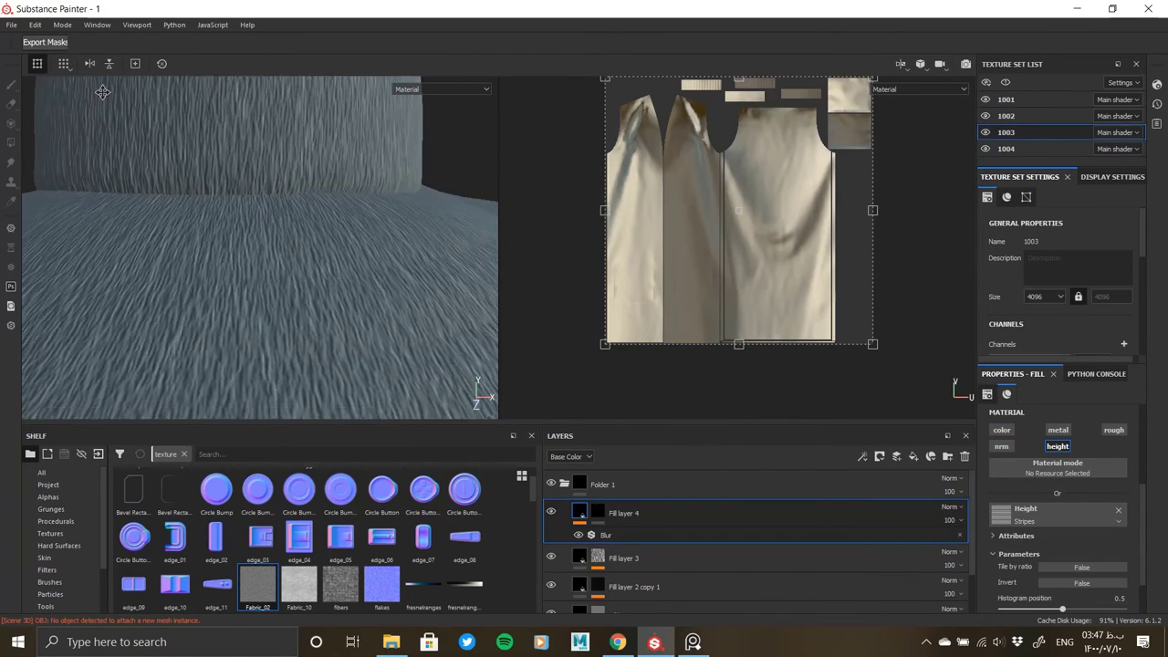
mouse_move(414, 313)
left_mouse_down("alt")
mouse_move(272, 190)
mouse_move(383, 274)
left_mouse_up("alt")
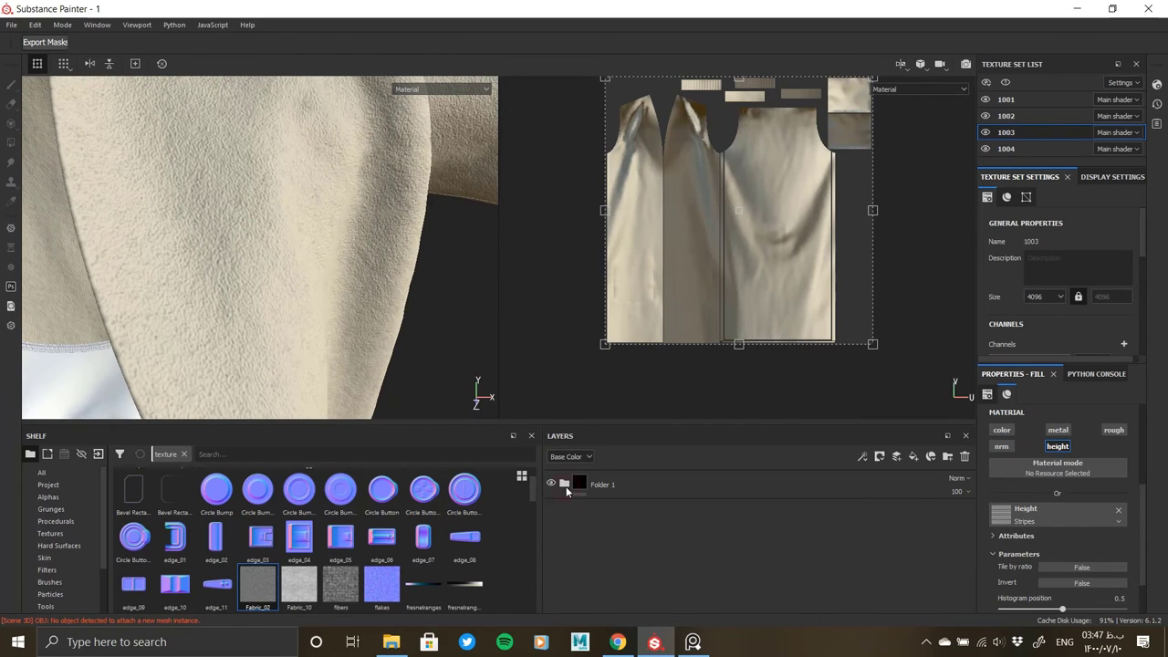
right_click(651, 512)
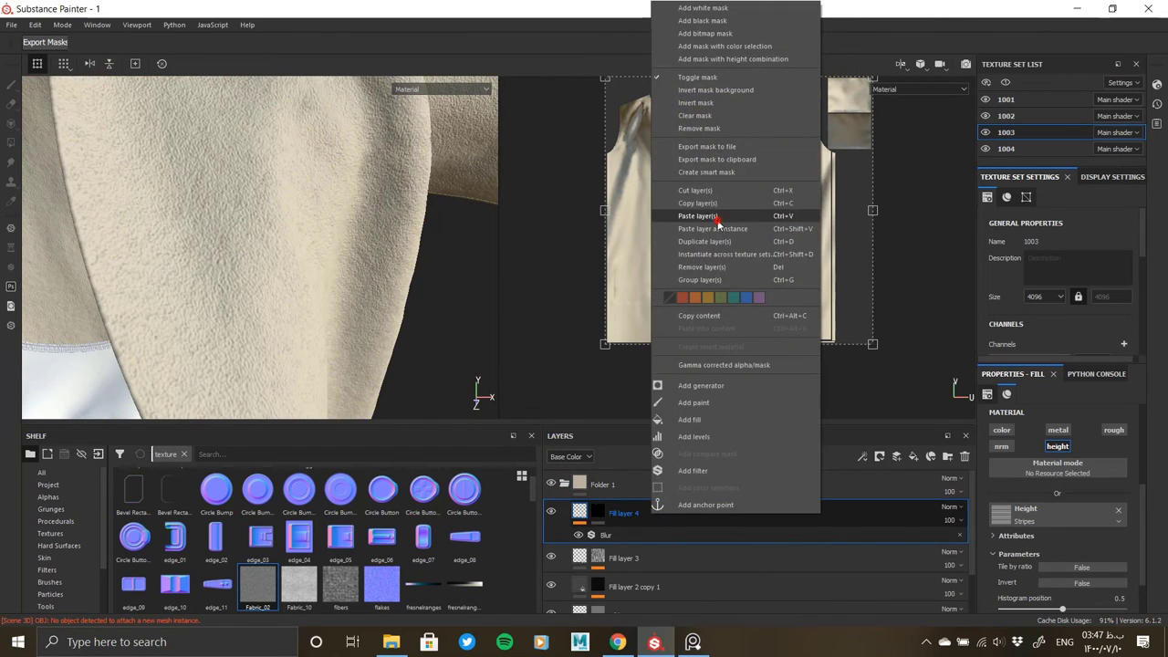
left_click(716, 217)
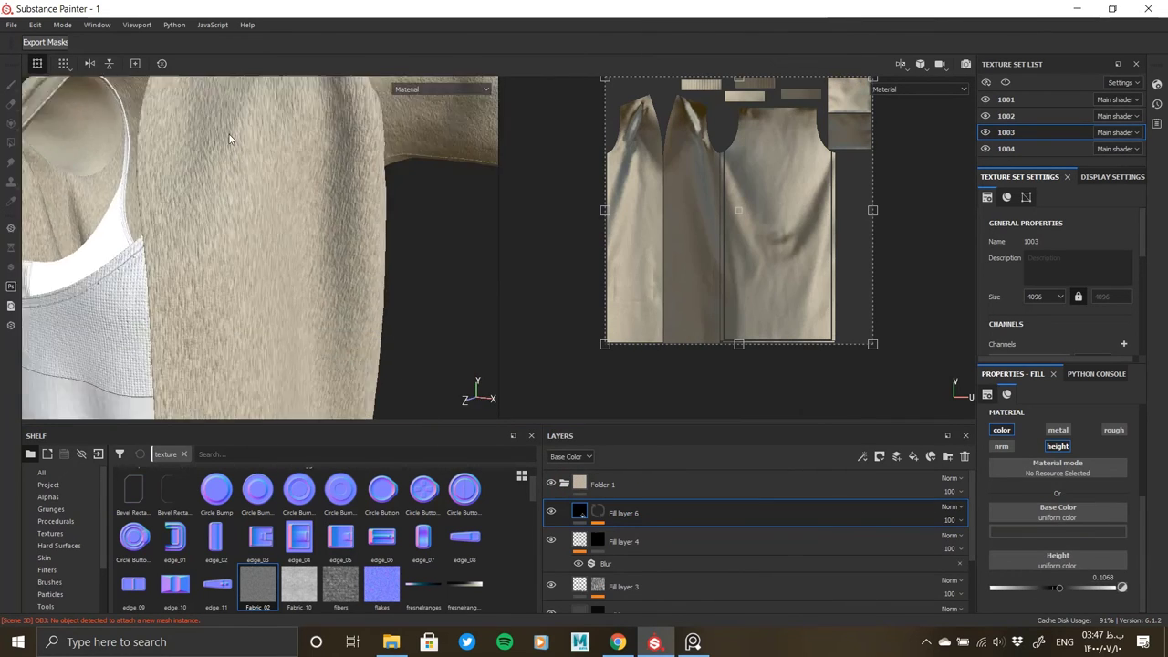
Step: Turn off the pasted layer's colour channel so it adds height only, and review its Messy Fibers mask
left_click_drag(256, 246, 156, 326, "alt")
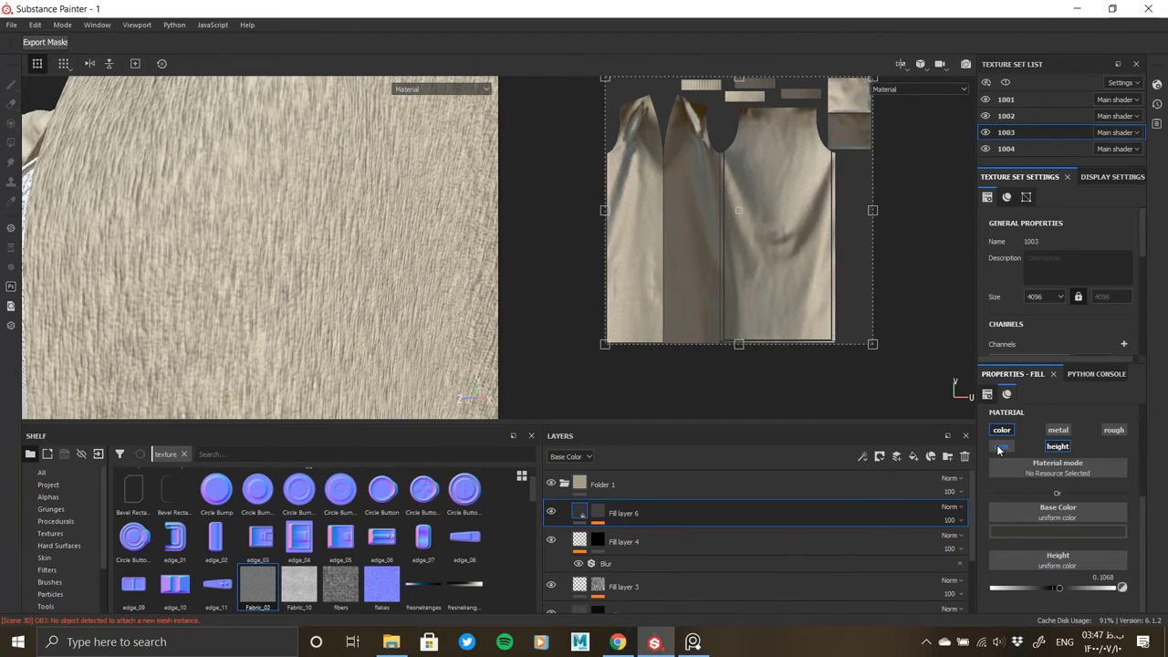
left_click(1000, 430)
scroll(364, 298, "down", 3)
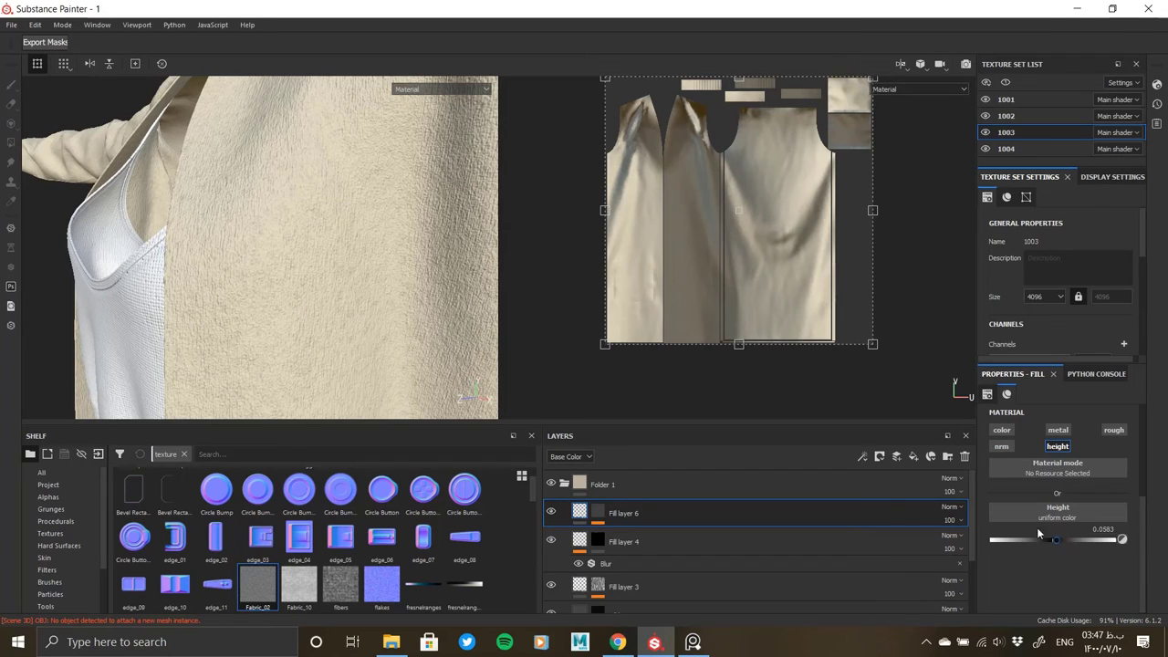
left_click(566, 515)
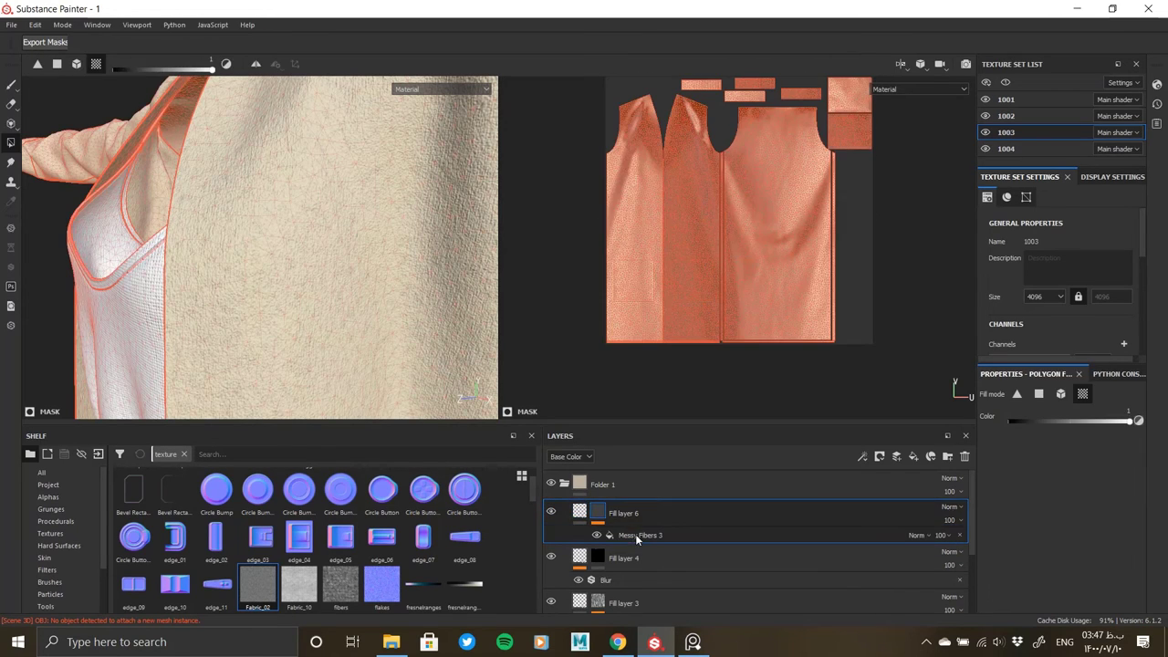
left_click(635, 534)
scroll(1057, 463, "down", 2)
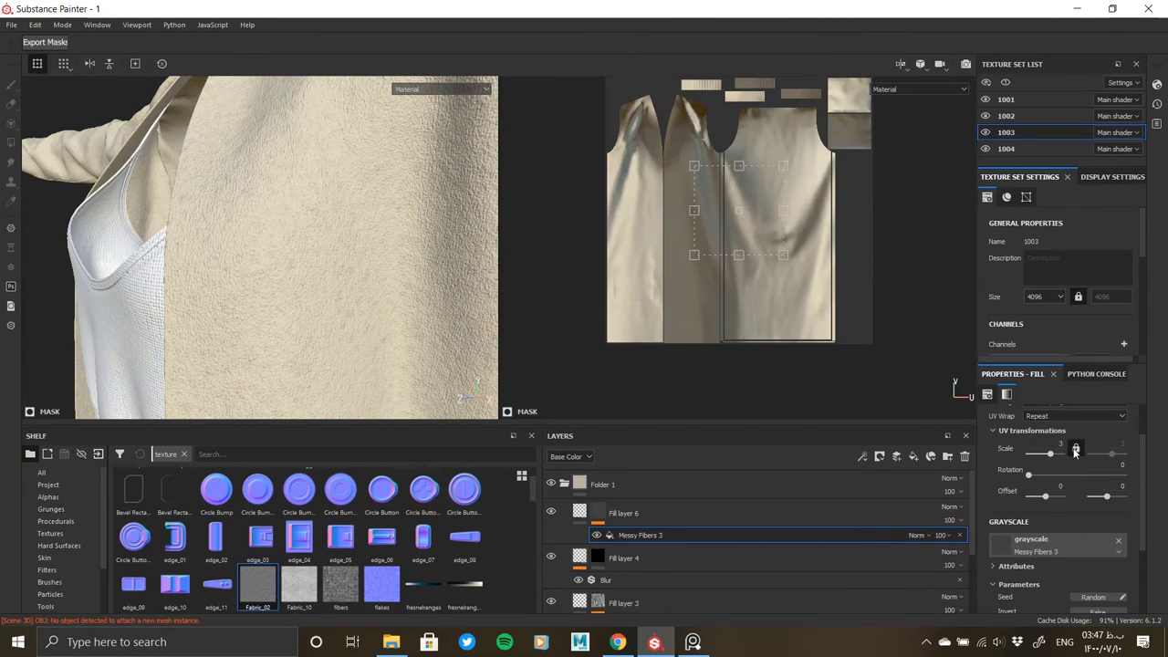
scroll(474, 273, "up", 2)
scroll(553, 529, "down", 3)
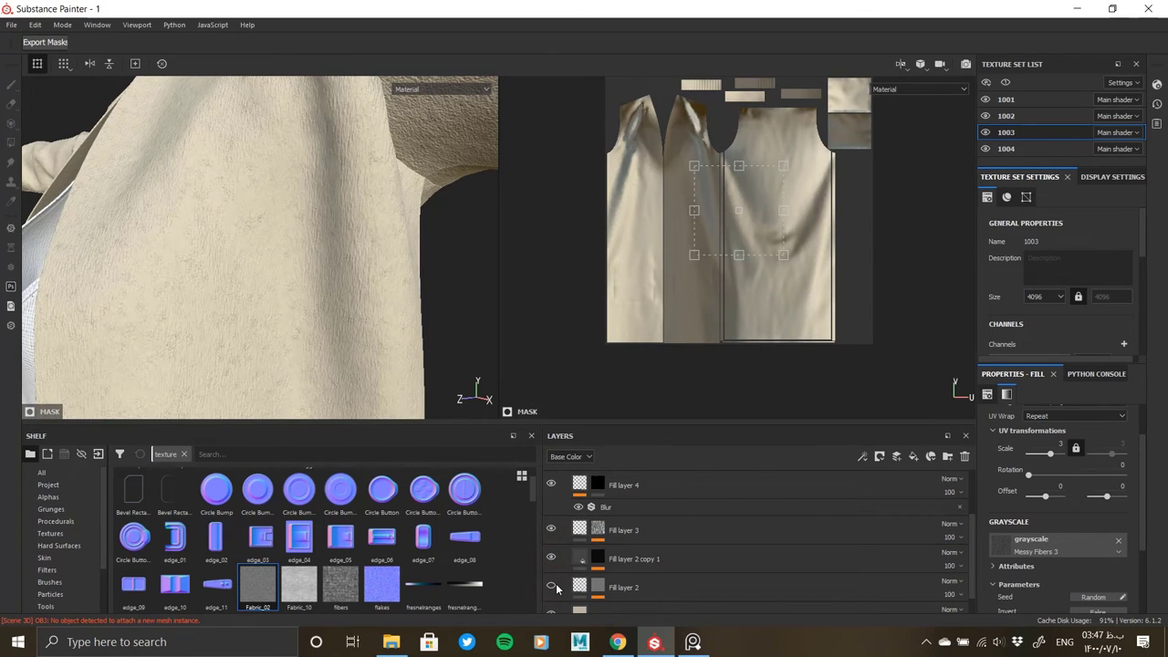
scroll(553, 565, "down", 1)
scroll(119, 238, "up", 3)
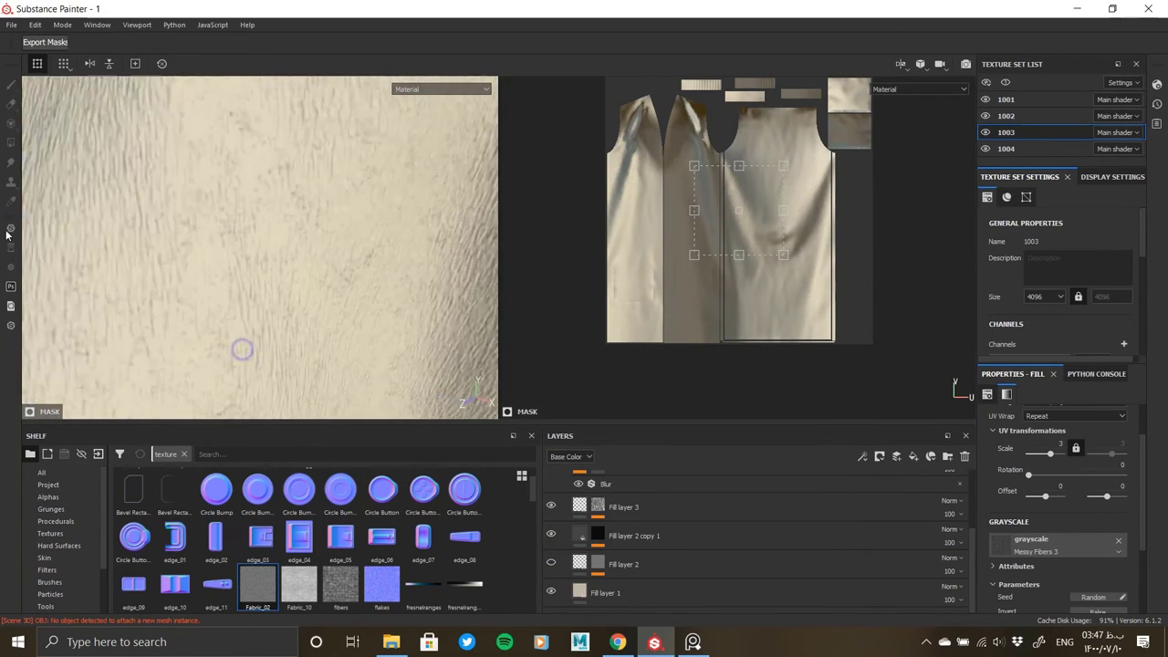
scroll(639, 529, "up", 3)
left_click(646, 515)
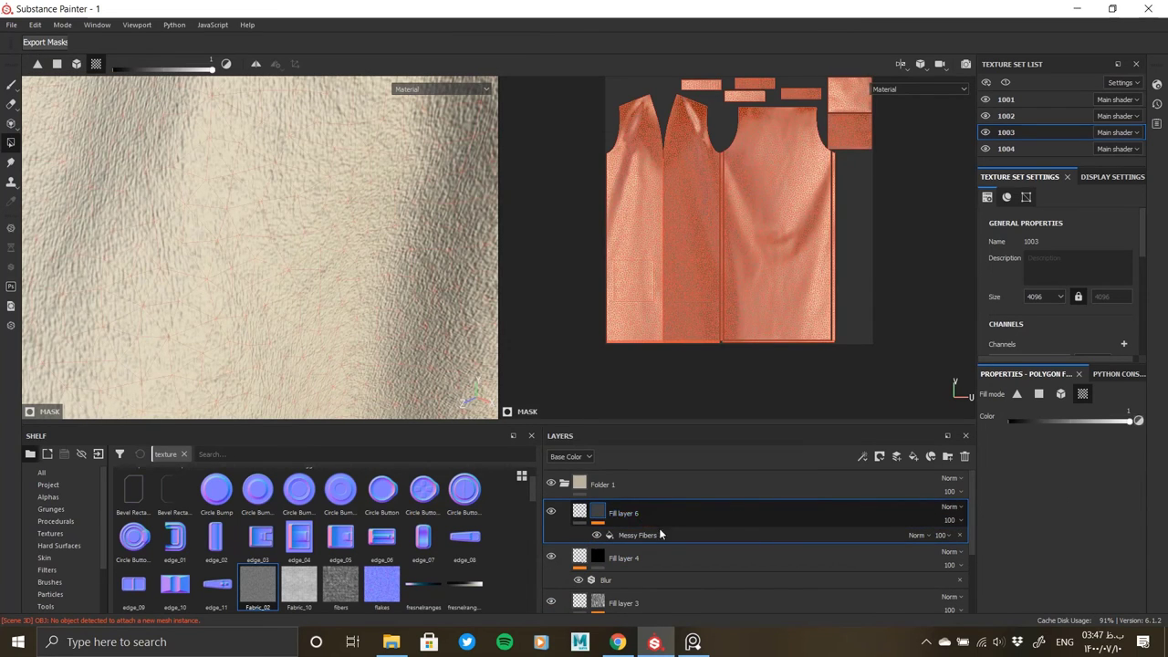
left_click(588, 514)
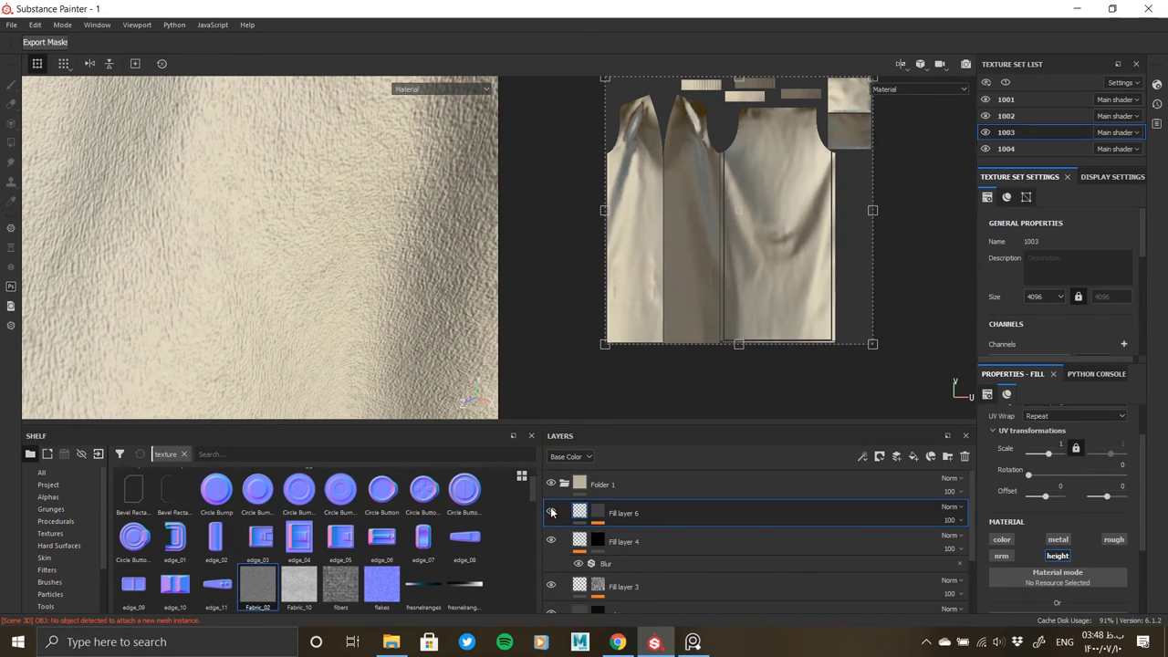
Step: Delete the pasted Fill layer 6 so Fill layer 4 is back on top of texture set 1003
left_click(969, 456)
scroll(308, 302, "down", 5)
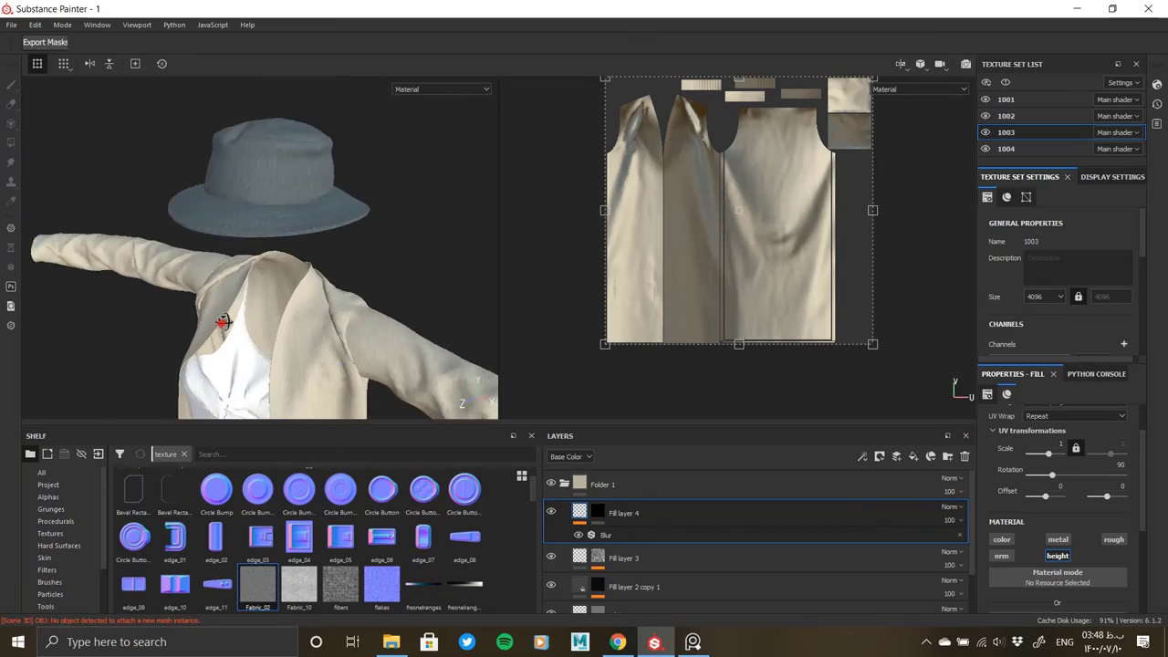
scroll(301, 255, "up", 5)
scroll(264, 242, "down", 3)
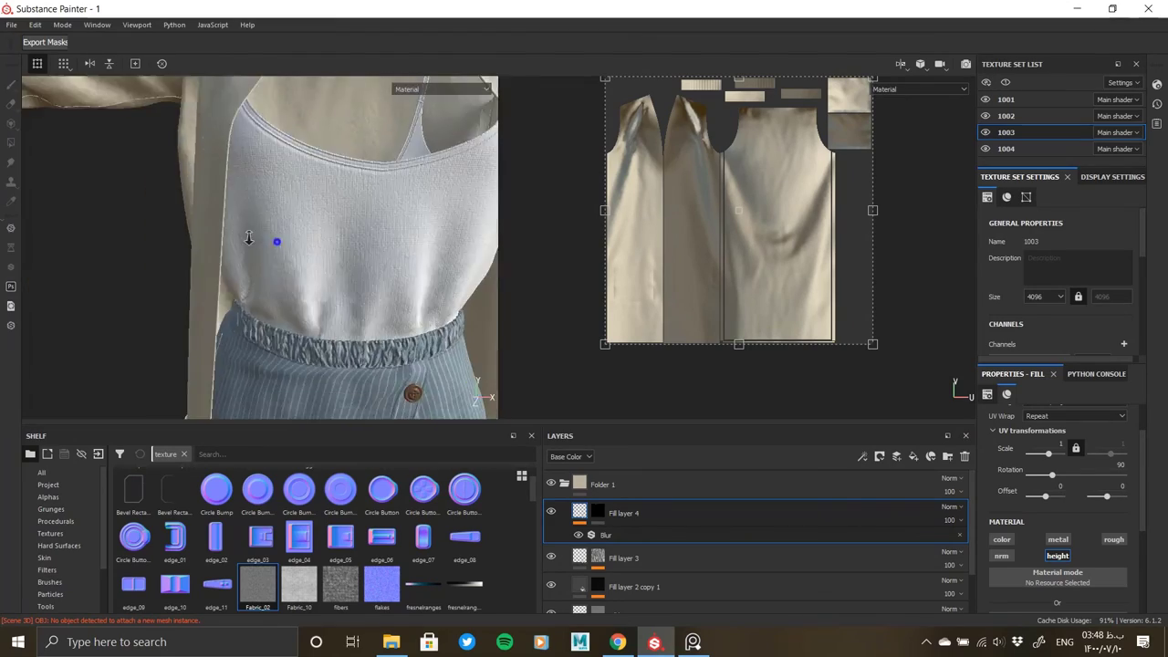
scroll(283, 226, "down", 2)
scroll(283, 227, "up", 3)
scroll(273, 228, "up", 3)
scroll(265, 232, "down", 5)
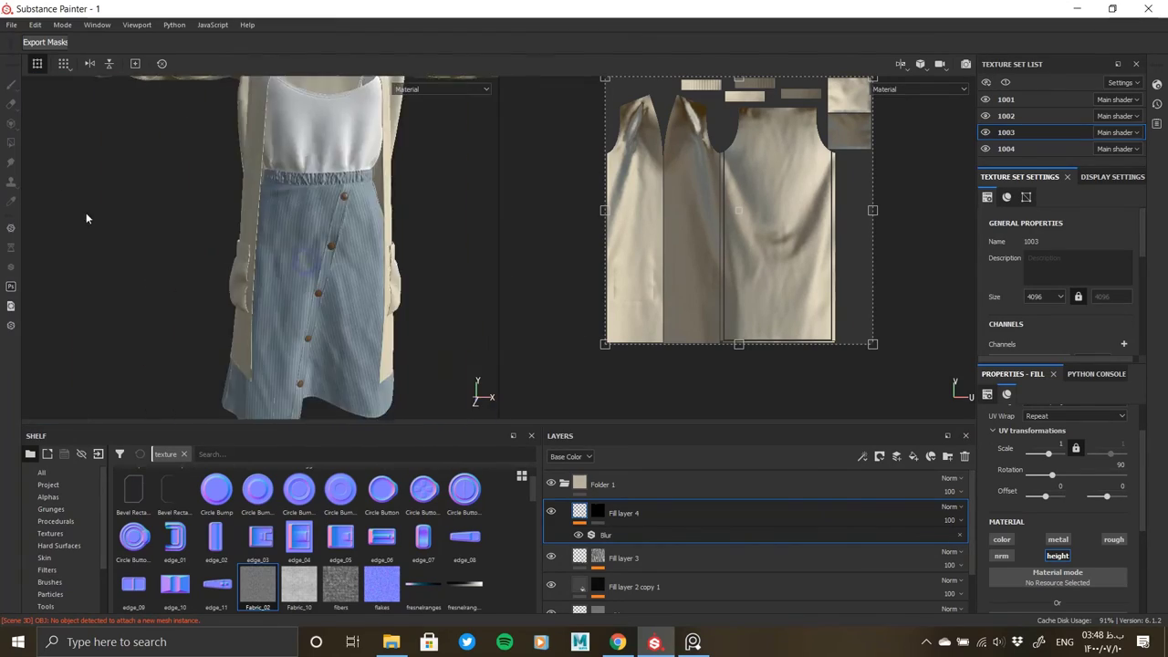
scroll(239, 244, "down", 2)
Step: Orbit around the model to inspect the outfit's back and the hat brim
mouse_move(306, 243)
left_mouse_down("alt")
mouse_move(291, 303)
mouse_move(258, 307)
mouse_move(131, 263)
mouse_move(269, 266)
left_mouse_up("alt")
scroll(274, 283, "up", 2)
scroll(274, 292, "up", 4)
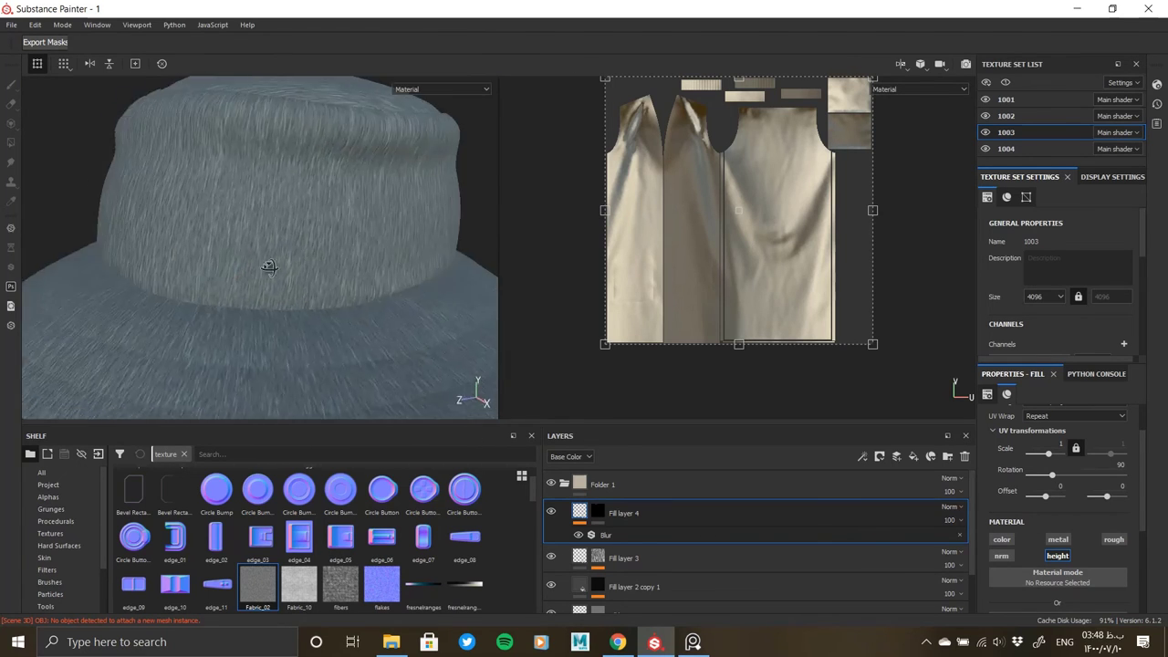
scroll(364, 301, "down", 3)
mouse_move(385, 310)
left_mouse_down("alt")
mouse_move(319, 276)
mouse_move(256, 344)
mouse_move(318, 242)
mouse_move(365, 279)
mouse_move(380, 410)
mouse_move(350, 354)
mouse_move(286, 342)
left_mouse_up("alt")
scroll(315, 274, "up", 3)
scroll(315, 274, "up", 3)
scroll(315, 274, "down", 6)
scroll(350, 354, "down", 2)
scroll(288, 344, "up", 1)
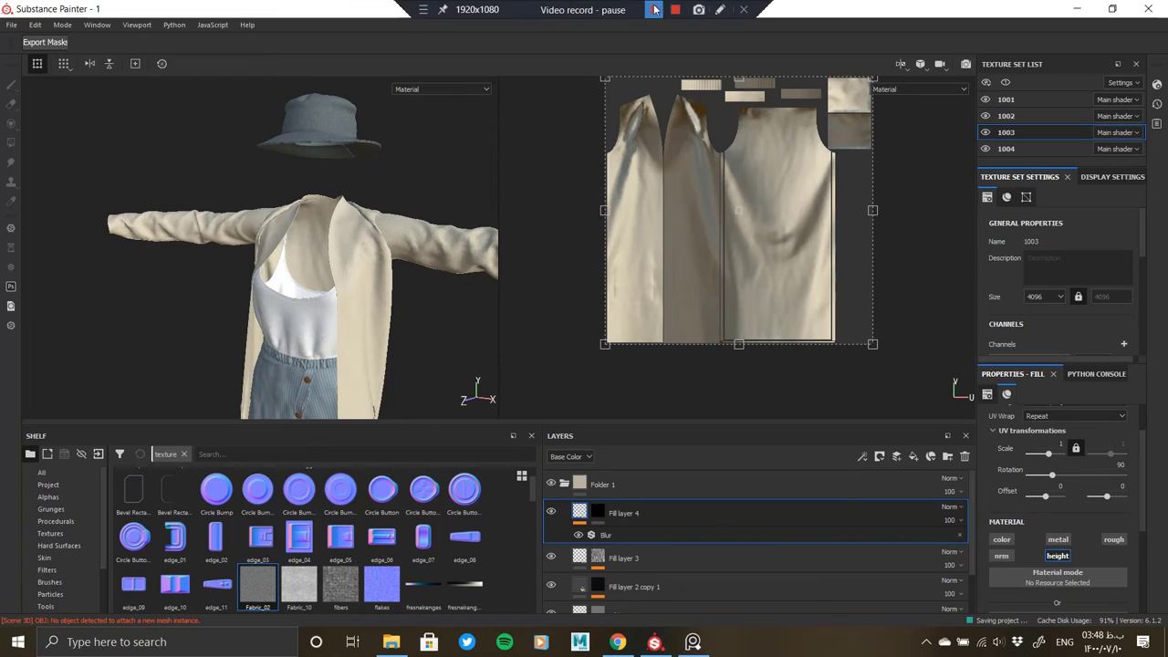
Step: Start a texture export and set the output to the Reference folder inside Long cardigan with button skirt
left_click(11, 25)
left_click(69, 236)
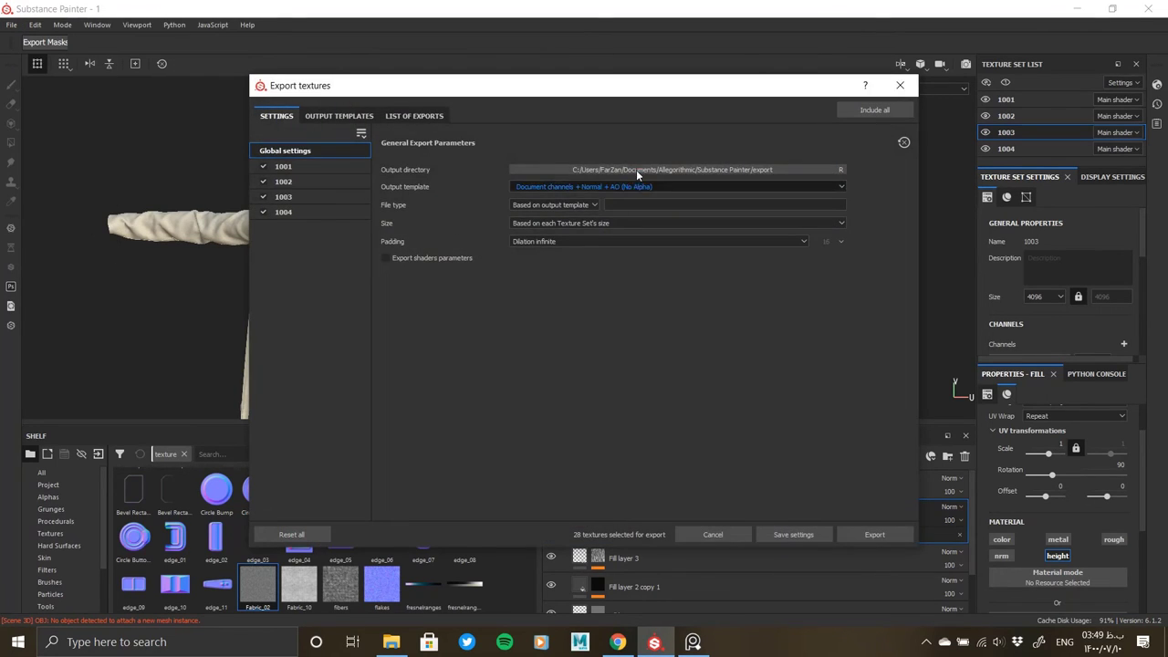
left_click(635, 181)
scroll(319, 274, "up", 5)
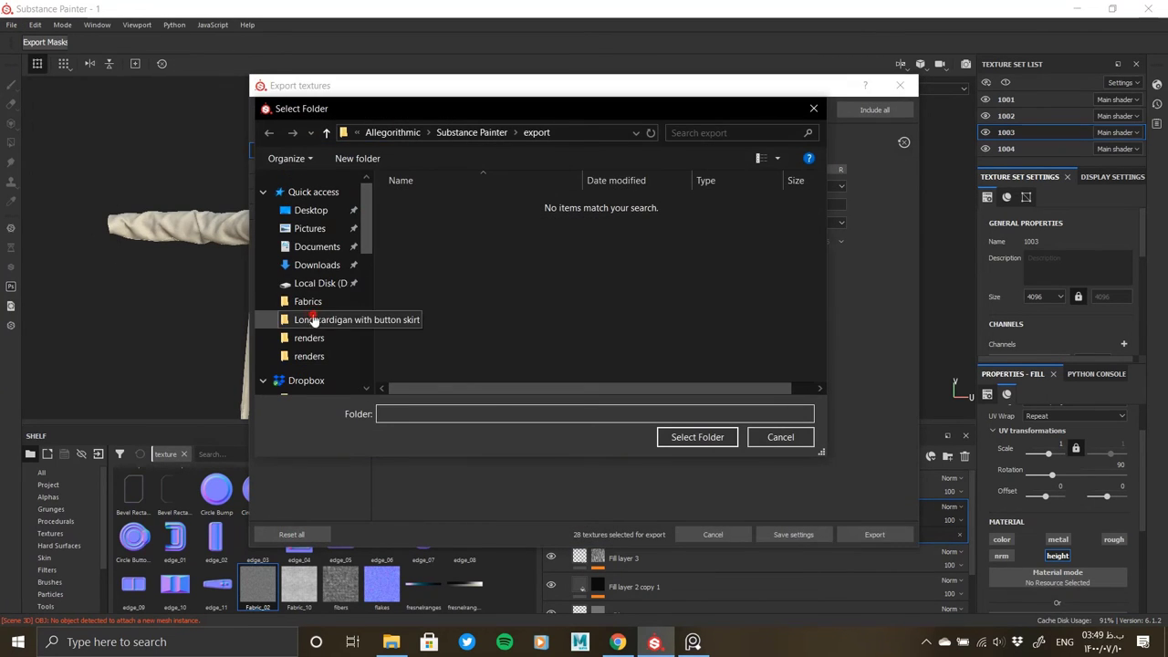
left_click(324, 319)
right_click(448, 309)
mouse_move(511, 528)
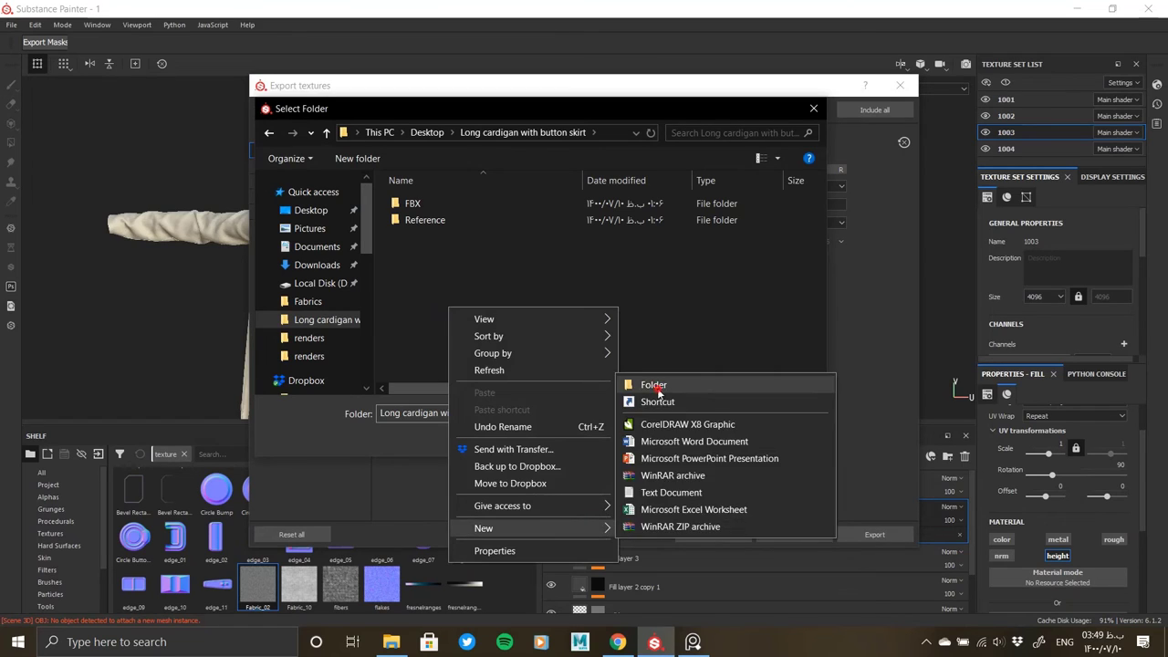
left_click(656, 386)
type("Textu")
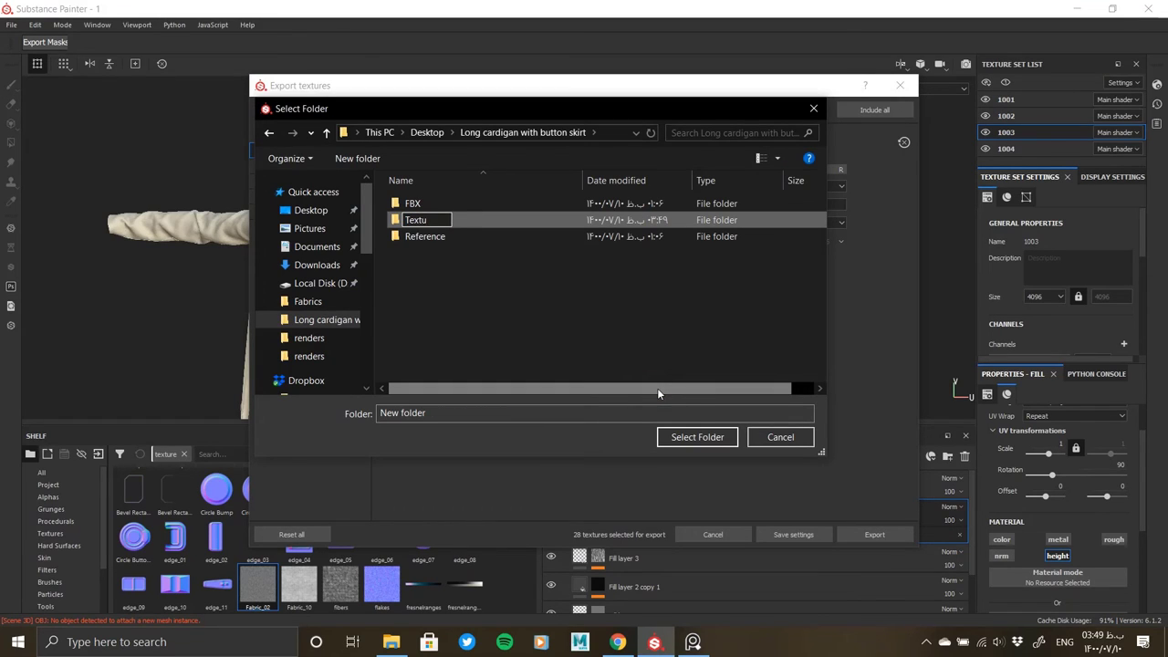
type("res")
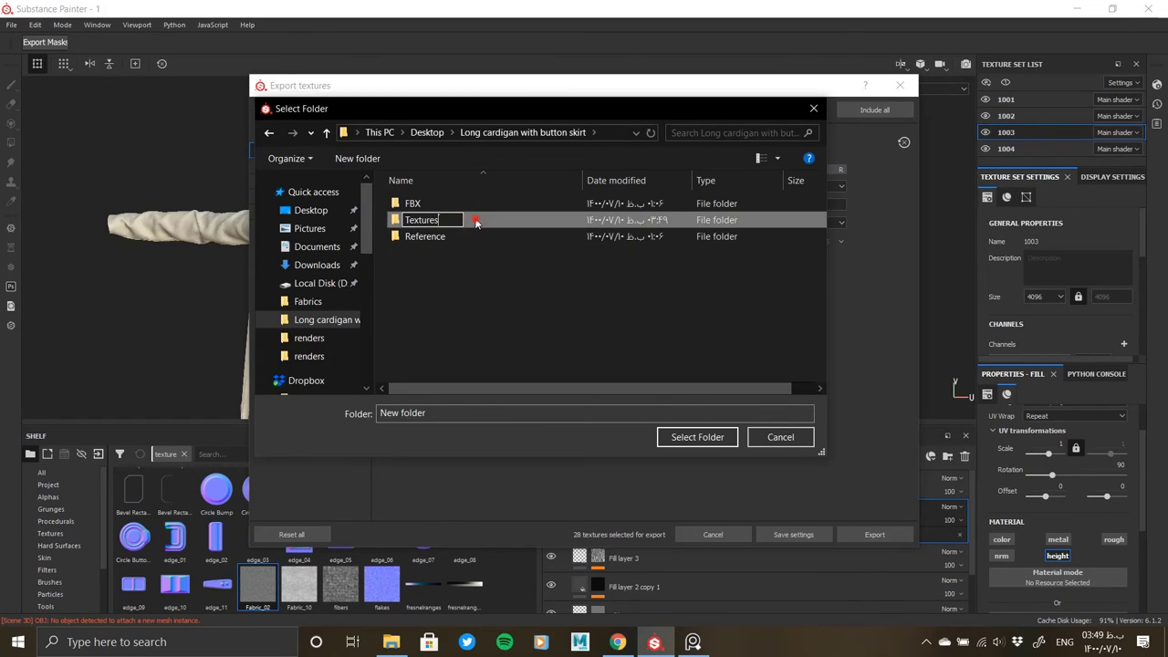
double_click(424, 236)
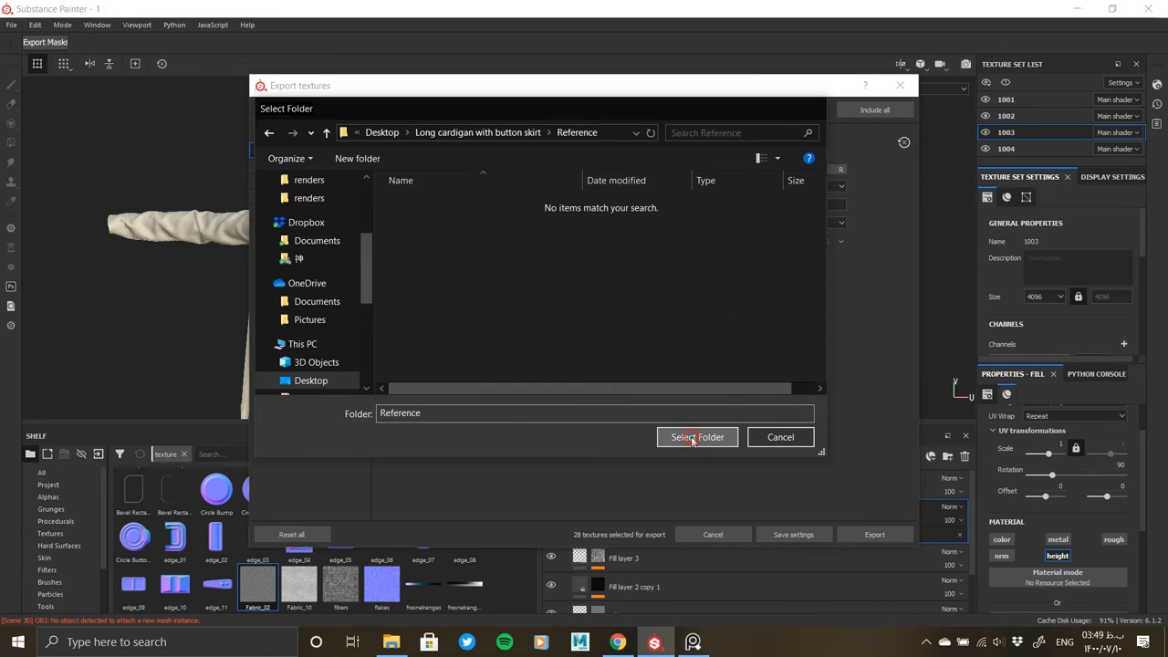
left_click(697, 436)
Step: Choose the Arnold UDIM (AiStandard) template with EXR file type and 4096 size
left_click(610, 189)
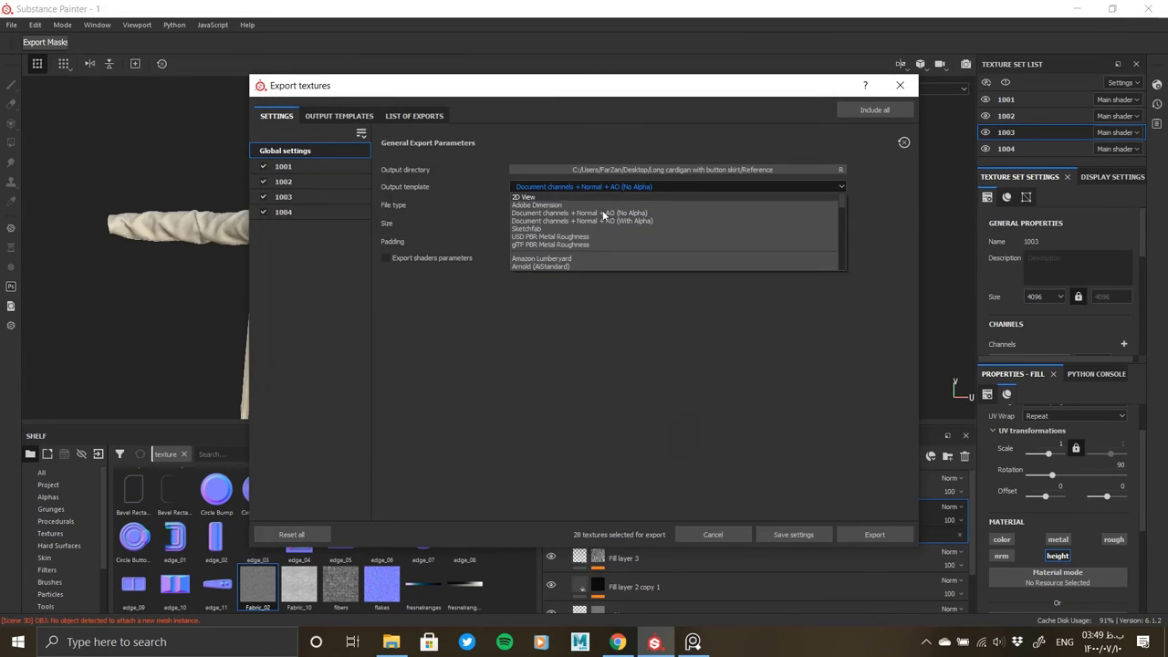
scroll(555, 262, "down", 3)
left_click(539, 259)
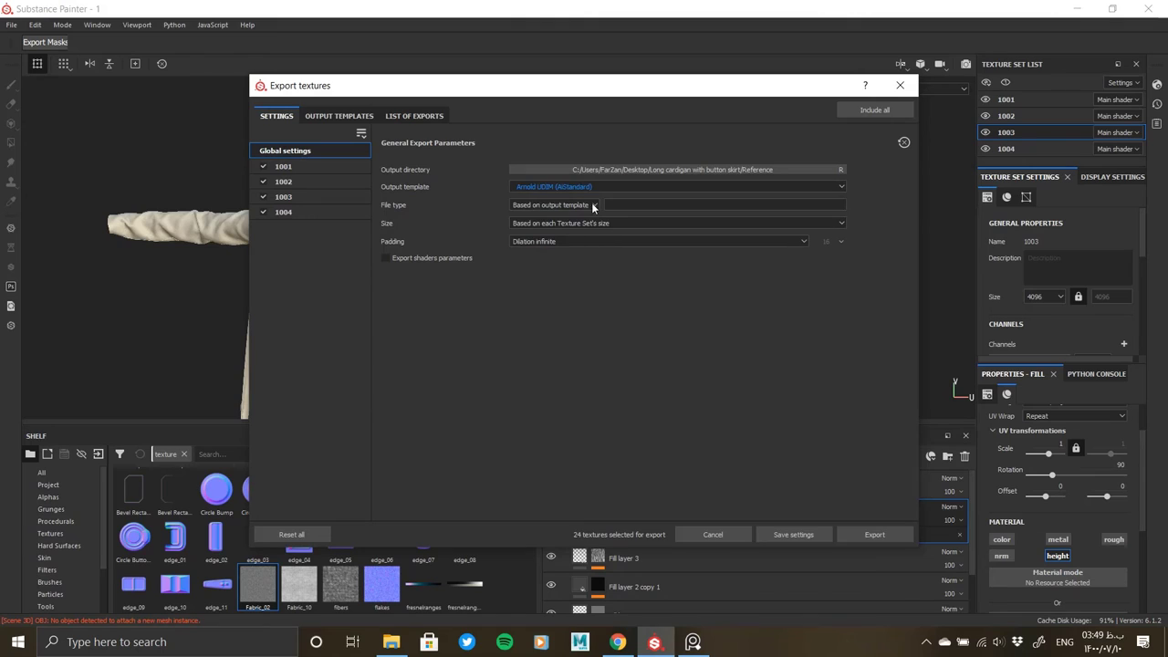
scroll(548, 275, "up", 2)
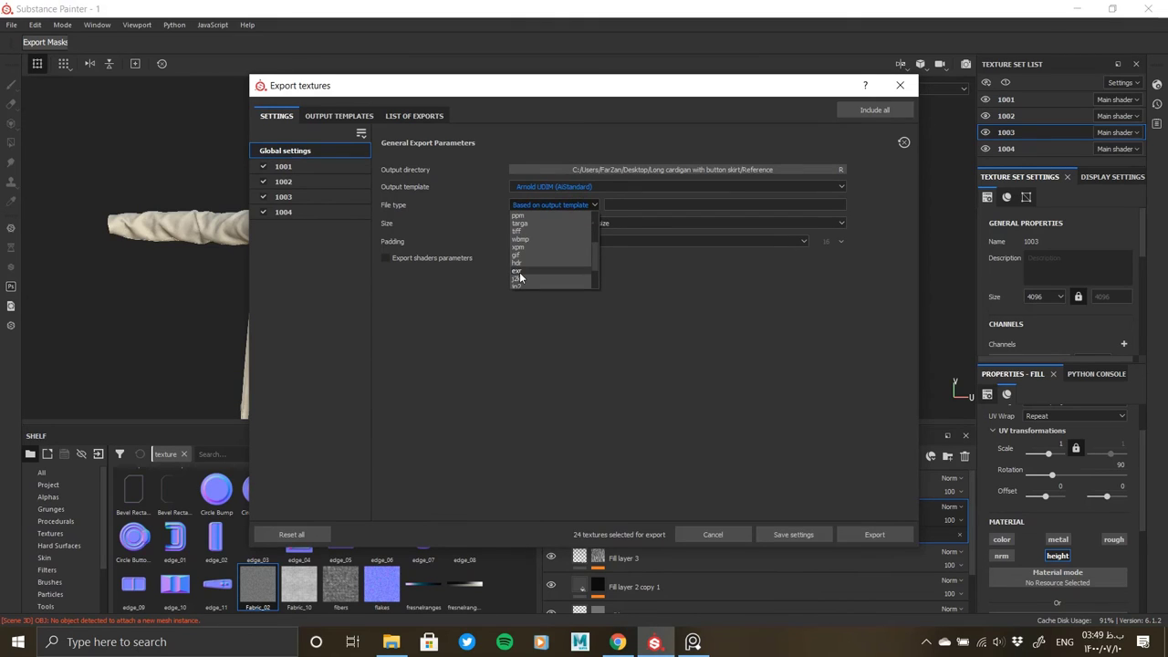
left_click(553, 231)
left_click(570, 224)
left_click(542, 294)
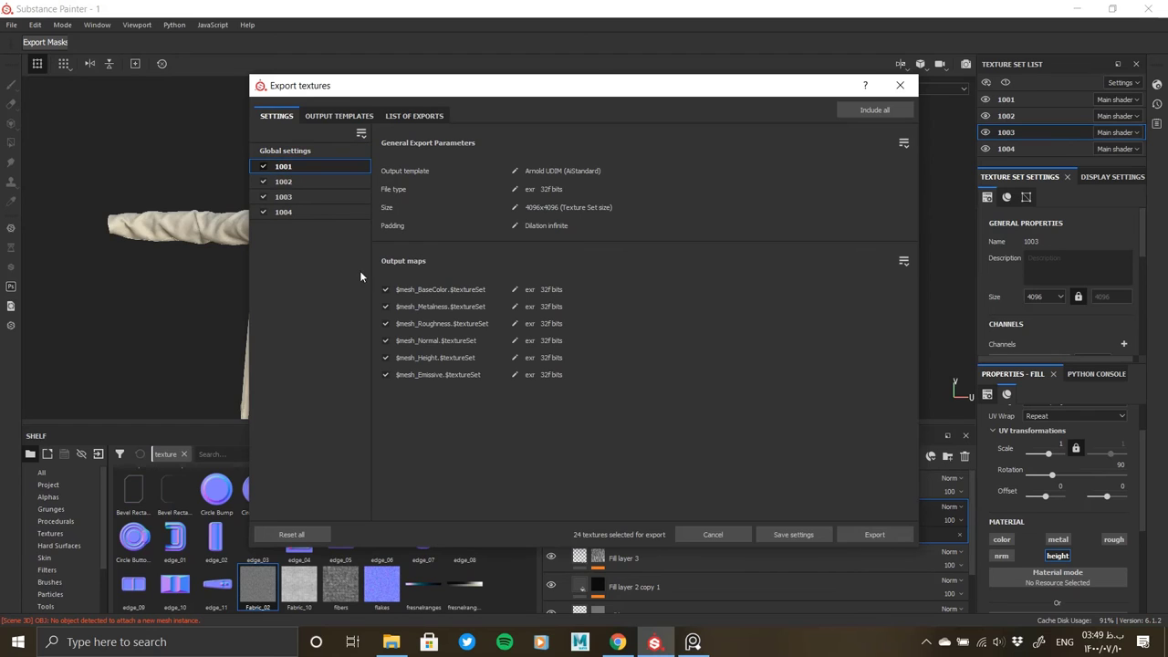
Step: Review the output templates and list of exports in Global settings, then export the 24 textures
left_click(319, 150)
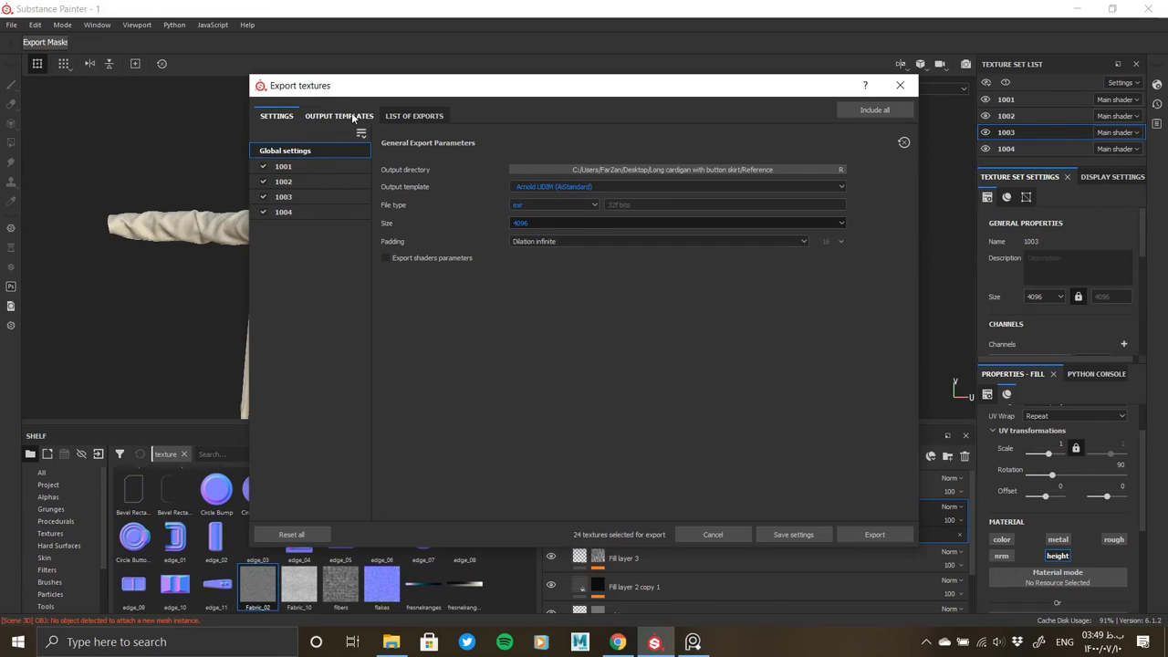
left_click(351, 114)
left_click(433, 117)
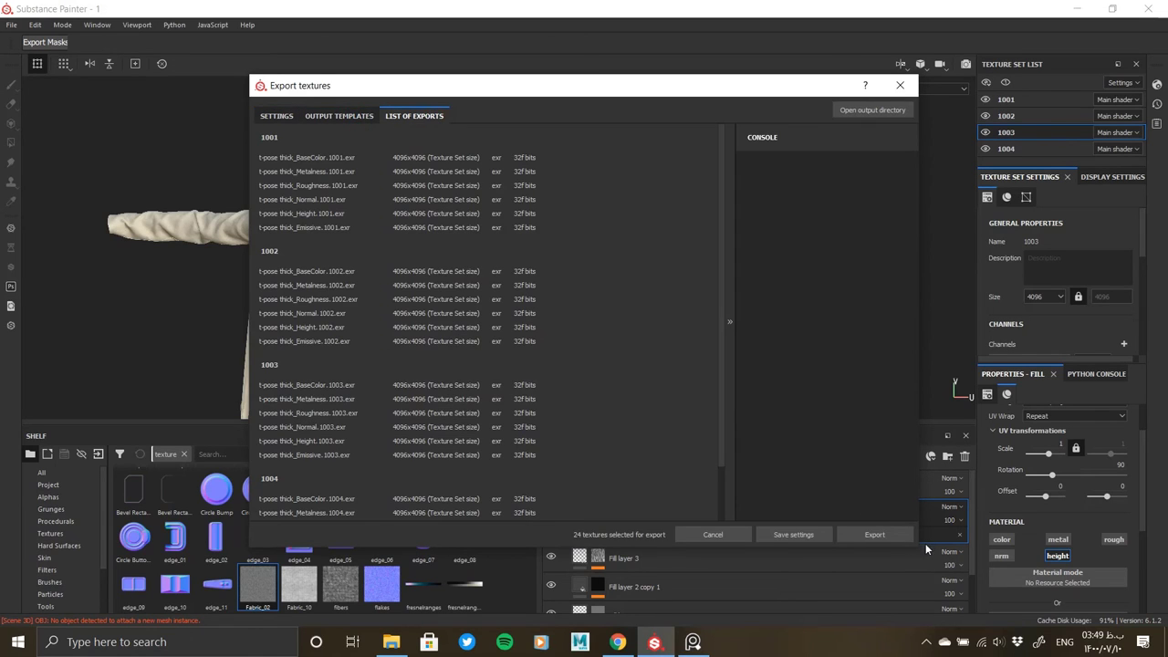
left_click(874, 534)
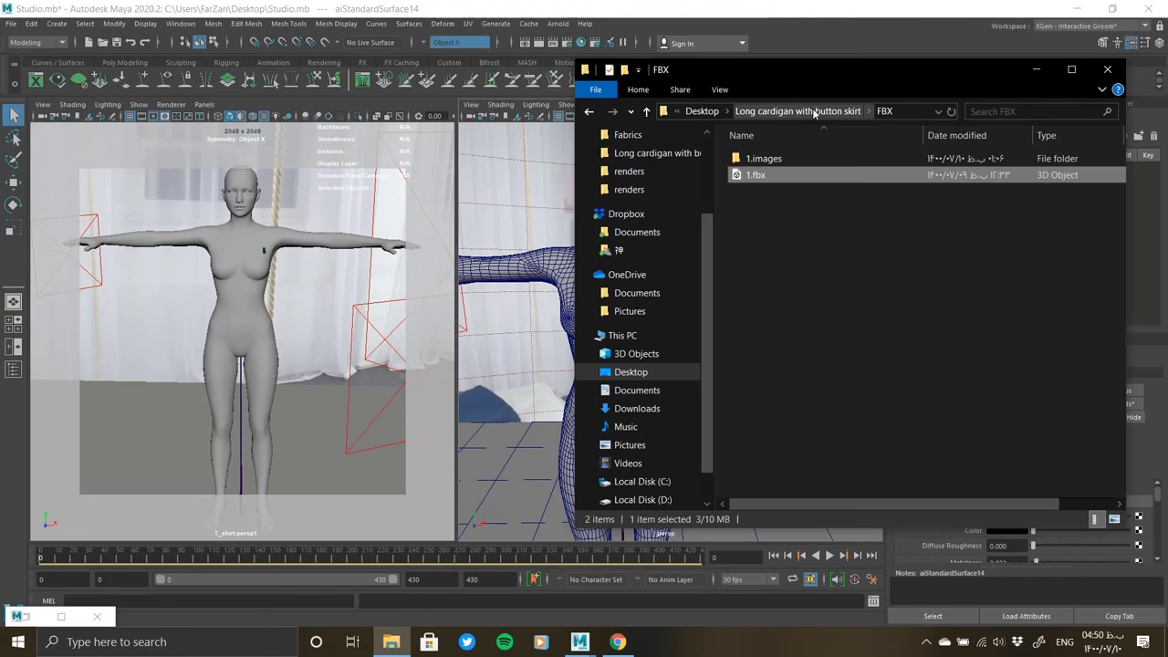
Step: Import the cloth .abc cache into the scene, return to frame 0, and select the cloth
left_click(814, 111)
mouse_move(803, 261)
left_mouse_down()
mouse_move(520, 445)
mouse_move(598, 364)
mouse_move(475, 355)
left_mouse_up()
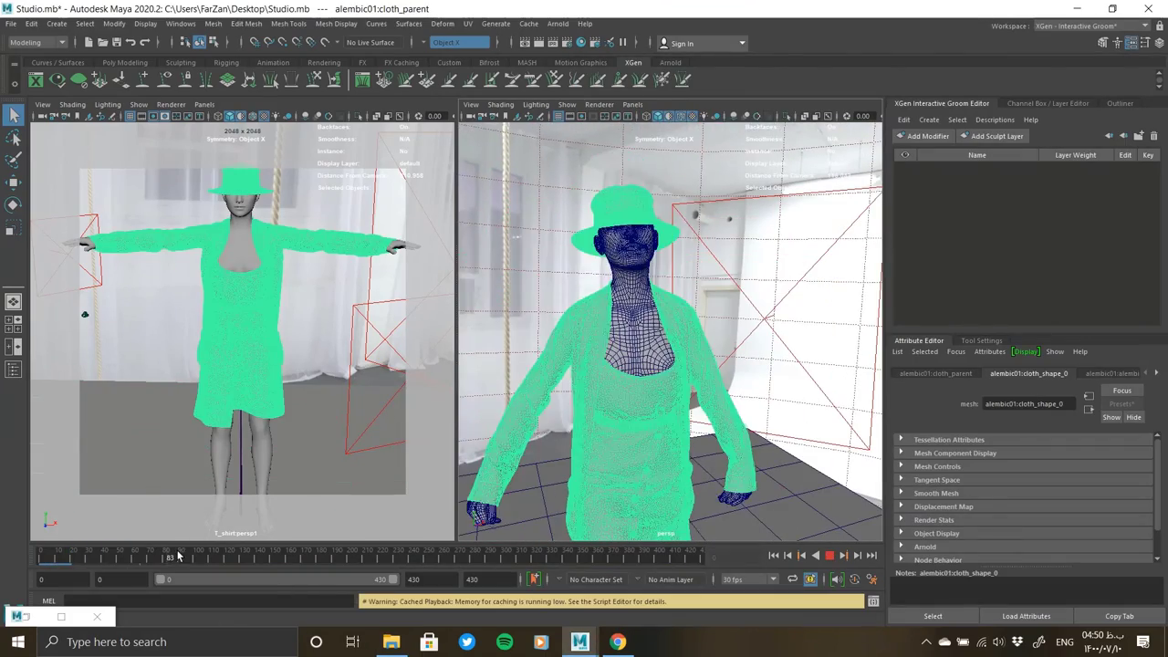
mouse_move(555, 425)
left_mouse_down("alt")
mouse_move(613, 398)
mouse_move(622, 366)
left_mouse_up("alt")
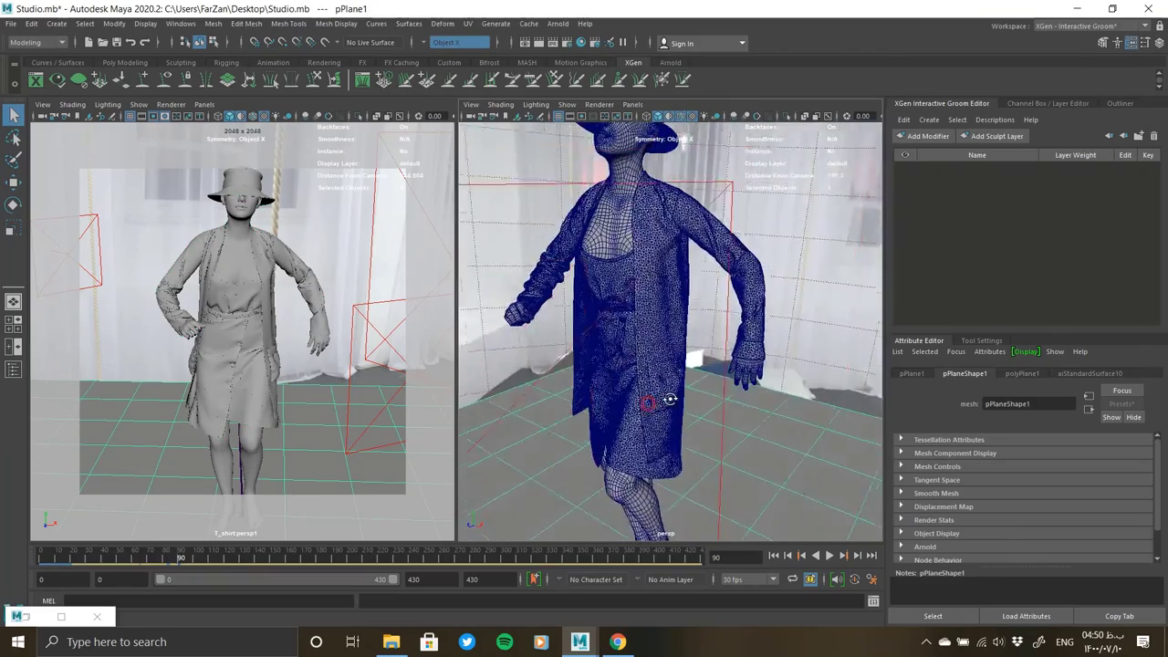
key("alt+shift+v")
scroll(622, 366, "up", 5)
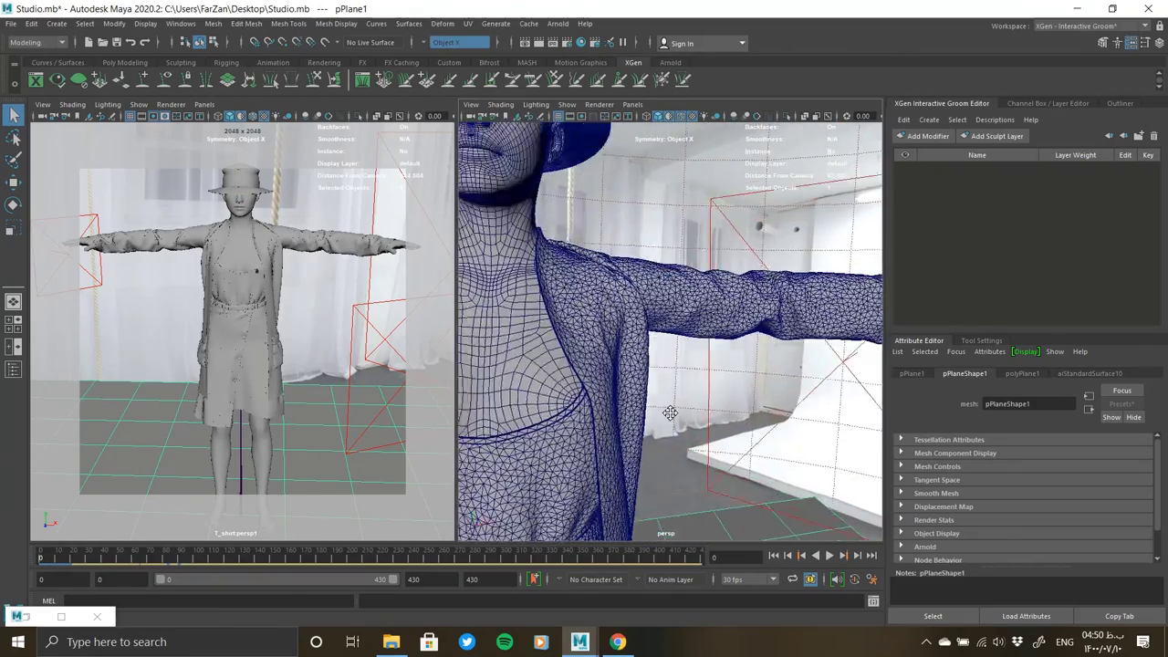
left_click(642, 177)
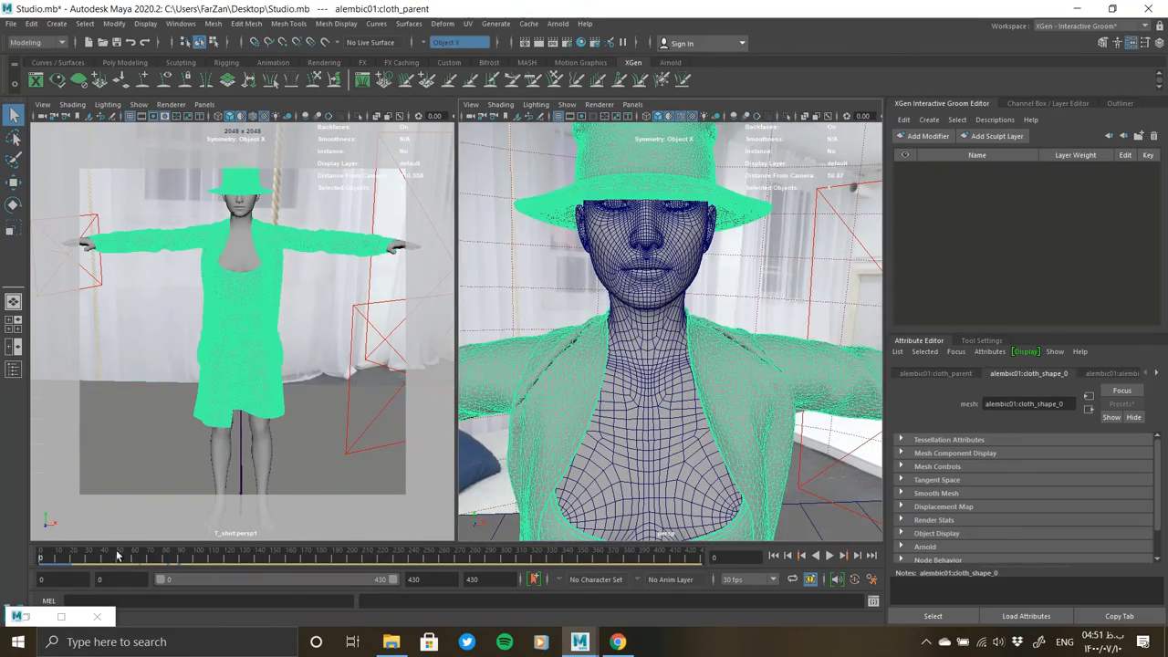
Step: Restore the Hypershade and create a new Arnold aiStandardSurface shader
left_click(61, 615)
left_click_drag(255, 176, 461, 177)
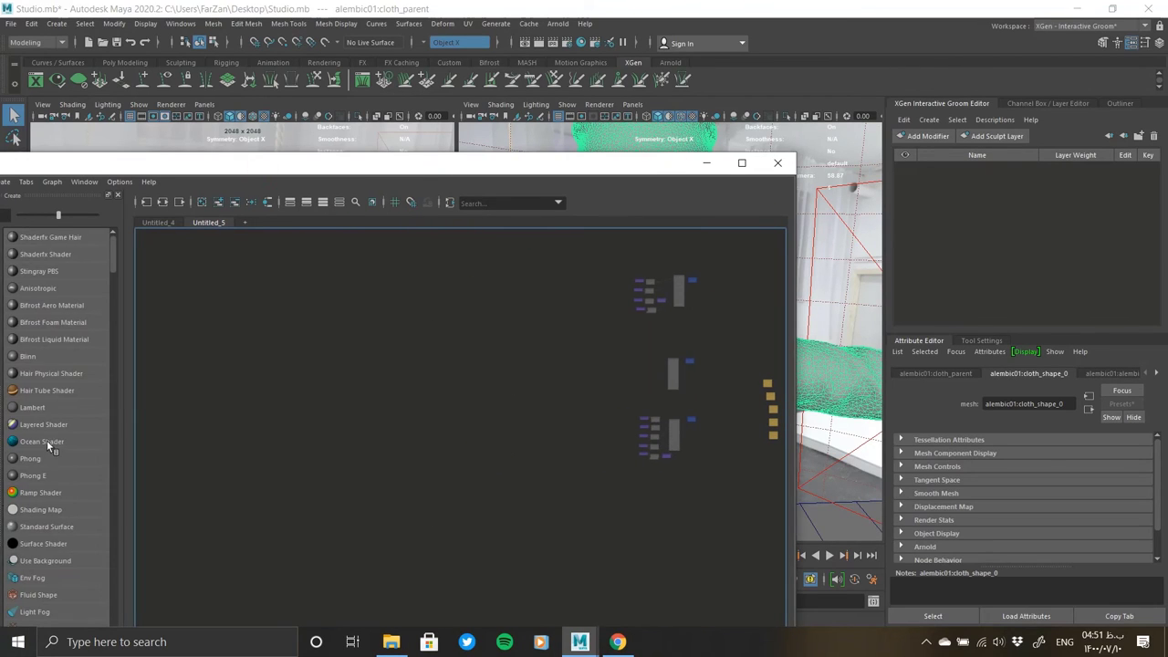
left_click_drag(271, 169, 336, 161)
left_click(16, 343)
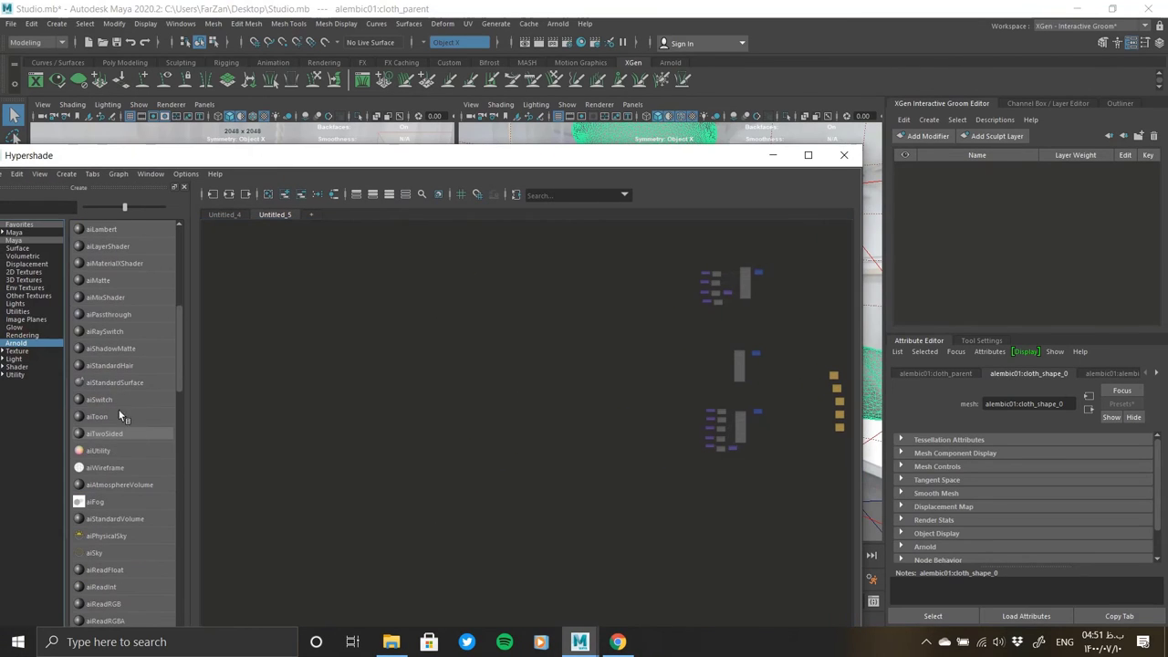
left_click(114, 382)
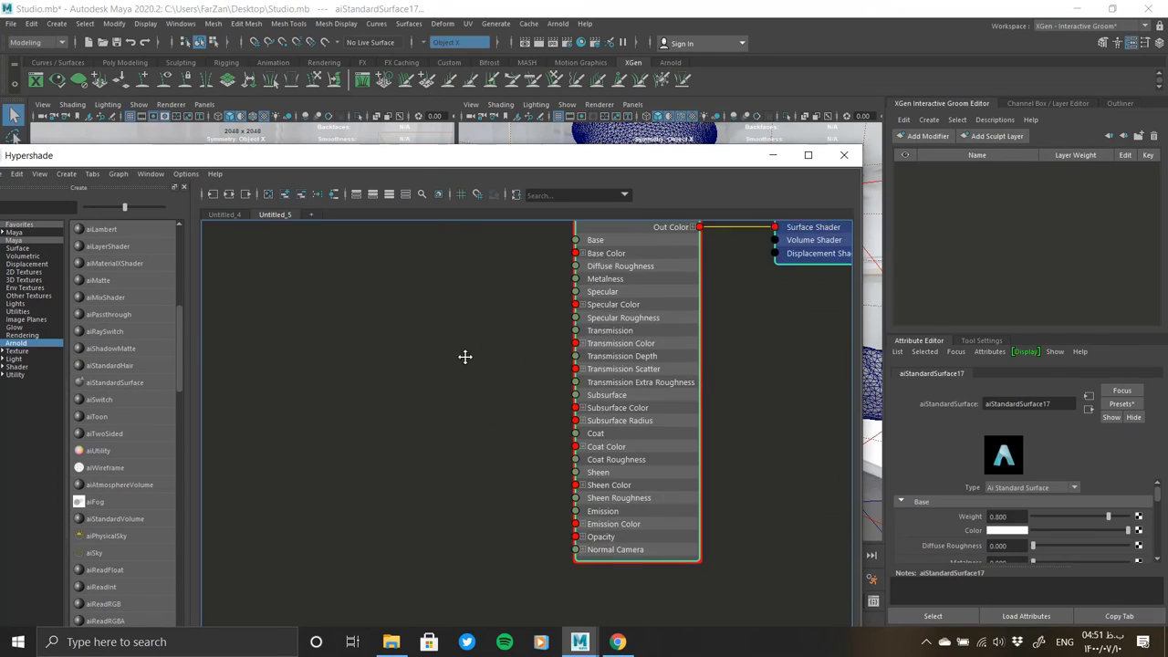
key("alt+Tab")
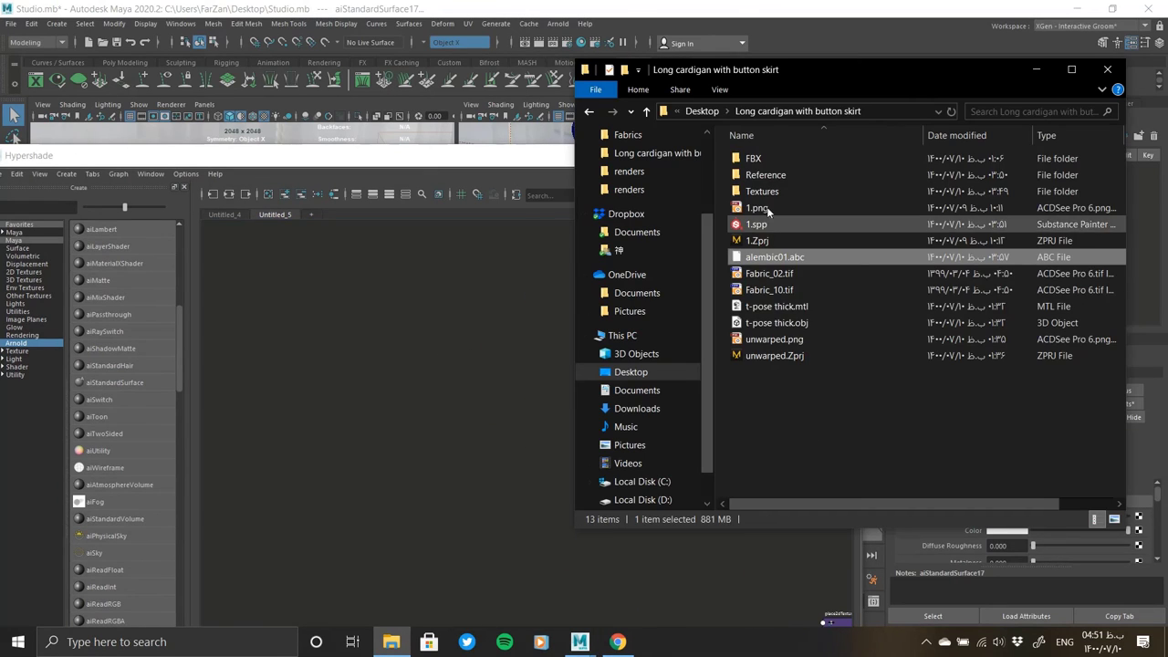
Step: Drag the BaseColor, Metalness, Normal and Roughness 1001 EXR maps from Textures into the Hypershade
double_click(762, 192)
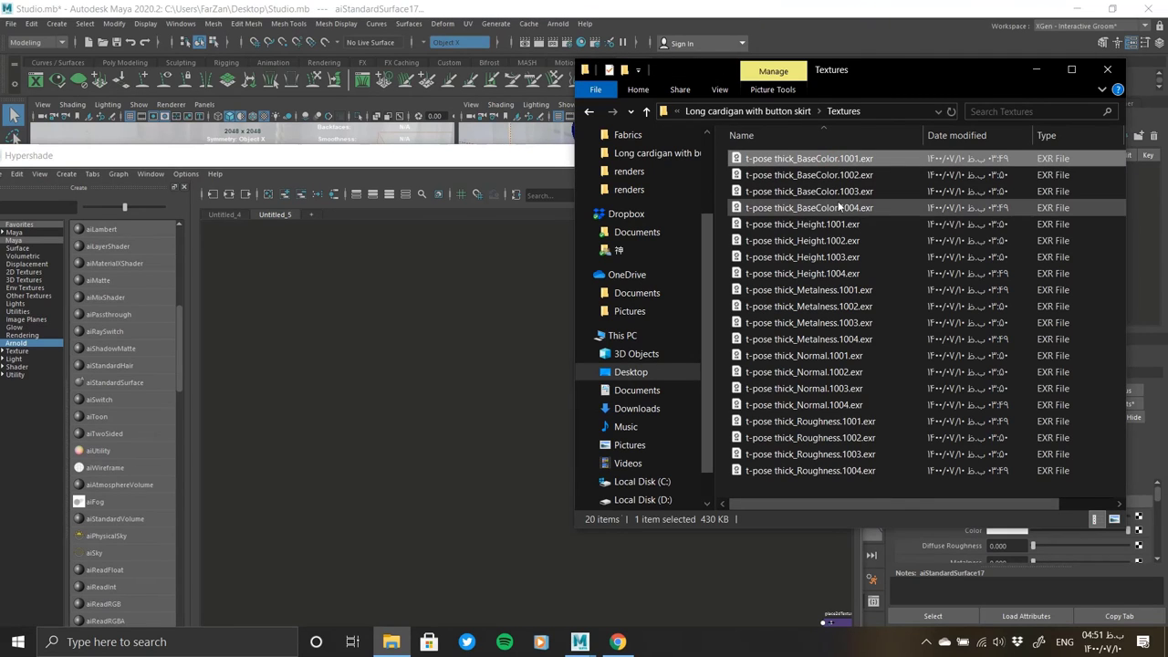
left_click(803, 290, "ctrl")
left_click(808, 372, "ctrl")
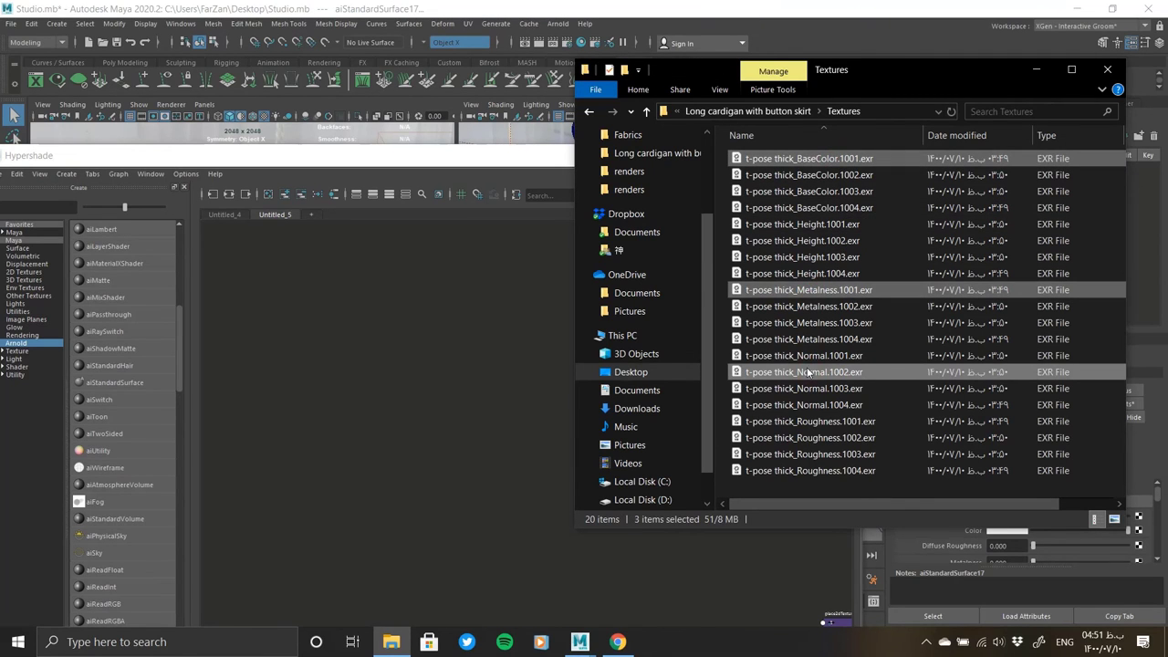
left_click(802, 355, "ctrl")
left_click(809, 420, "ctrl")
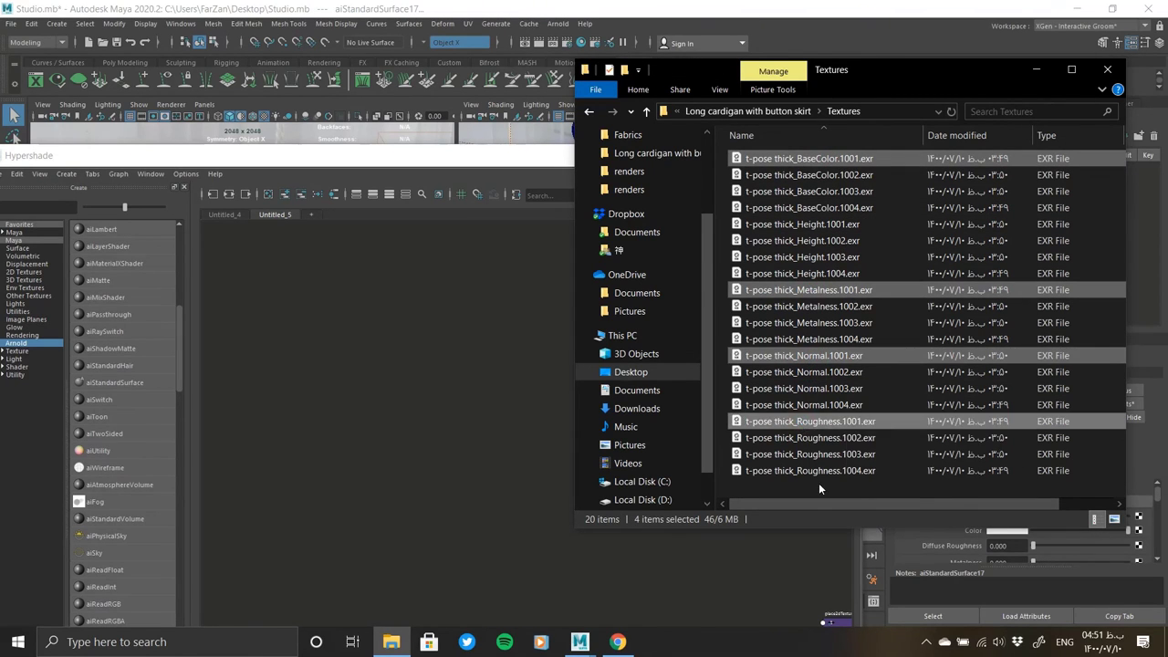
left_click_drag(764, 161, 280, 281)
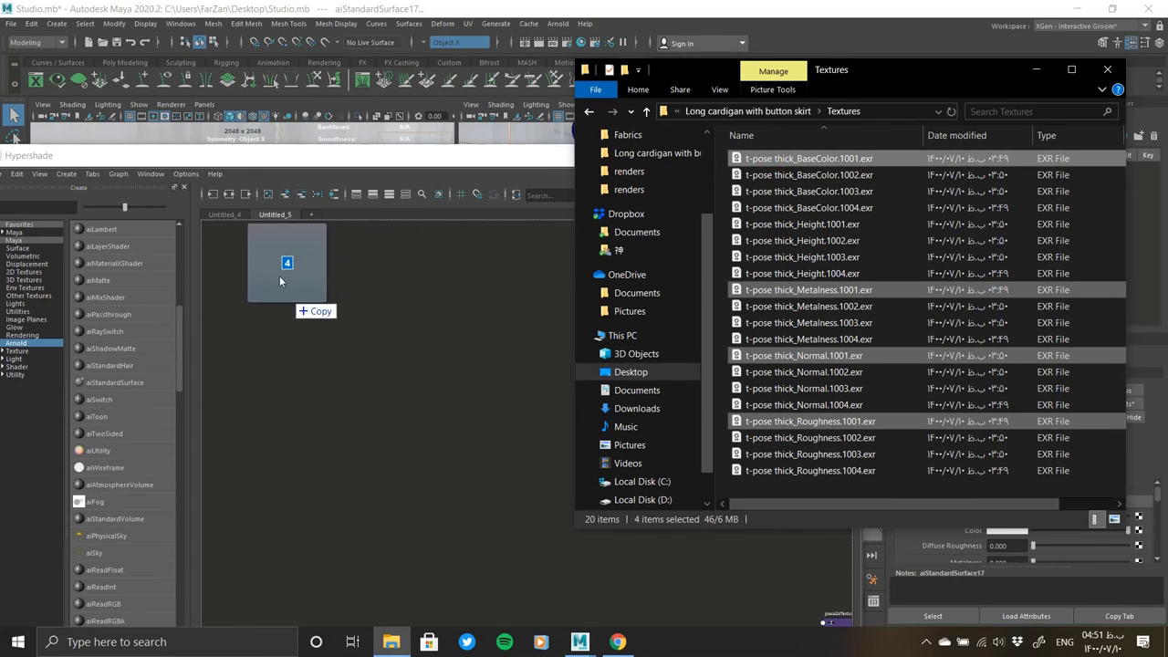
Step: Stack the Metalness, Normal and Roughness nodes under BaseColor and move aiStandardSurface17 beside them
scroll(422, 298, "up", 3)
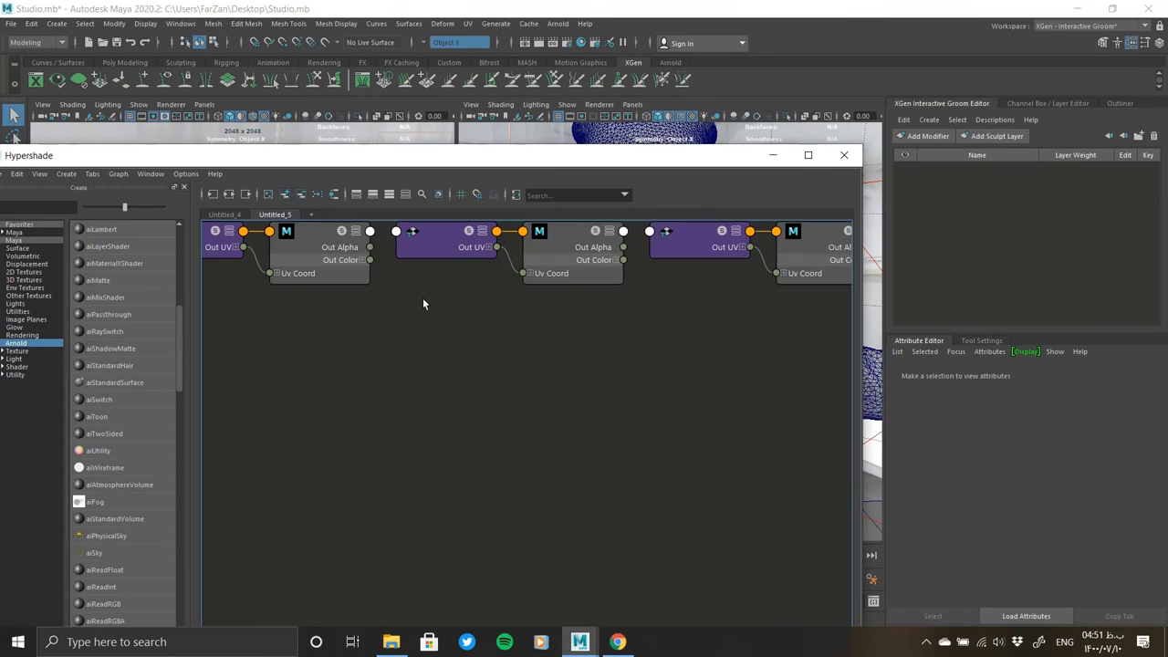
scroll(432, 333, "down", 3)
left_click_drag(500, 275, 374, 351)
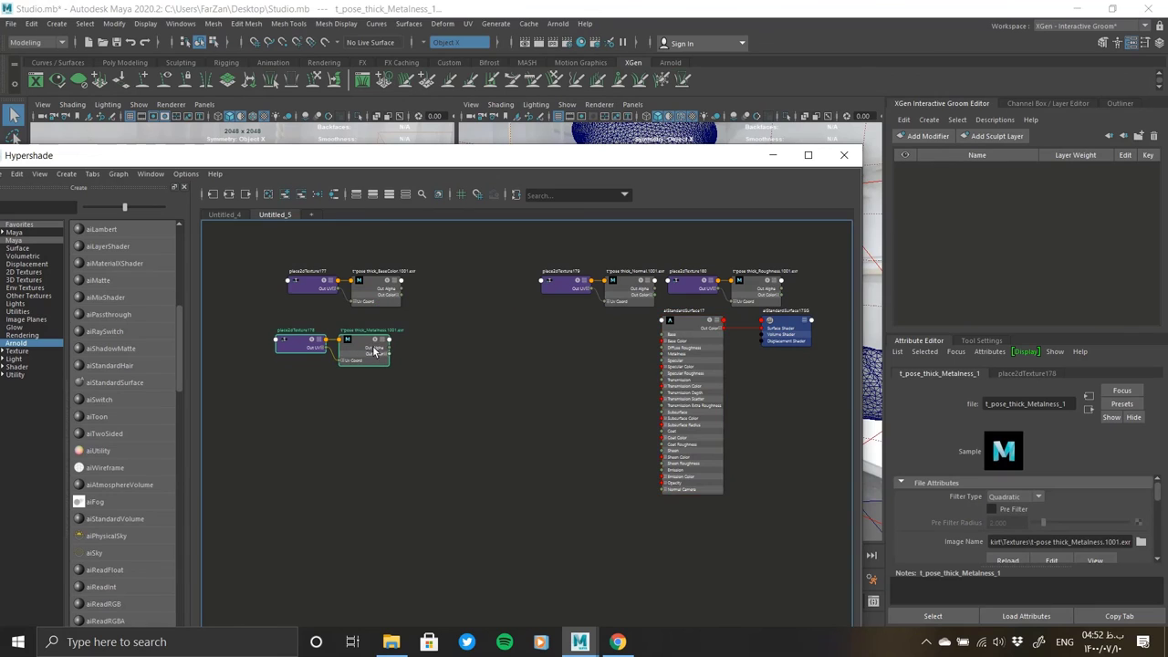
left_click_drag(632, 291, 370, 418)
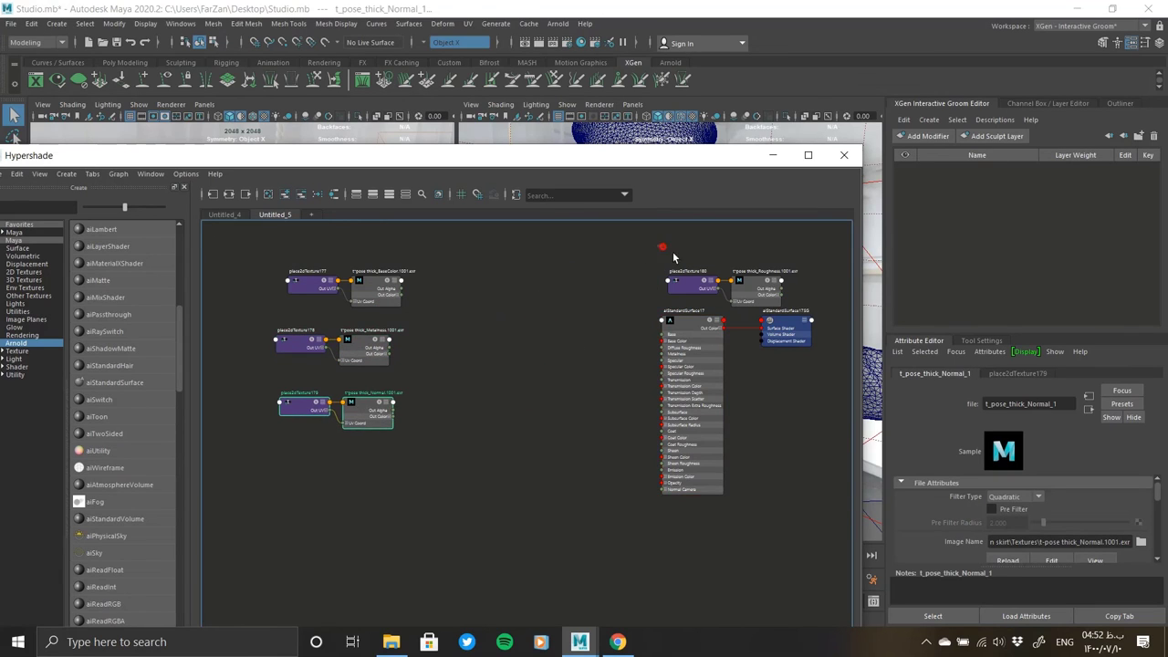
left_click_drag(757, 294, 459, 427)
left_click(679, 329)
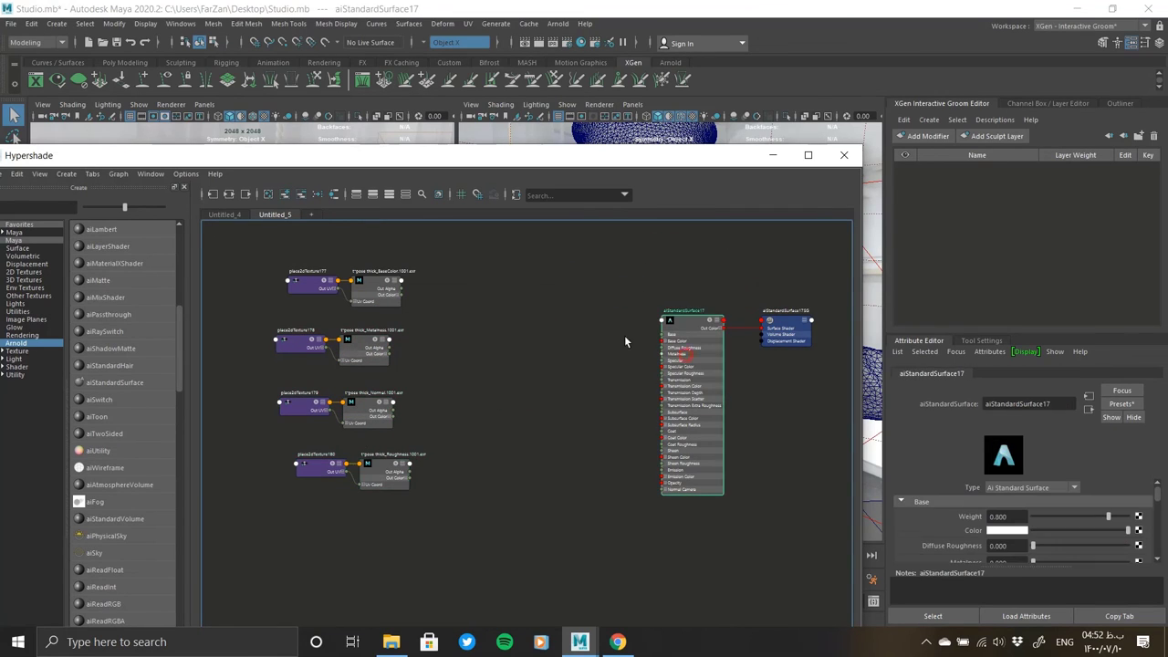
left_click_drag(680, 333, 554, 333)
Step: Connect the Metalness map's Out Color R to the shader's Metalness input
scroll(409, 289, "up", 5)
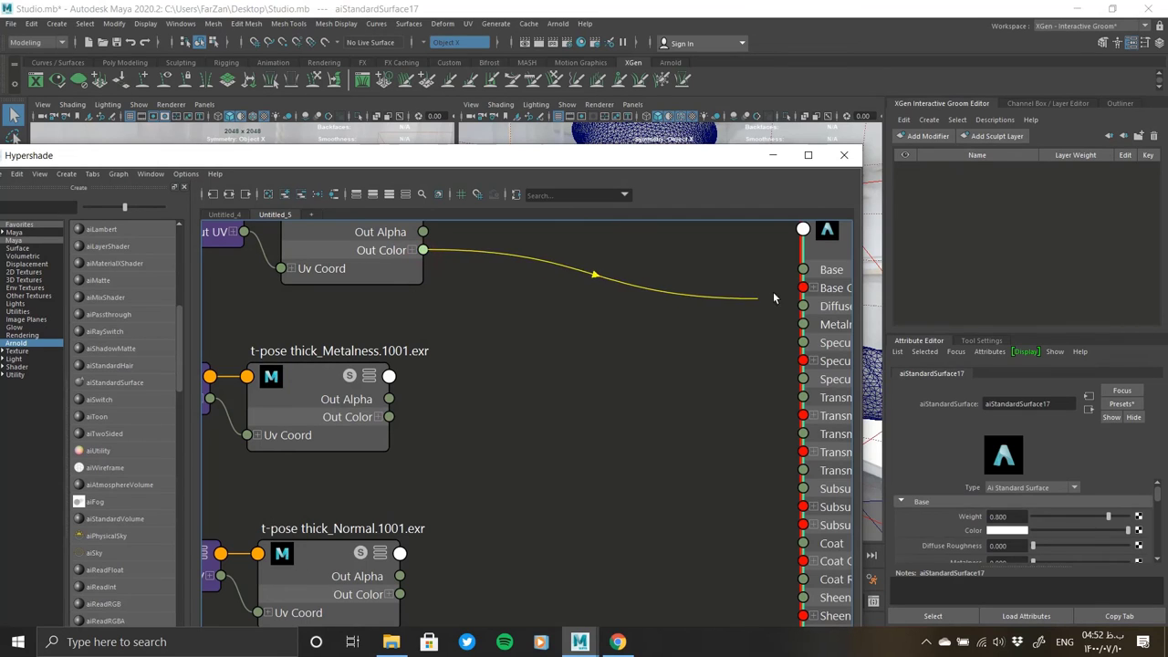
left_click(378, 417)
middle_click_drag(672, 407, 473, 360, "alt")
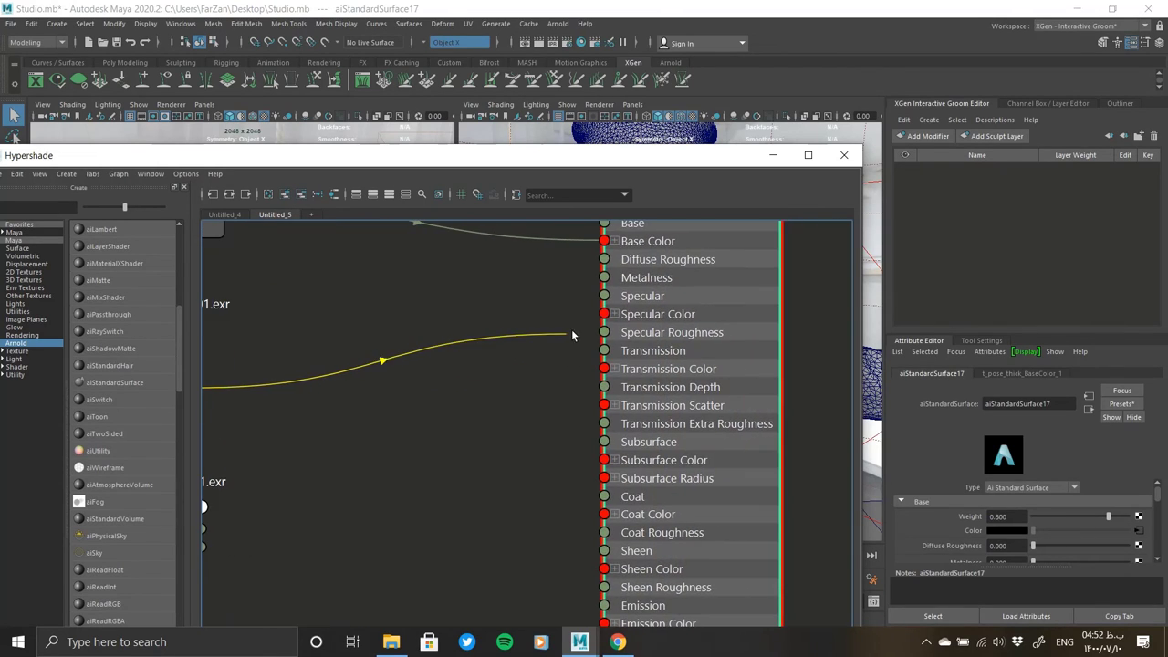
scroll(424, 374, "down", 5)
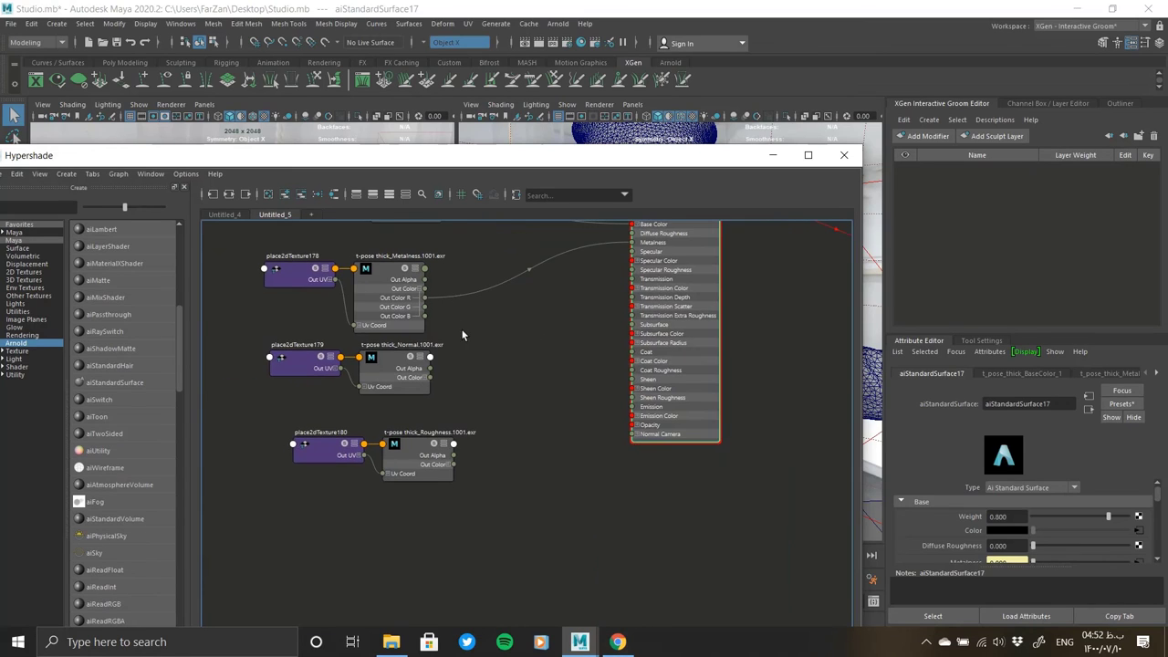
scroll(481, 353, "up", 5)
Step: Create an aiNormalMap node and connect Roughness's red channel to Specular Roughness
key("Tab")
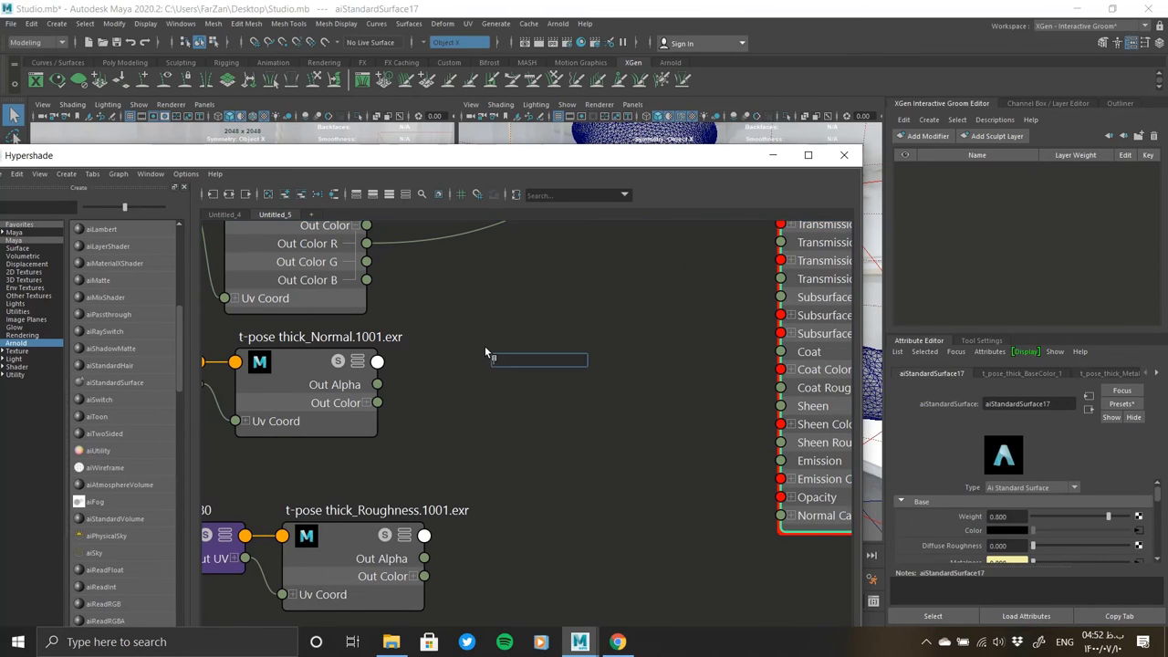
type("NORM")
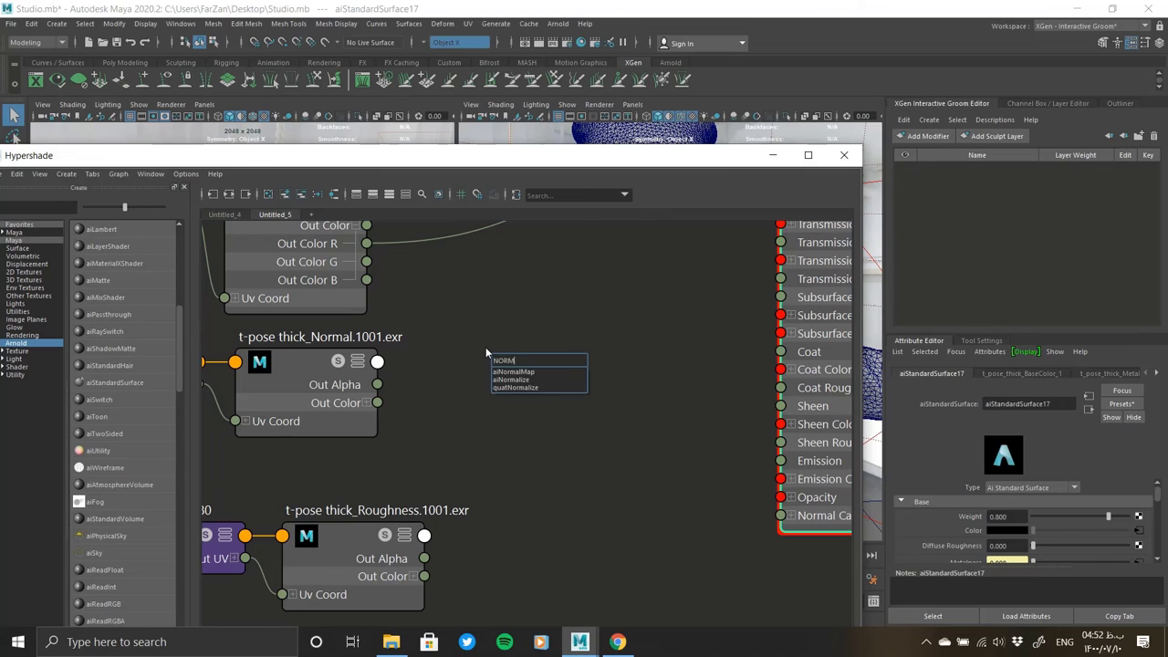
left_click(511, 373)
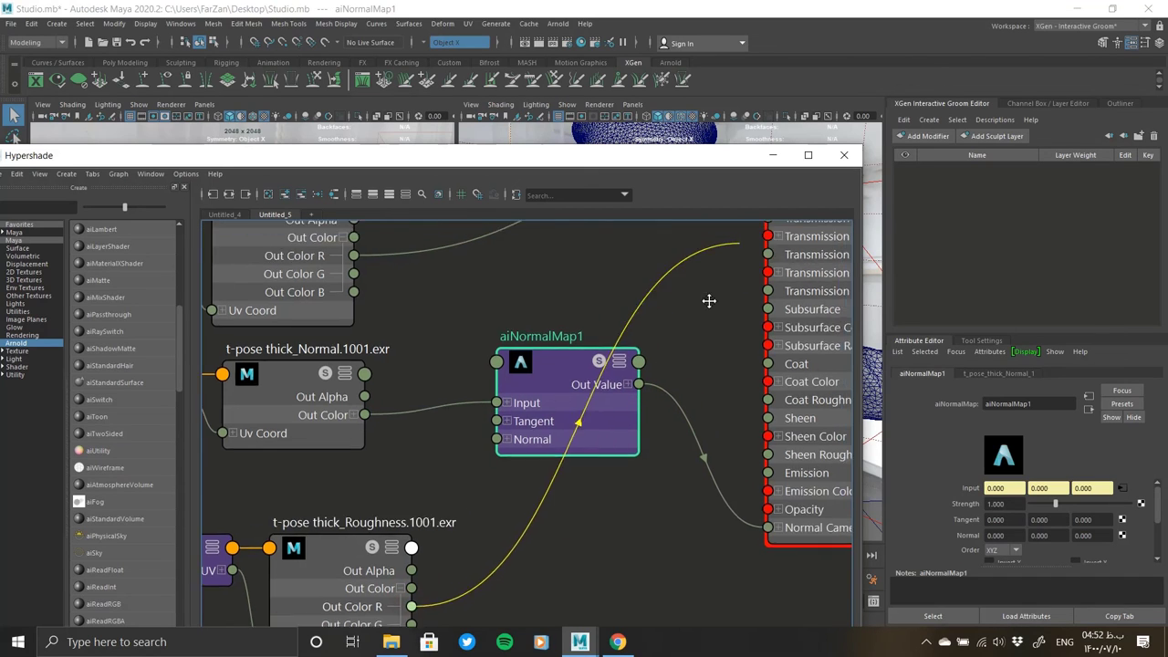
left_click_drag(805, 315, 675, 398)
Step: Set the BaseColor file node's UV Tiling Mode to UDIM (Mari)
scroll(575, 392, "down", 5)
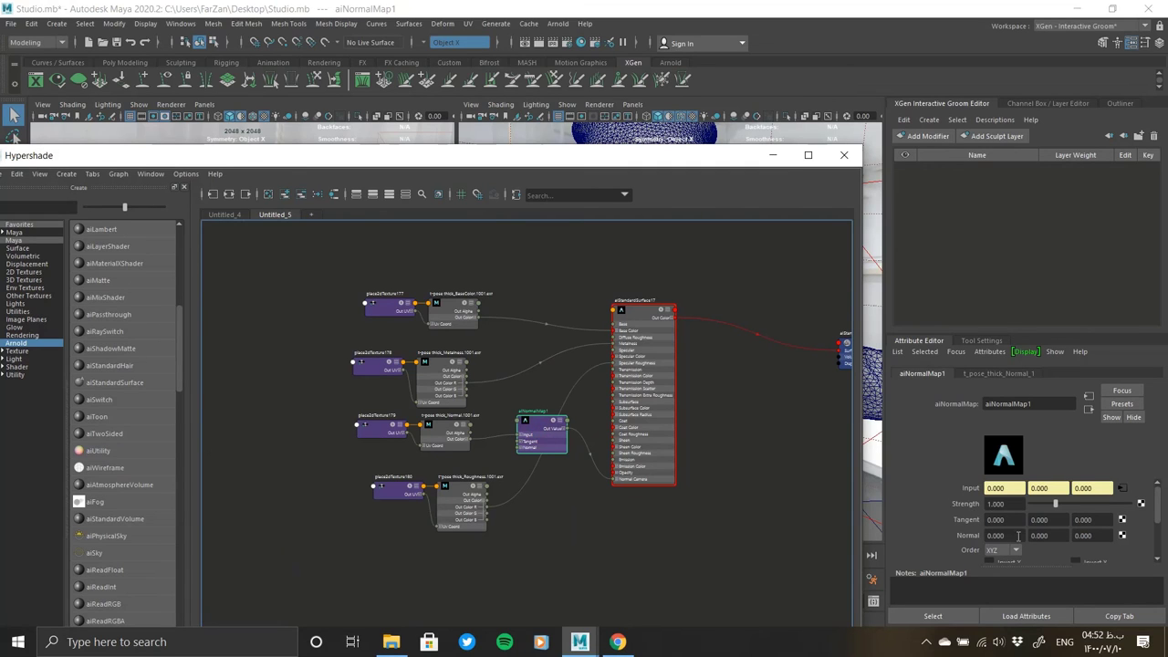
scroll(548, 402, "down", 3)
scroll(638, 301, "up", 5)
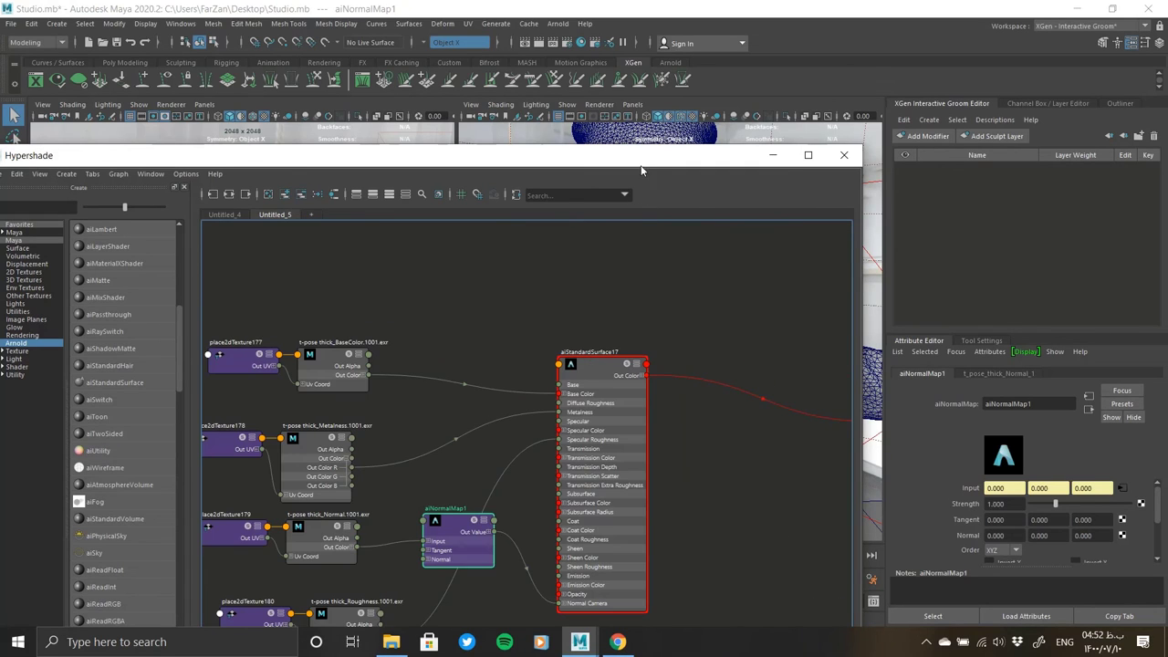
left_click_drag(641, 170, 401, 168)
left_click(103, 359)
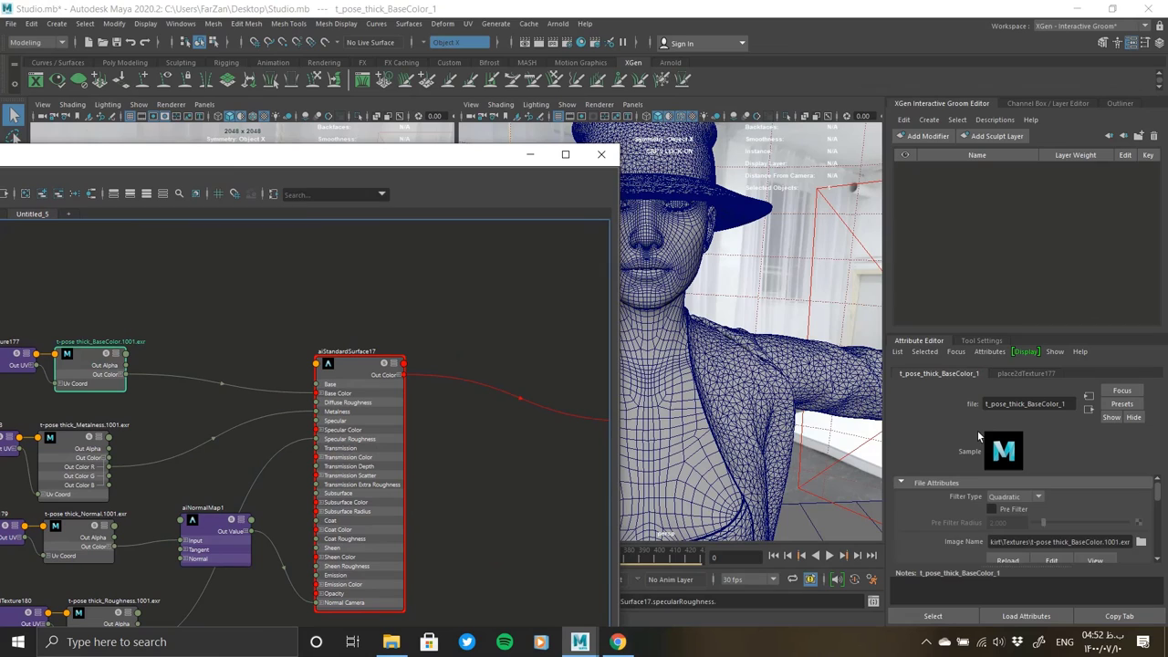
scroll(990, 501, "down", 2)
left_click(998, 506)
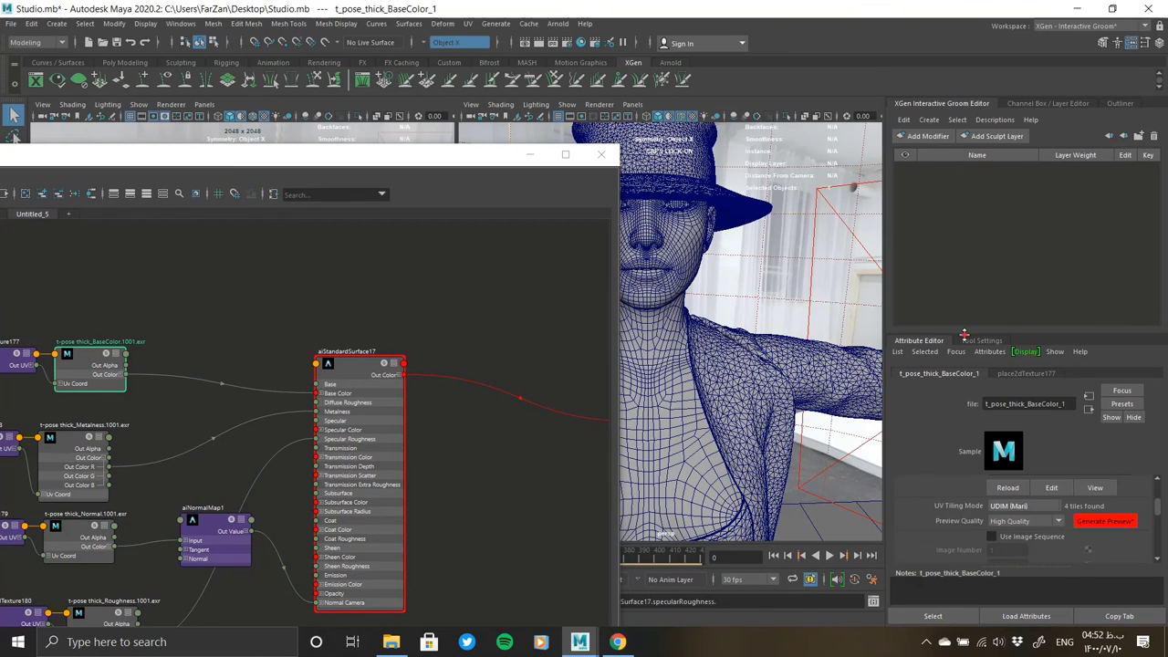
Step: Switch Maya to the Maya Classic workspace
left_click_drag(963, 334, 956, 281)
left_click(1055, 28)
left_click(1059, 41)
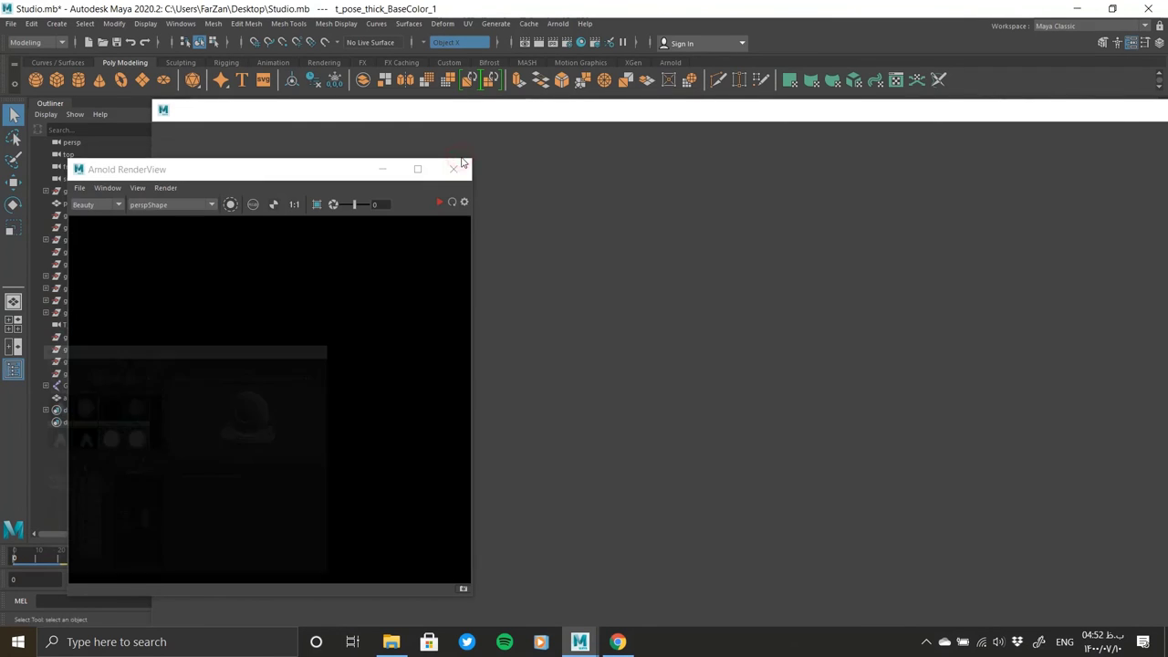
Step: Clear leftover windows off the viewport and bring back the Hypershade showing the cloth shader network
left_click(454, 168)
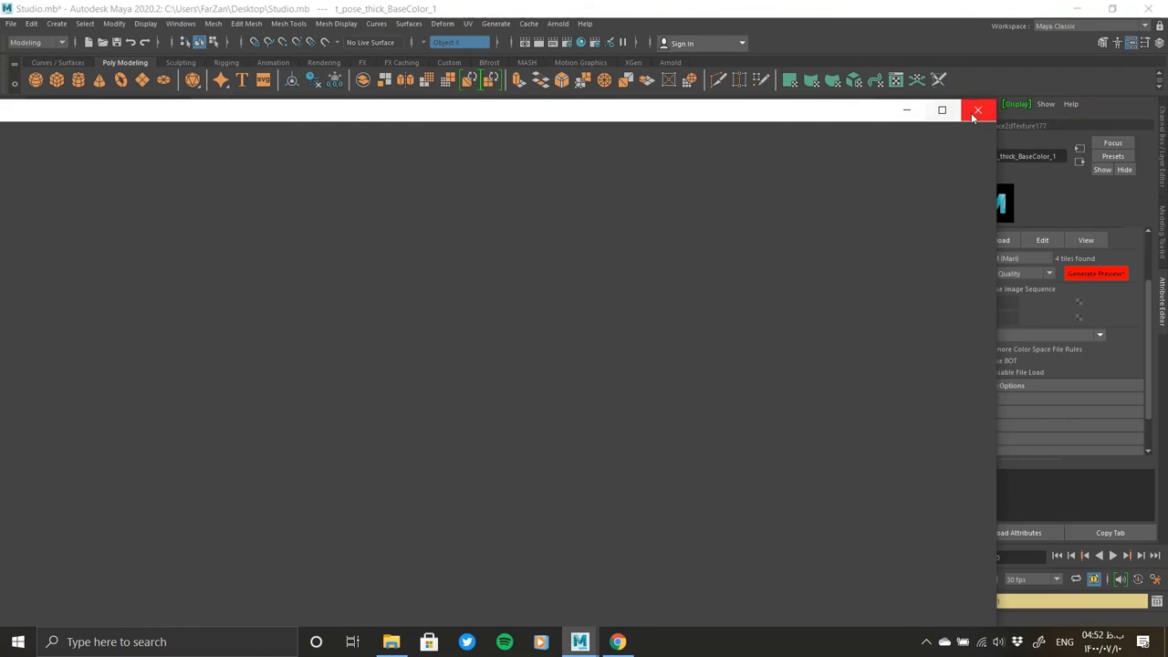
left_click(979, 111)
left_click(382, 169)
left_click(23, 611)
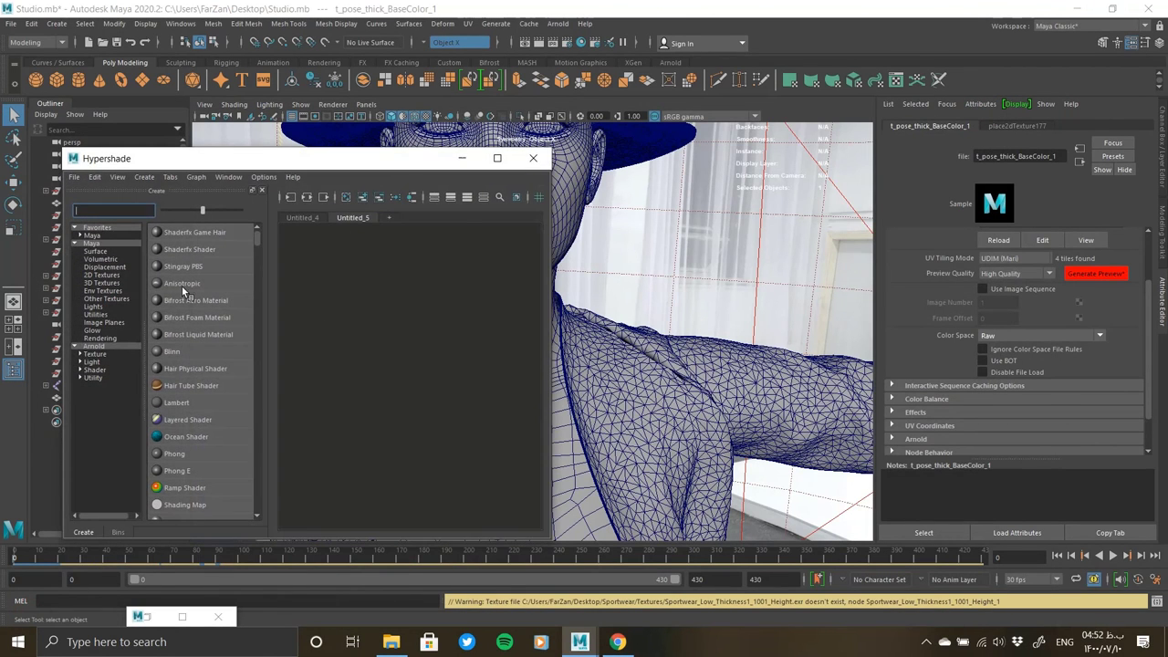
left_click(383, 346)
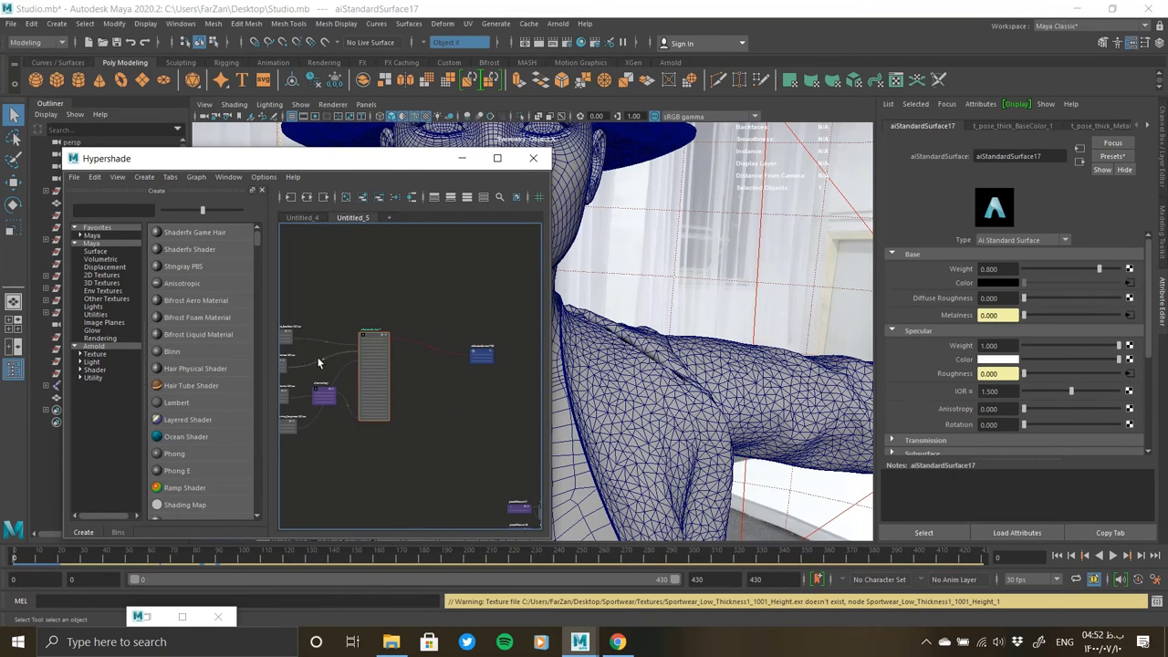
Step: Set the Metalness, Normal and Roughness file nodes to UDIM (Mari) tiling, then select the cloth mesh
left_click(336, 327)
left_click(1003, 259)
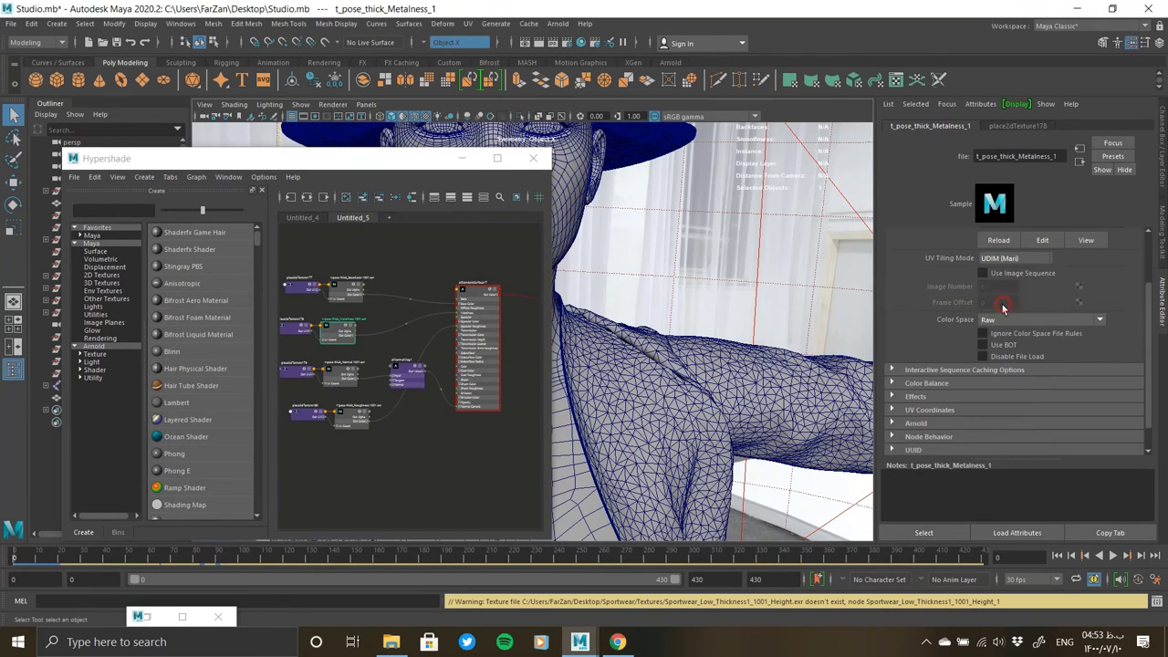
left_click(343, 374)
left_click(1010, 259)
left_click(997, 307)
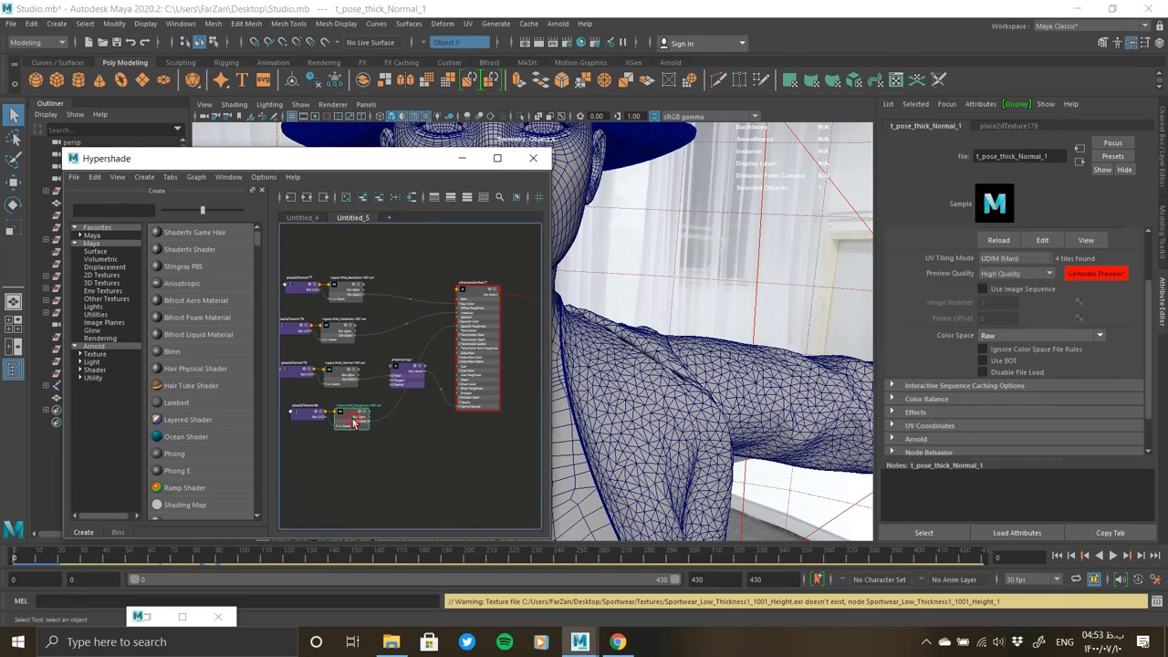
left_click(348, 412)
left_click(1003, 259)
left_click(997, 308)
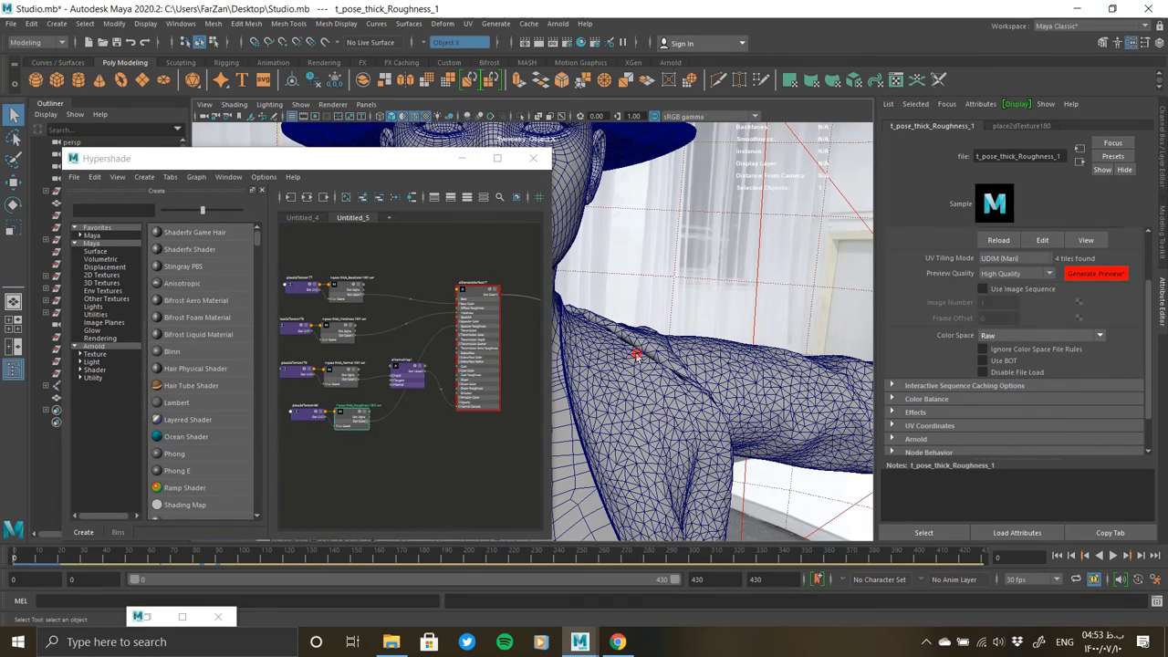
left_click(477, 159)
Step: Select the room group and rotate it around the Y axis to re-aim the lighting
left_click(478, 158)
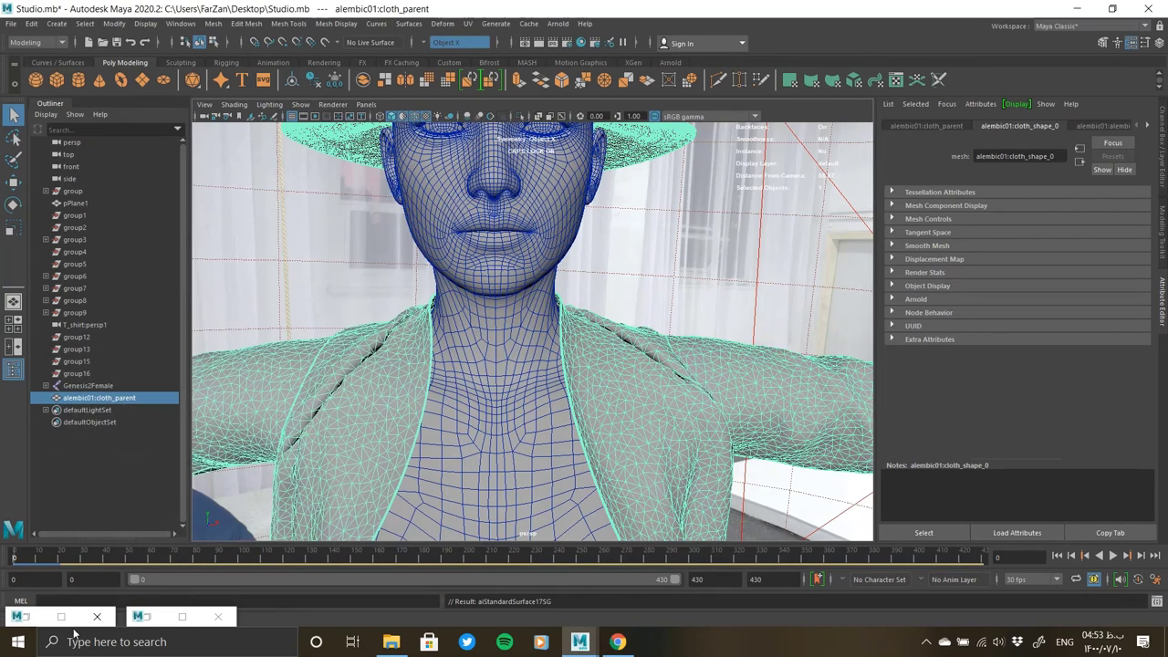
scroll(471, 427, "down", 5)
scroll(470, 427, "down", 5)
mouse_move(563, 404)
left_mouse_down("alt")
mouse_move(456, 386)
mouse_move(579, 380)
mouse_move(571, 499)
mouse_move(569, 440)
left_mouse_up("alt")
left_click(578, 380)
key("e")
scroll(543, 303, "up", 5)
key("space")
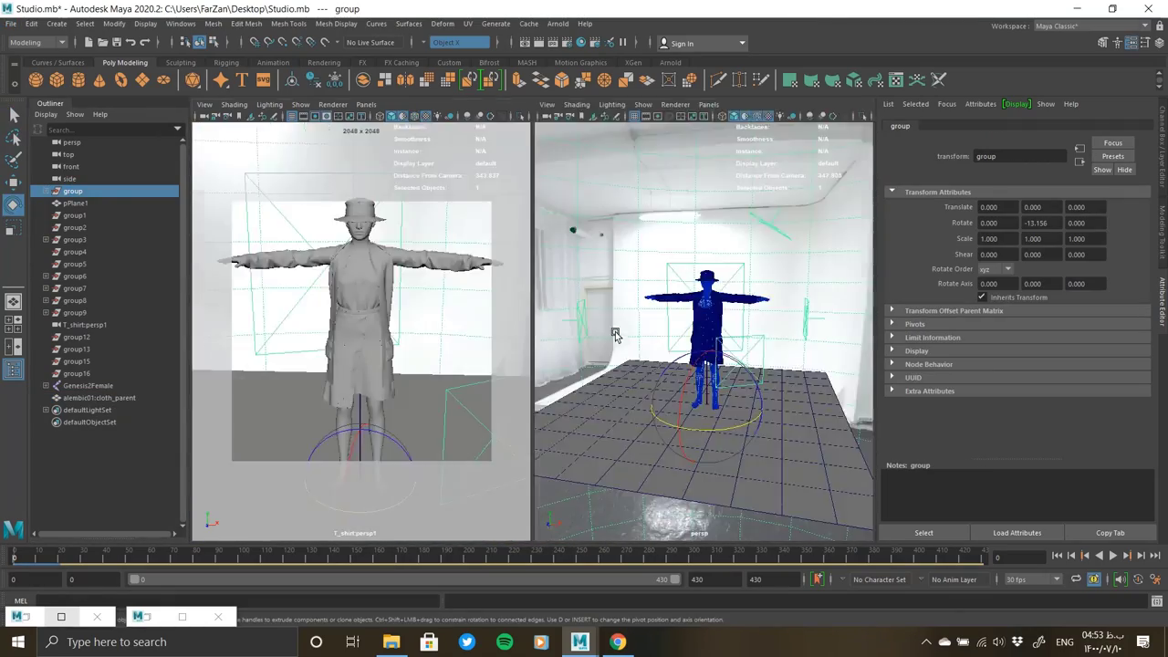
mouse_move(365, 334)
left_mouse_down("alt")
mouse_move(402, 324)
mouse_move(388, 333)
left_mouse_up("alt")
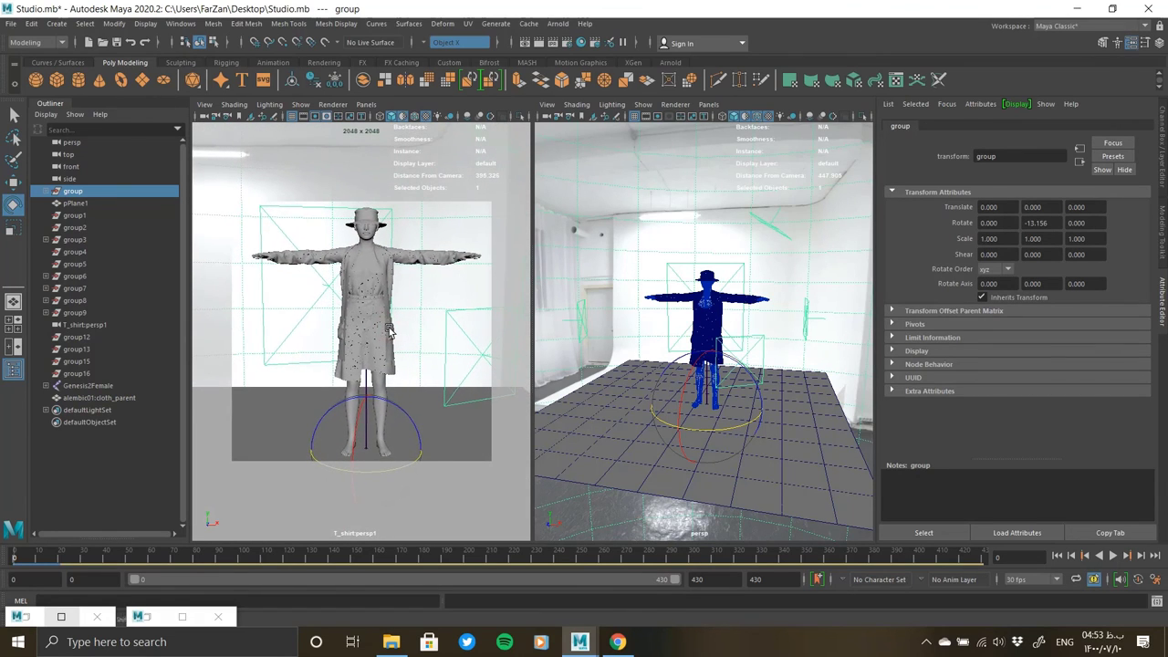
left_click_drag(695, 424, 698, 426)
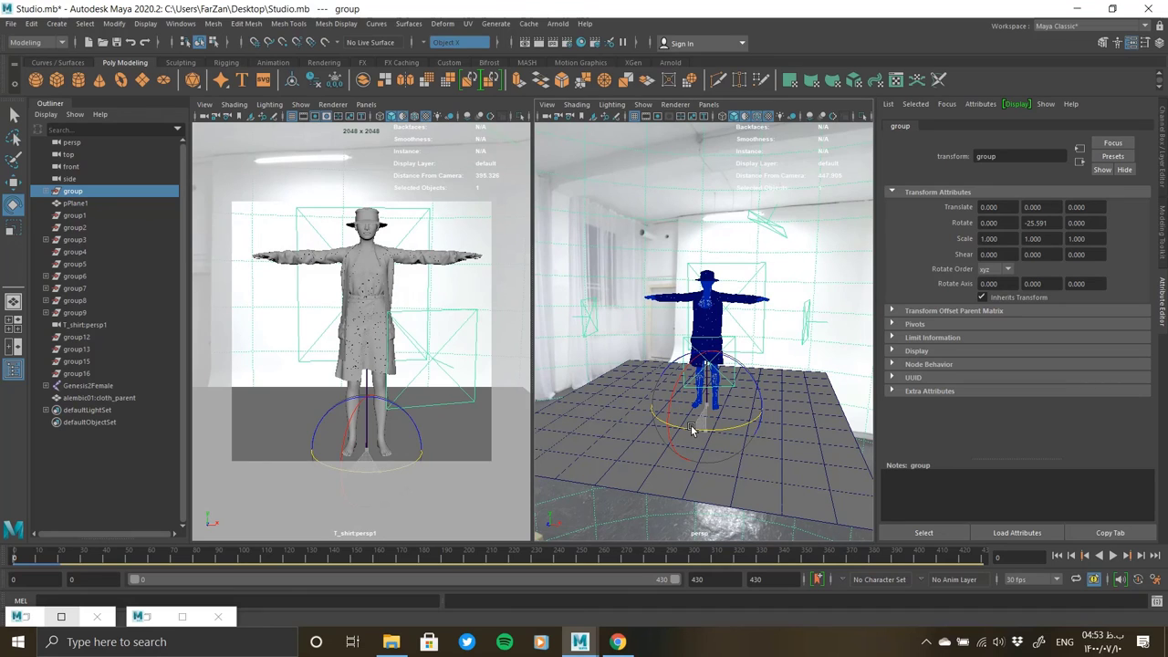
left_click_drag(721, 425, 743, 427)
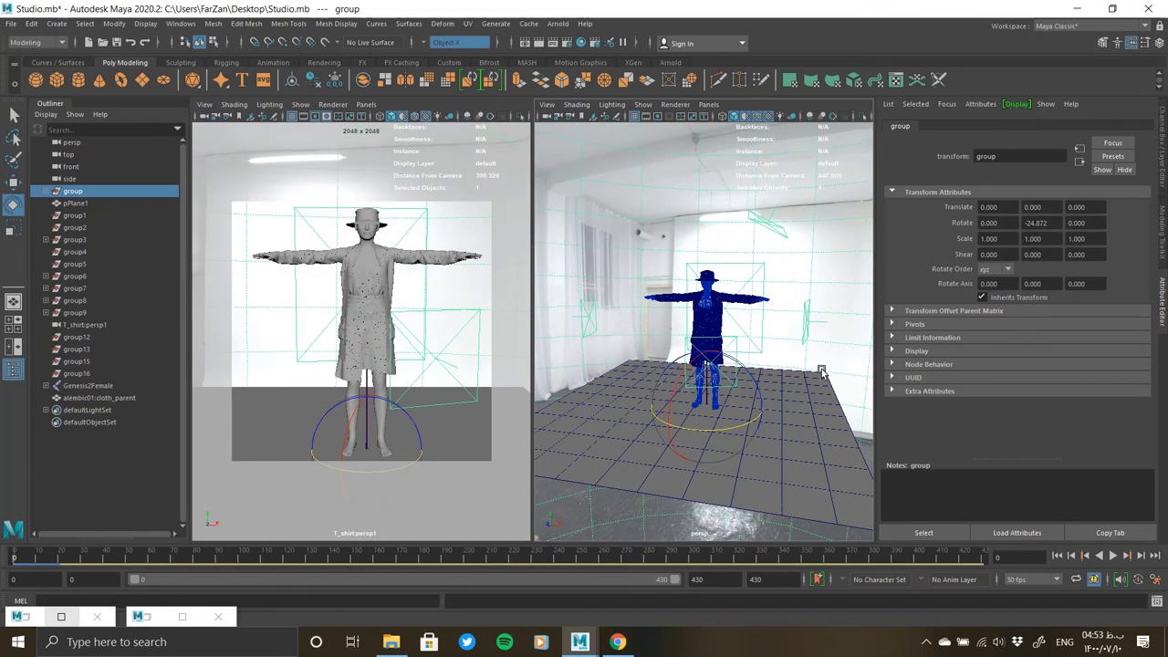
Step: Check the sky dome and area light settings, then reopen the Arnold RenderView window
left_click(743, 420)
left_click(1079, 126)
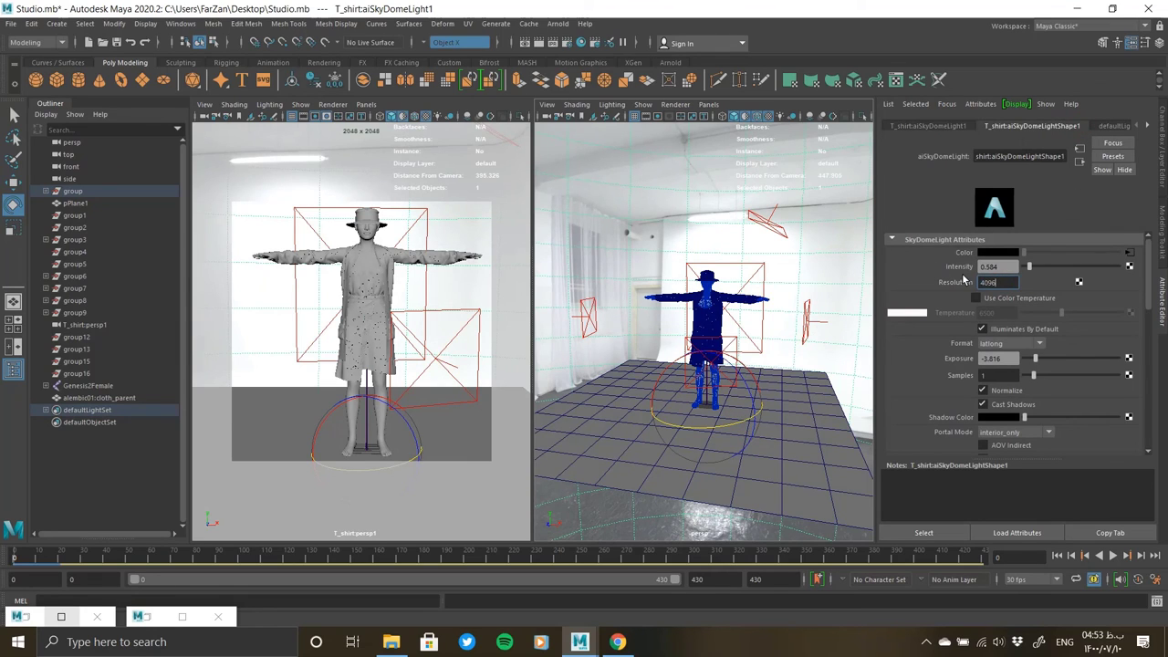
left_click(829, 420)
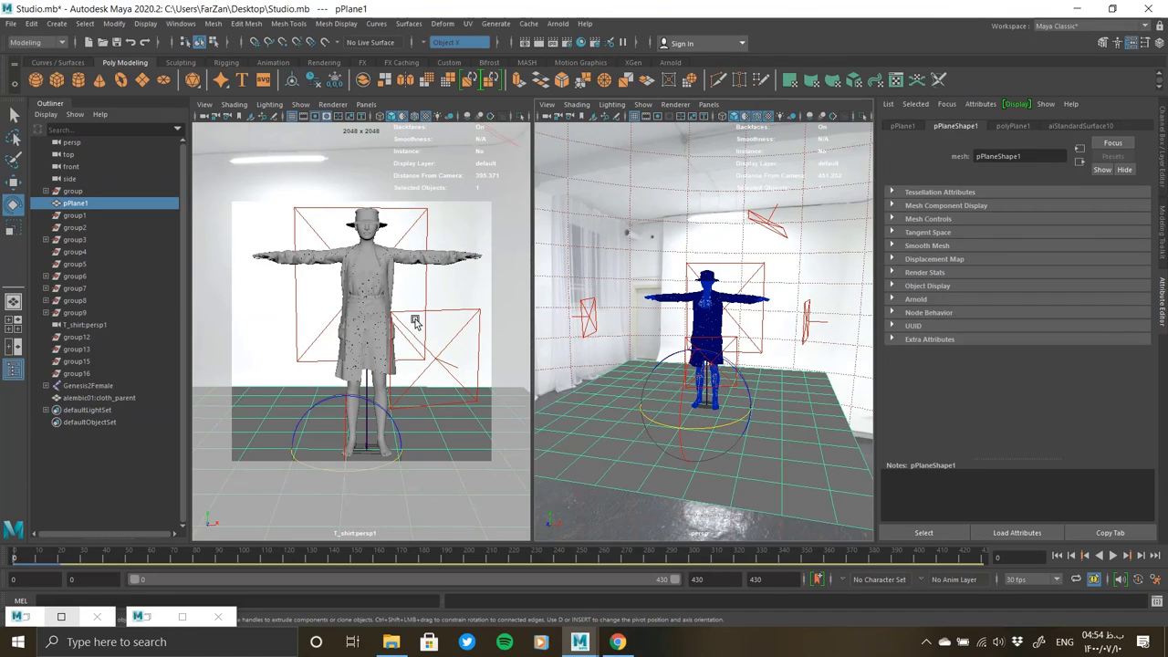
left_click_drag(620, 353, 613, 118, "alt")
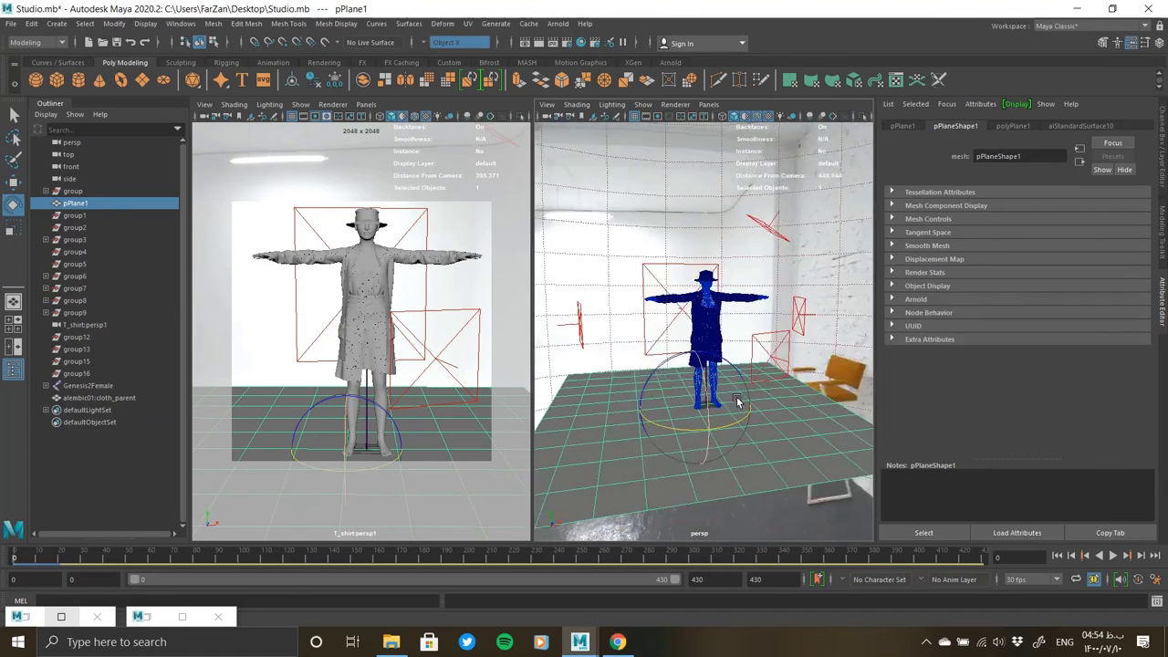
left_click_drag(725, 274, 809, 346, "alt")
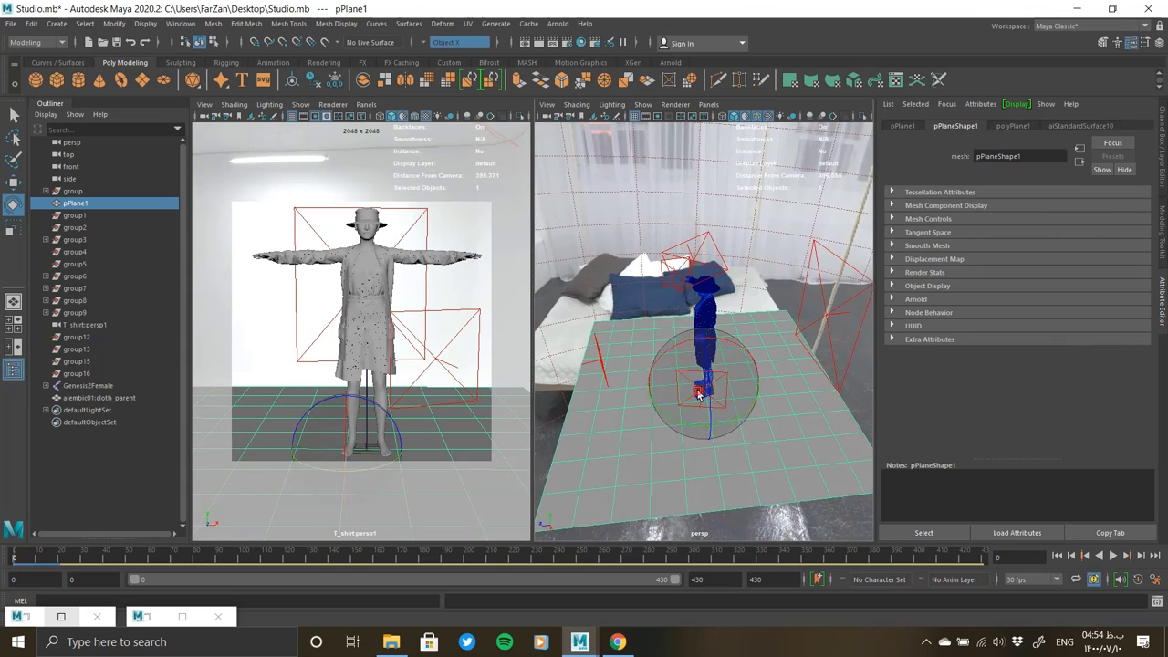
left_click(807, 310)
left_click(806, 310)
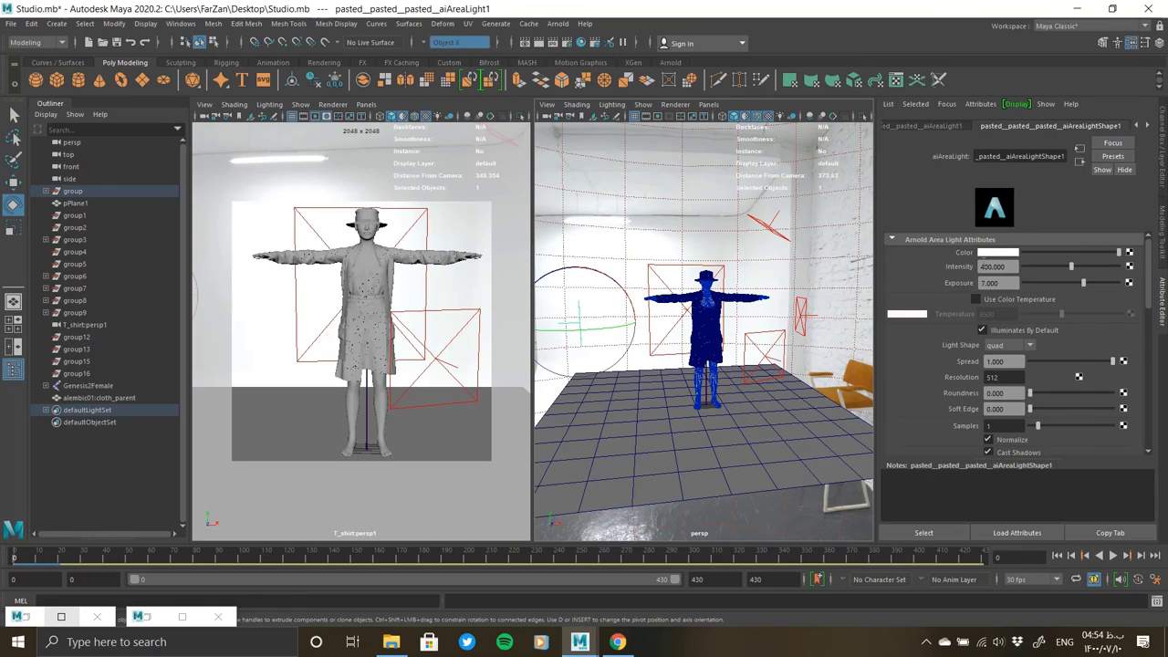
left_click_drag(730, 347, 711, 347, "alt")
double_click(146, 616)
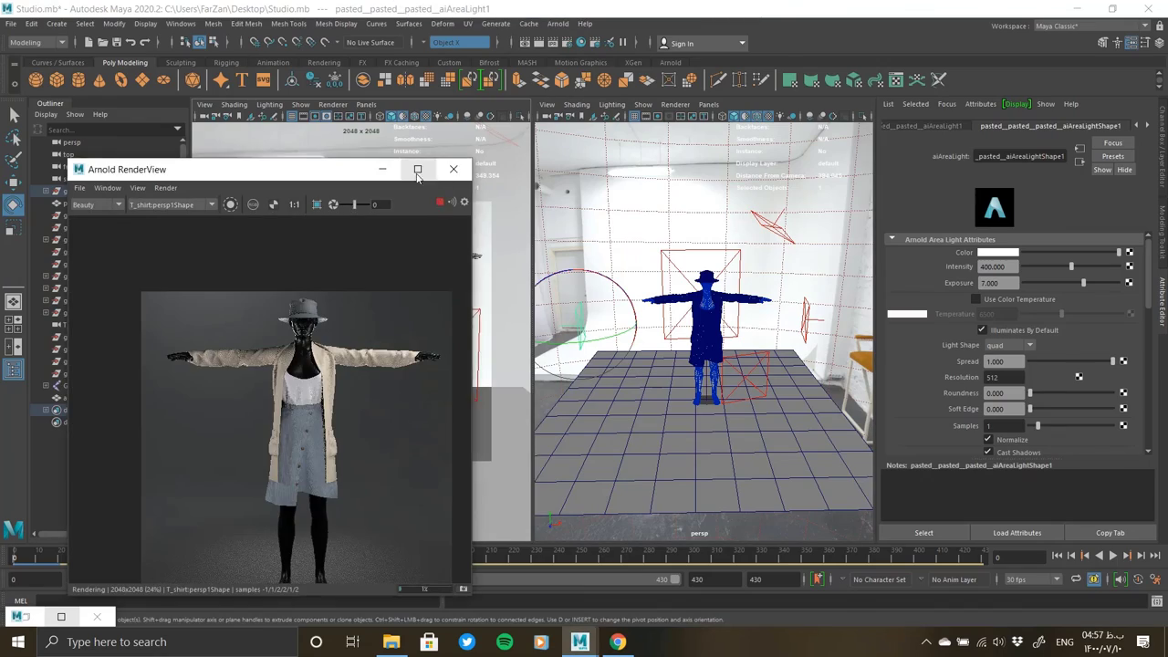
Step: Maximize Arnold RenderView and zoom in and out on the 2048x2048 render's skirt, cardigan and hat
left_click(417, 169)
scroll(448, 250, "up", 2)
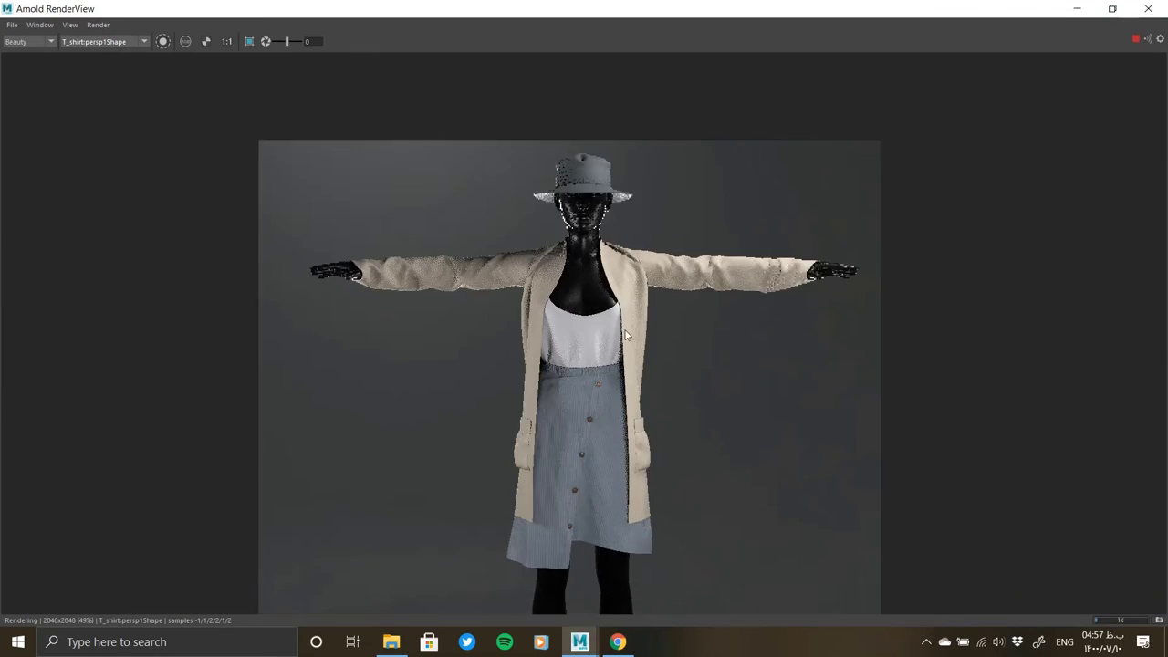
scroll(493, 347, "up", 1)
scroll(528, 433, "up", 2)
scroll(528, 433, "down", 3)
scroll(659, 334, "down", 1)
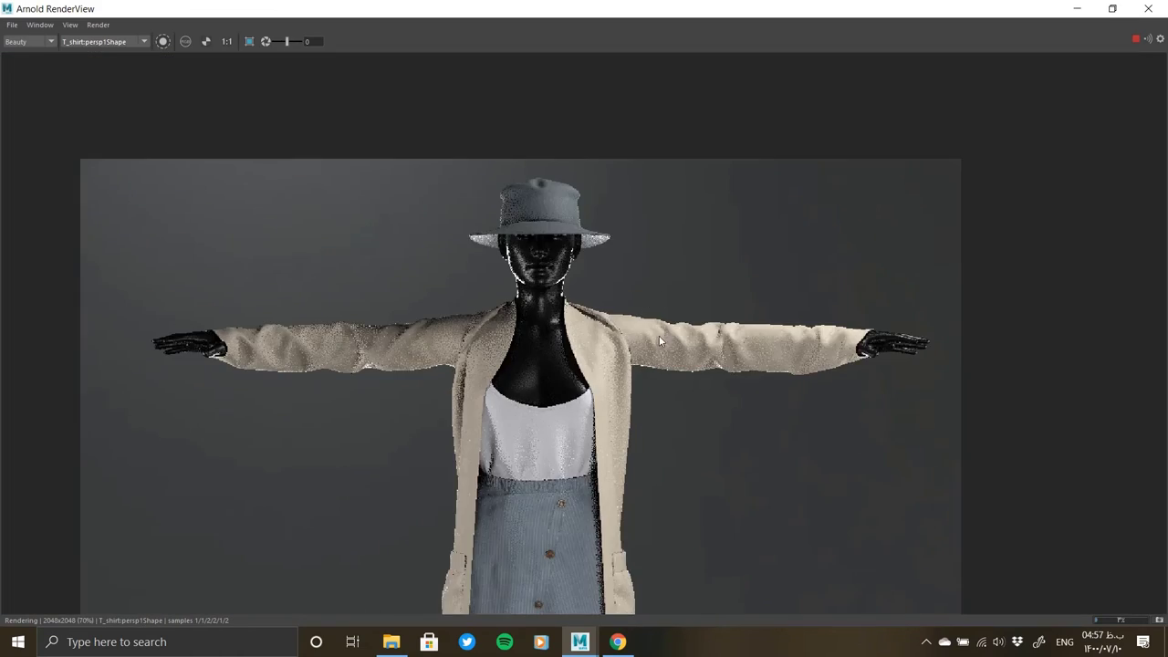
scroll(671, 320, "up", 3)
scroll(672, 313, "down", 3)
scroll(571, 520, "down", 2)
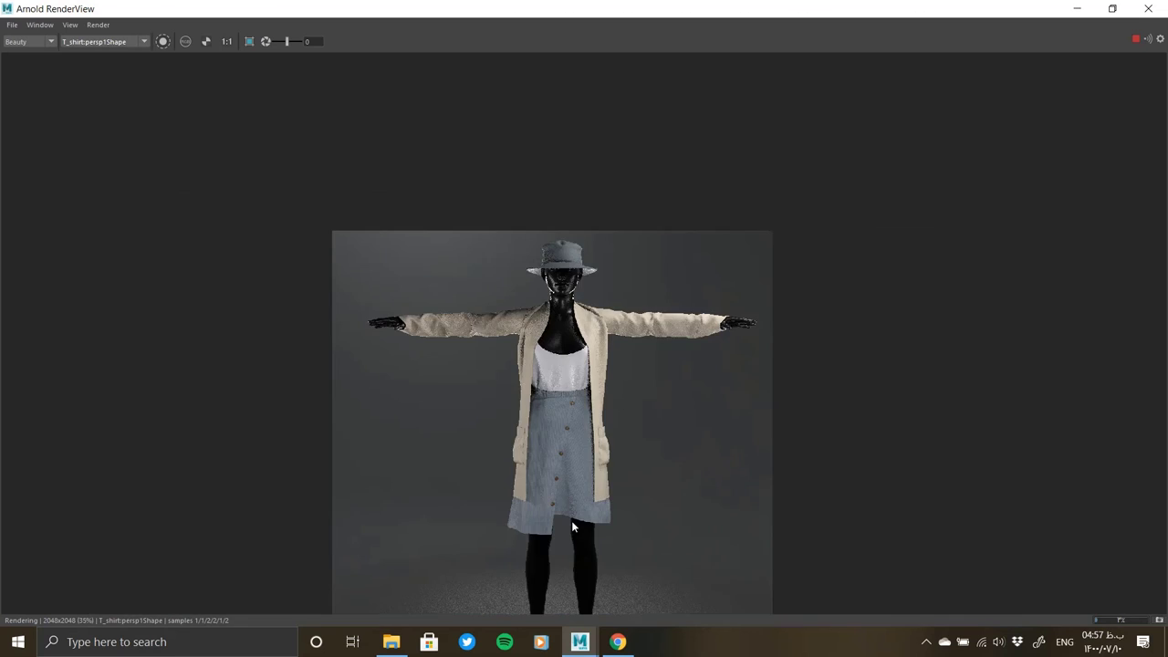
scroll(571, 520, "up", 5)
scroll(546, 467, "up", 1)
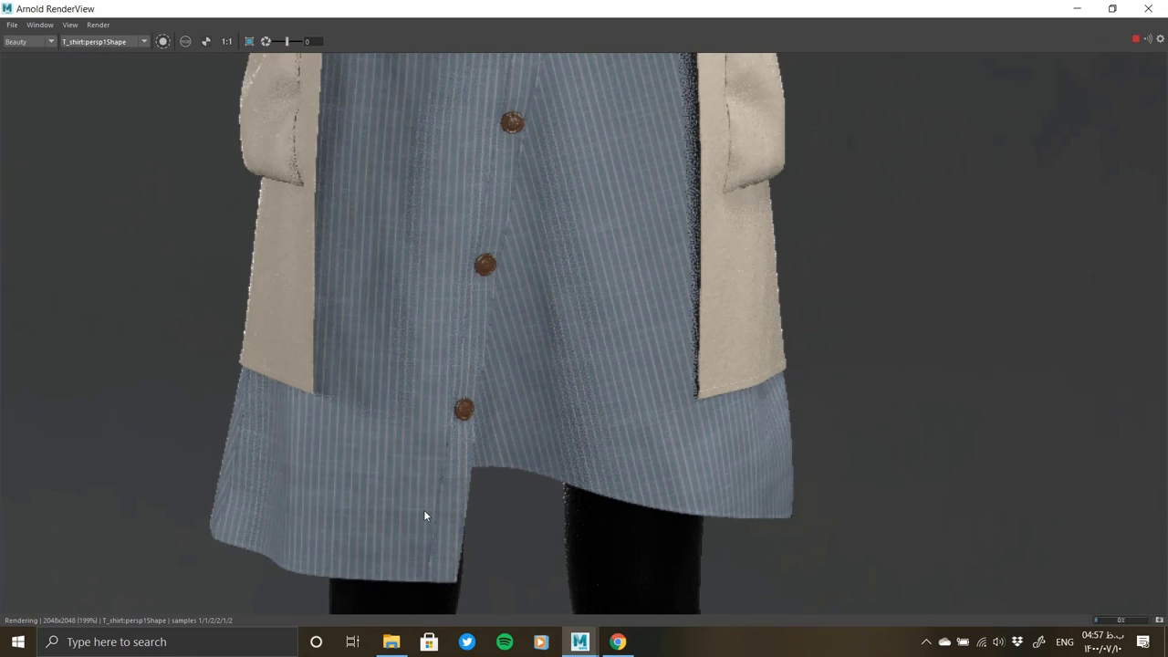
scroll(424, 515, "down", 1)
scroll(438, 190, "down", 2)
scroll(438, 191, "up", 3)
scroll(472, 364, "up", 1)
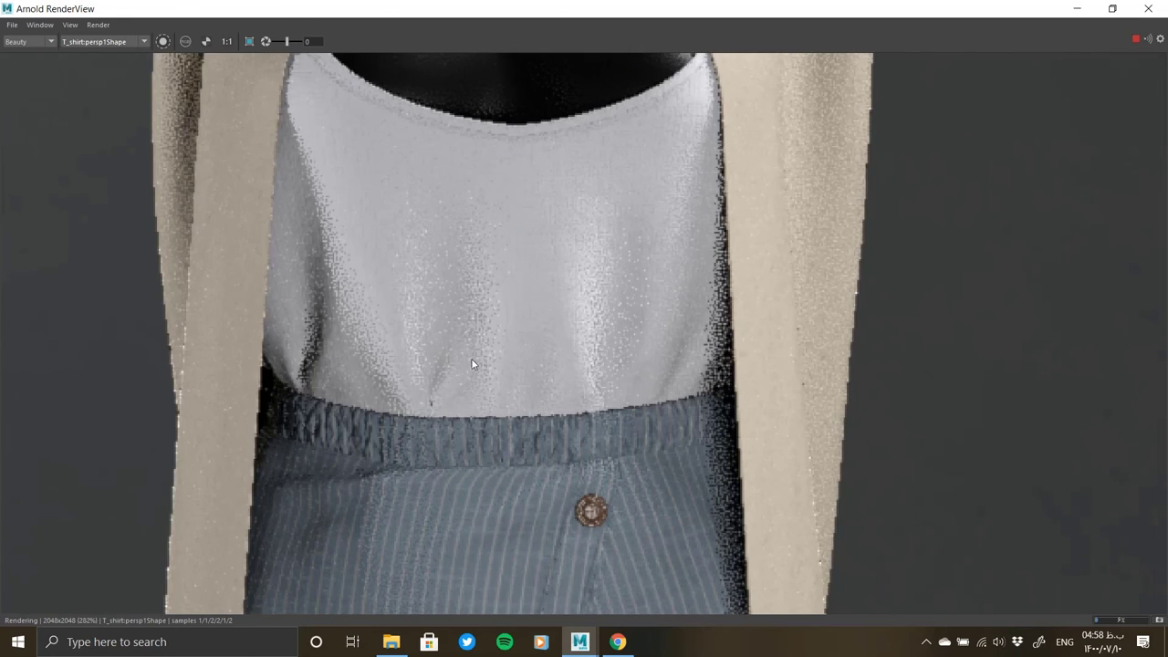
scroll(472, 363, "down", 2)
scroll(476, 489, "down", 2)
scroll(391, 281, "up", 2)
scroll(426, 340, "up", 1)
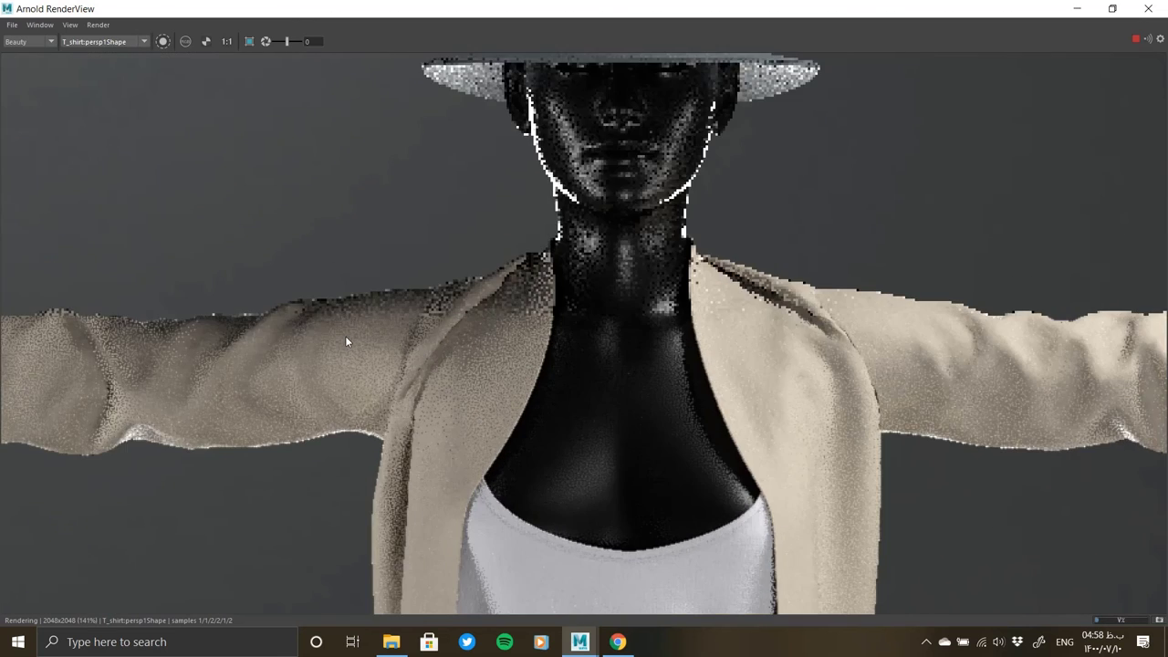
scroll(345, 336, "down", 2)
scroll(645, 326, "down", 1)
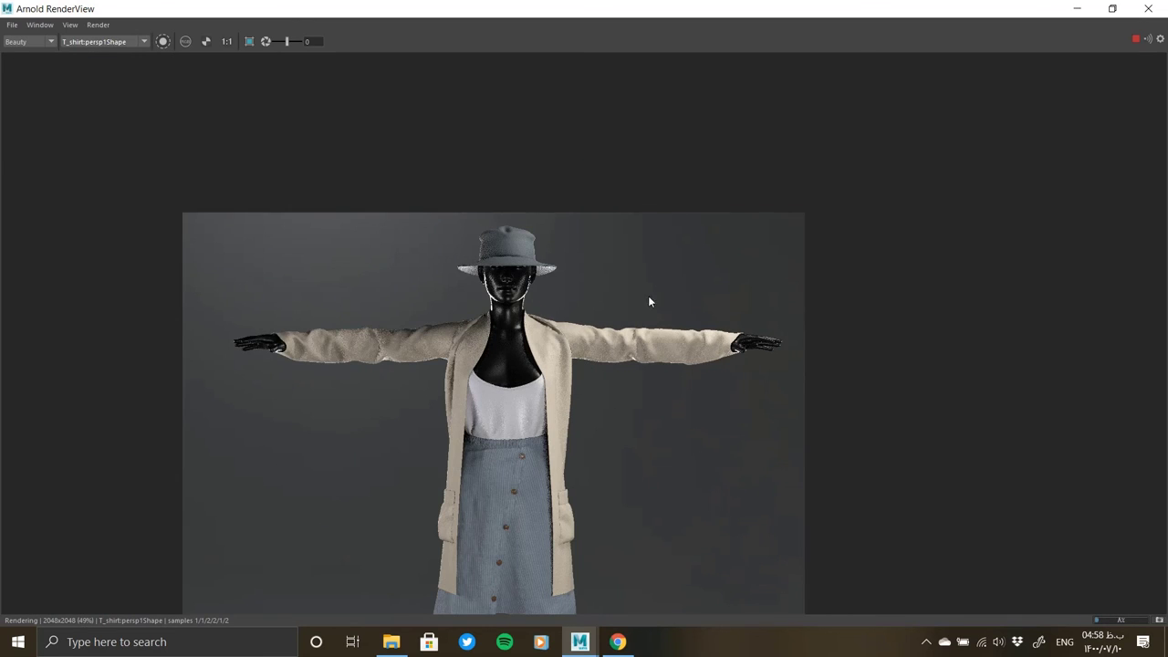
Step: Pan the rendered image to bring the figure's feet into view
middle_click_drag(649, 301, 661, 250)
middle_click_drag(643, 292, 716, 114)
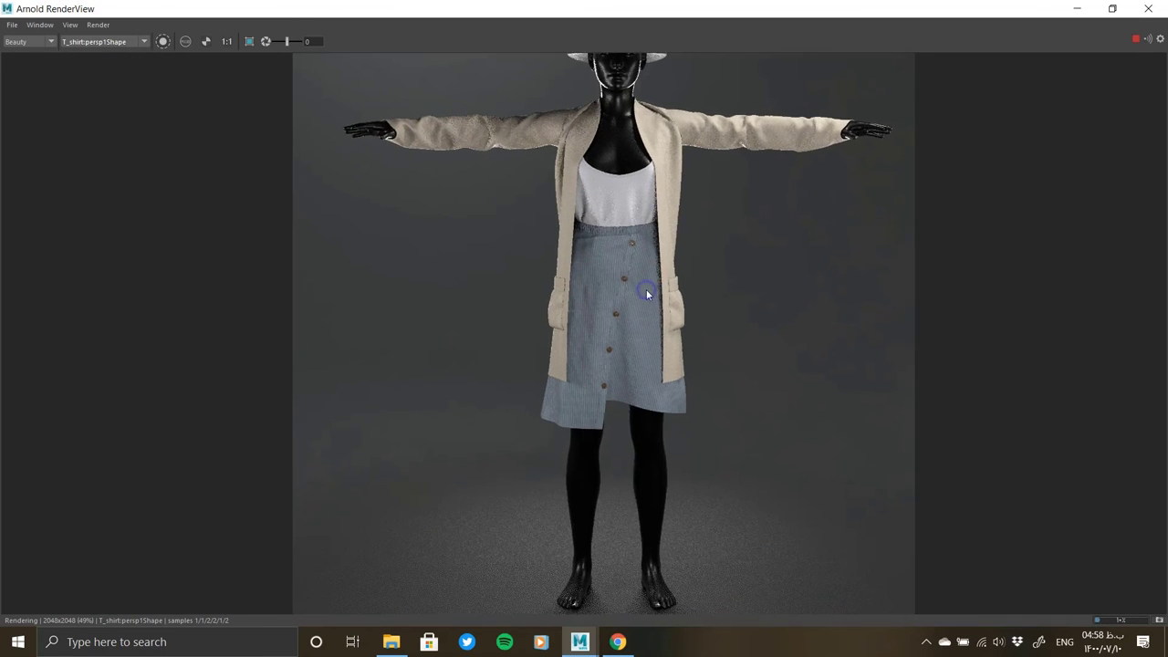
middle_click_drag(590, 290, 582, 291)
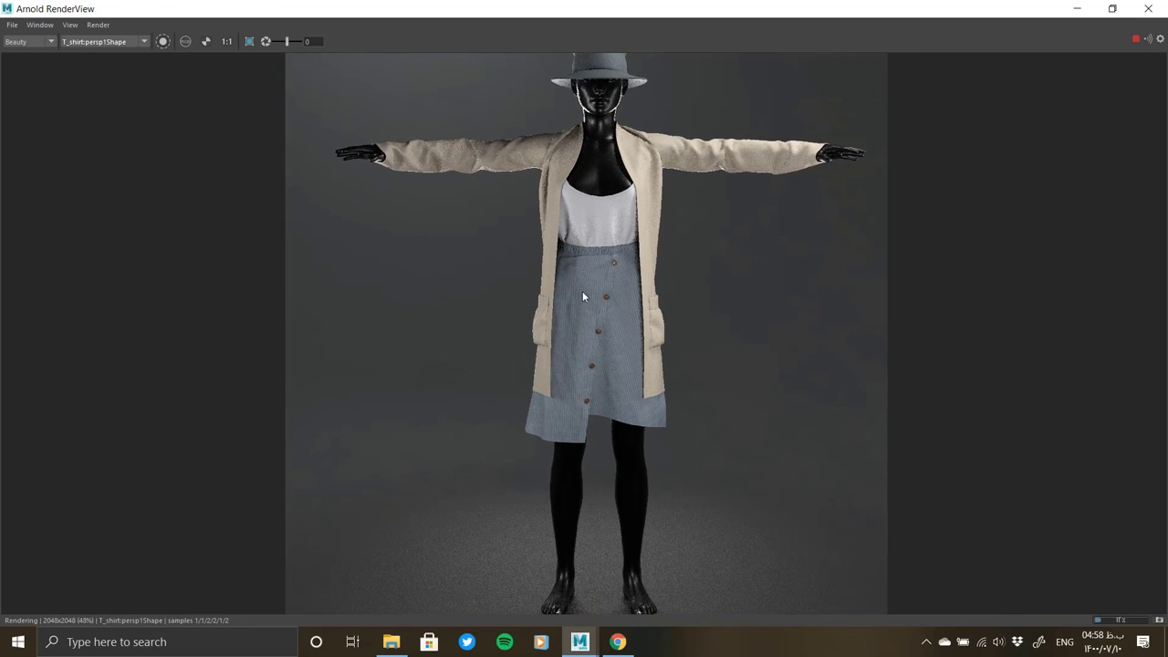